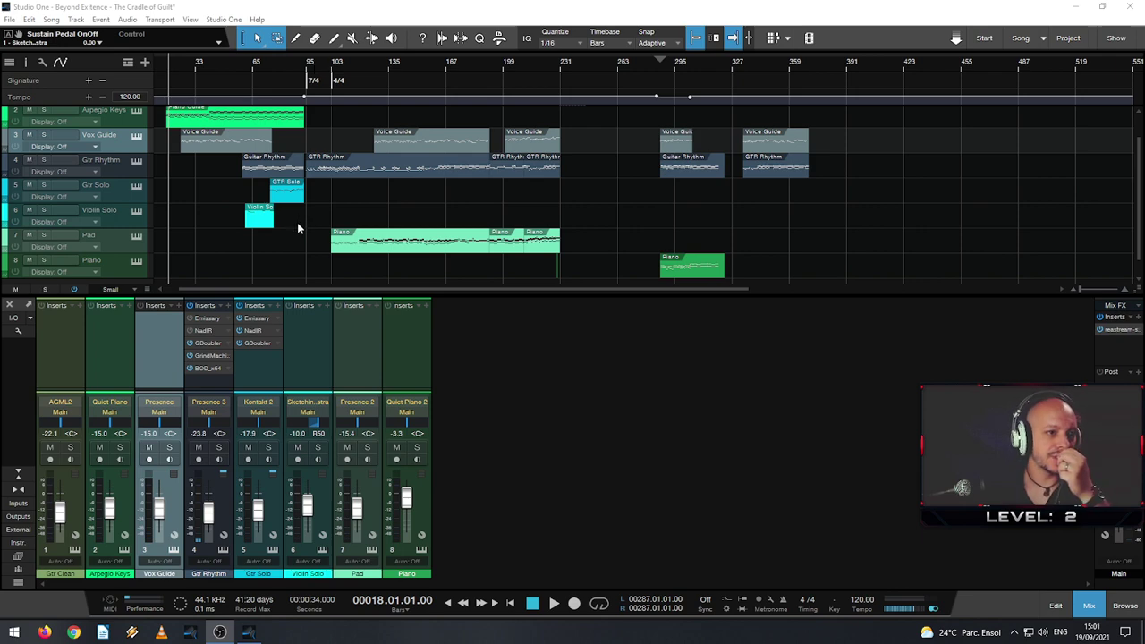
- Look over the arrangement's tracks from Gtr Clean to Piano, comparing them at different track heights
scroll(298, 228, up, 1)
scroll(355, 170, down, 1)
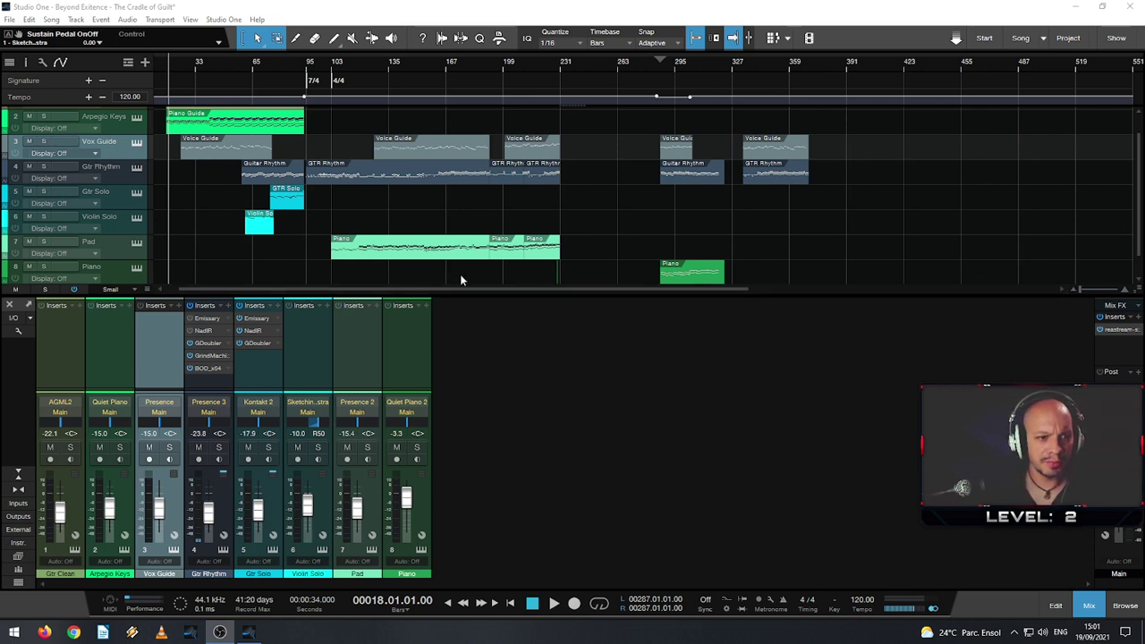
scroll(518, 268, down, 1)
scroll(528, 265, up, 1)
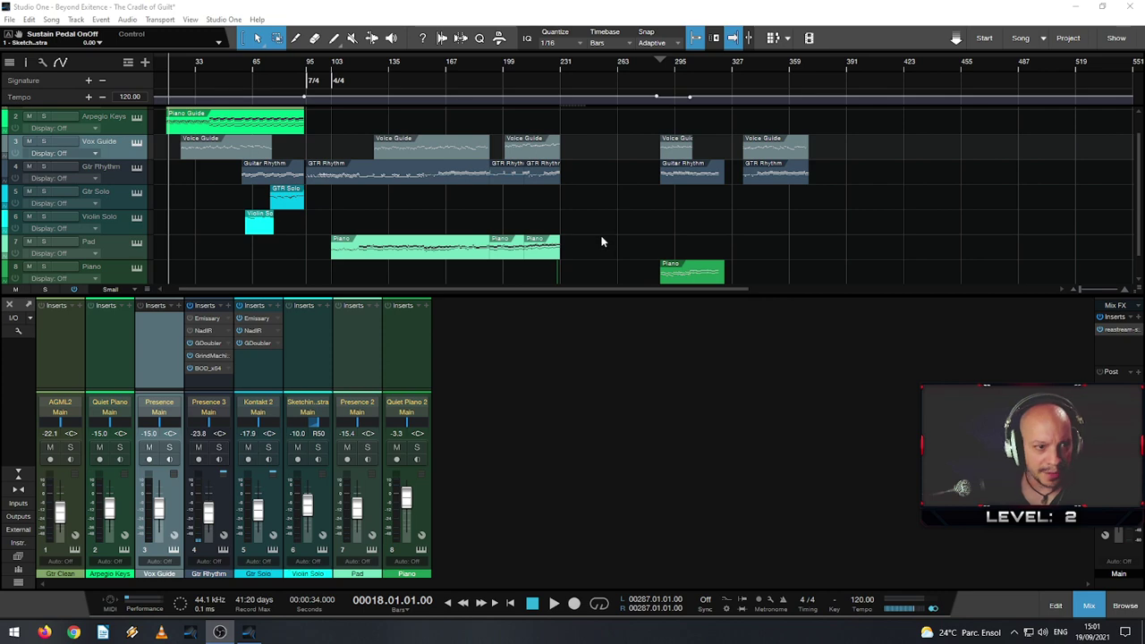
key(alt+w)
key(alt+e)
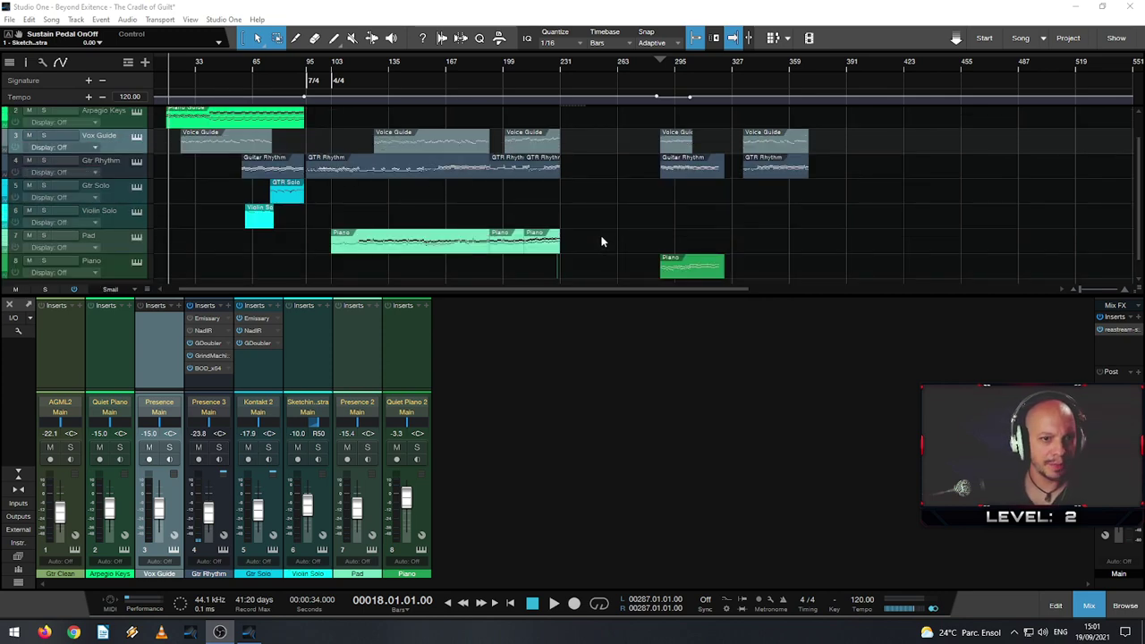
scroll(600, 243, up, 1)
key(alt+w)
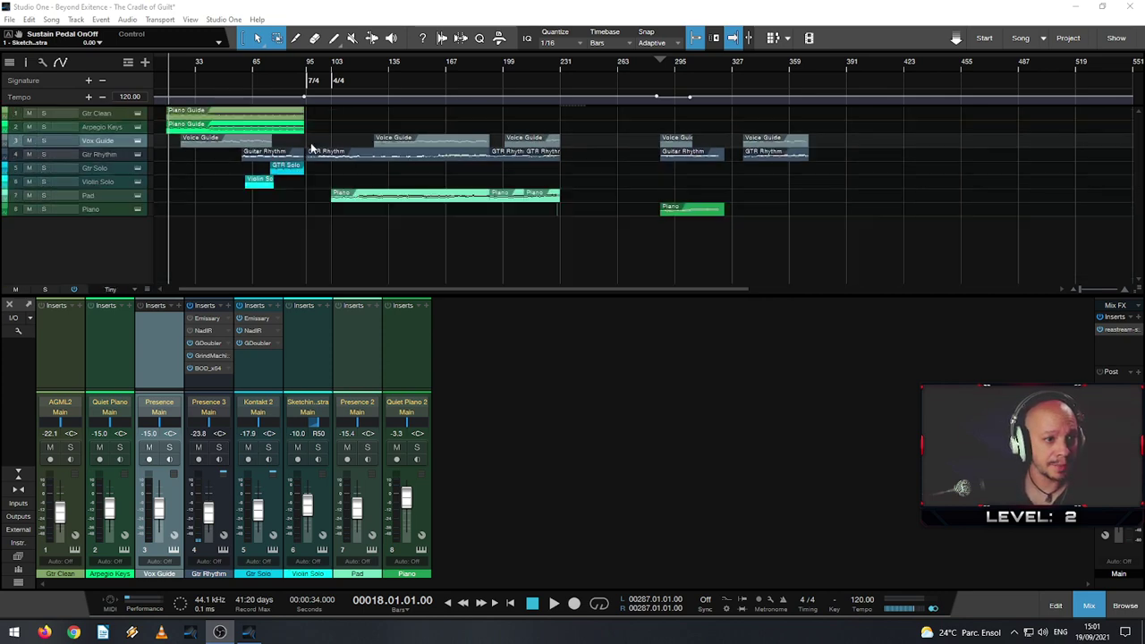
key(alt+e)
scroll(259, 130, up, 1)
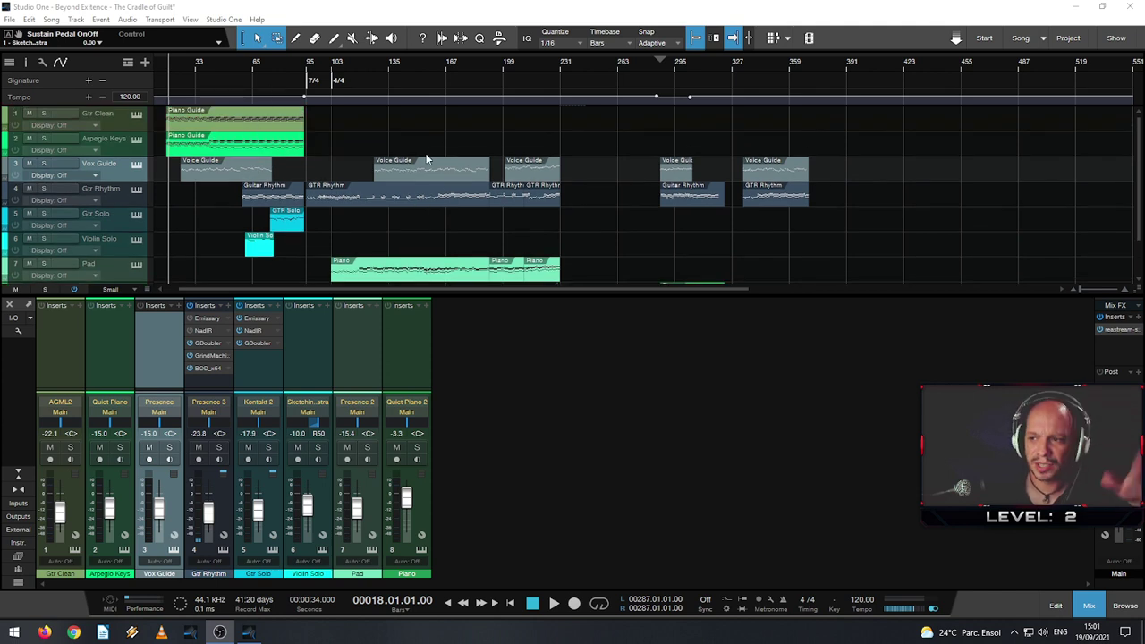
scroll(463, 154, down, 1)
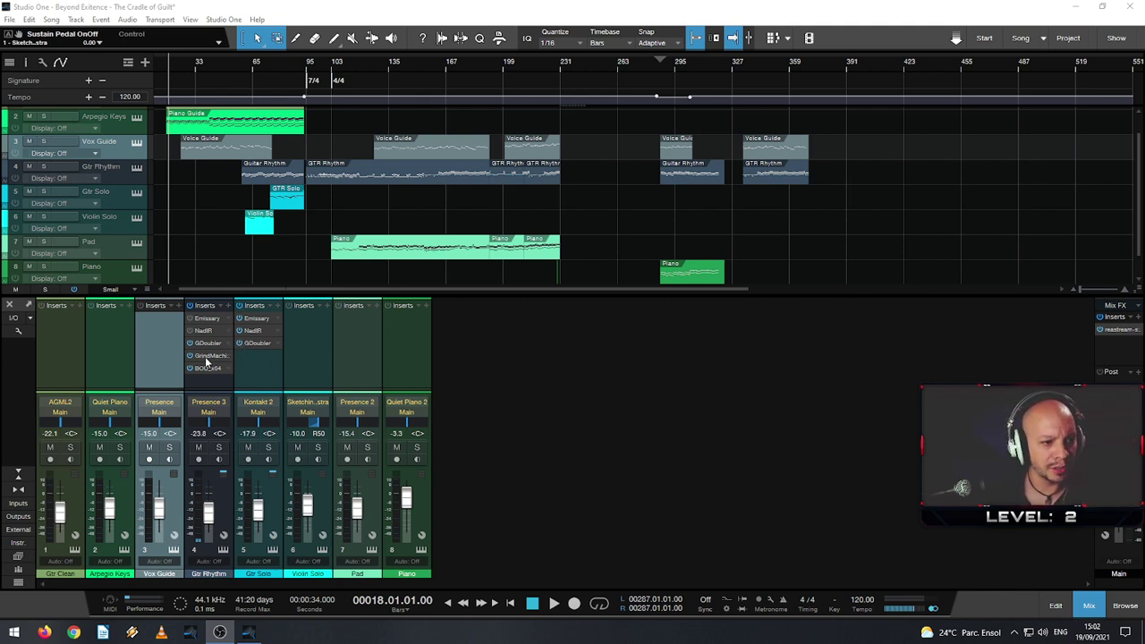
- Inspect the Emissary amp and NadIR cabinet inserts on the Gtr Rhythm channel, closing each one
click(1079, 612)
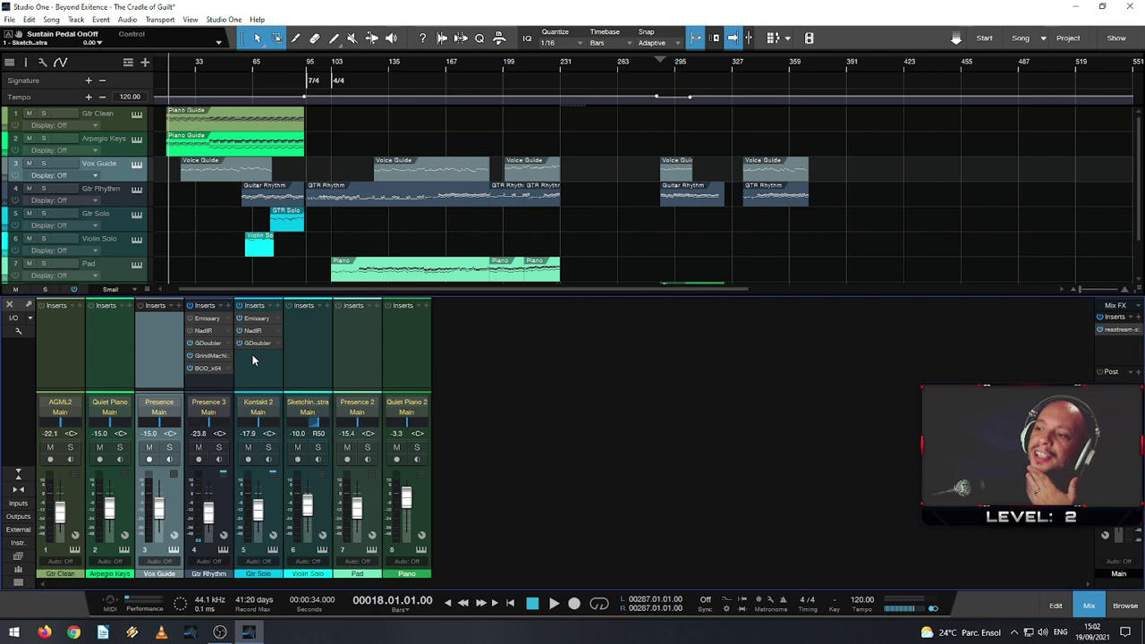
click(204, 325)
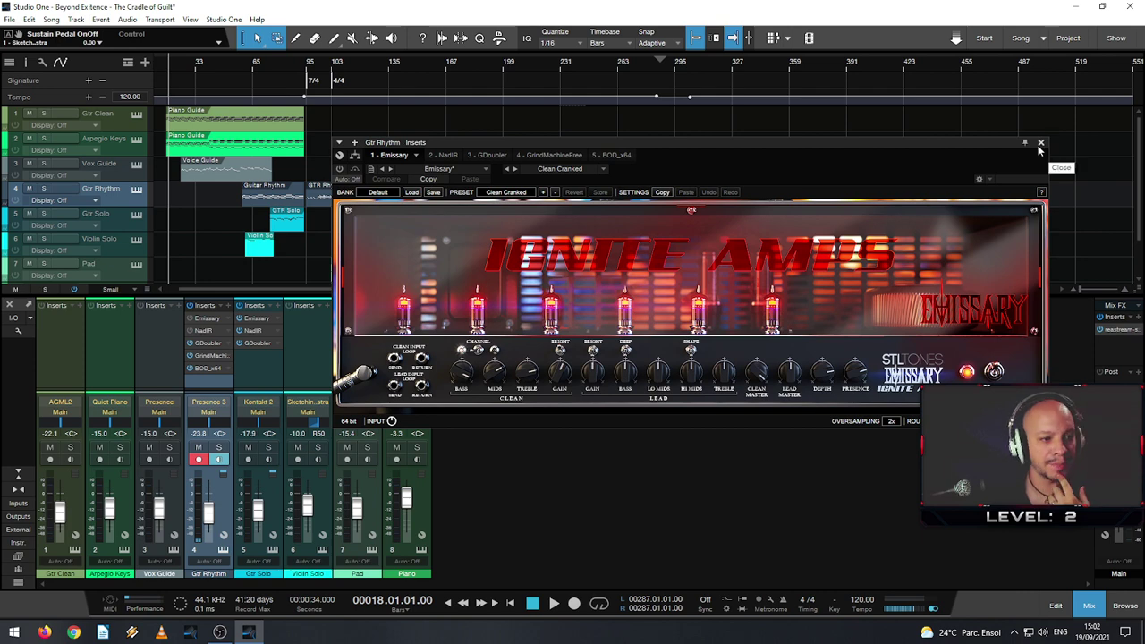
click(1040, 143)
click(208, 331)
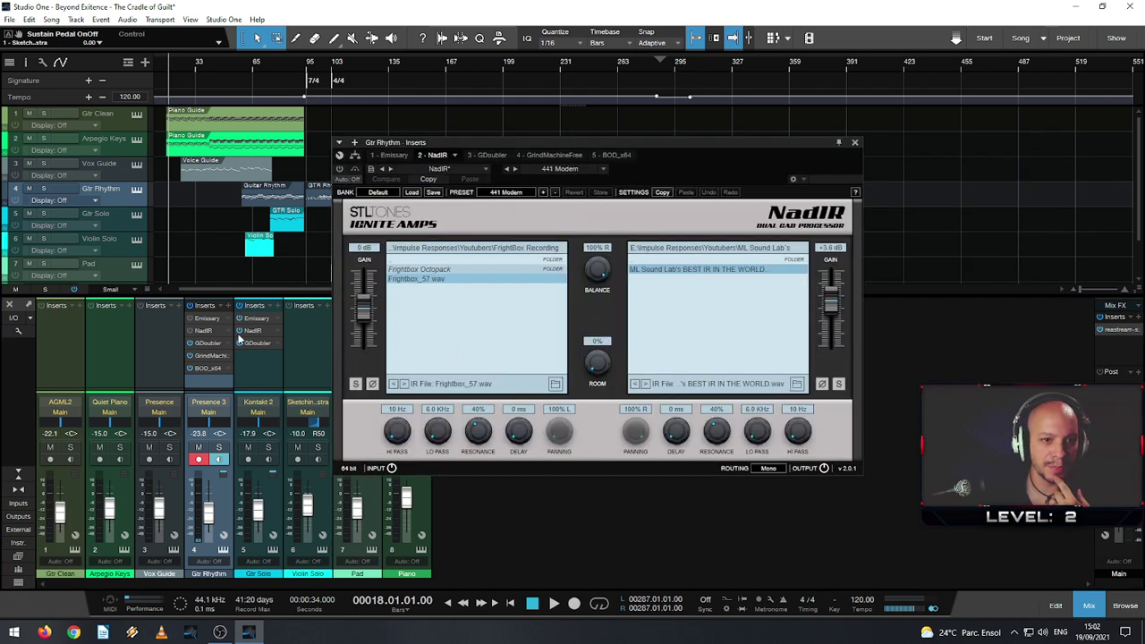
click(856, 143)
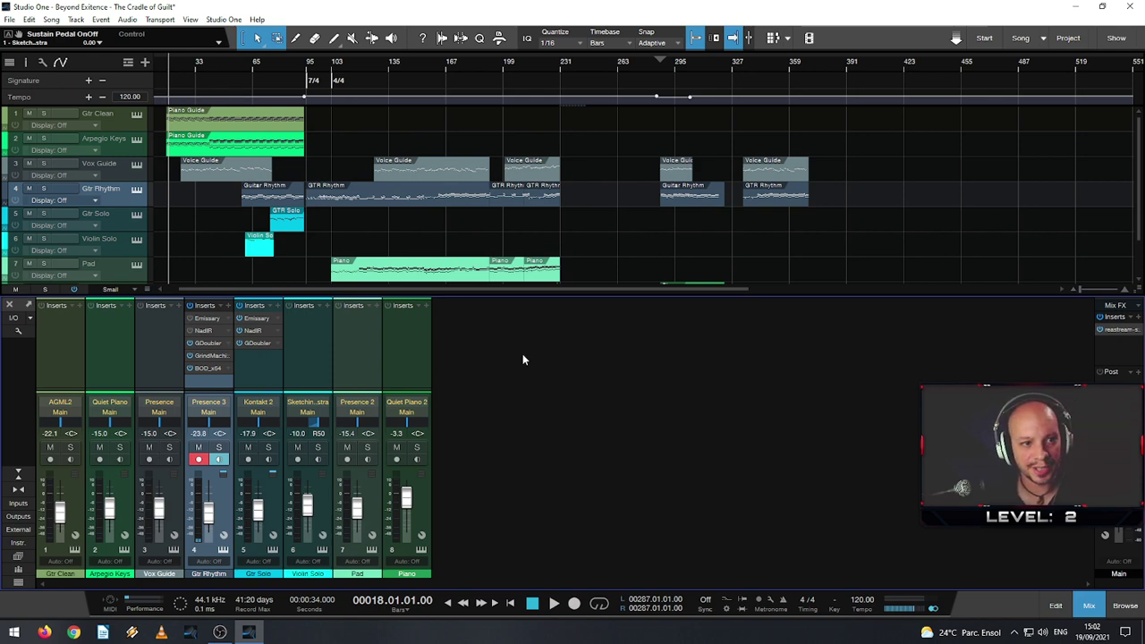
- Open the Presence XT instrument of the Gtr Rhythm track and view its Guitar presets without choosing another
click(320, 203)
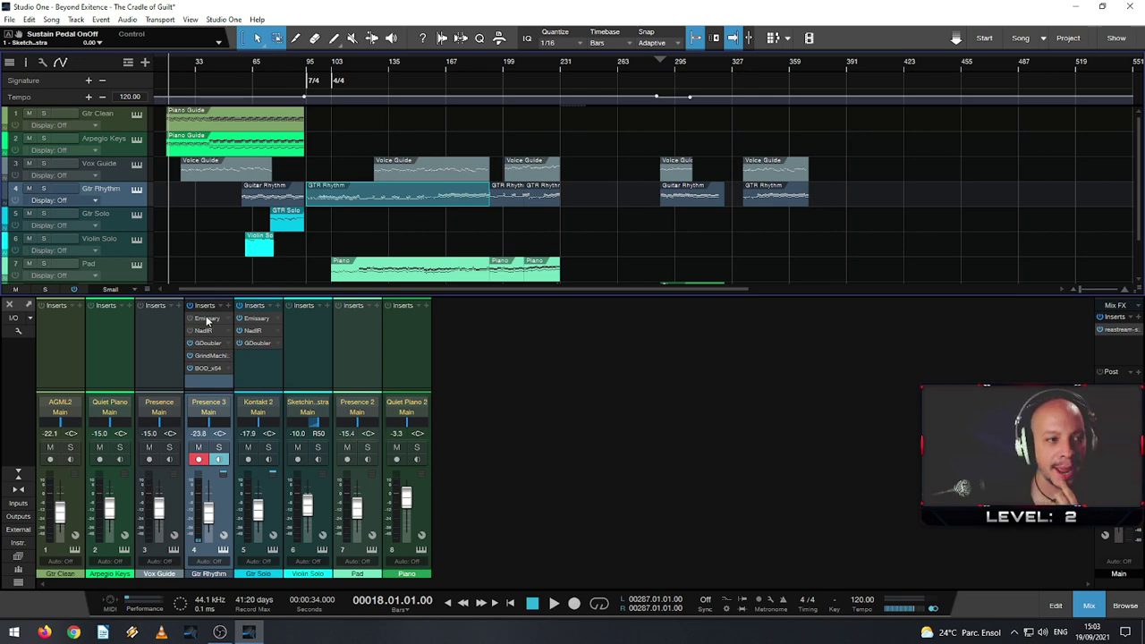
click(136, 191)
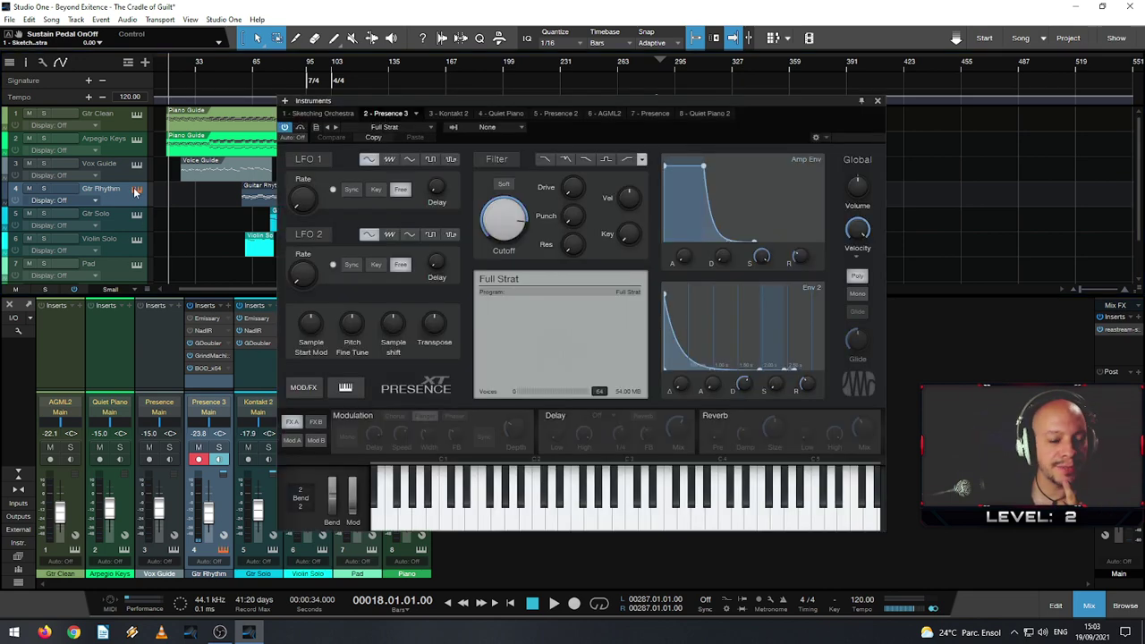
click(381, 127)
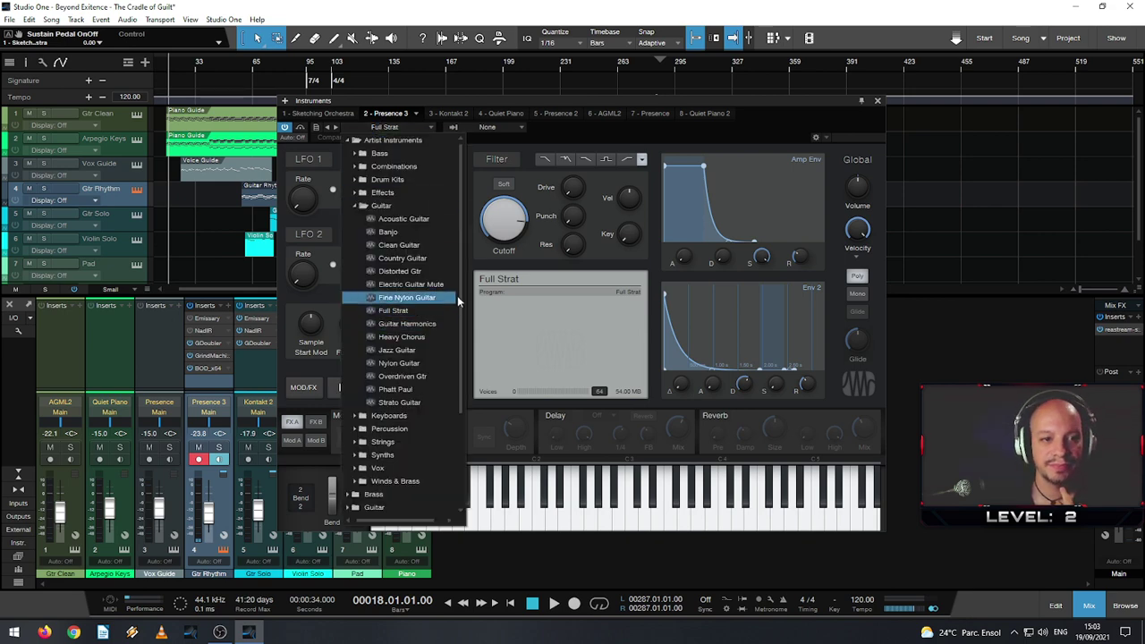
click(474, 268)
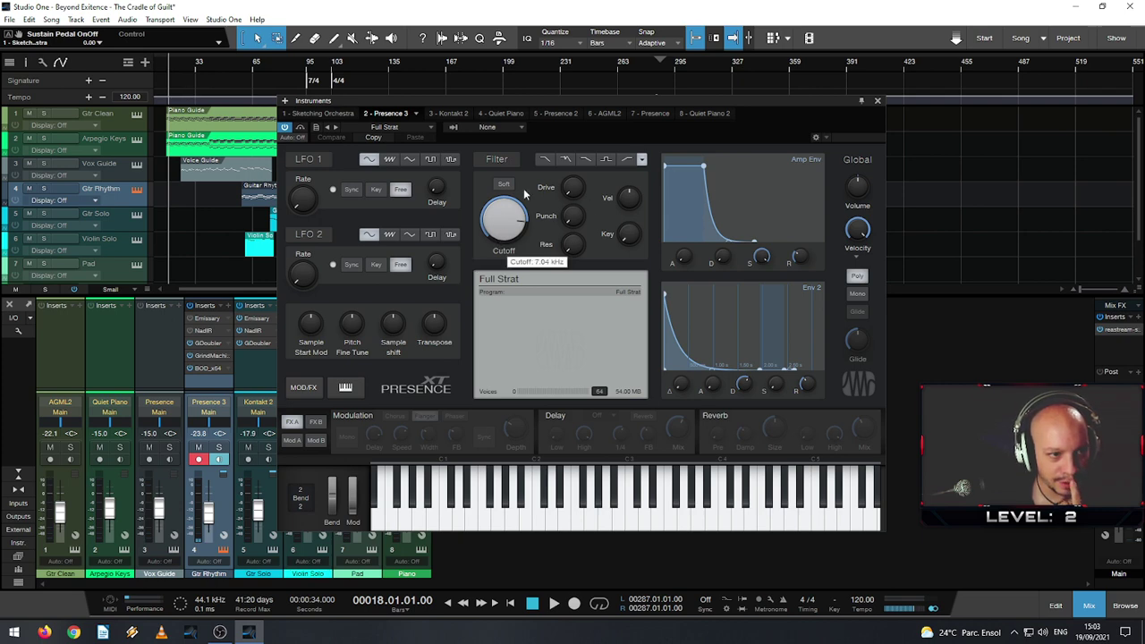
- Audition the Full Strat sound with a few notes around D2 on the Presence keyboard and close the instrument
drag(567, 103, 626, 100)
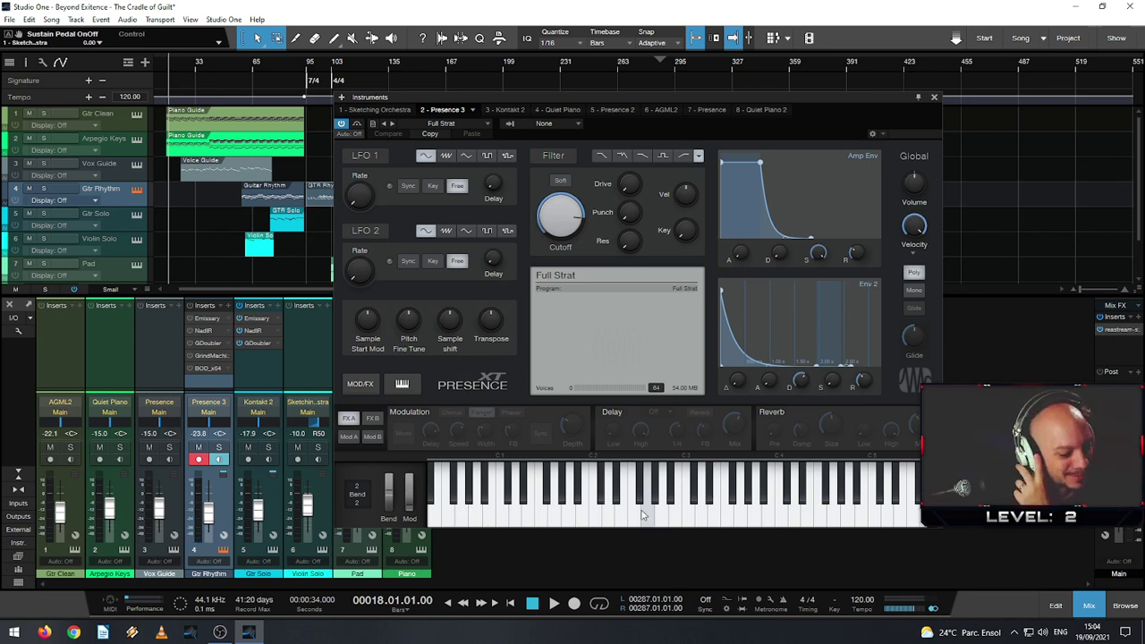
mouse_move(641, 516)
mouse_down()
mouse_move(720, 532)
mouse_move(780, 524)
mouse_move(493, 519)
mouse_move(796, 526)
mouse_move(611, 527)
mouse_up()
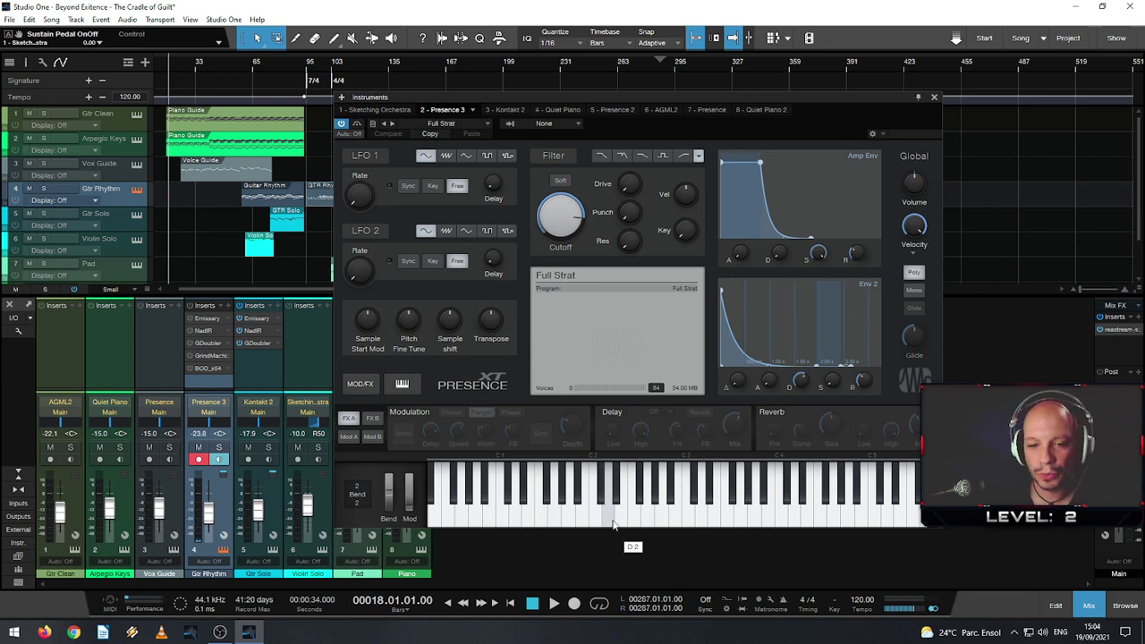
mouse_move(614, 526)
mouse_down()
mouse_move(689, 532)
mouse_move(750, 517)
mouse_move(633, 522)
mouse_up()
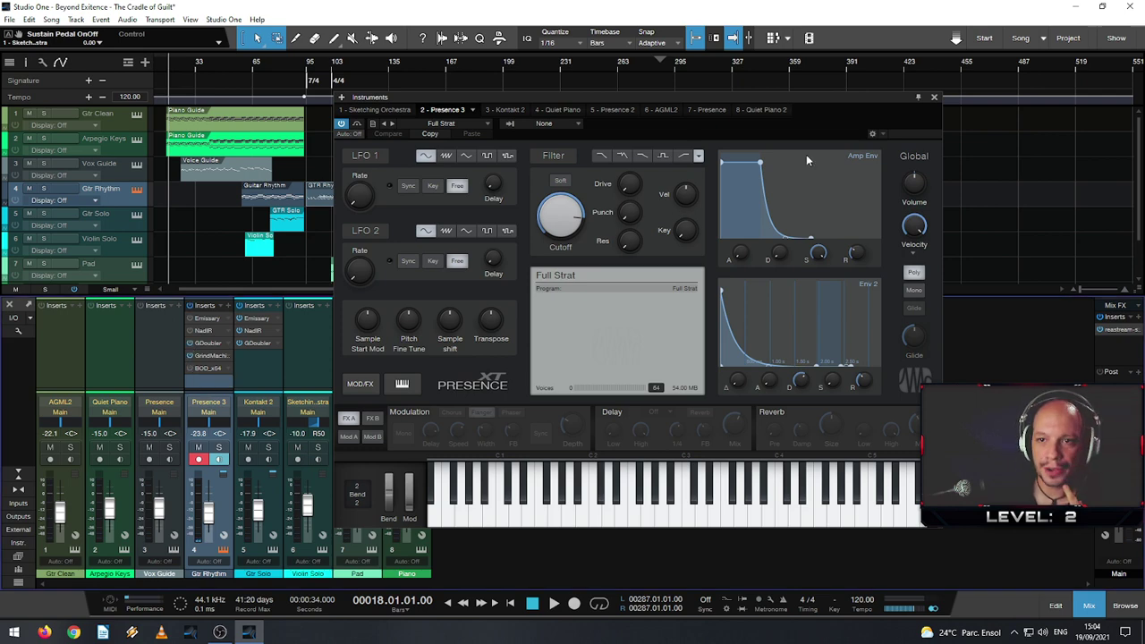
click(934, 97)
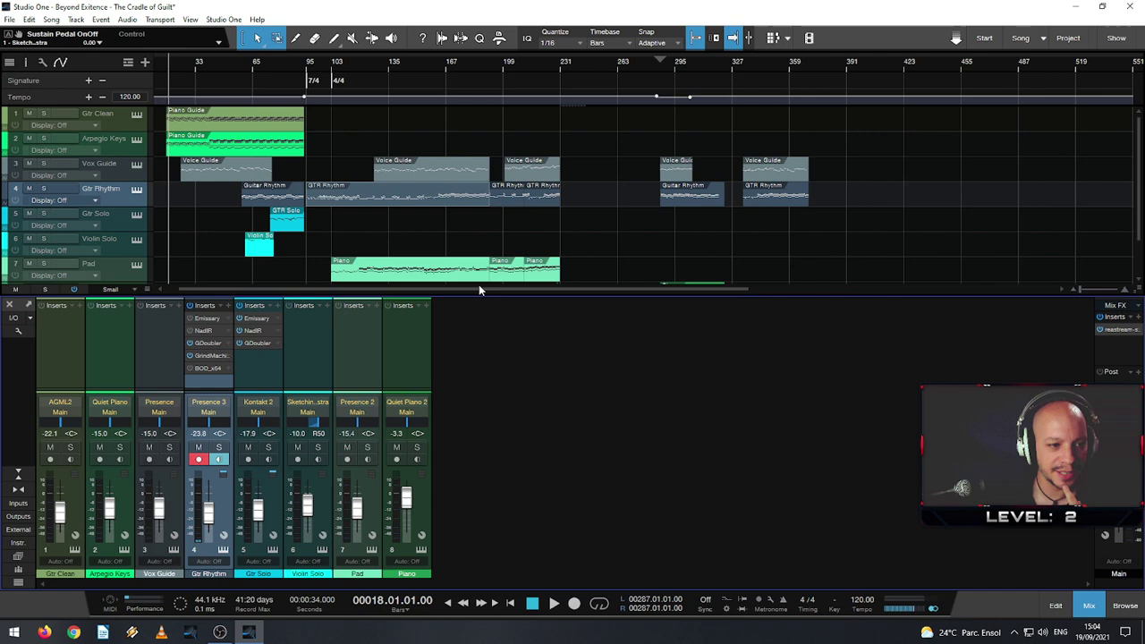
- Open the GrindMachineFree insert of Gtr Rhythm, solo that track and play it from bar 59
click(208, 357)
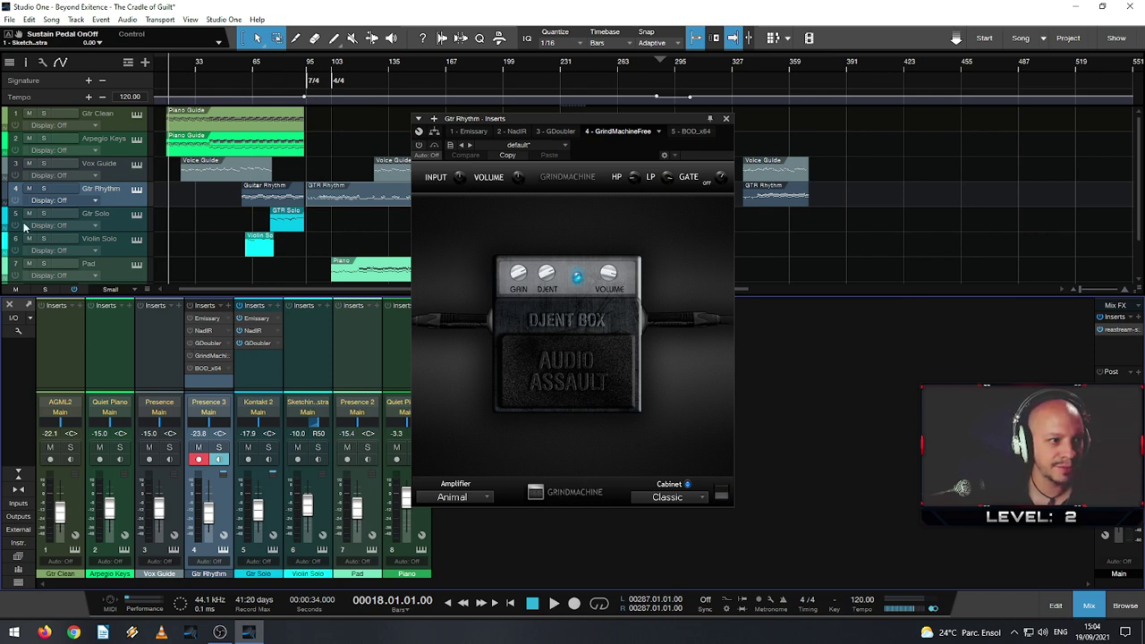
click(43, 189)
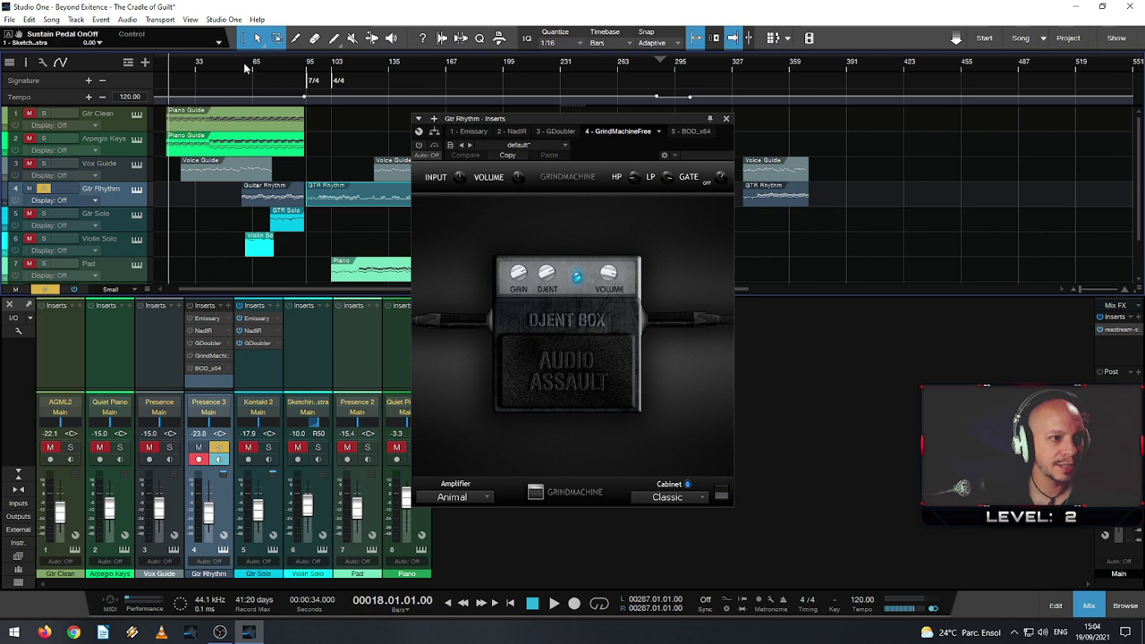
drag(247, 65, 241, 67)
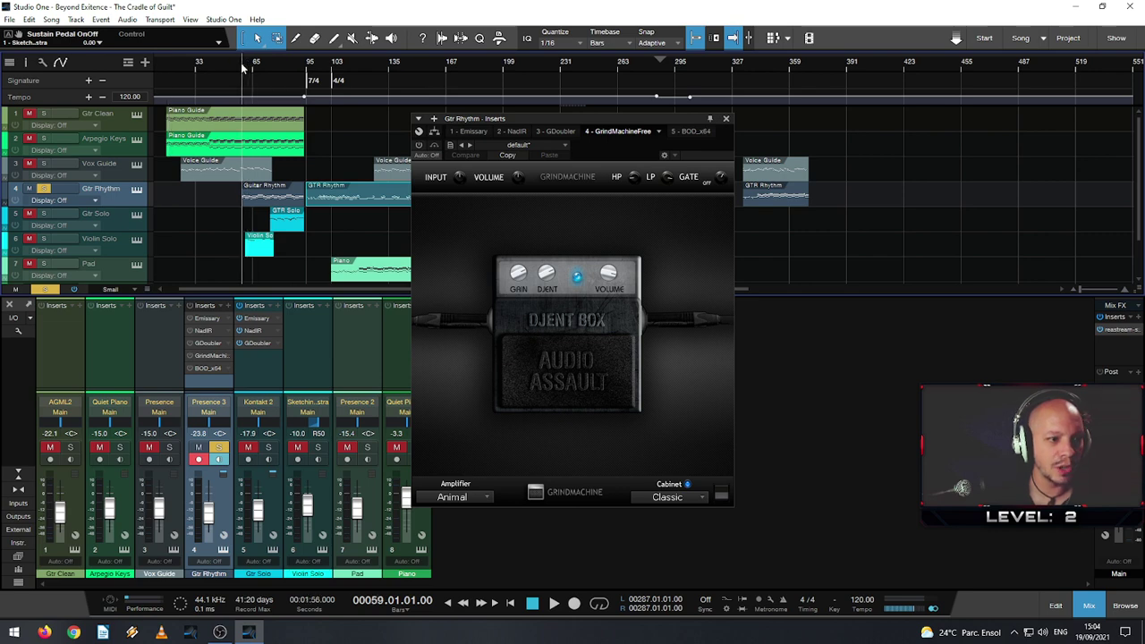
key(space)
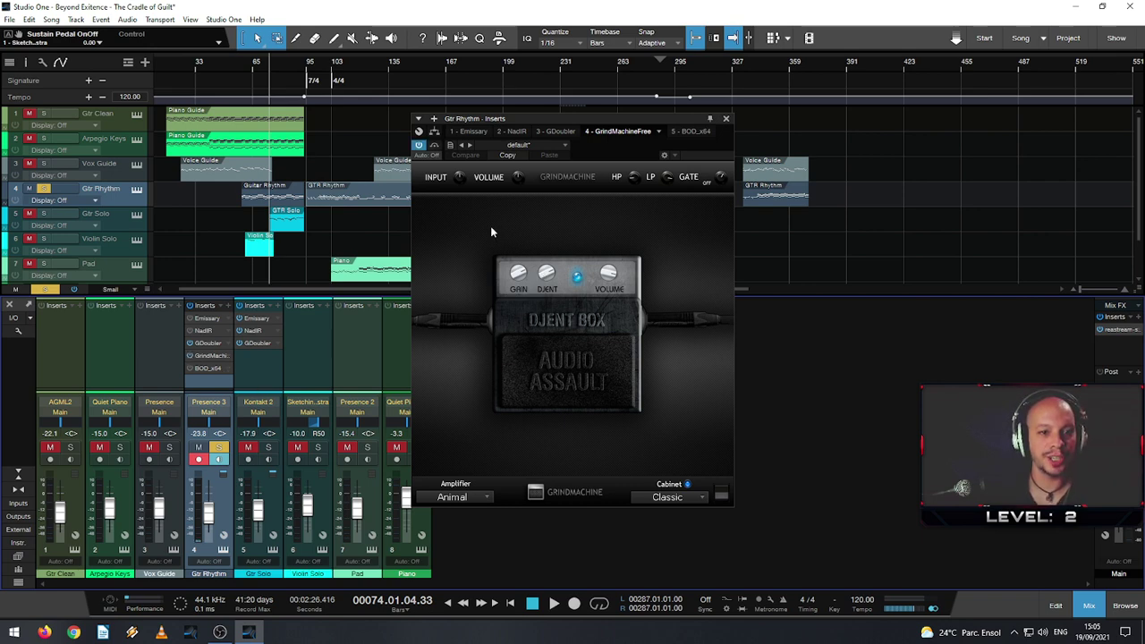
- Show GrindMachine's Animal amplifier, replay the soloed rhythm guitar from early in its first clip and close the plugin
click(566, 495)
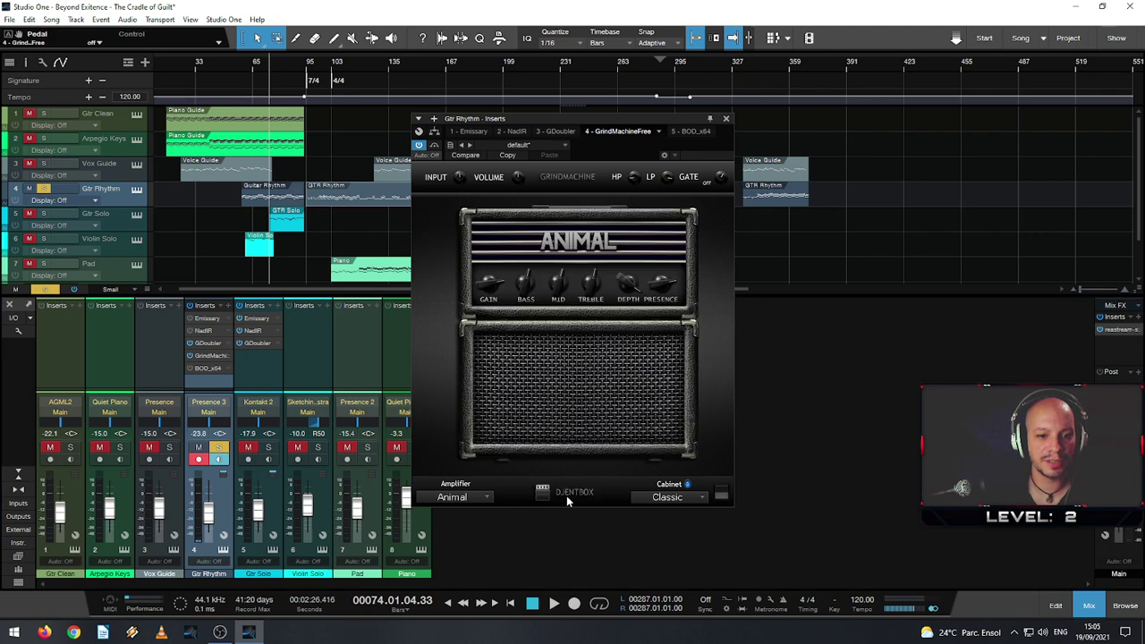
click(248, 61)
key(space)
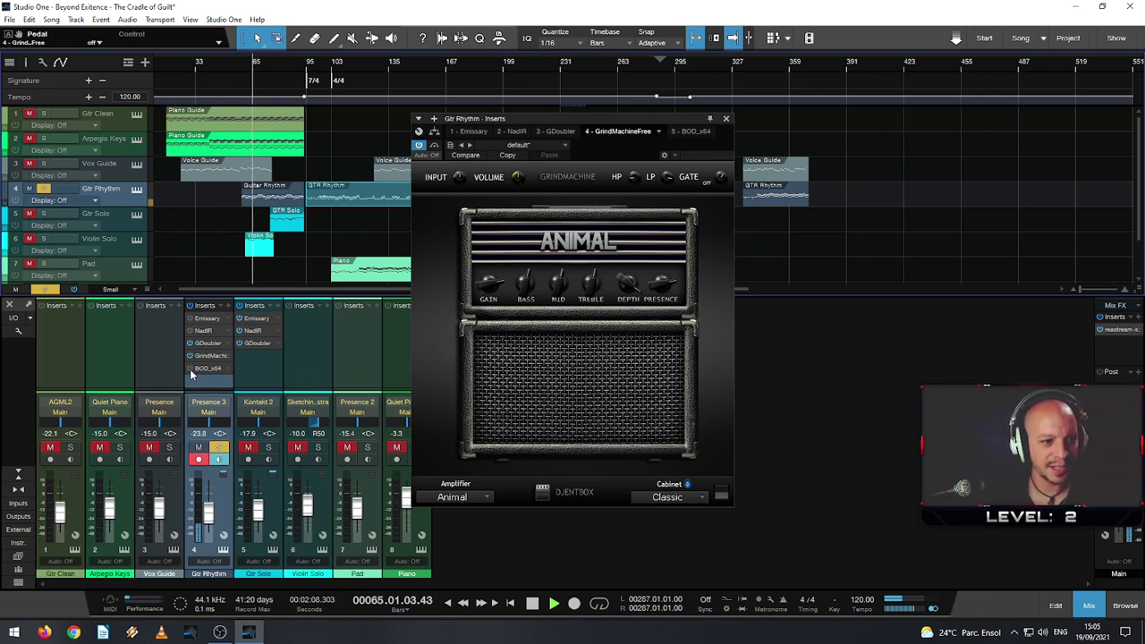
click(726, 119)
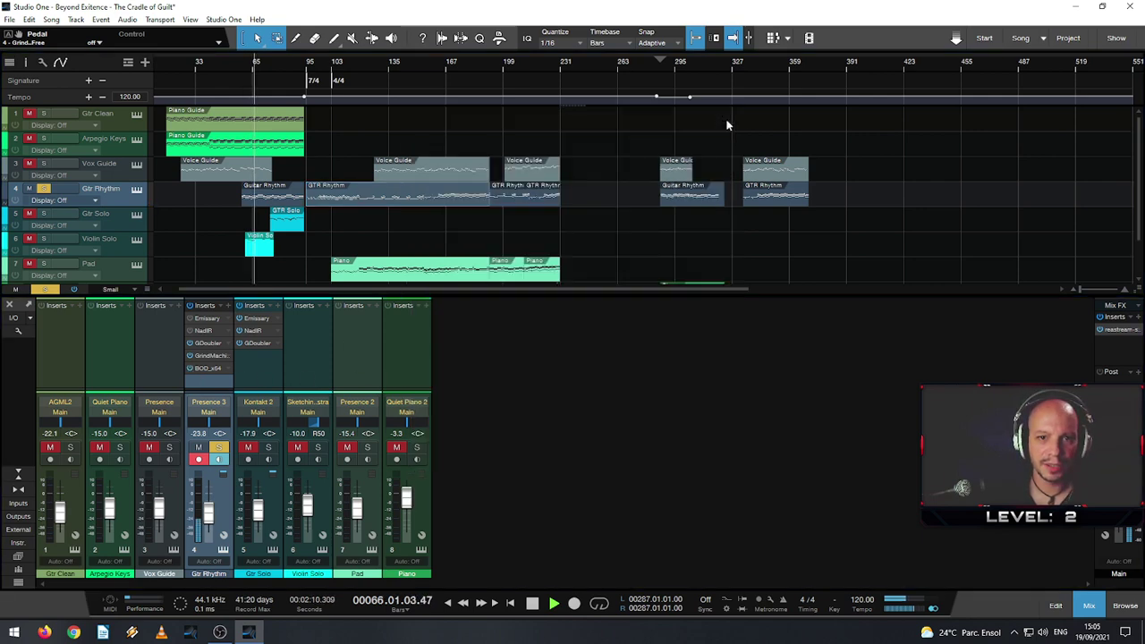
- Inspect the BOD_x64 bass overdrive insert on Gtr Rhythm, close it and play the soloed track from bar 62
click(208, 368)
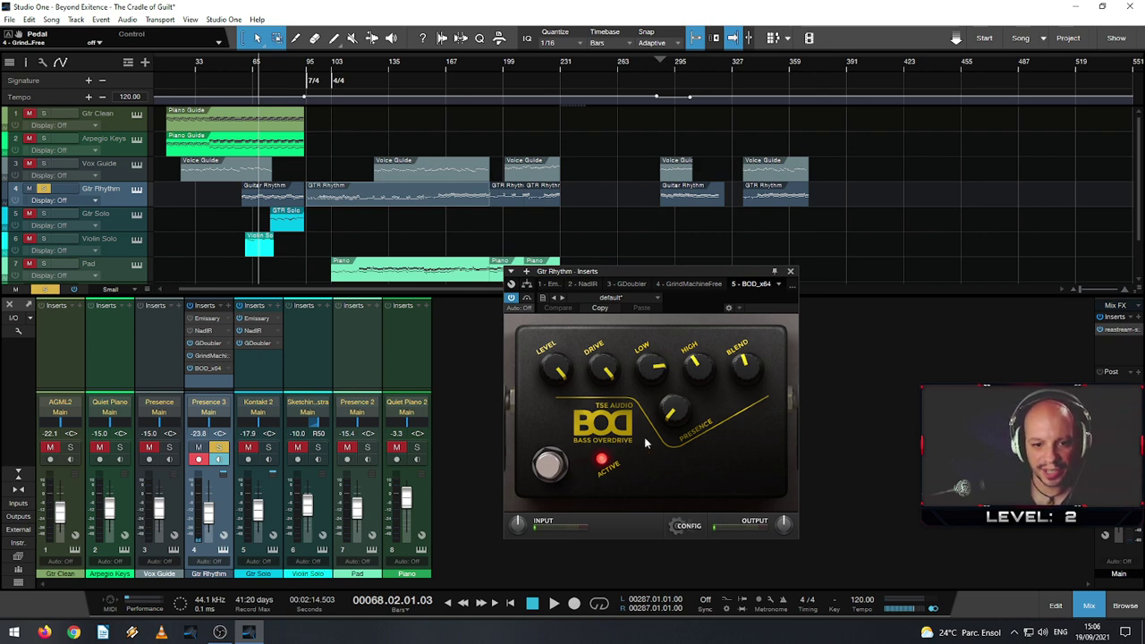
click(790, 271)
click(250, 57)
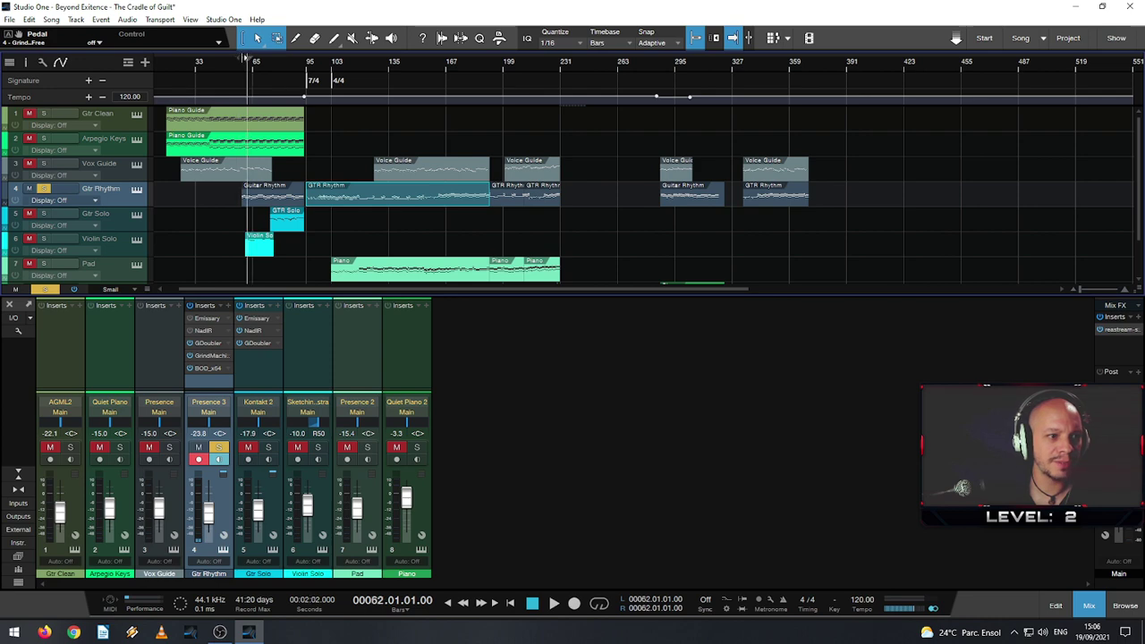
key(space)
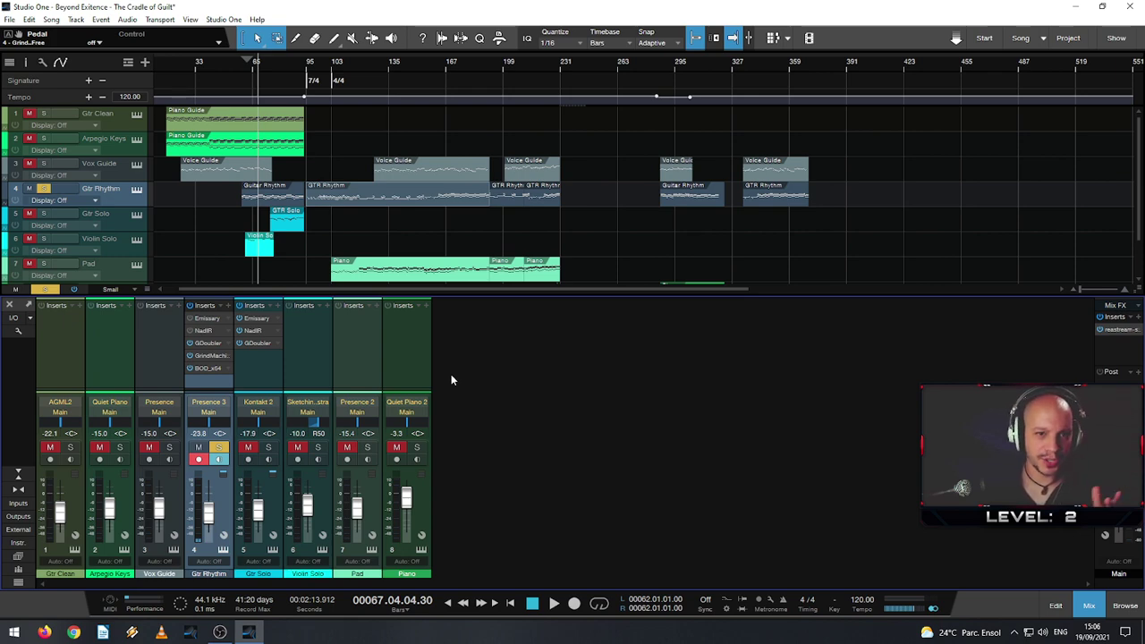
- Turn off solo on Gtr Rhythm, play the song from about bar 80 and solo the Gtr Solo track
scroll(629, 236, down, 1)
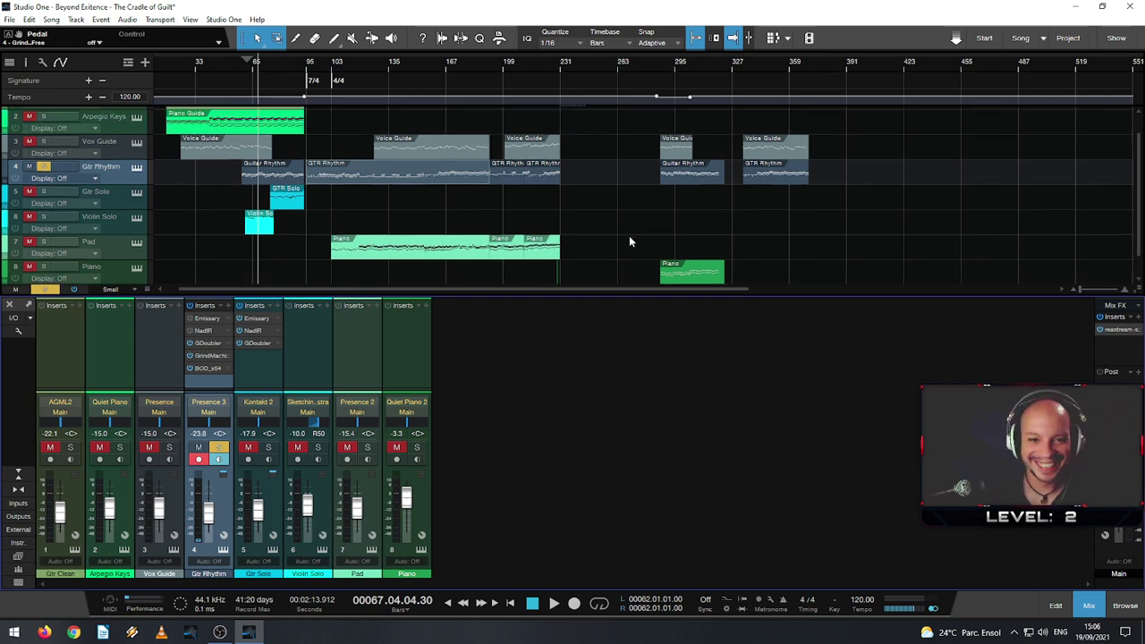
scroll(630, 236, down, 1)
scroll(601, 220, up, 1)
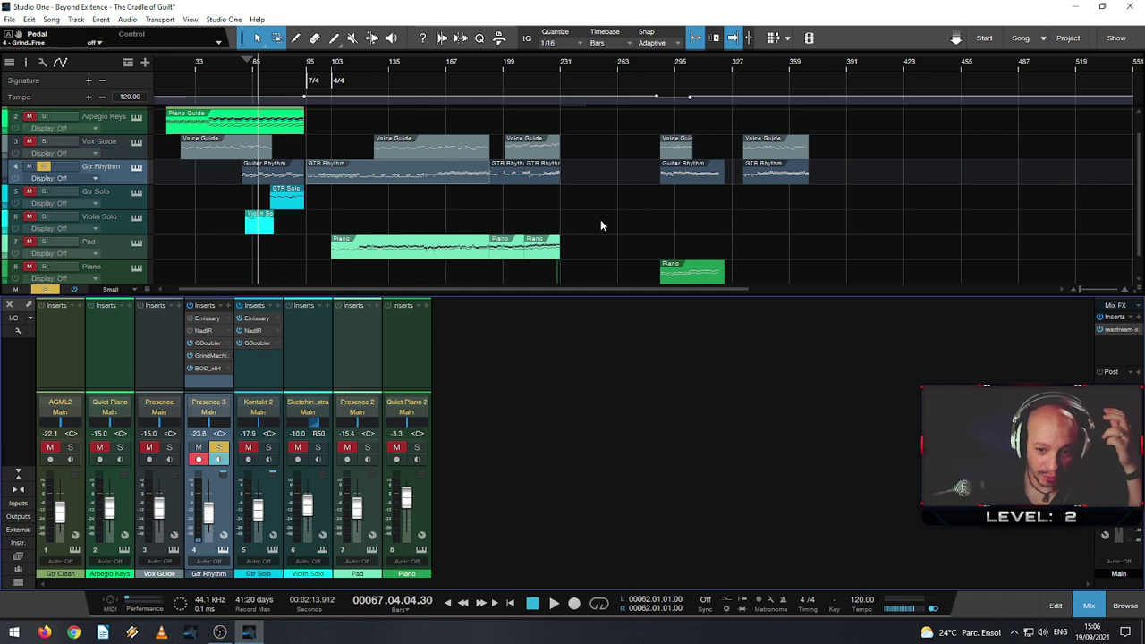
click(43, 167)
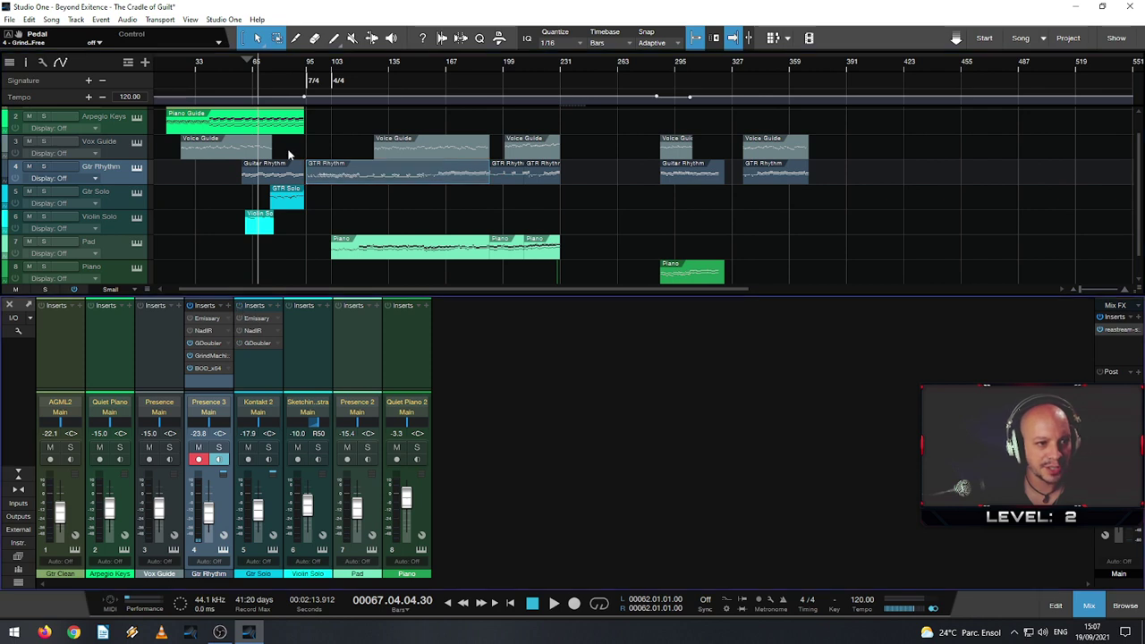
click(280, 67)
key(space)
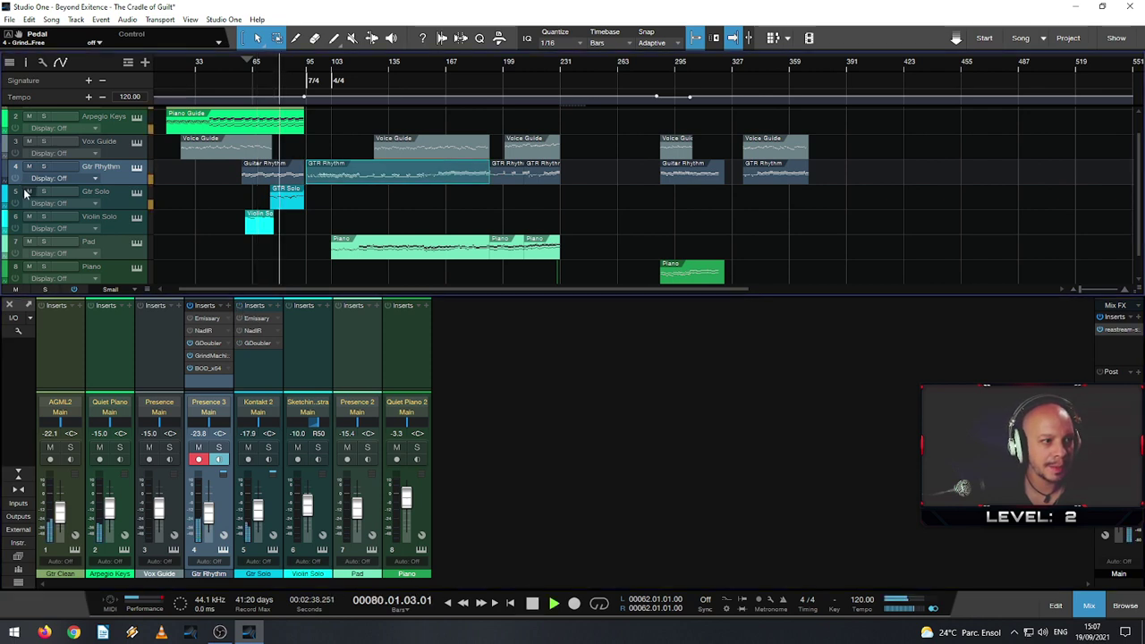
click(42, 191)
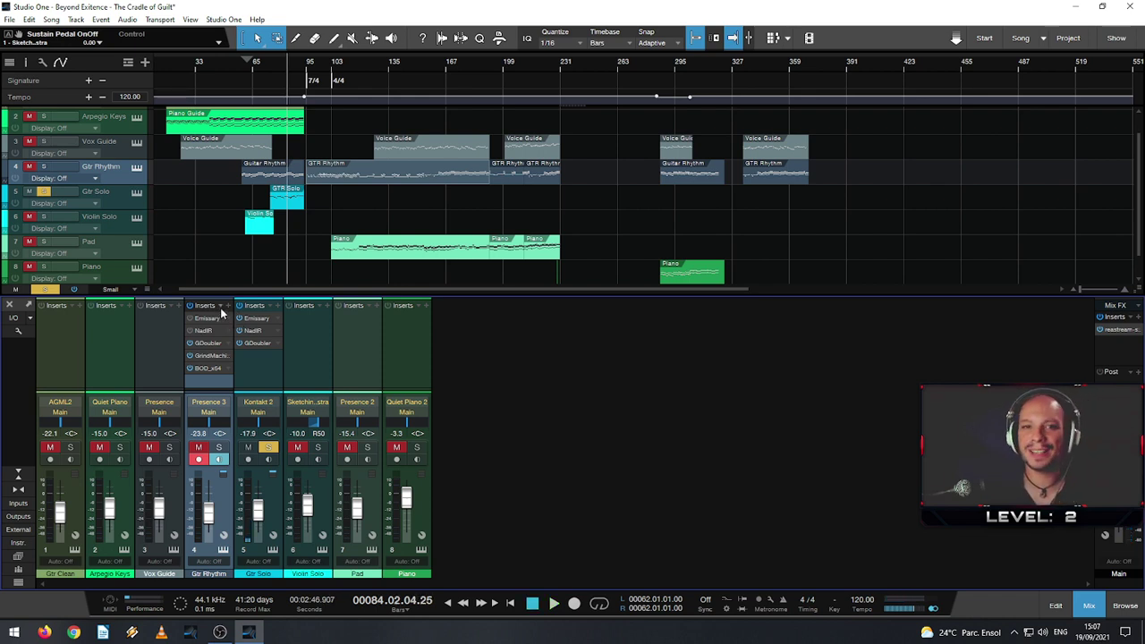
- Turn off solo on Gtr Solo and play the full arrangement from about bar 59
click(47, 191)
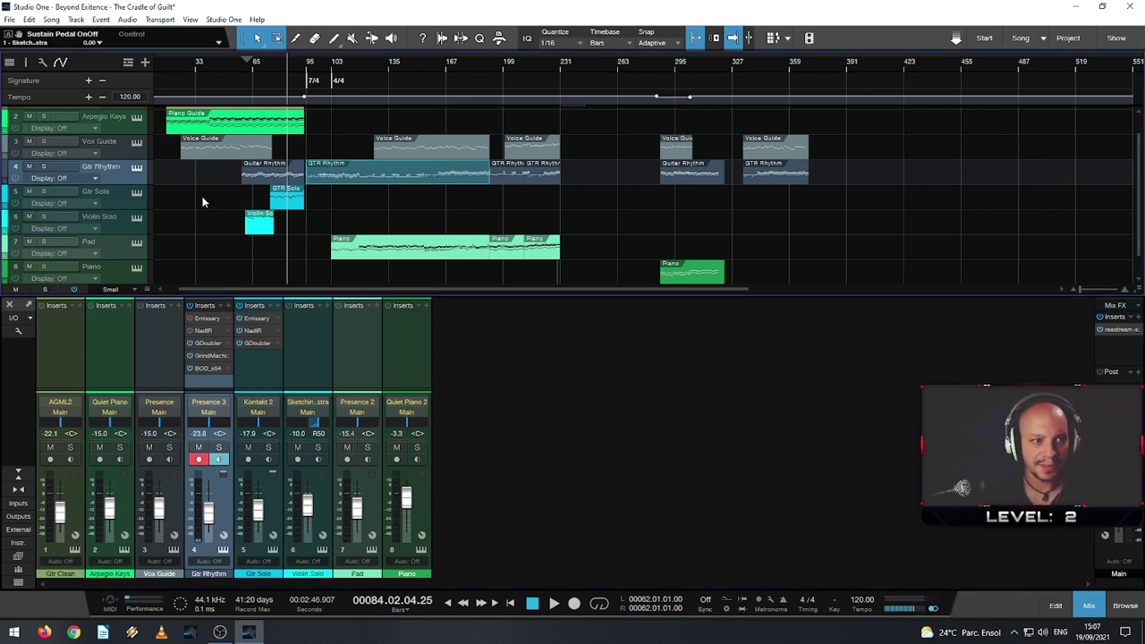
click(242, 60)
key(space)
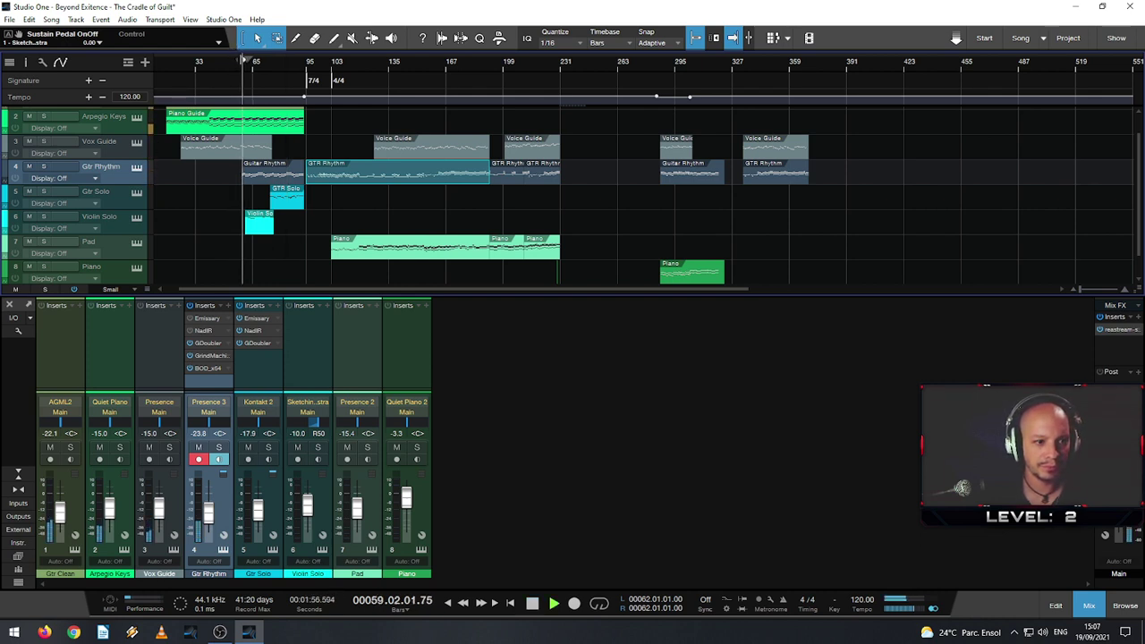
- Disarm recording on the Gtr Rhythm track and lower its volume to -24.2 dB during playback
click(197, 459)
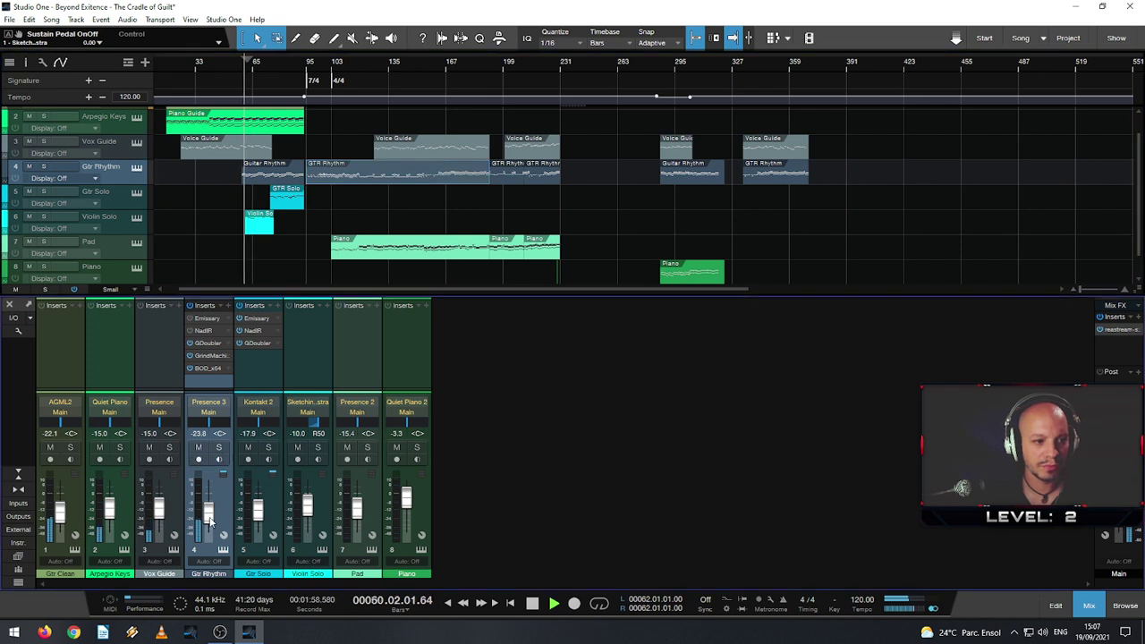
drag(208, 512, 211, 522)
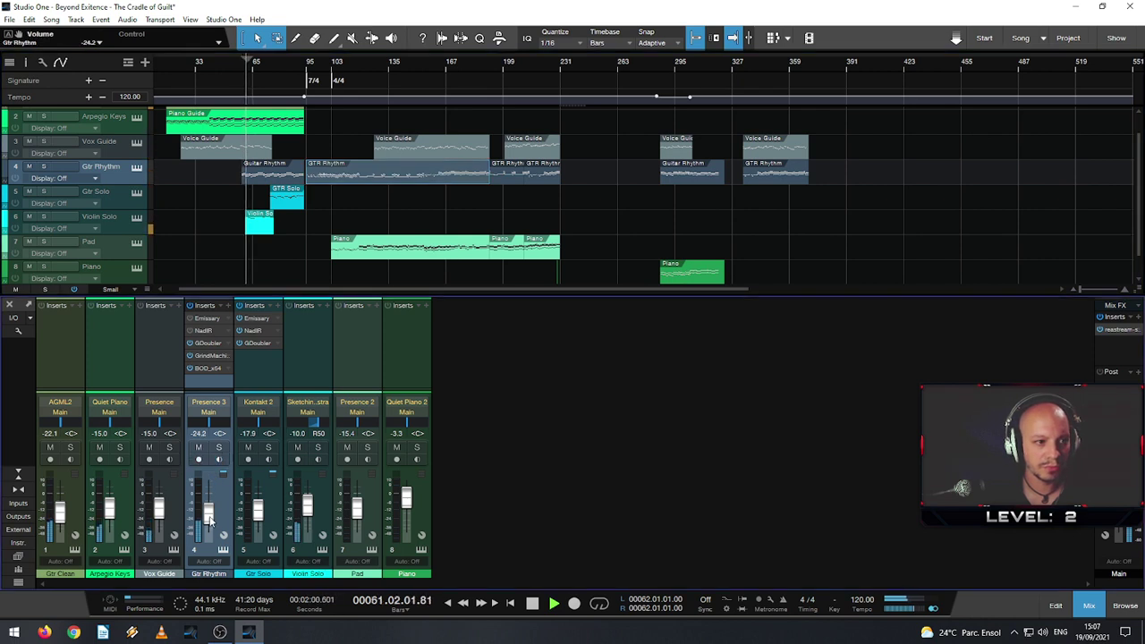
- Inspect the Sketching Orchestra instrument on the Violin Solo track during playback and close its window
click(310, 408)
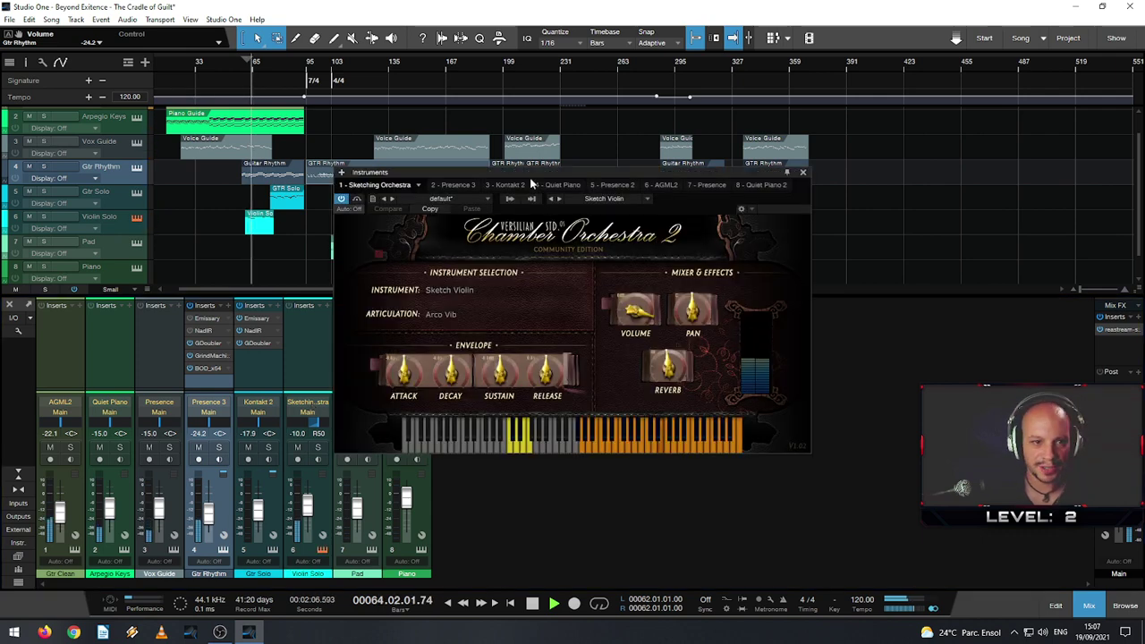
drag(531, 175, 624, 166)
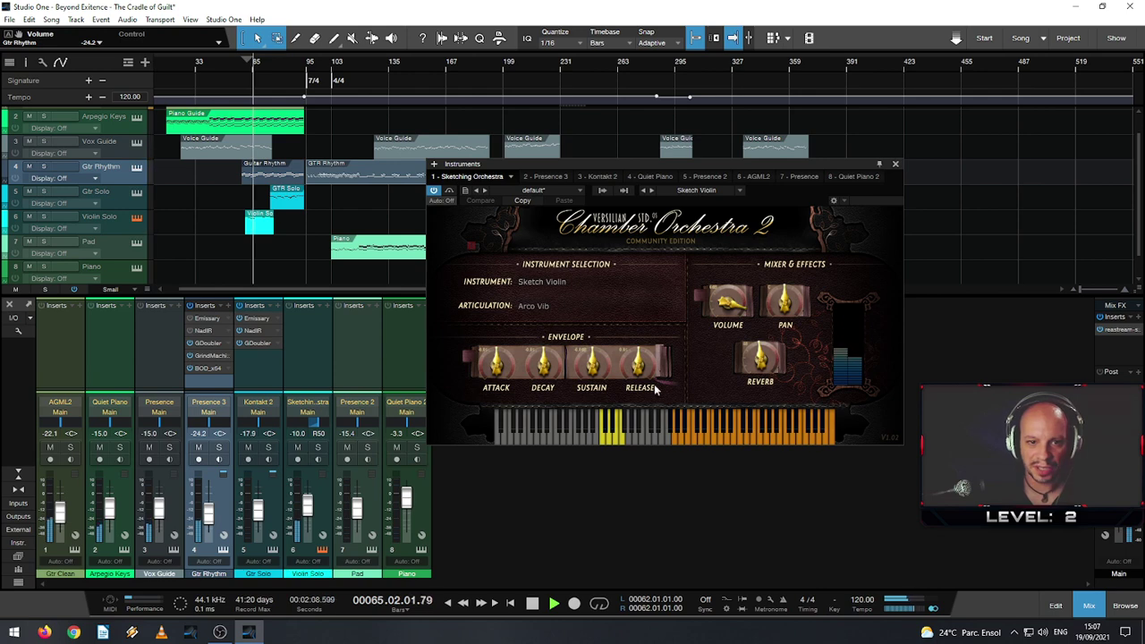
click(896, 166)
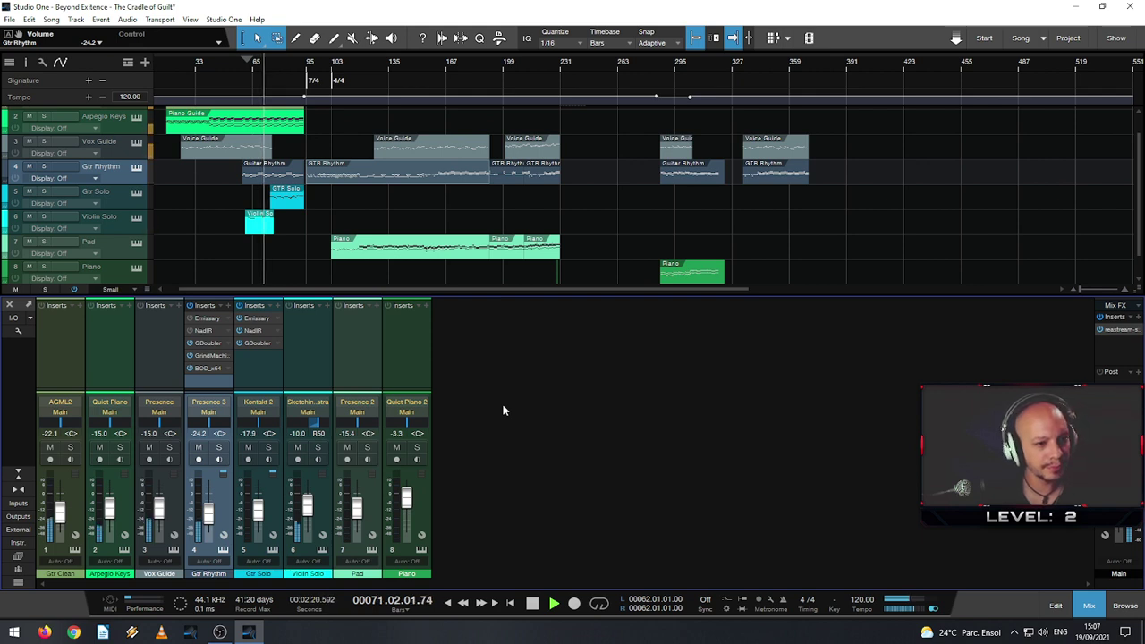
- Select the Vox Guide track and disarm its recording
scroll(261, 158, up, 1)
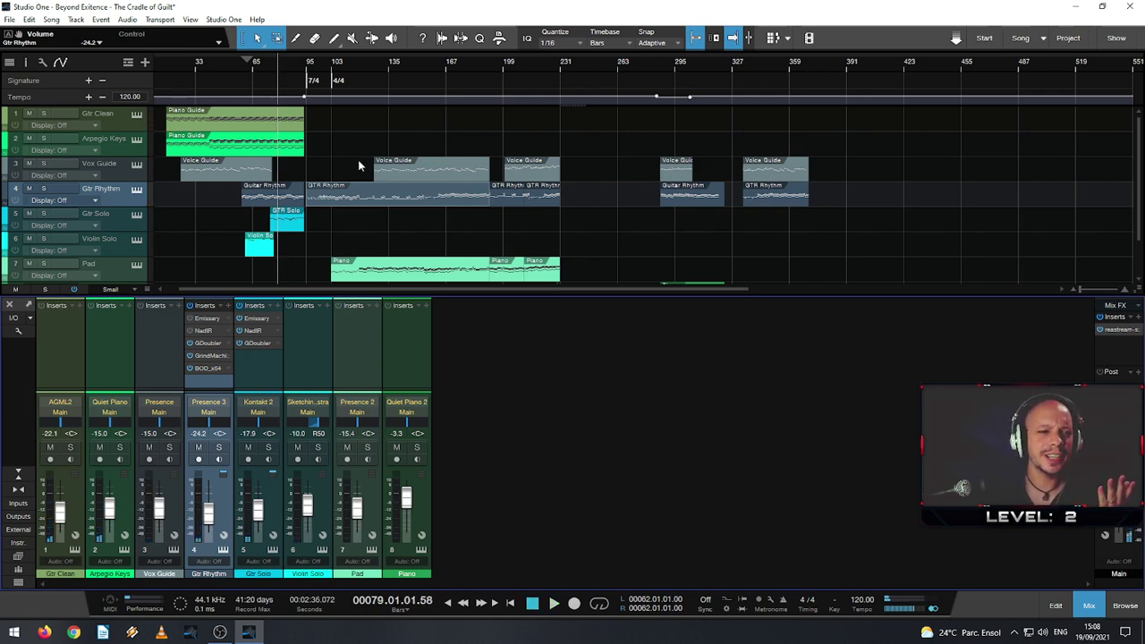
scroll(358, 161, down, 1)
scroll(357, 166, up, 1)
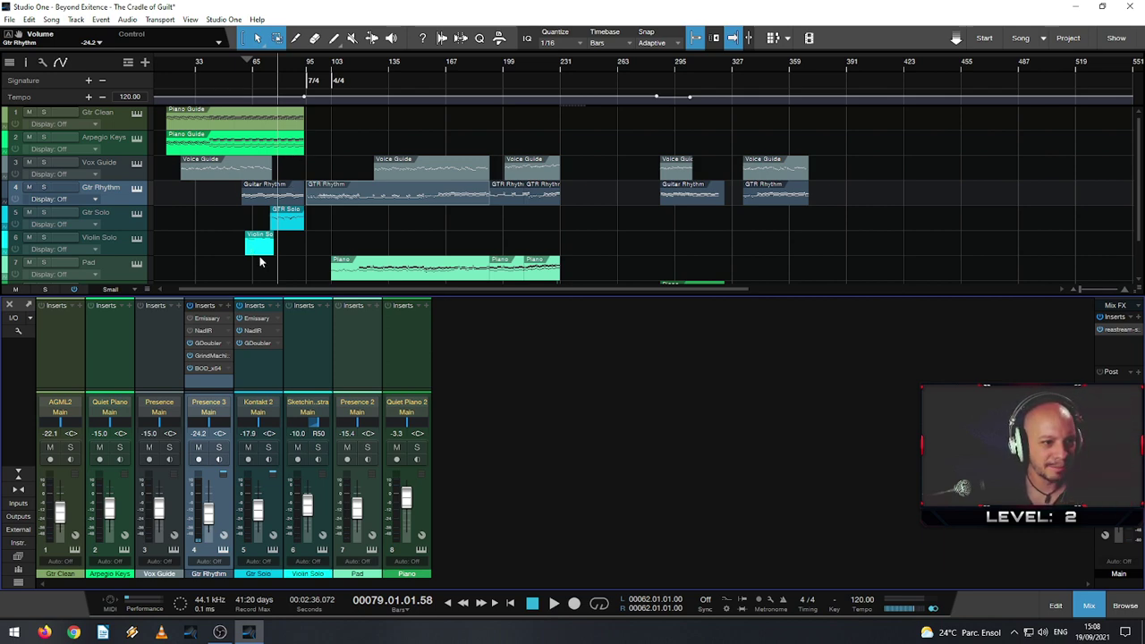
scroll(260, 250, down, 2)
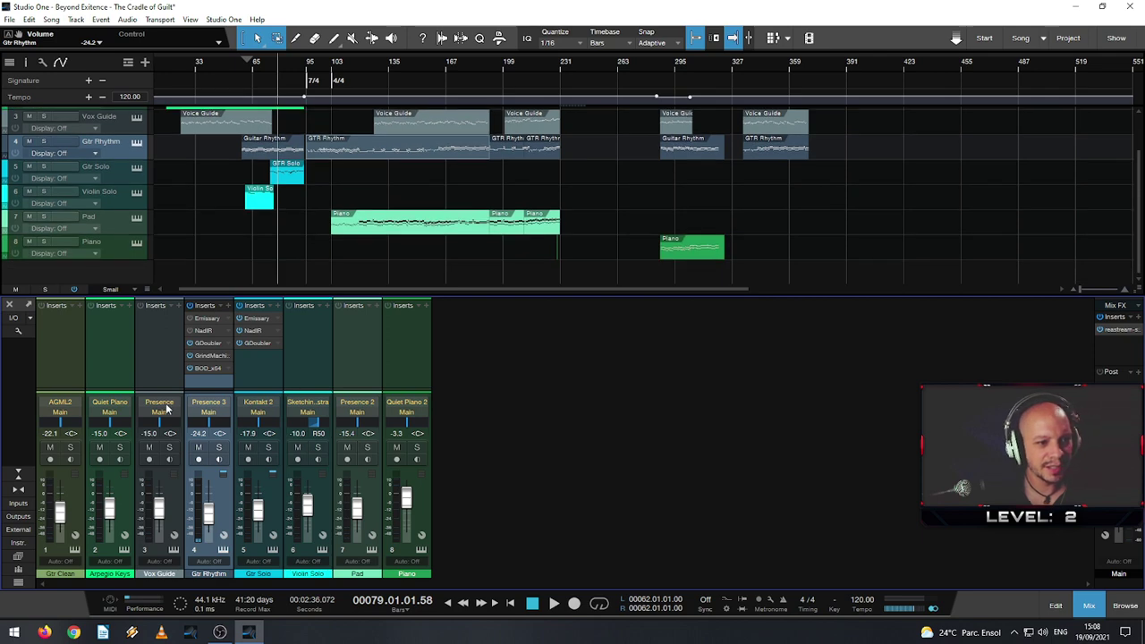
scroll(190, 282, up, 2)
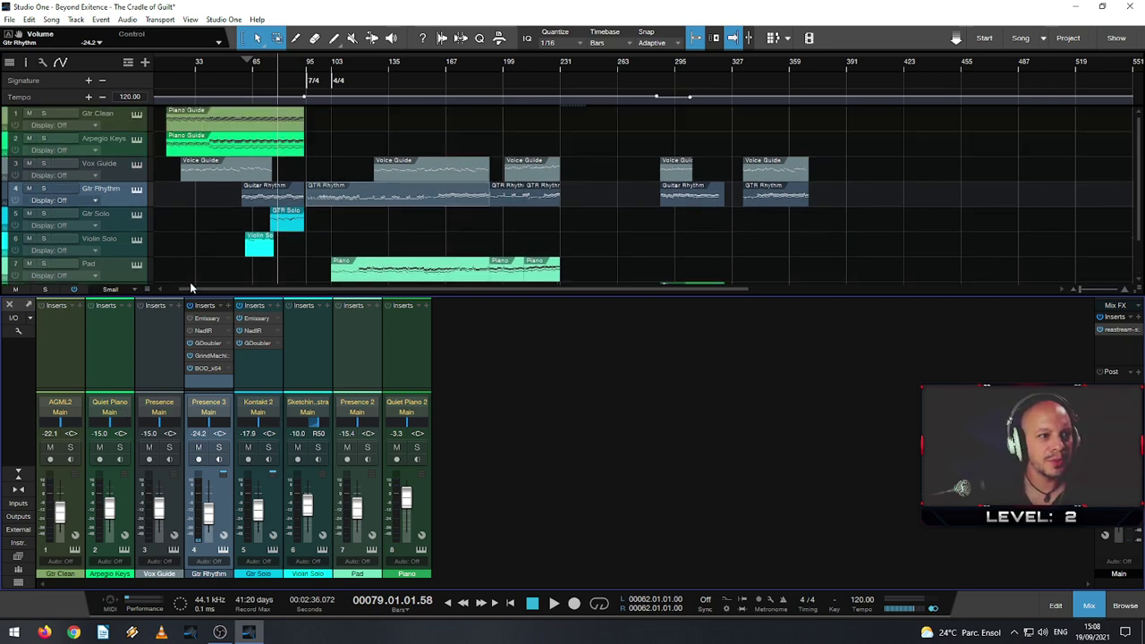
click(133, 177)
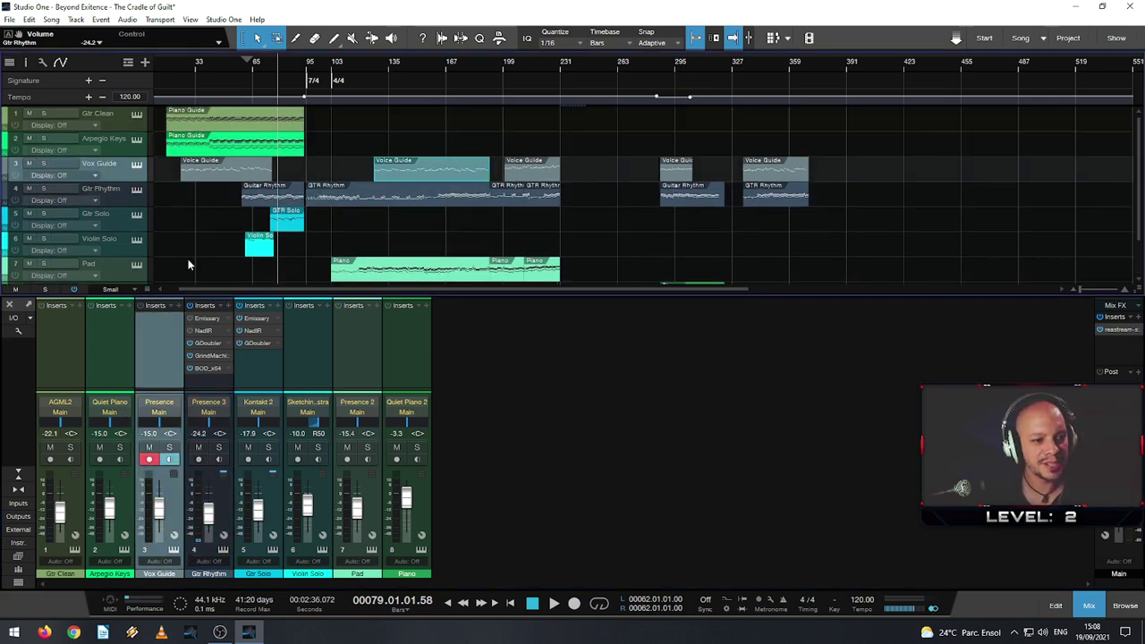
click(147, 460)
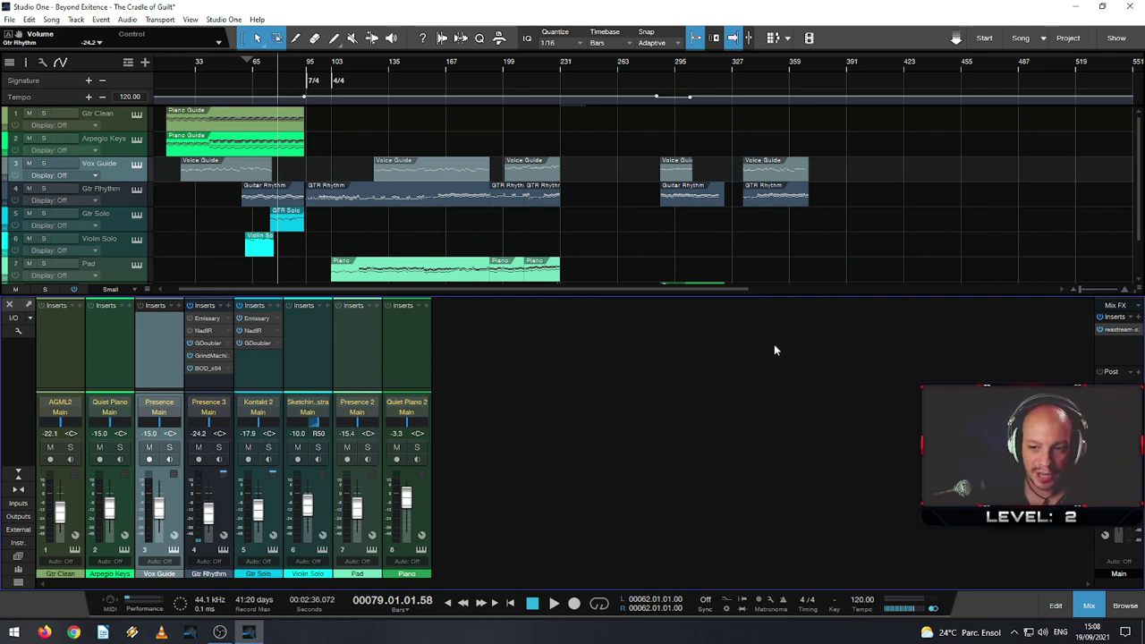
- Show the instrument browser and check the Plogue Art et Technologie folder
click(1124, 606)
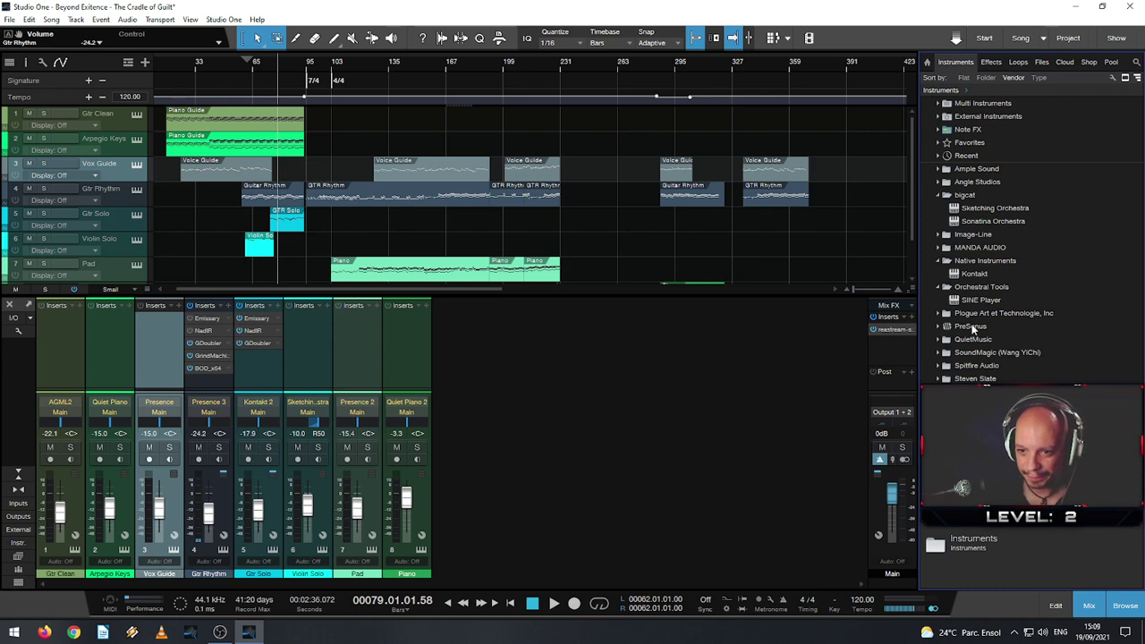
click(939, 314)
click(939, 314)
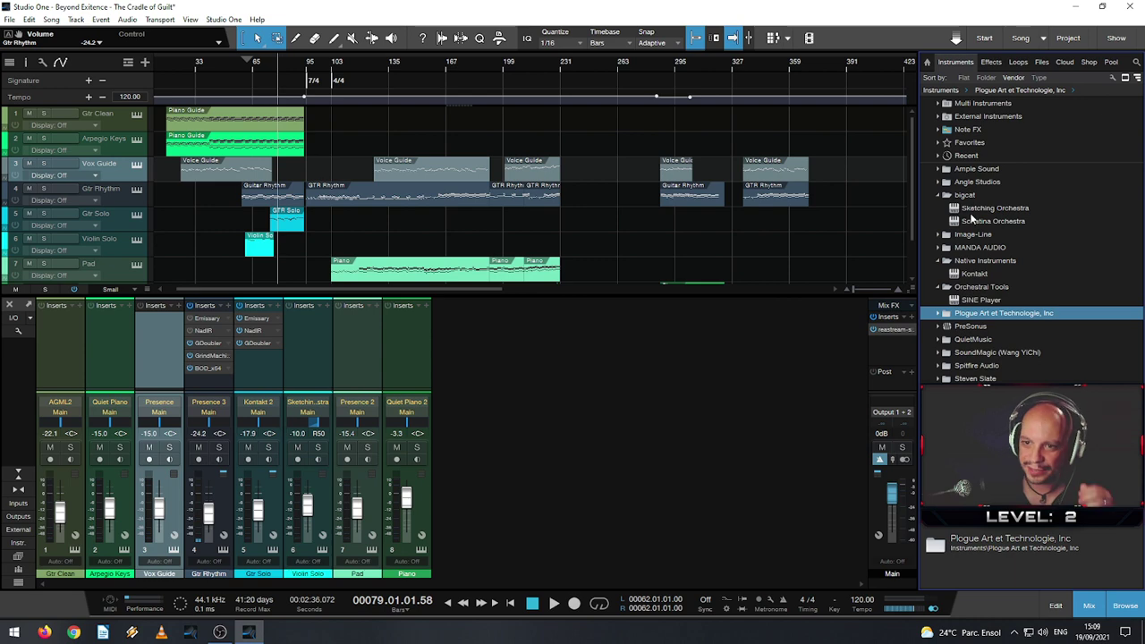
- Replace the Presence instrument on the Vox Guide track with Angle Studios' Virgin Choir, dismiss the notification and close the instrument window
click(938, 182)
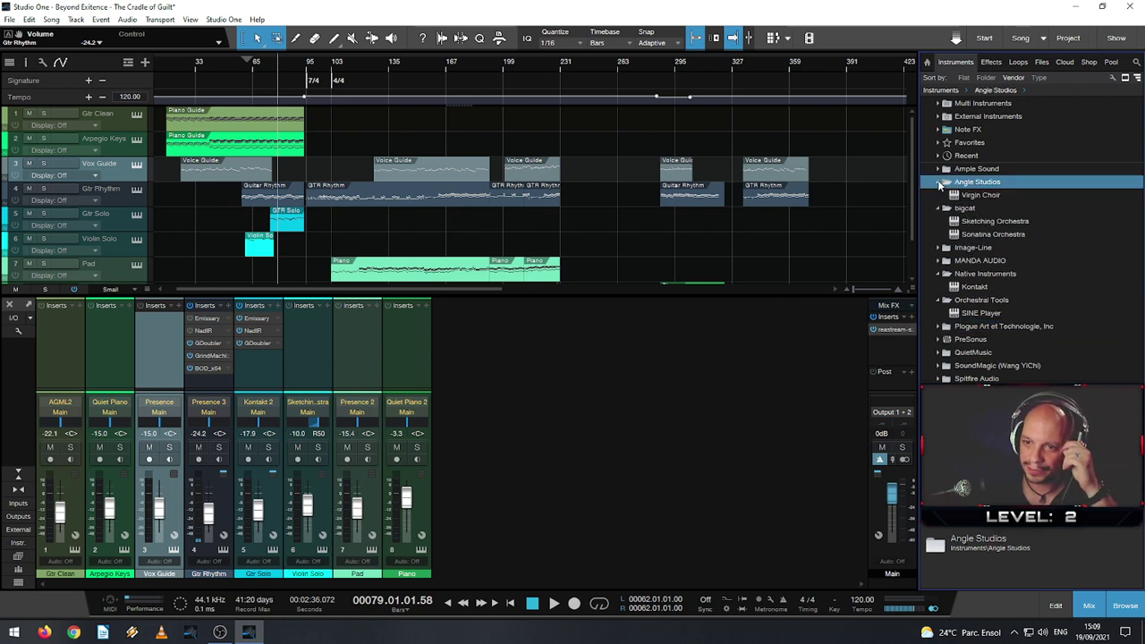
drag(979, 193, 119, 181)
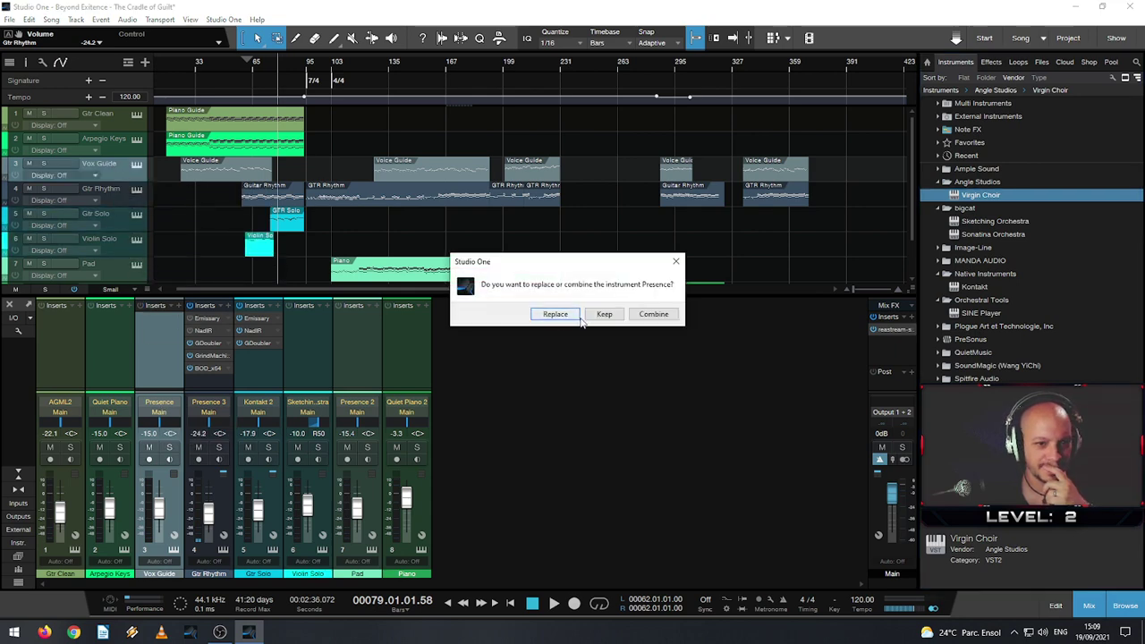
click(571, 314)
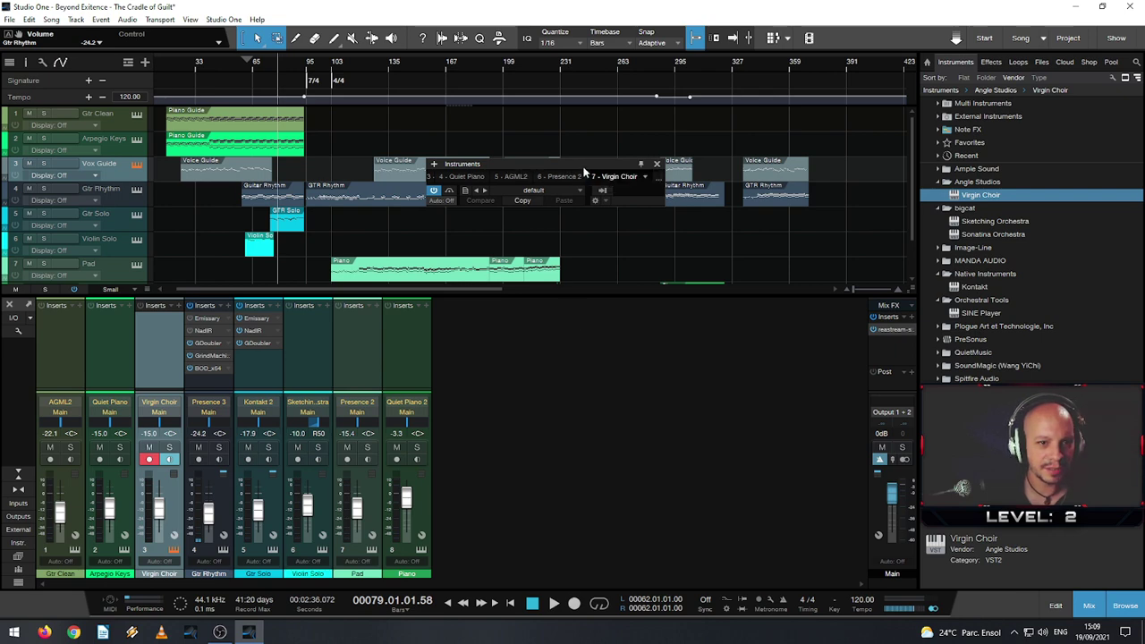
drag(577, 165, 610, 165)
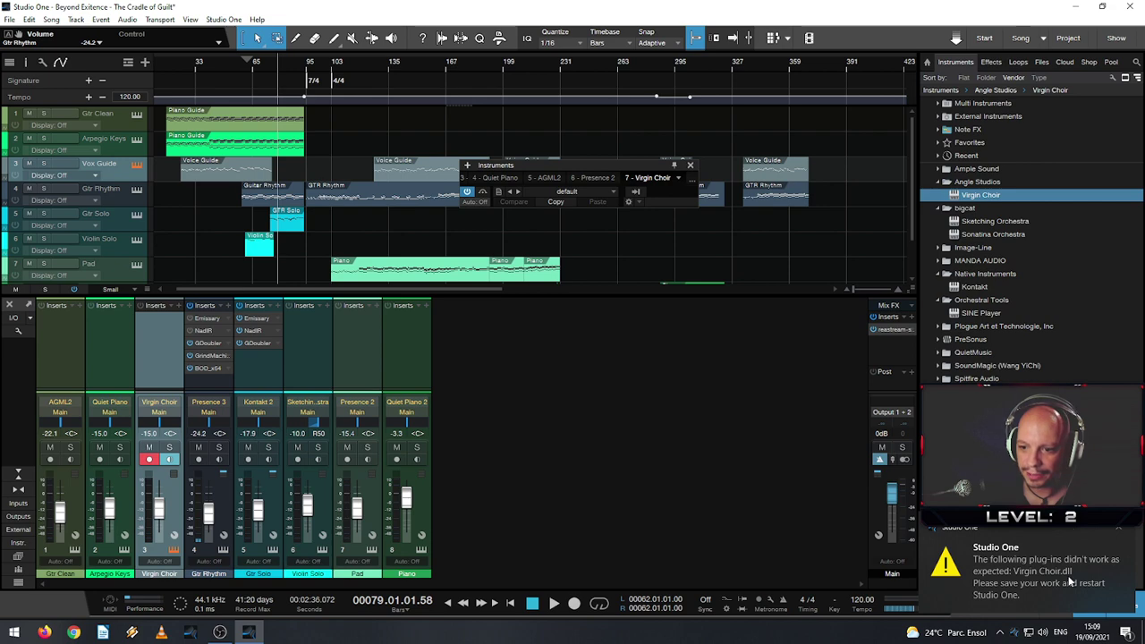
click(1120, 529)
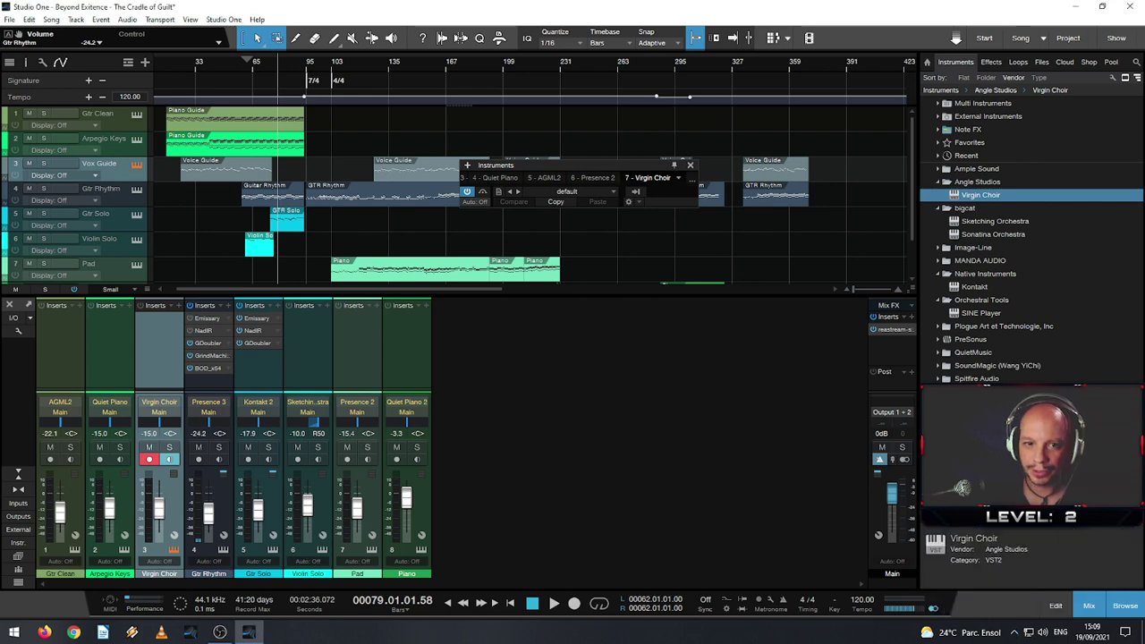
click(690, 165)
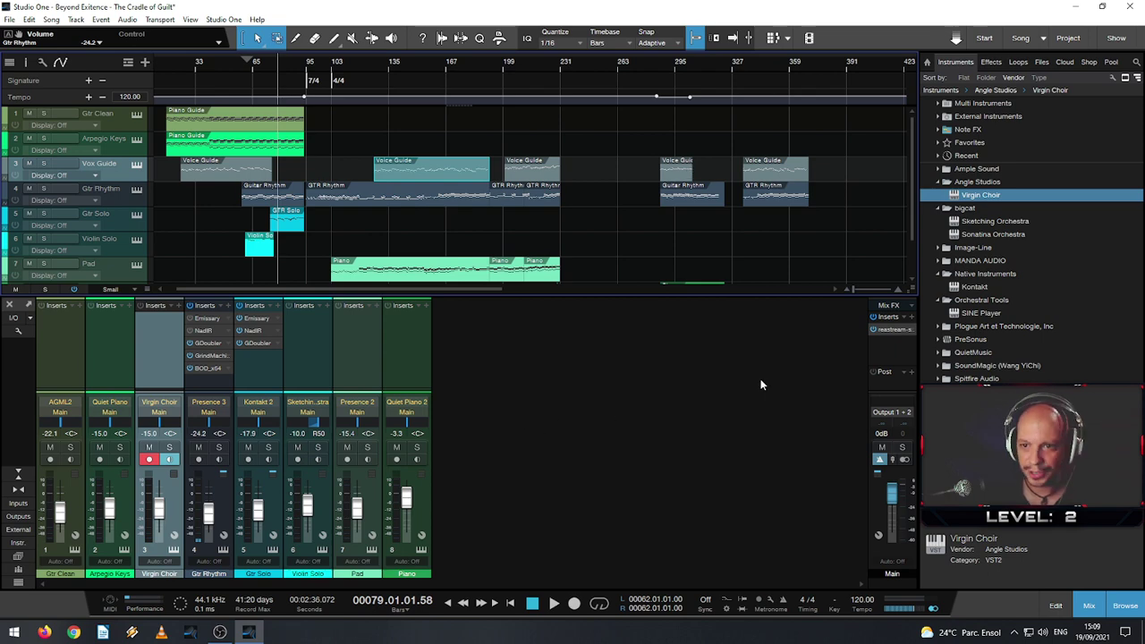
- Replace Virgin Choir on the Vox Guide track with bigcat's Sonatina Orchestra
click(938, 183)
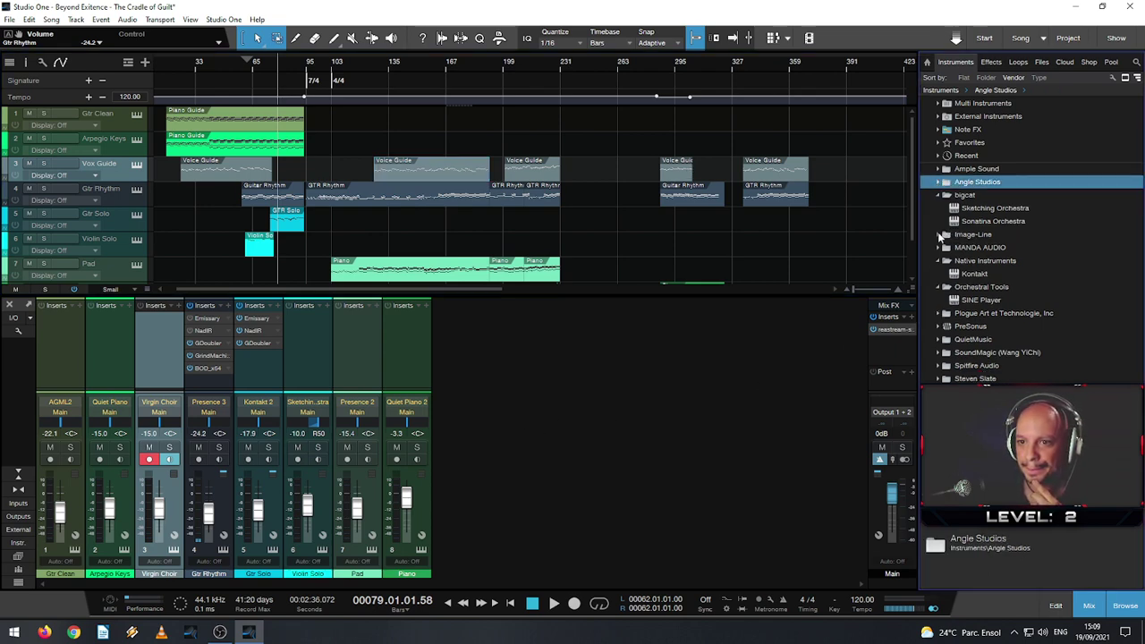
drag(988, 221, 109, 172)
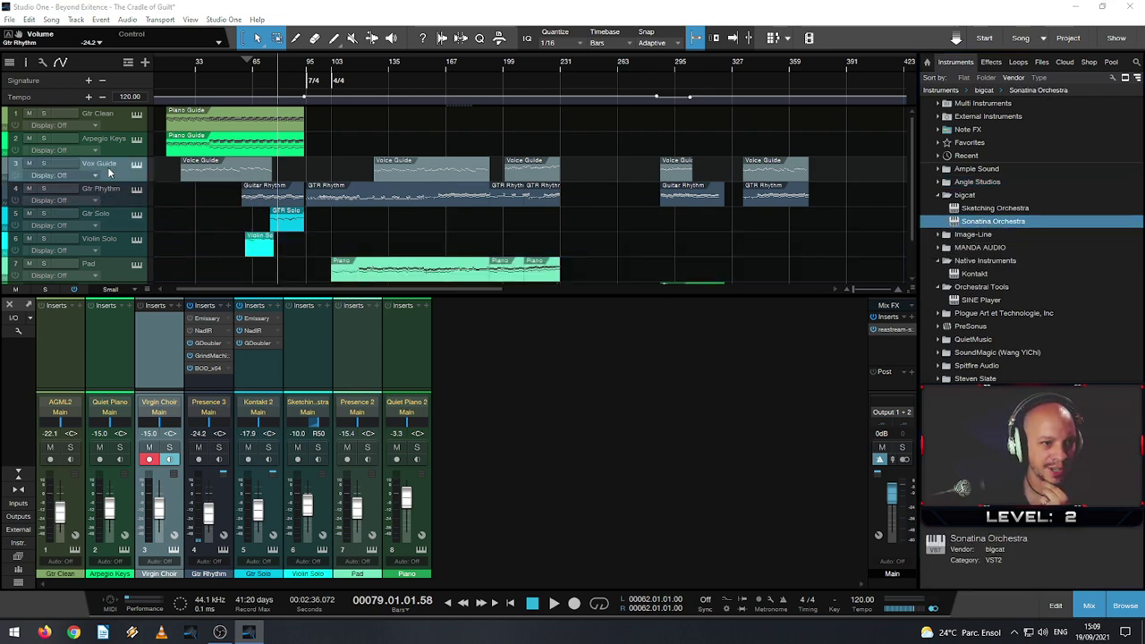
click(556, 315)
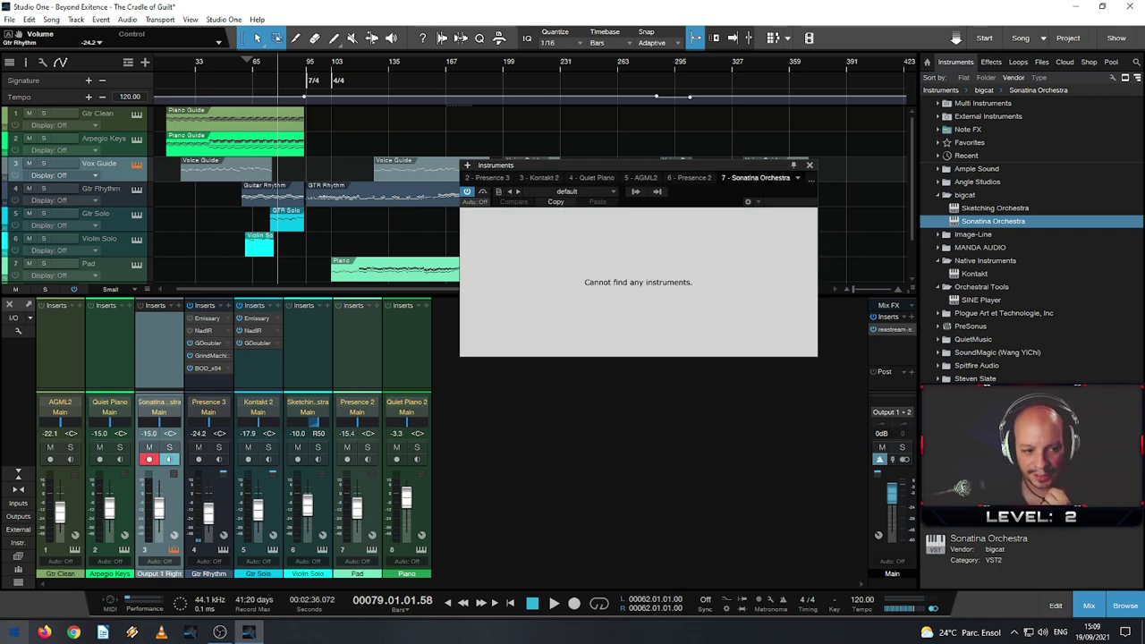
- View This PC in File Explorer, return to Studio One and close the Sonatina Orchestra window
click(14, 632)
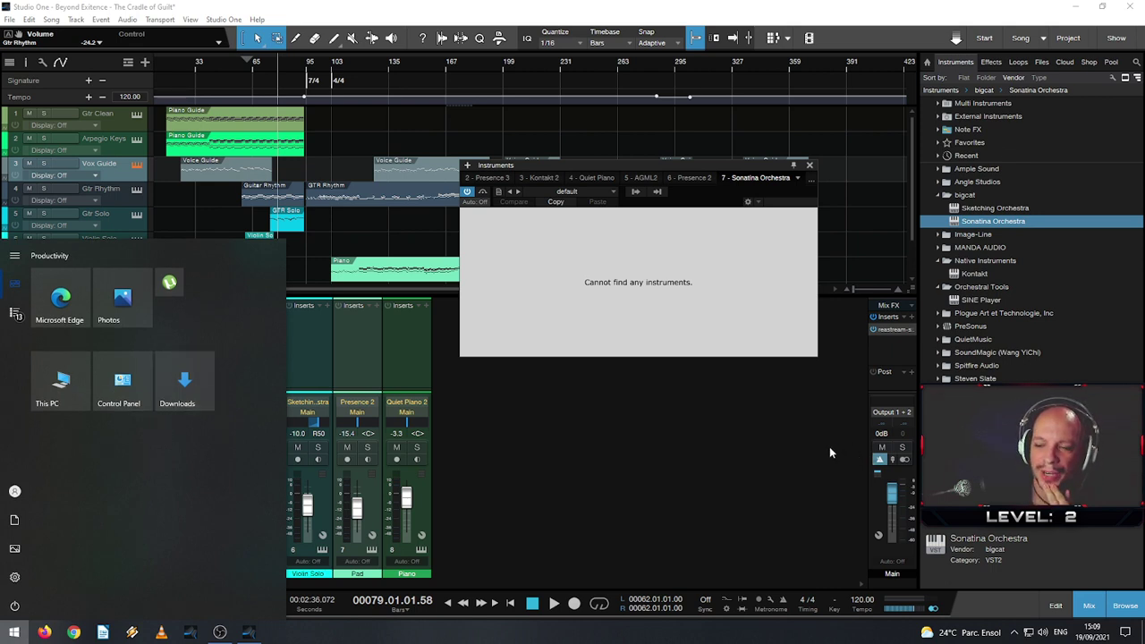
click(63, 407)
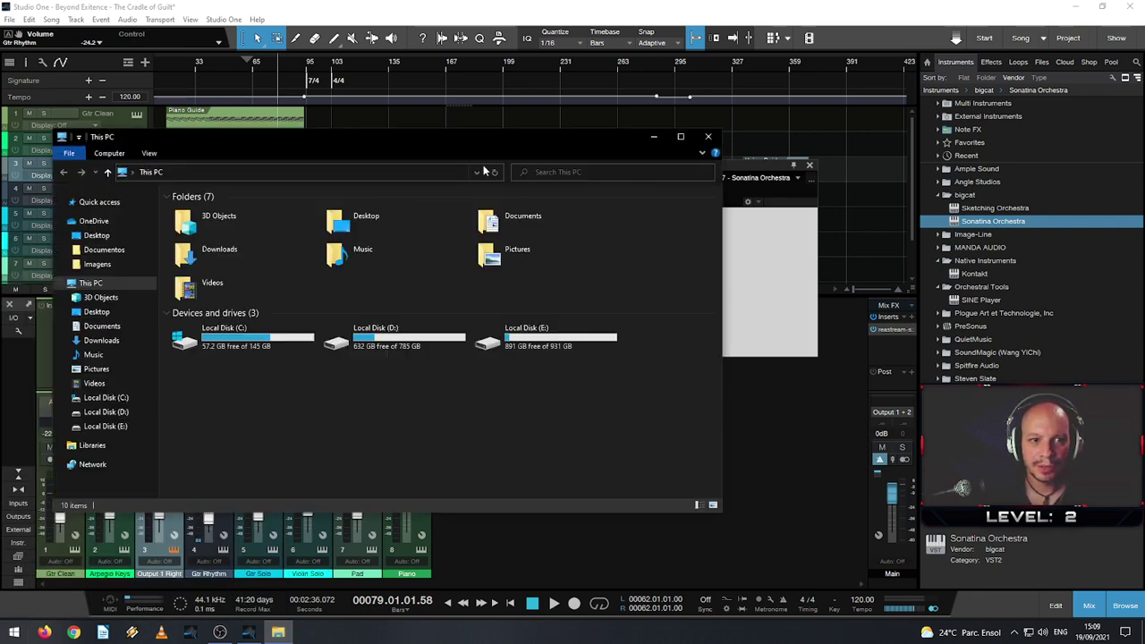
click(279, 633)
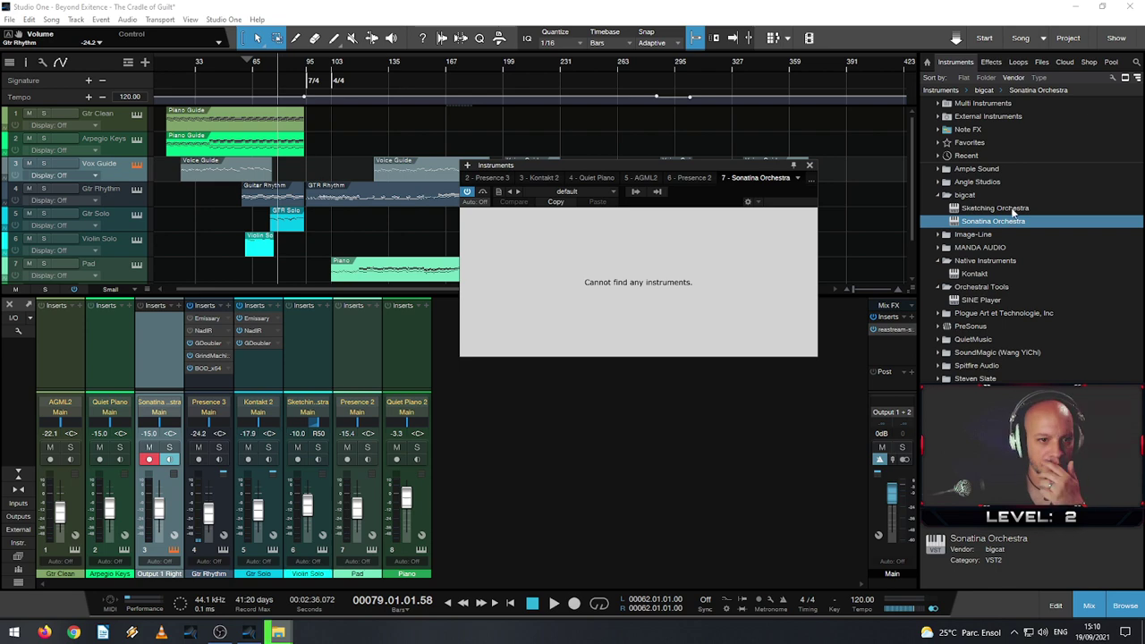
click(811, 166)
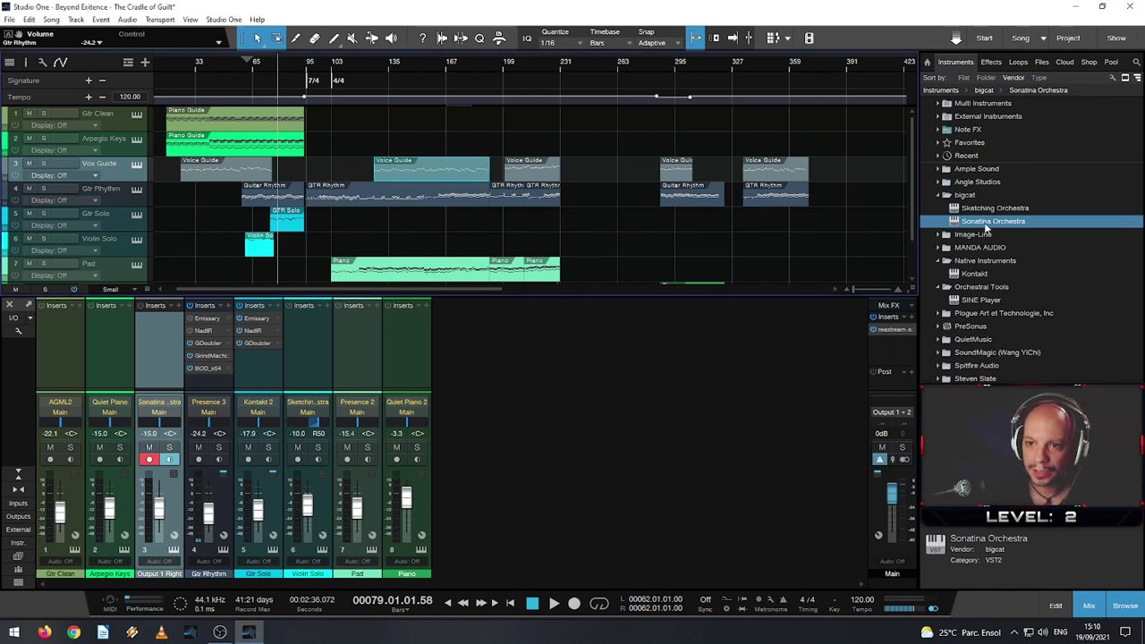
- Load Sonatina Orchestra onto the Vox Guide track again and close its window
drag(987, 229, 119, 169)
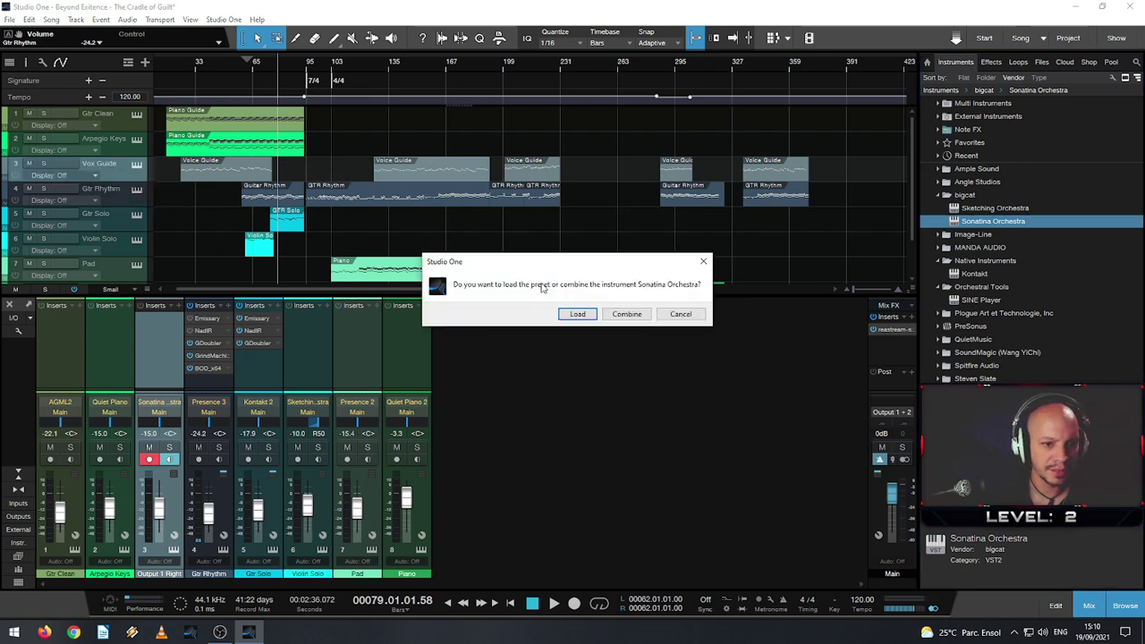
click(582, 315)
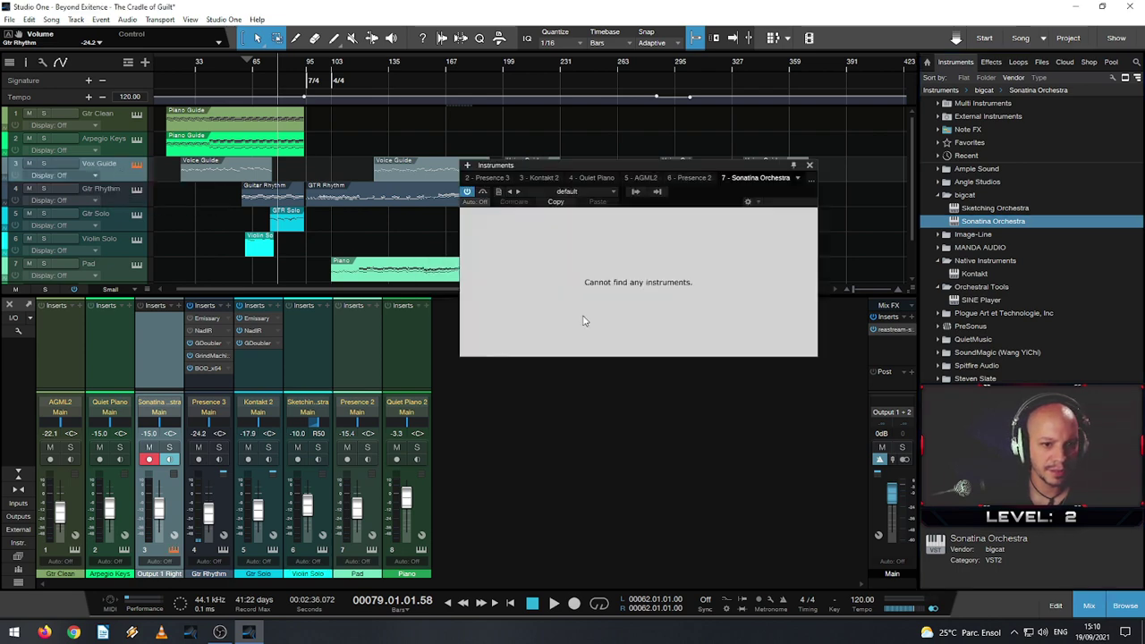
click(807, 164)
- Save the song
click(9, 19)
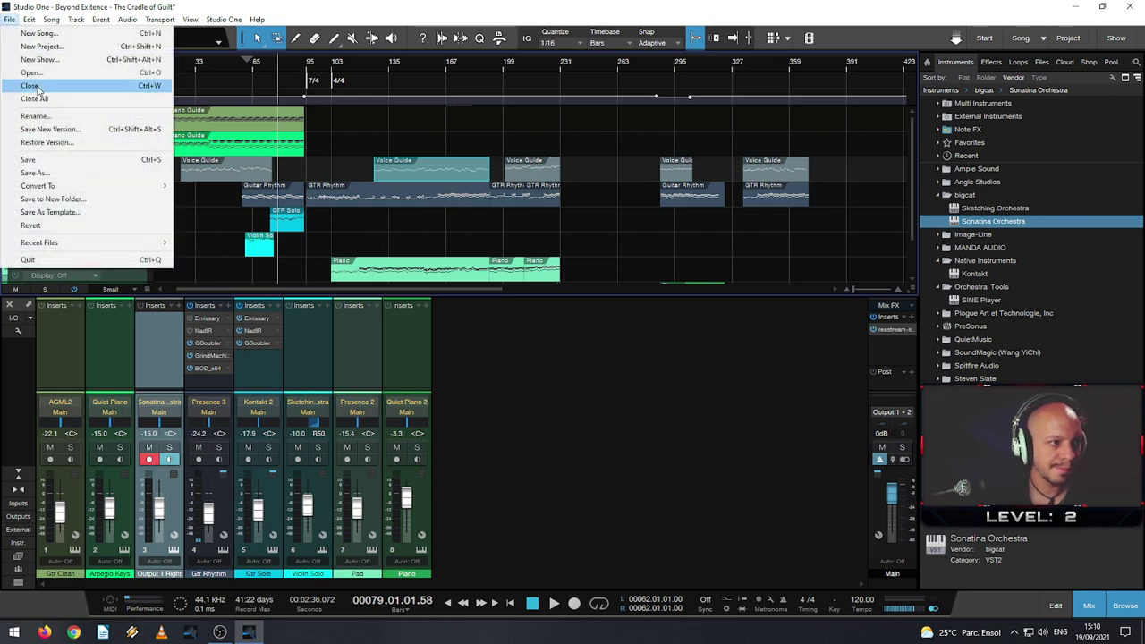
click(44, 163)
click(9, 19)
mouse_move(30, 19)
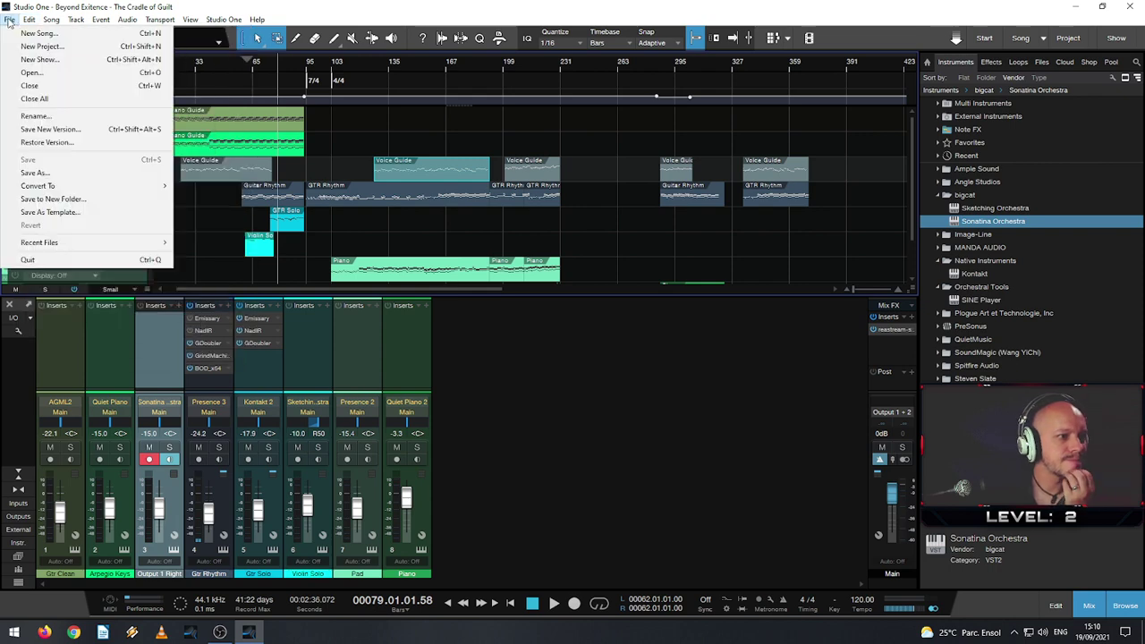
click(541, 356)
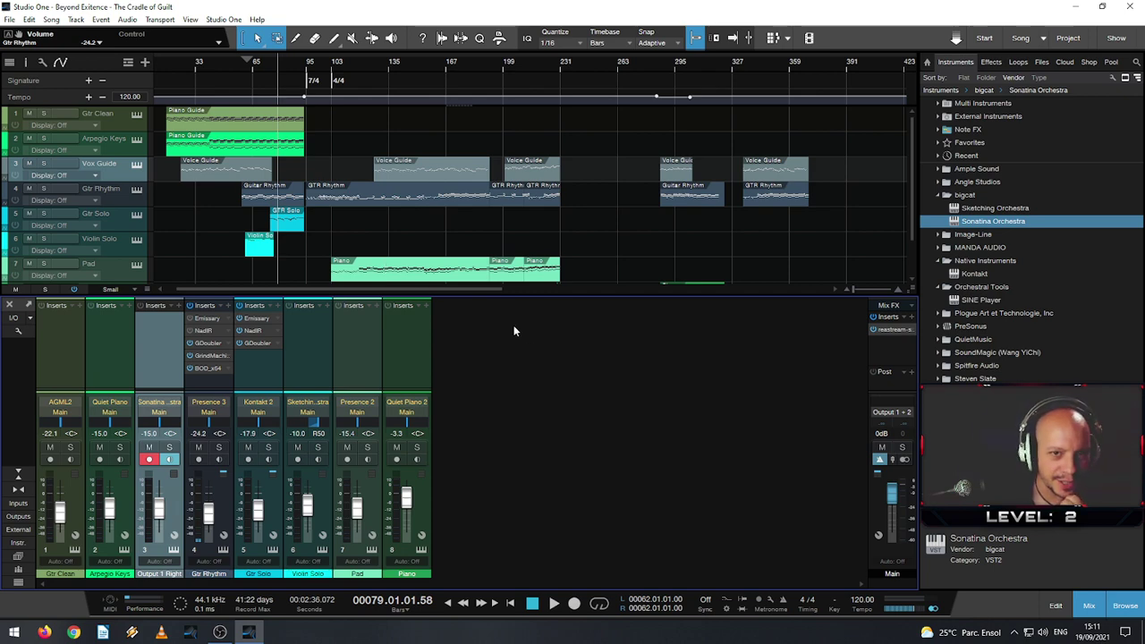
- Browse the vendor folders and replace Sonatina Orchestra on the Vox Guide track with Spitfire Audio's LABS
click(937, 250)
click(939, 249)
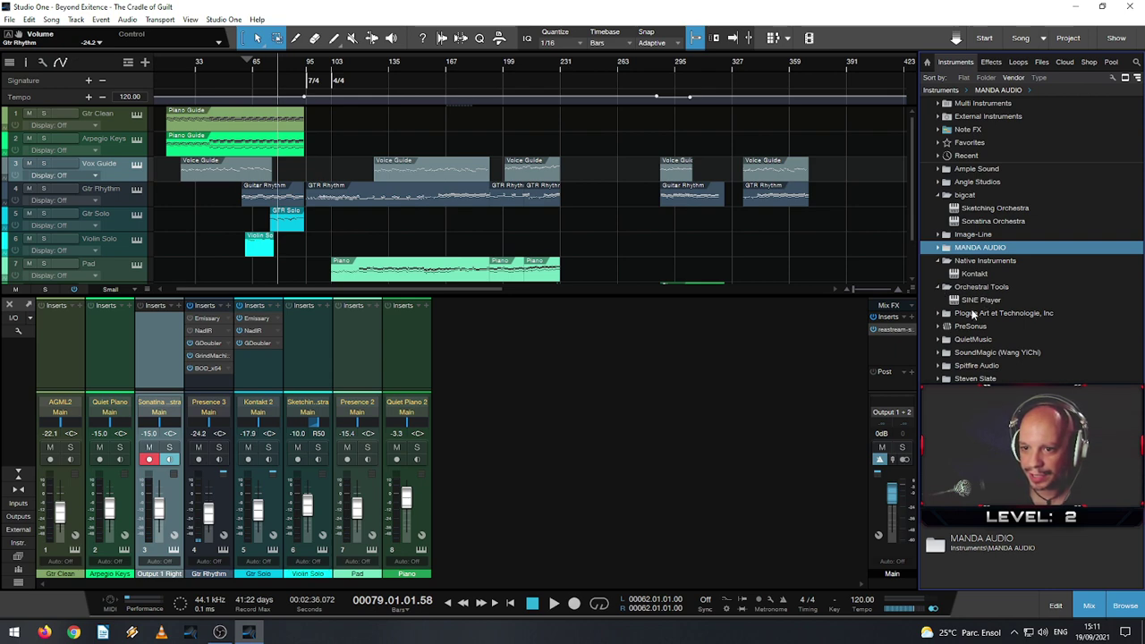
click(938, 314)
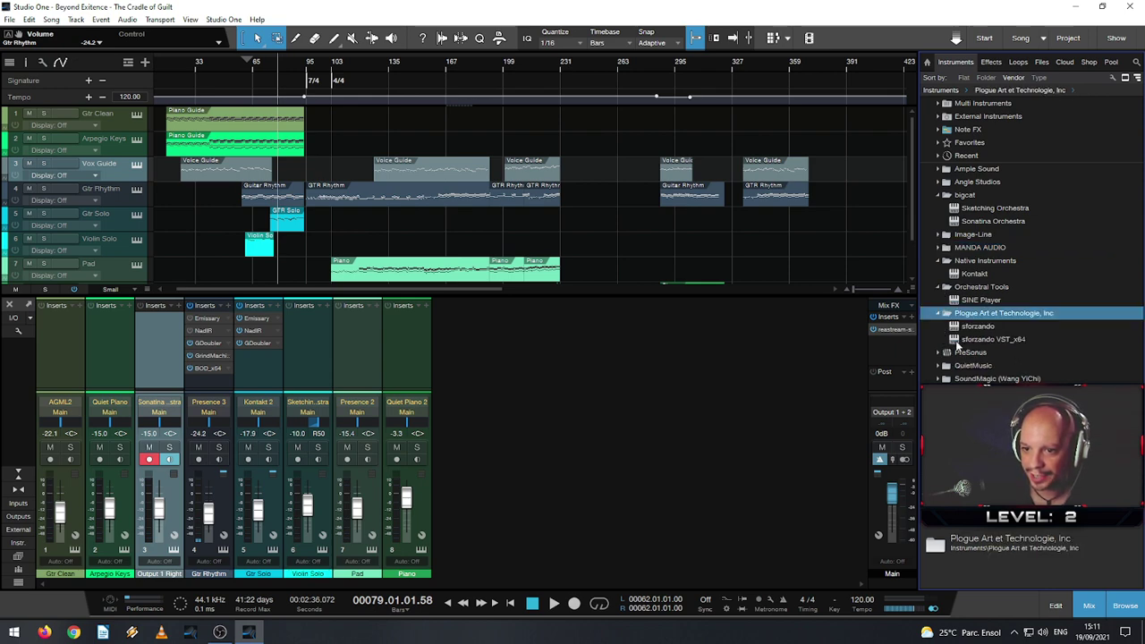
click(939, 353)
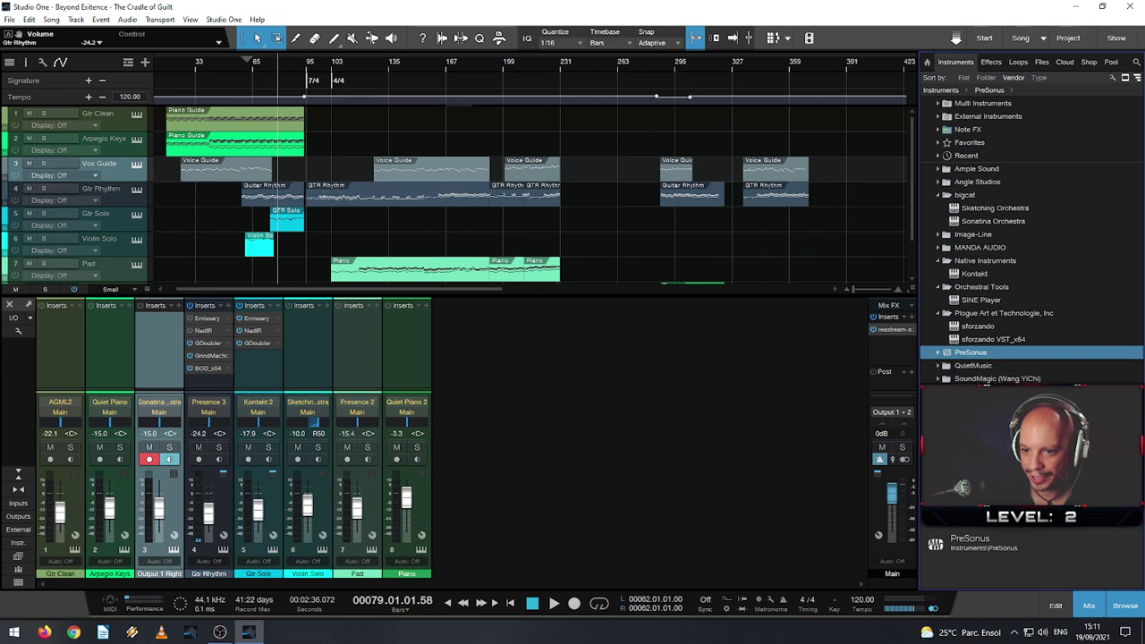
click(970, 390)
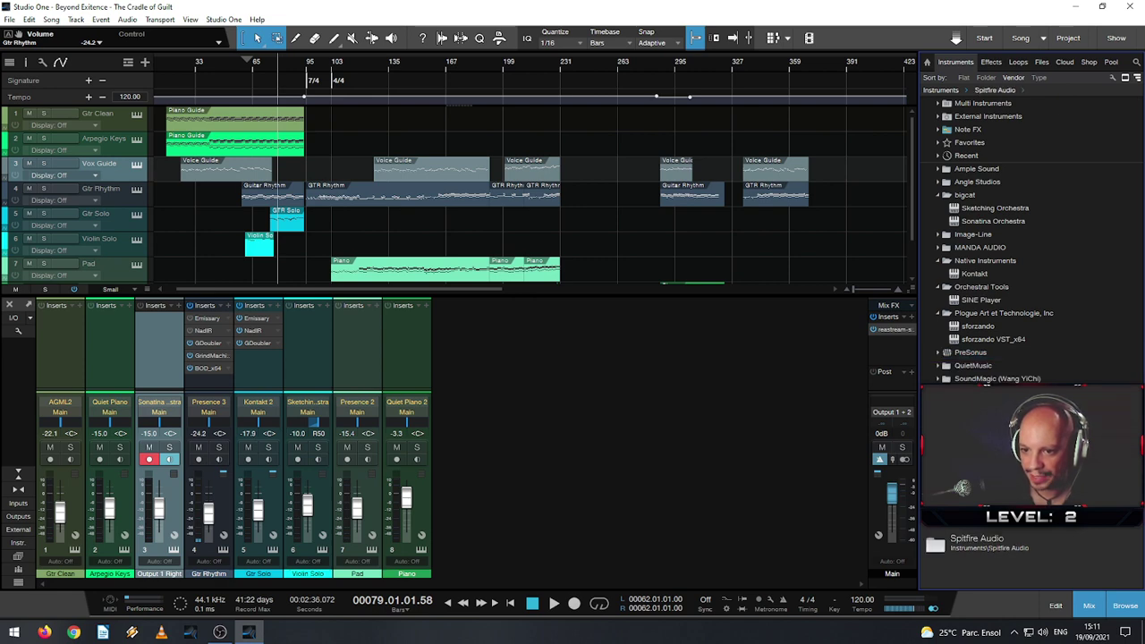
drag(984, 405, 107, 178)
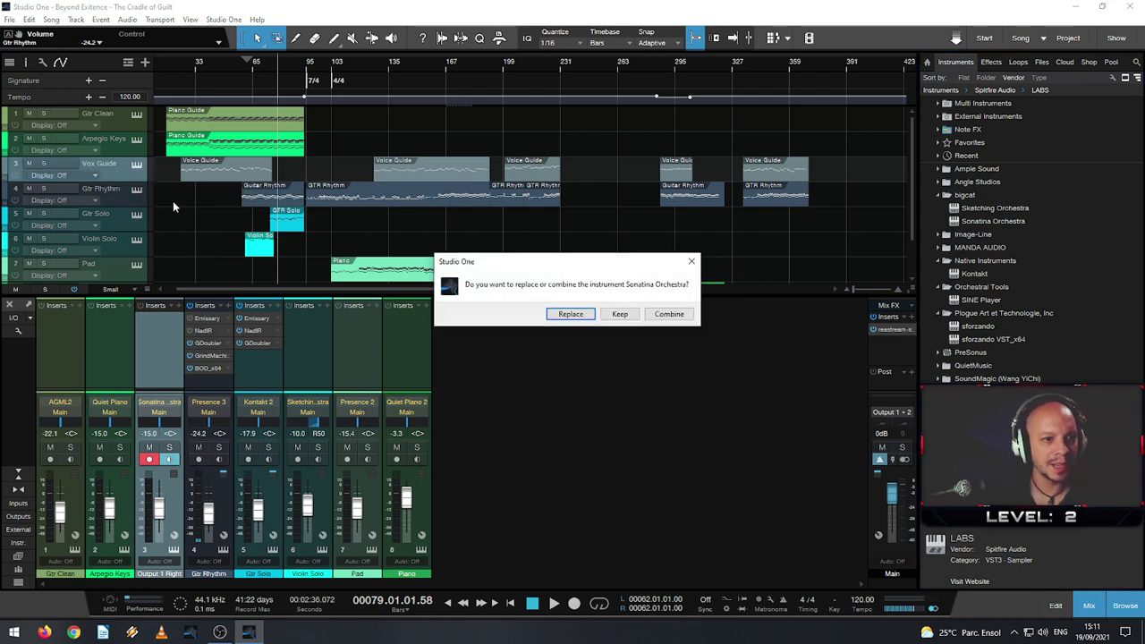
click(569, 315)
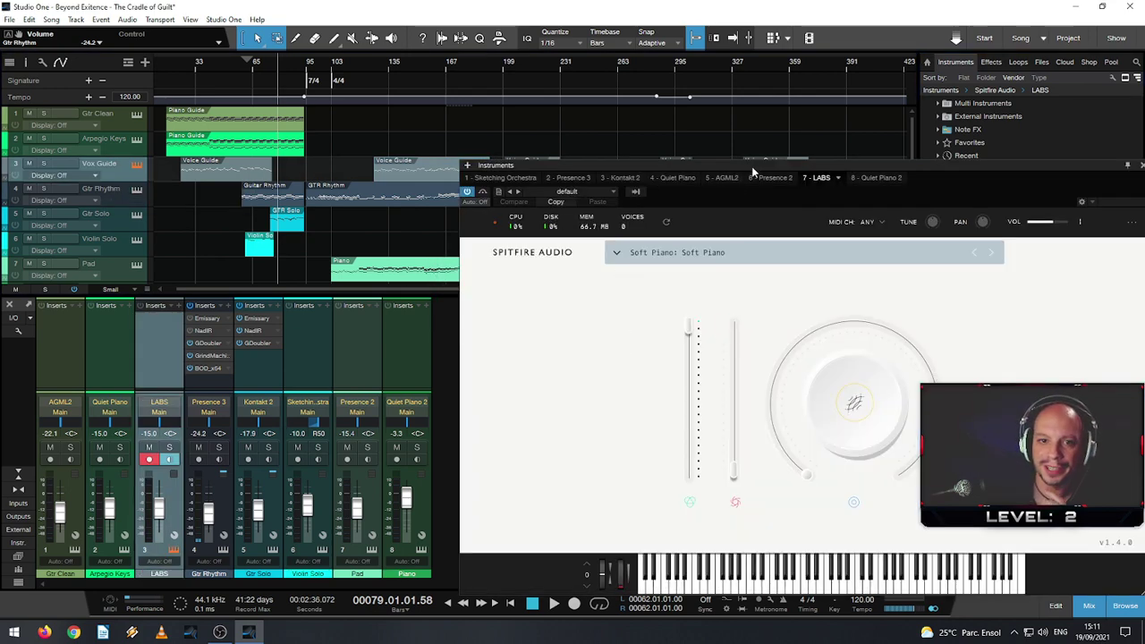
drag(753, 169, 585, 113)
- Compare the Vocals, Piano and Synth presets in LABS, leaving only the Vocals filter active
click(488, 204)
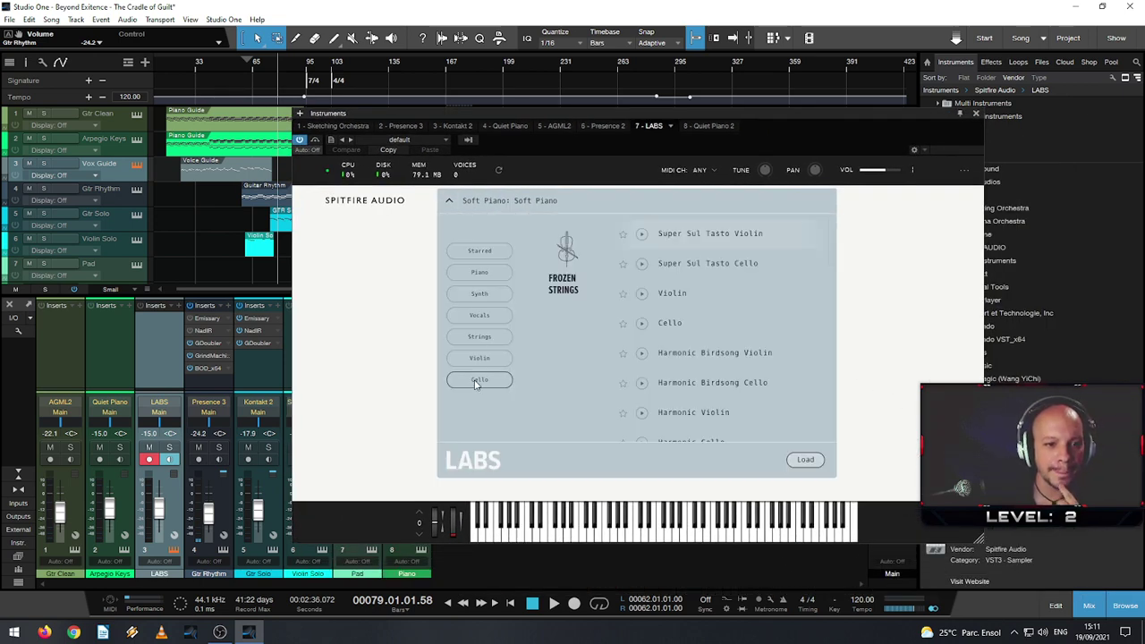
click(484, 317)
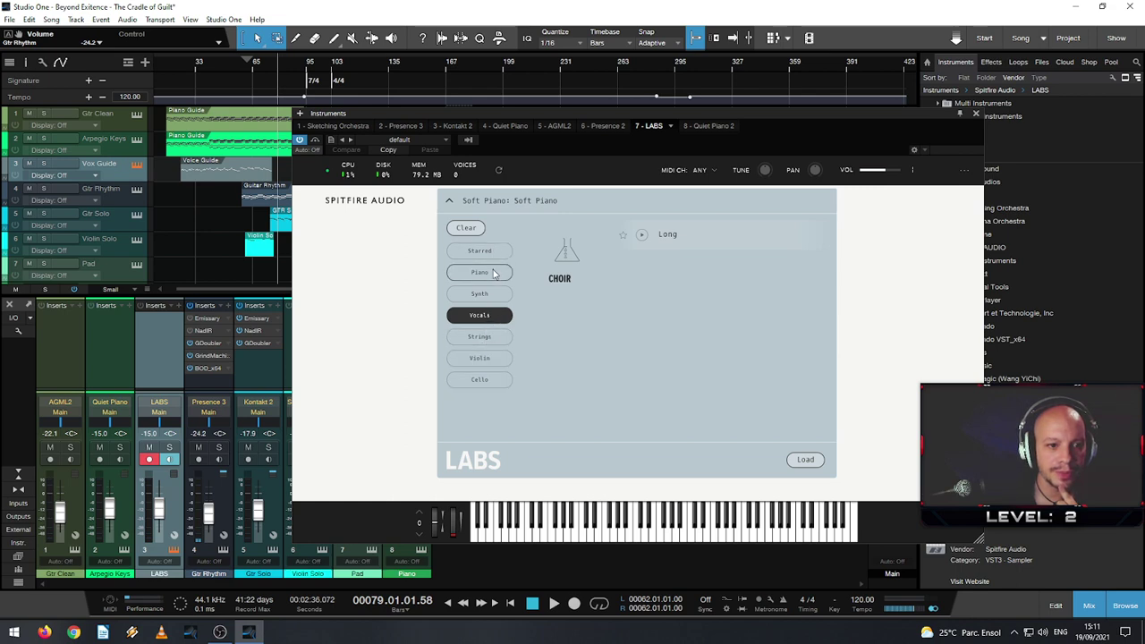
click(483, 272)
click(496, 295)
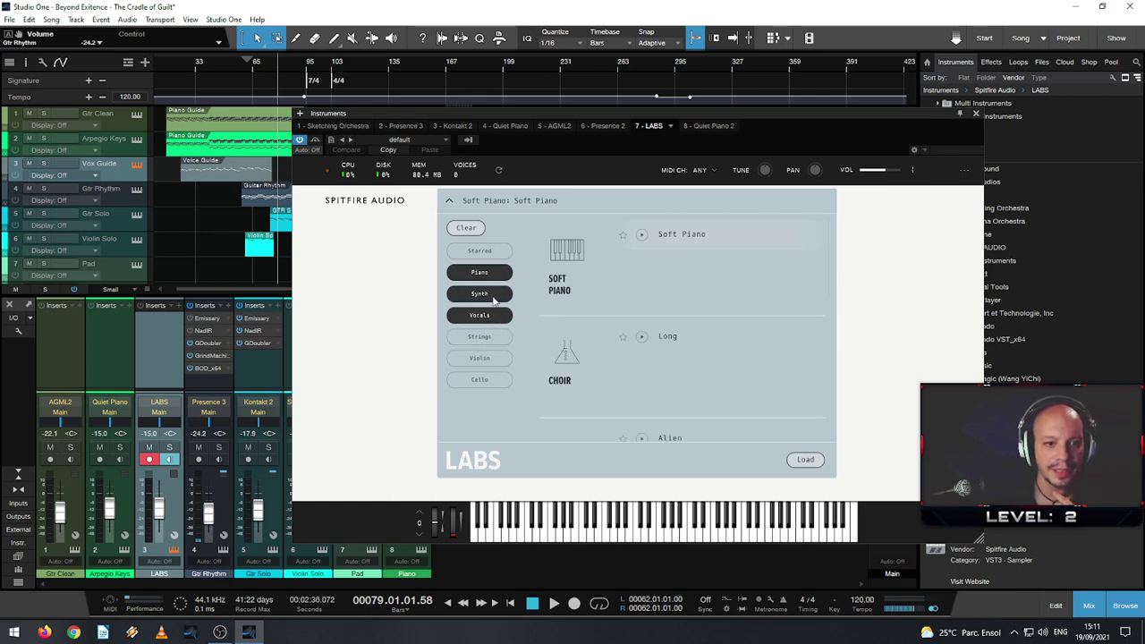
click(494, 295)
click(494, 317)
click(495, 318)
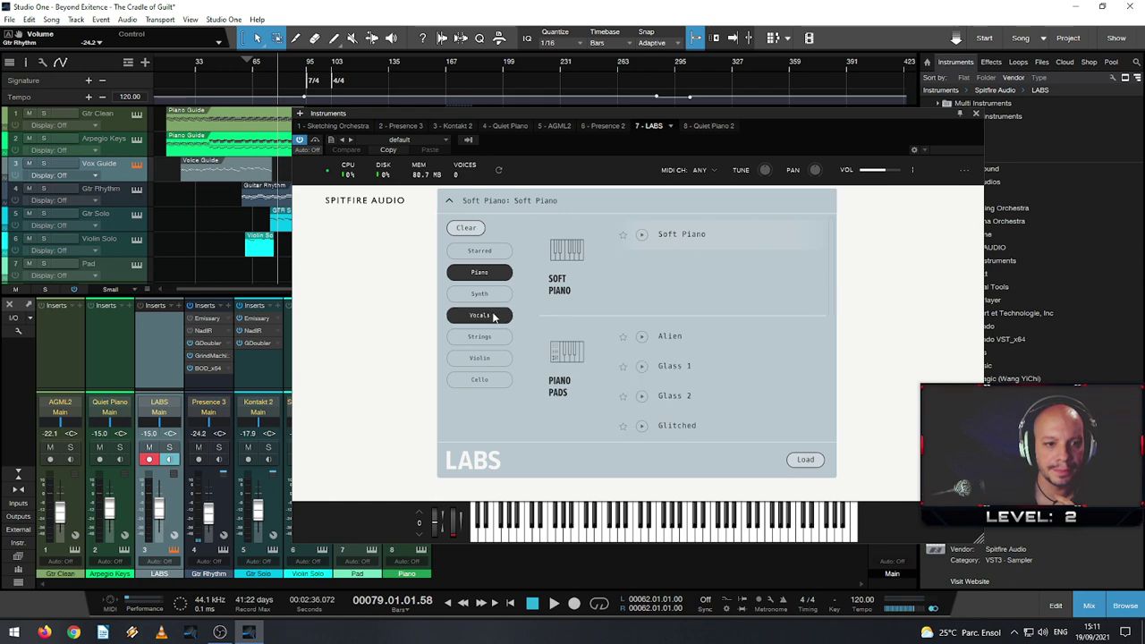
click(486, 272)
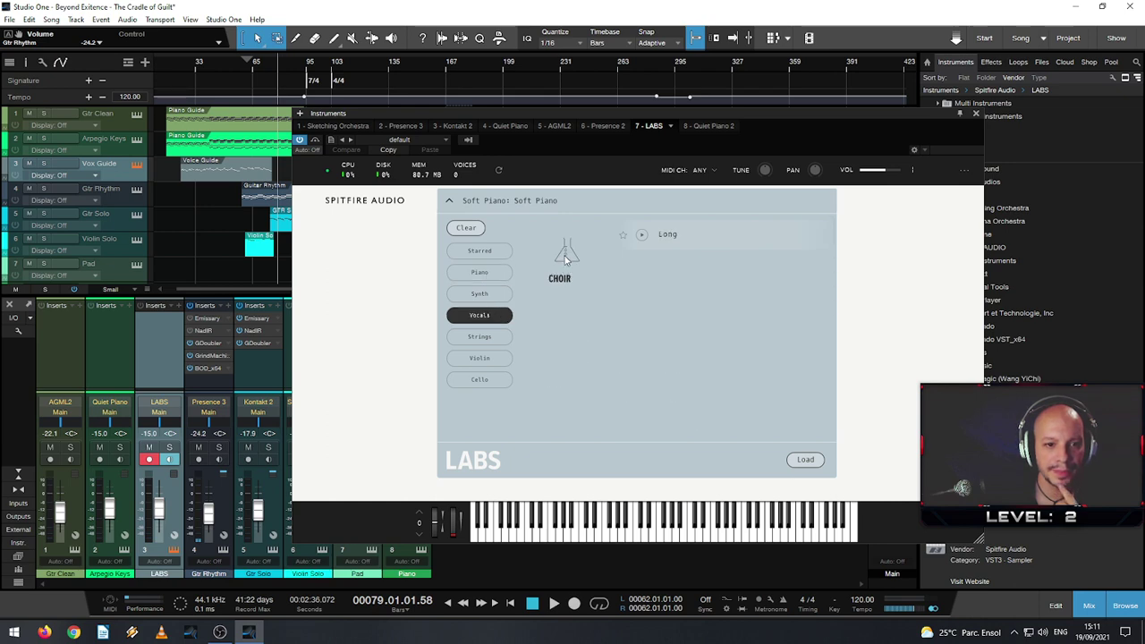
- Check the Strings, Violin and Cello categories, return to Vocals only and load the Choir: Long preset
click(505, 337)
click(501, 360)
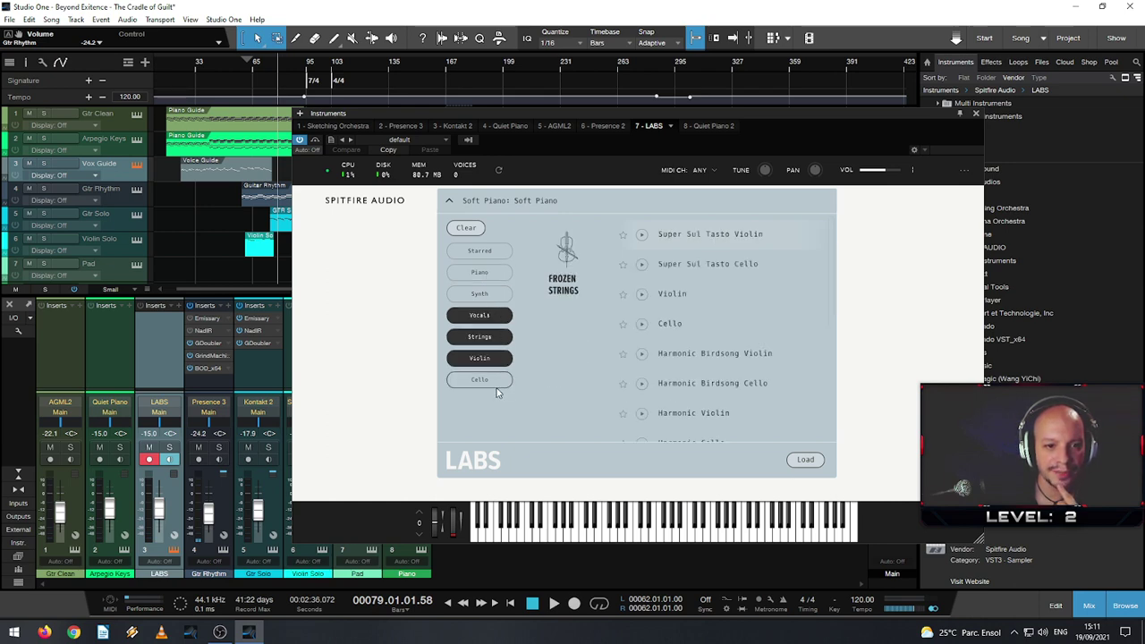
click(497, 380)
click(496, 380)
click(497, 358)
click(497, 336)
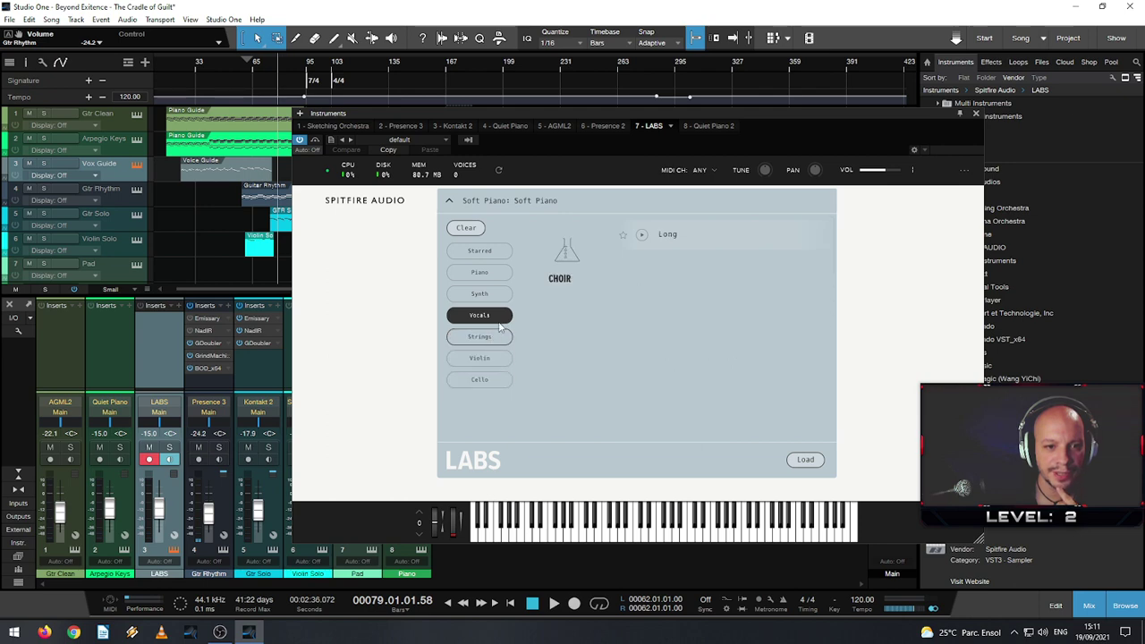
click(801, 458)
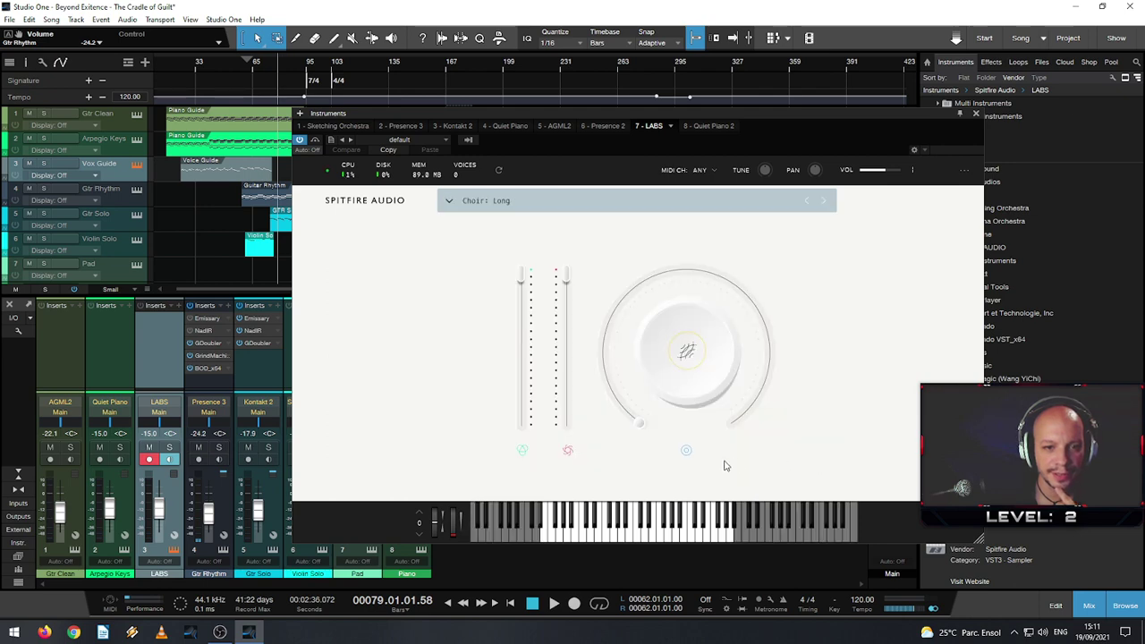
- Audition several notes of the choir preset and raise the LABS volume to maximum
click(588, 535)
click(629, 535)
drag(886, 172, 902, 175)
click(668, 535)
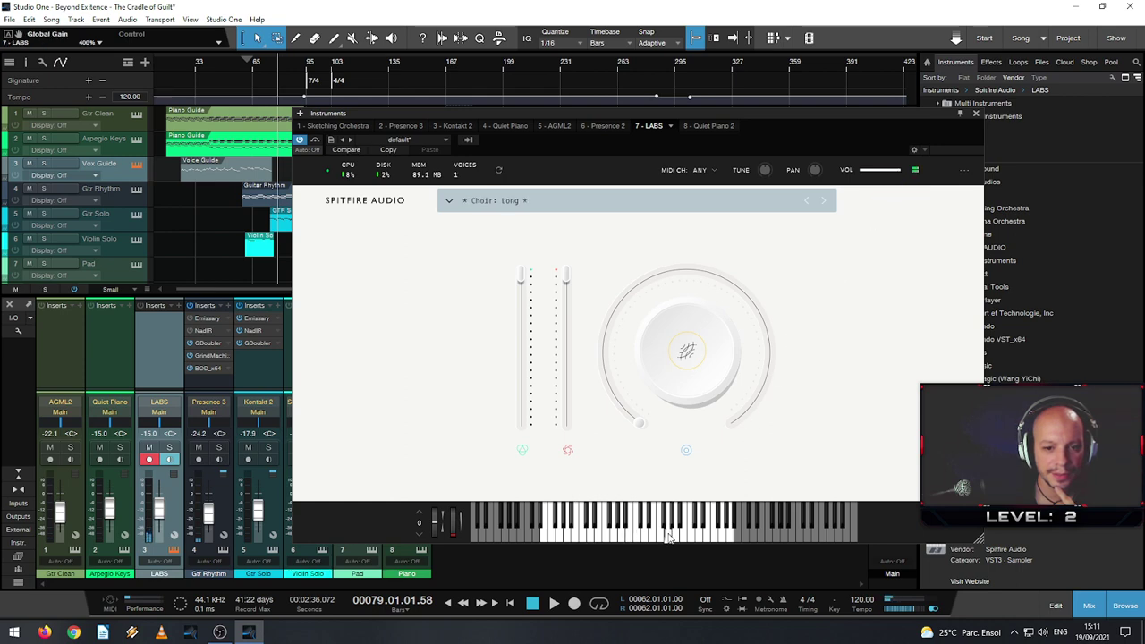
click(708, 537)
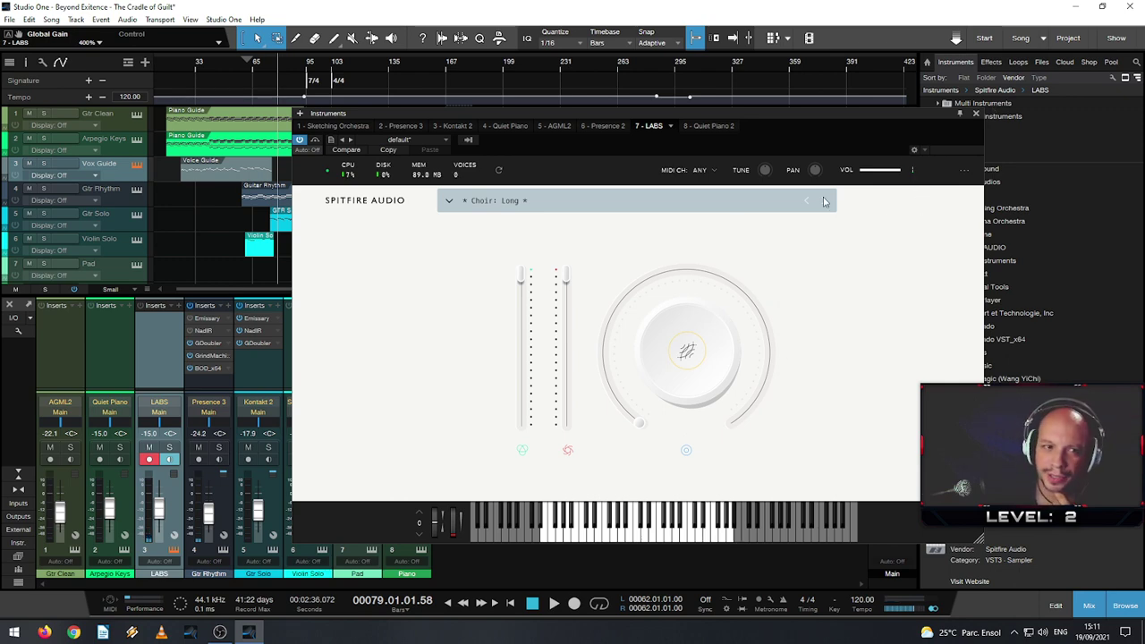
- Examine the Cello, Violin and Strings presets in LABS alongside the Vocals ones
click(689, 201)
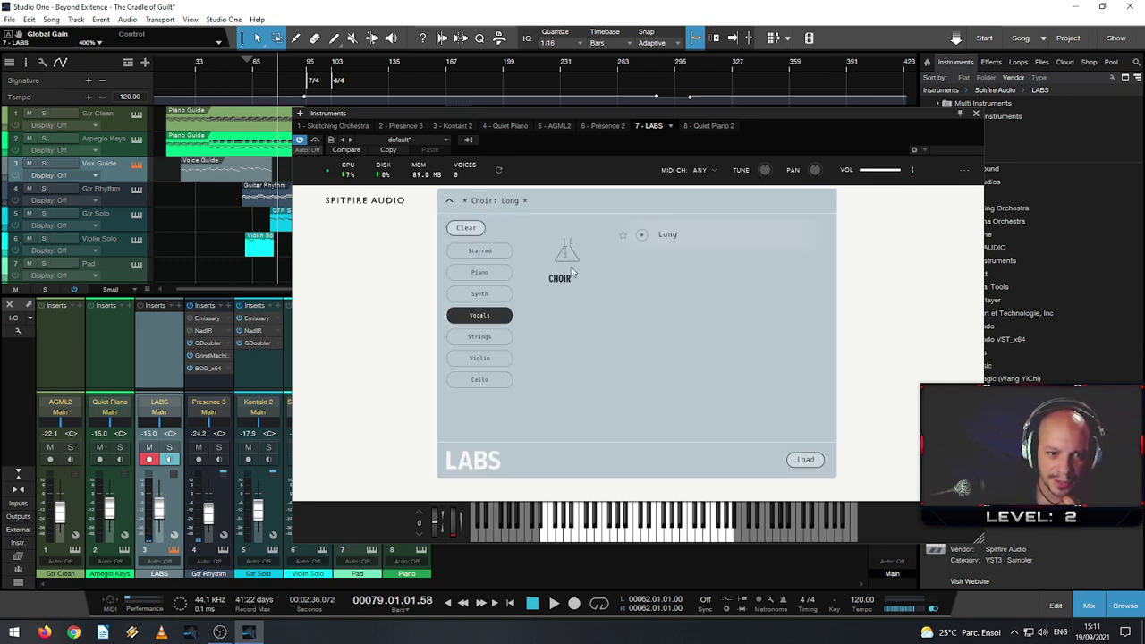
click(488, 381)
click(489, 362)
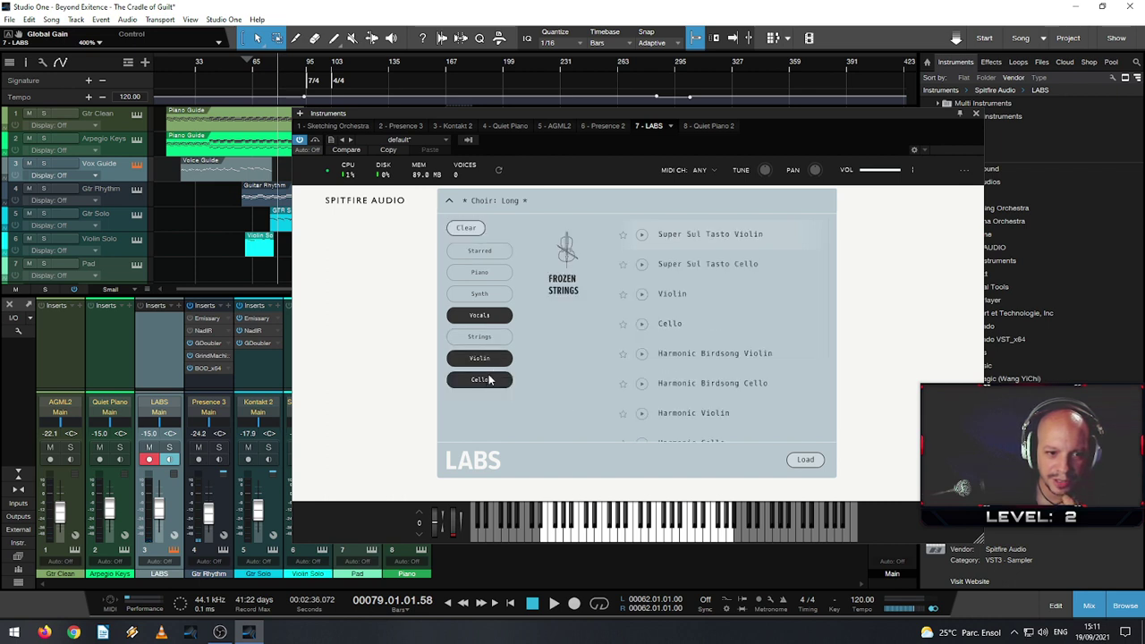
click(489, 381)
click(489, 358)
click(492, 337)
scroll(627, 269, down, 3)
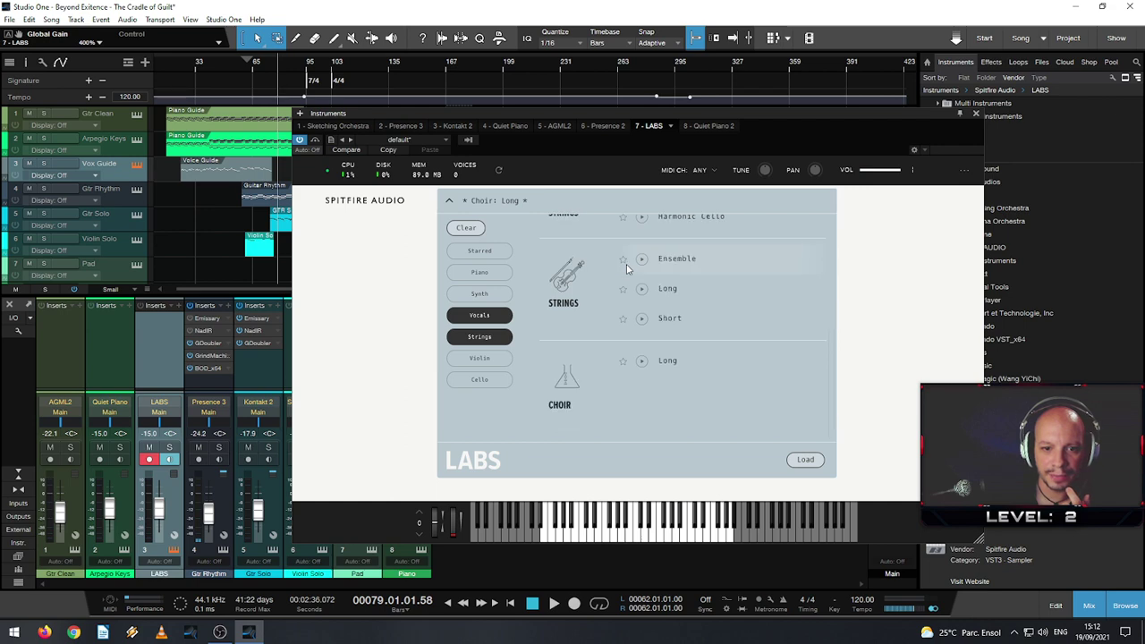
scroll(627, 268, up, 2)
scroll(628, 269, down, 2)
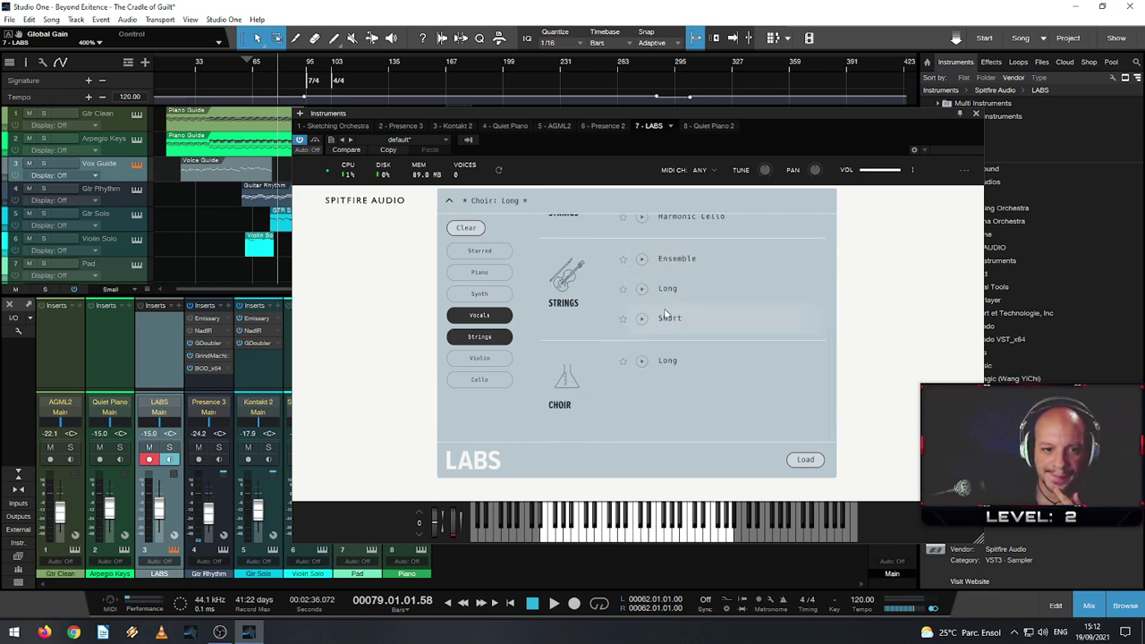
scroll(666, 331, up, 2)
scroll(680, 367, up, 2)
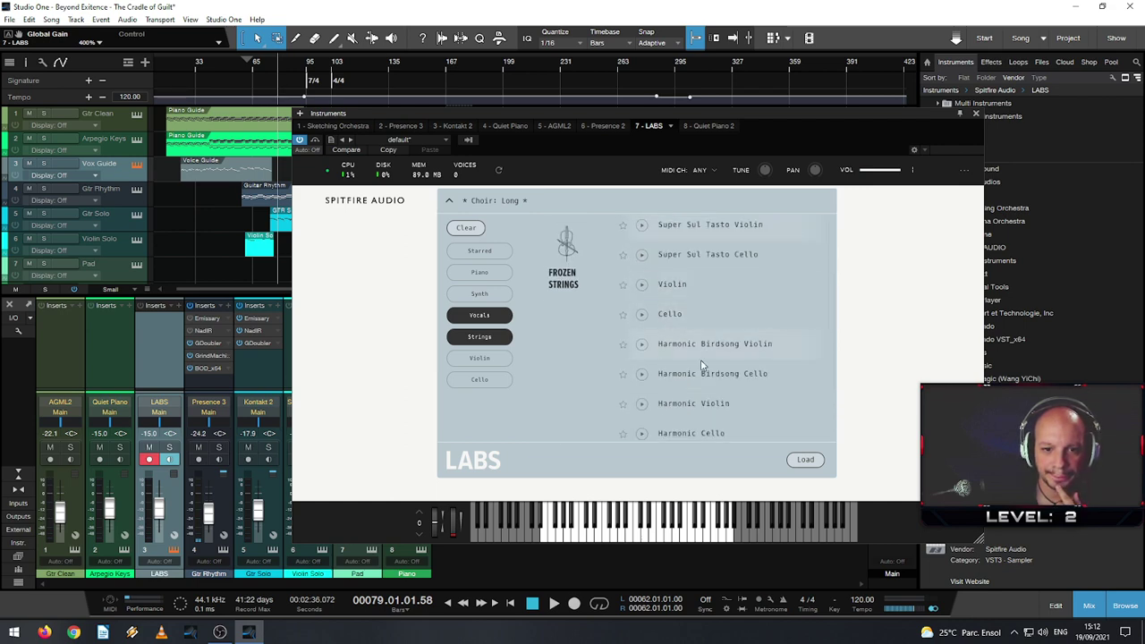
scroll(684, 322, up, 1)
- Add the Synth, Piano, Violin and Cello filters and look through the full list of LABS presets
click(503, 297)
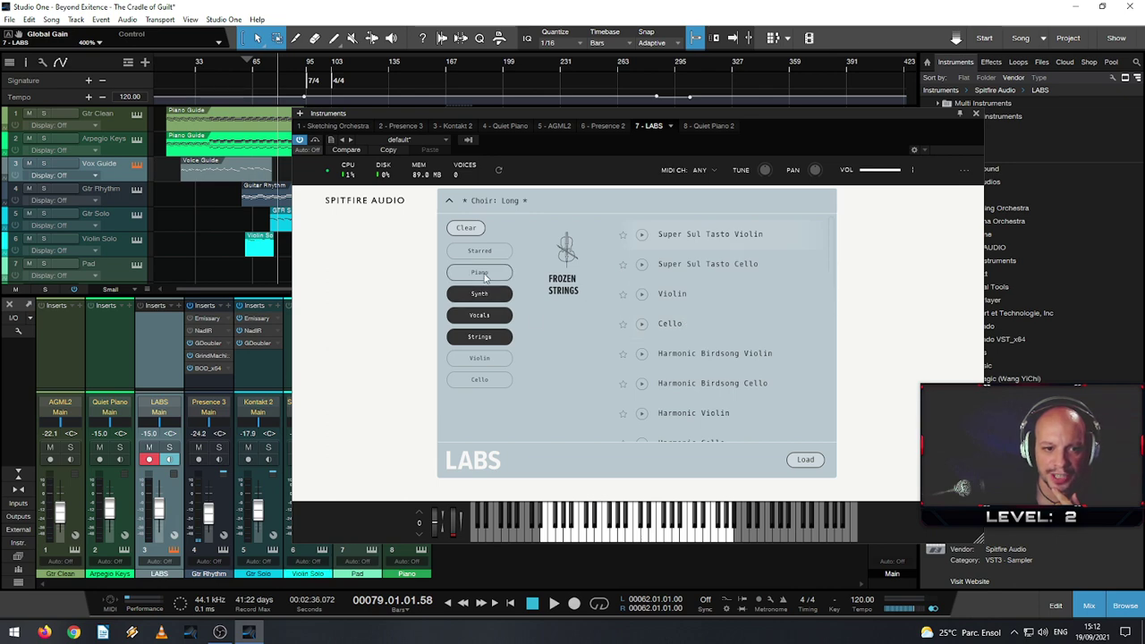
click(484, 275)
click(492, 251)
click(491, 253)
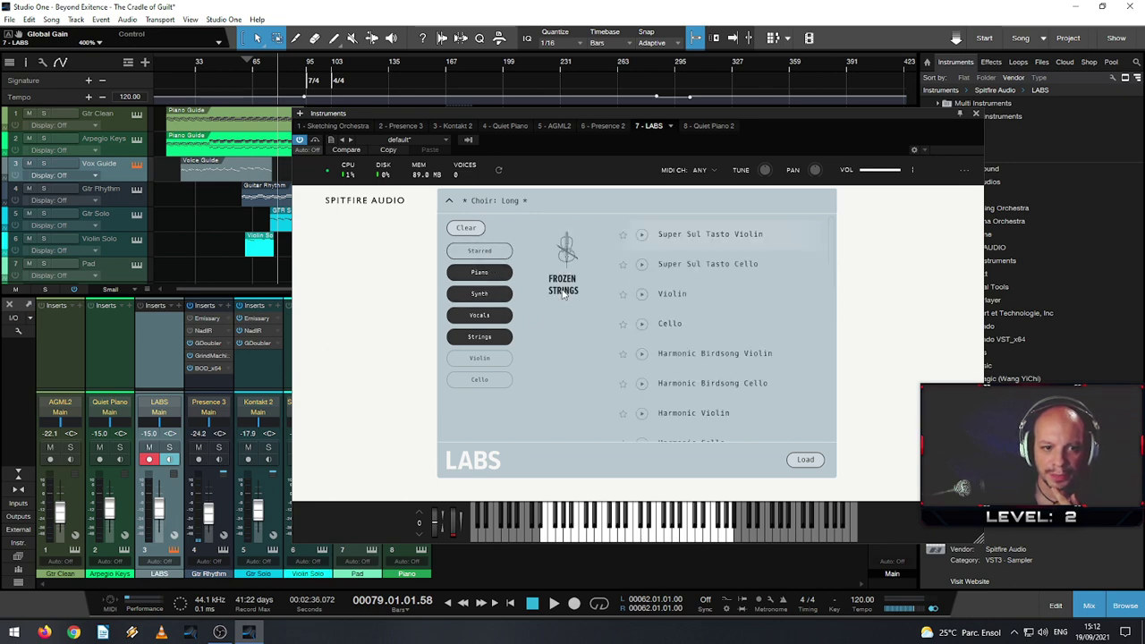
click(479, 358)
click(480, 380)
scroll(674, 295, down, 10)
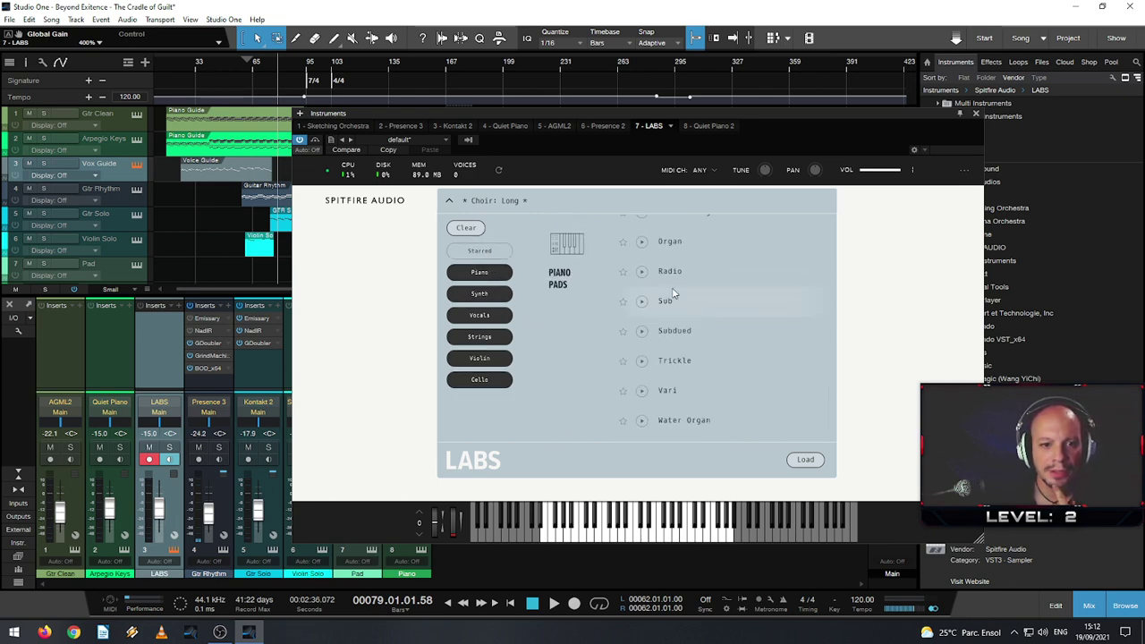
scroll(674, 293, up, 3)
scroll(673, 294, down, 3)
scroll(673, 293, up, 8)
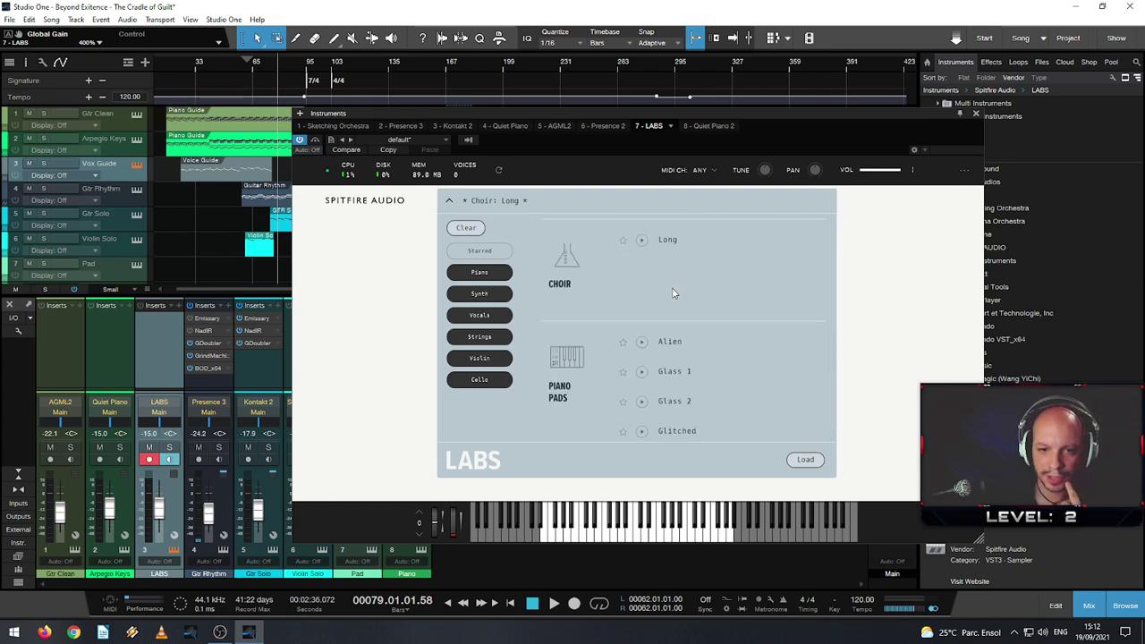
scroll(674, 293, up, 8)
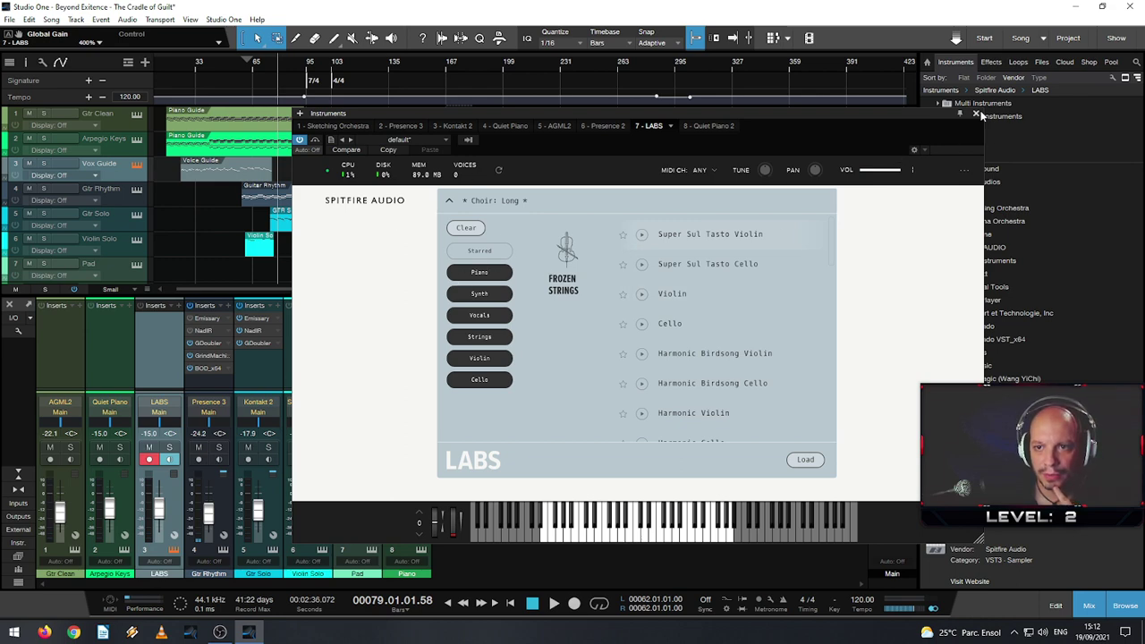
- Remove all LABS category filters, filter by Vocals only and reload the Choir: Long preset
click(467, 273)
click(479, 294)
click(479, 315)
click(480, 336)
click(479, 358)
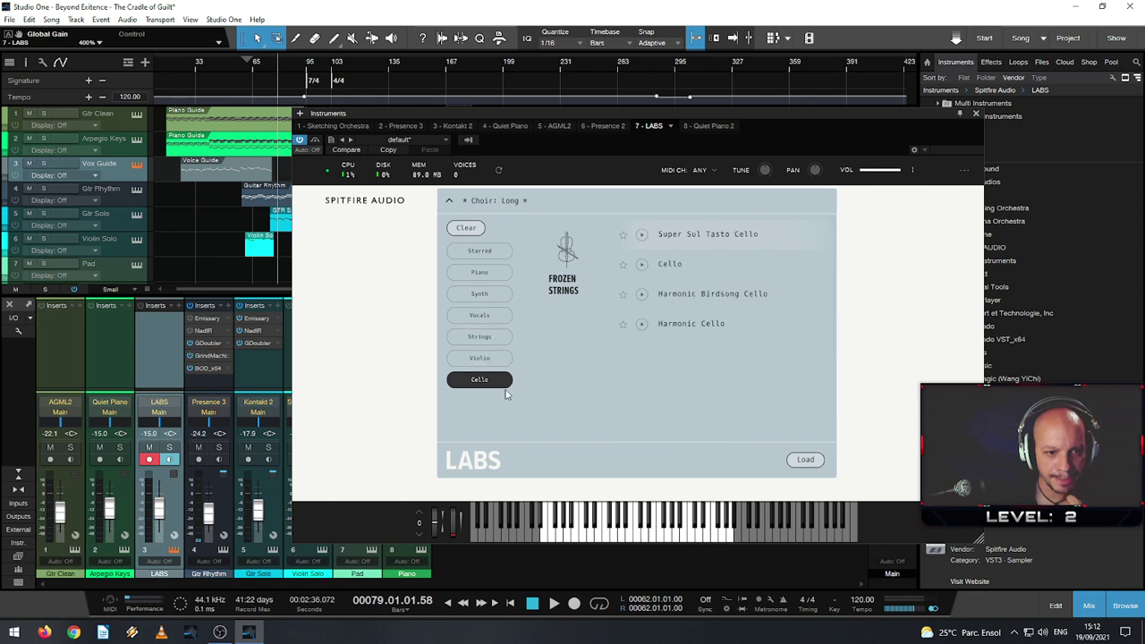
click(479, 380)
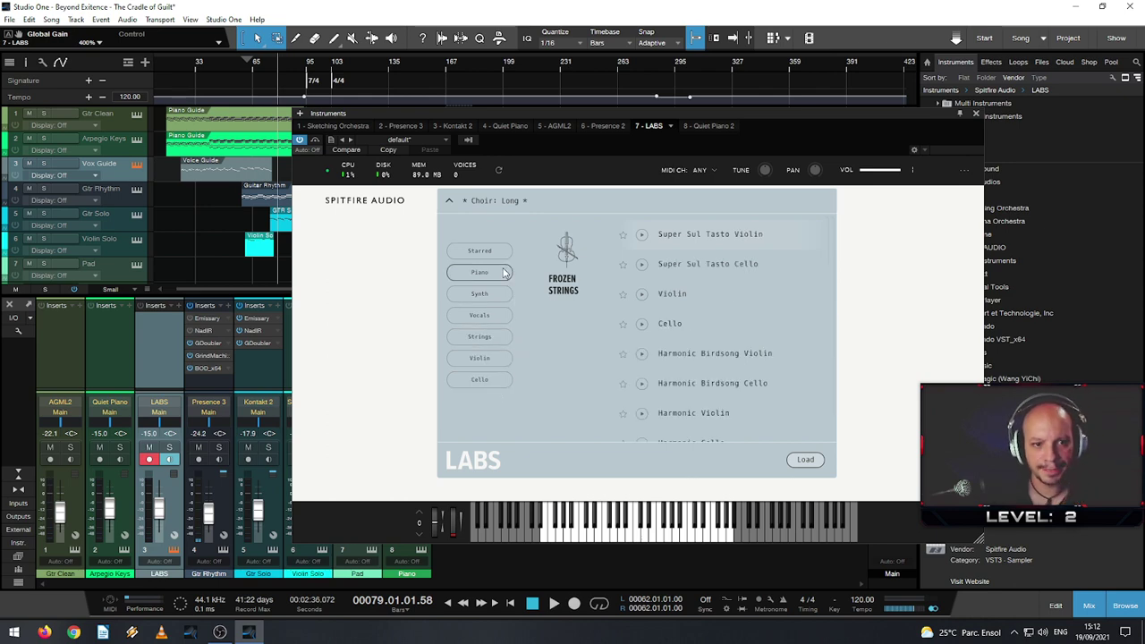
click(487, 316)
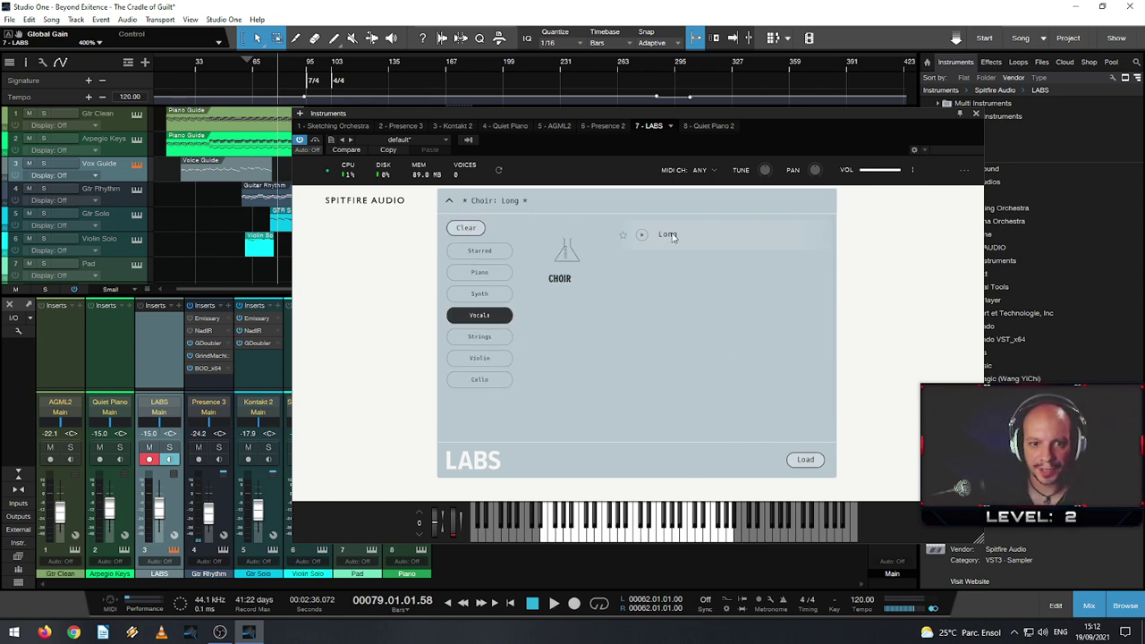
click(805, 459)
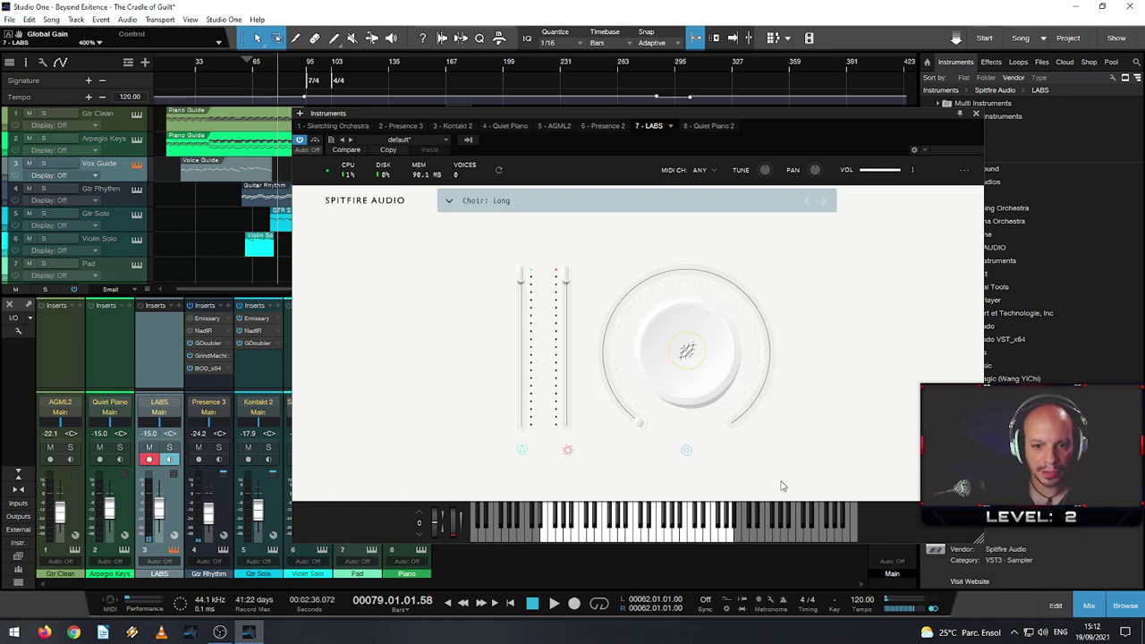
- Close the LABS window and listen to the song from within the first Voice Guide section
click(976, 114)
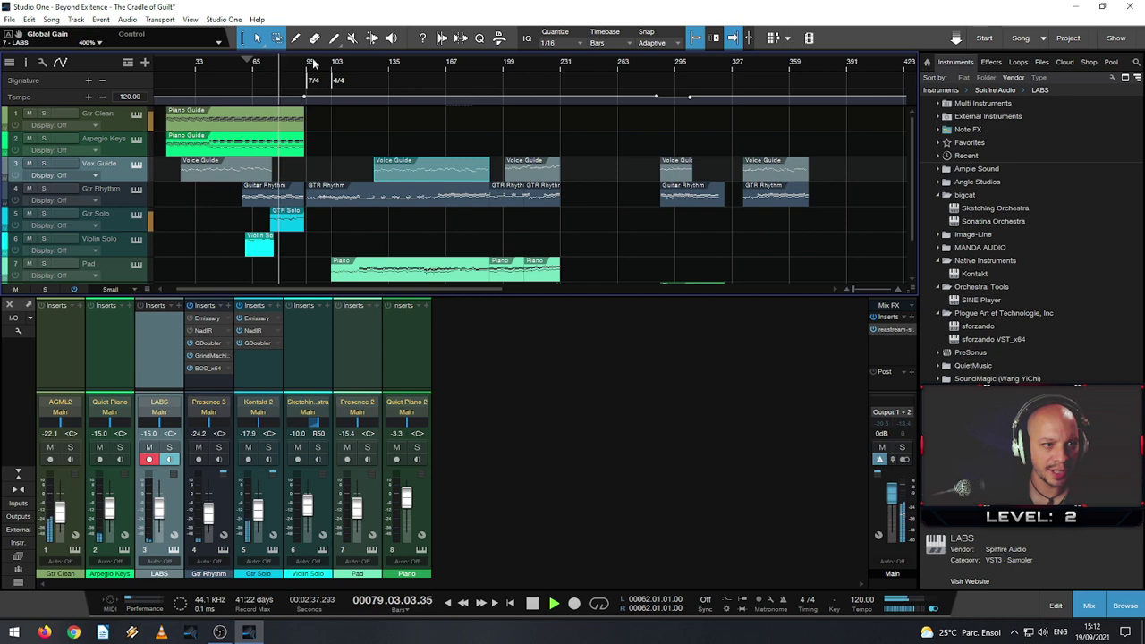
click(204, 67)
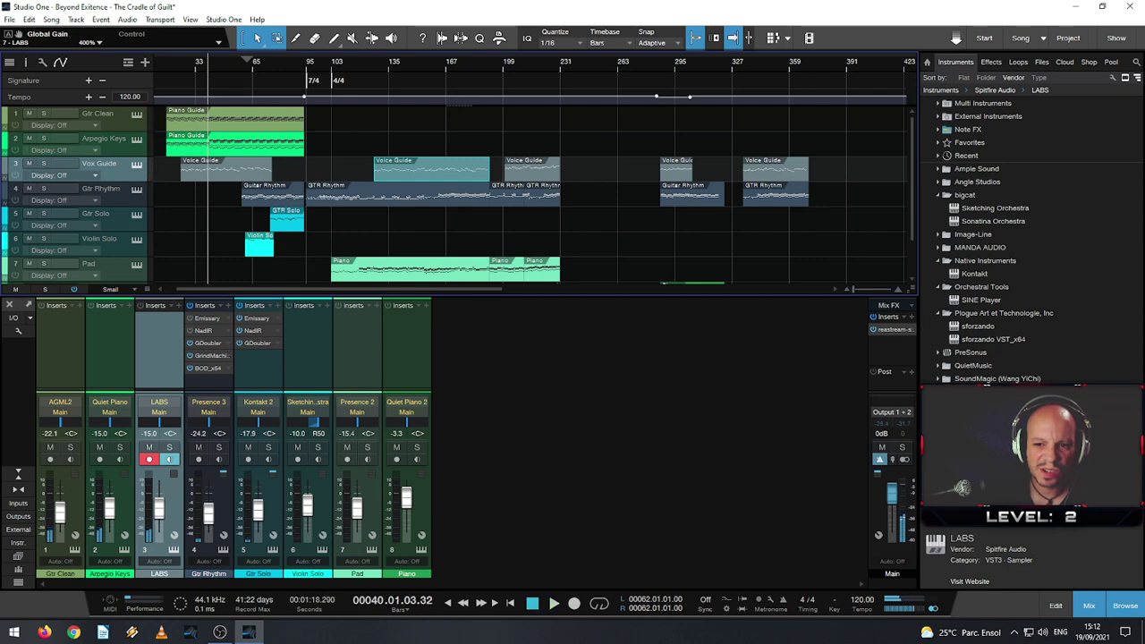
- Replace LABS on the Vox Guide track with Spitfire Audio's BBC Symphony Orchestra and open its preset list
drag(984, 392, 94, 166)
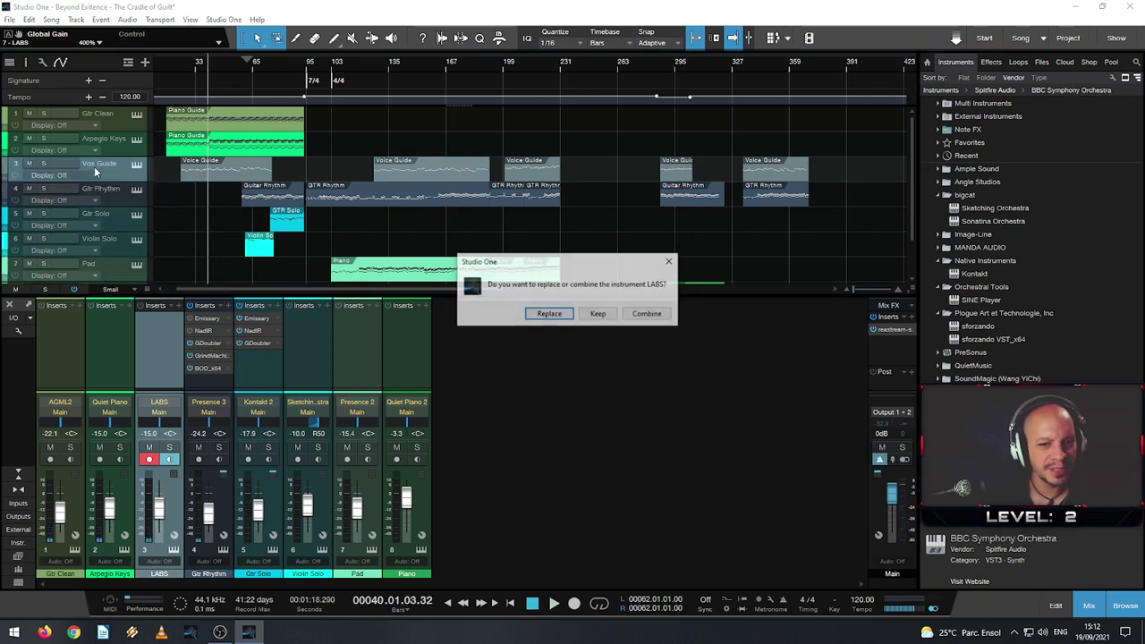
click(555, 314)
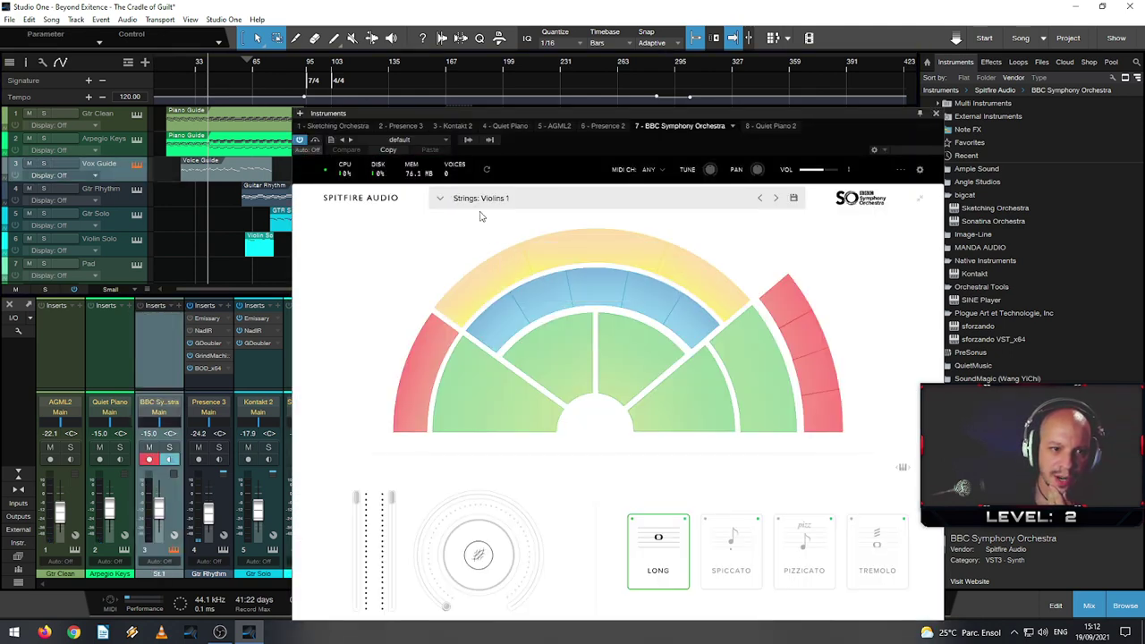
click(449, 202)
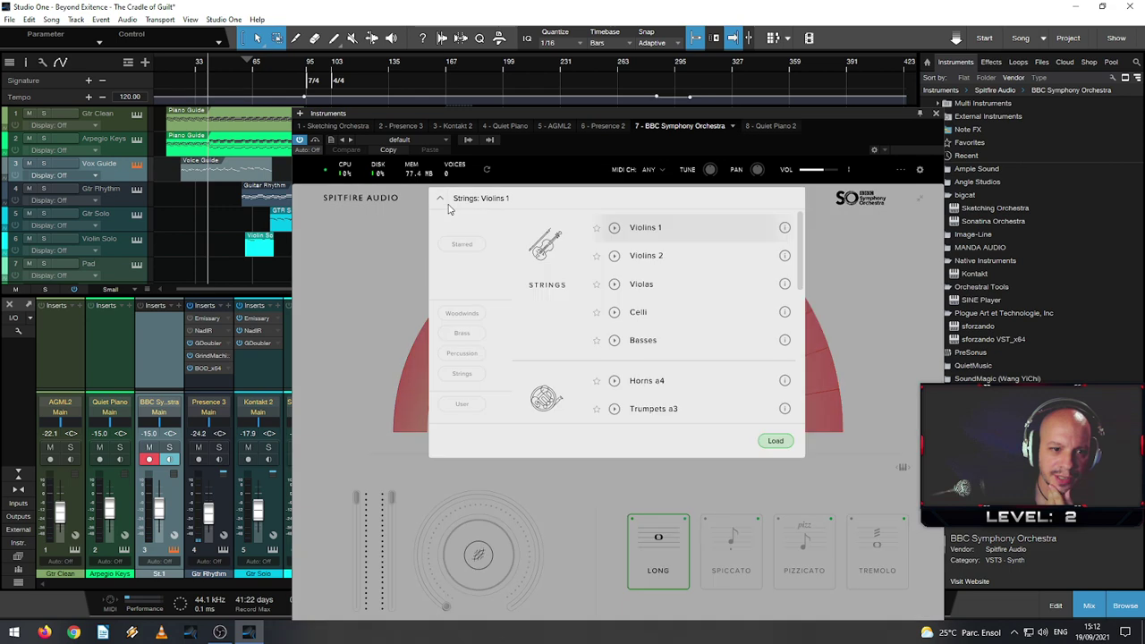
- Filter the BBC Symphony Orchestra presets by Strings, Percussion, Brass and Woodwinds, look through the full list and close the instrument window
click(462, 373)
click(461, 353)
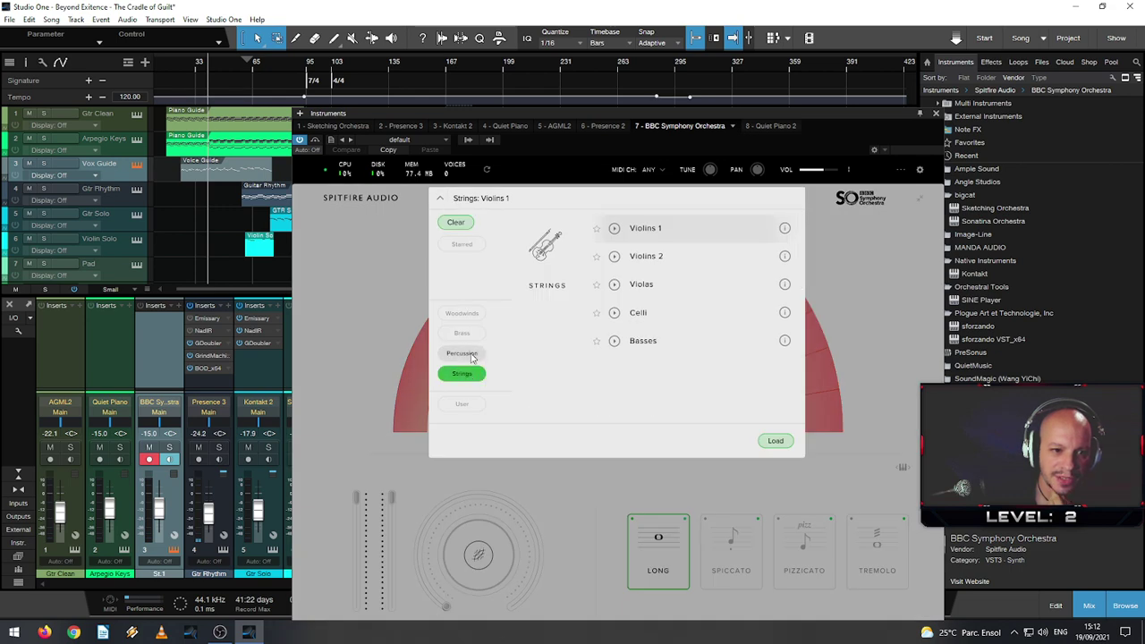
click(461, 333)
click(467, 314)
scroll(535, 314, down, 8)
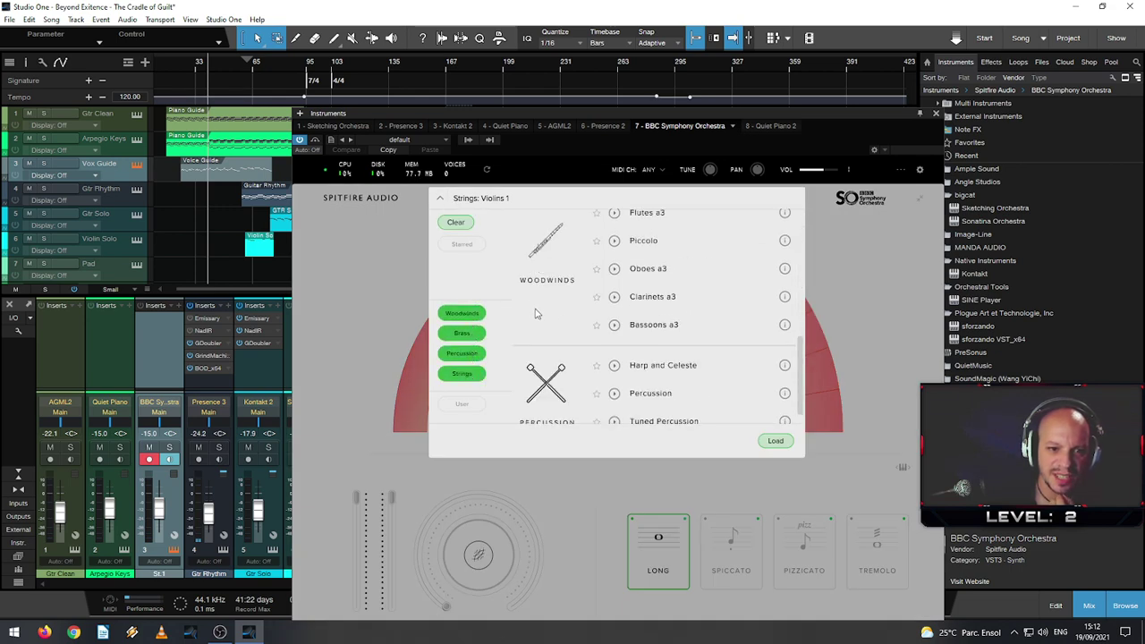
scroll(537, 313, up, 4)
scroll(537, 314, up, 4)
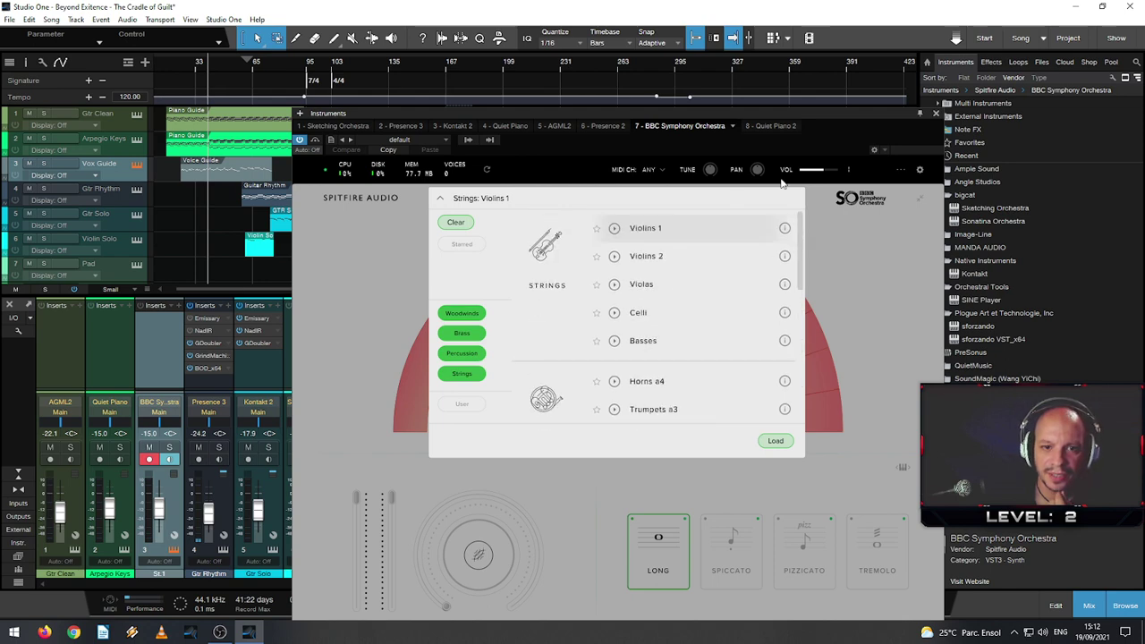
click(935, 114)
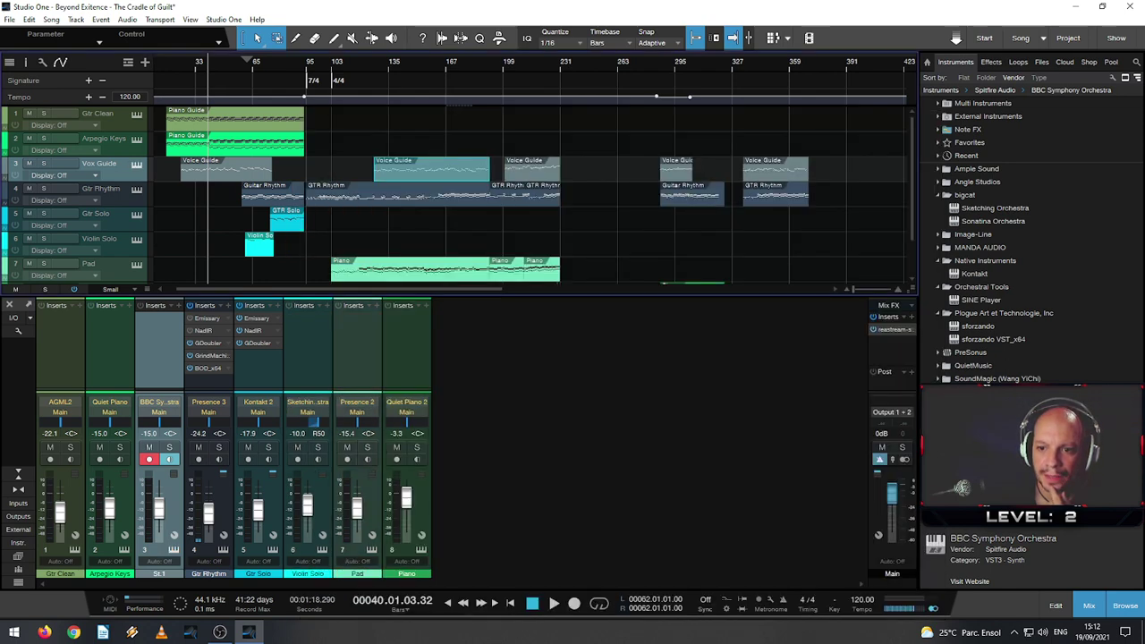
- Reopen BBC Symphony Orchestra on the Vox Guide track, choose the Violins 2 section in the seating diagram and close its window
drag(935, 543, 189, 225)
click(572, 317)
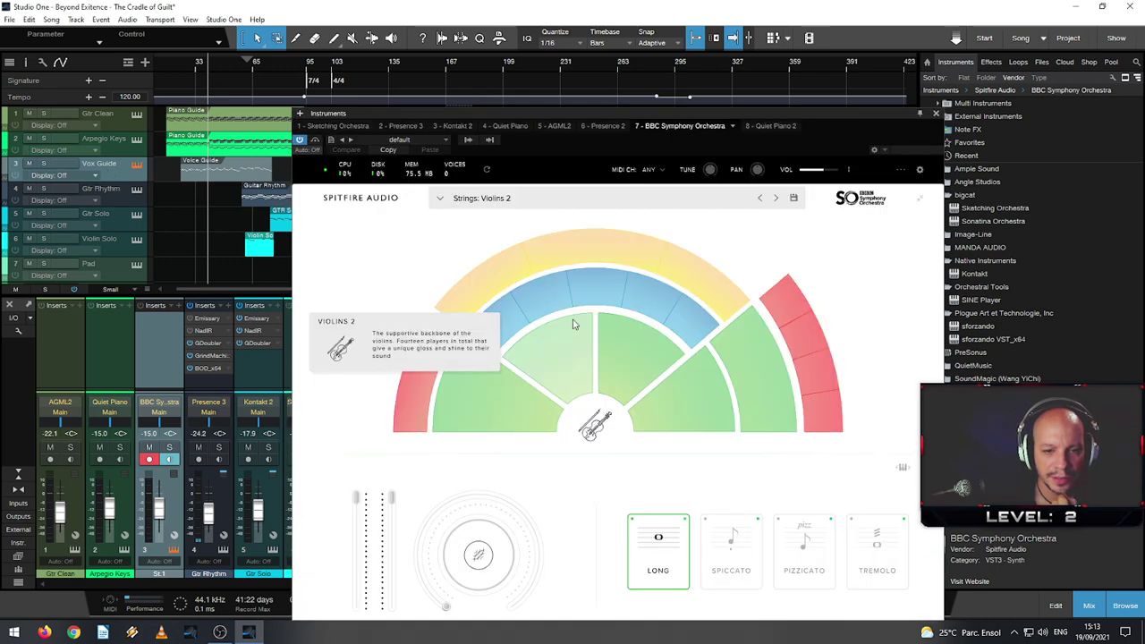
click(933, 115)
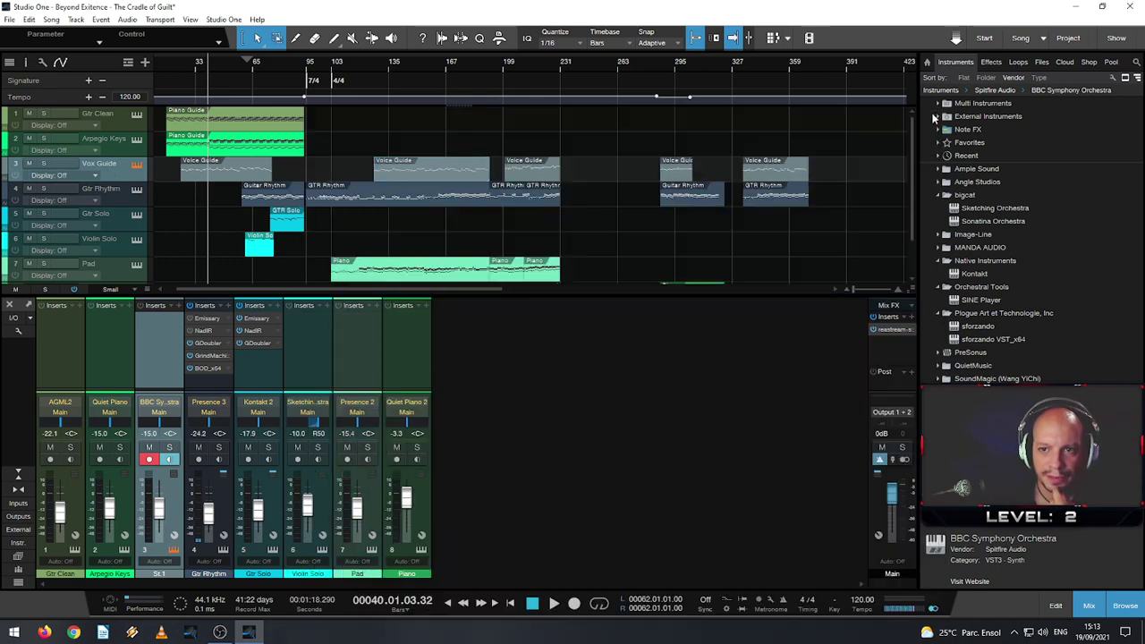
- Replace BBC Symphony Orchestra on the Vox Guide track with Plogue's sforzando VST_x64
click(984, 378)
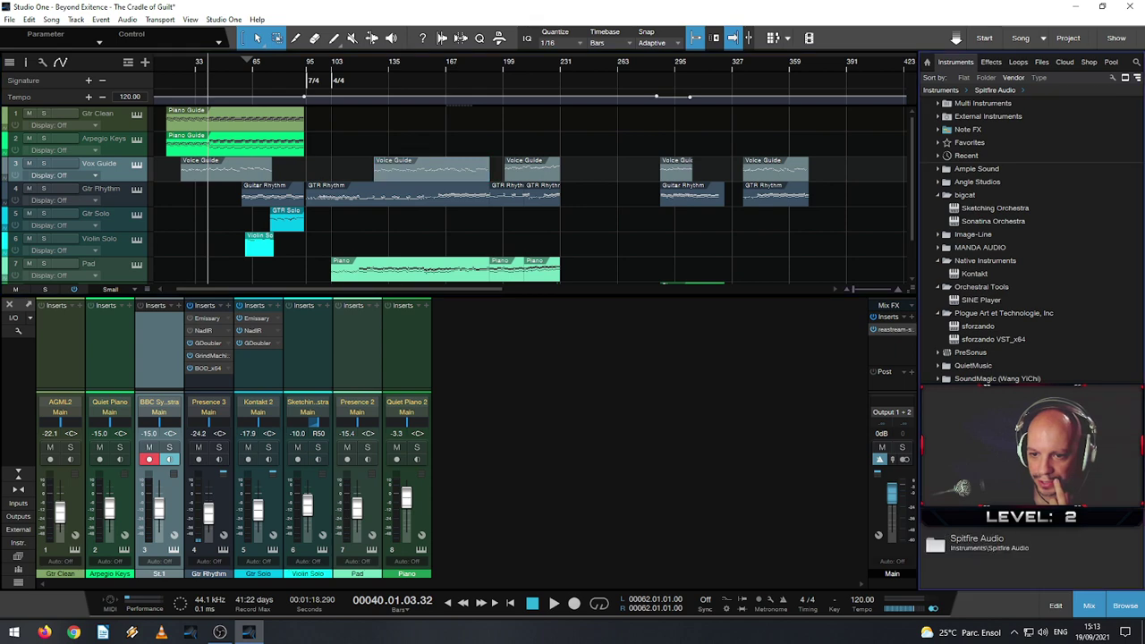
click(940, 370)
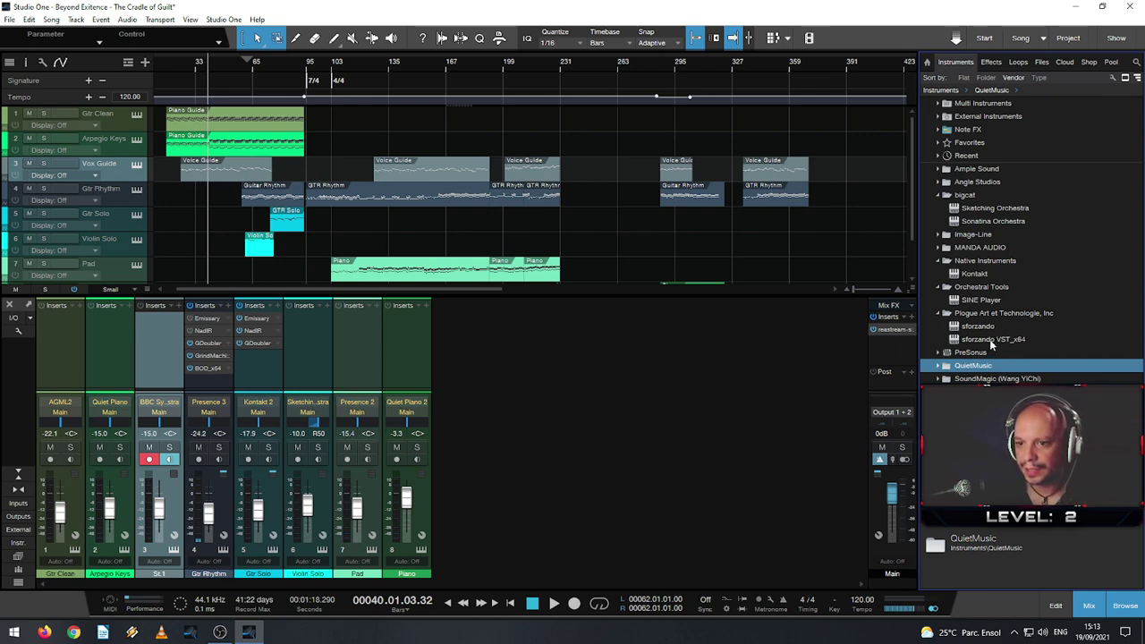
drag(990, 345, 121, 175)
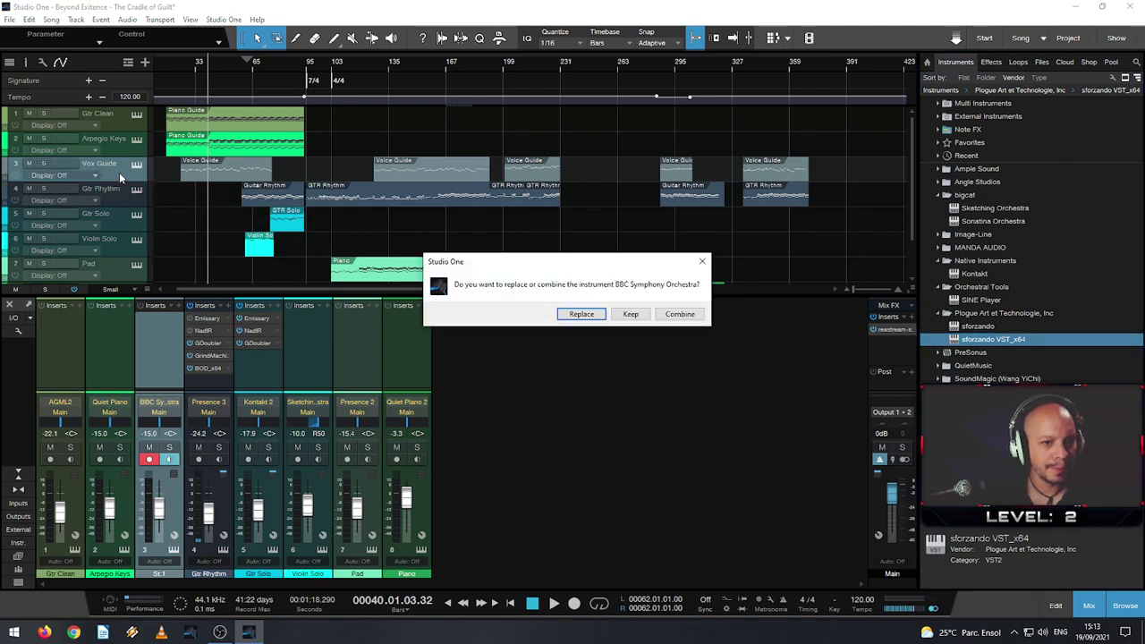
click(564, 314)
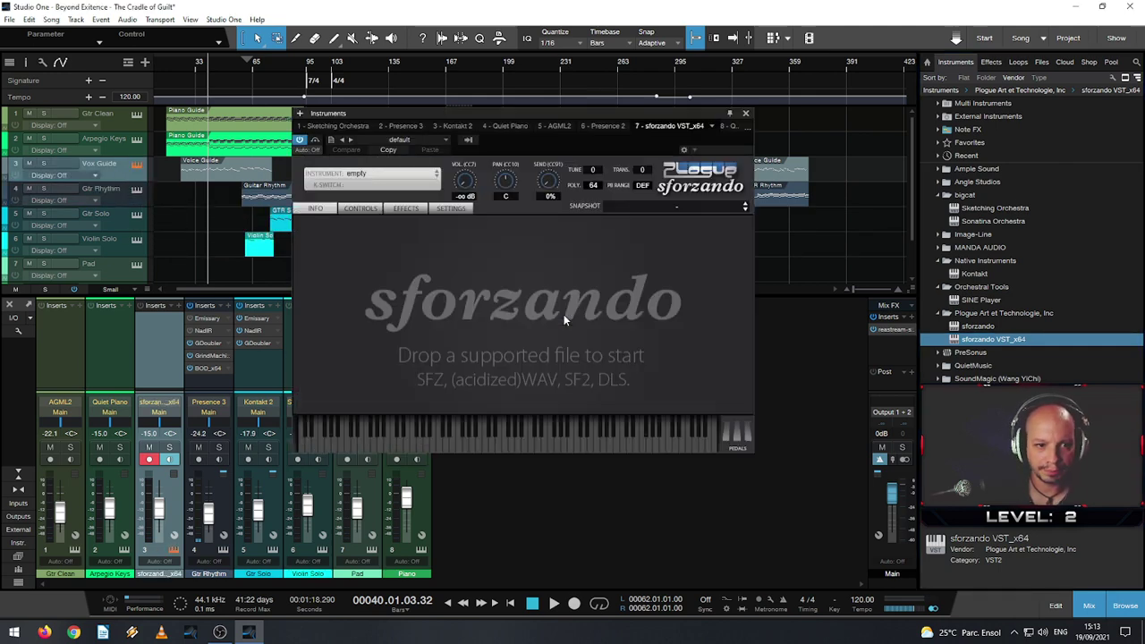
- Start an instrument import in sforzando and reposition its file selection dialog
drag(524, 115, 629, 184)
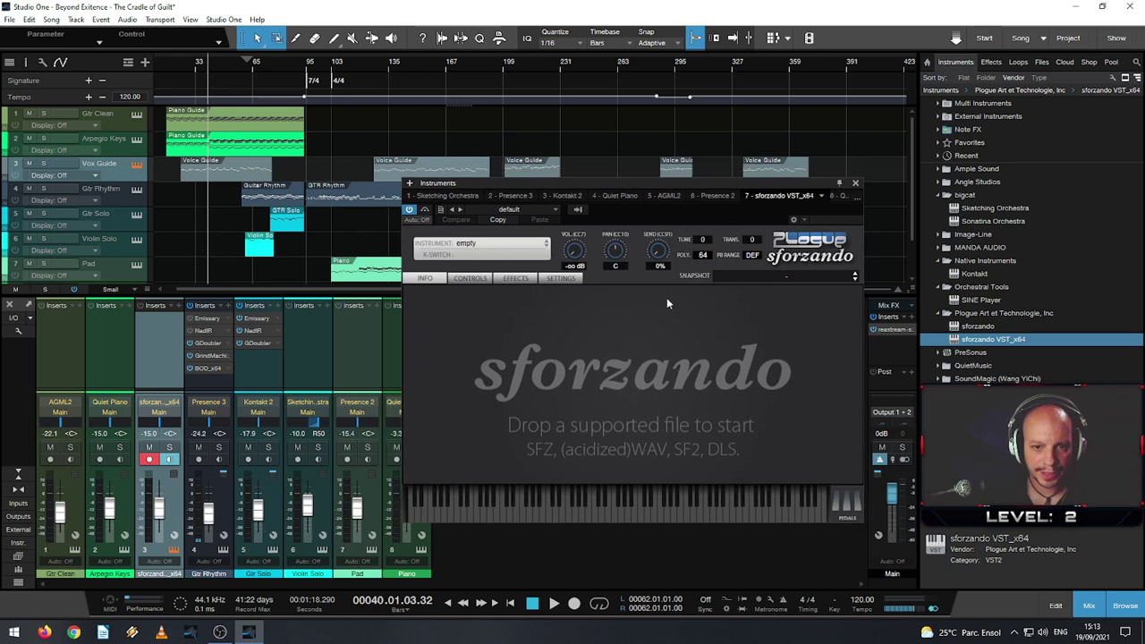
click(522, 255)
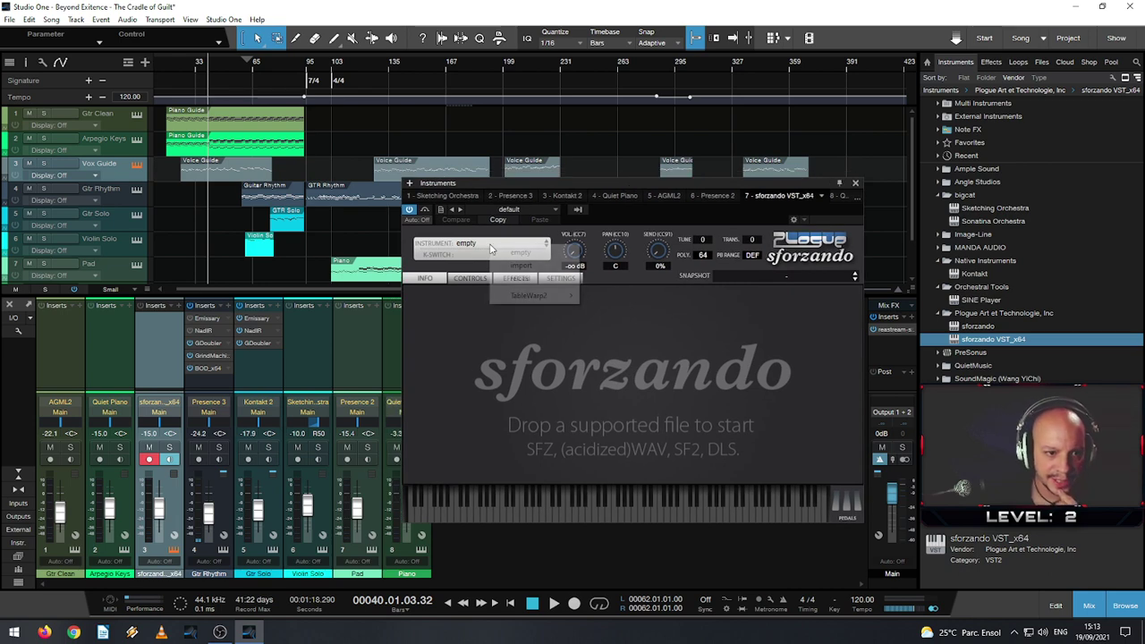
click(550, 265)
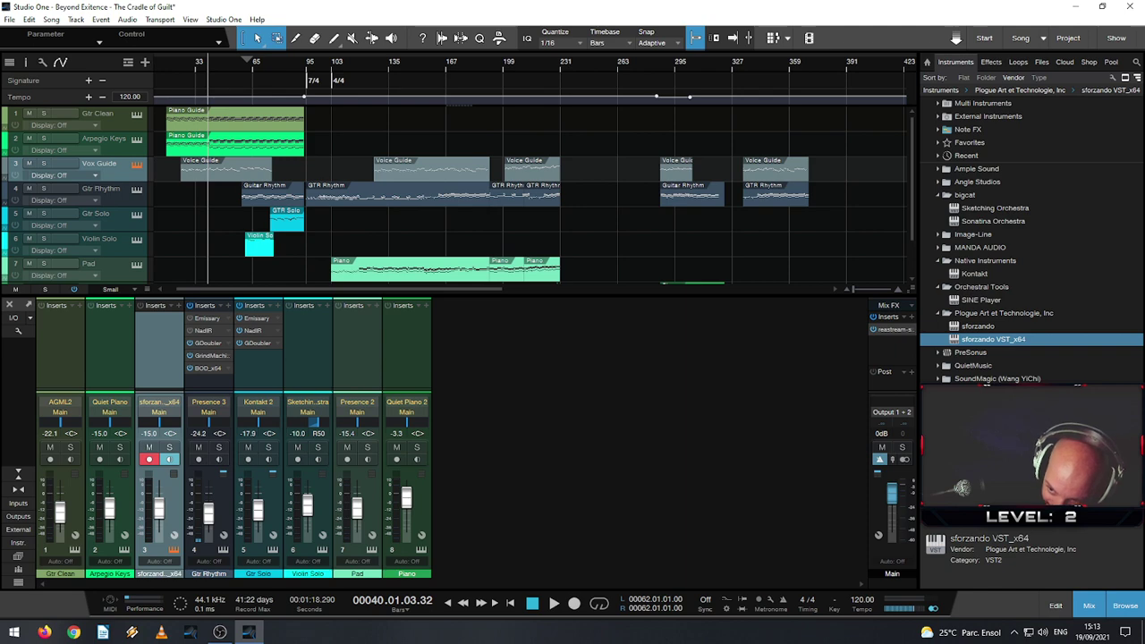
drag(997, 168, 660, 168)
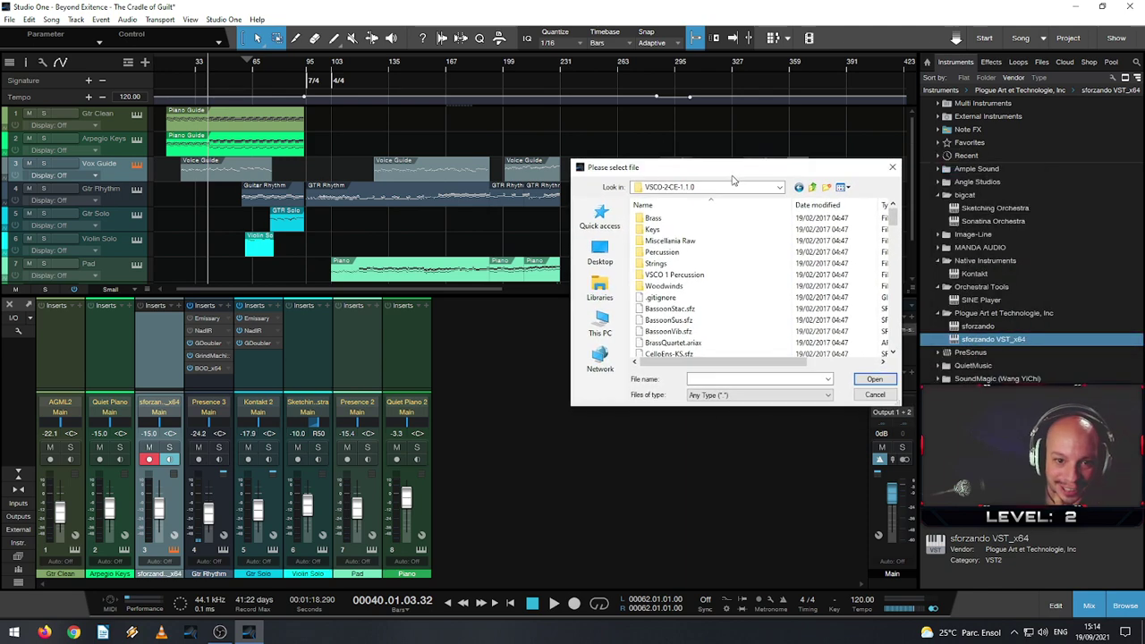
- Examine the Misc 1 and Misc 2 samples in the Miscellania Raw folder and return to the VSCO-2-CE-1.1.0 folder
double_click(670, 241)
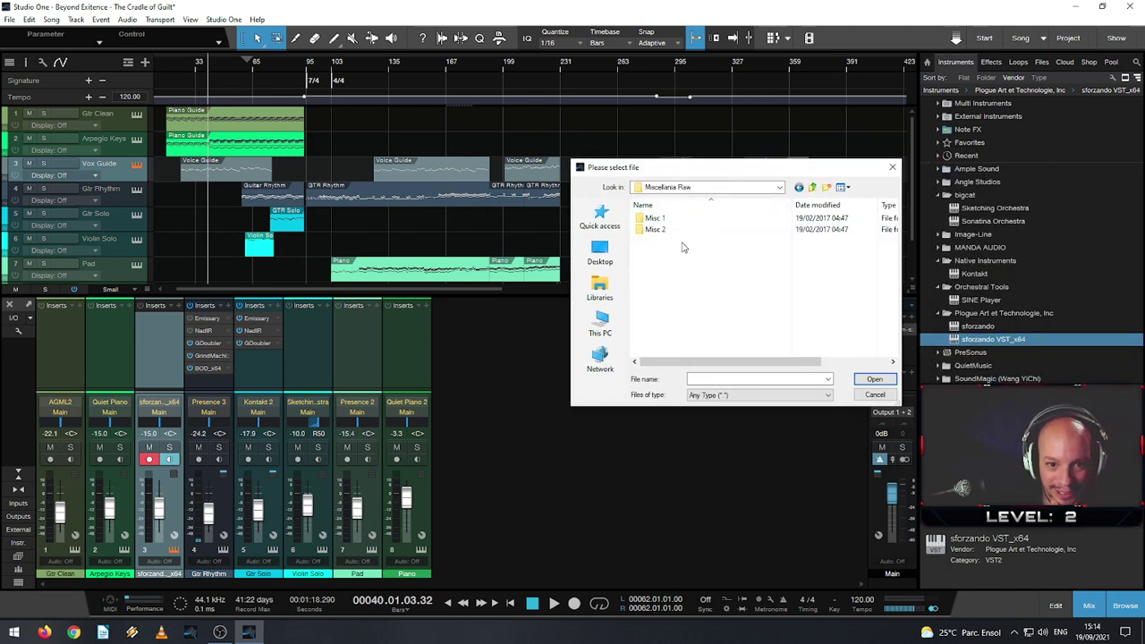
double_click(673, 219)
scroll(708, 258, down, 20)
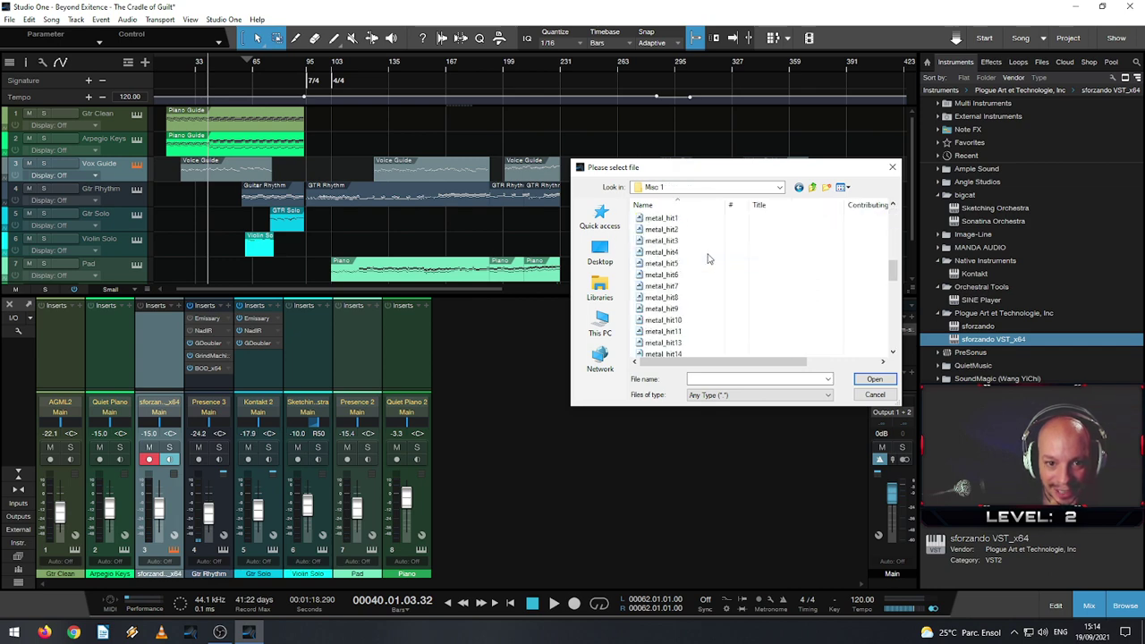
key(BackSpace)
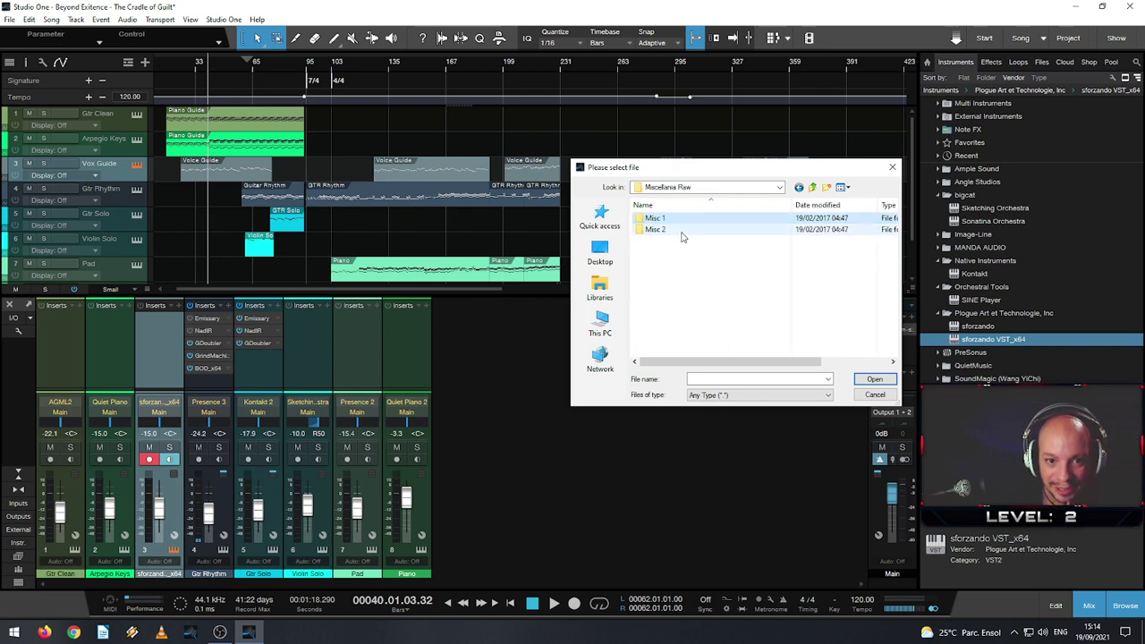
double_click(715, 230)
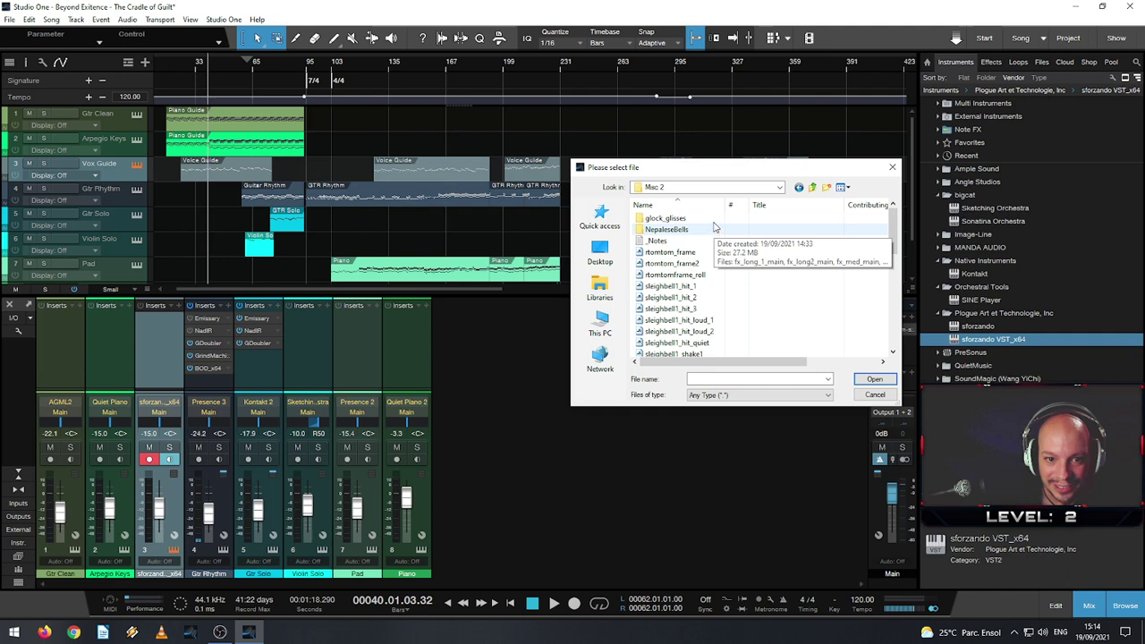
scroll(715, 259, down, 10)
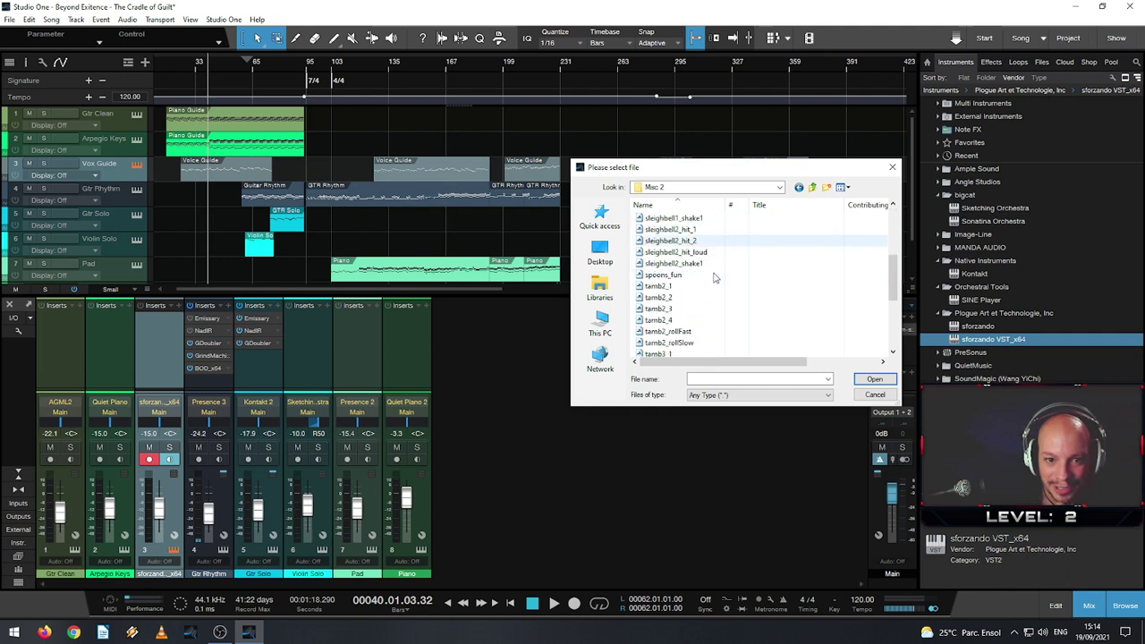
key(BackSpace)
key(BackSpace)
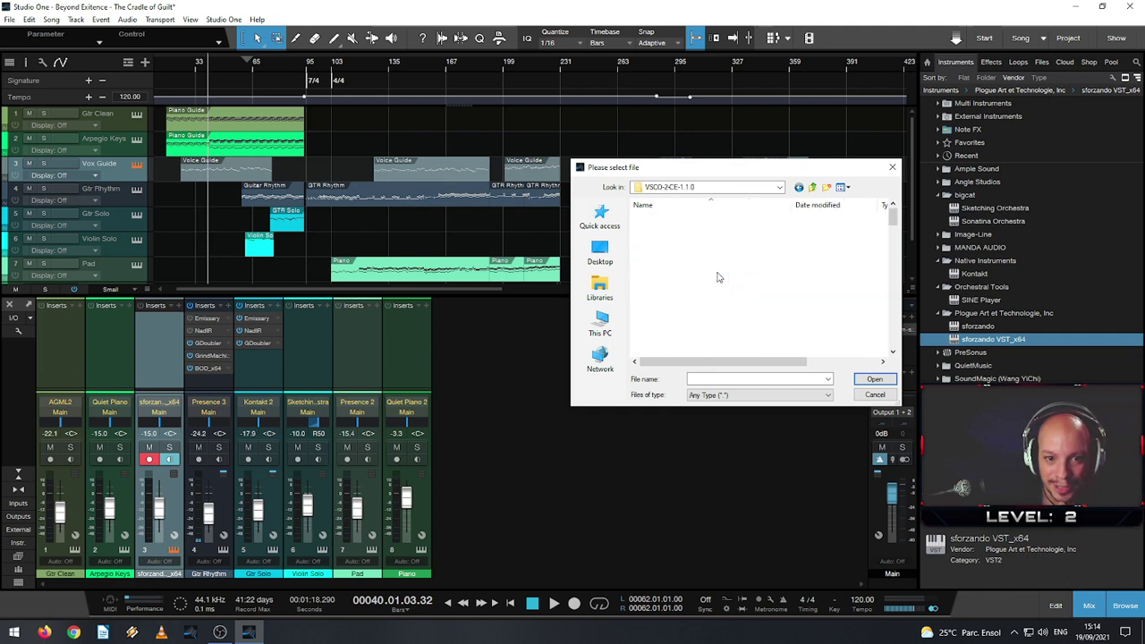
- Check the contents of the VSCO 1 Percussion, Strings, Woodwinds and Keys folders for a suitable instrument
double_click(685, 274)
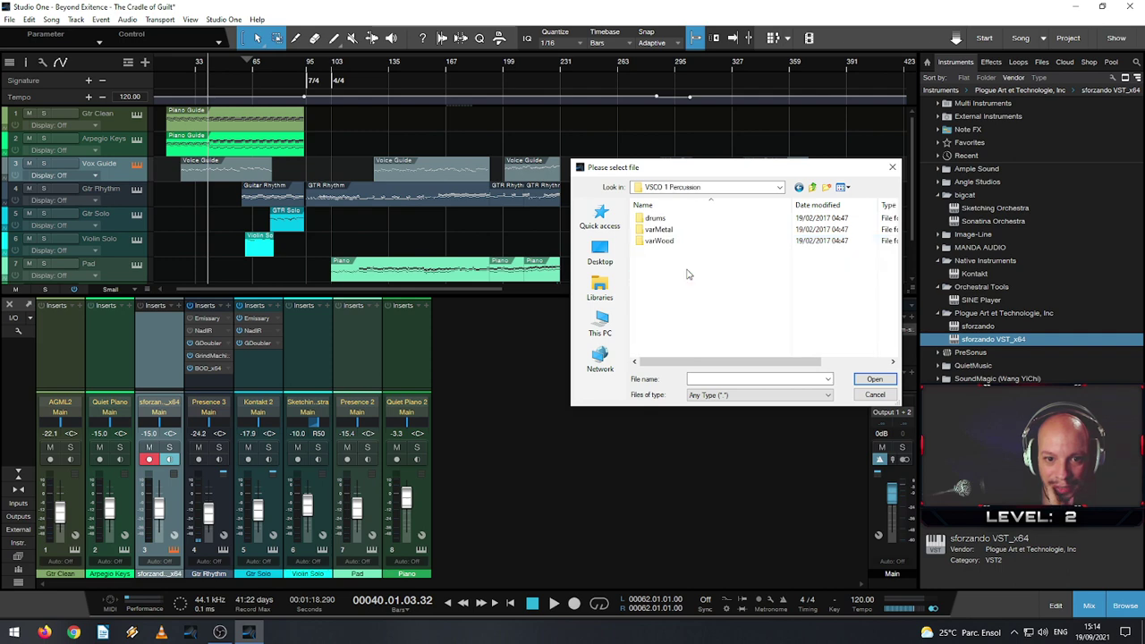
key(BackSpace)
double_click(682, 274)
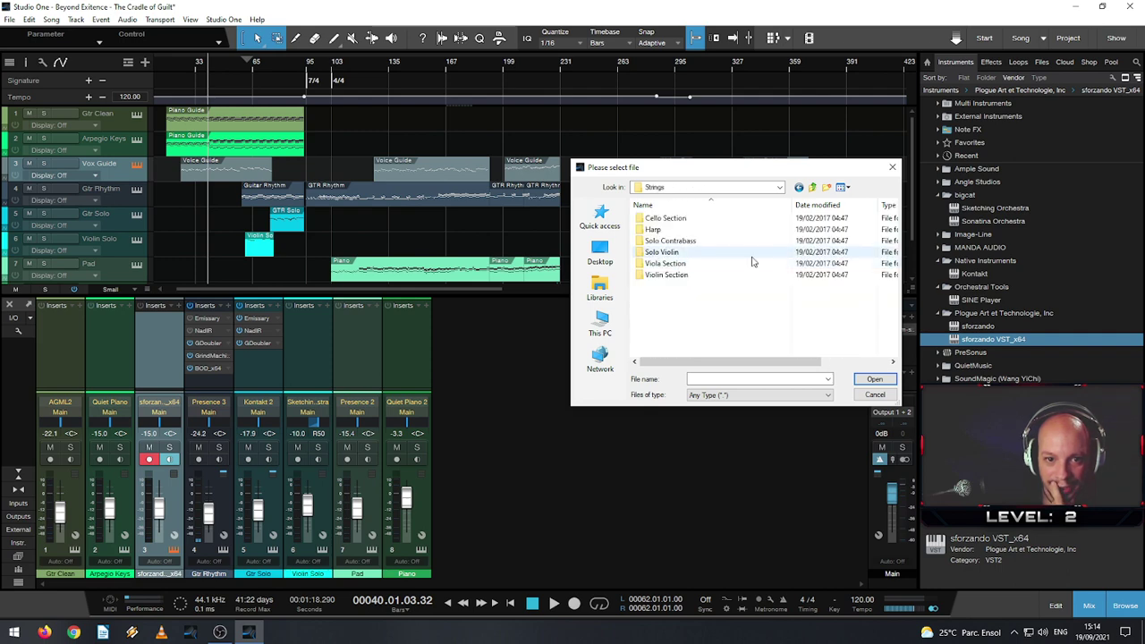
key(BackSpace)
double_click(700, 285)
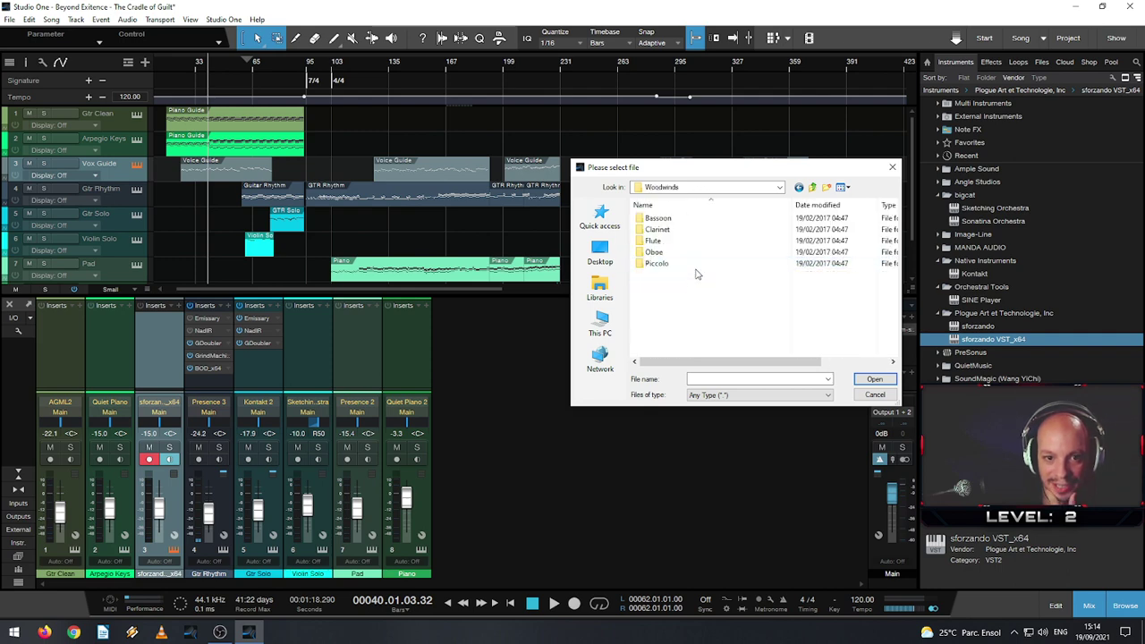
key(BackSpace)
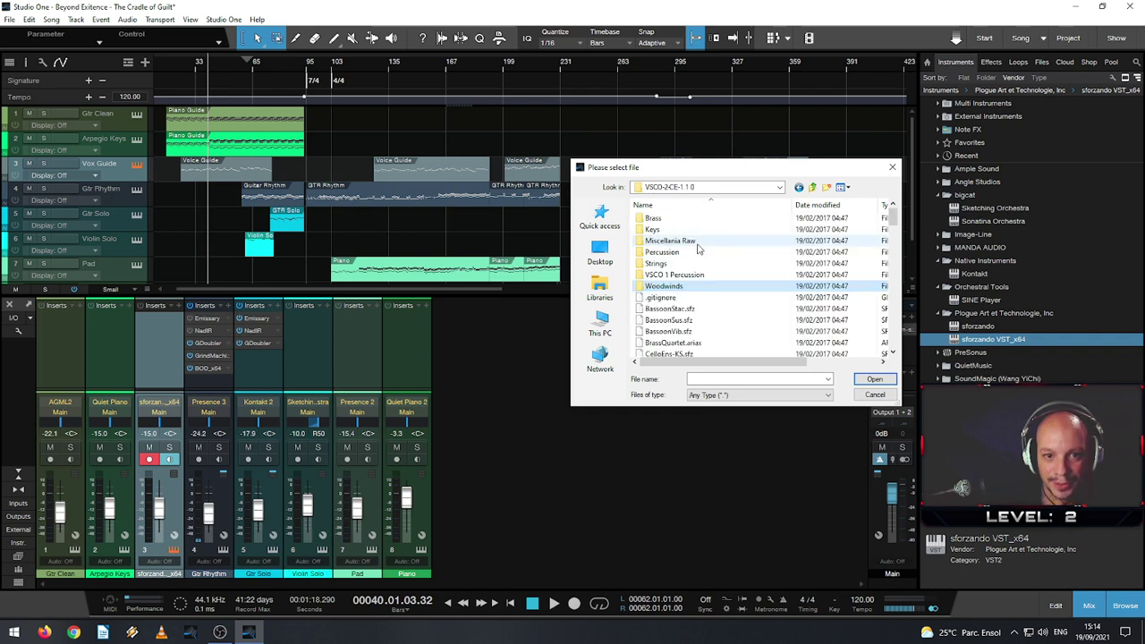
double_click(683, 231)
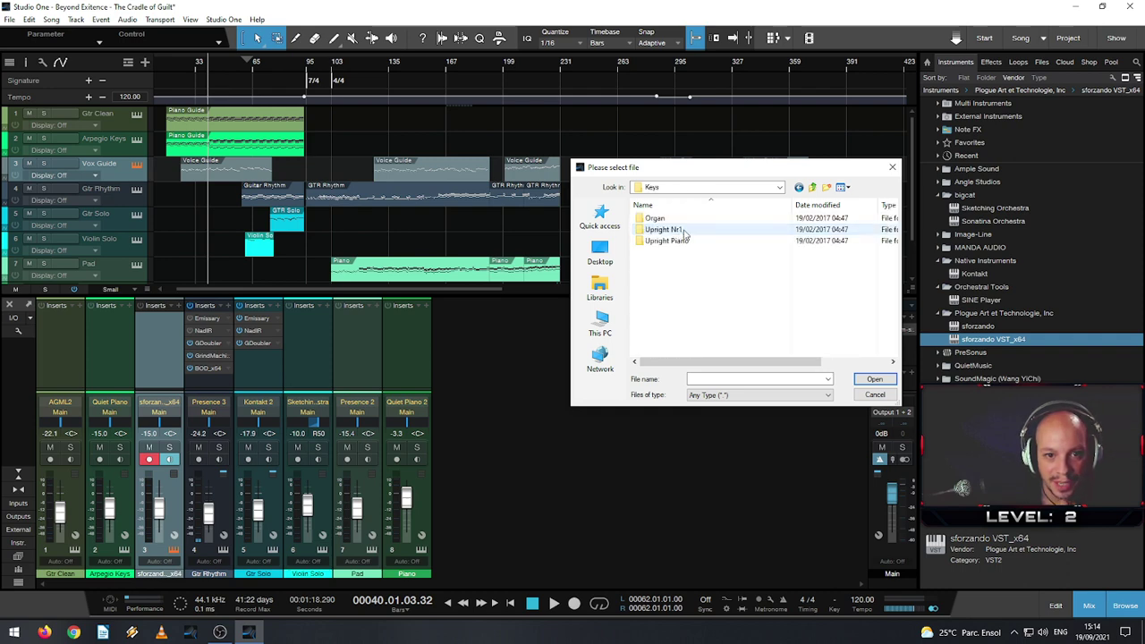
key(BackSpace)
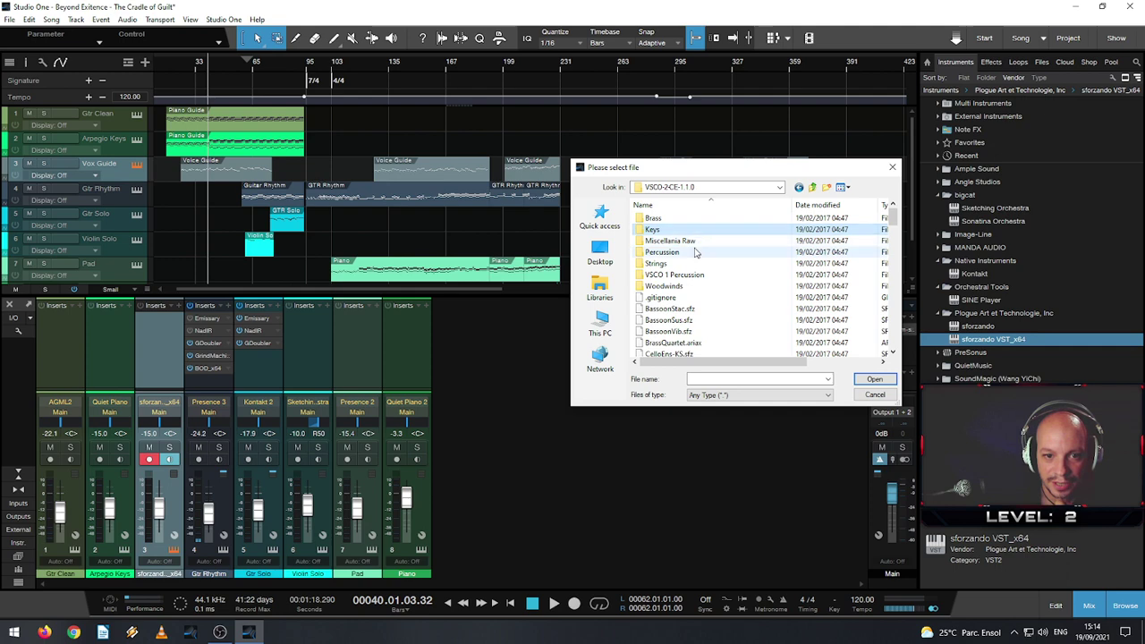
double_click(696, 276)
key(BackSpace)
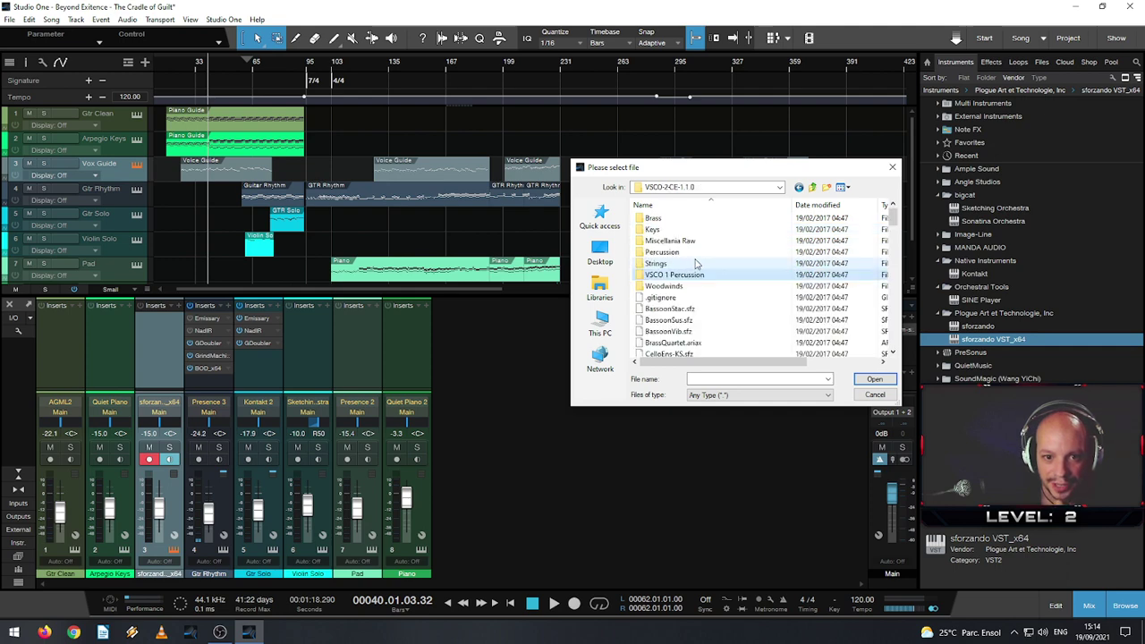
- Look through the SFZ and ARIAX instrument files in the VSCO-2-CE-1.1.0 folder for a suitable sound
scroll(743, 256, down, 1)
scroll(742, 258, down, 5)
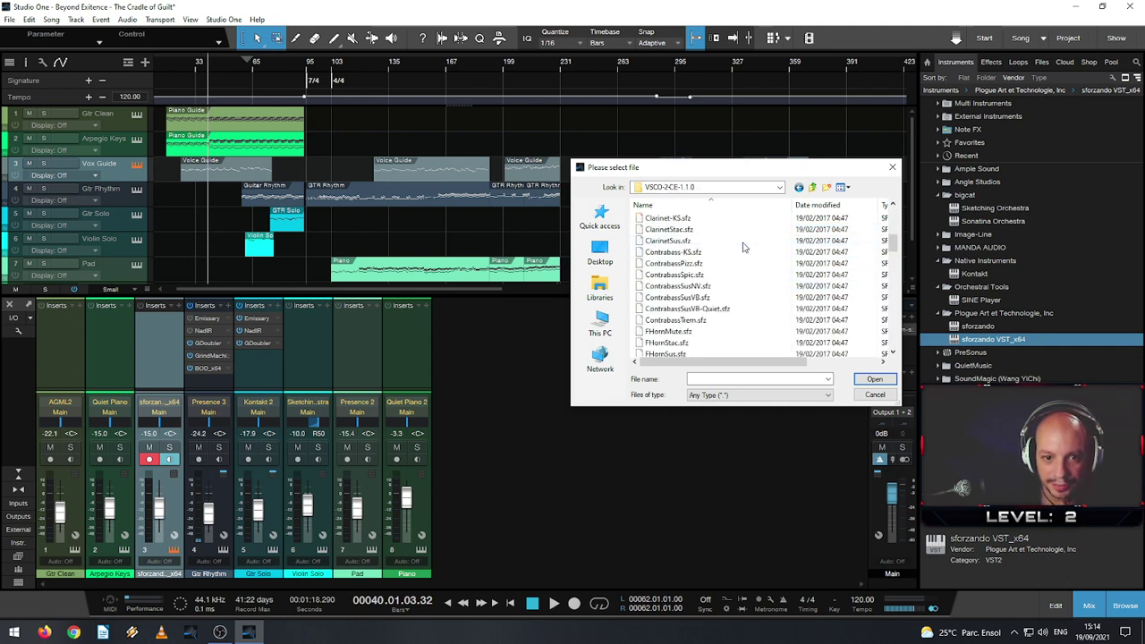
scroll(702, 244, down, 4)
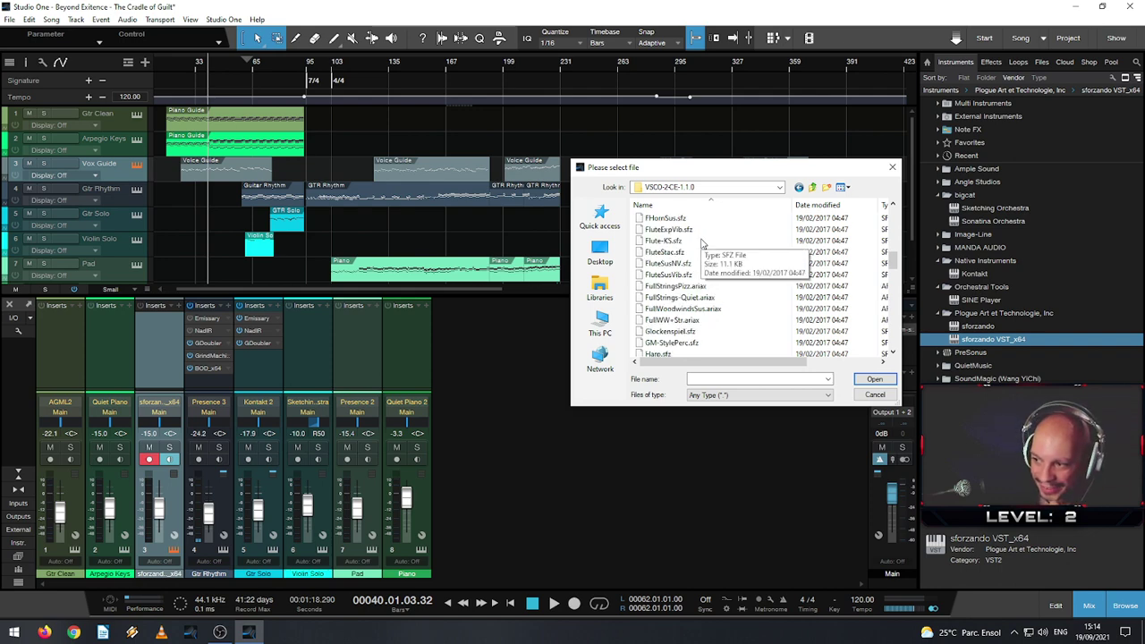
scroll(729, 266, down, 2)
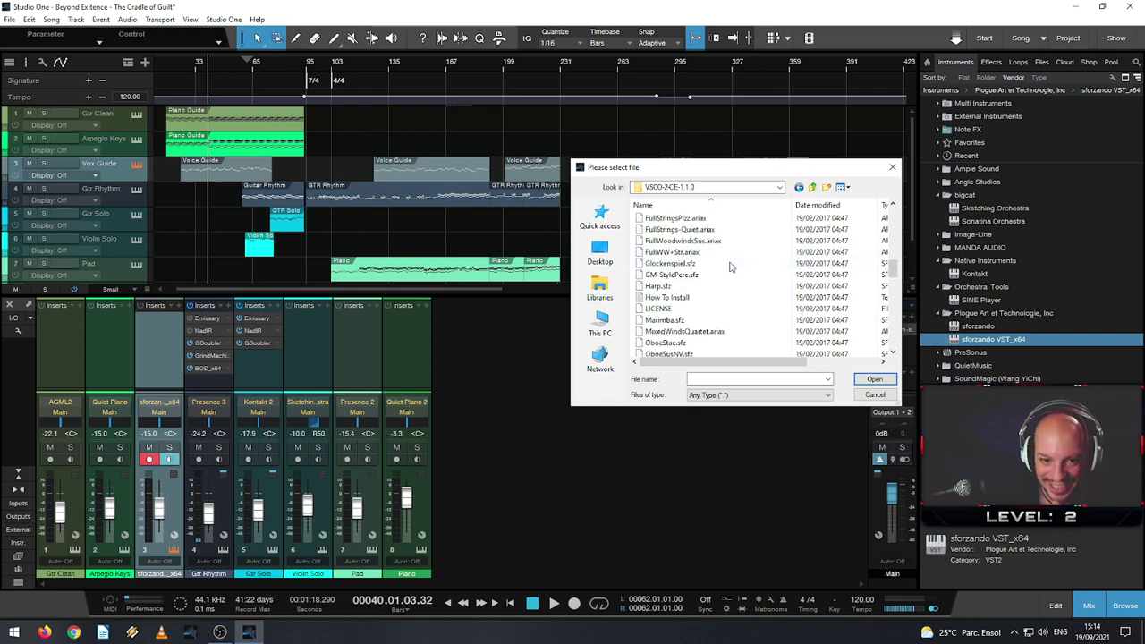
scroll(729, 267, down, 4)
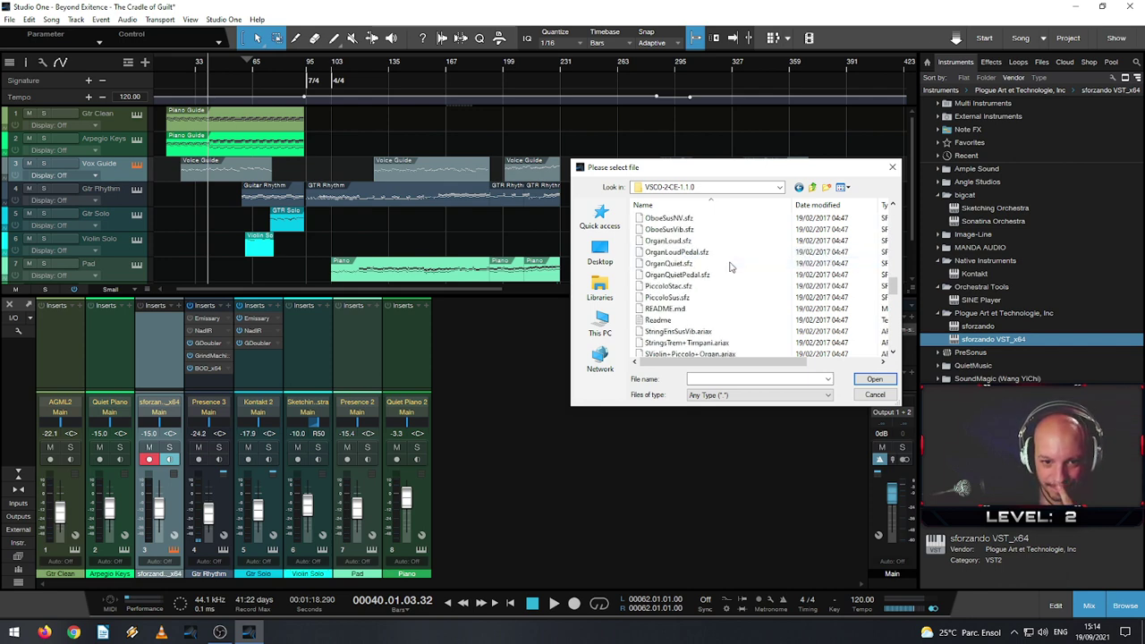
scroll(729, 266, down, 3)
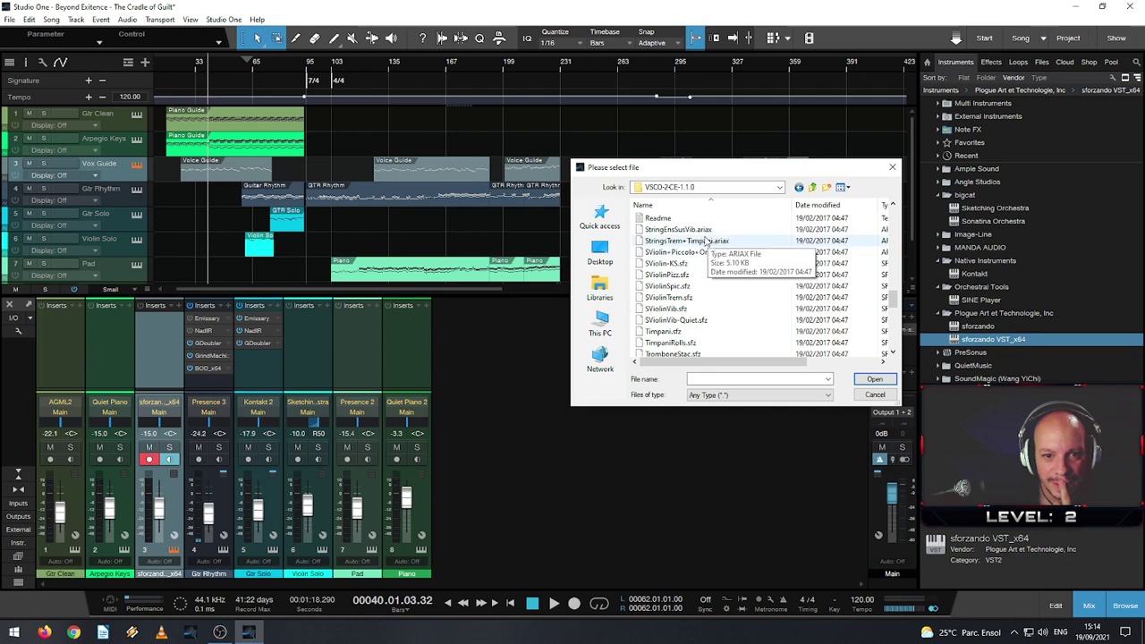
scroll(698, 237, down, 2)
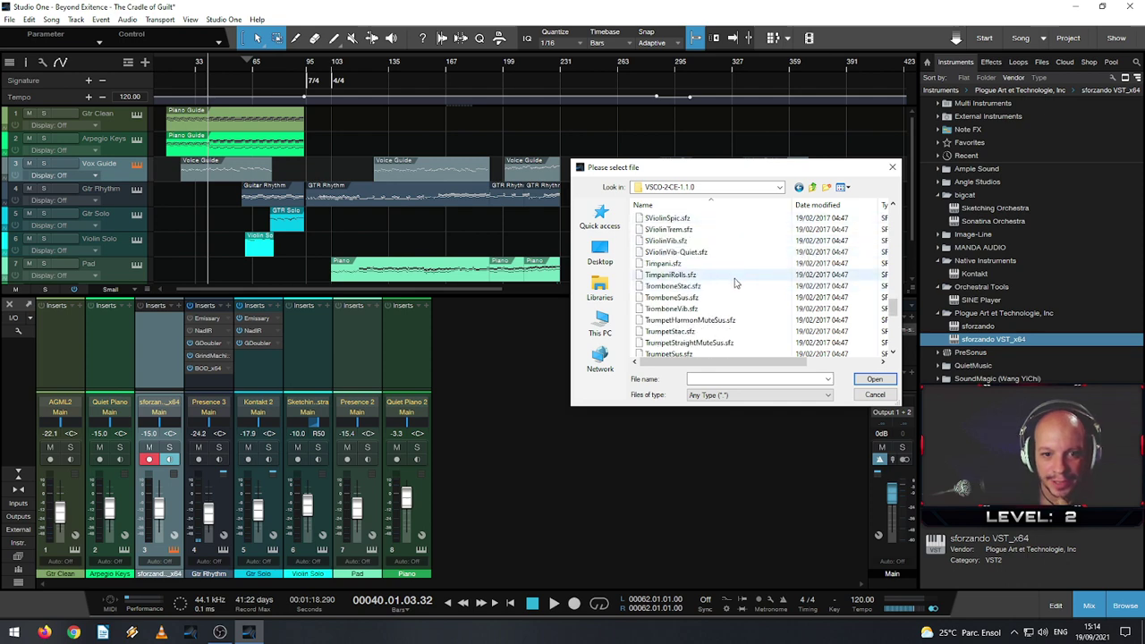
scroll(696, 240, down, 5)
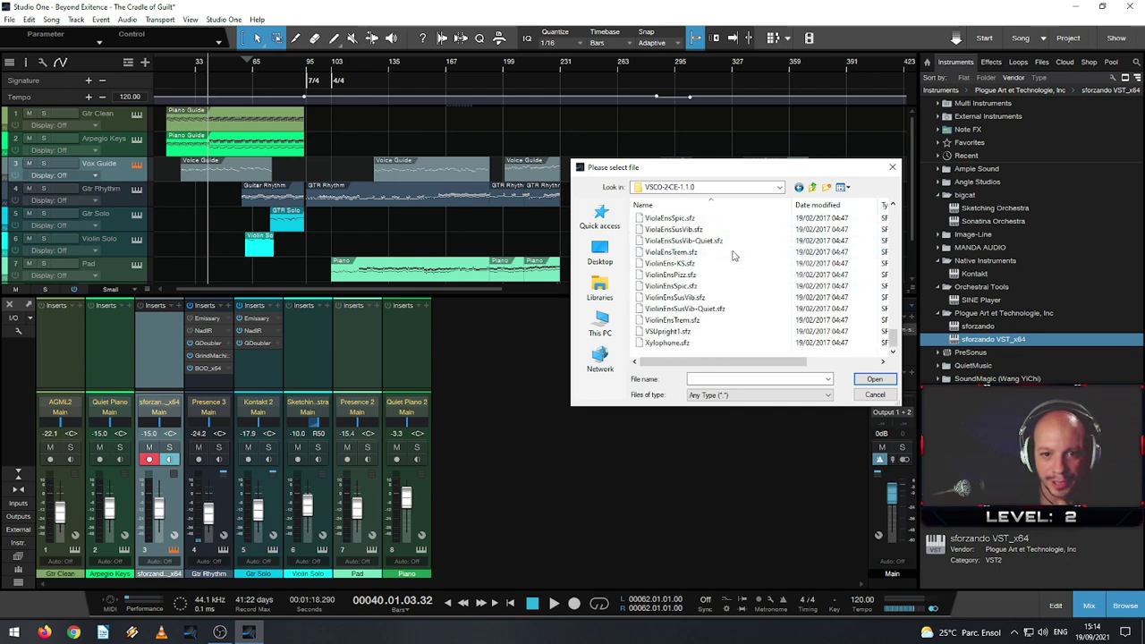
scroll(697, 251, up, 2)
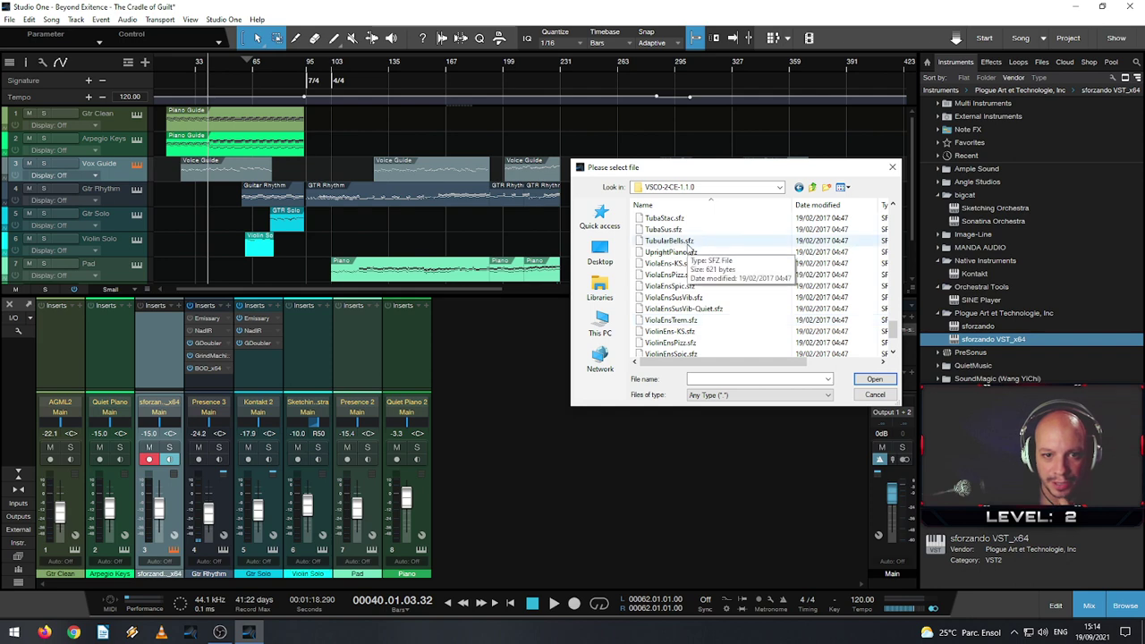
- Try to load TubularBells.sfz into sforzando and close the instrument window
click(687, 242)
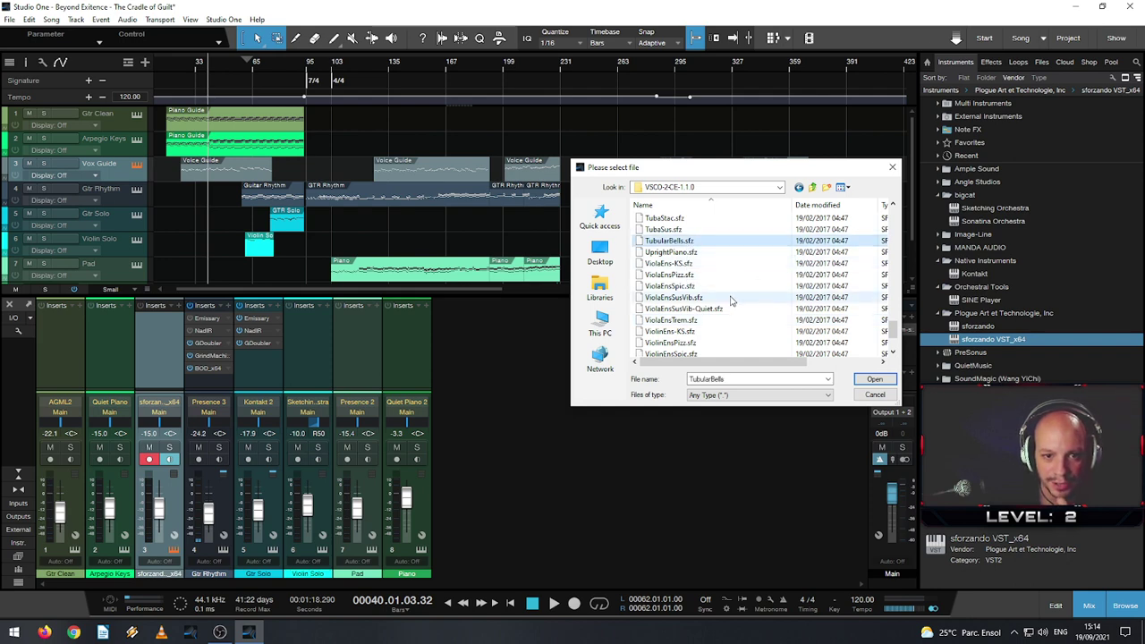
scroll(731, 293, down, 2)
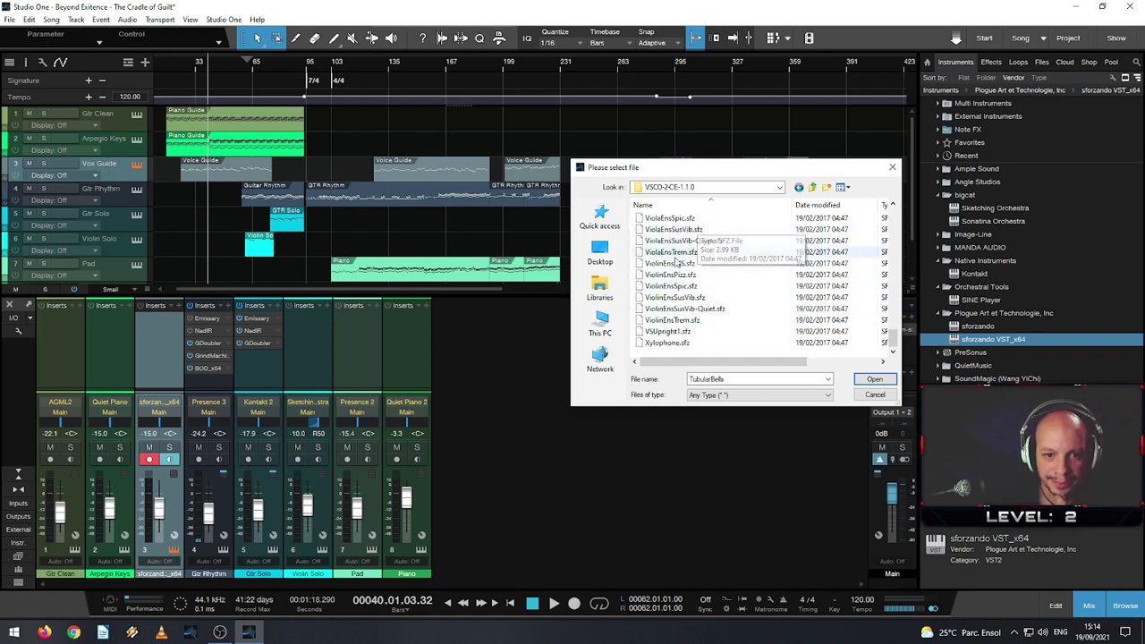
click(874, 379)
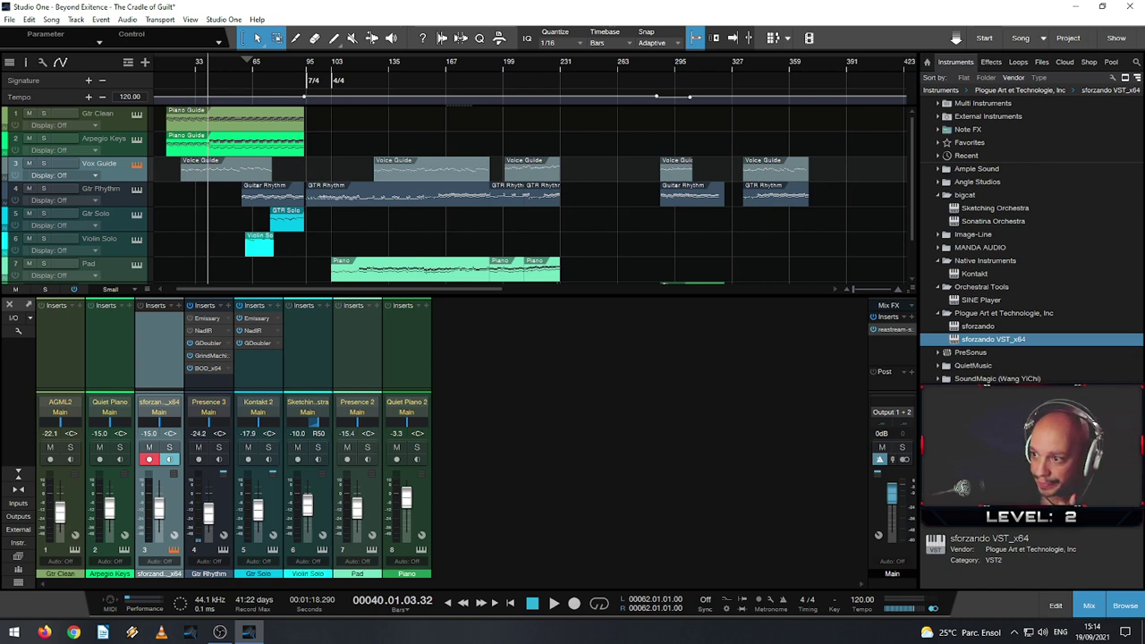
drag(1028, 137, 781, 137)
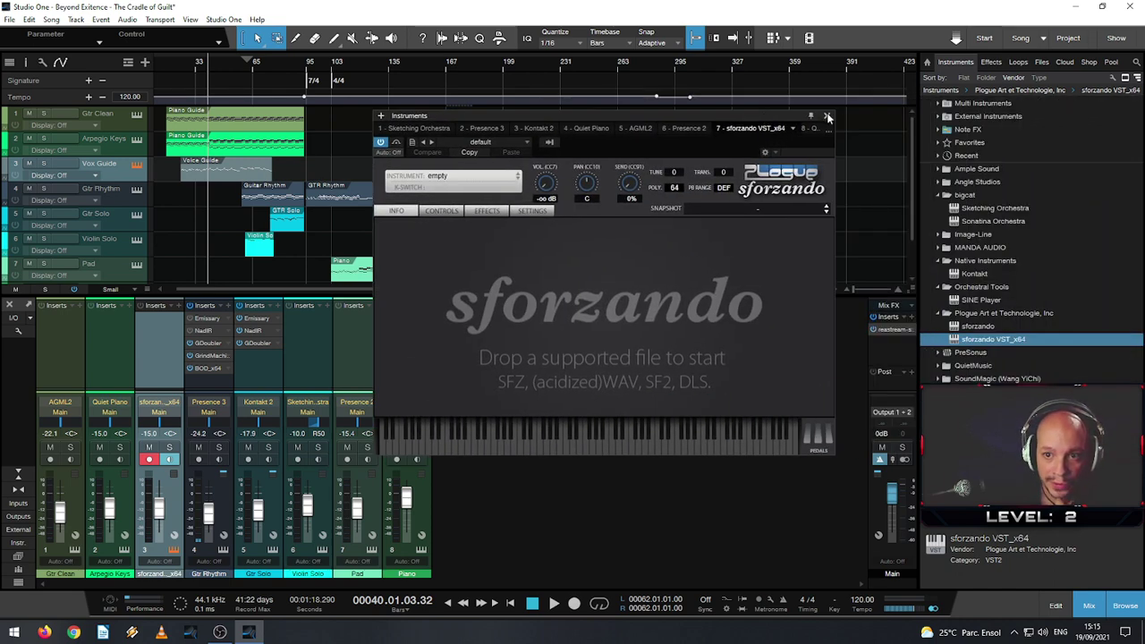
click(827, 116)
- Check the MANDA AUDIO, Spitfire Audio and UVI instrument folders for an alternative and collapse the Plogue folder
click(937, 249)
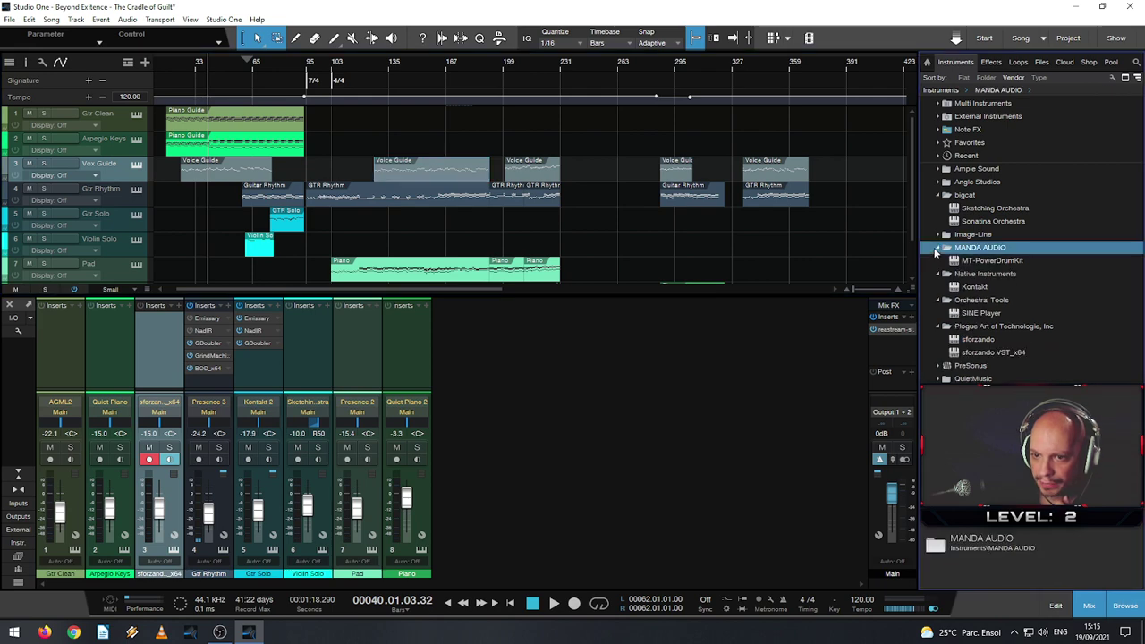
click(937, 249)
click(940, 260)
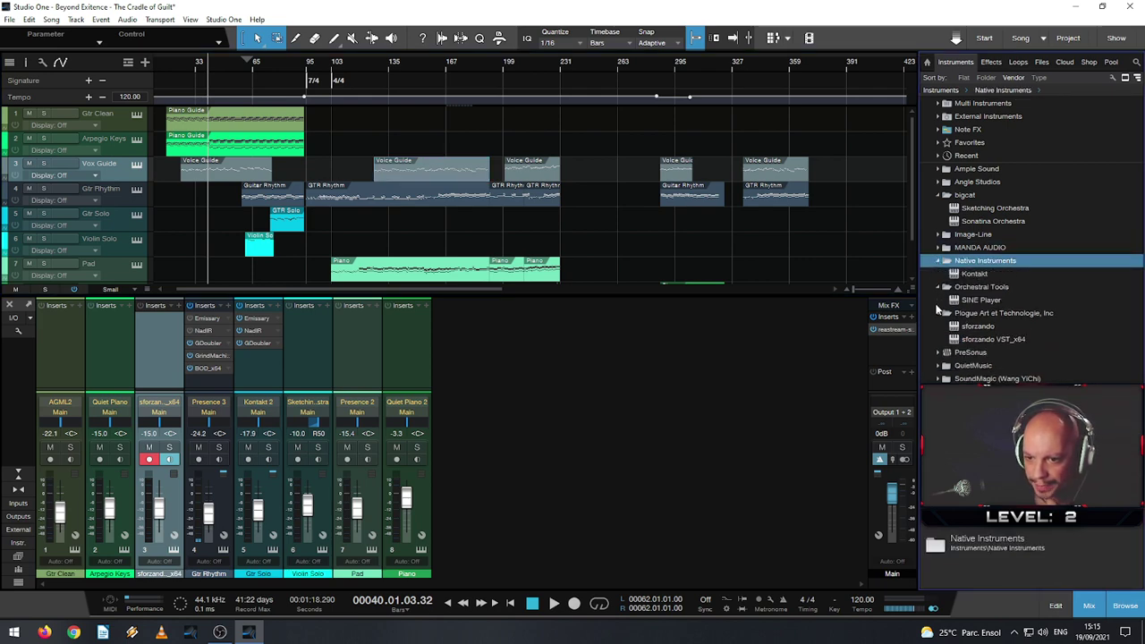
click(938, 313)
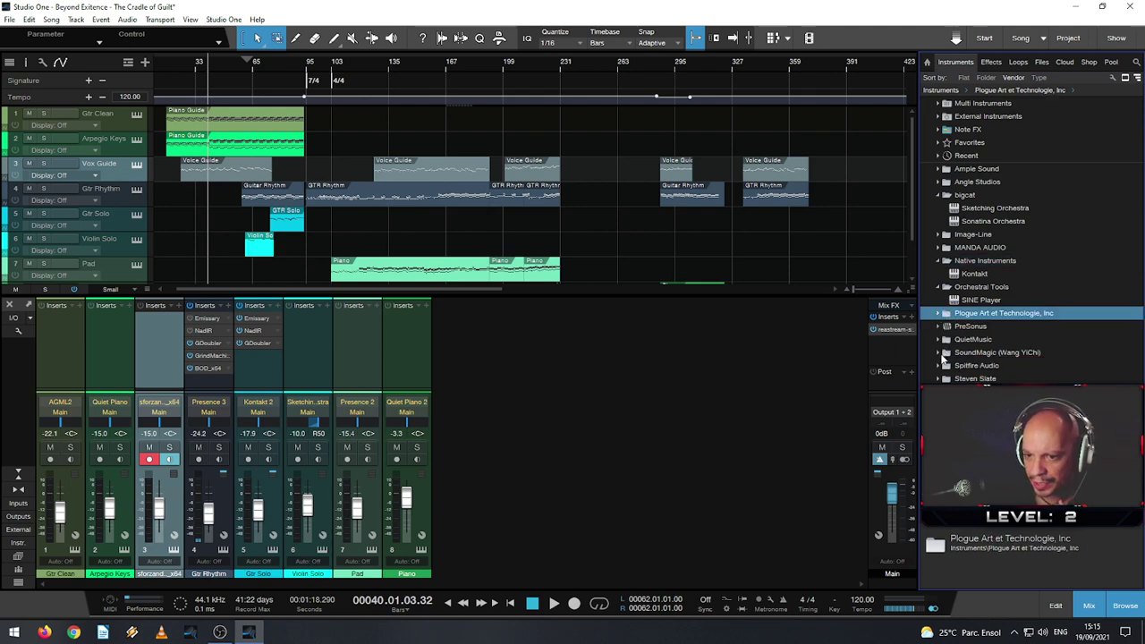
click(940, 366)
click(940, 366)
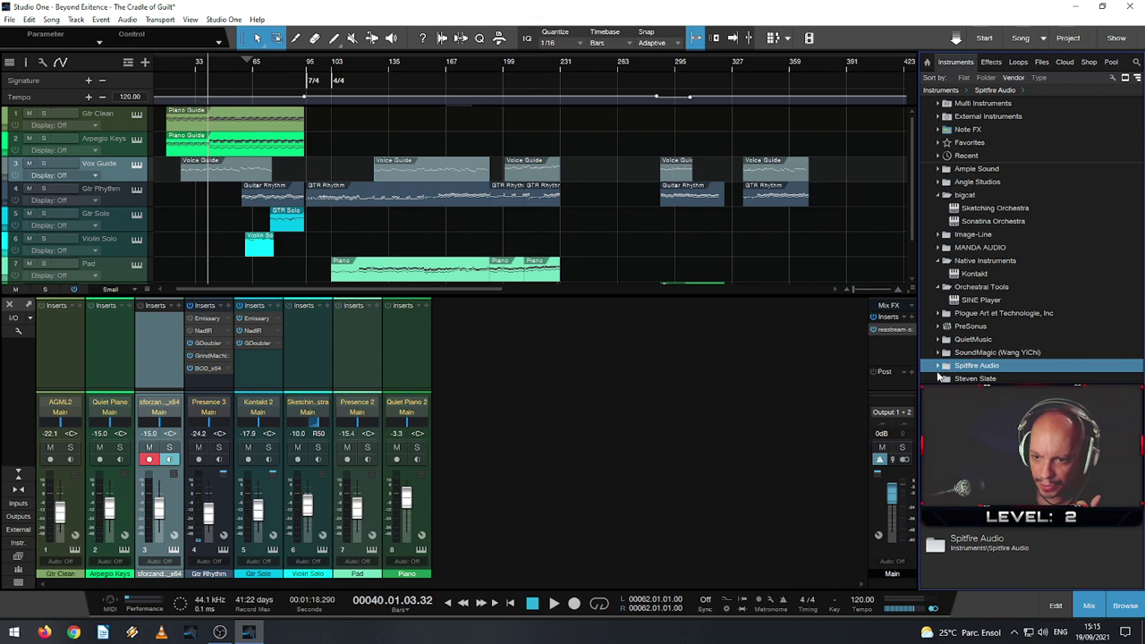
click(970, 391)
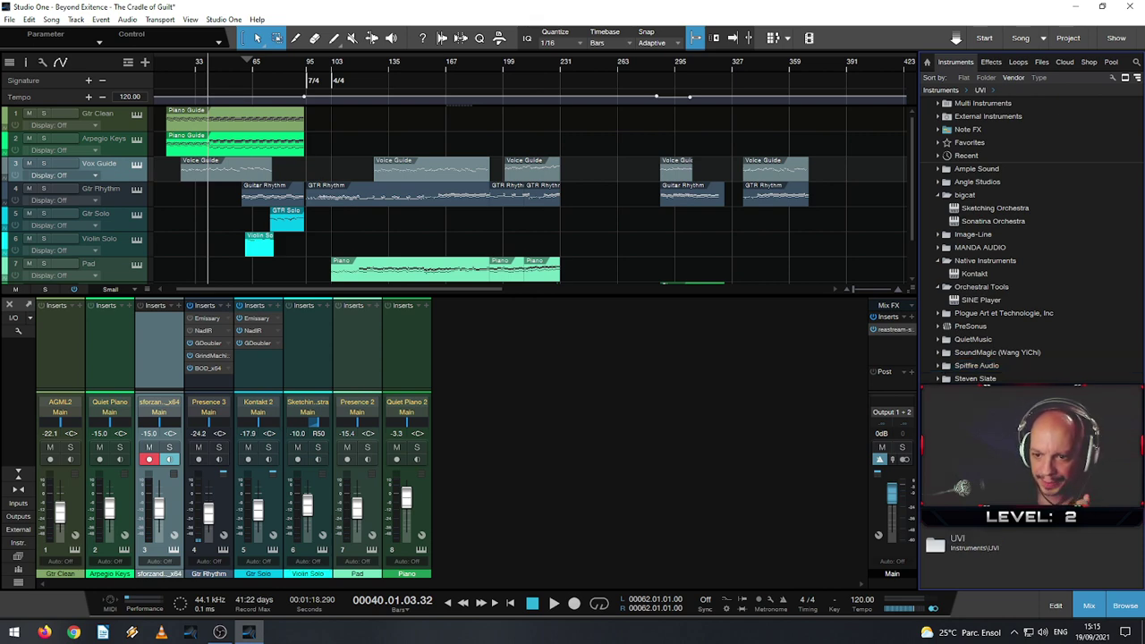
click(993, 404)
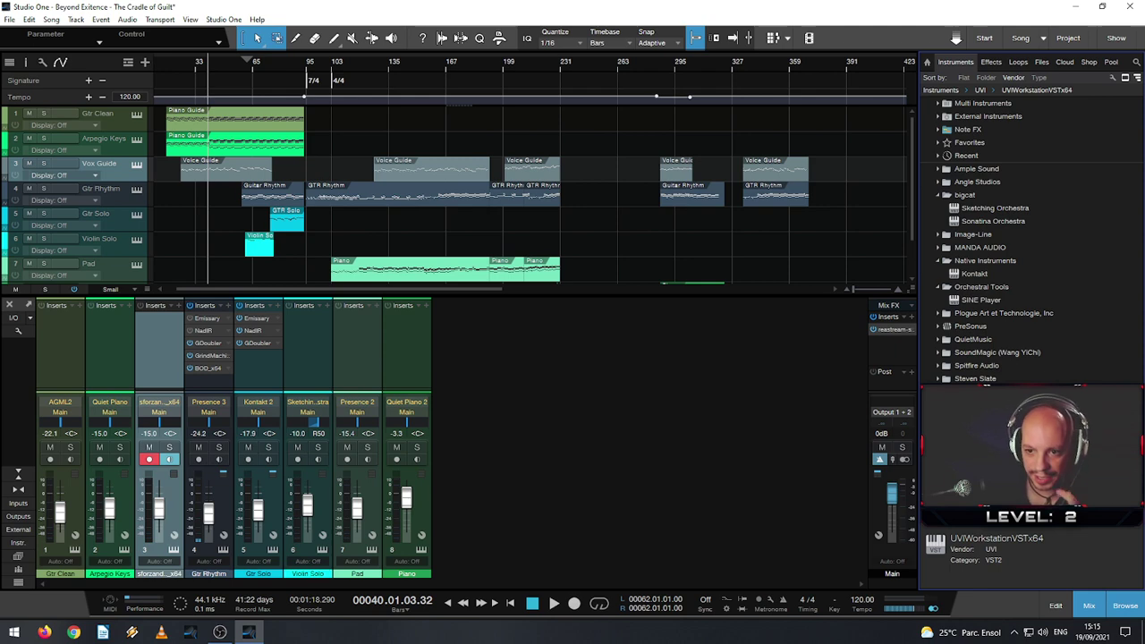
key(Left)
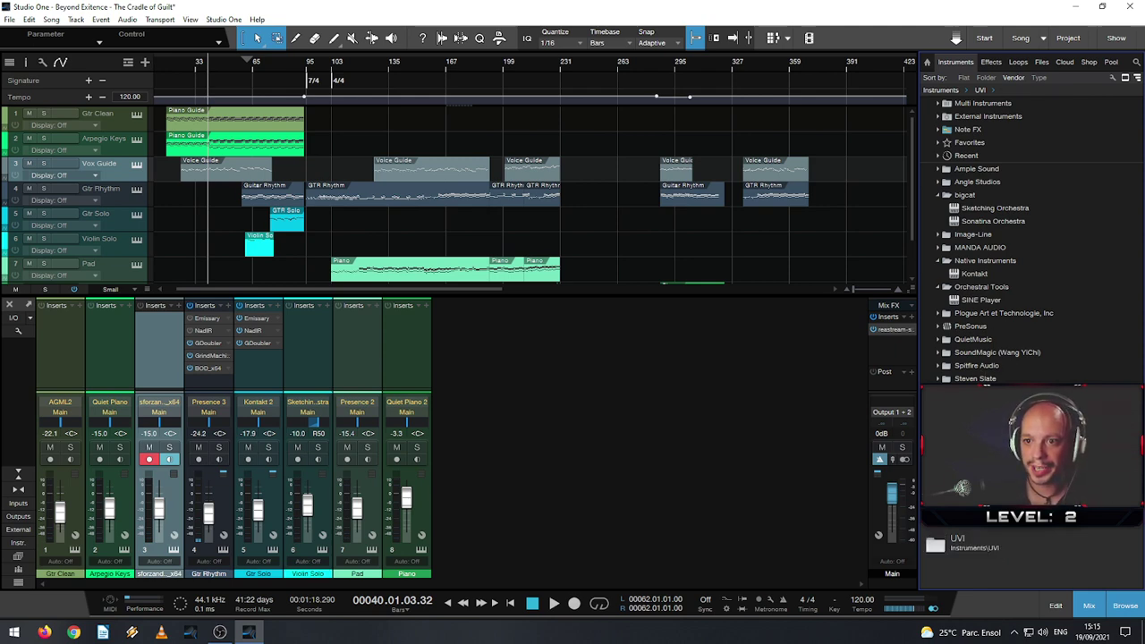
- Expand the Angle Studios folder and inspect the Virgin Choir instrument
click(940, 182)
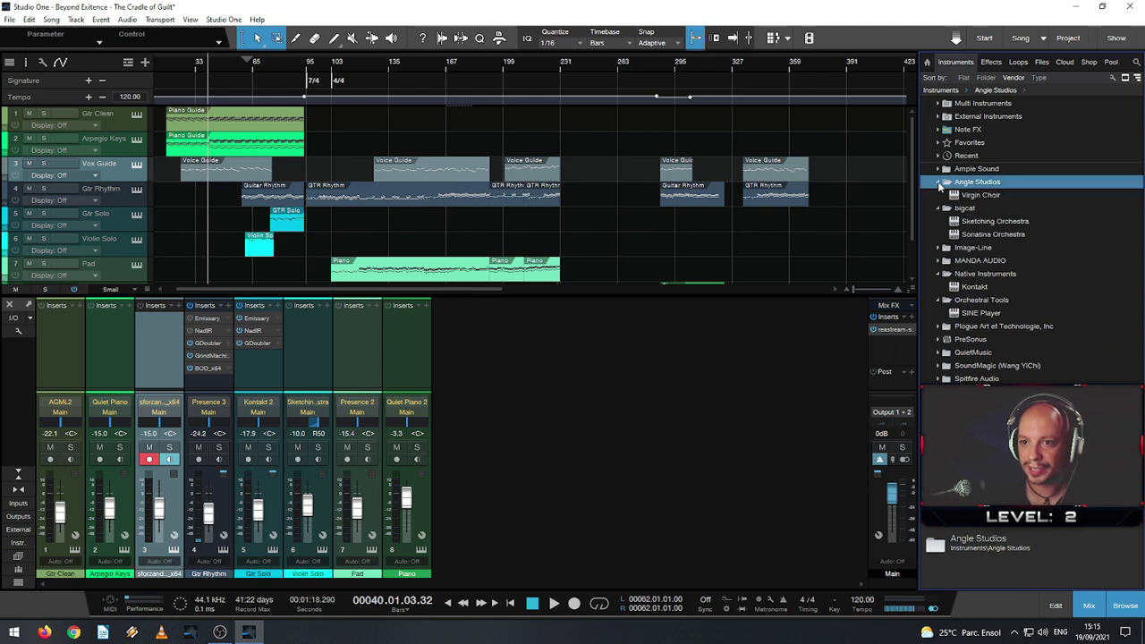
click(979, 196)
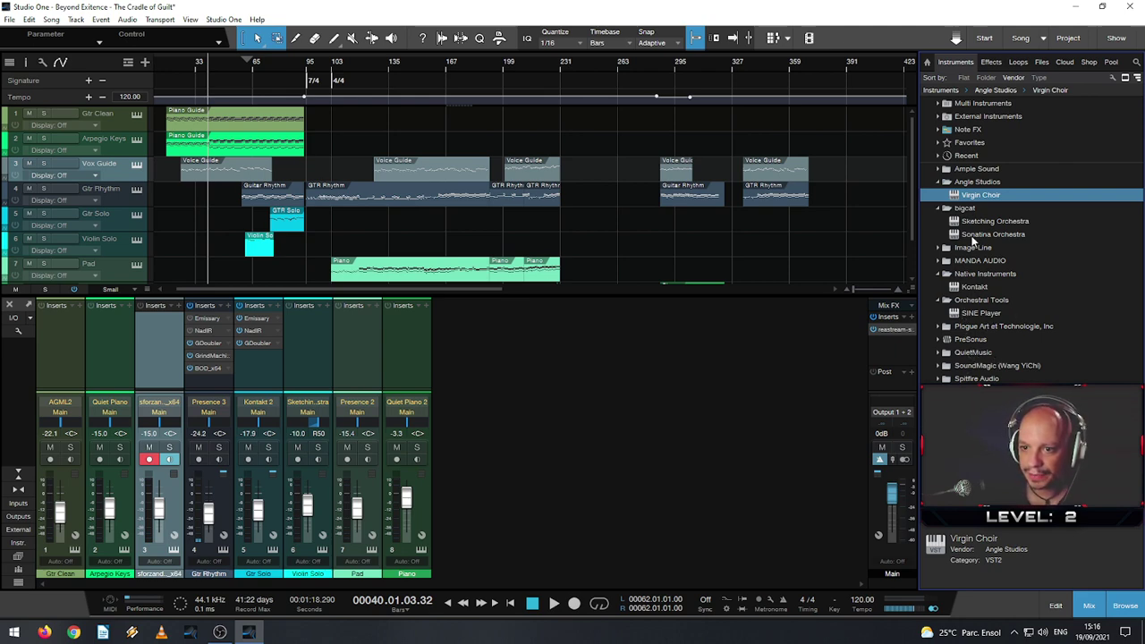
click(937, 263)
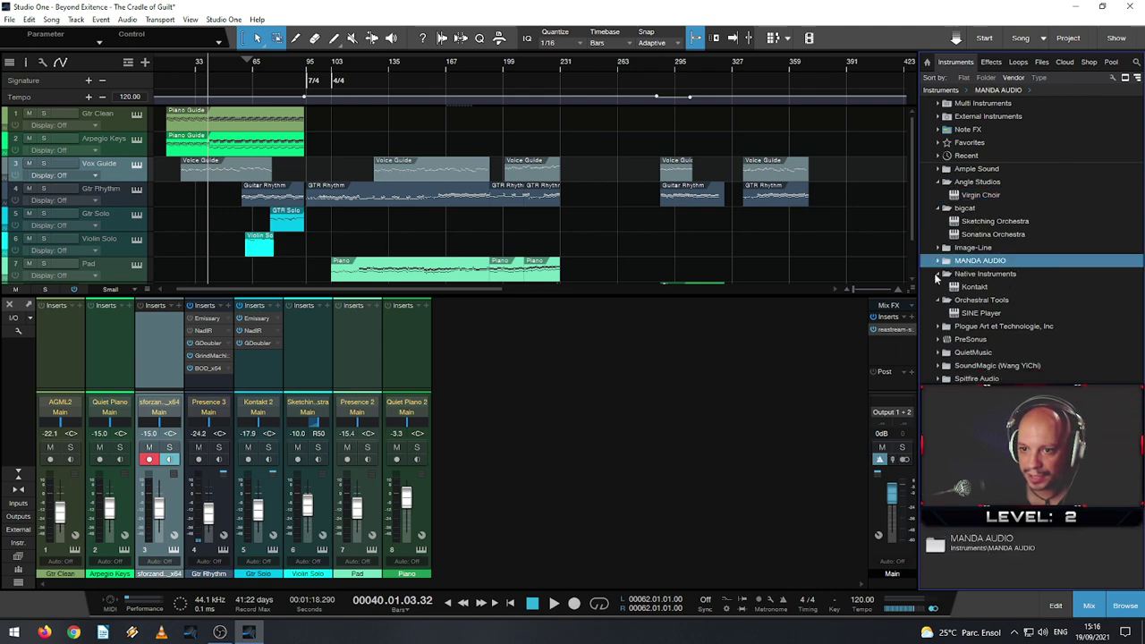
- Replace sforzando on the Vox Guide track with PreSonus Presence
click(938, 340)
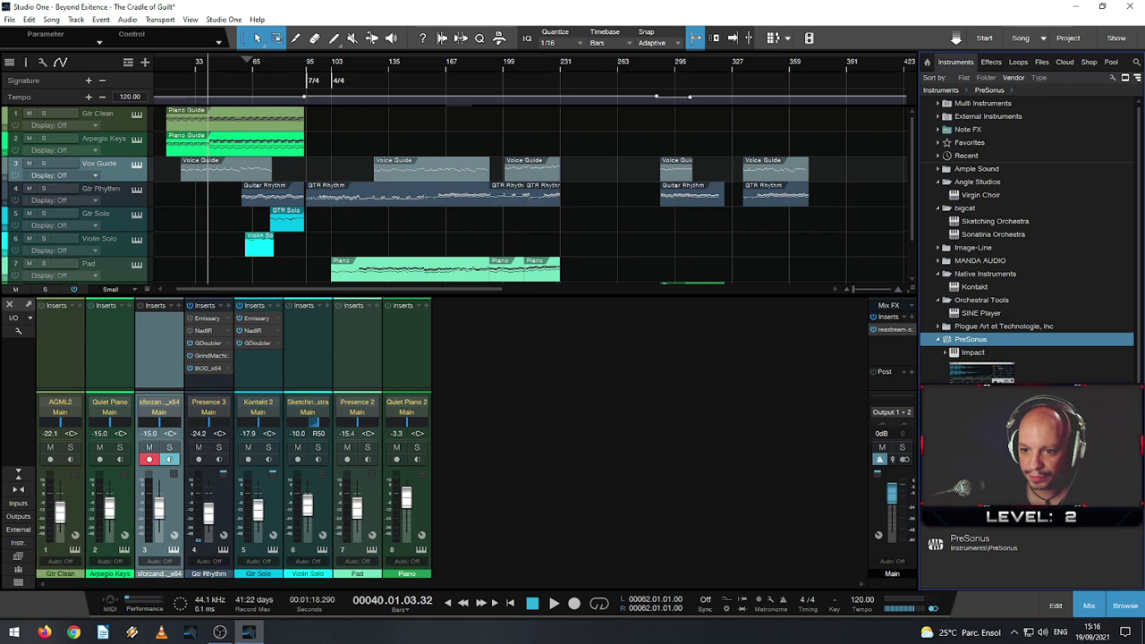
scroll(1029, 242, down, 2)
drag(975, 382, 125, 175)
click(570, 314)
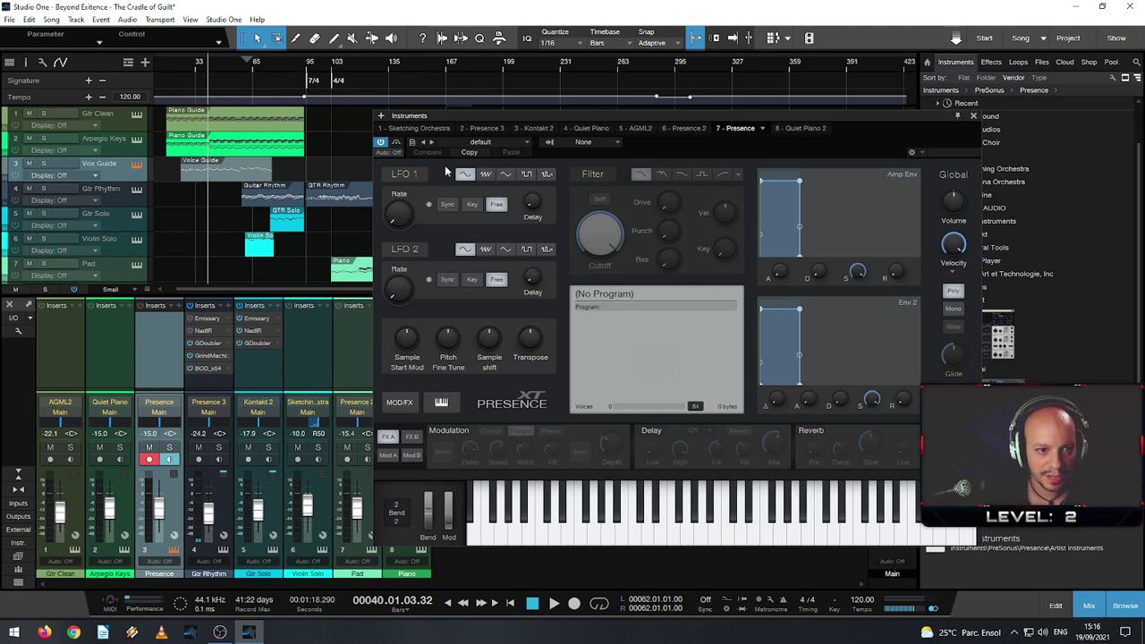
- Load the Rock Grand preset from Presence Studio Grand and audition a couple of notes on its keyboard
click(497, 143)
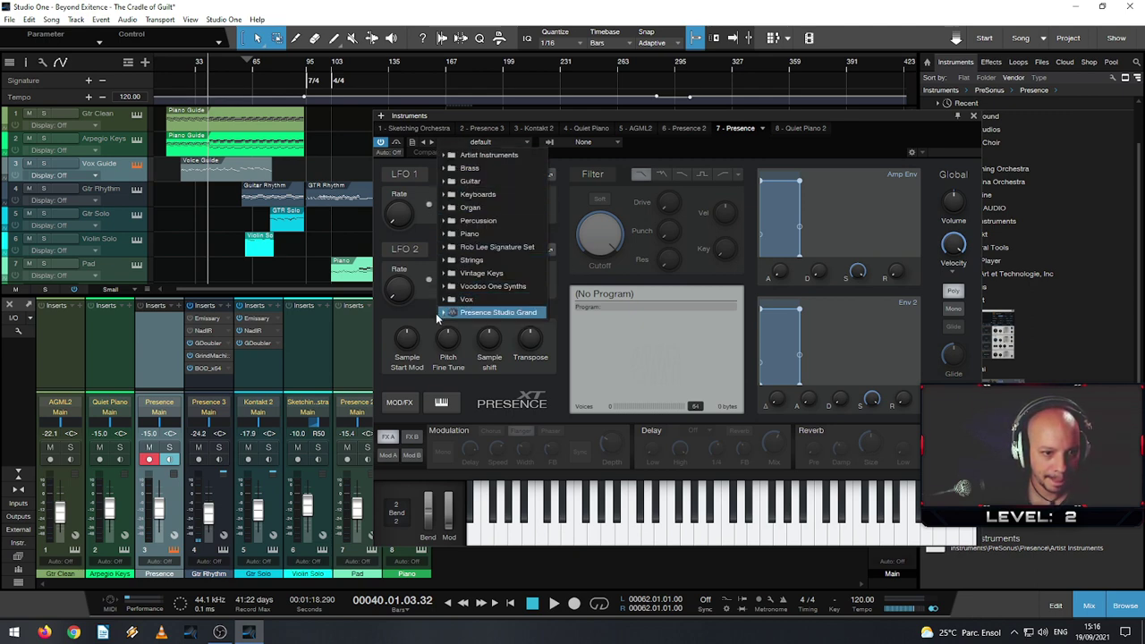
click(517, 312)
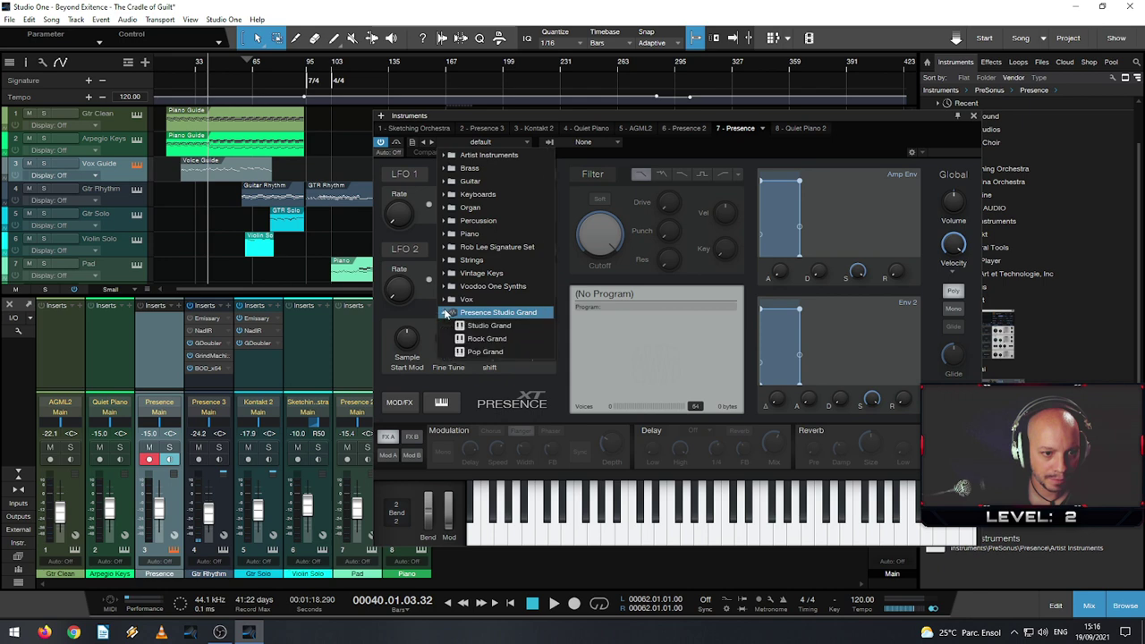
click(504, 339)
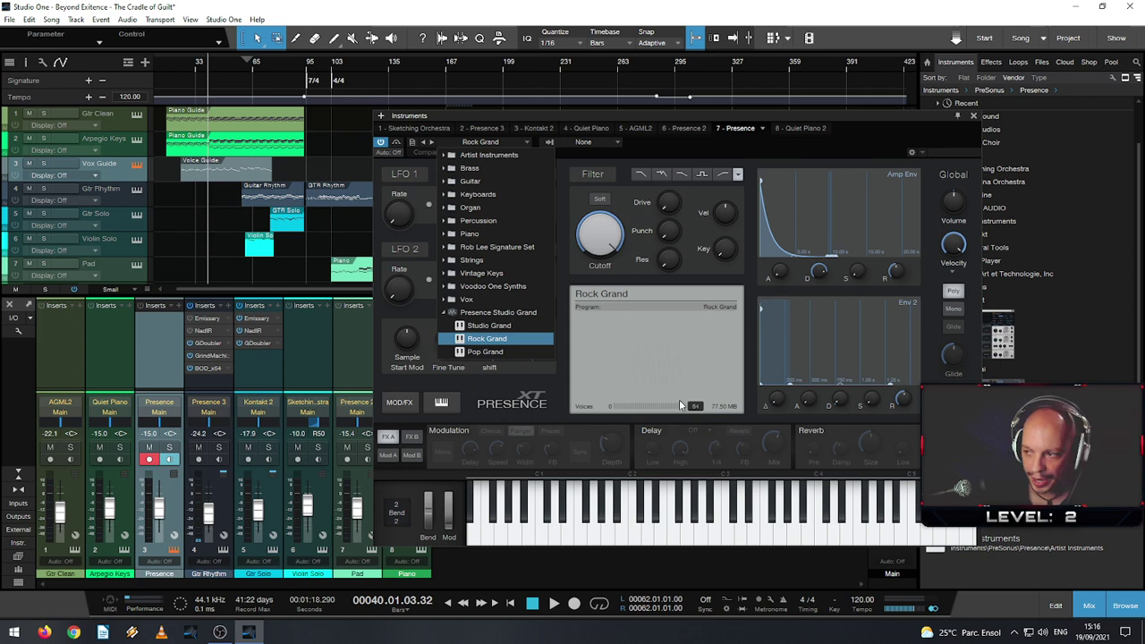
click(720, 515)
click(713, 532)
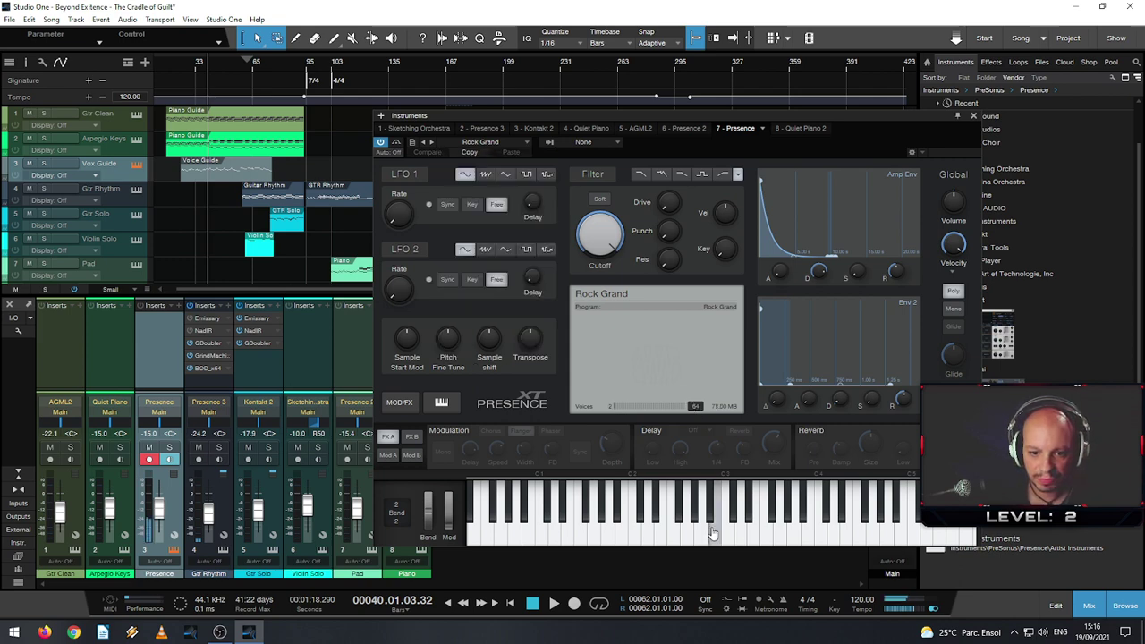
click(973, 116)
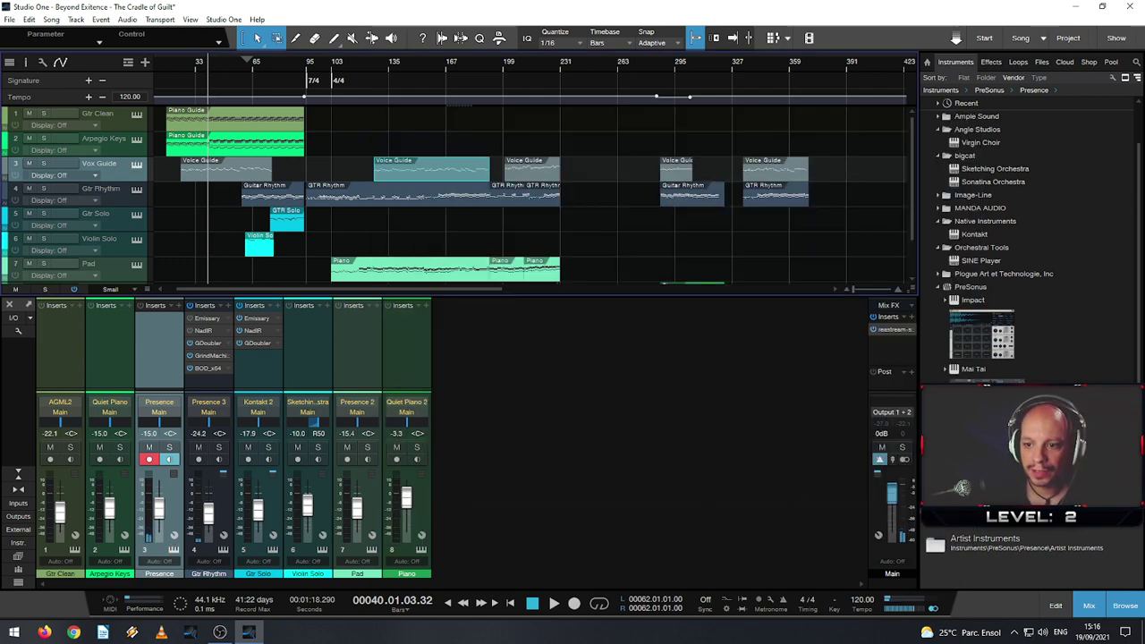
- Hide the browser and enlarge the track area while playing the song from just before the first Voice Guide clip
click(1125, 607)
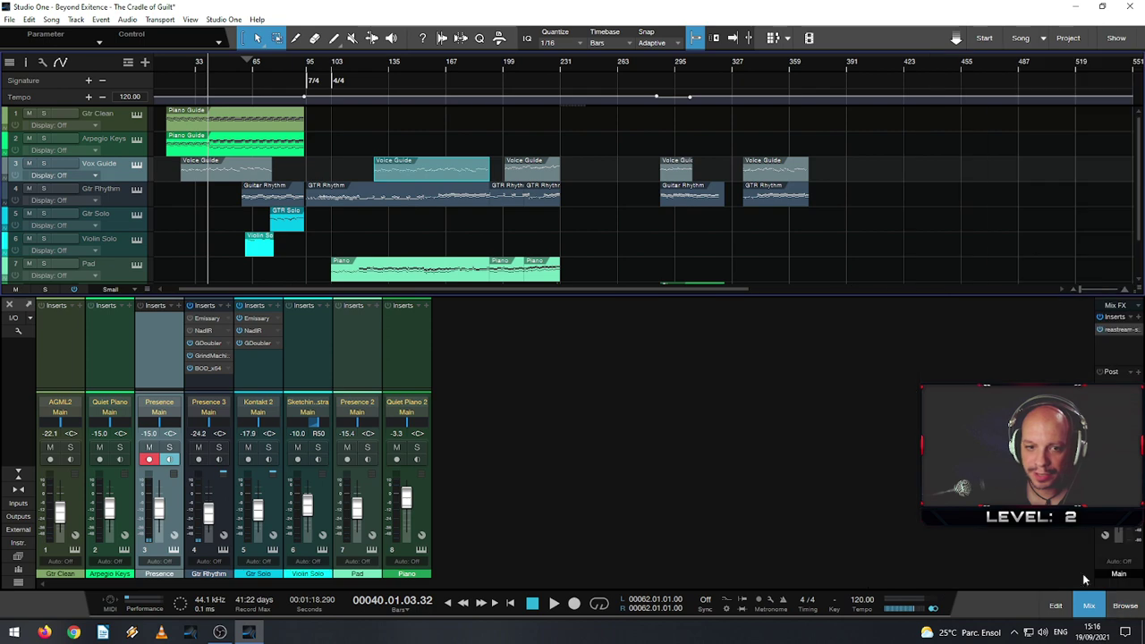
click(176, 63)
key(space)
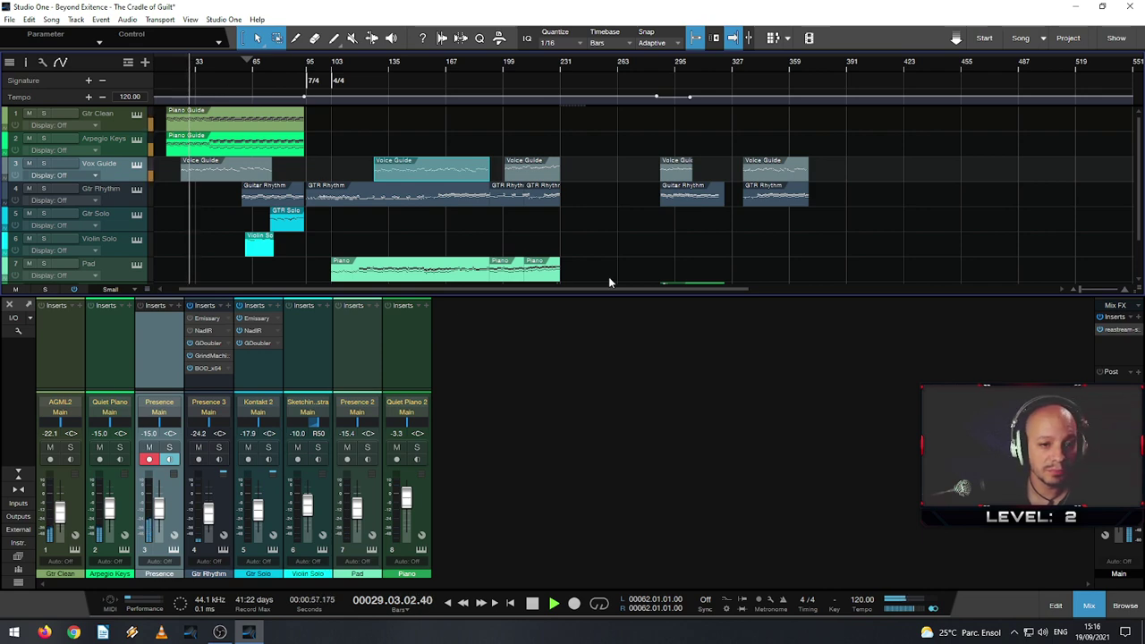
drag(607, 292, 600, 327)
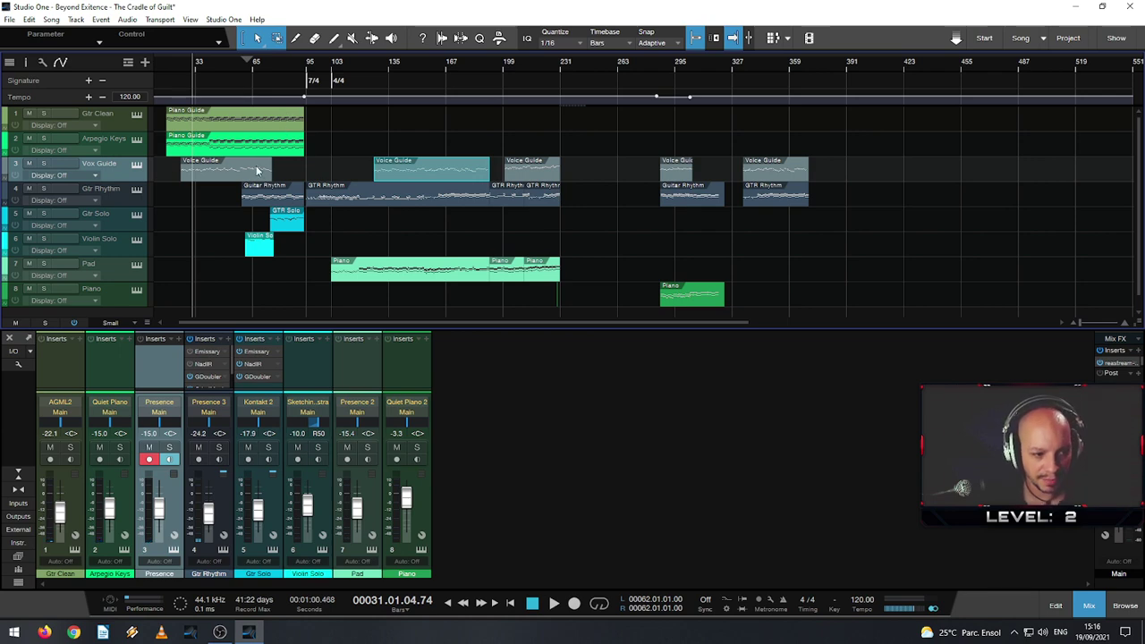
- Rename the Presence mixer channel as Vox Guide
click(177, 577)
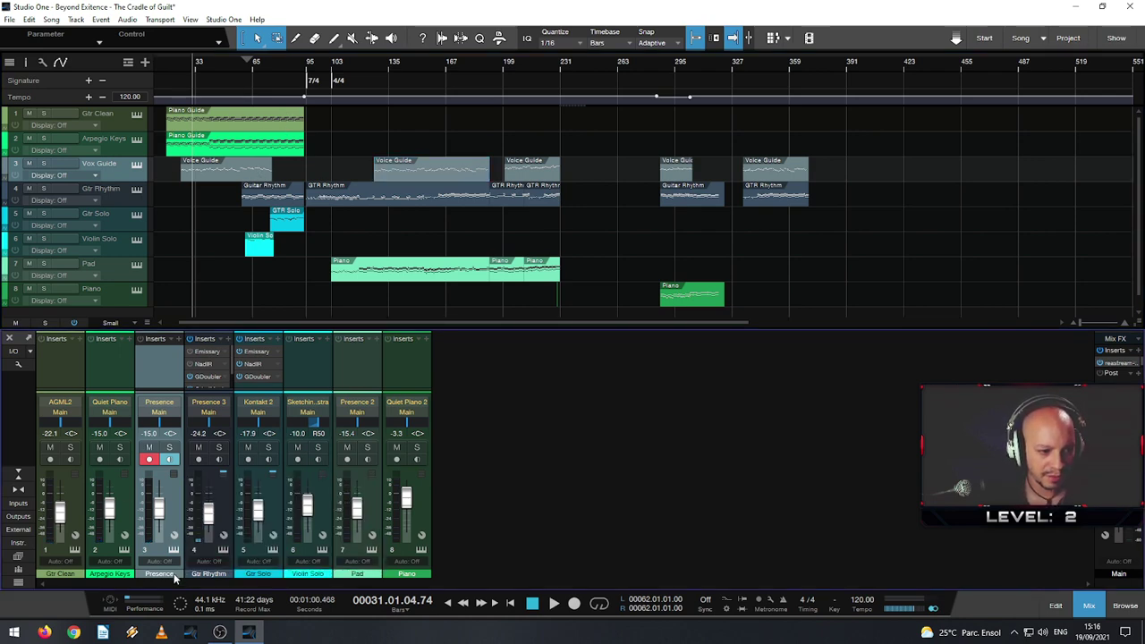
double_click(161, 577)
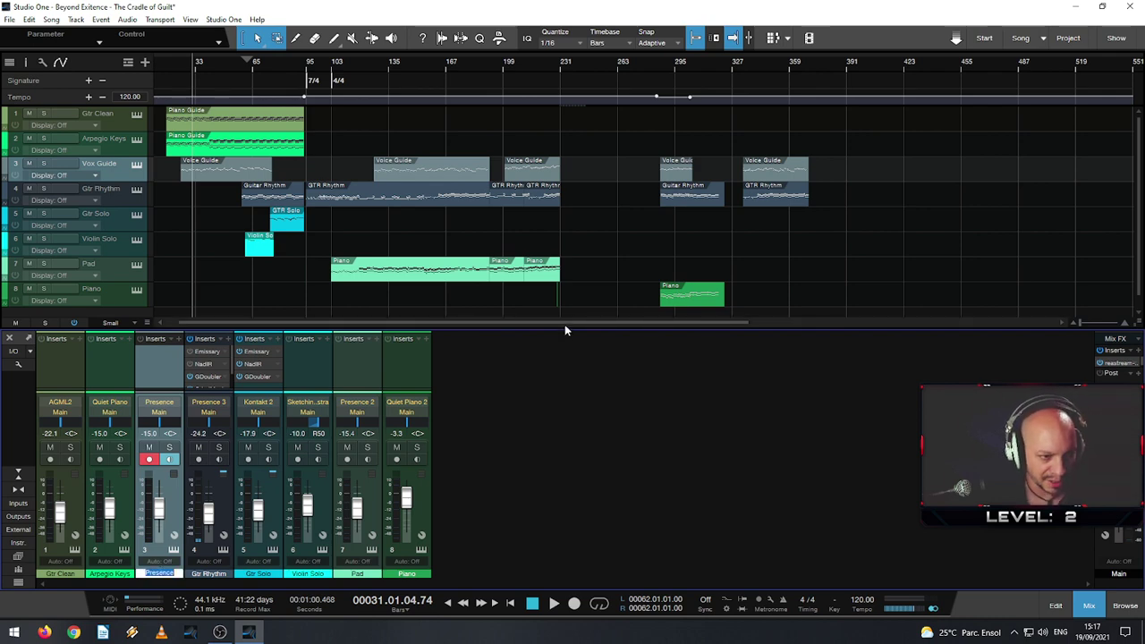
text(Piano)
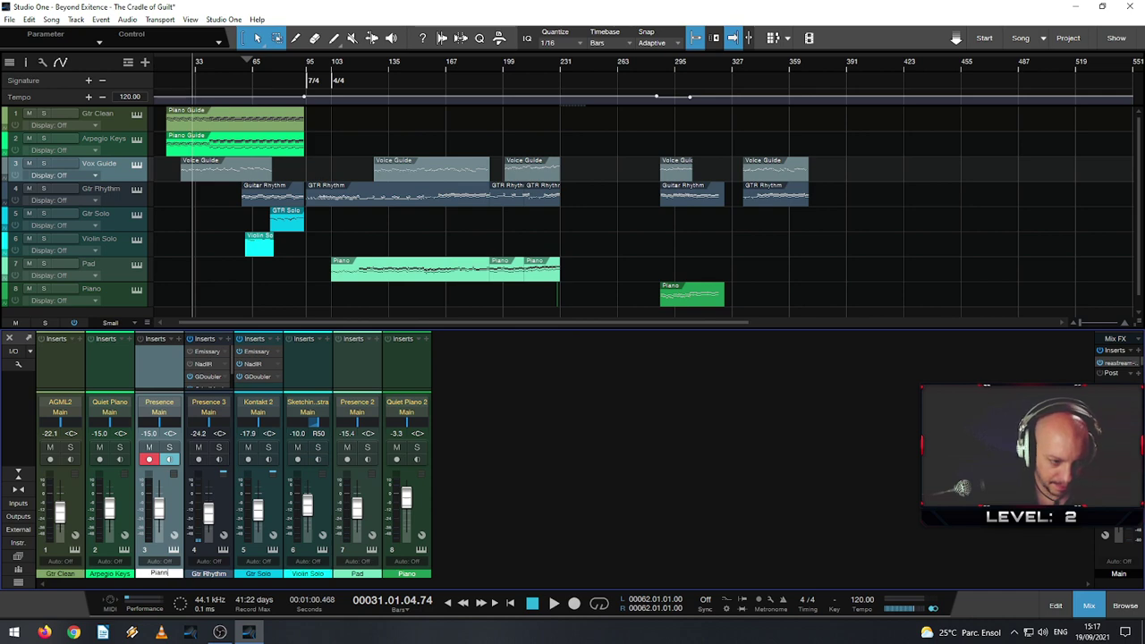
text(x)
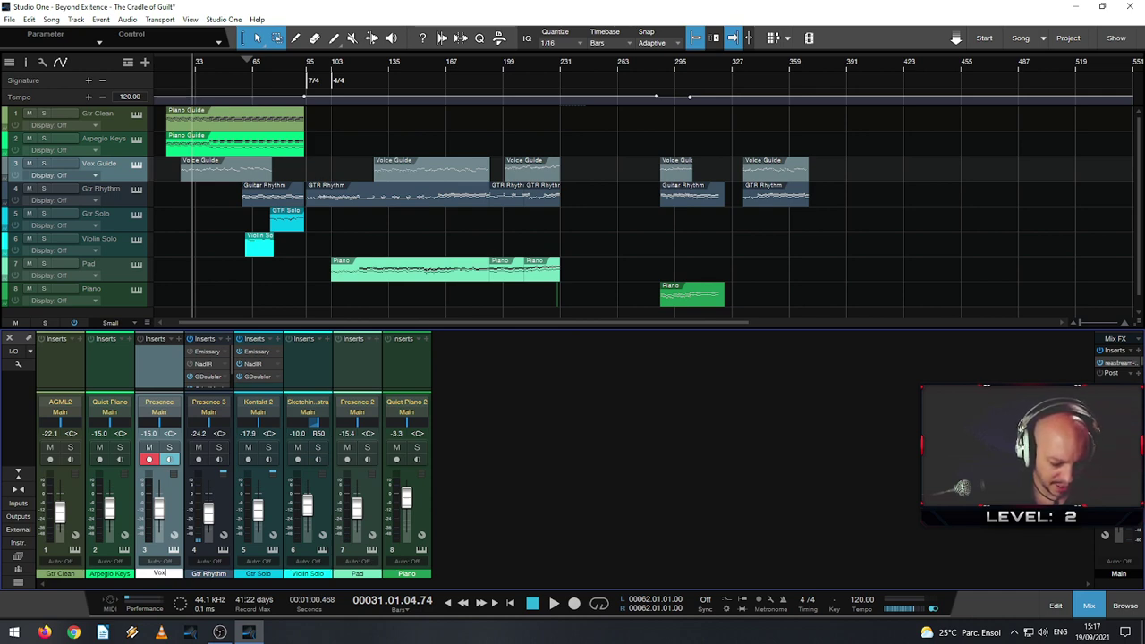
text( Guide)
key(Return)
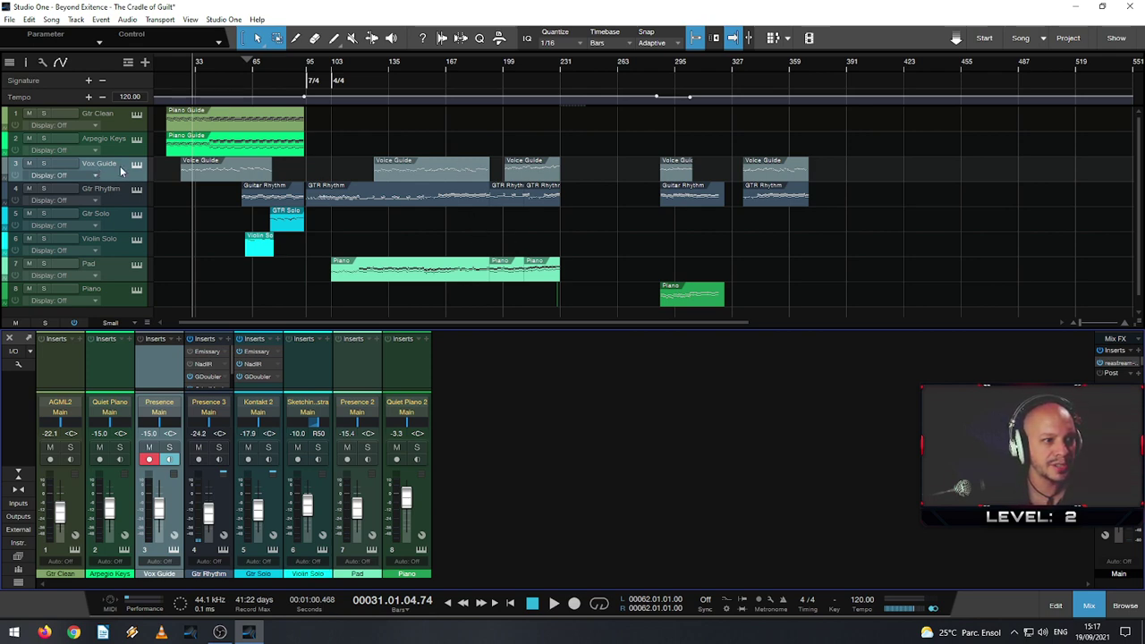
- Go through the song's instrument tracks and inspect the Quiet Piano instrument on the Arpegio Keys track
click(121, 192)
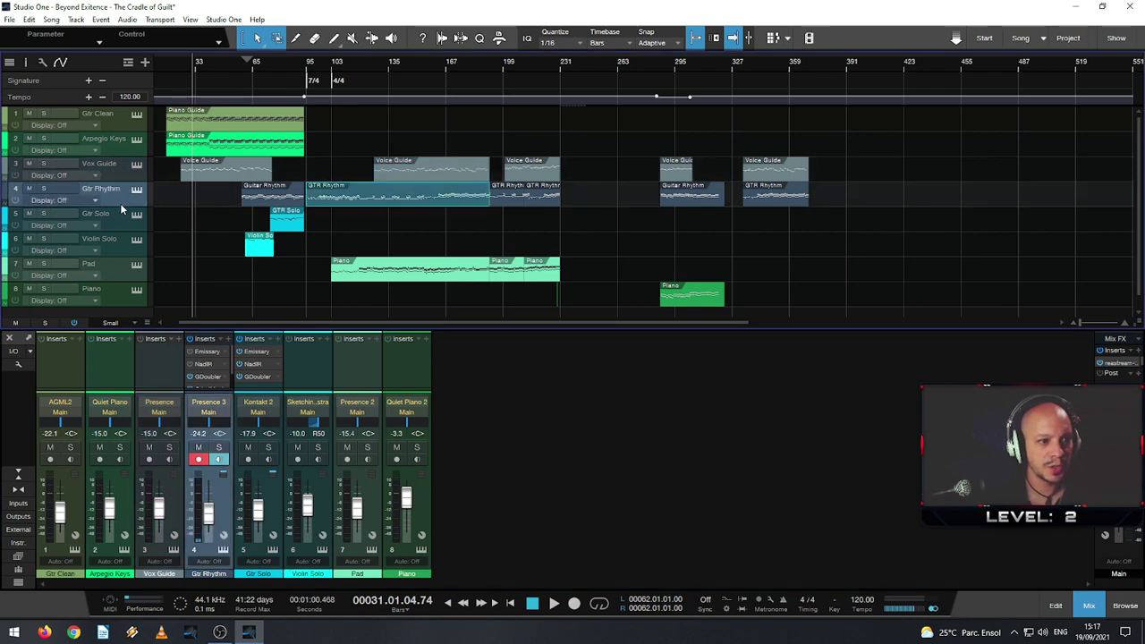
click(122, 218)
click(124, 253)
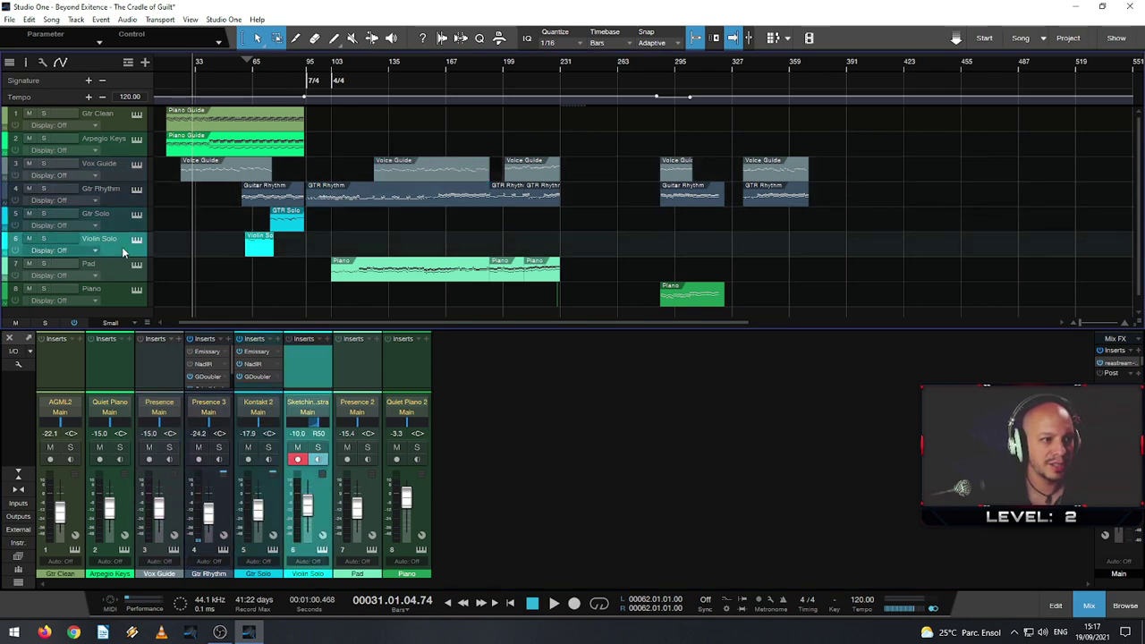
click(121, 151)
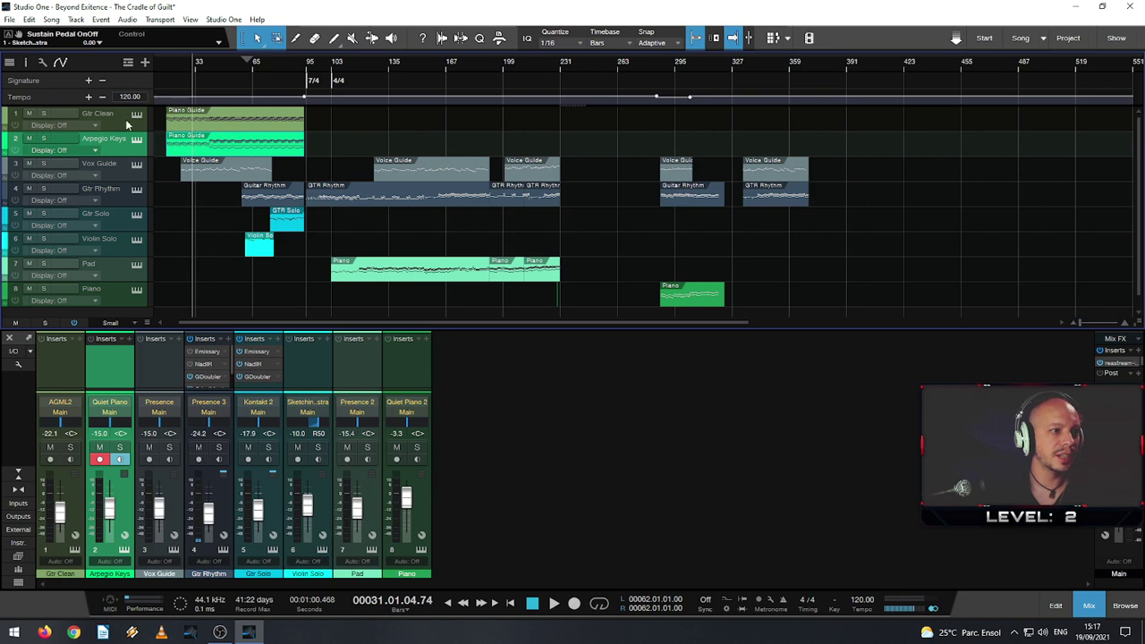
click(126, 123)
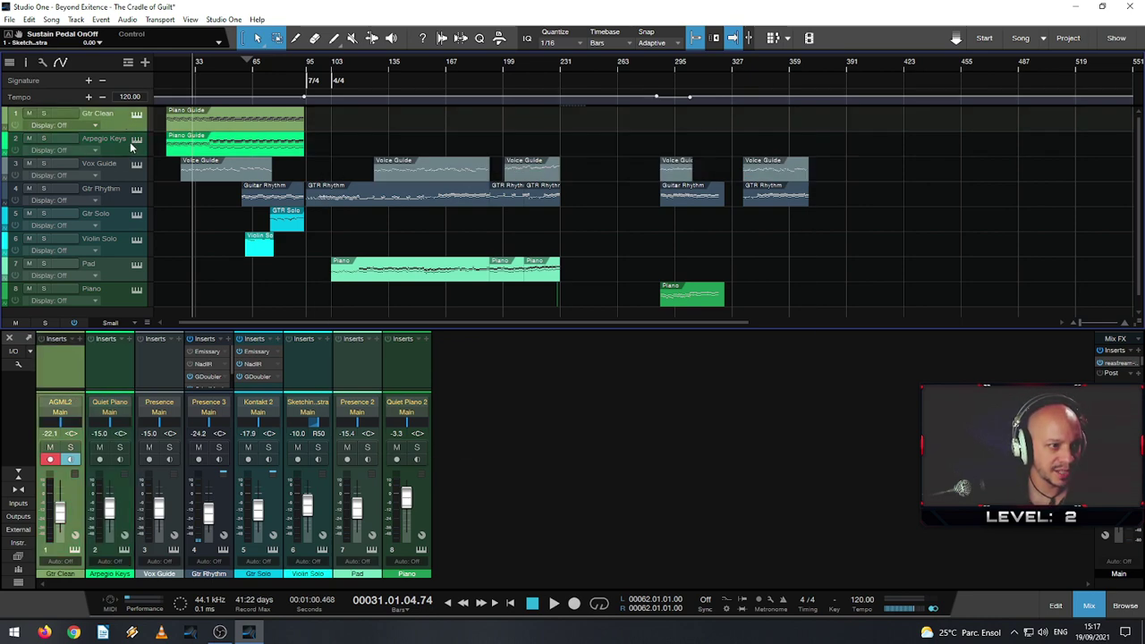
click(129, 150)
click(136, 141)
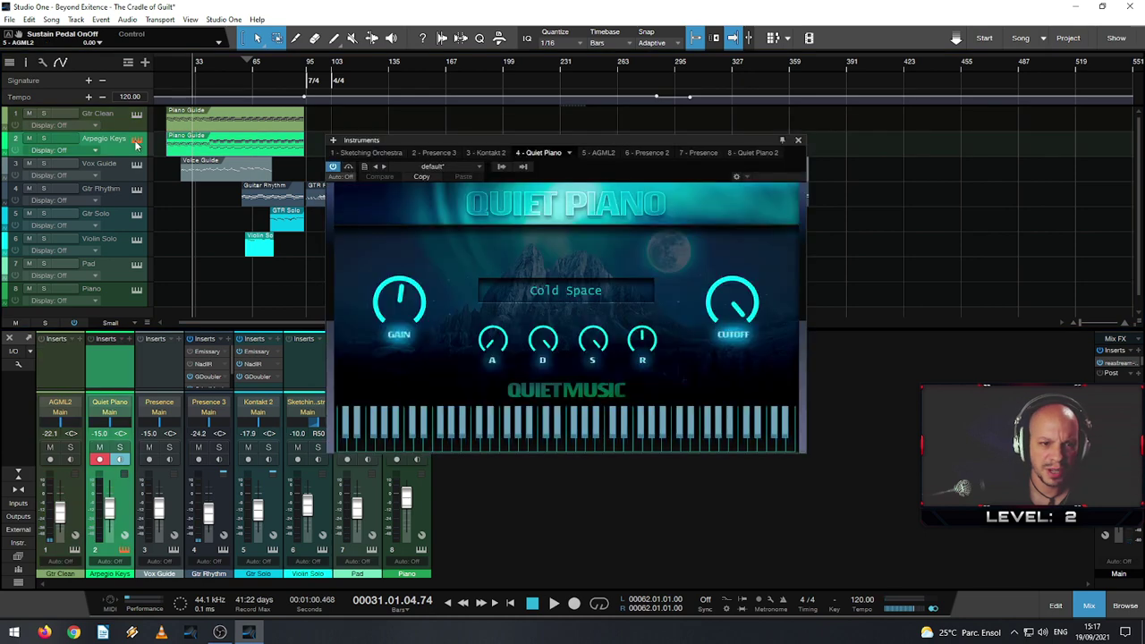
click(798, 140)
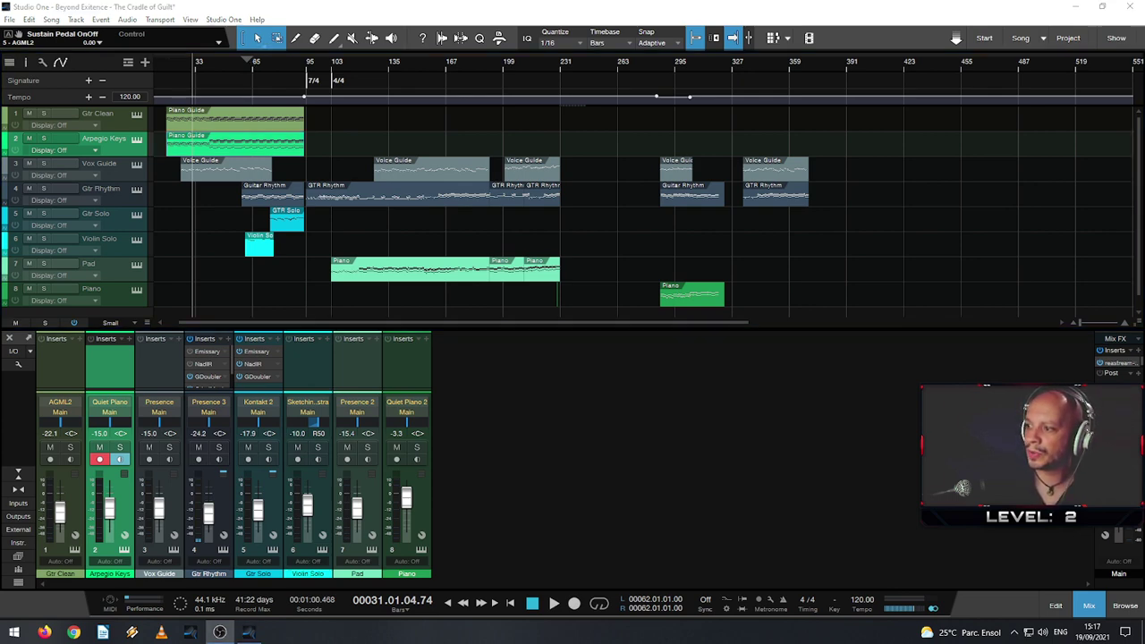
- Select the long GTR Rhythm clip and play the song from about bar 99 and again from the clip's start at bar 95
click(545, 198)
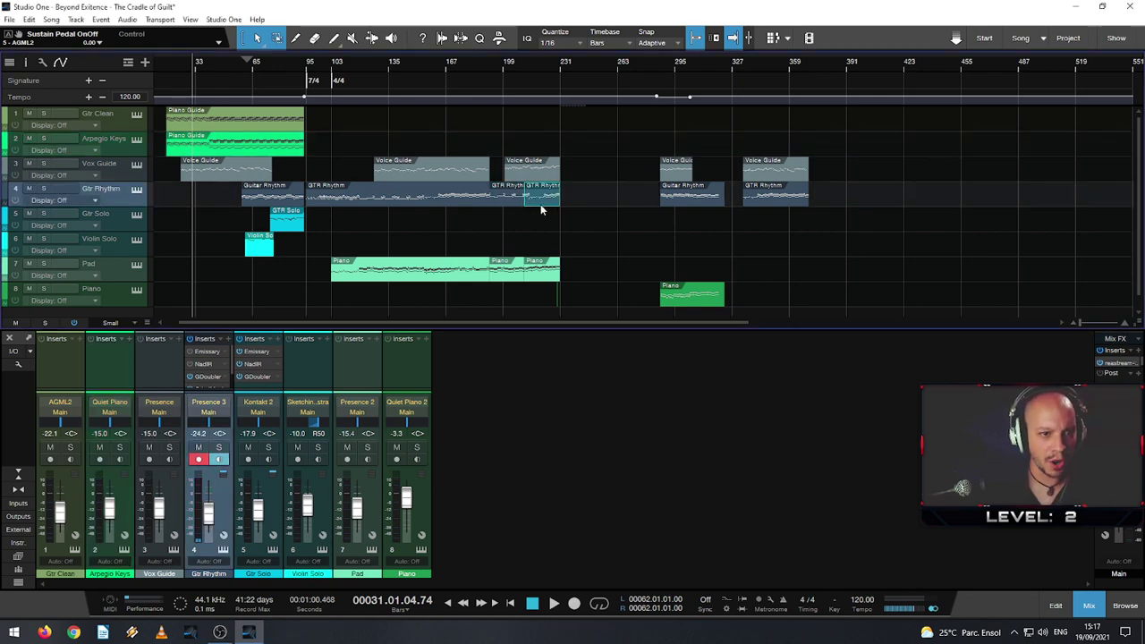
drag(564, 205, 708, 200)
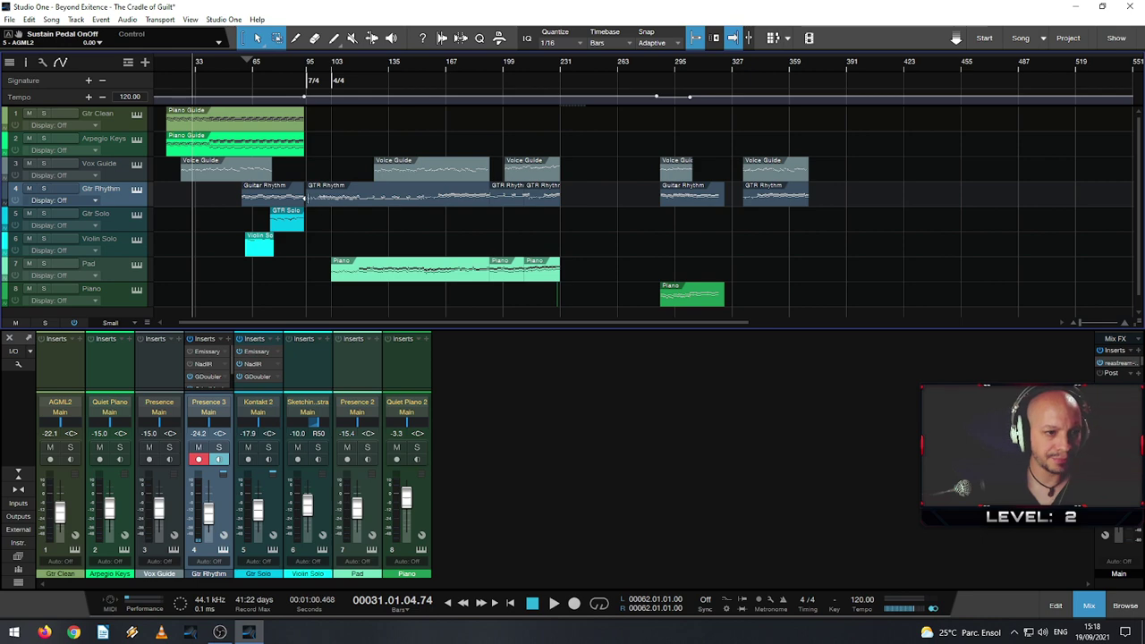
click(314, 204)
ctrl+scroll(340, 213, up, 5)
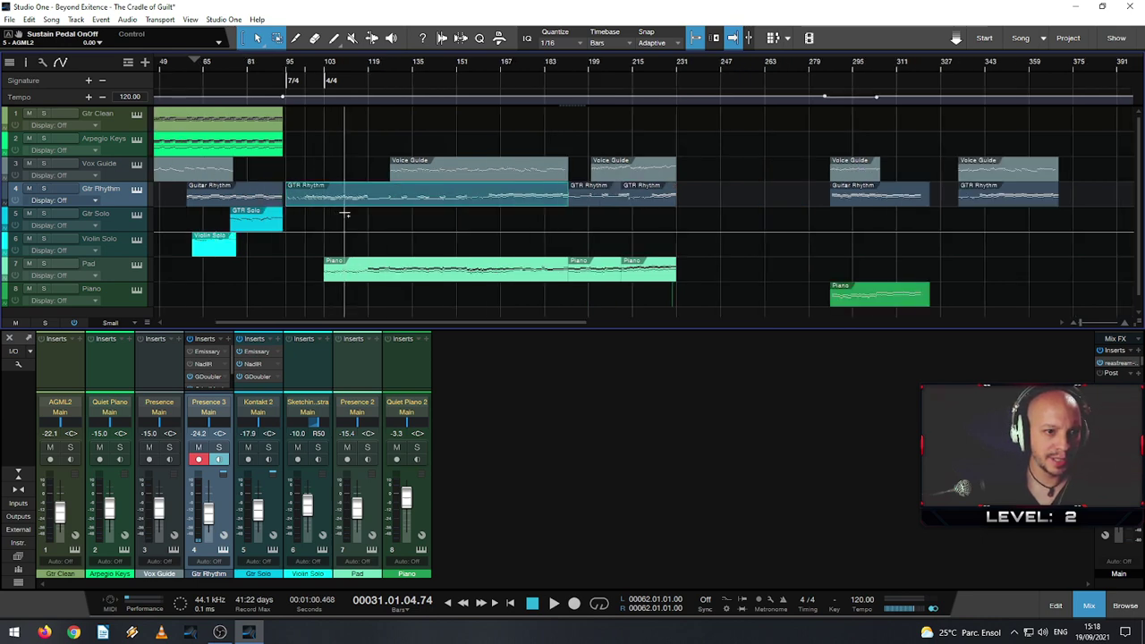
ctrl+alt+scroll(352, 194, up, 2)
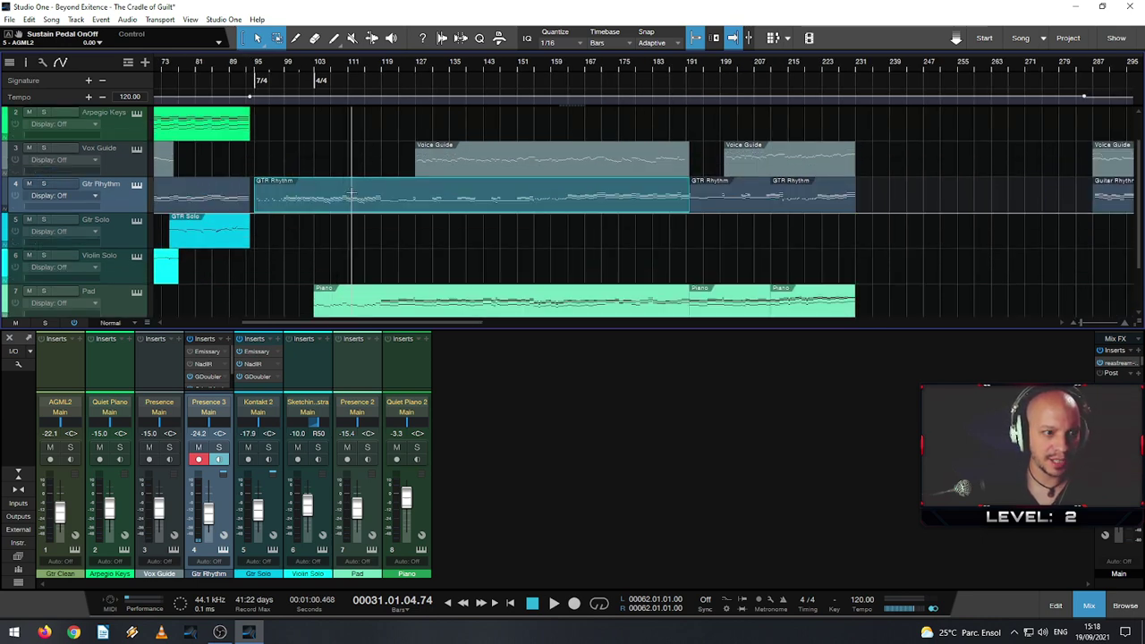
ctrl+scroll(351, 194, up, 3)
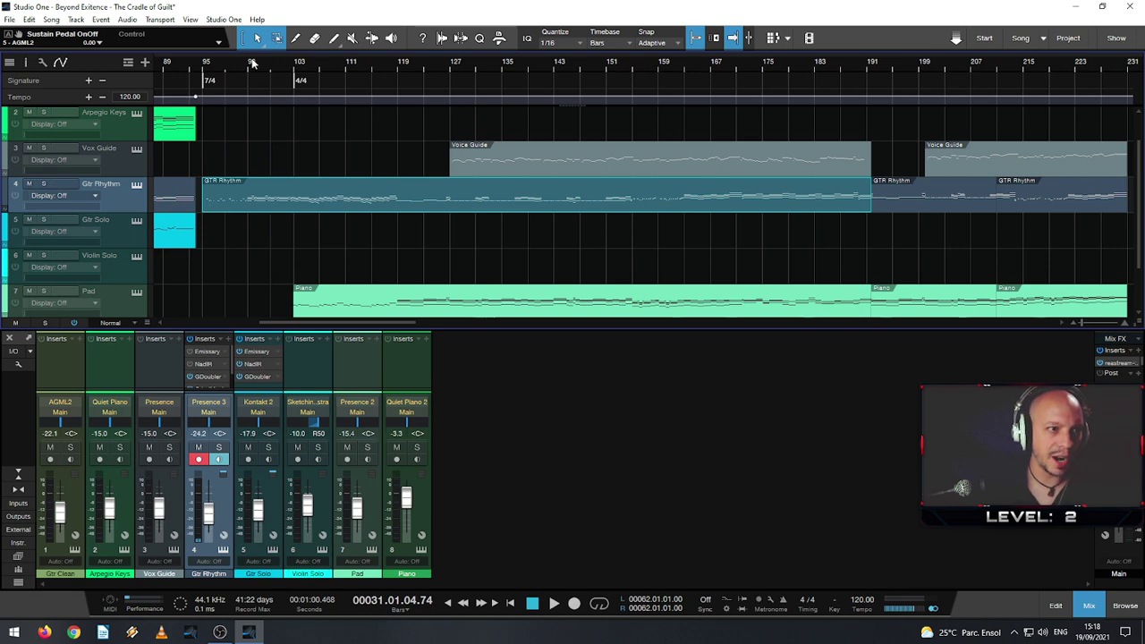
click(250, 63)
key(space)
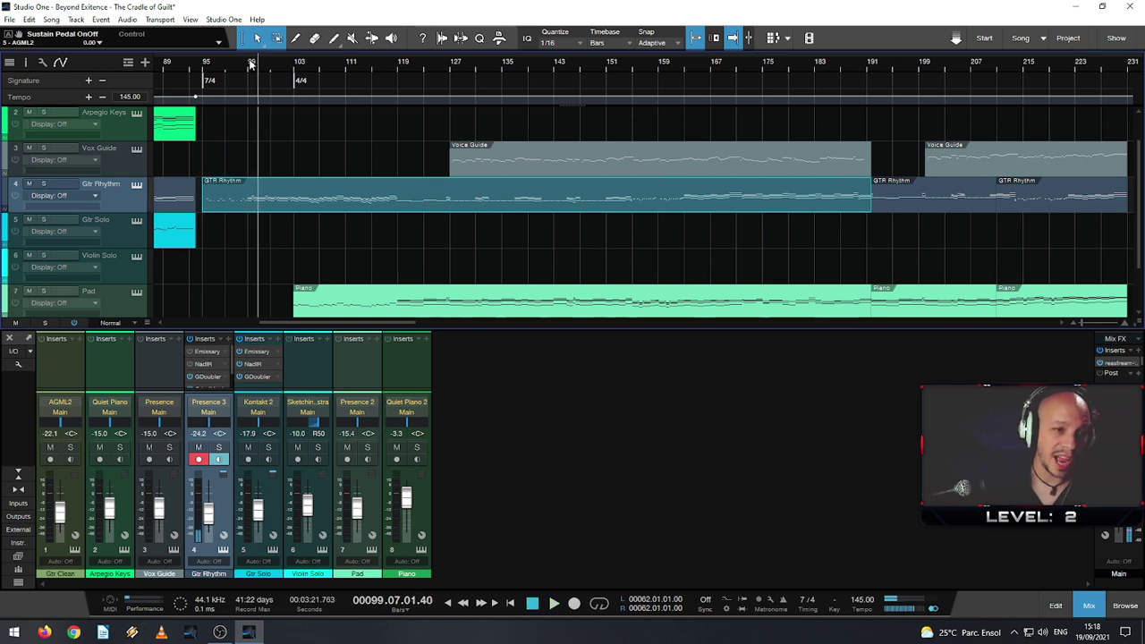
click(204, 68)
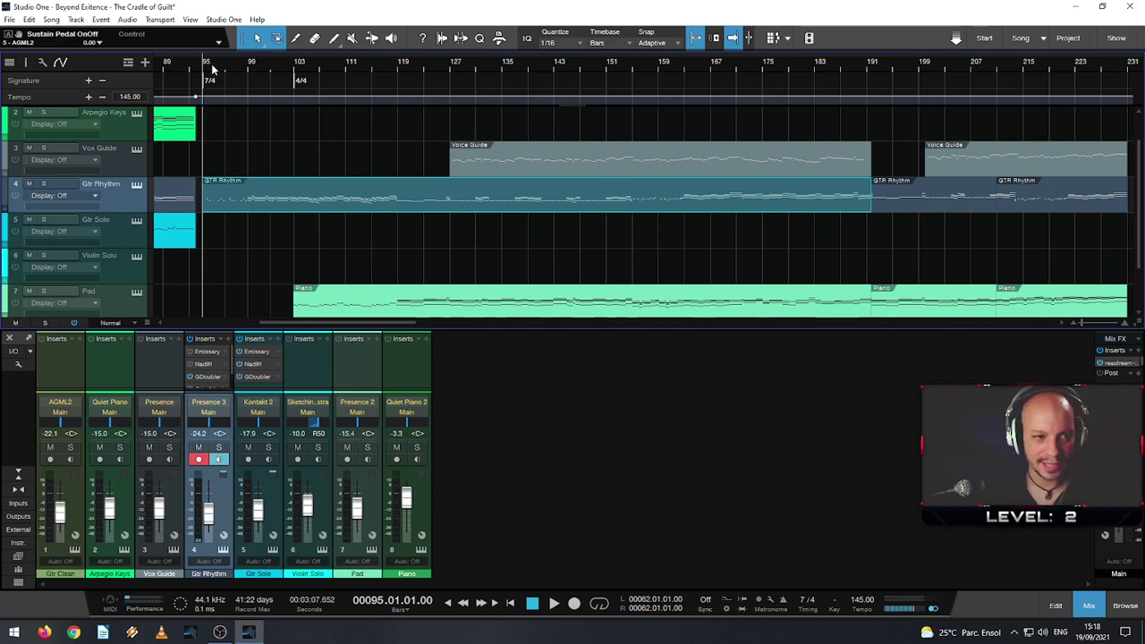
key(space)
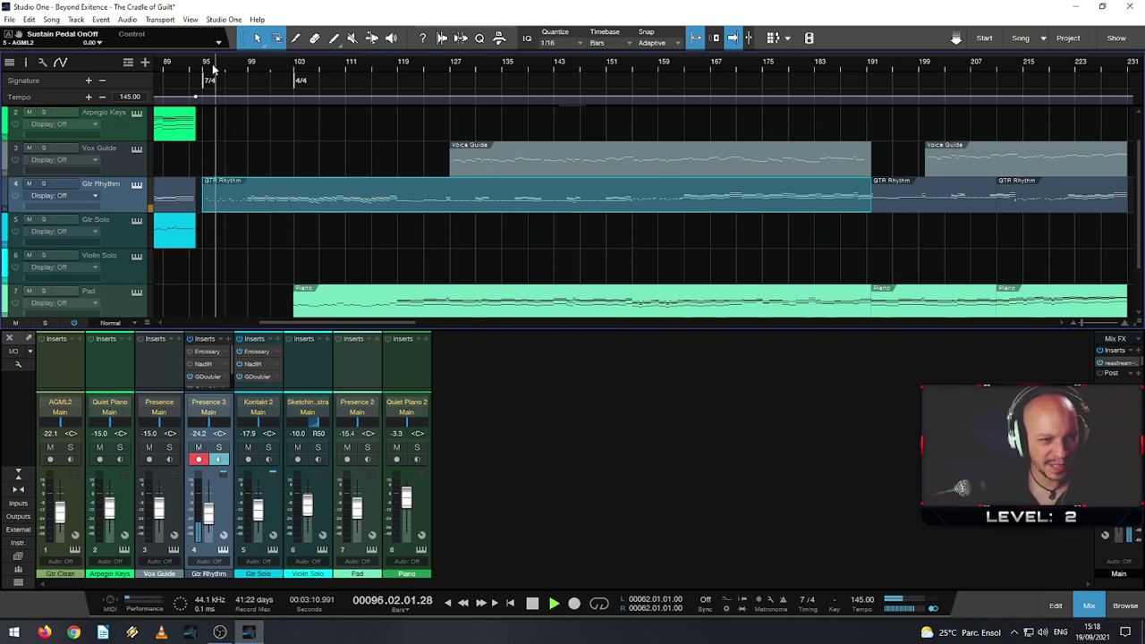
- Play a short passage of the song from bar 119 and stop playback
click(398, 68)
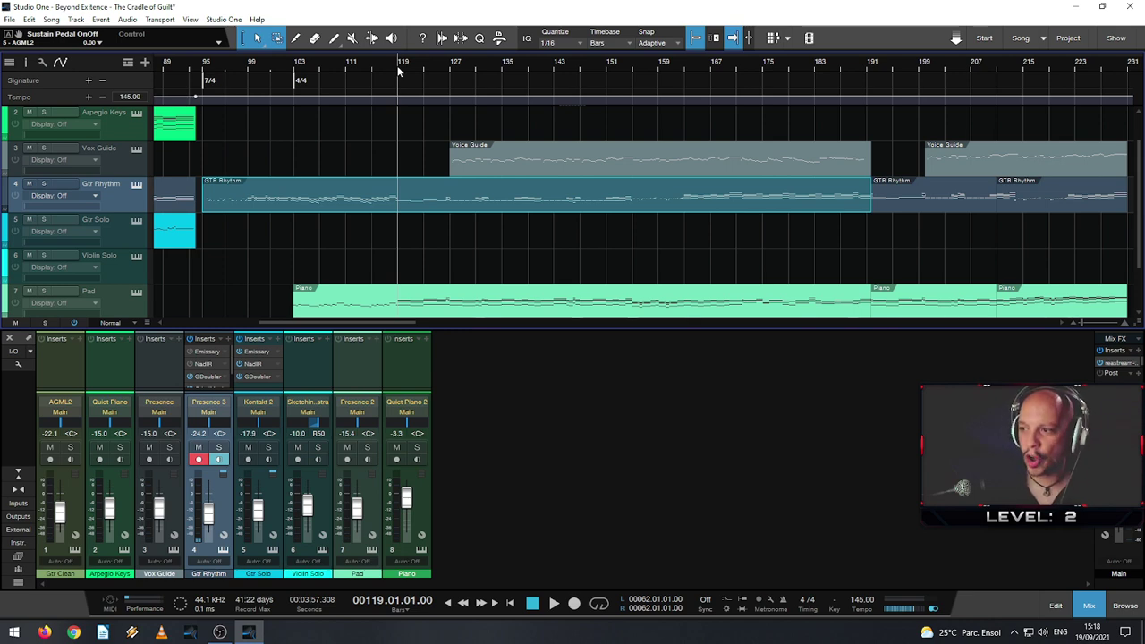
key(space)
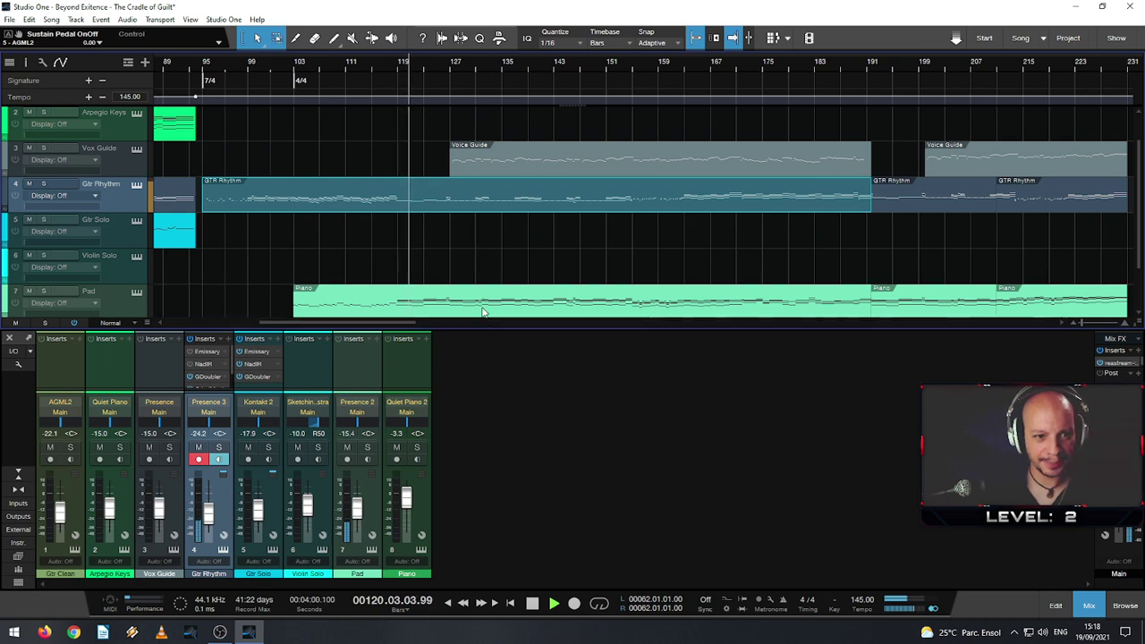
key(space)
- Show the browser, open the Pad track's Presence instrument and look through its preset list
scroll(481, 310, down, 2)
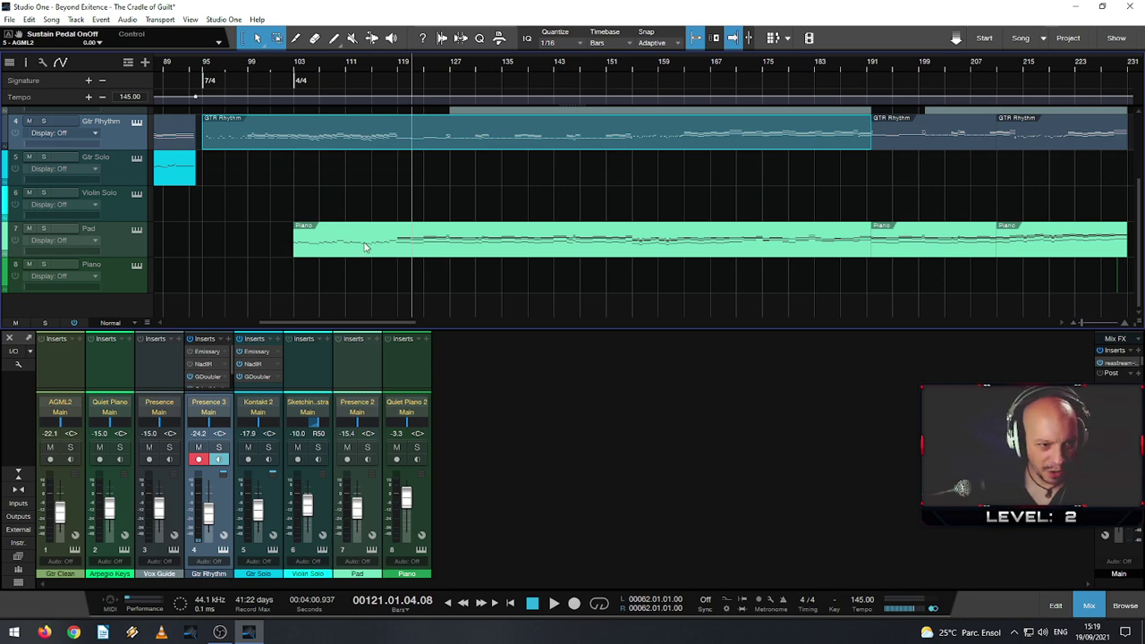
click(1124, 607)
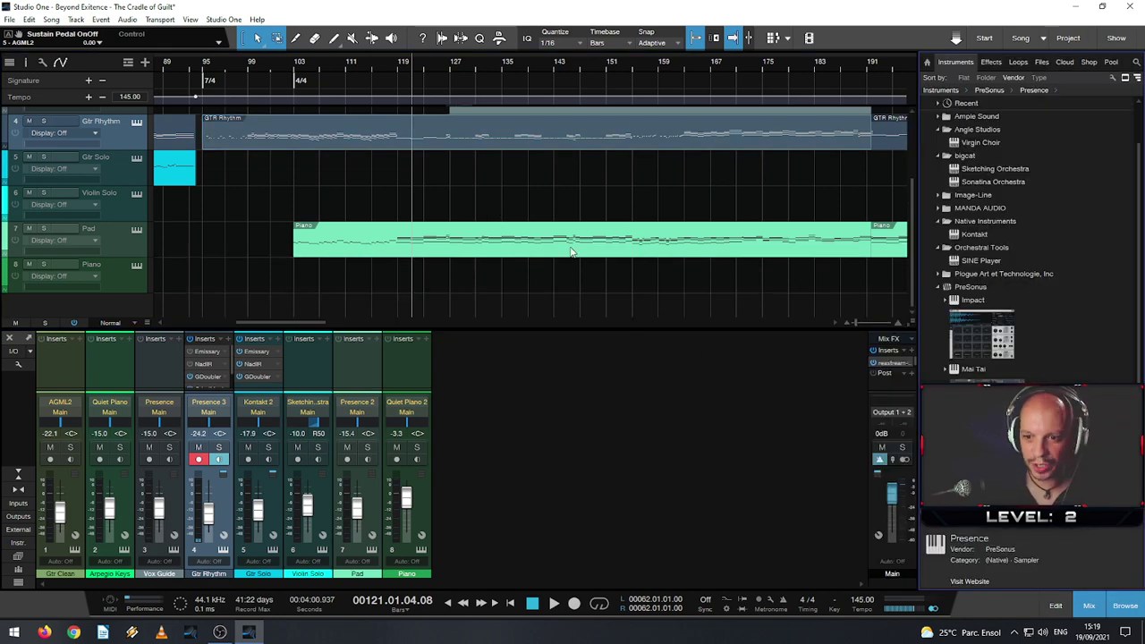
click(135, 232)
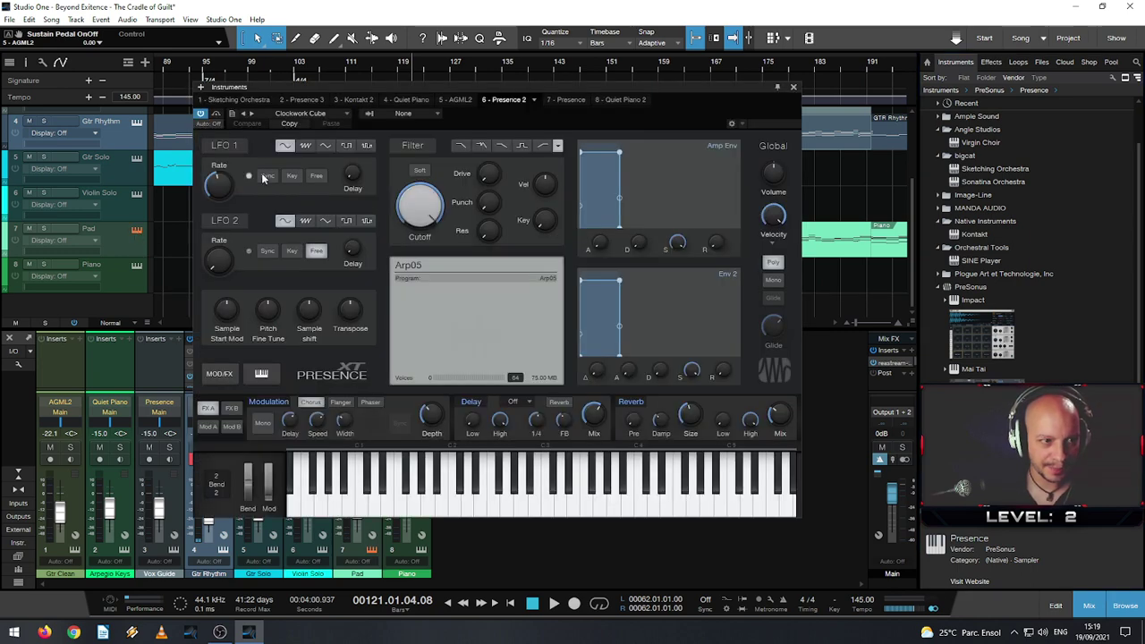
click(315, 113)
click(335, 203)
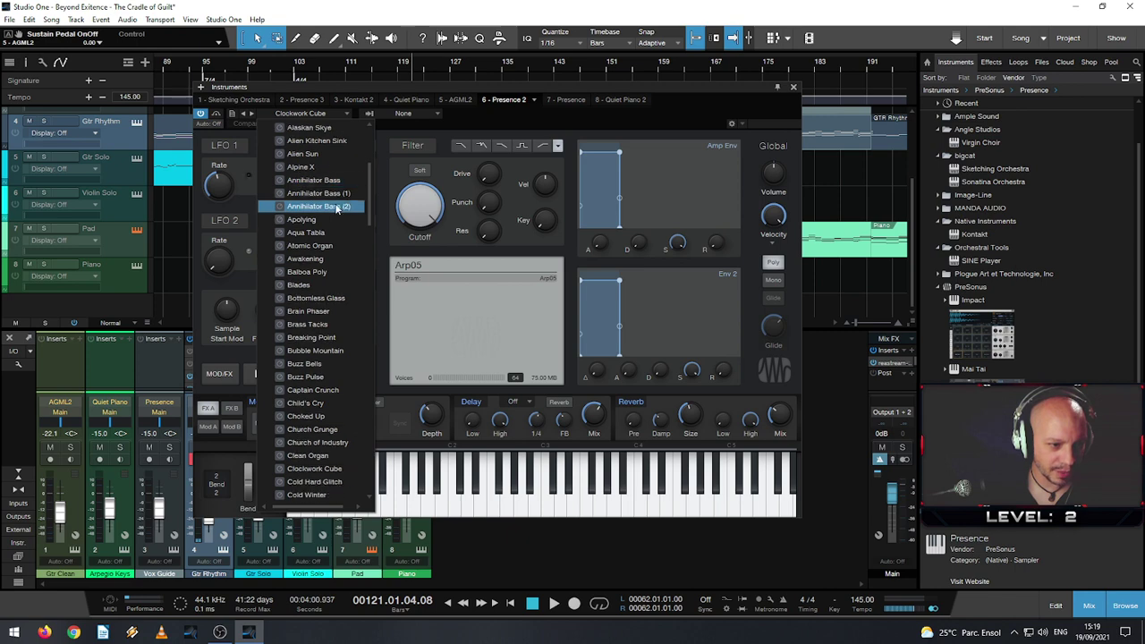
scroll(335, 203, down, 2)
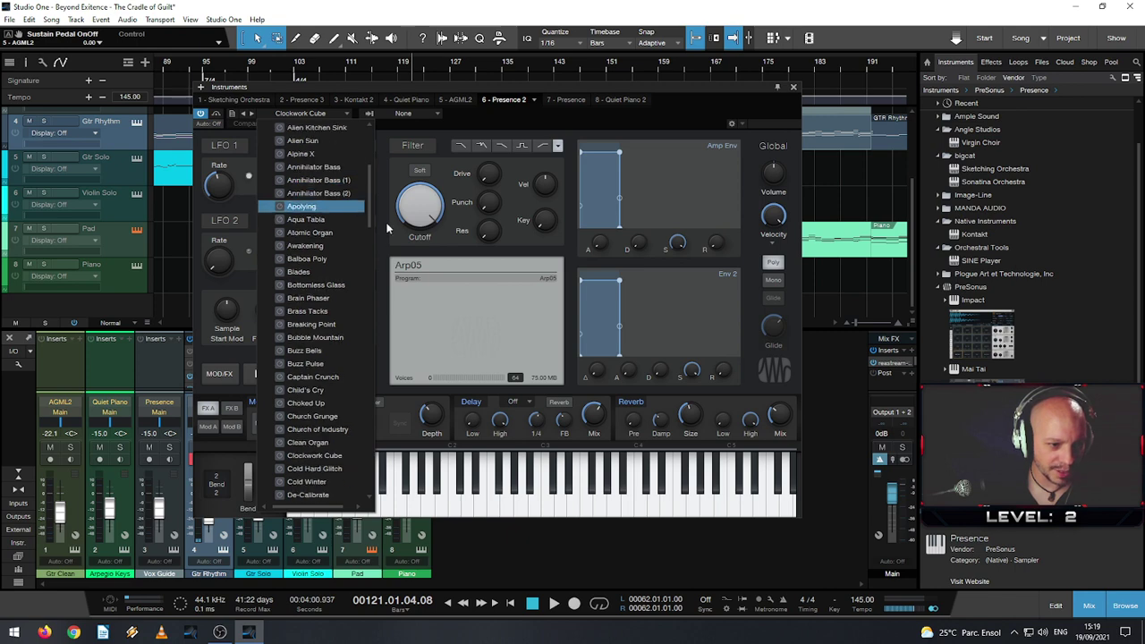
- Solo the Pad track and audition the Presence presets Cold Hard Glitch, Cold Winter and De-Calibrate during playback
click(43, 229)
click(44, 229)
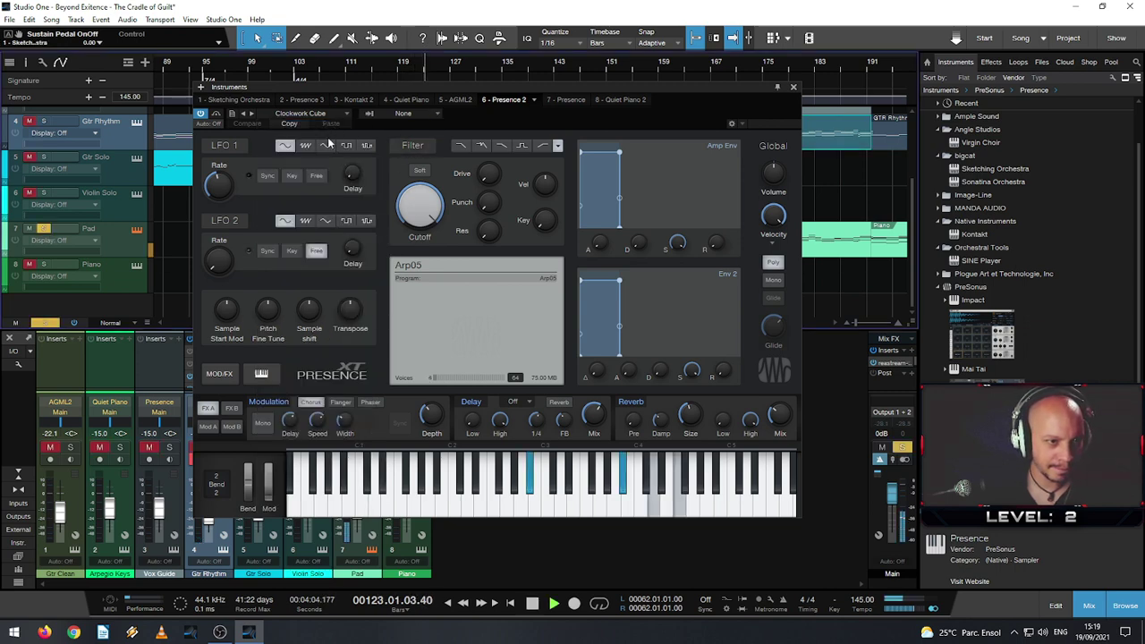
click(252, 115)
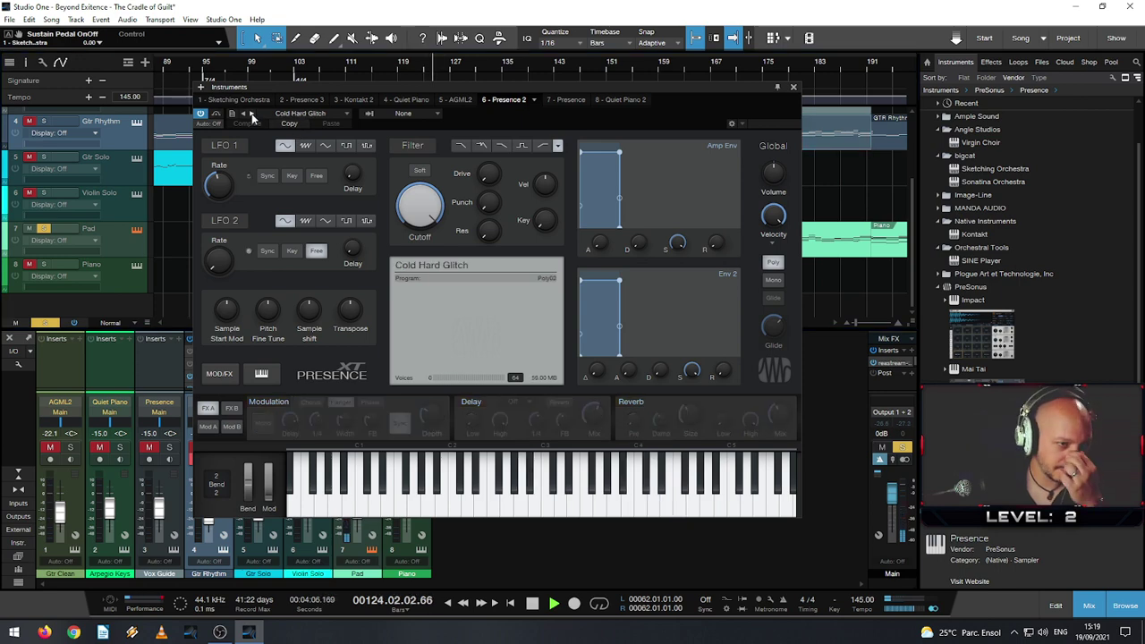
click(251, 114)
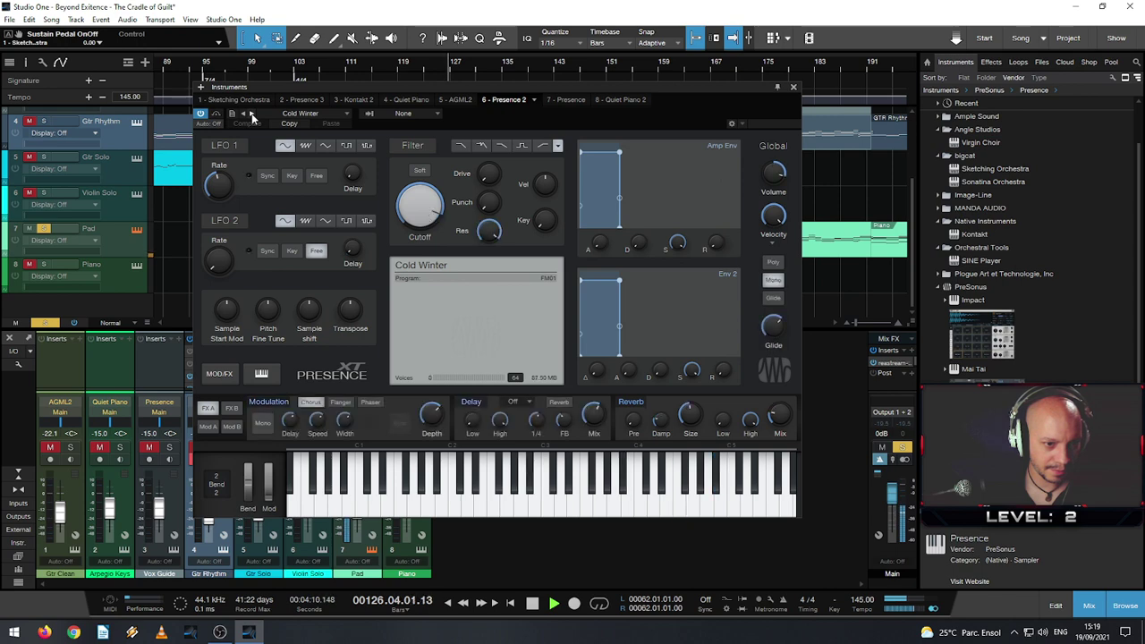
click(251, 114)
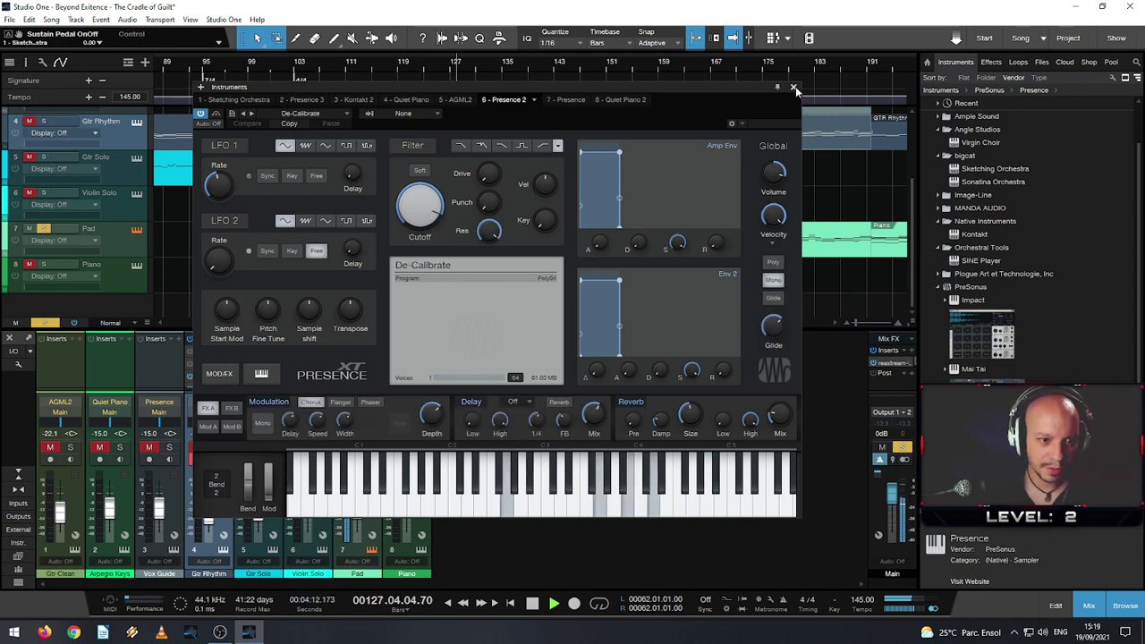
click(792, 87)
key(space)
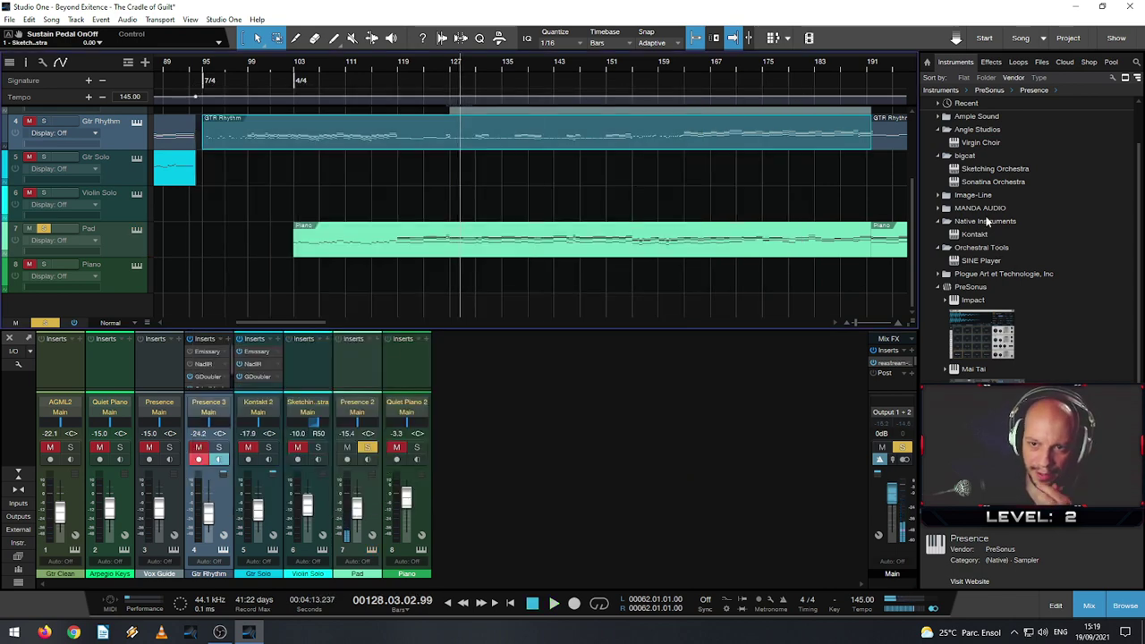
- Replace Presence on the Pad track with the LABS instrument from the Spitfire Audio folder
click(941, 286)
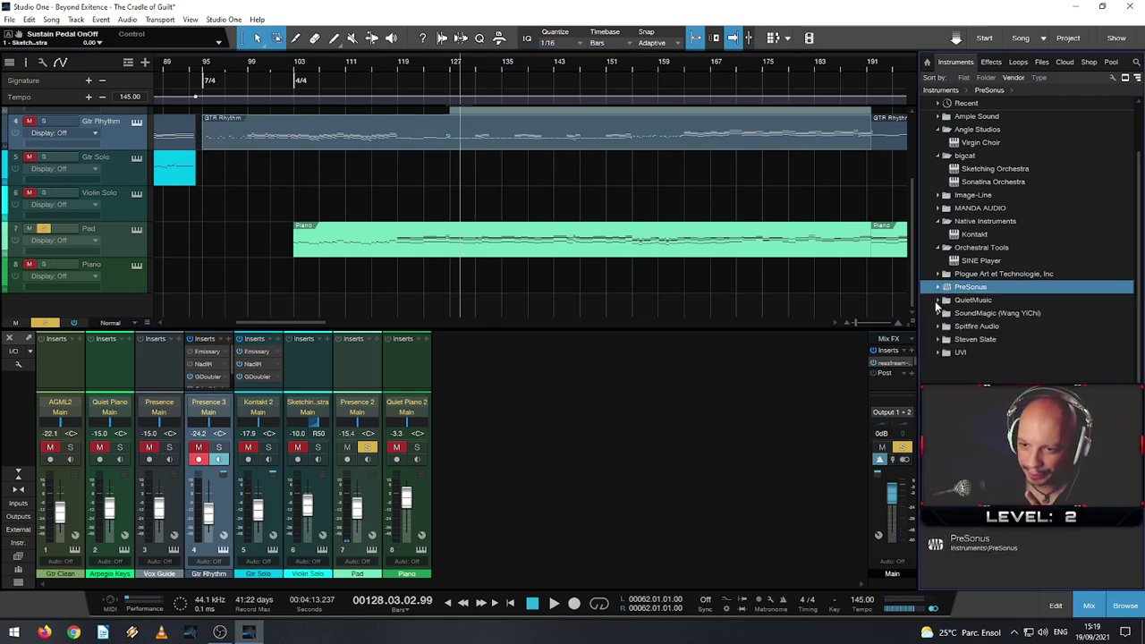
click(937, 325)
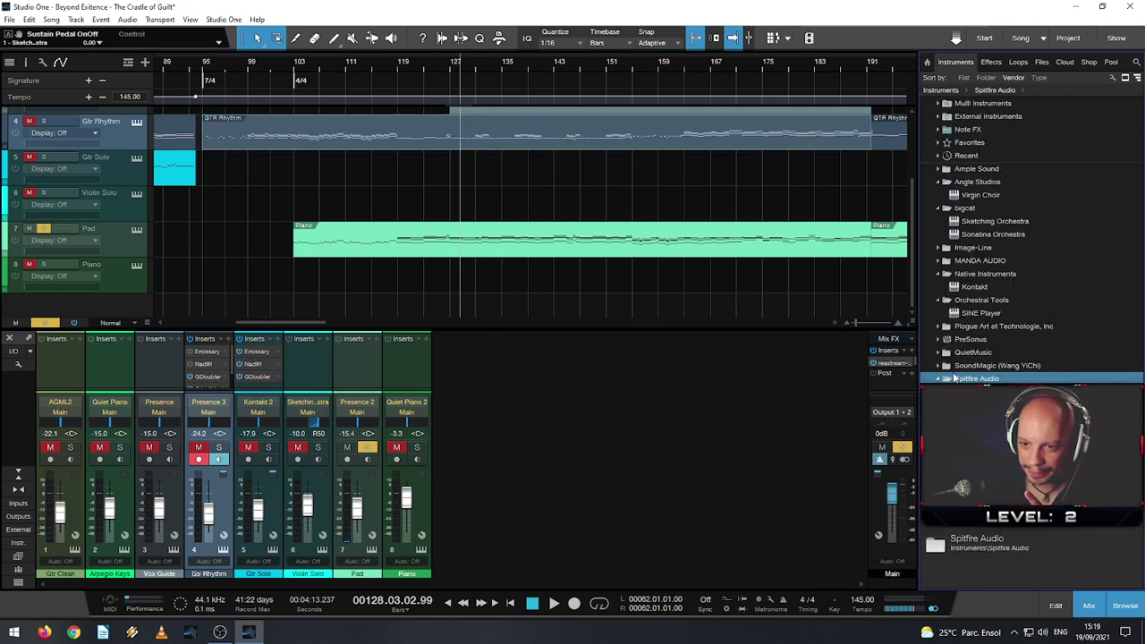
drag(975, 391, 122, 238)
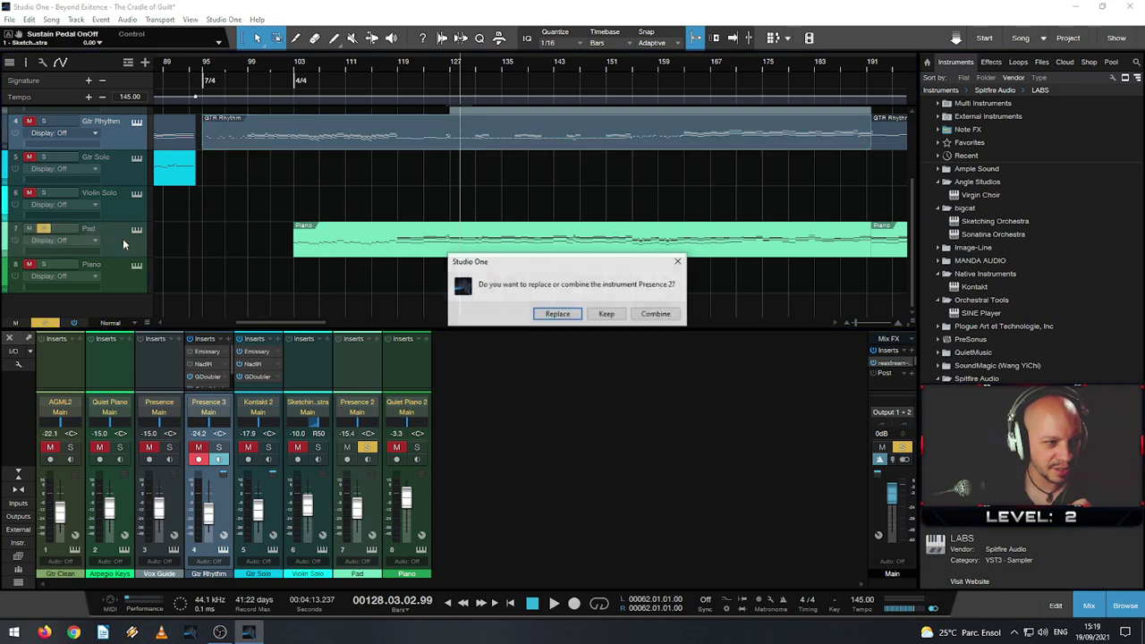
click(556, 316)
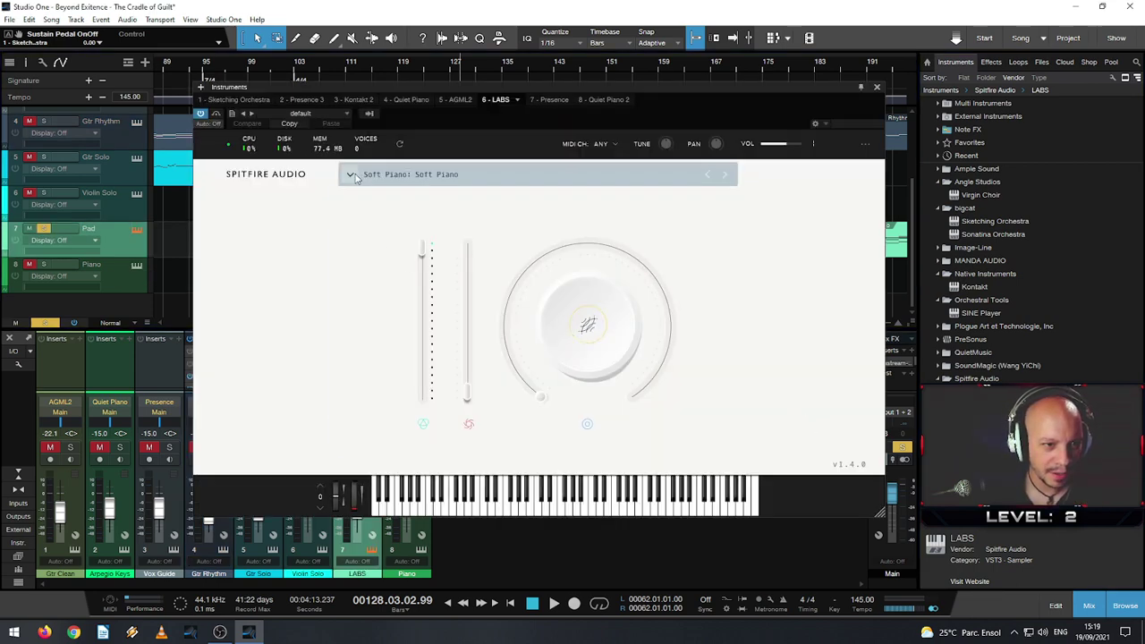
- Filter the LABS presets by Synth, start playback and load the Piano Pads preset Glass 2
click(354, 176)
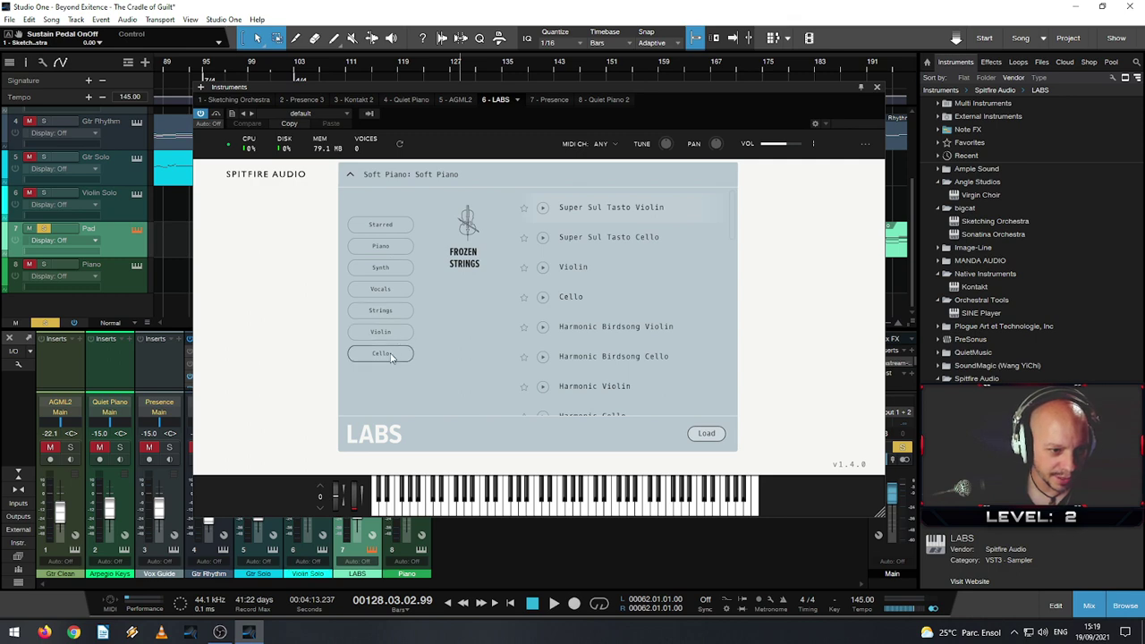
click(389, 268)
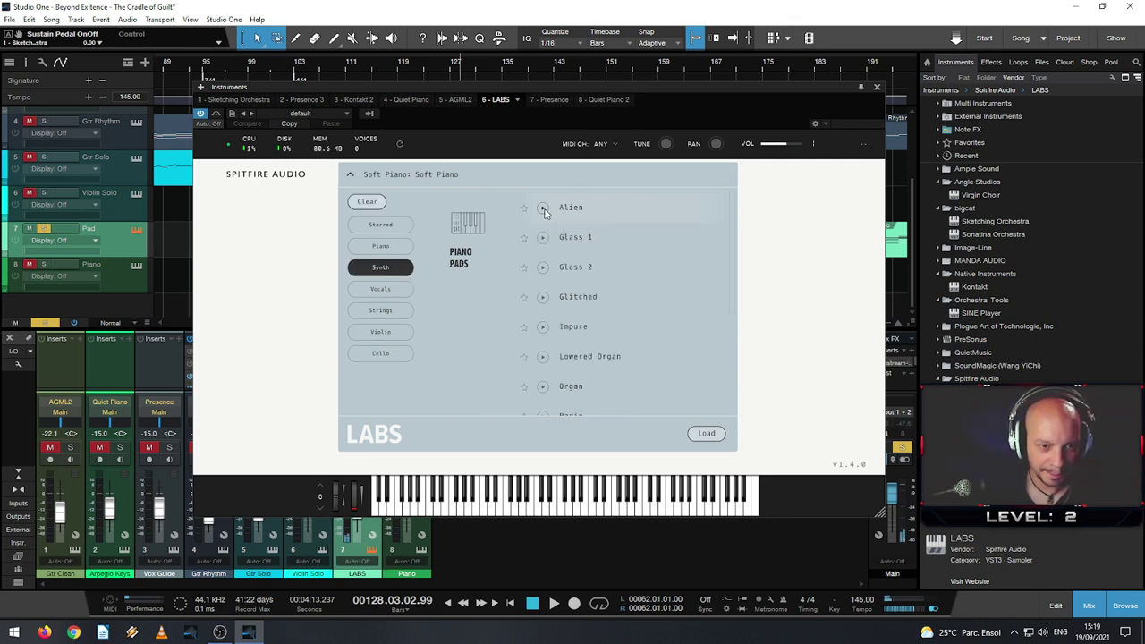
key(space)
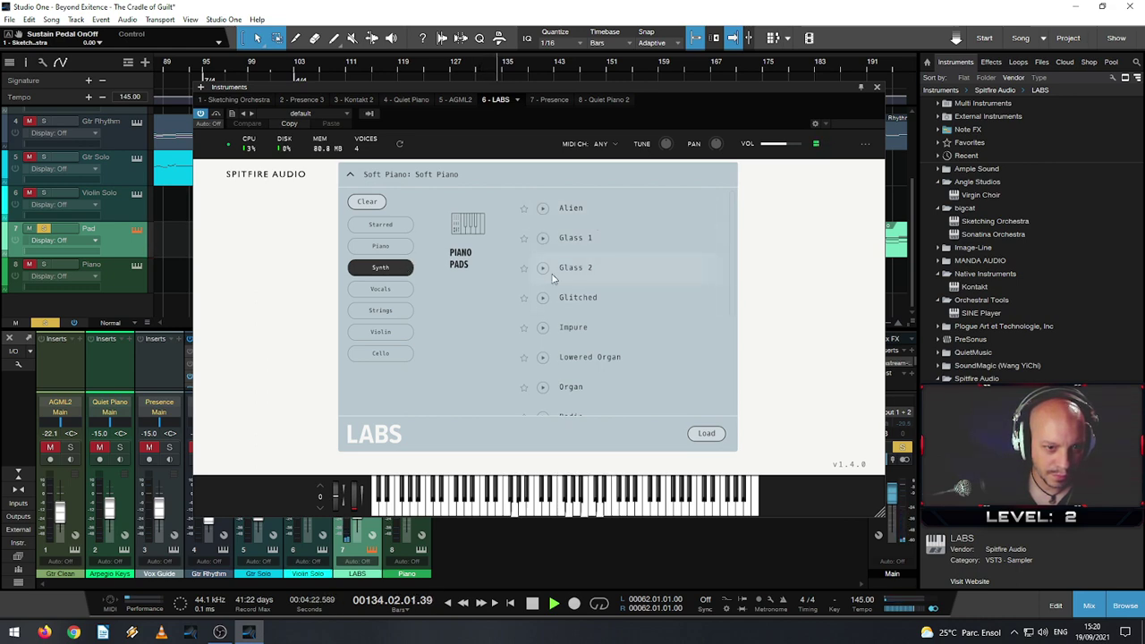
click(705, 433)
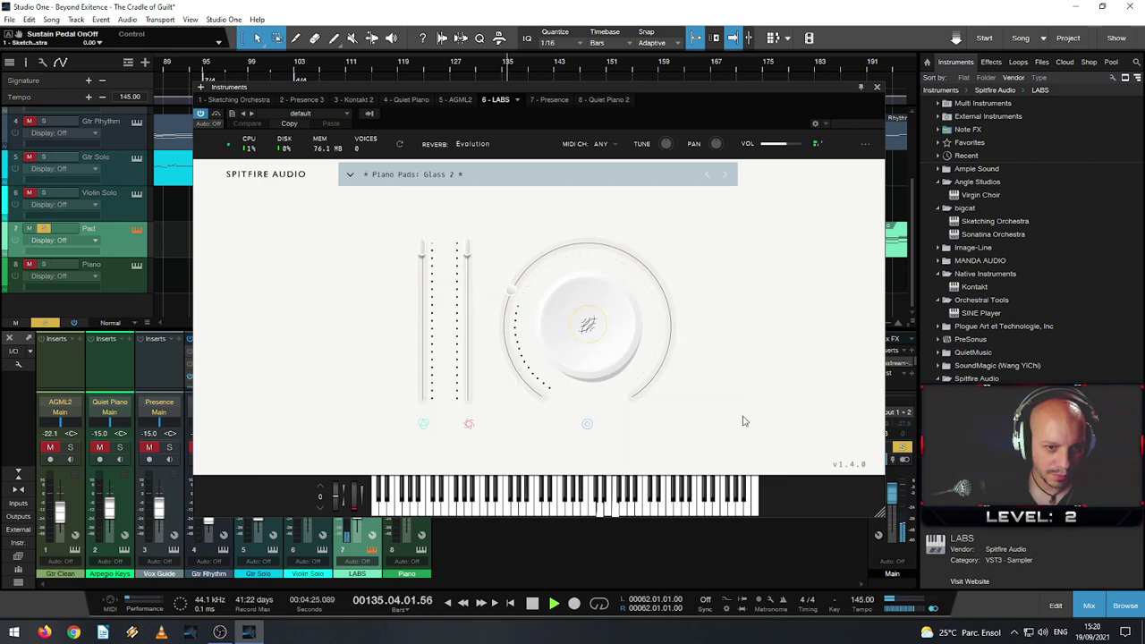
- Audition the Piano Pads presets Glitched, with reverb at 42%, and Impure, raising the LABS global gain to 400%
click(725, 175)
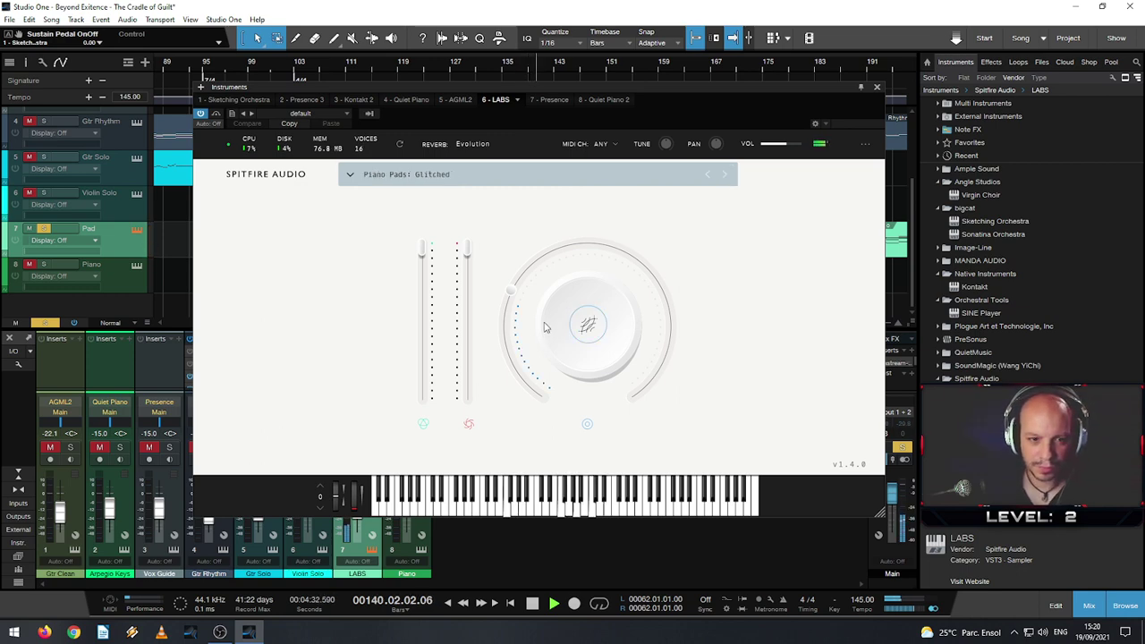
drag(591, 296, 533, 249)
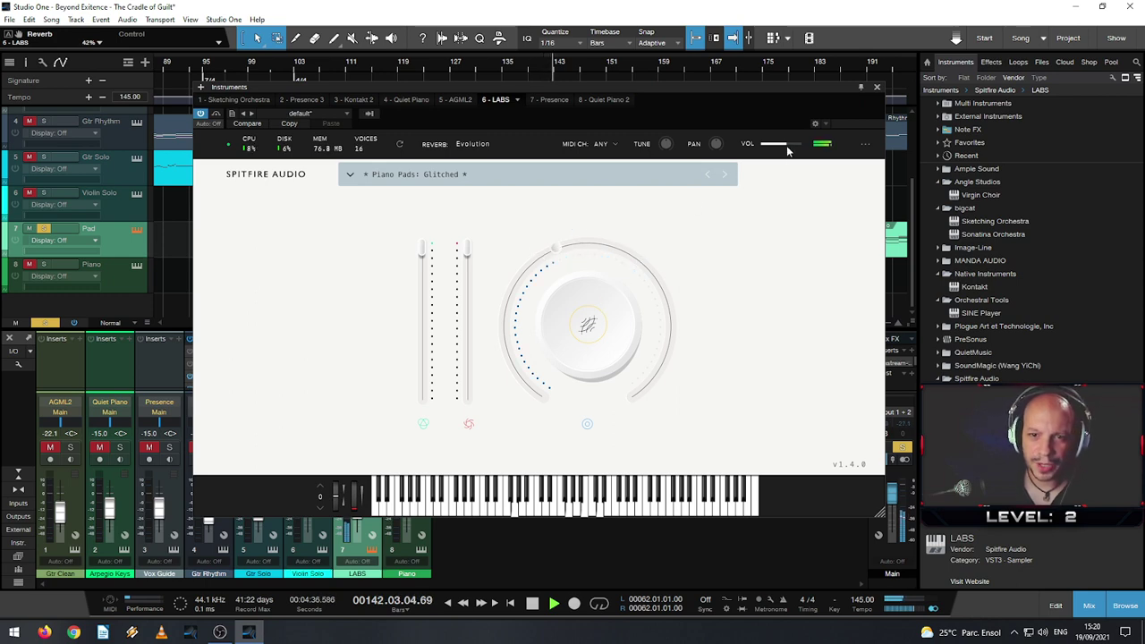
mouse_move(779, 145)
mouse_down()
mouse_move(795, 149)
mouse_move(784, 148)
mouse_up()
click(727, 175)
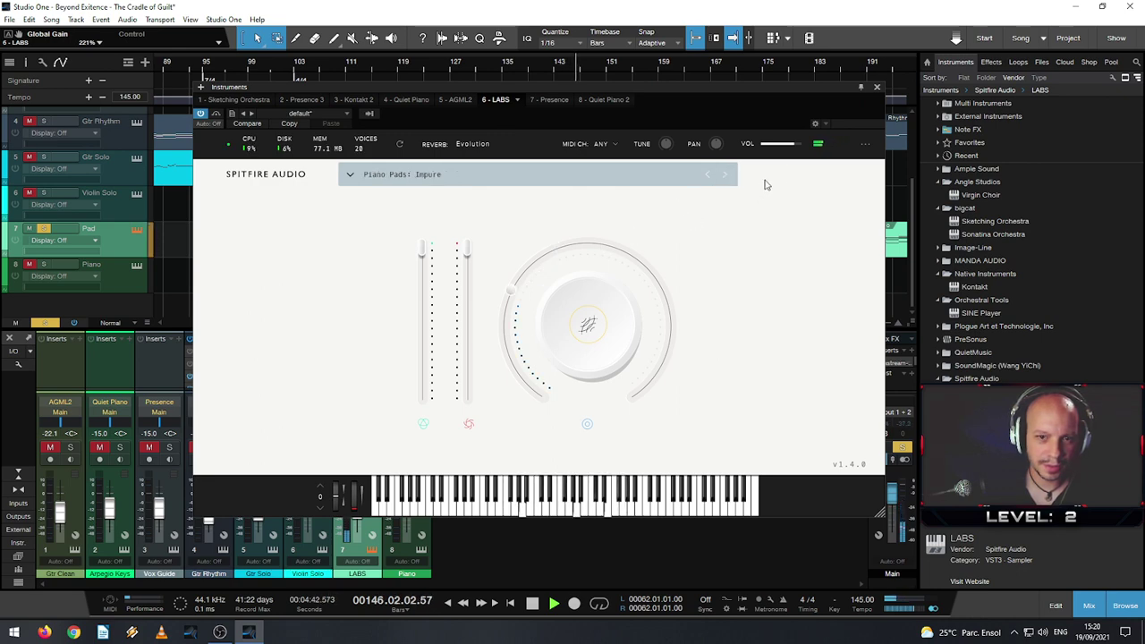
drag(793, 144, 803, 144)
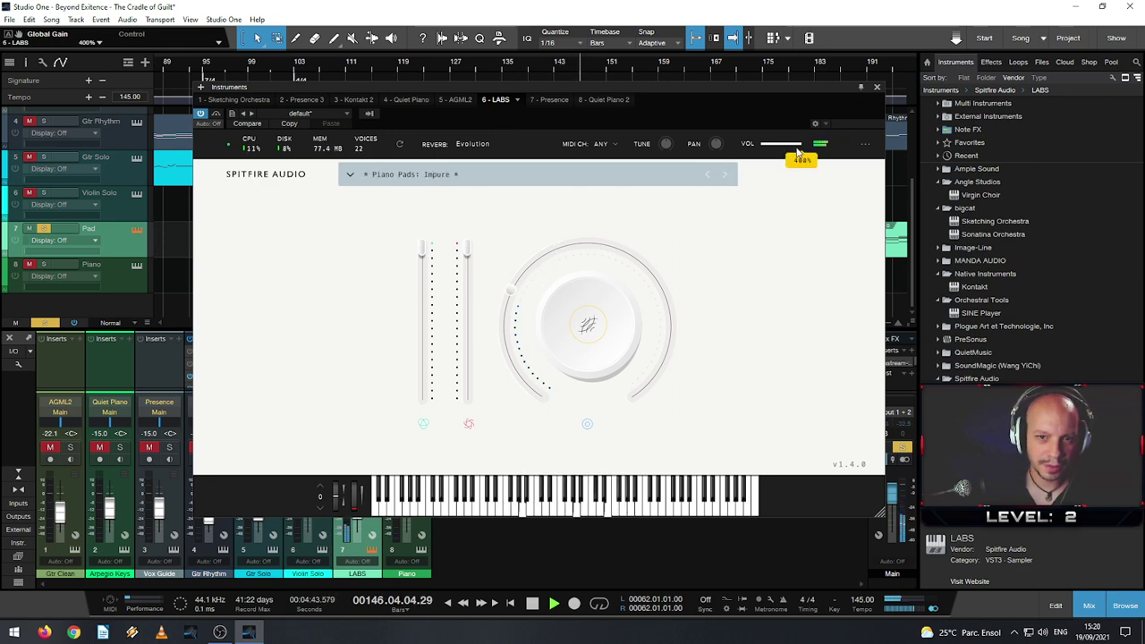
- Audition the Piano Pads presets Radio, Vari and Water Organ, choose Alien and hide the instrument window
click(725, 178)
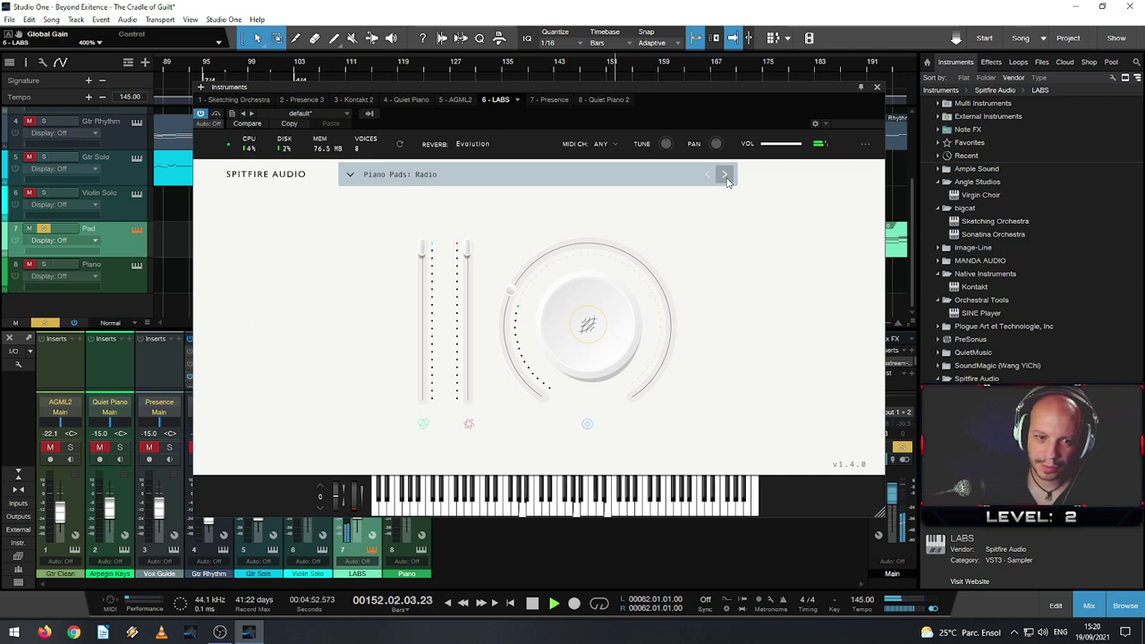
click(726, 182)
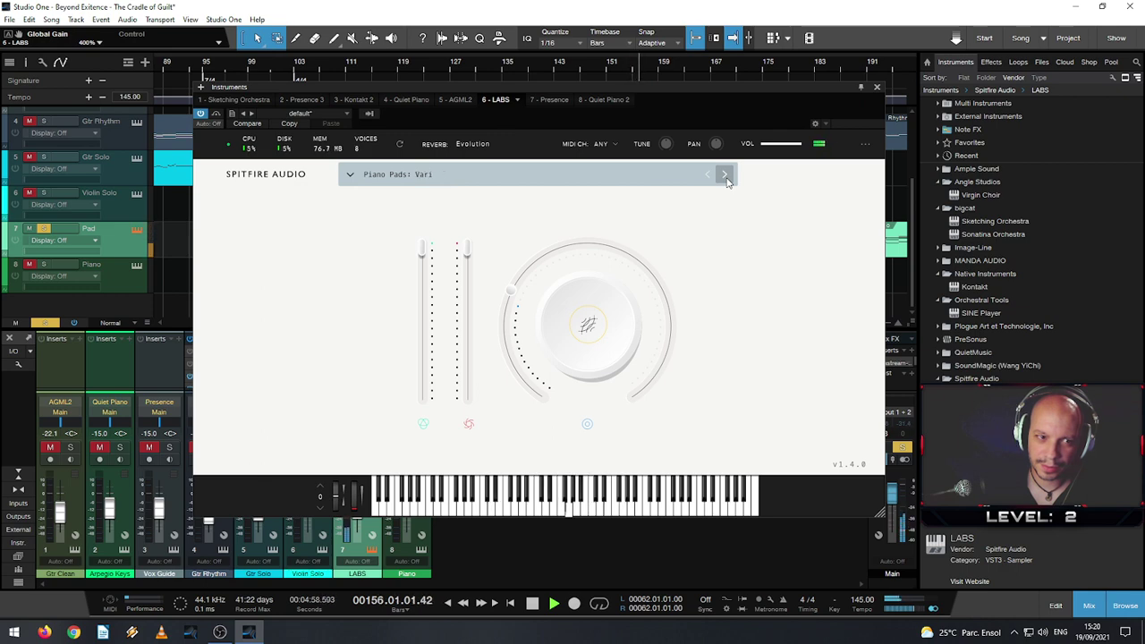
click(726, 182)
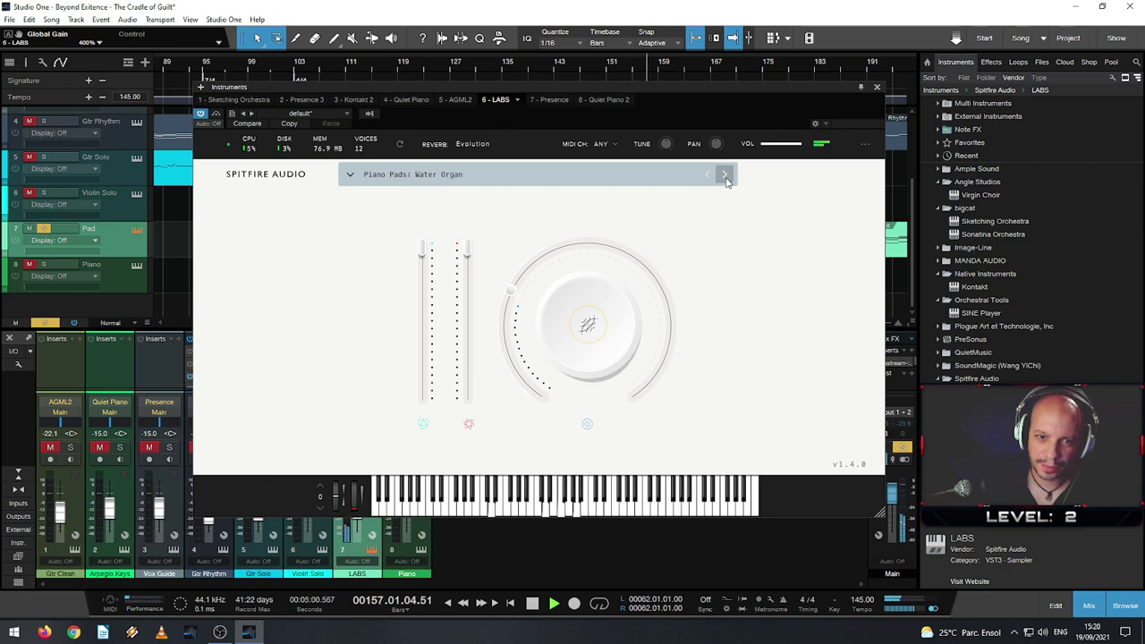
click(727, 181)
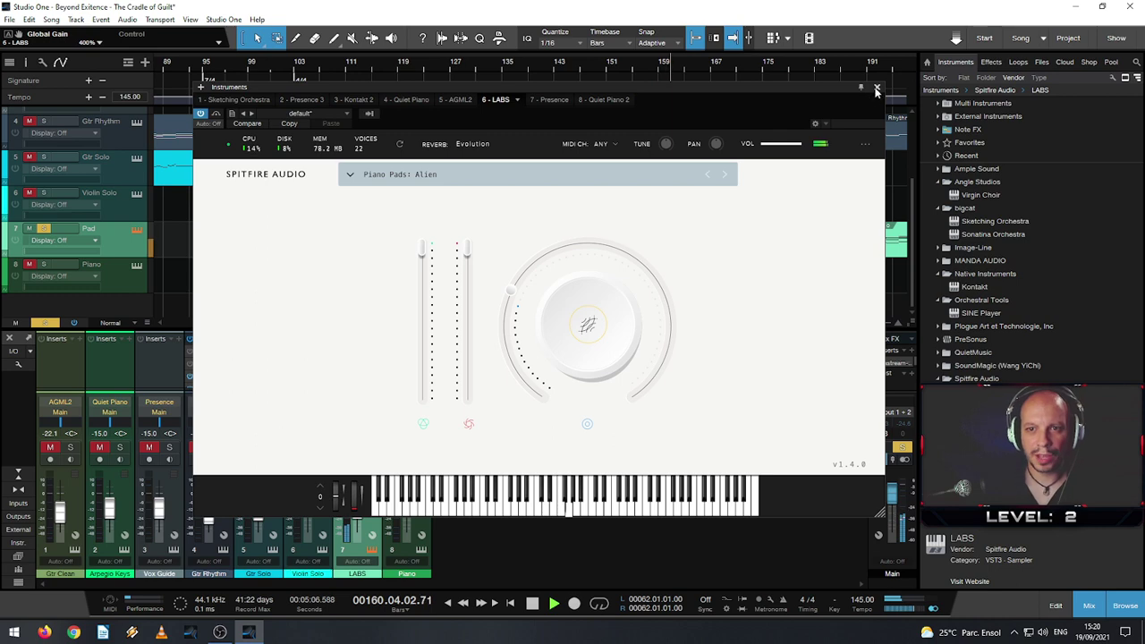
key(F11)
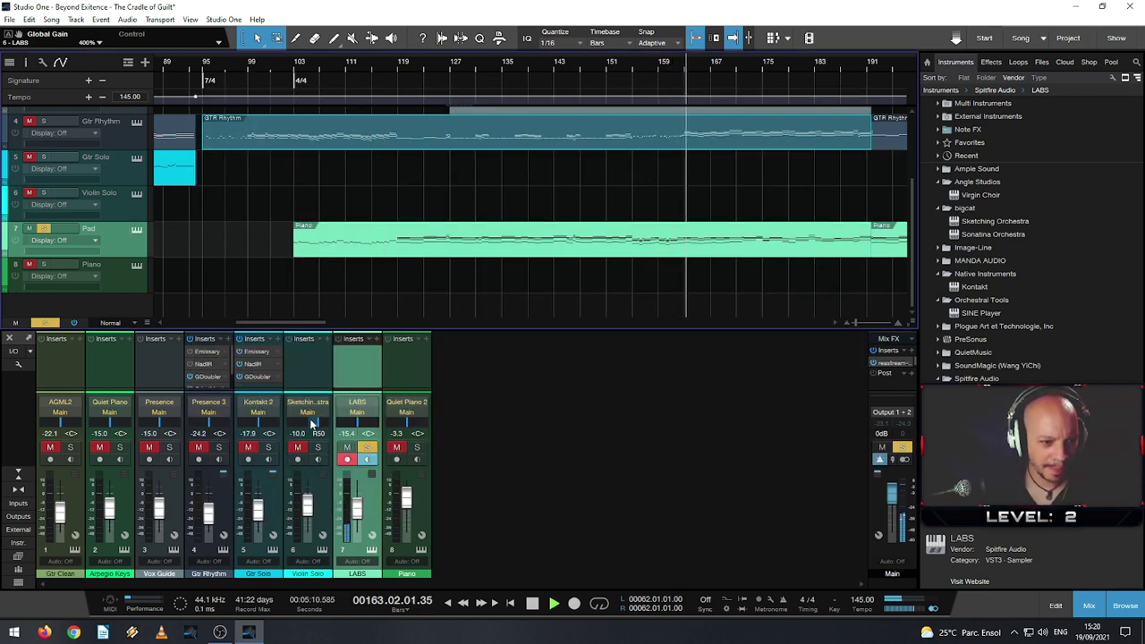
- Solo the Gtr Rhythm track alongside Pad, disarm the Pad channel's recording and set its level to -11.7 dB
click(29, 121)
click(43, 121)
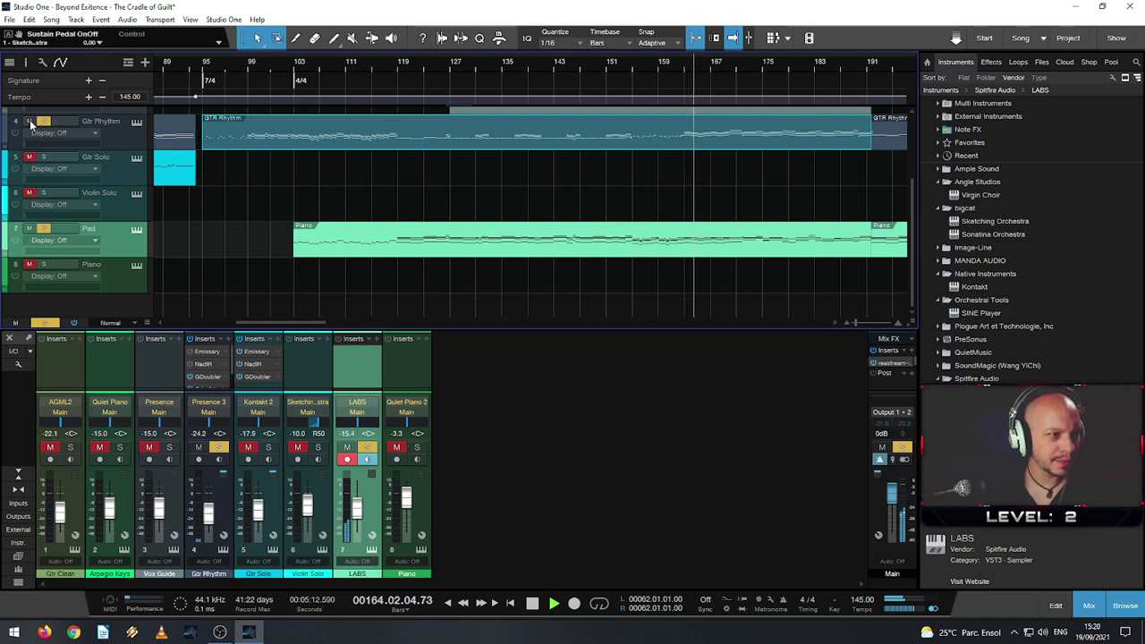
click(348, 458)
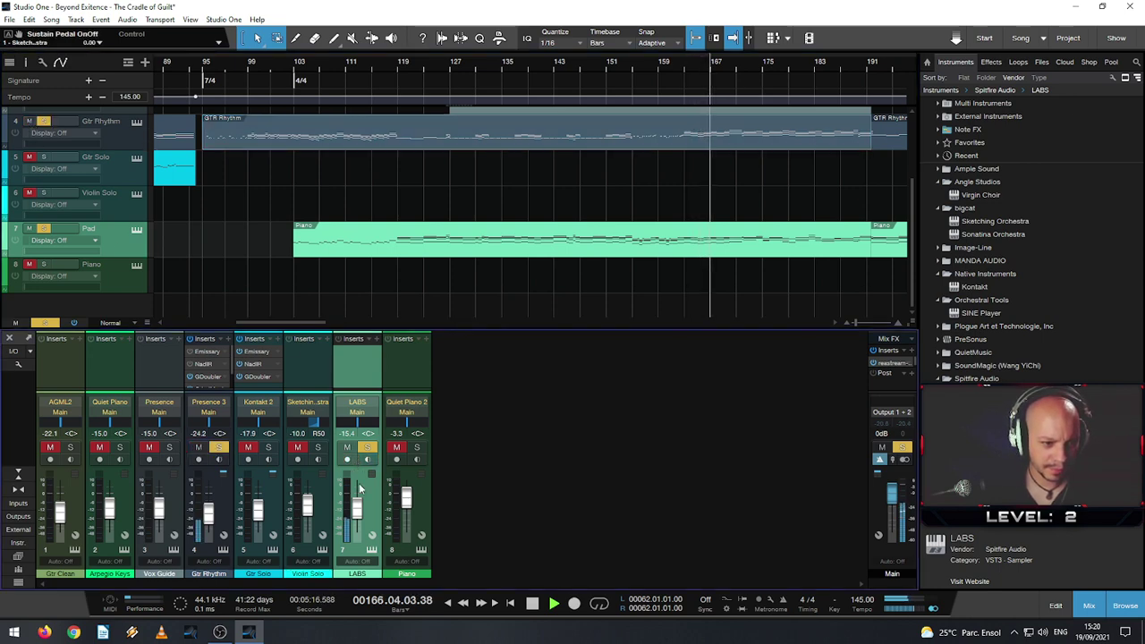
drag(356, 513, 355, 502)
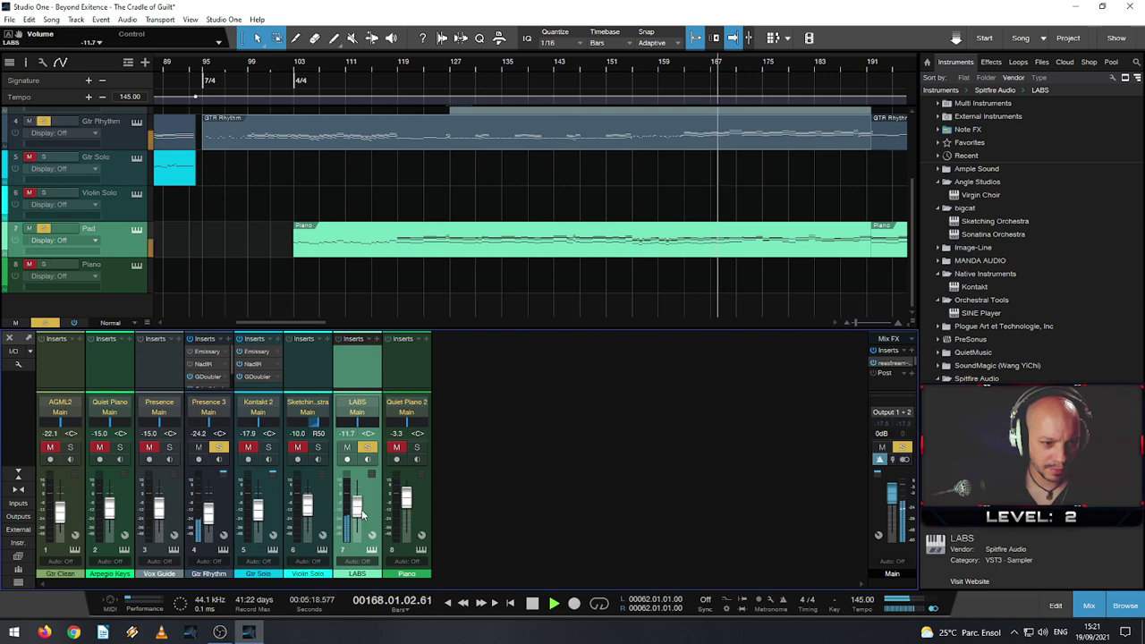
- Solo the Vox Guide track as well and set the Pad channel's level to -13.3 dB
scroll(590, 311, up, 2)
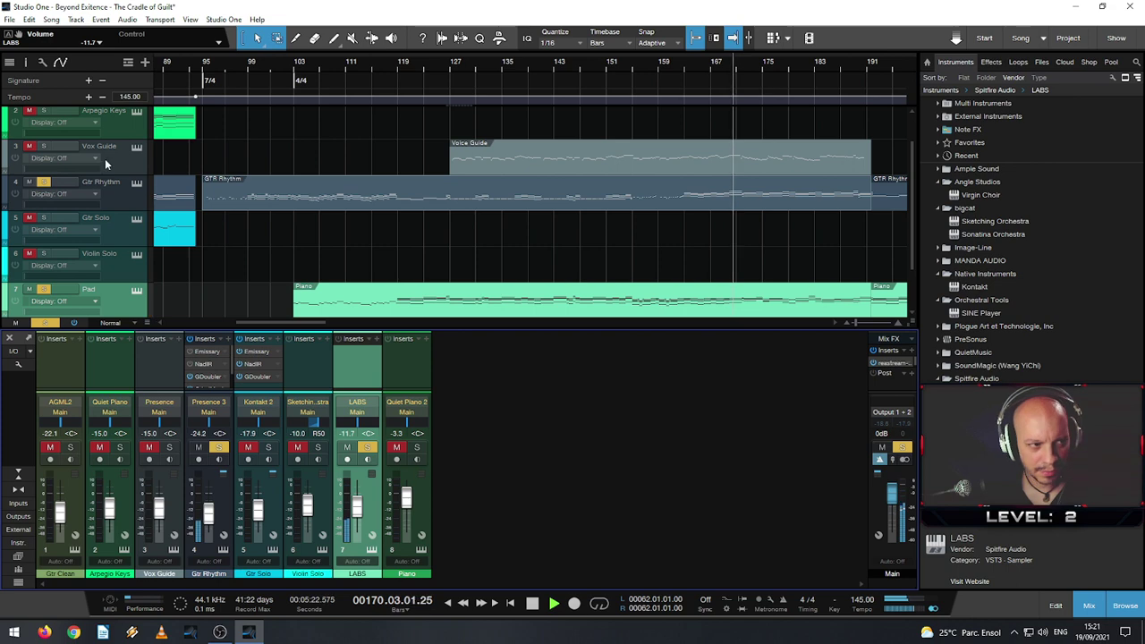
click(44, 146)
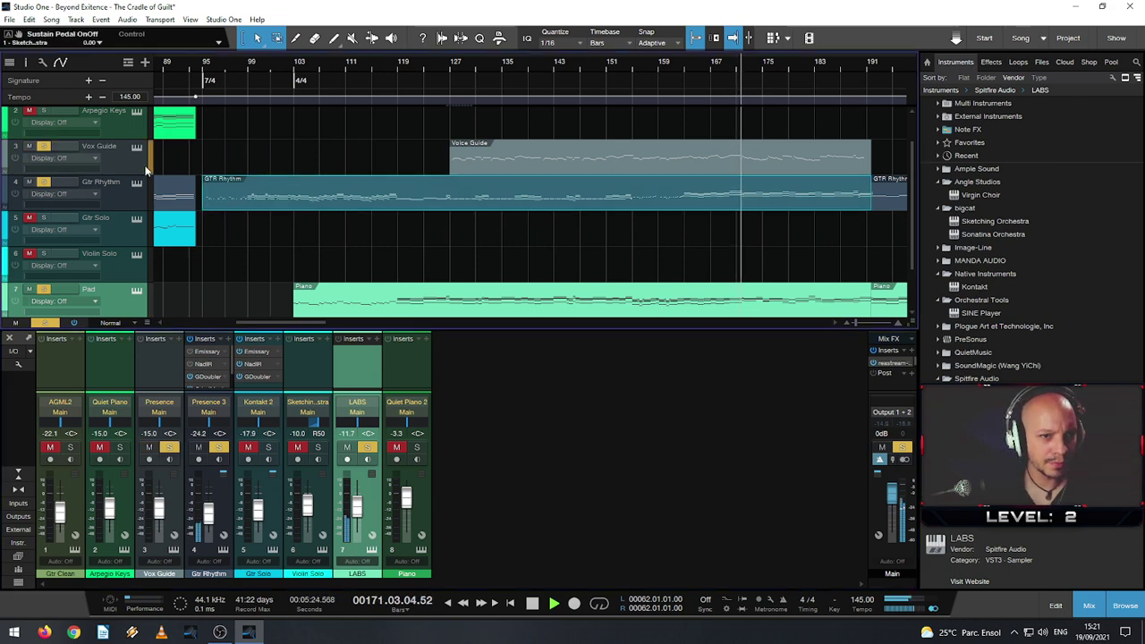
click(248, 182)
scroll(499, 206, down, 1)
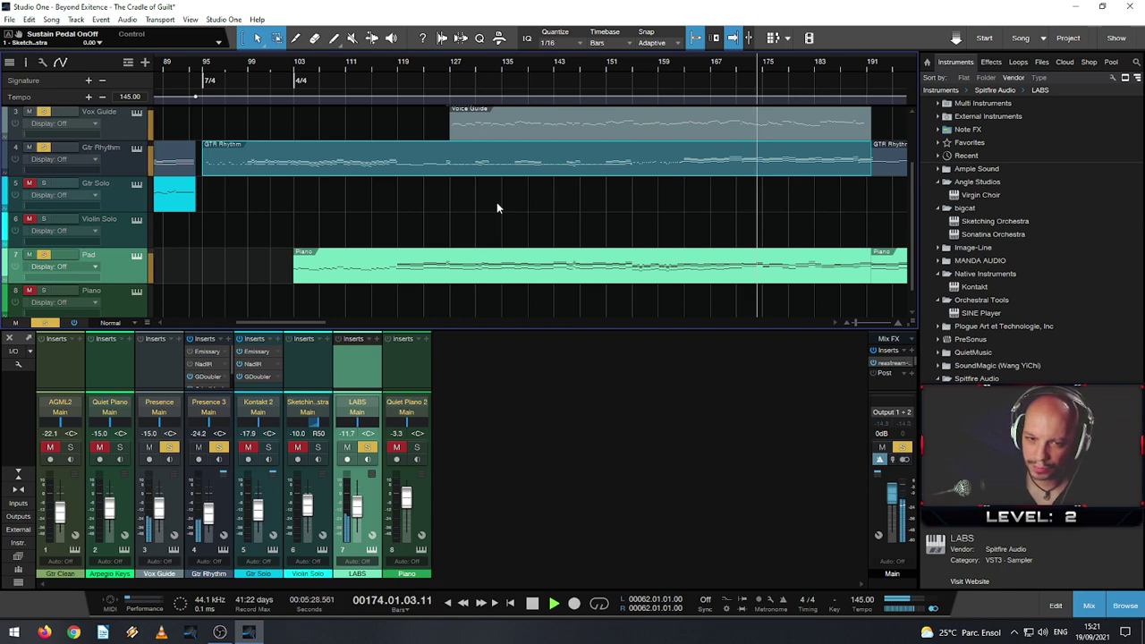
scroll(497, 205, up, 1)
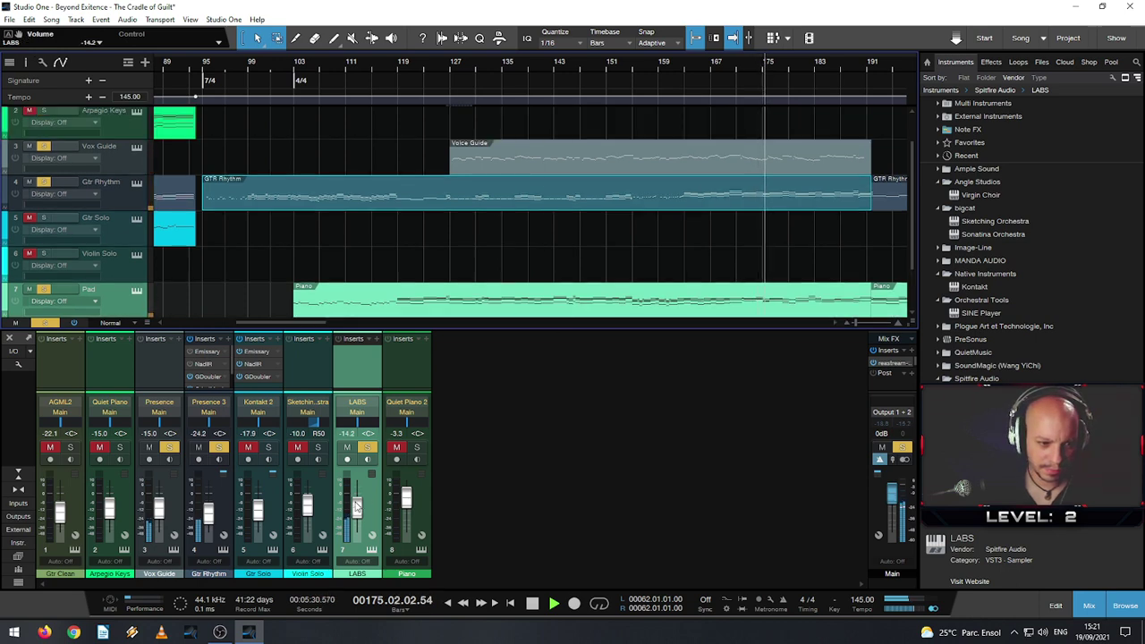
drag(357, 501, 356, 505)
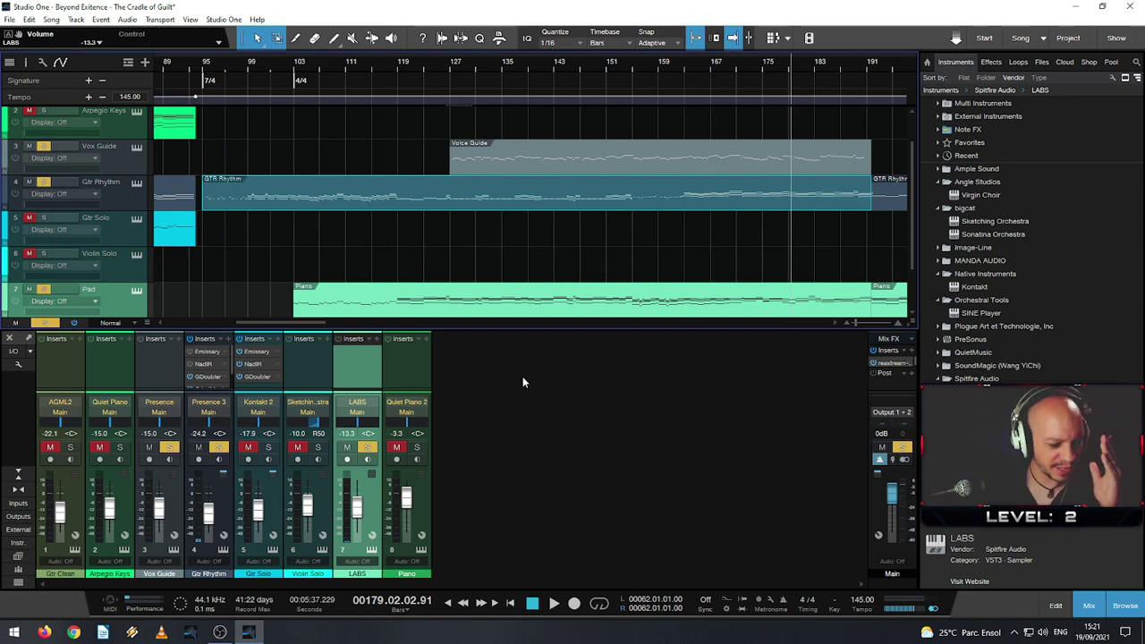
- Play the song's closing section from about bar 192 to check the soloed tracks together
drag(317, 323, 358, 324)
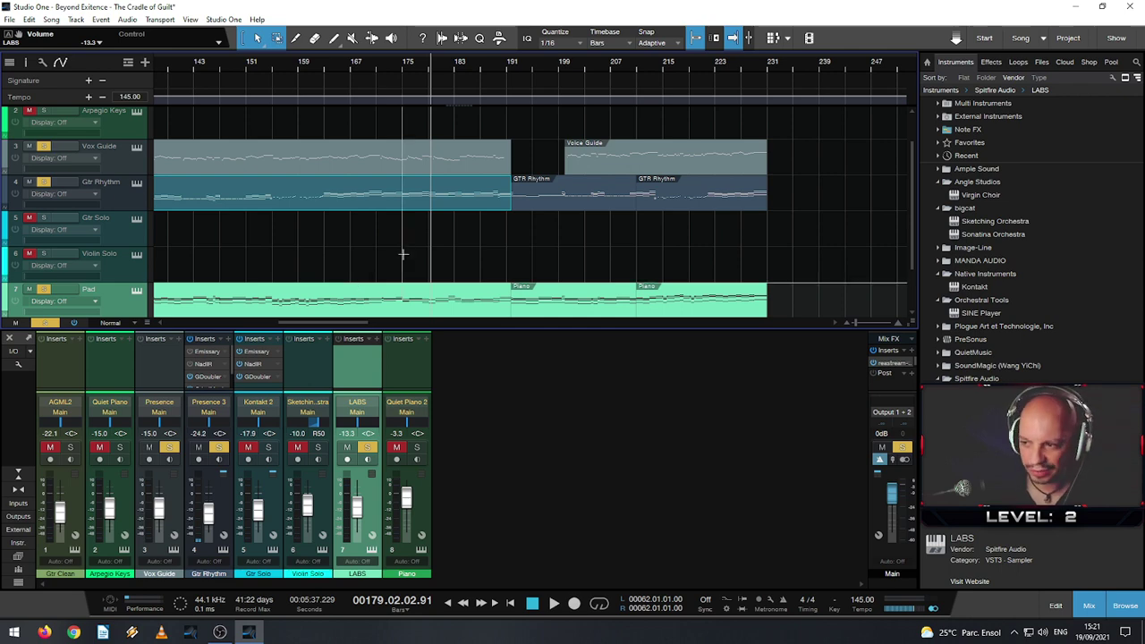
scroll(787, 238, down, 2)
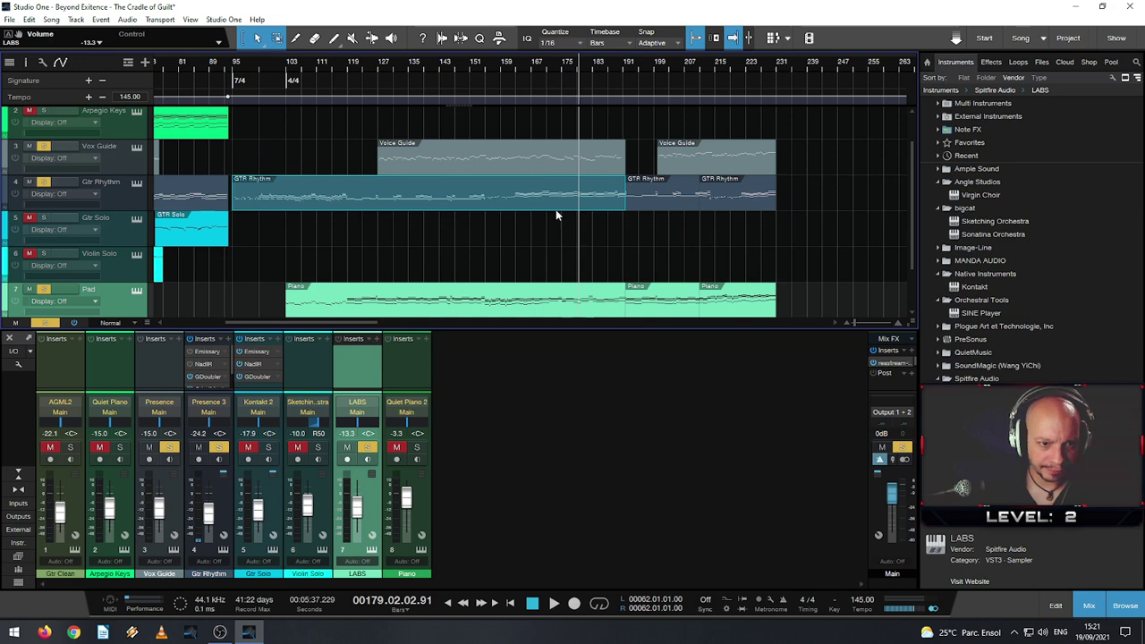
scroll(545, 232, down, 1)
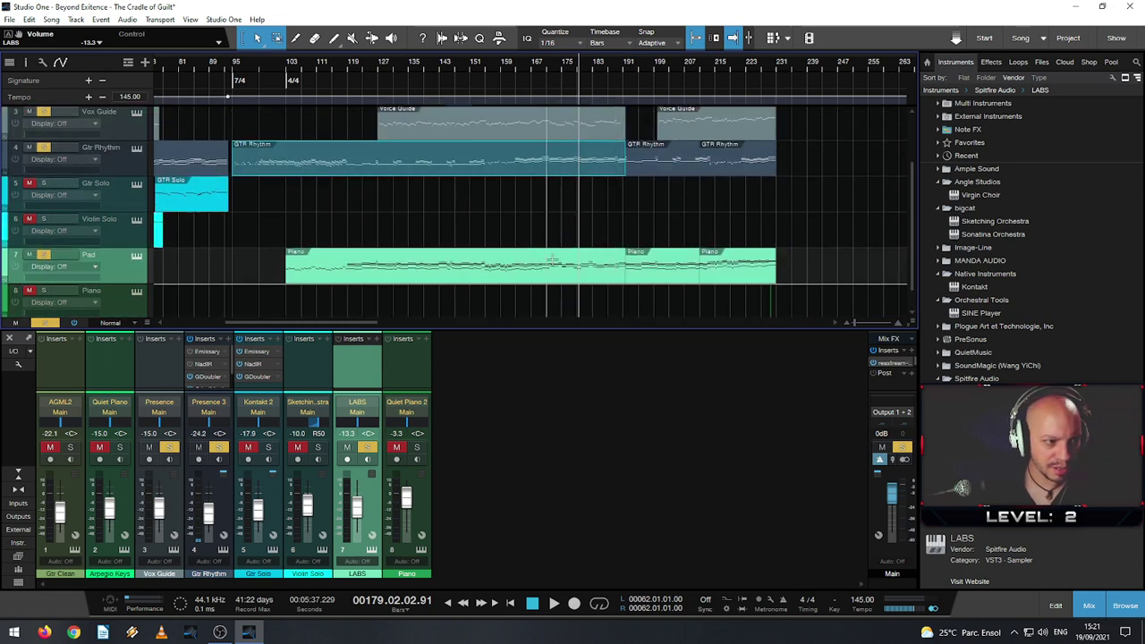
scroll(553, 259, up, 2)
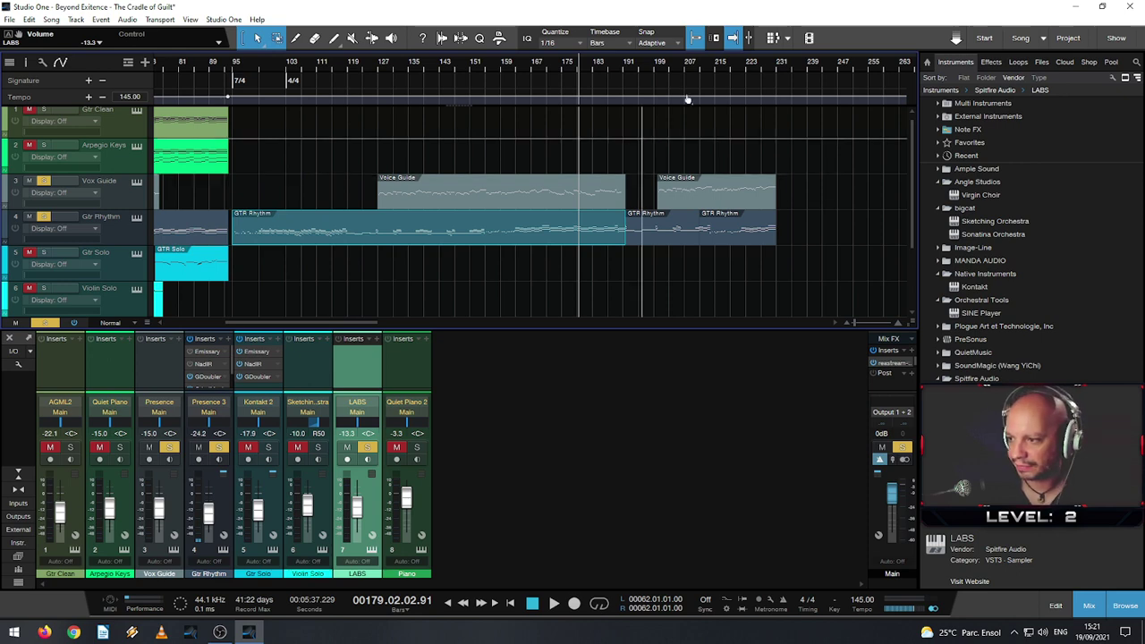
click(642, 68)
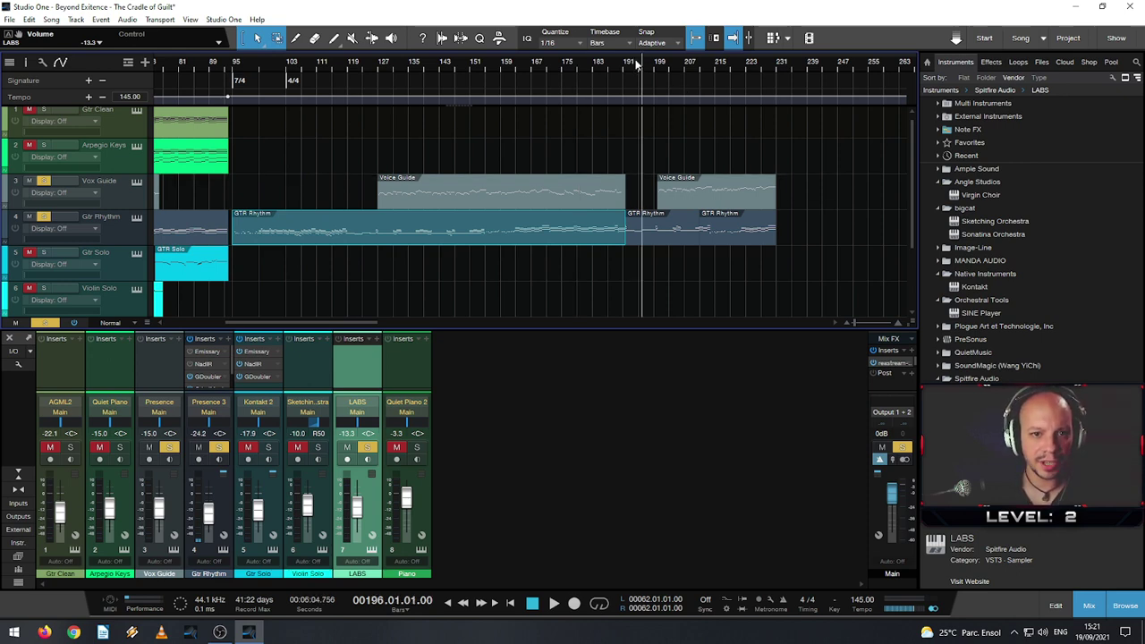
click(629, 62)
key(space)
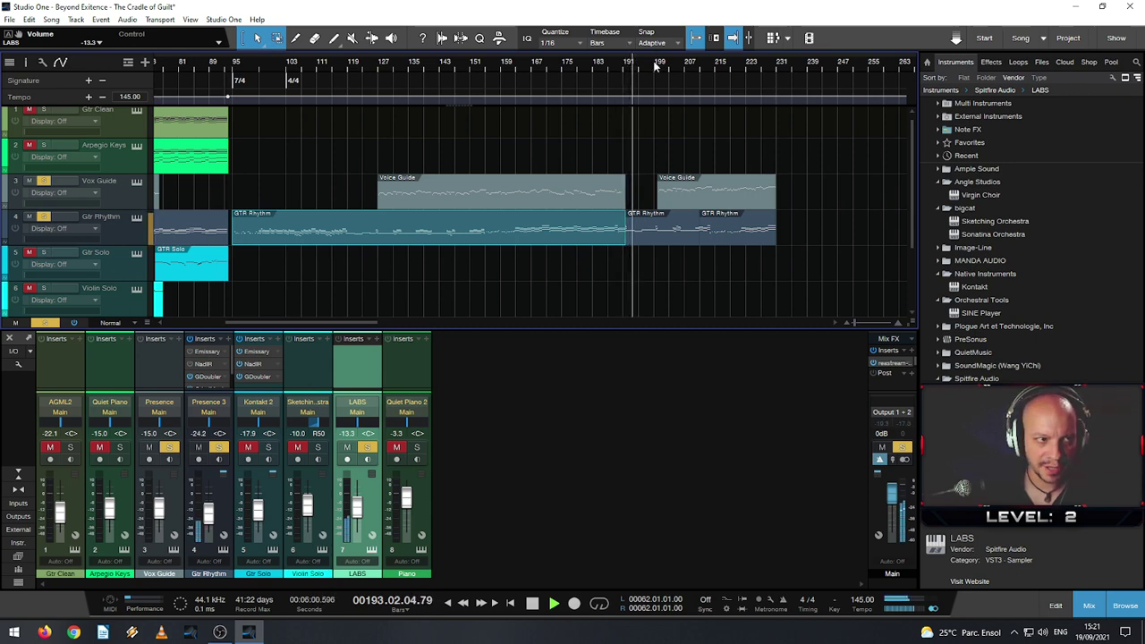
- Skip ahead within the closing section and lower the Gtr Rhythm channel's level to -25.0 dB
click(658, 64)
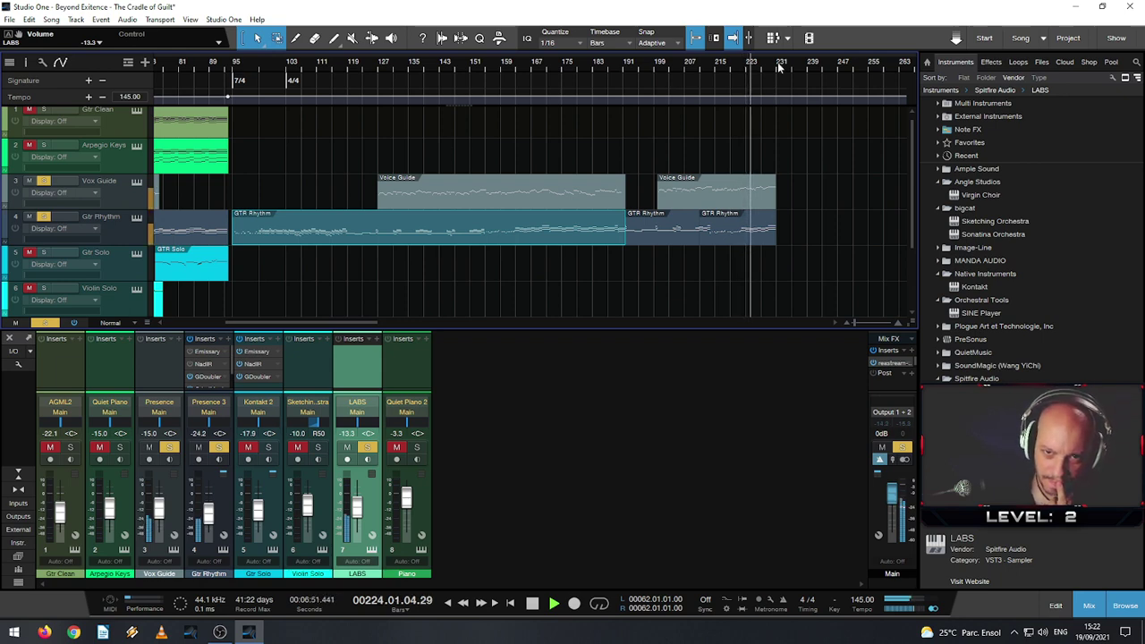
scroll(729, 59, right, 3)
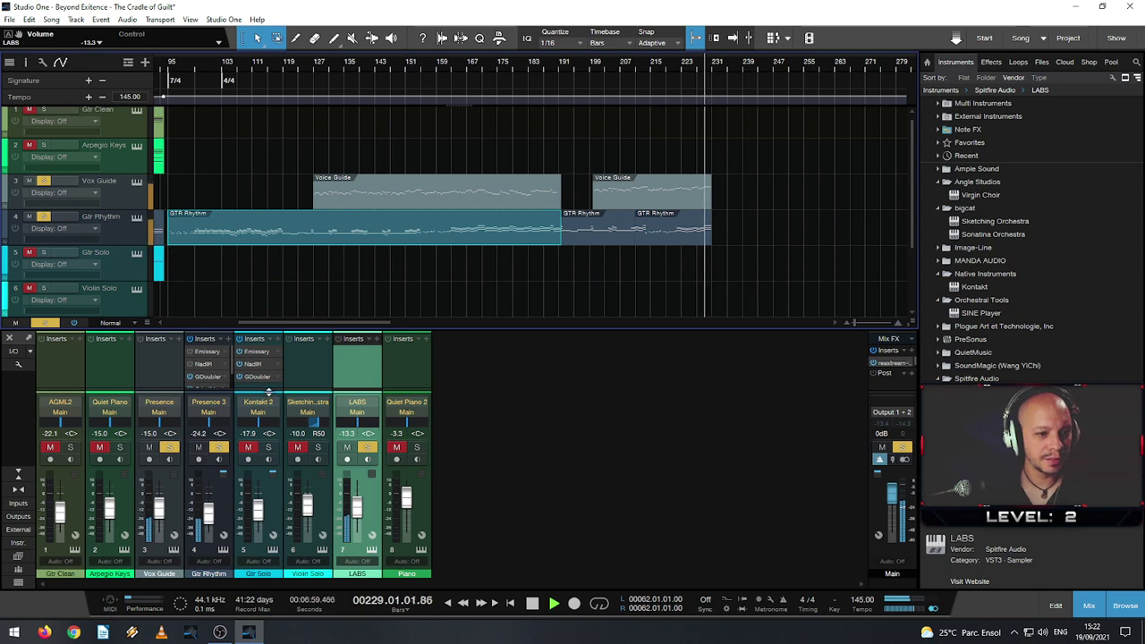
scroll(211, 512, down, 2)
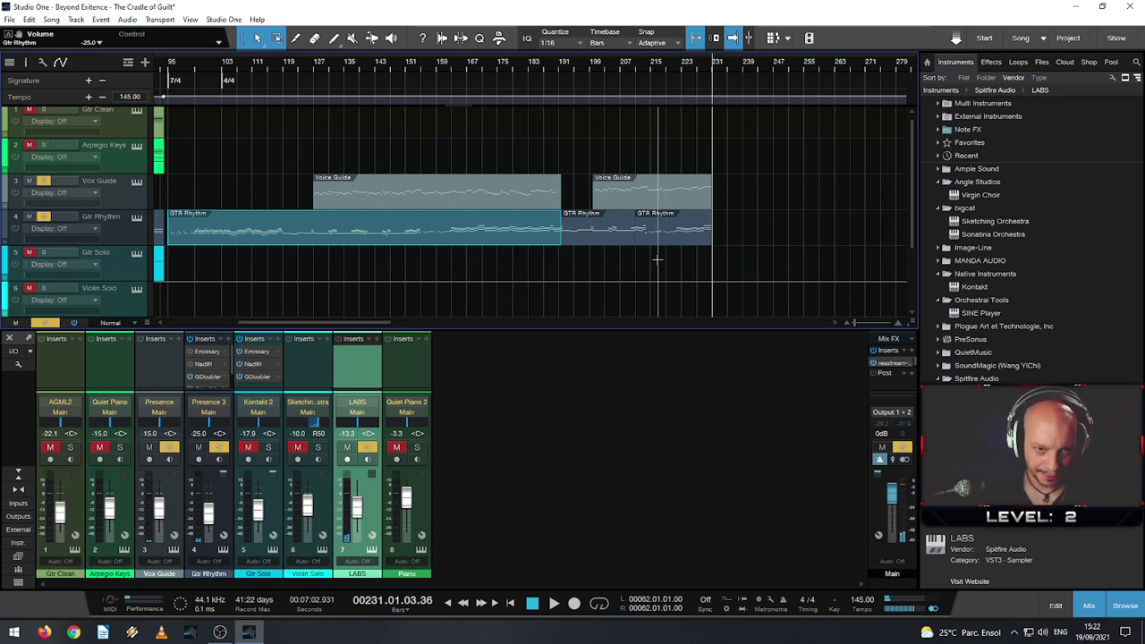
- Play the soloed tracks briefly from about bar 171.4 to locate the start of the Vox Guide phrase
scroll(480, 250, up, 2)
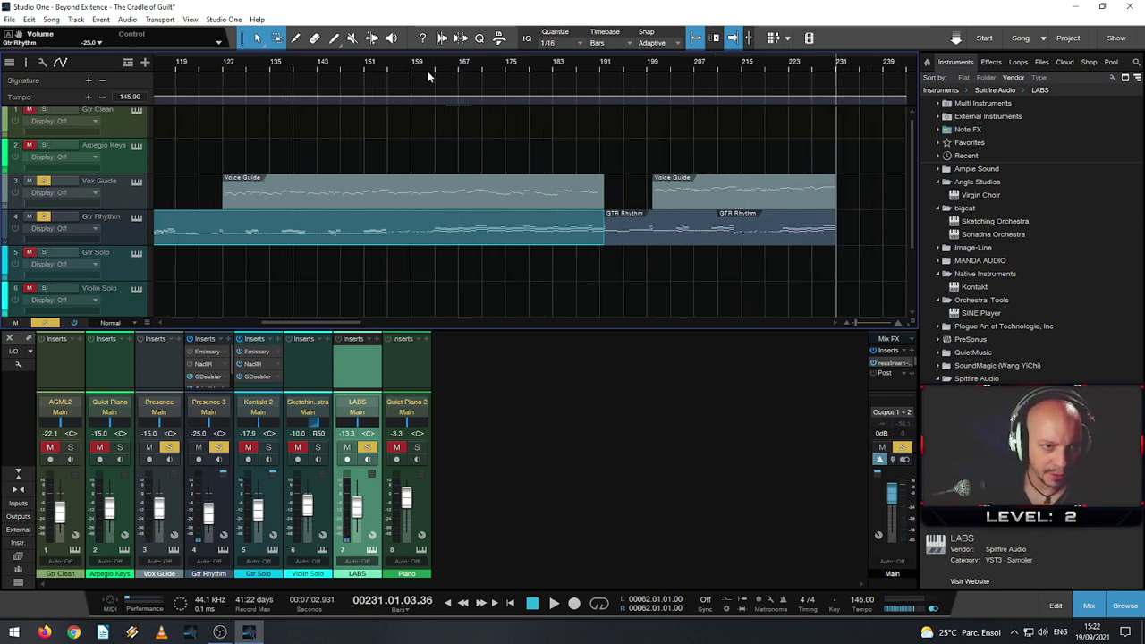
drag(438, 68, 488, 67)
scroll(486, 70, up, 4)
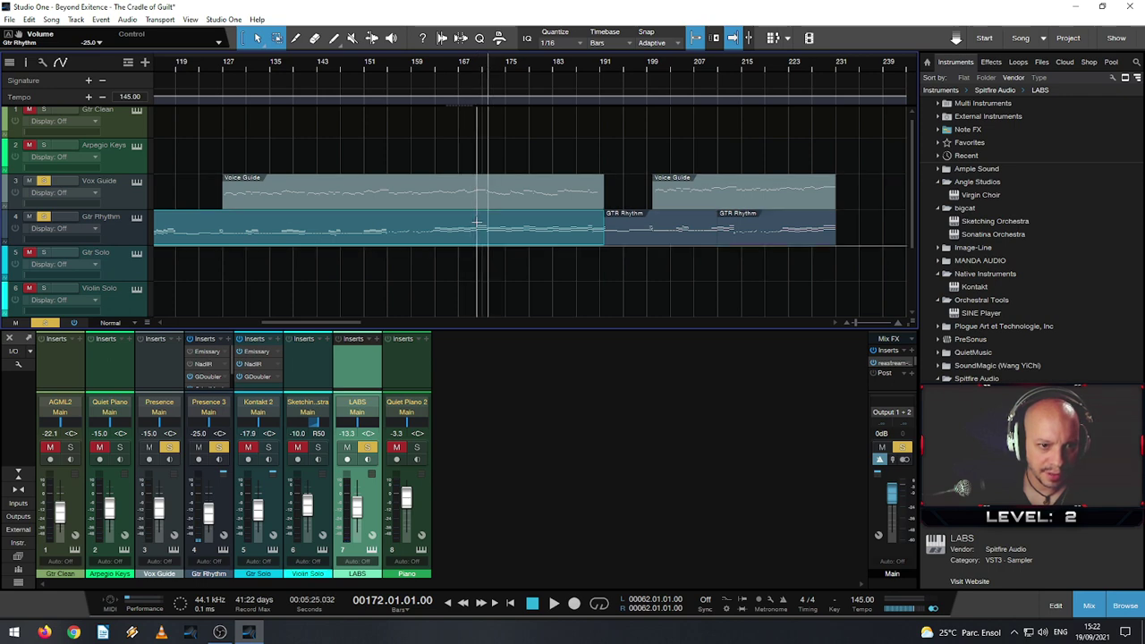
drag(564, 52, 550, 64)
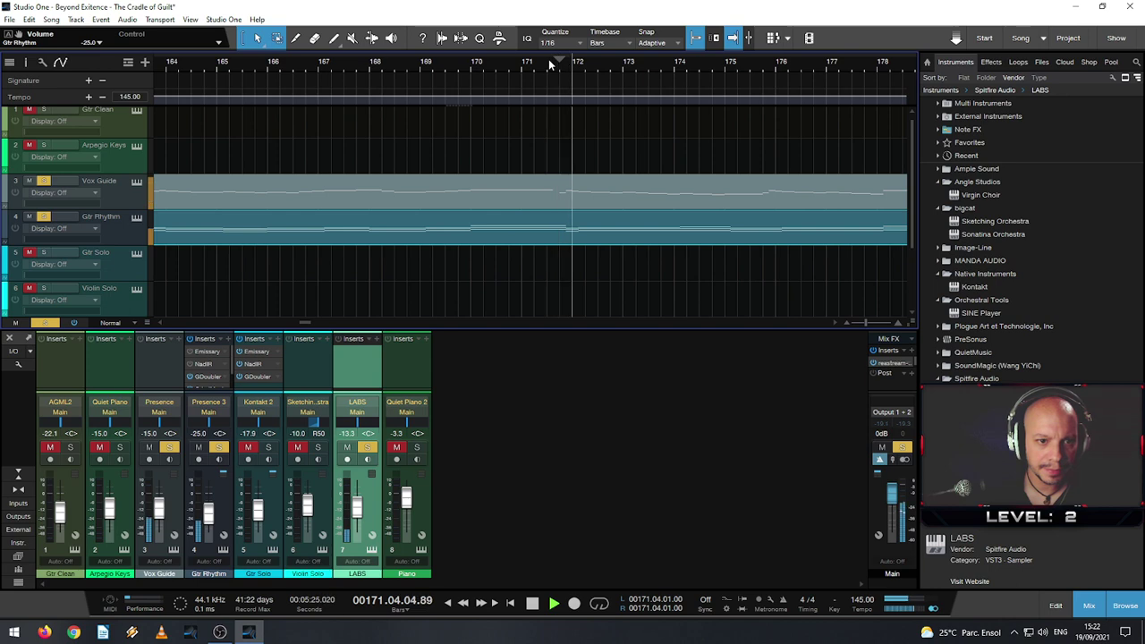
key(space)
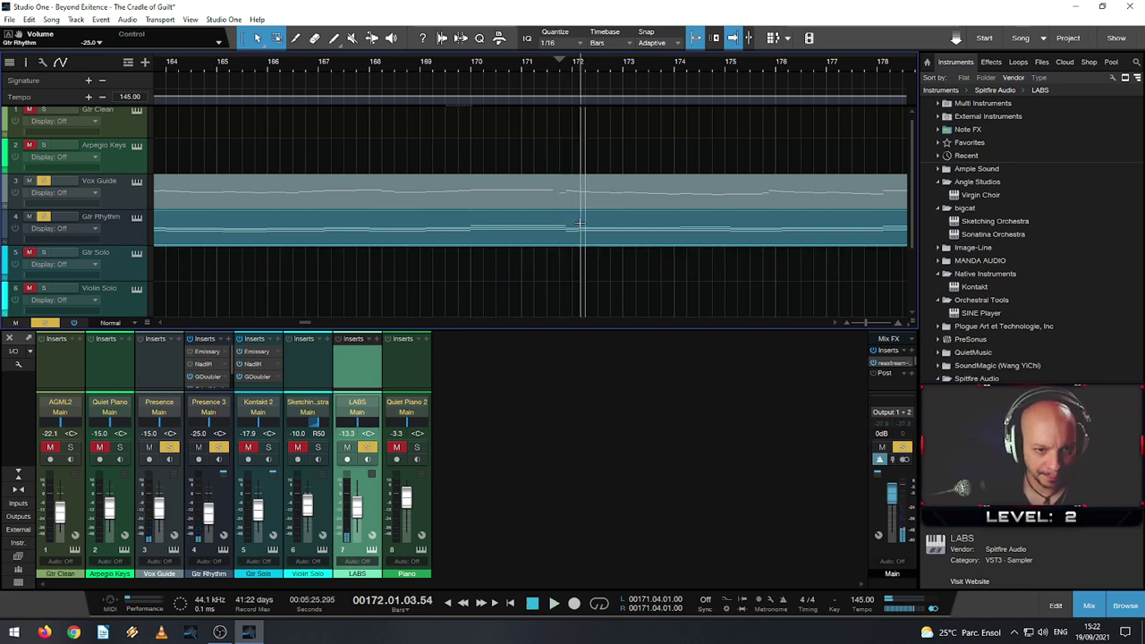
- Try to split the Gtr Rhythm event just before bar 172 and the Vox Guide event at bar 171.4
key(3)
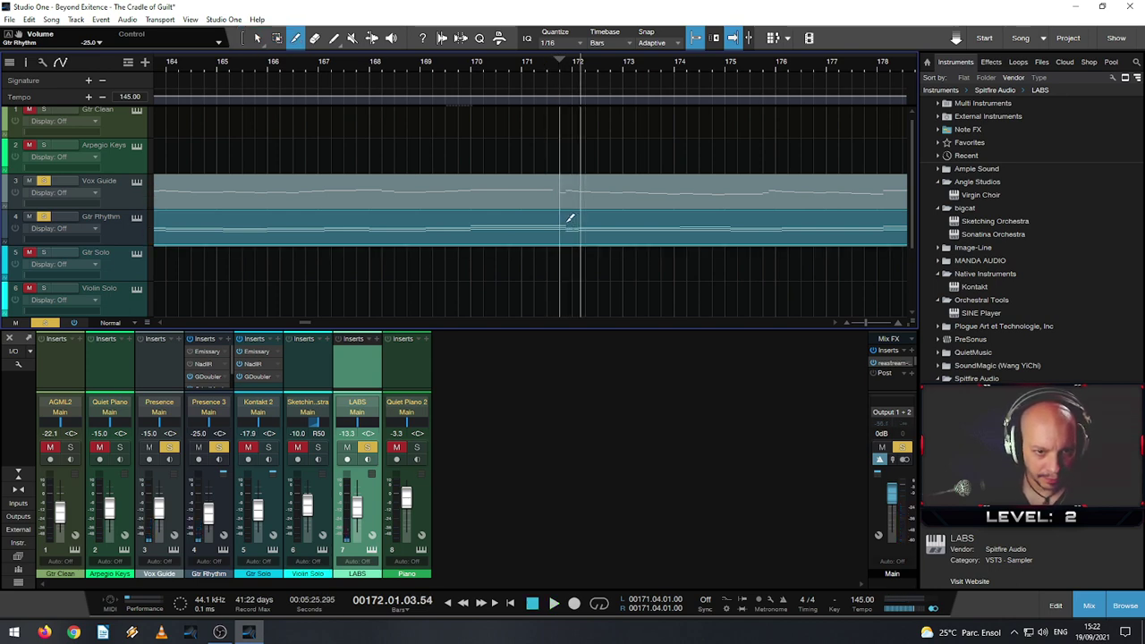
scroll(567, 231, up, 10)
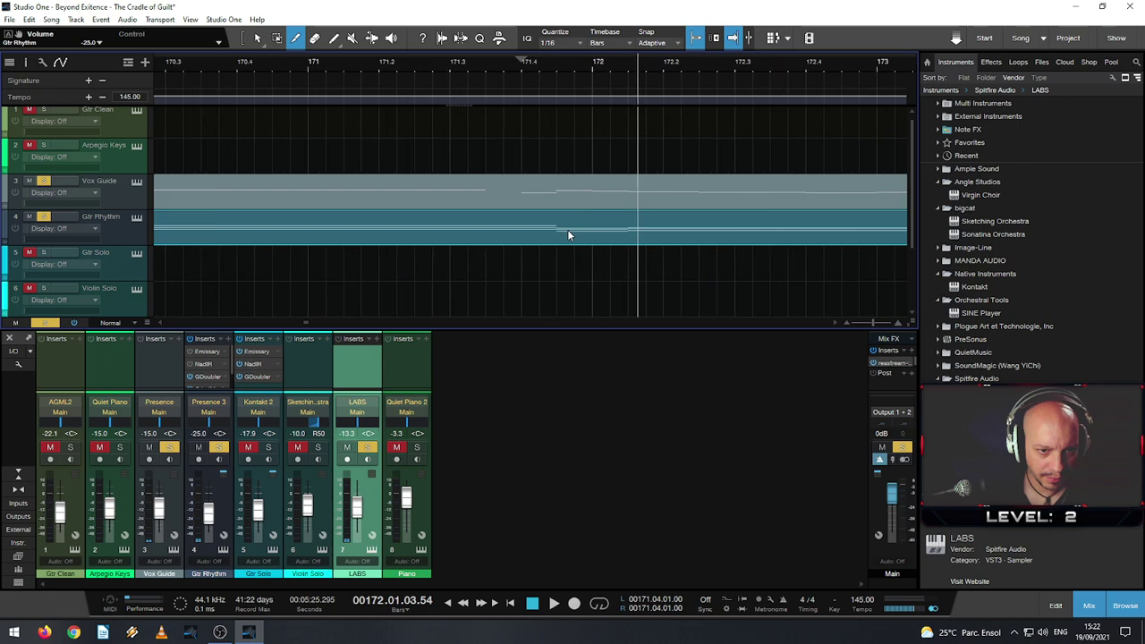
click(510, 227)
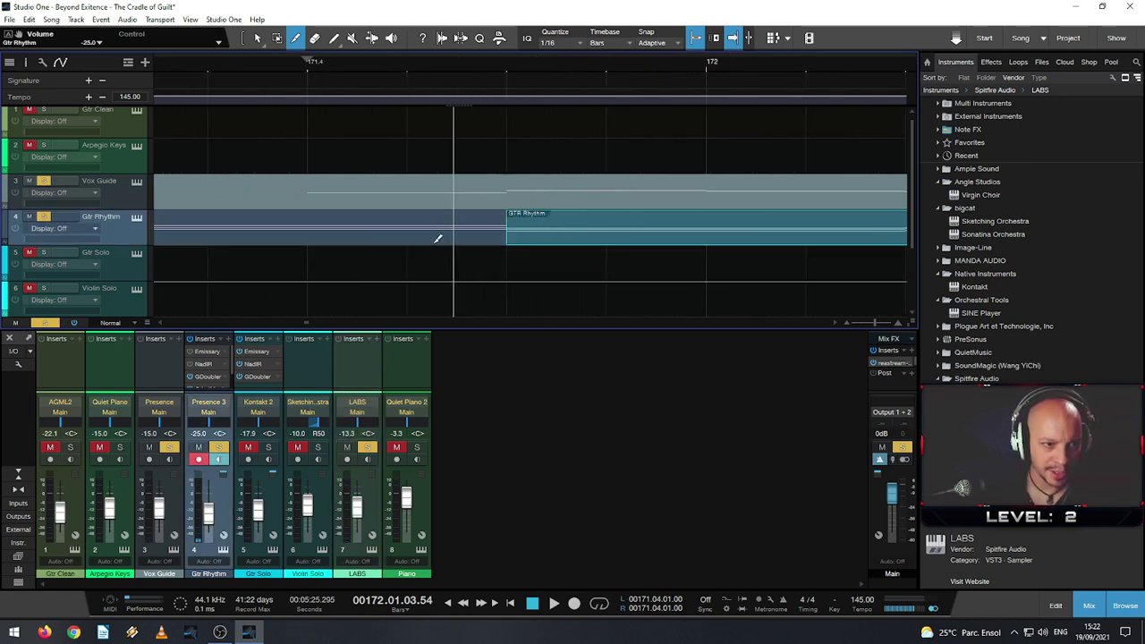
click(316, 193)
scroll(371, 210, down, 6)
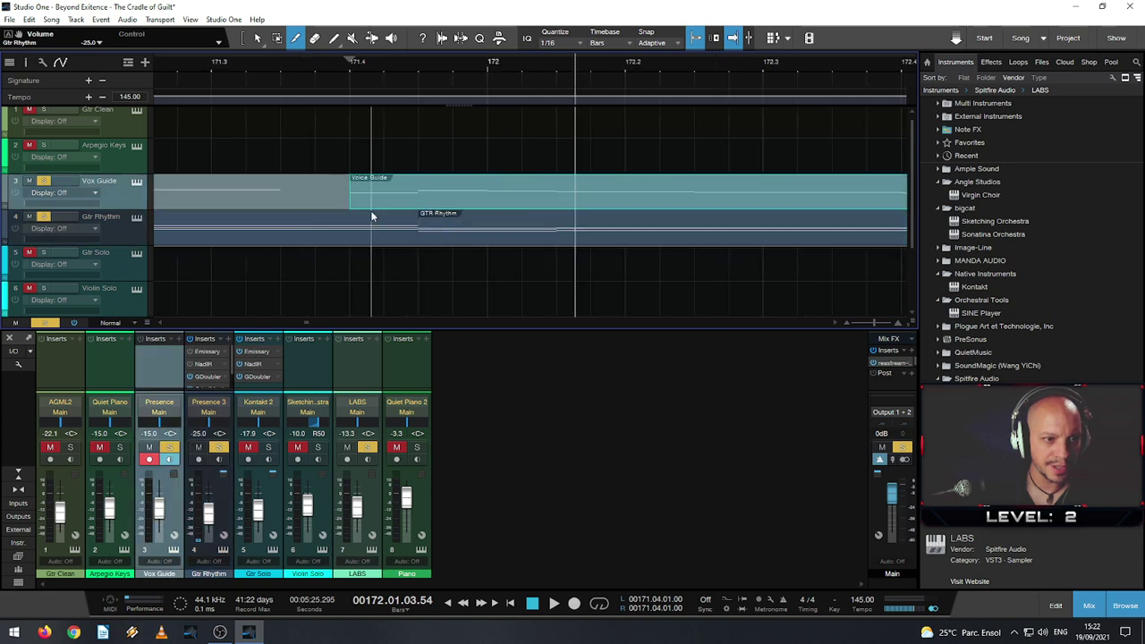
- Select the split Gtr Rhythm and Vox Guide events together and try to shift events in the closing section later
key(1)
click(480, 238)
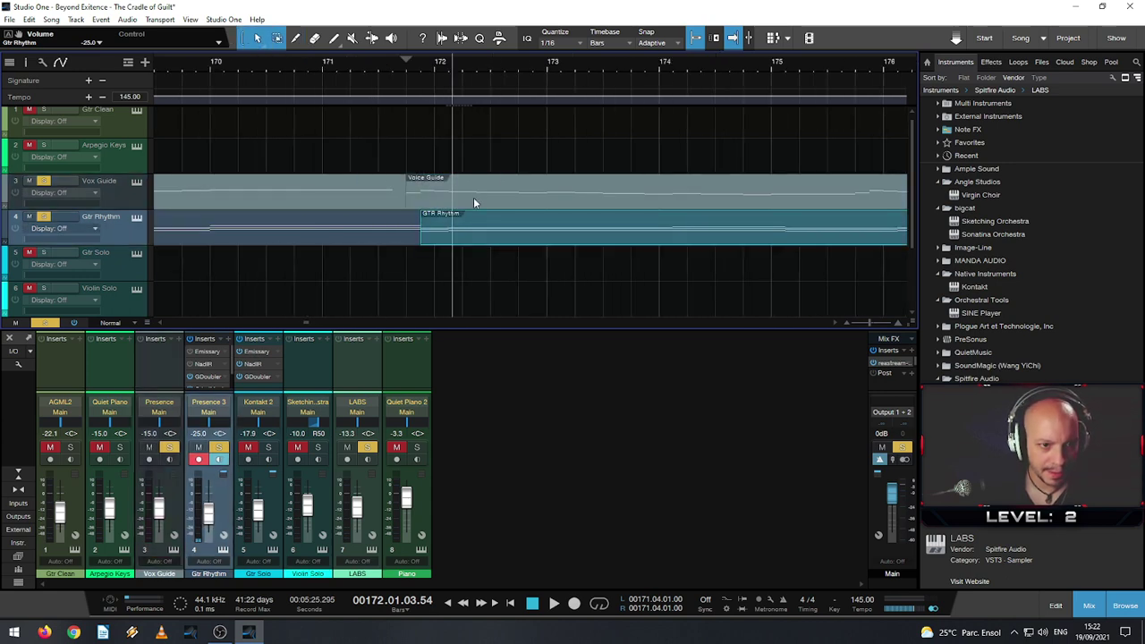
shift+click(474, 203)
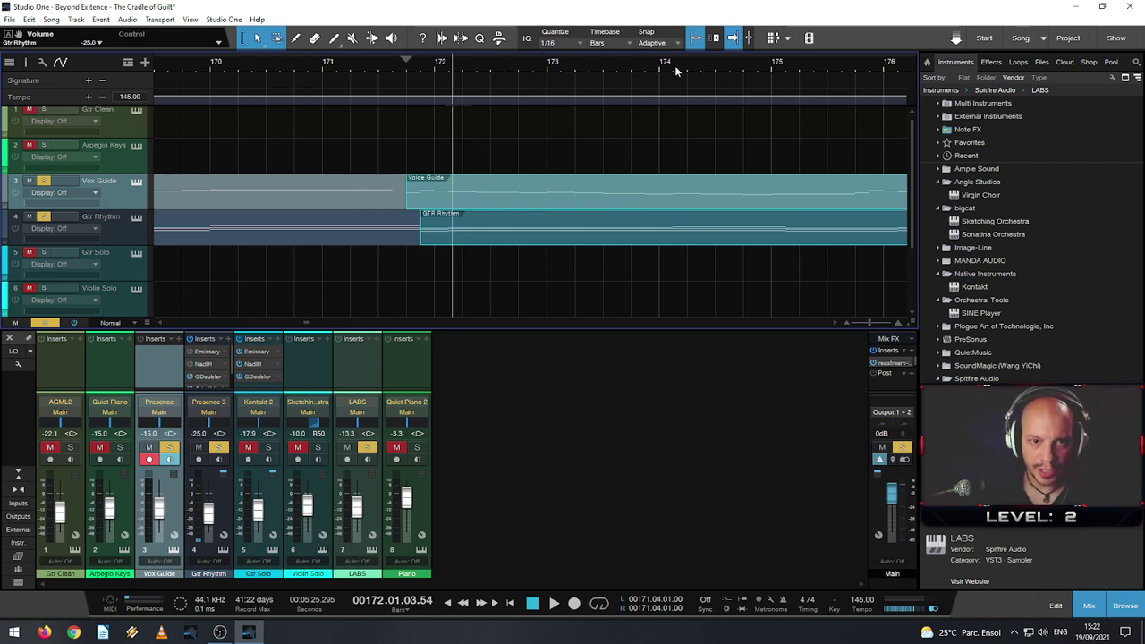
key(w)
key(w)
key(w)
key(w)
key(w)
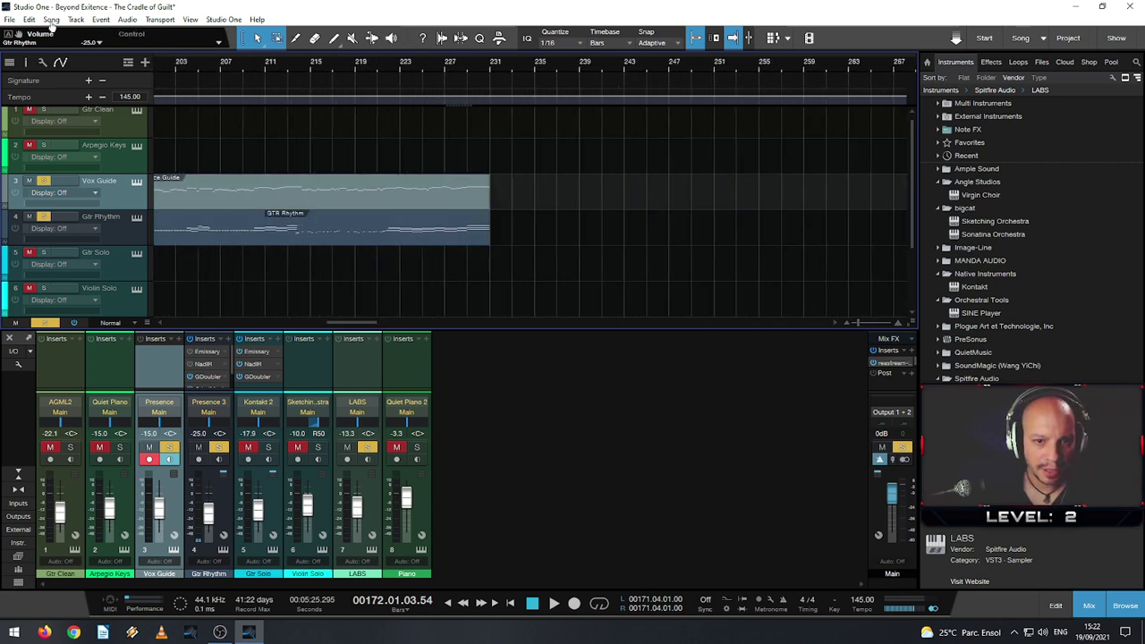
key(w)
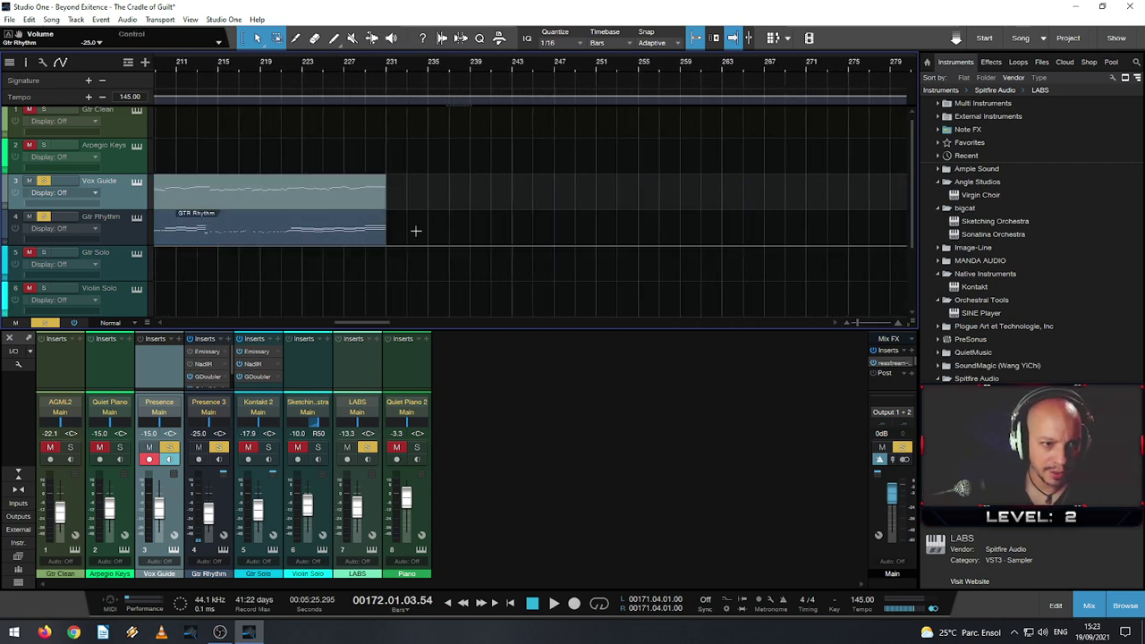
scroll(417, 233, left, 10)
drag(426, 240, 462, 247)
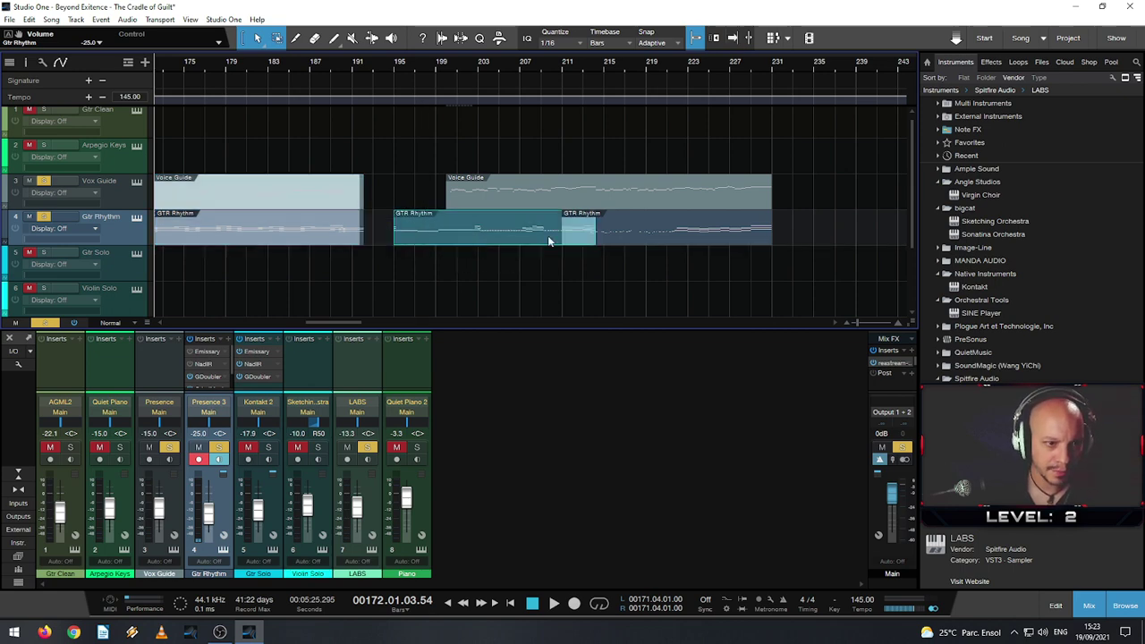
- Undo the event moves and the splits on the Gtr Rhythm and Vox Guide tracks
key(ctrl+z)
key(ctrl+z)
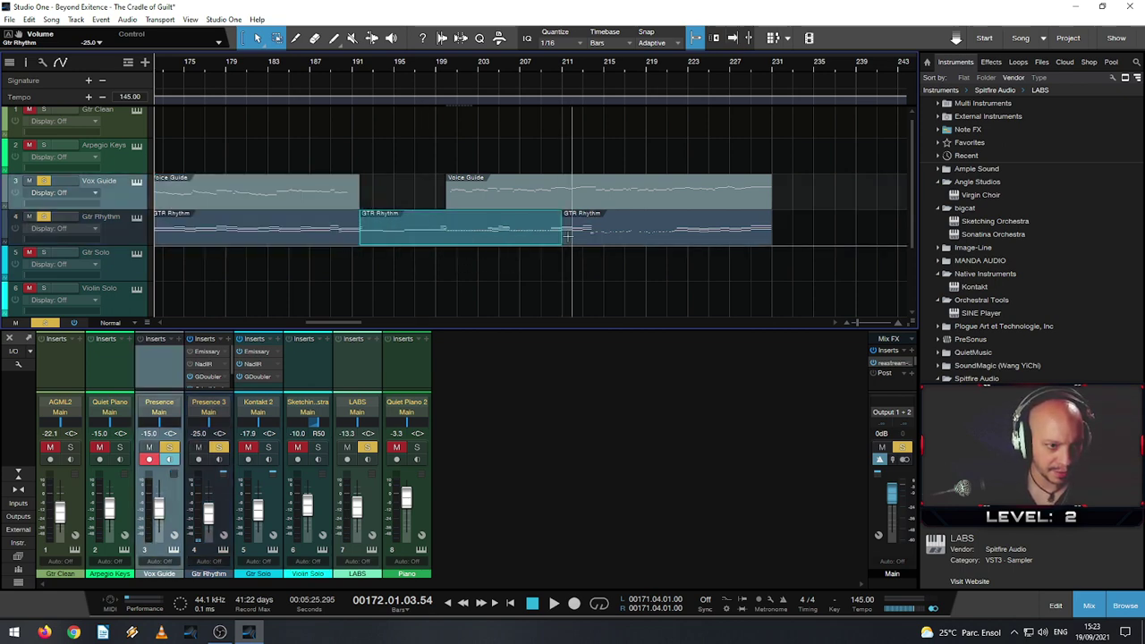
key(ctrl+z)
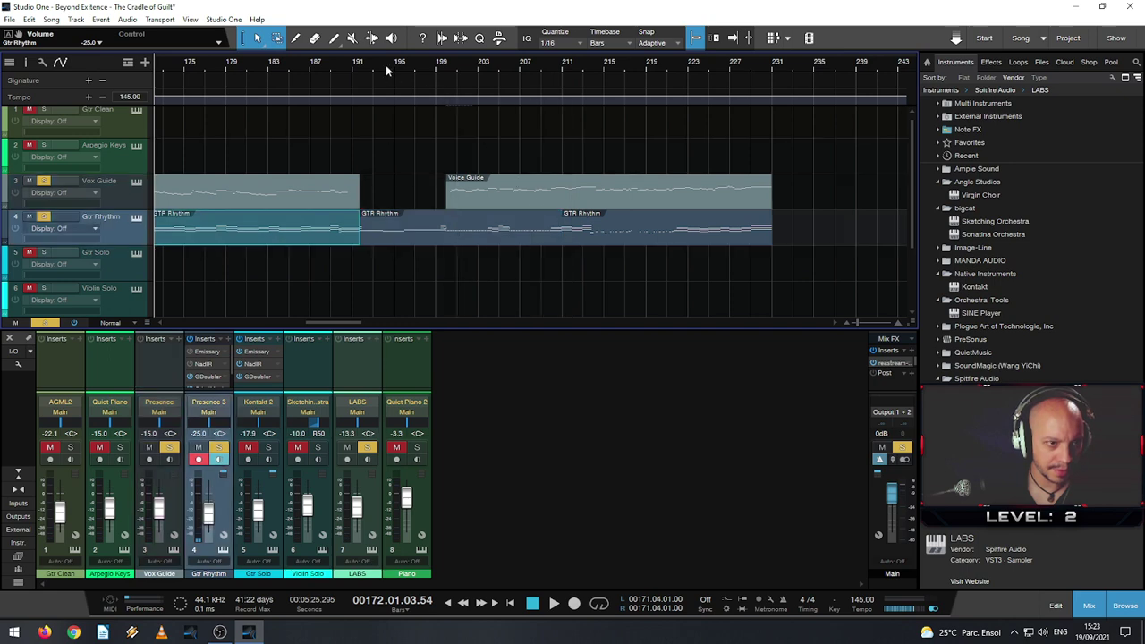
drag(386, 71, 619, 49)
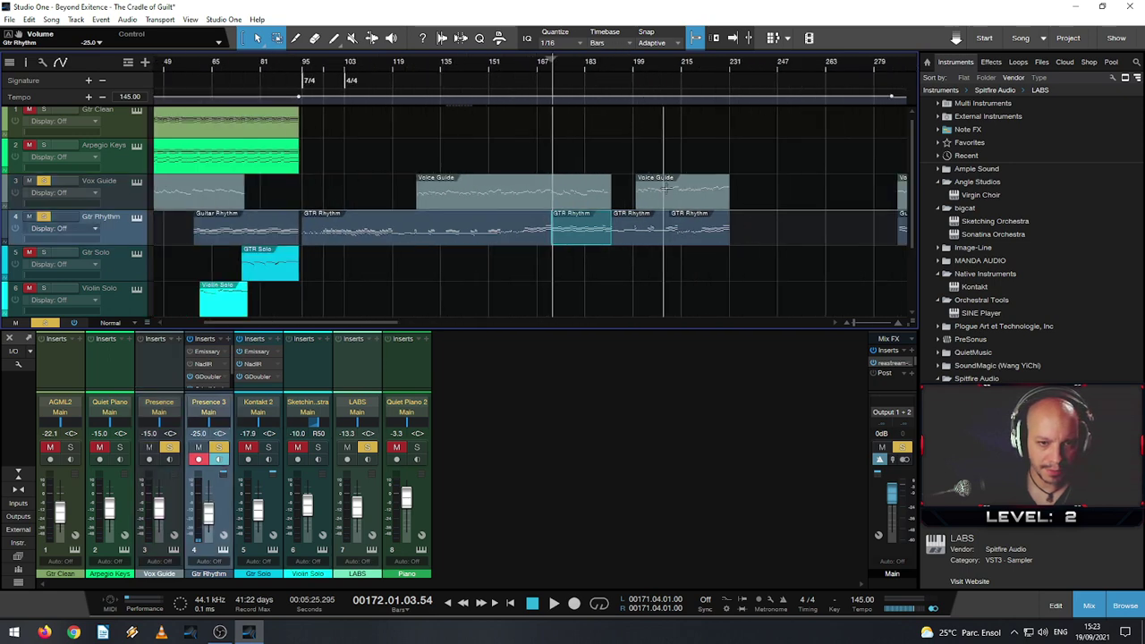
key(ctrl+z)
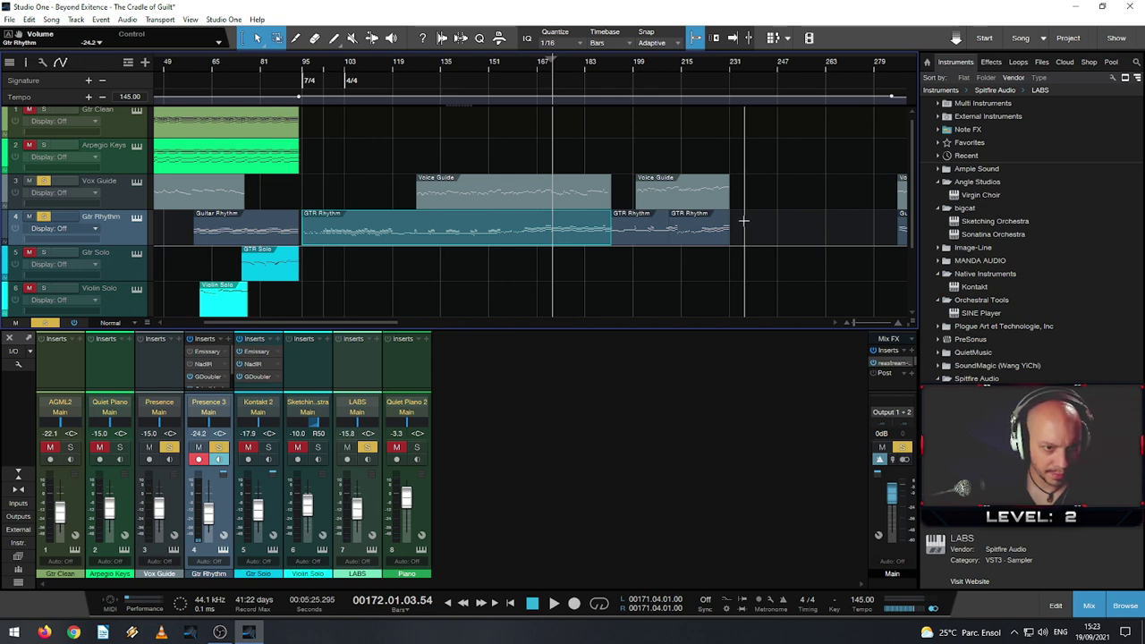
- Step back through the undo history past the Pad channel's volume changes, up to the Global Gain change
click(685, 206)
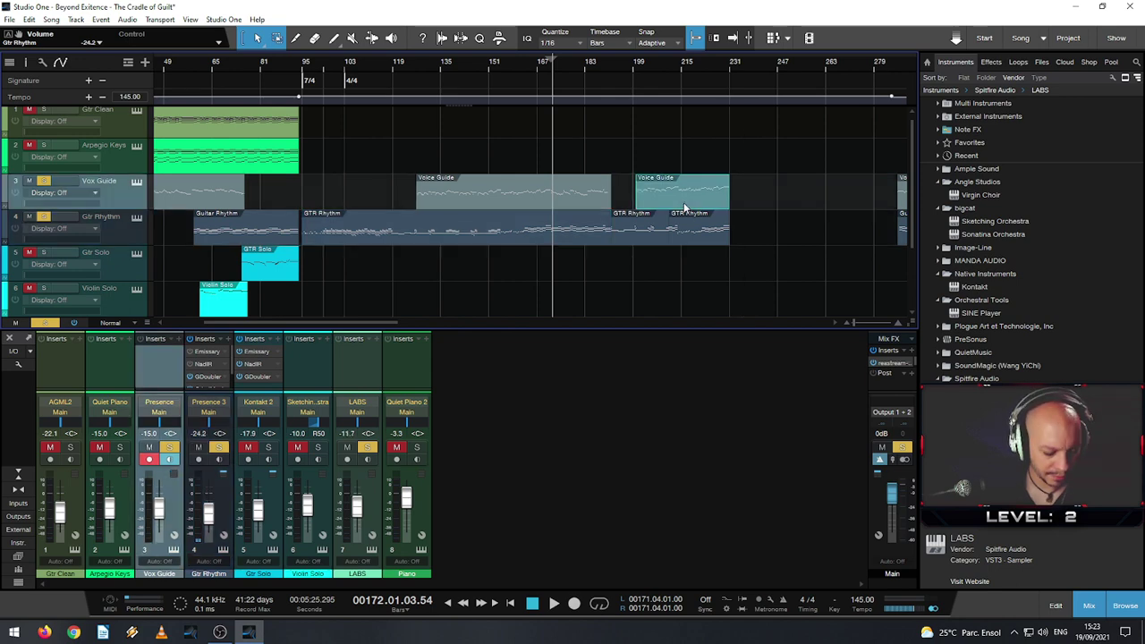
click(30, 19)
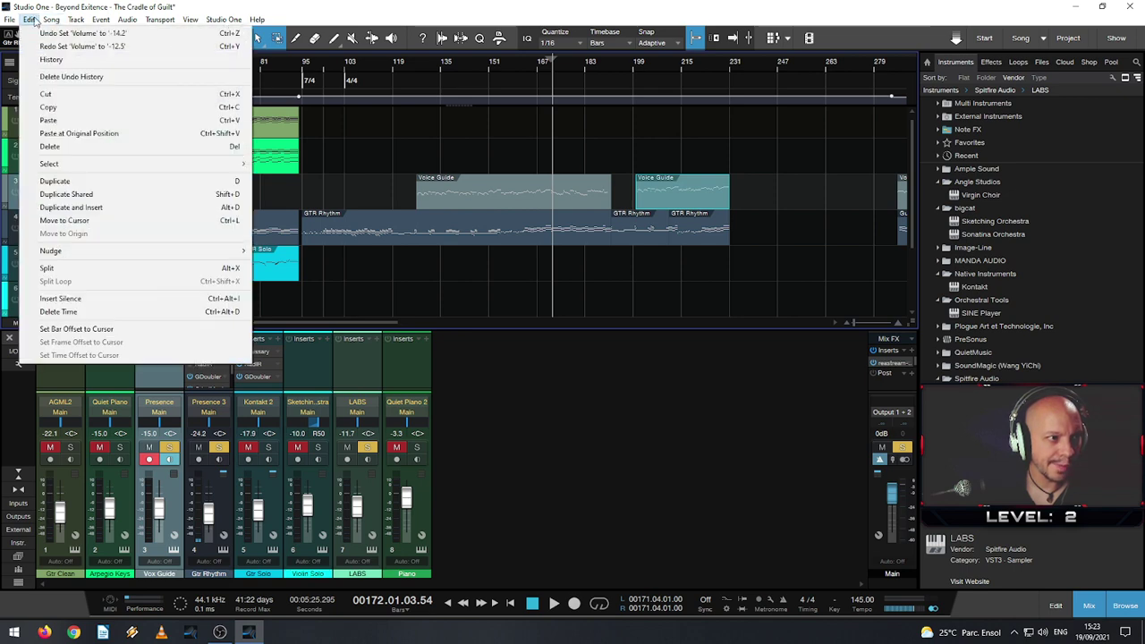
mouse_move(51, 19)
click(612, 407)
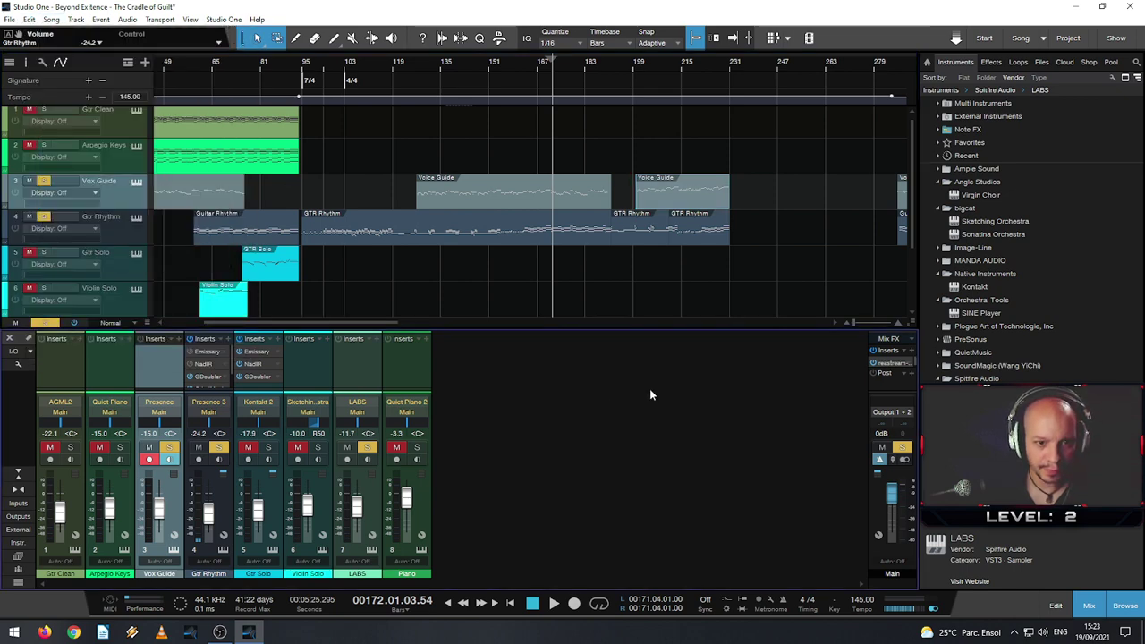
click(30, 19)
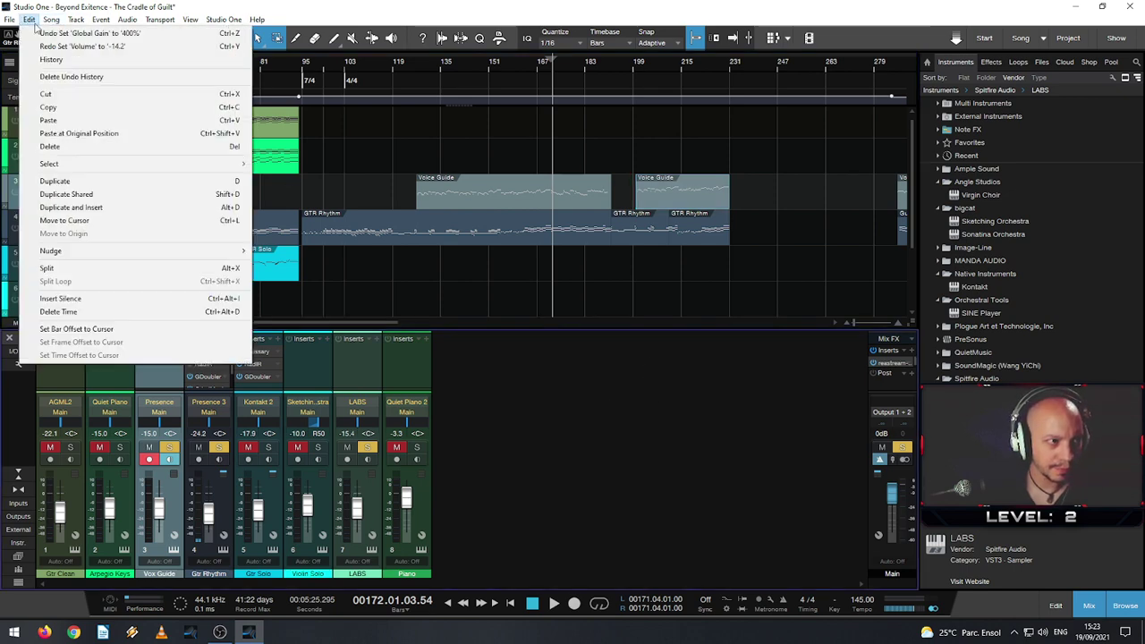
click(392, 317)
- Try removing the Vox Guide event starting around bar 199, restore it, and undo back to before LABS was loaded on Pad
key(ctrl+z)
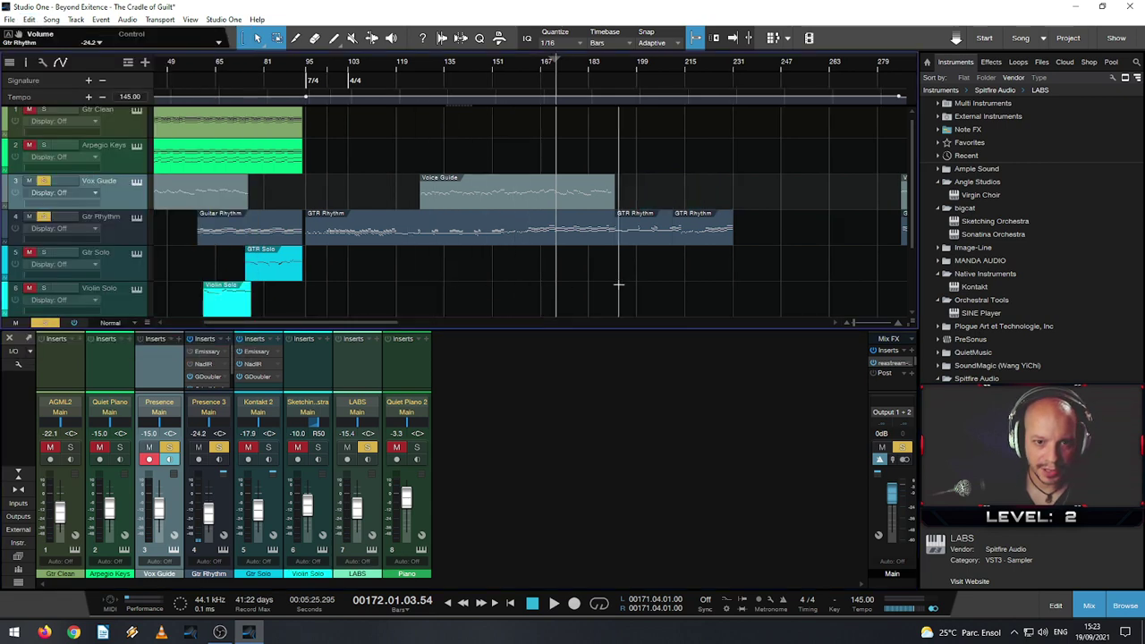
key(ctrl+y)
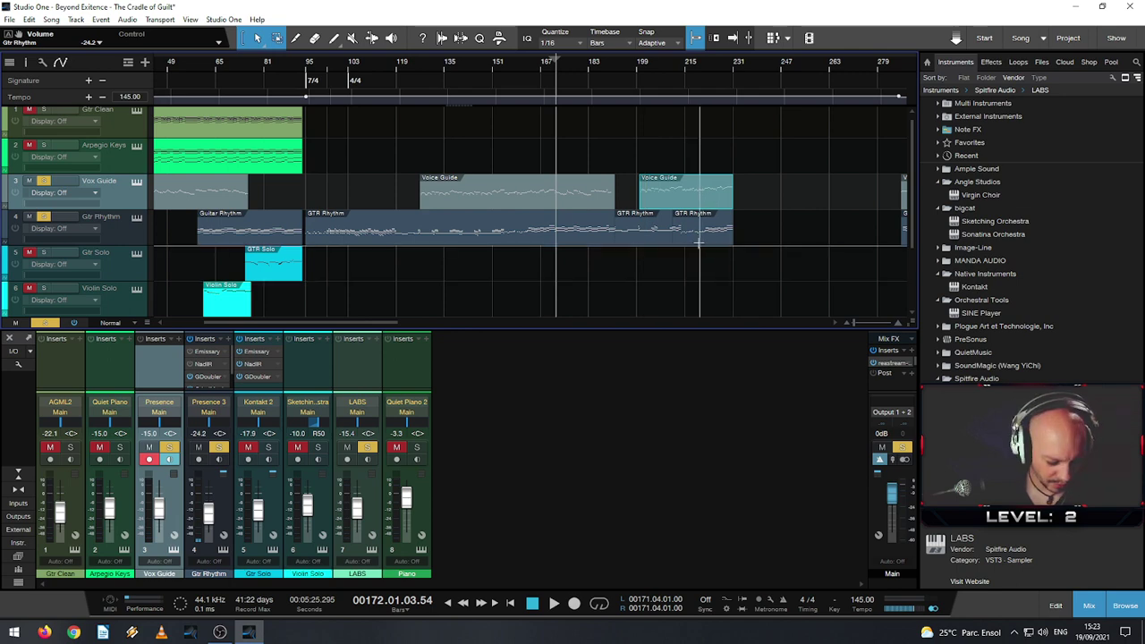
key(Delete)
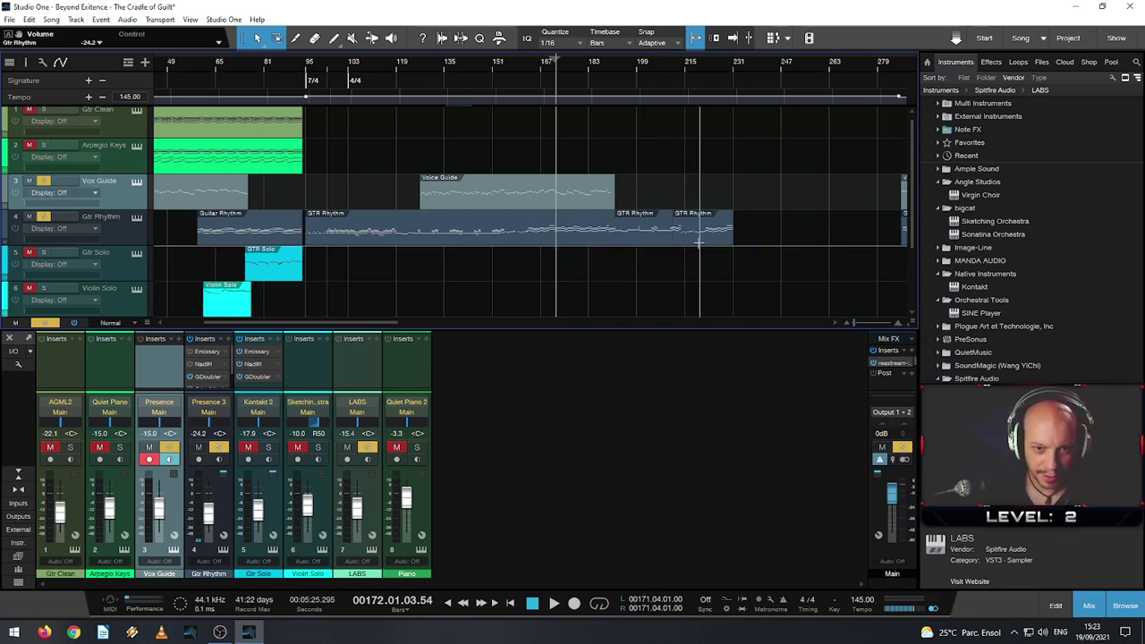
key(ctrl+z)
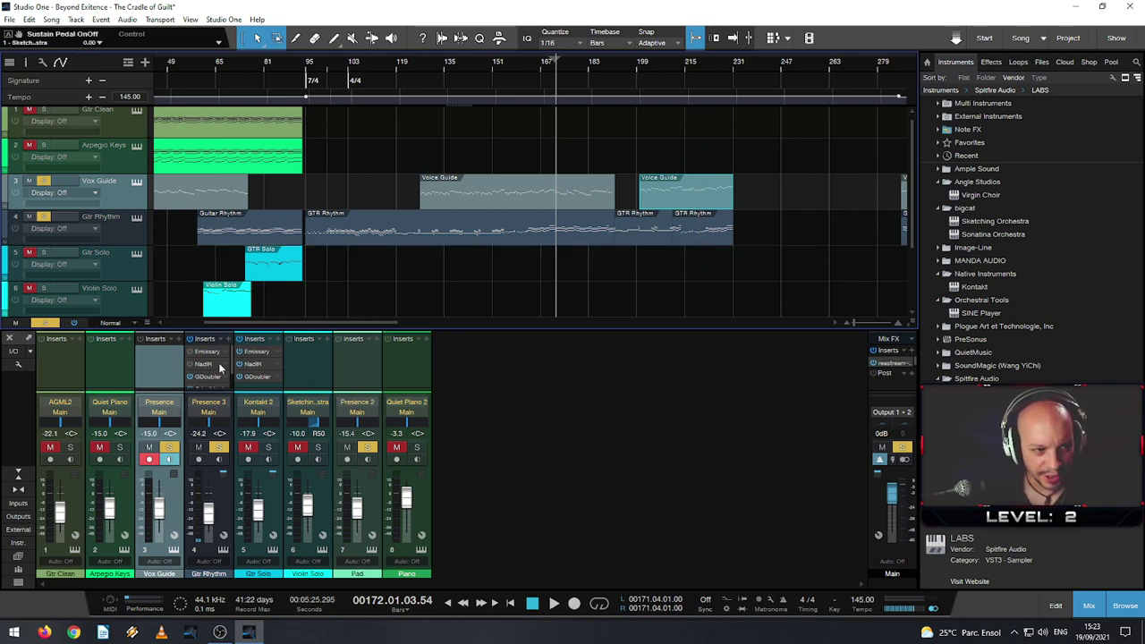
- Play the song from about bar 172 and check the events on the Pad track
key(space)
key(f)
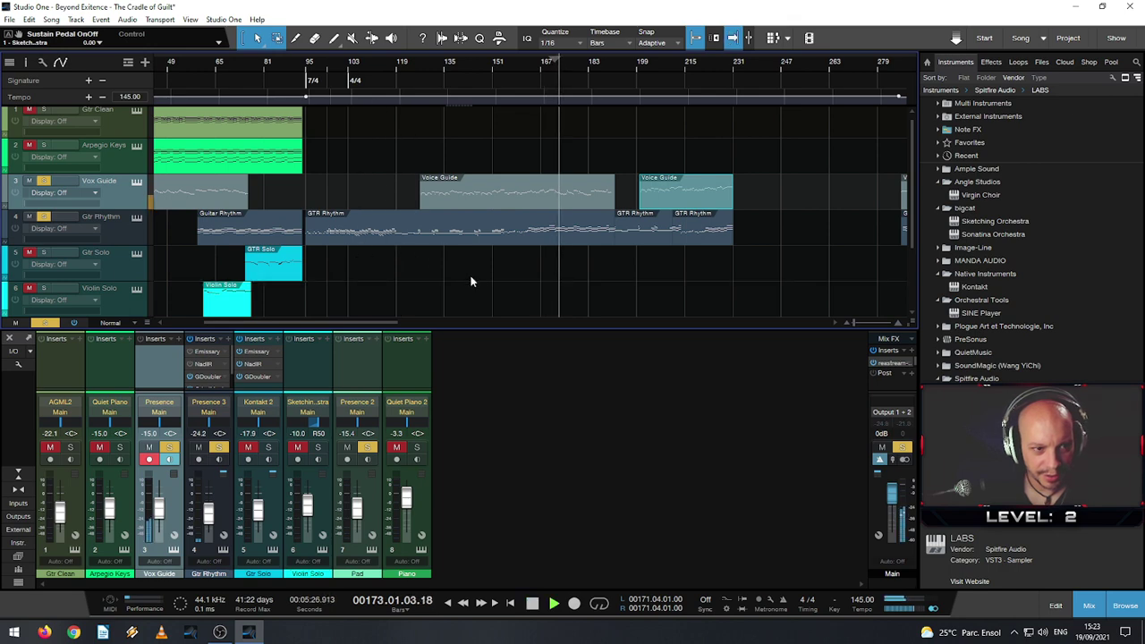
scroll(519, 274, down, 3)
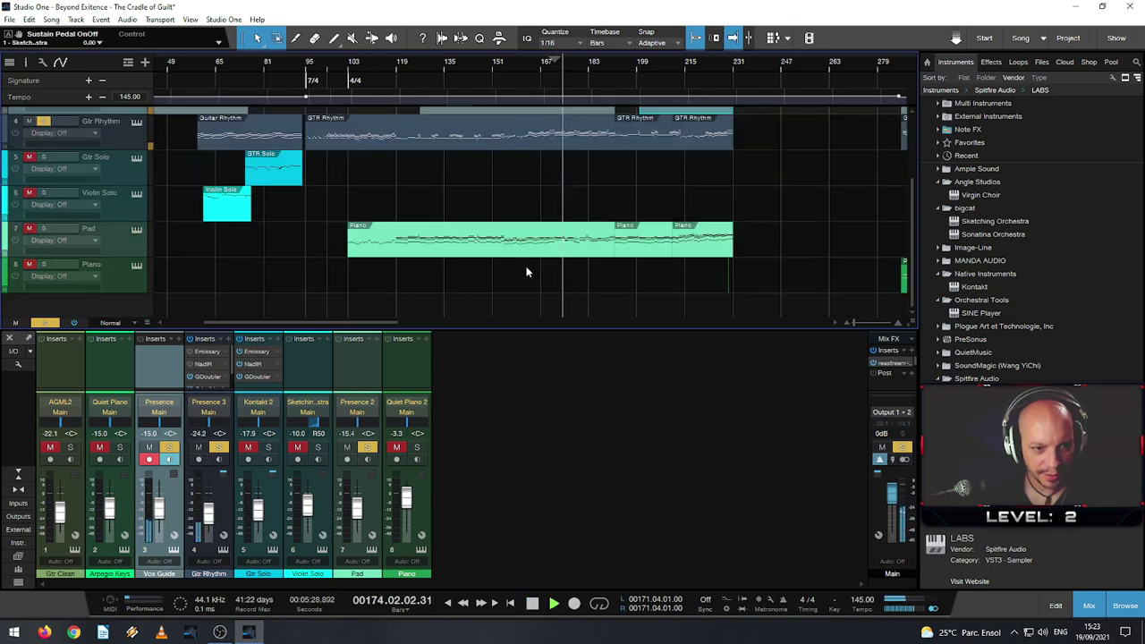
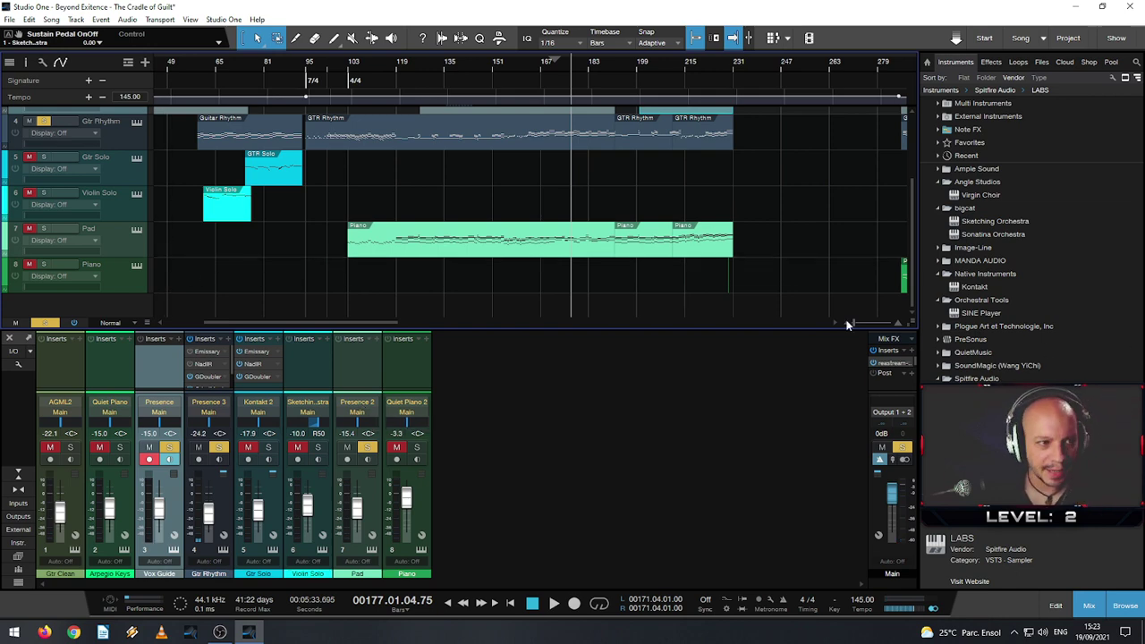
- Replace the Pad track's instrument with LABS, loading the Piano Pads Alien preset at 400% global gain
drag(984, 391, 116, 245)
click(558, 314)
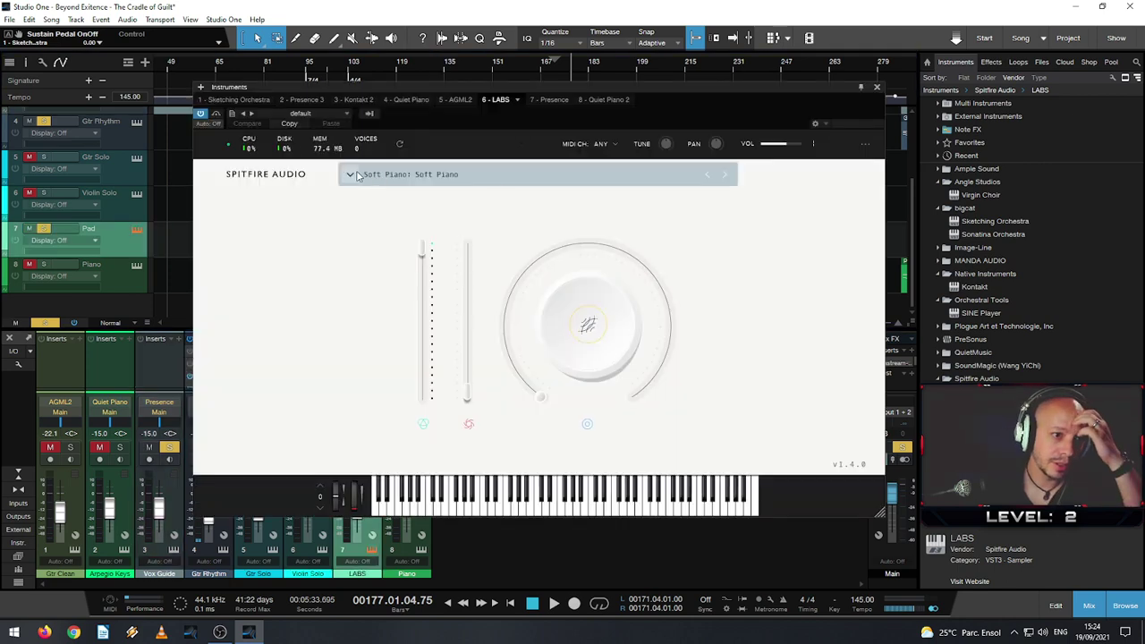
click(351, 175)
click(391, 267)
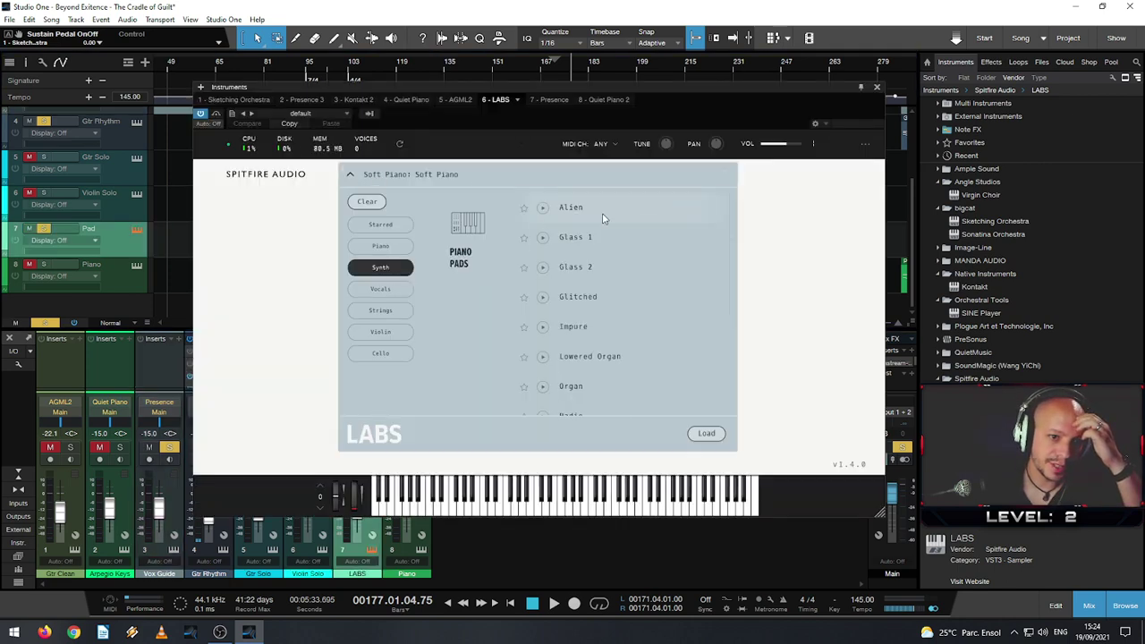
click(707, 436)
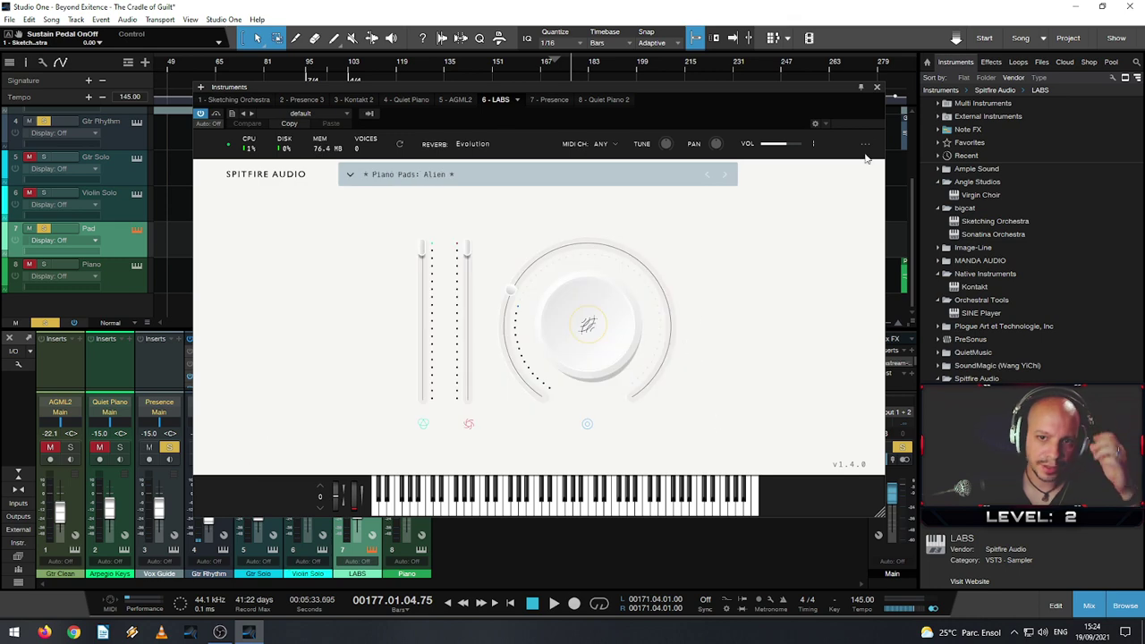
drag(789, 144, 806, 146)
click(879, 88)
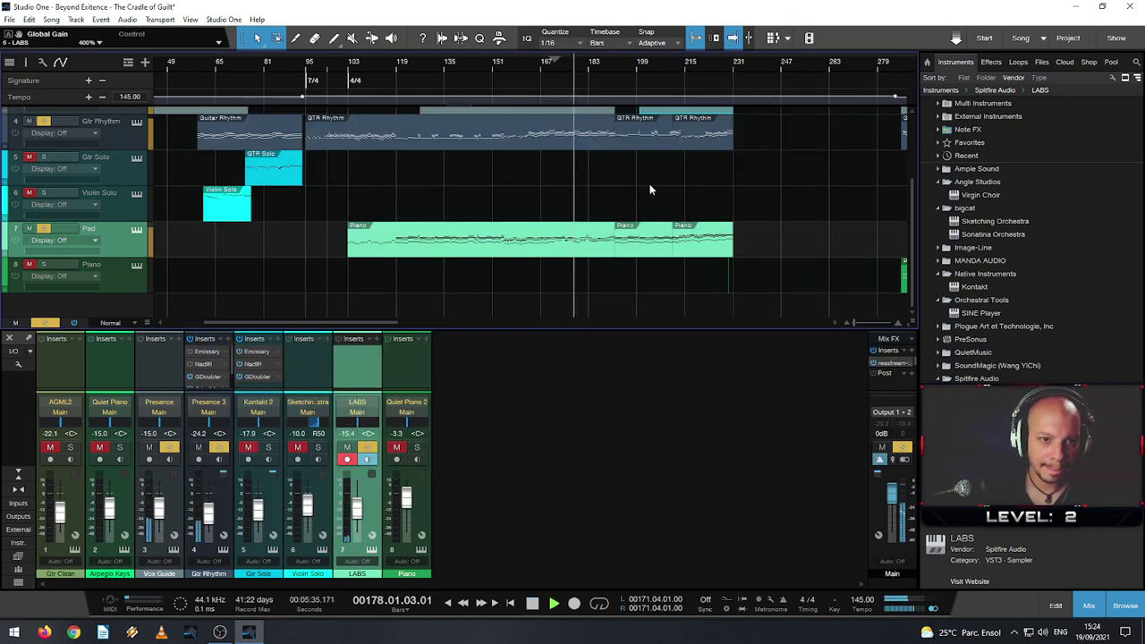
- Play on from about bar 178 to check the balance and lower the Gtr Rhythm channel's level to -25.8 dB
scroll(651, 190, up, 3)
scroll(651, 189, down, 3)
scroll(650, 190, up, 2)
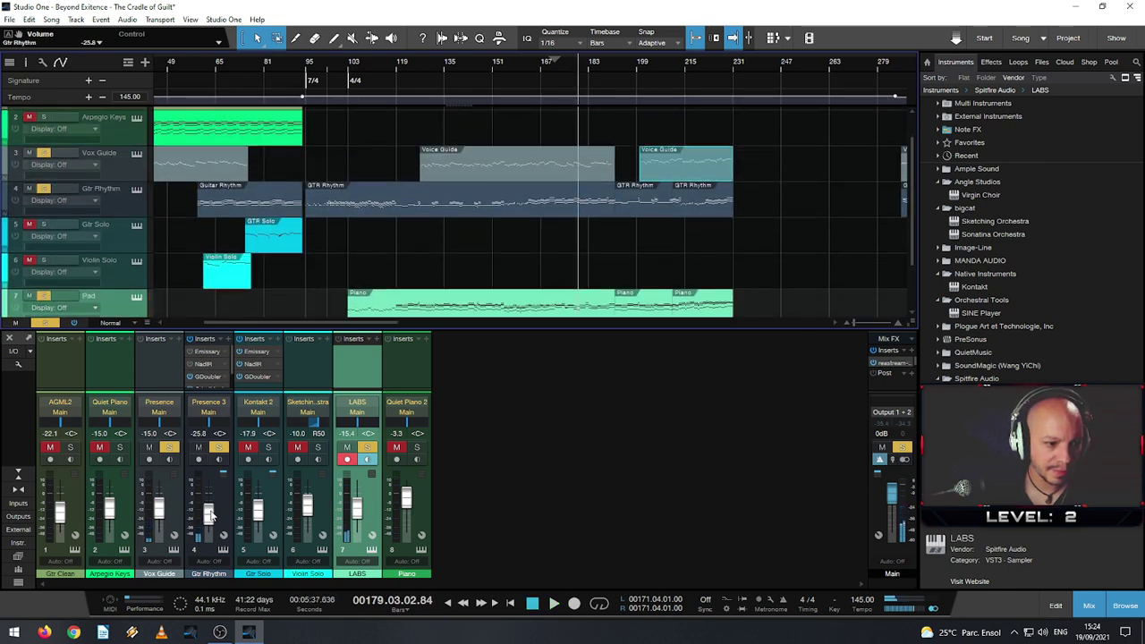
scroll(734, 212, up, 3)
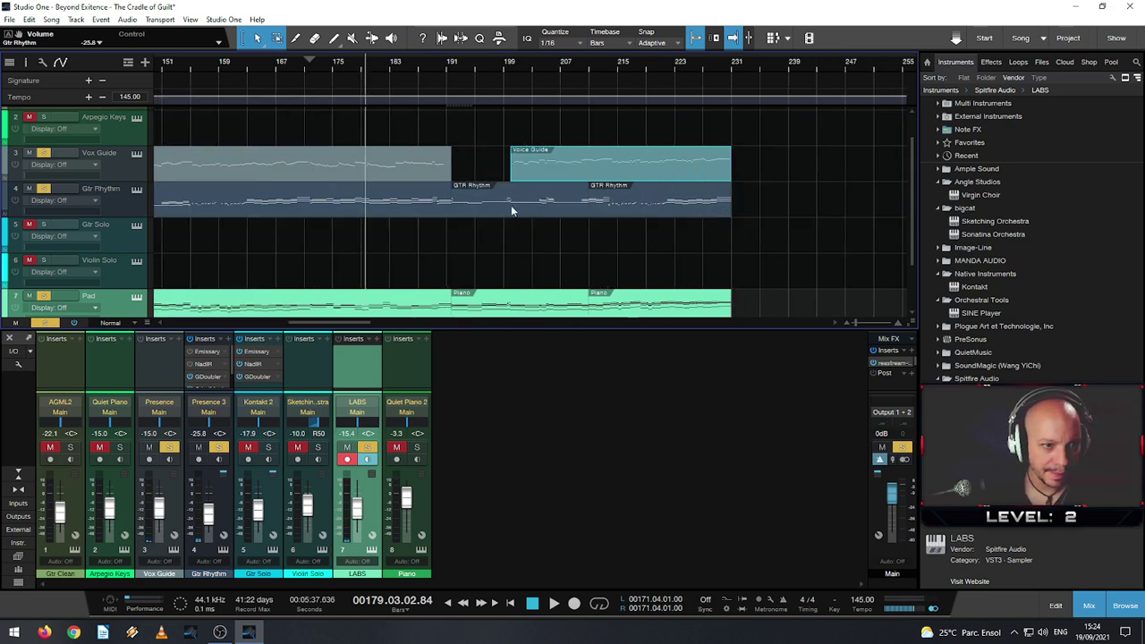
scroll(356, 222, up, 5)
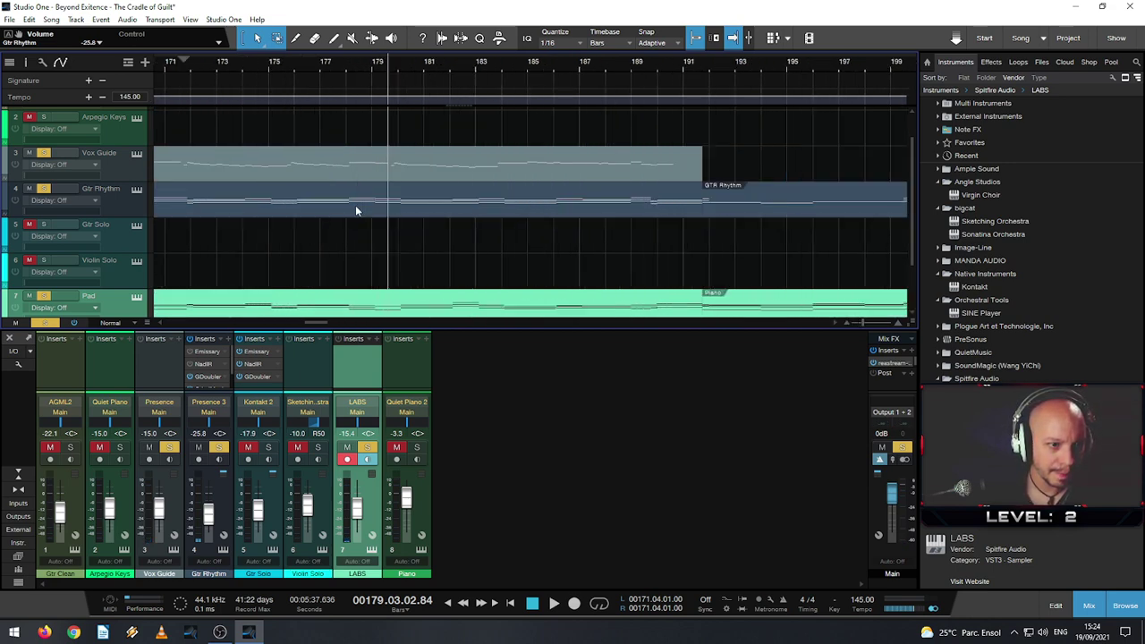
- Split the Gtr Rhythm event just before bar 172 and the Vox Guide event at about 171.4
click(352, 211)
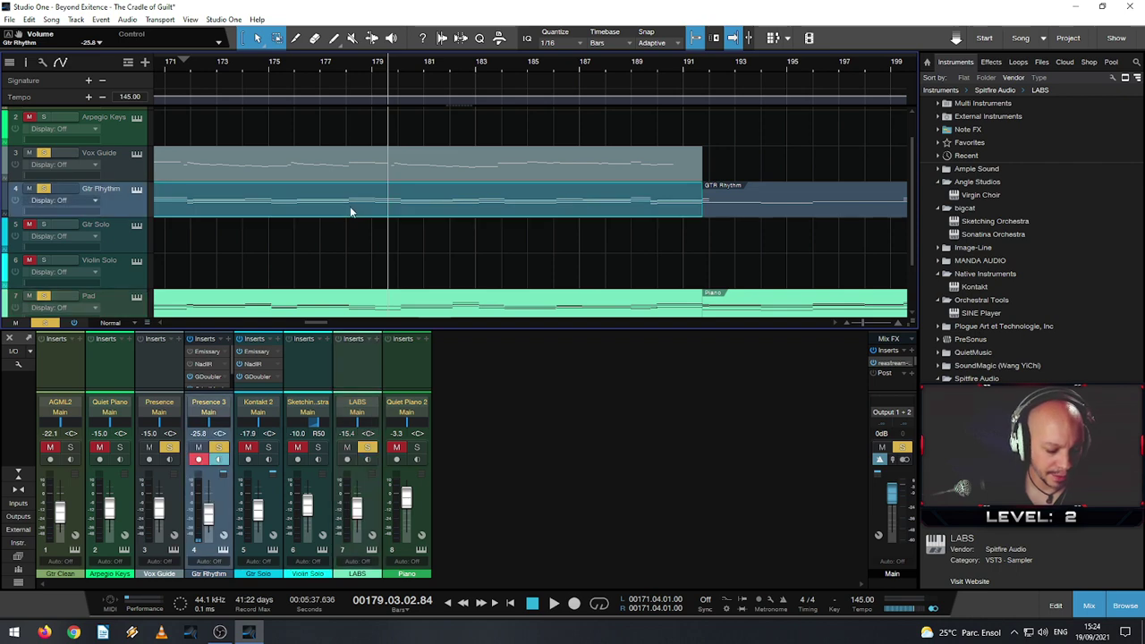
key(3)
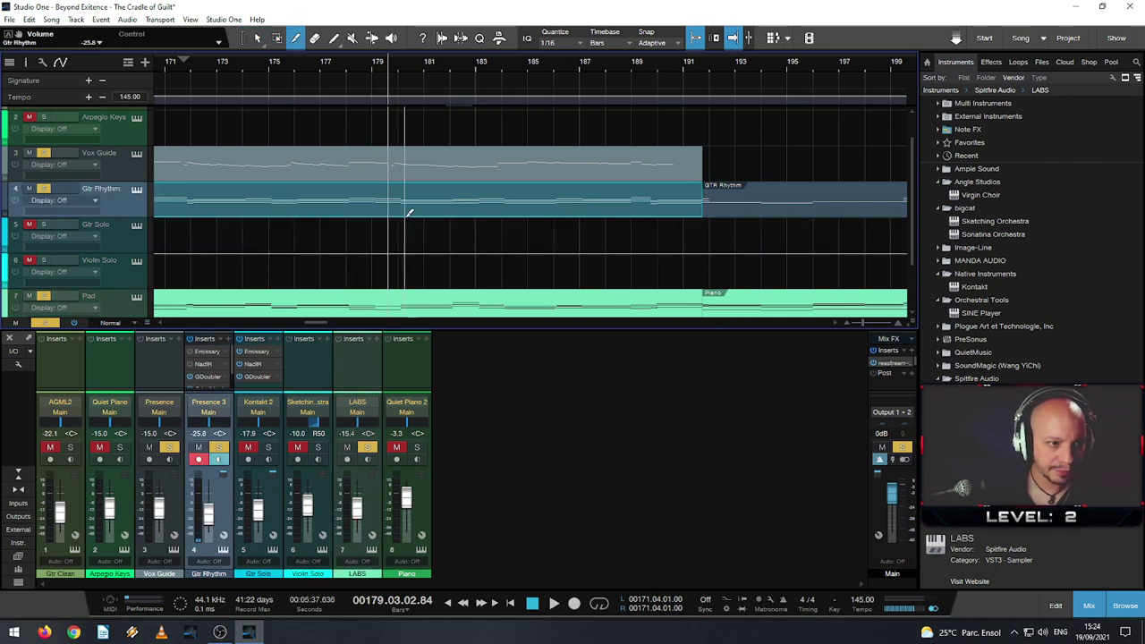
scroll(409, 212, down, 4)
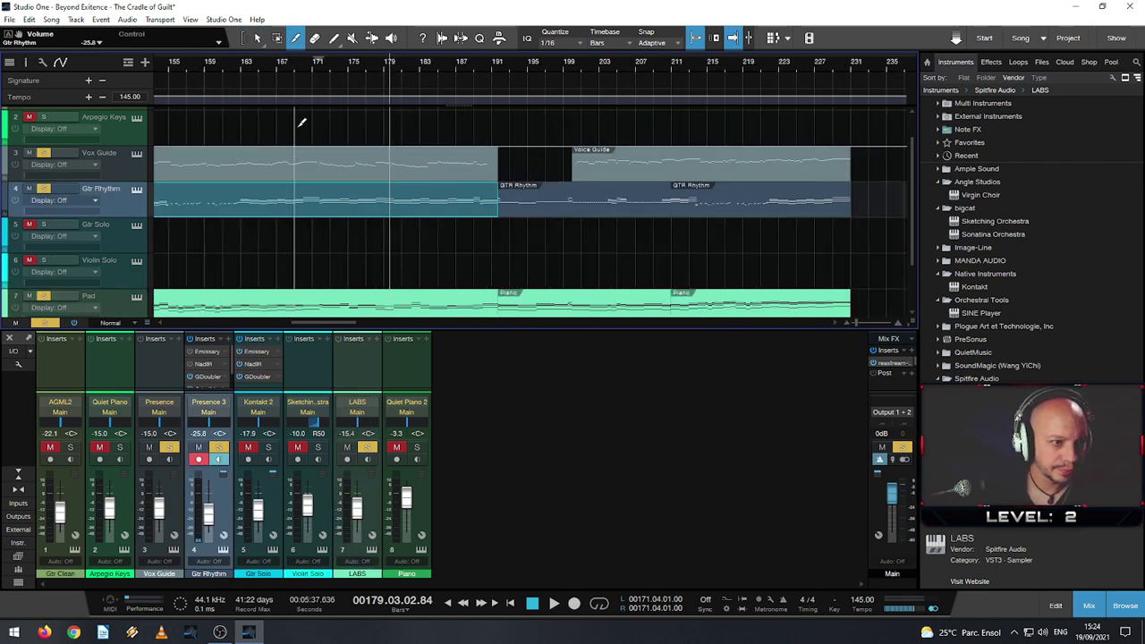
scroll(319, 201, up, 10)
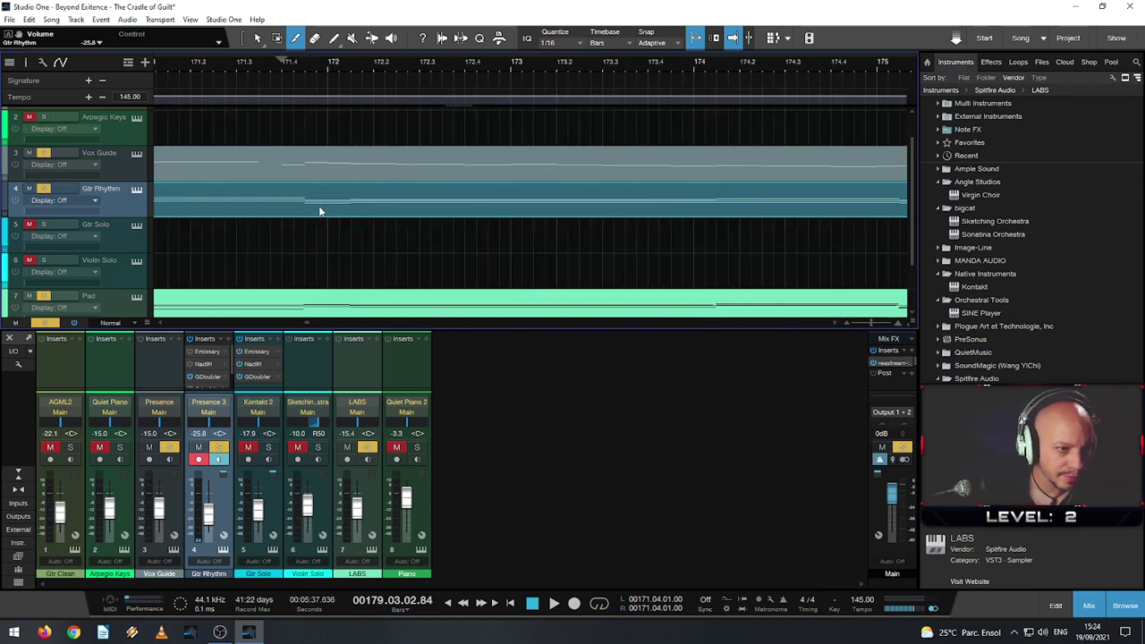
click(286, 202)
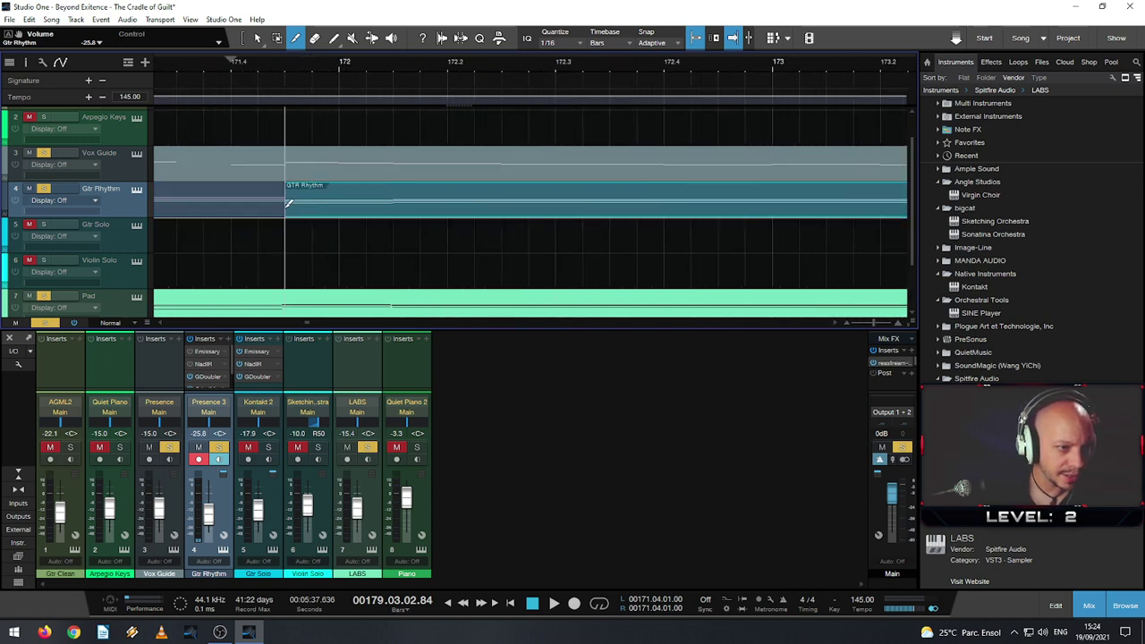
click(236, 173)
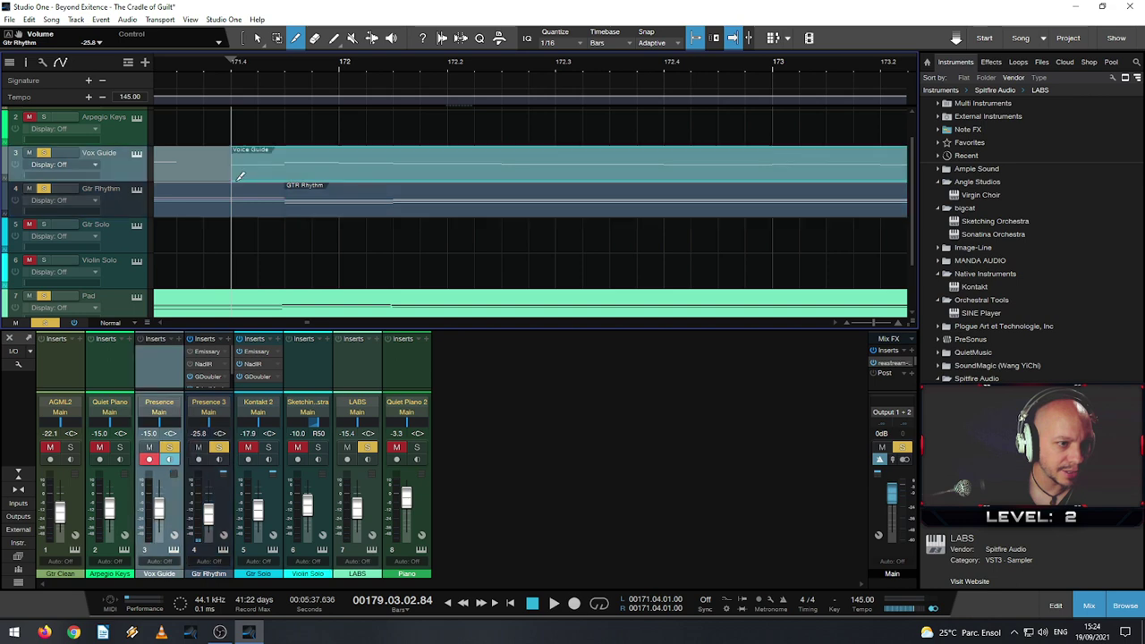
- Copy the newly split Vox Guide and Gtr Rhythm events and paste them at bar 235
key(1)
click(325, 213)
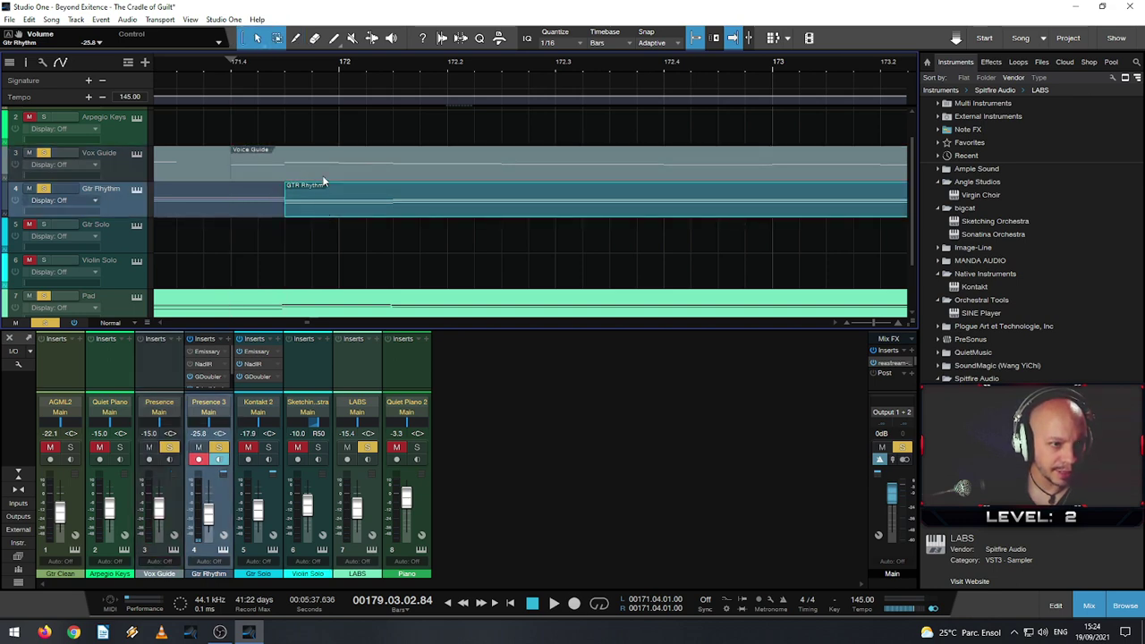
click(324, 178)
key(3)
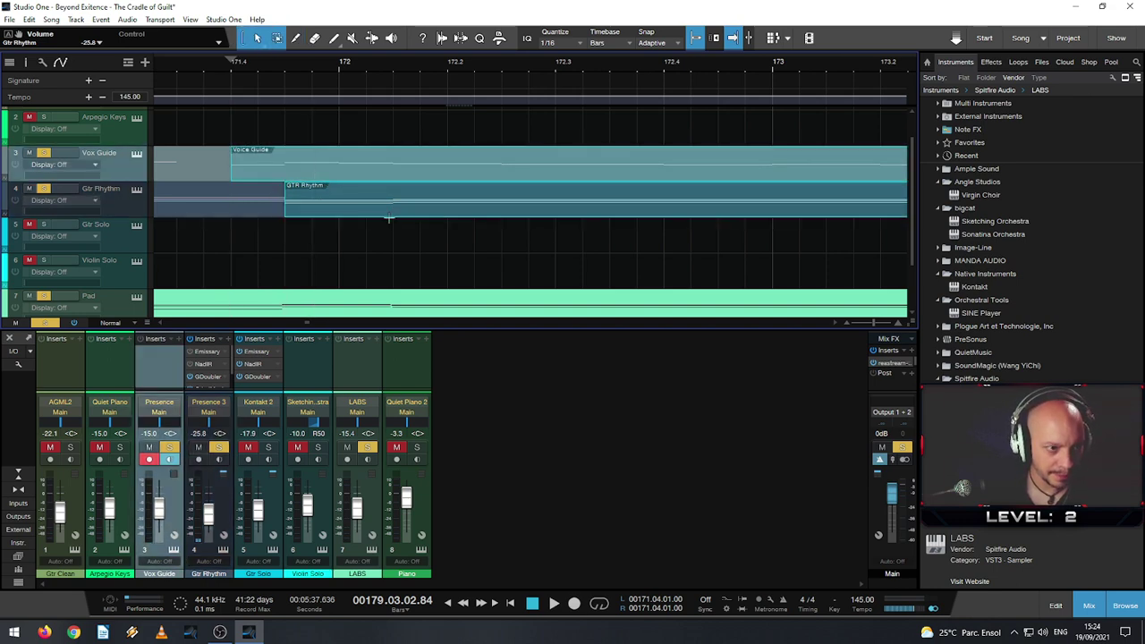
scroll(586, 91, down, 10)
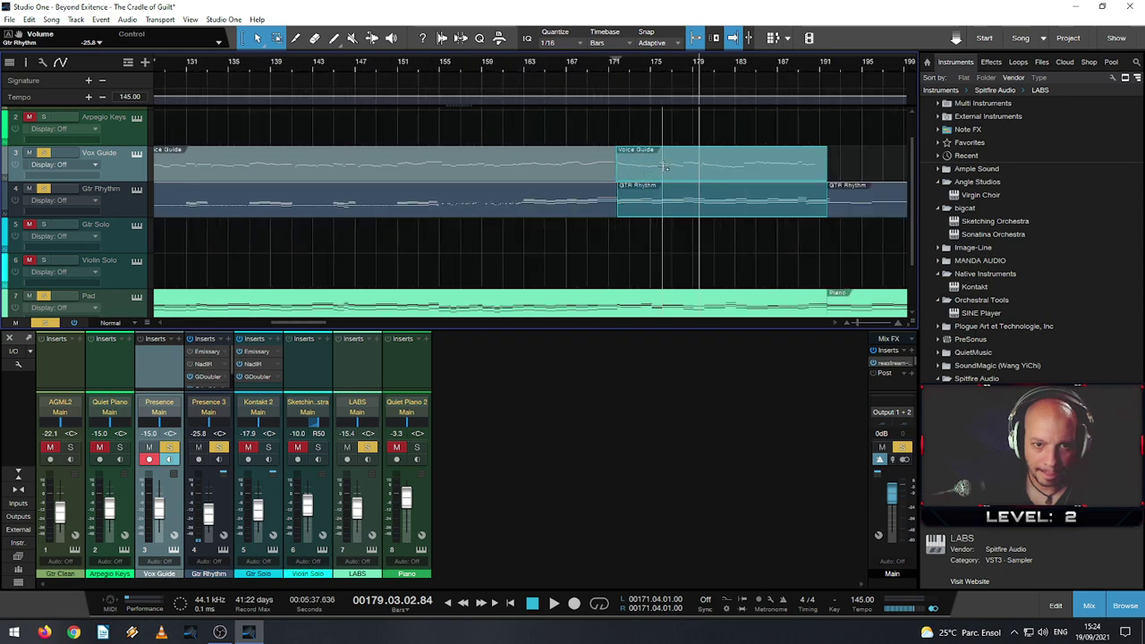
drag(855, 73, 407, 59)
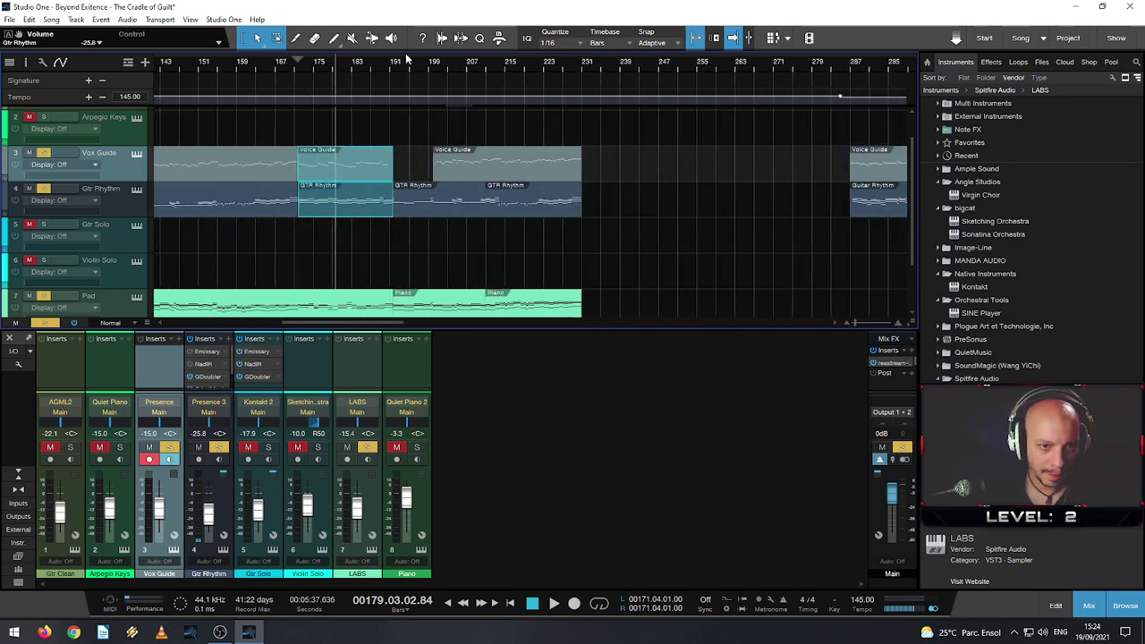
click(595, 213)
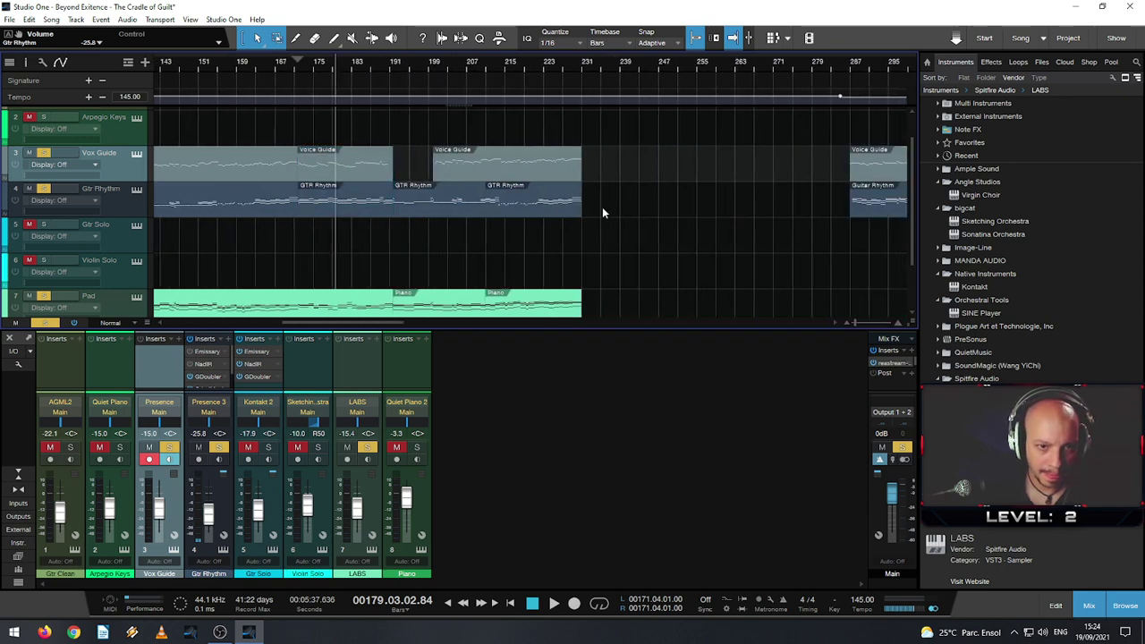
click(603, 72)
key(ctrl+v)
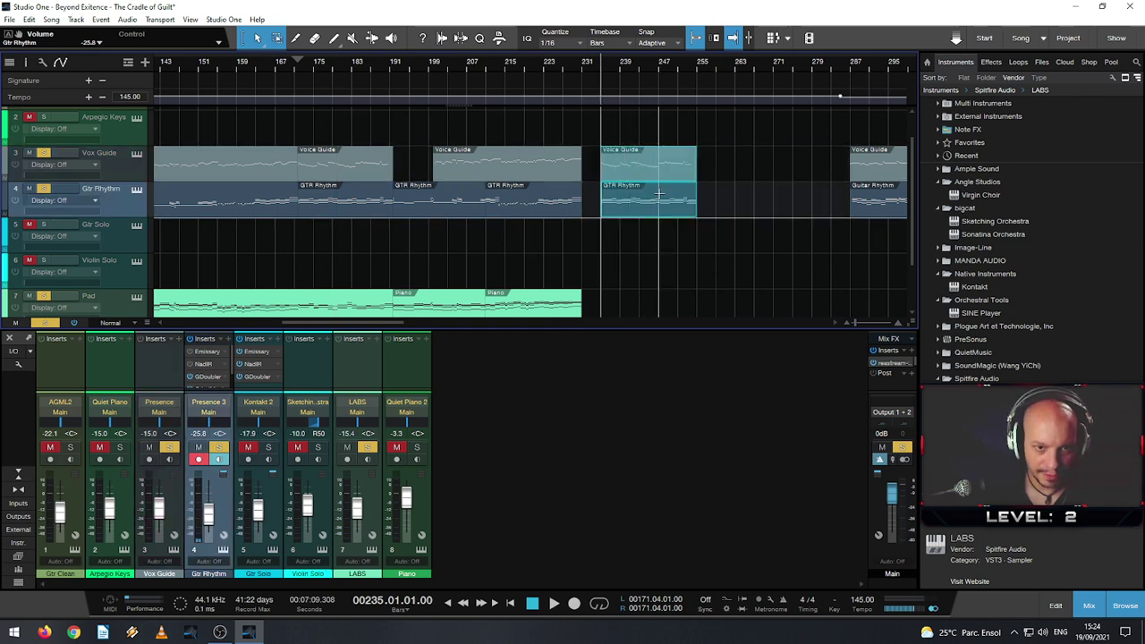
- Select both pasted events and play the end of the preceding section from about bar 229
scroll(606, 220, up, 5)
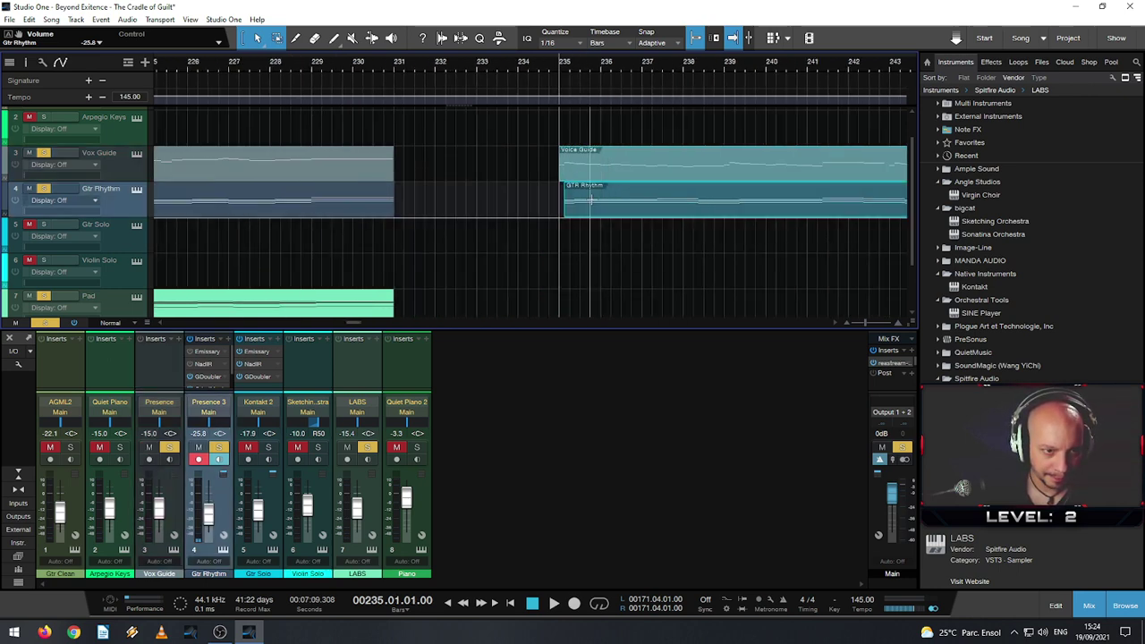
click(588, 184)
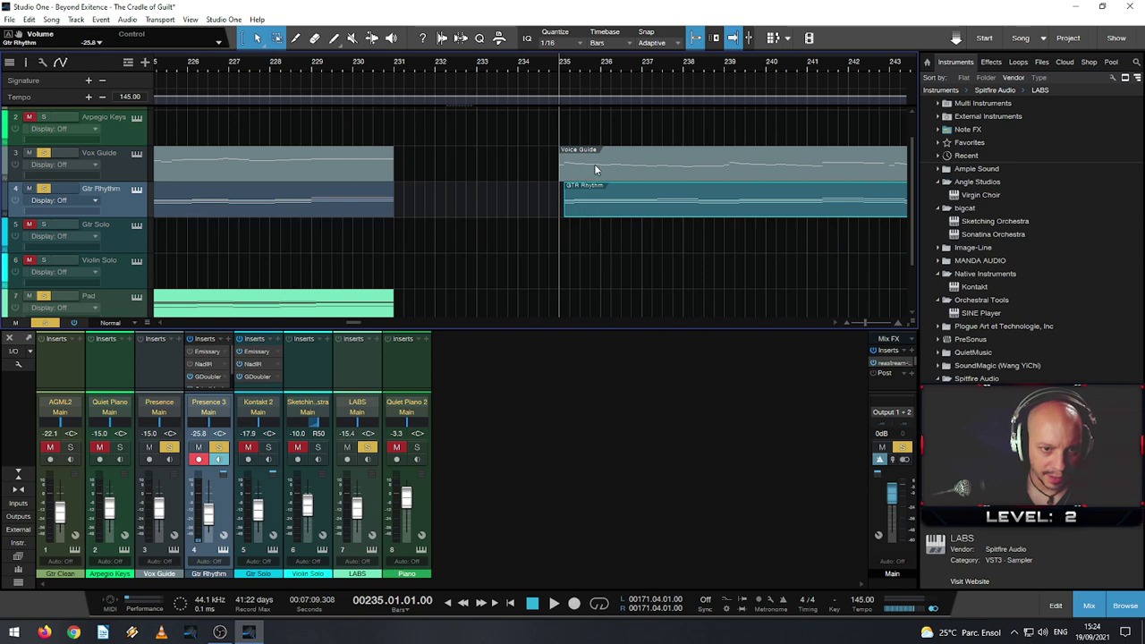
shift+click(586, 181)
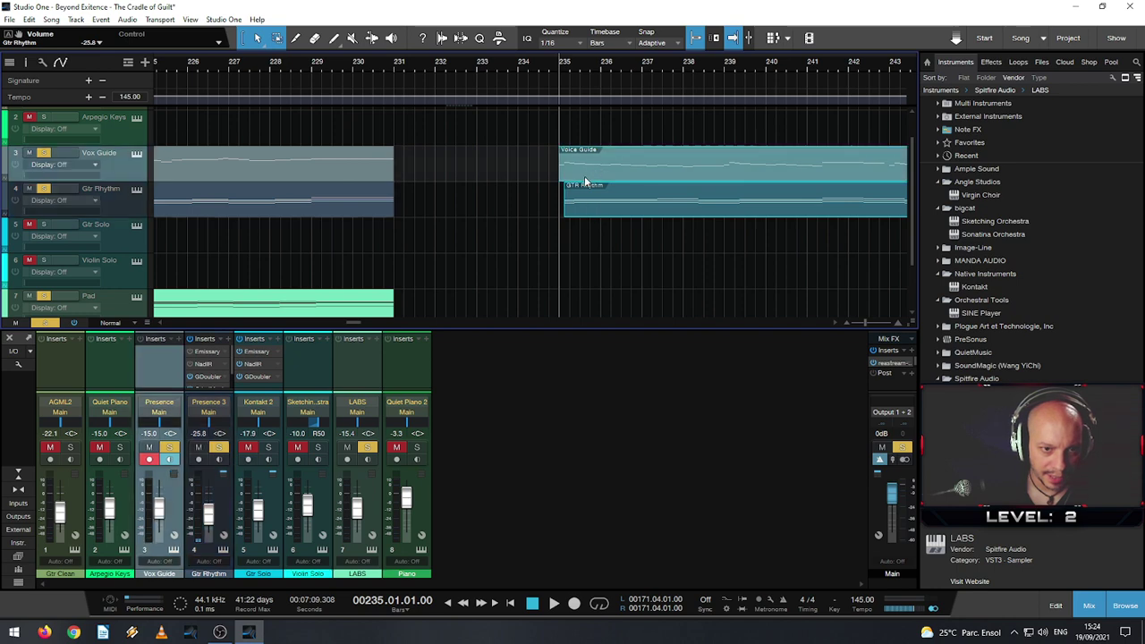
click(309, 70)
key(space)
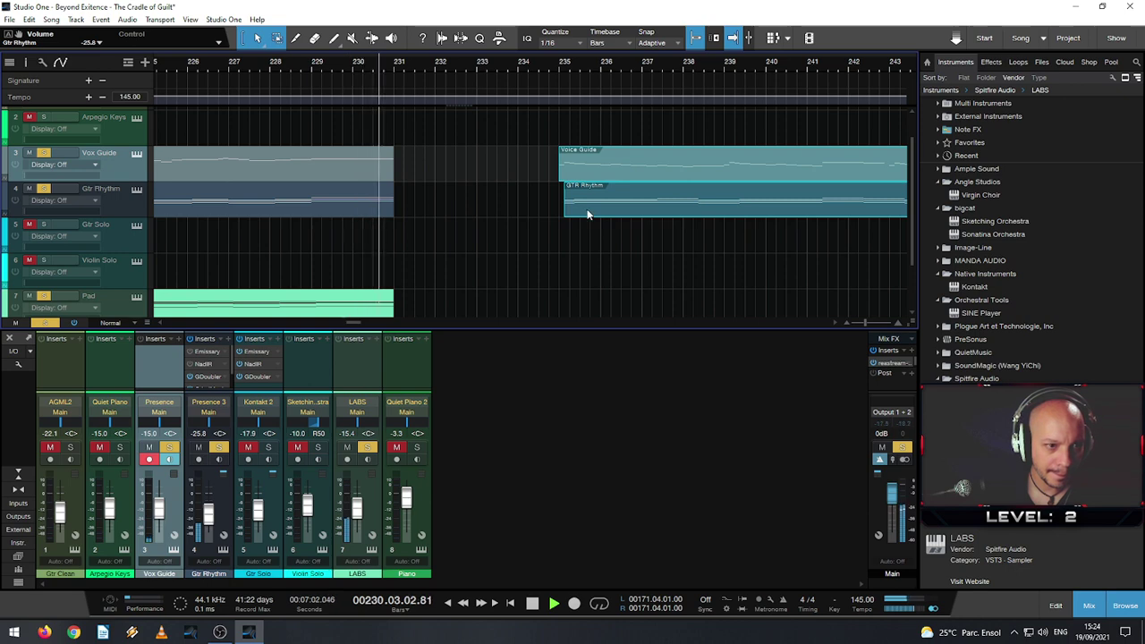
key(w)
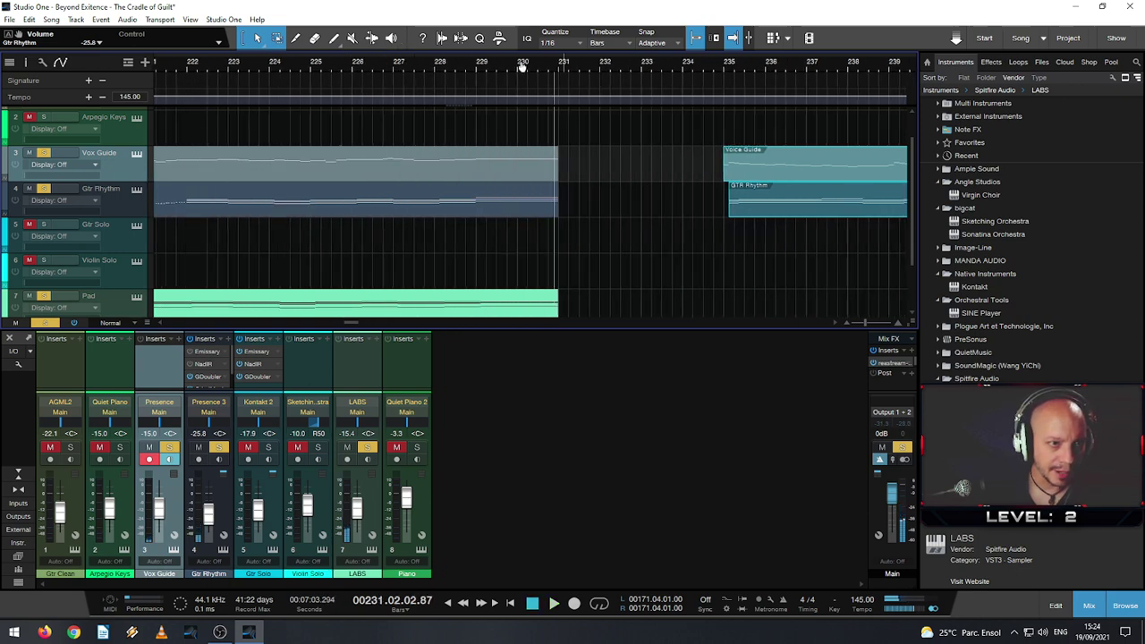
- Examine the section transitions on Vox Guide and Gtr Rhythm from about bar 172 to bar 231
key(e)
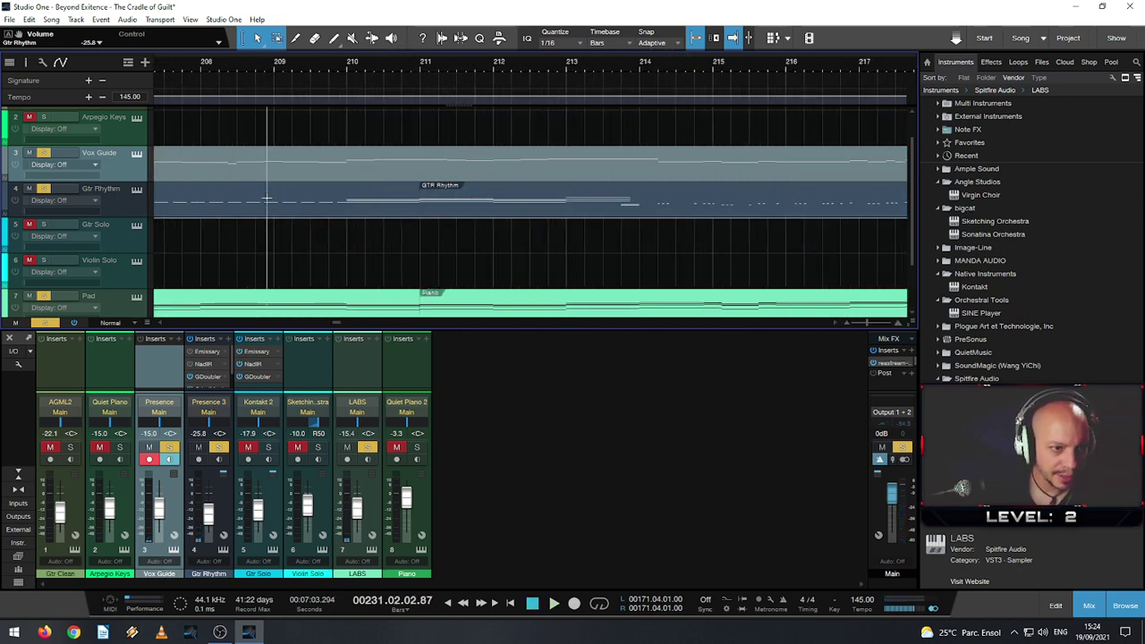
key(w)
key(w)
key(w)
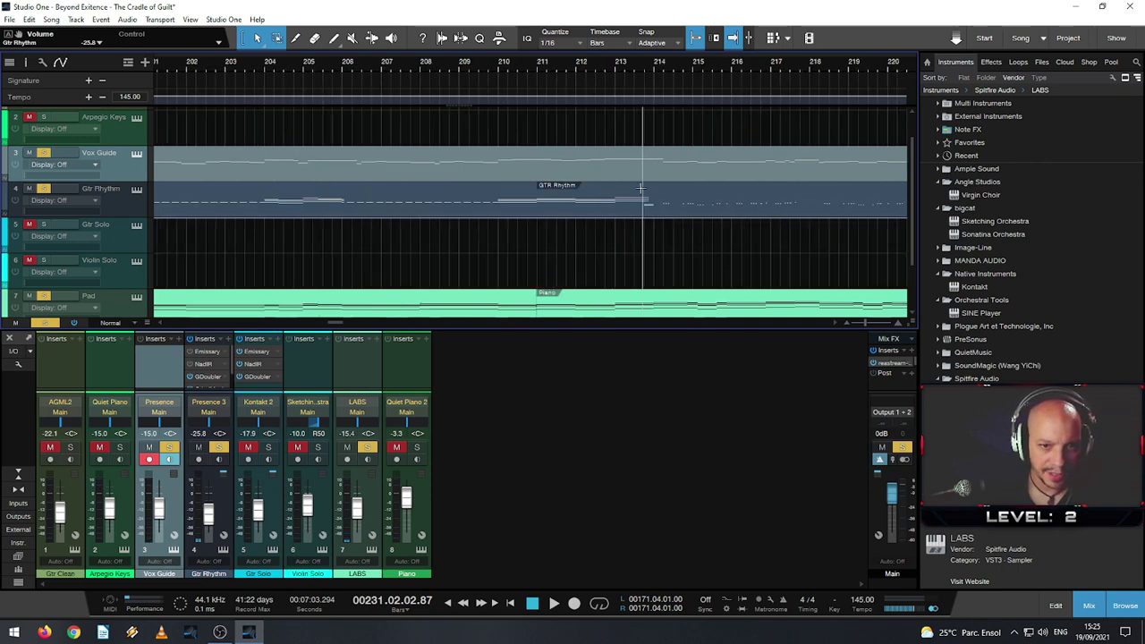
key(e)
key(e)
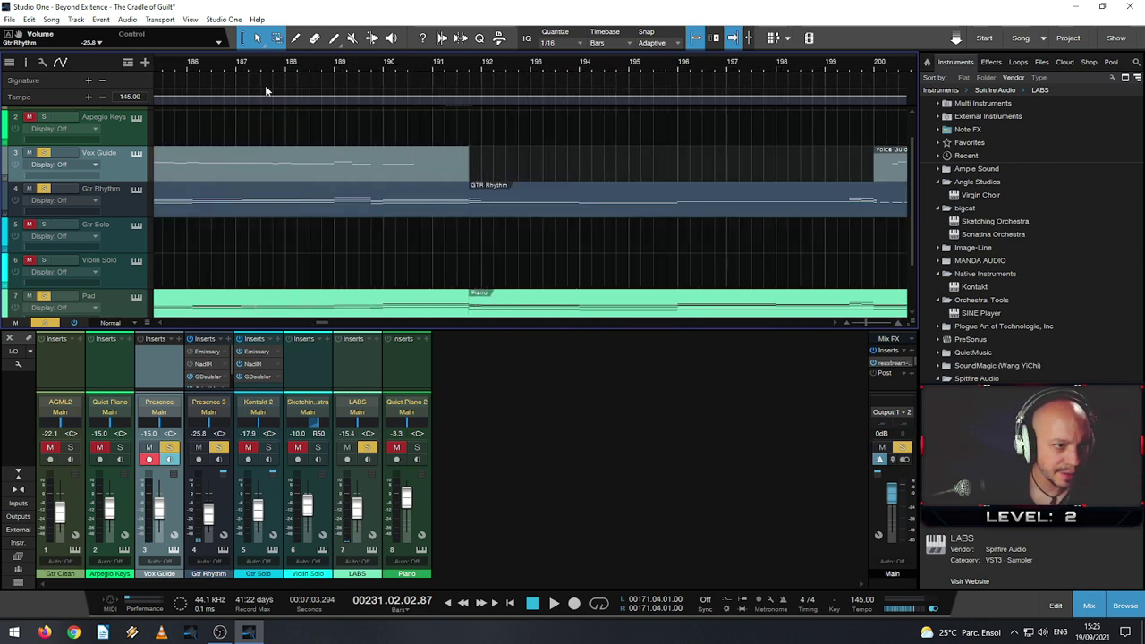
drag(327, 73, 731, 61)
key(e)
key(e)
key(e)
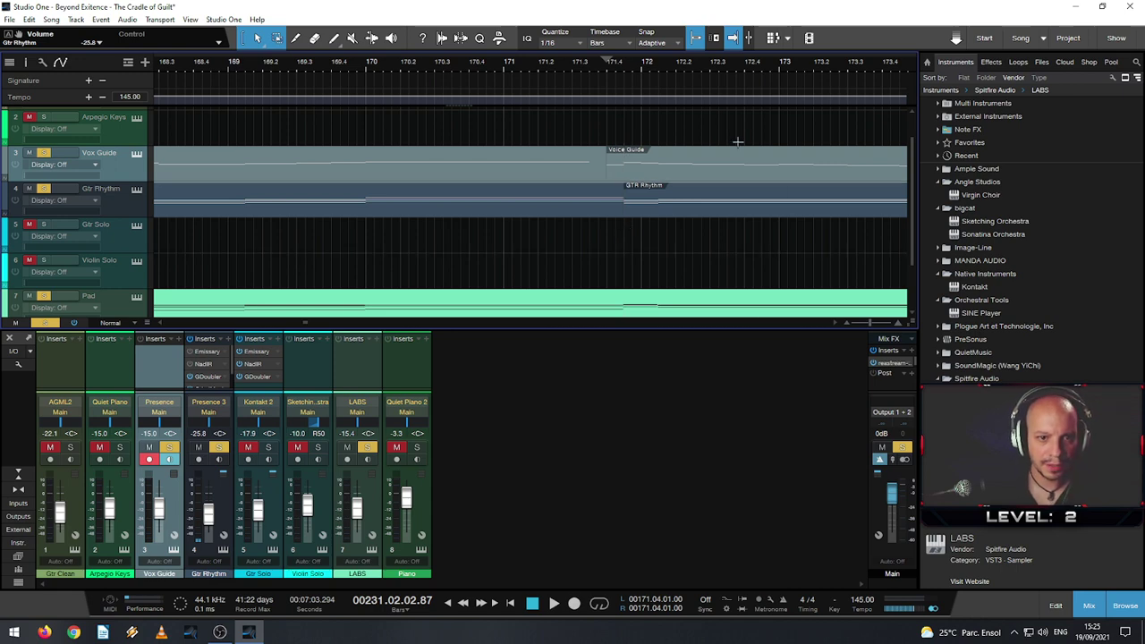
key(w)
key(w)
key(w)
key(w)
key(w)
key(w)
key(w)
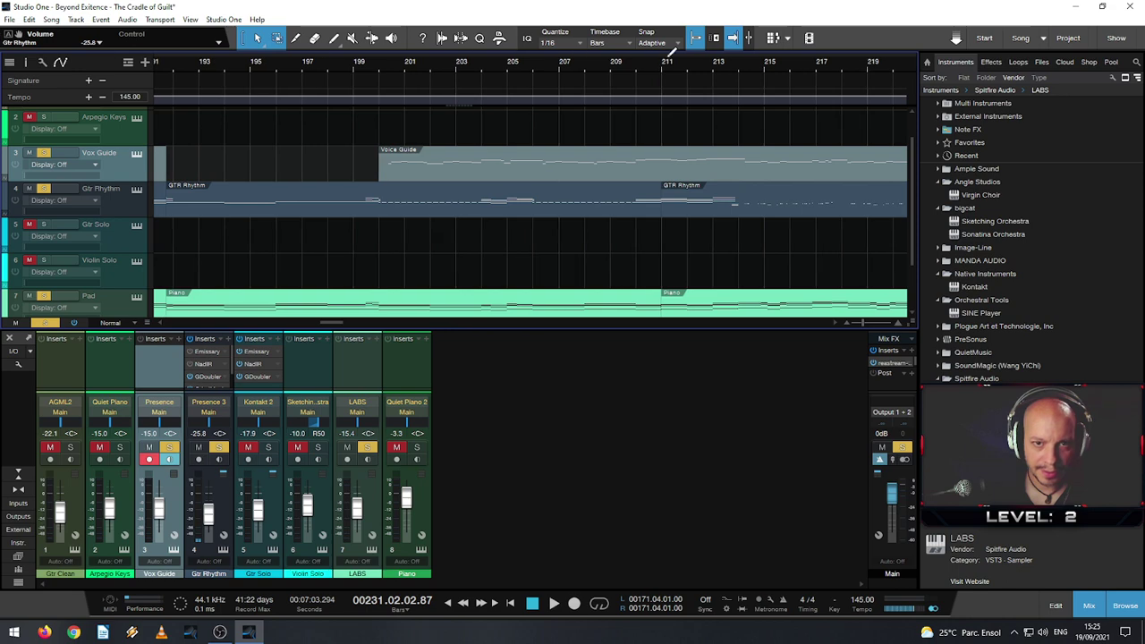
key(w)
key(w)
key(e)
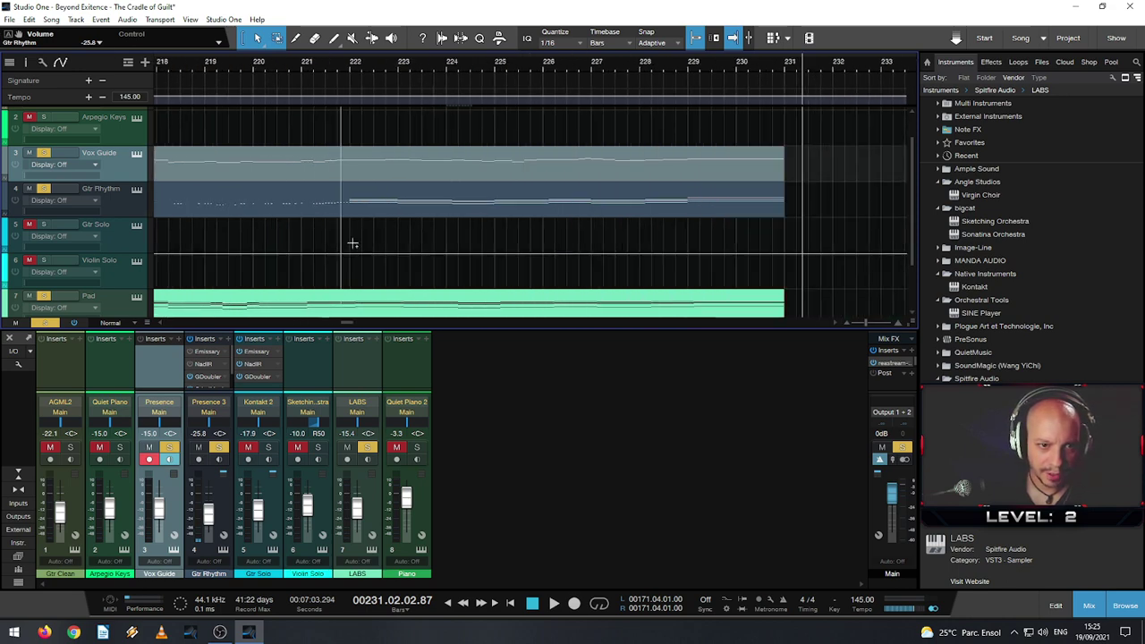
- Move the pasted Vox Guide and Gtr Rhythm events earlier so they start shortly before bar 233
scroll(734, 116, right, 5)
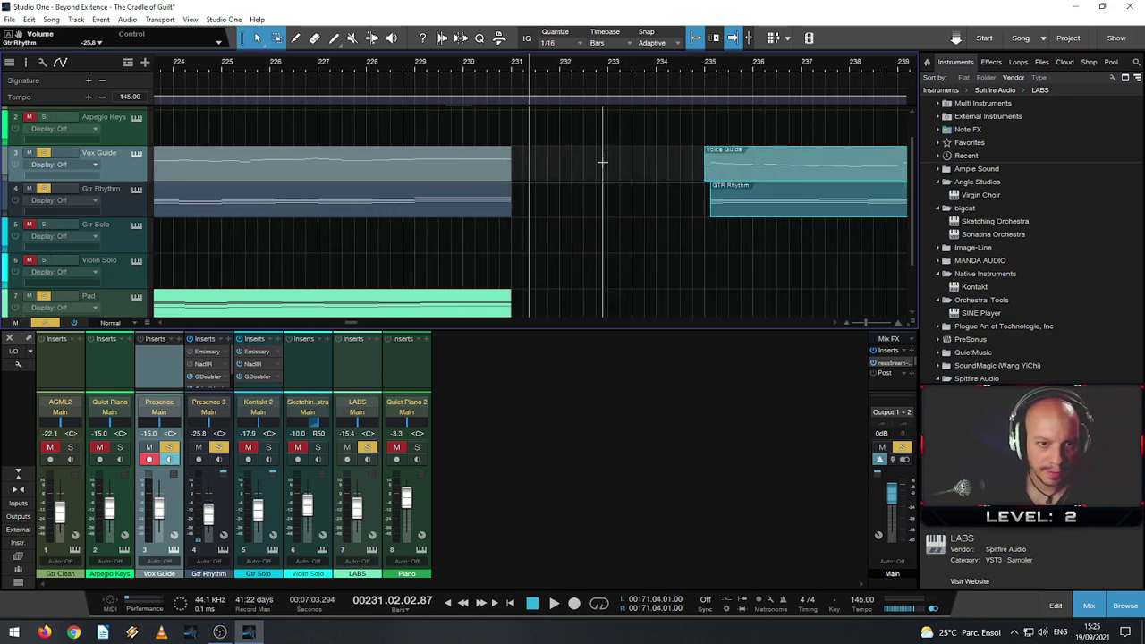
scroll(608, 175, up, 2)
drag(781, 215, 586, 215)
scroll(617, 213, up, 2)
scroll(345, 225, down, 4)
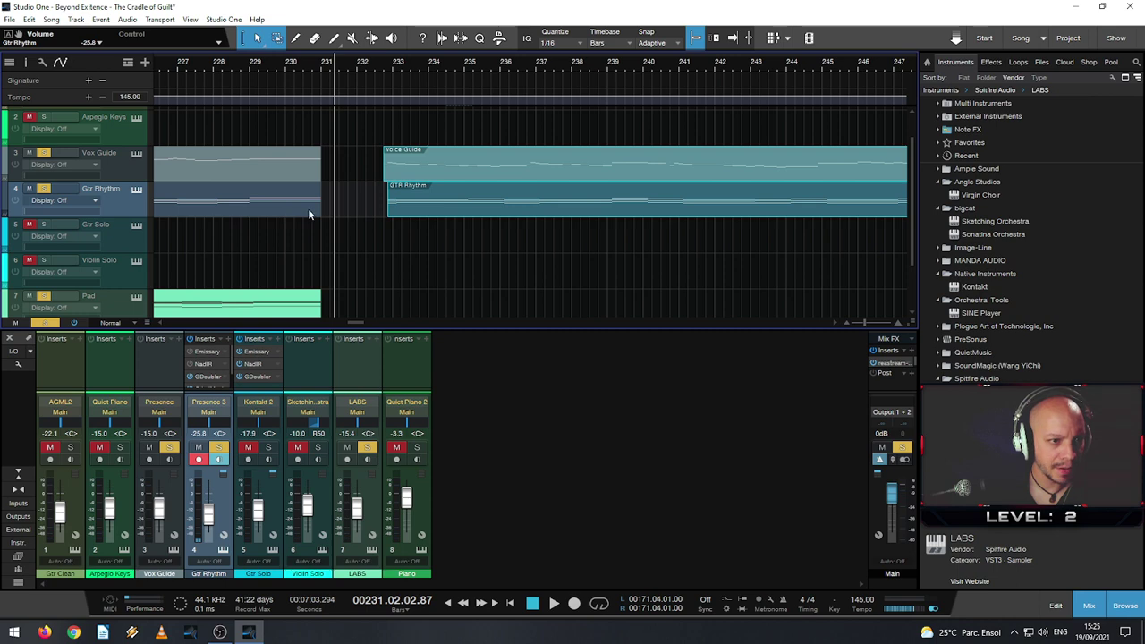
- Extend the end of the Gtr Rhythm event at bar 231 to meet the start of the pasted Gtr Rhythm event
drag(320, 208, 387, 207)
scroll(548, 208, up, 4)
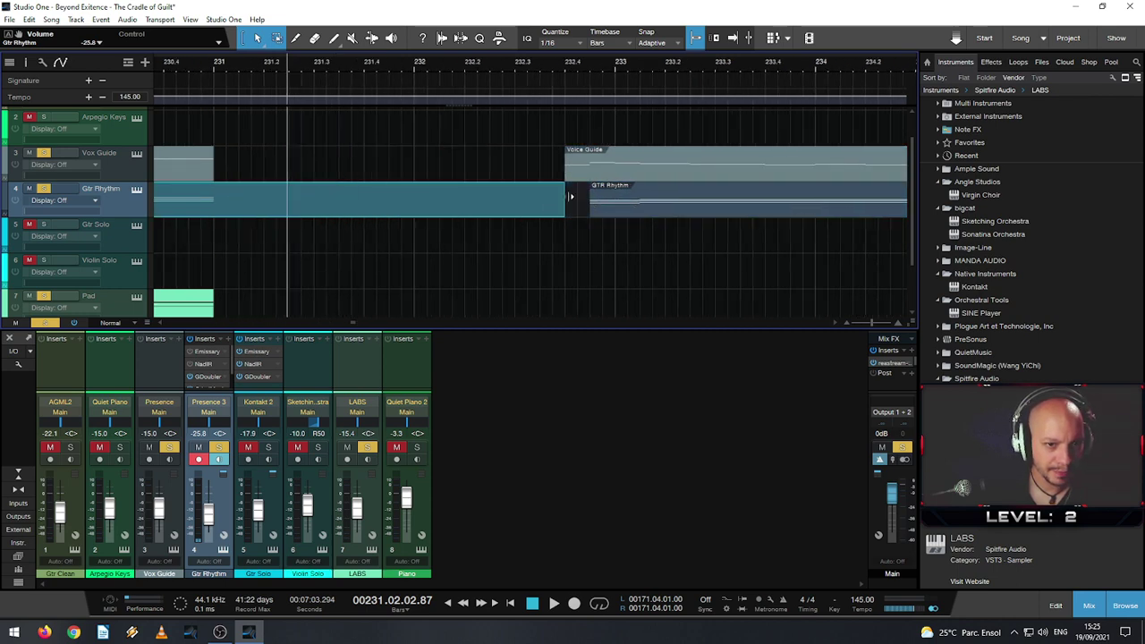
drag(570, 196, 584, 198)
scroll(379, 224, down, 2)
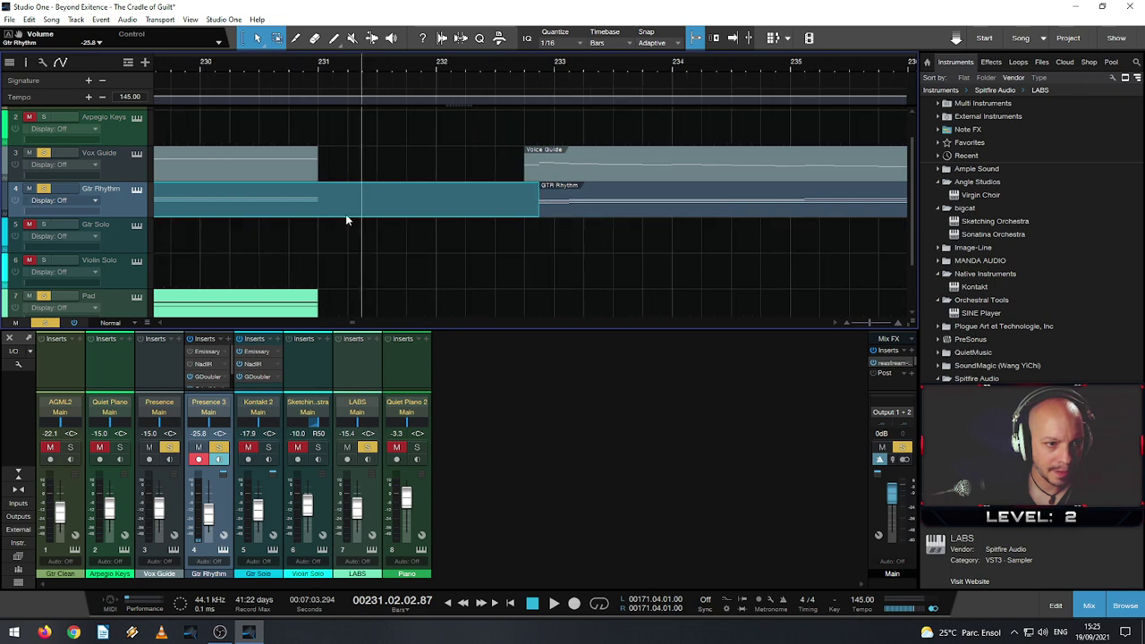
- Lengthen the Gtr Rhythm chord starting at bar 229 to four bars, ending at bar 233
double_click(347, 220)
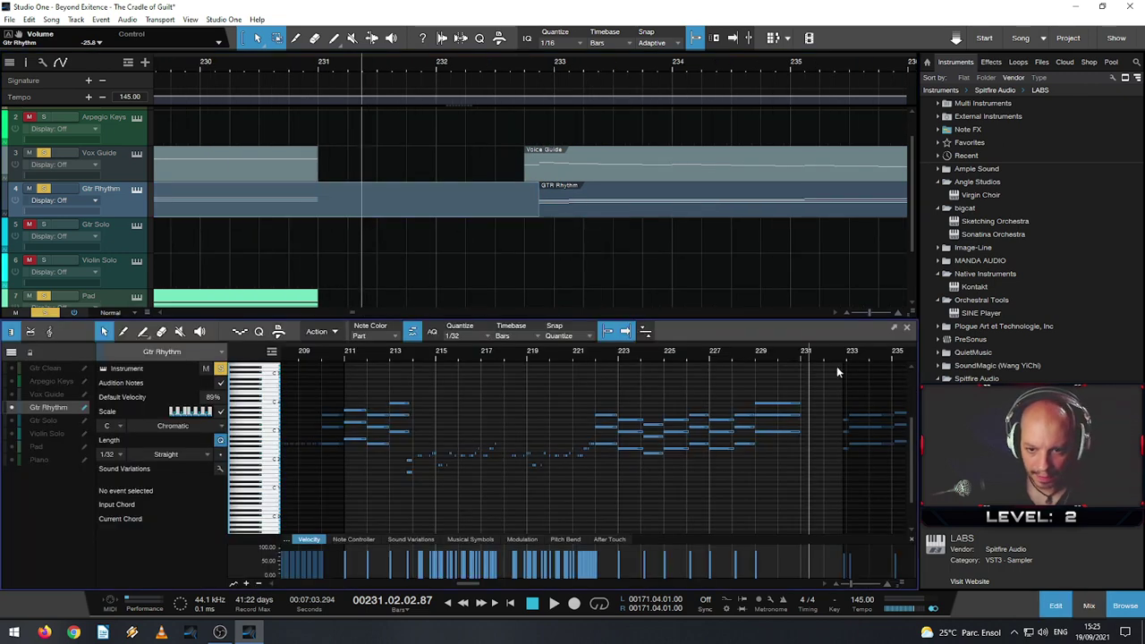
click(797, 404)
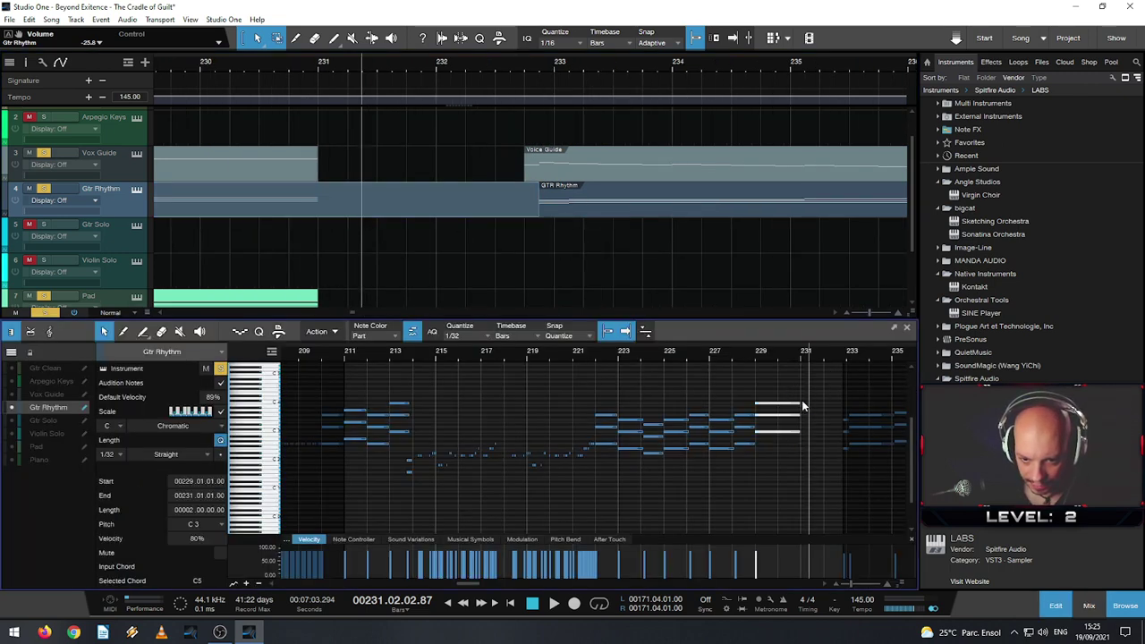
drag(802, 401, 846, 400)
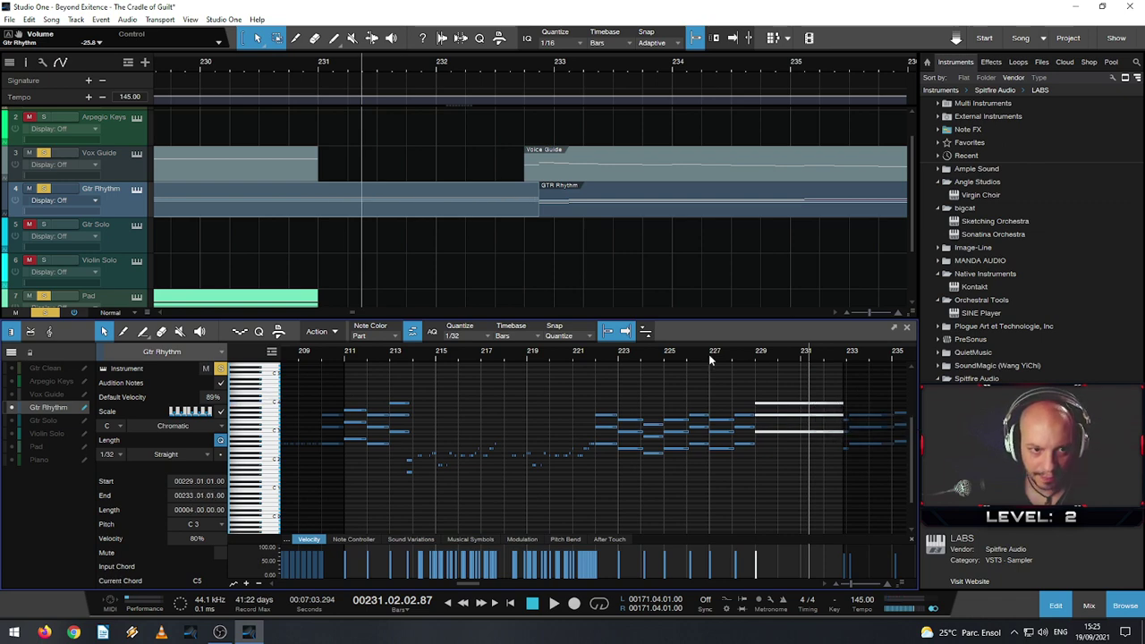
- Extend the Vox Guide event to the start of its pasted copy and lengthen its last C5 note to 232.01.02
click(291, 167)
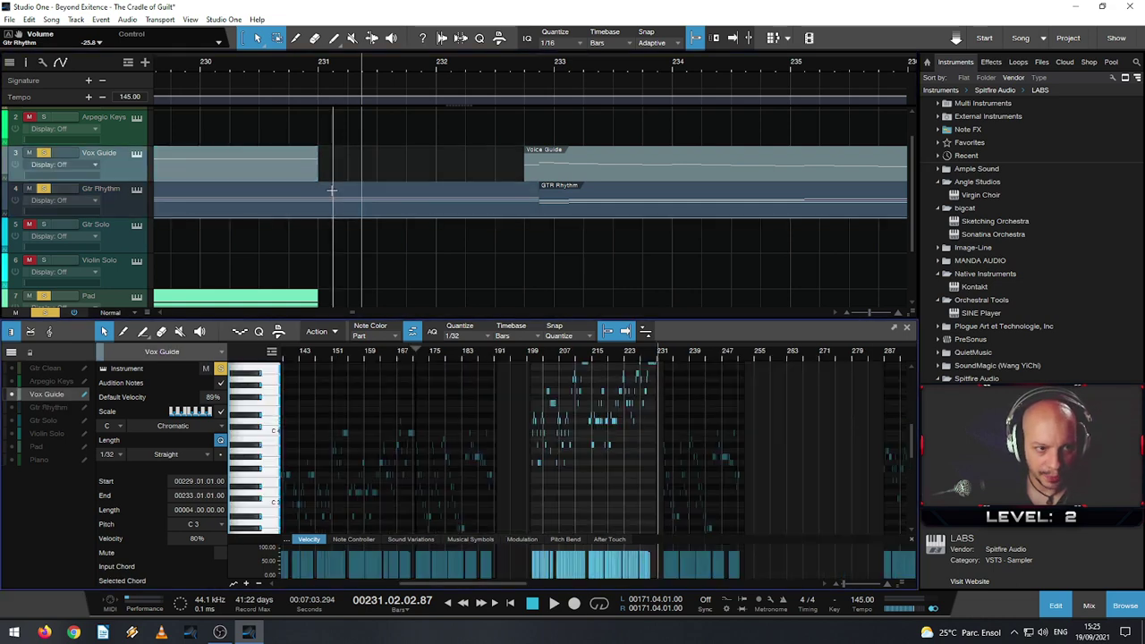
drag(321, 172, 525, 173)
scroll(672, 398, up, 3)
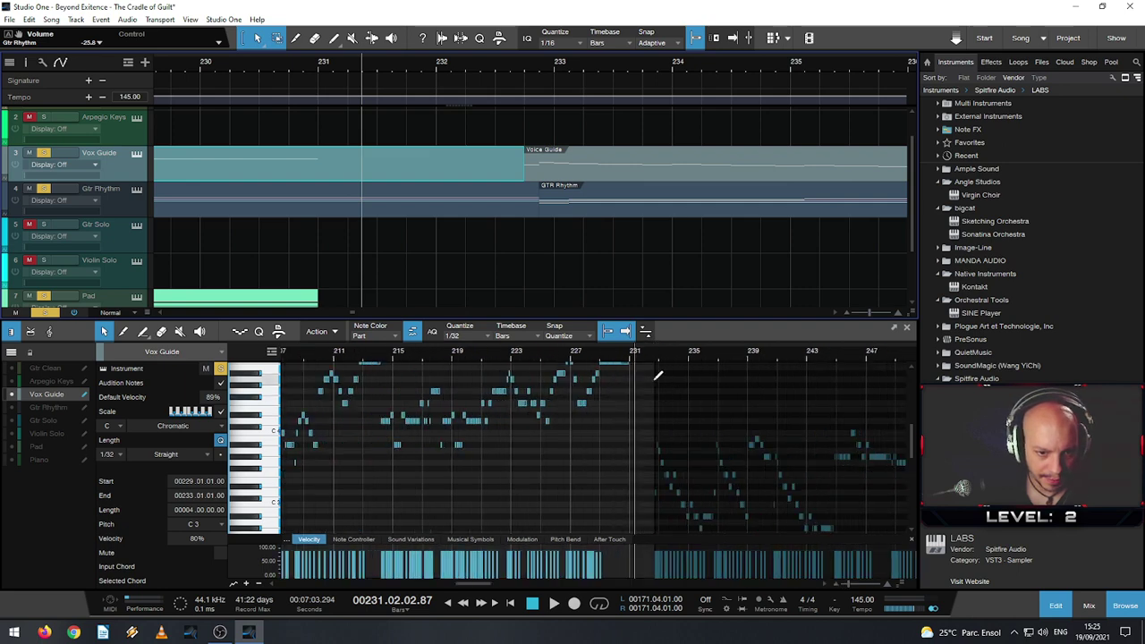
scroll(641, 395, up, 5)
click(553, 358)
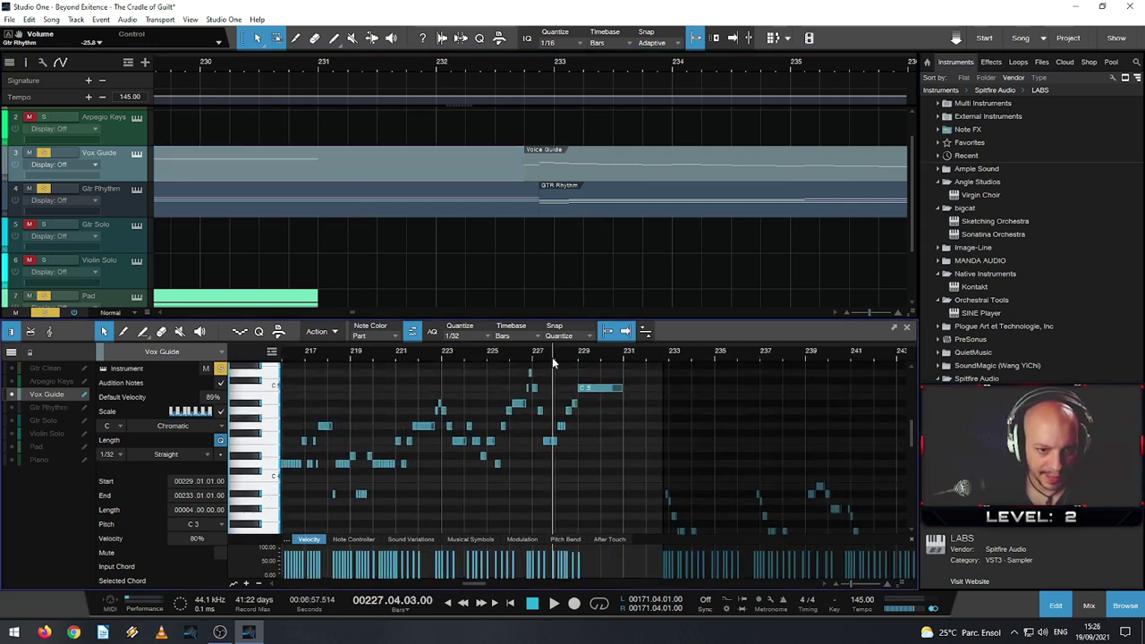
drag(622, 388, 647, 388)
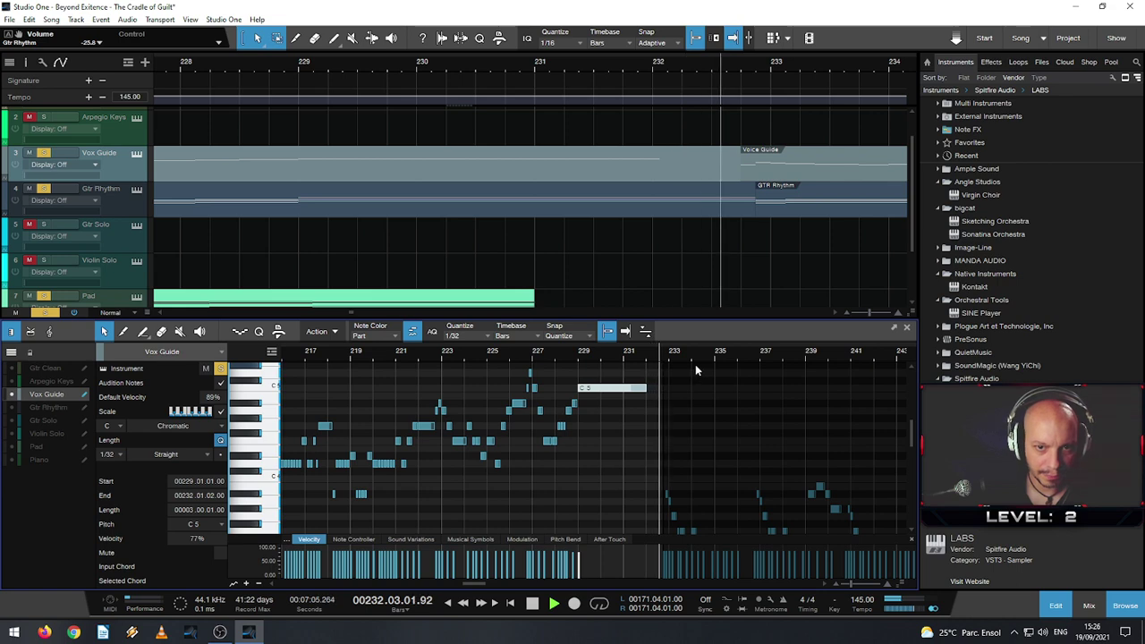
key(f)
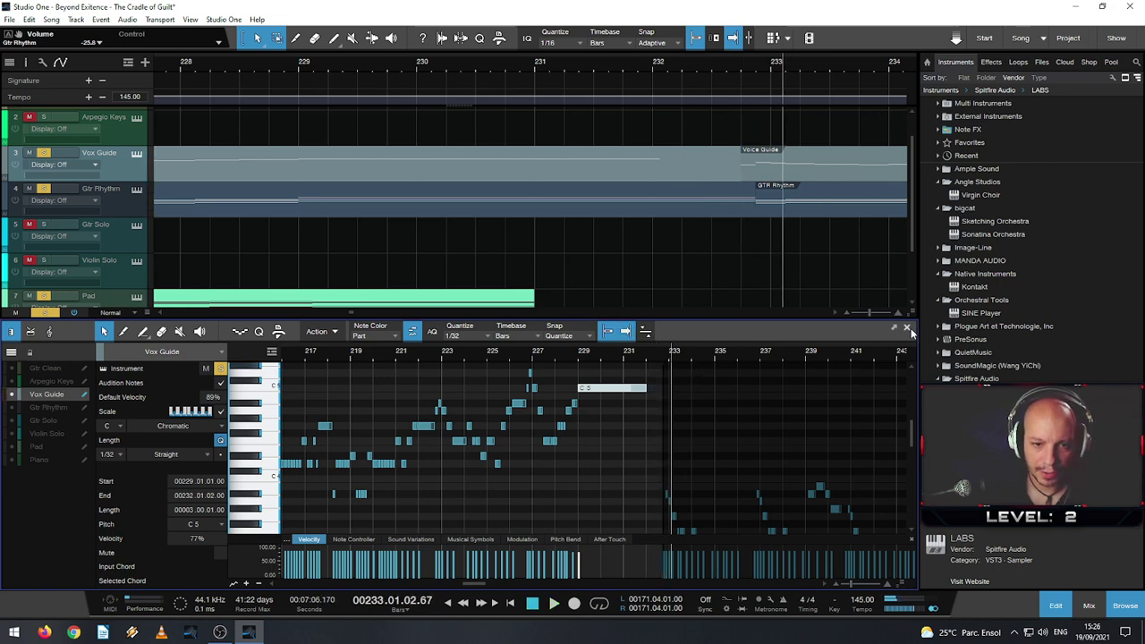
- Extend the Gtr Rhythm event starting at bar 211 so it ends at bar 233
scroll(613, 268, down, 5)
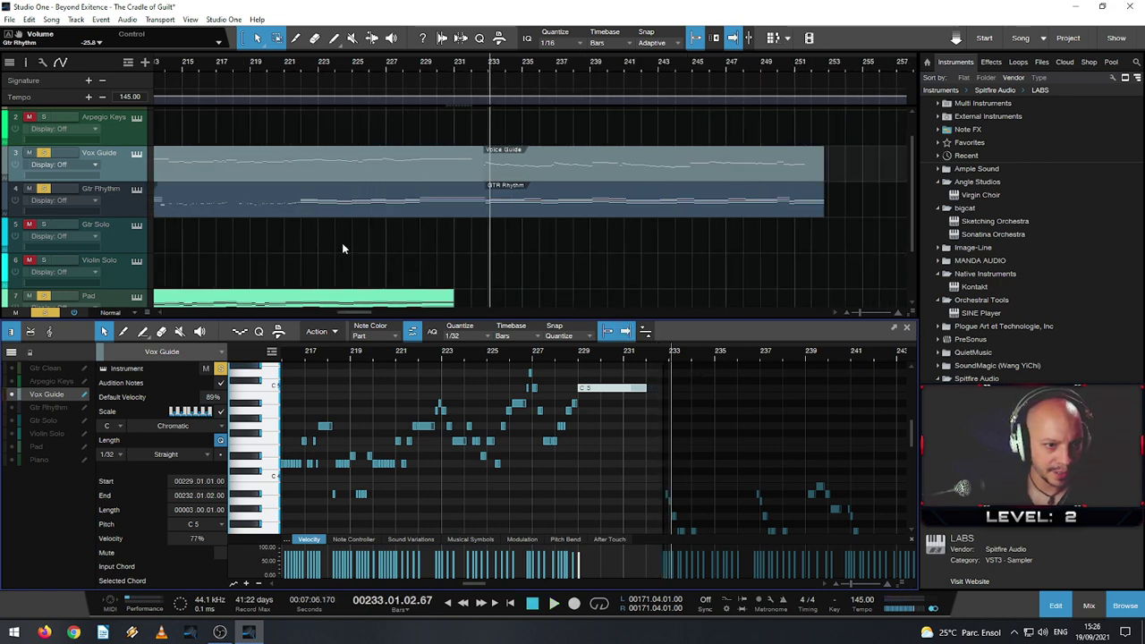
scroll(336, 245, down, 2)
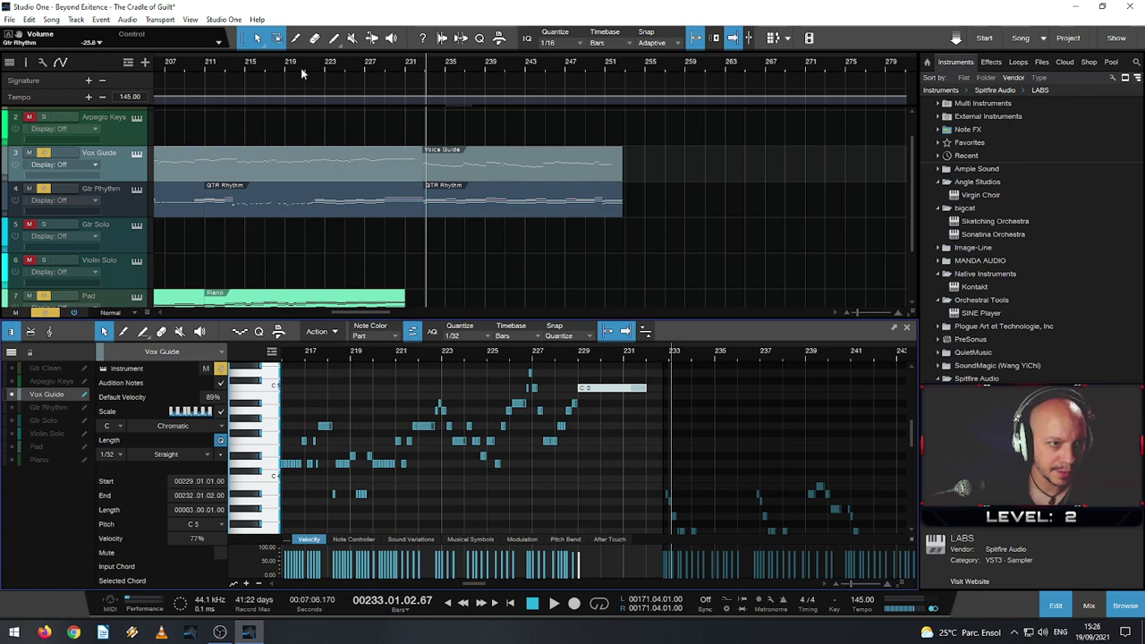
drag(301, 68, 678, 56)
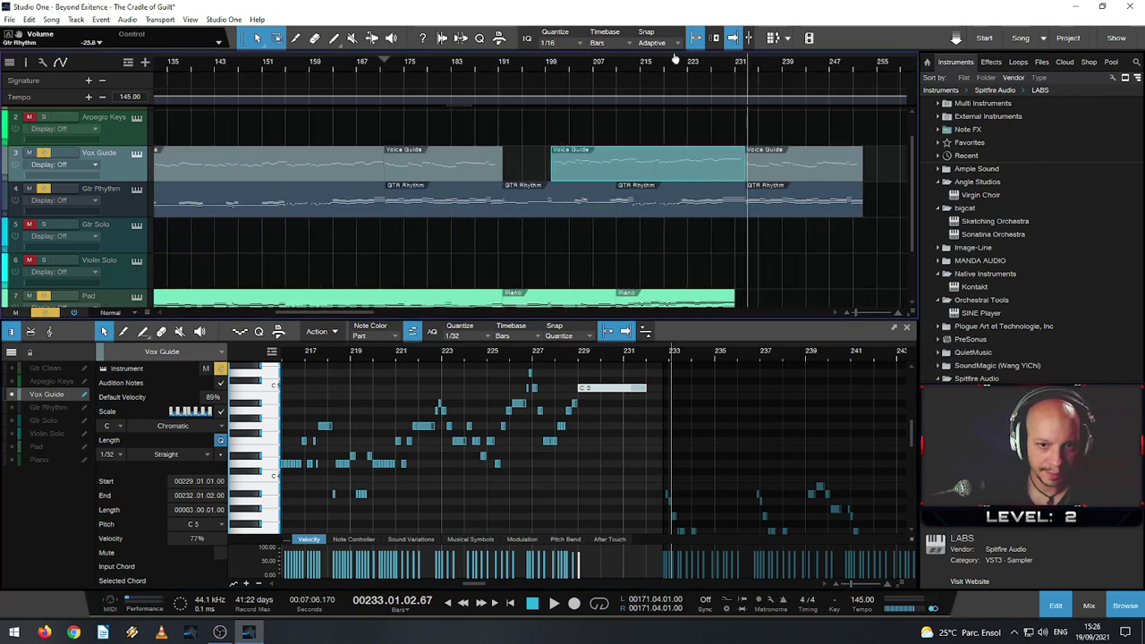
click(738, 213)
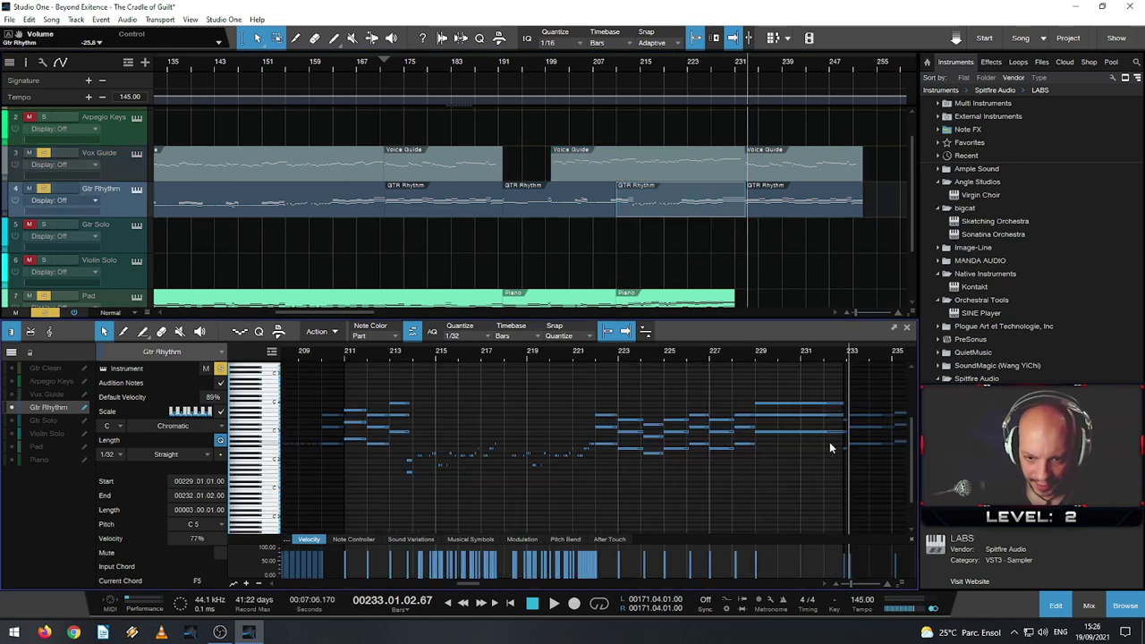
scroll(829, 442, up, 3)
drag(856, 441, 846, 372)
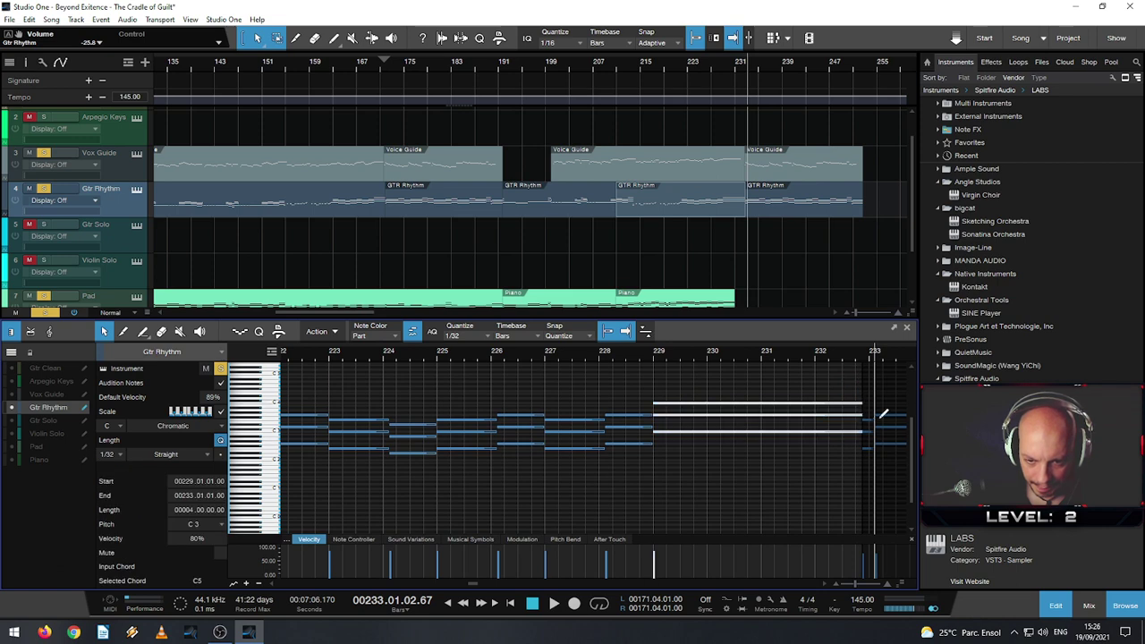
scroll(882, 414, up, 5)
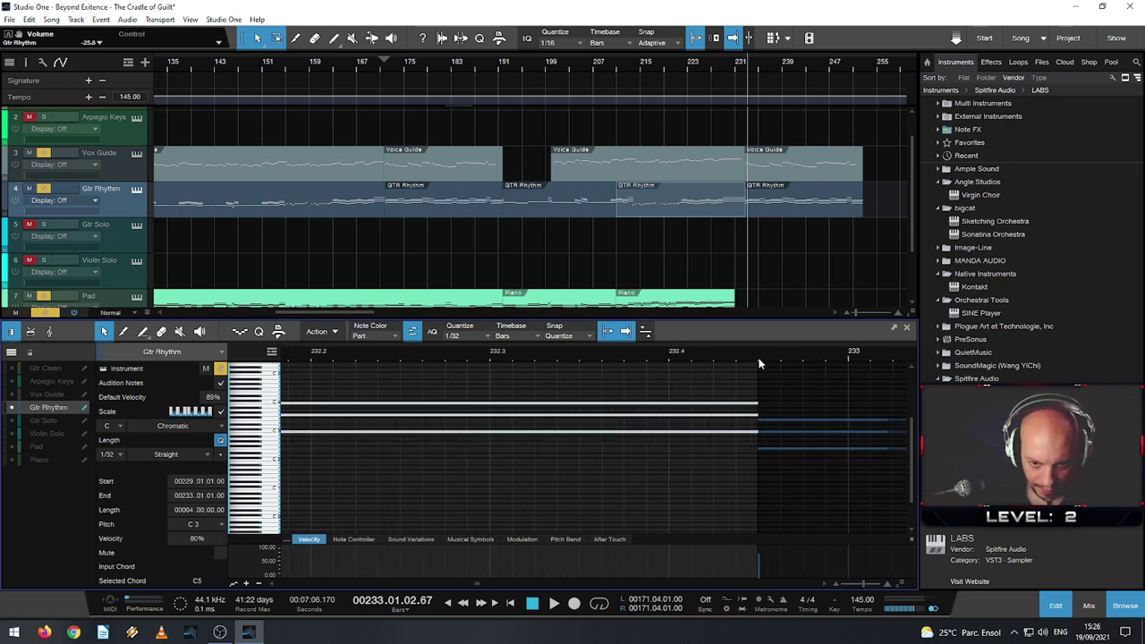
drag(758, 364, 850, 367)
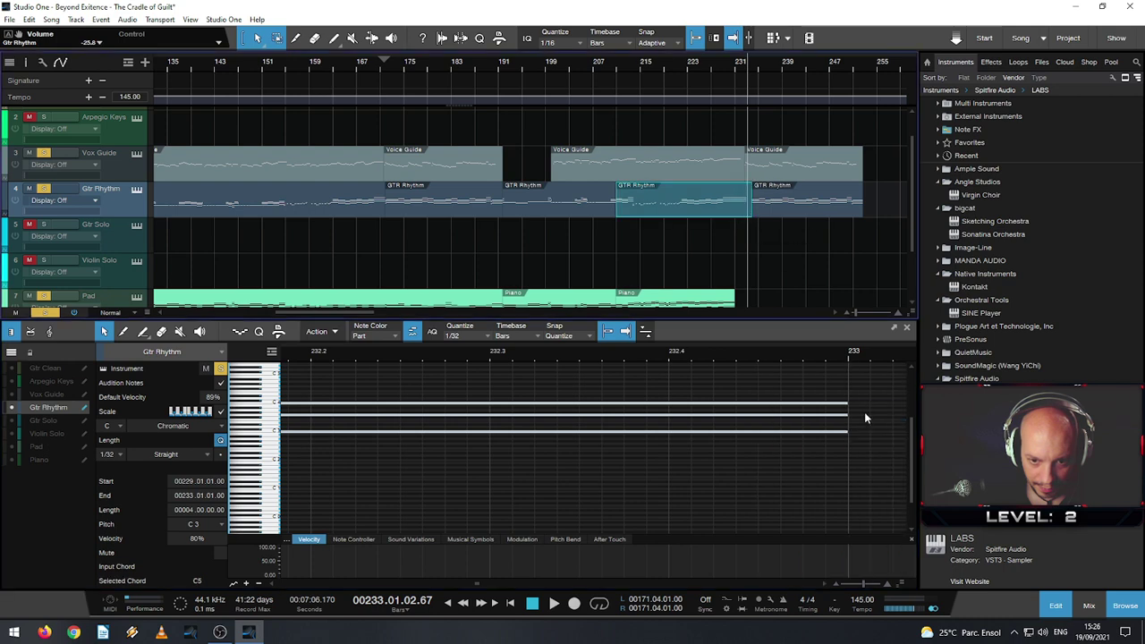
- Shorten the Gtr Rhythm chord starting at bar 229 to end at 230.04.01, using the chord at bar 170 as reference, and close the note editor
drag(847, 407, 667, 408)
scroll(537, 400, down, 6)
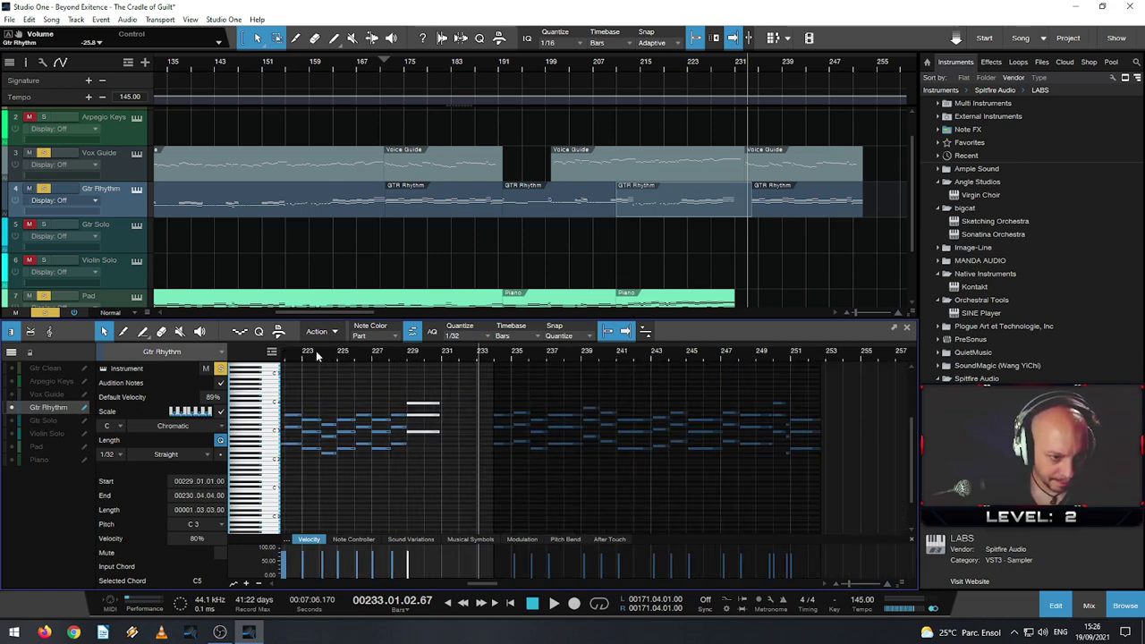
drag(315, 356, 739, 340)
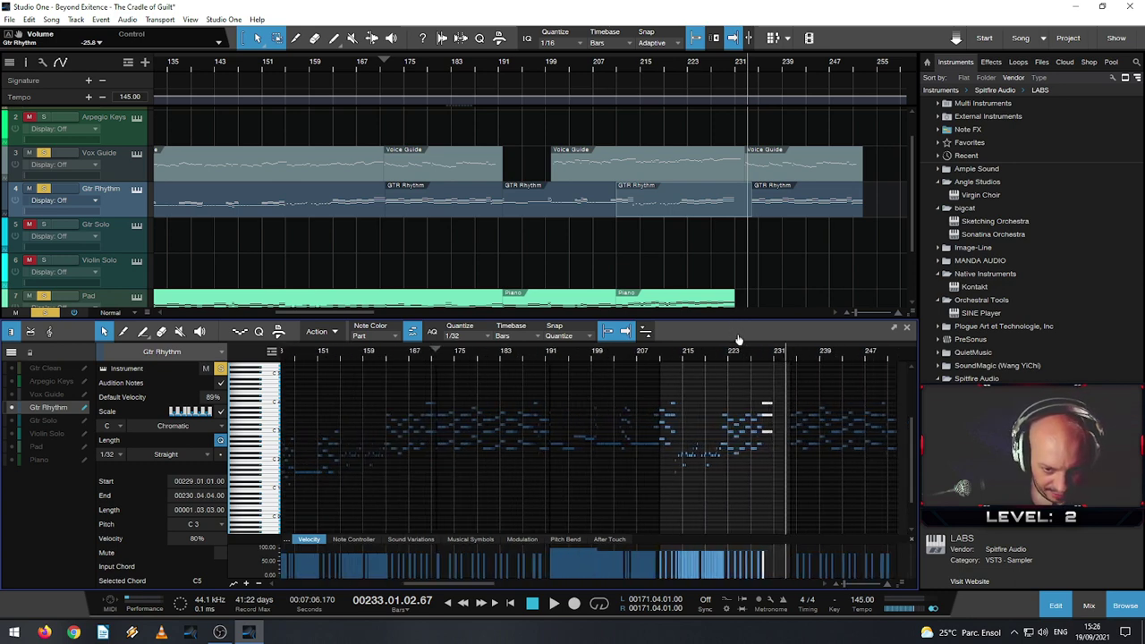
drag(621, 361, 729, 446)
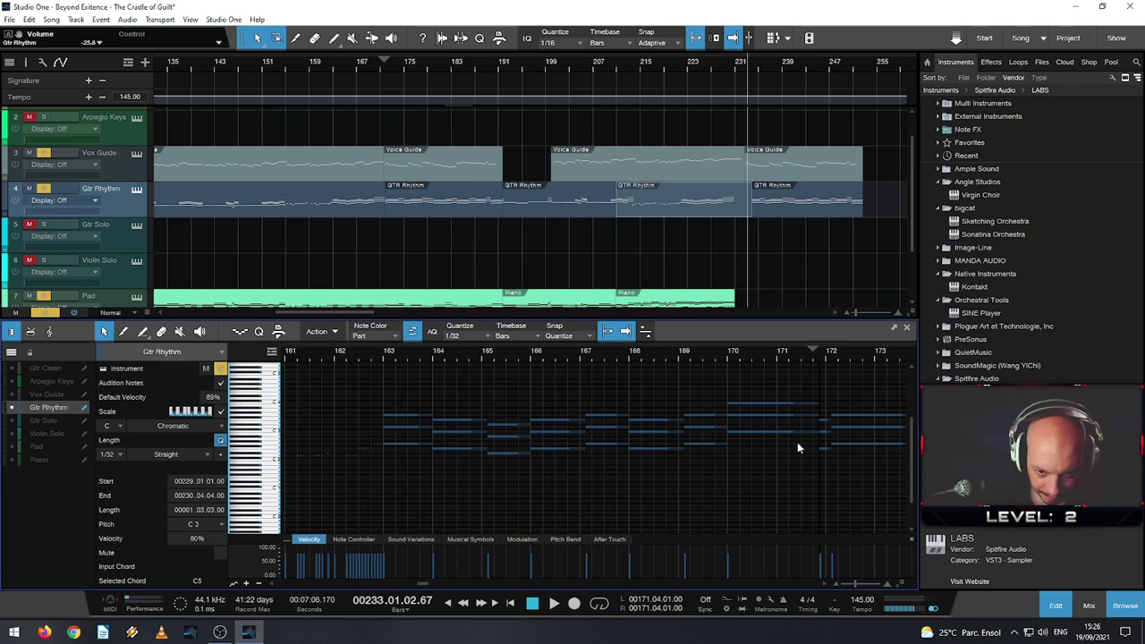
drag(847, 359, 847, 409)
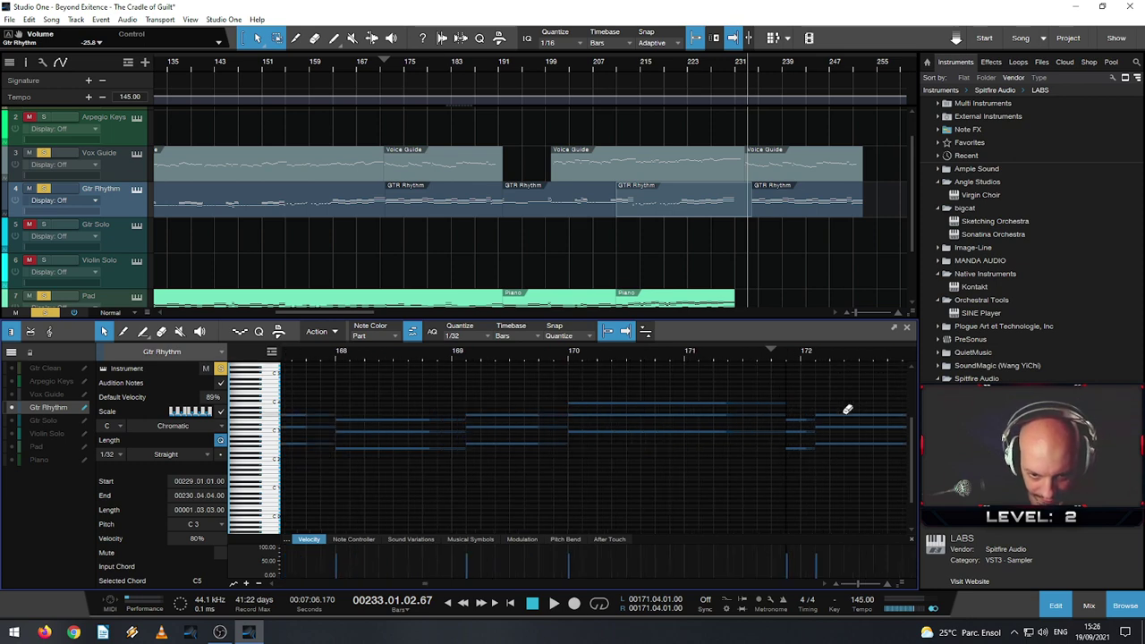
drag(861, 358, 682, 434)
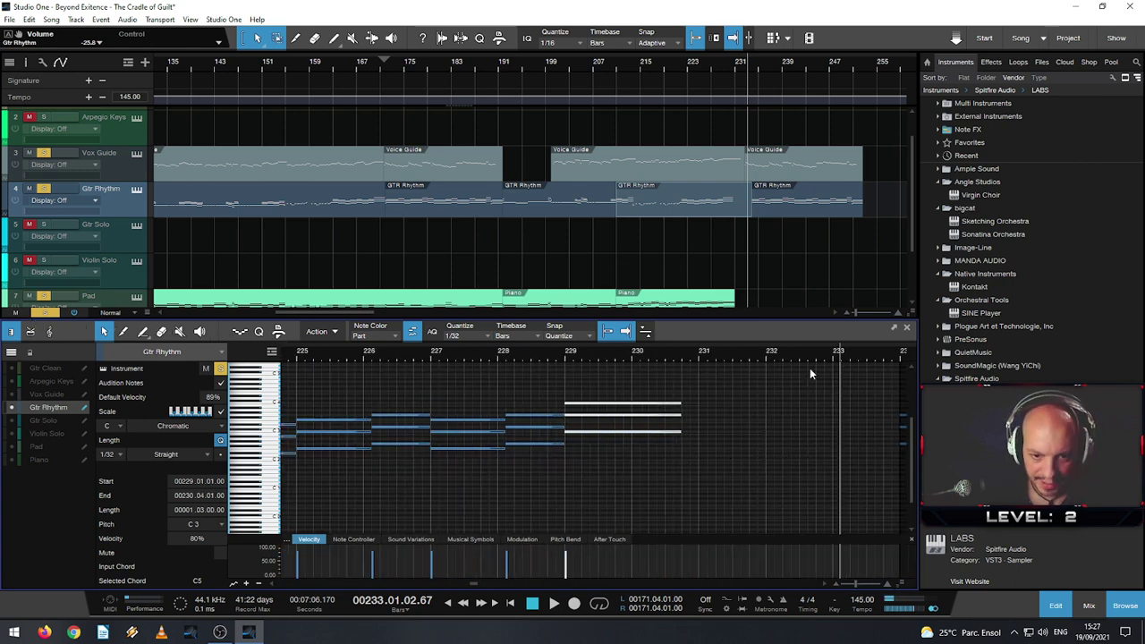
click(906, 330)
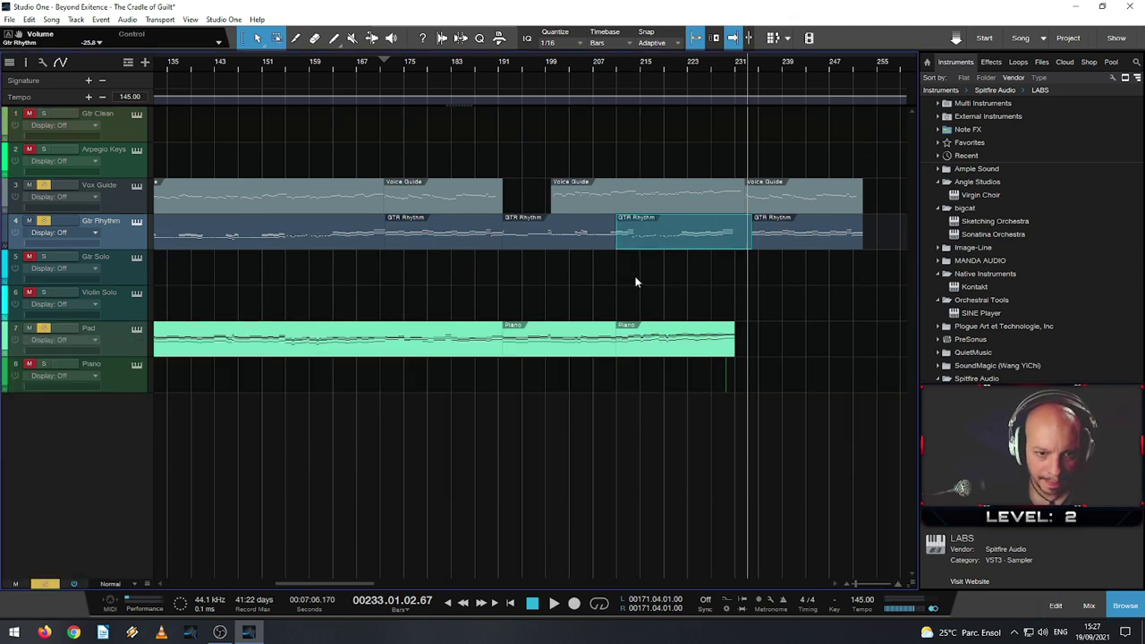
- Trim the Gtr Rhythm event's end to just before bar 231 and move the pasted Gtr Rhythm event earlier to start there
key(e)
key(e)
key(e)
drag(749, 250, 652, 251)
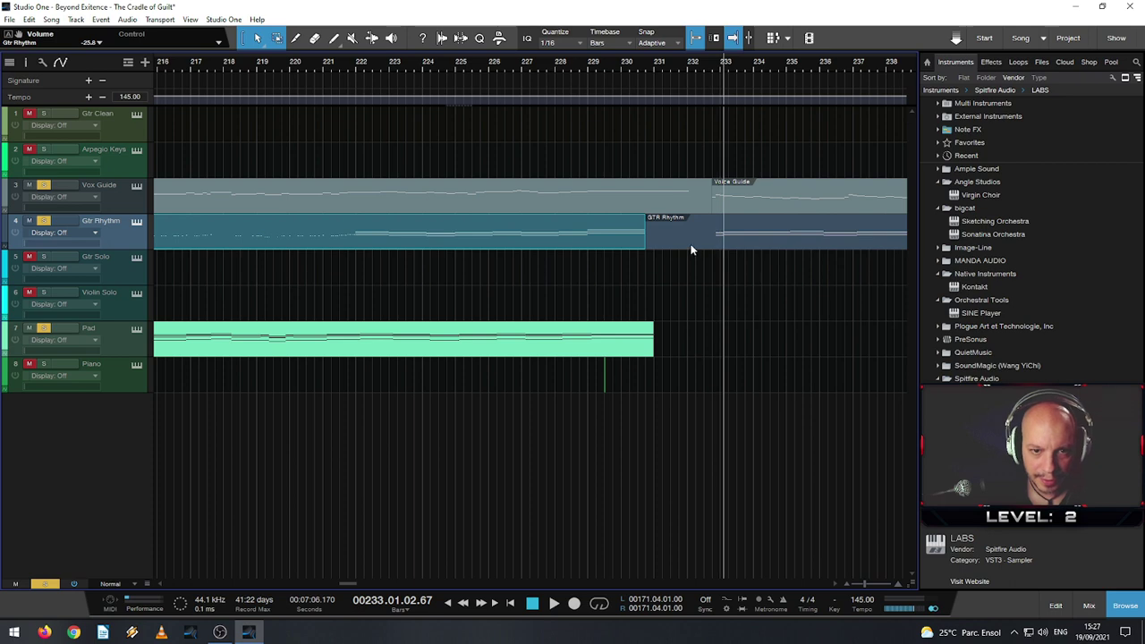
drag(652, 238, 585, 256)
scroll(665, 250, up, 5)
scroll(686, 263, down, 4)
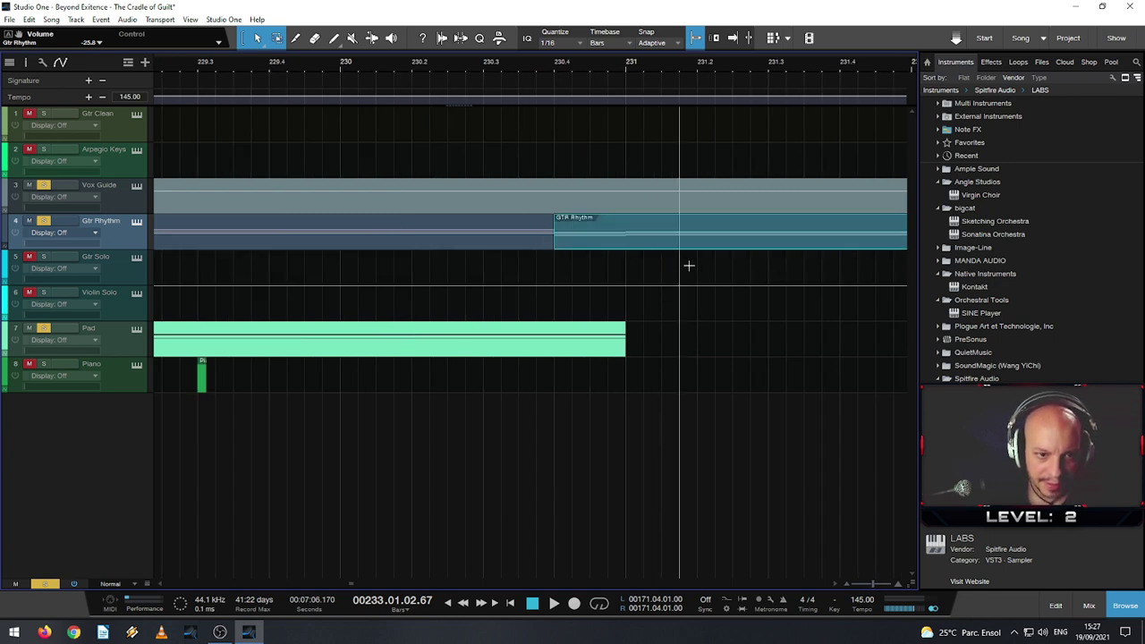
- Shorten the Vox Guide event so it ends where the pasted Gtr Rhythm event starts, just before bar 231
drag(854, 72, 429, 55)
click(424, 201)
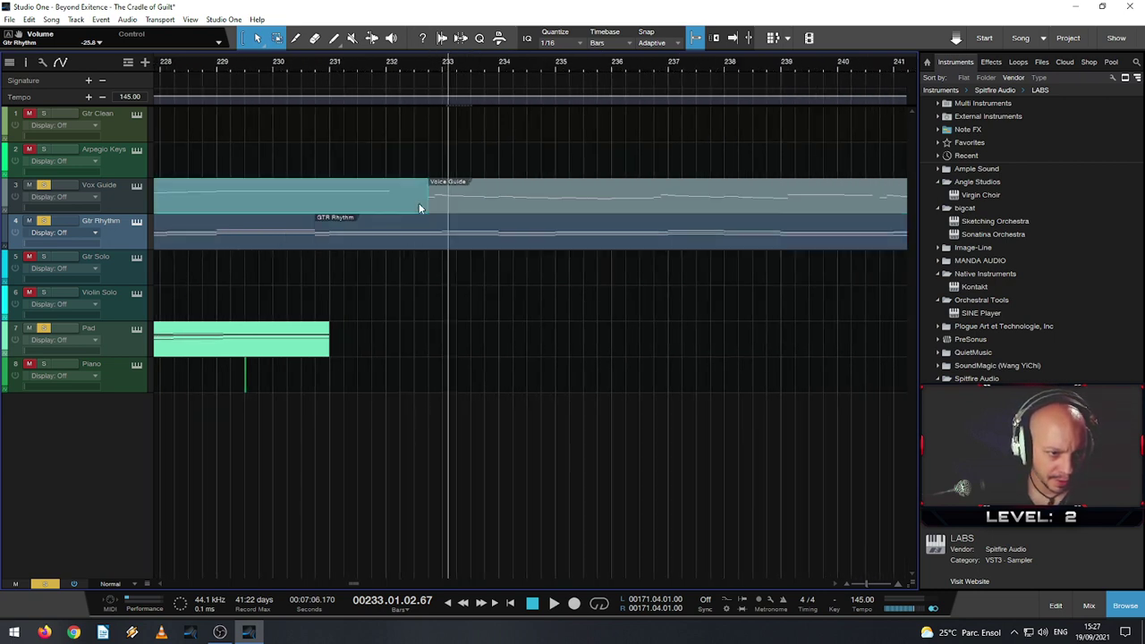
drag(429, 192, 315, 208)
scroll(329, 213, up, 4)
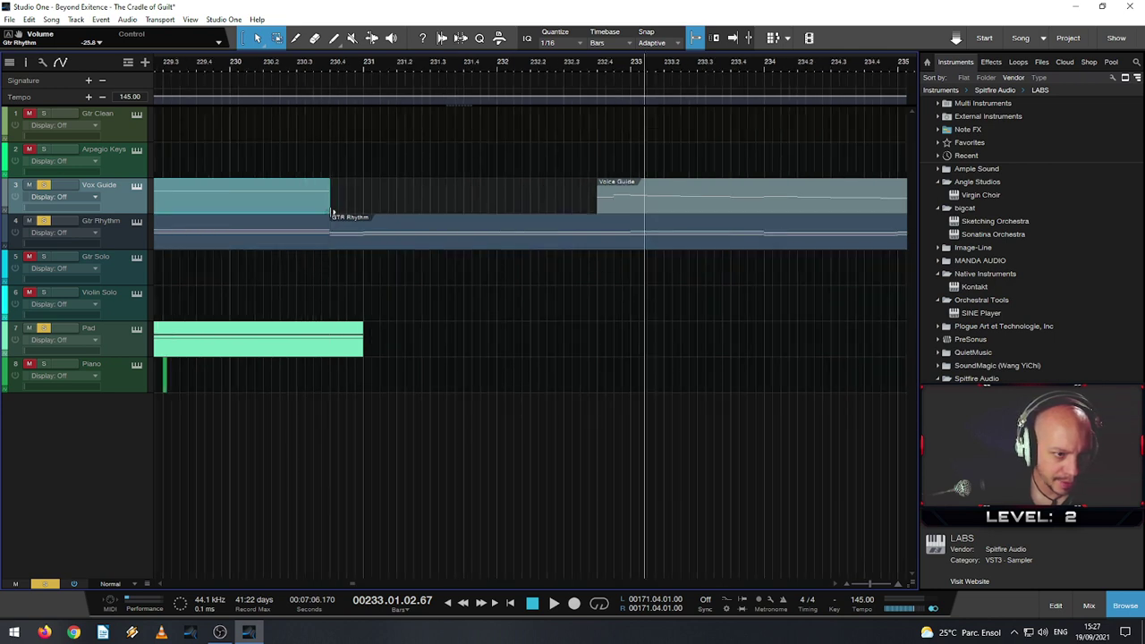
- Move the pasted Vox Guide event about two bars earlier, starting slightly before the Gtr Rhythm copy, and trim the preceding event to meet it
scroll(335, 213, down, 5)
drag(534, 206, 470, 202)
scroll(903, 207, up, 4)
drag(900, 206, 890, 200)
key(w)
key(w)
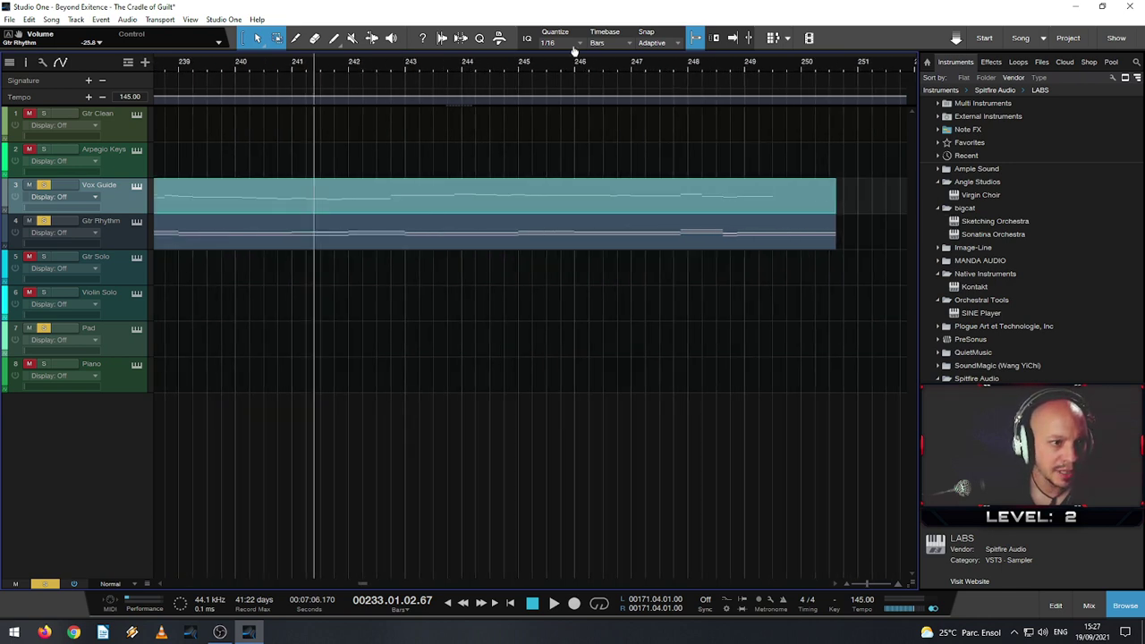
scroll(528, 268, left, 5)
scroll(528, 268, up, 4)
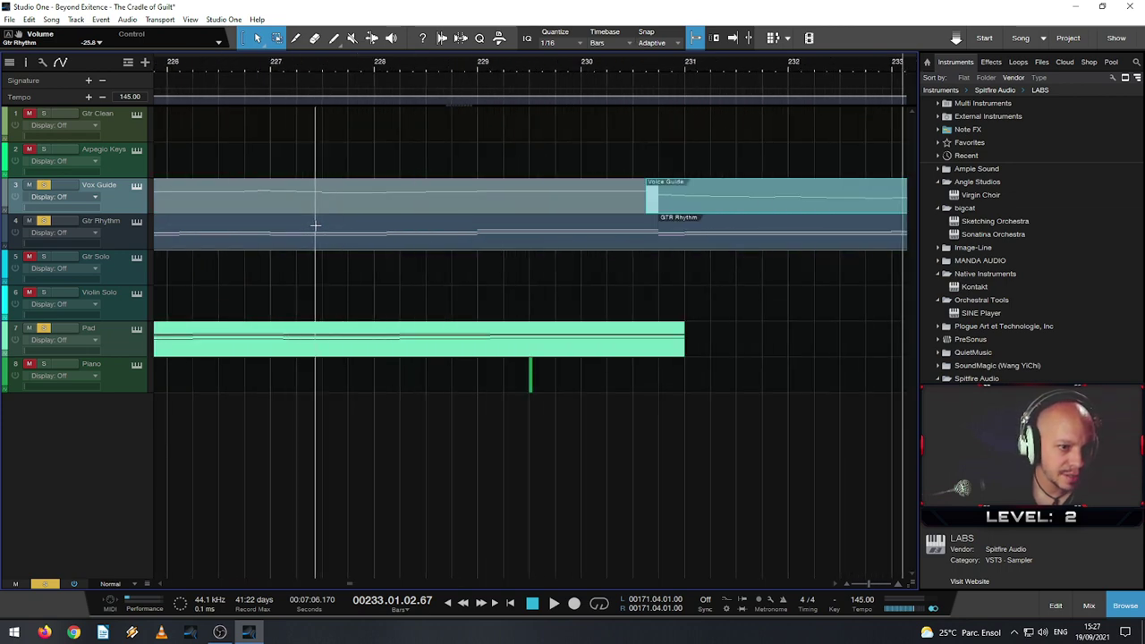
drag(651, 201, 644, 200)
scroll(517, 246, down, 2)
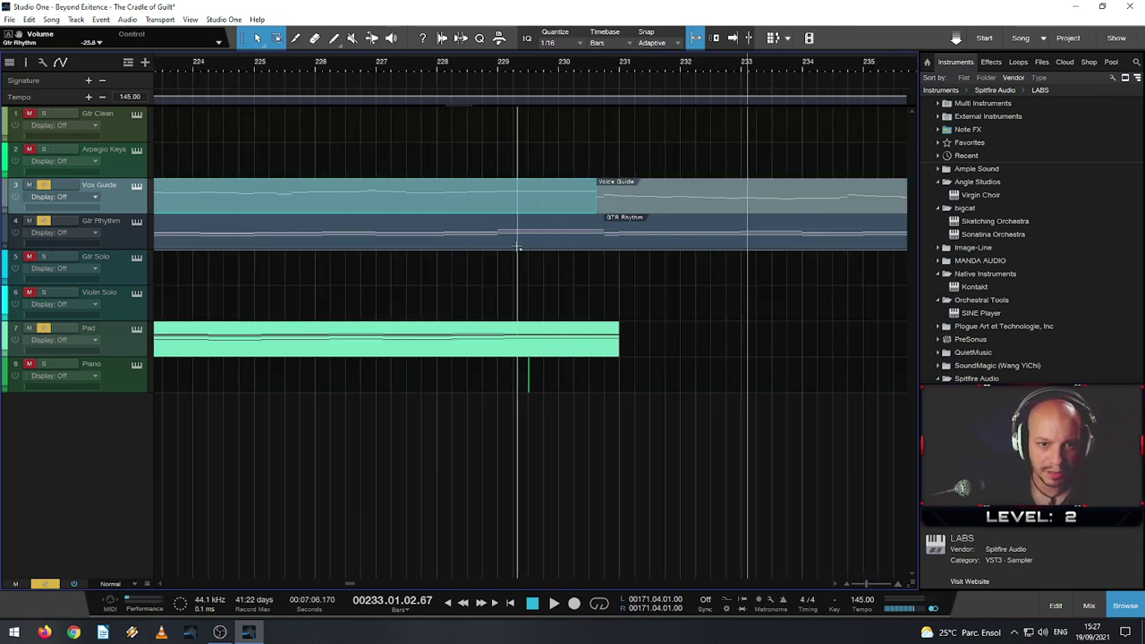
- Play the song from bar 227 to check the transition into the repeated section
click(378, 64)
key(space)
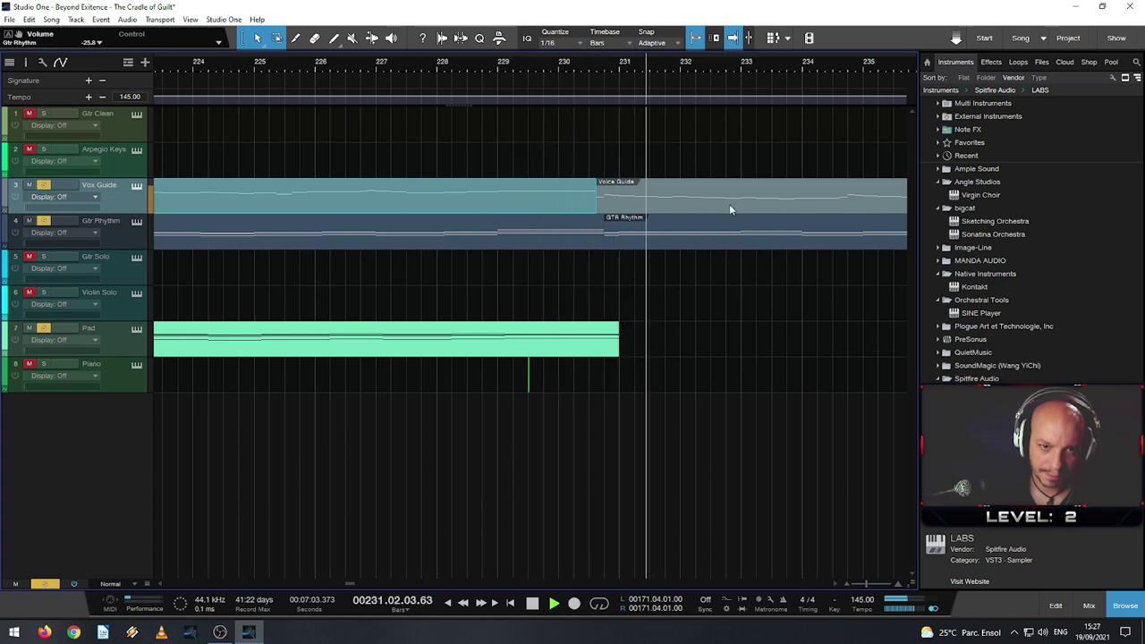
scroll(703, 307, down, 5)
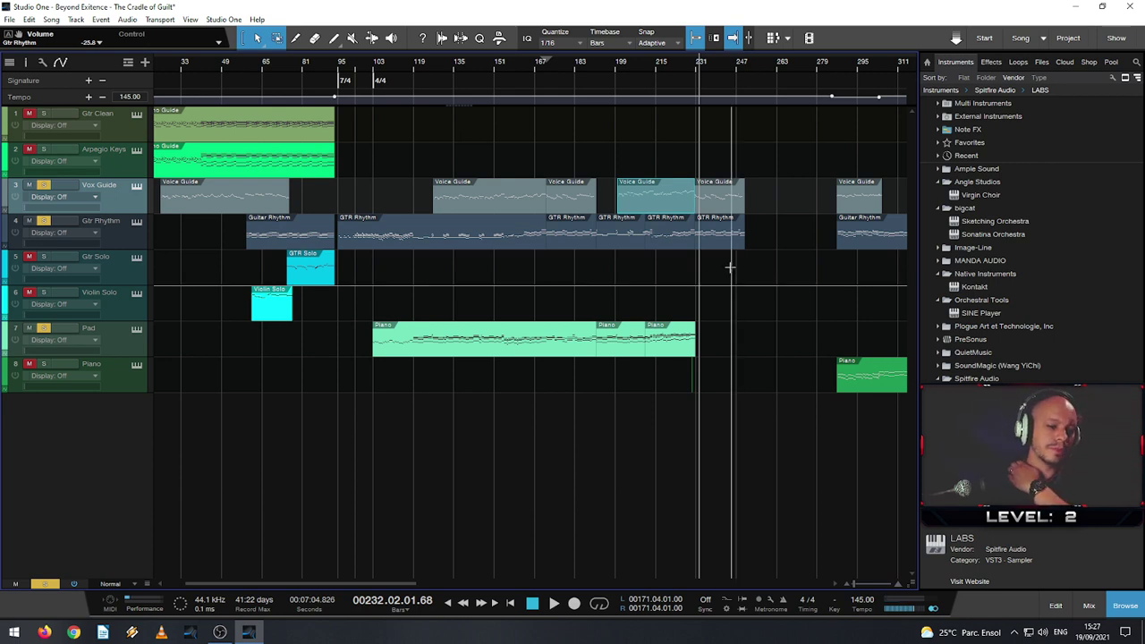
- Try to bounce the four Vox Guide events between about bars 127 and 250, and undo the bounce
click(519, 204)
click(672, 211)
key(d)
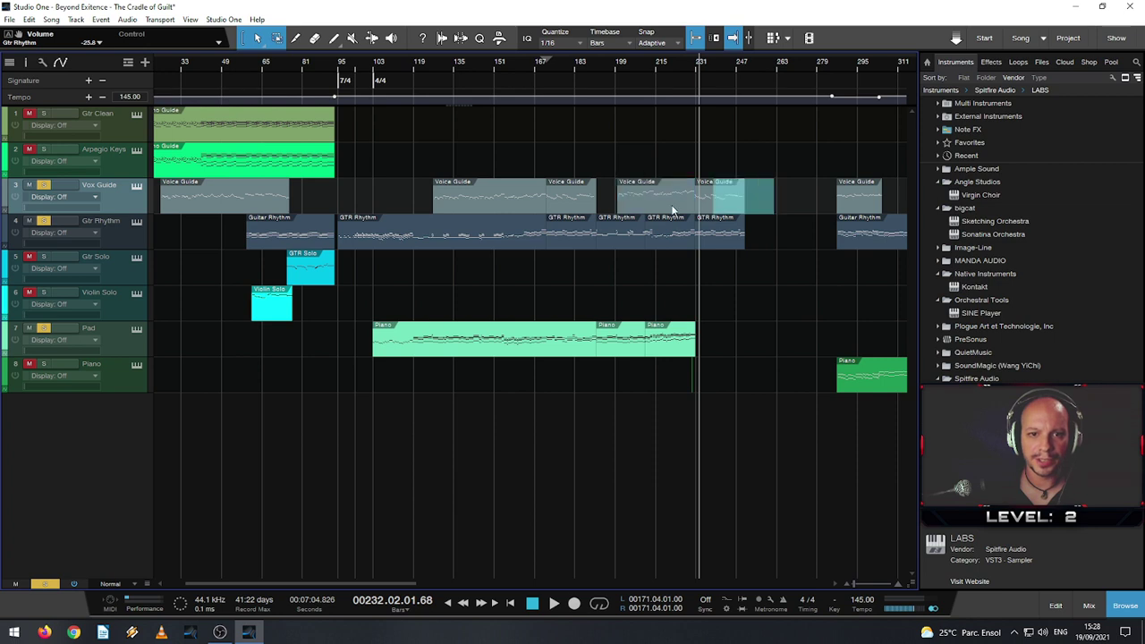
shift+click(448, 200)
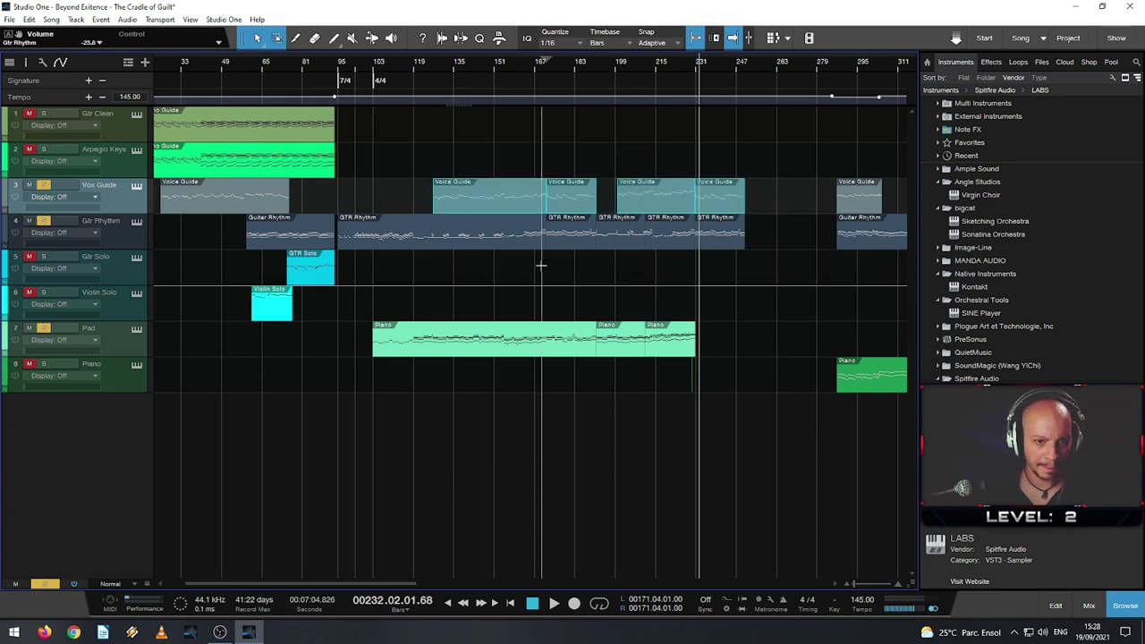
key(ctrl+g)
click(632, 351)
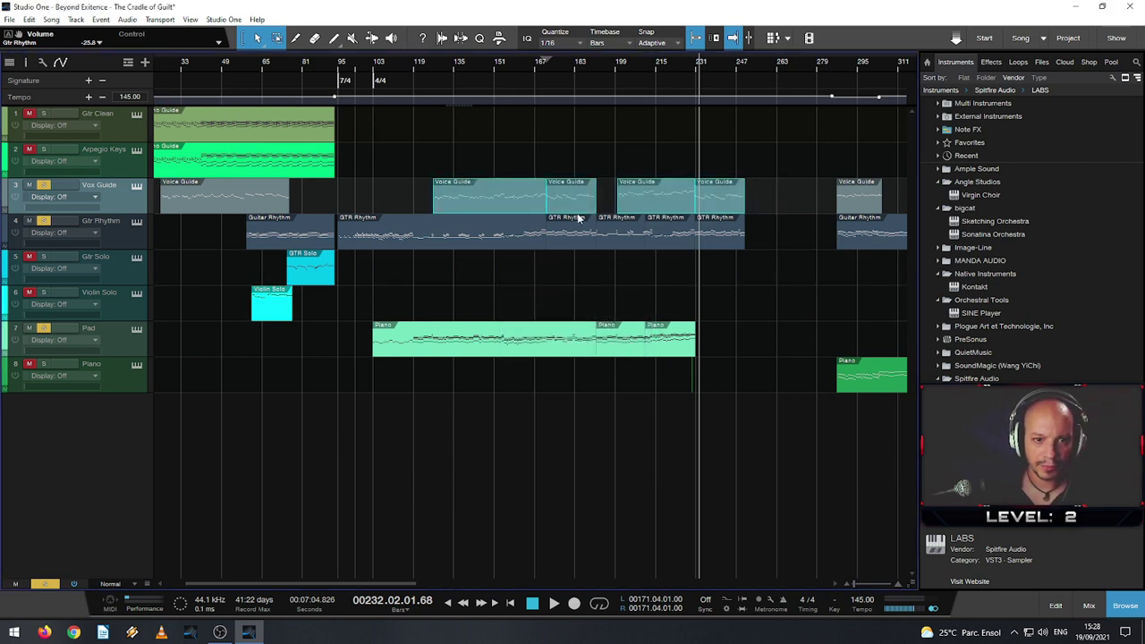
right_click(555, 202)
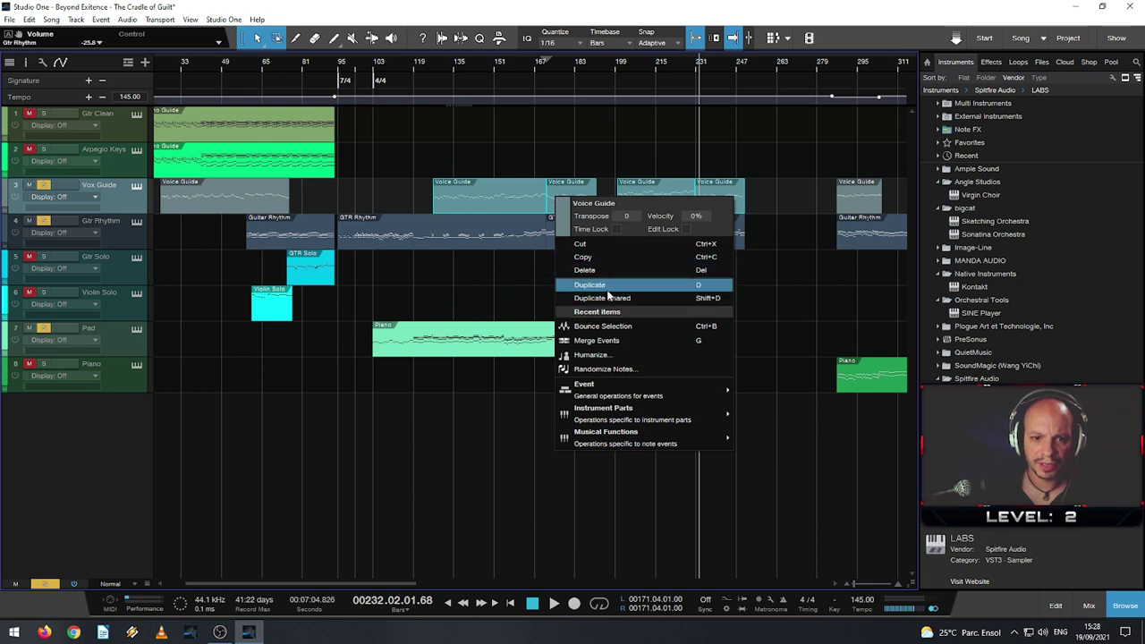
click(611, 327)
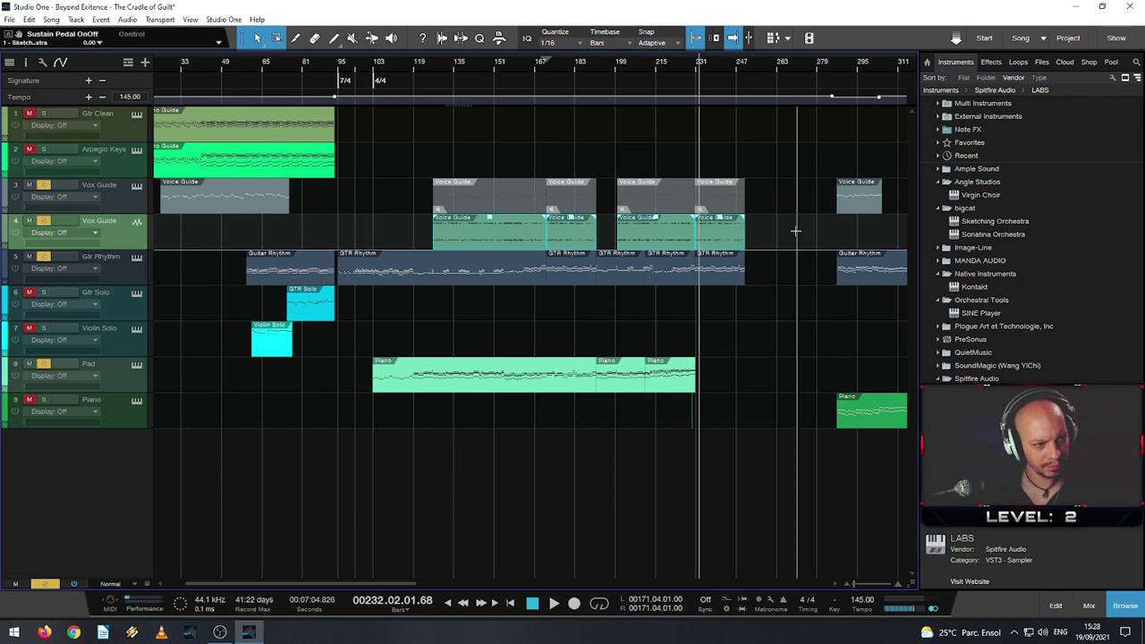
key(ctrl+z)
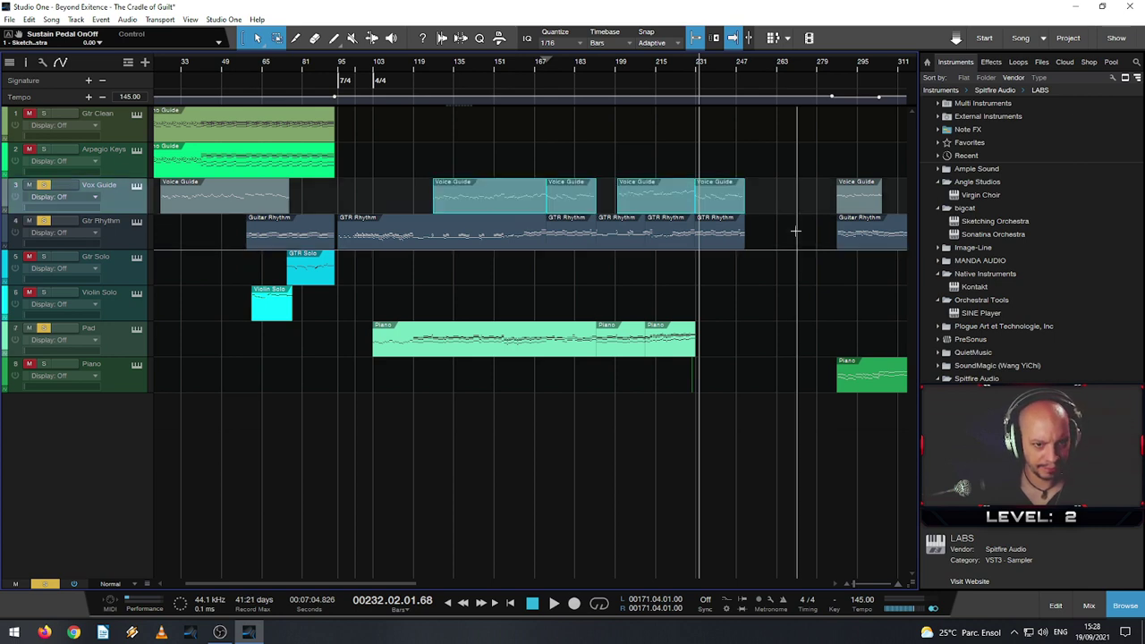
- Merge the four Vox Guide events between about bars 127 and 250 into a single event
right_click(724, 212)
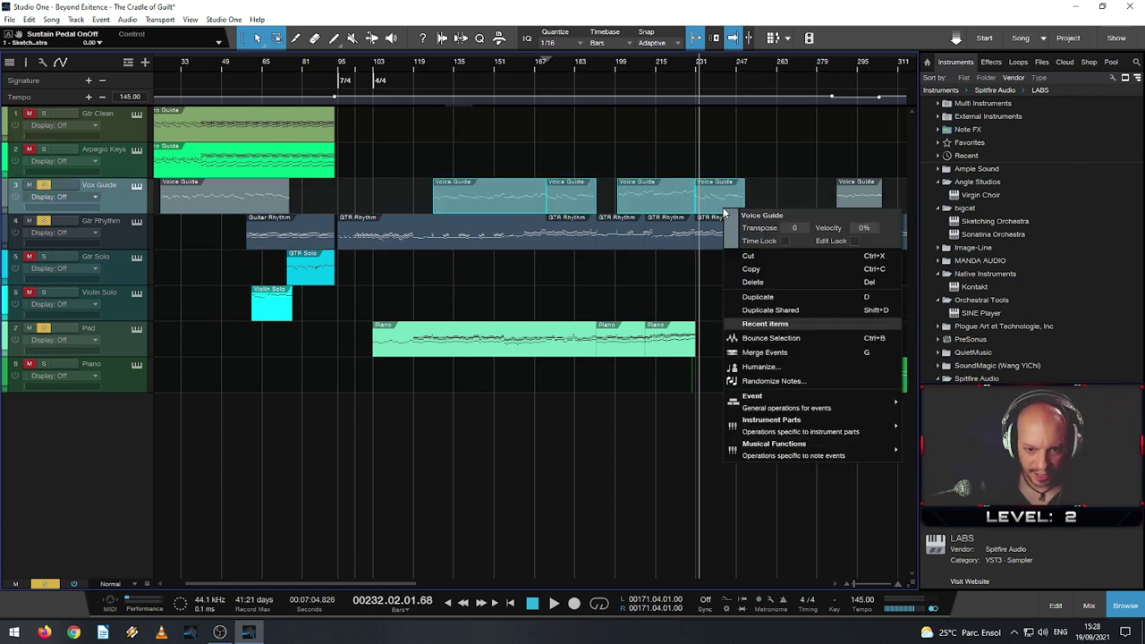
mouse_move(776, 407)
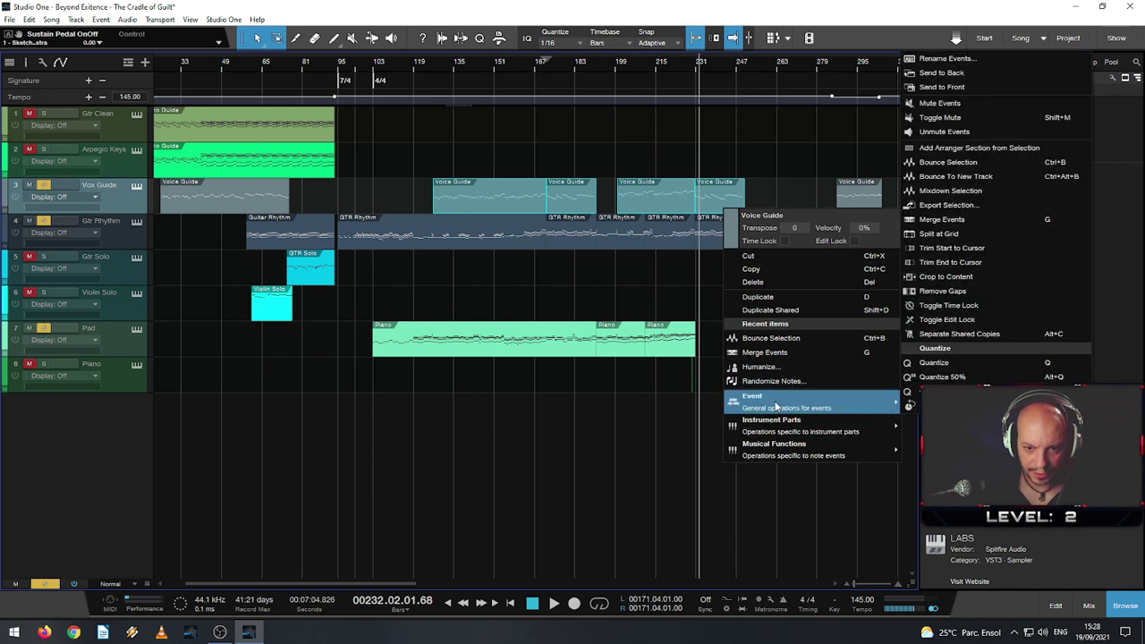
click(772, 348)
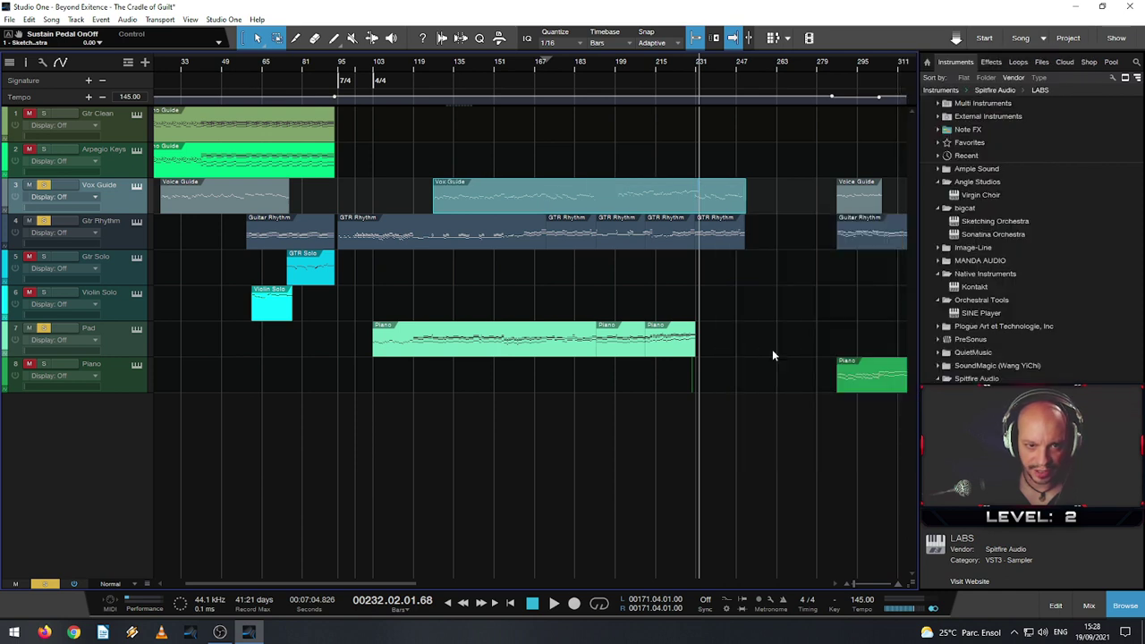
right_click(640, 207)
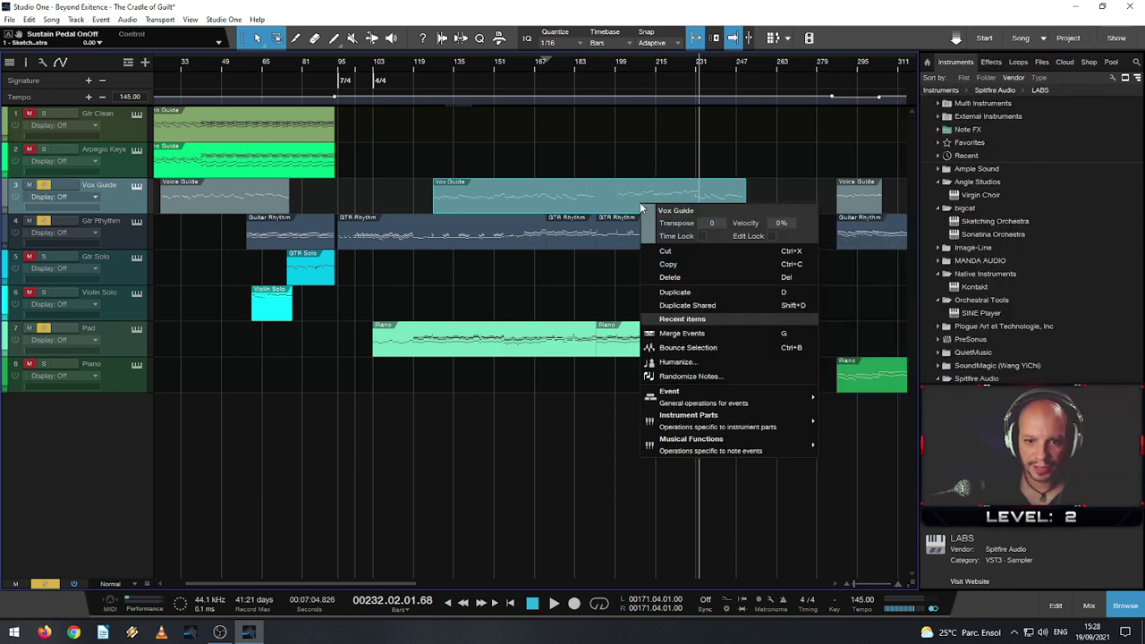
click(575, 292)
- Adjust the end of the merged Vox Guide event to line up with the end of the last Gtr Rhythm event below it
scroll(738, 208, up, 3)
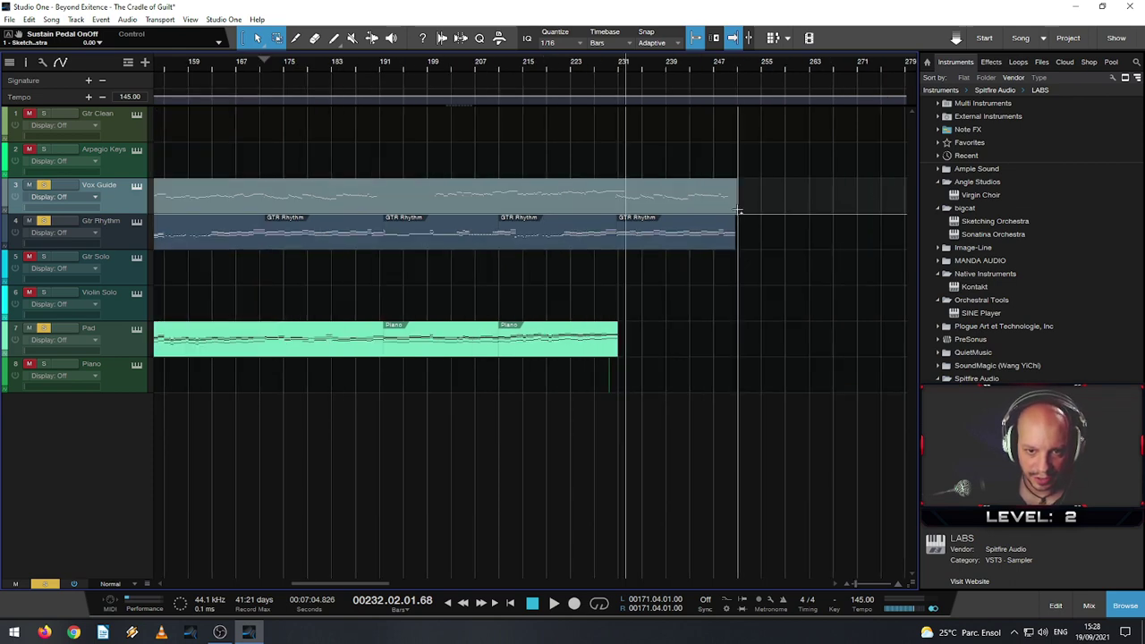
click(738, 208)
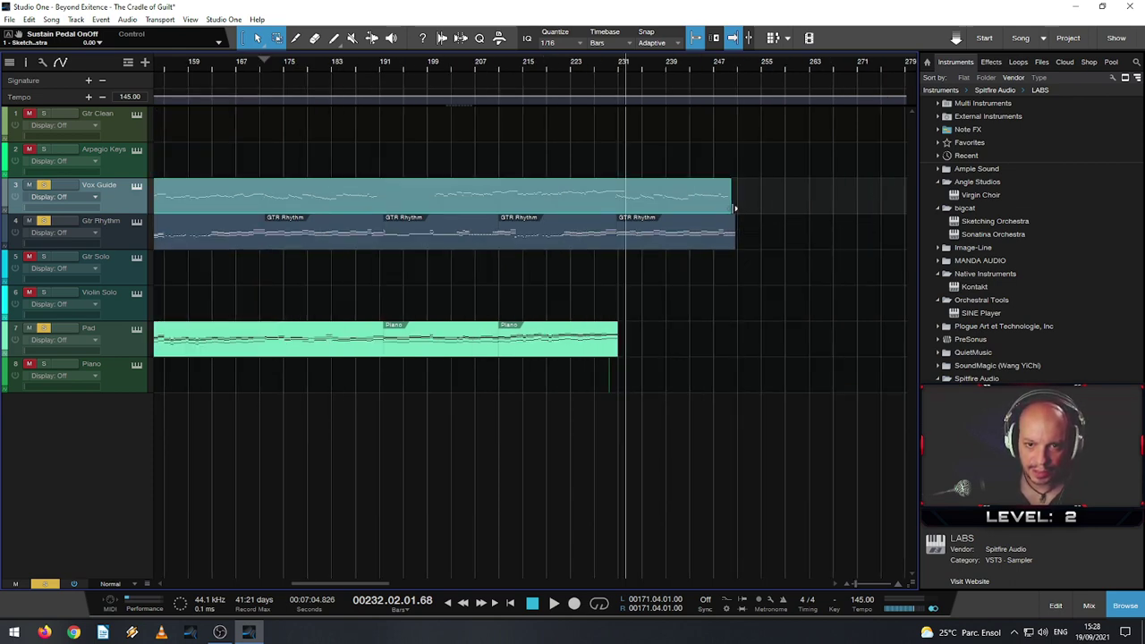
scroll(723, 207, up, 3)
drag(662, 199, 716, 223)
scroll(694, 208, up, 3)
click(692, 219)
scroll(702, 228, down, 3)
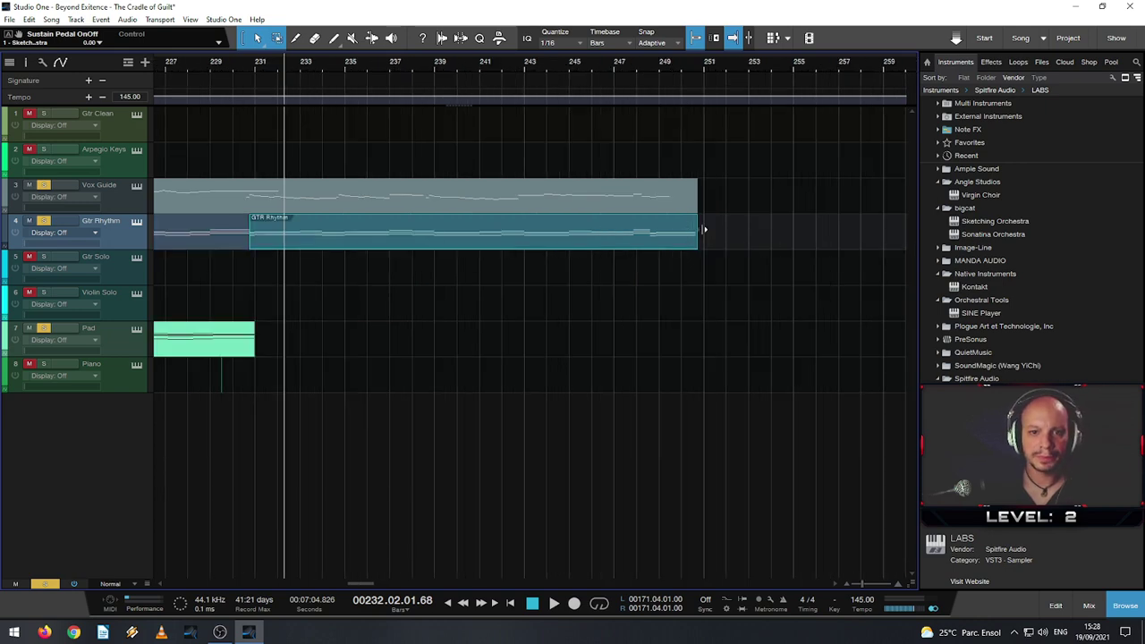
- Select the Guitar Rhythm event starting near bar 287, play it from about bar 304 and solo the Piano track
scroll(707, 224, down, 5)
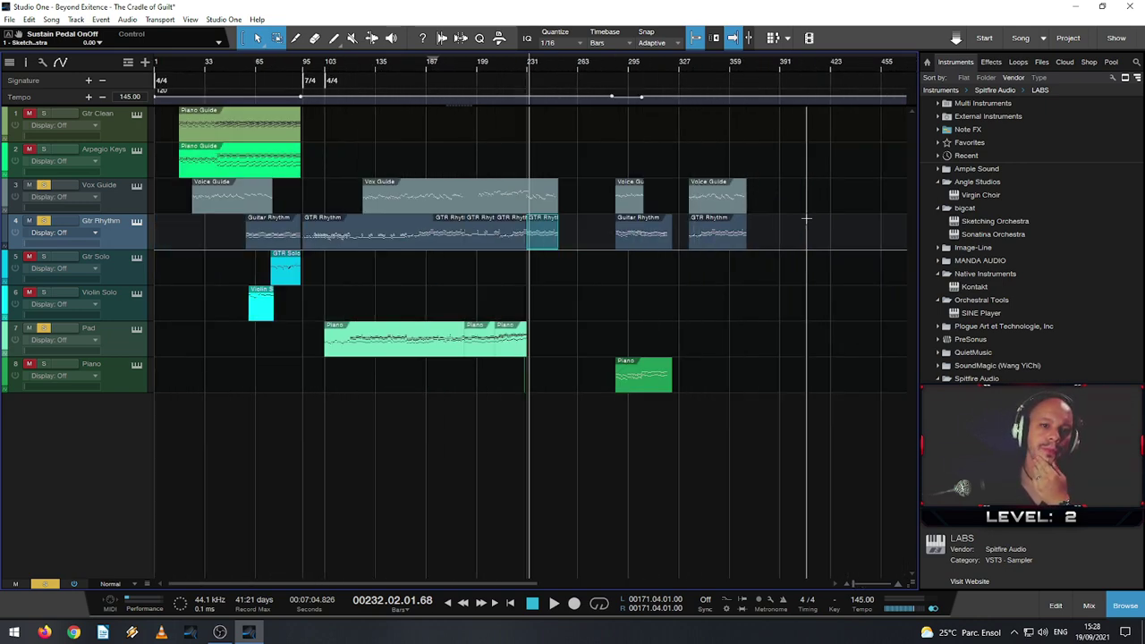
click(667, 242)
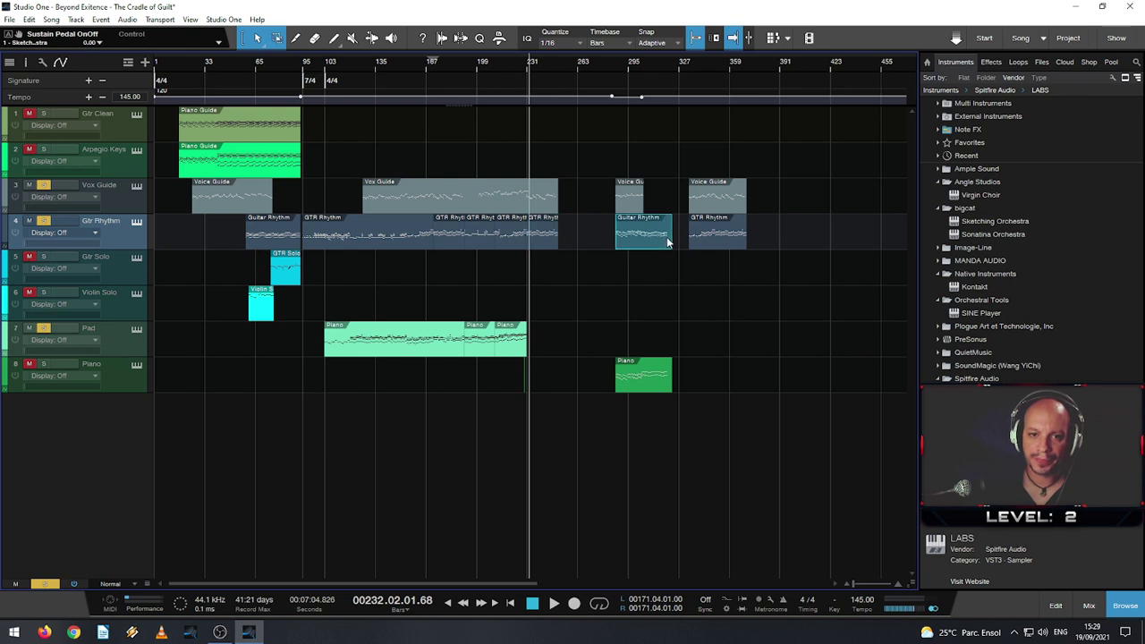
ctrl+scroll(674, 240, up, 5)
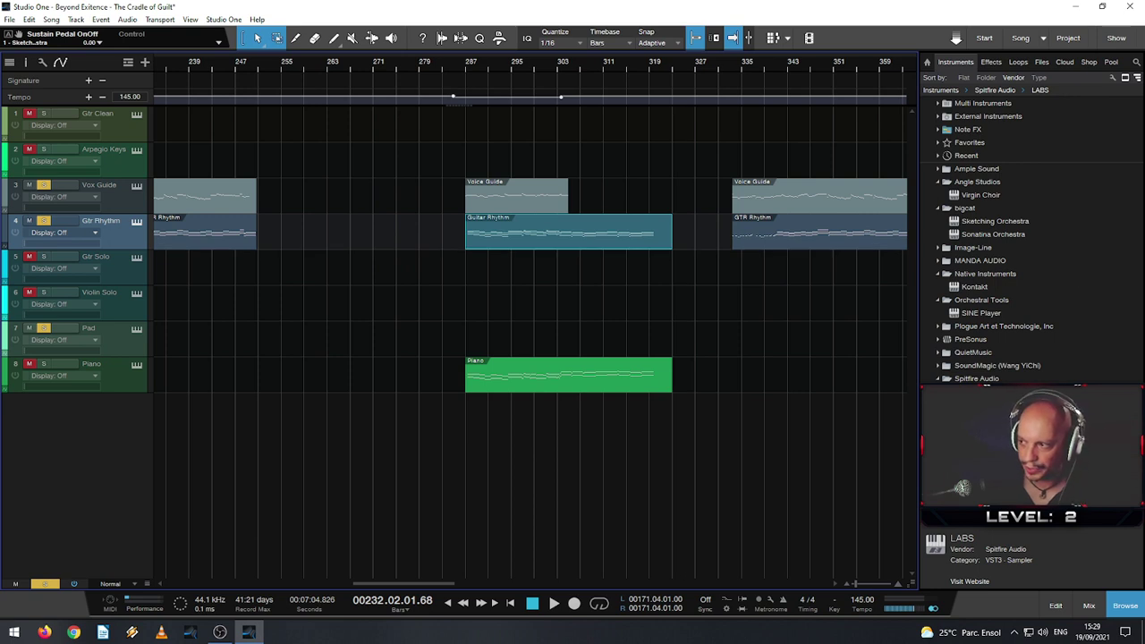
key(alt+Tab)
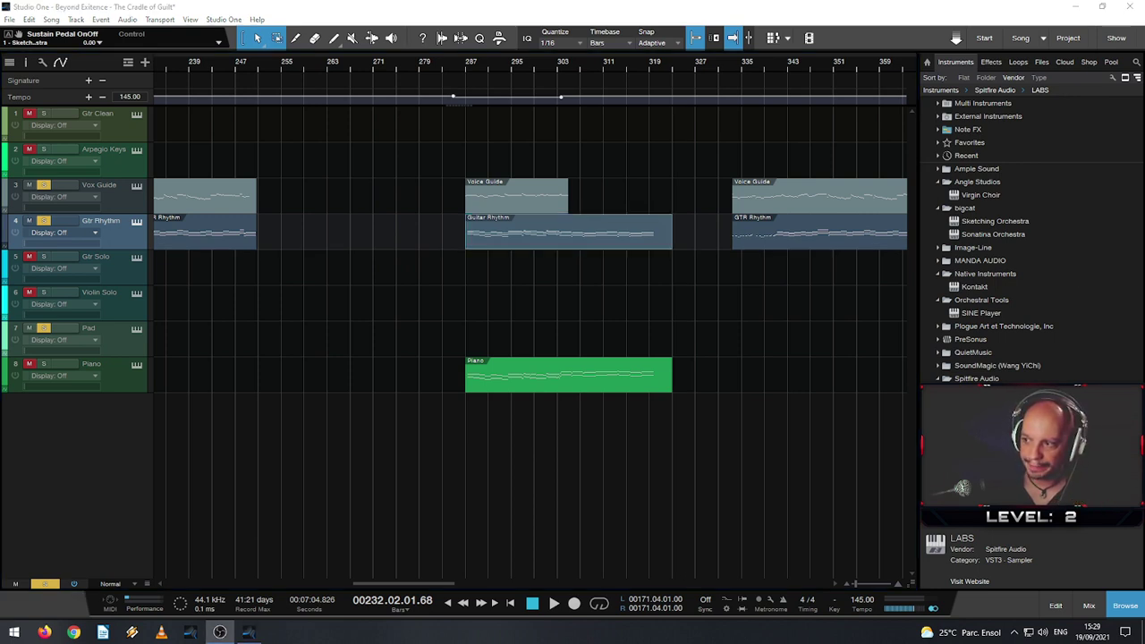
click(571, 69)
key(space)
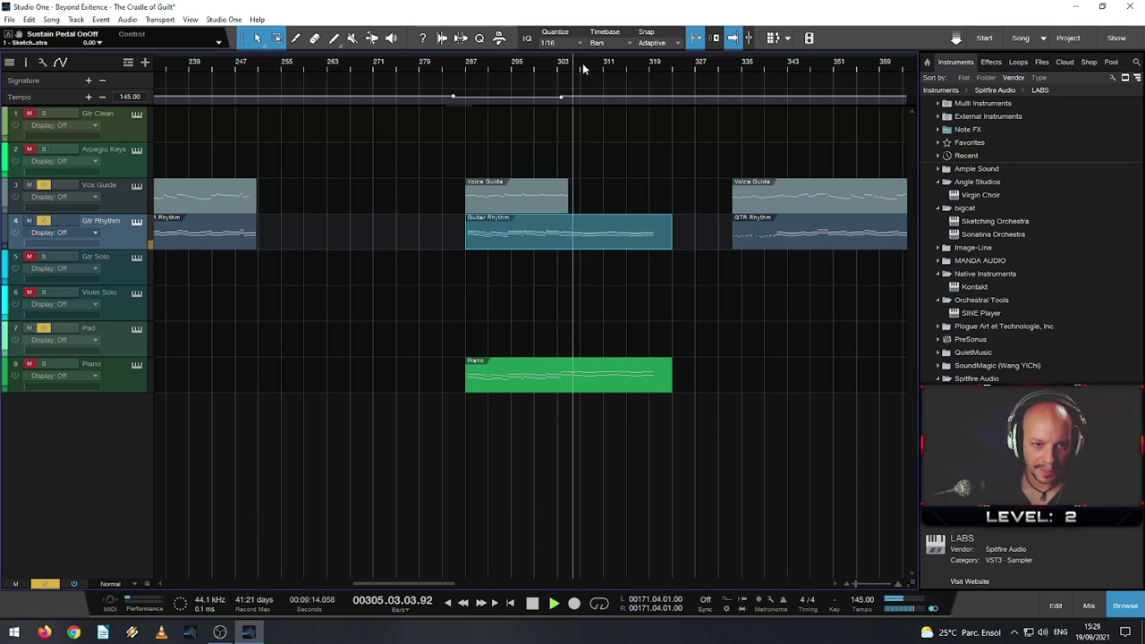
click(31, 366)
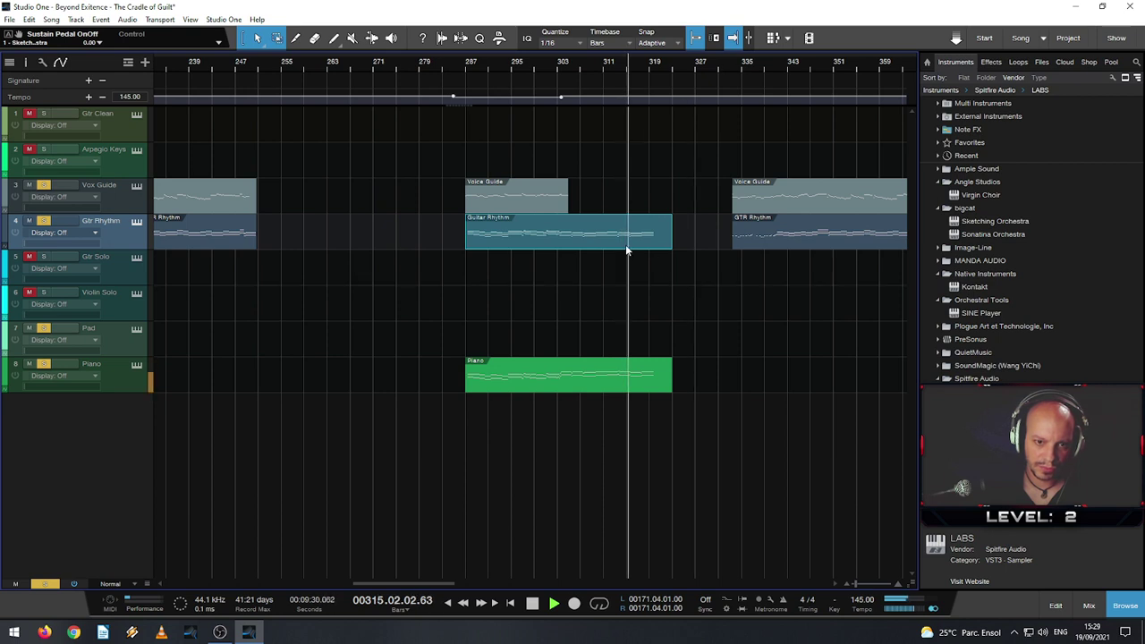
- Extend the end of the Guitar Rhythm event to just before the following GTR Rhythm event, near bar 333
drag(671, 237, 732, 240)
scroll(731, 242, up, 1)
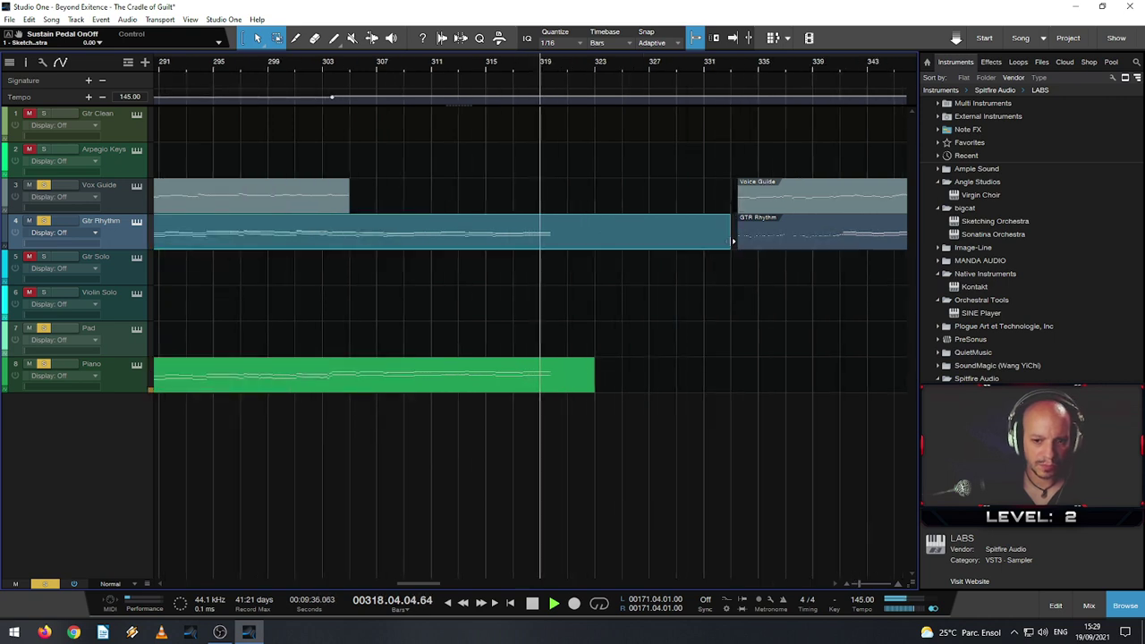
key(space)
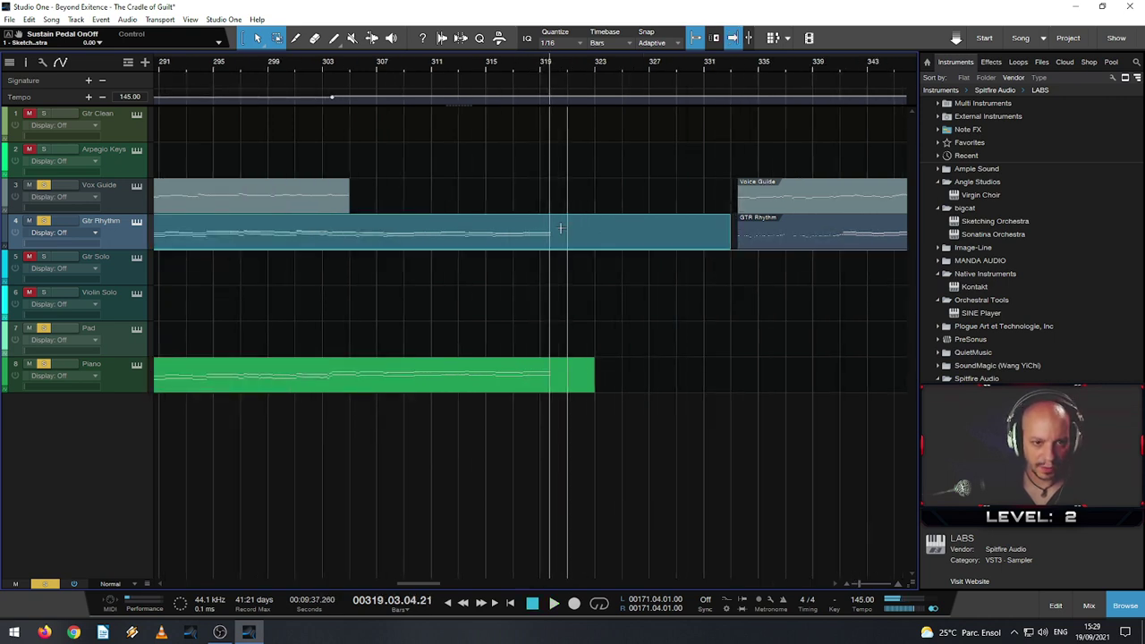
- Open the extended Guitar Rhythm event for note editing and play the following section from about bar 333
double_click(556, 244)
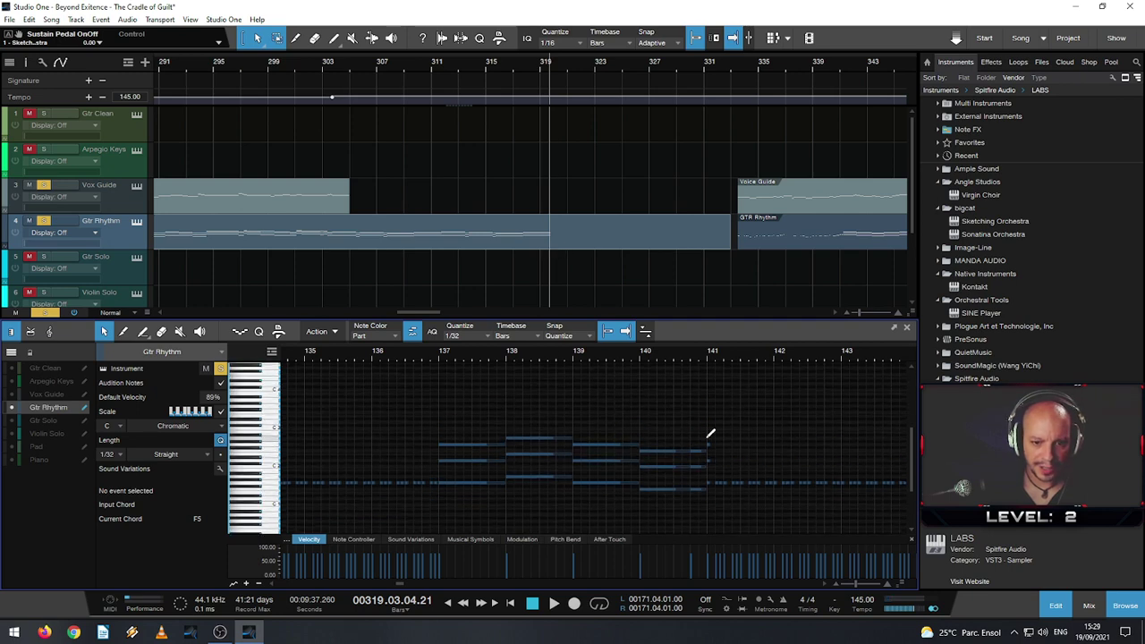
scroll(734, 435, down, 2)
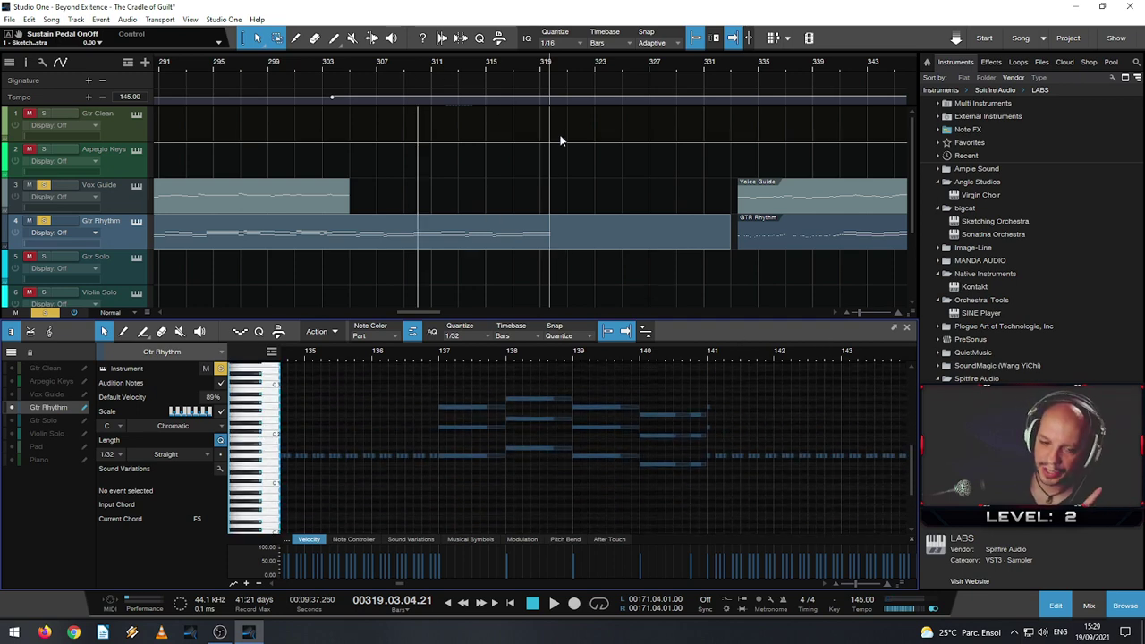
drag(775, 66, 658, 59)
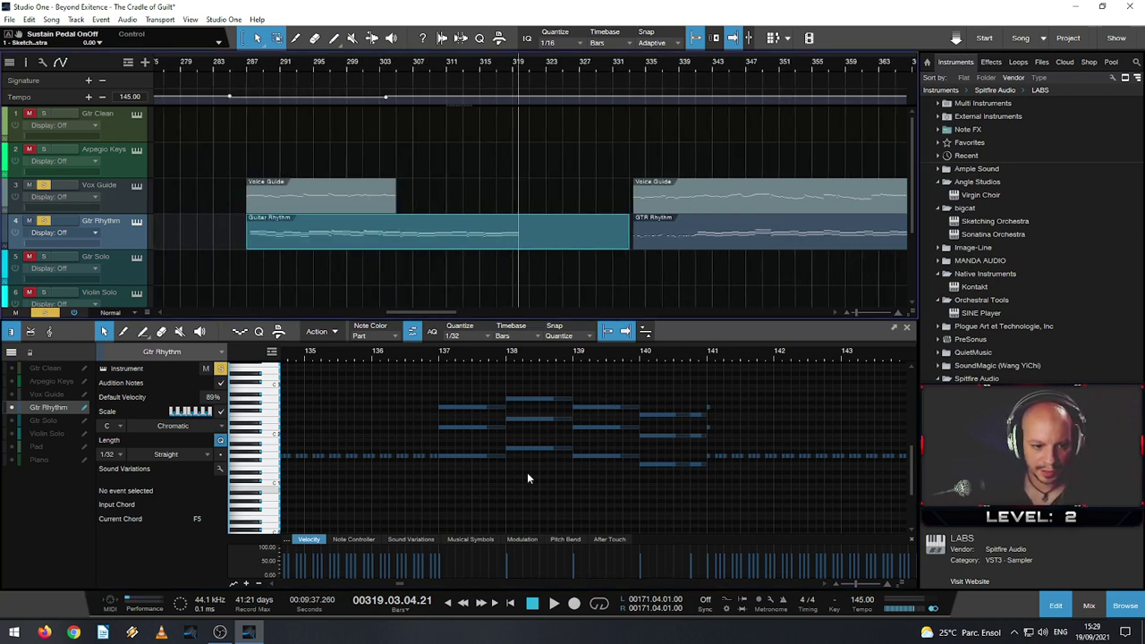
click(634, 66)
key(space)
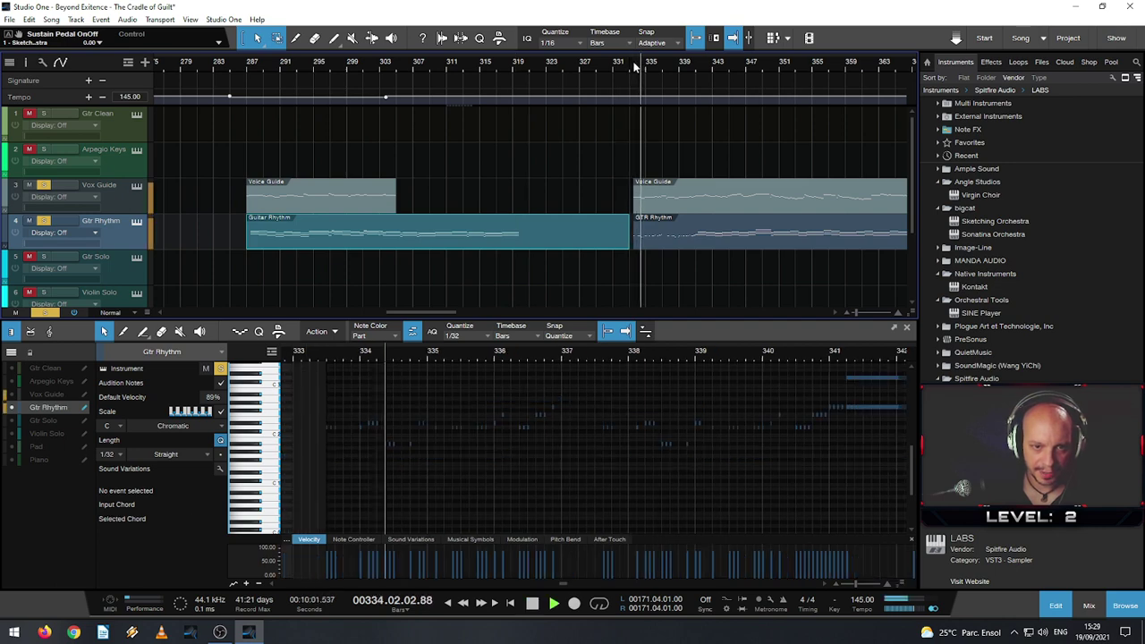
click(624, 64)
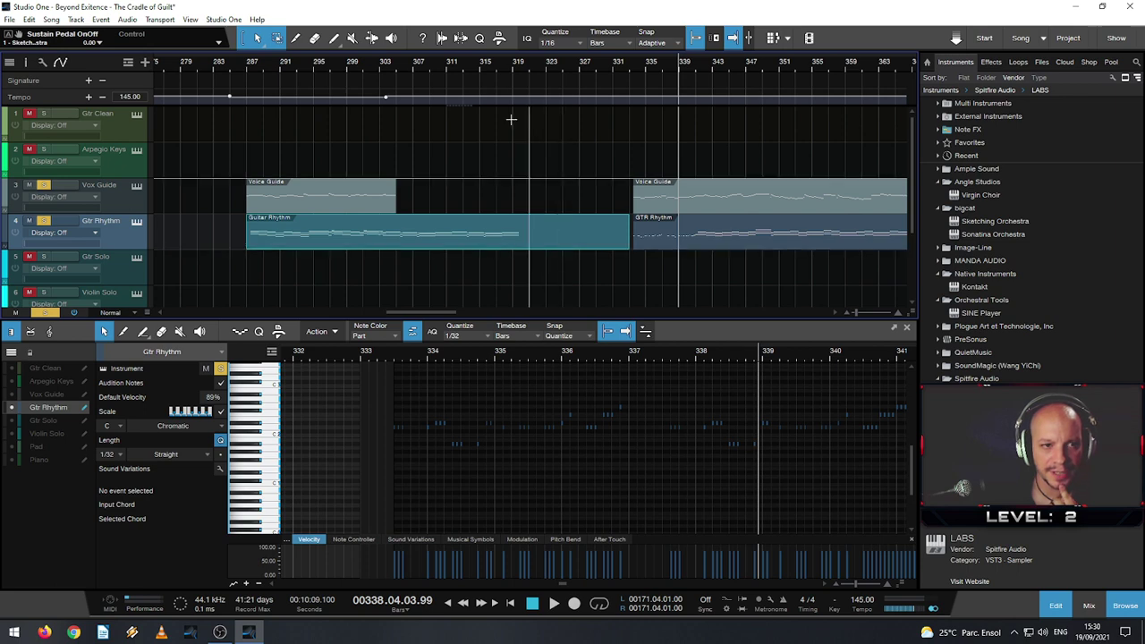
- Listen to the last chords of the Guitar Rhythm event from about bars 315 and 317, and audition the C3 key
click(481, 67)
key(space)
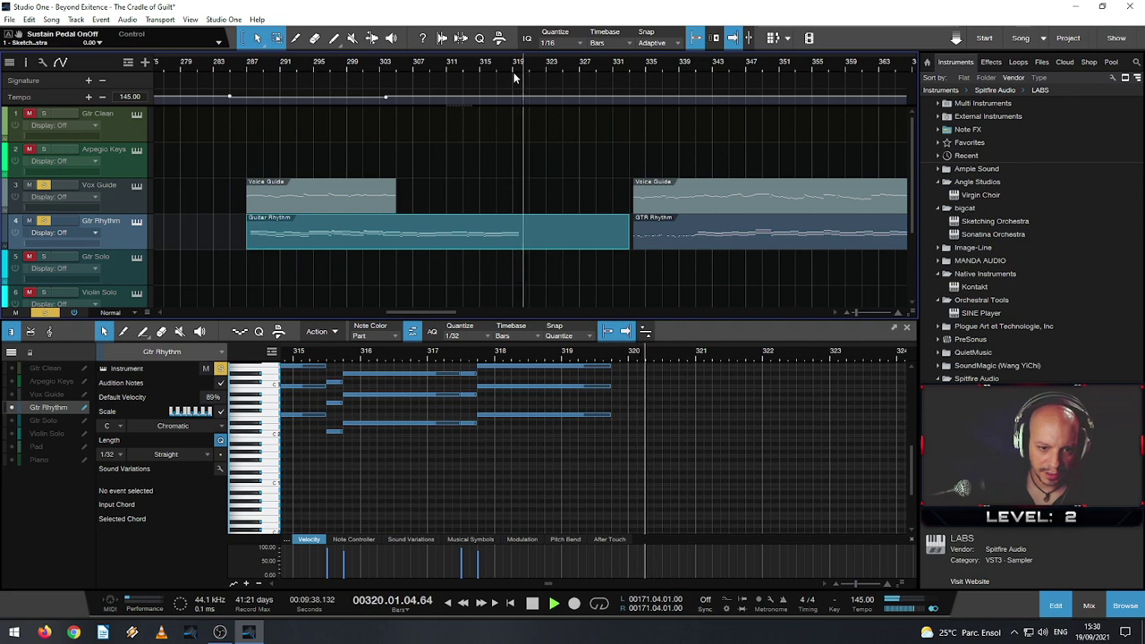
scroll(754, 422, up, 3)
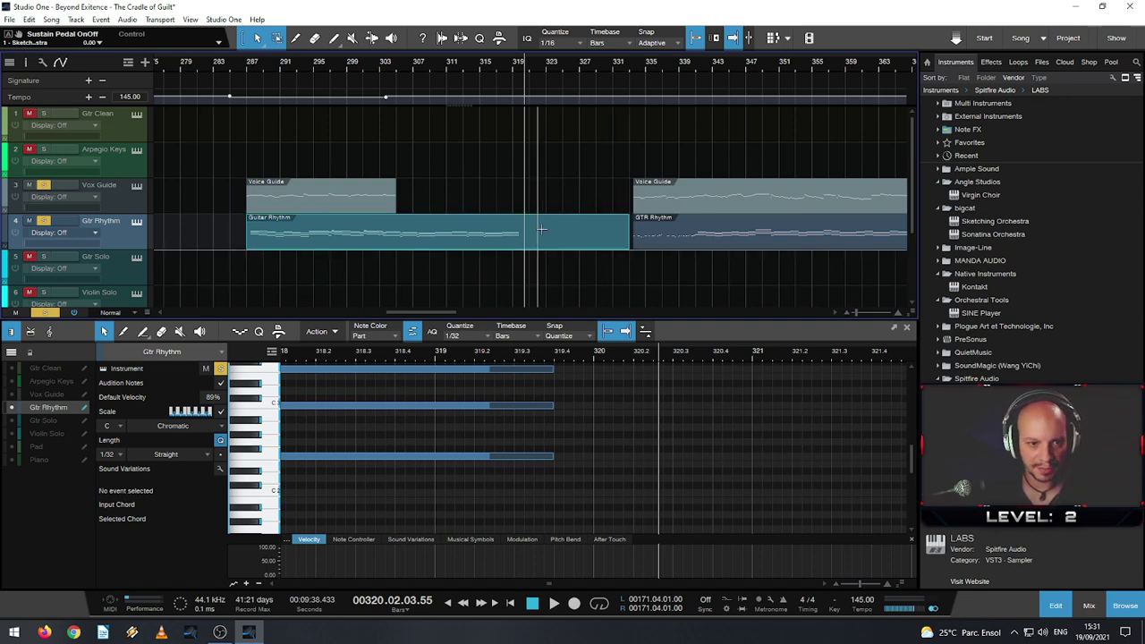
click(502, 69)
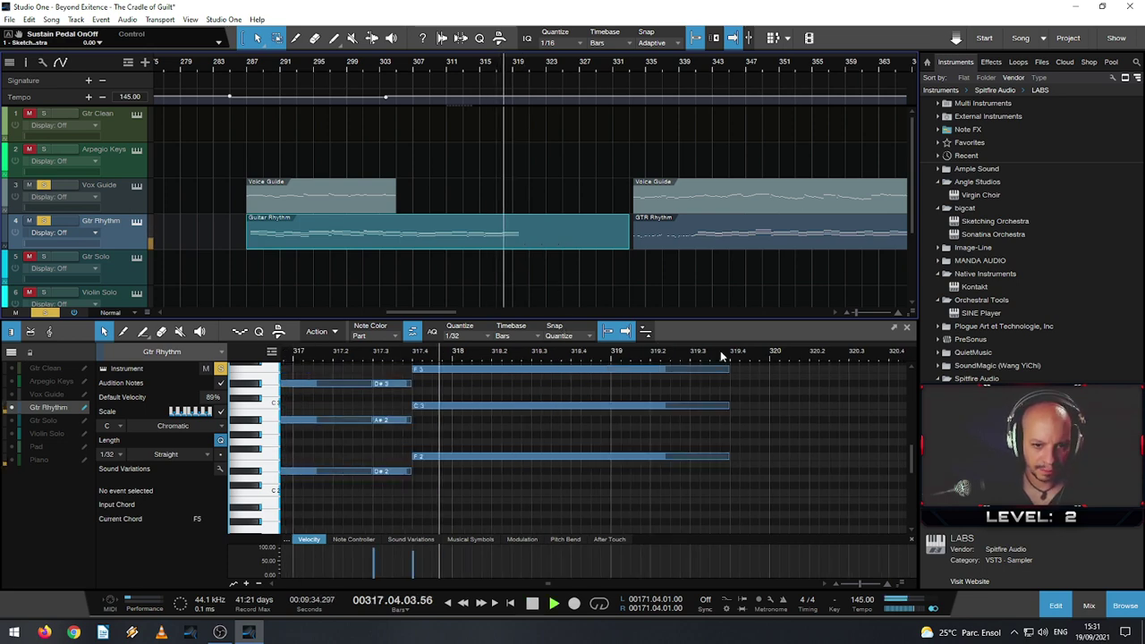
scroll(787, 404, down, 3)
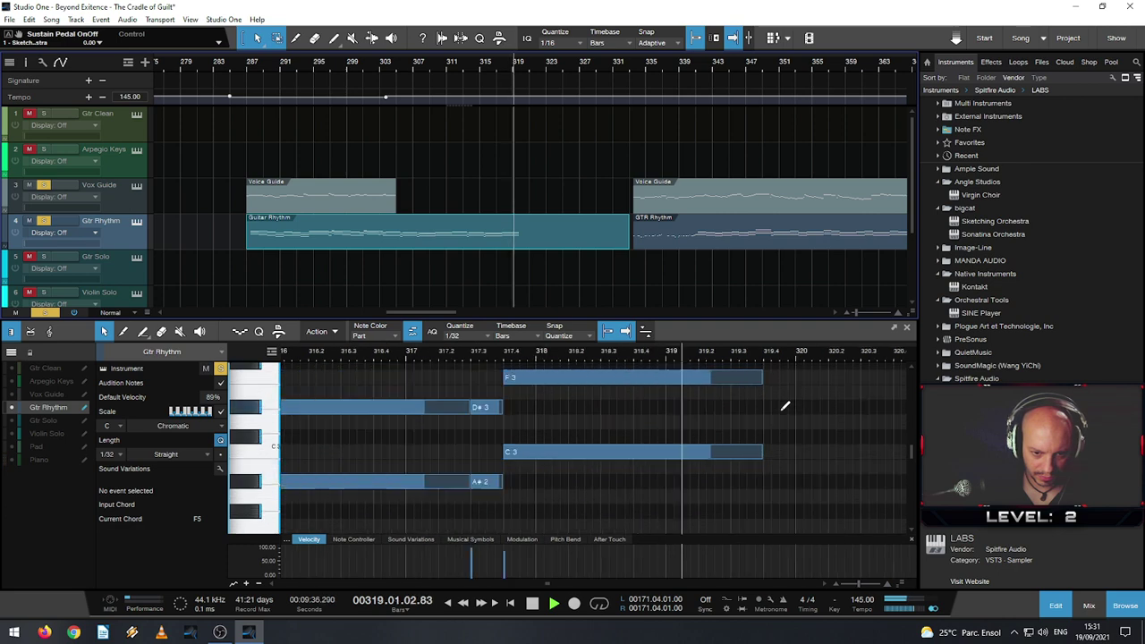
key(space)
scroll(800, 417, down, 1)
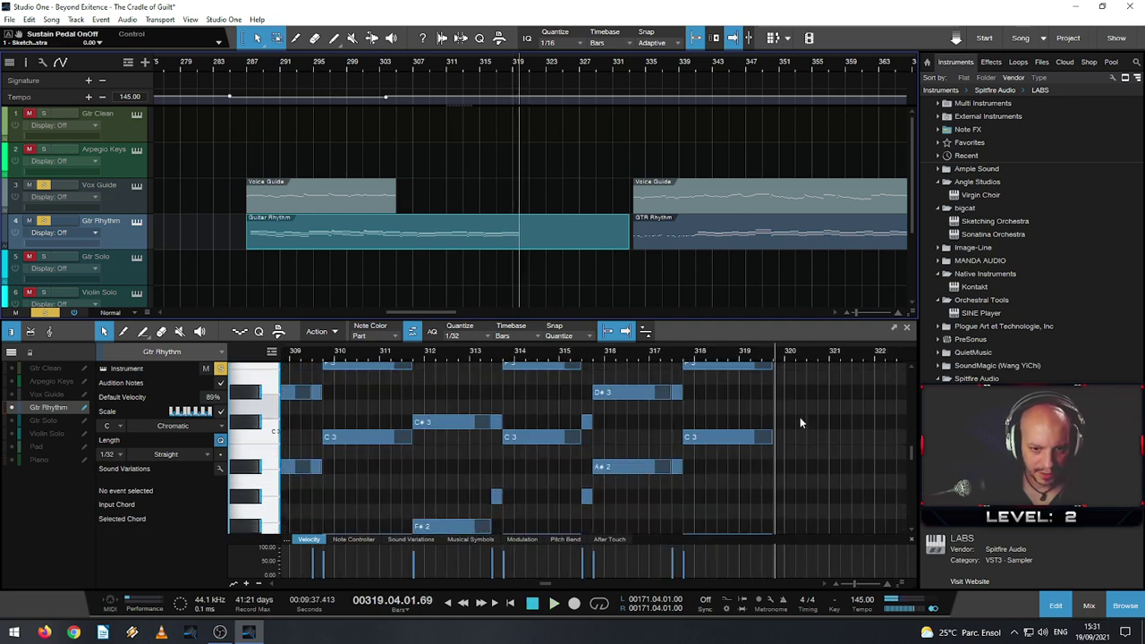
click(272, 442)
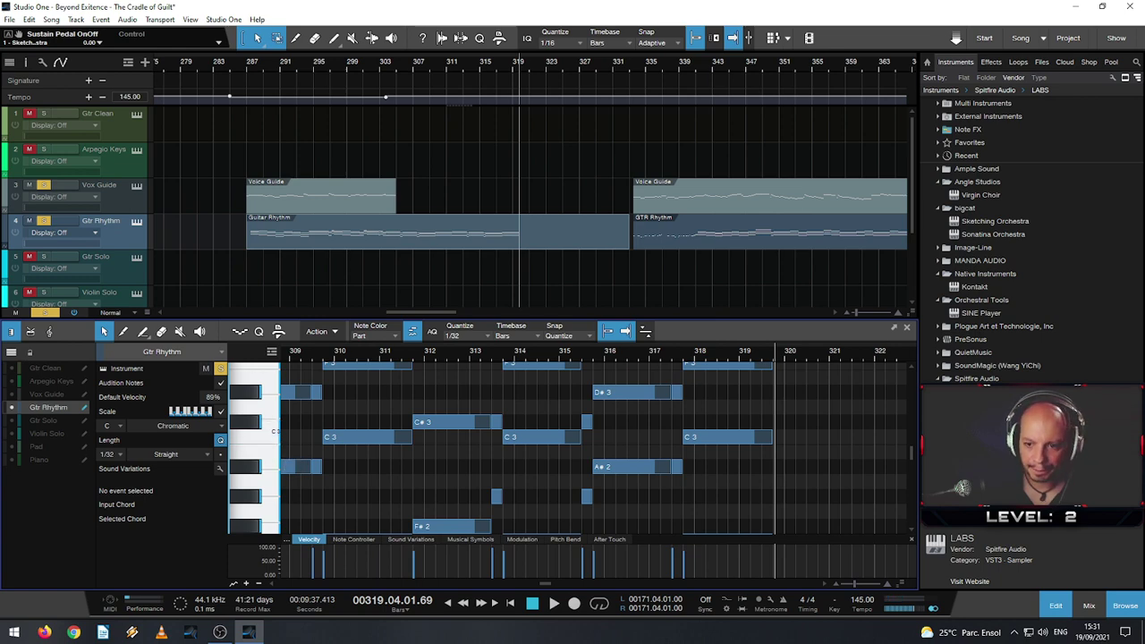
- Hide the browser, enlarge the note editor to nearly full height and replay the final chords from about bar 315
click(1124, 603)
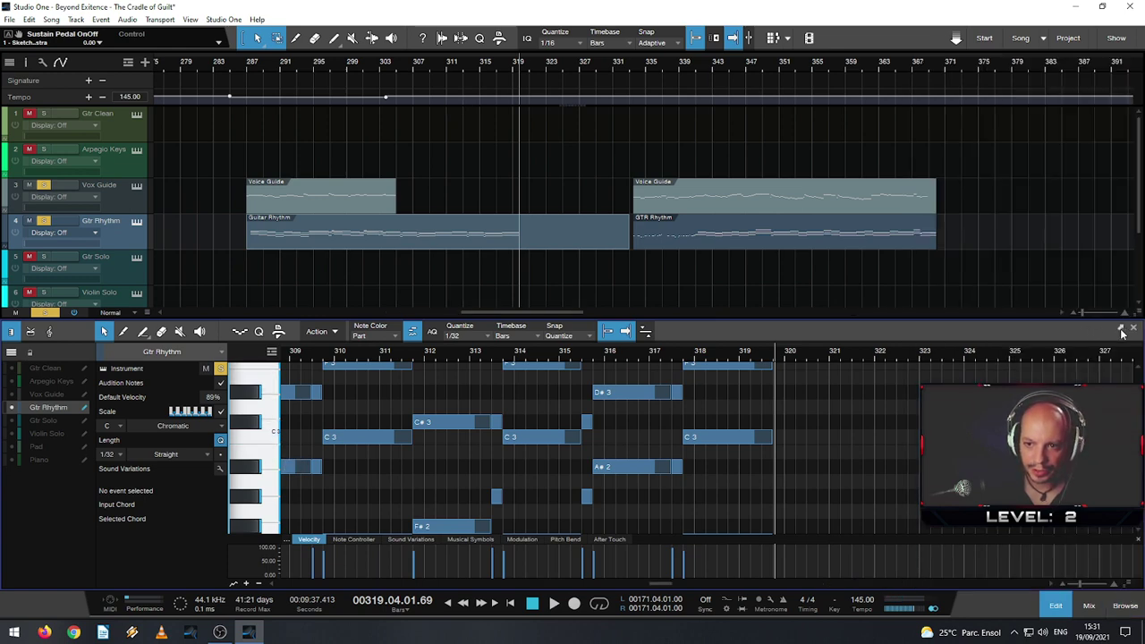
drag(985, 321, 905, 85)
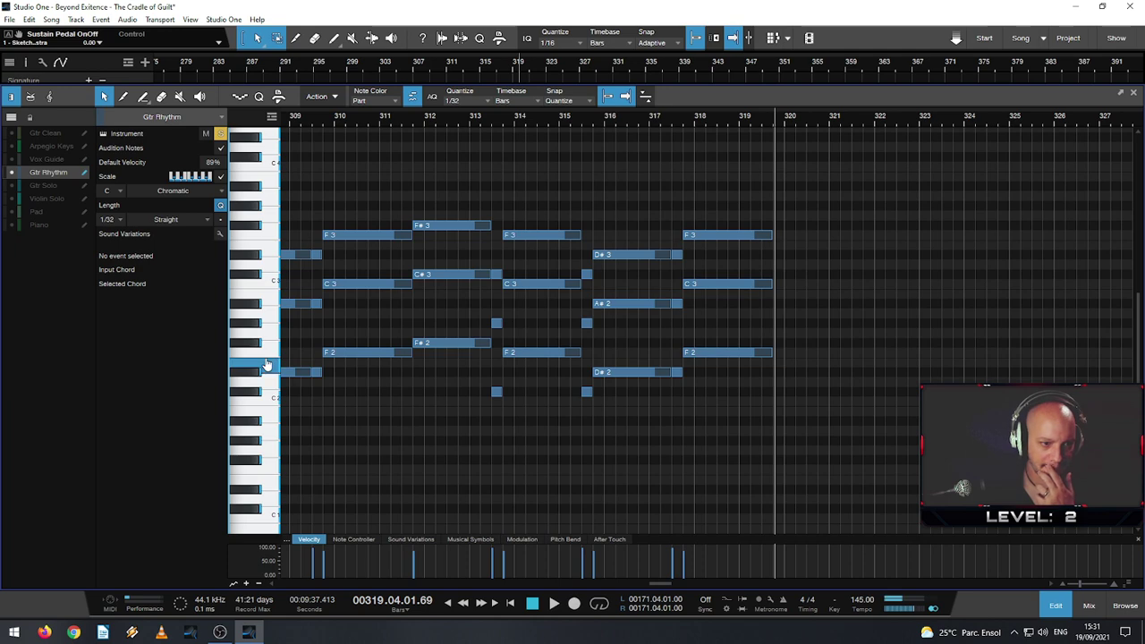
click(583, 119)
key(space)
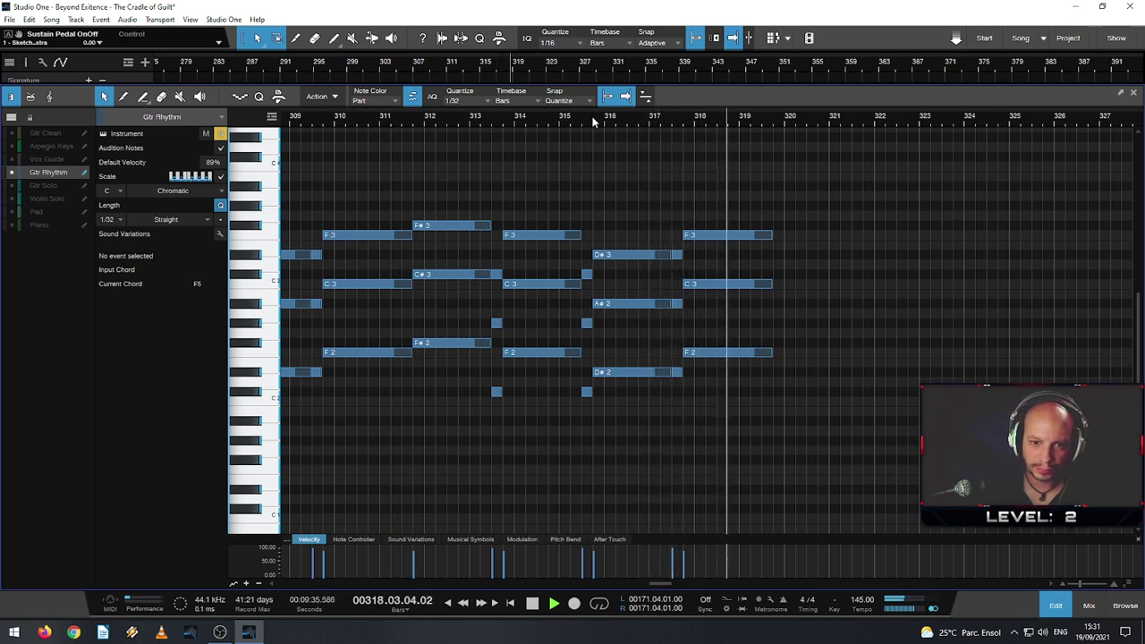
key(space)
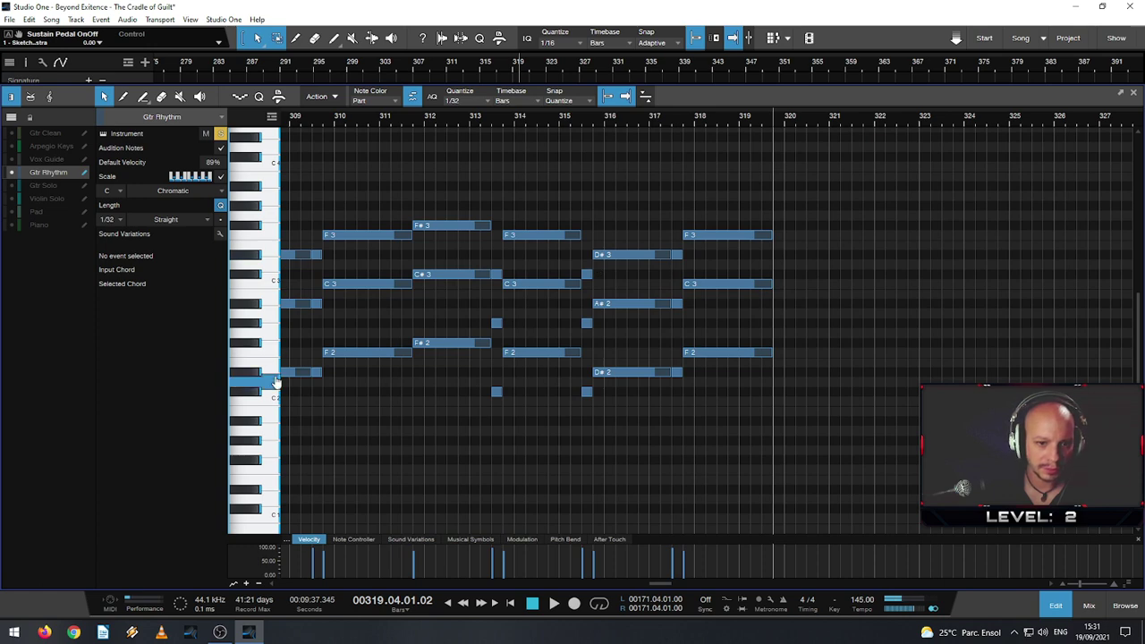
- Copy the long D#2, A#2 and D#3 chord from bar 315 to directly after the last F chord, in bar 319
drag(649, 424, 649, 204)
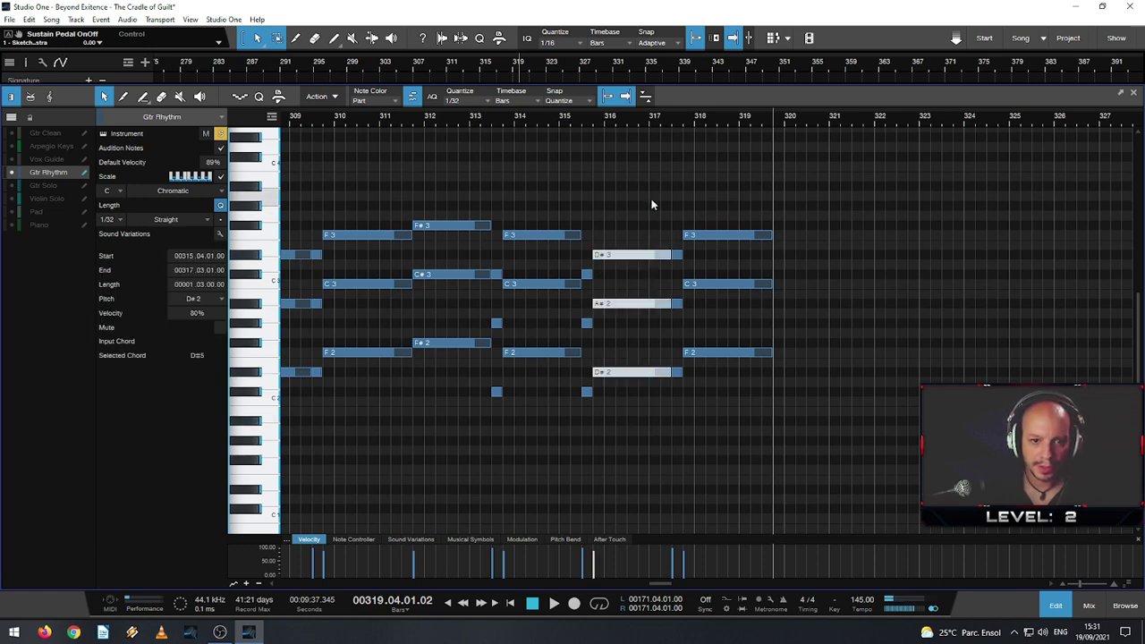
key(d)
drag(705, 307, 796, 307)
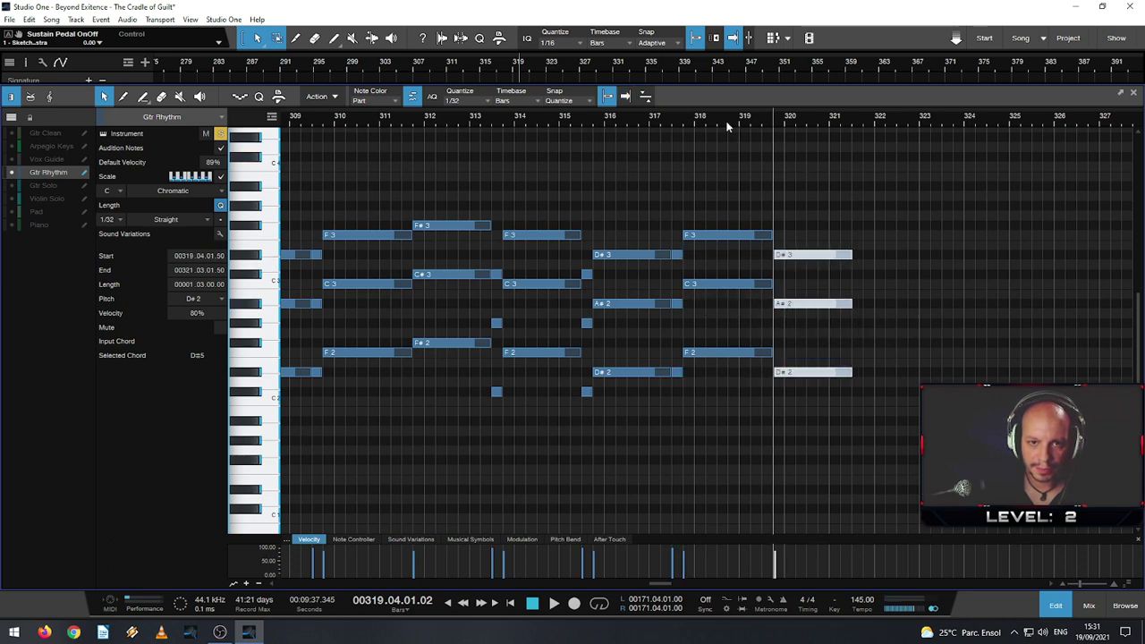
- Play the Gtr Rhythm notes from about bar 317 to check the copied chord
click(678, 124)
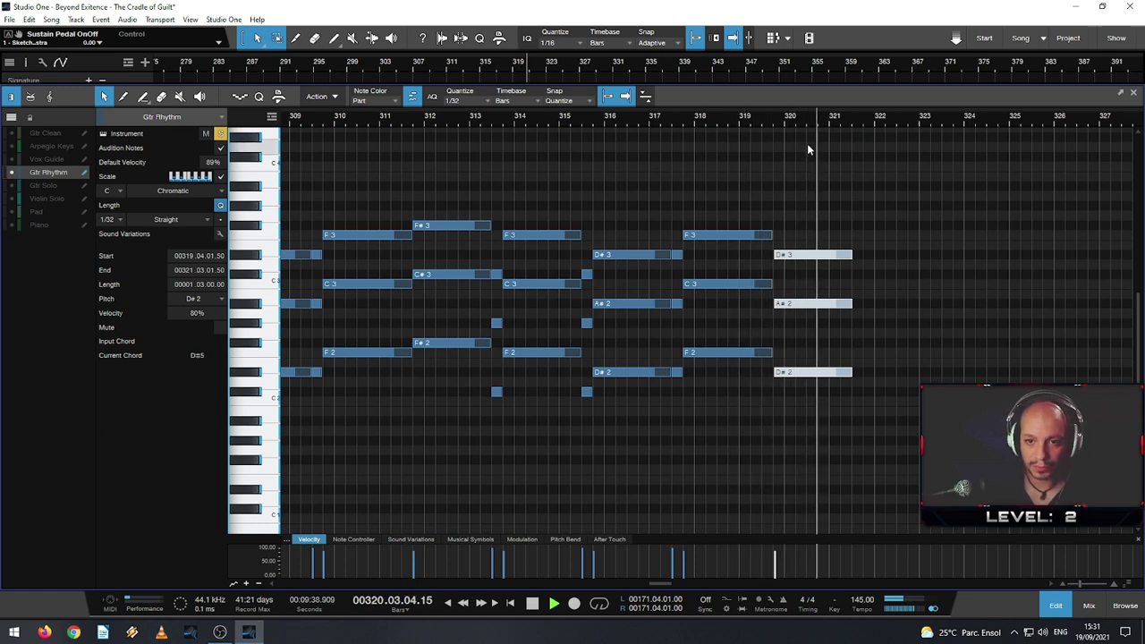
scroll(880, 254, up, 2)
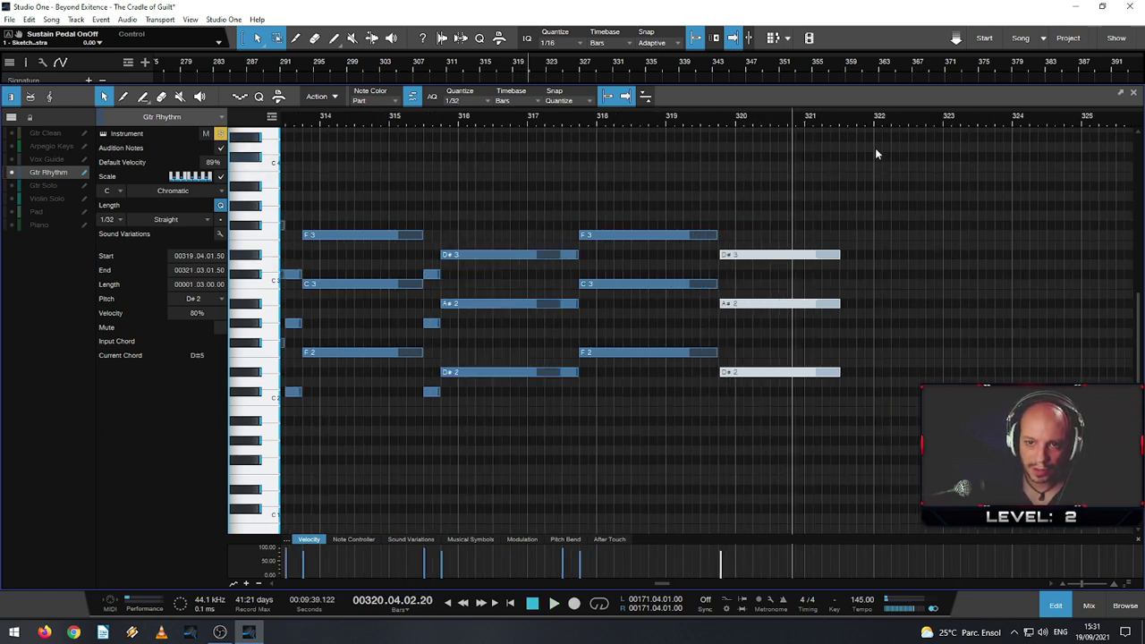
drag(864, 128, 715, 125)
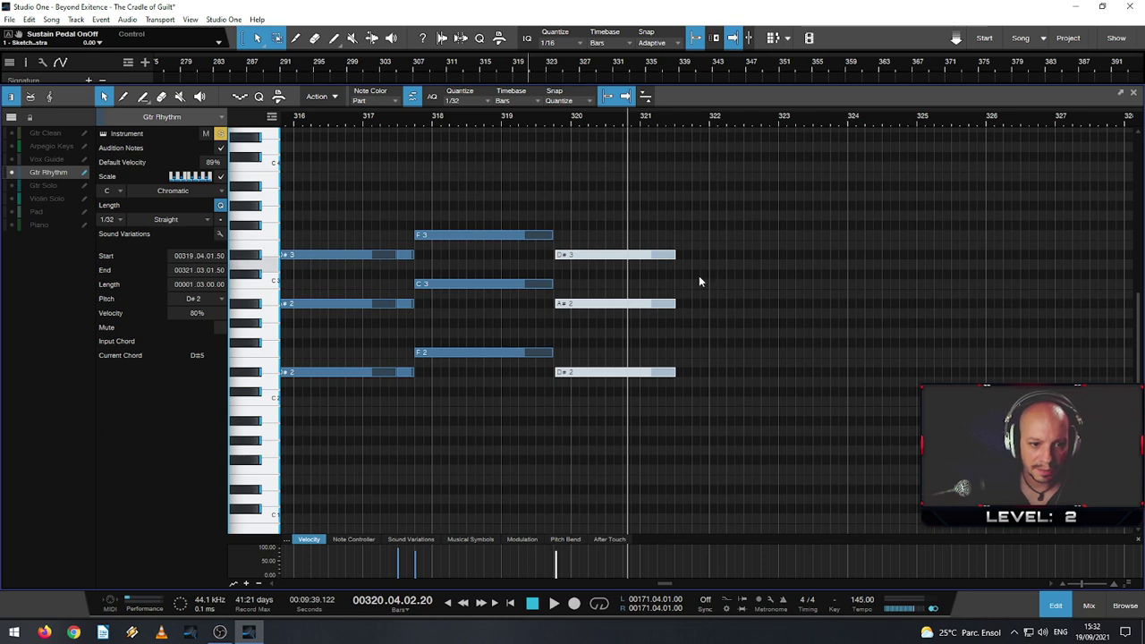
- Audition the D2, D#2 and F2 keys in varying order to find the next chord roots
click(264, 381)
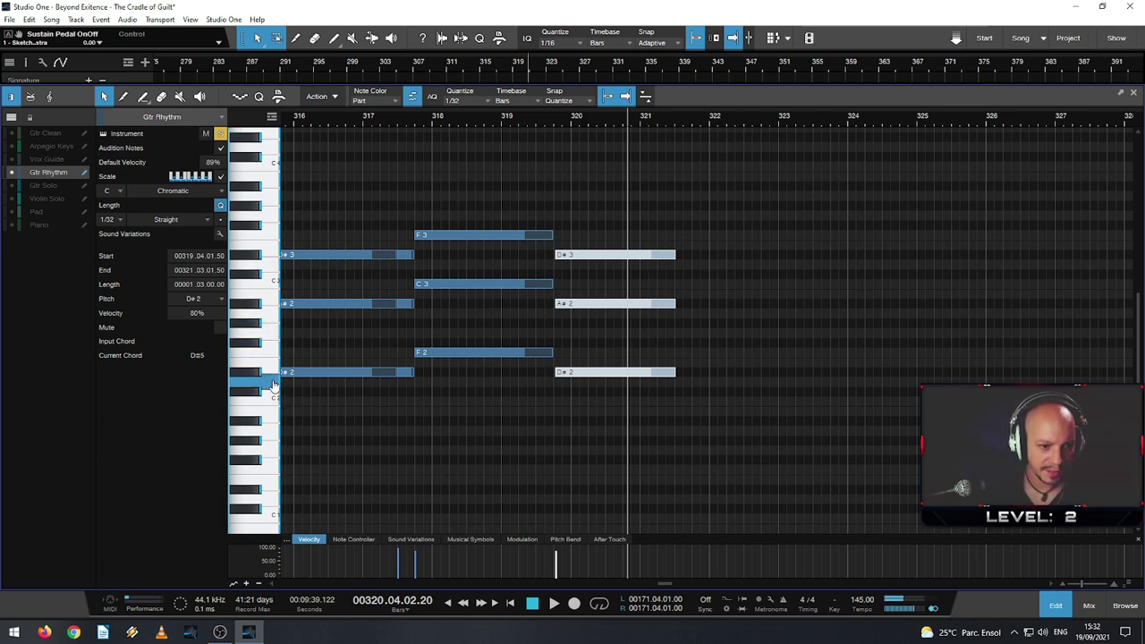
click(273, 385)
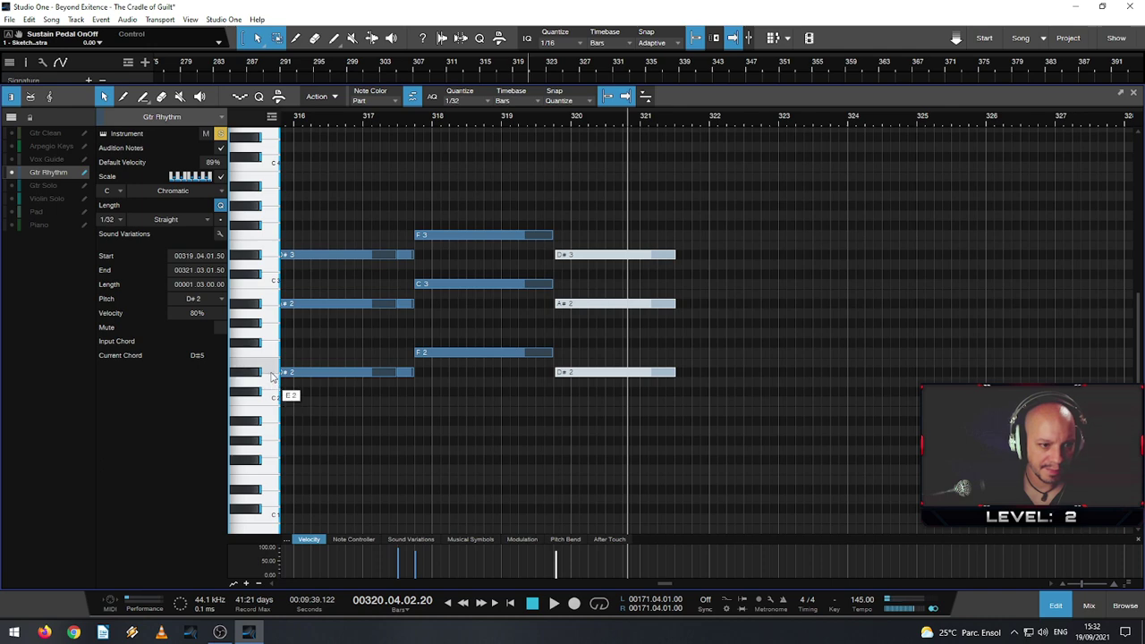
click(260, 375)
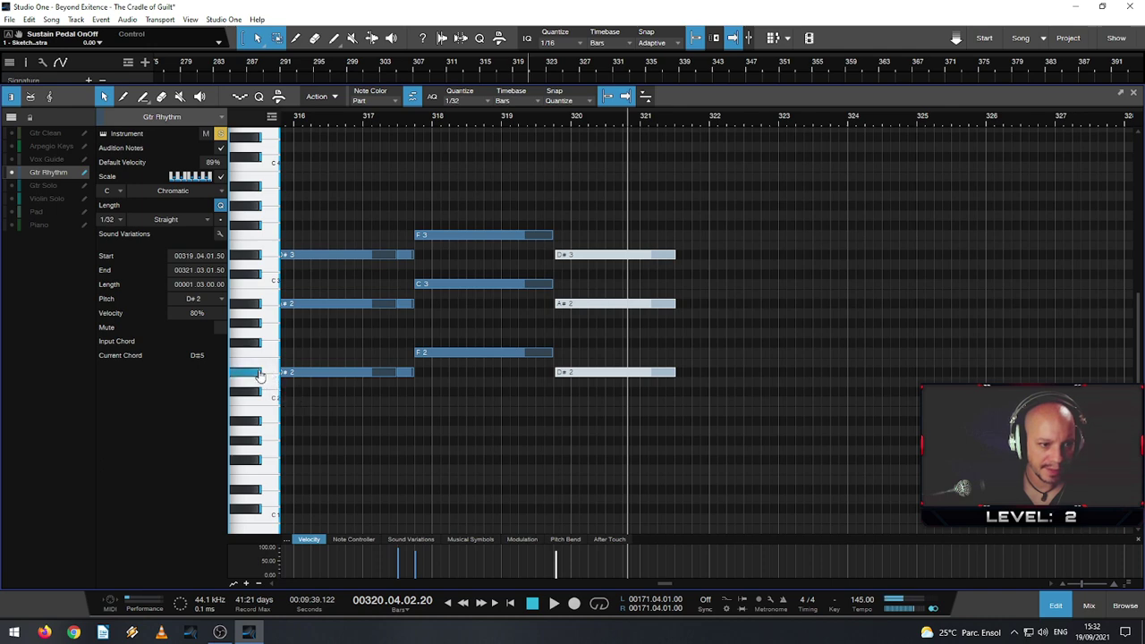
click(266, 354)
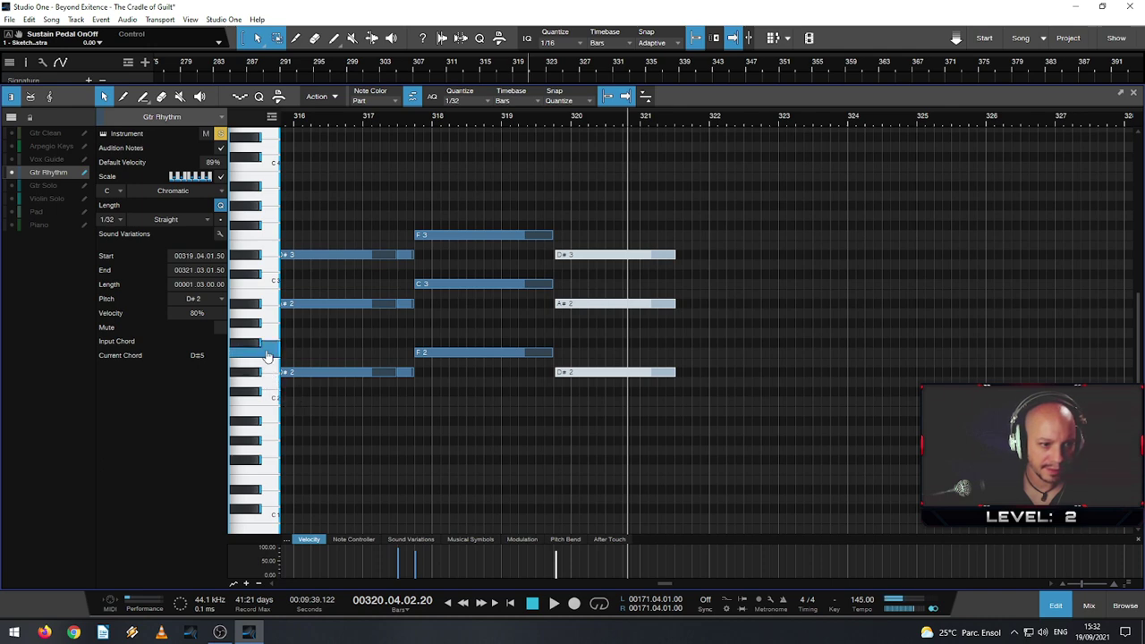
click(273, 385)
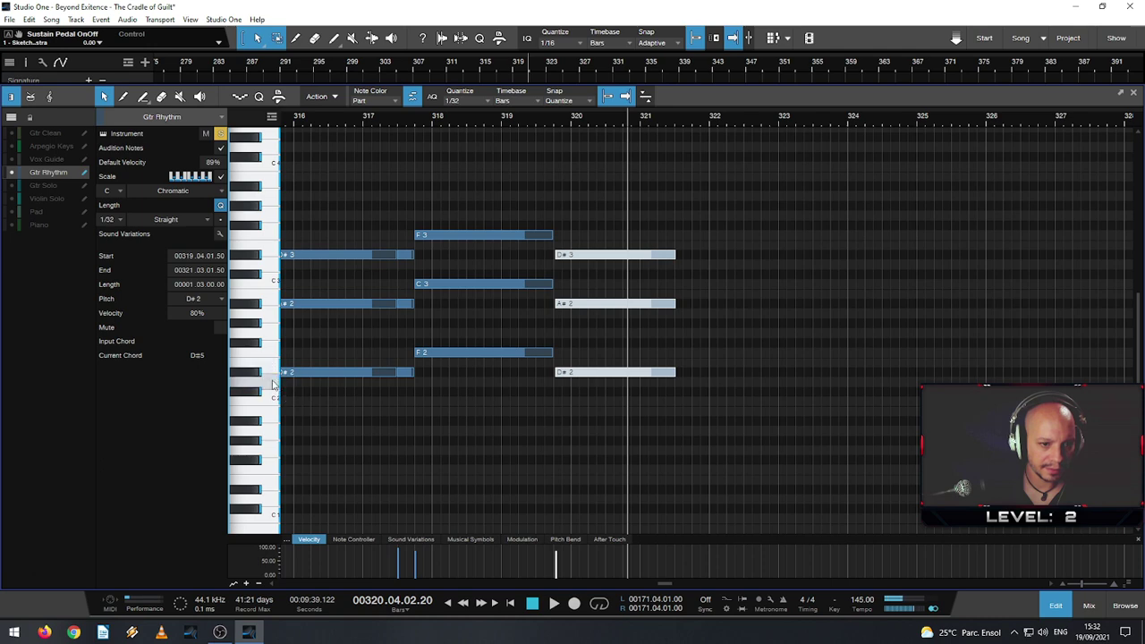
click(259, 382)
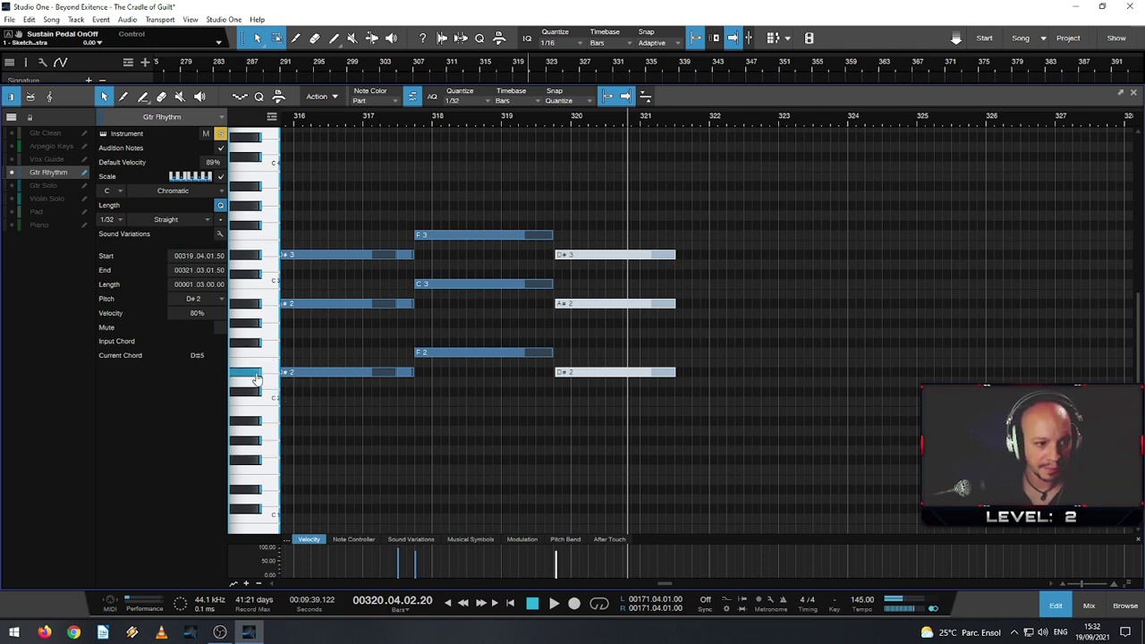
click(259, 382)
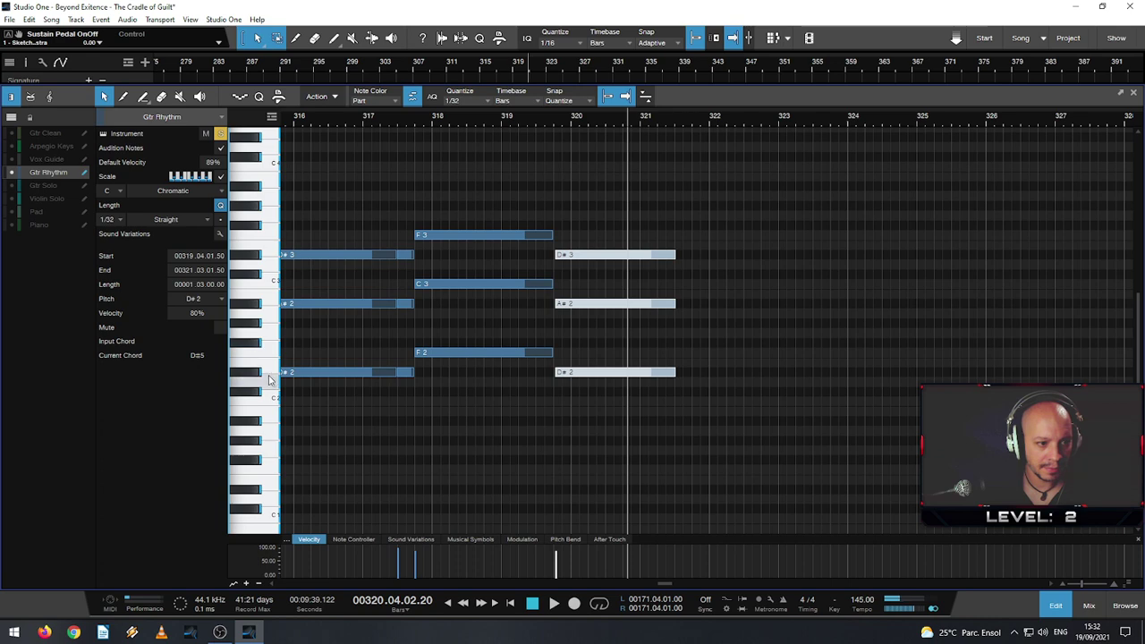
click(260, 370)
click(273, 356)
click(273, 386)
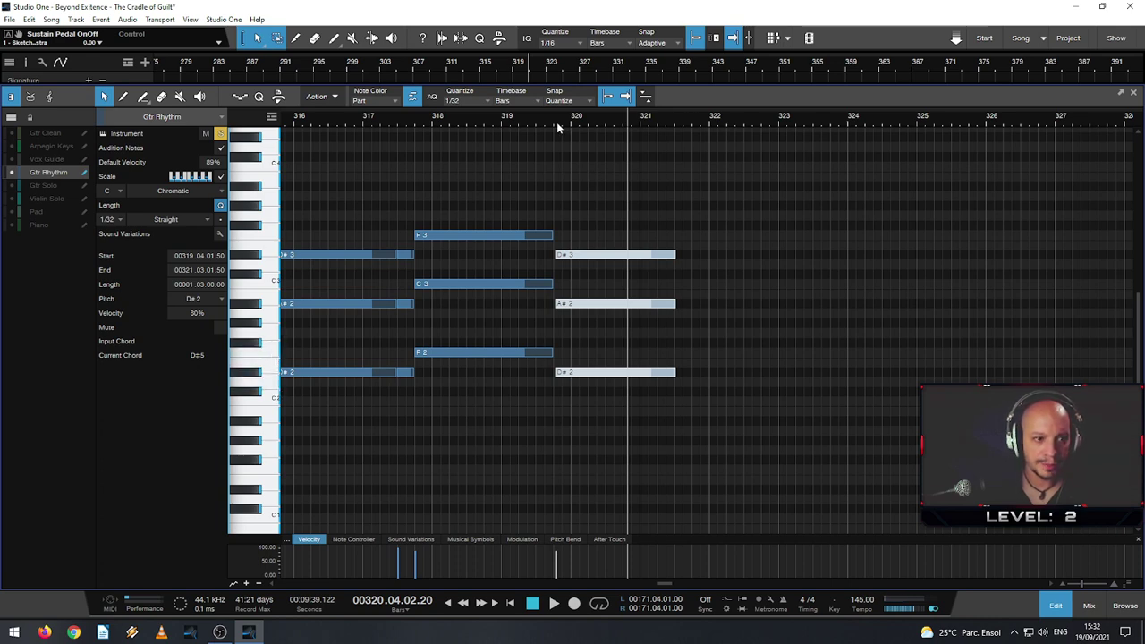
click(255, 372)
click(268, 352)
click(266, 383)
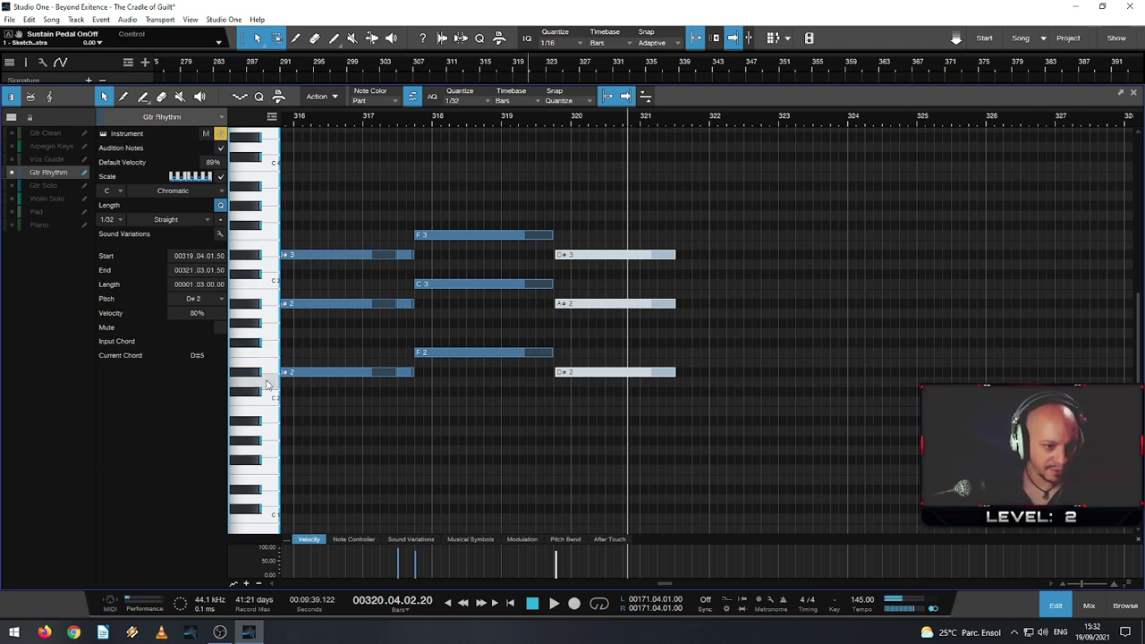
- Replay the chords from bar 317 and shorten the three notes of the copied chord to end at bar 321
drag(555, 124, 546, 126)
click(418, 119)
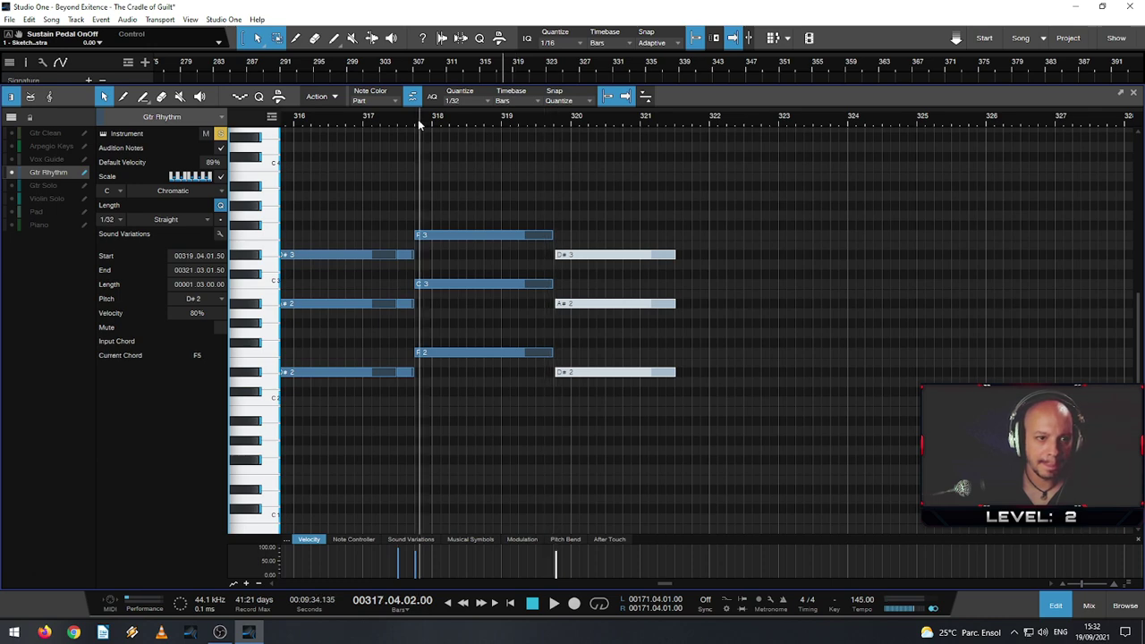
key(space)
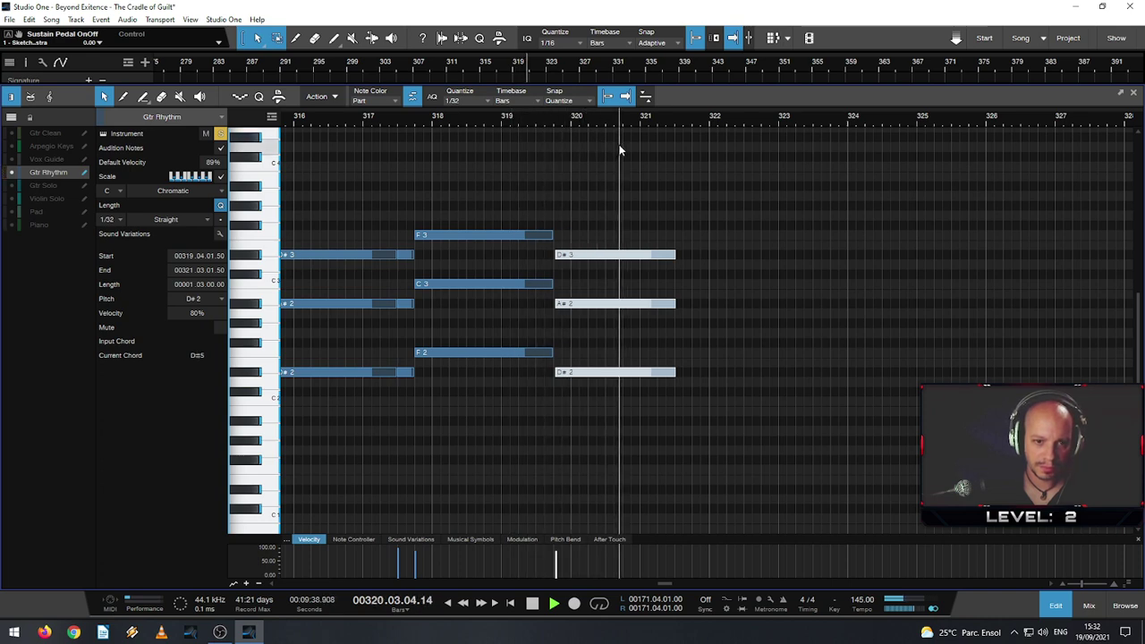
key(space)
drag(675, 304, 639, 299)
scroll(567, 325, up, 3)
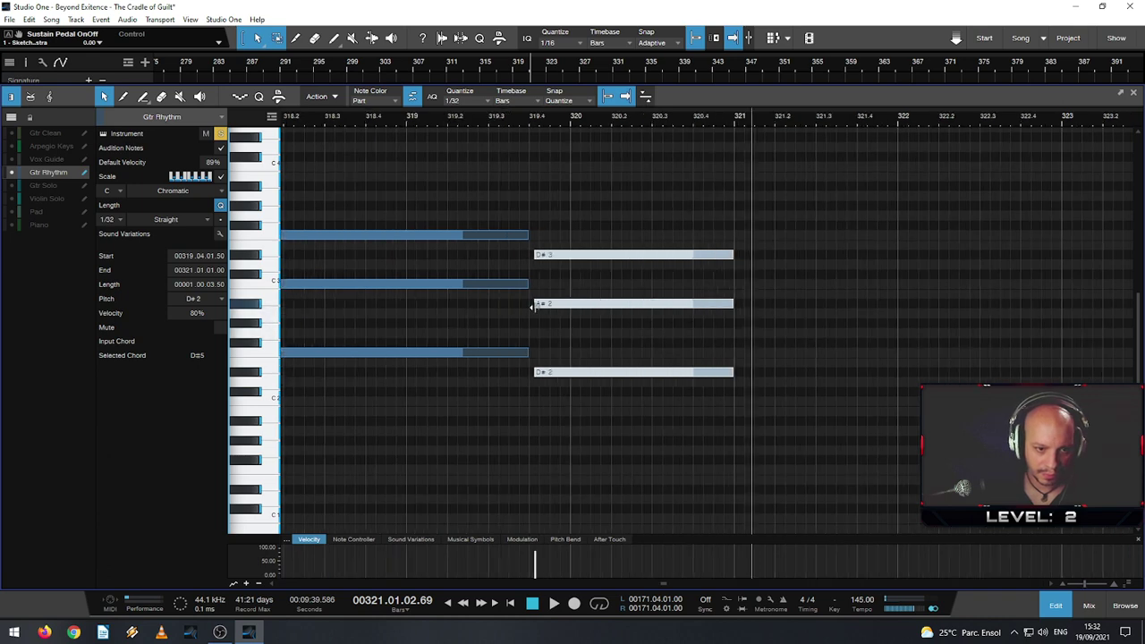
- Start the D#5 chord at 319.04.01, add a one-beat copy of it at bar 321, and play the passage
drag(528, 305, 523, 305)
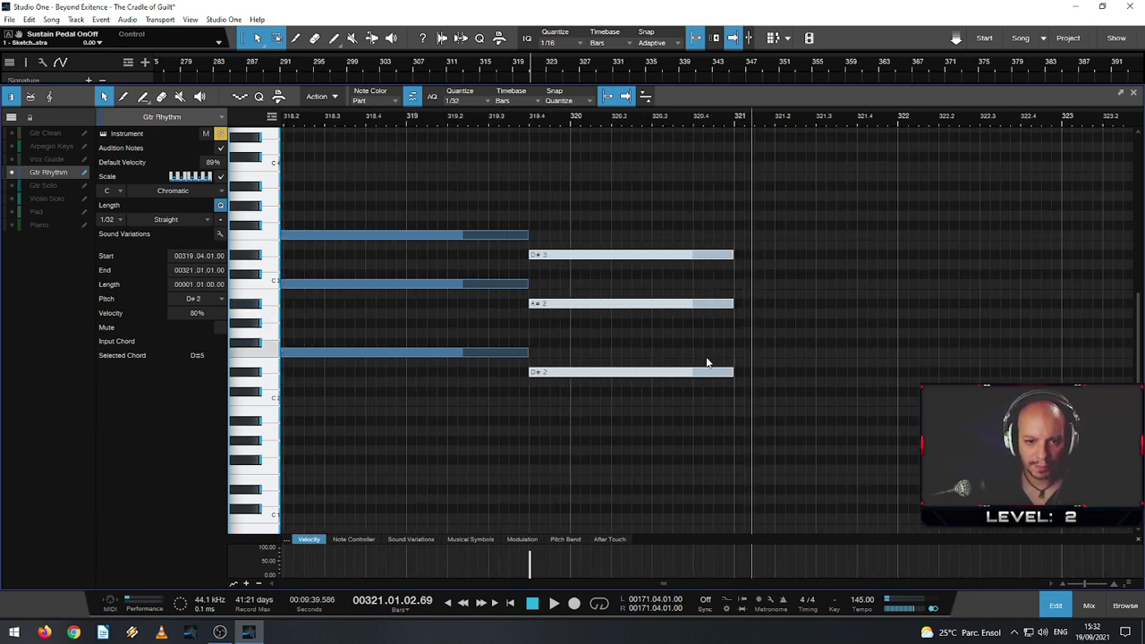
key(d)
drag(882, 370, 756, 376)
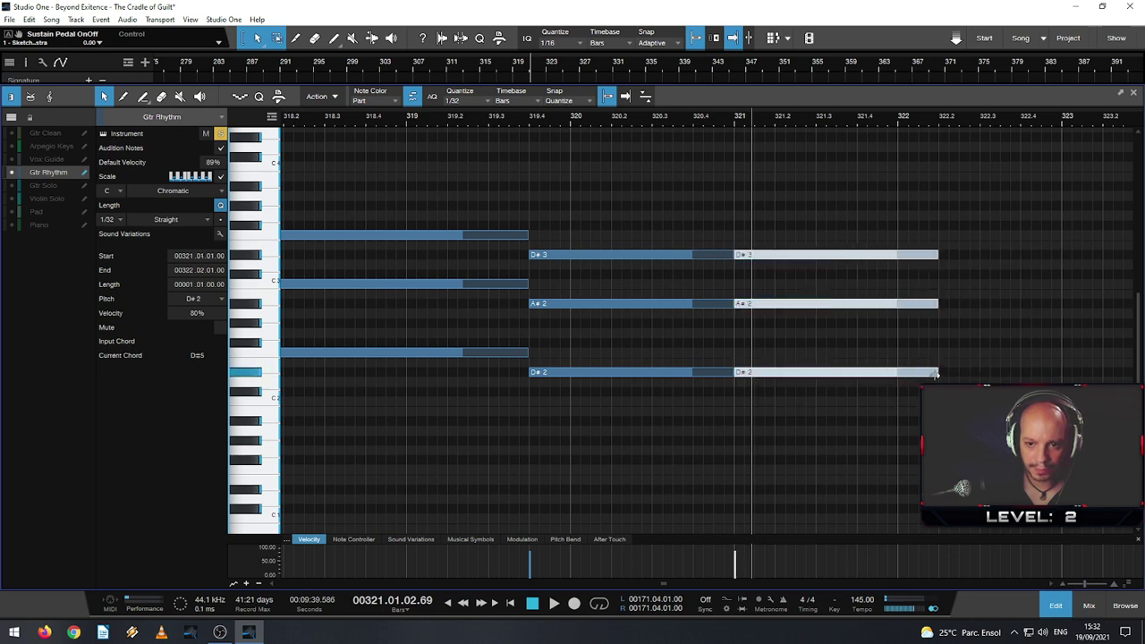
drag(935, 376, 772, 374)
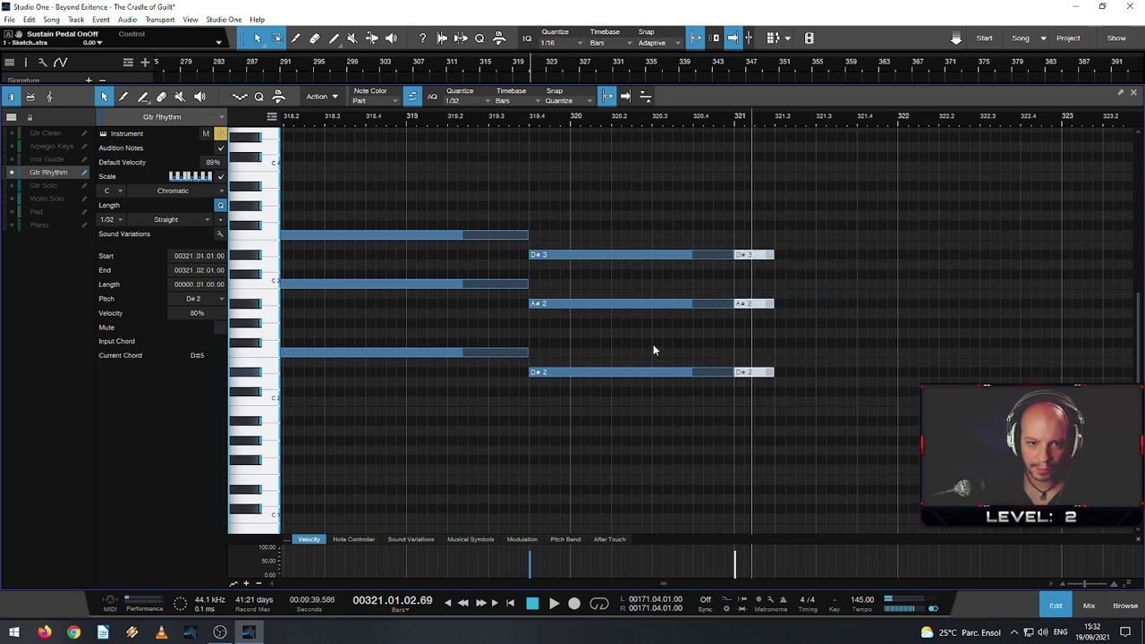
click(517, 123)
key(space)
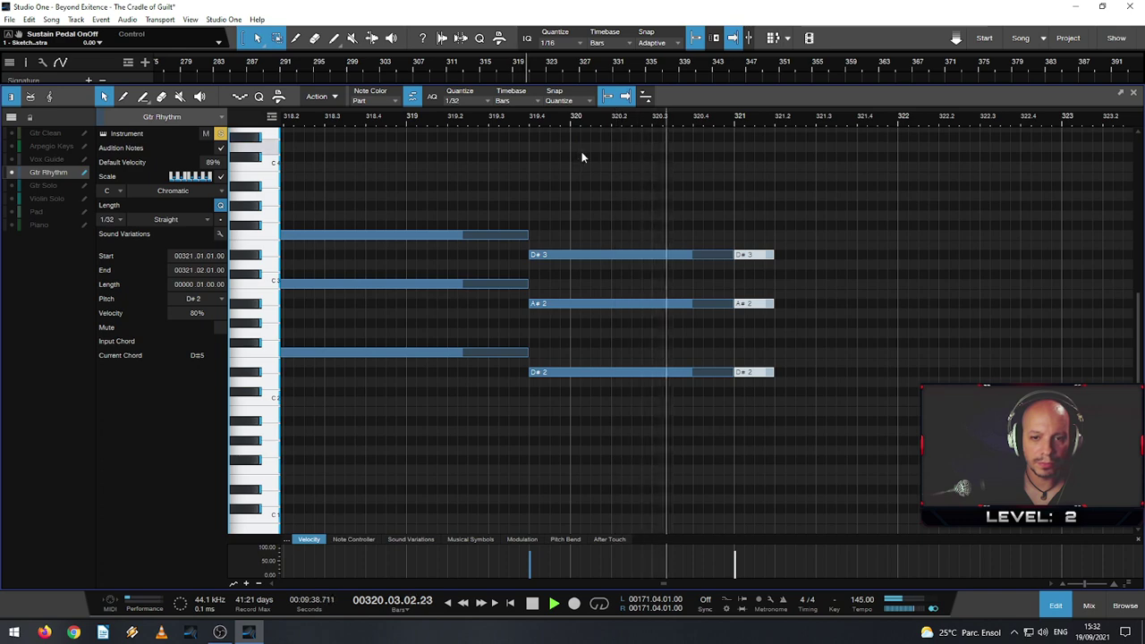
key(space)
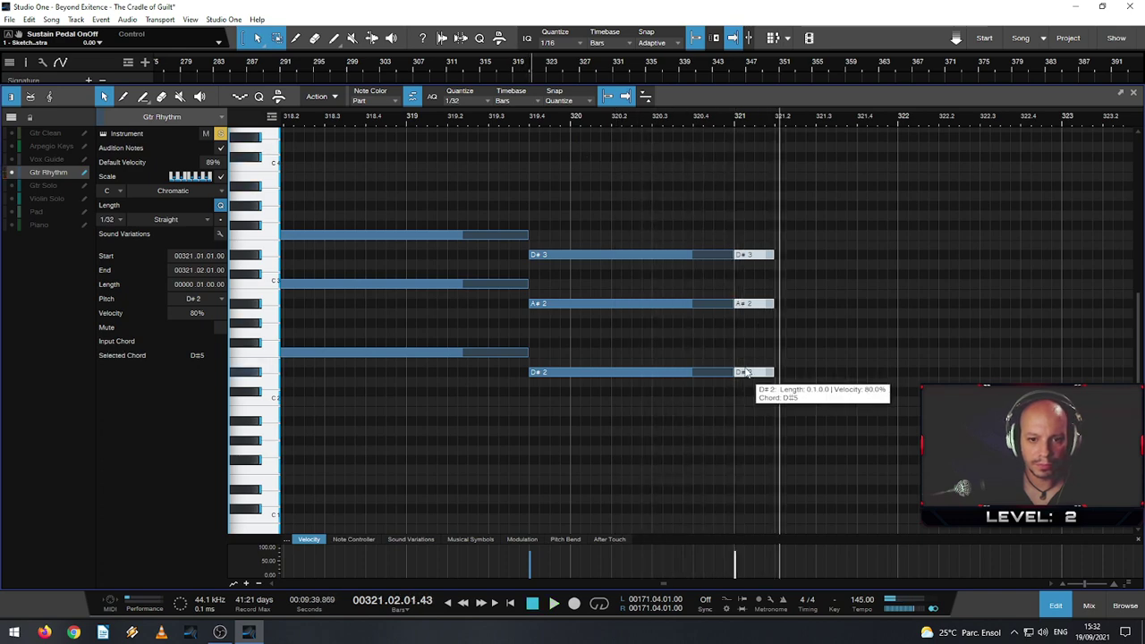
- Add duplicates of the short chord as a one-beat F5 at 321.02.01 and a one-bar D5 at 321.03.01, checking by playback
key(d)
drag(787, 374, 973, 382)
key(d)
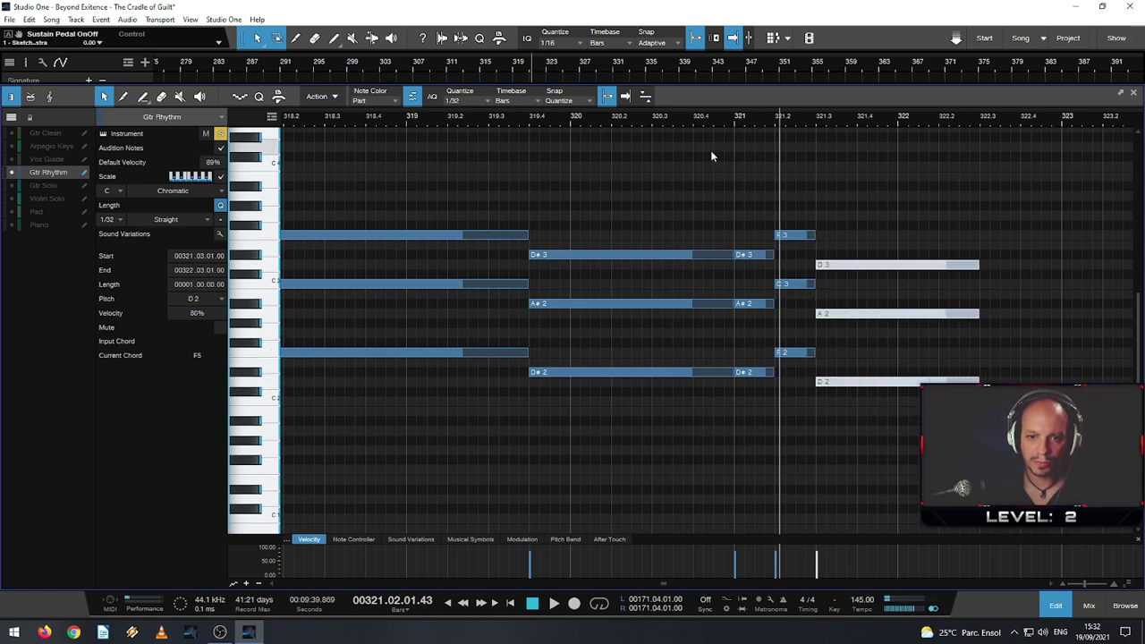
click(529, 126)
key(space)
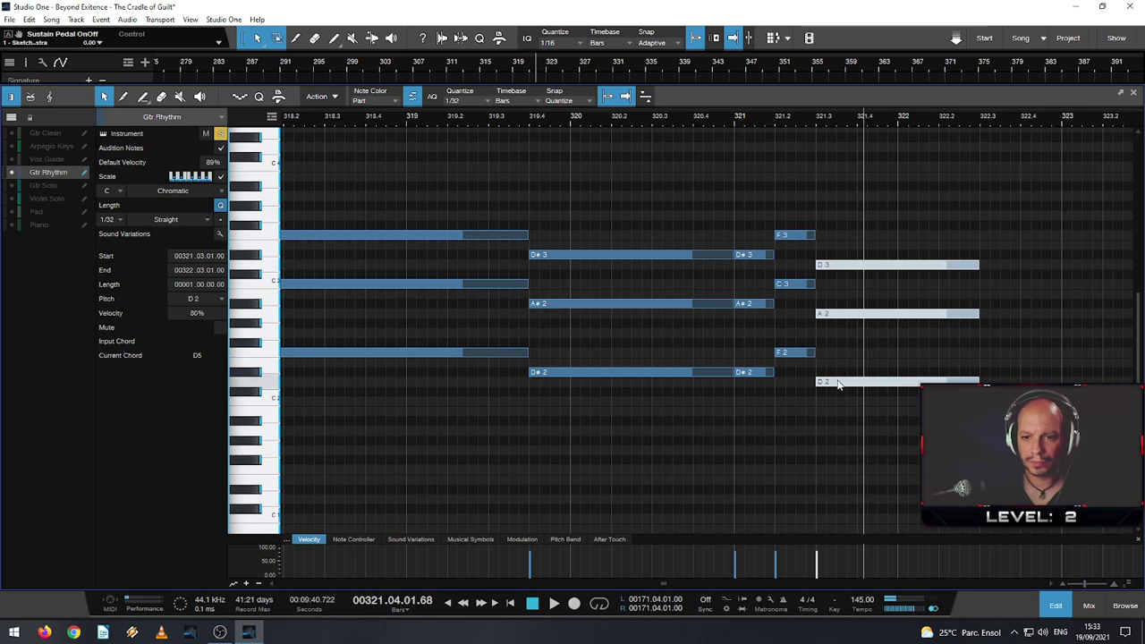
- Move the D5 chord to 321.03.03 and lengthen the F5 chord to meet it, checking the timing by playback
drag(843, 380, 864, 382)
drag(820, 327, 834, 236)
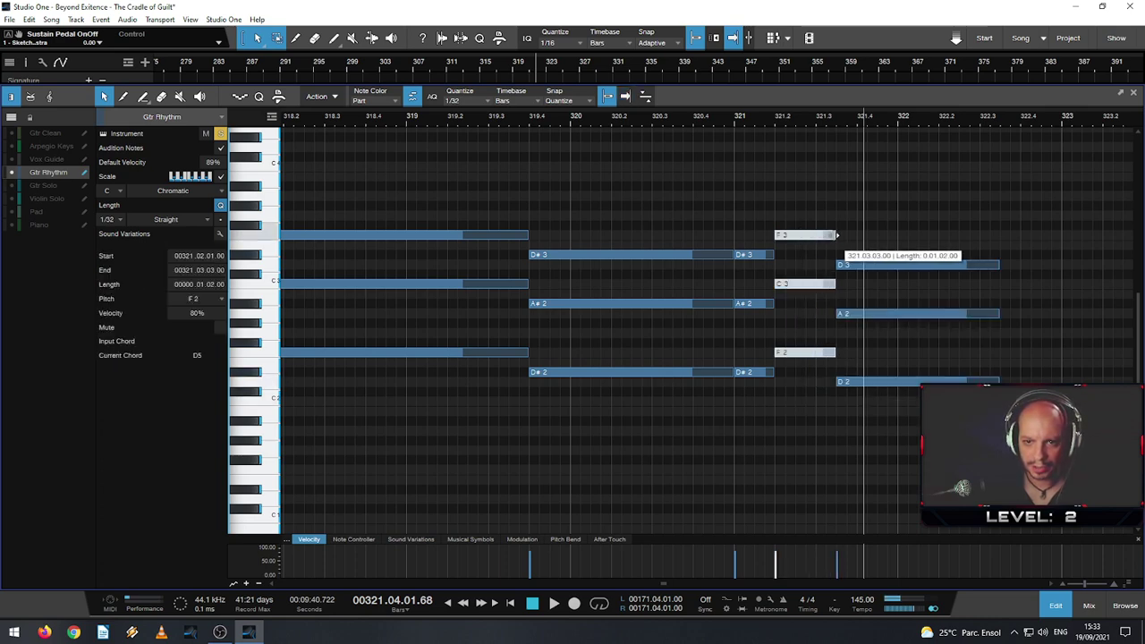
click(532, 119)
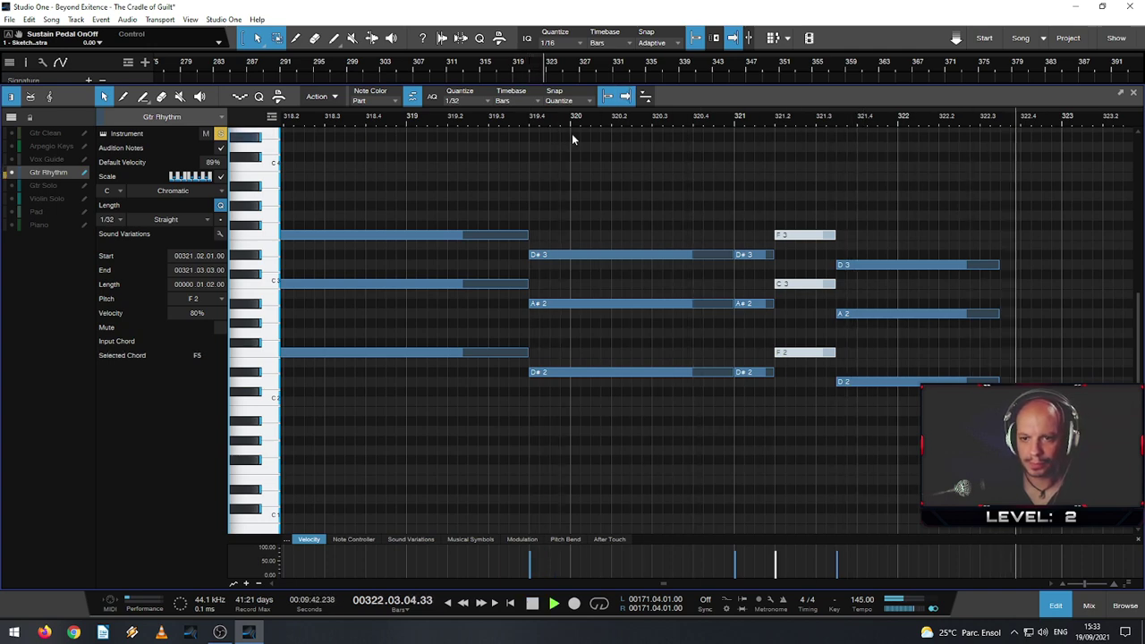
key(space)
- Audition single low keys around C2 to E2 on the piano keyboard to choose the next root notes
key(w)
key(w)
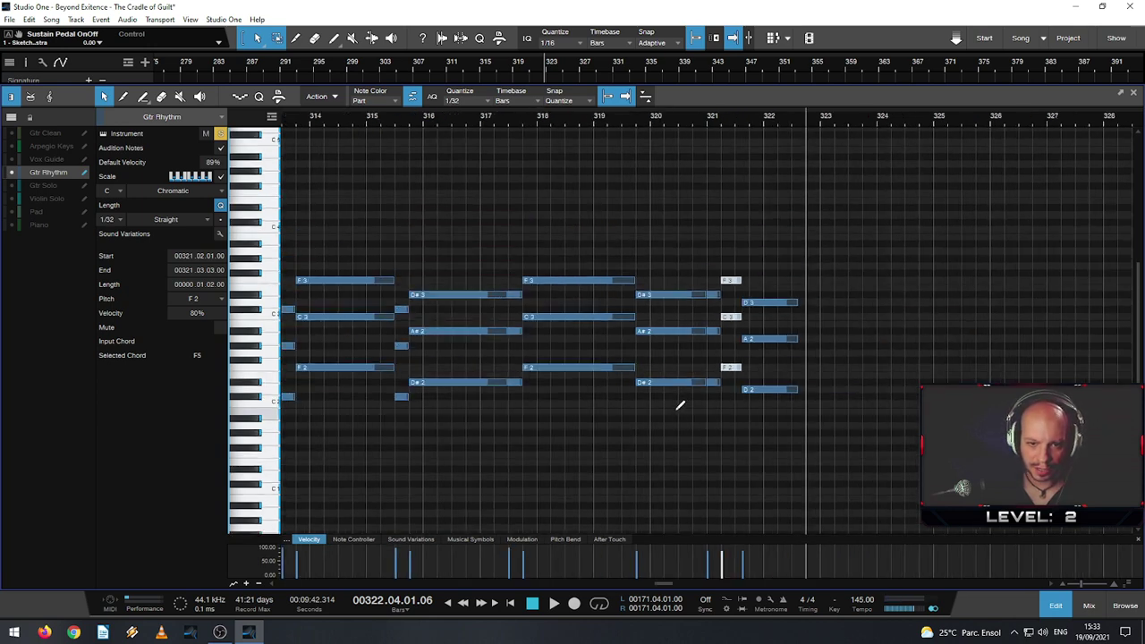
click(256, 389)
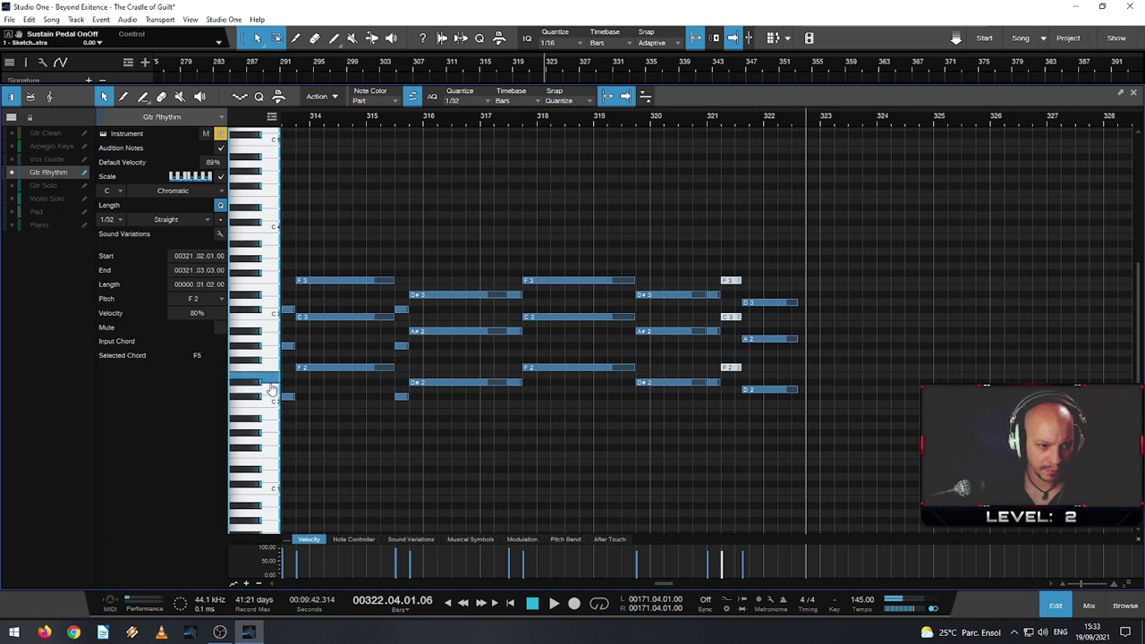
click(273, 391)
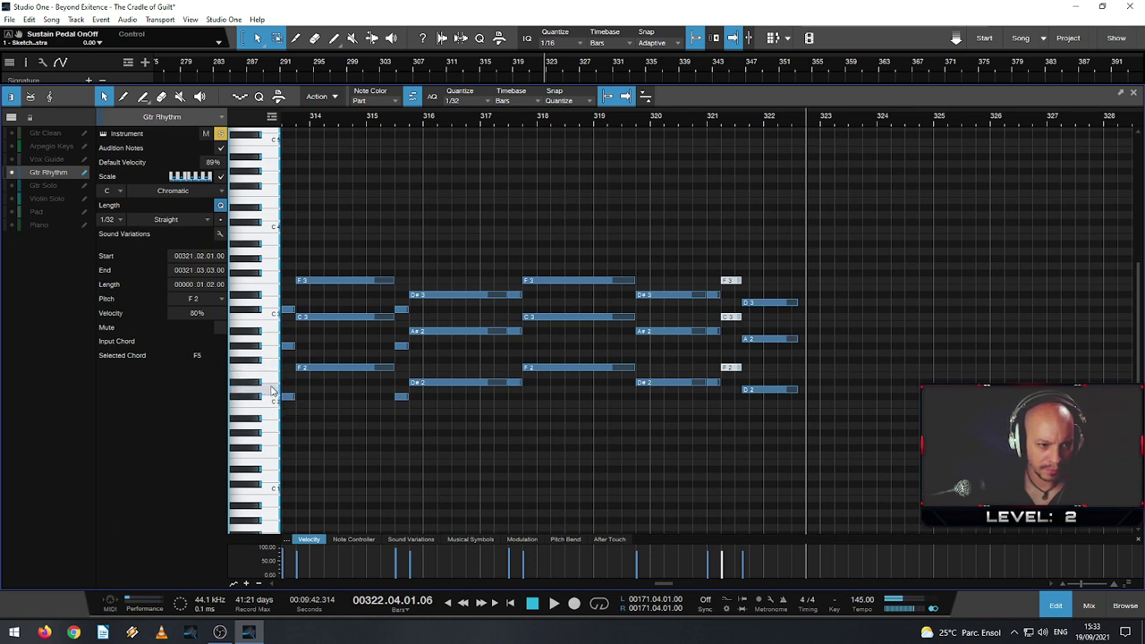
click(269, 399)
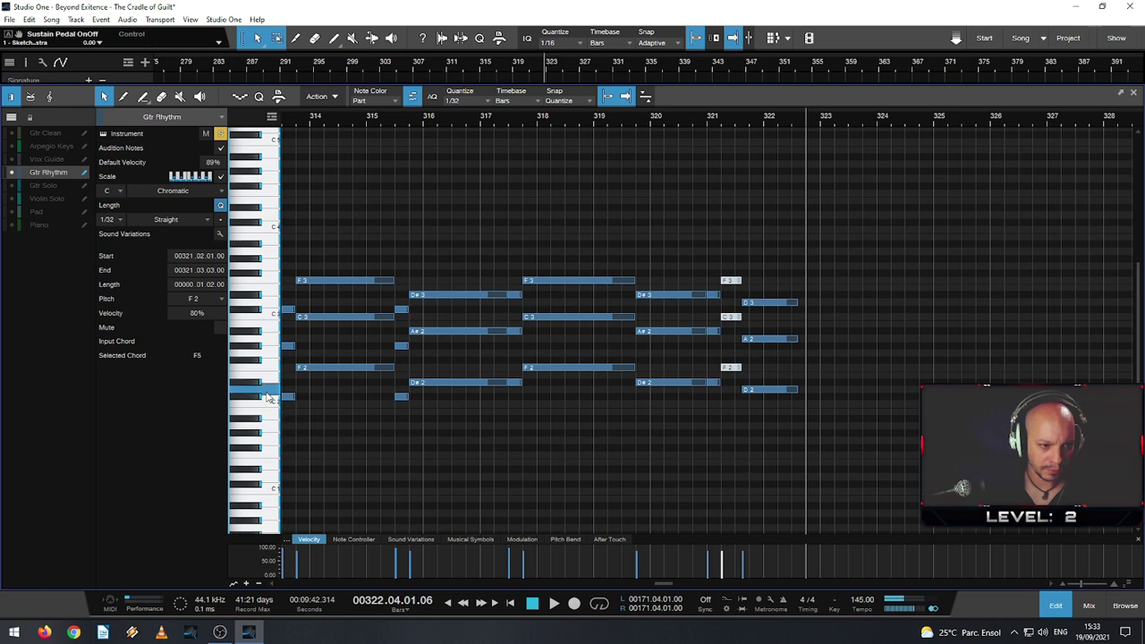
click(253, 420)
click(267, 404)
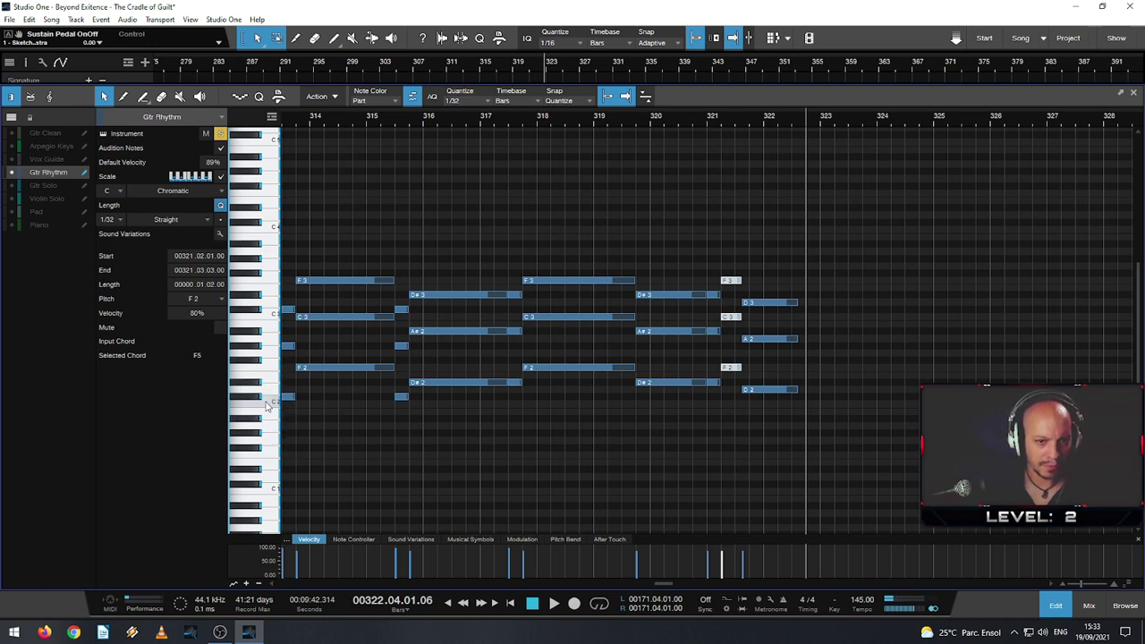
click(269, 396)
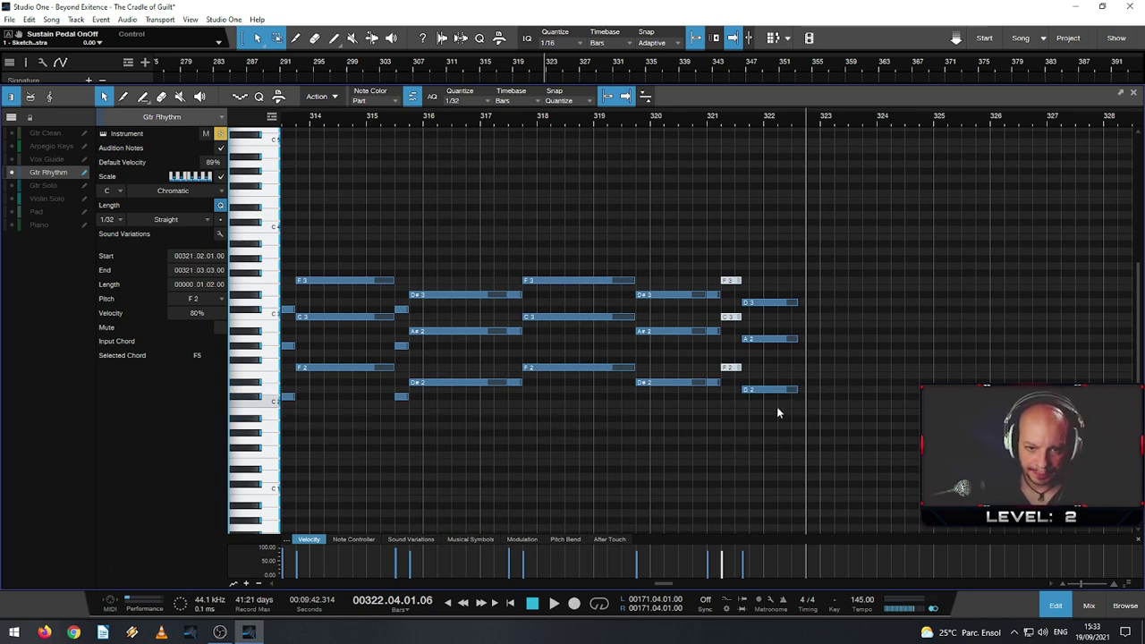
- Duplicate the short D#5, F5 and D5 chords at the end and place the copies starting at 322.03.03
ctrl+click(713, 396)
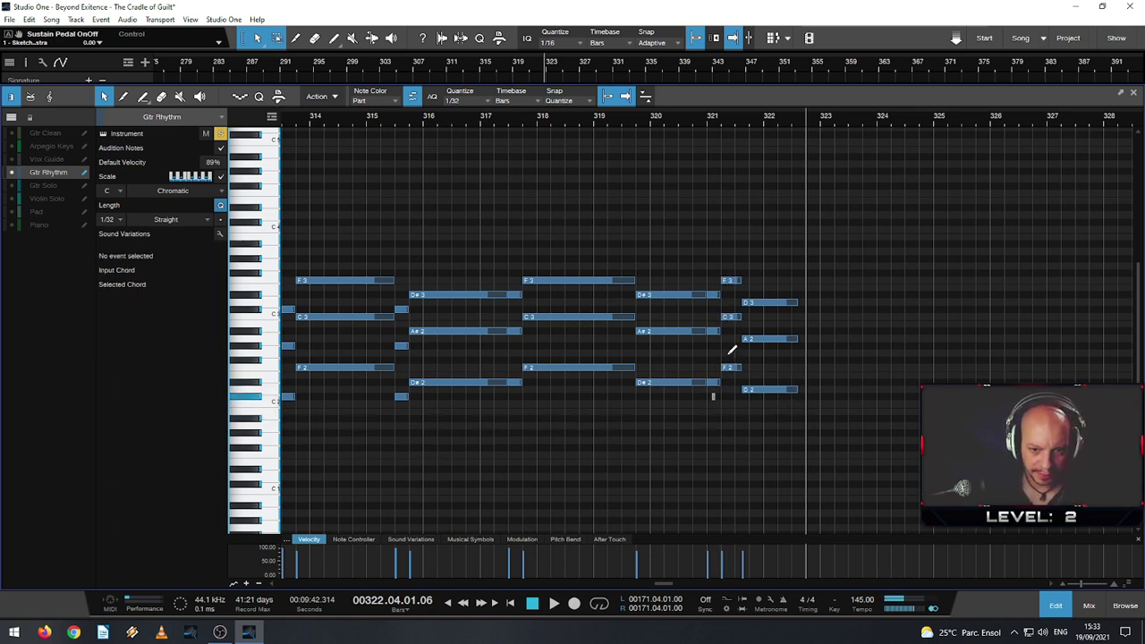
drag(767, 442, 707, 247)
key(d)
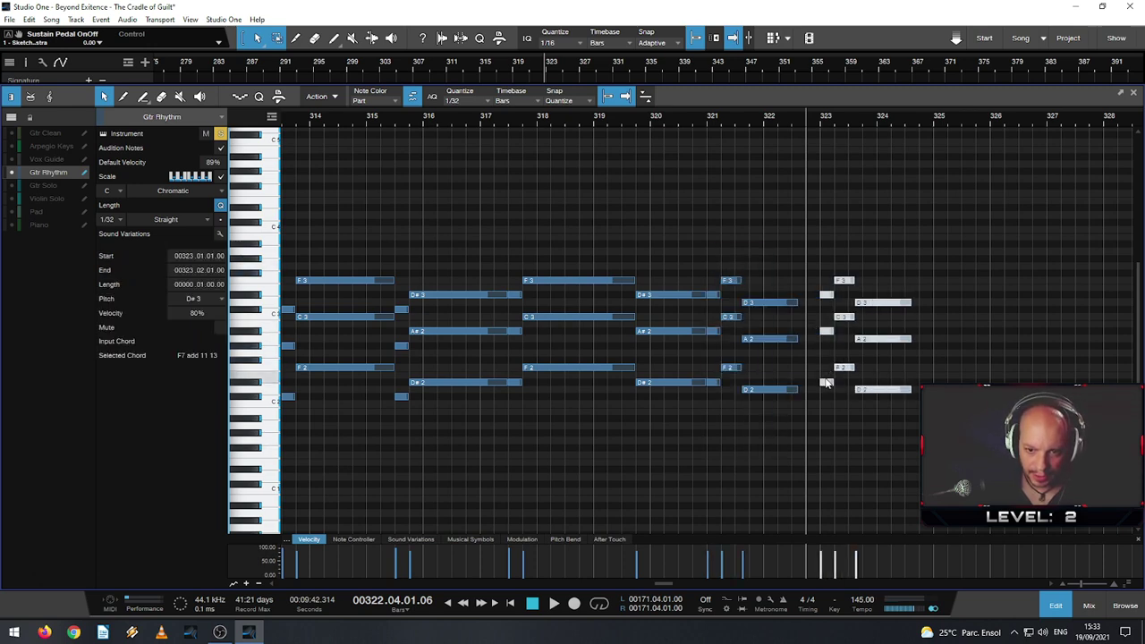
scroll(829, 383, up, 3)
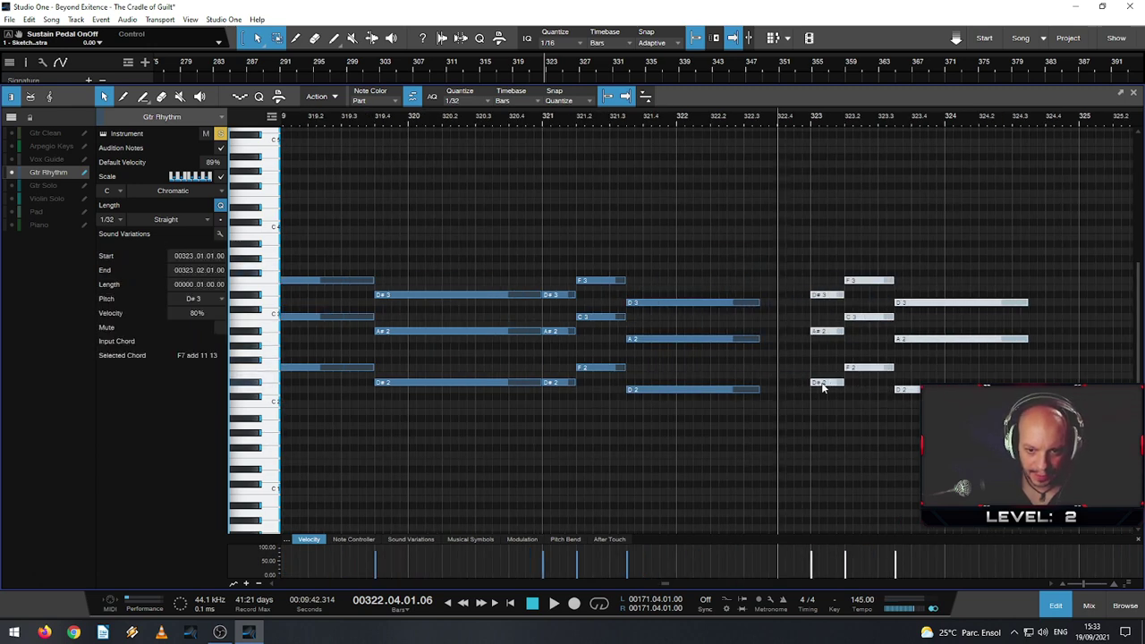
drag(778, 384, 772, 383)
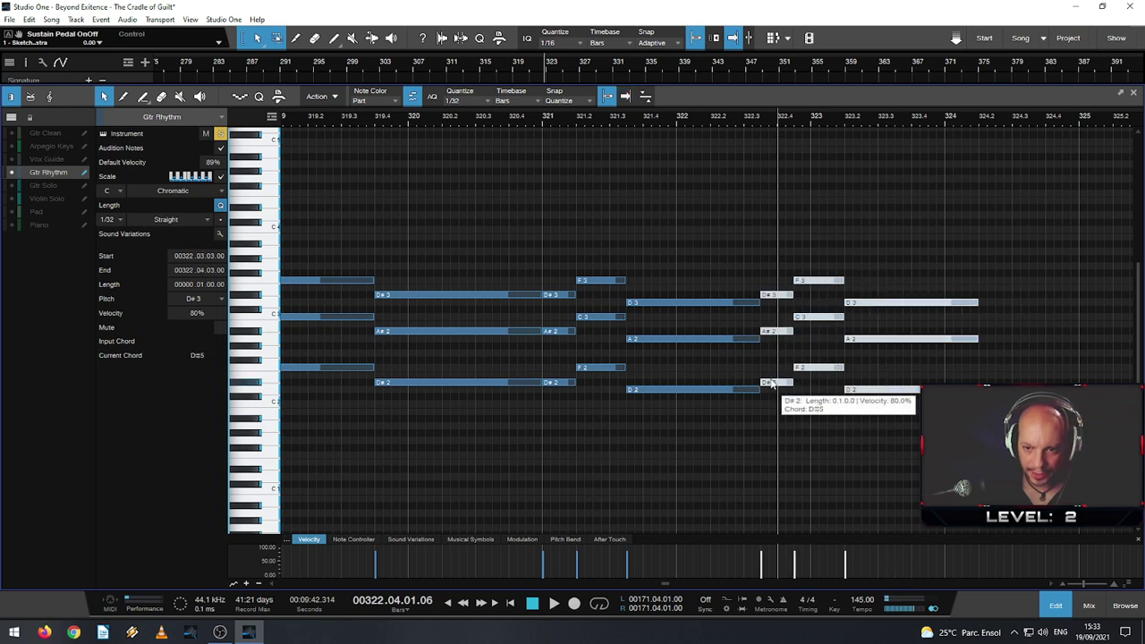
- Try transposing the copied D#5 chord down to root A#1 and the copied F5 chord down to root C2
click(756, 246)
drag(757, 246, 776, 356)
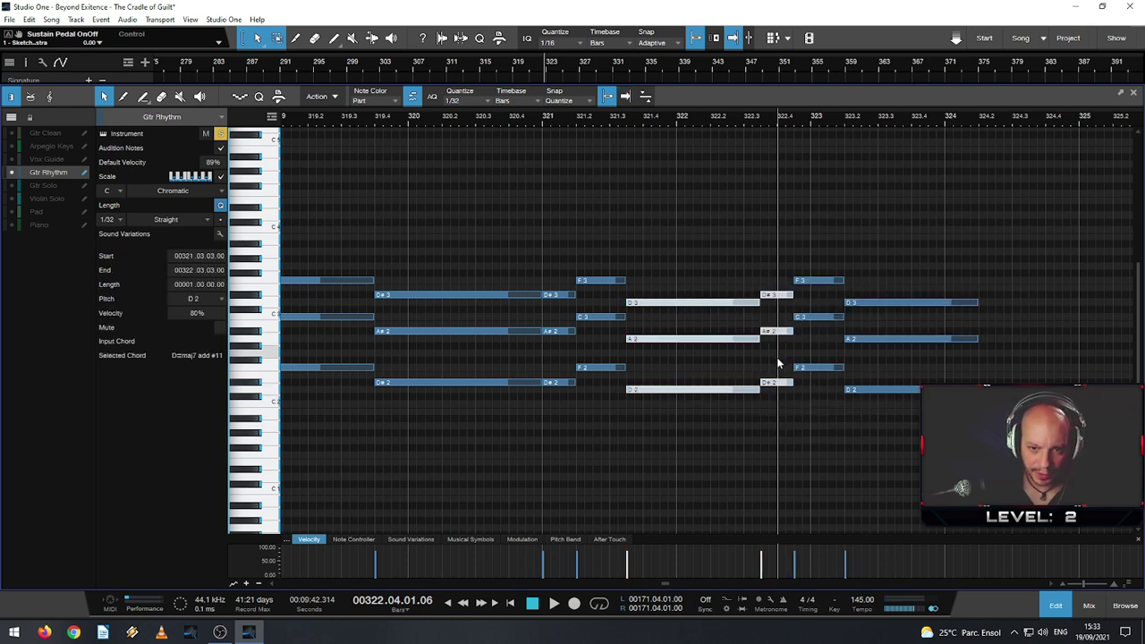
click(778, 422)
drag(777, 422, 759, 257)
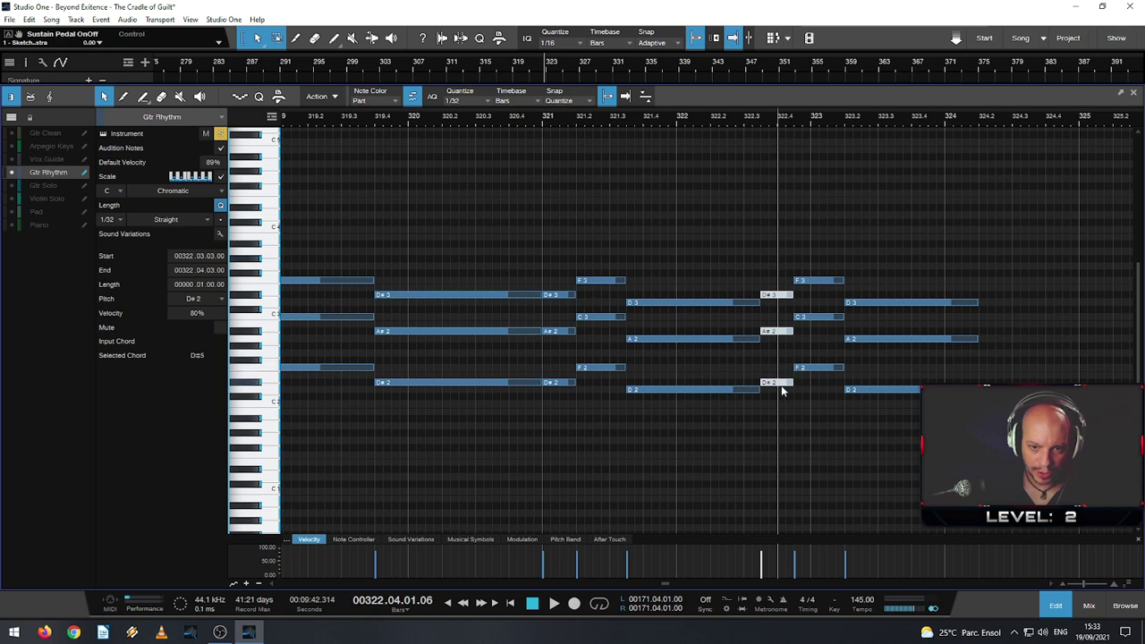
drag(779, 385, 779, 420)
click(817, 291)
click(818, 282)
drag(818, 286, 818, 322)
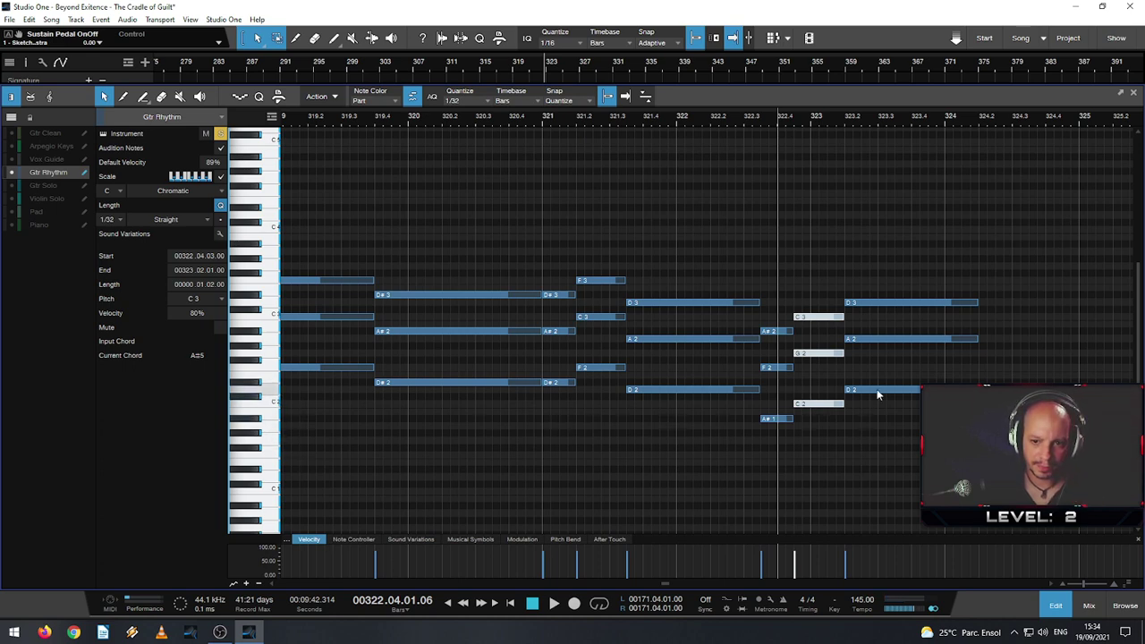
- Set the three copied chords to roots D2, A#1 and C2 in that order, and play the passage back
drag(874, 403, 880, 330)
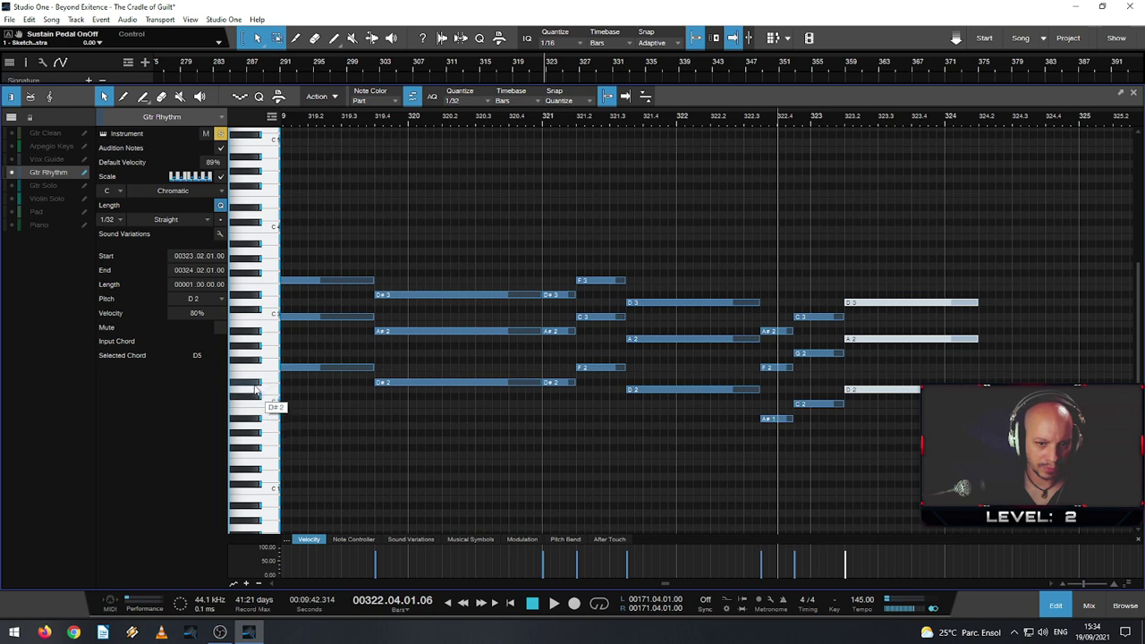
drag(777, 403, 813, 336)
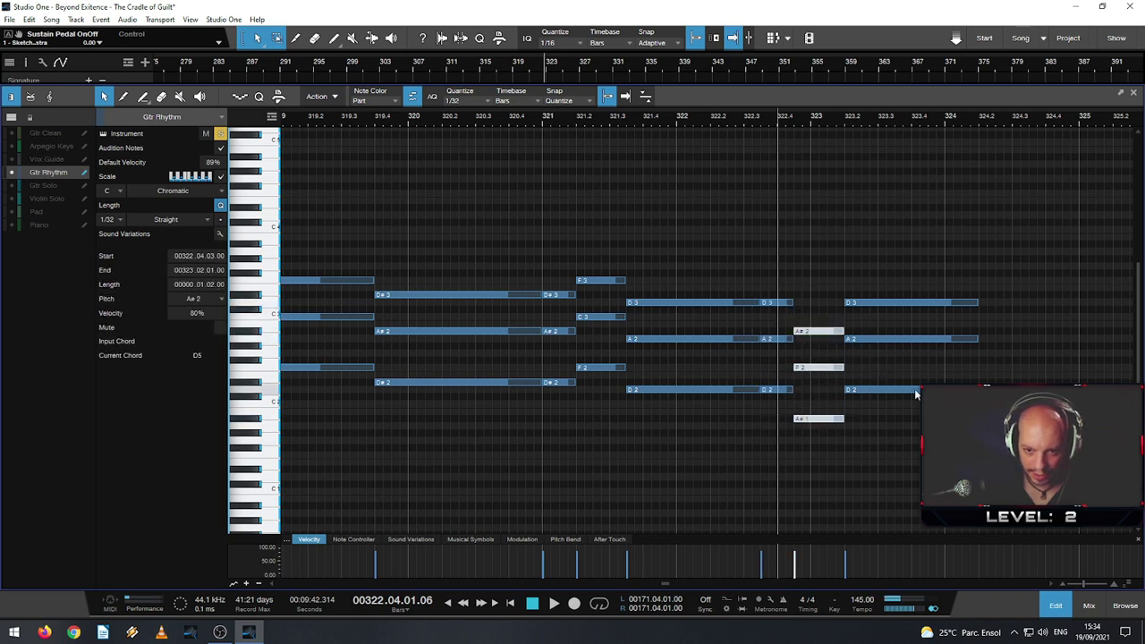
drag(930, 415, 909, 318)
drag(906, 431, 898, 324)
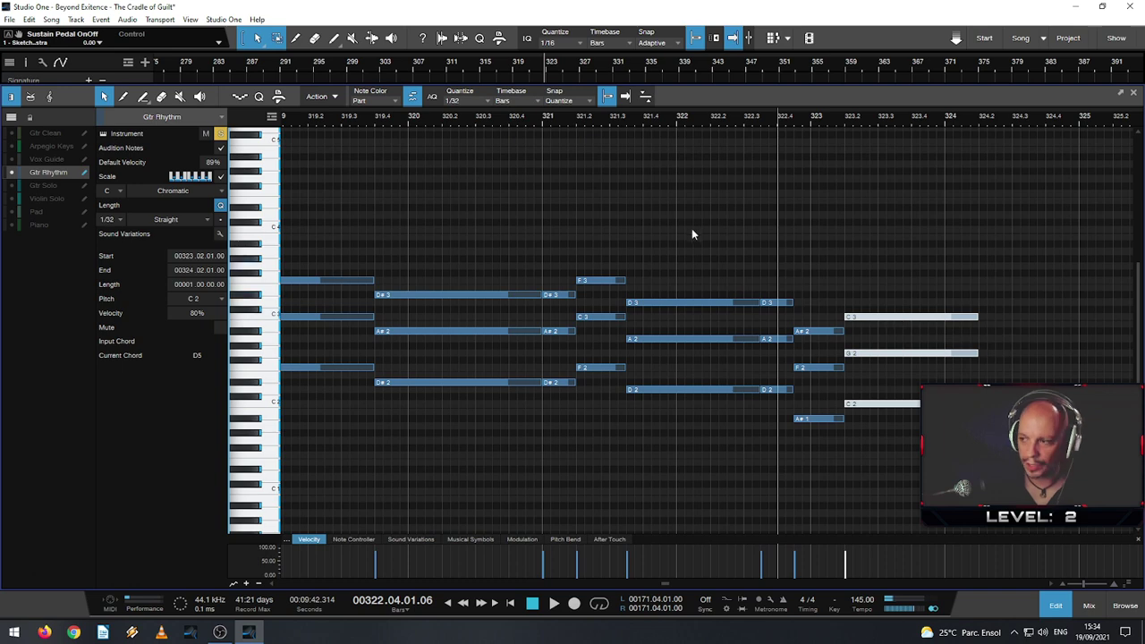
click(618, 128)
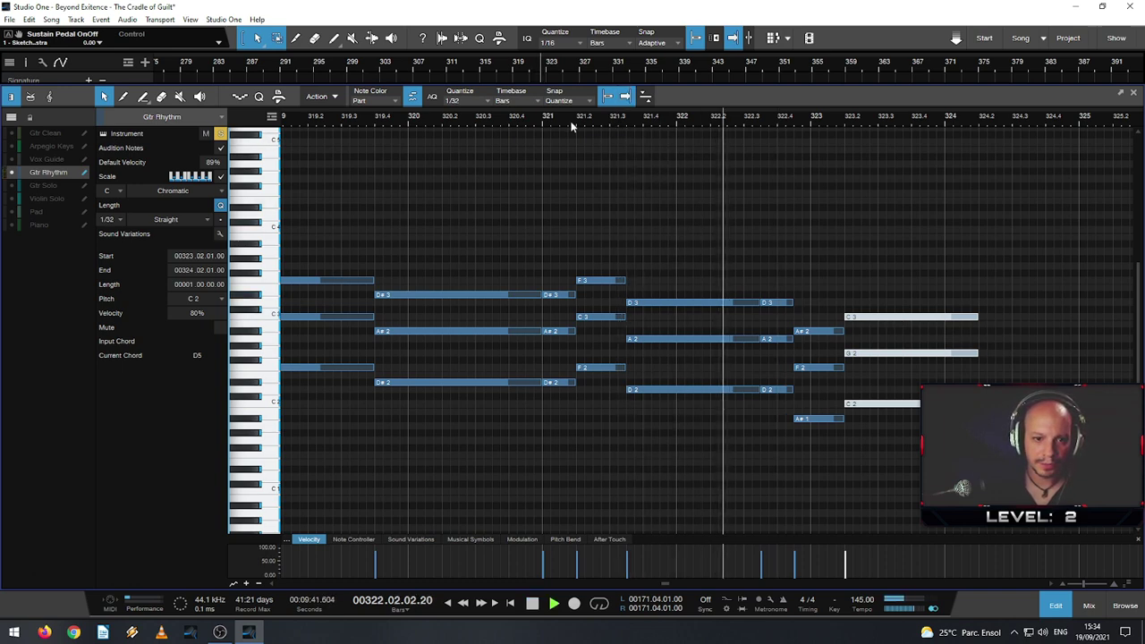
click(376, 122)
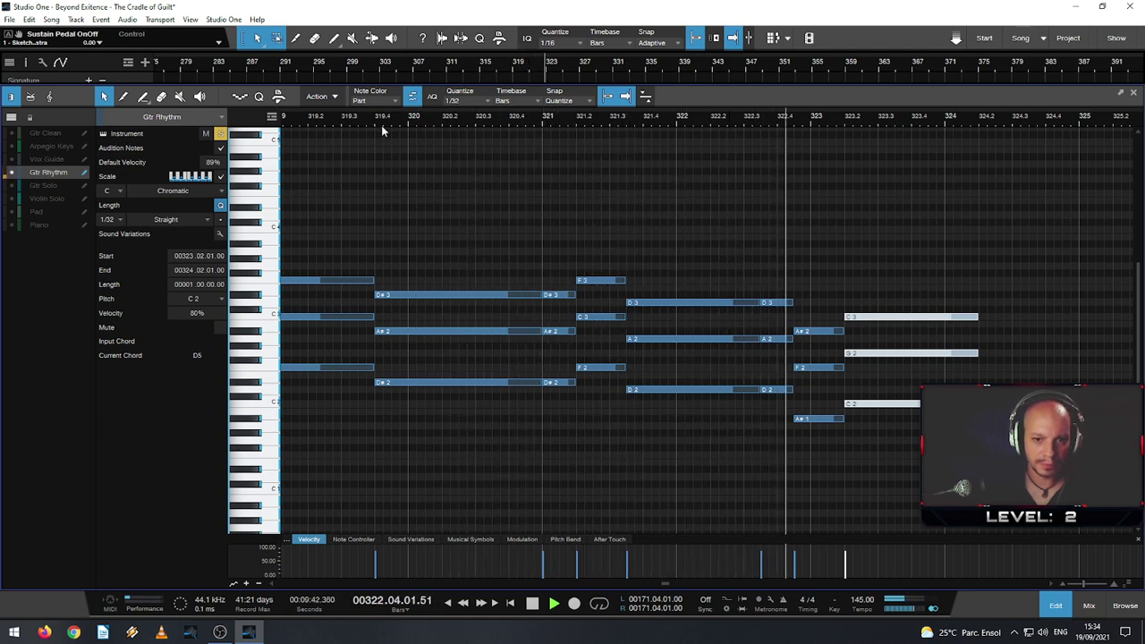
key(space)
- Shift the last three chords to start at 322.04.01 and extend the long D5 chord to meet them, checking by playback
drag(928, 494, 789, 307)
drag(744, 412, 778, 301)
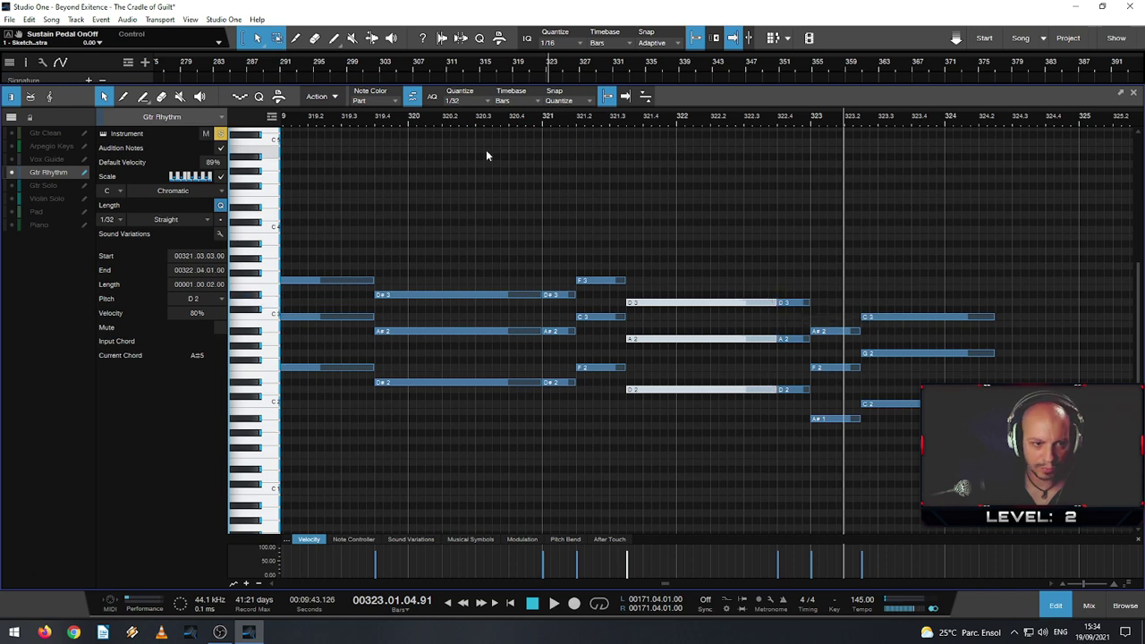
click(375, 125)
key(space)
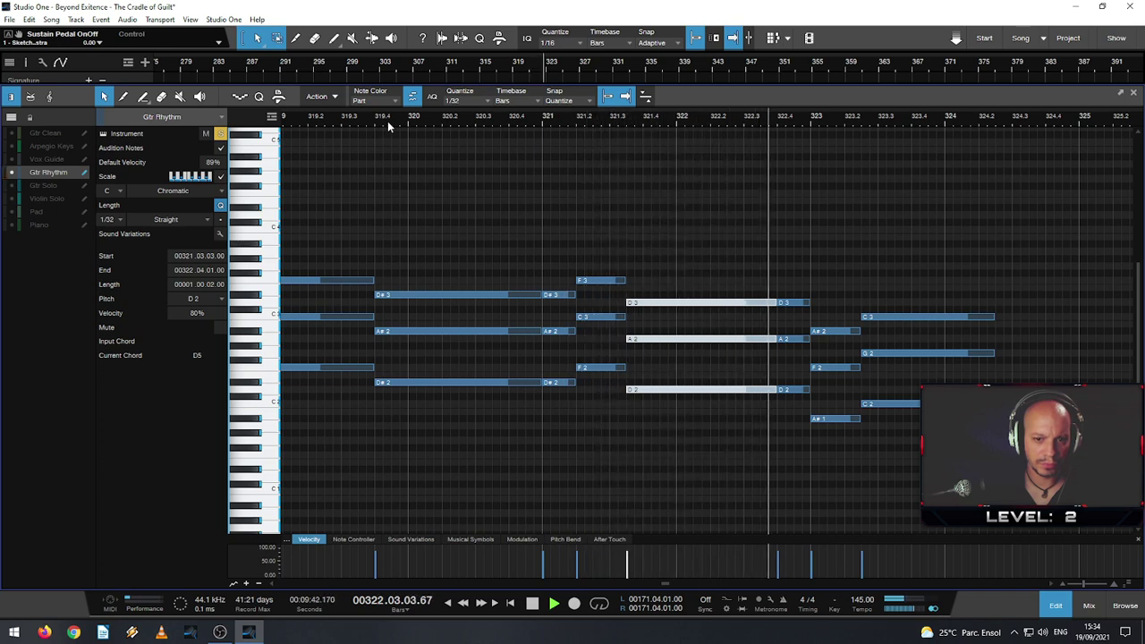
key(space)
- Shift the last three chords to start at 323.01.01 and extend the long D5 chord up to them, checking by playback
drag(793, 238, 853, 448)
drag(800, 304, 834, 306)
drag(764, 292, 812, 391)
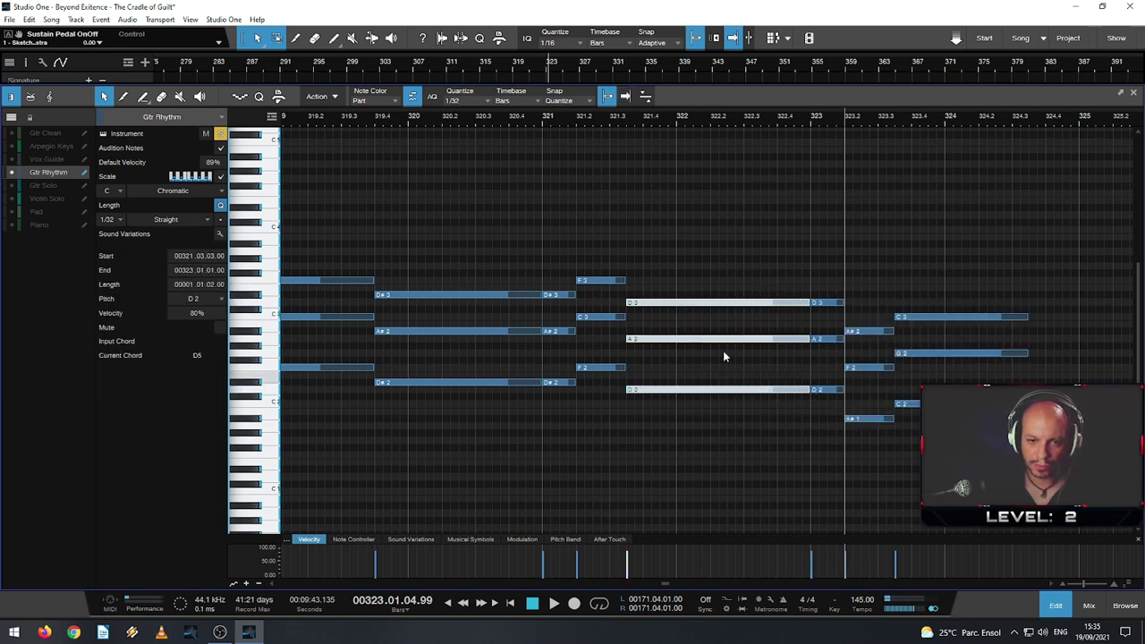
click(369, 125)
key(space)
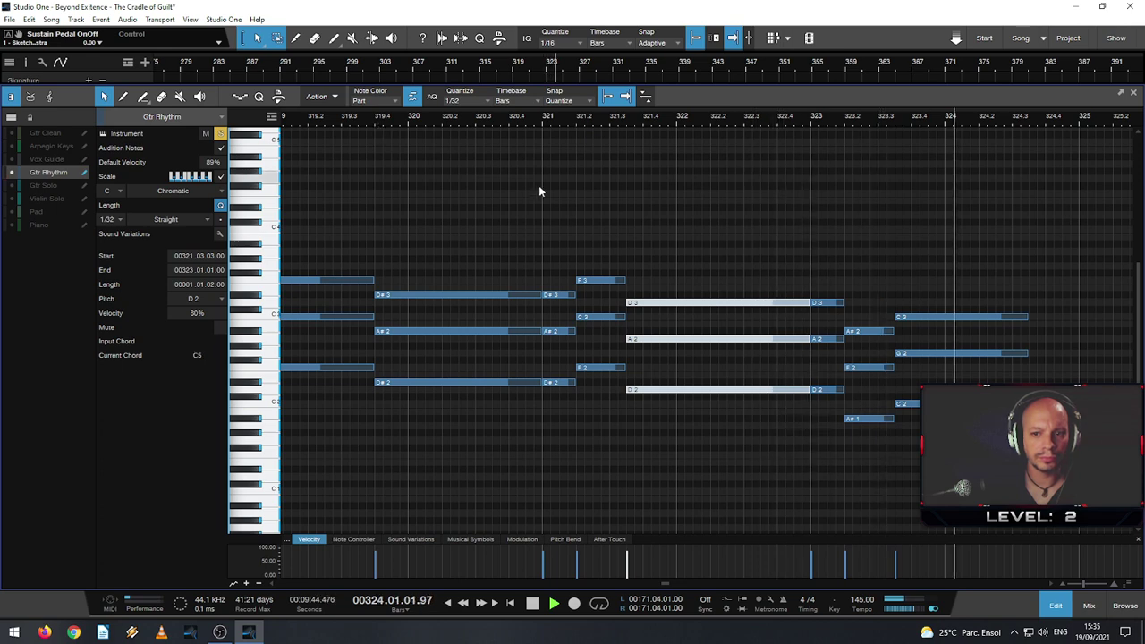
key(space)
- Lengthen the final C5 chord so that it ends at 325.01.01
key(w)
key(w)
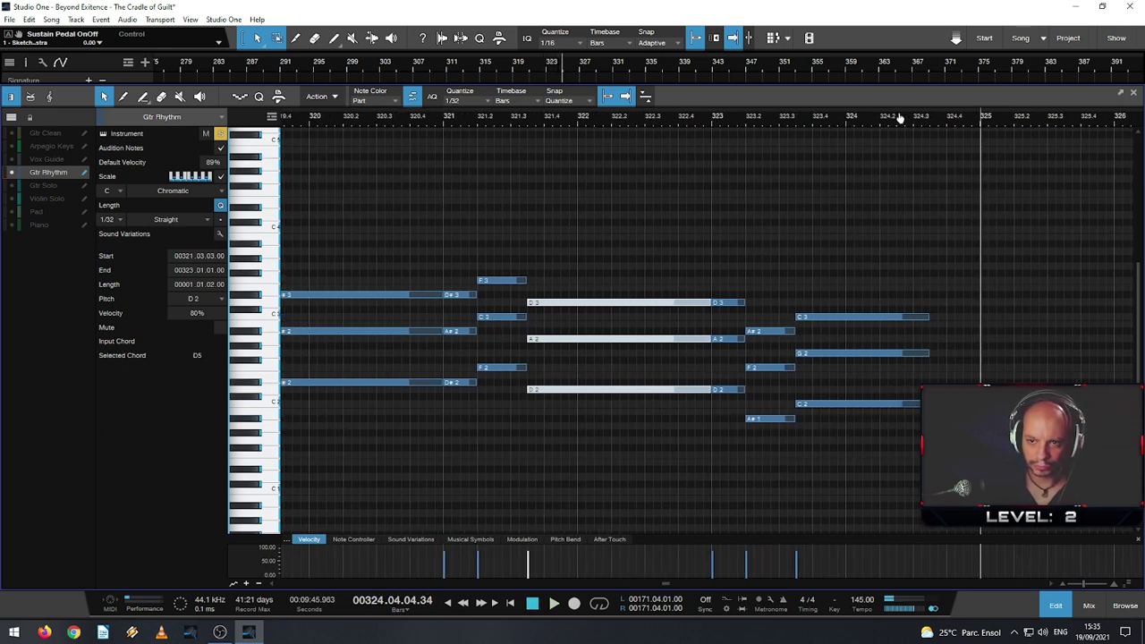
drag(855, 271, 911, 406)
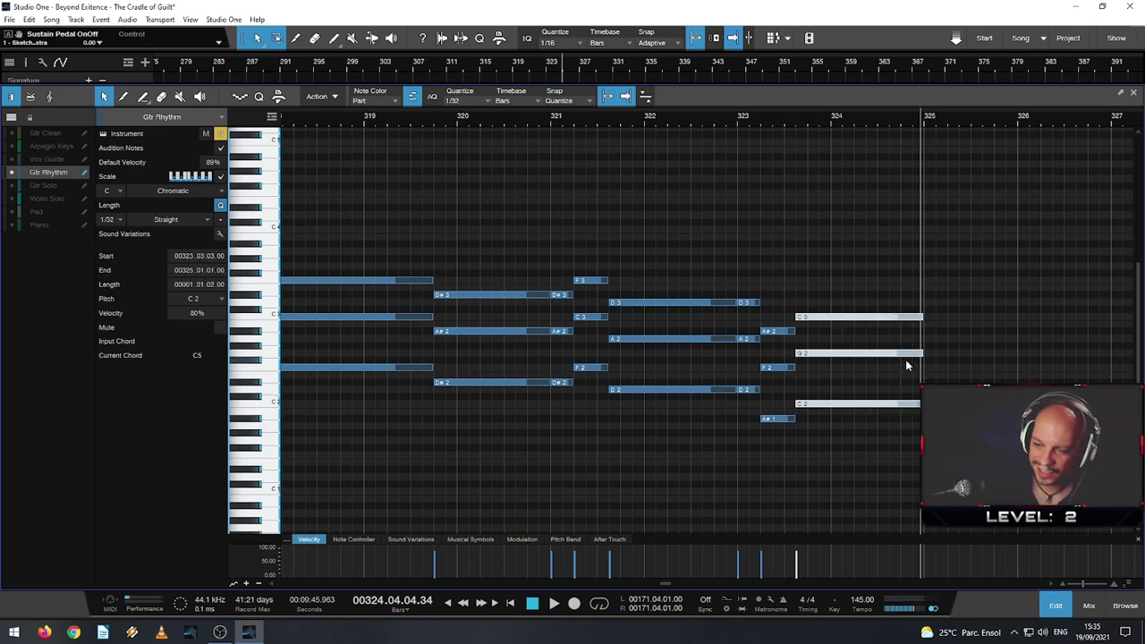
scroll(757, 94, down, 6)
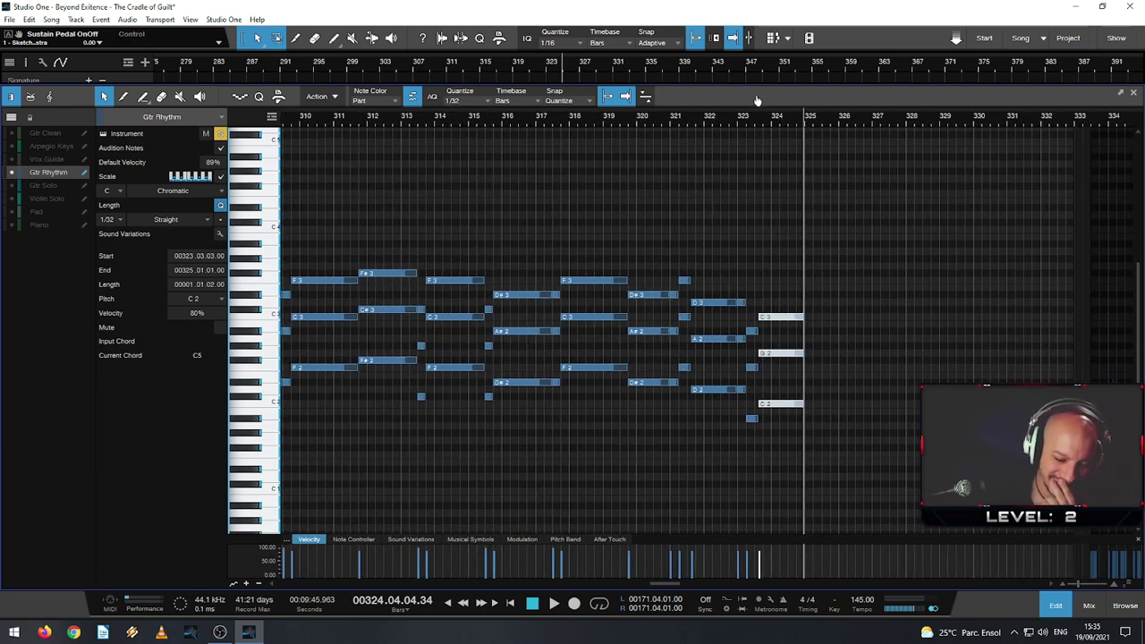
scroll(745, 93, down, 3)
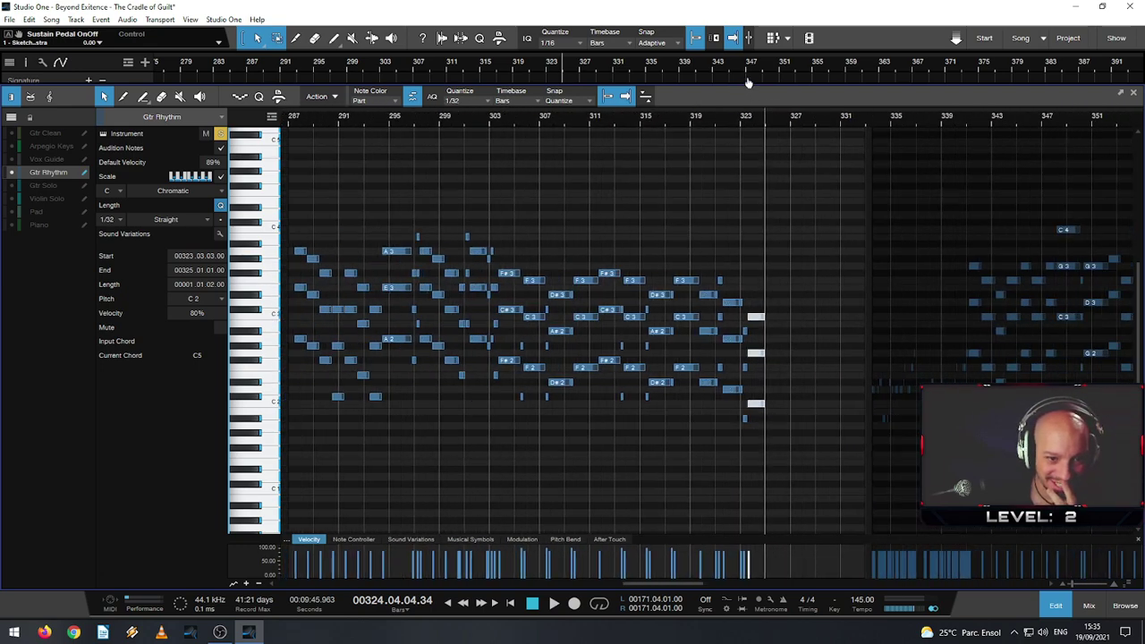
- Play back the rhythm guitar progression from about bar 319 through the final C5 chord
scroll(749, 85, up, 1)
scroll(754, 92, up, 1)
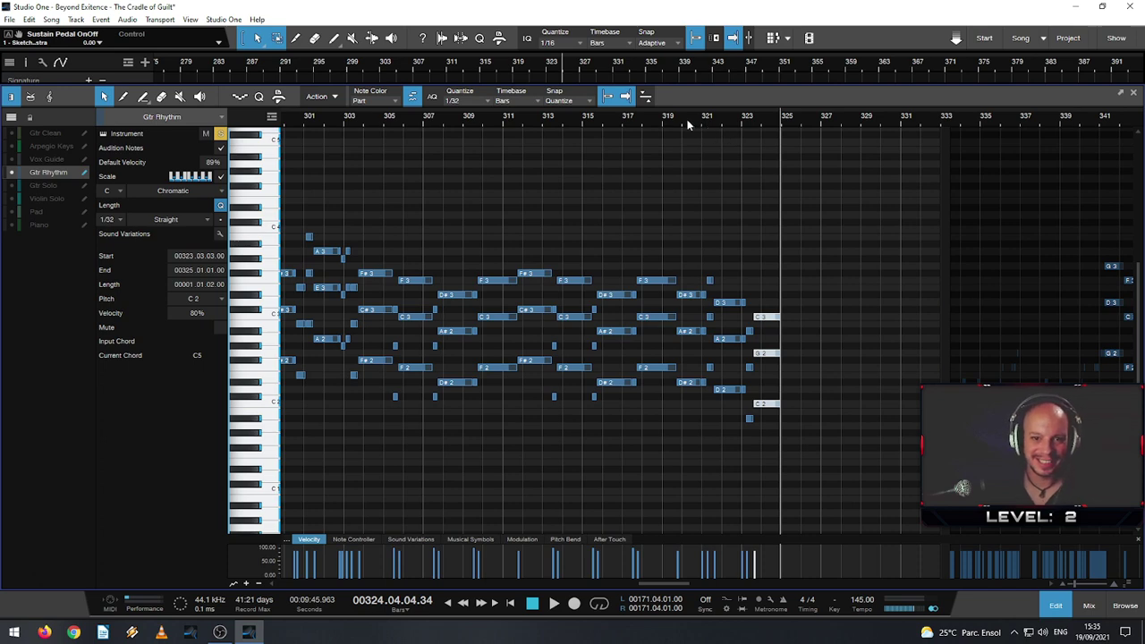
drag(688, 125, 679, 120)
key(space)
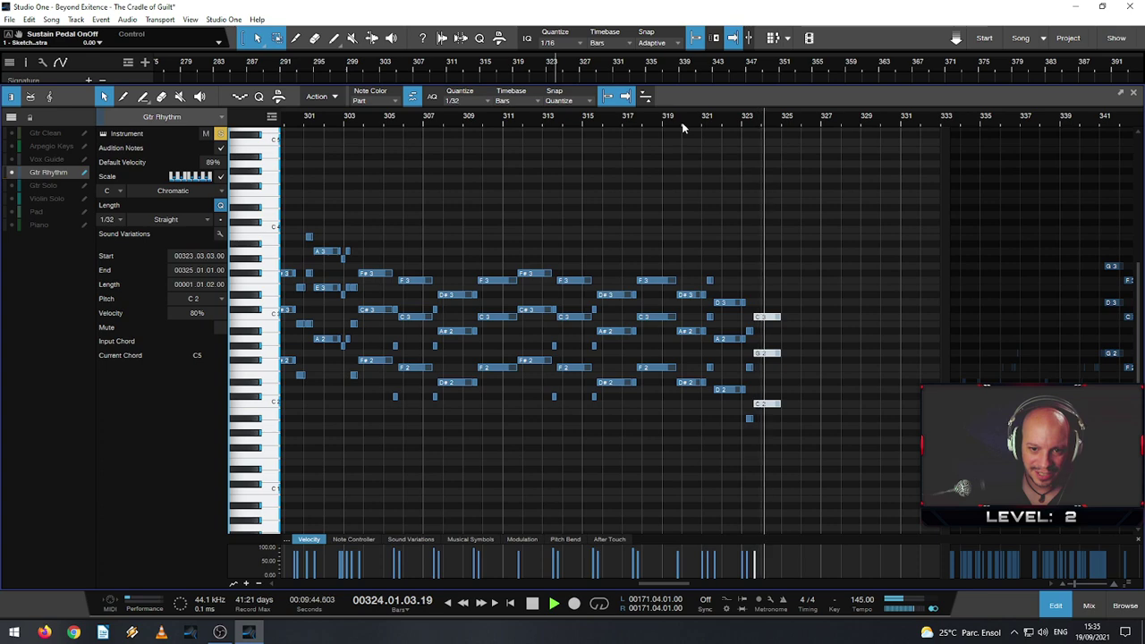
key(space)
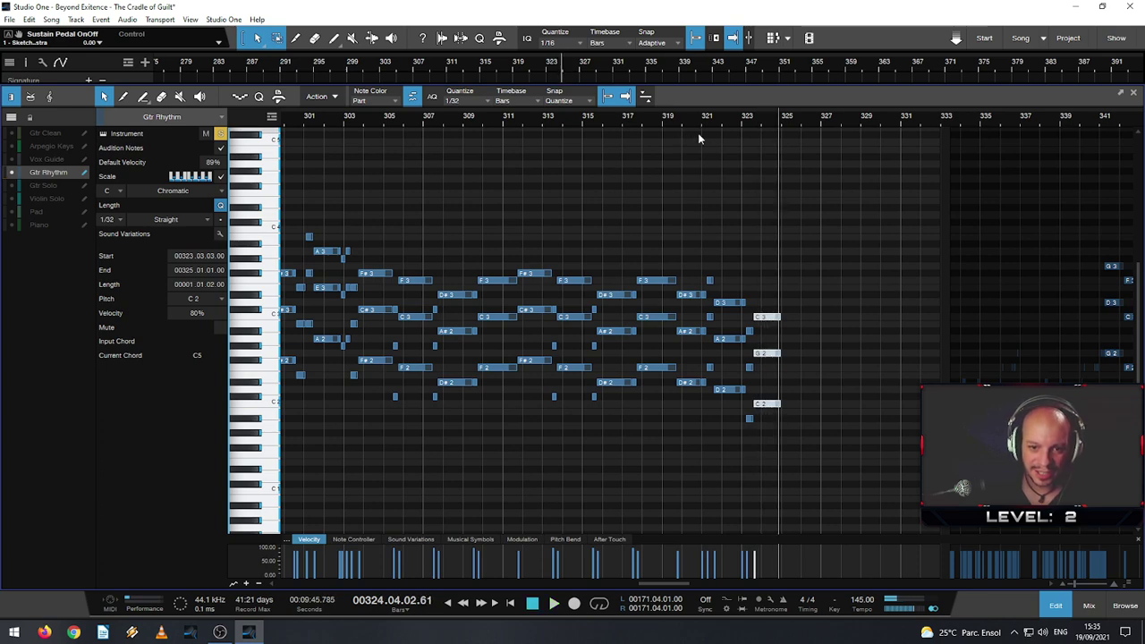
- Duplicate the last three chords, D5, A#5 and C5 from bar 323, so the copies start at 325.01.01
scroll(842, 443, up, 5)
scroll(818, 430, up, 2)
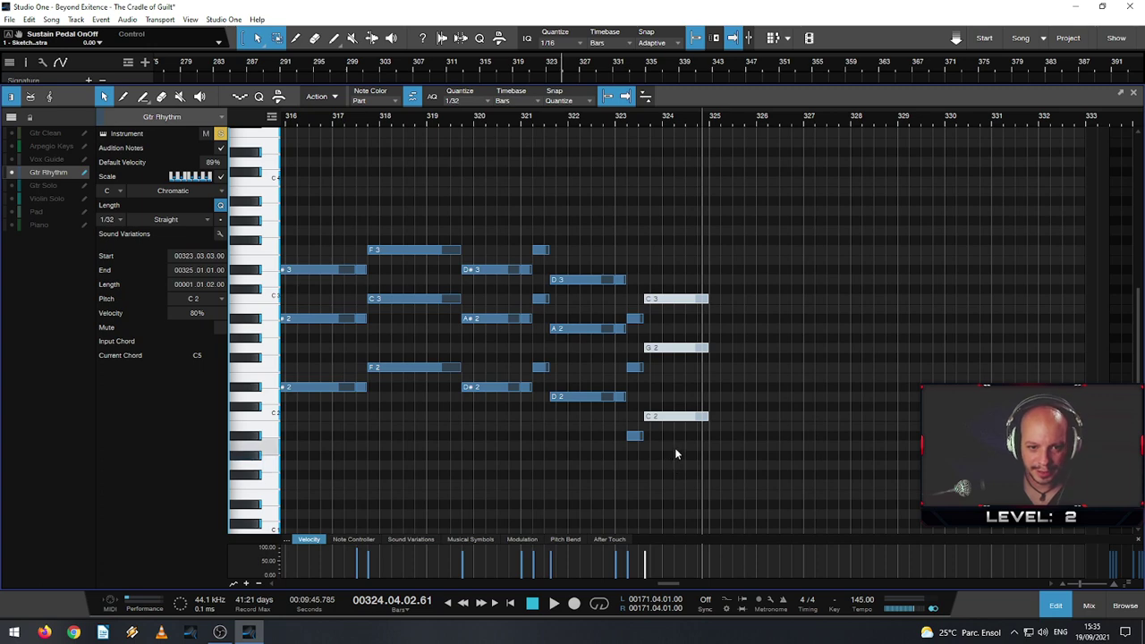
scroll(674, 447, up, 5)
drag(716, 451, 661, 263)
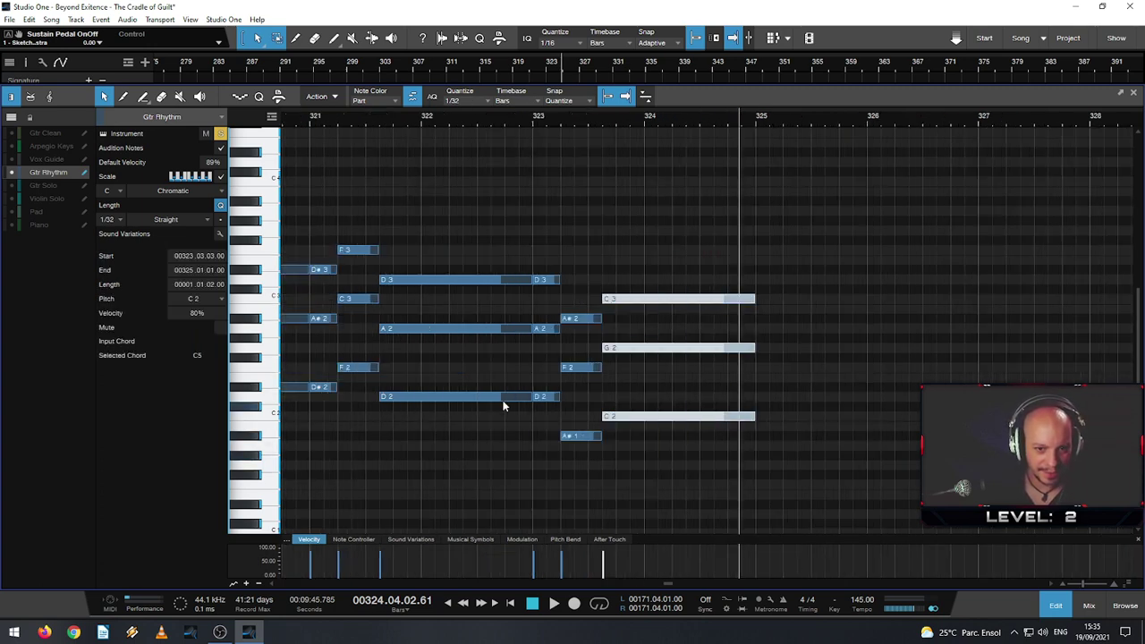
click(795, 293)
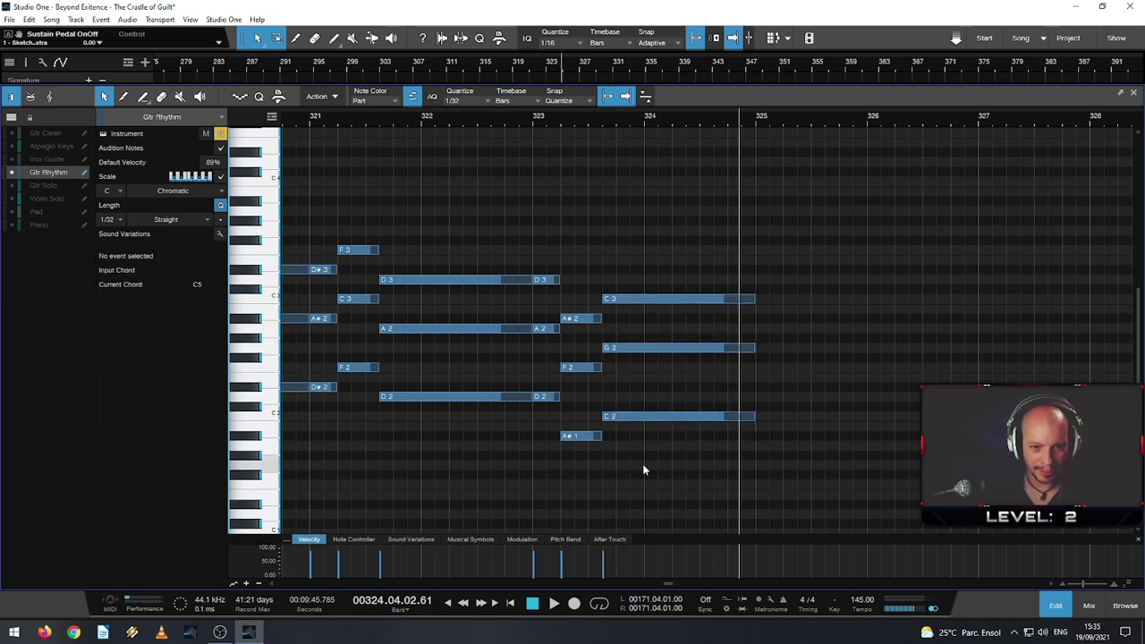
drag(539, 420, 559, 269)
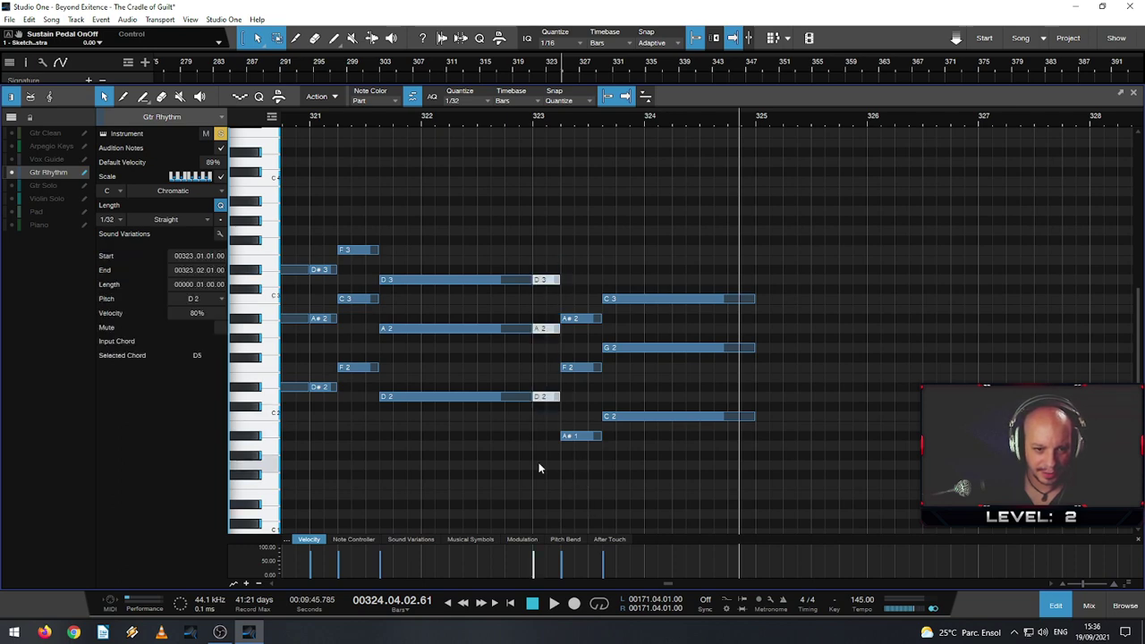
drag(539, 468, 700, 230)
key(d)
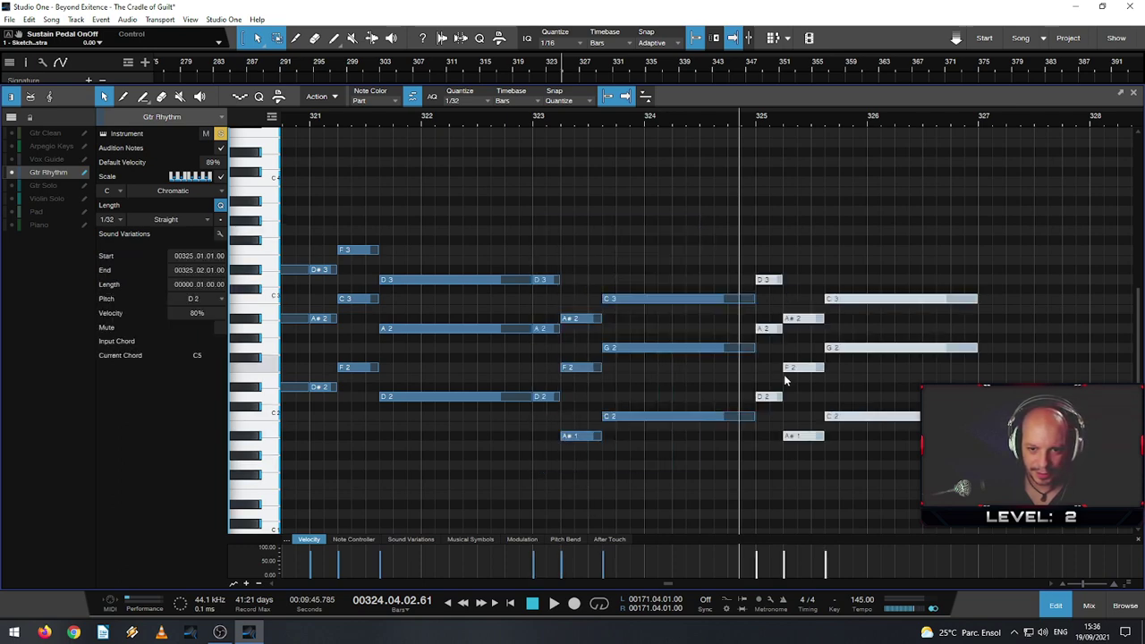
- Transpose the three copied chords down two semitones to roots C2, G#1 and A#1, and play them back
click(773, 420)
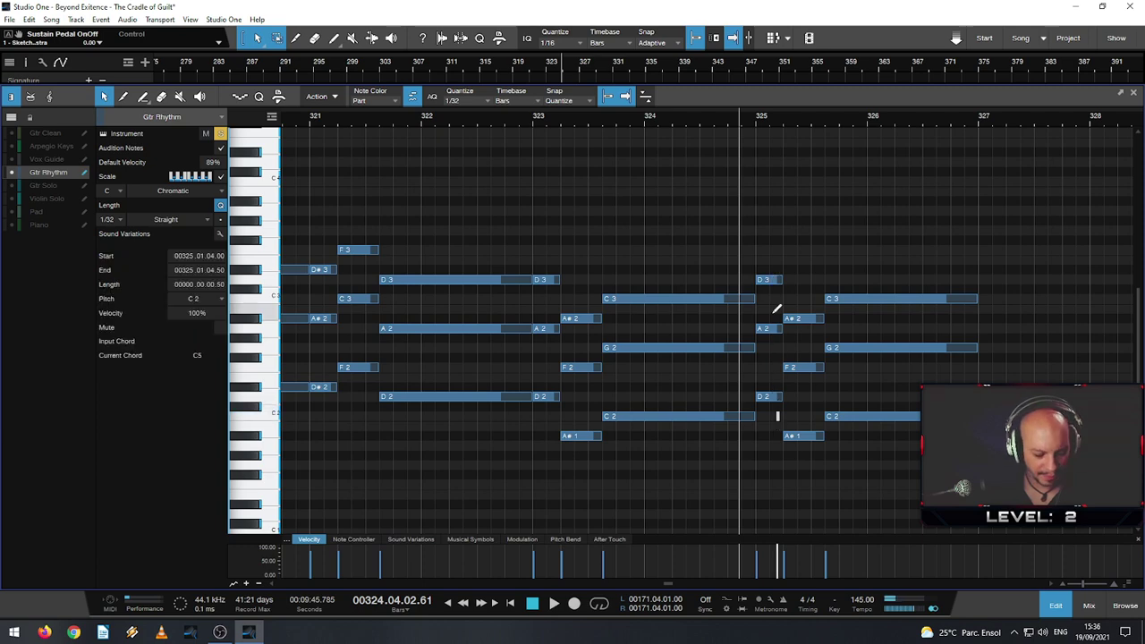
drag(775, 223, 855, 449)
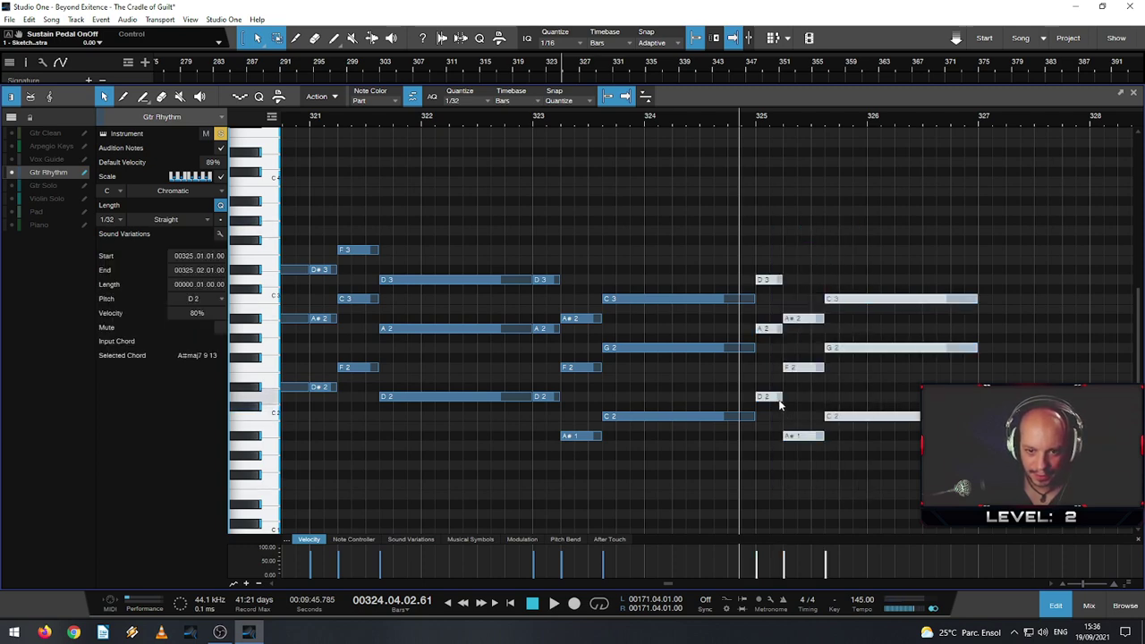
drag(780, 403, 782, 426)
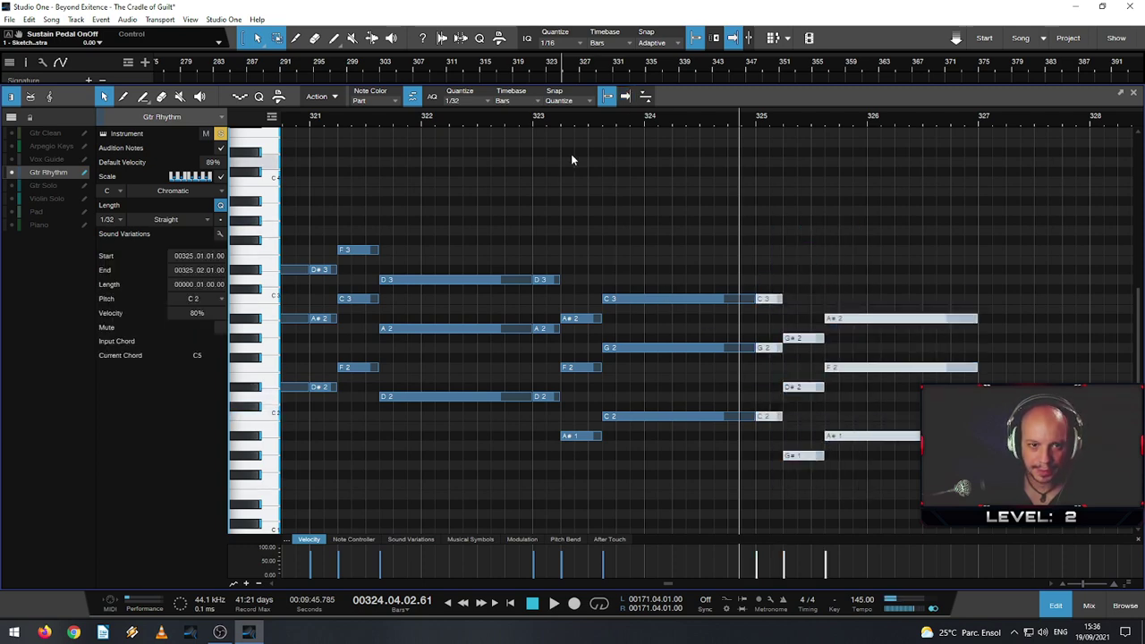
click(559, 127)
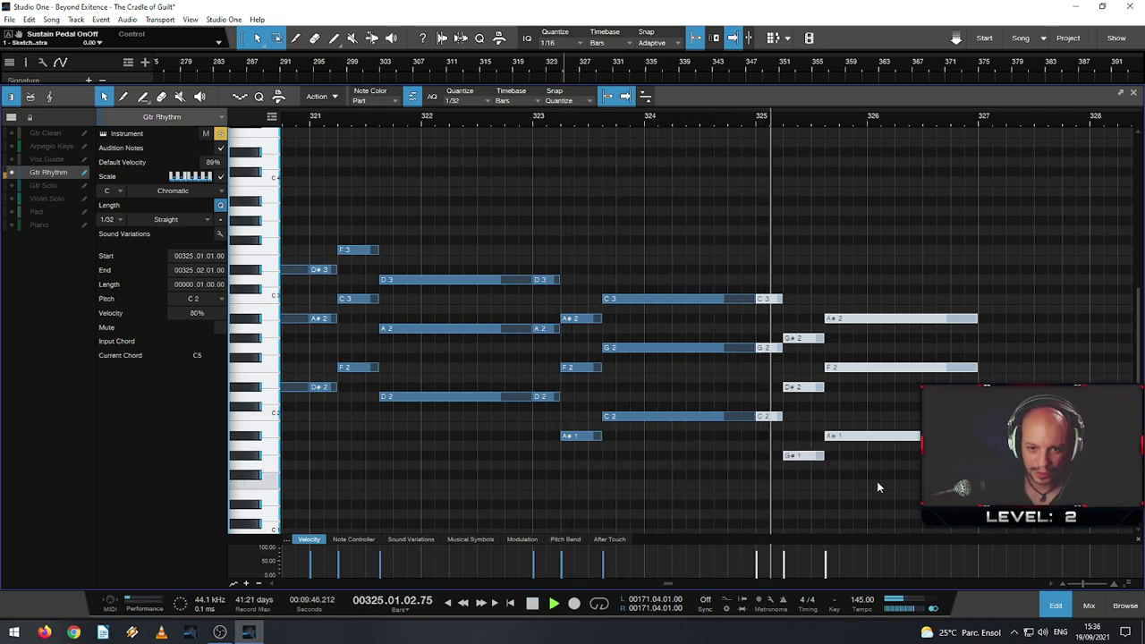
key(space)
click(856, 465)
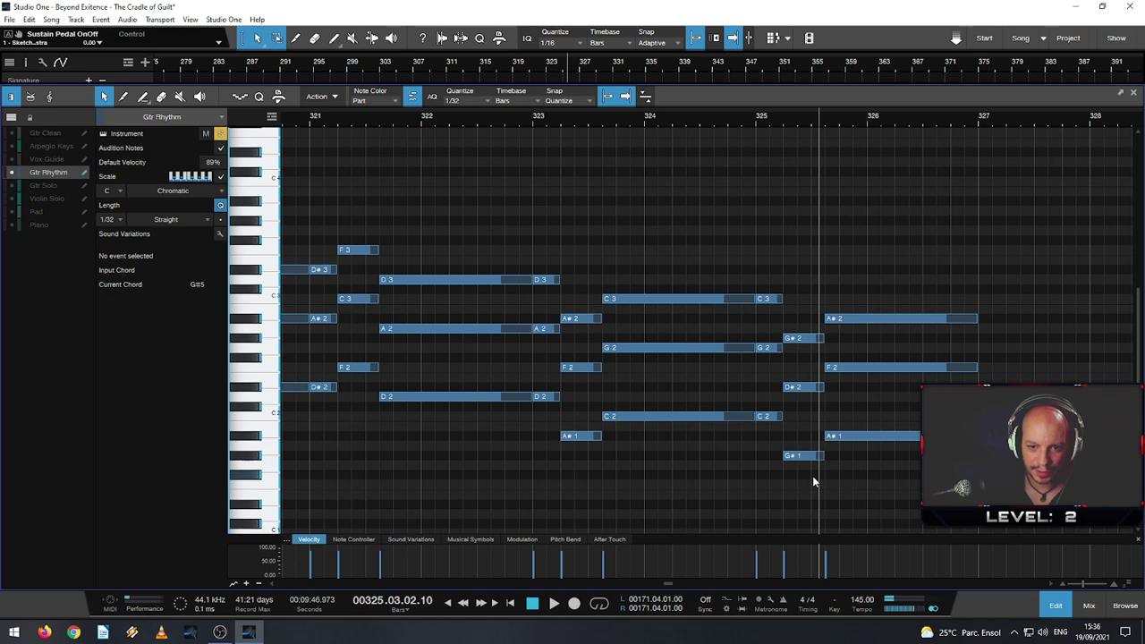
- Raise the short G#5 chord at 325.02.01 to root A#1 and play the passage back from bar 323
drag(814, 479, 798, 327)
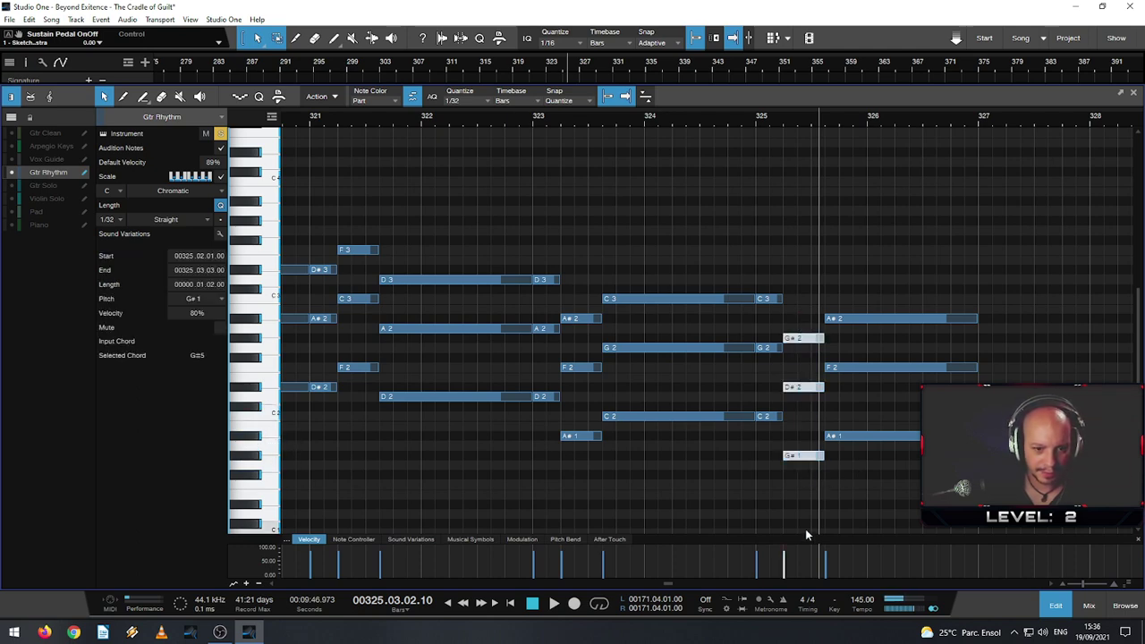
drag(806, 514, 802, 319)
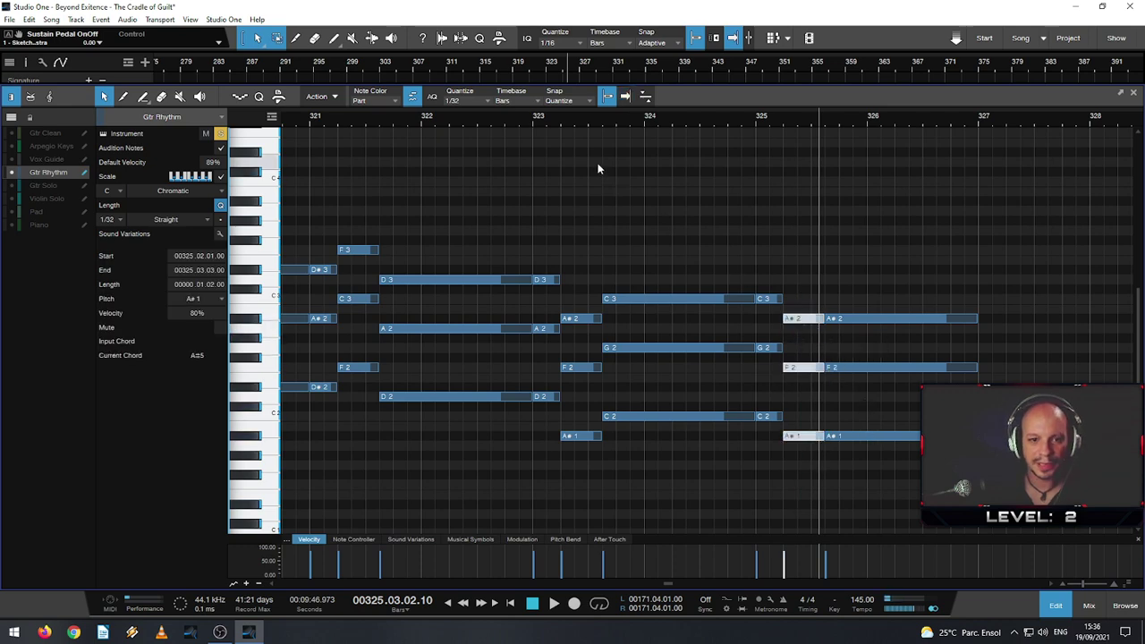
drag(572, 122, 550, 122)
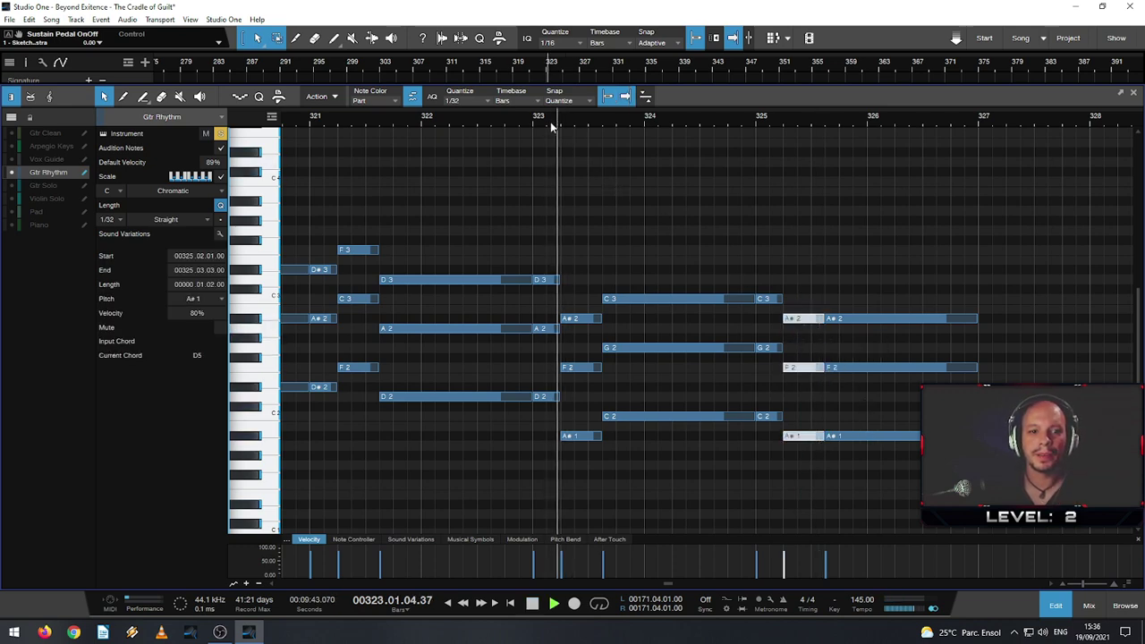
key(space)
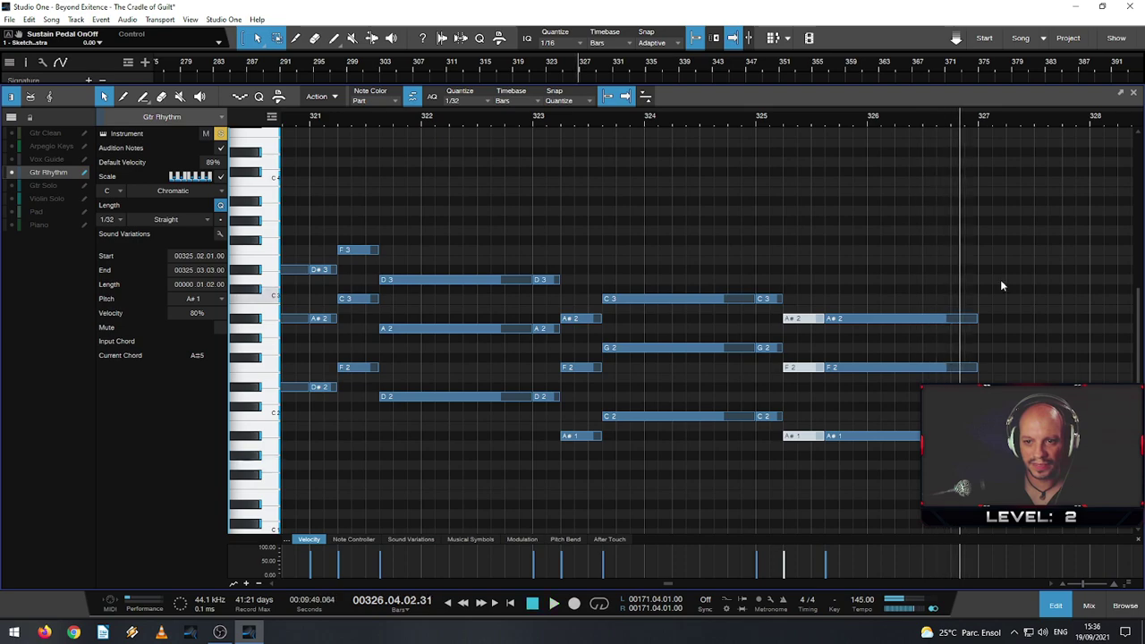
- Copy the long A#5 chord to 327.01.01 and lower the copy one semitone to root A1
drag(997, 129, 894, 120)
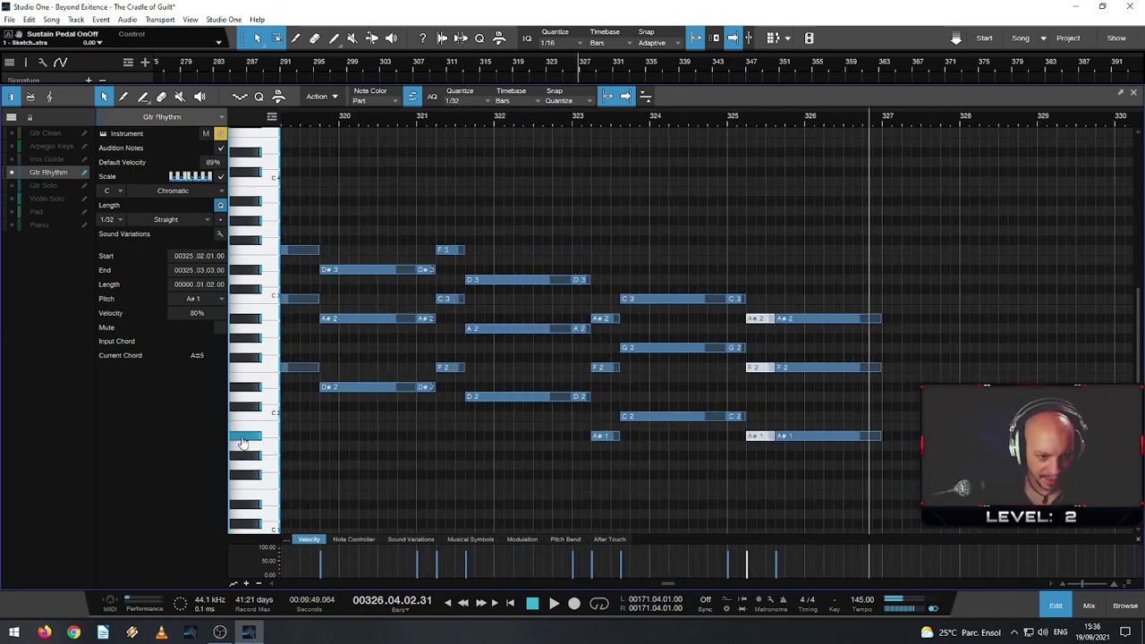
click(258, 450)
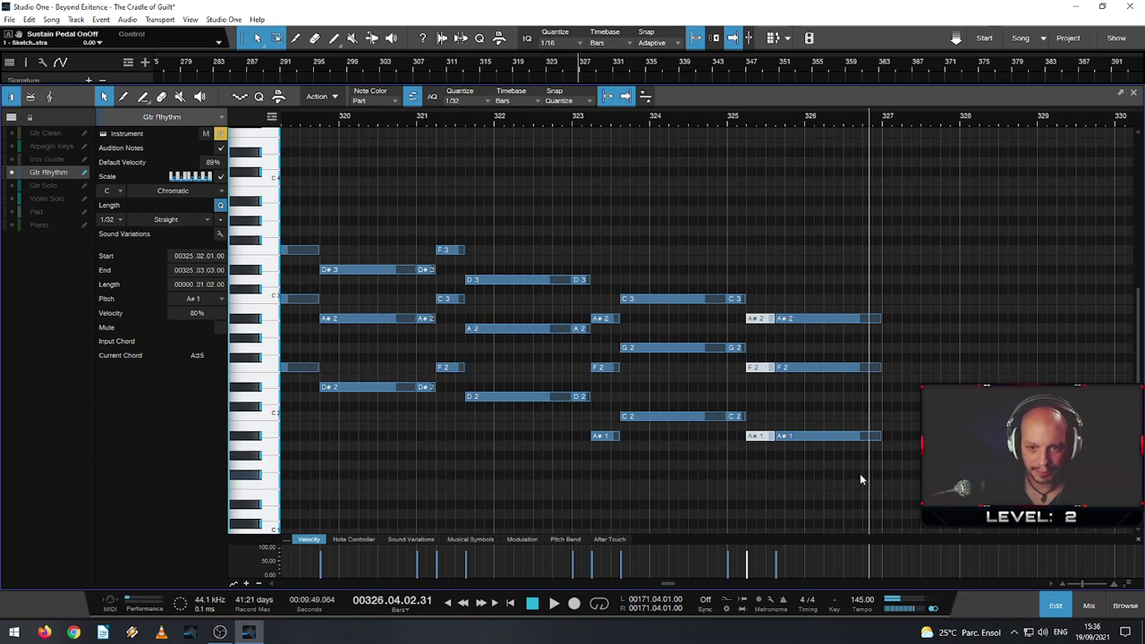
drag(859, 474, 816, 270)
key(ctrl+v)
drag(946, 324, 902, 333)
scroll(805, 353, down, 3)
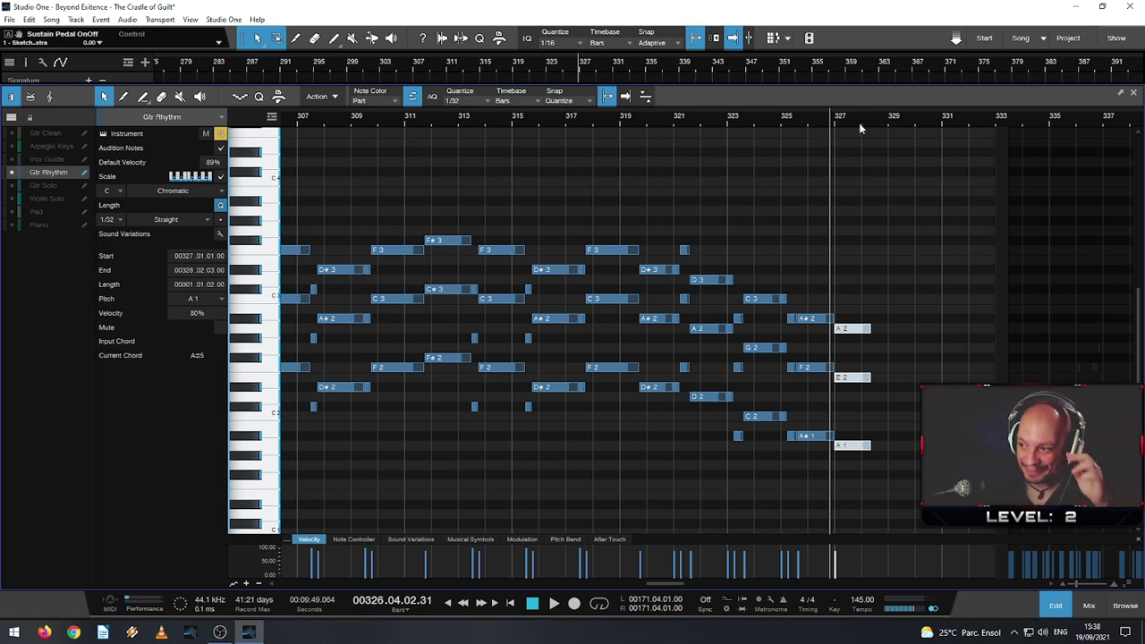
- Play back the extended progression to judge the transition from the long A#5 chord into the A5 chord at bar 327
click(635, 116)
key(space)
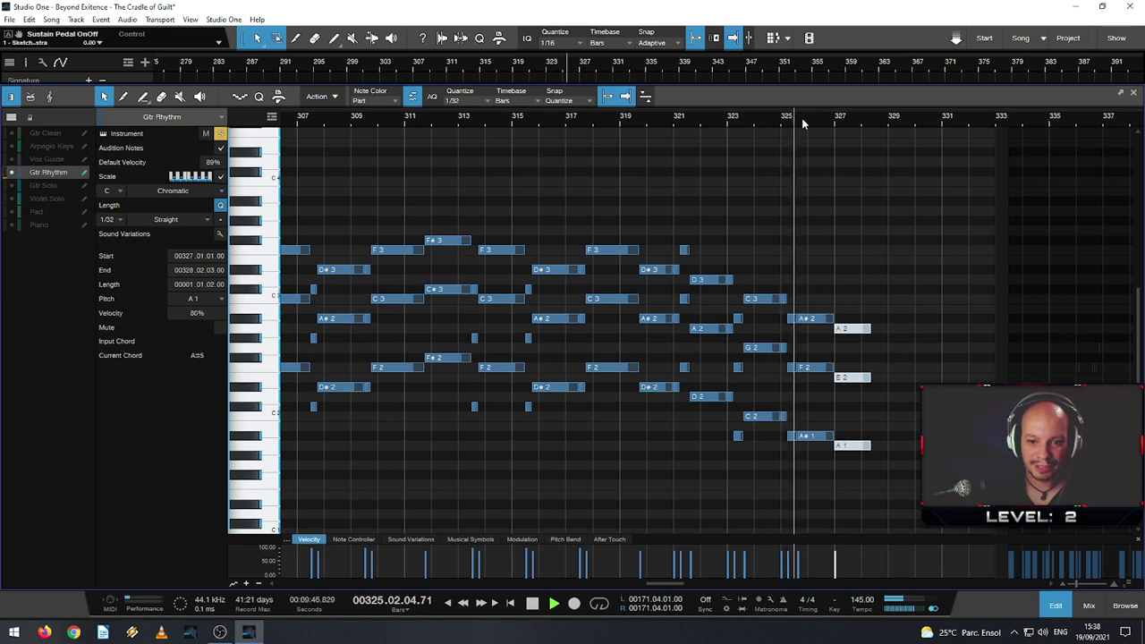
key(space)
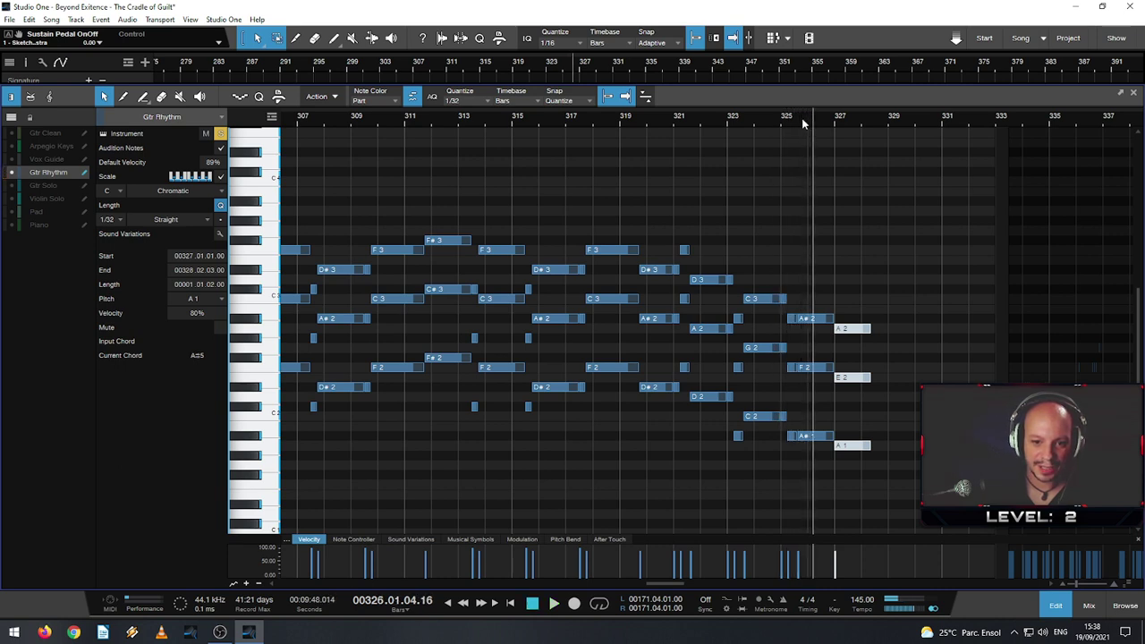
key(space)
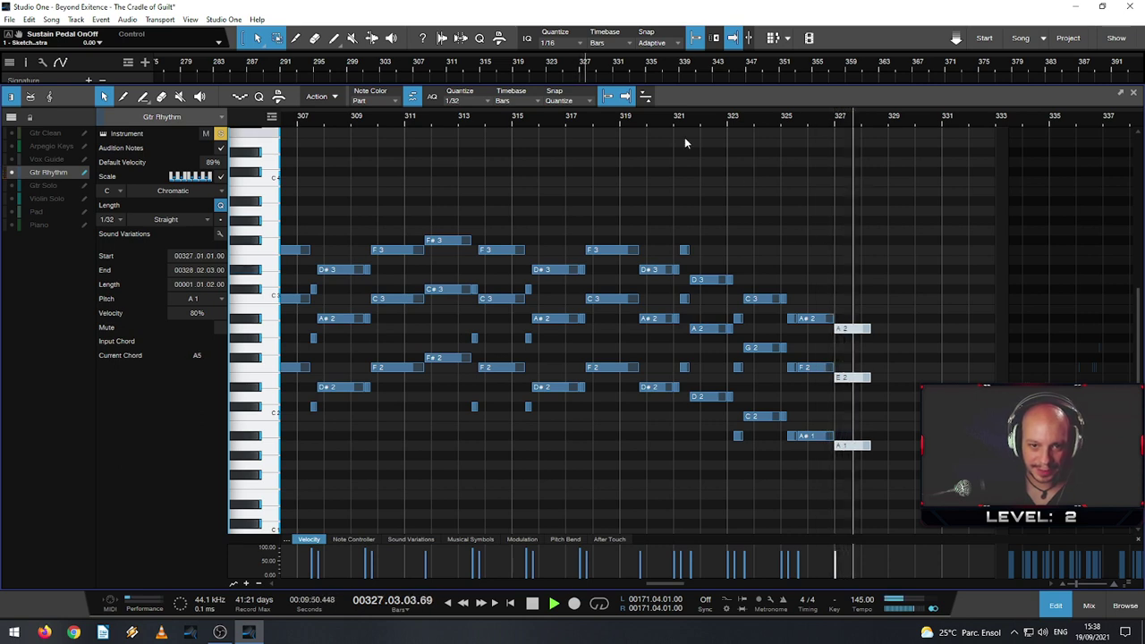
drag(663, 125, 518, 127)
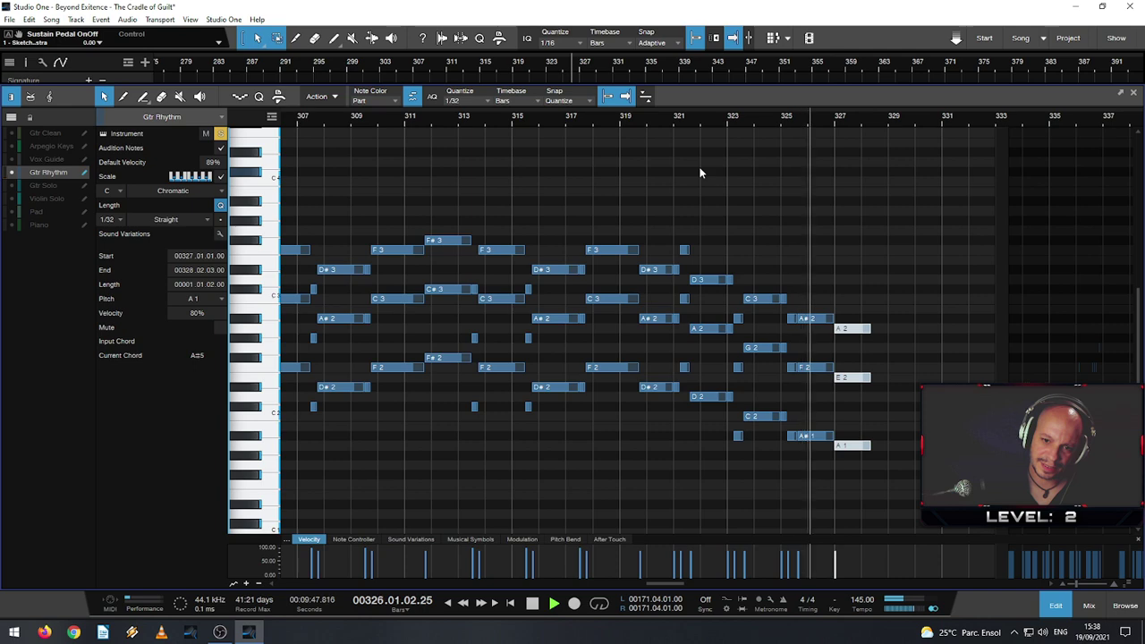
key(space)
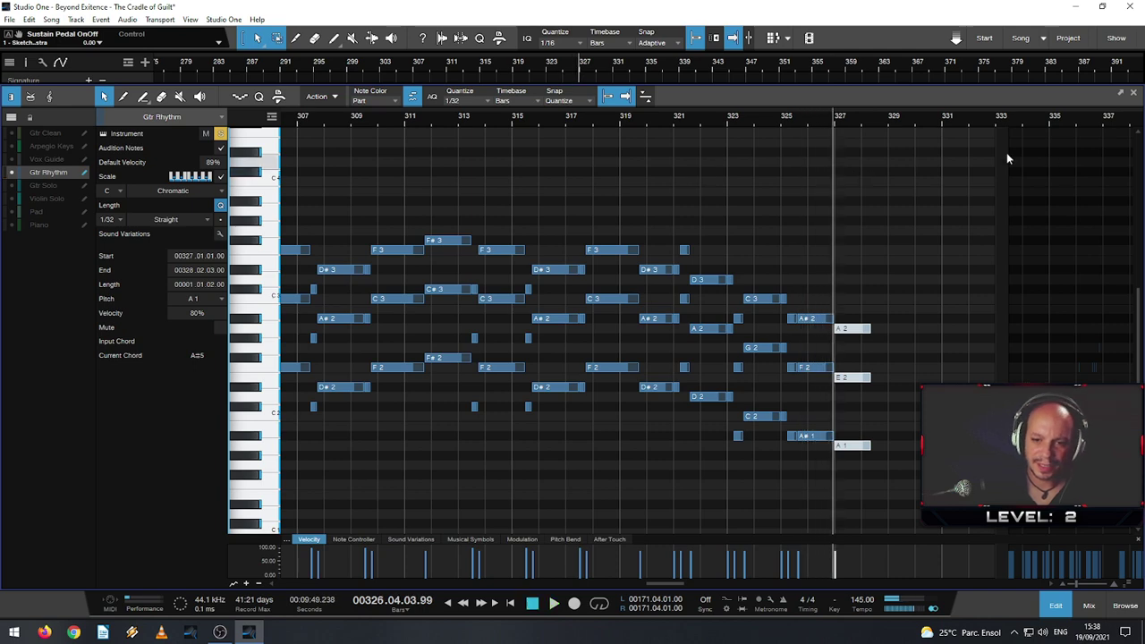
- Shorten the long A#5 chord to end at 326.04.01 and move the A5 chord to start there
scroll(1006, 158, up, 3)
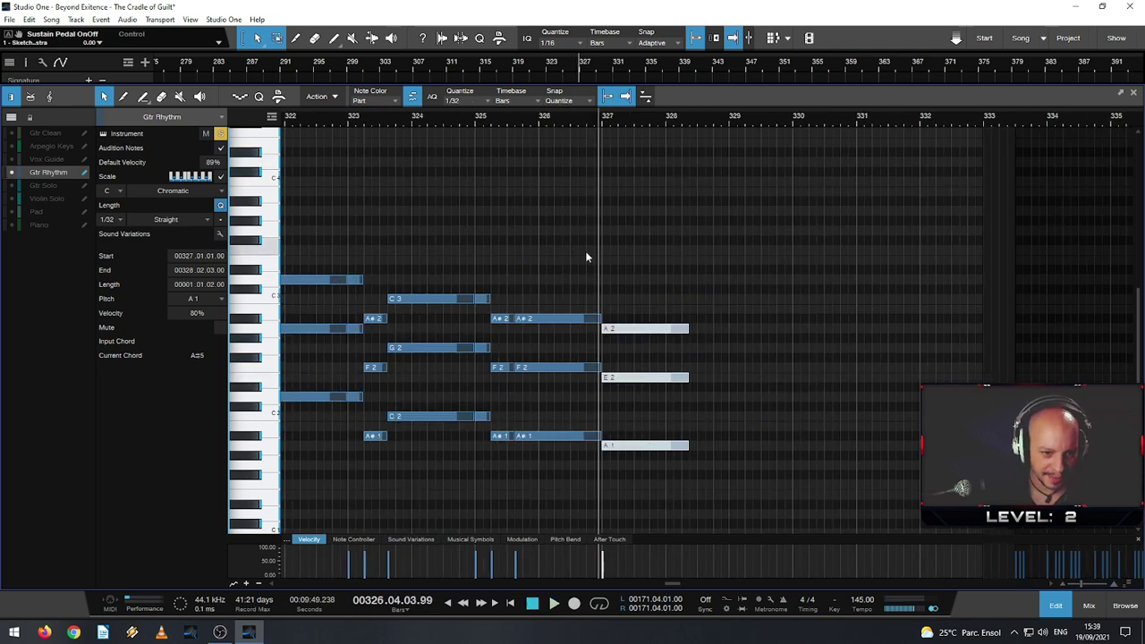
drag(574, 246, 561, 476)
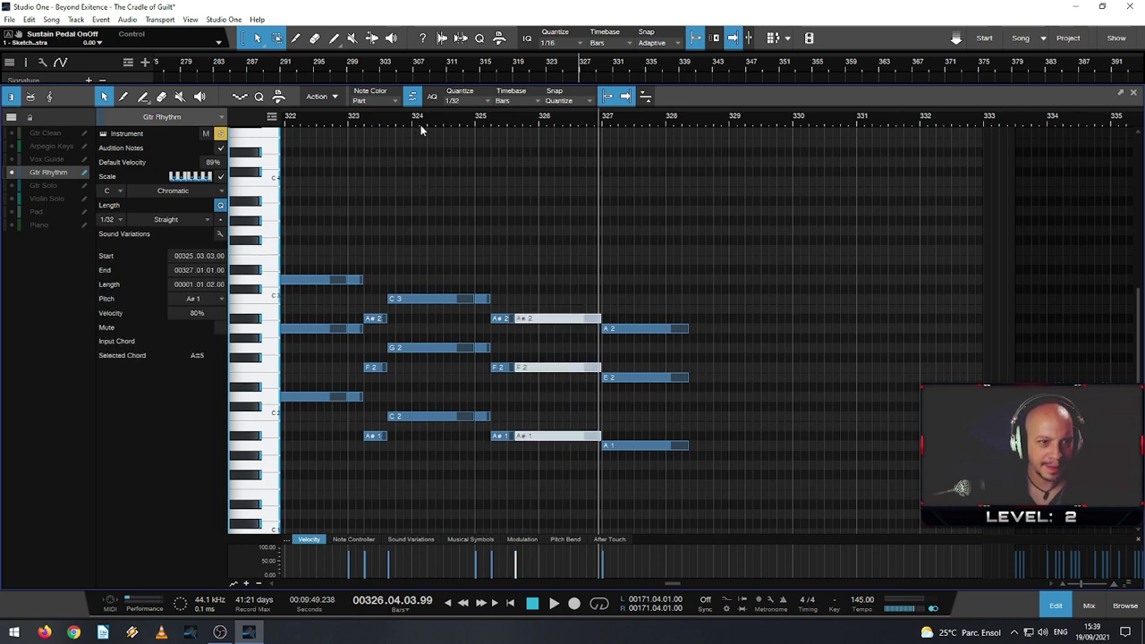
scroll(424, 123, down, 3)
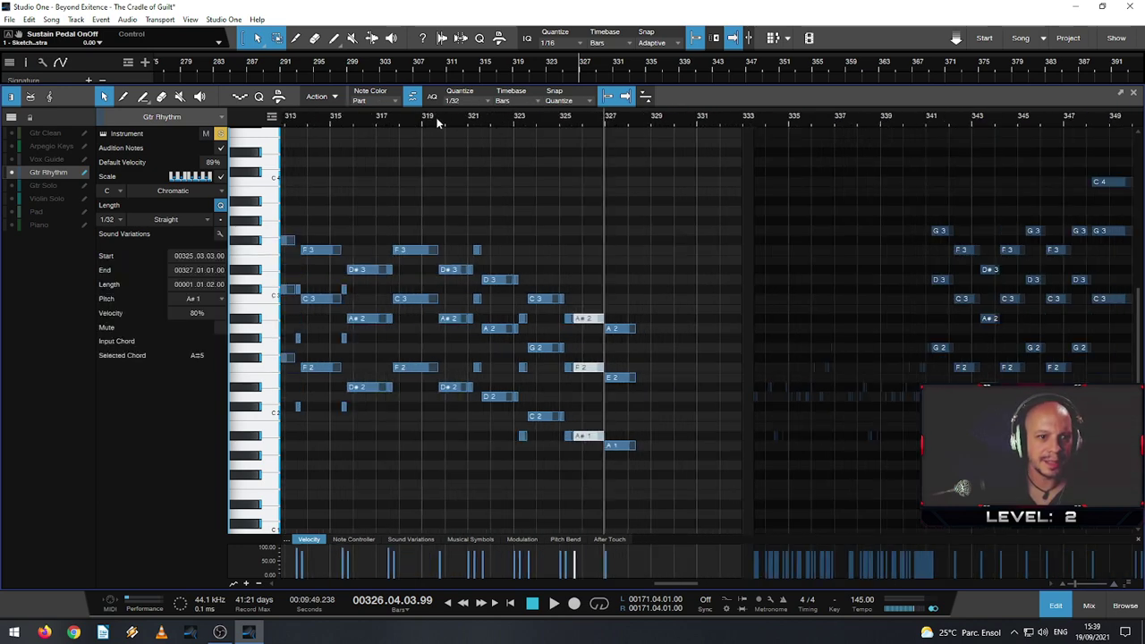
click(438, 123)
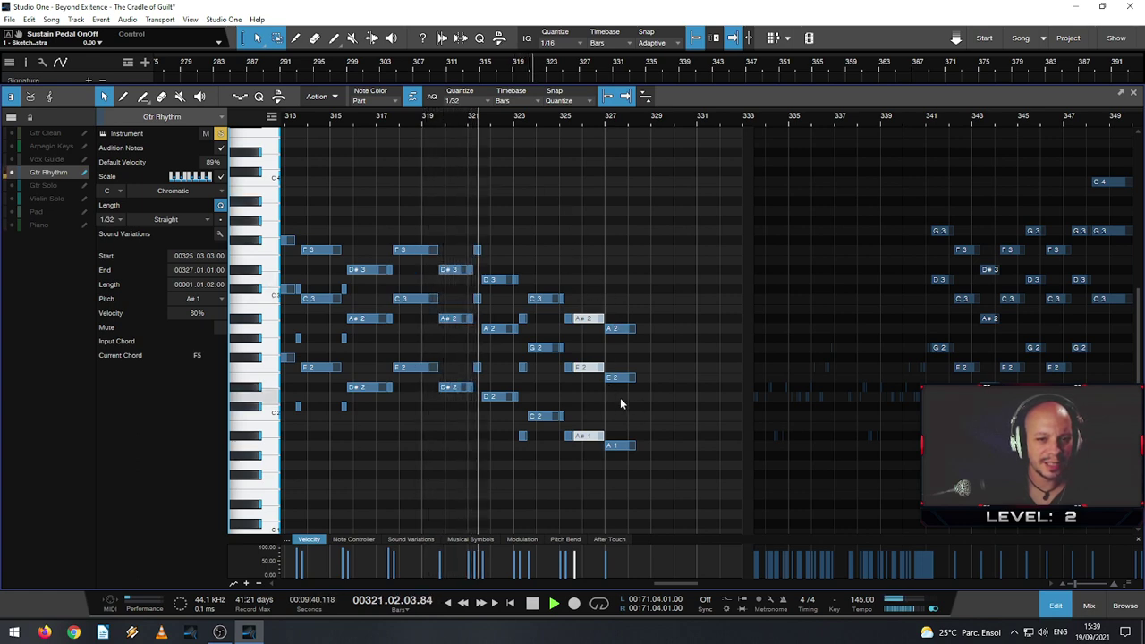
key(e)
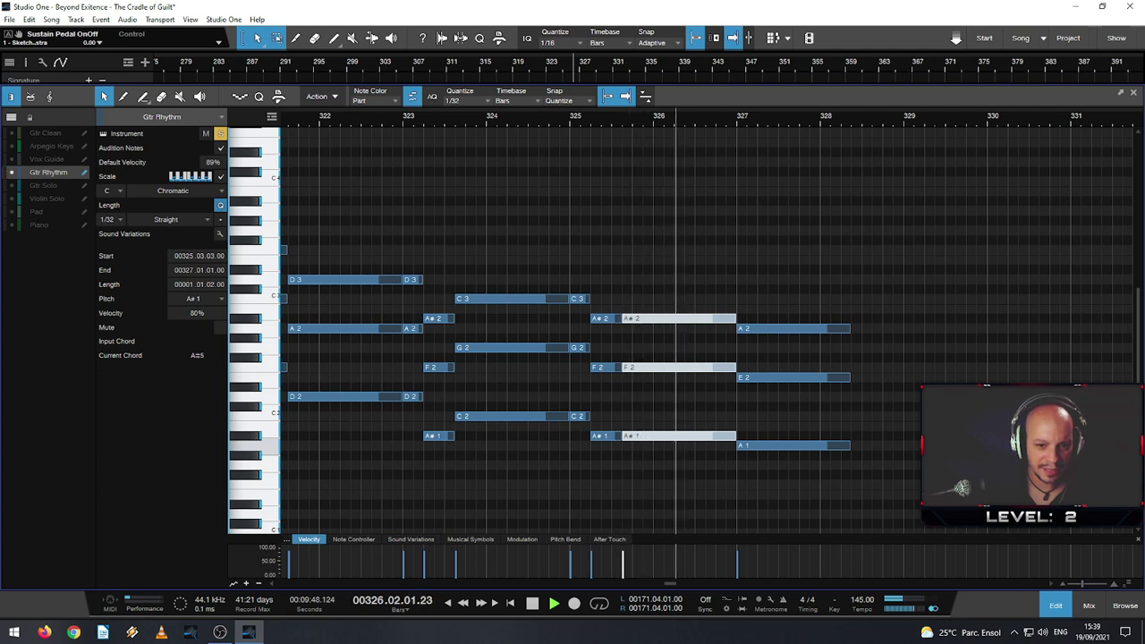
key(space)
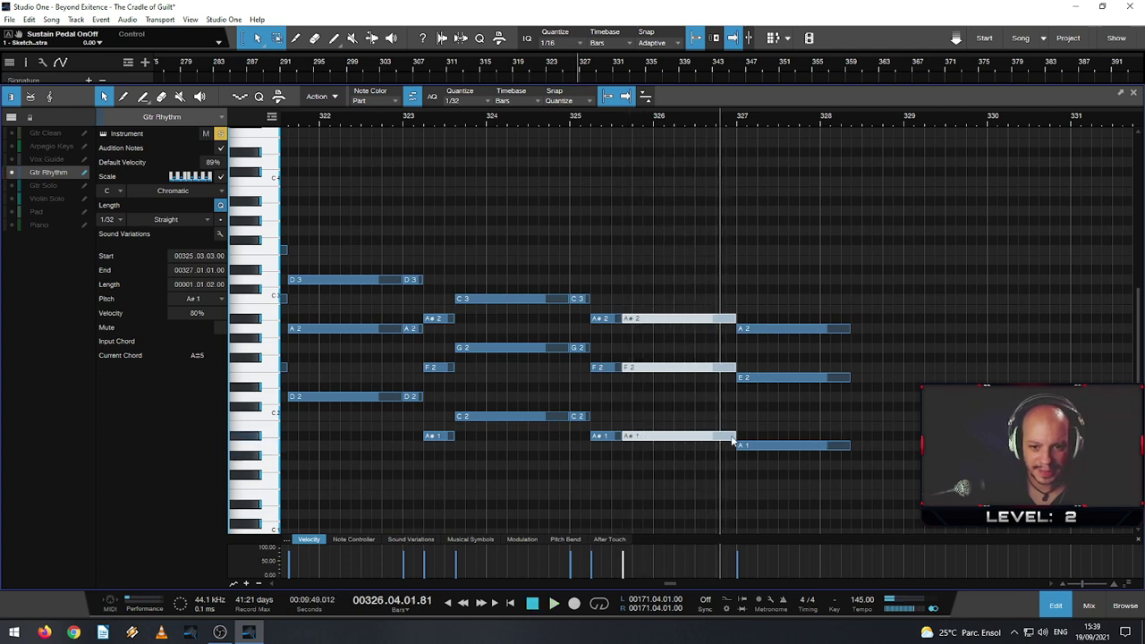
drag(732, 438, 735, 328)
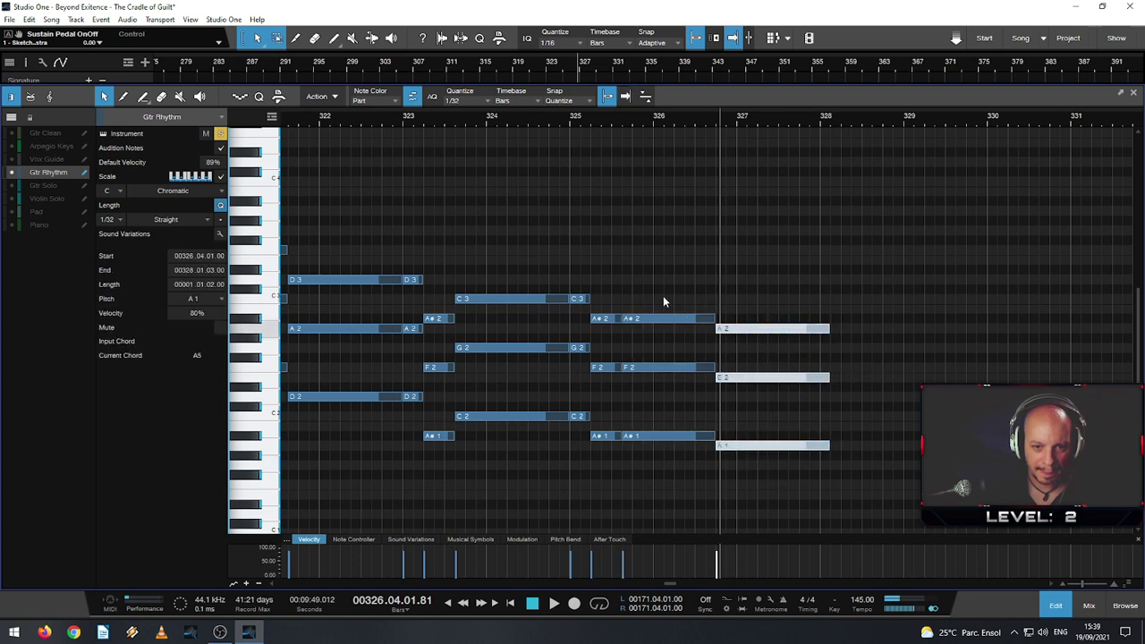
- Play the passage back from bar 323 and shorten the final A5 chord to end at 328.01.01
click(402, 115)
key(space)
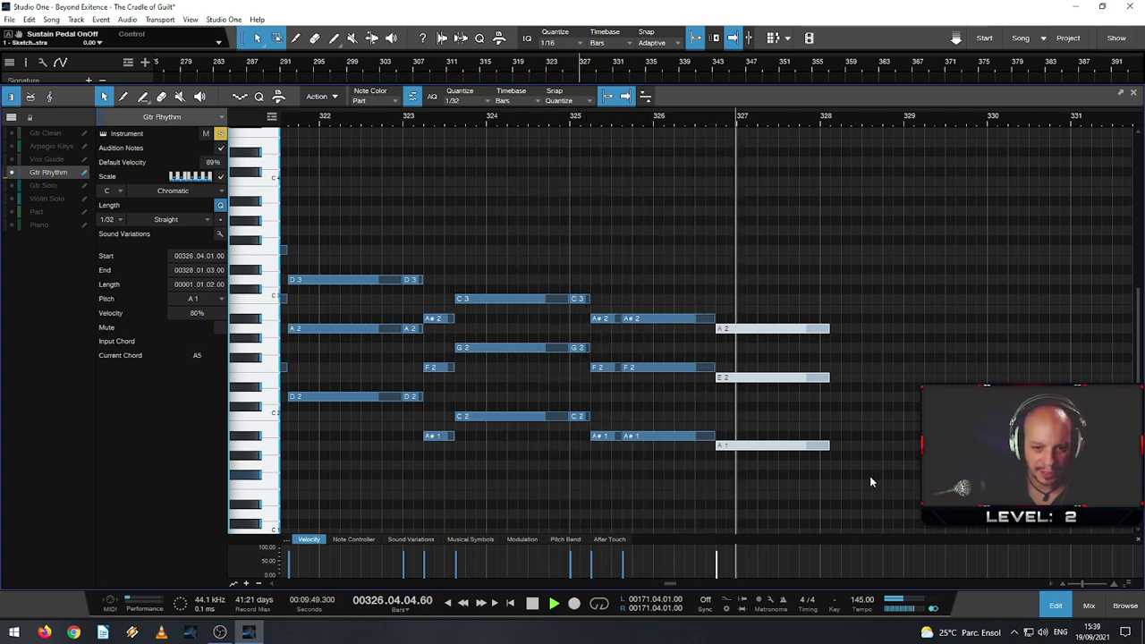
key(space)
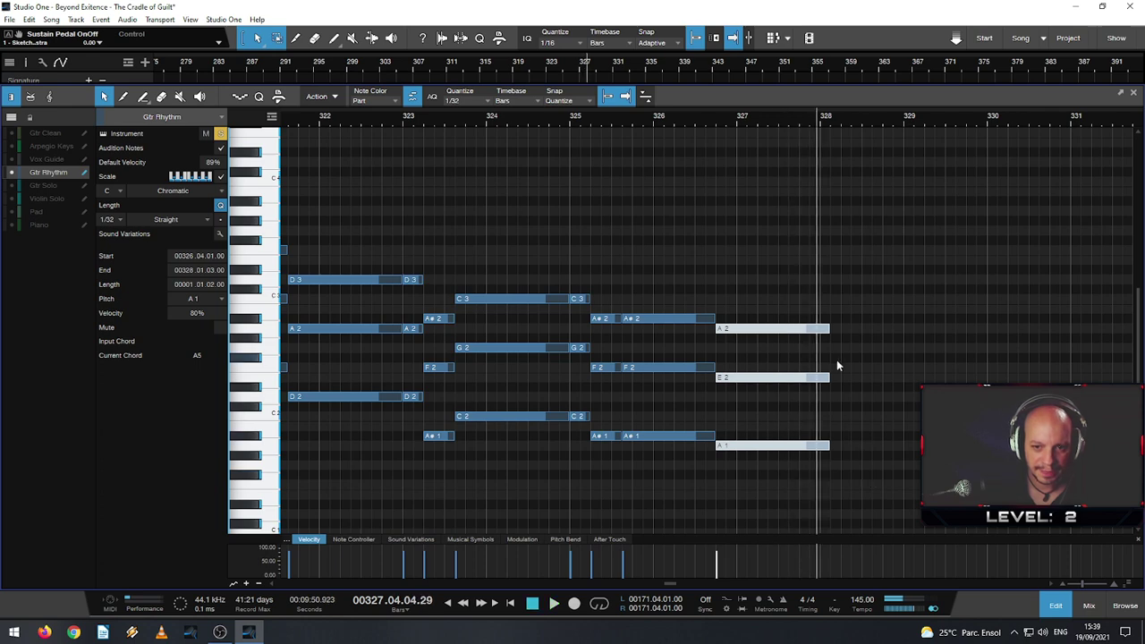
drag(827, 328, 821, 329)
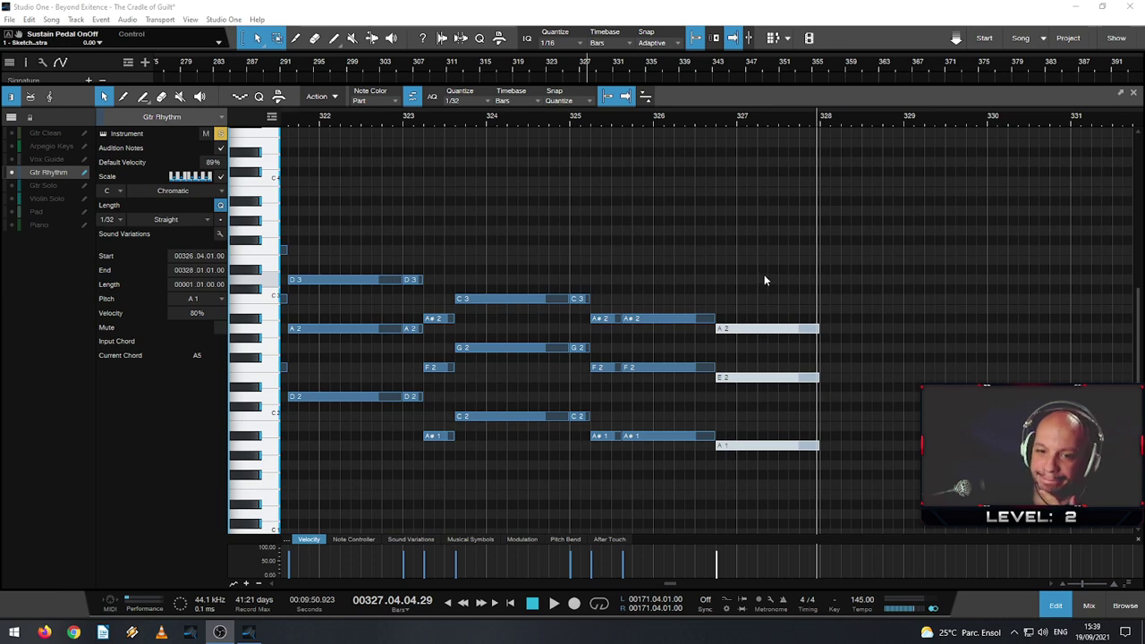
- Play back the end of the progression from bar 325 to hear the final A5 chord
click(591, 120)
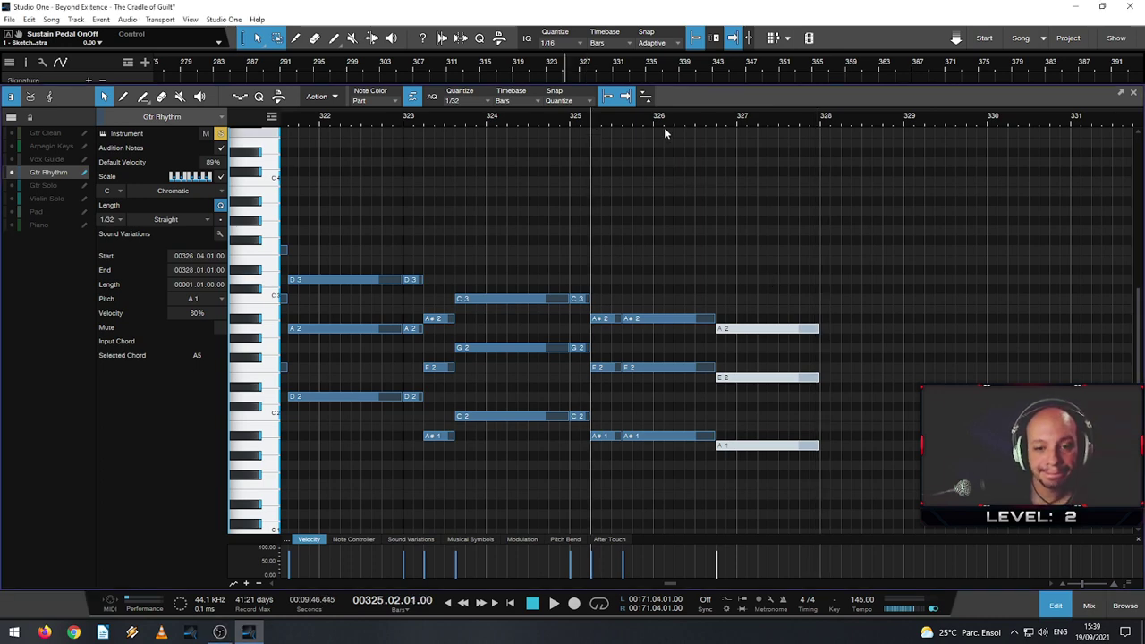
key(space)
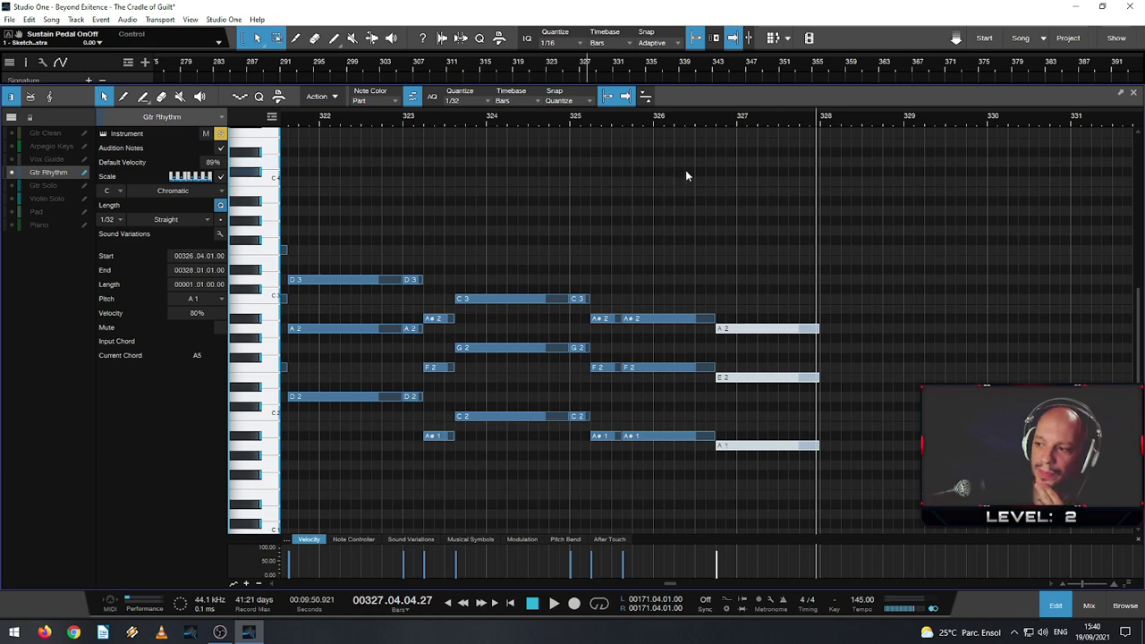
drag(815, 117, 692, 89)
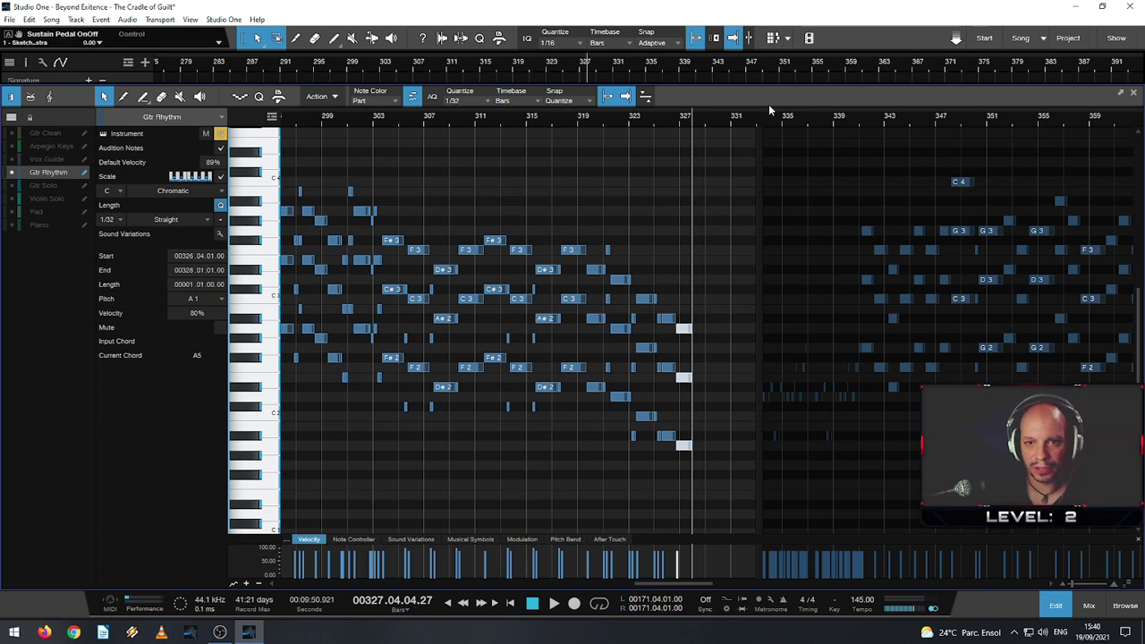
scroll(669, 243, up, 4)
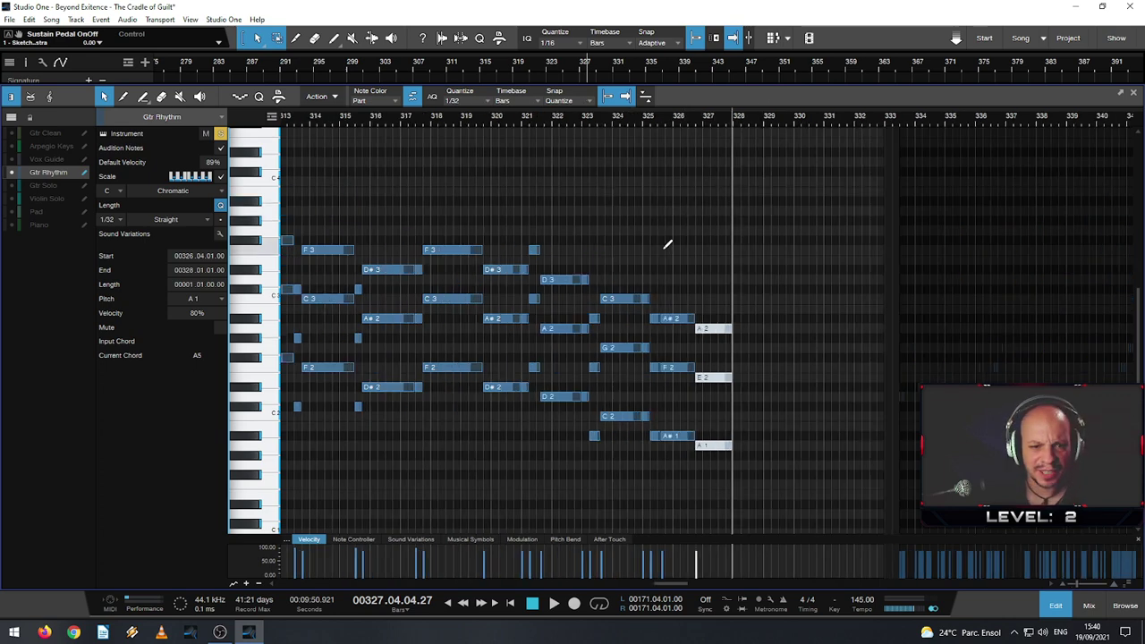
click(1120, 92)
drag(744, 196, 862, 347)
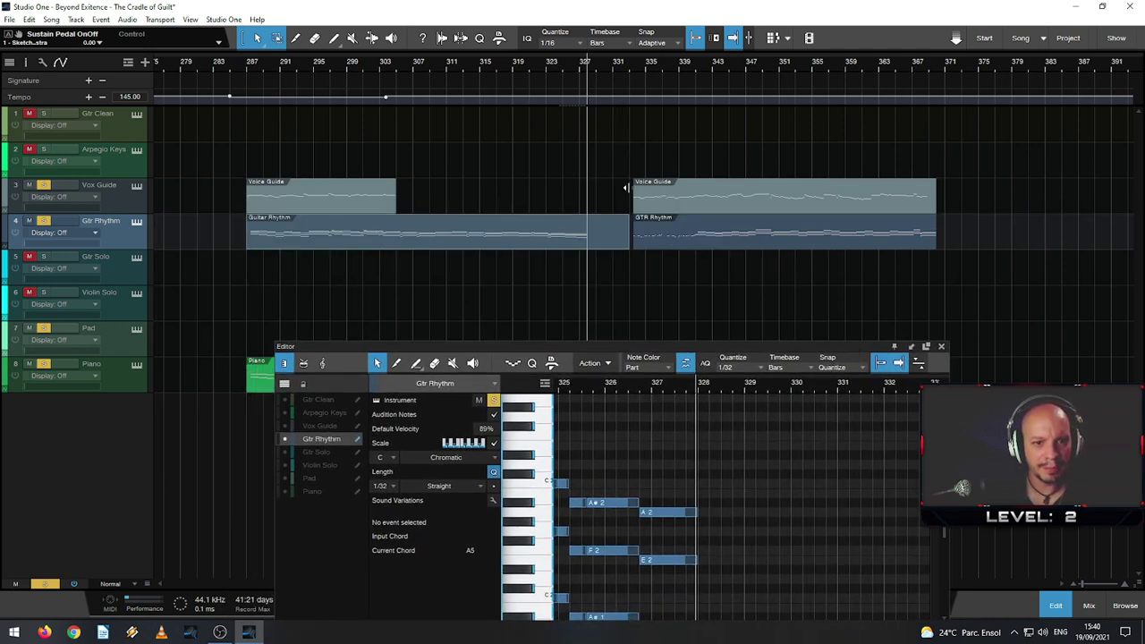
drag(686, 346, 643, 238)
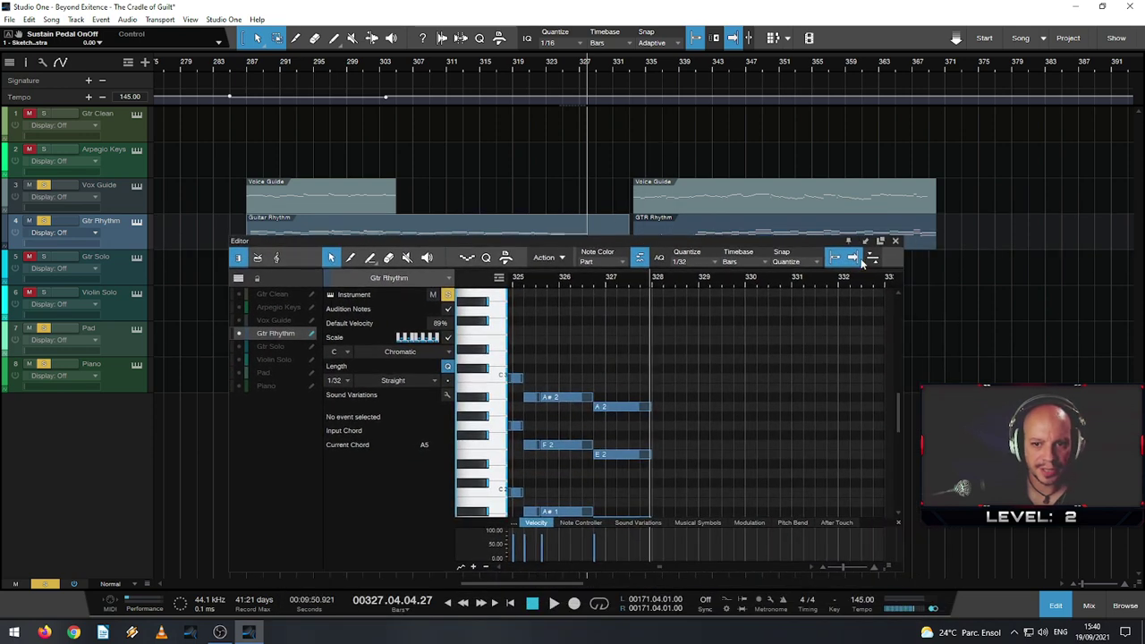
click(879, 241)
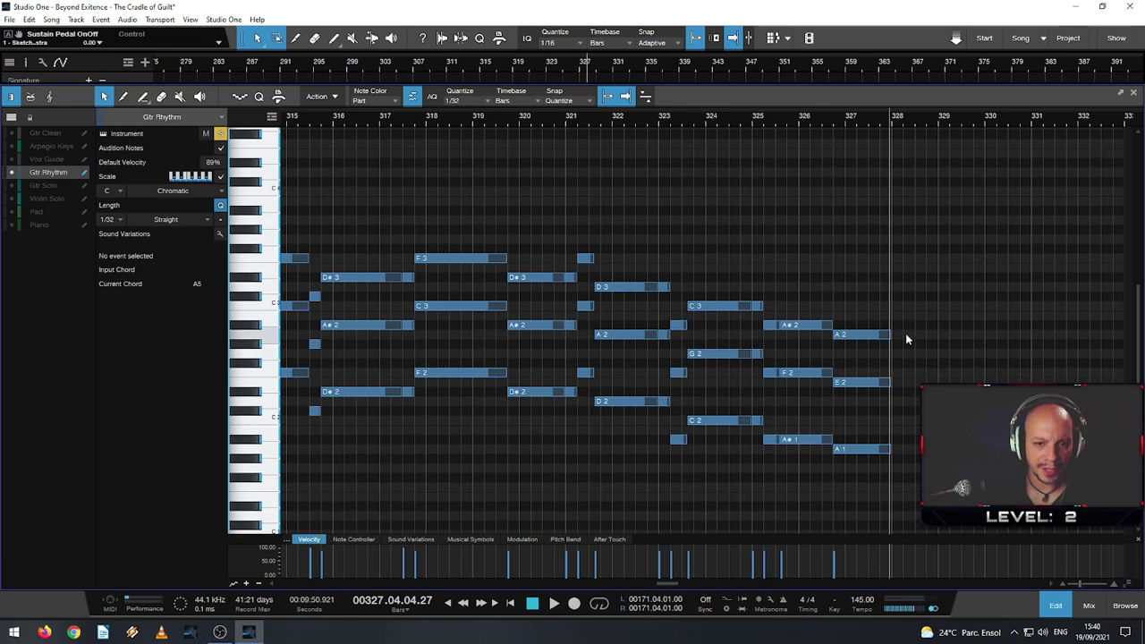
- Play back the A5 ending, the opening of the next section from 333.03, and the progression again from bar 325
drag(978, 121, 723, 124)
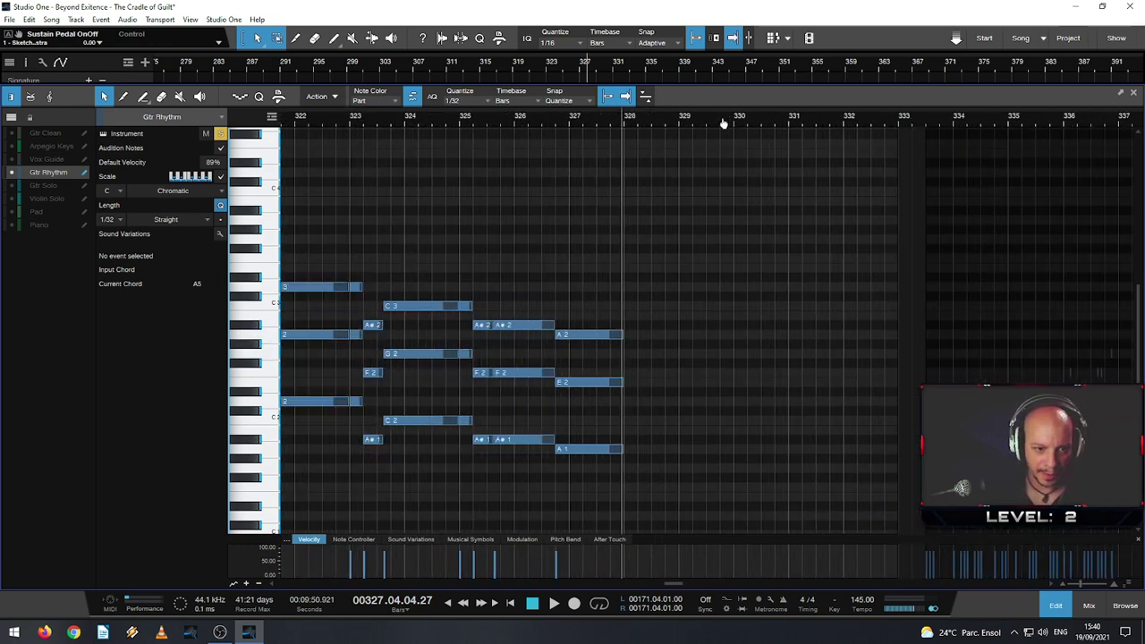
click(529, 122)
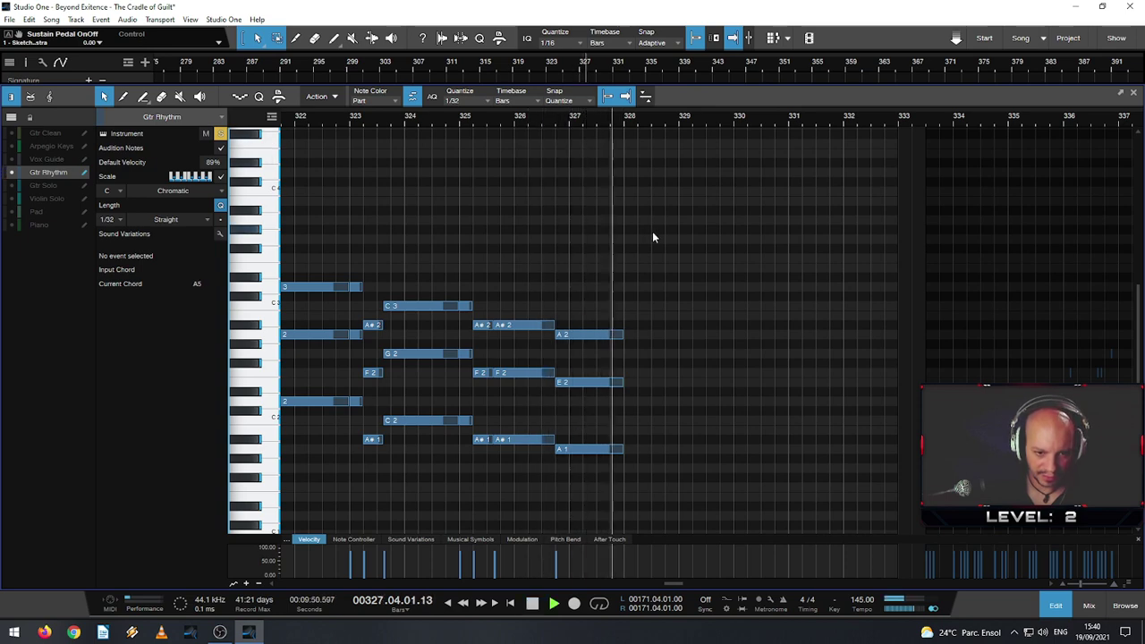
key(space)
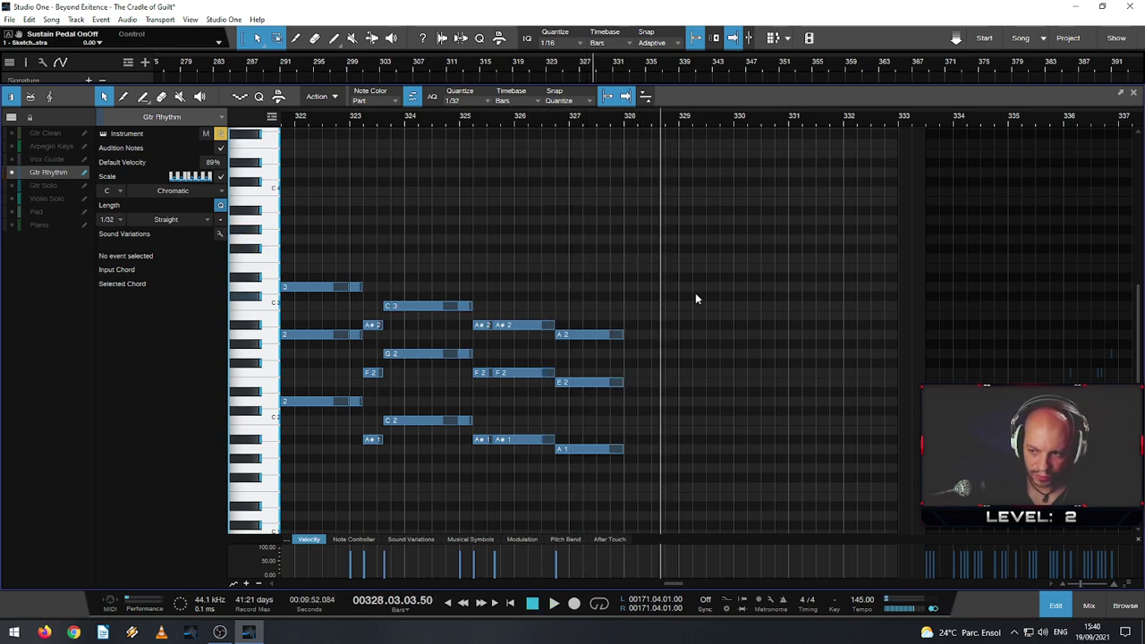
click(926, 119)
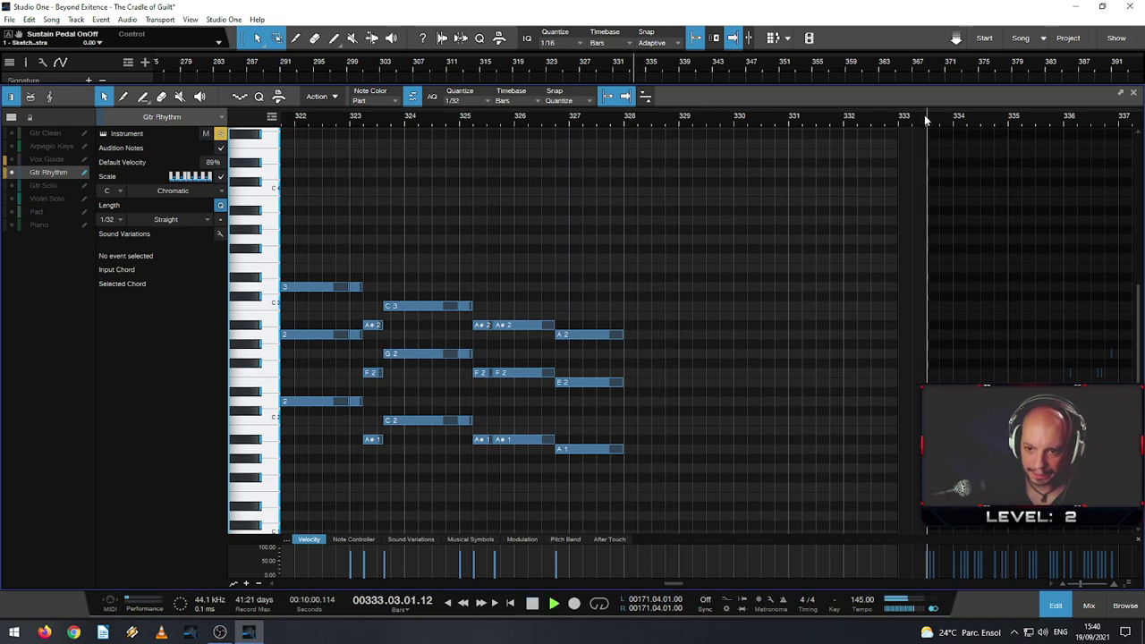
key(space)
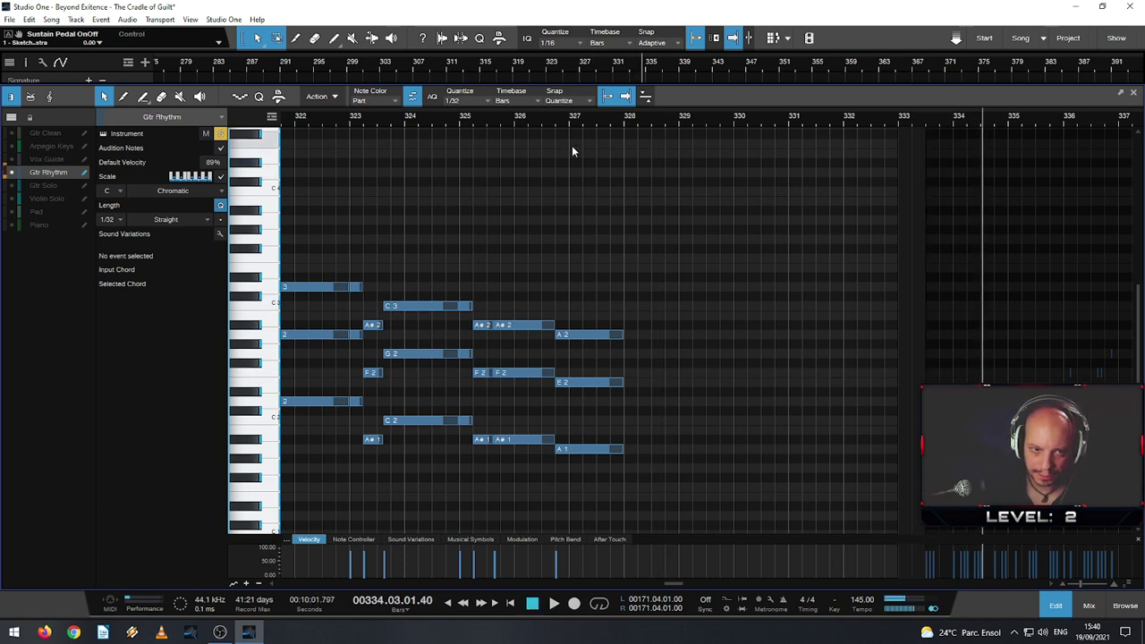
click(462, 120)
key(space)
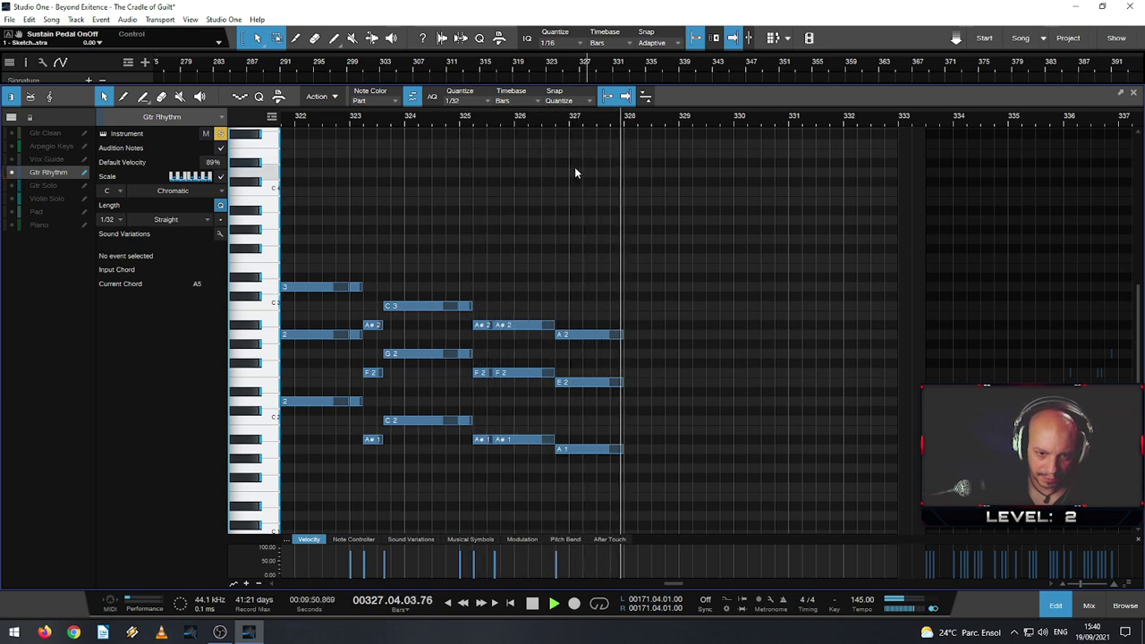
- Extend the final A5 chord to end at 329.01.01, playing the passage back from bar 325 to judge its length
drag(607, 321, 637, 452)
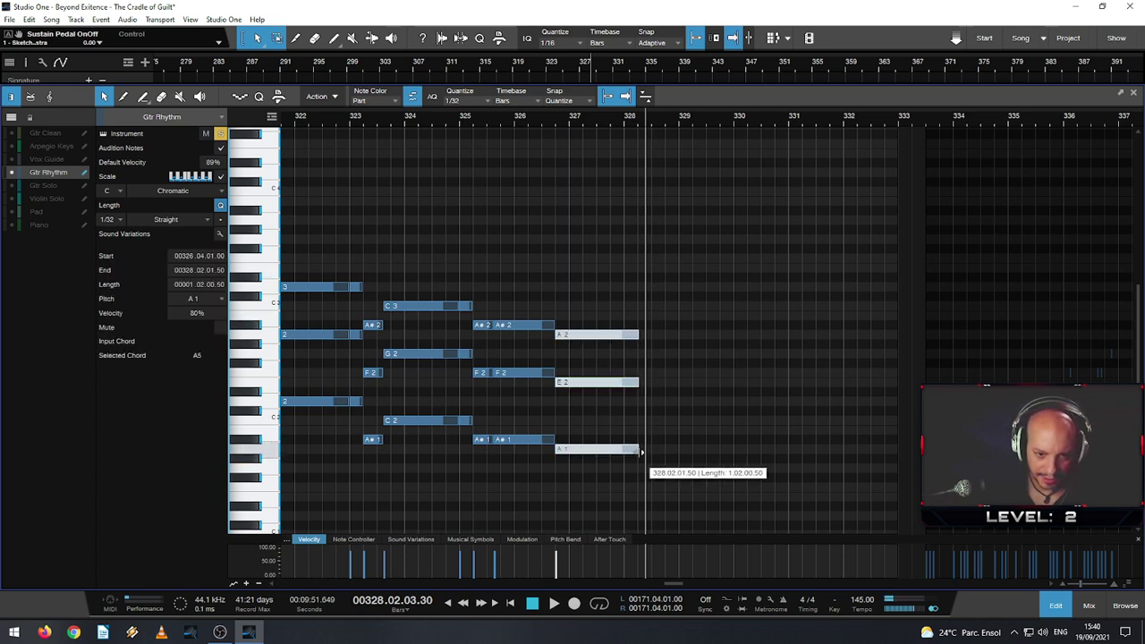
click(460, 123)
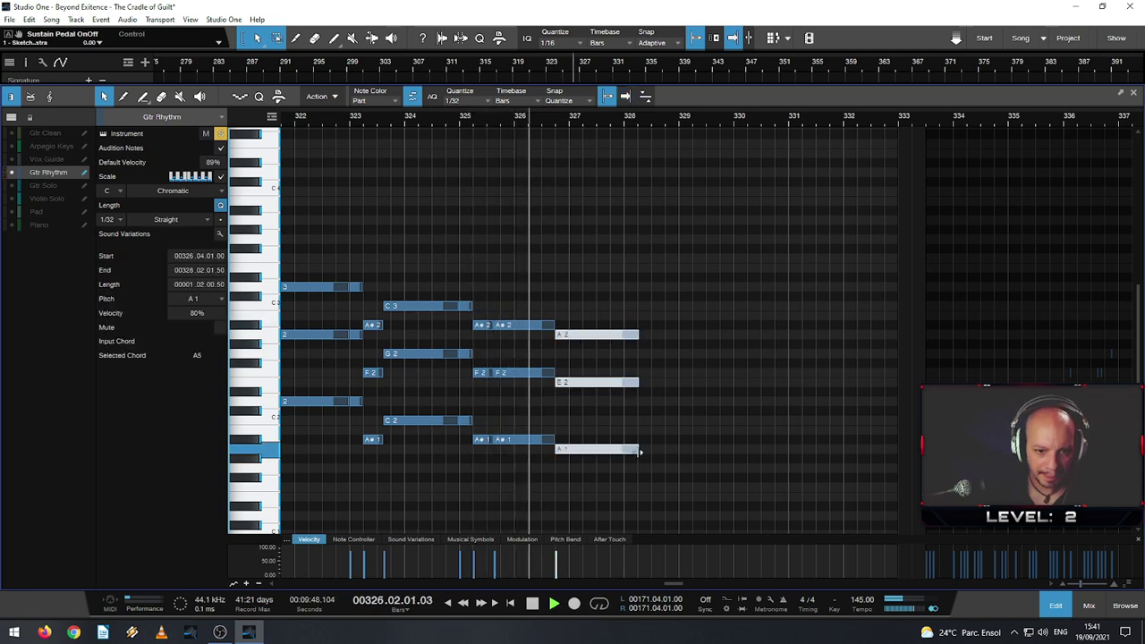
drag(636, 450, 650, 451)
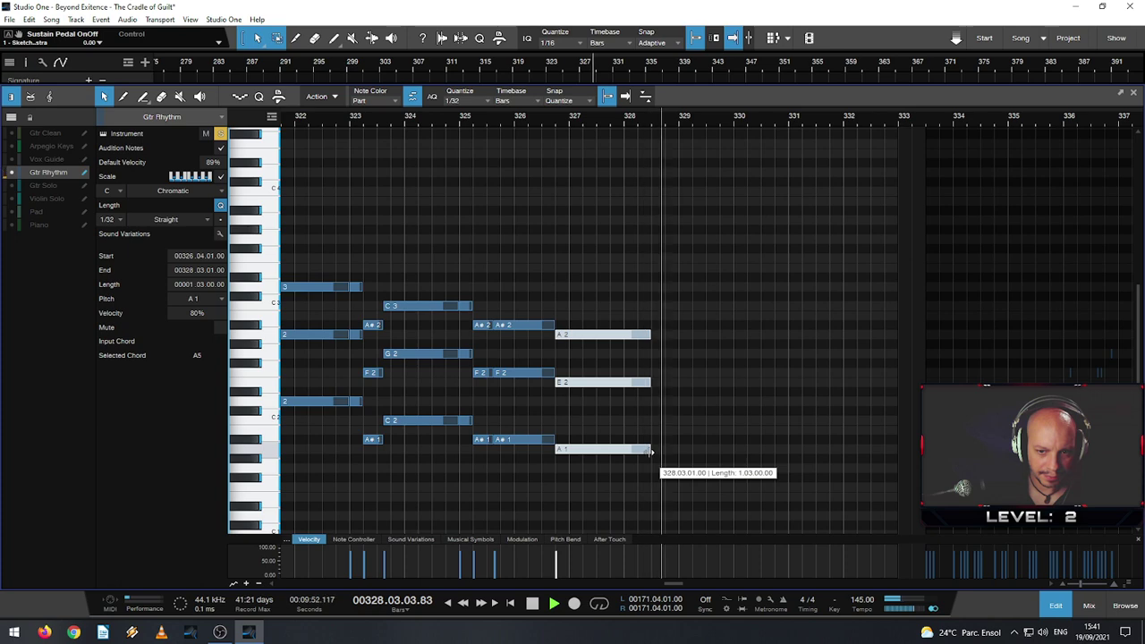
drag(651, 452, 679, 452)
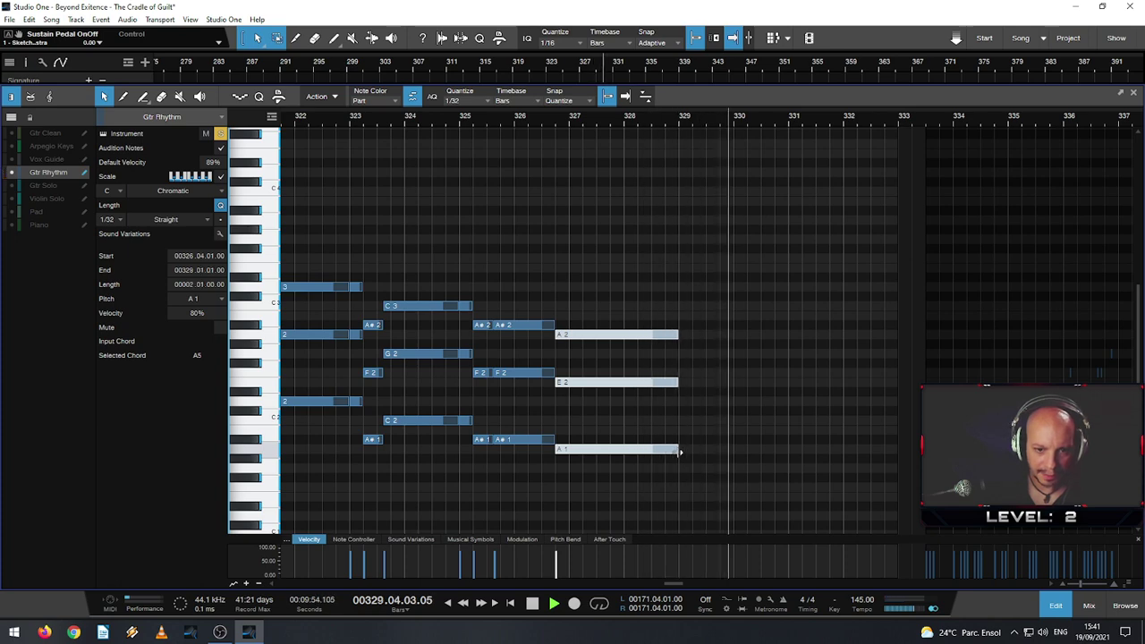
- Close the note editor and trim the end of the Guitar Rhythm event to 329.01.01
key(e)
key(e)
key(e)
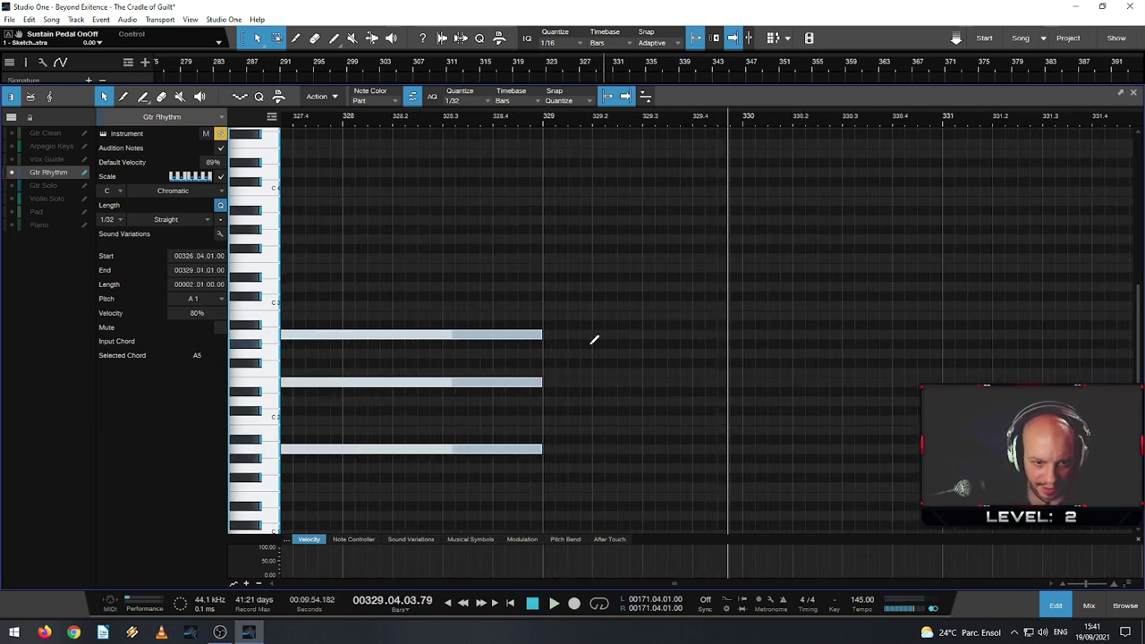
click(1134, 95)
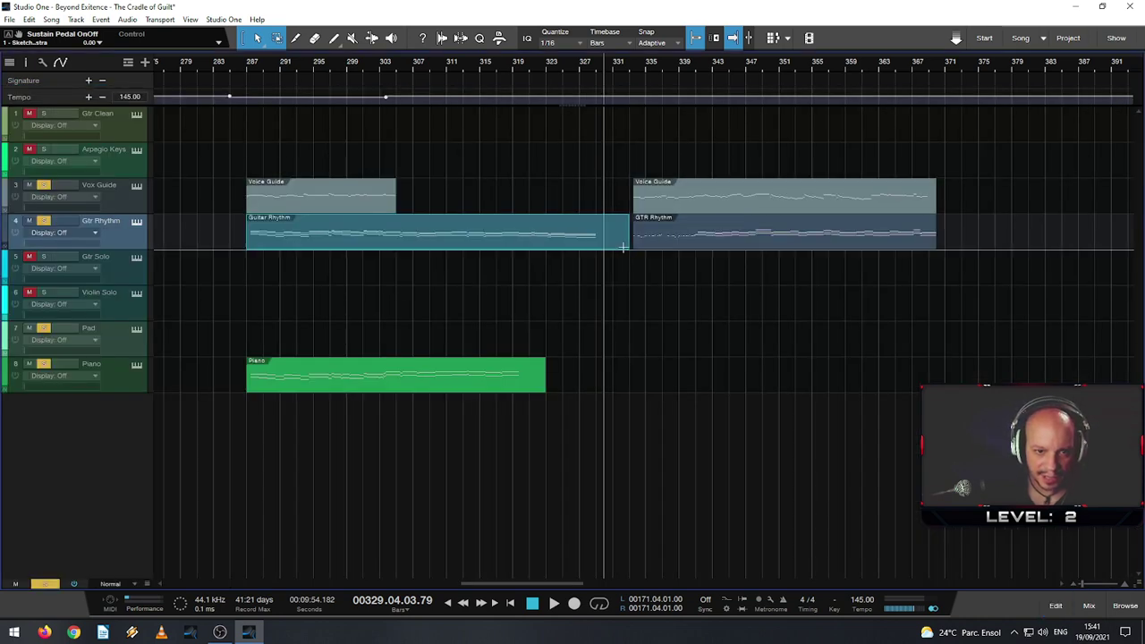
key(e)
drag(658, 233, 584, 236)
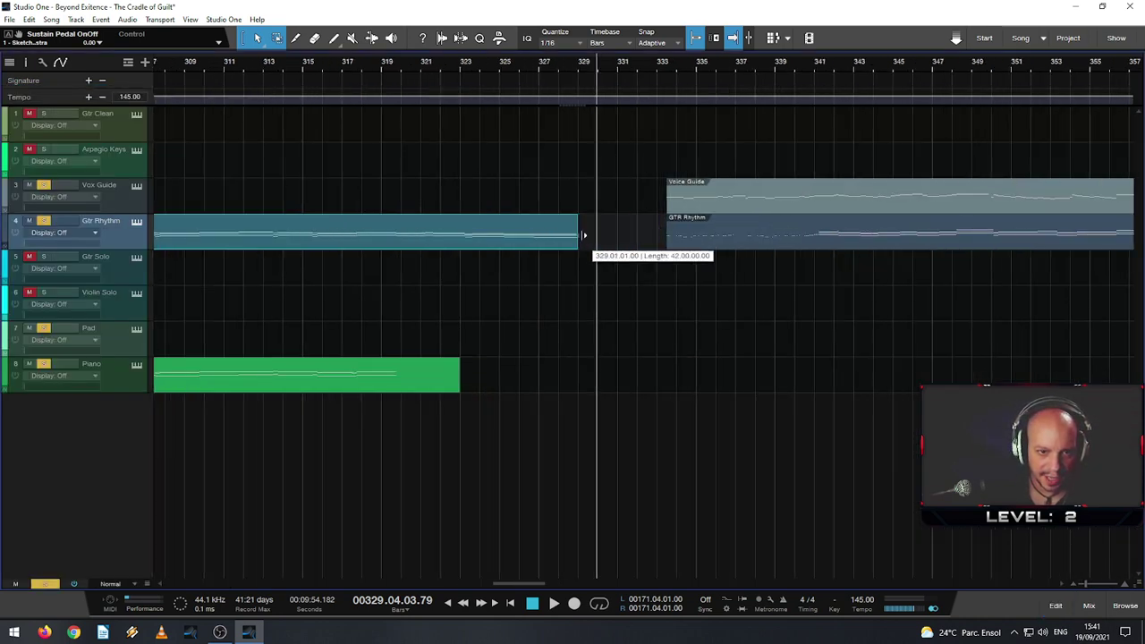
- Move the second Voice Guide event and the GTR Rhythm event below it together to start at bar 329
click(737, 241)
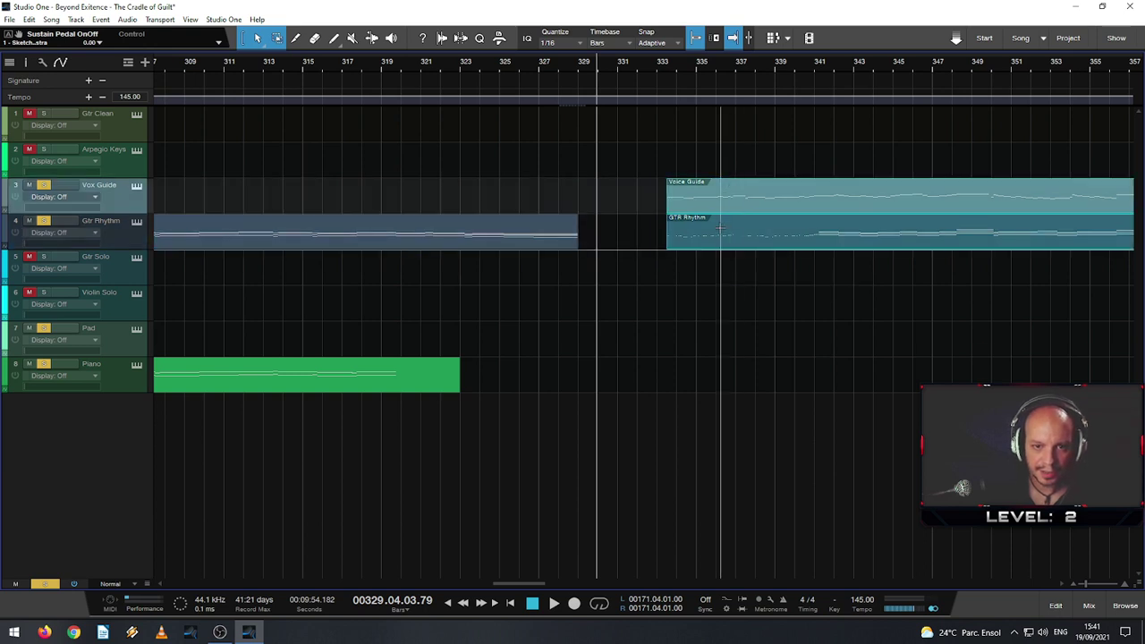
drag(696, 240, 612, 241)
key(e)
key(e)
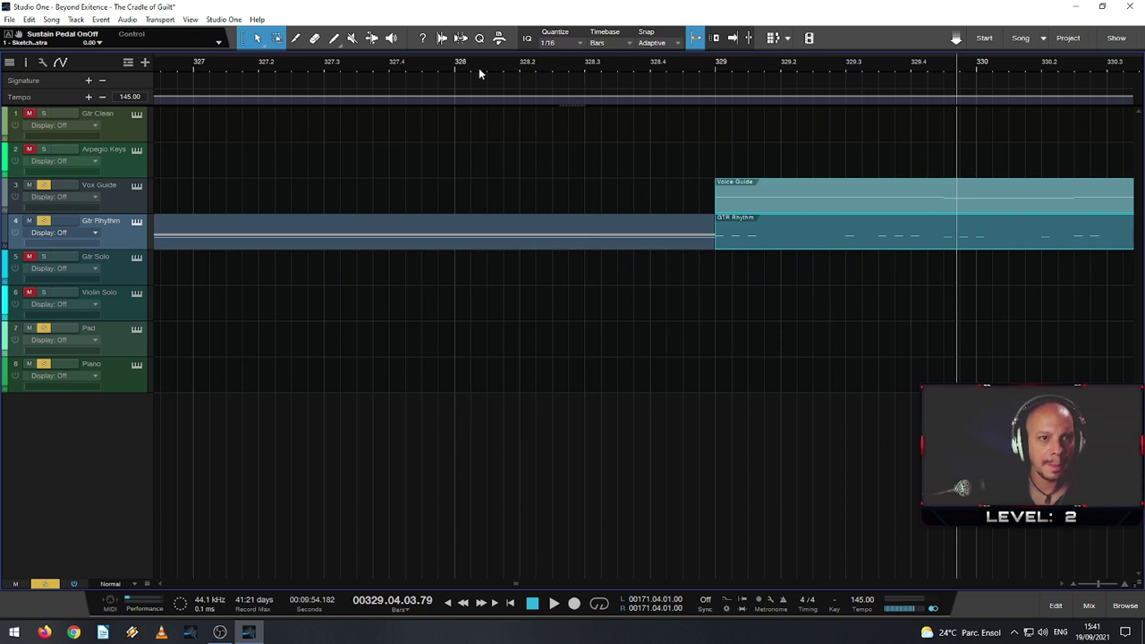
- Play back the arrangement from bar 323 to check the transition into the moved section at bar 329
click(447, 68)
key(w)
key(w)
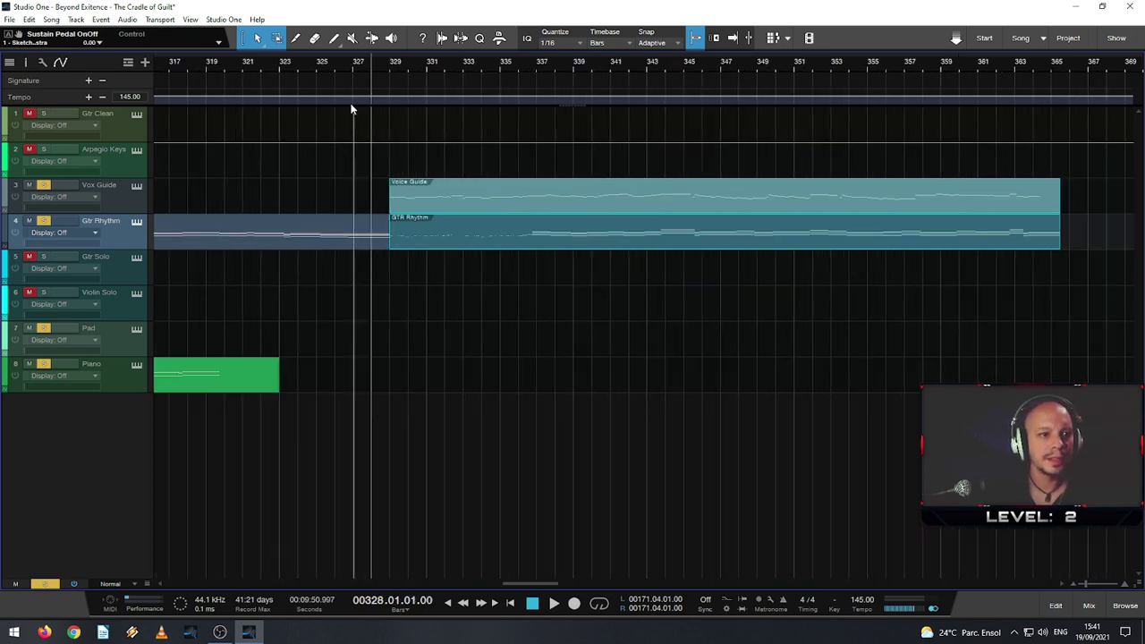
click(288, 70)
key(space)
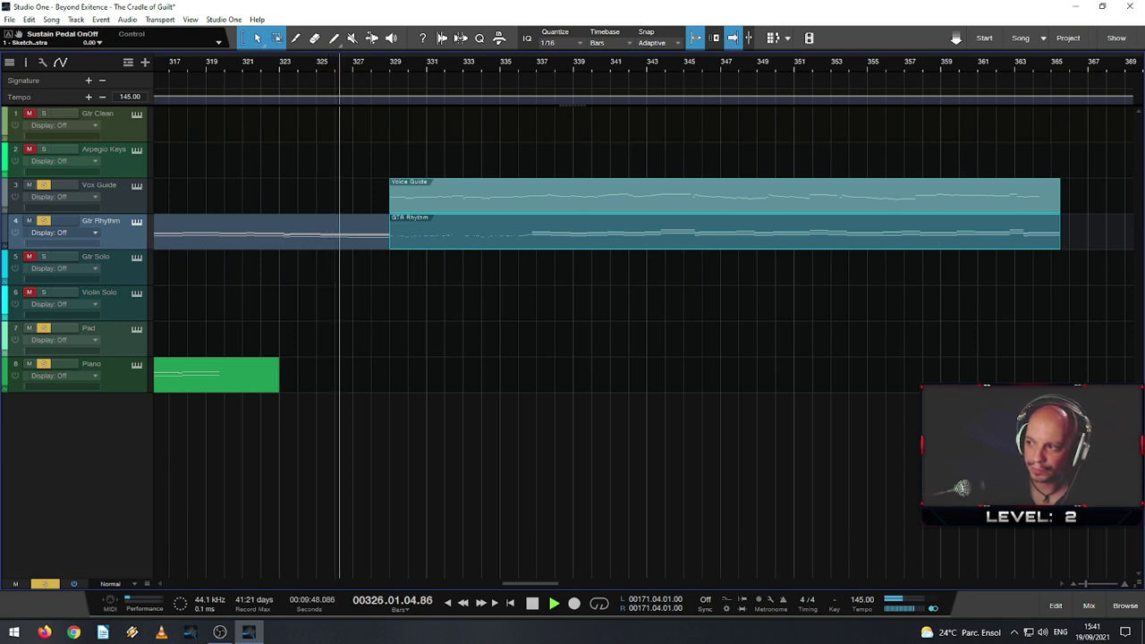
key(alt+Tab)
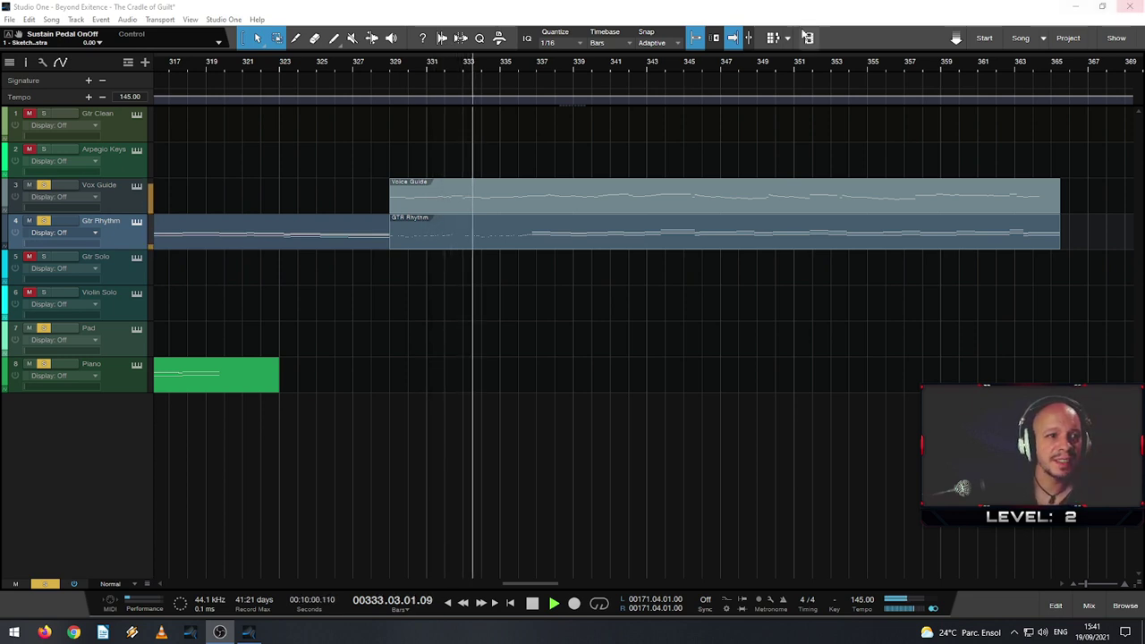
click(362, 62)
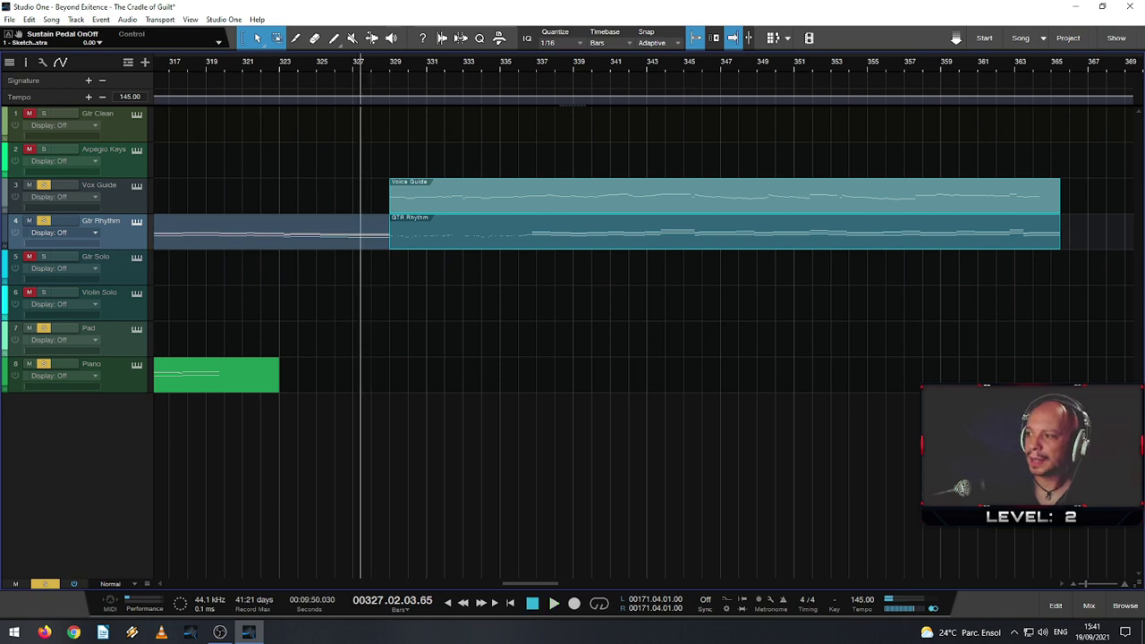
key(alt+Tab)
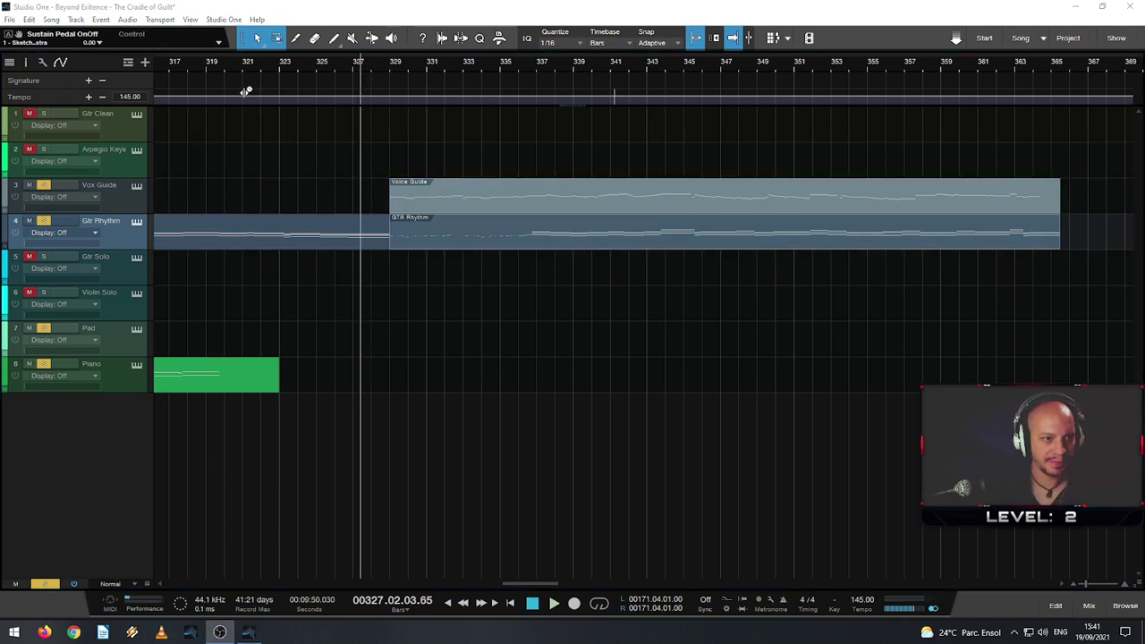
- Mute the Vox Guide track and play the transition into bar 329 again from bar 322
drag(285, 71, 641, 63)
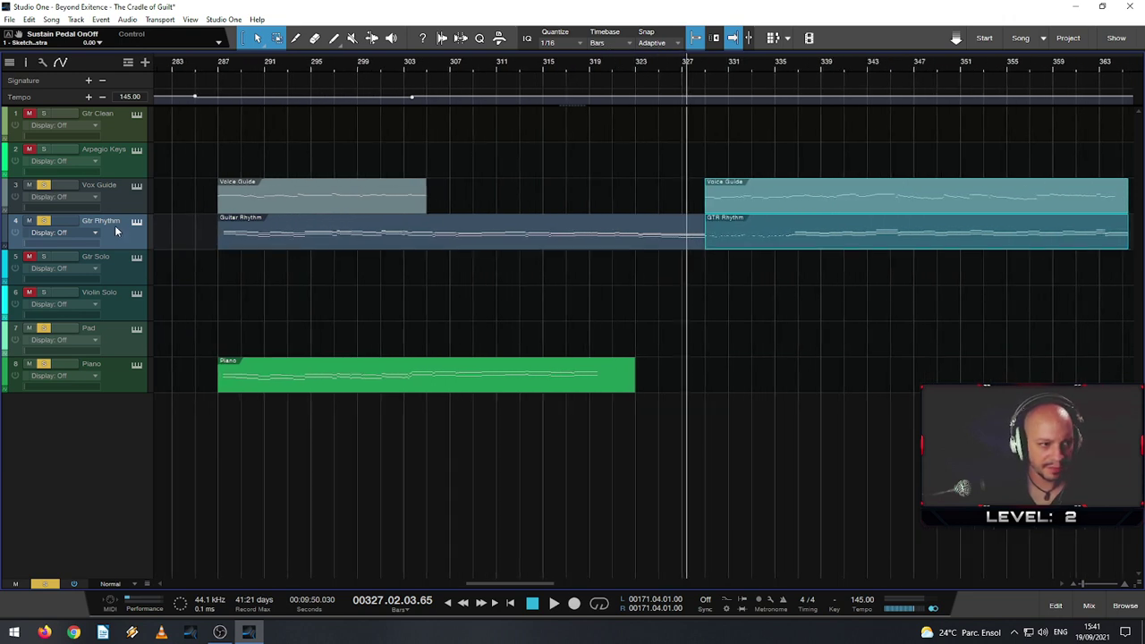
click(671, 69)
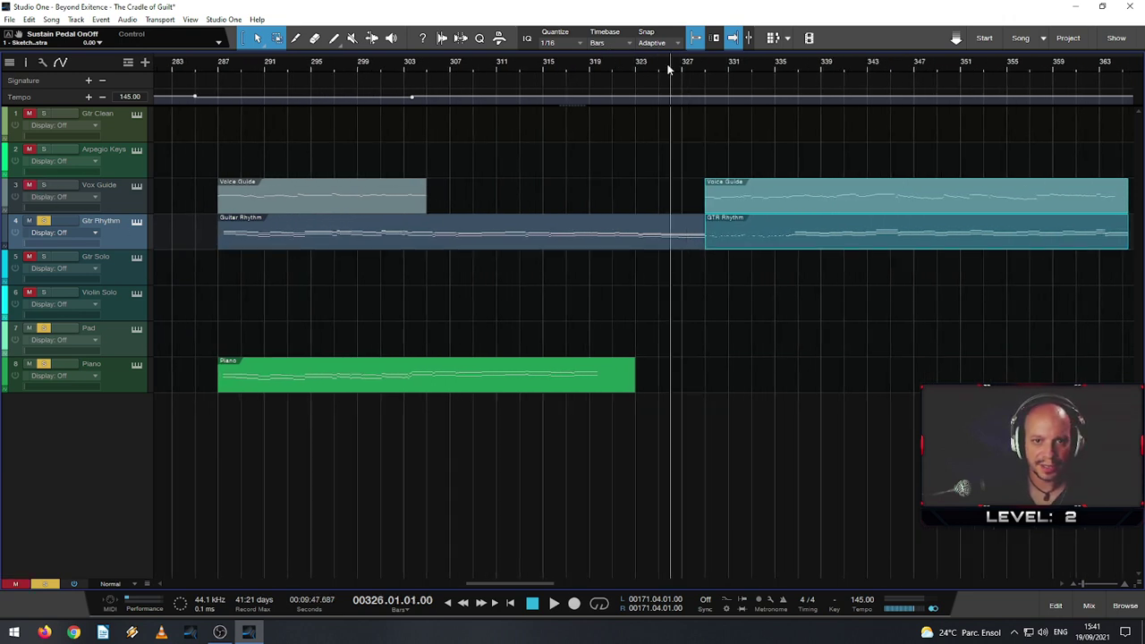
click(631, 68)
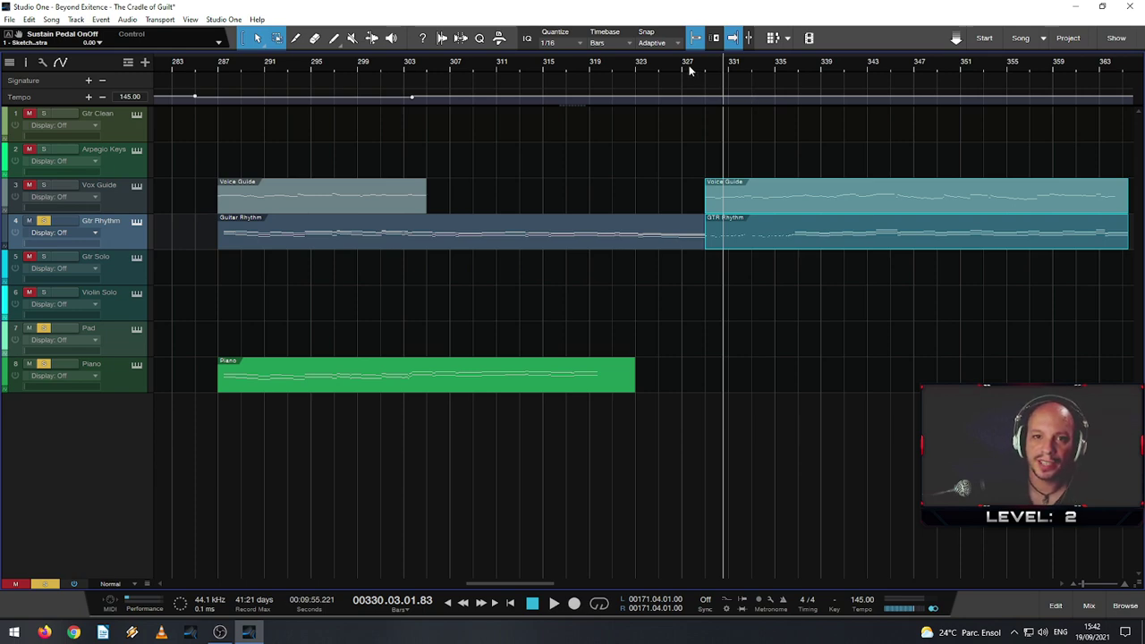
- Try to split the Pad event where the GTR Rhythm event begins just before bar 172, and undo the split
key(w)
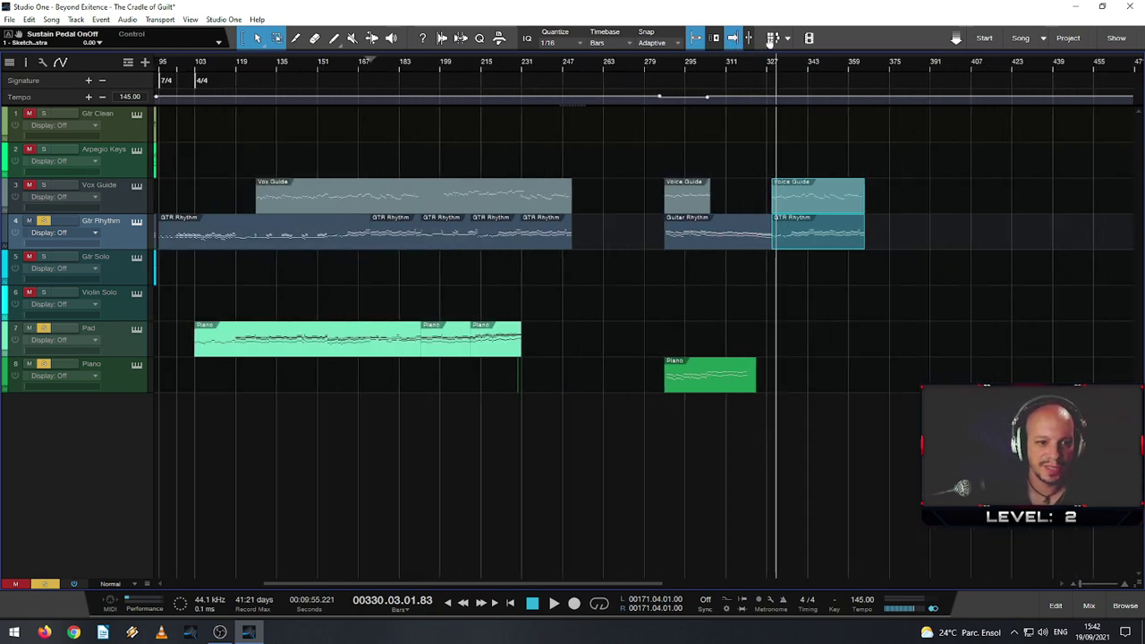
key(e)
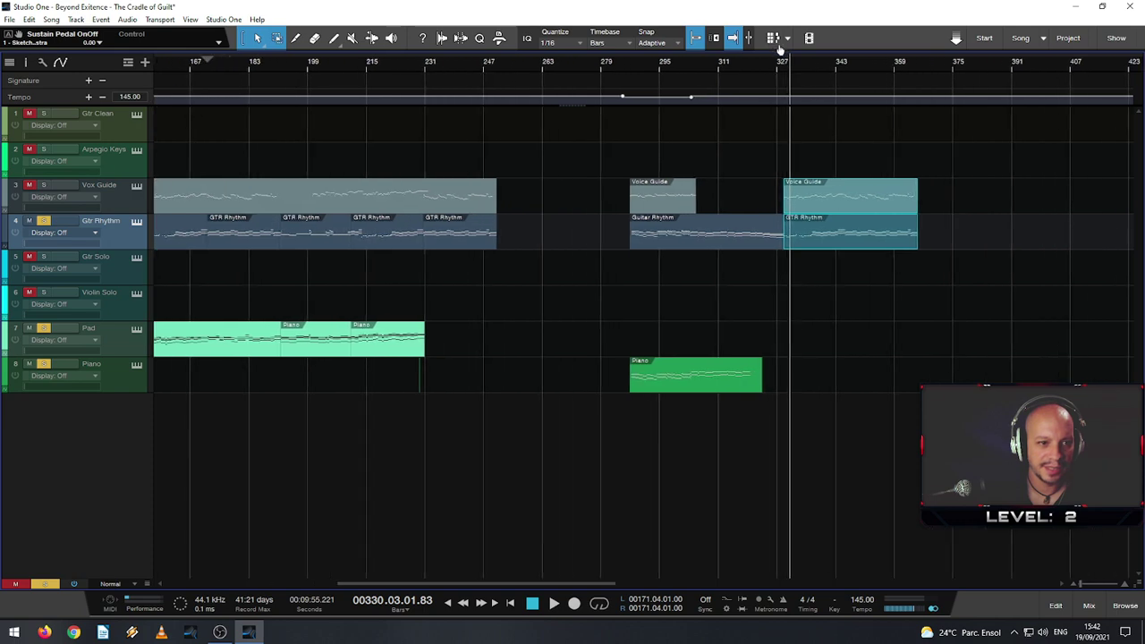
key(w)
key(e)
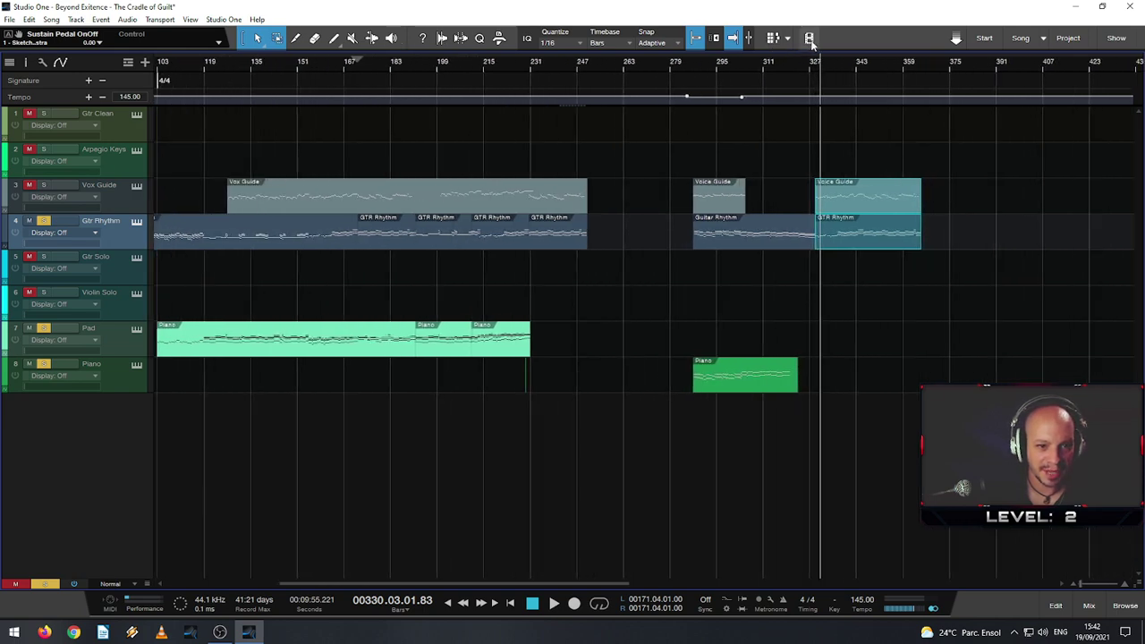
key(e)
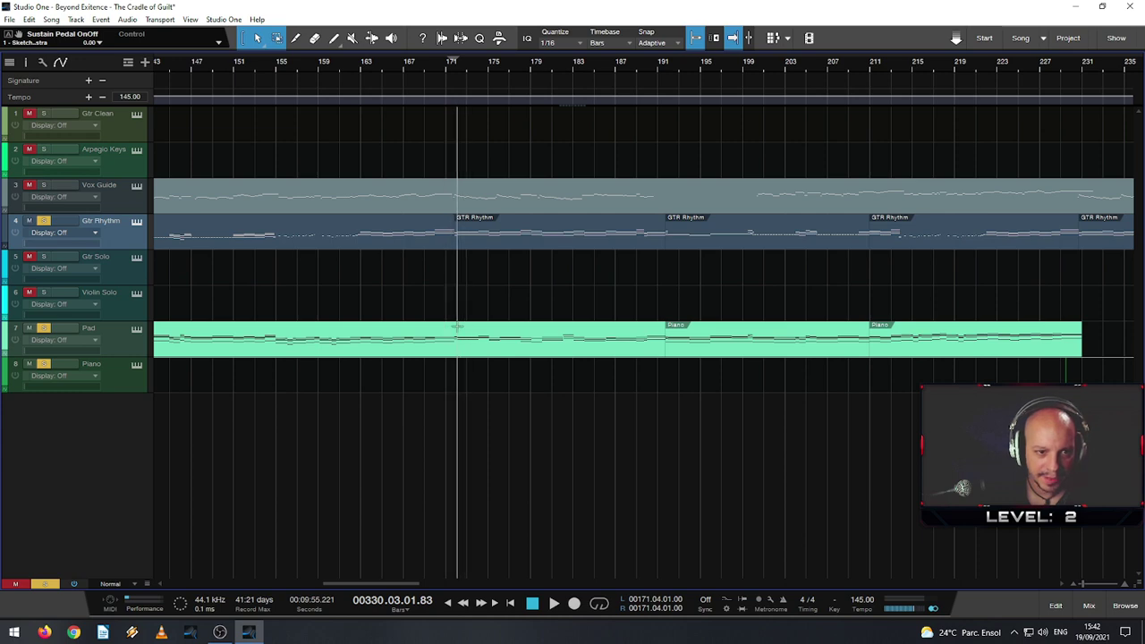
key(e)
key(e)
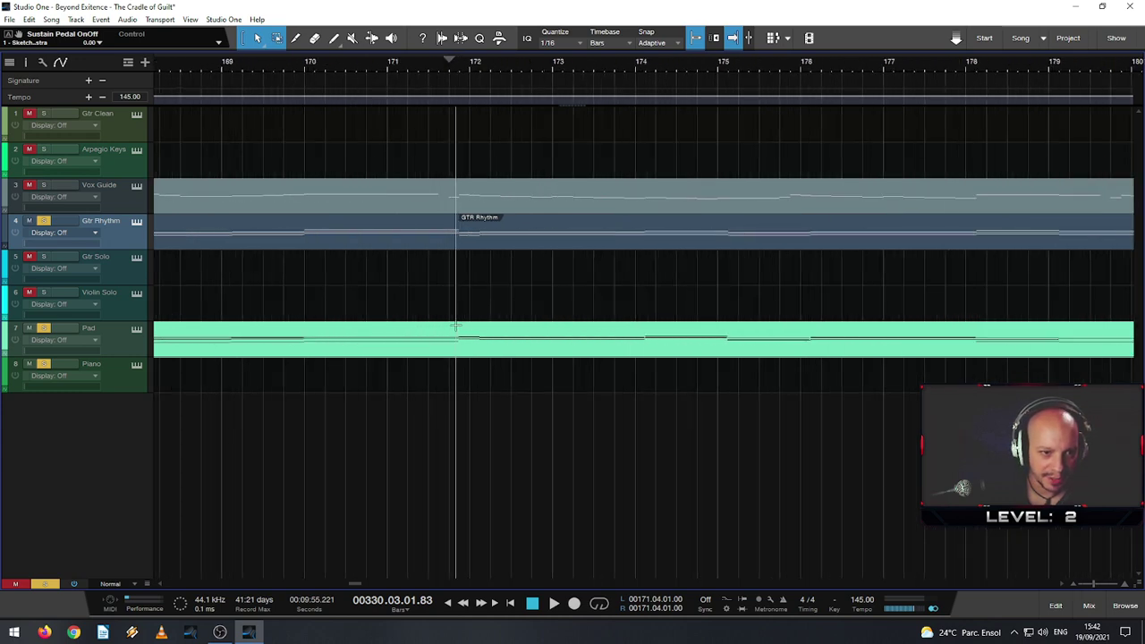
key(e)
key(e)
key(e)
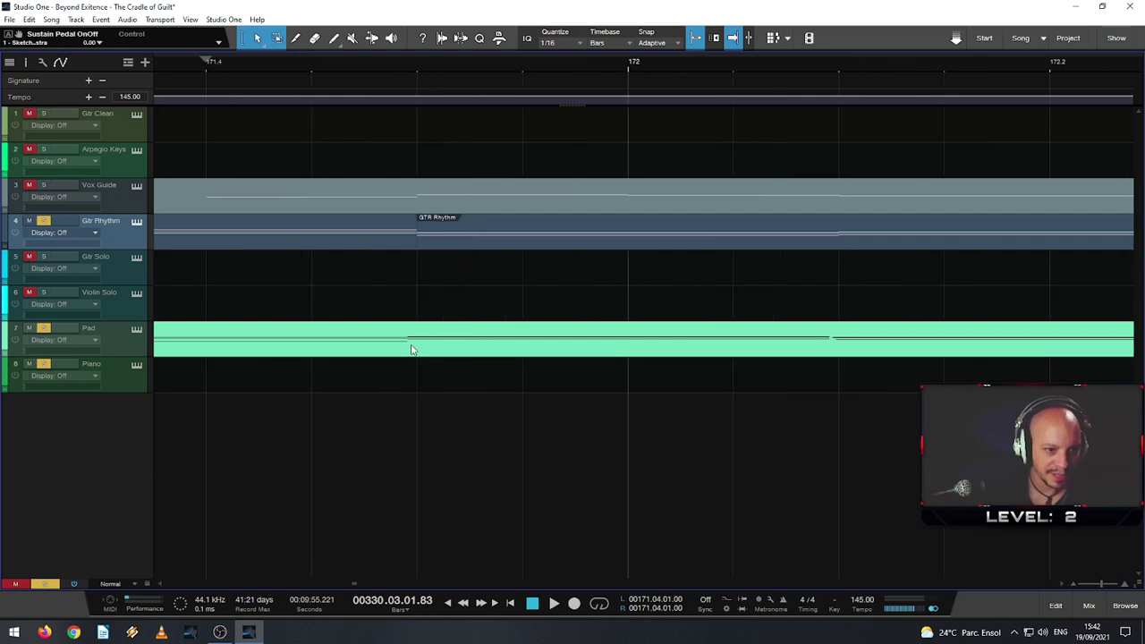
key(5)
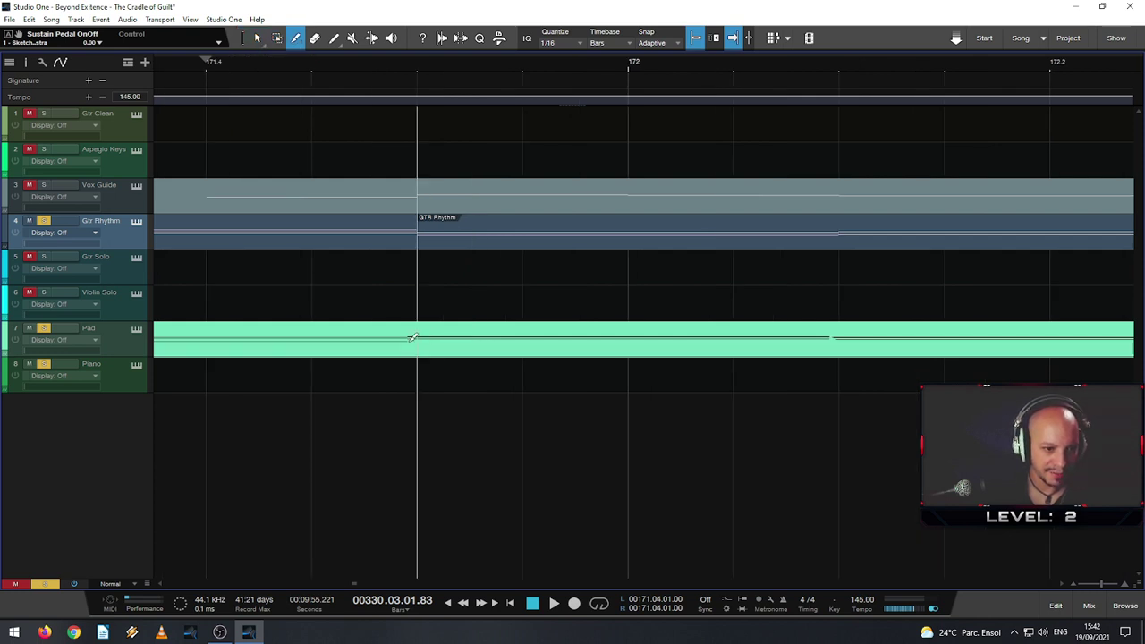
key(e)
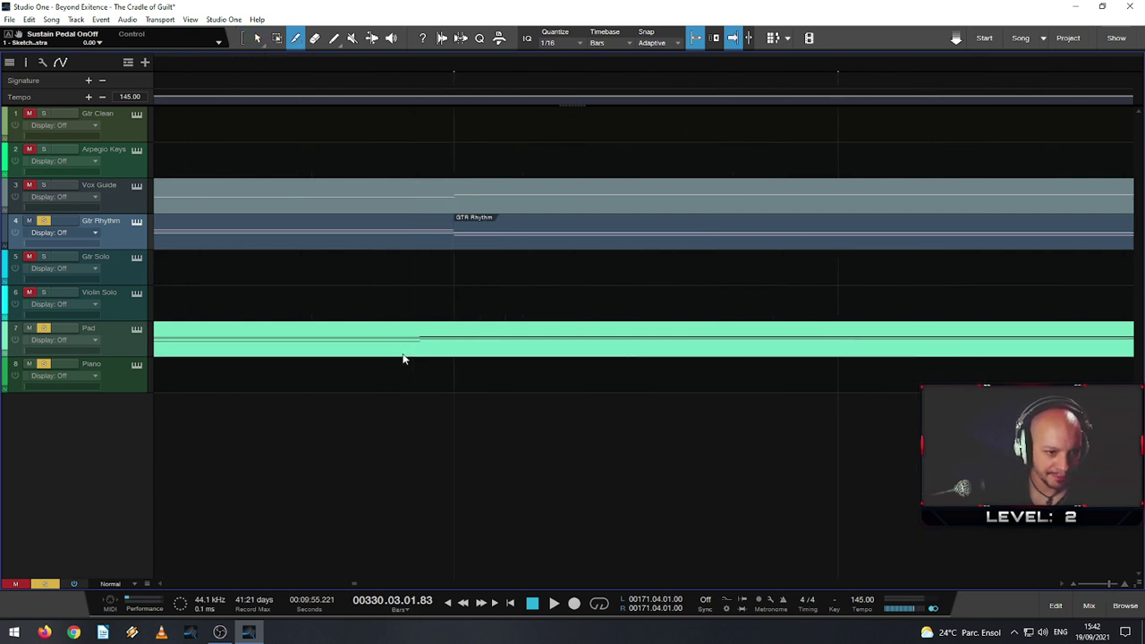
click(454, 349)
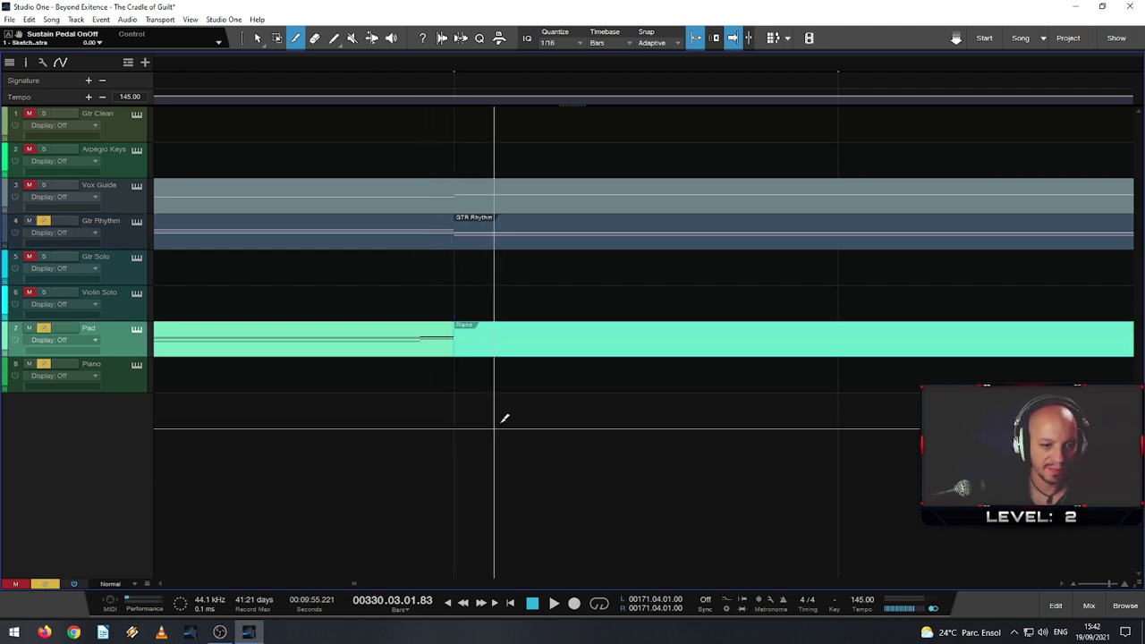
scroll(504, 416, down, 3)
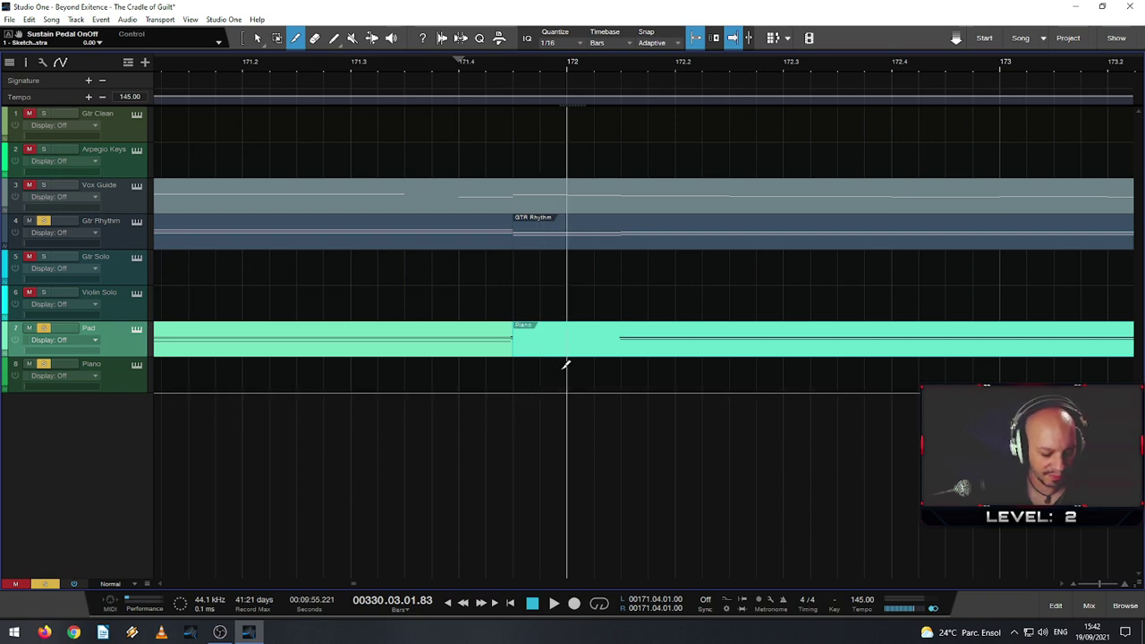
key(ctrl+z)
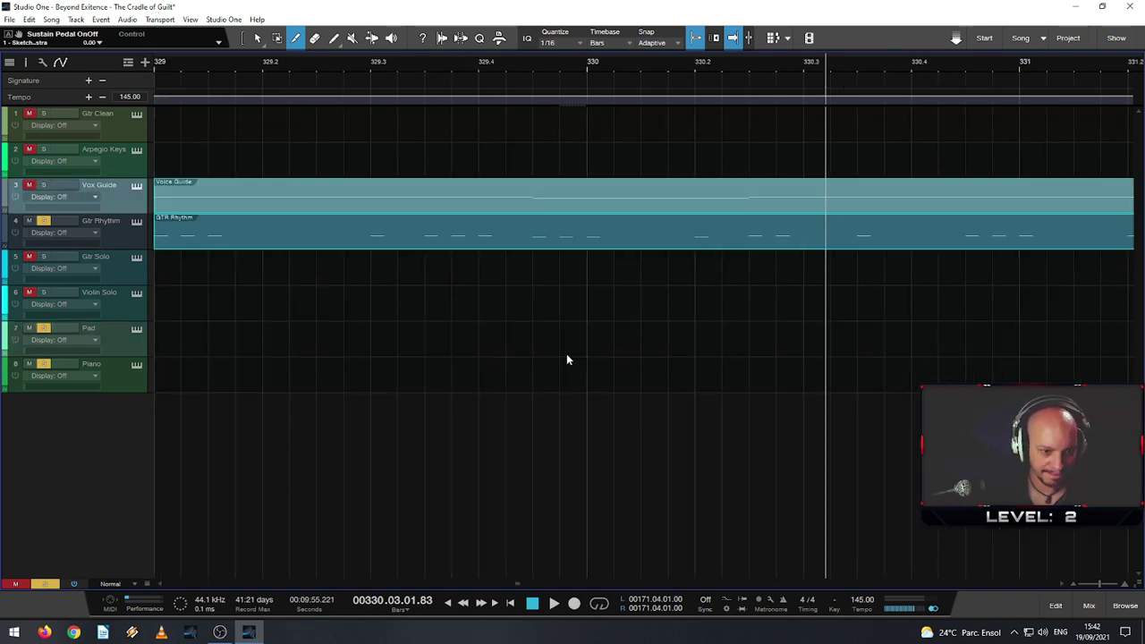
- Copy the first long Pad event and paste the copy onto the Pad track at bar 231
scroll(571, 349, down, 10)
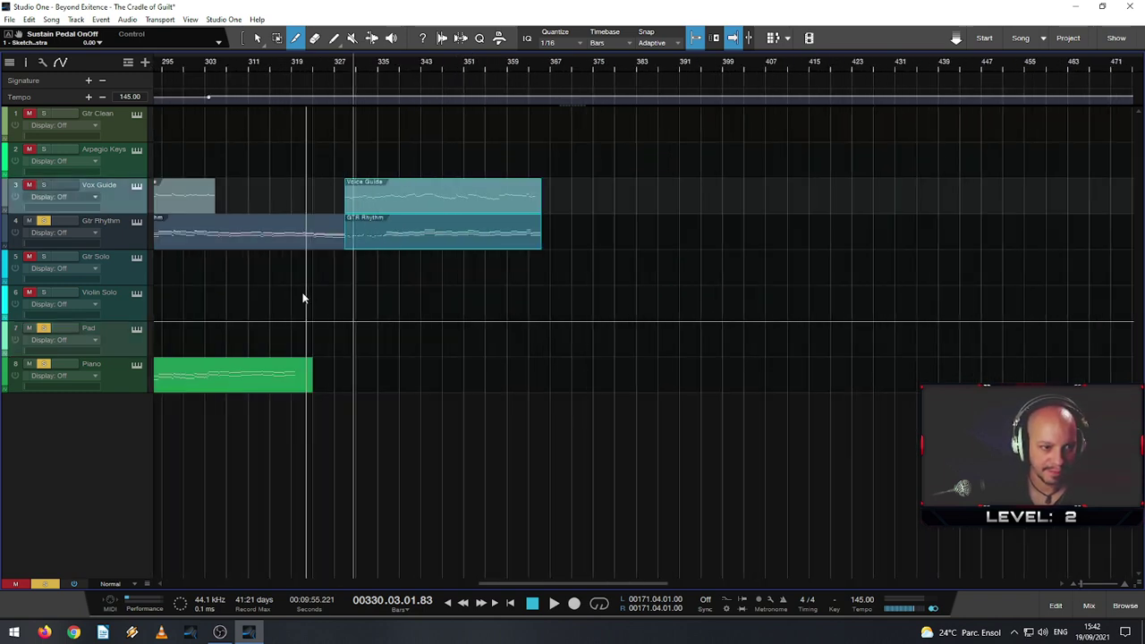
scroll(348, 356, up, 5)
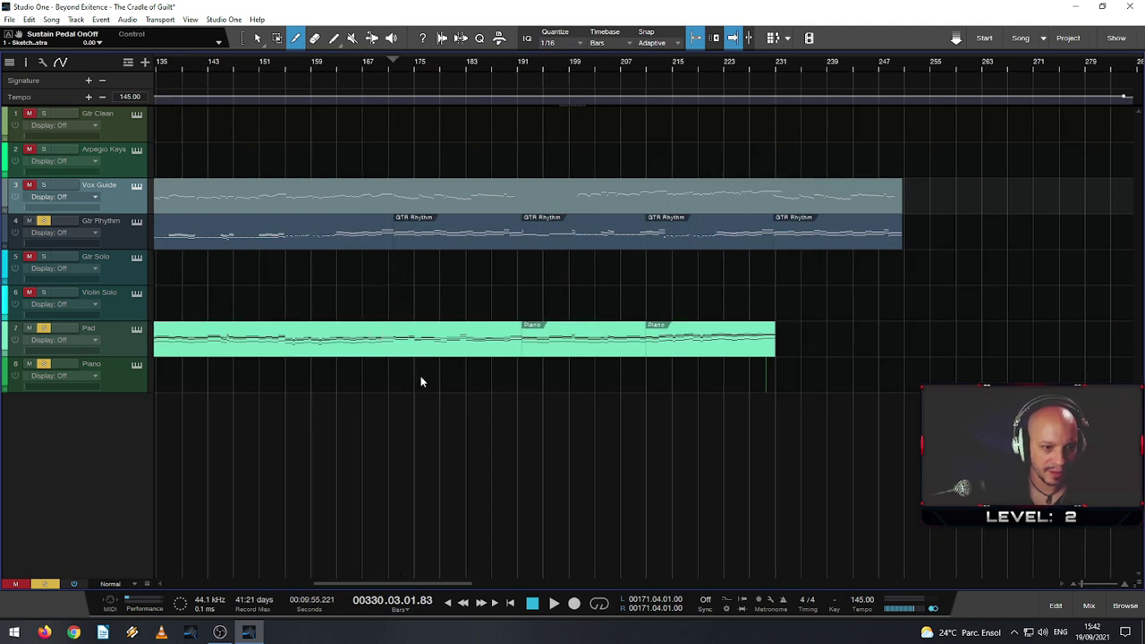
key(1)
click(412, 352)
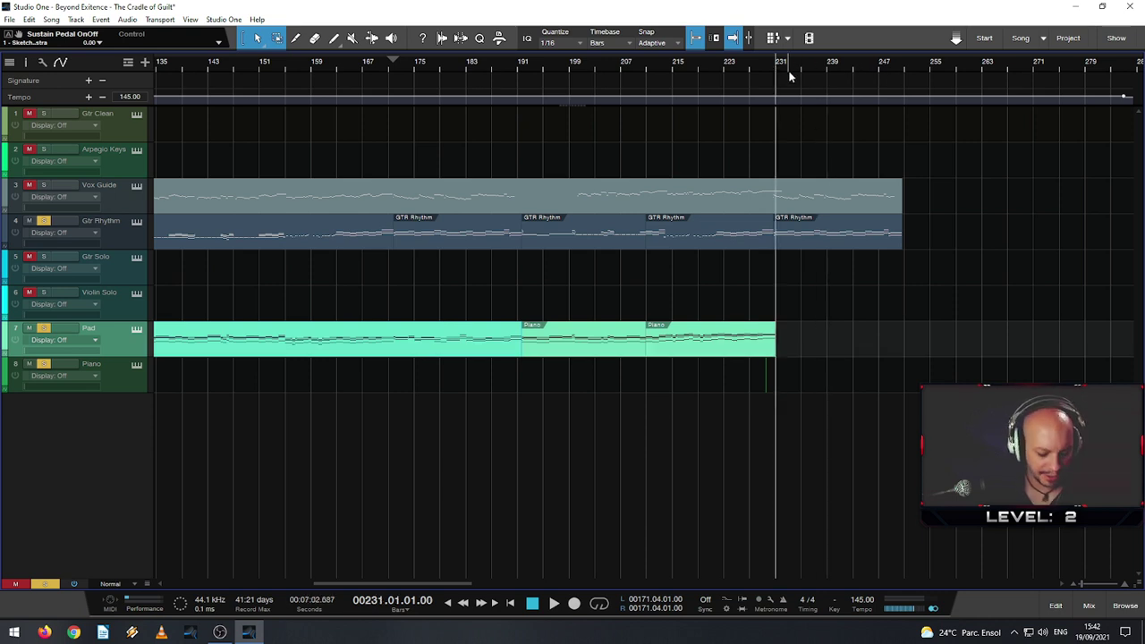
key(ctrl+v)
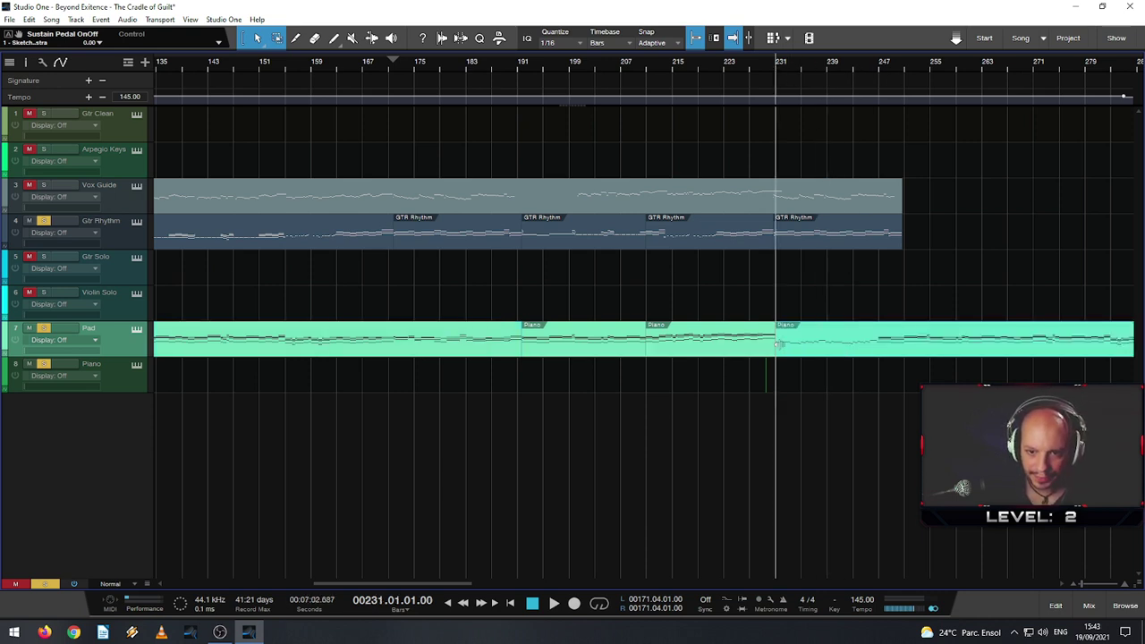
- Trim the start of the pasted Pad event and move the remaining section to run from about bar 231 to the Vox Guide's end
drag(778, 344, 943, 345)
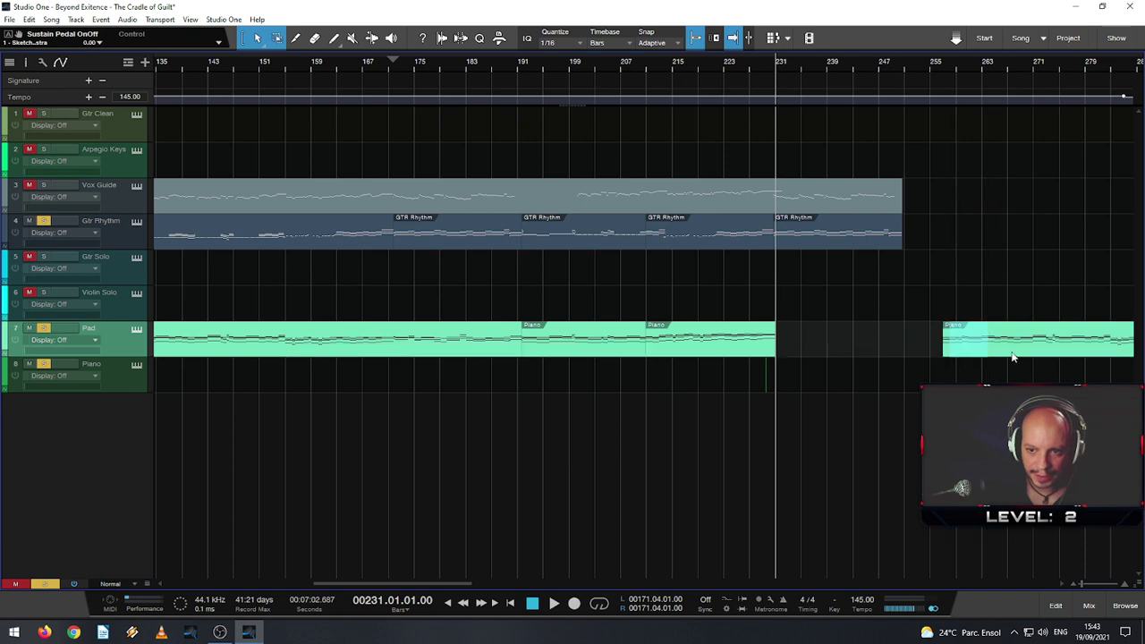
drag(1014, 357, 581, 347)
scroll(586, 349, up, 3)
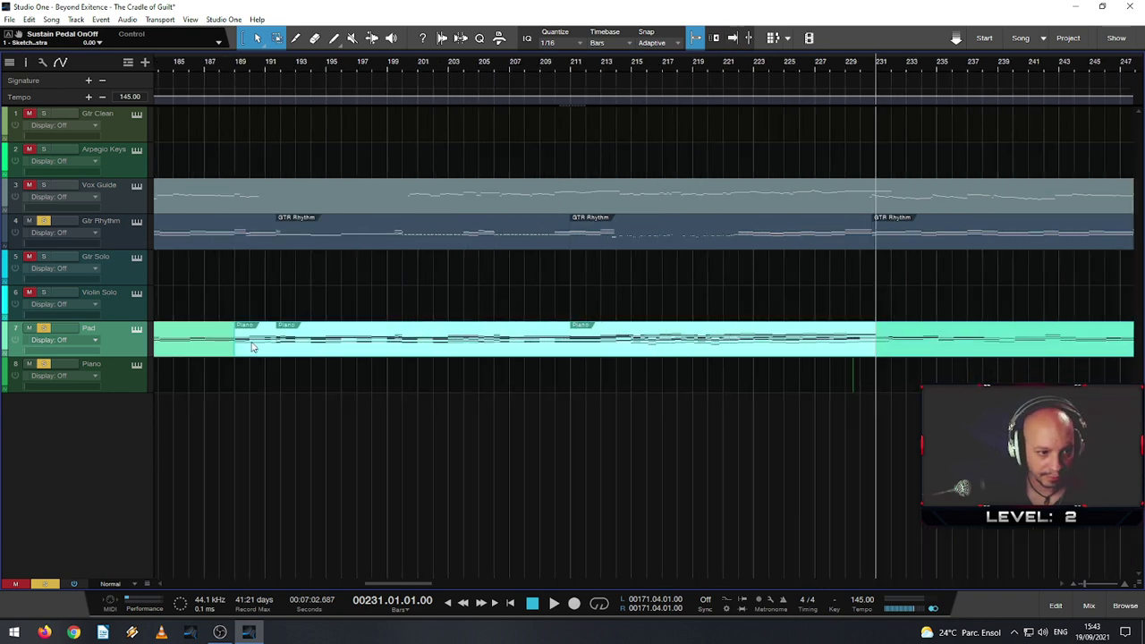
drag(251, 348, 235, 333)
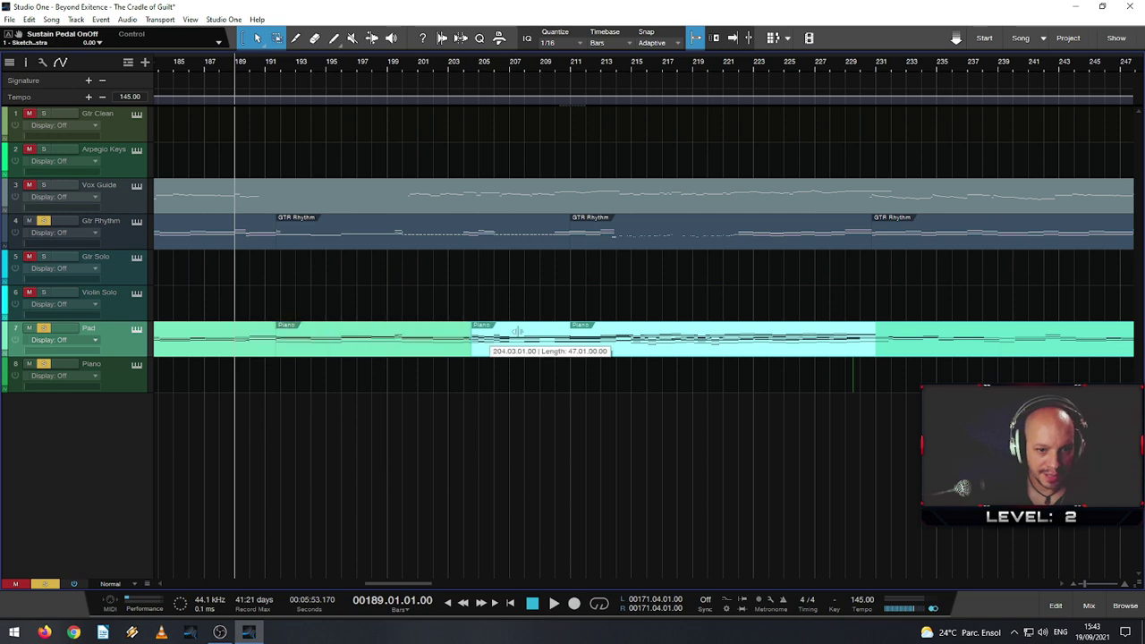
drag(877, 338, 756, 347)
drag(985, 67, 719, 77)
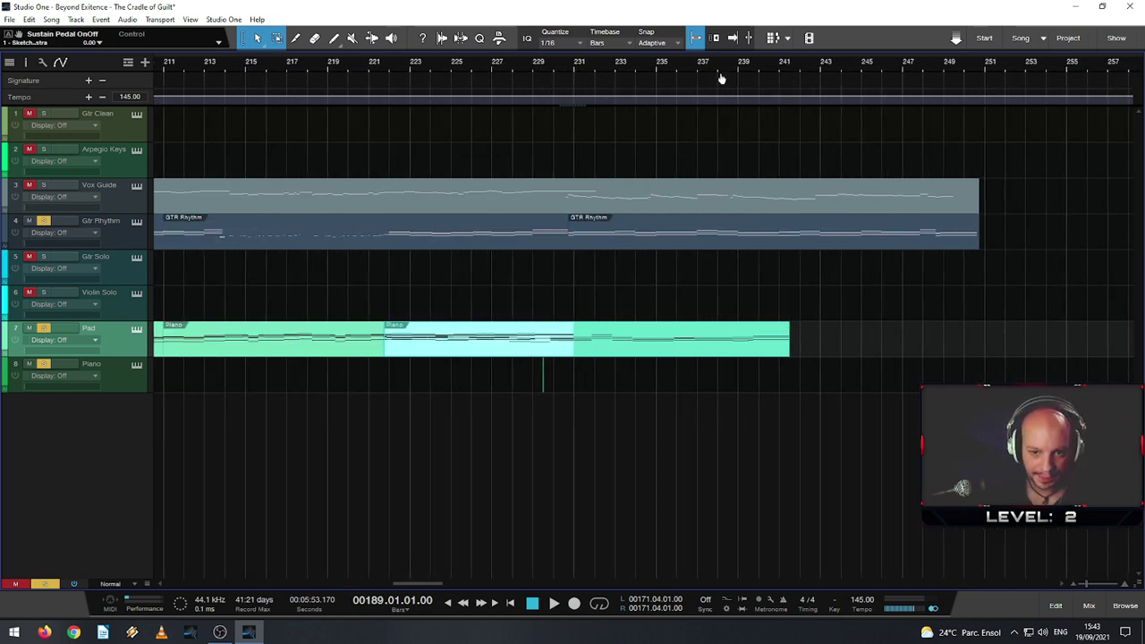
drag(702, 351, 895, 336)
scroll(951, 345, up, 5)
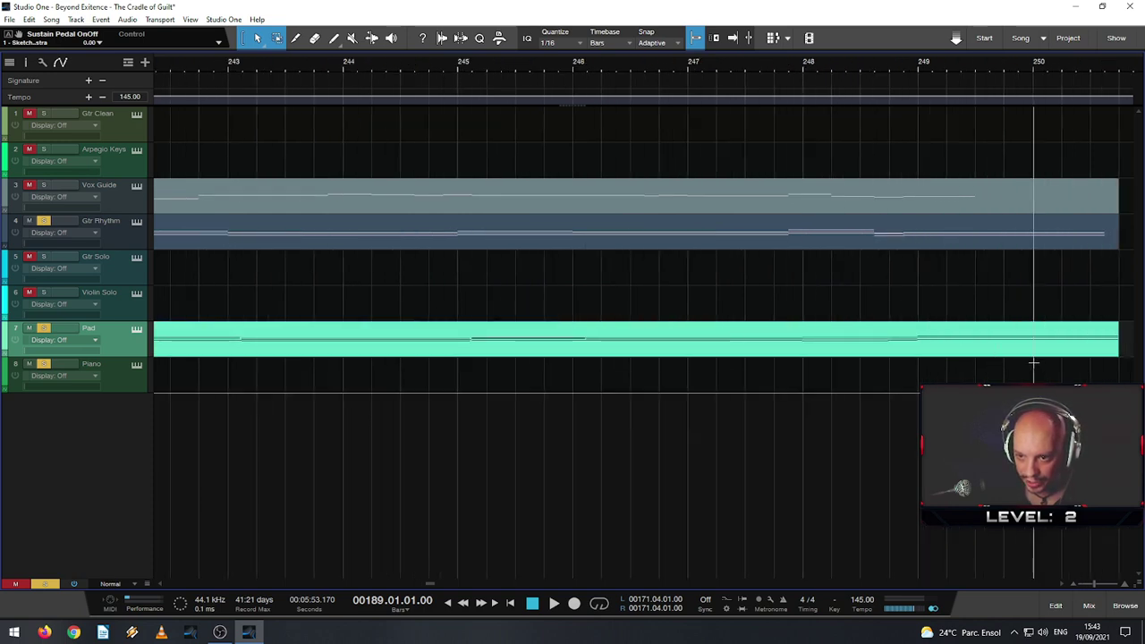
- Shift the pasted Pad event to start at about 230.04.03 and trim the preceding Pad event's end to meet it
drag(377, 77, 383, 356)
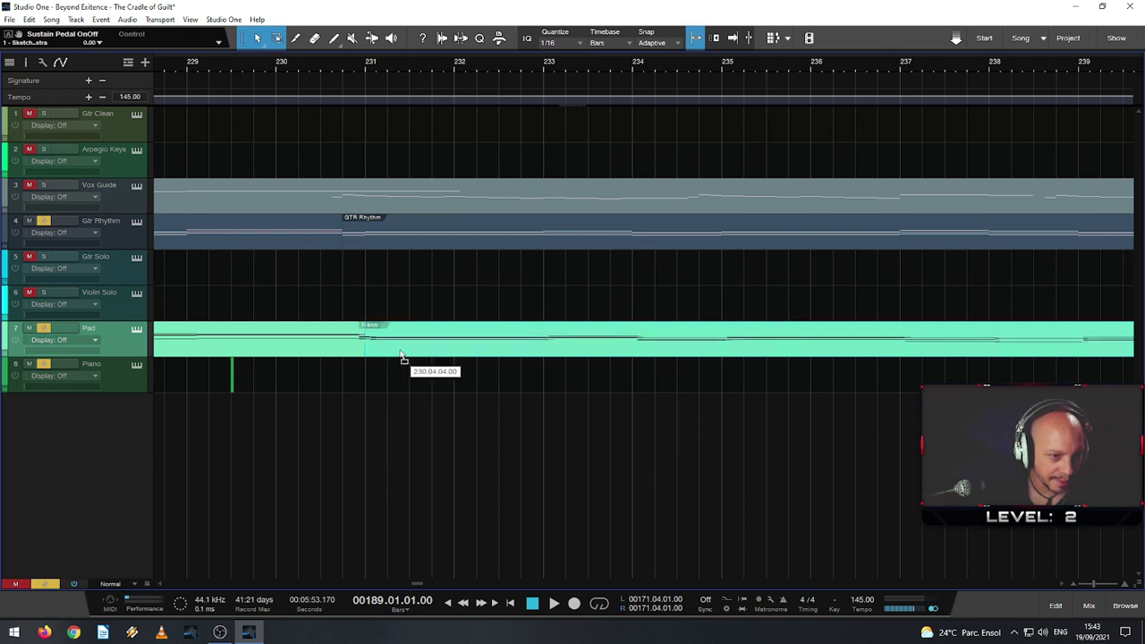
scroll(404, 348, up, 5)
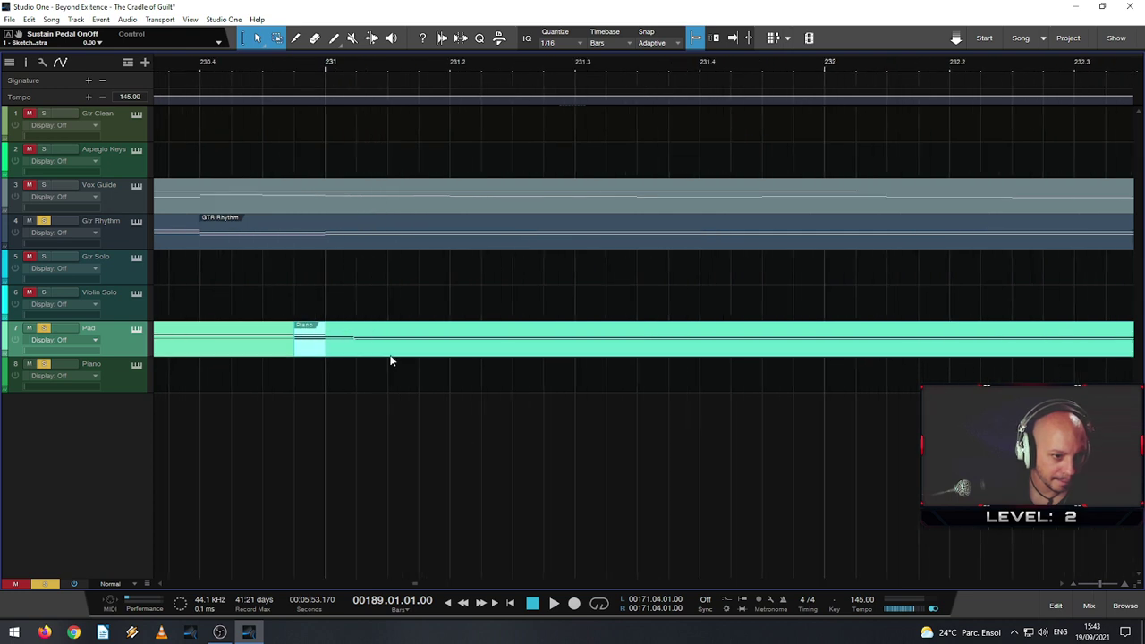
drag(367, 358, 265, 349)
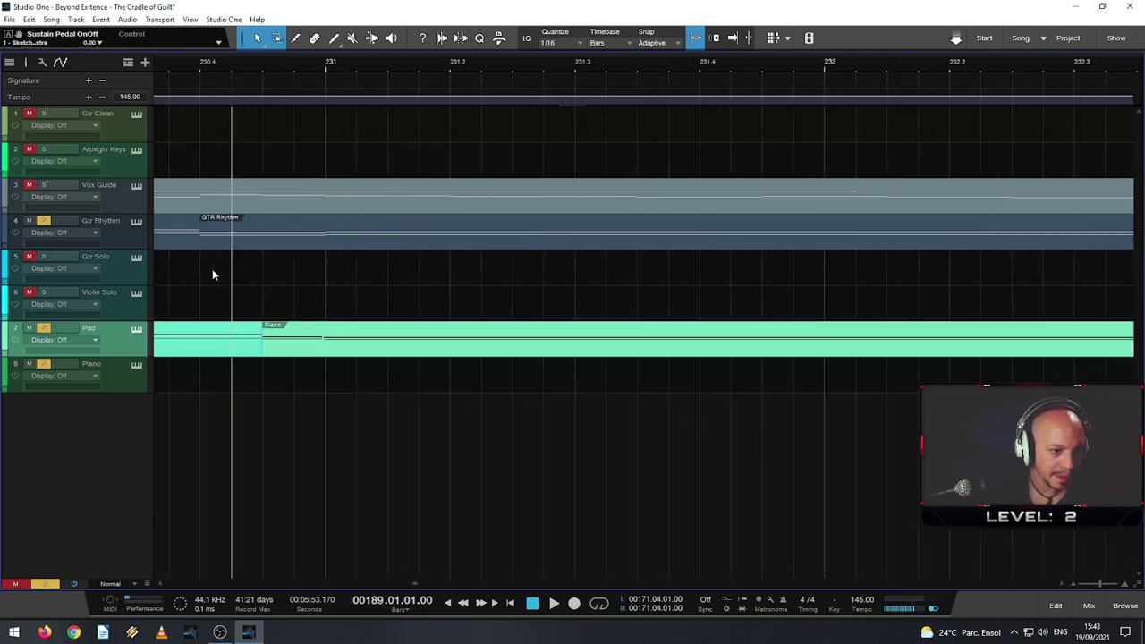
scroll(229, 346, up, 5)
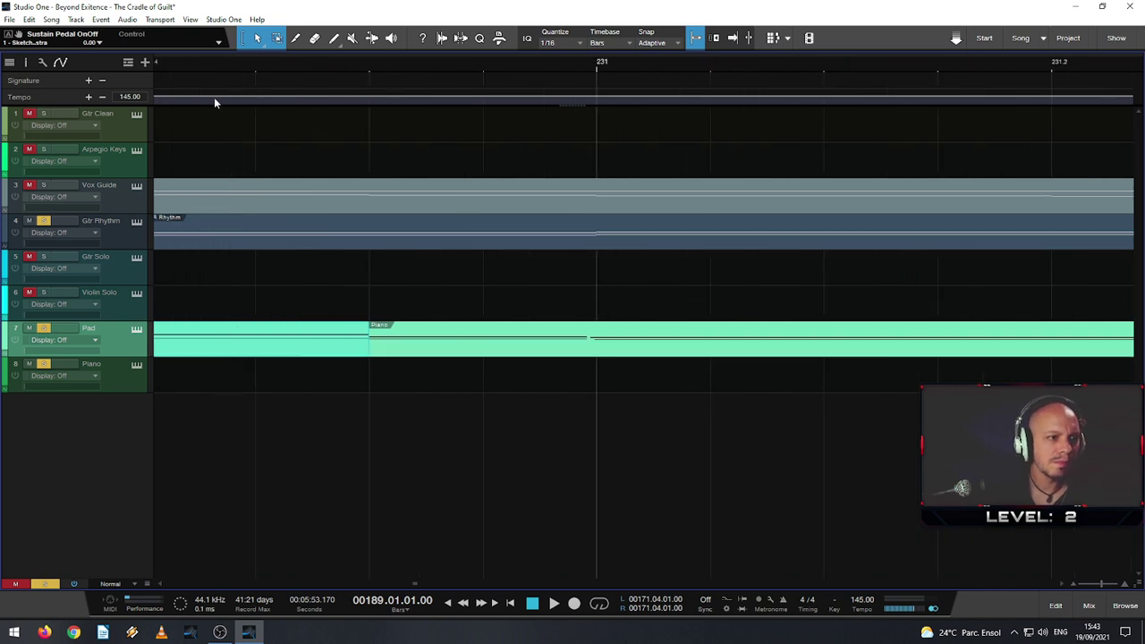
- Play back the added Pad section from bar 231, unmuting and soloing the Vox Guide track to hear it with the vocal melody
scroll(197, 205, down, 5)
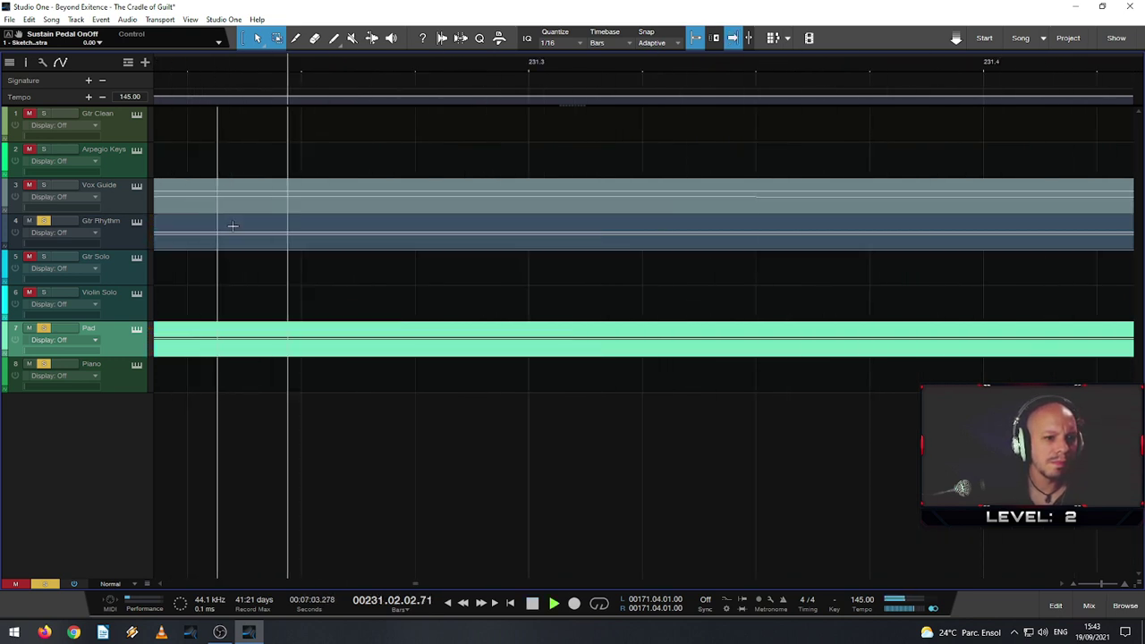
scroll(296, 329, down, 8)
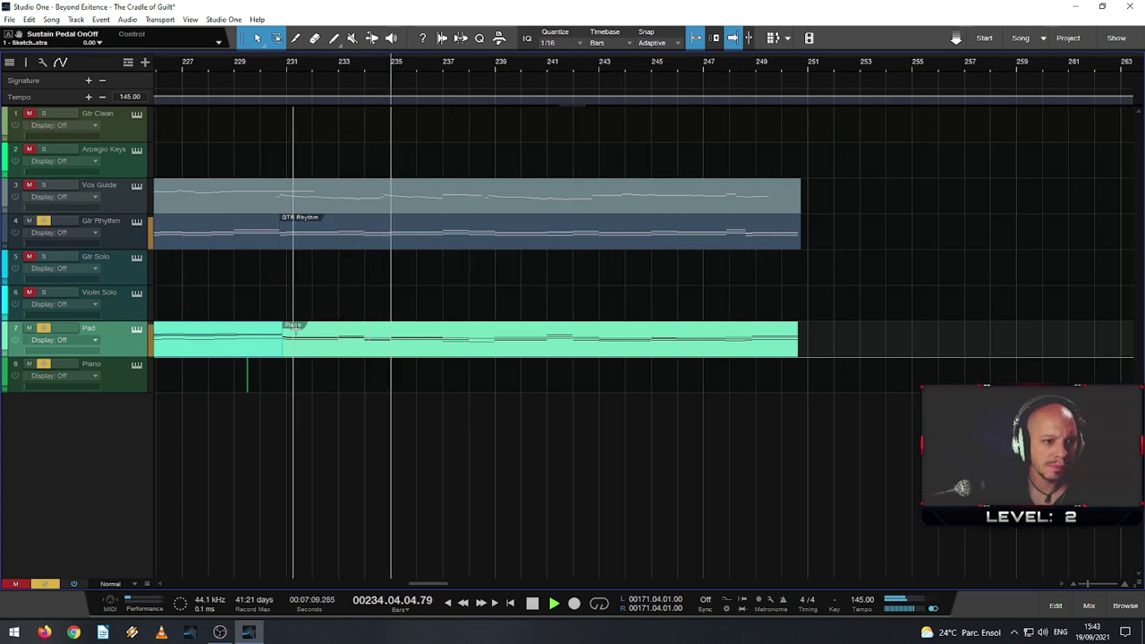
click(28, 184)
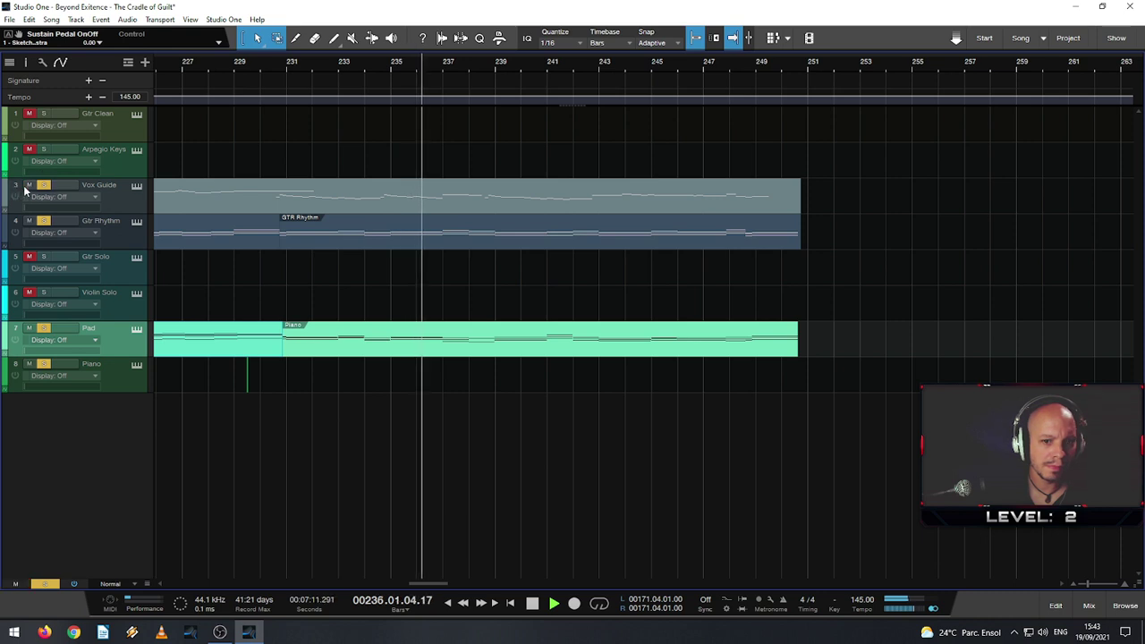
click(43, 184)
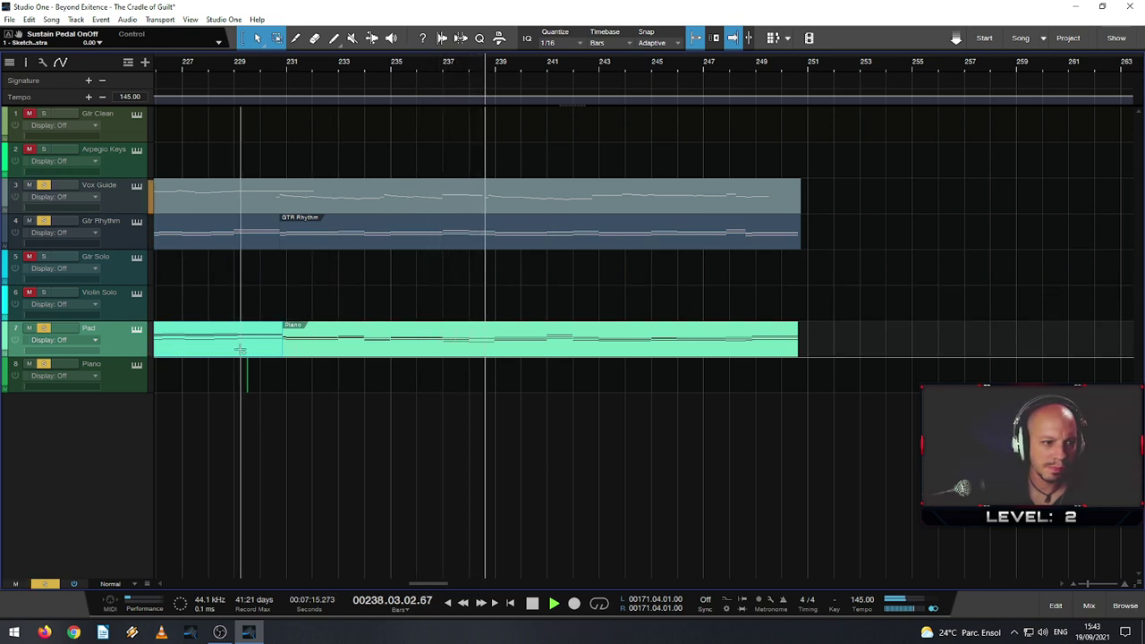
key(e)
key(w)
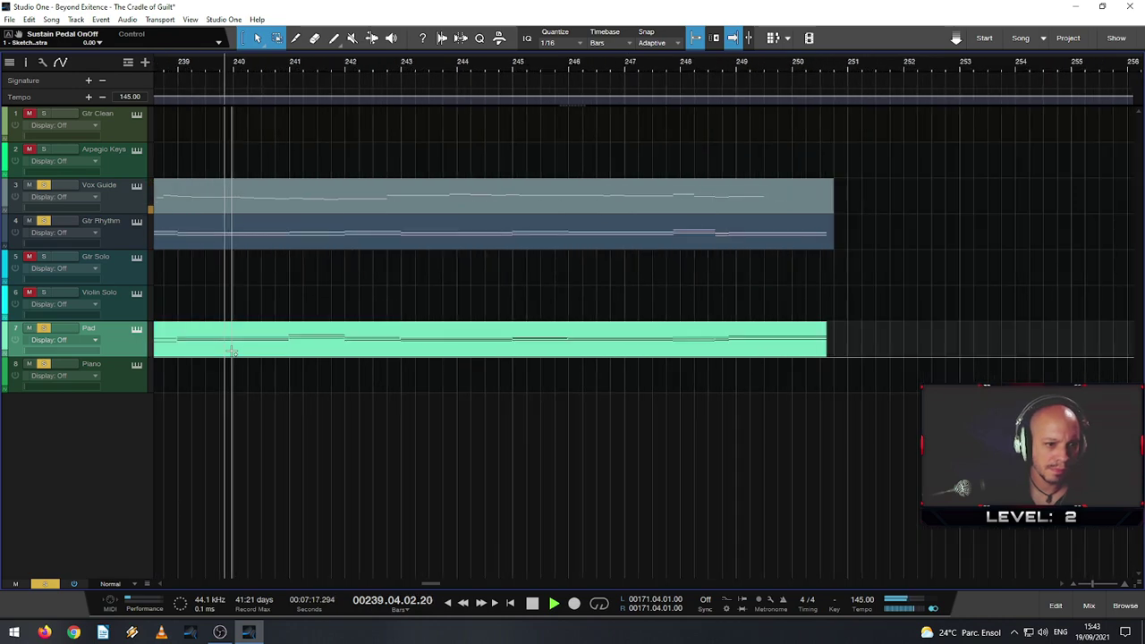
drag(266, 64, 761, 25)
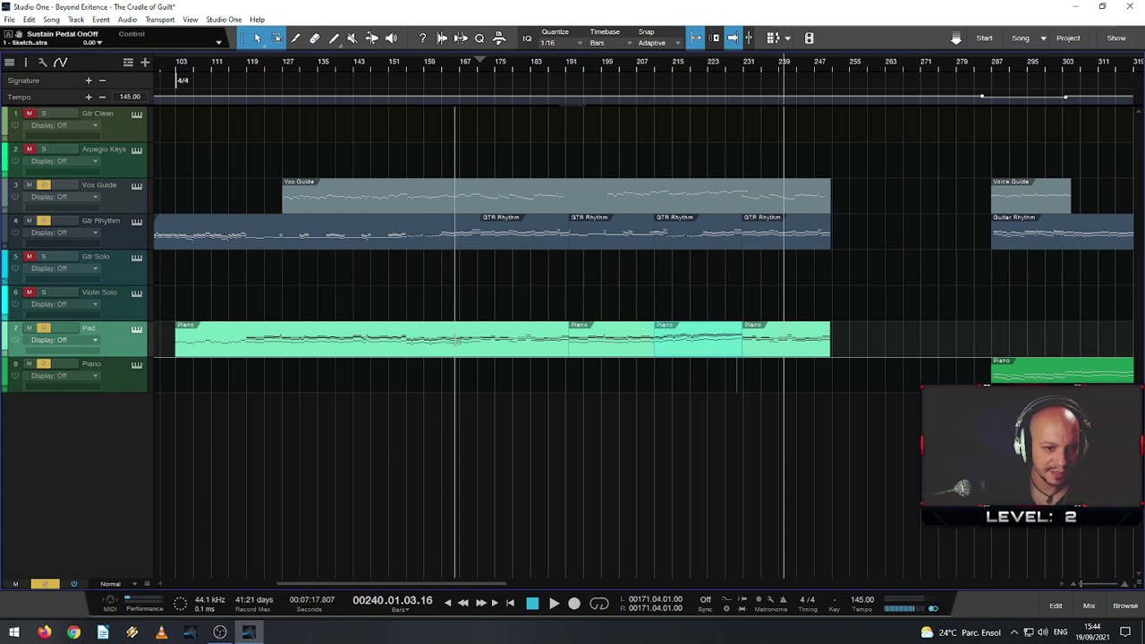
- Enlarge the tracks and examine how the Pad notes line up with the Gtr Rhythm events around bars 171 and 231
key(e)
key(shift+e)
key(shift+e)
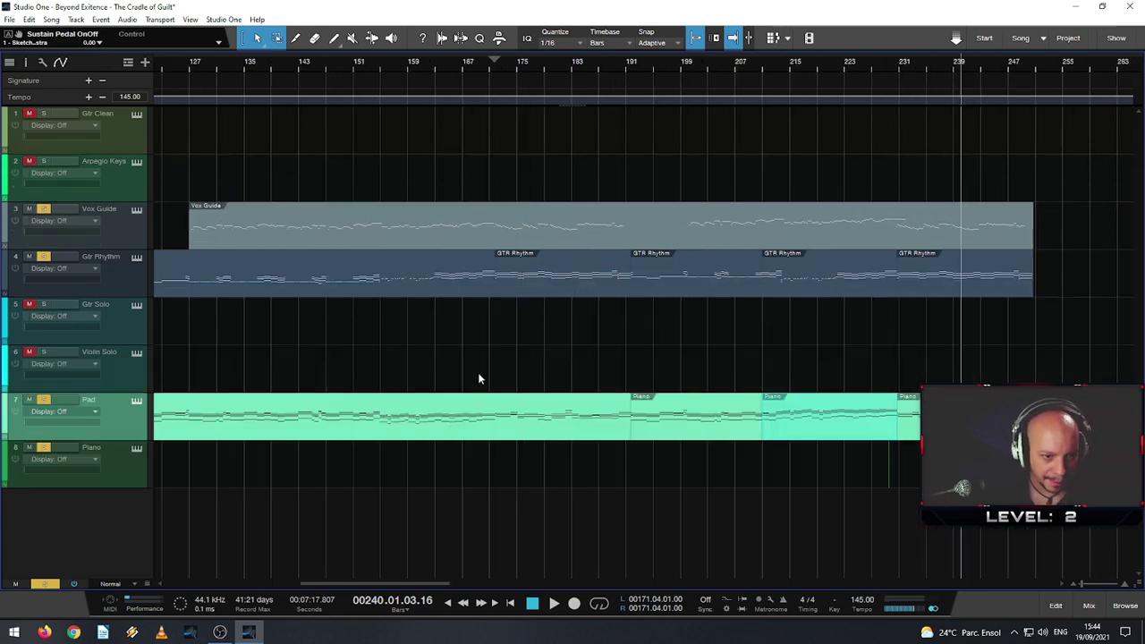
key(shift+e)
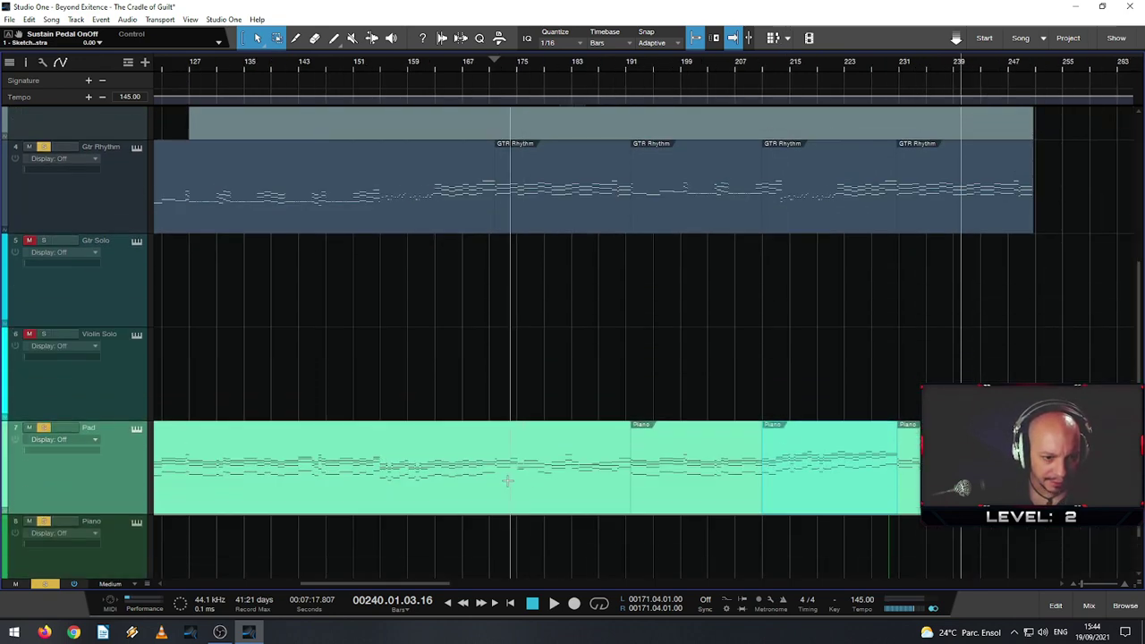
key(e)
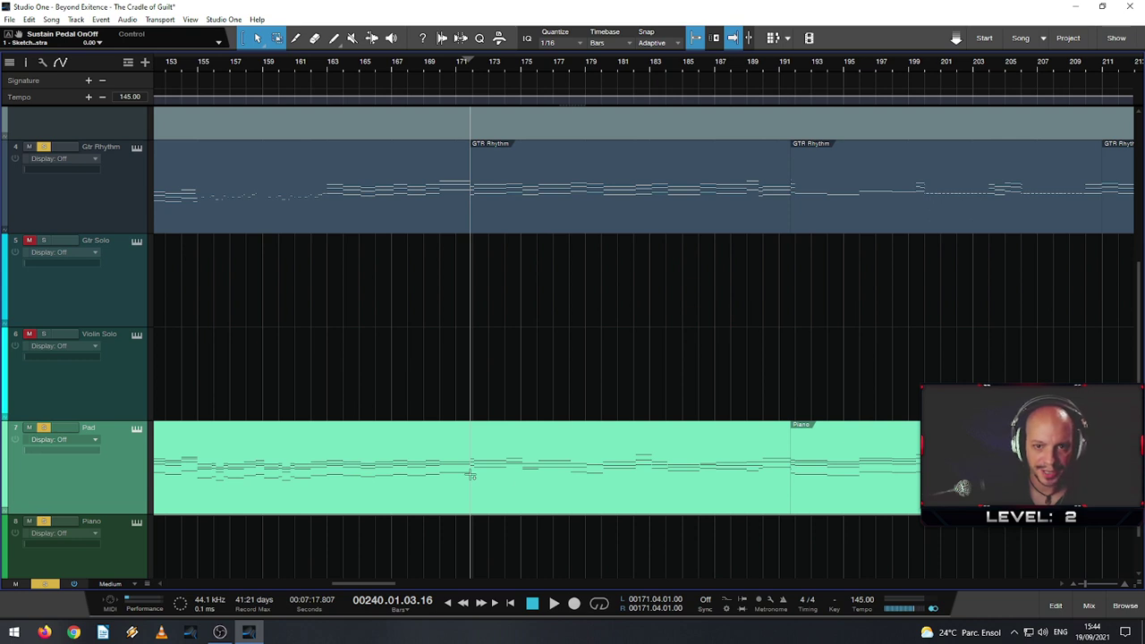
scroll(472, 475, down, 3)
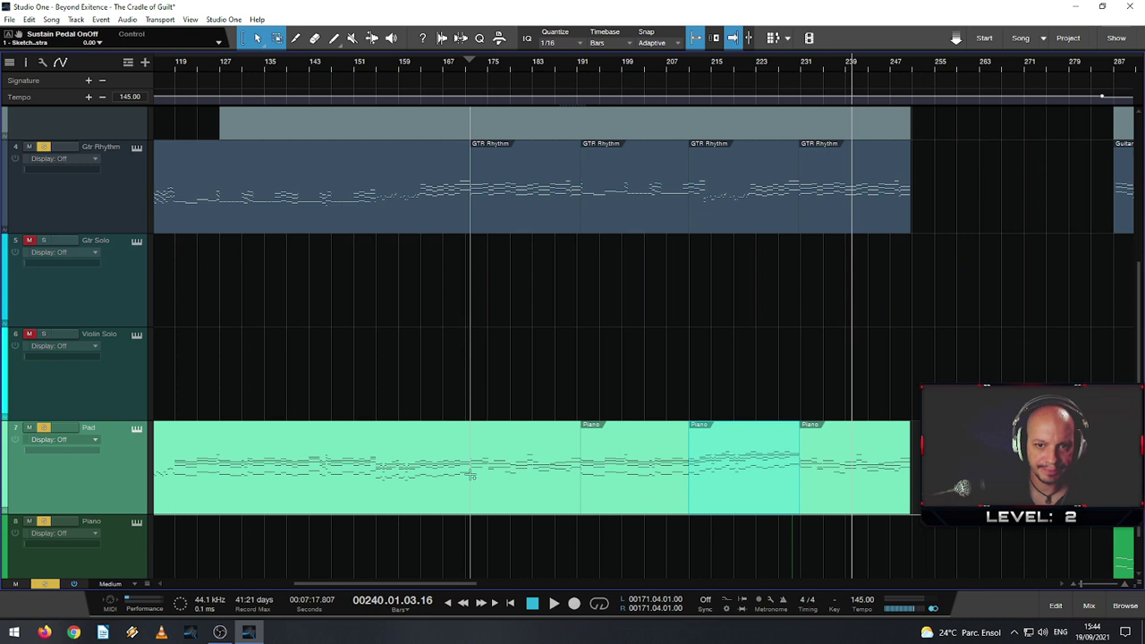
scroll(787, 474, up, 7)
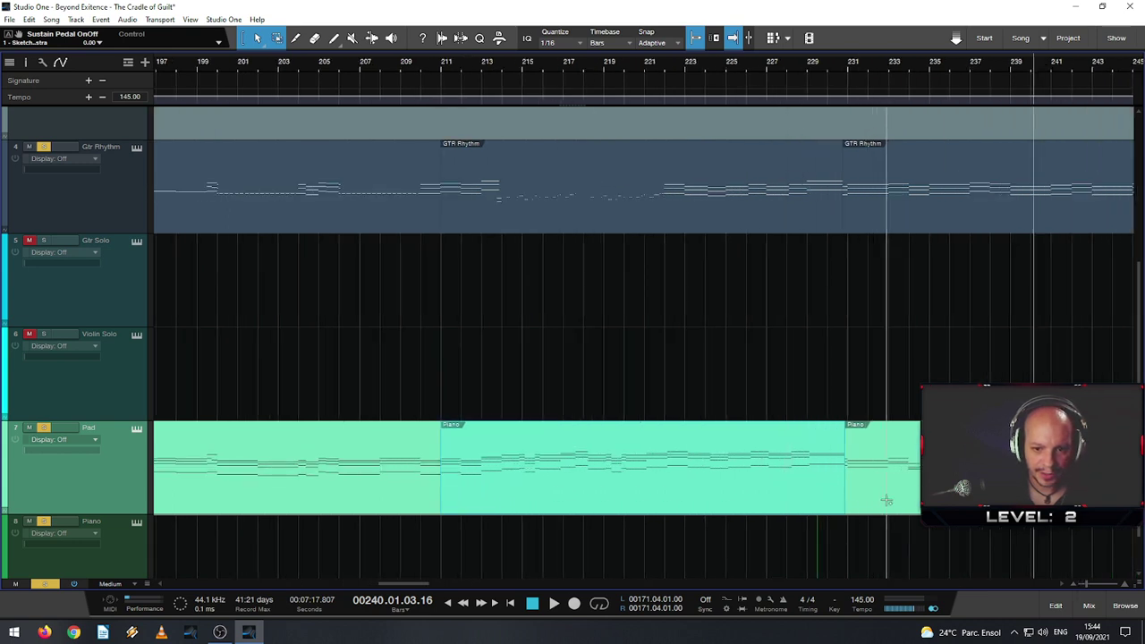
- Move the join between the last two Pad events to the Gtr Rhythm event's start just before bar 231 and play it back
scroll(898, 501, up, 1)
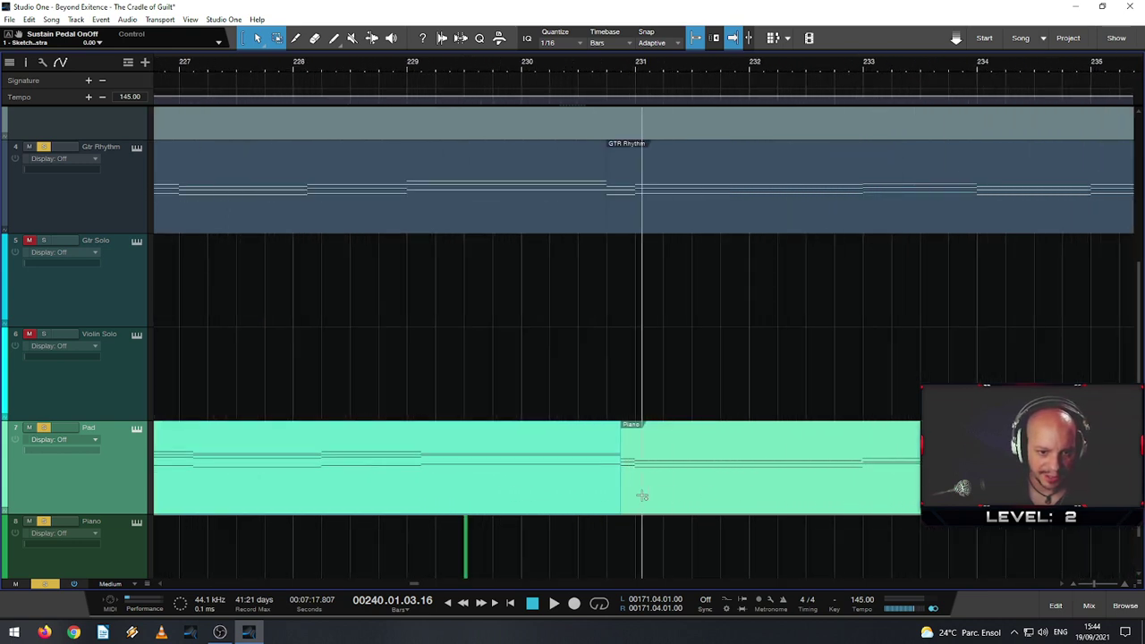
mouse_move(622, 497)
mouse_down()
mouse_move(593, 501)
mouse_move(607, 504)
mouse_up()
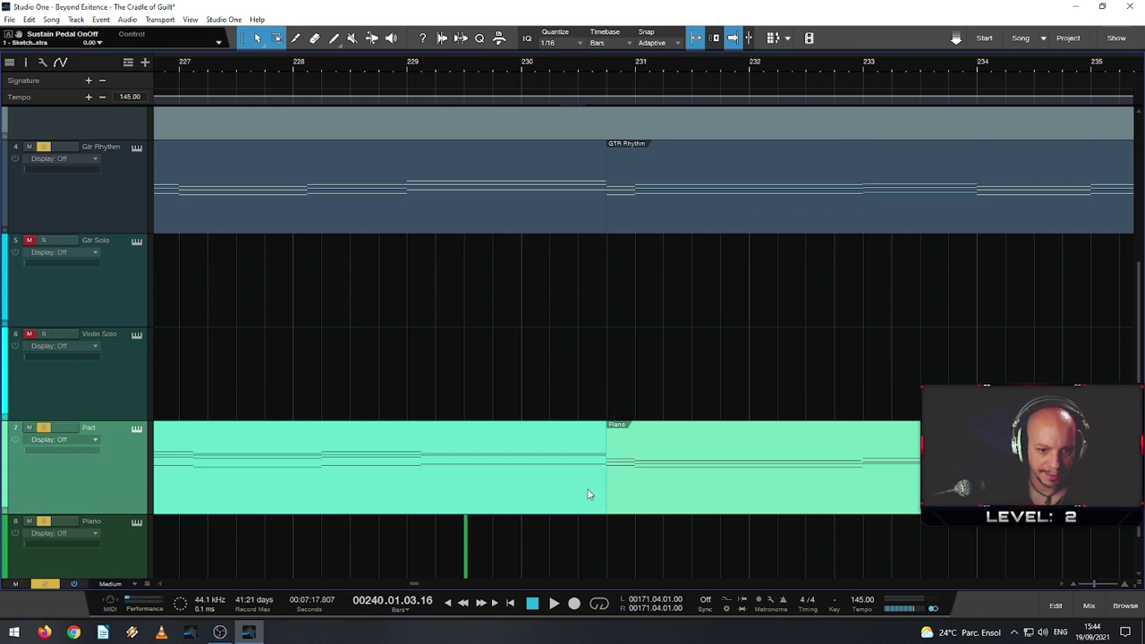
click(563, 452)
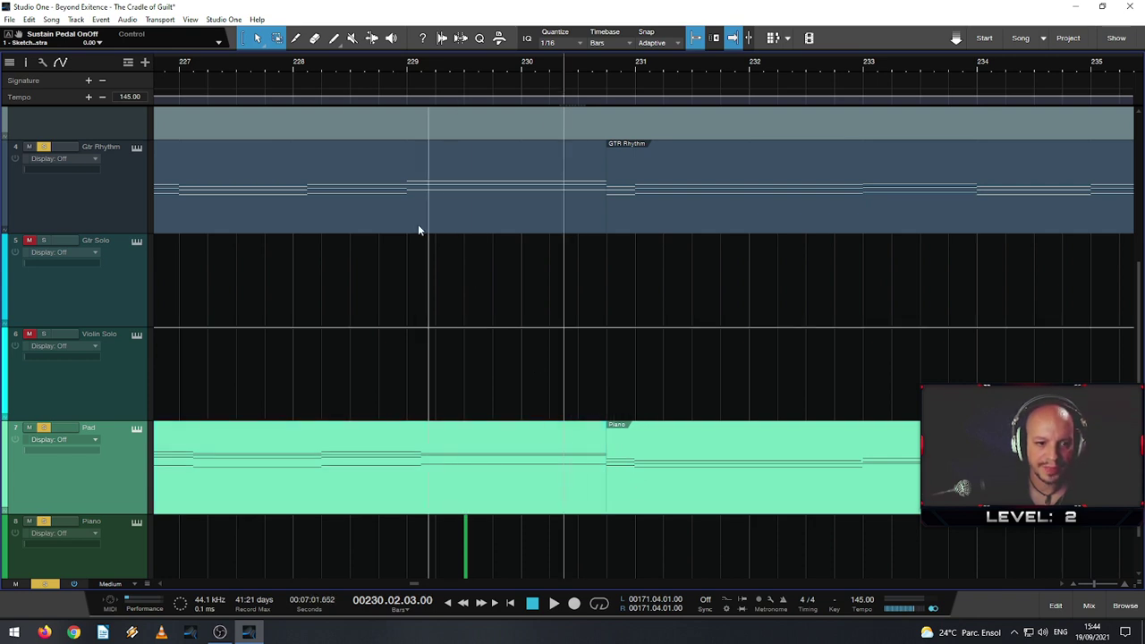
click(320, 71)
key(space)
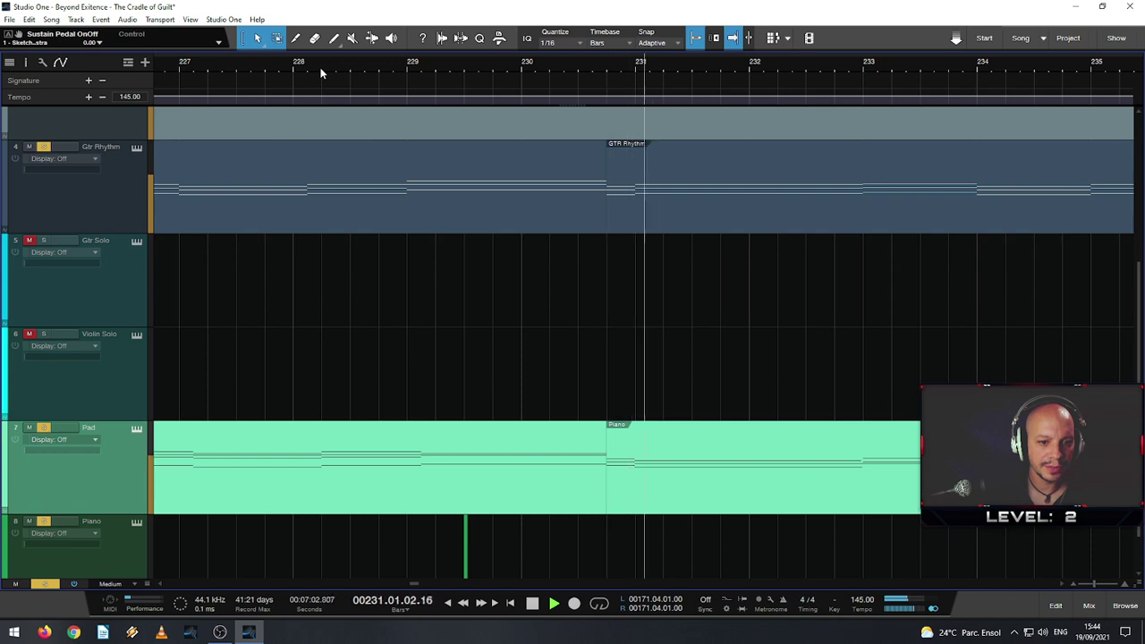
- Merge all the Pad track's events into a single event ending near bar 251
scroll(662, 234, down, 5)
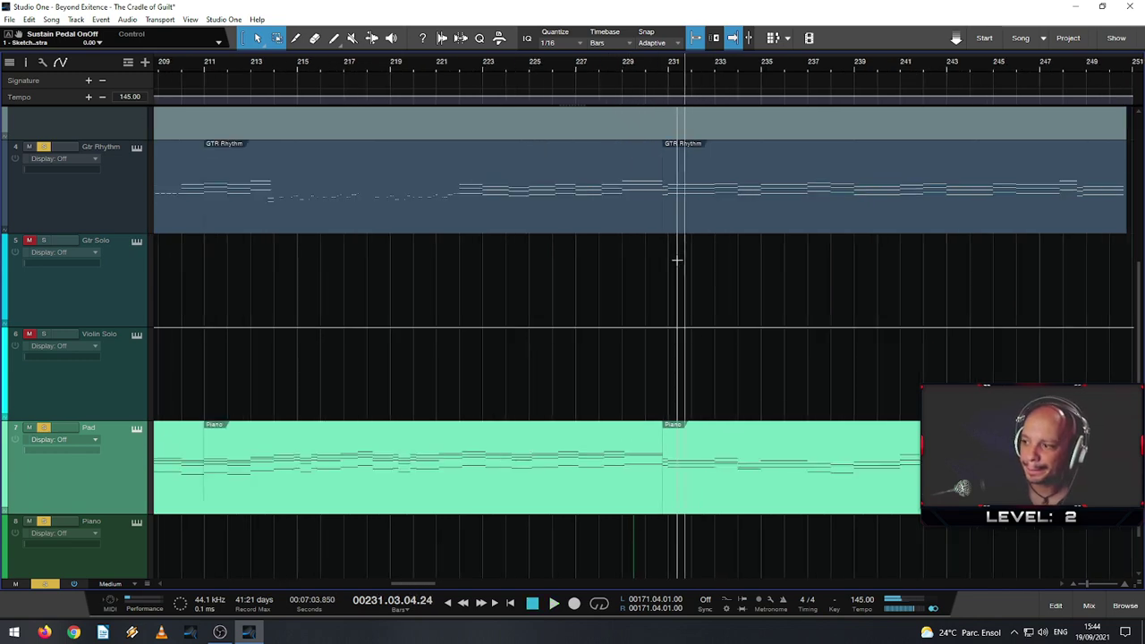
scroll(677, 259, down, 5)
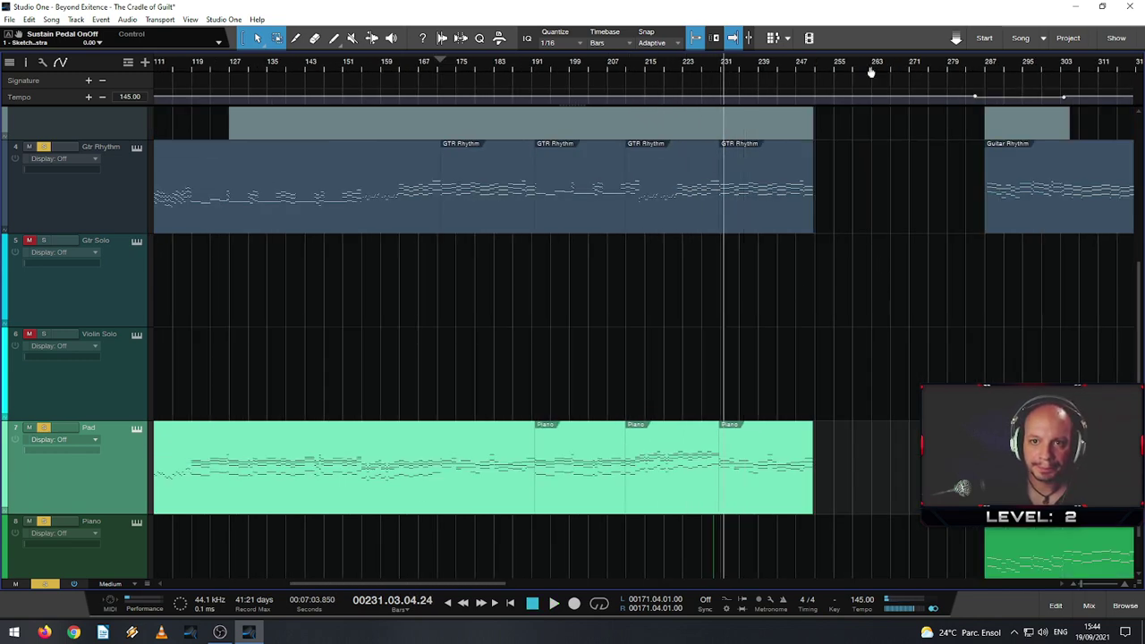
drag(870, 71, 734, 50)
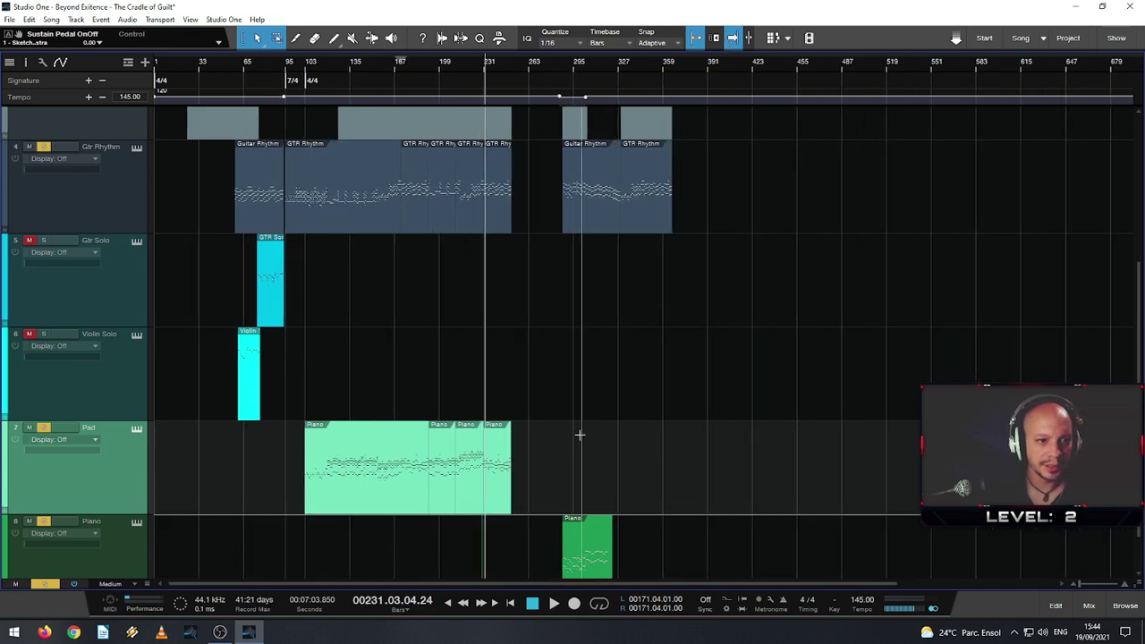
key(g)
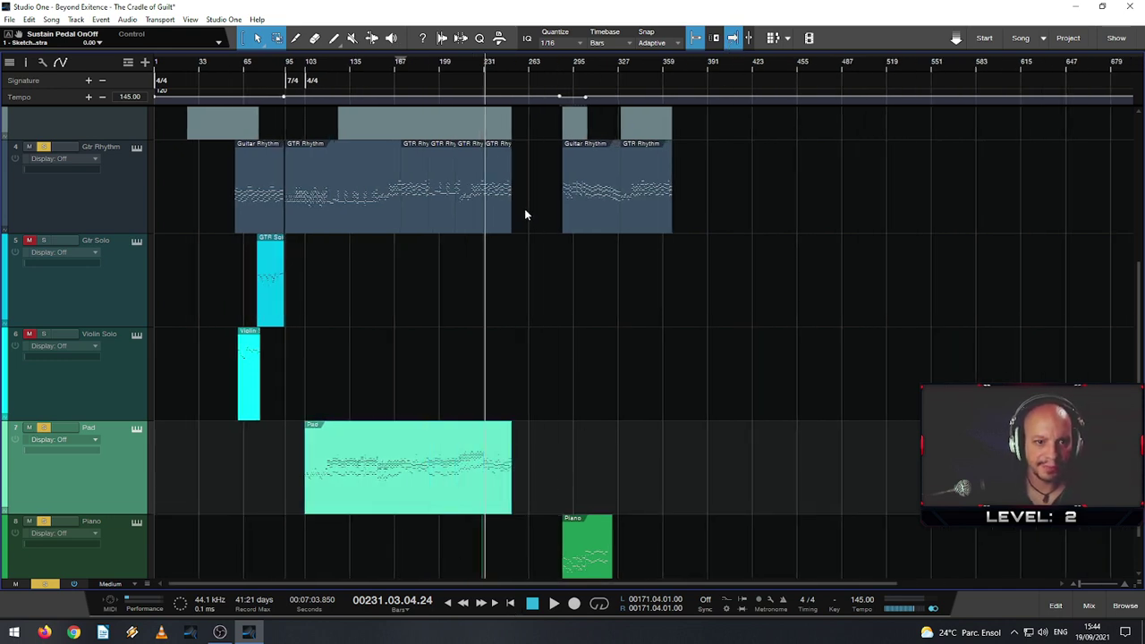
- Draw an empty event in the Gtr Rhythm track's gap, from about bar 255 to the next event at bar 287
scroll(578, 373, up, 5)
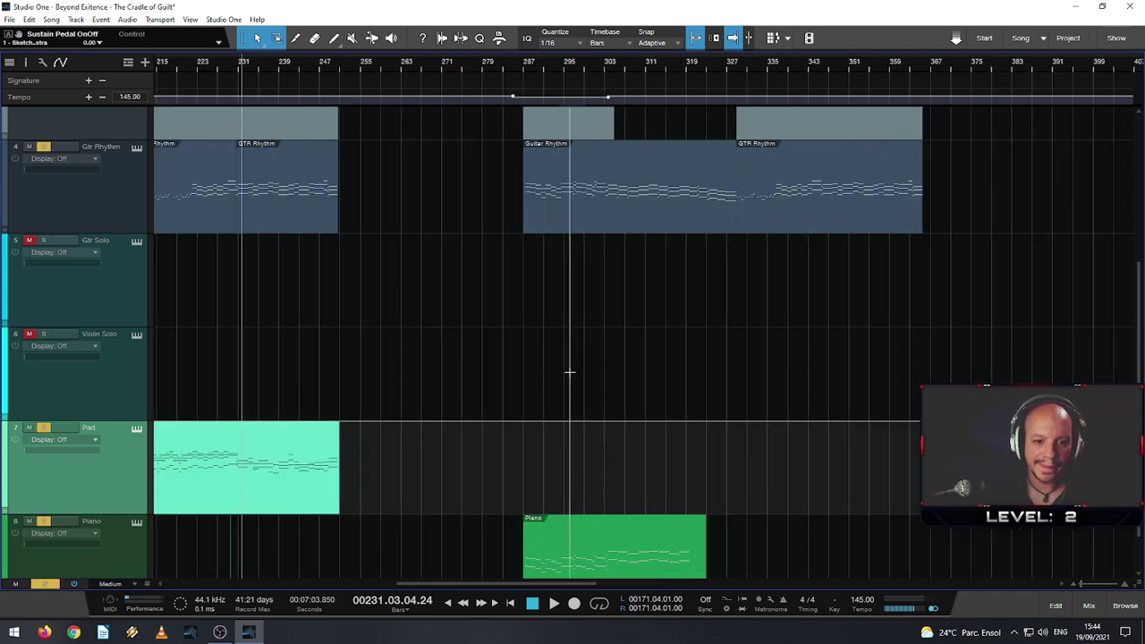
scroll(570, 371, up, 2)
scroll(567, 375, down, 3)
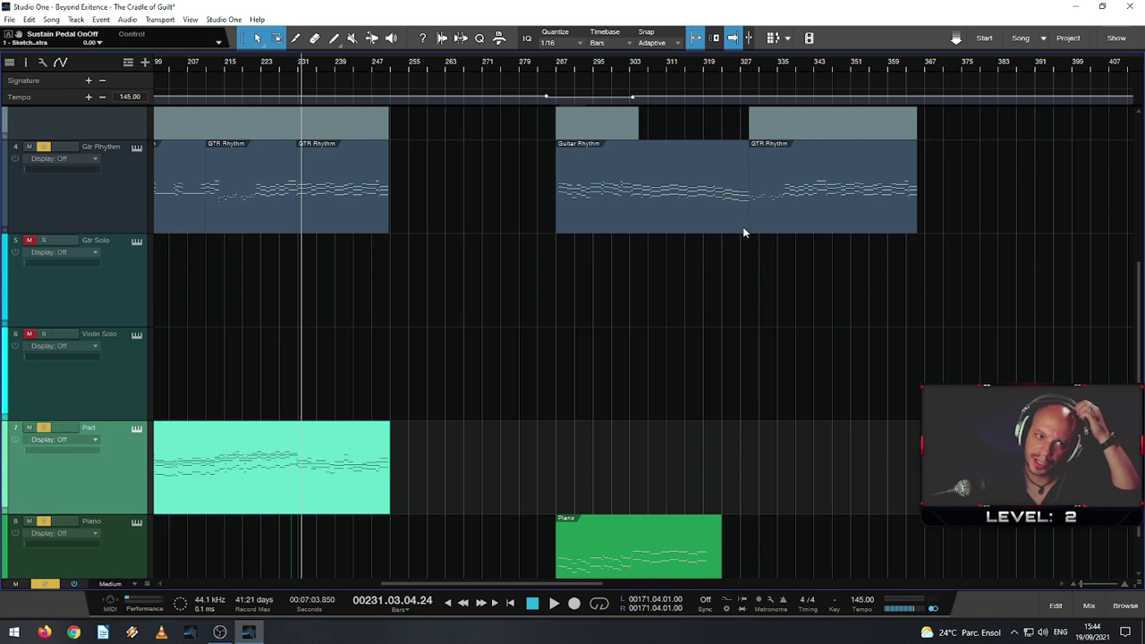
scroll(733, 228, up, 2)
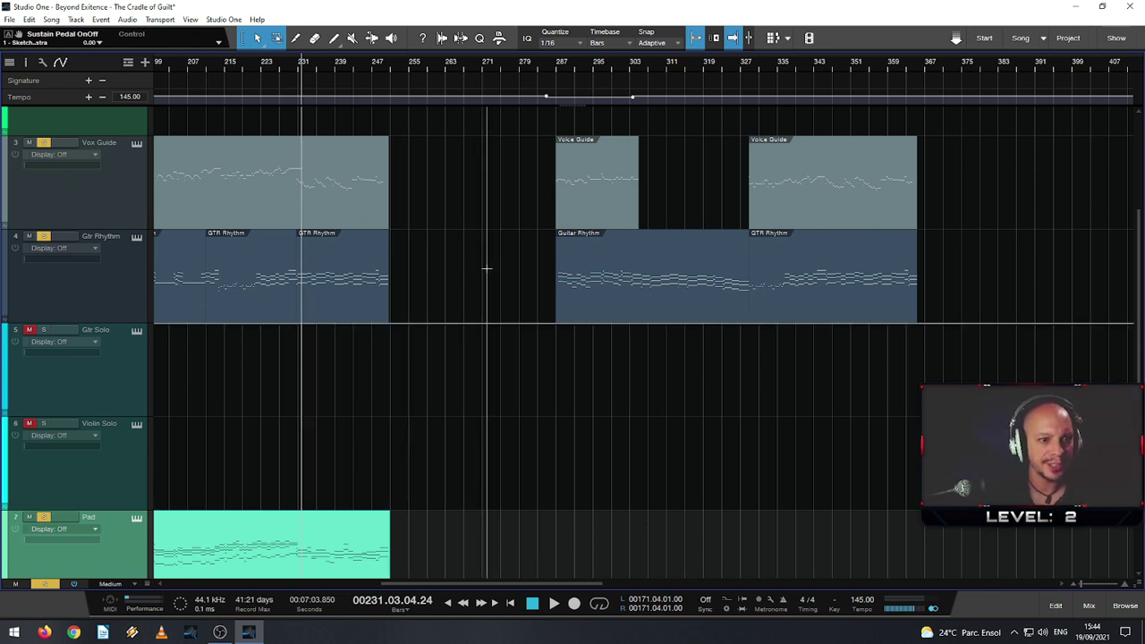
click(414, 253)
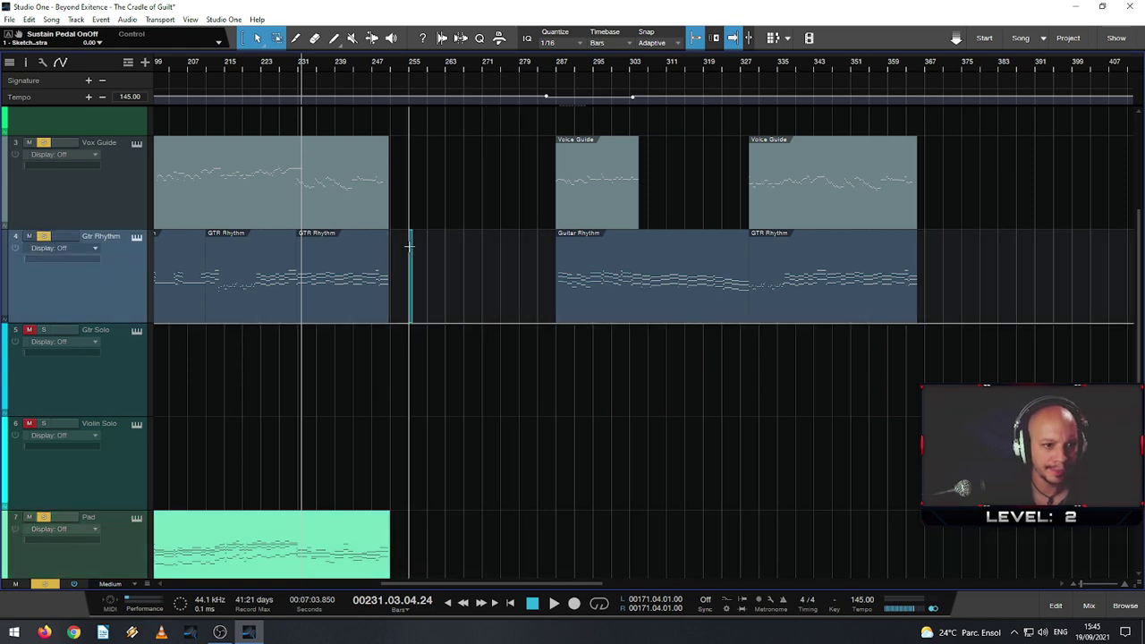
drag(417, 253, 555, 259)
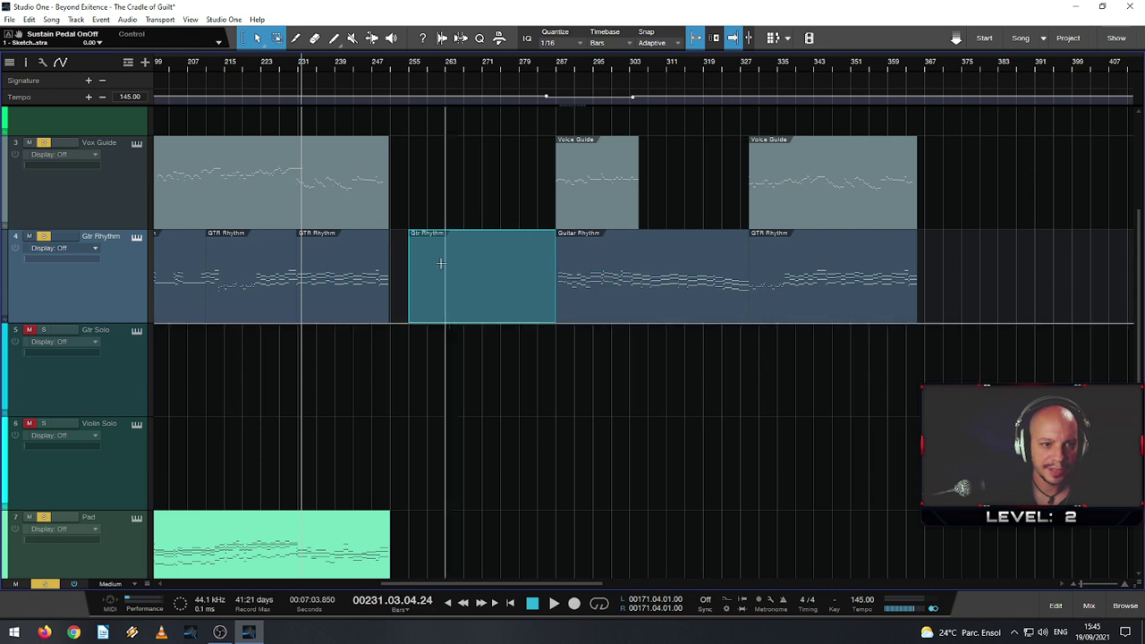
- Extend the new Gtr Rhythm event's start back to the preceding event's end and shorten its end to about bar 267
mouse_move(408, 260)
mouse_down()
mouse_move(388, 260)
mouse_move(406, 277)
mouse_up()
scroll(394, 273, up, 3)
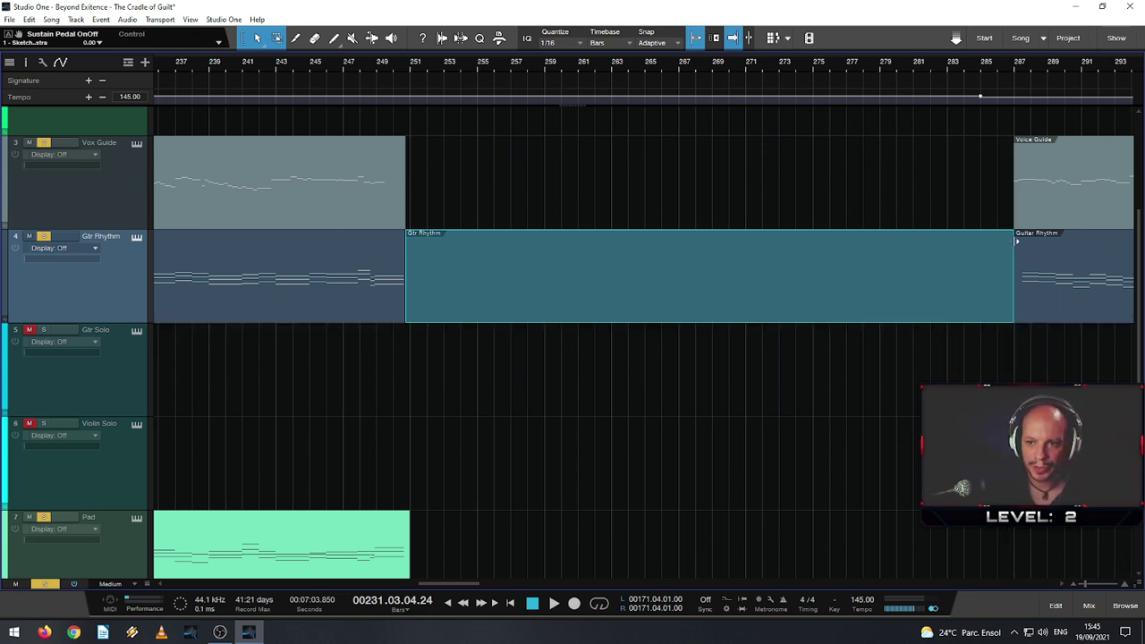
drag(1014, 239, 677, 265)
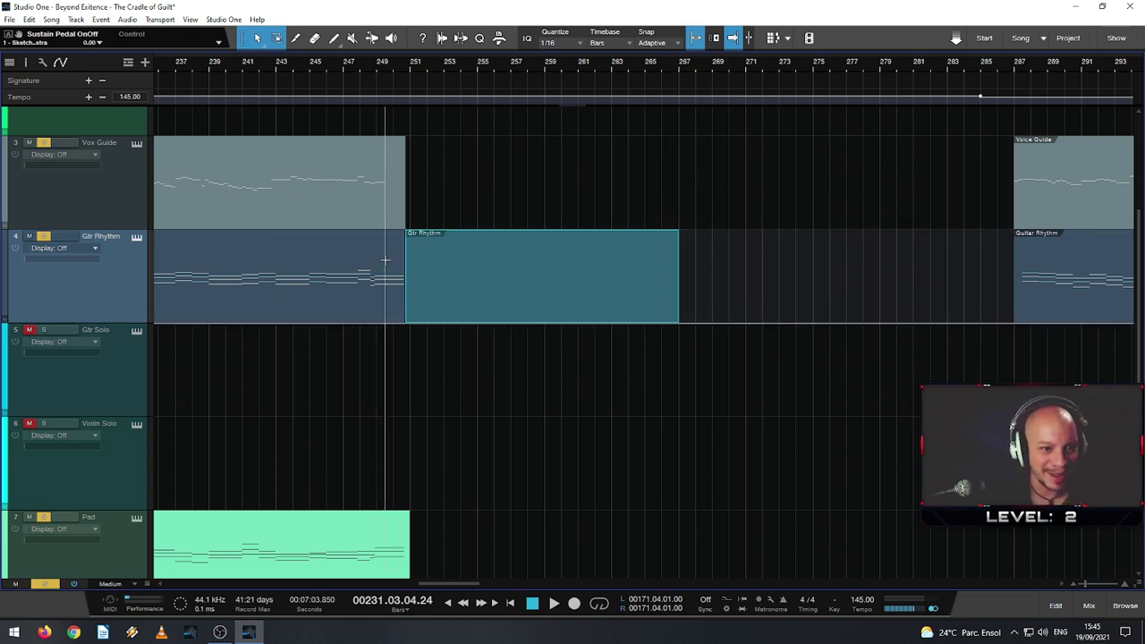
- Open the new Gtr Rhythm event for note editing and examine the chords in the bars leading up to it
double_click(430, 313)
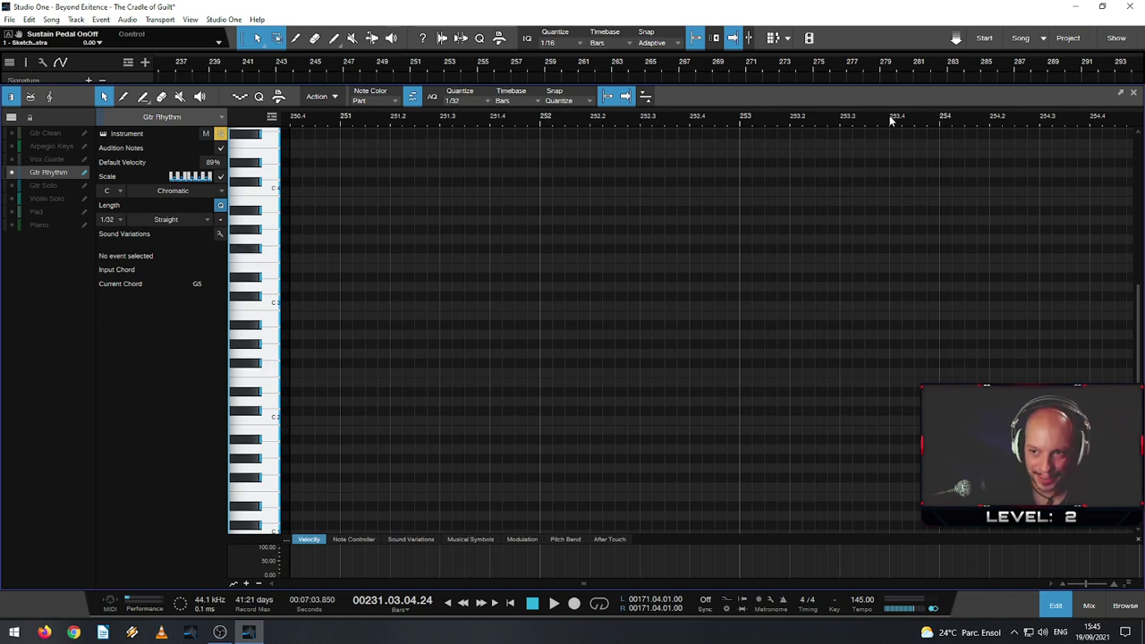
scroll(315, 221, up, 2)
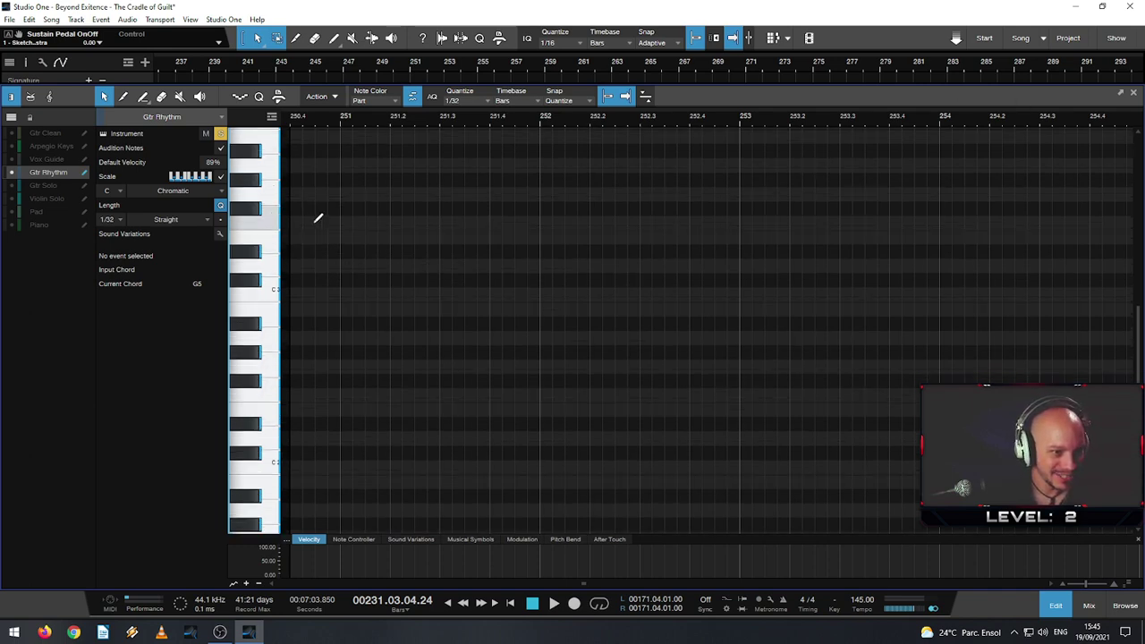
scroll(317, 218, down, 3)
scroll(601, 167, down, 3)
scroll(375, 256, down, 3)
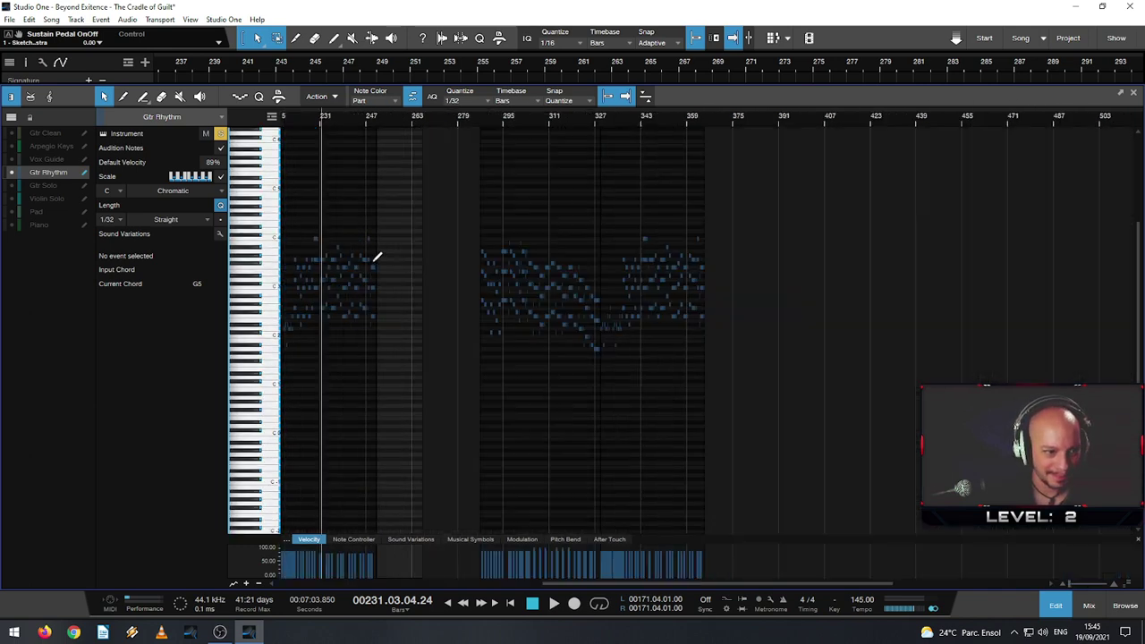
scroll(310, 307, up, 2)
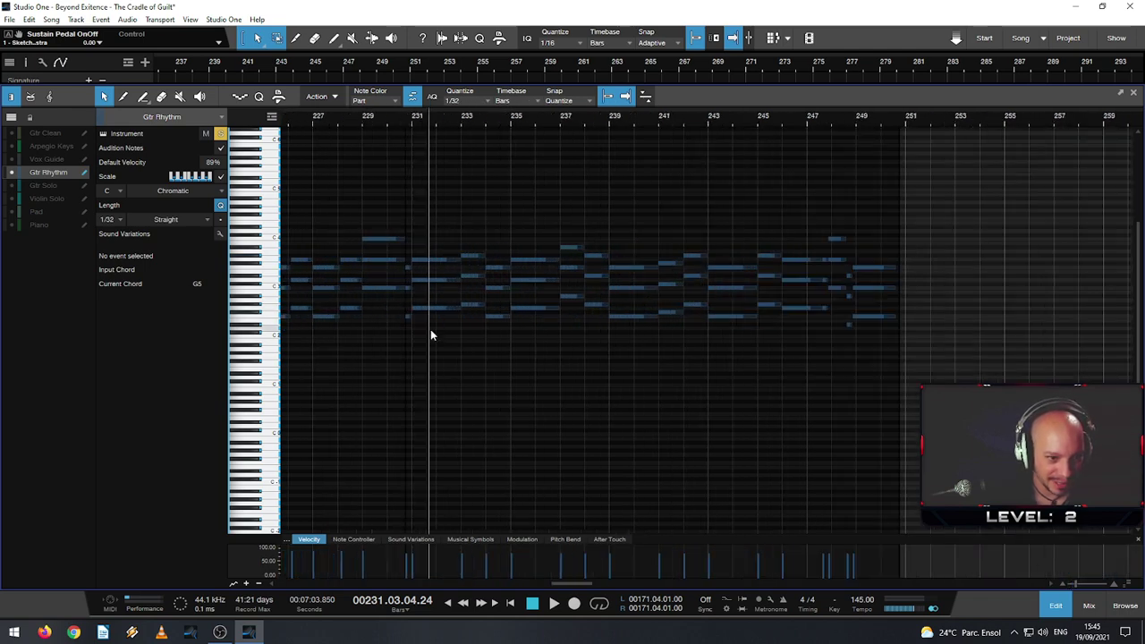
scroll(527, 338, up, 3)
scroll(537, 335, up, 1)
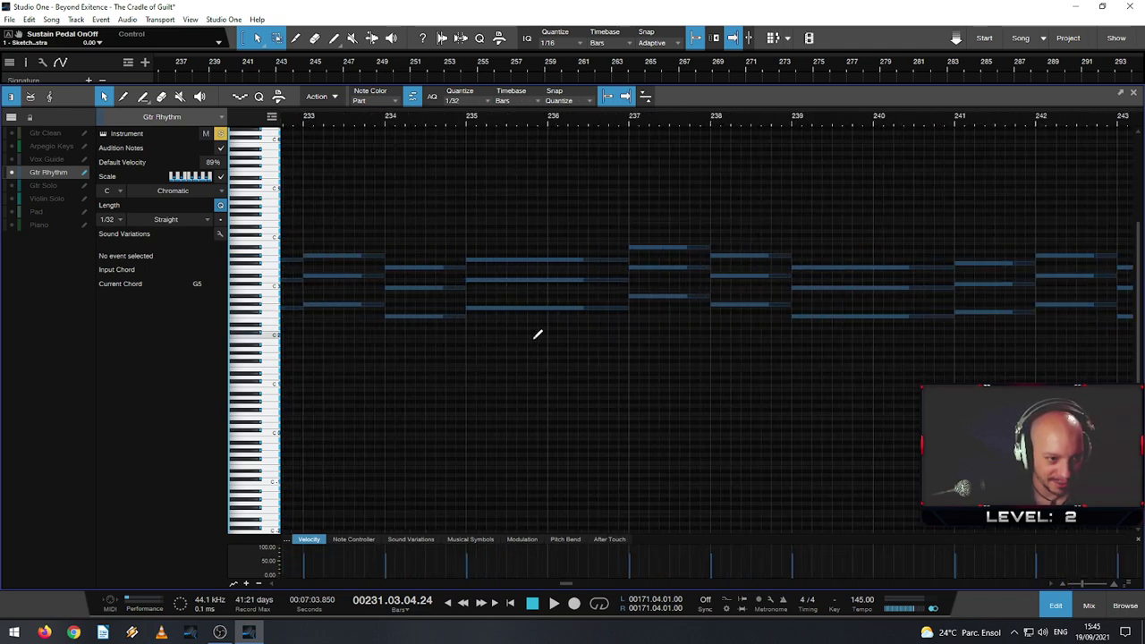
scroll(337, 258, up, 2)
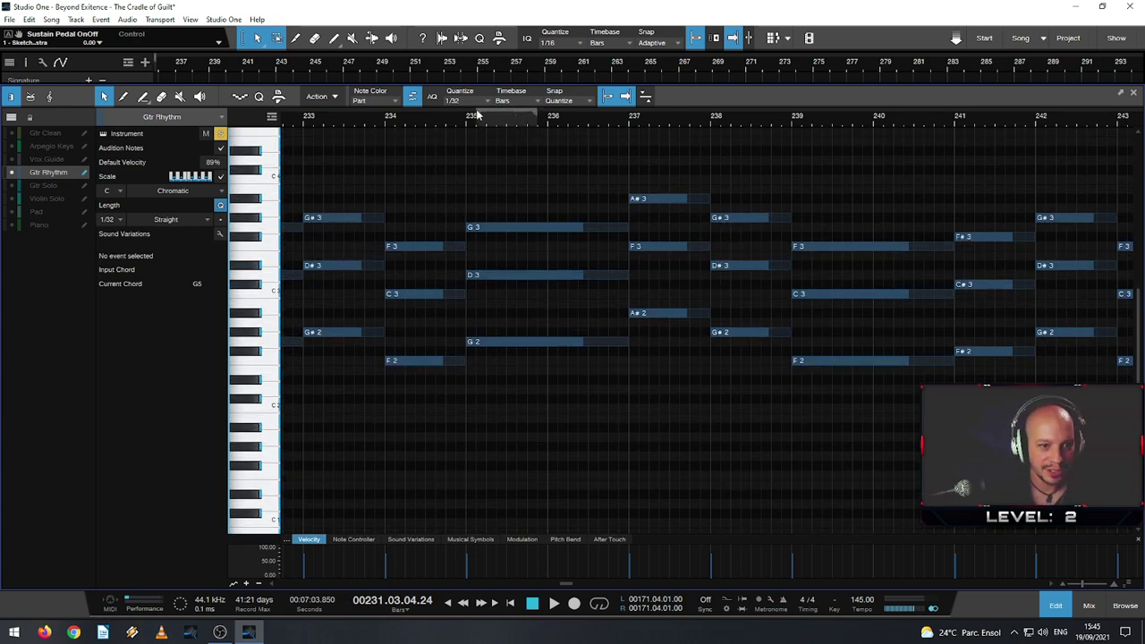
drag(475, 115, 346, 115)
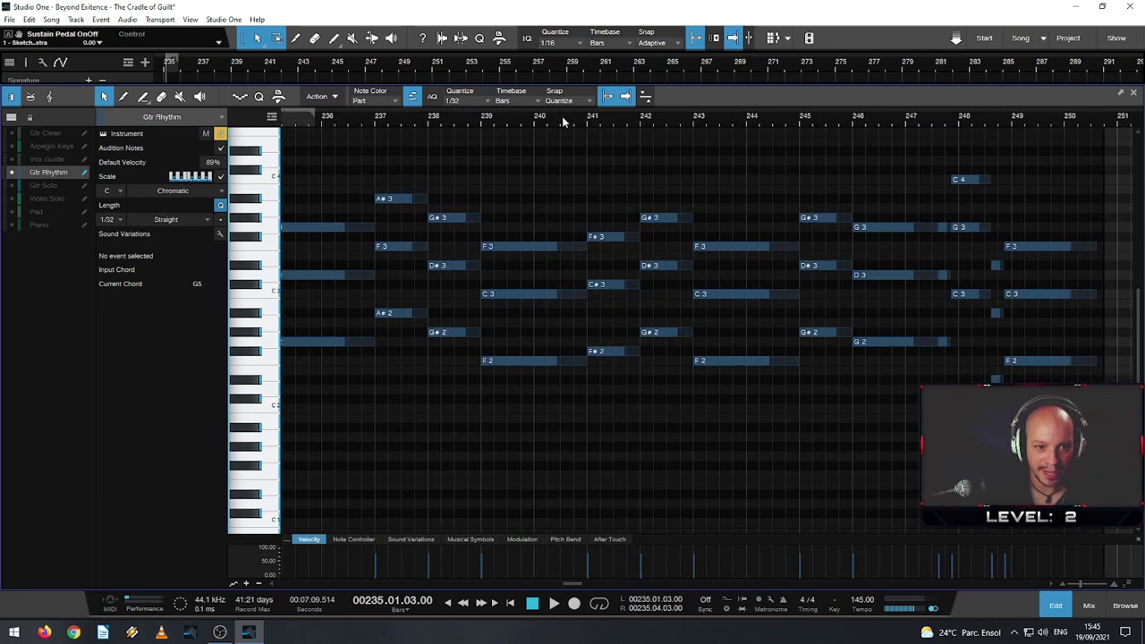
drag(564, 120, 311, 125)
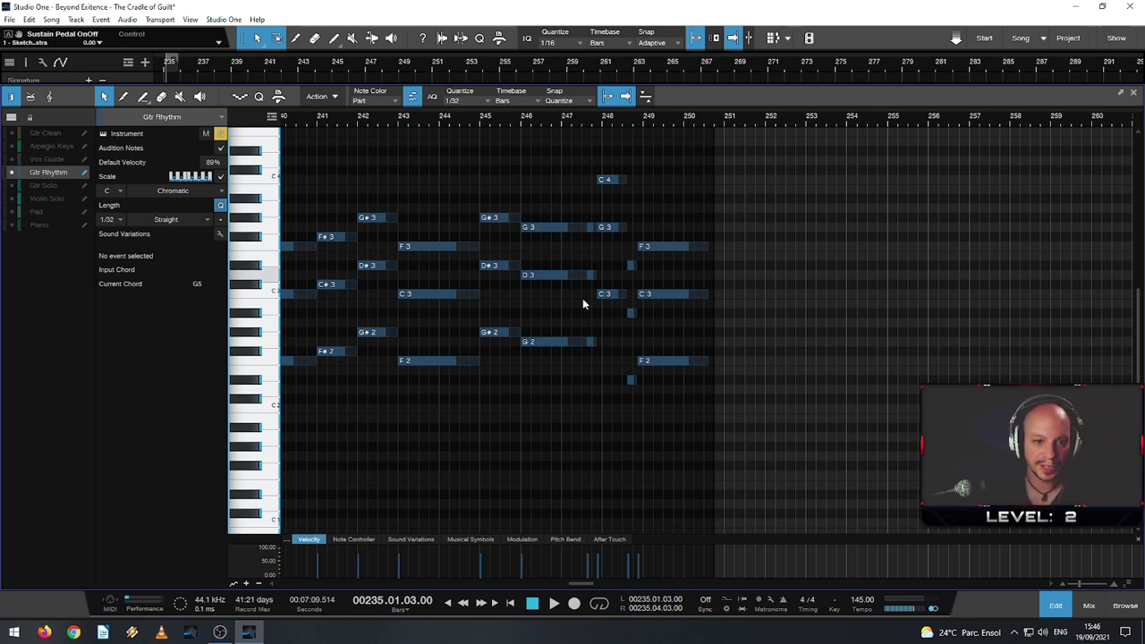
- Look through the Gtr Rhythm notes across the song, especially the earlier riffs between bars 95 and 135
scroll(443, 394, up, 3)
scroll(443, 395, down, 8)
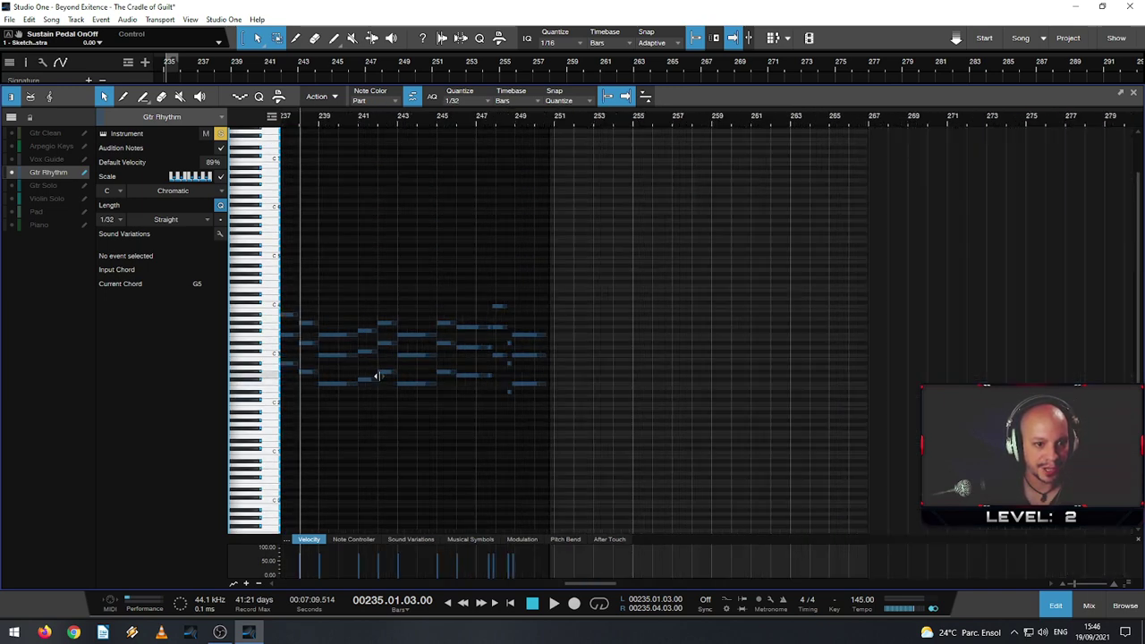
scroll(352, 356, up, 1)
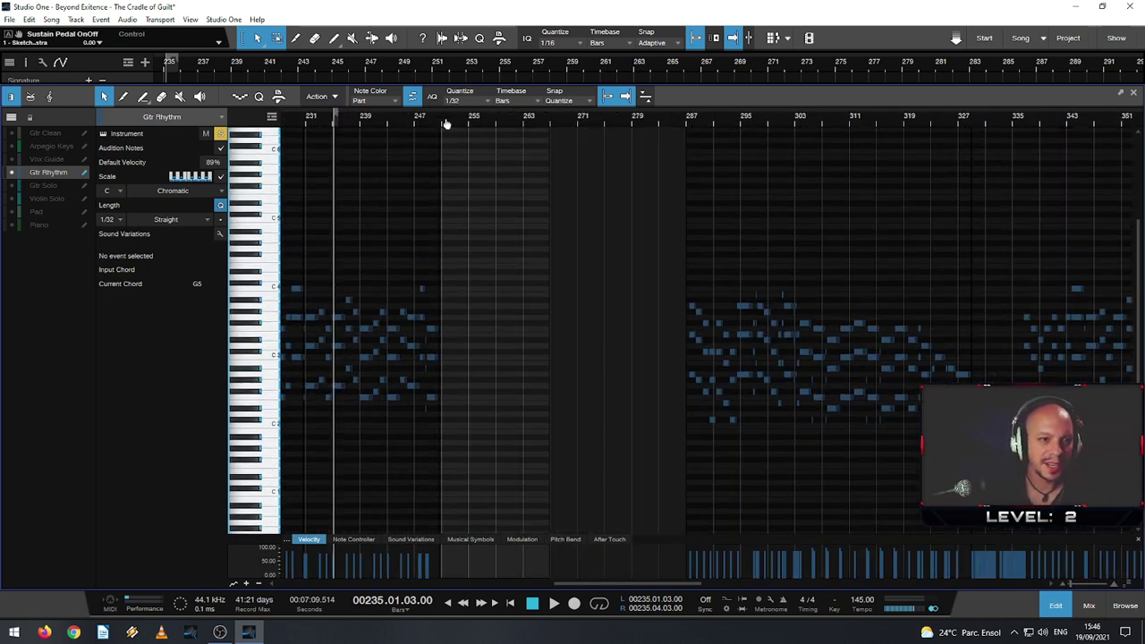
drag(445, 123, 694, 101)
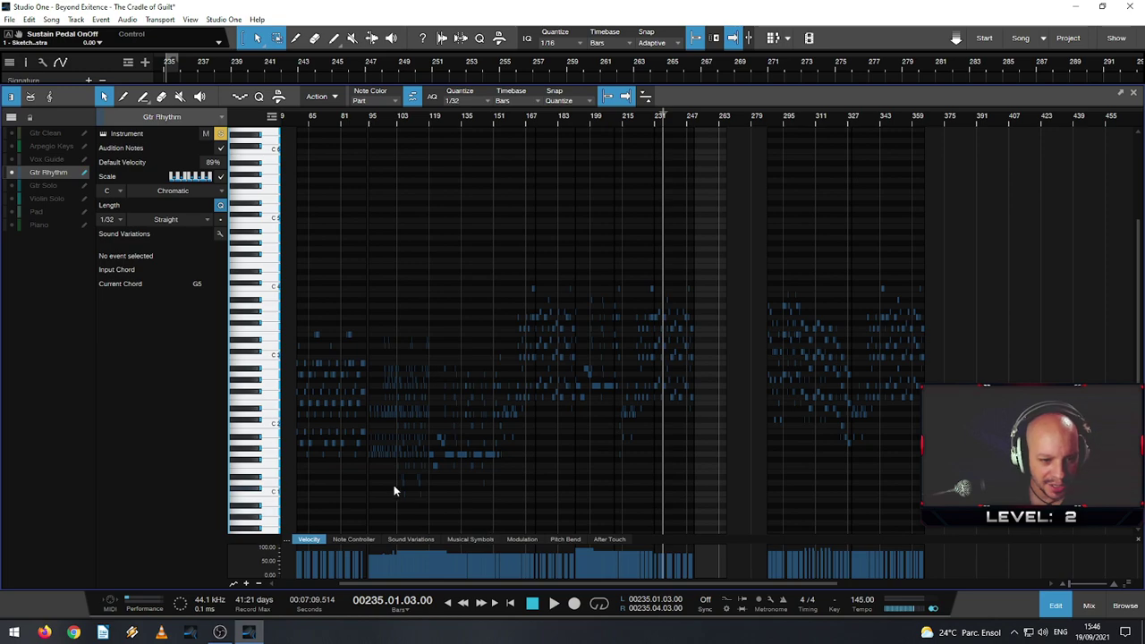
scroll(370, 467, up, 3)
scroll(367, 465, up, 5)
scroll(366, 465, up, 3)
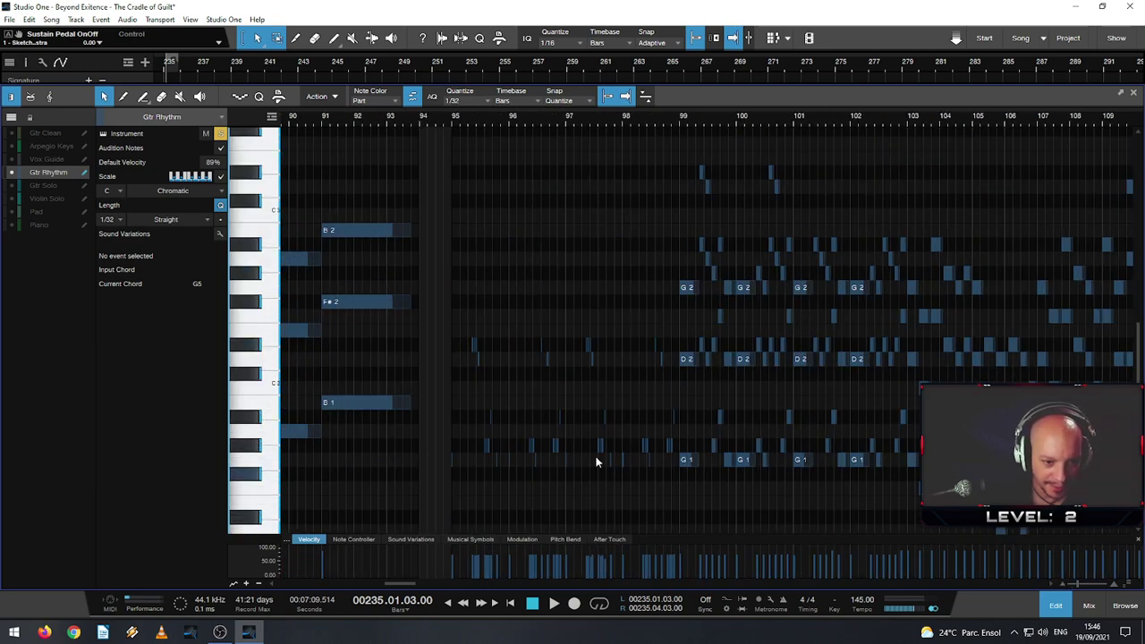
scroll(501, 380, down, 3)
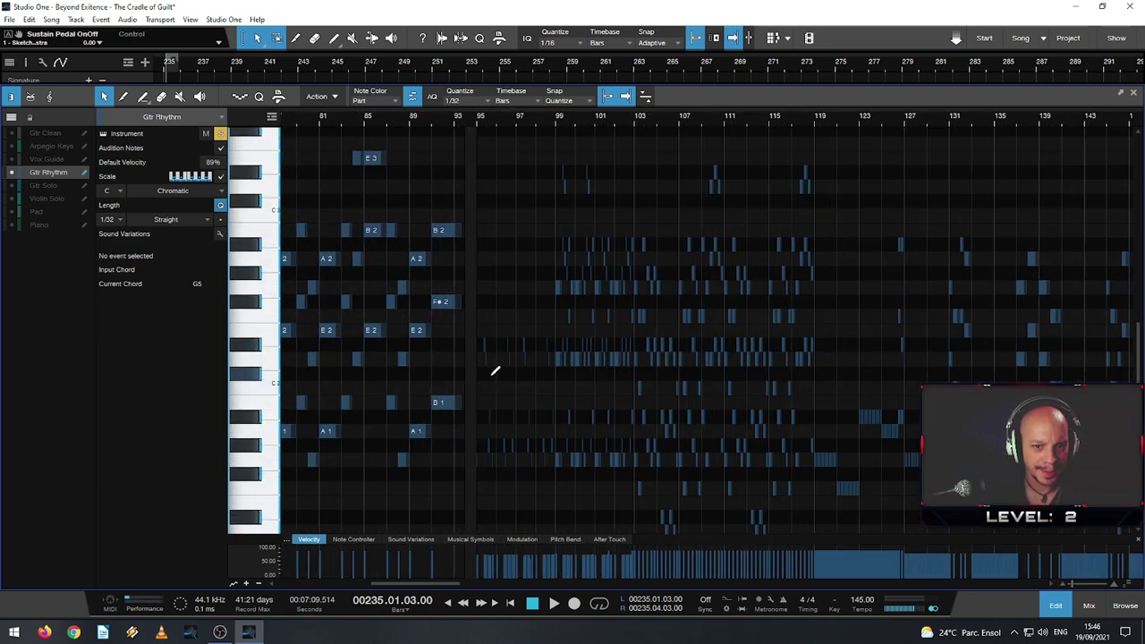
scroll(493, 371, right, 5)
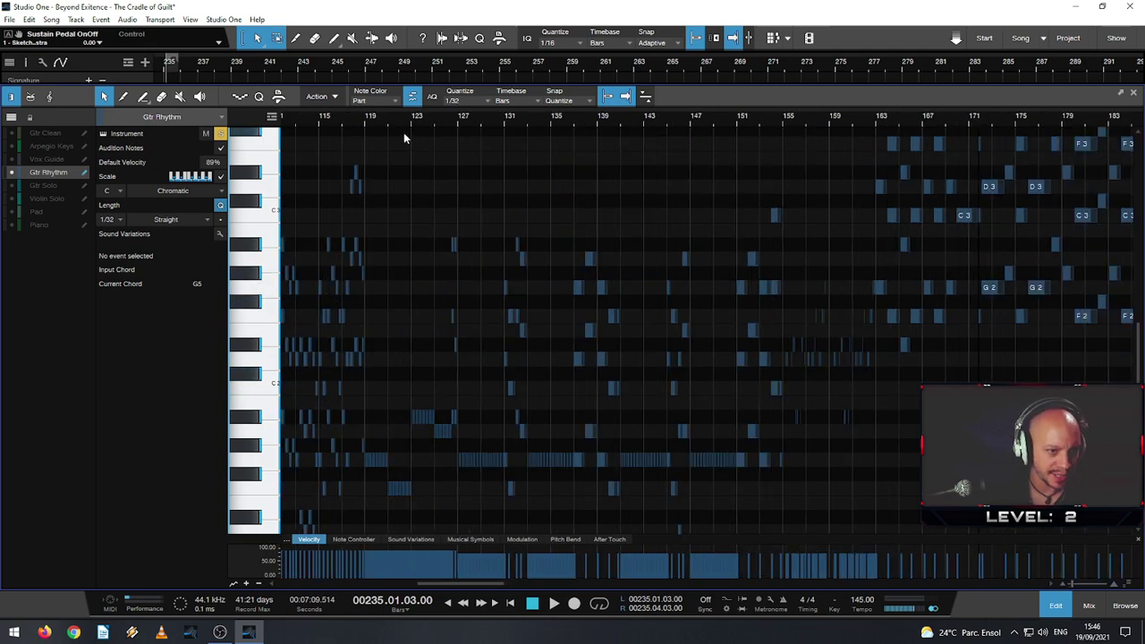
scroll(411, 123, left, 2)
scroll(427, 191, up, 5)
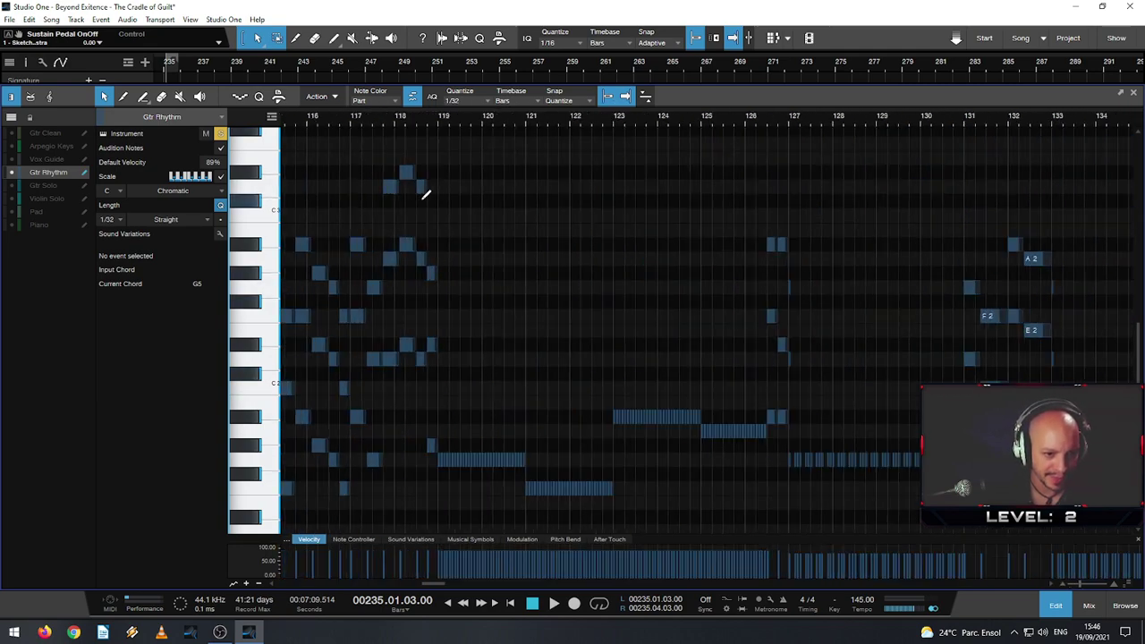
scroll(383, 117, down, 5)
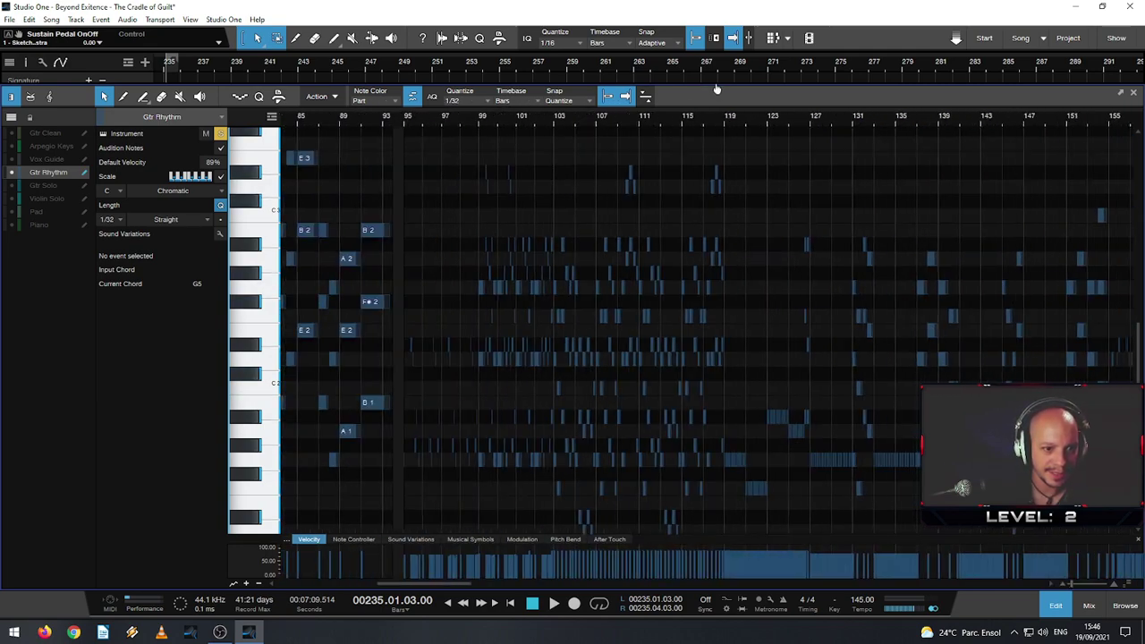
- Play back the Gtr Rhythm riff from the start of the 7/4 section at bar 95 and examine its notes up close
click(447, 121)
key(space)
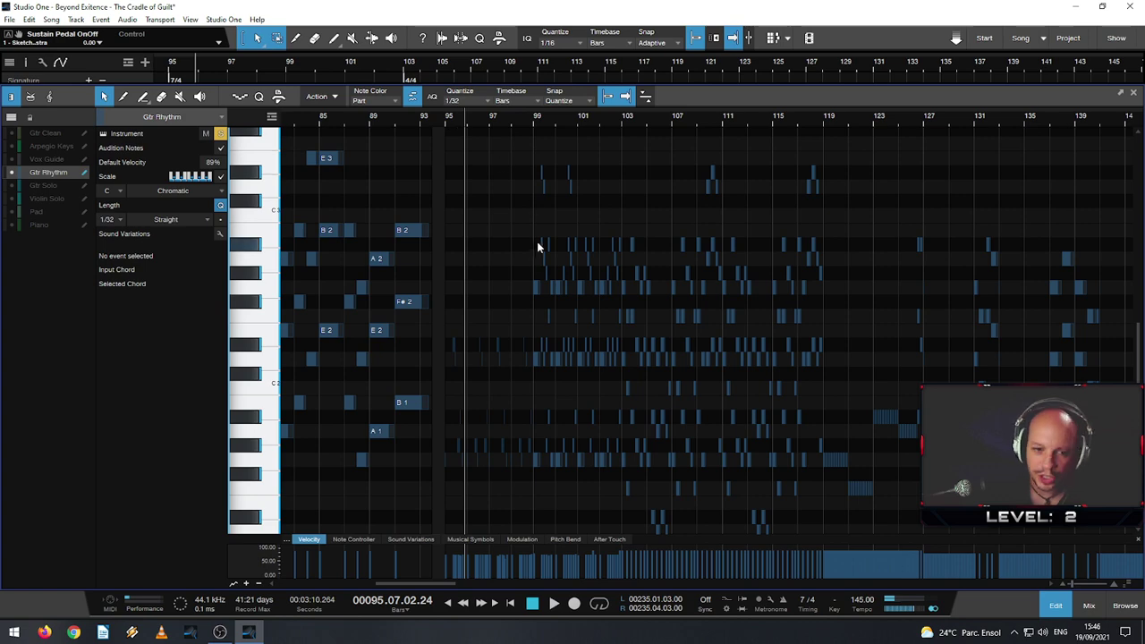
scroll(549, 281, down, 3)
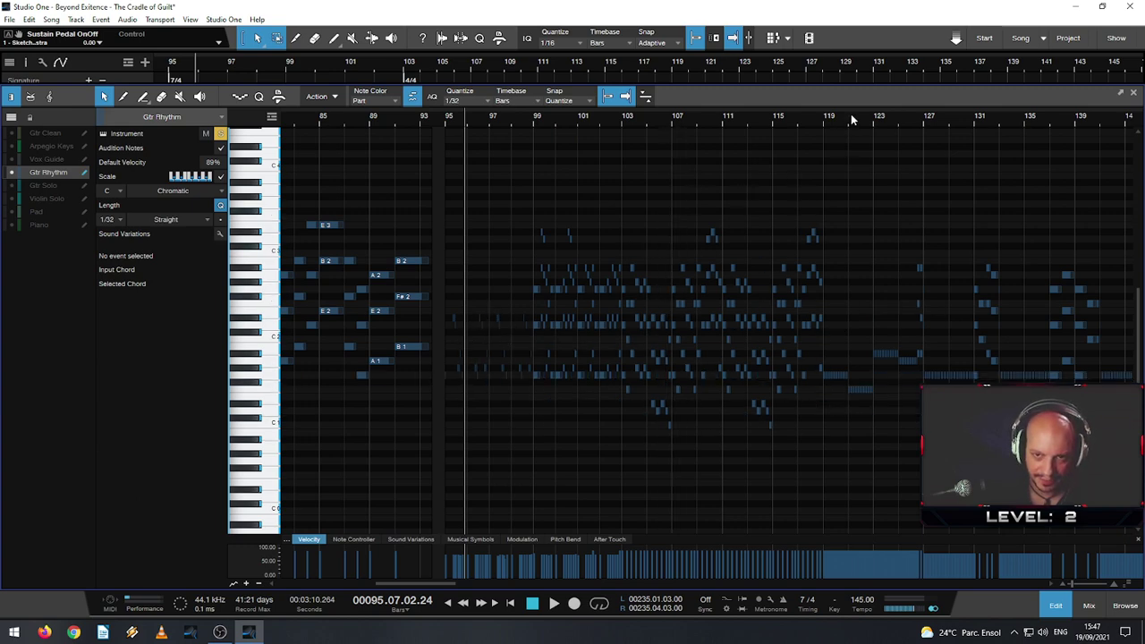
drag(852, 119, 595, 107)
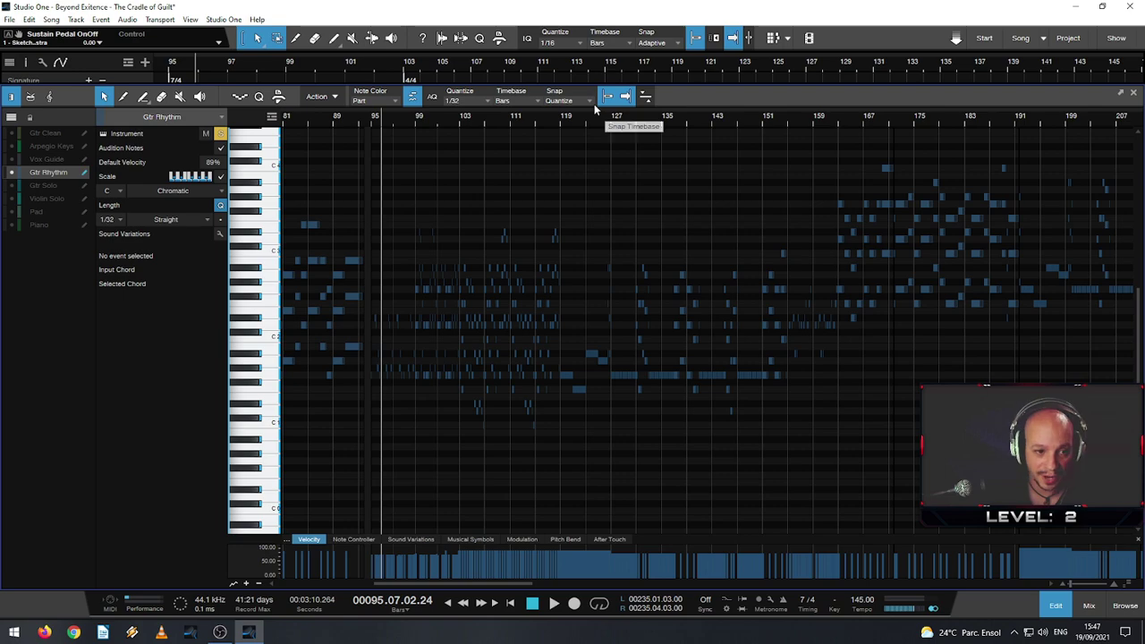
scroll(333, 322, up, 3)
scroll(334, 322, up, 3)
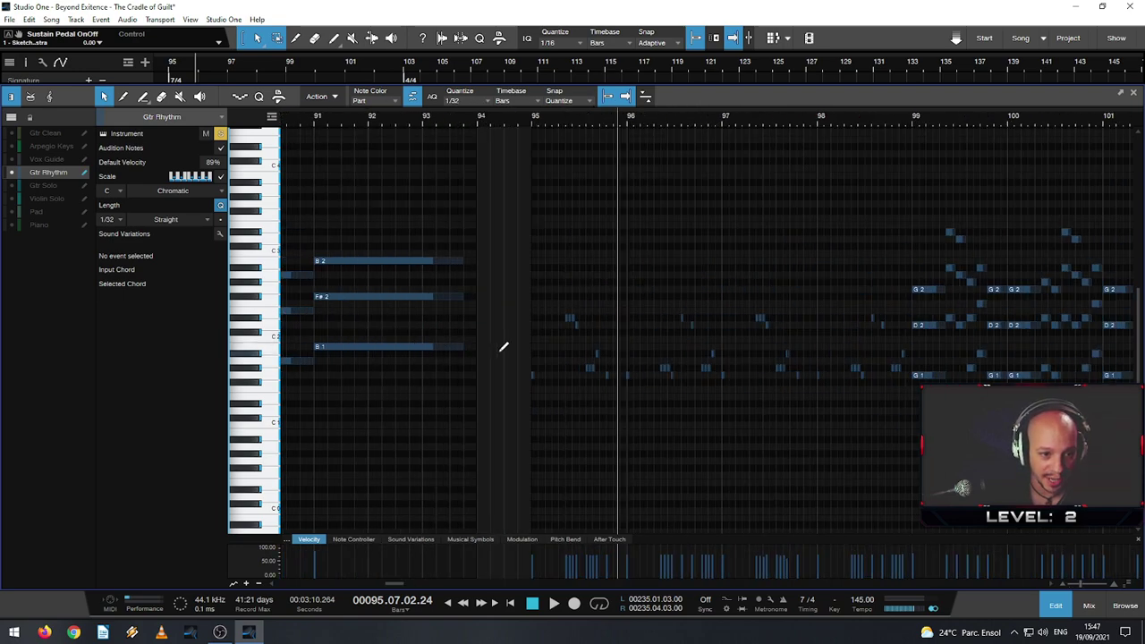
- Examine the Gtr Rhythm notes from the chords at bar 91 through the riff that starts at bar 95
scroll(503, 345, up, 2)
scroll(644, 340, up, 2)
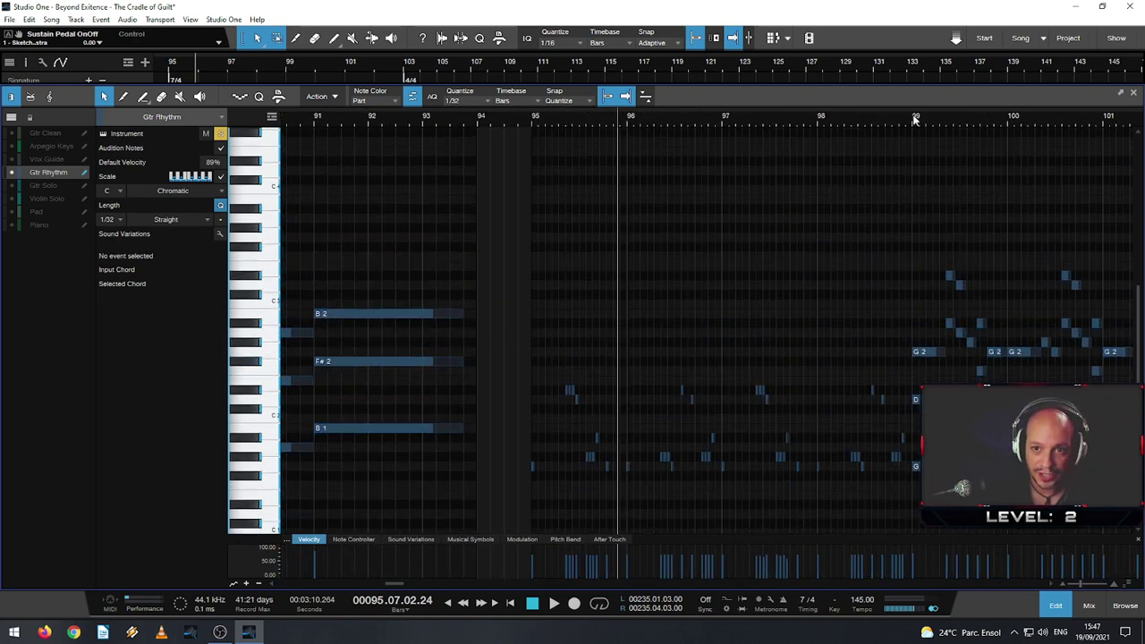
scroll(671, 327, down, 2)
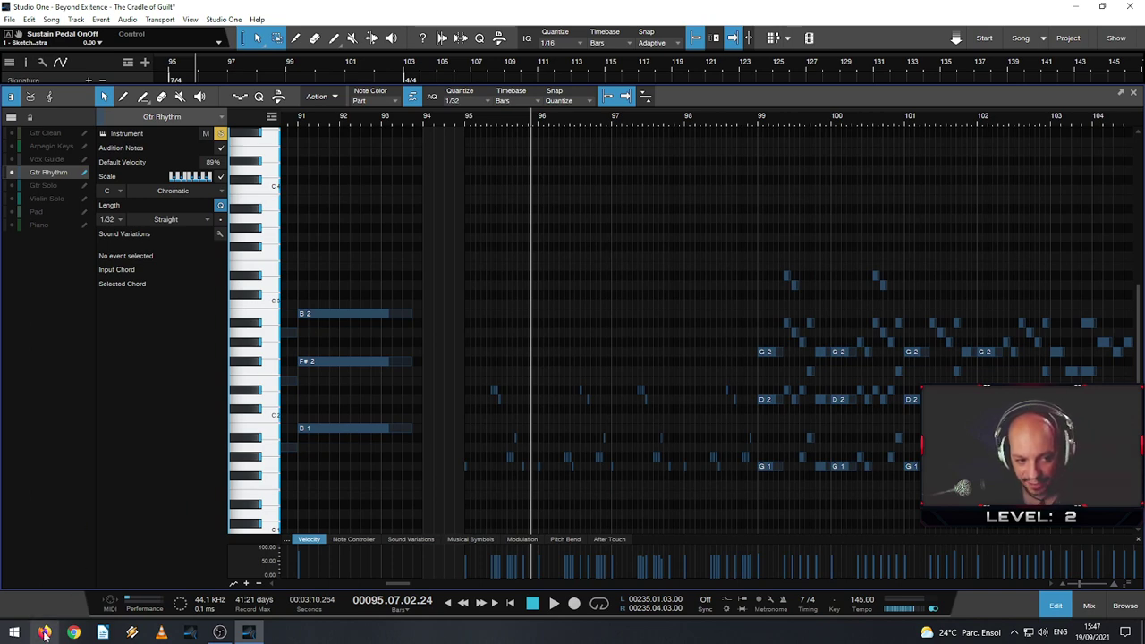
- Open a Chrome window and move it out of the way of the note editor
click(73, 632)
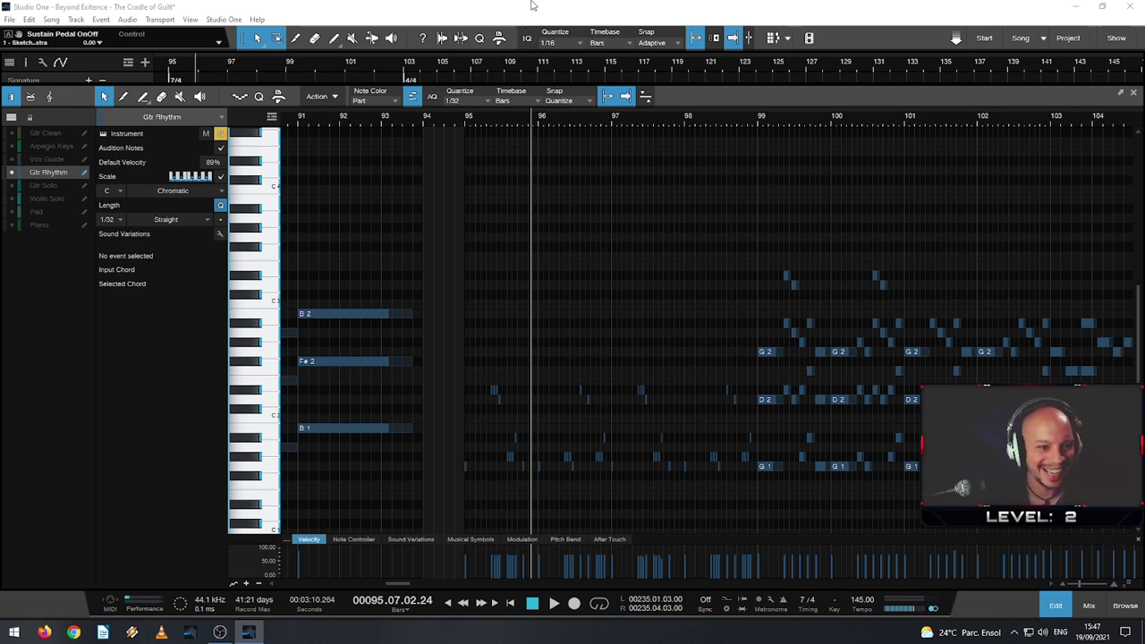
key(alt+Tab)
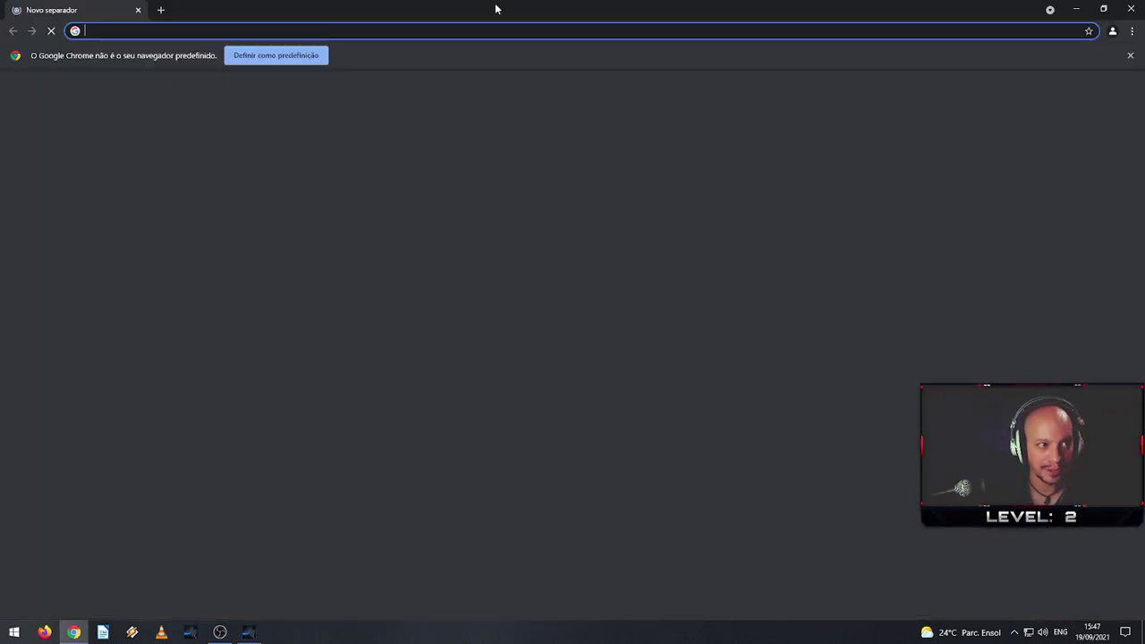
drag(498, 8, 638, 179)
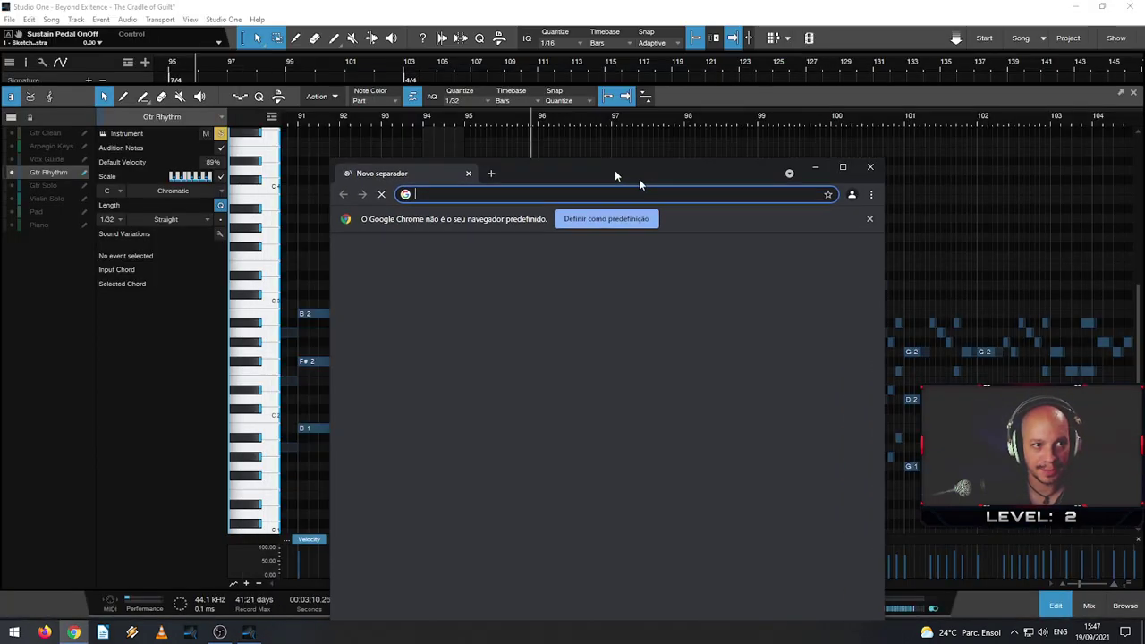
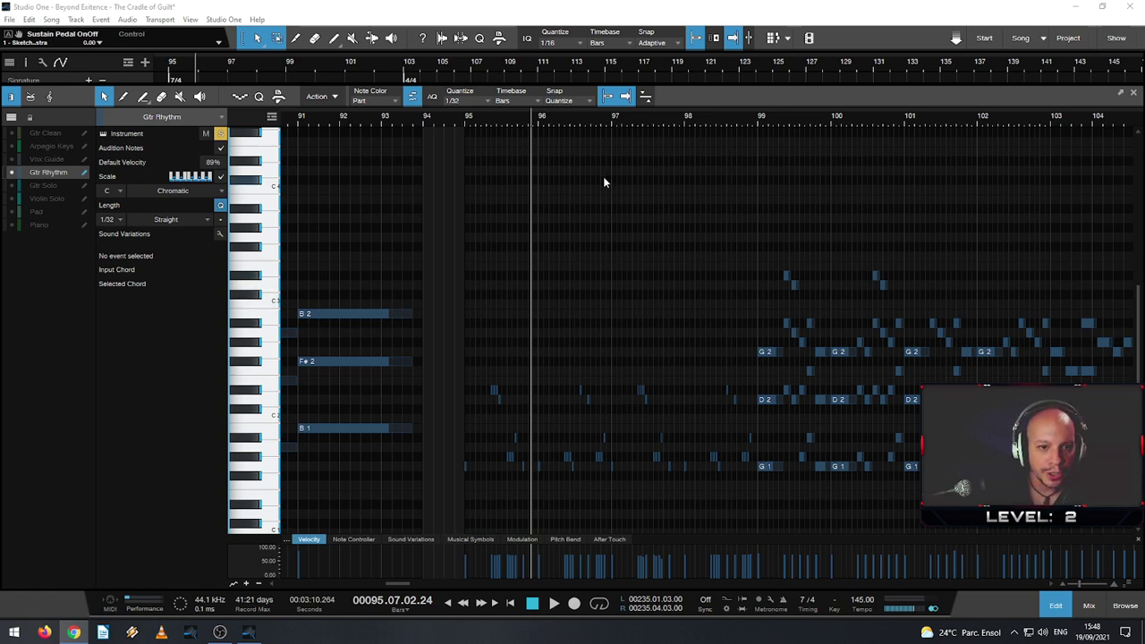
- Return to the end of the Gtr Rhythm part and play the chords leading into bar 251
scroll(454, 454, up, 3)
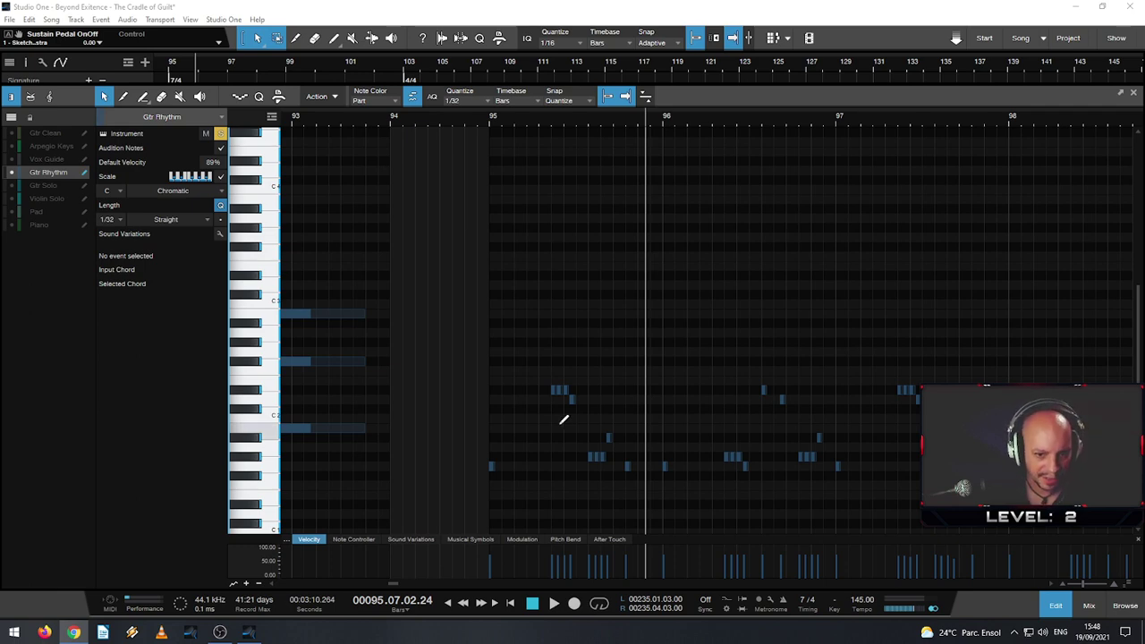
scroll(706, 350, down, 5)
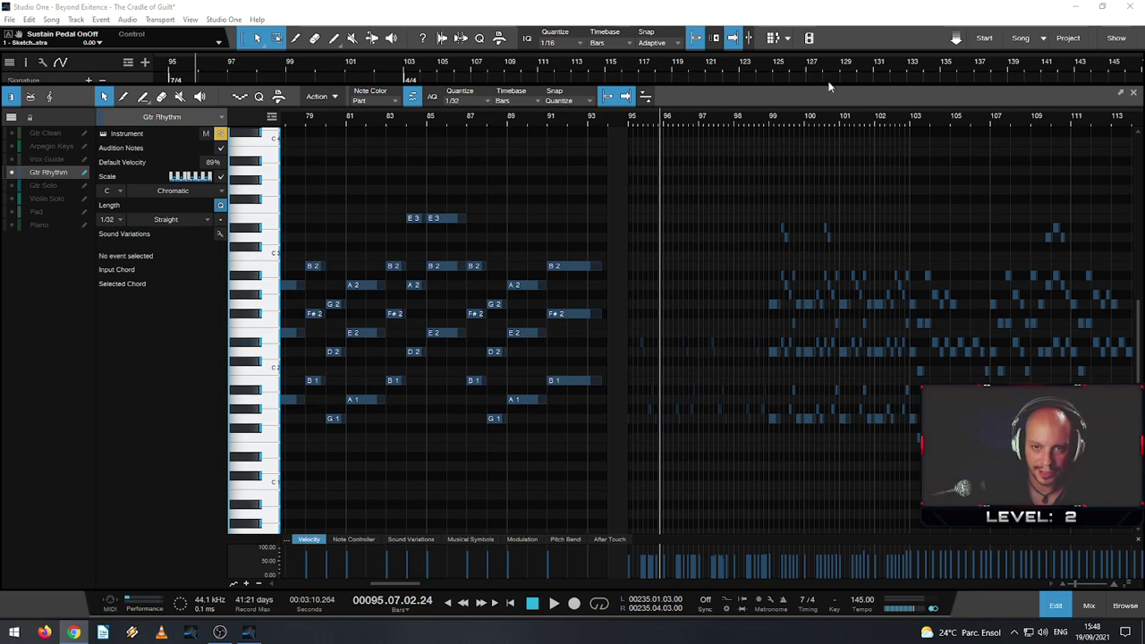
drag(898, 121, 280, 97)
drag(1019, 121, 749, 128)
click(487, 125)
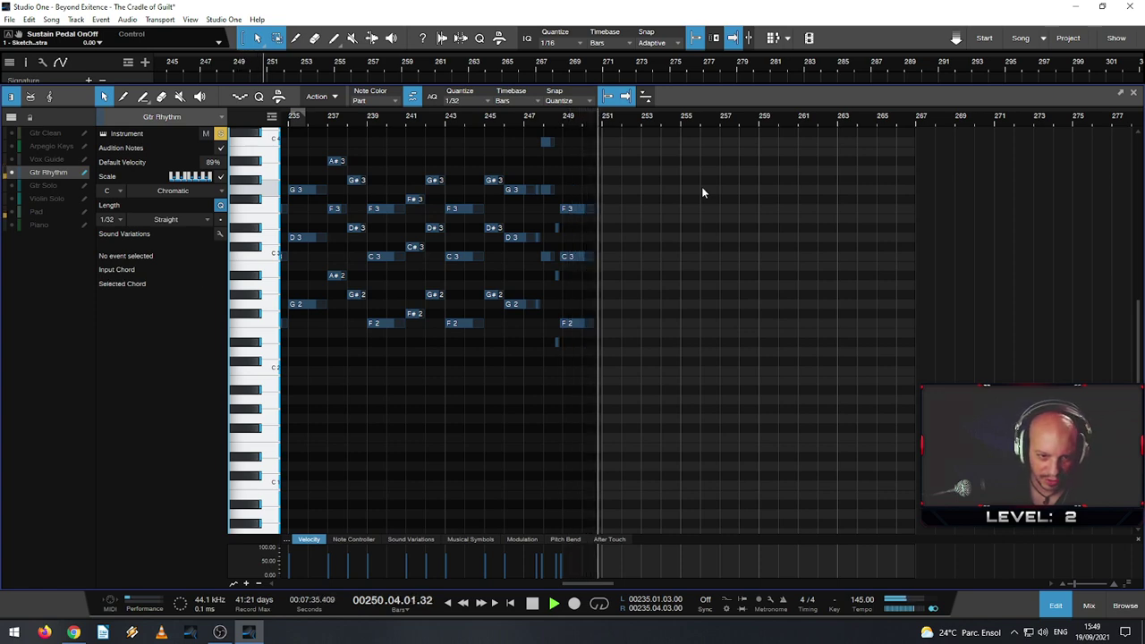
- Lengthen the final F2, C3 and F3 chord to the end of its event at about beat 4 of bar 250
scroll(603, 332, up, 4)
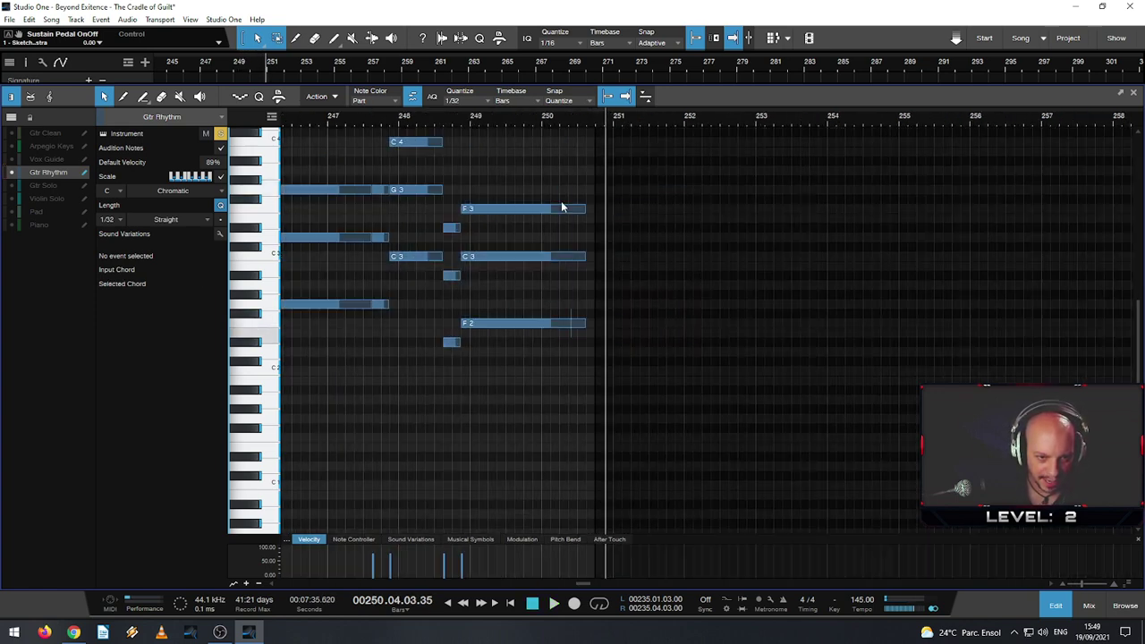
drag(562, 208, 594, 211)
click(673, 315)
scroll(690, 367, up, 2)
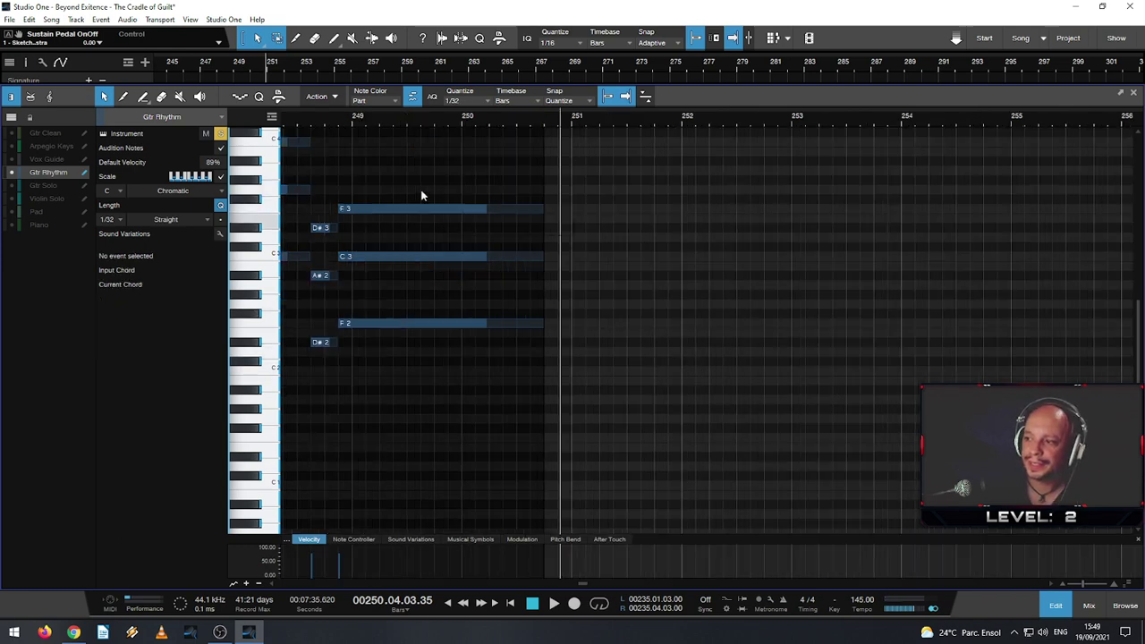
- Play back the closing Gtr Rhythm chords repeatedly from about bars 247 and 248 to judge how the section ends
drag(372, 124, 390, 124)
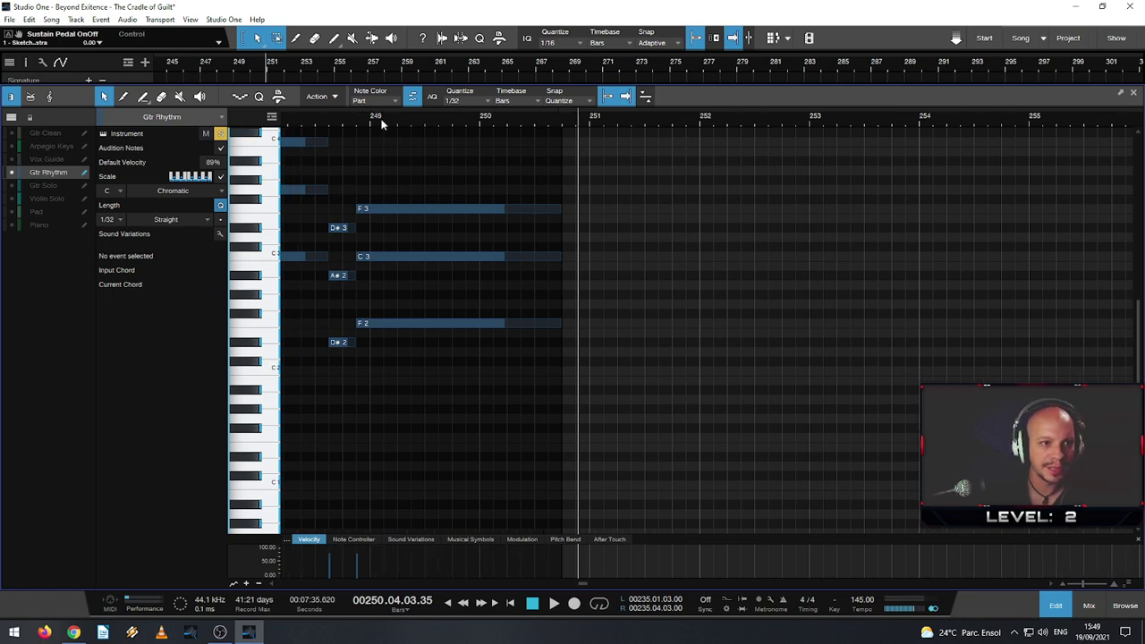
click(361, 124)
click(350, 120)
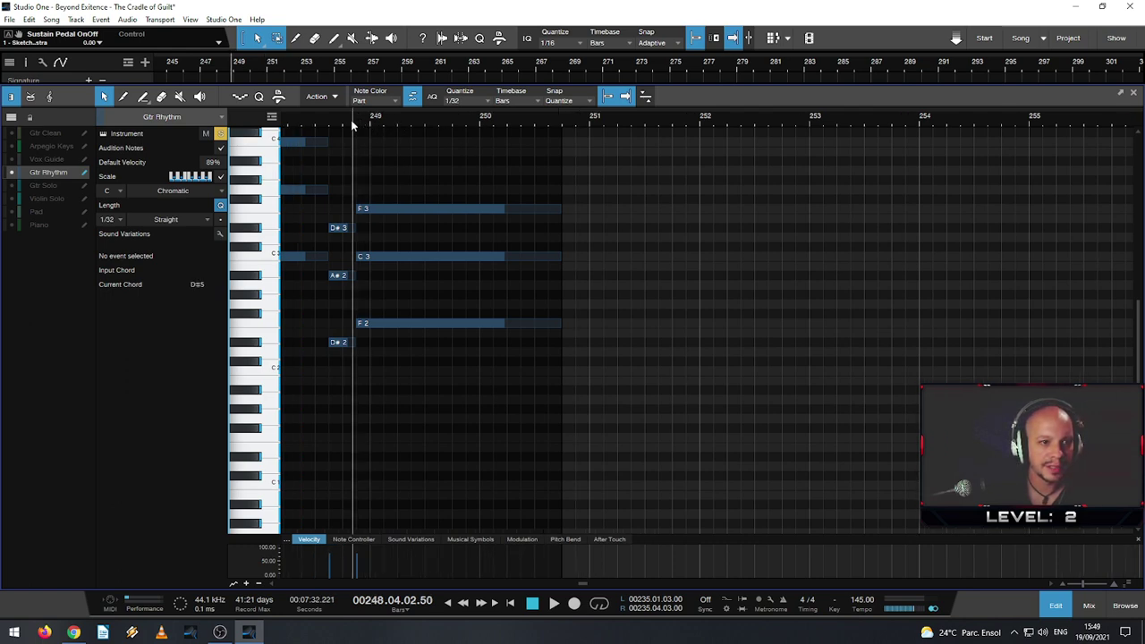
key(space)
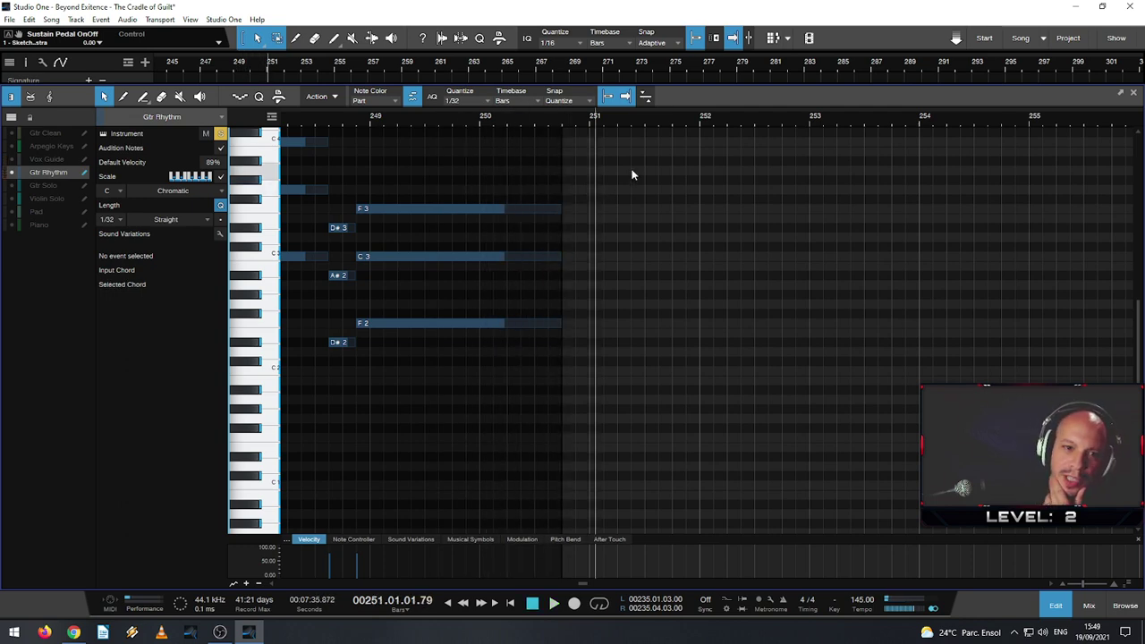
click(329, 122)
key(space)
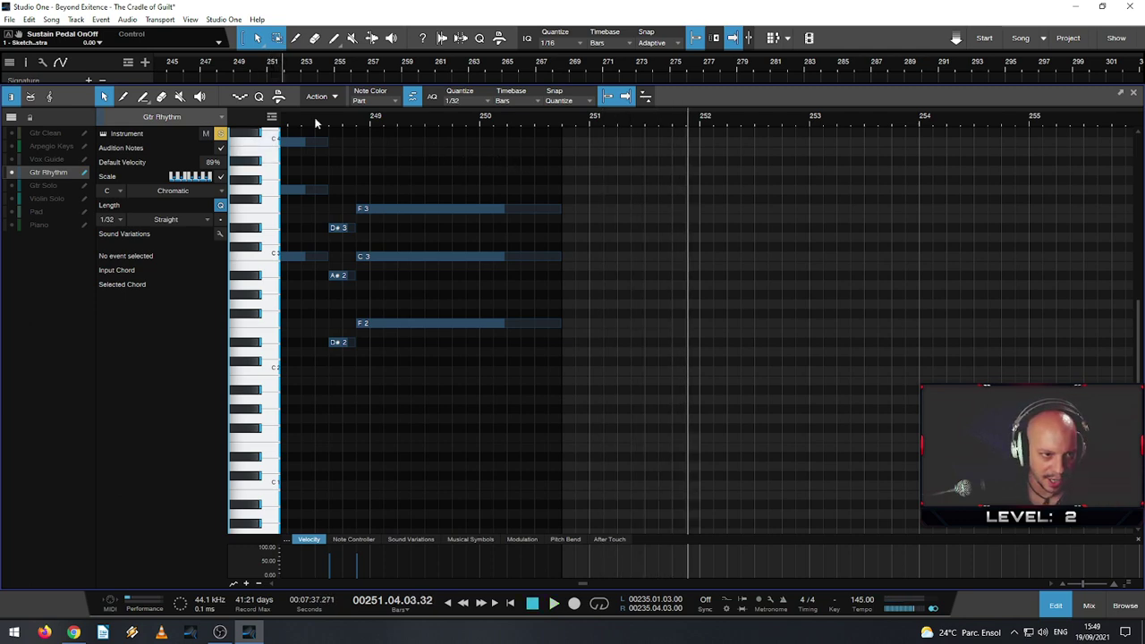
drag(371, 115, 411, 115)
click(351, 116)
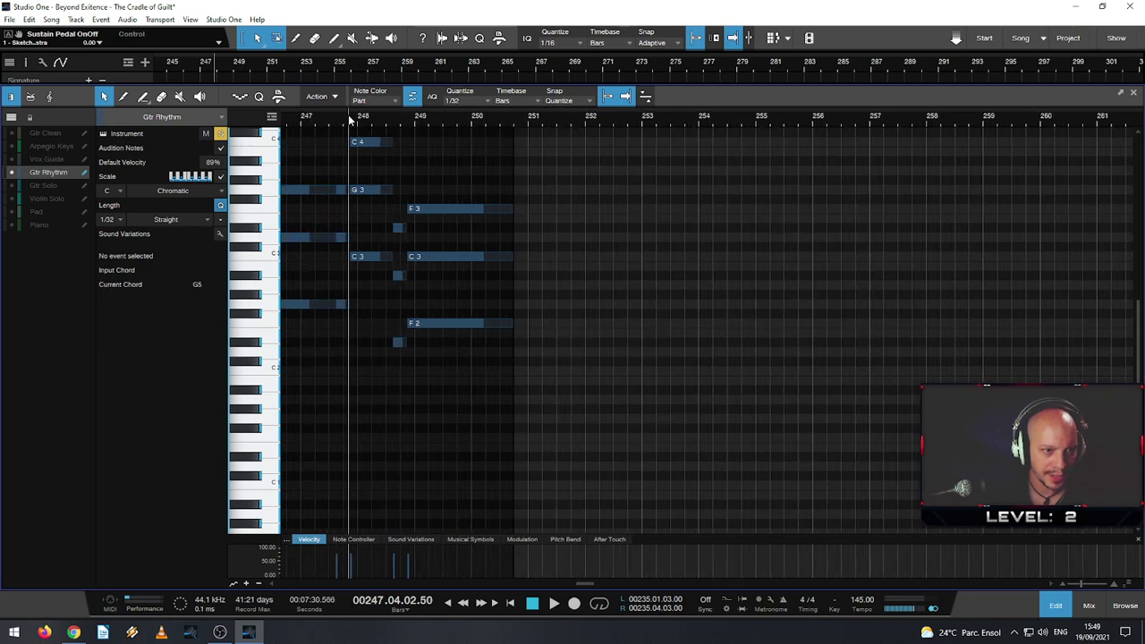
key(space)
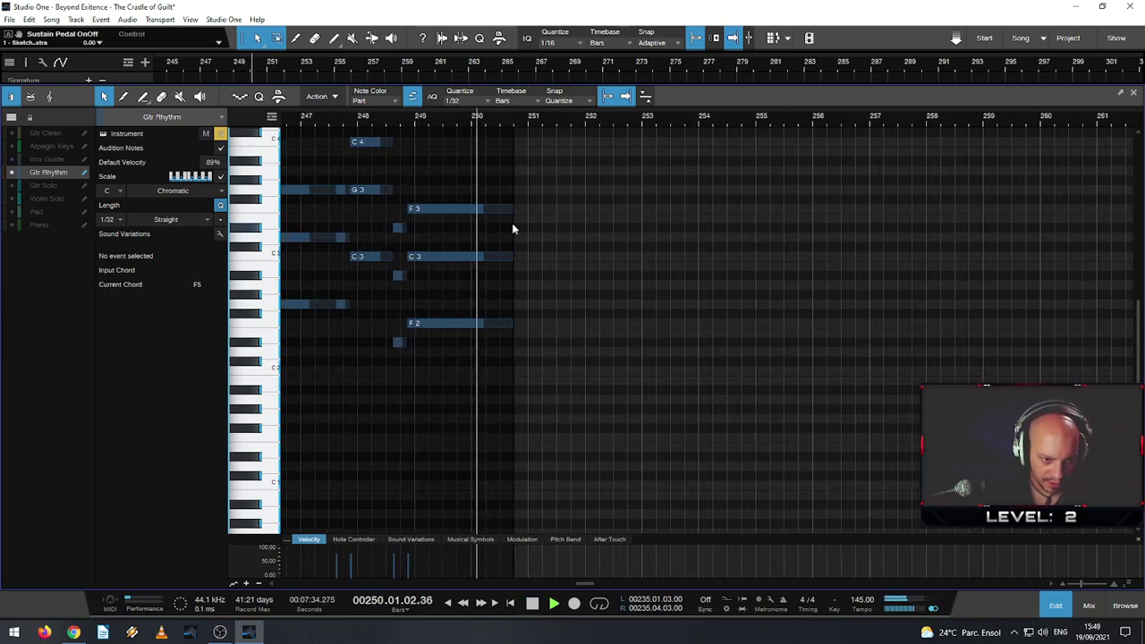
key(space)
- Shorten the final F2, C3 and F3 chord so its notes end at 250.01.01
drag(512, 204, 474, 323)
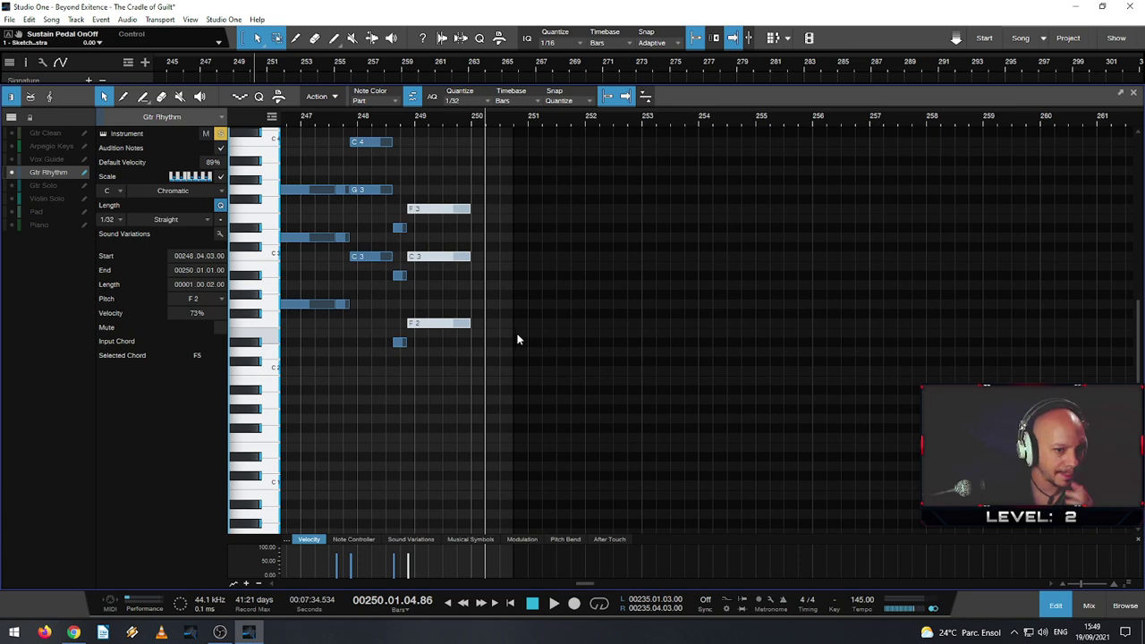
click(506, 333)
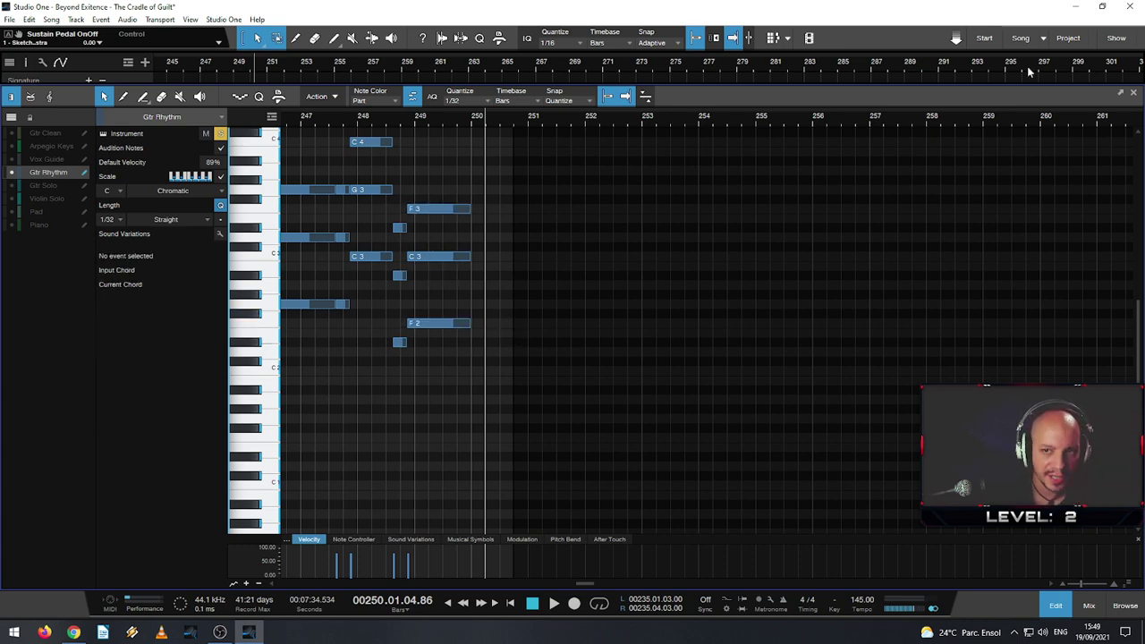
- Return to the arrangement, delete the empty Gtr Rhythm event and extend the preceding event's end to about bar 284
click(1133, 92)
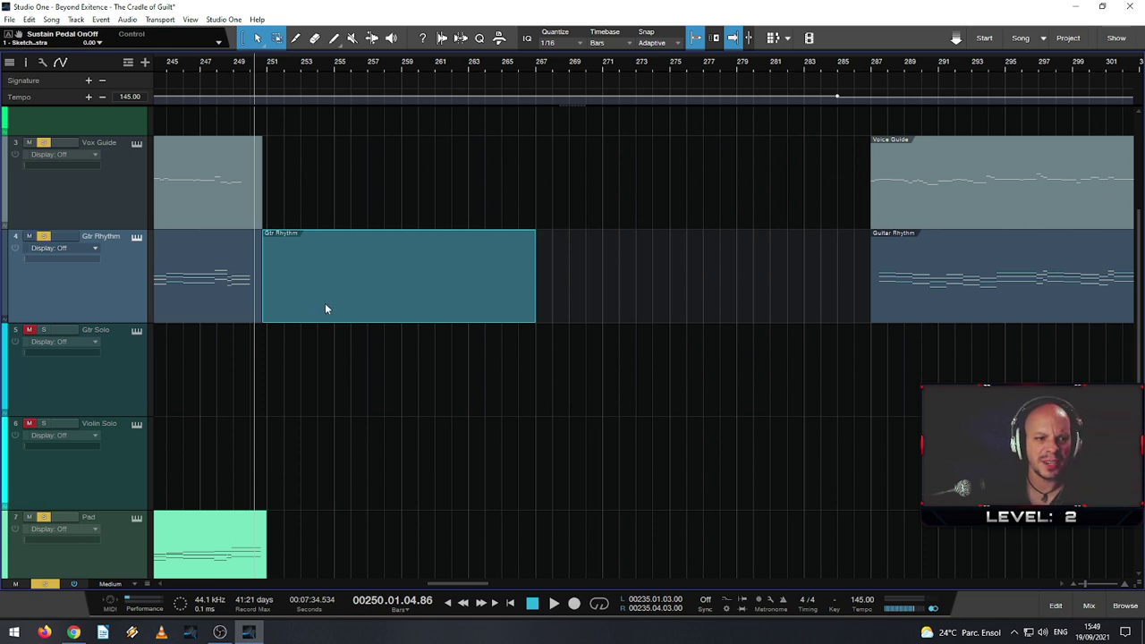
key(Delete)
drag(266, 288, 825, 267)
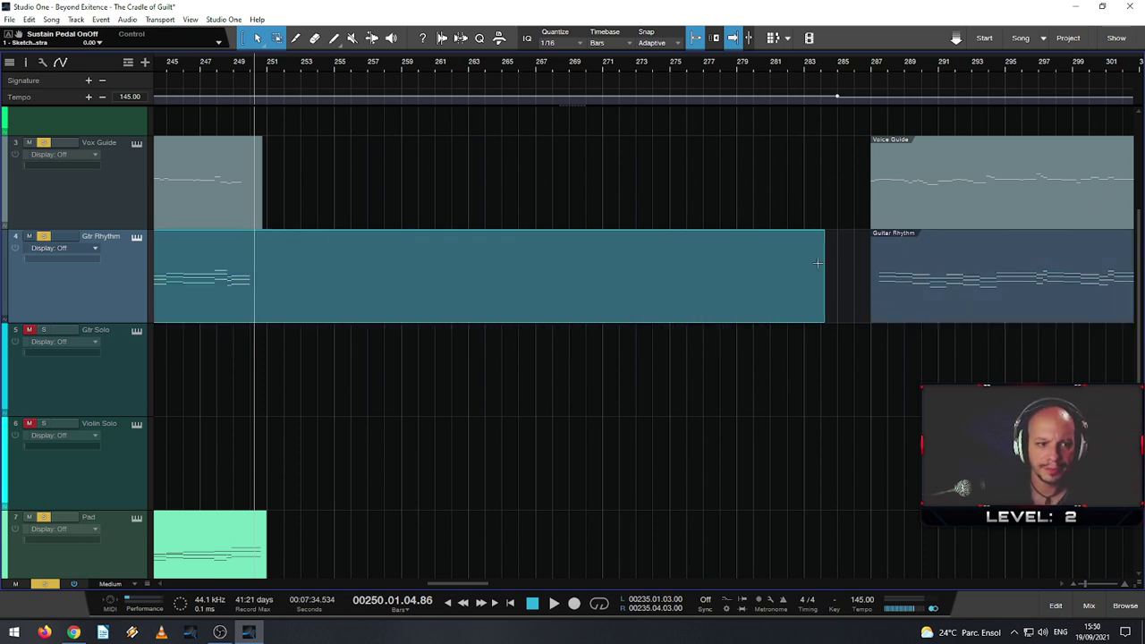
- Open the extended Gtr Rhythm event for note editing and play its last two chords from about bar 248
double_click(259, 319)
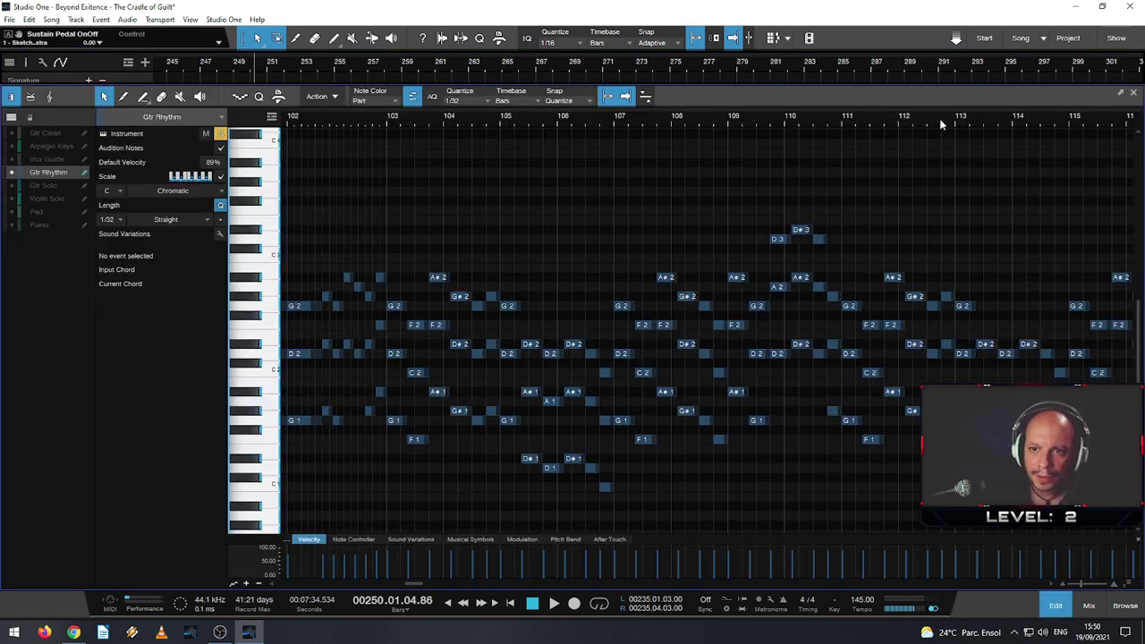
drag(940, 118, 641, 177)
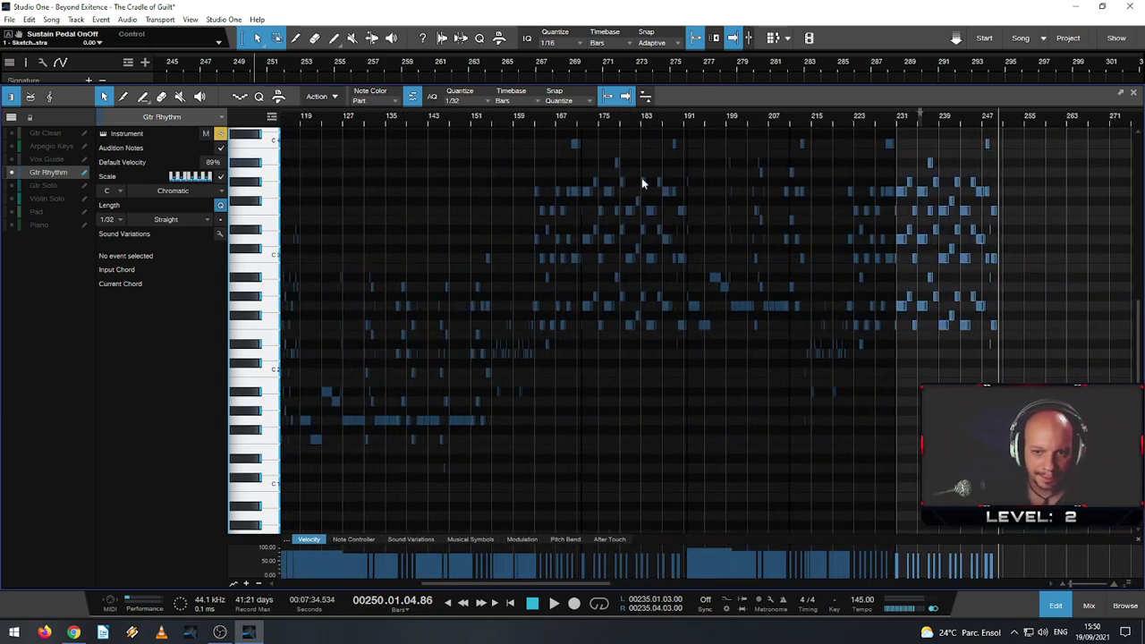
scroll(741, 163, up, 2)
scroll(741, 163, up, 3)
scroll(670, 286, up, 3)
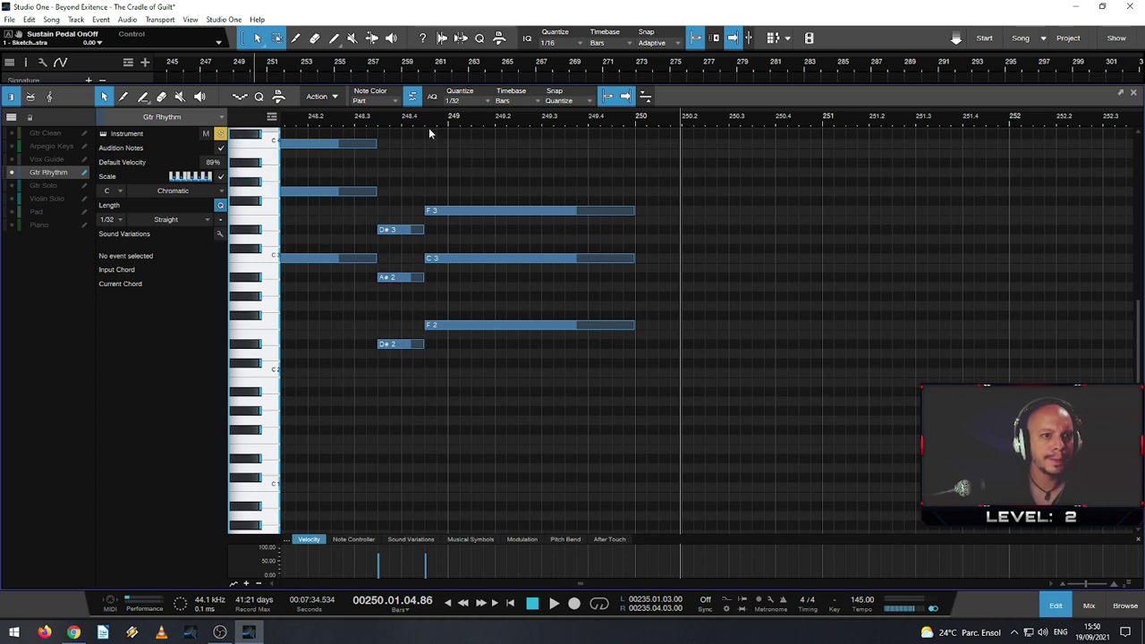
click(385, 127)
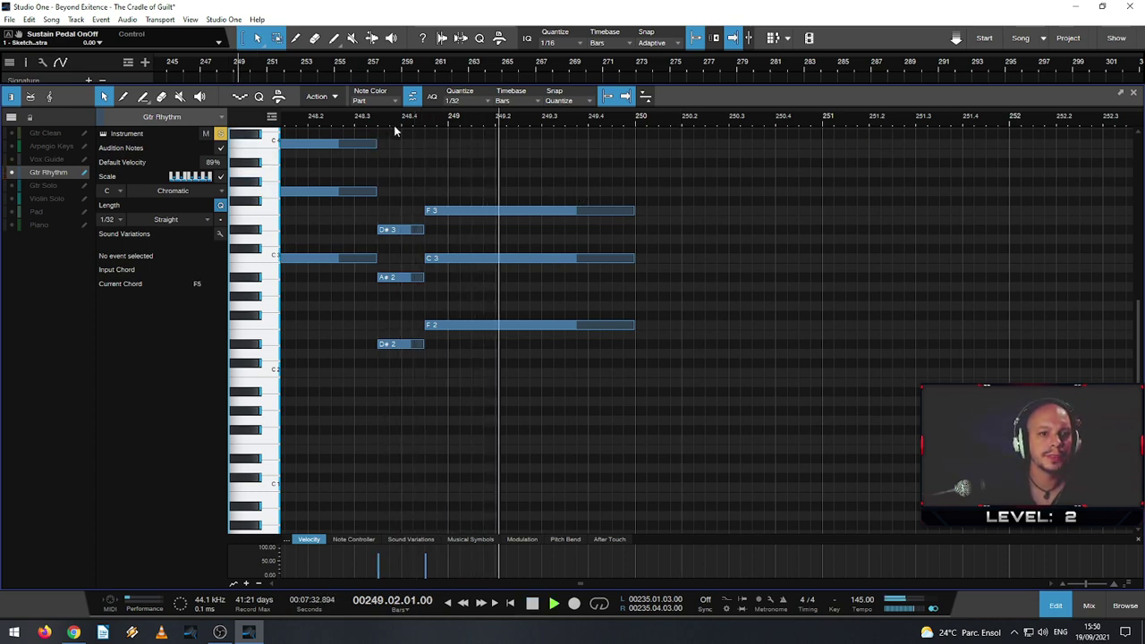
key(space)
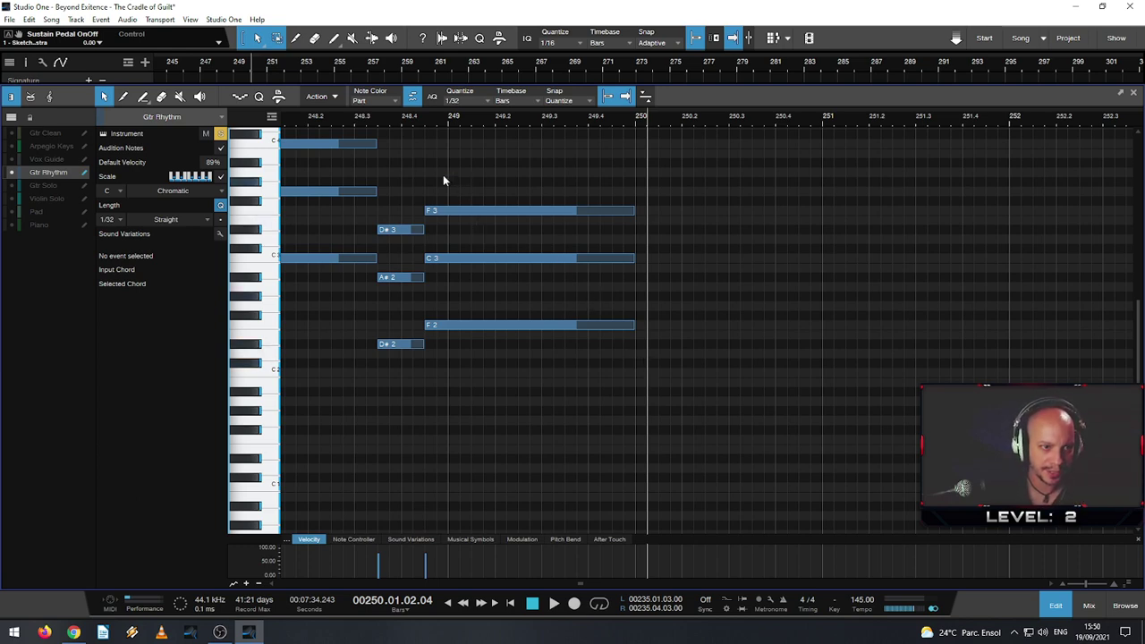
- Play back the Gtr Rhythm chord progression leading to bar 250, starting progressively earlier, back to about bar 239
scroll(362, 121, down, 3)
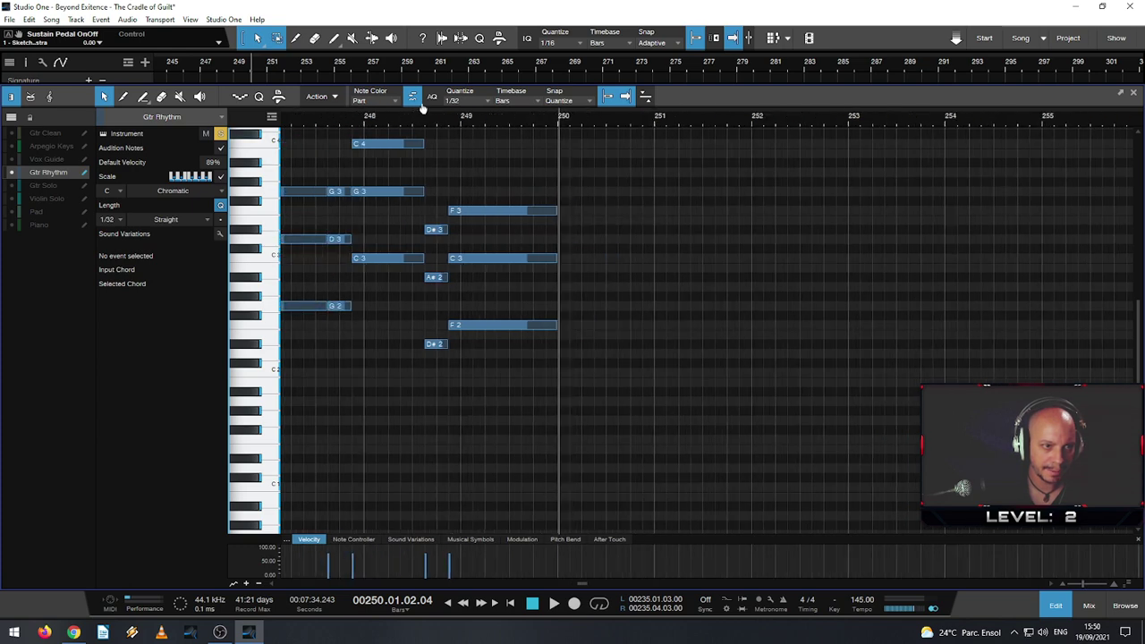
click(343, 117)
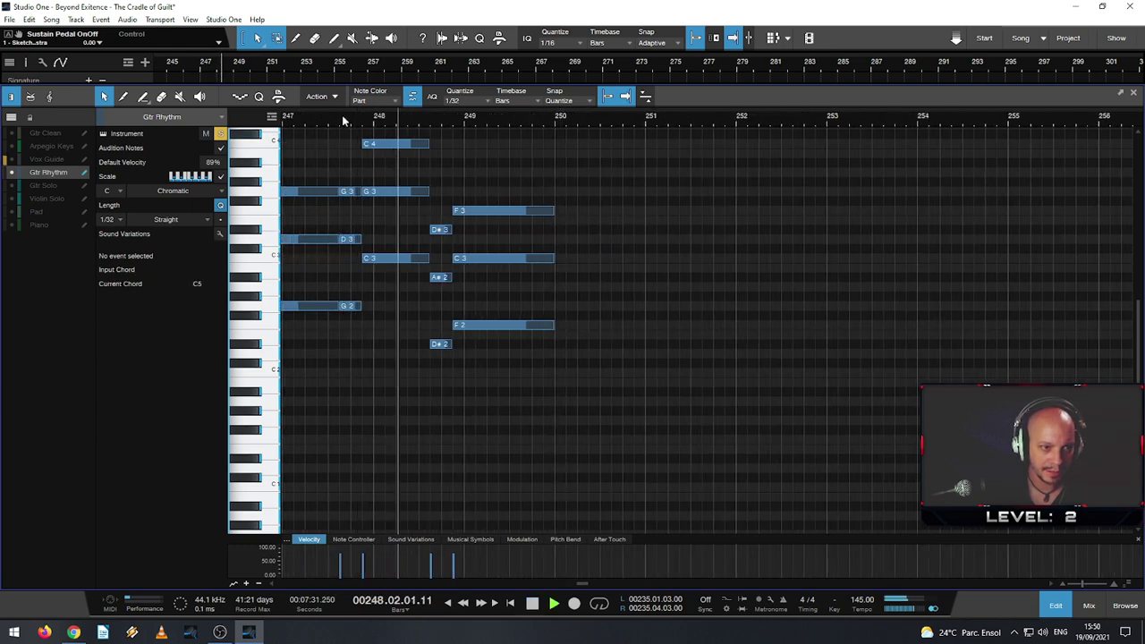
scroll(337, 126, down, 4)
click(321, 124)
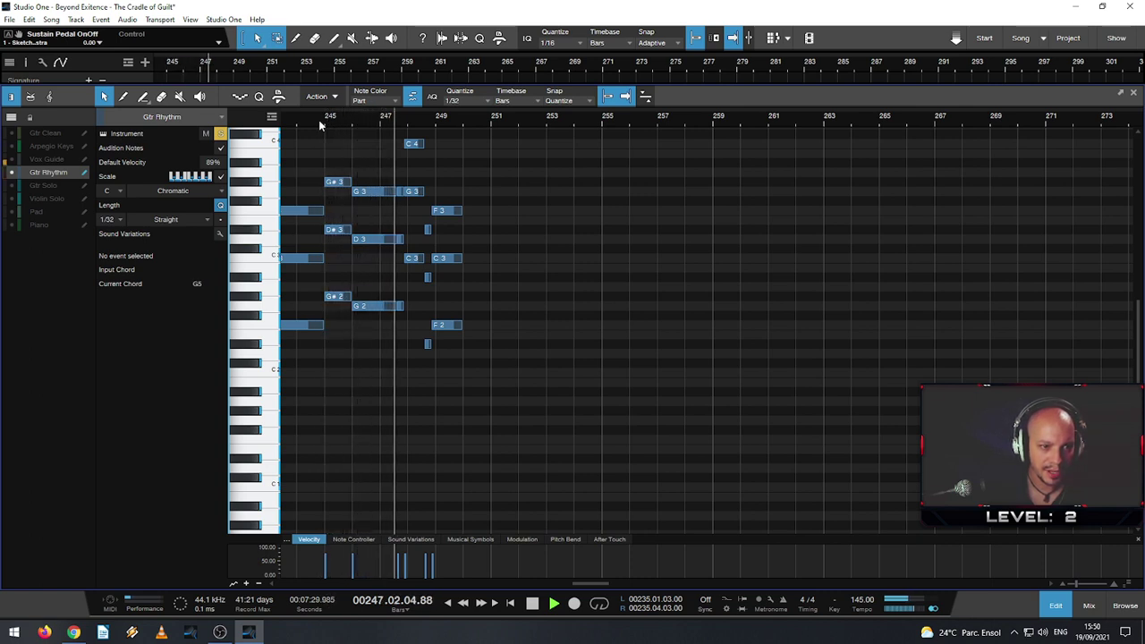
scroll(318, 120, down, 2)
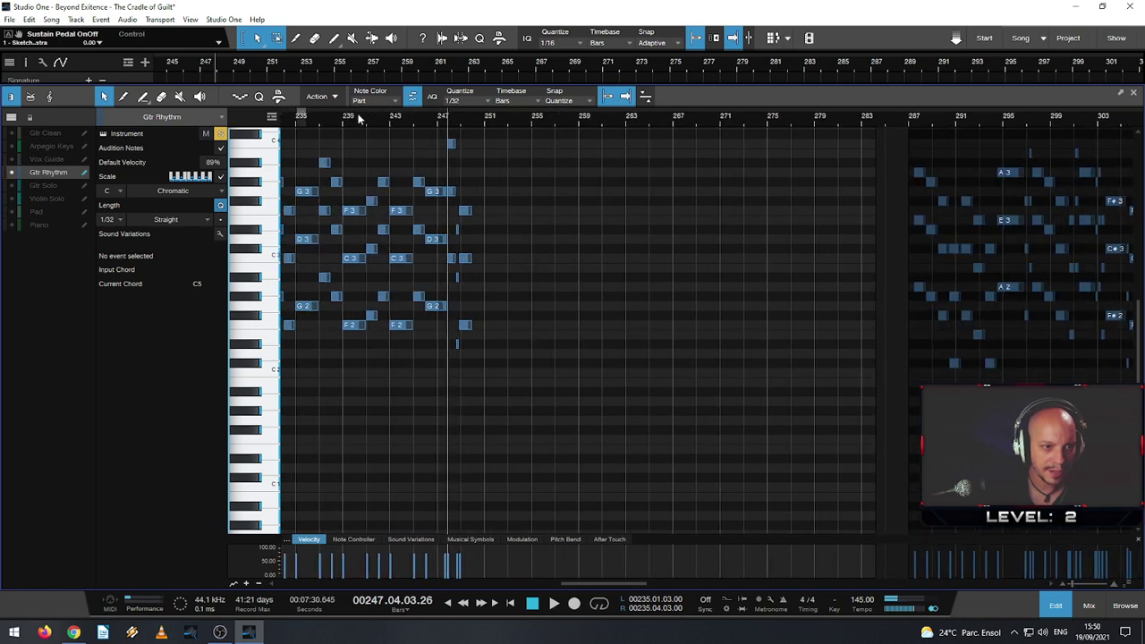
click(349, 122)
click(337, 121)
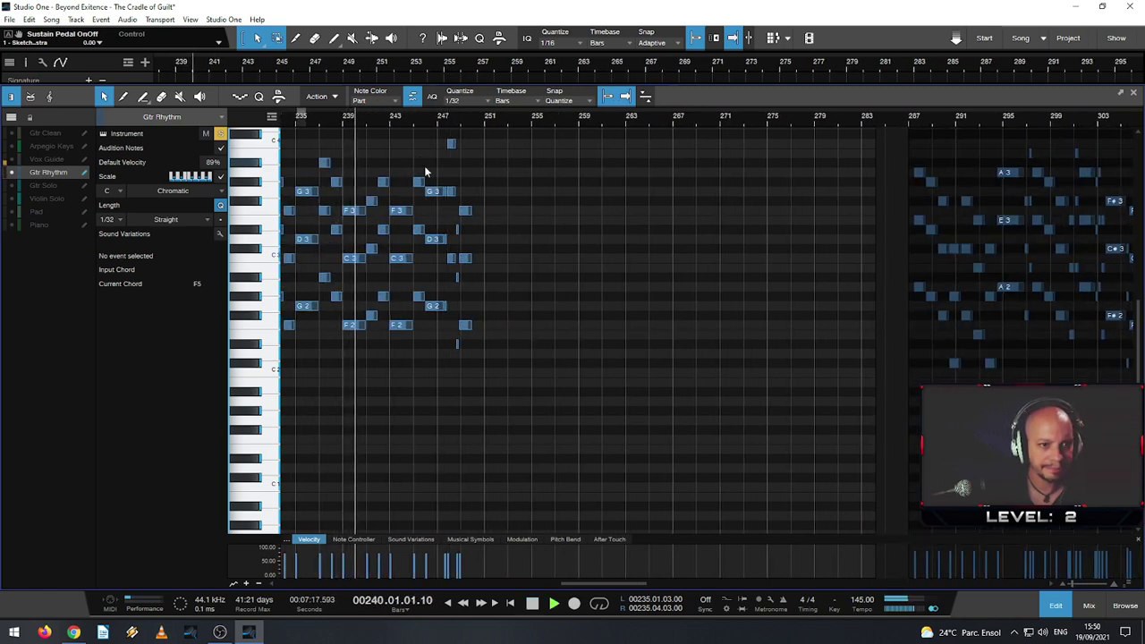
scroll(420, 215, up, 1)
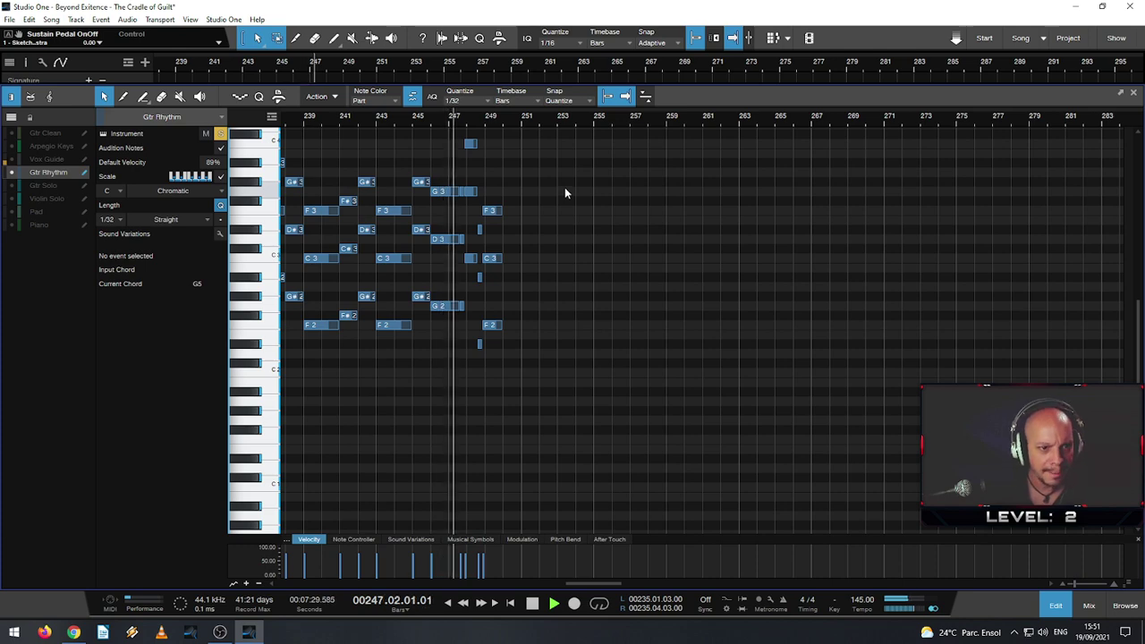
key(space)
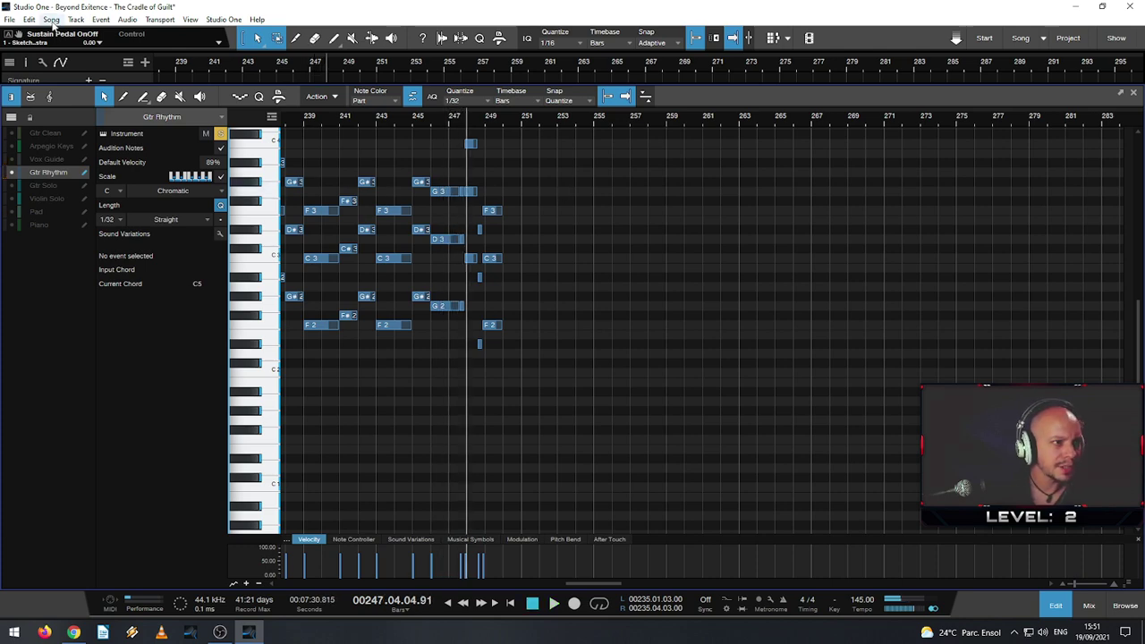
click(29, 19)
mouse_move(75, 19)
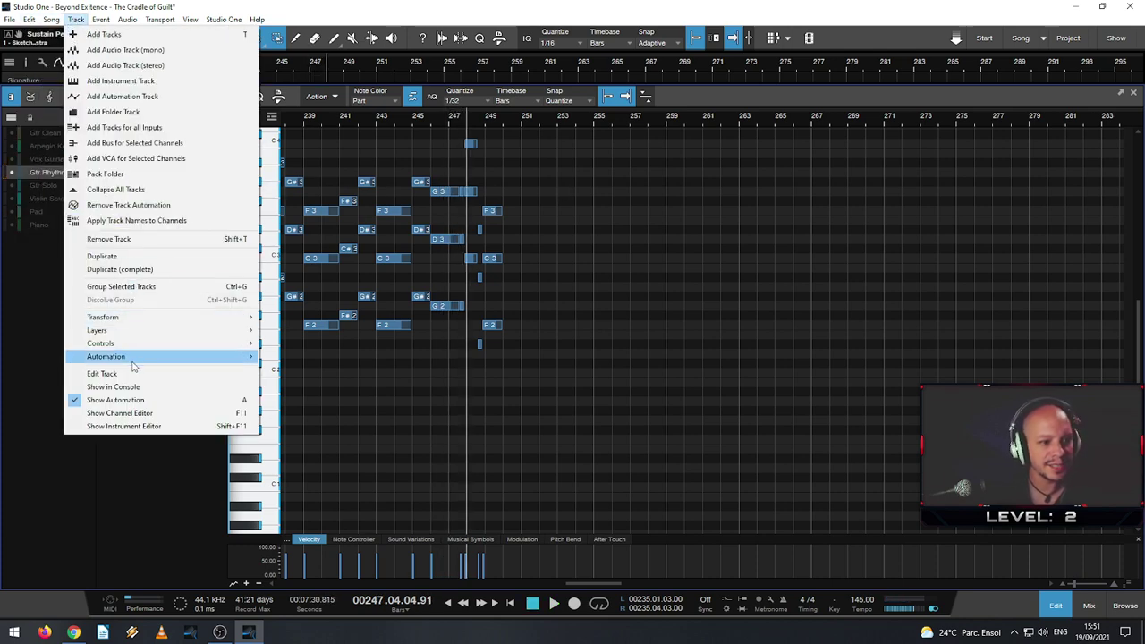
click(125, 425)
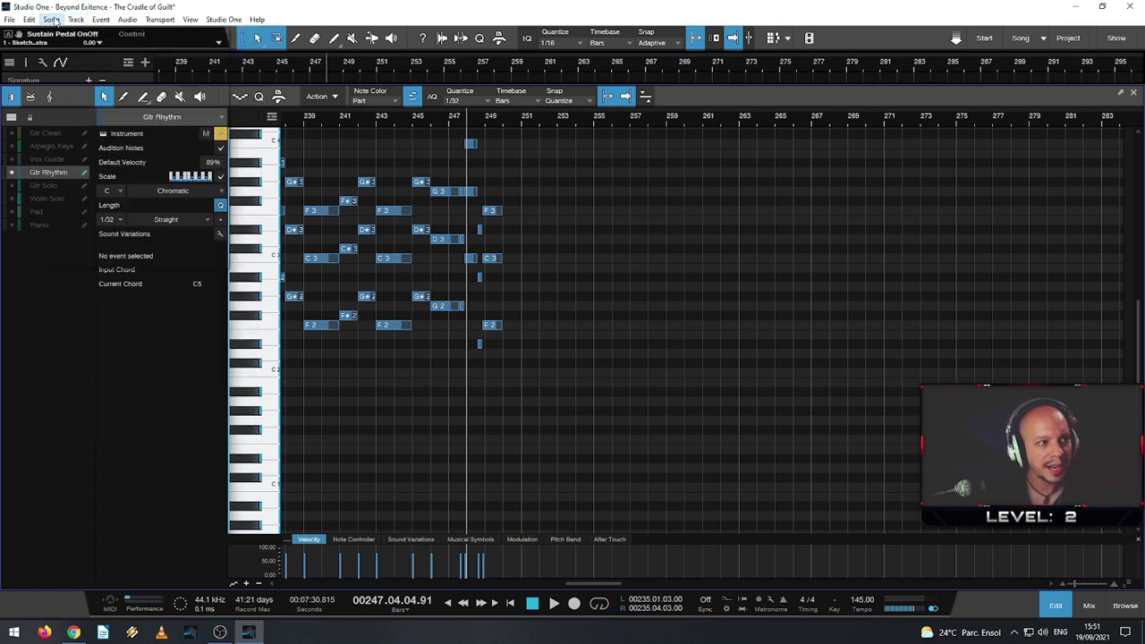
- Look through the song's information, metadata setup, song notes and track notes, and close them without making changes
click(51, 19)
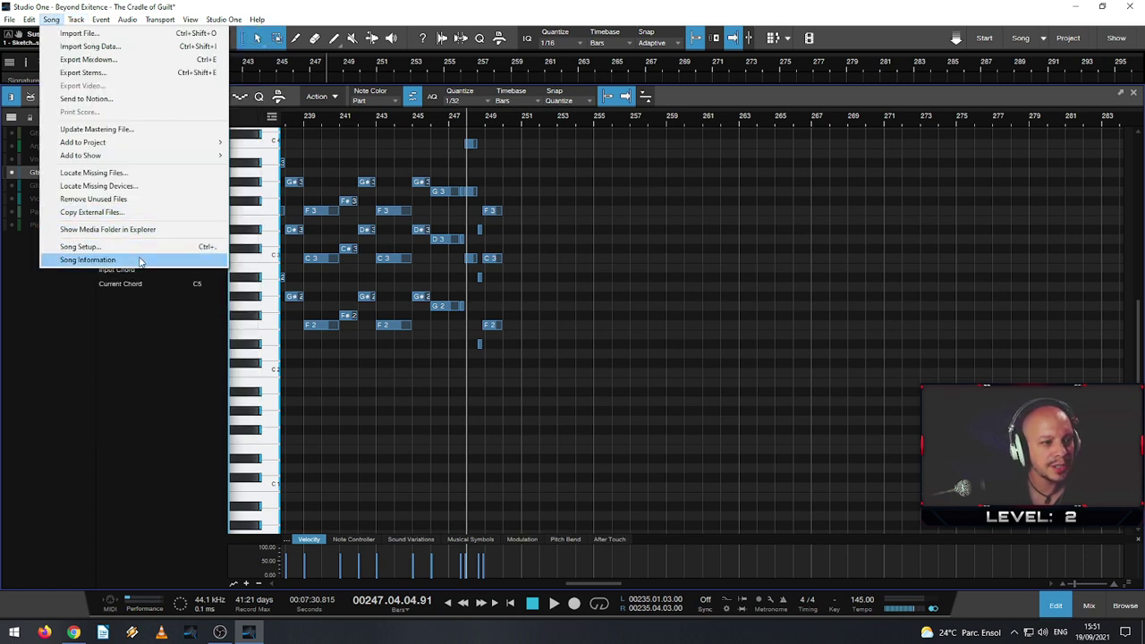
click(140, 261)
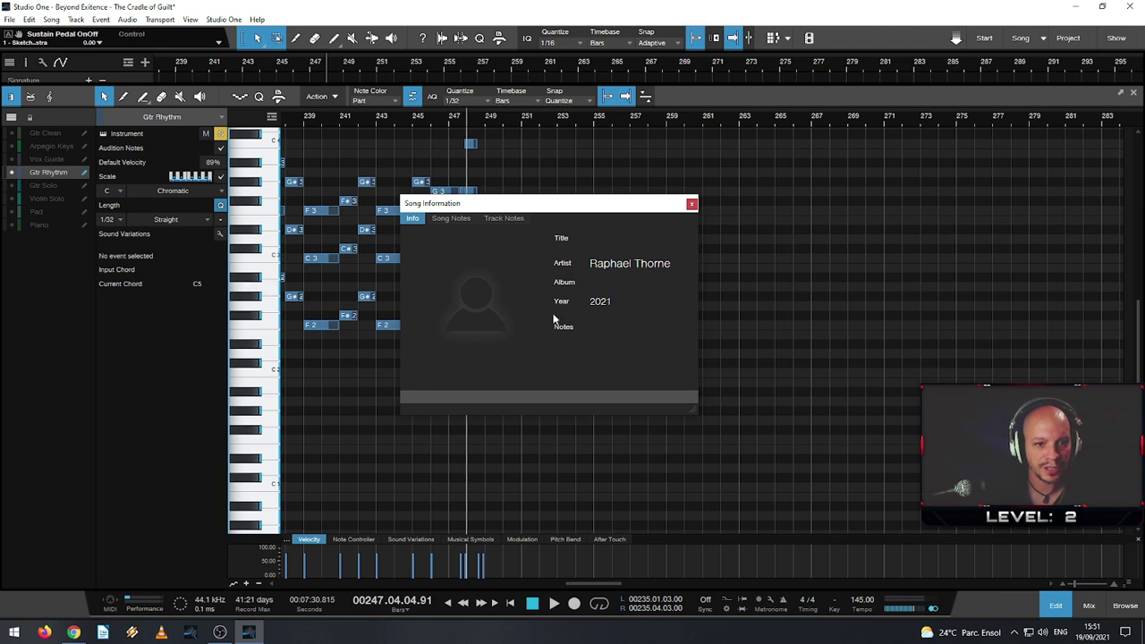
click(525, 291)
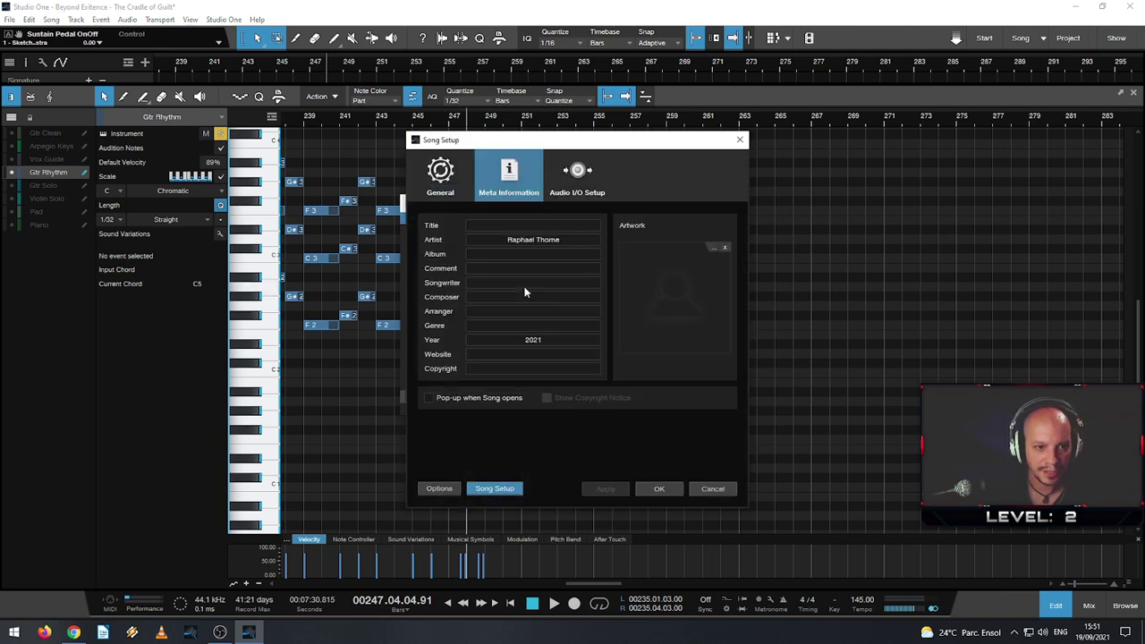
click(739, 140)
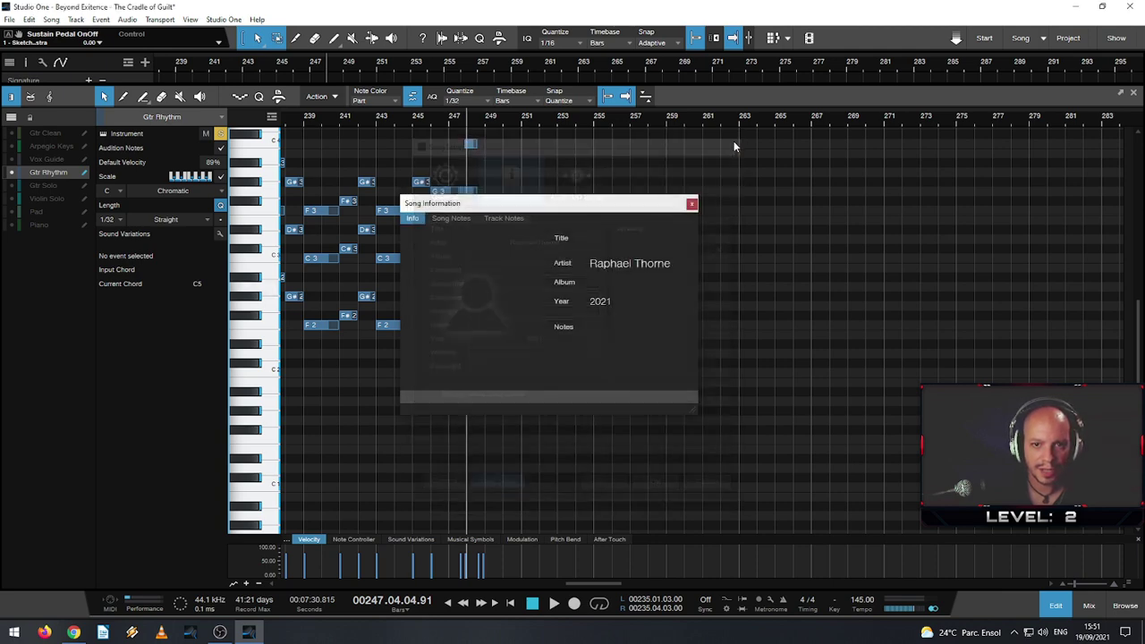
click(450, 218)
click(503, 218)
click(413, 218)
click(691, 204)
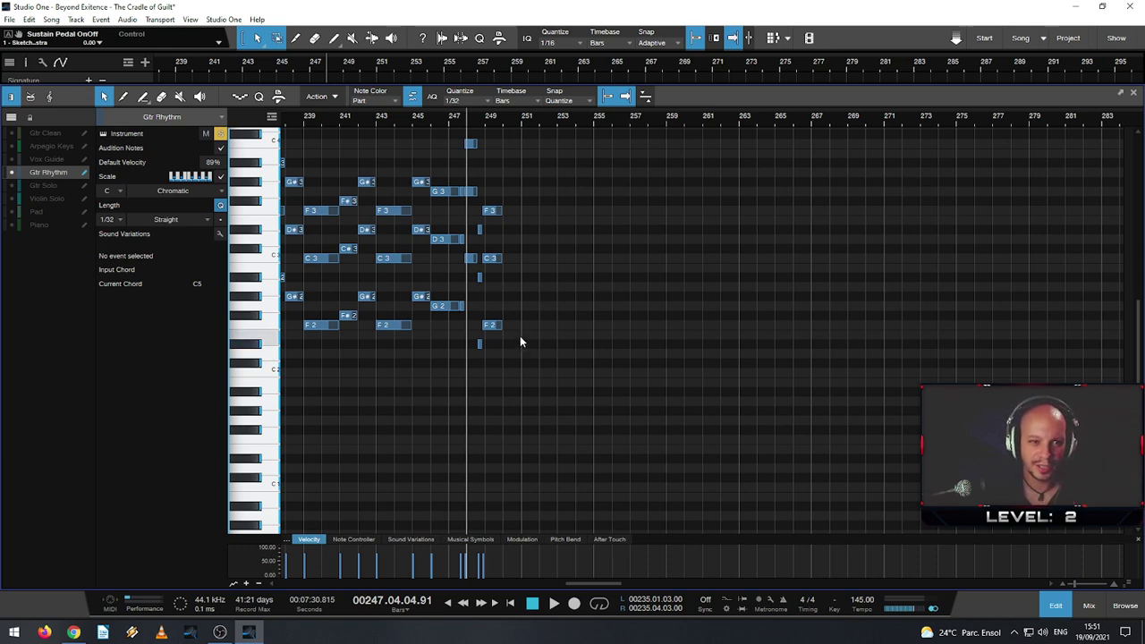
- Play back the Gtr Rhythm progression from around bar 243 through the last chord at bar 249
scroll(472, 334, up, 4)
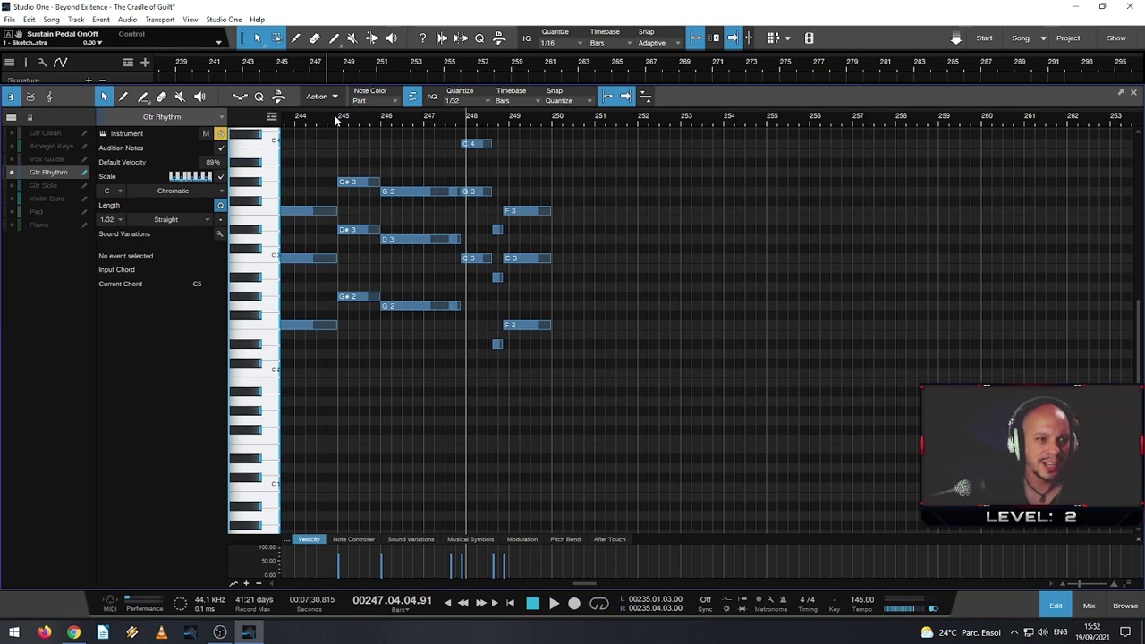
drag(338, 122, 401, 117)
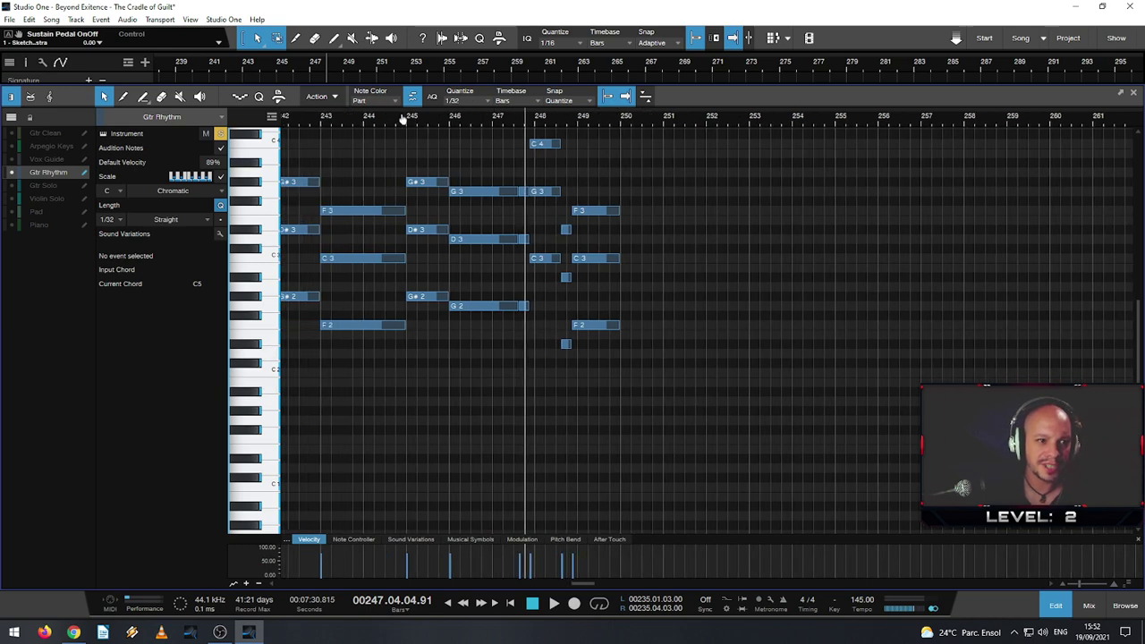
click(320, 119)
key(space)
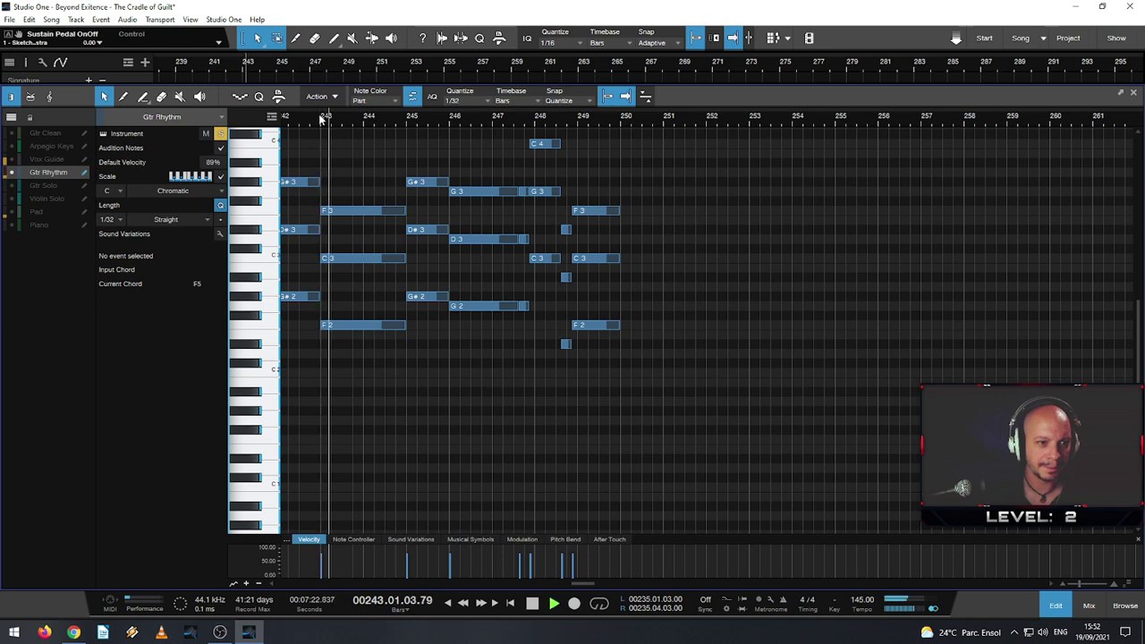
drag(322, 119, 359, 119)
click(293, 119)
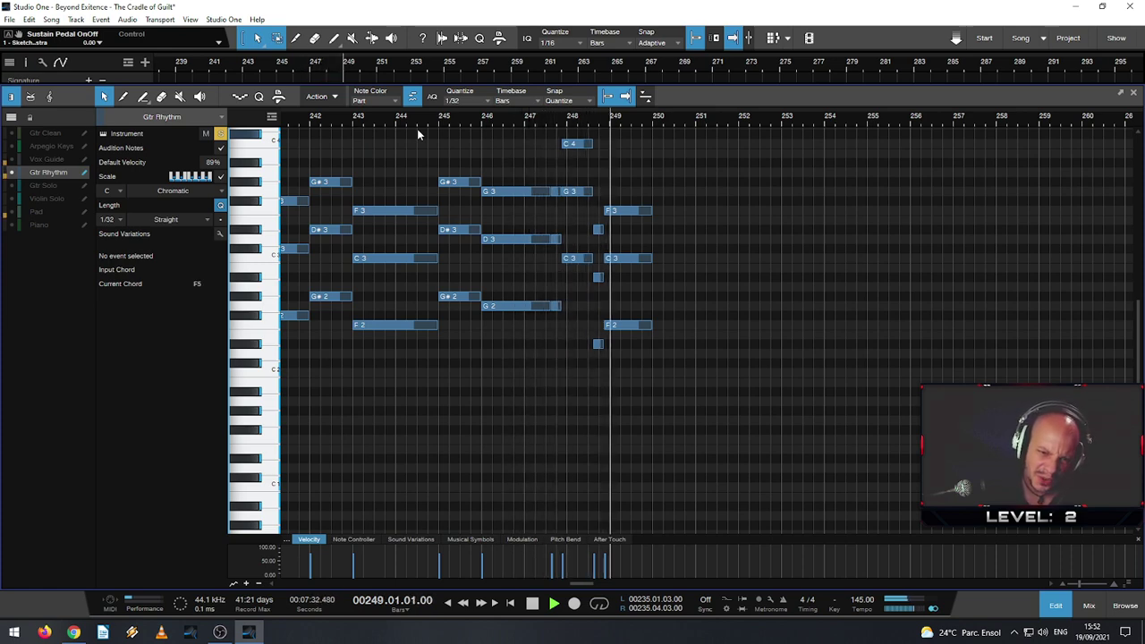
key(space)
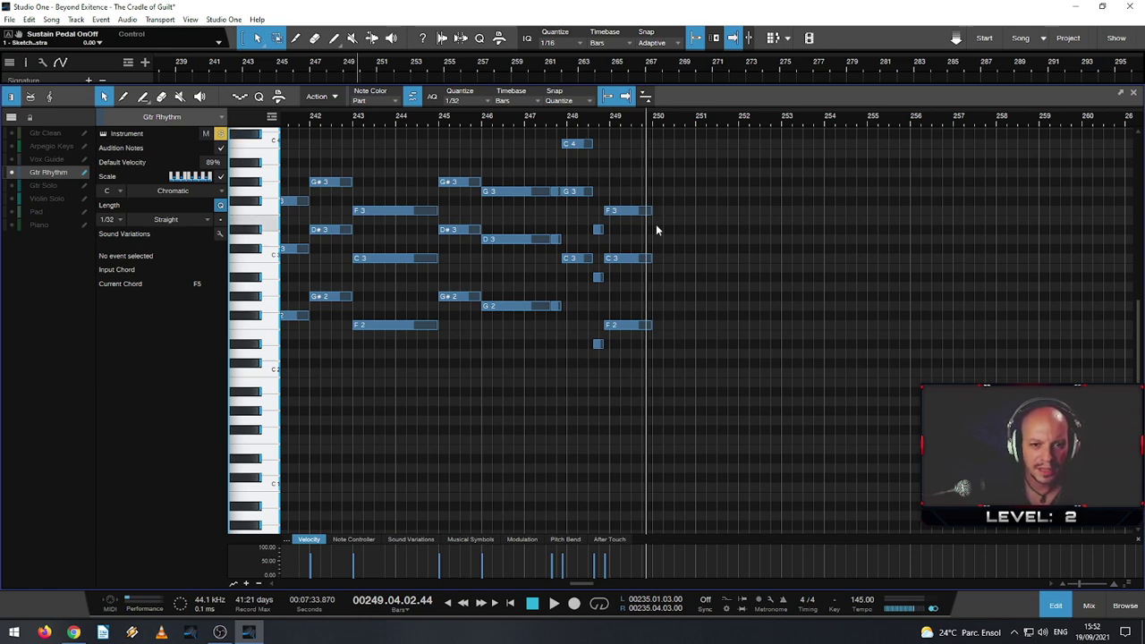
- Audition A#2 and copy the F2, C3 and F3 chord from bar 249 to 250.01.01 as A#1, F2 and A#2
click(264, 279)
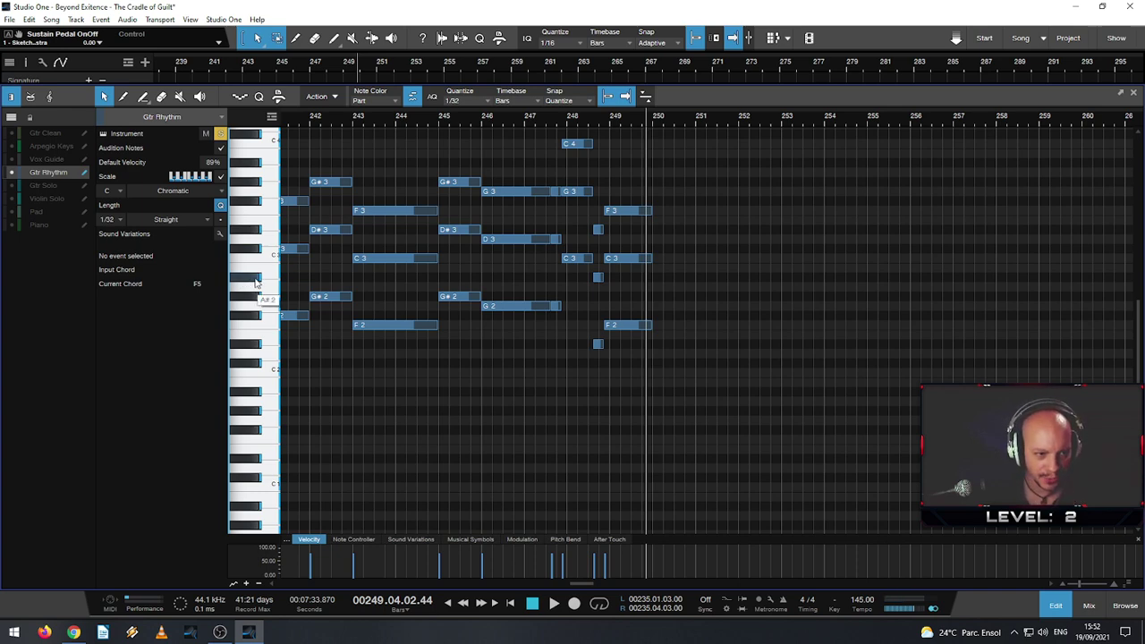
click(257, 280)
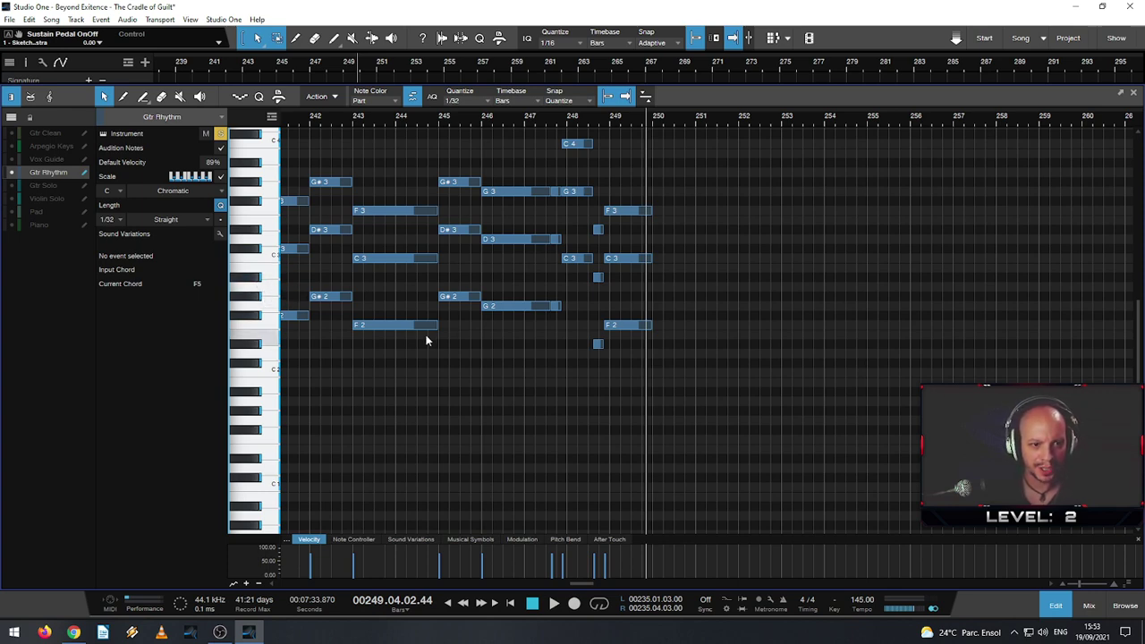
drag(621, 361, 640, 141)
drag(619, 327, 669, 394)
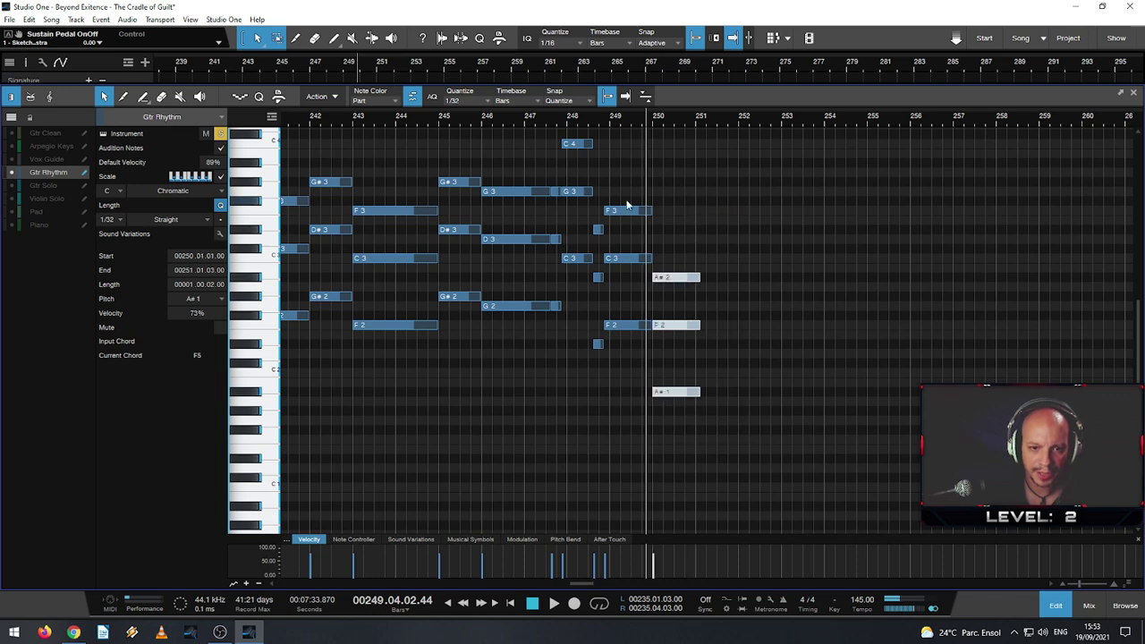
- Play back the progression into the new bar 250 chord from several start points between about bars 244 and 247
click(557, 116)
click(492, 116)
key(space)
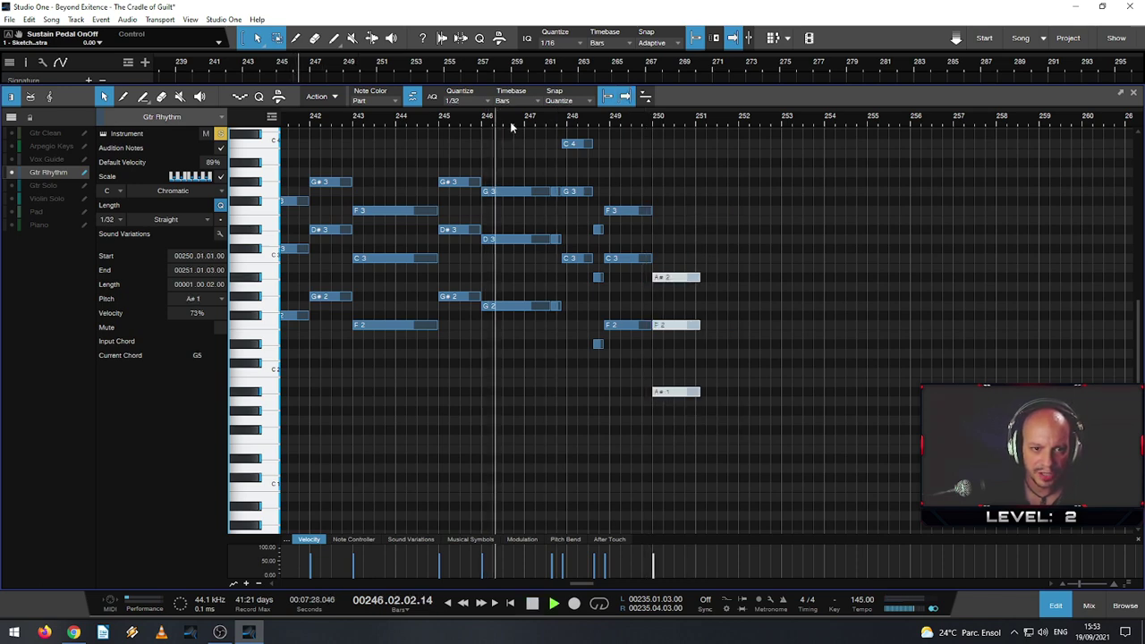
click(529, 116)
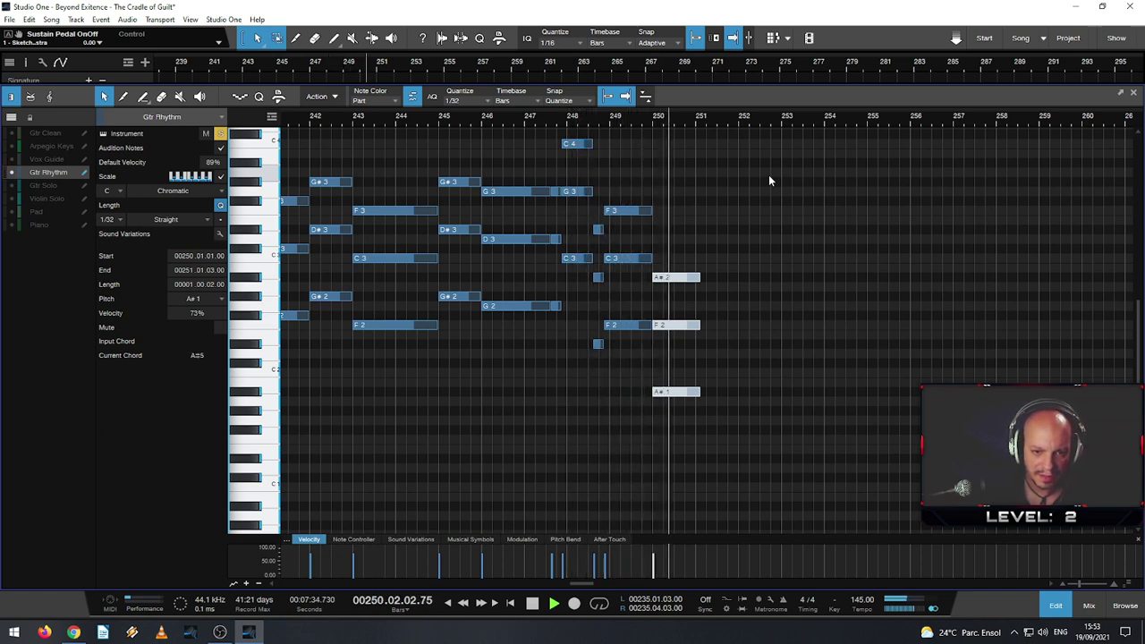
key(space)
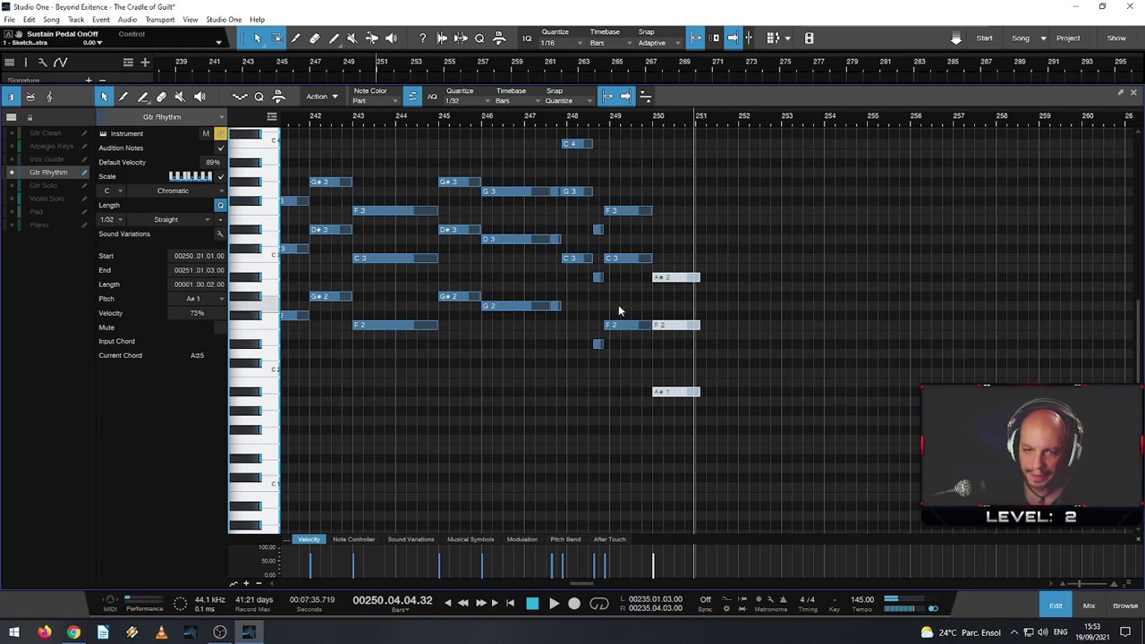
click(540, 121)
key(space)
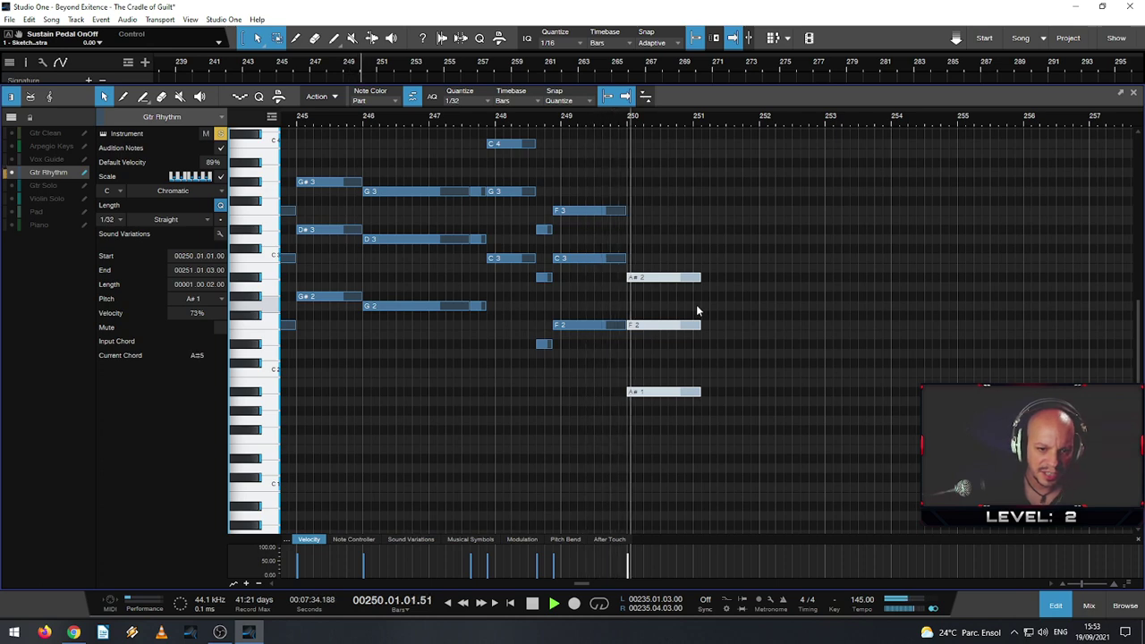
key(space)
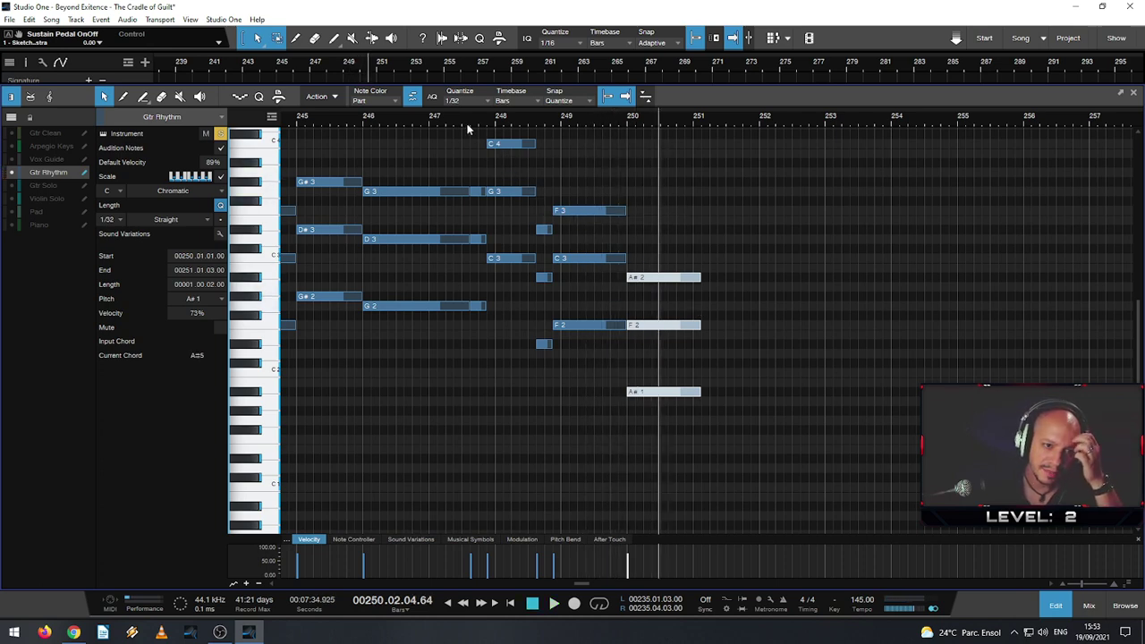
click(289, 127)
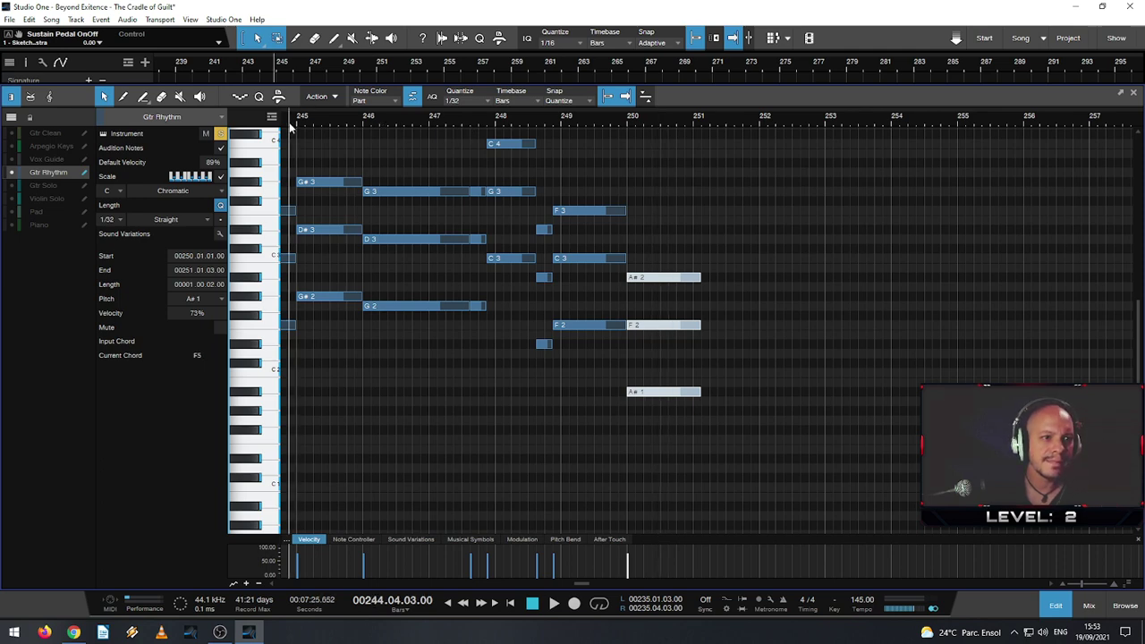
key(space)
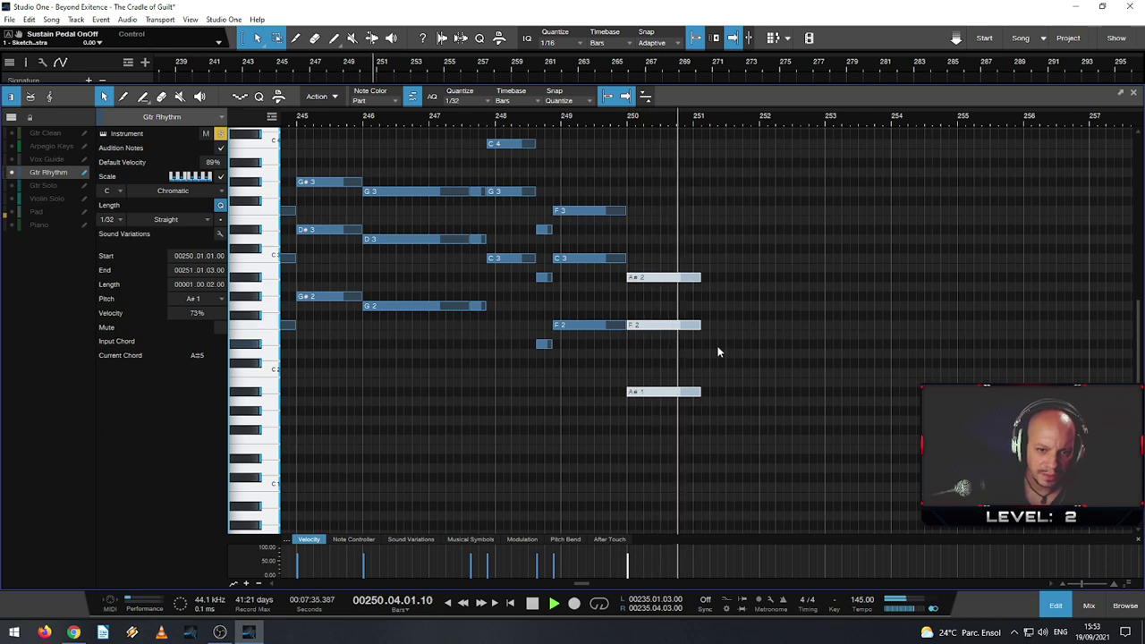
key(space)
- Shorten the A#1, F2 and A#2 chord at bar 250 so its notes end at 251.01.01, and audition A#1
scroll(723, 353, up, 2)
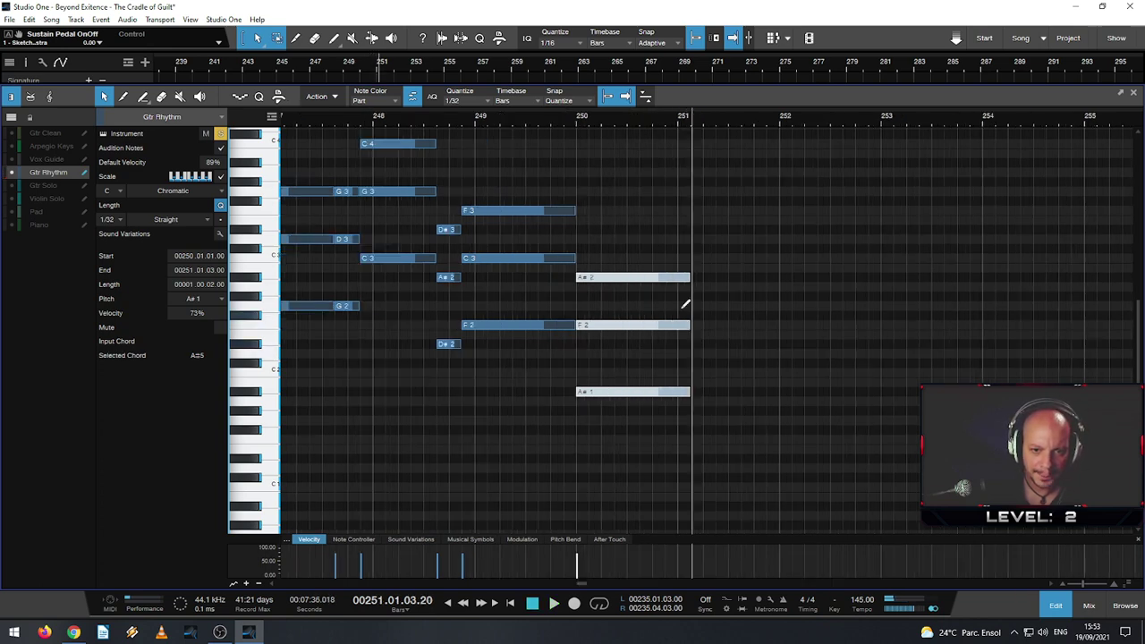
drag(689, 277, 677, 277)
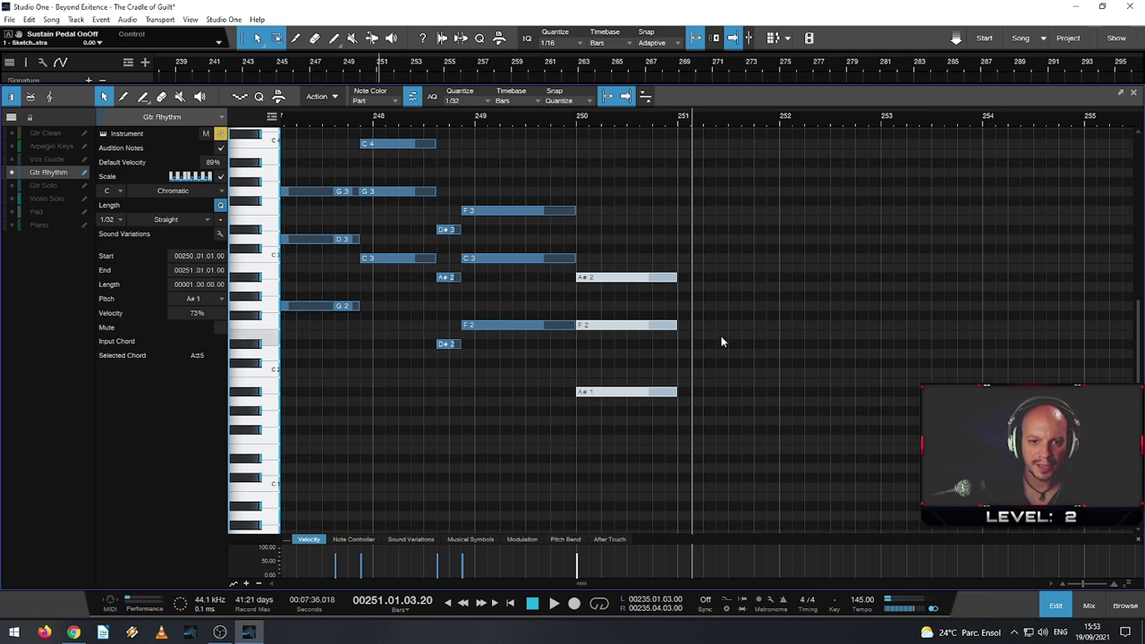
click(255, 395)
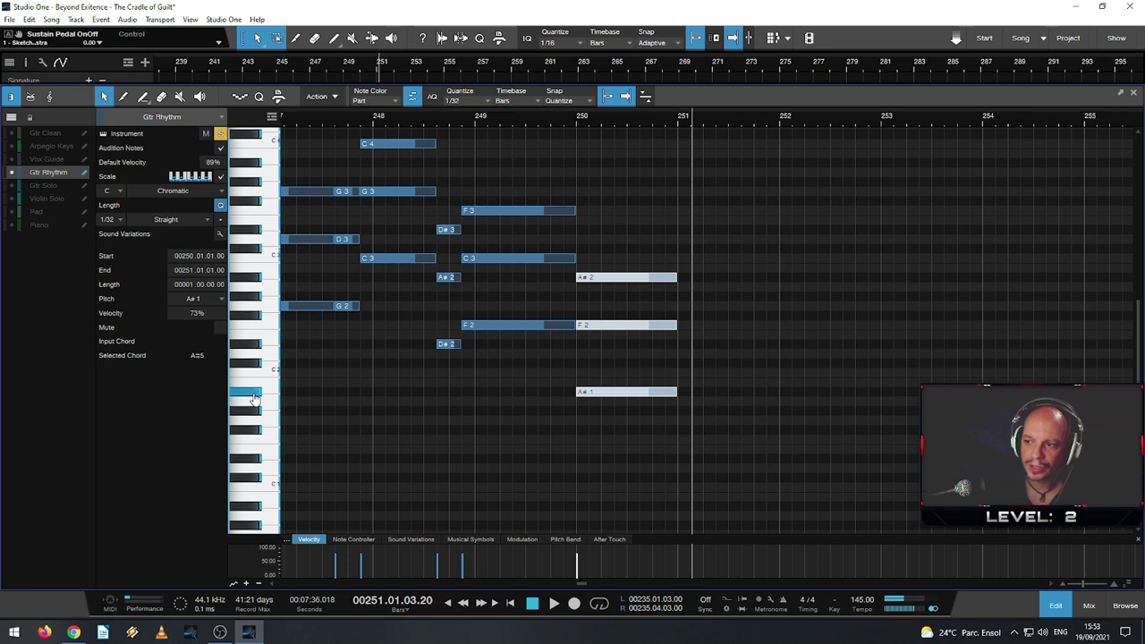
click(256, 391)
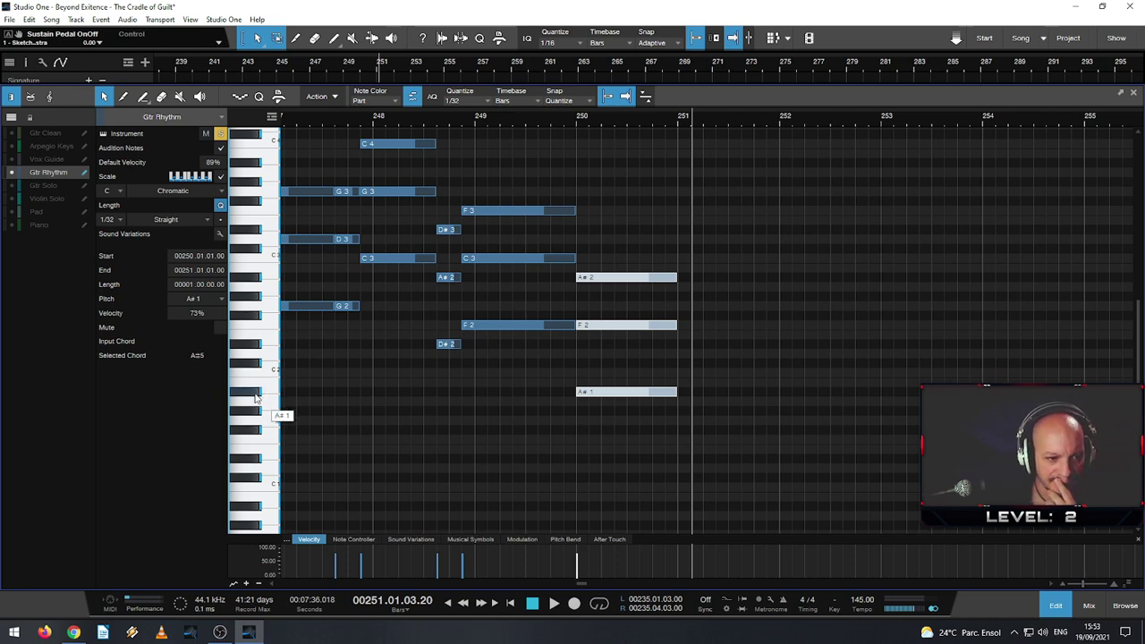
click(255, 397)
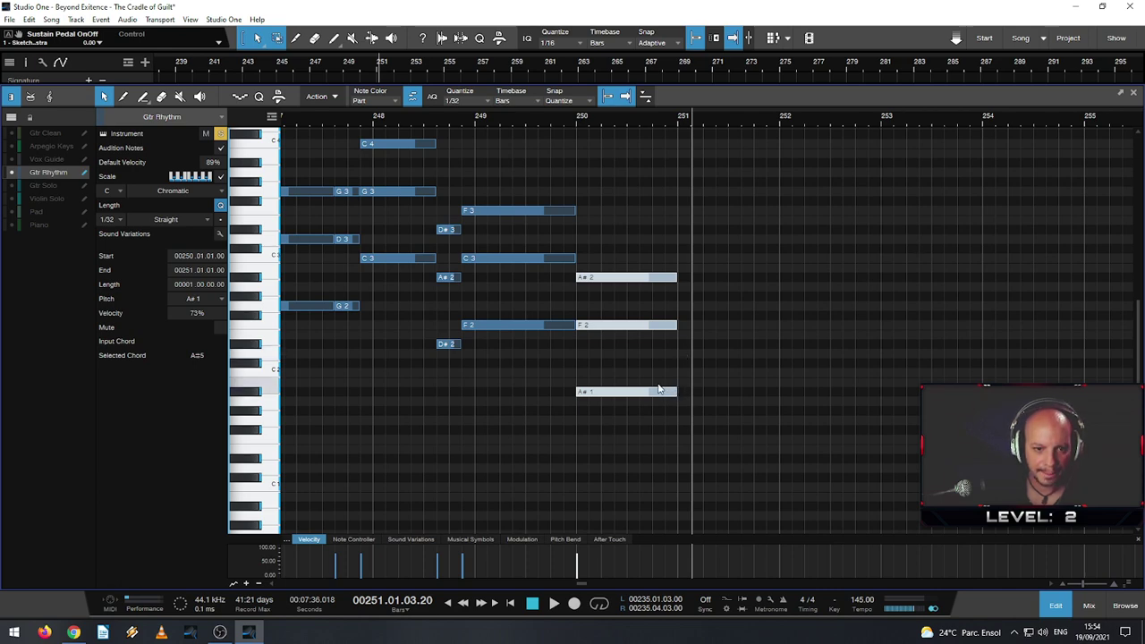
- Copy the bar 250 chord to 251.01.01 as D#2, A#2 and D#3, and play back the new chord
drag(660, 390, 690, 329)
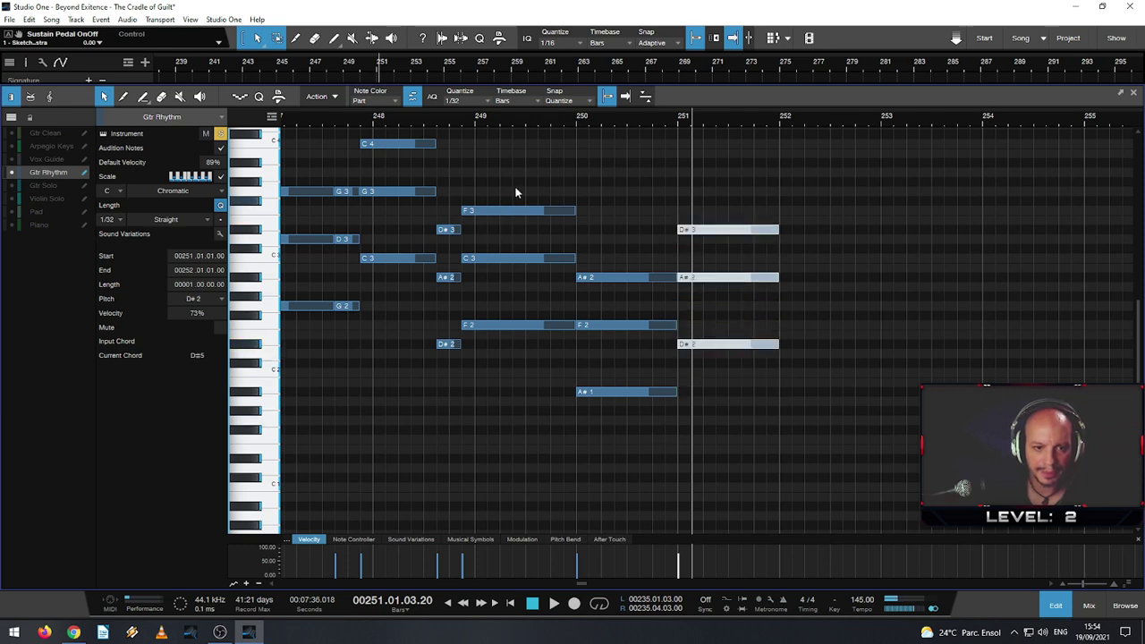
key(space)
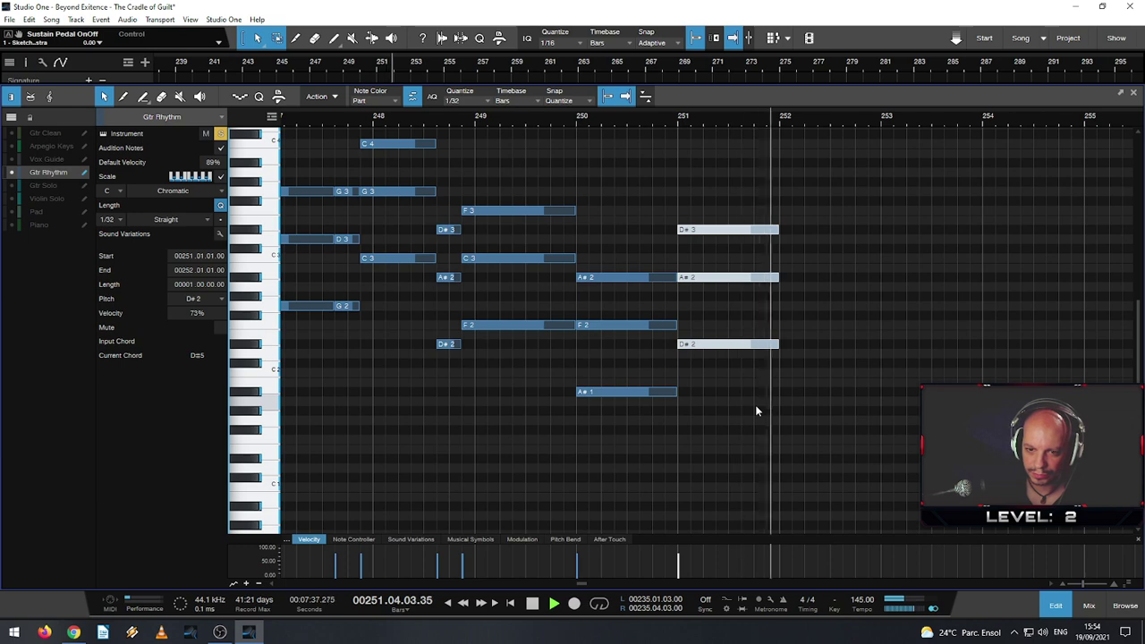
key(space)
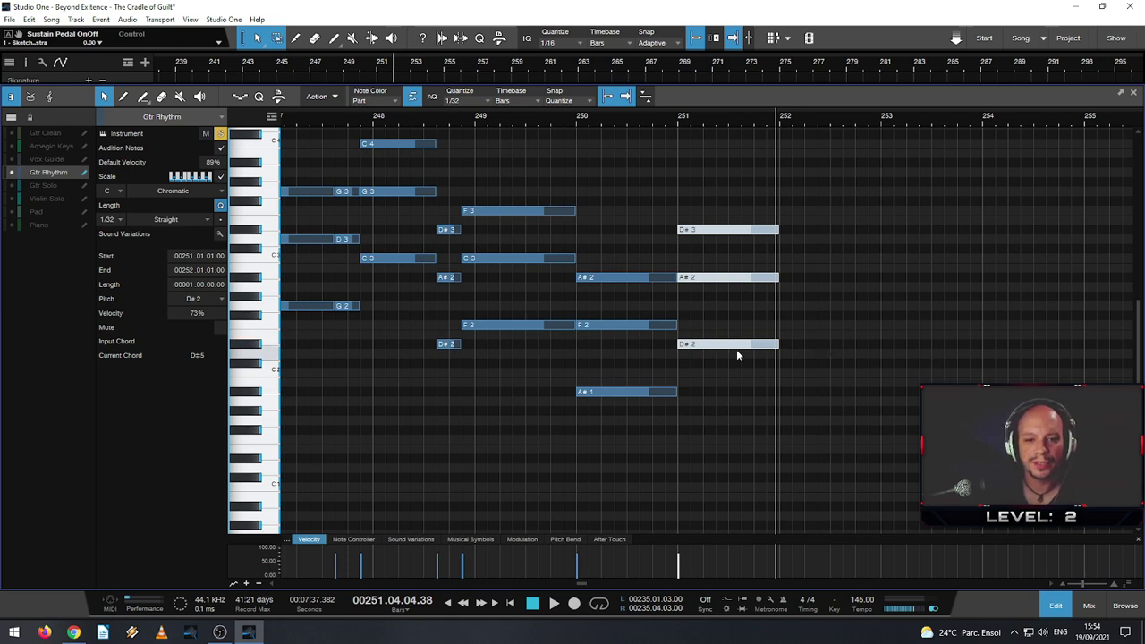
- Duplicate the bar 251 chord to 252.01.01 and transpose the copy up to G2, D3 and G3
mouse_move(728, 349)
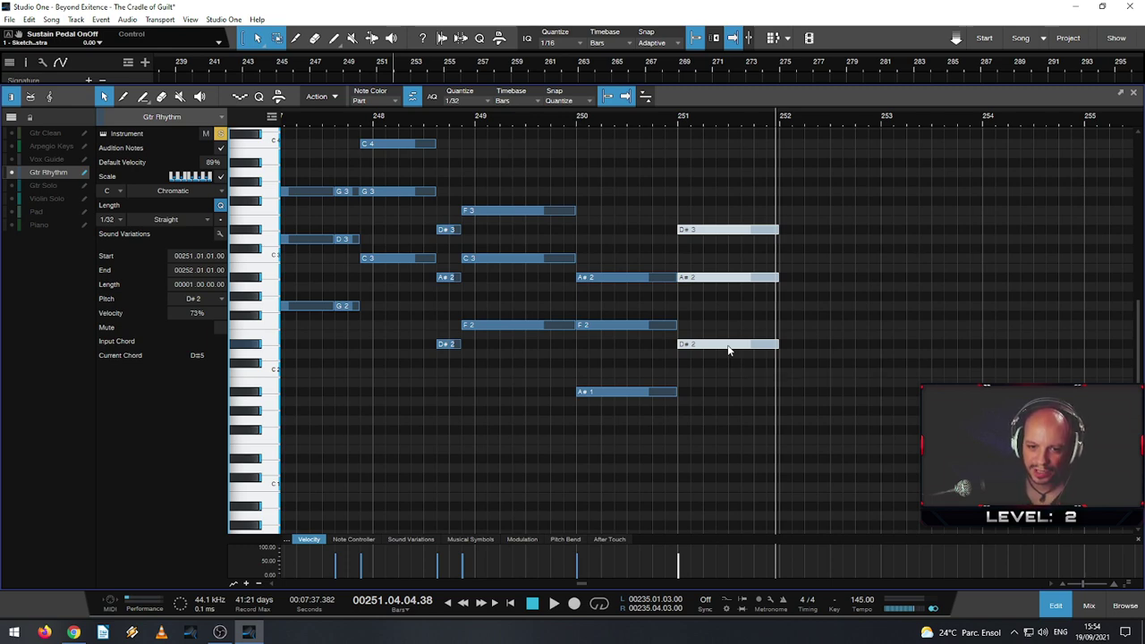
key(d)
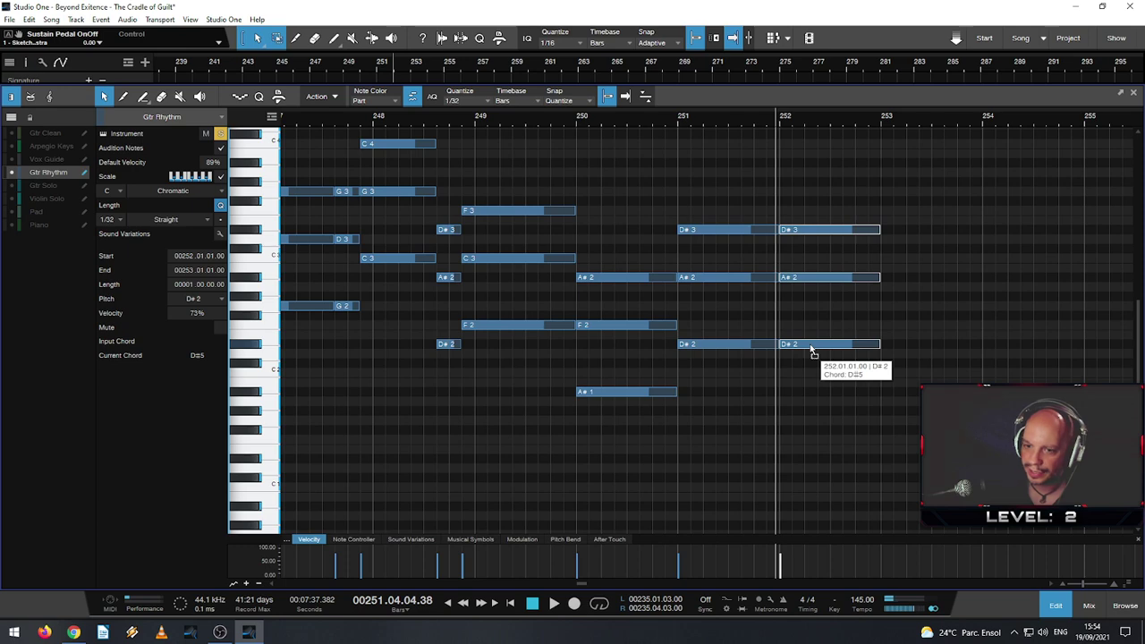
drag(810, 348, 813, 315)
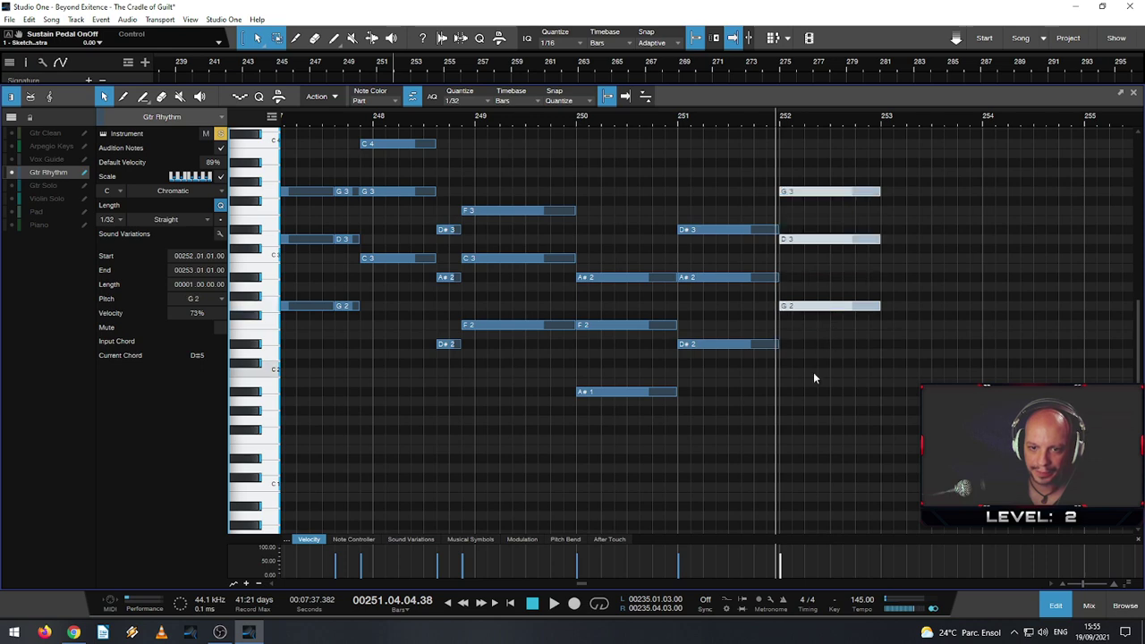
- Duplicate the G chord to 253.01.01, transpose the copy down to B1, F#2 and B2, and deselect it
key(d)
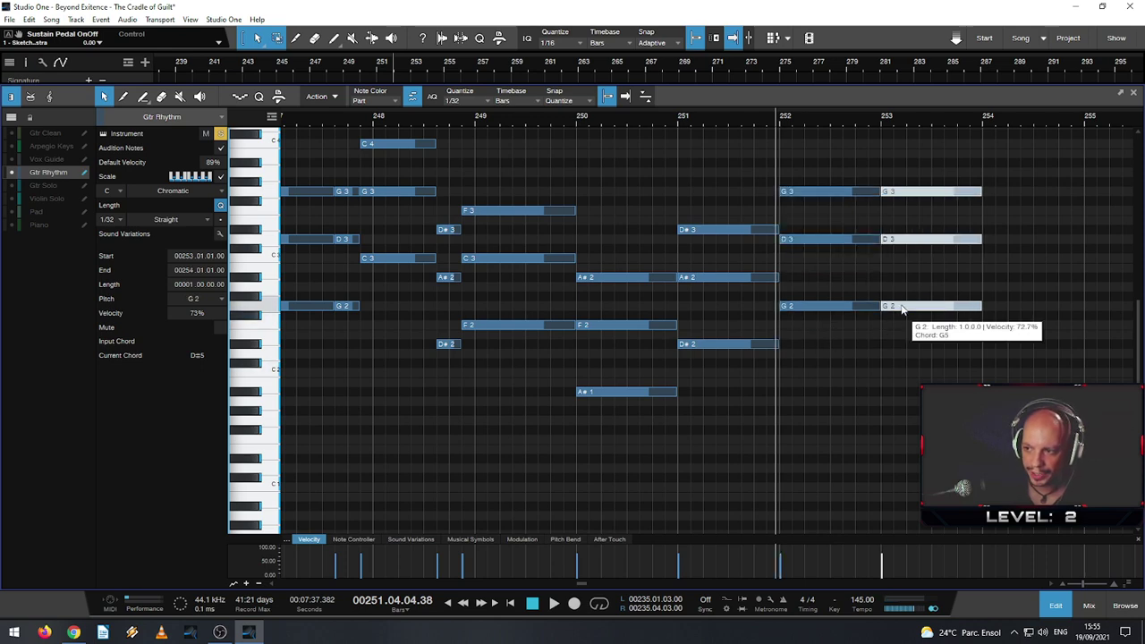
drag(902, 309, 903, 390)
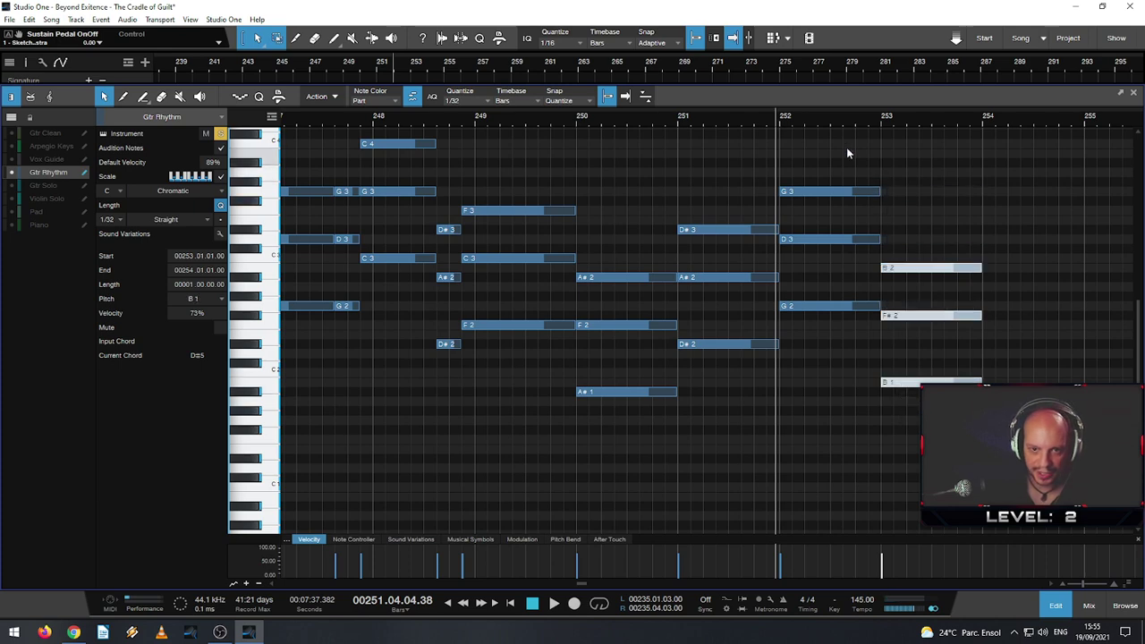
scroll(724, 116, down, 5)
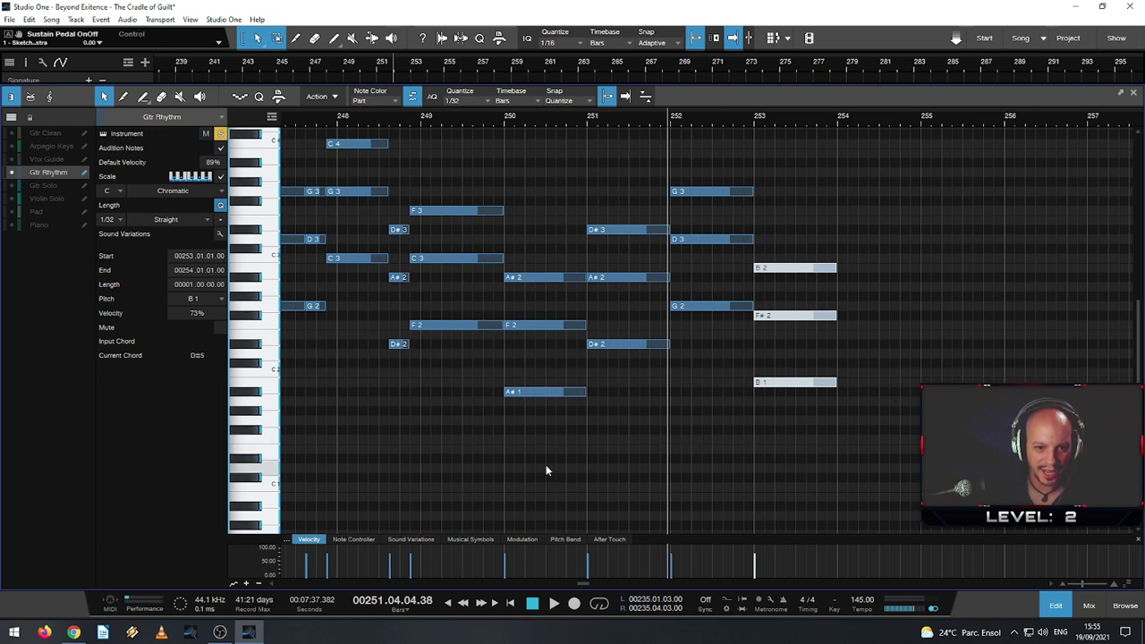
click(503, 409)
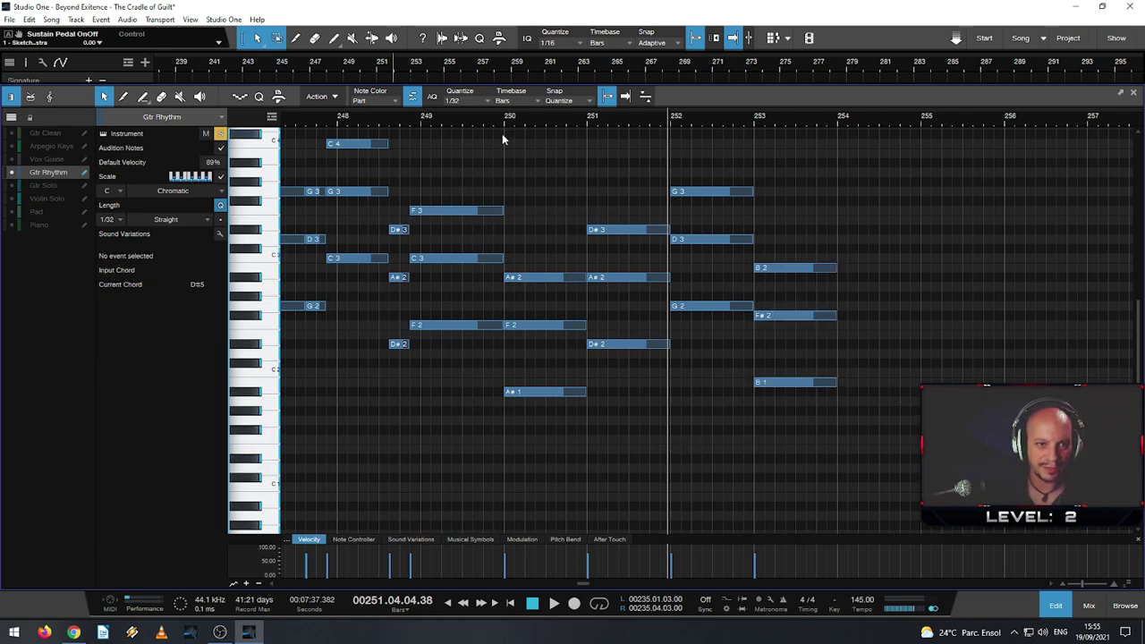
- Examine the existing Gtr Rhythm chords beyond bar 284, and play back the new progression from about bar 249 through bar 253
click(503, 120)
click(416, 121)
scroll(419, 127, right, 10)
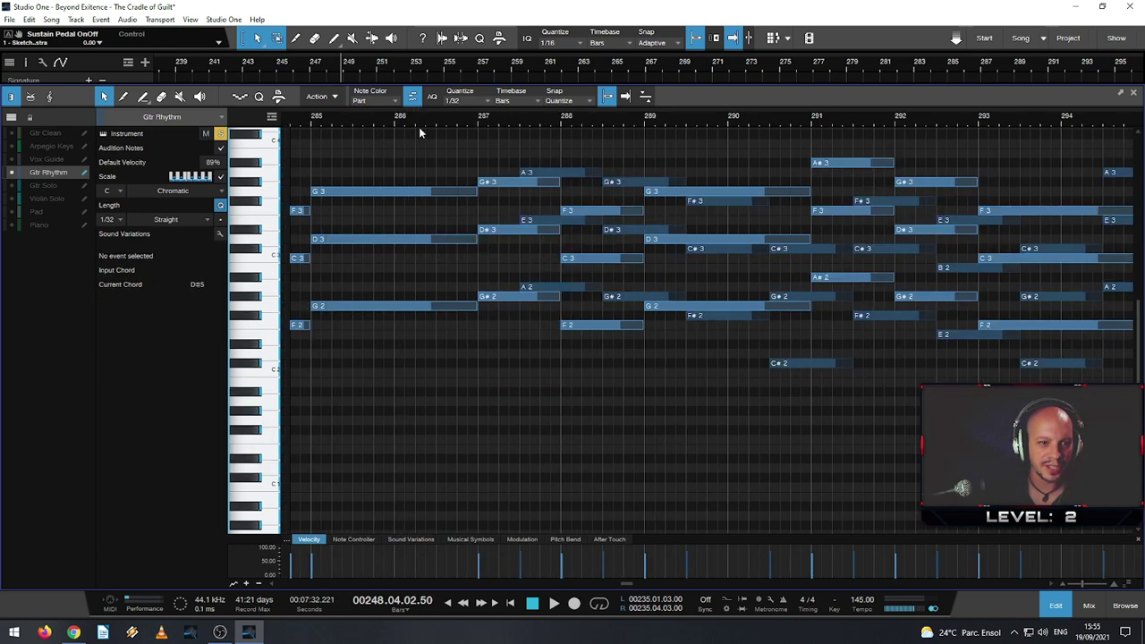
scroll(720, 290, down, 6)
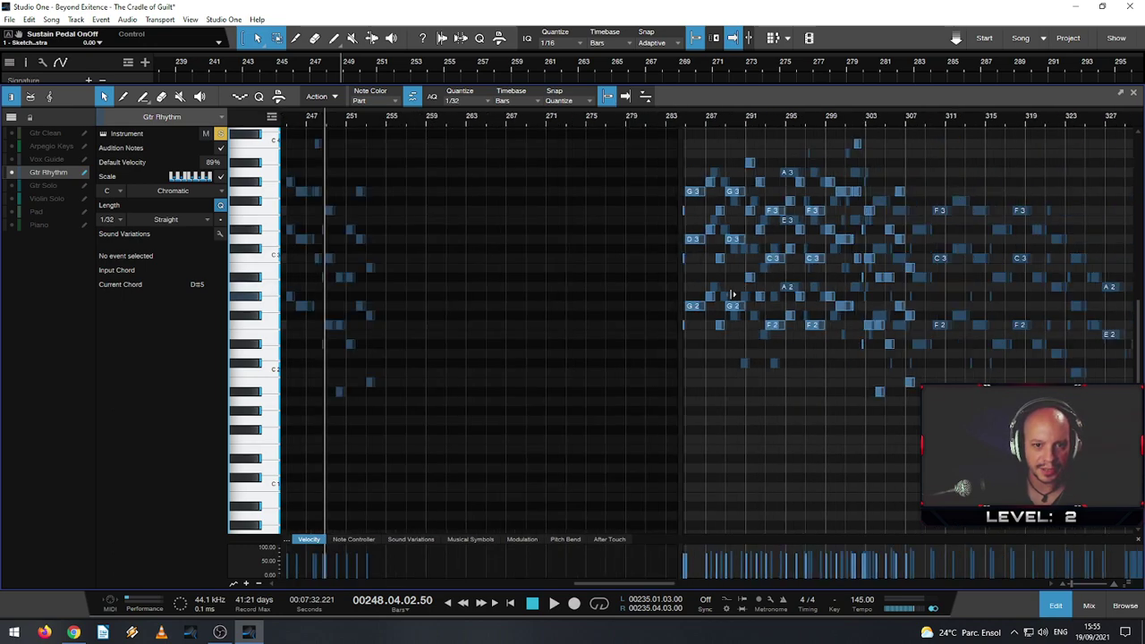
scroll(831, 310, up, 6)
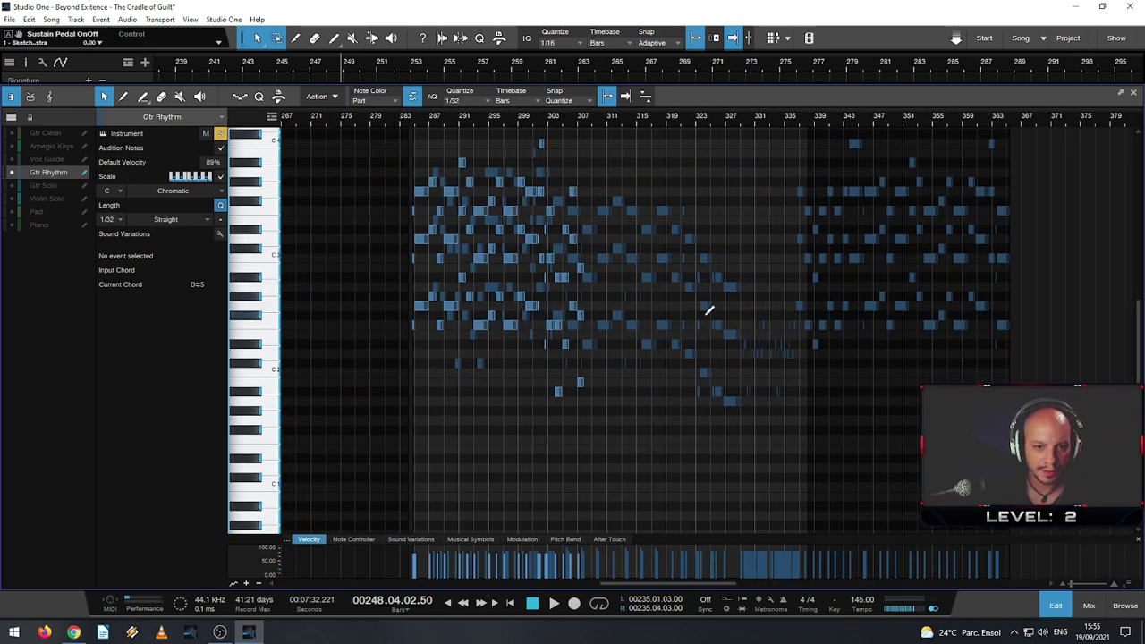
scroll(671, 307, up, 3)
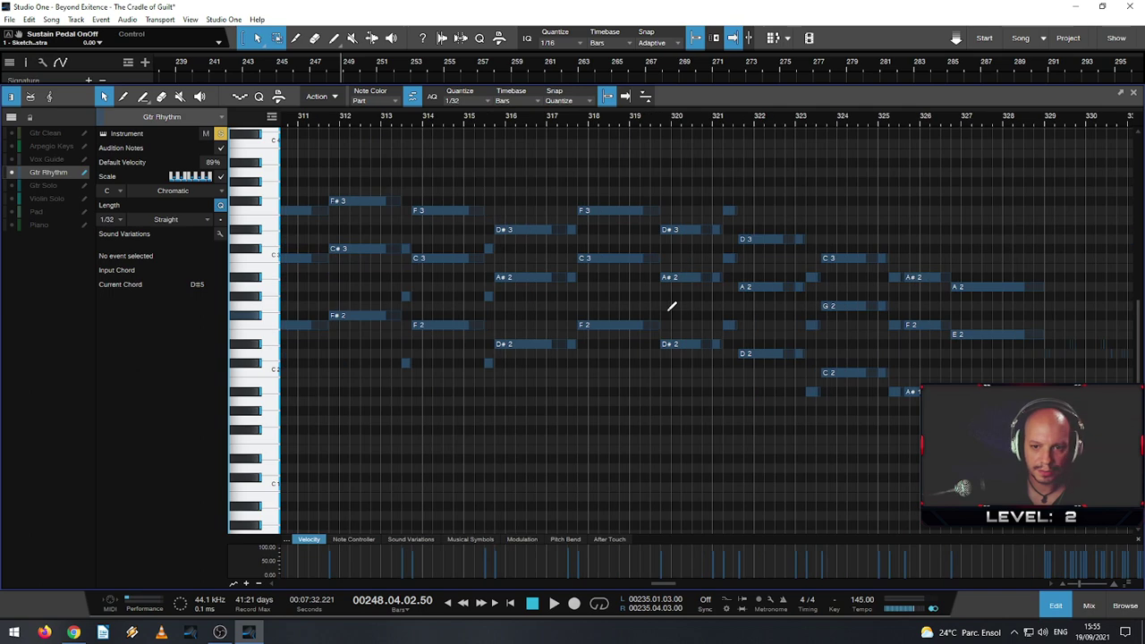
scroll(671, 307, down, 4)
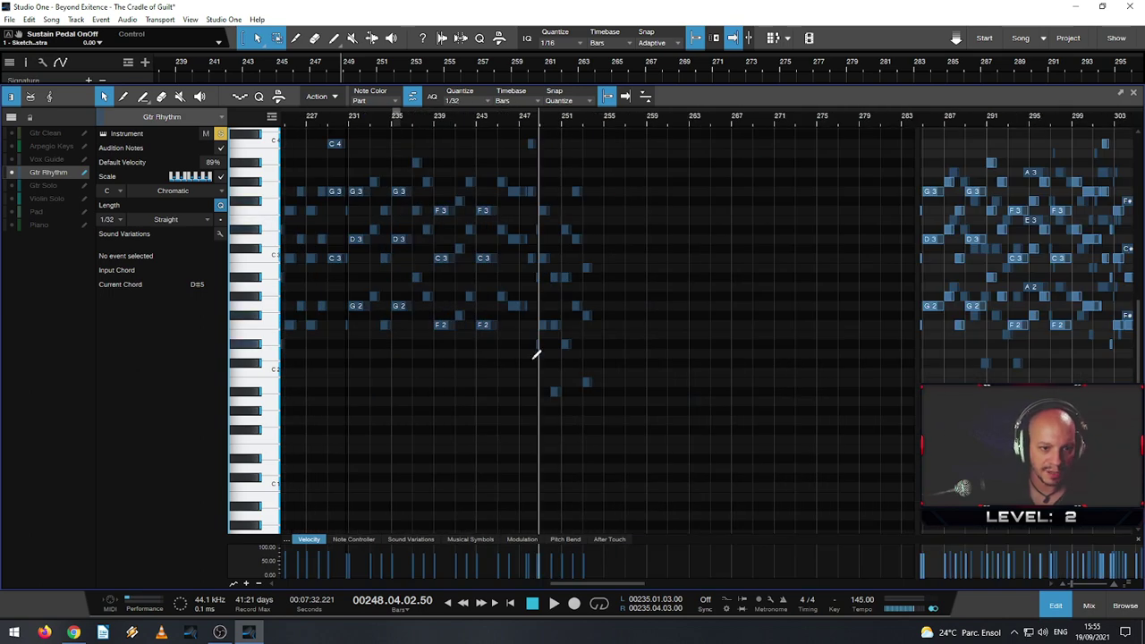
scroll(556, 398, up, 6)
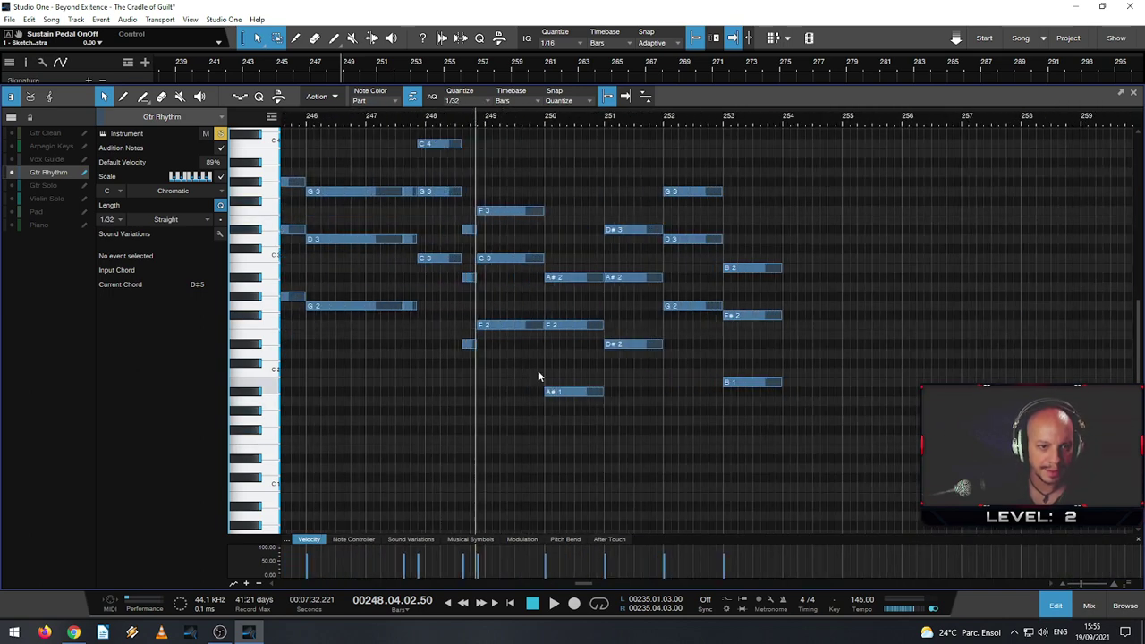
key(space)
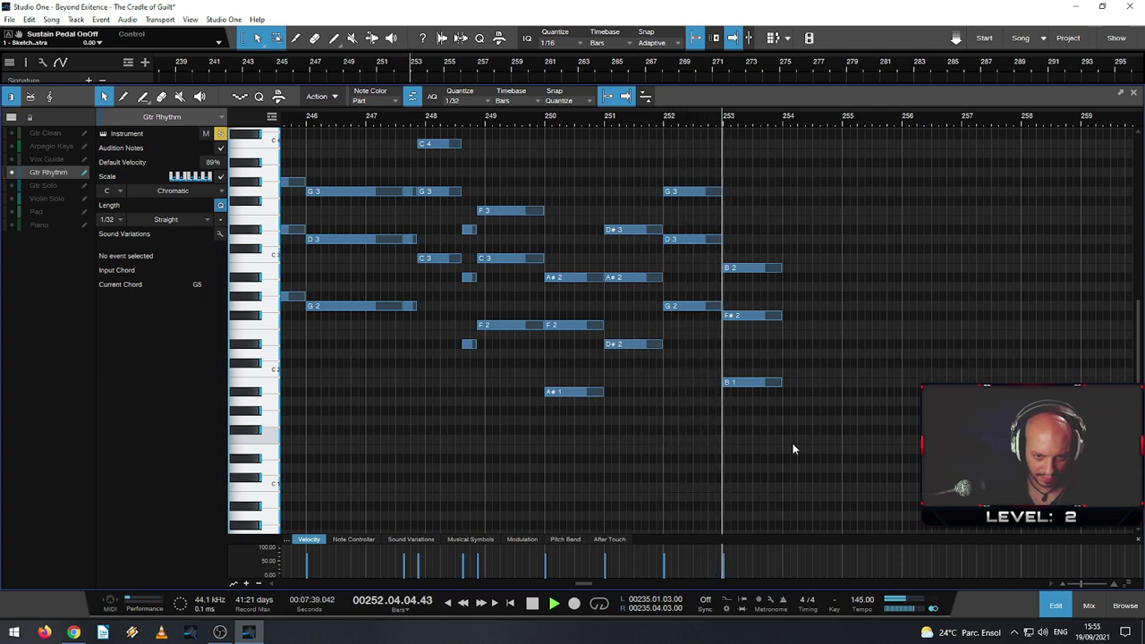
key(space)
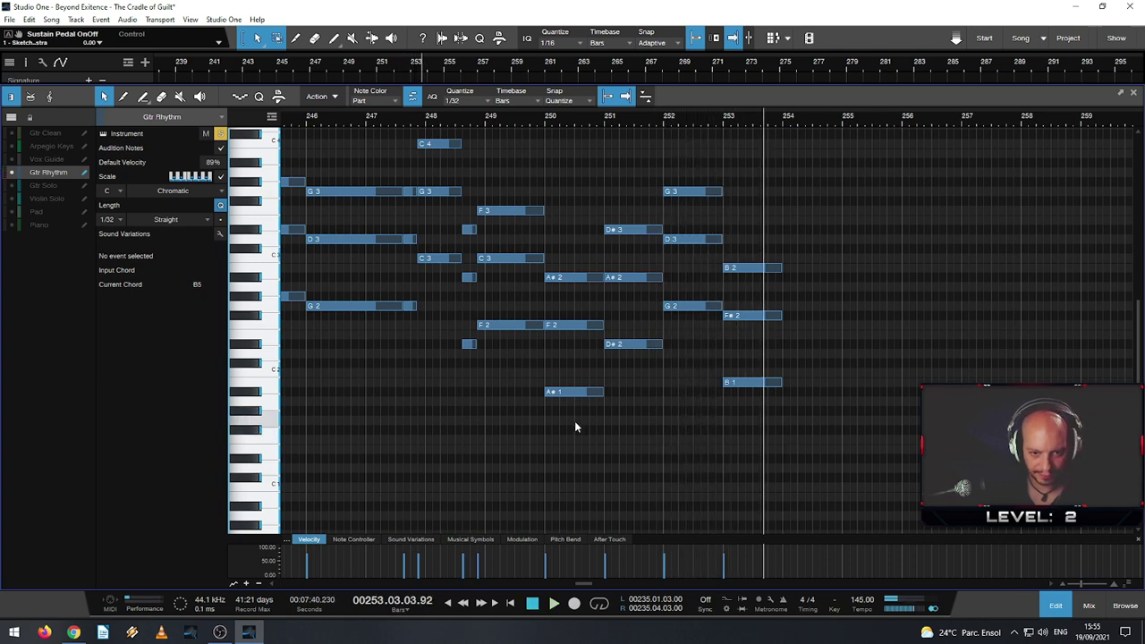
- Copy the A#1, F2 and A#2 chord from bar 250 and align the copy to start at 254.01.01
drag(575, 420, 631, 280)
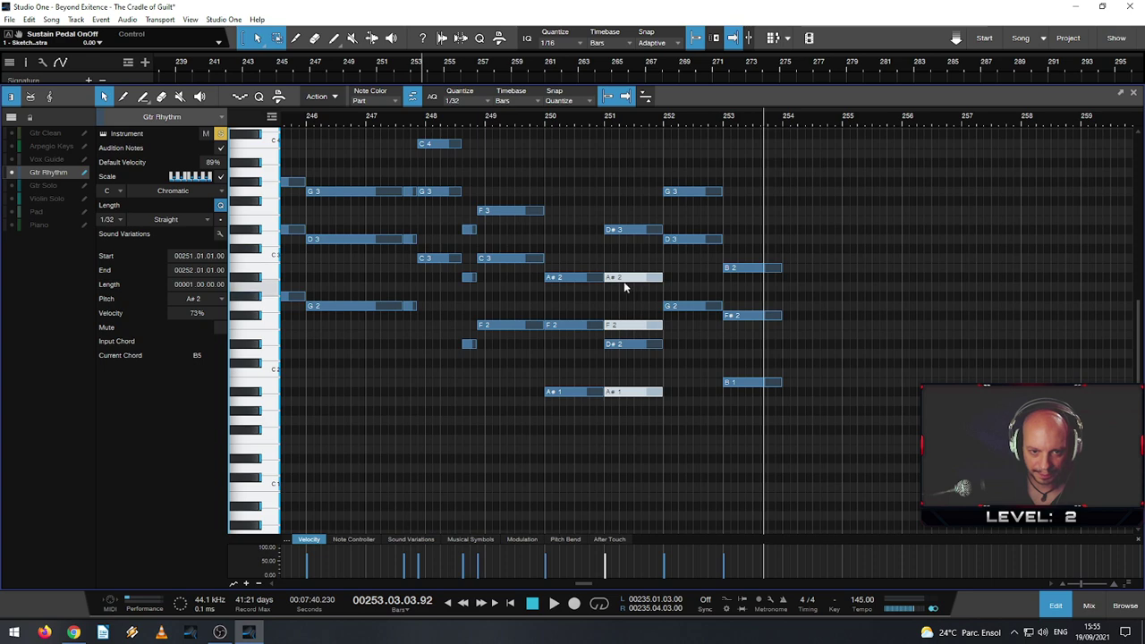
drag(699, 288, 809, 279)
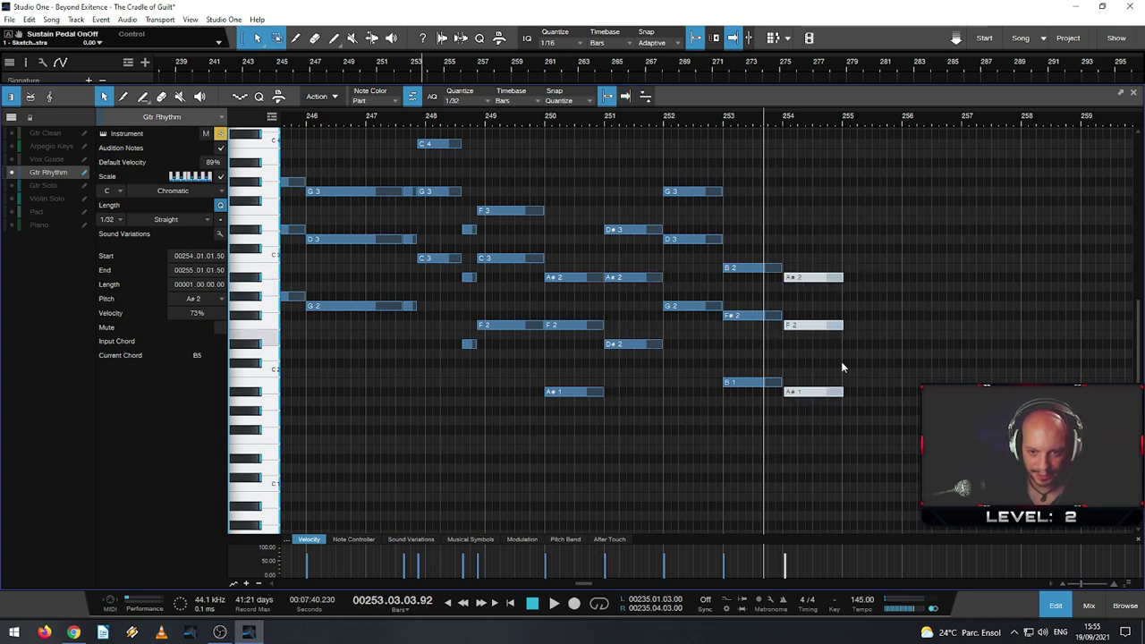
ctrl+scroll(838, 409, up, 3)
ctrl+scroll(832, 407, up, 2)
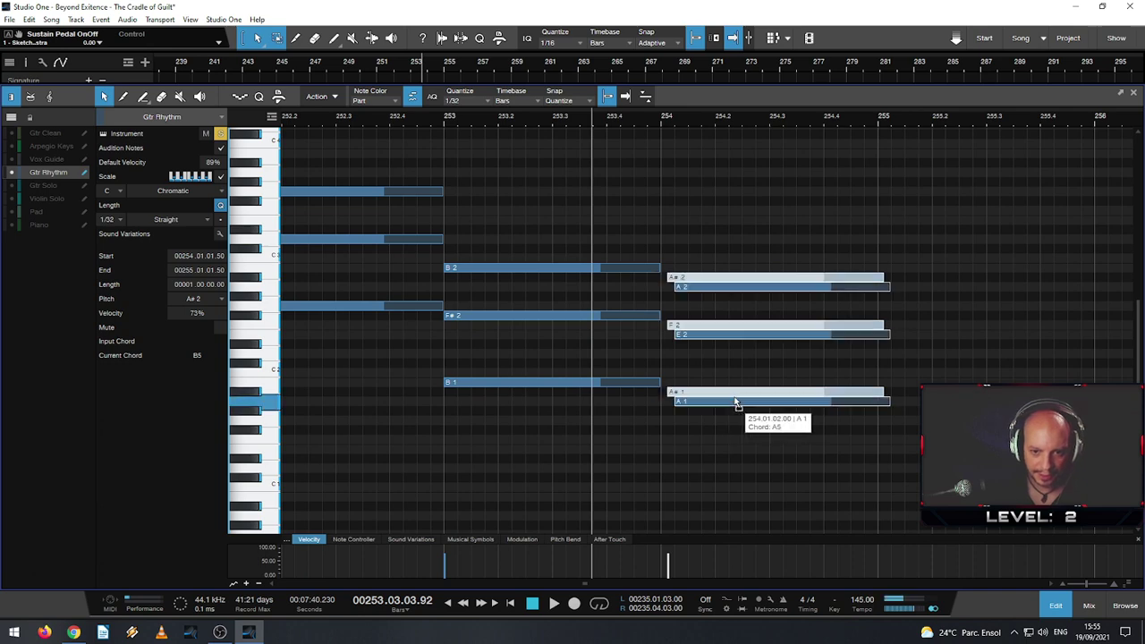
ctrl+scroll(647, 411, down, 2)
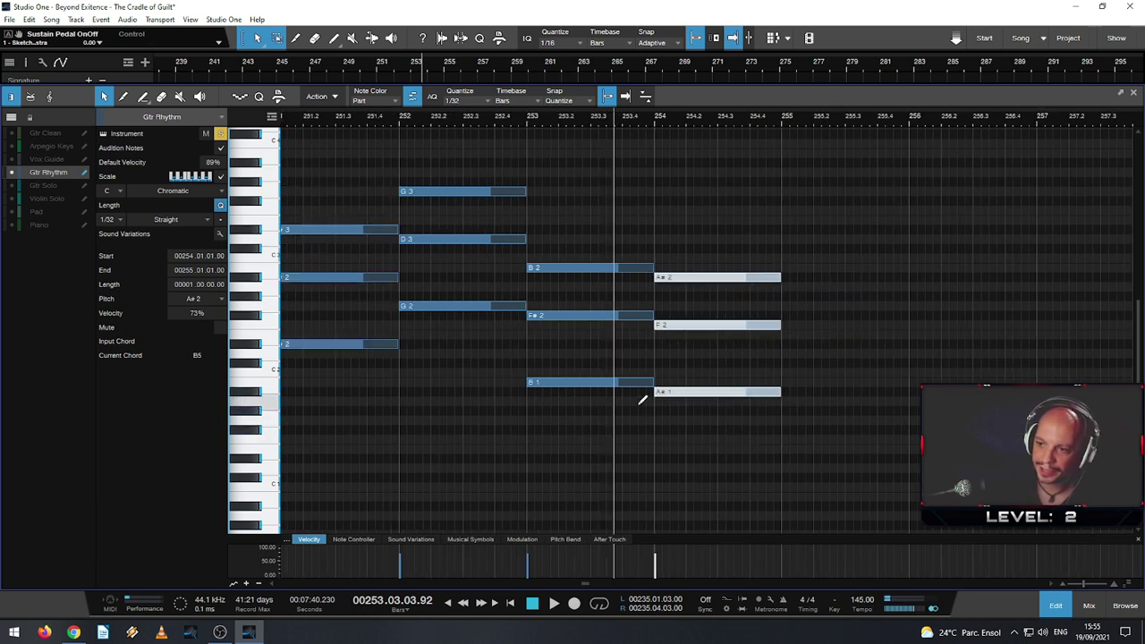
ctrl+scroll(396, 325, down, 3)
- Play back the progression from the start of bar 250 and review the chords in bars 250 to 254
drag(402, 118, 499, 122)
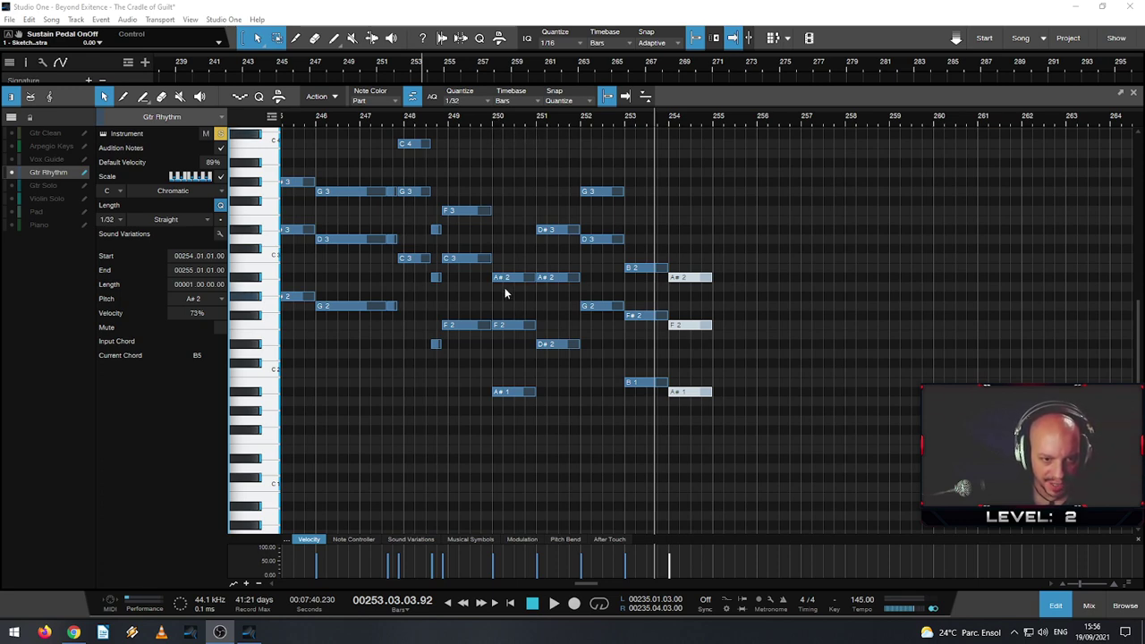
scroll(524, 339, up, 2)
scroll(455, 355, up, 3)
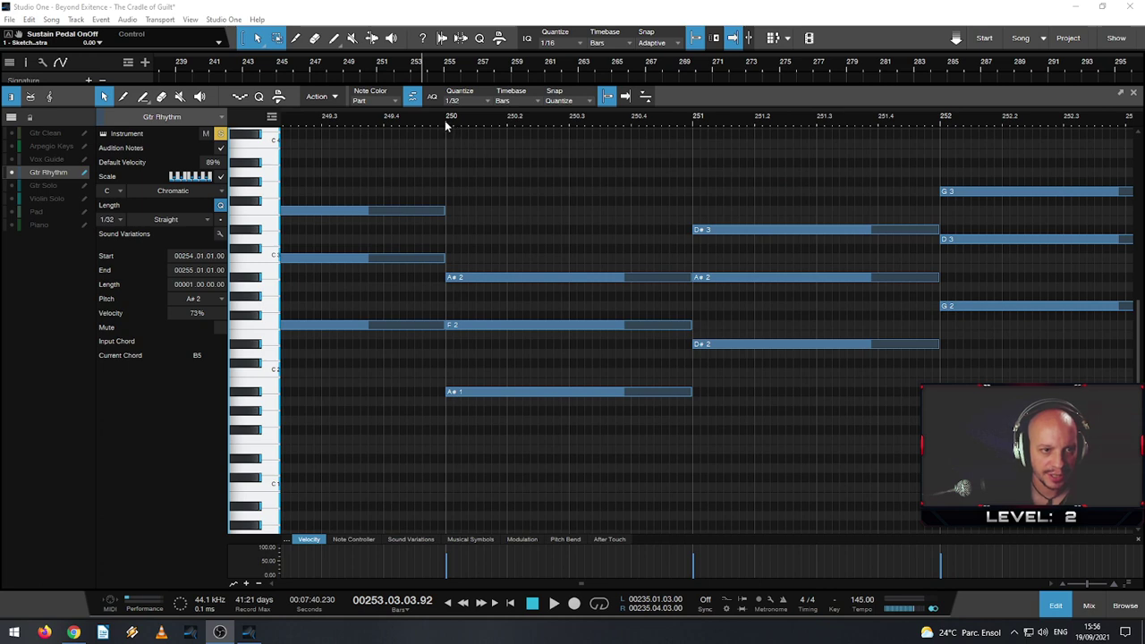
click(447, 126)
key(space)
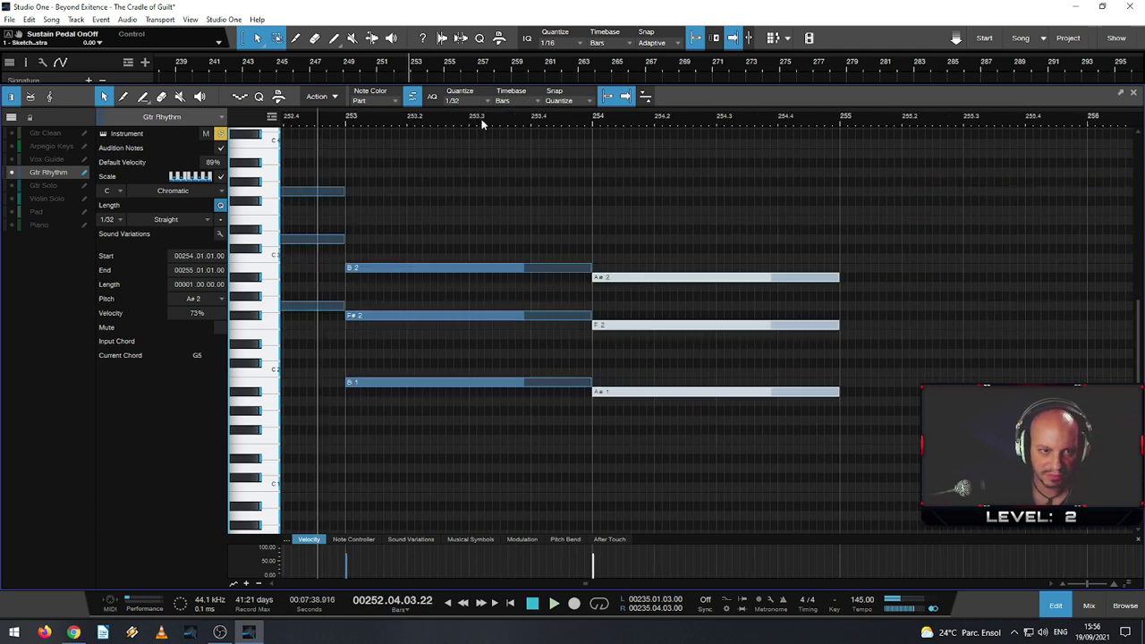
key(w)
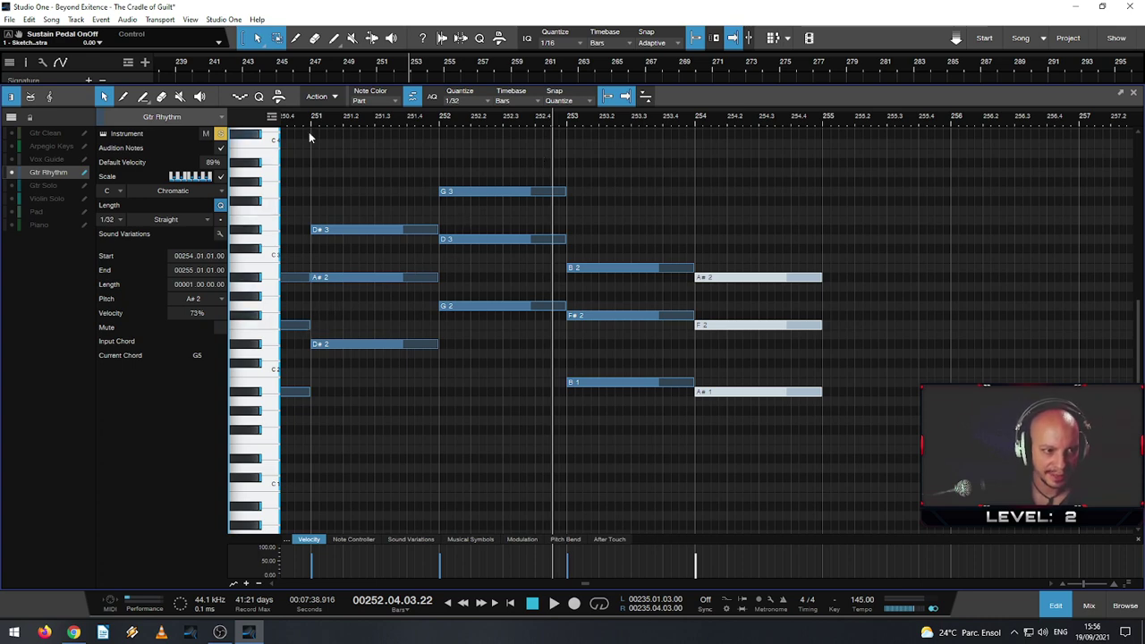
drag(312, 121, 391, 123)
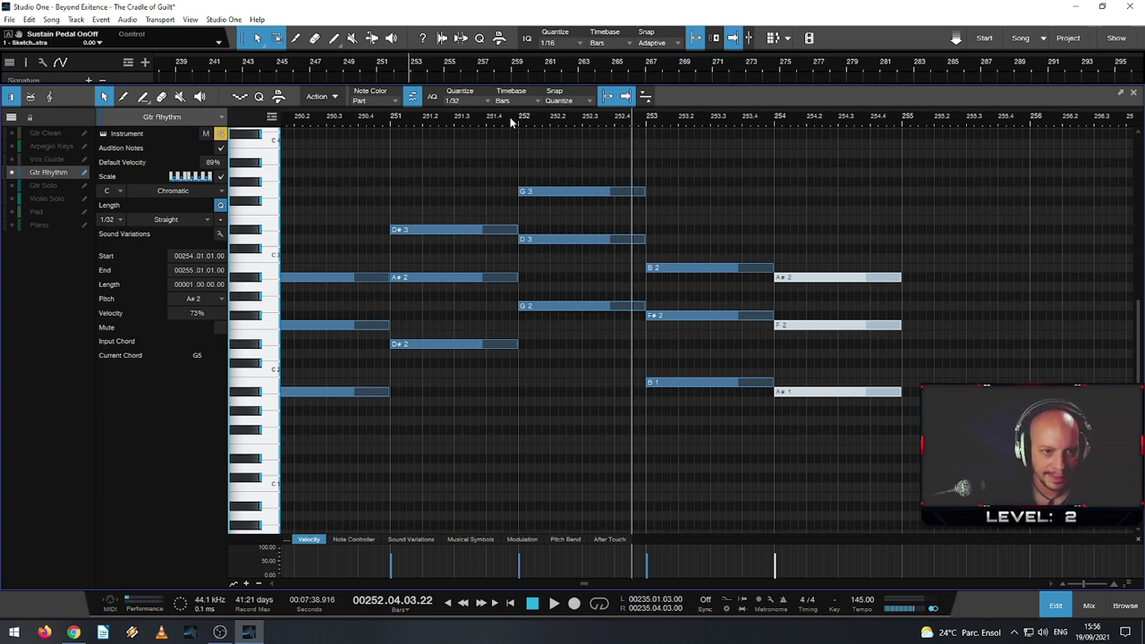
drag(513, 123, 617, 117)
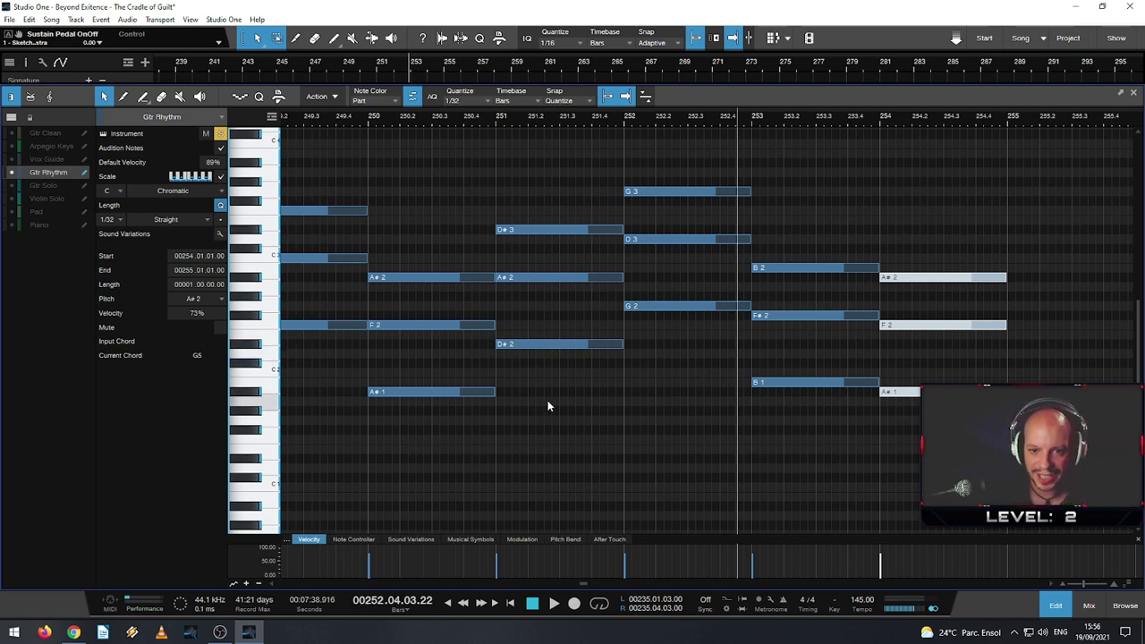
- Delete the A#1, F2 and A#2 chord at bar 254, and return the playback position to 250.01.01
click(951, 289)
drag(951, 289, 955, 393)
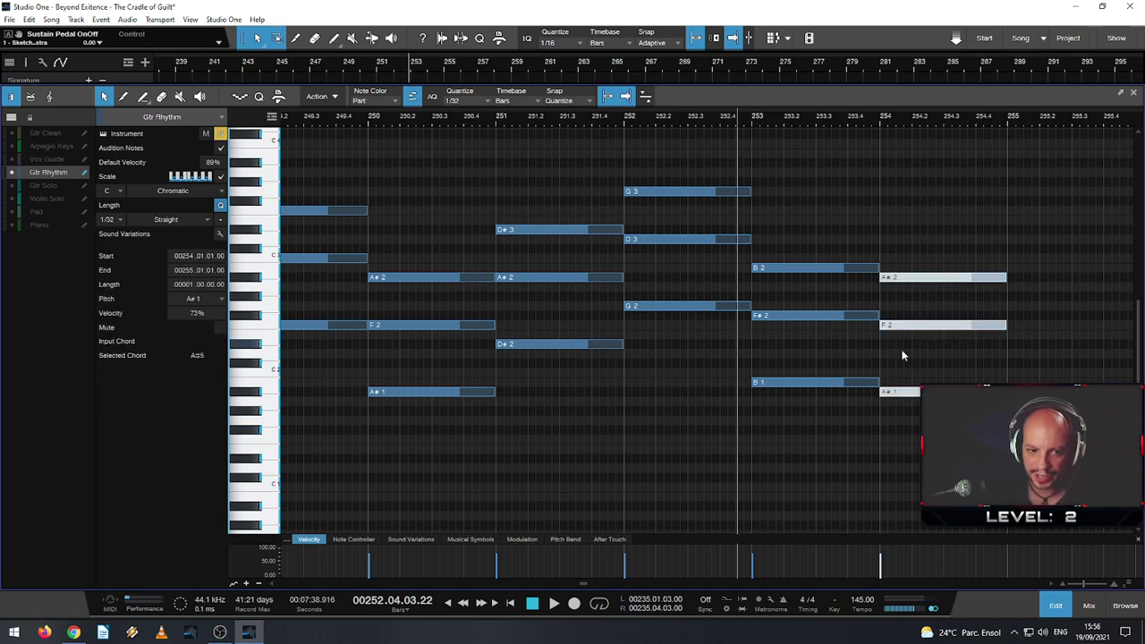
key(Delete)
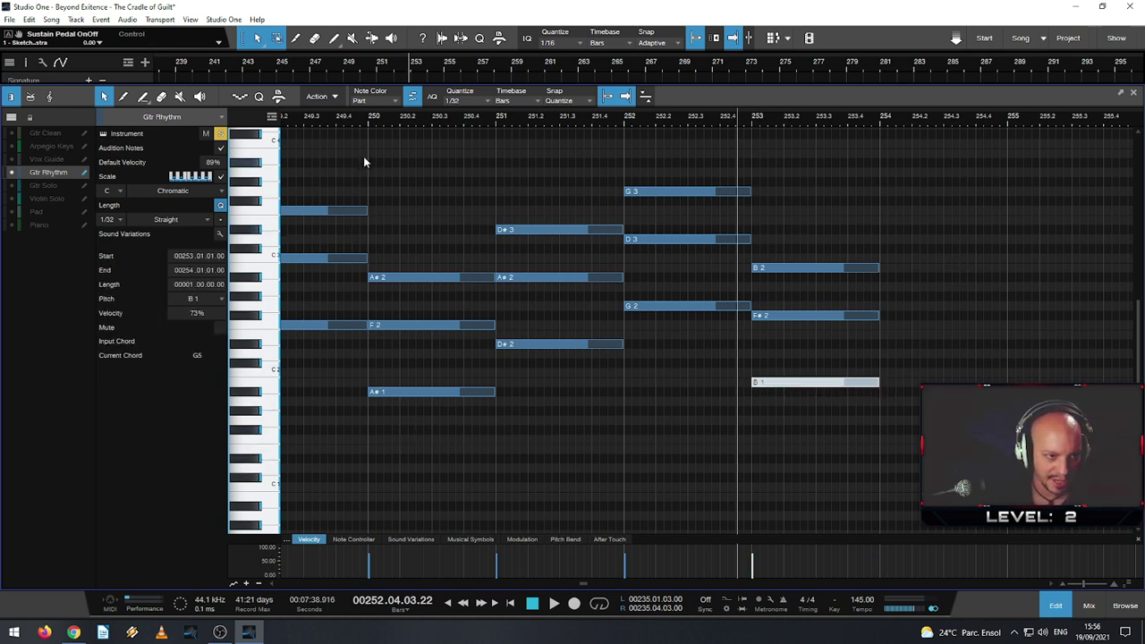
click(370, 125)
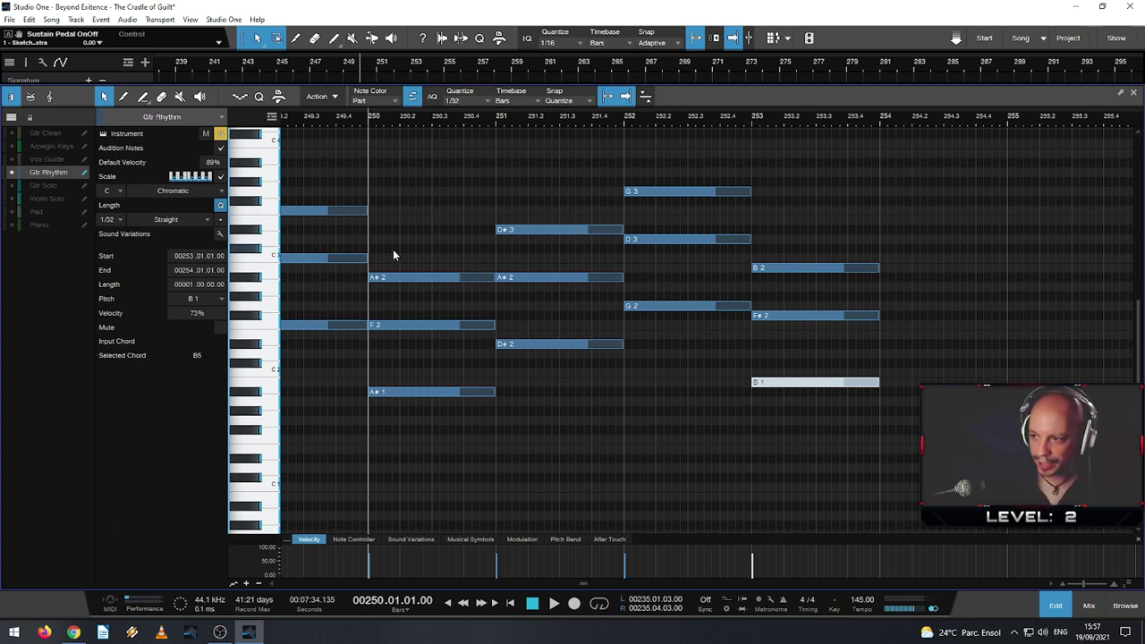
- Play back the opening bars of the extended Gtr Rhythm event from about bar 231
scroll(458, 376, down, 5)
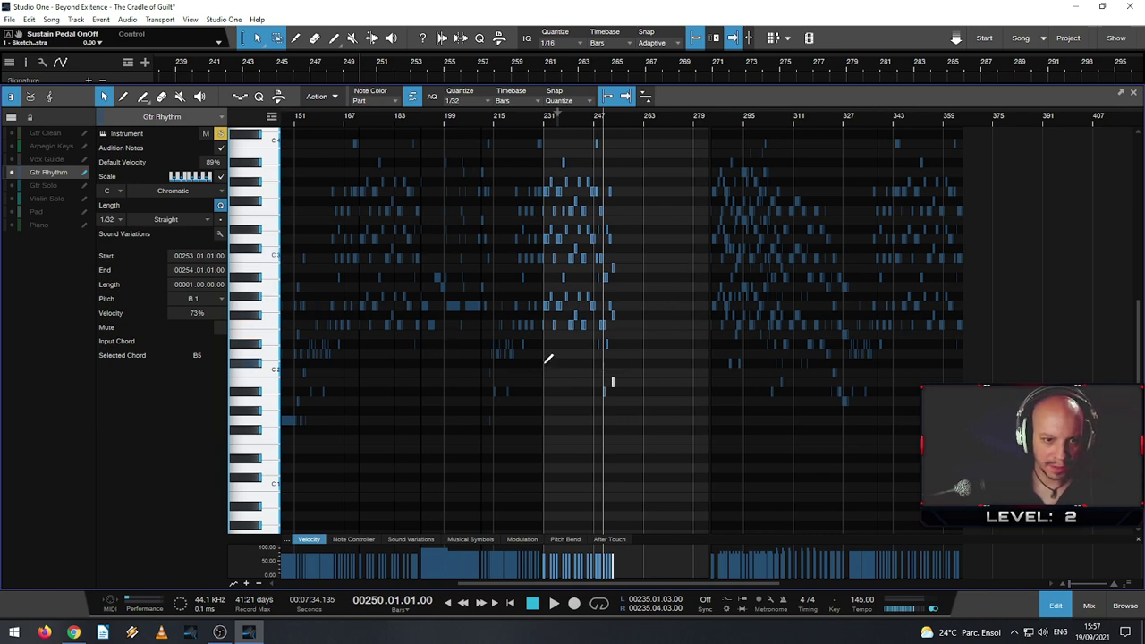
scroll(550, 355, up, 2)
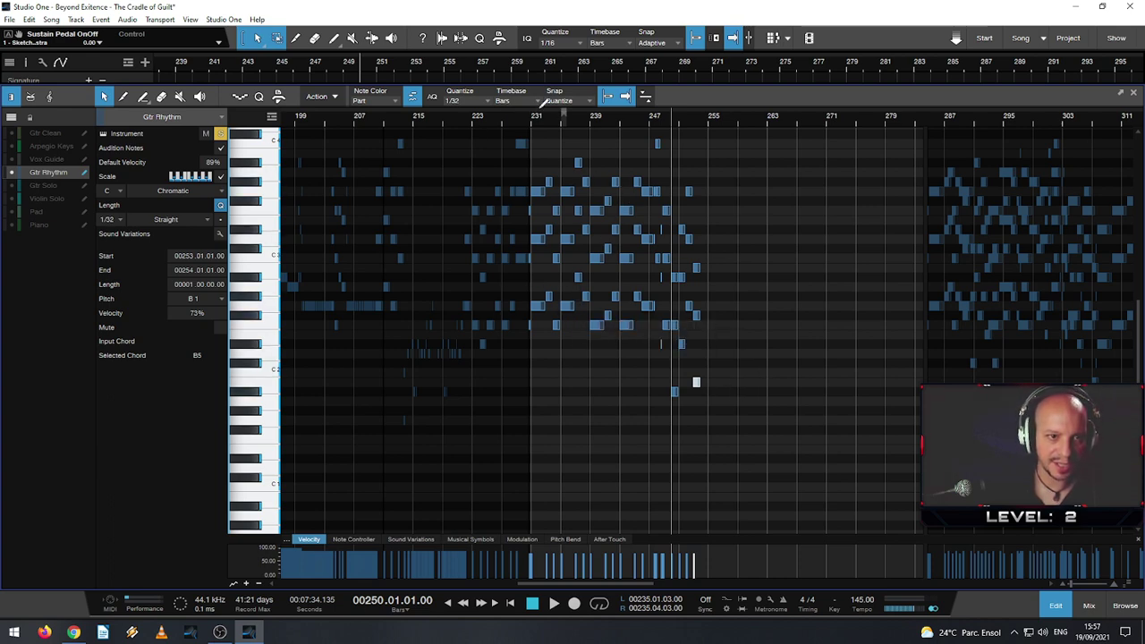
click(532, 116)
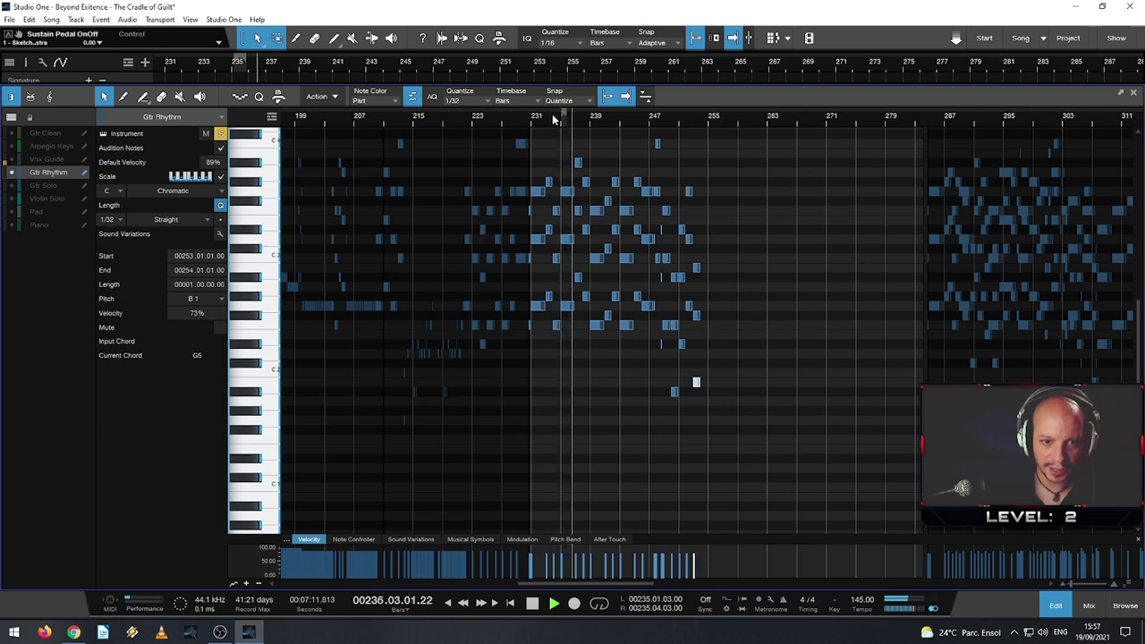
scroll(731, 356, up, 3)
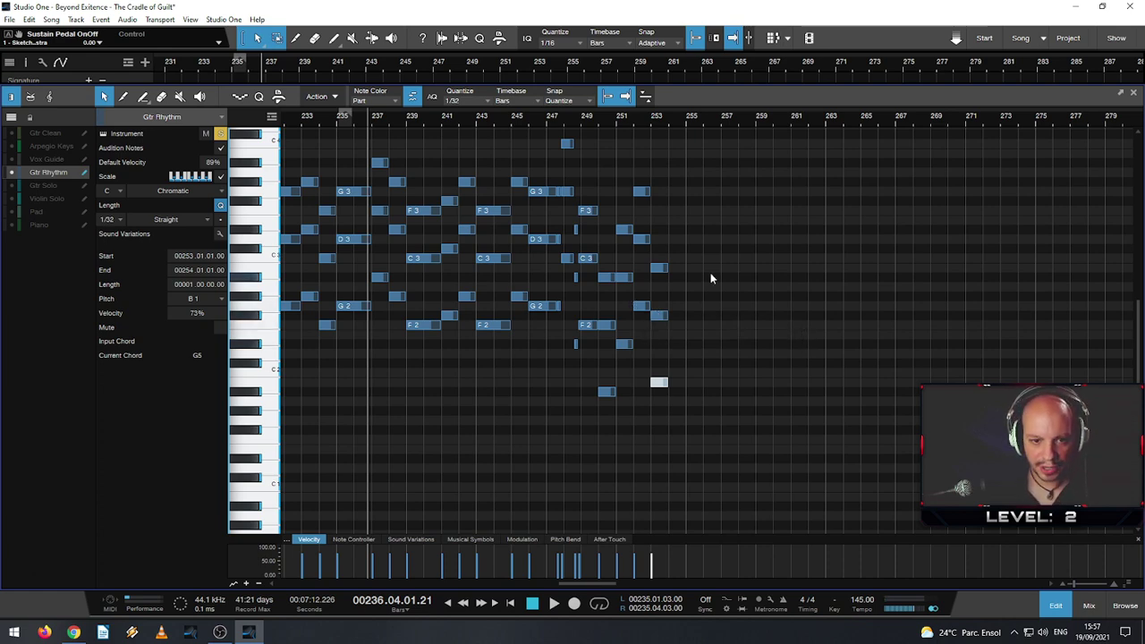
- Play back the transition from the bar 250 chord into the bar 251 chord
scroll(656, 348, up, 3)
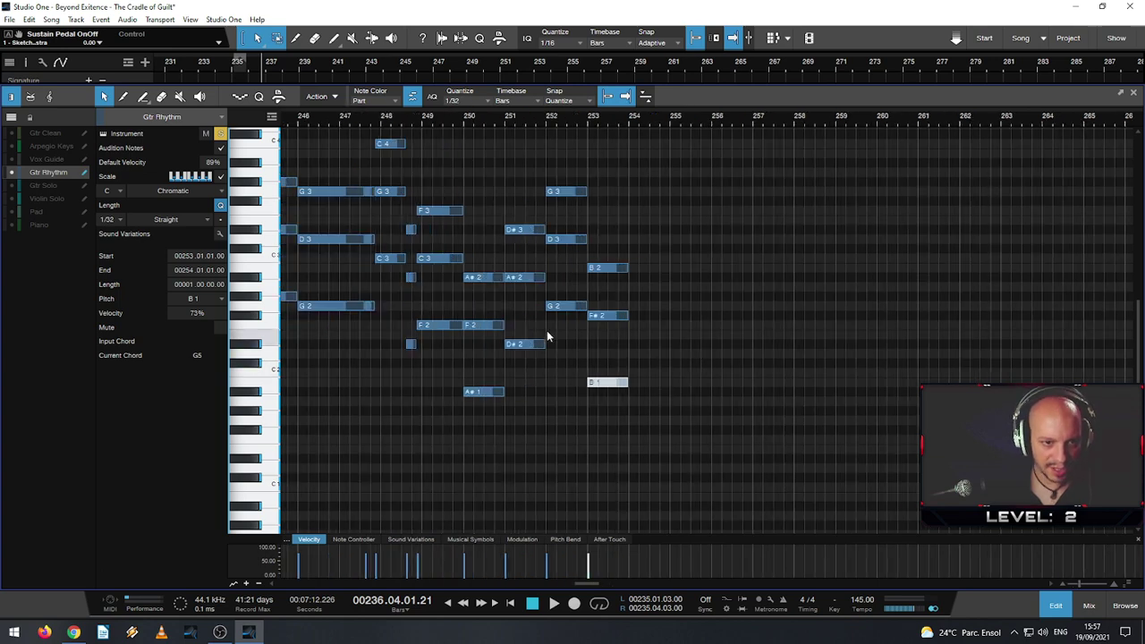
scroll(469, 331, up, 1)
scroll(476, 328, up, 2)
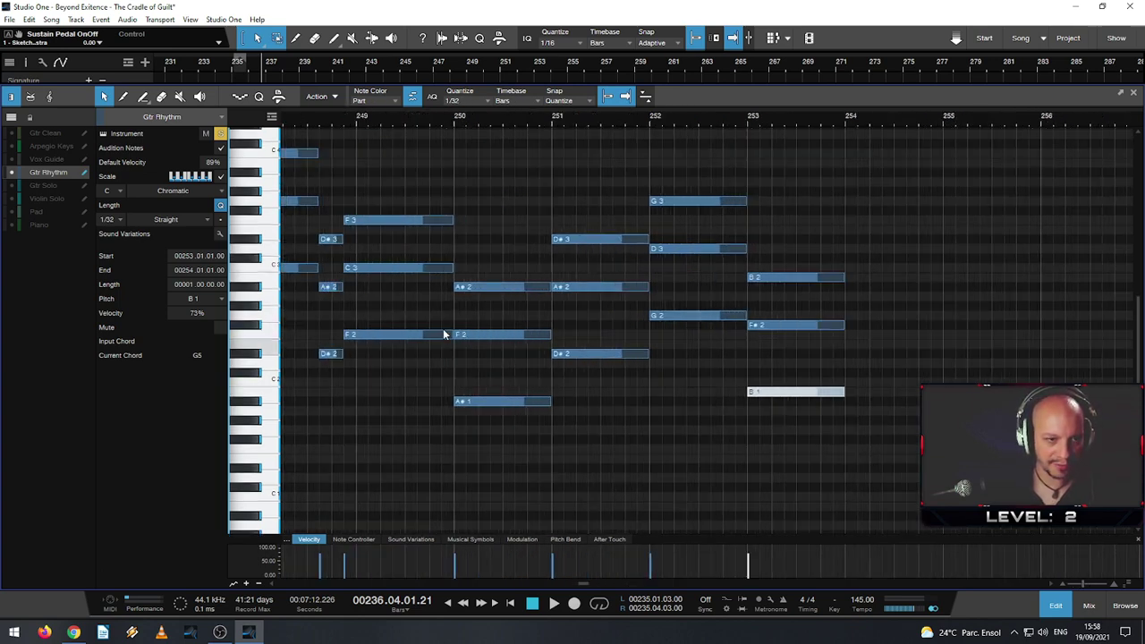
click(454, 121)
key(space)
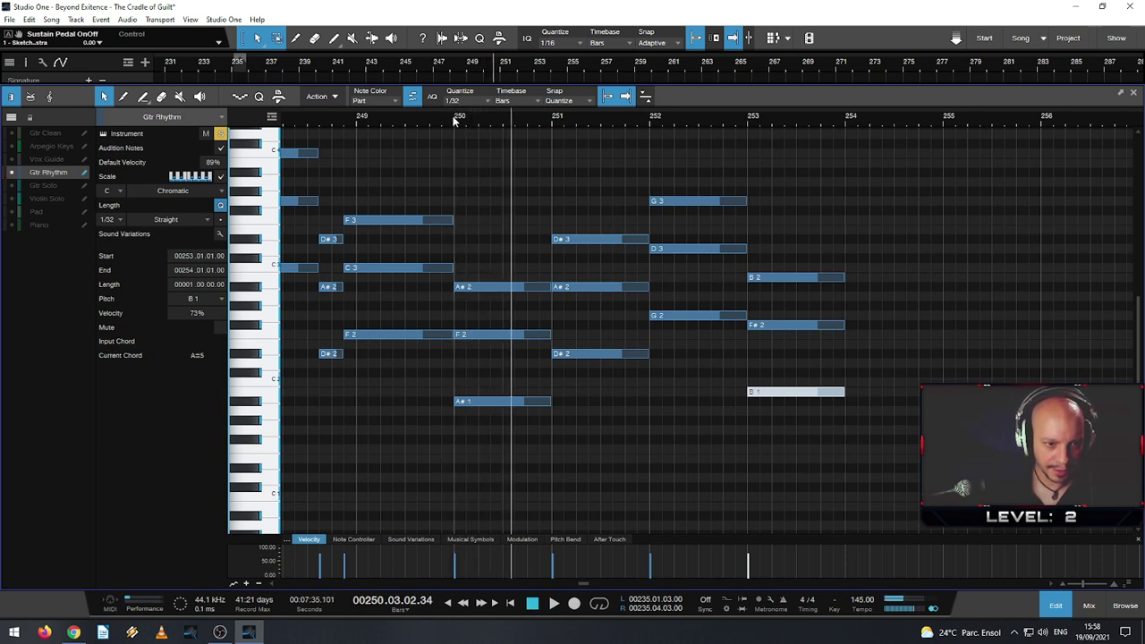
key(space)
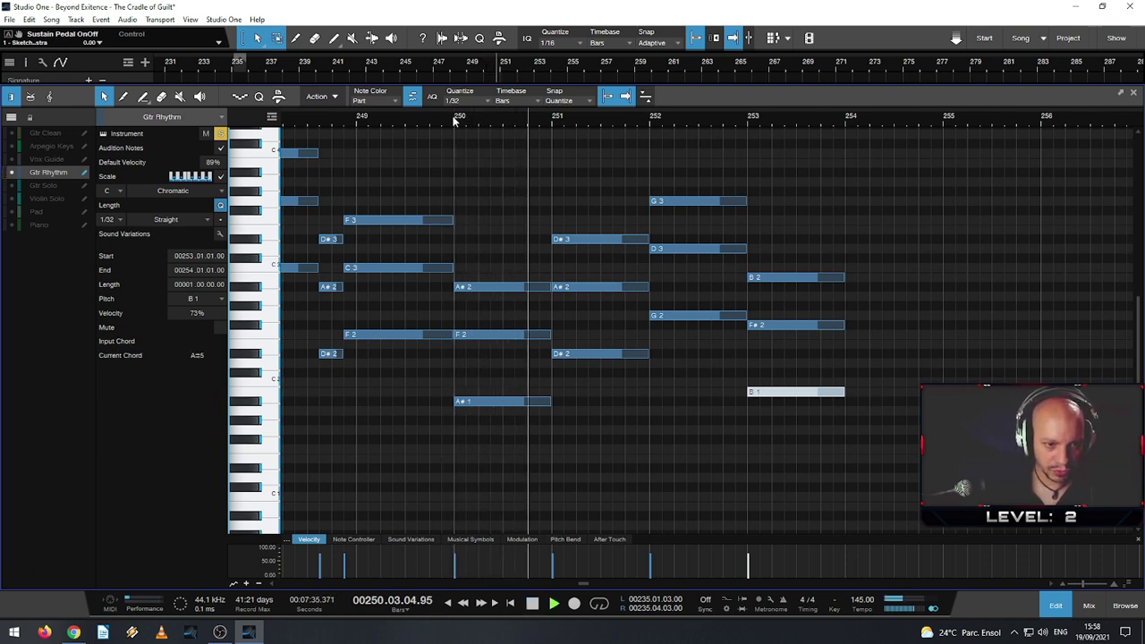
key(space)
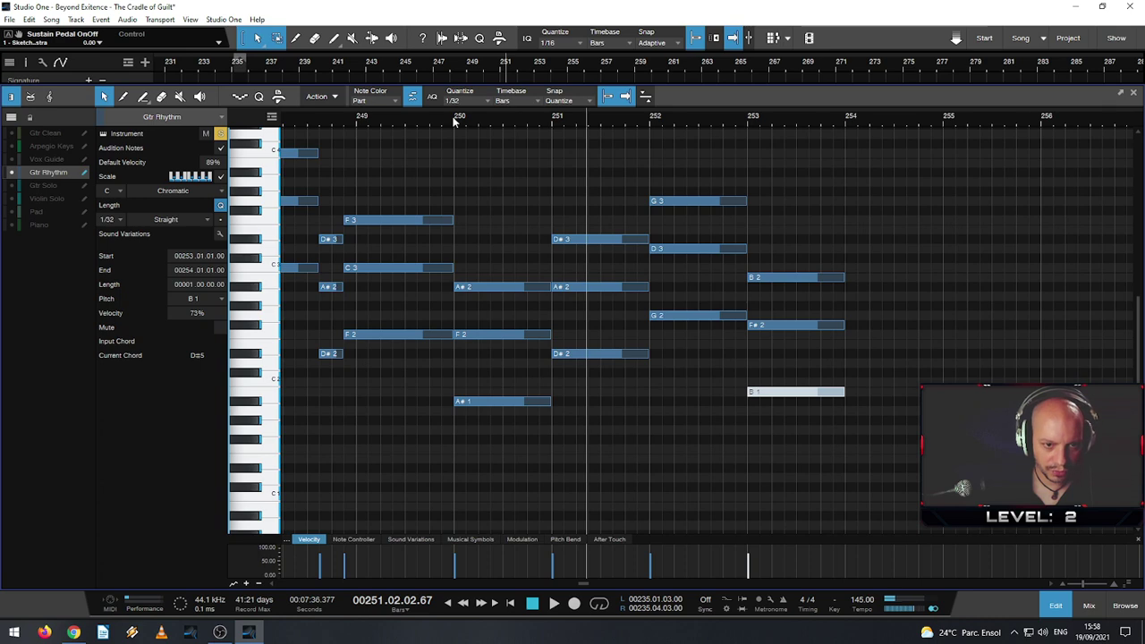
- Audition the bar 251 chord an octave lower as D#1, A#1 and D#2, and transpose it back up an octave
drag(601, 383, 577, 231)
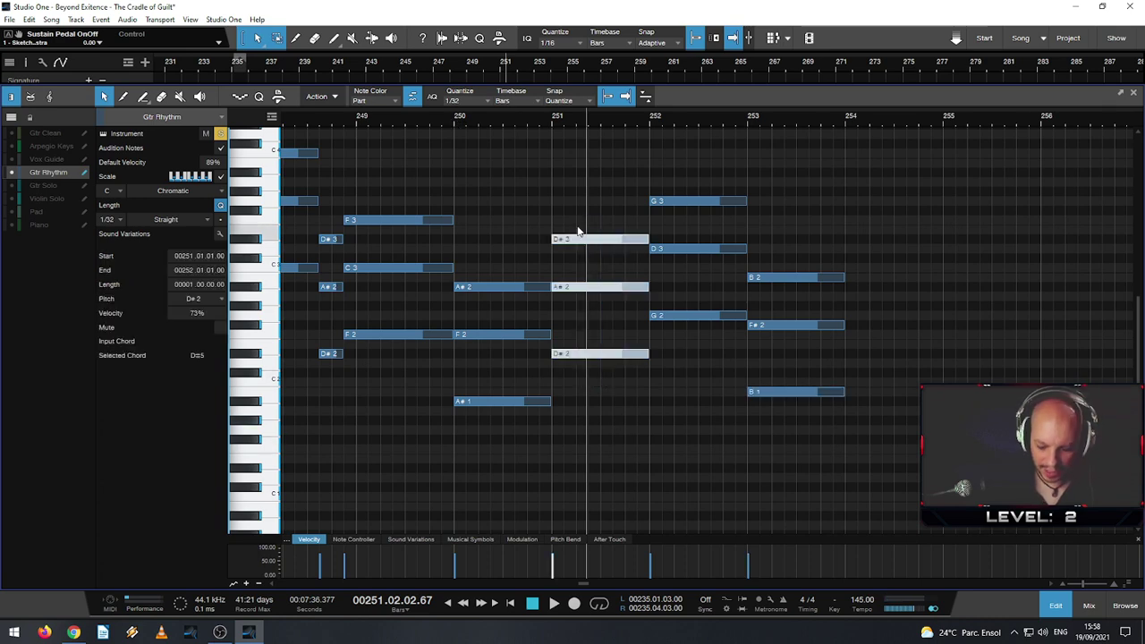
key(shift+Down)
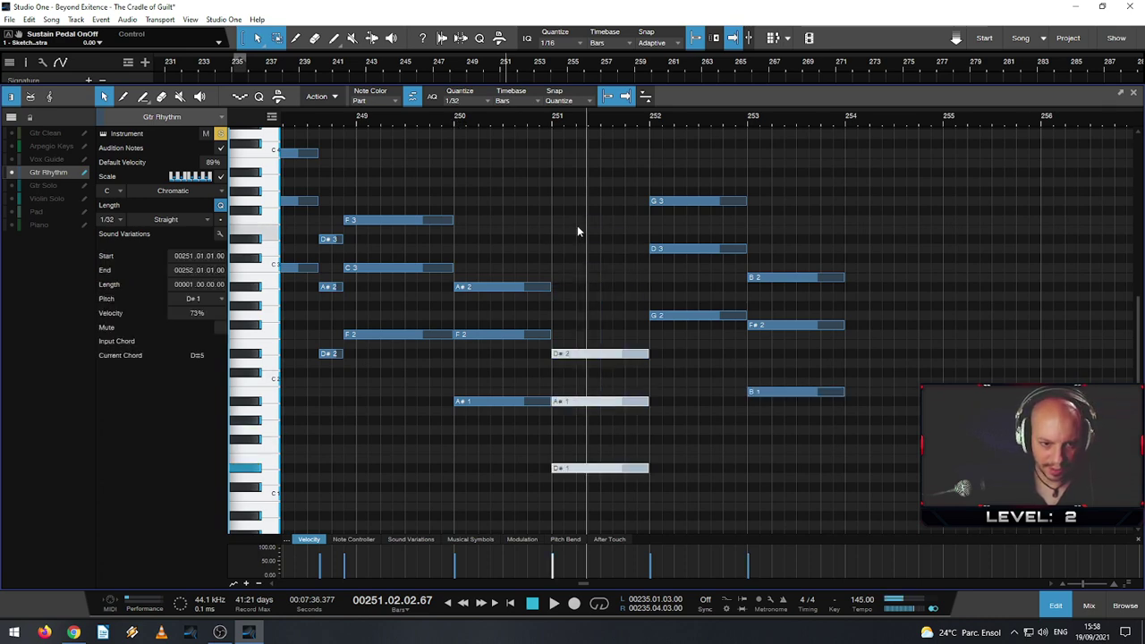
click(453, 124)
key(space)
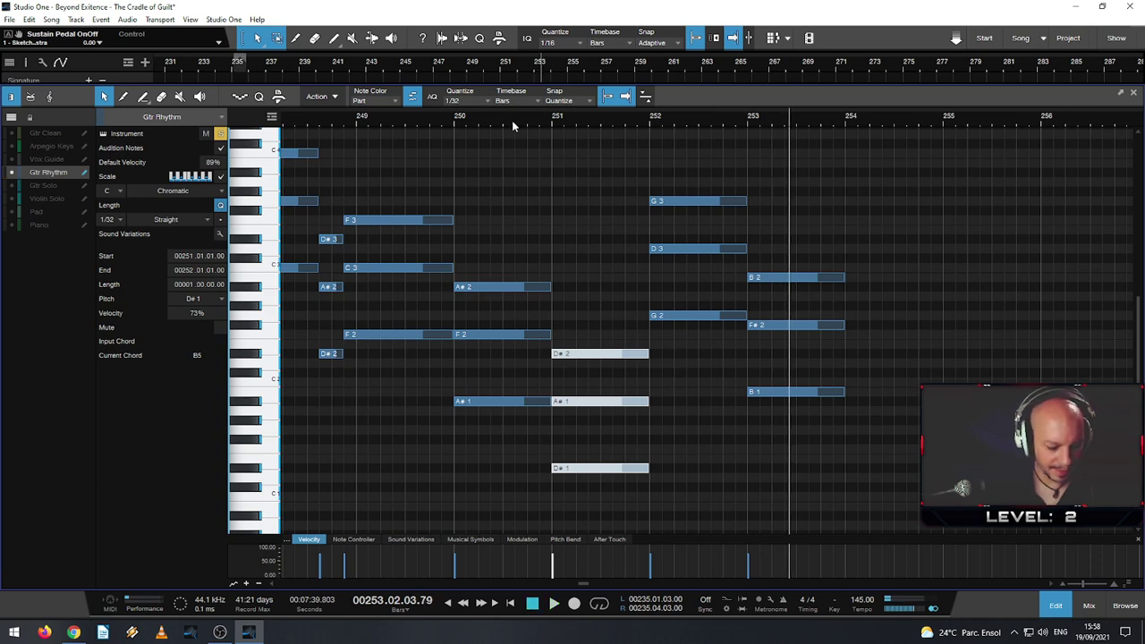
key(shift+Up)
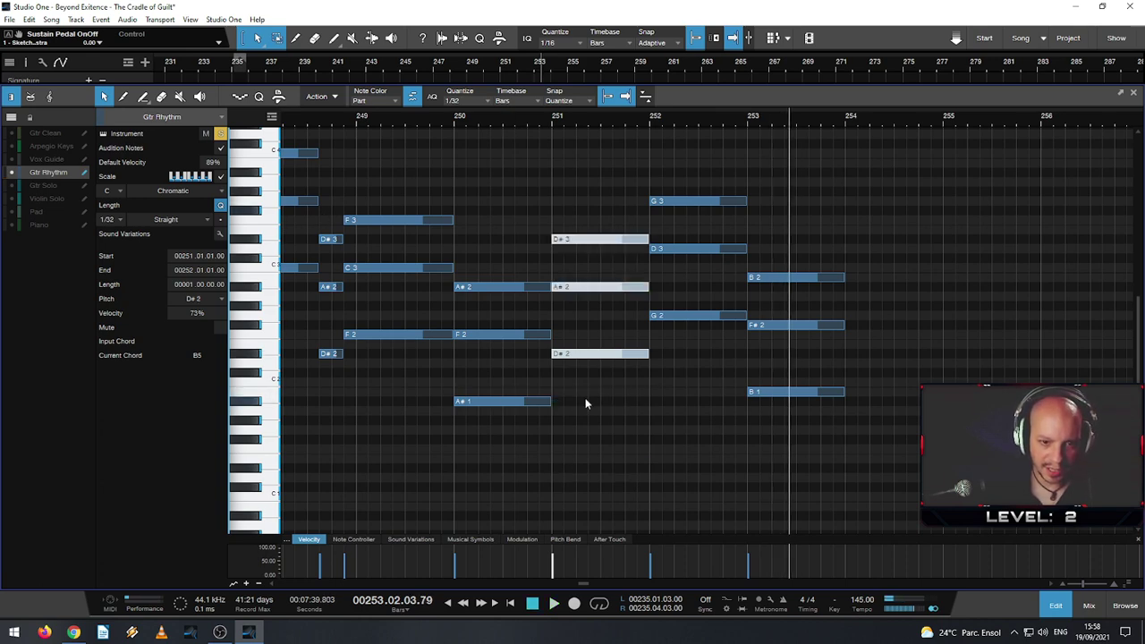
click(568, 242)
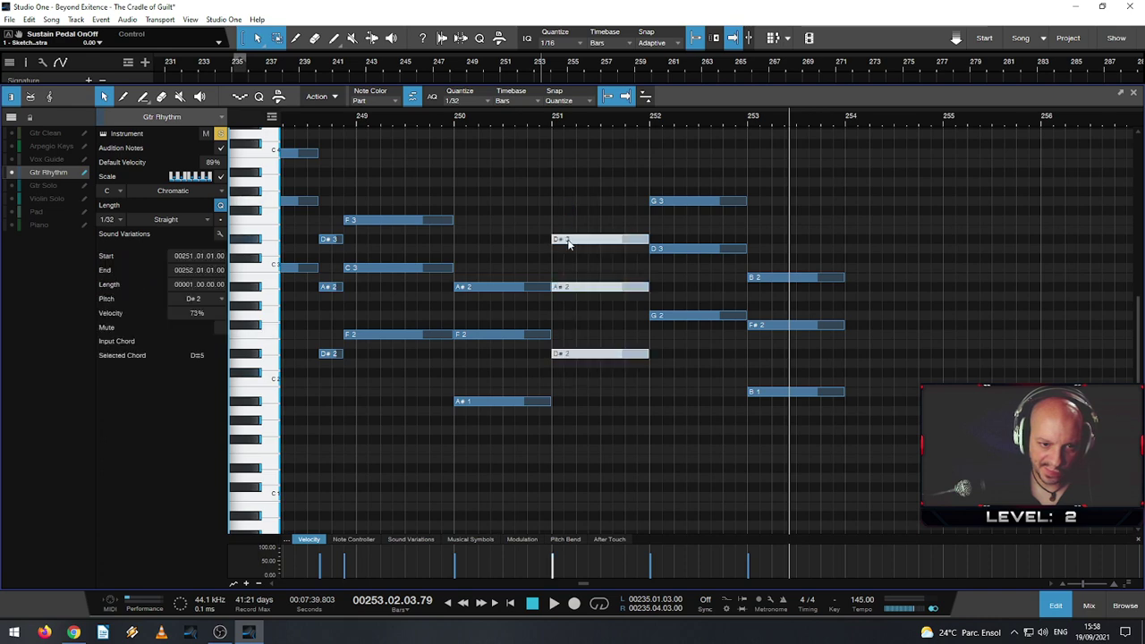
- Transpose the bar 251 chord down to C#2, G#2 and C#3, and play back the progression from bar 250
drag(573, 243, 574, 260)
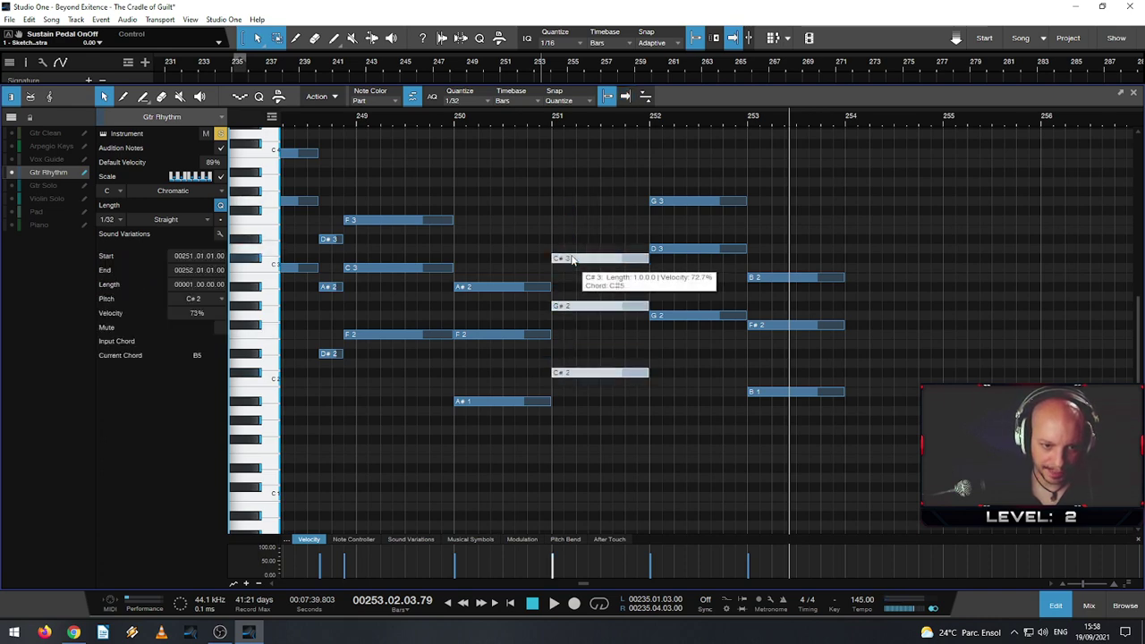
click(455, 116)
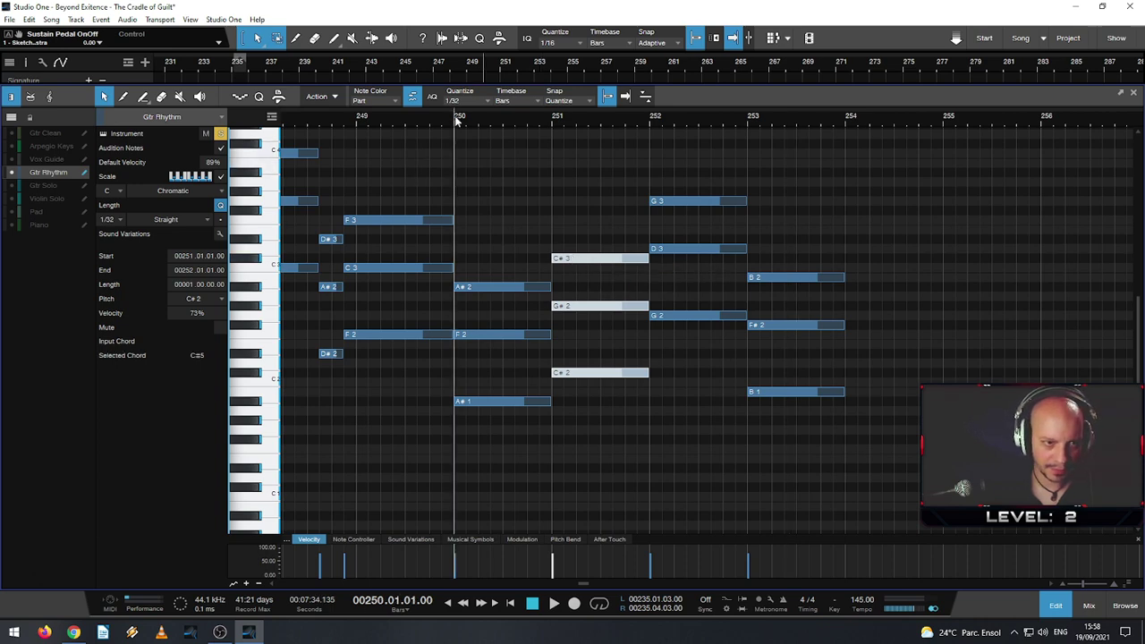
key(space)
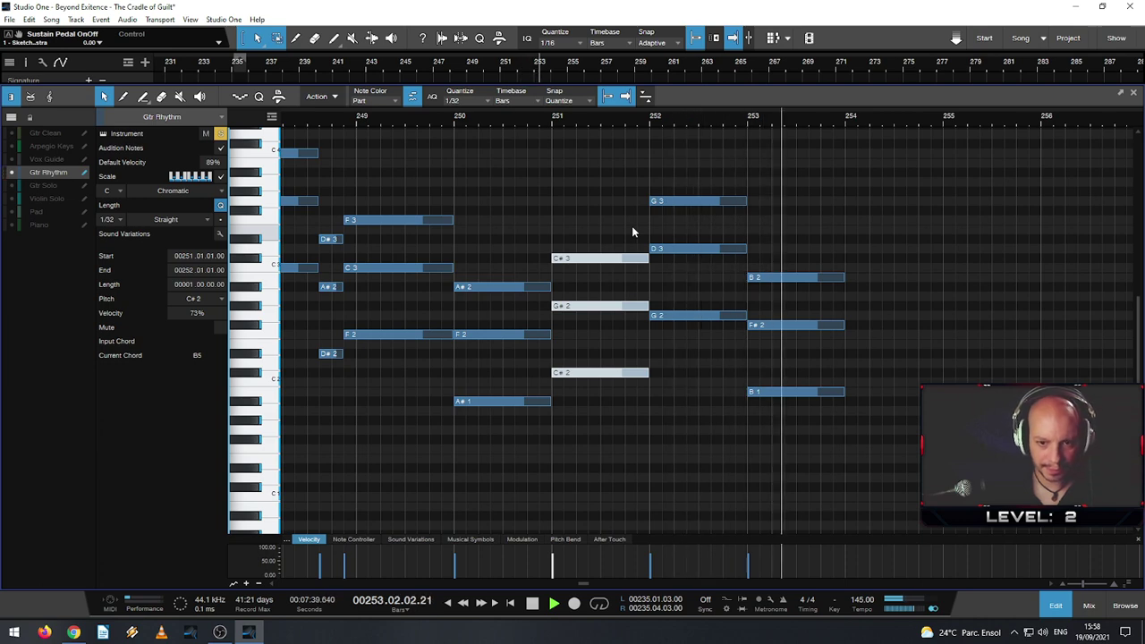
key(space)
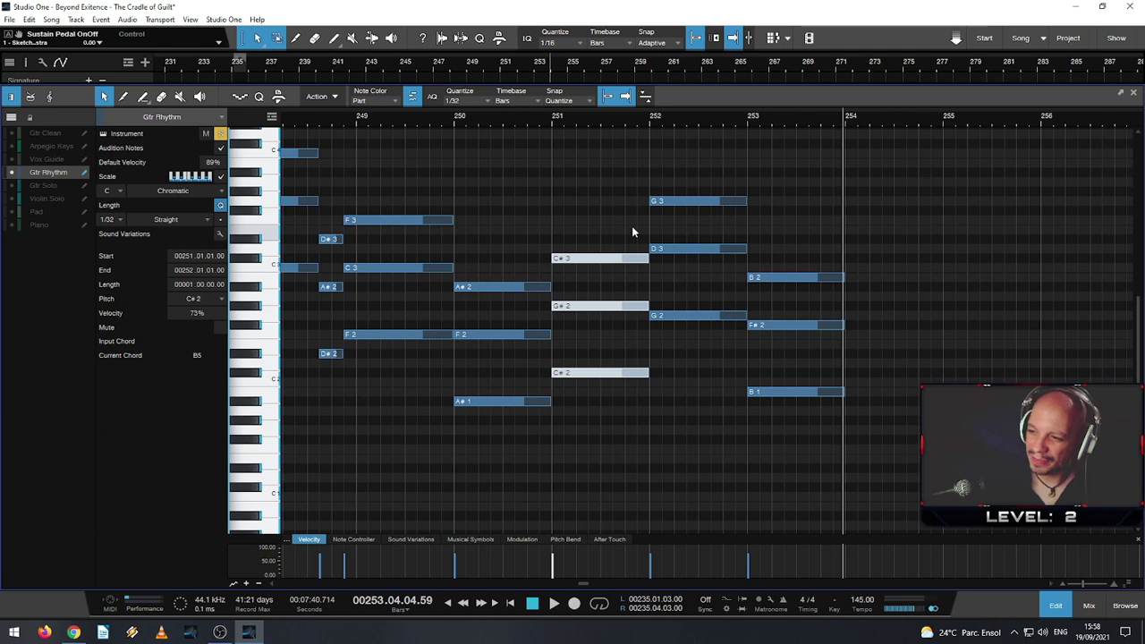
- Play back the chord progression again from bar 250 into the last beats of bar 253
scroll(475, 287, up, 4)
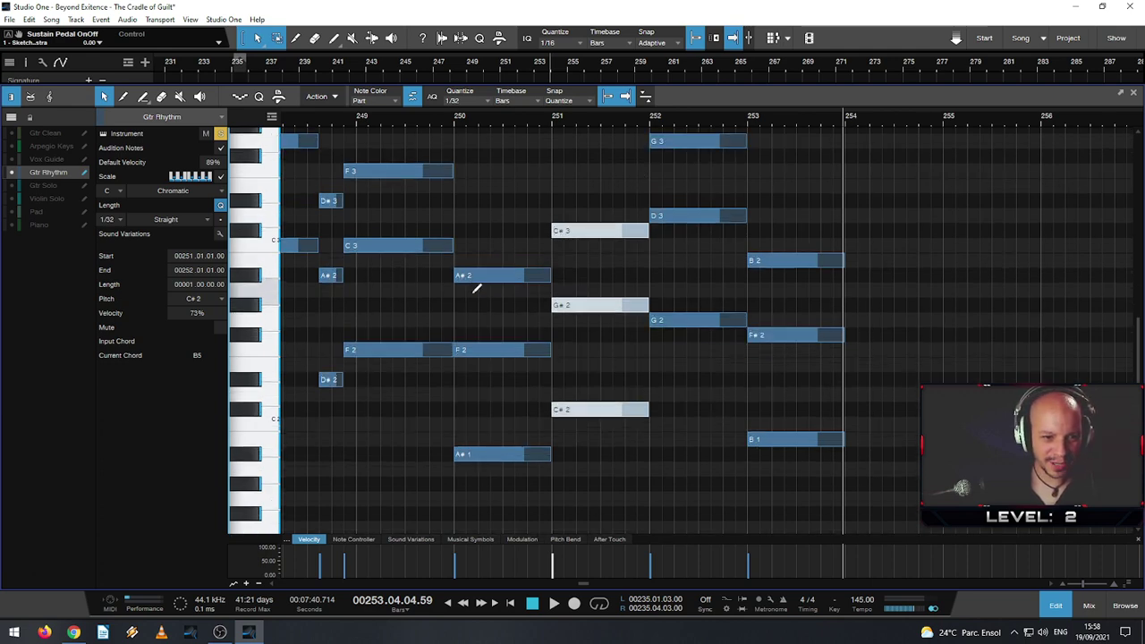
scroll(538, 292, down, 2)
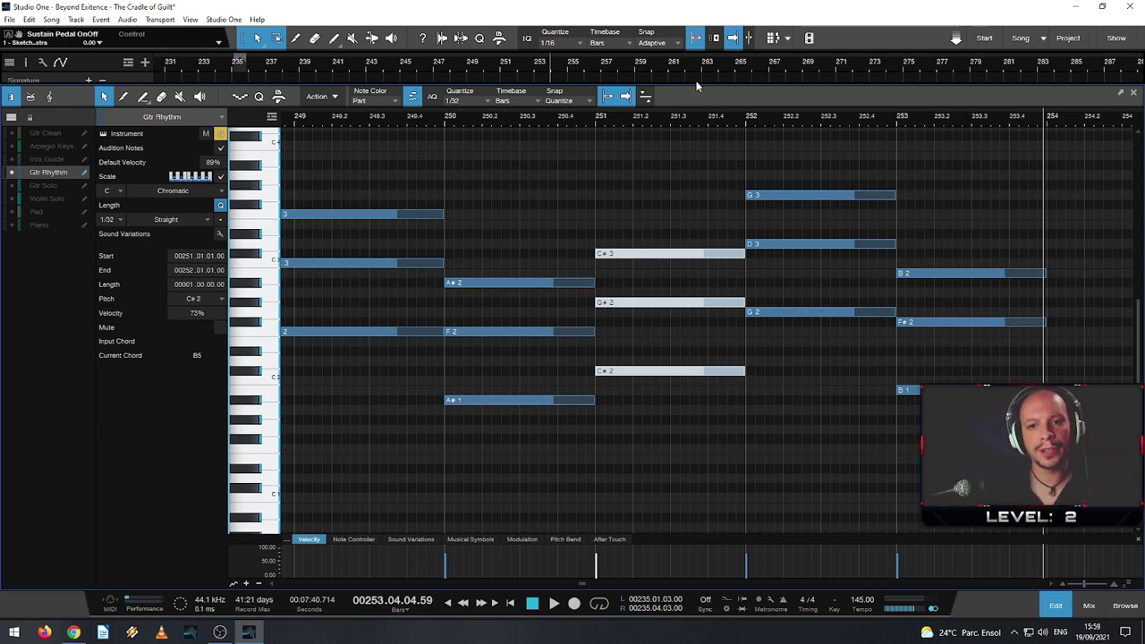
scroll(609, 328, down, 2)
scroll(590, 330, up, 3)
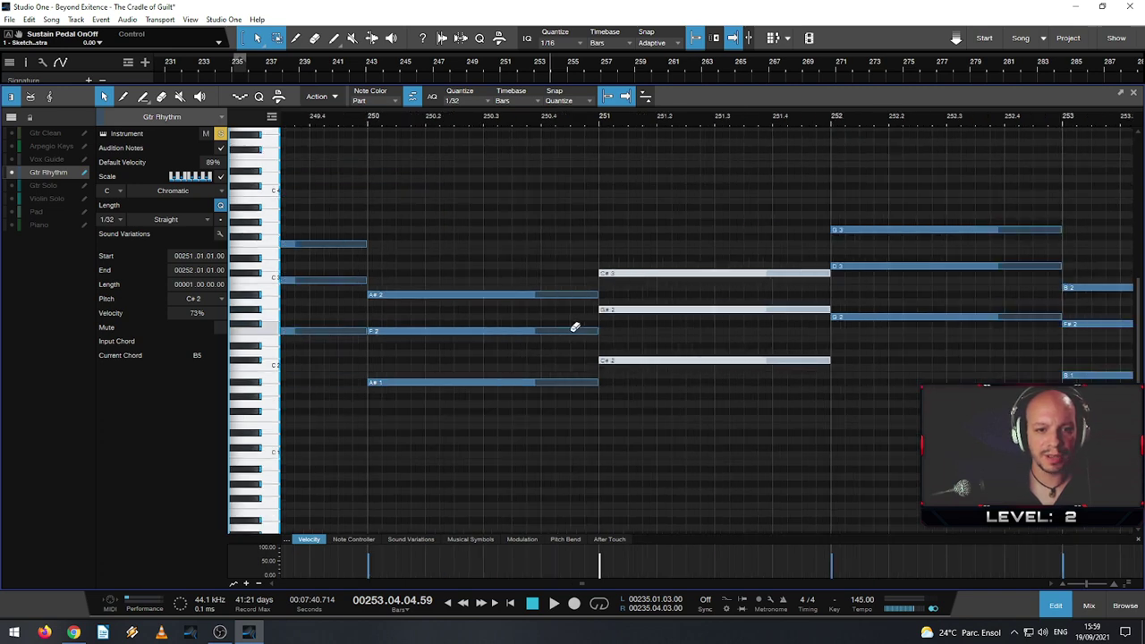
scroll(575, 327, down, 3)
scroll(514, 328, up, 2)
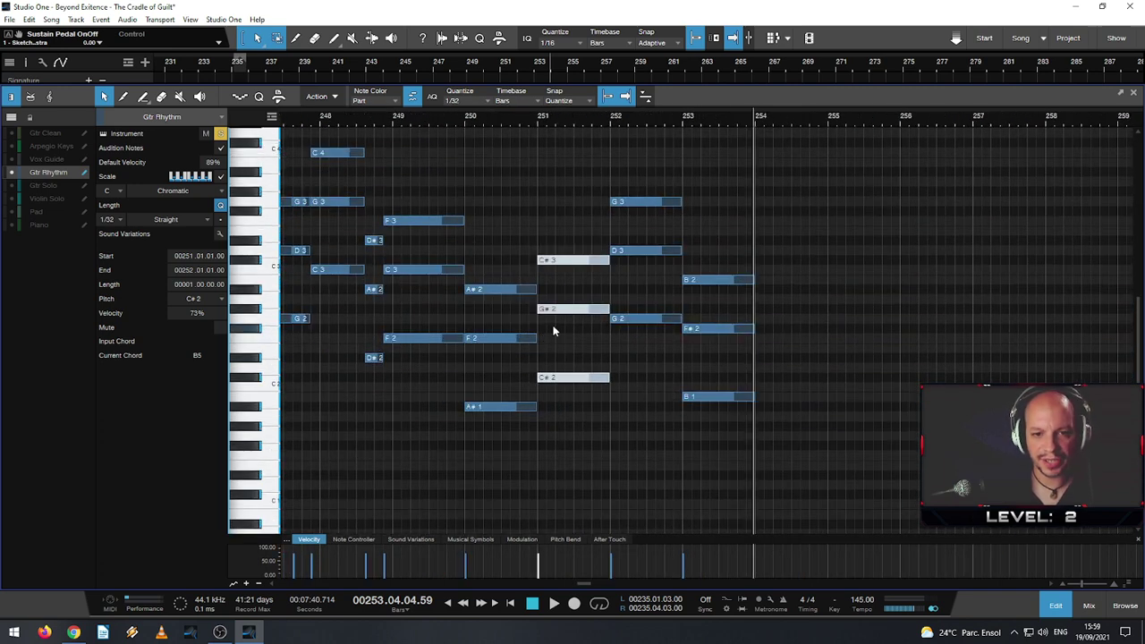
scroll(537, 330, up, 1)
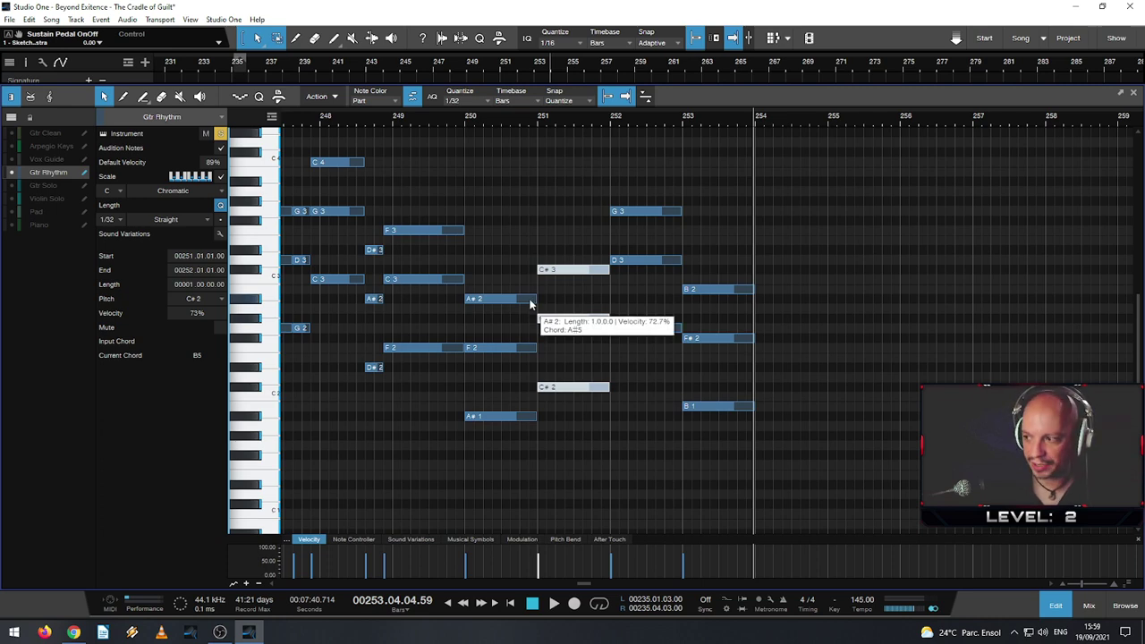
scroll(530, 305, up, 2)
scroll(529, 305, up, 2)
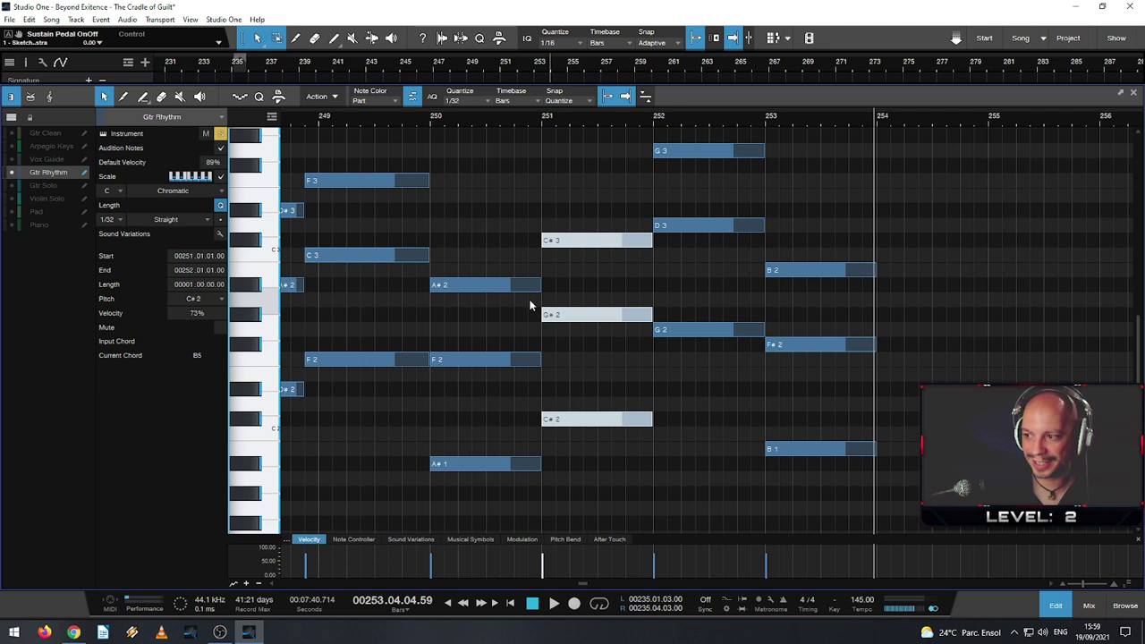
scroll(497, 291, up, 2)
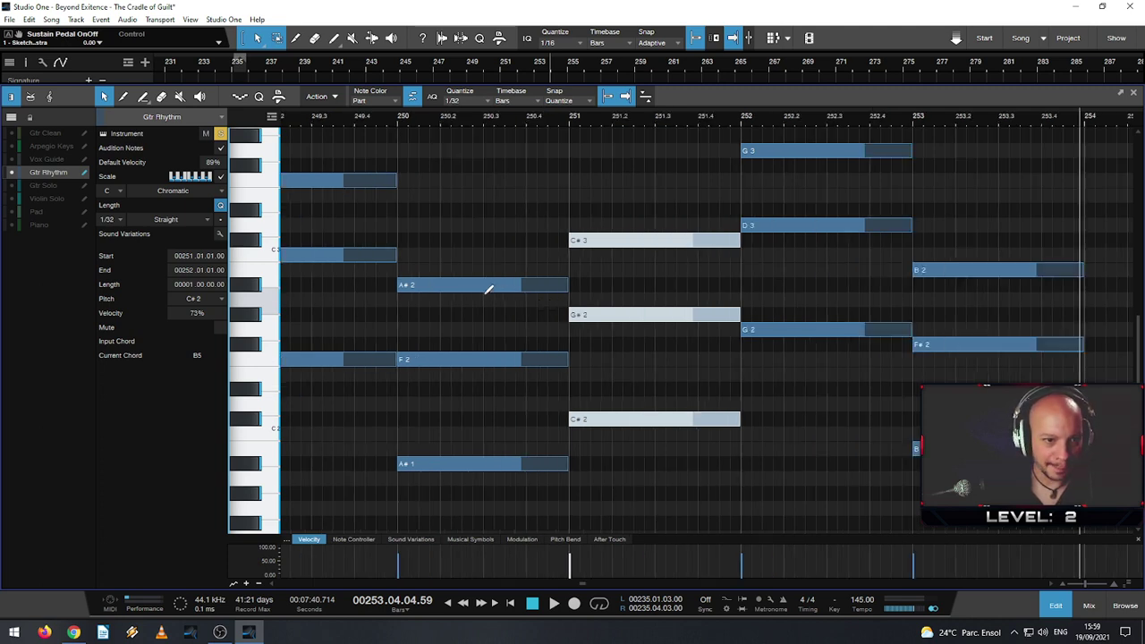
click(400, 125)
key(space)
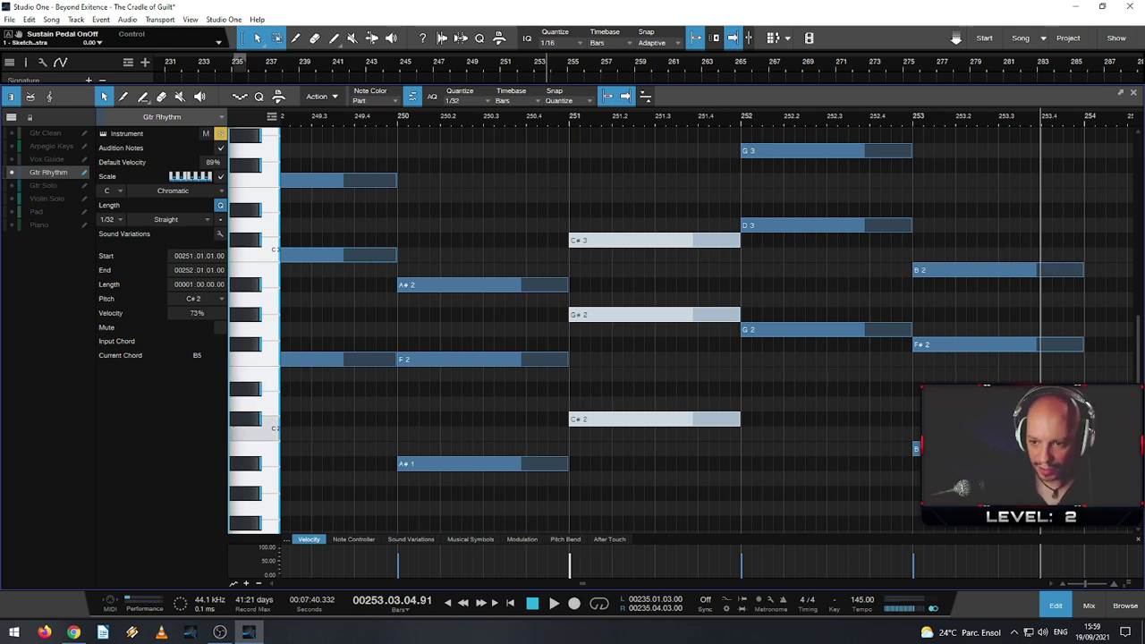
- Shorten the bar 253 chord to two beats and copy it into the second half of the bar
click(916, 448)
drag(1090, 447, 1035, 217)
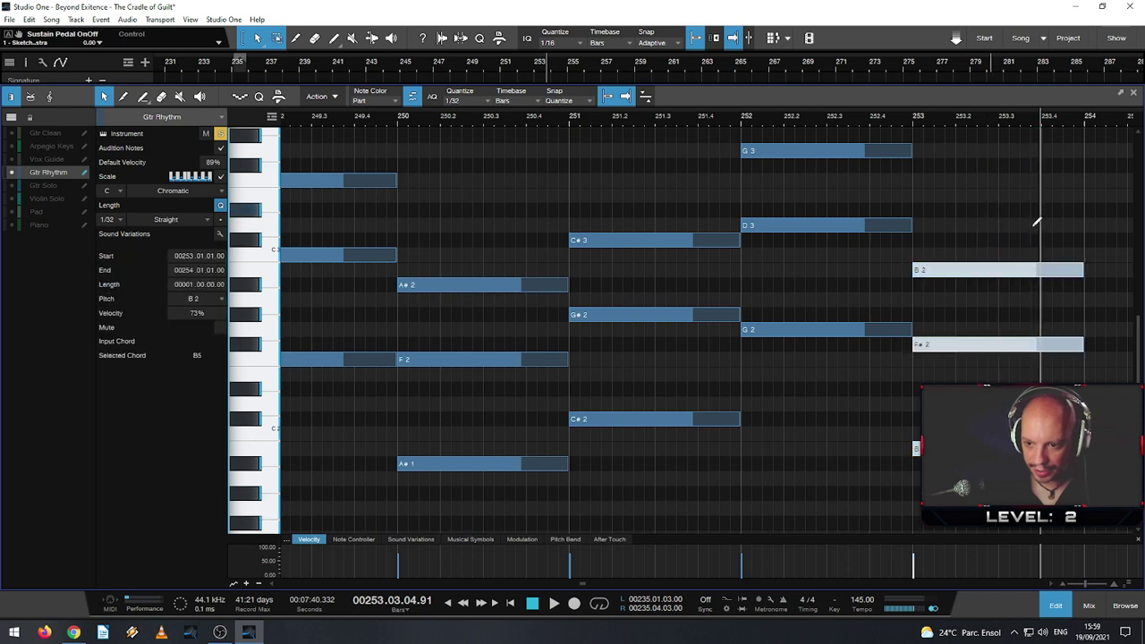
drag(1020, 447, 999, 448)
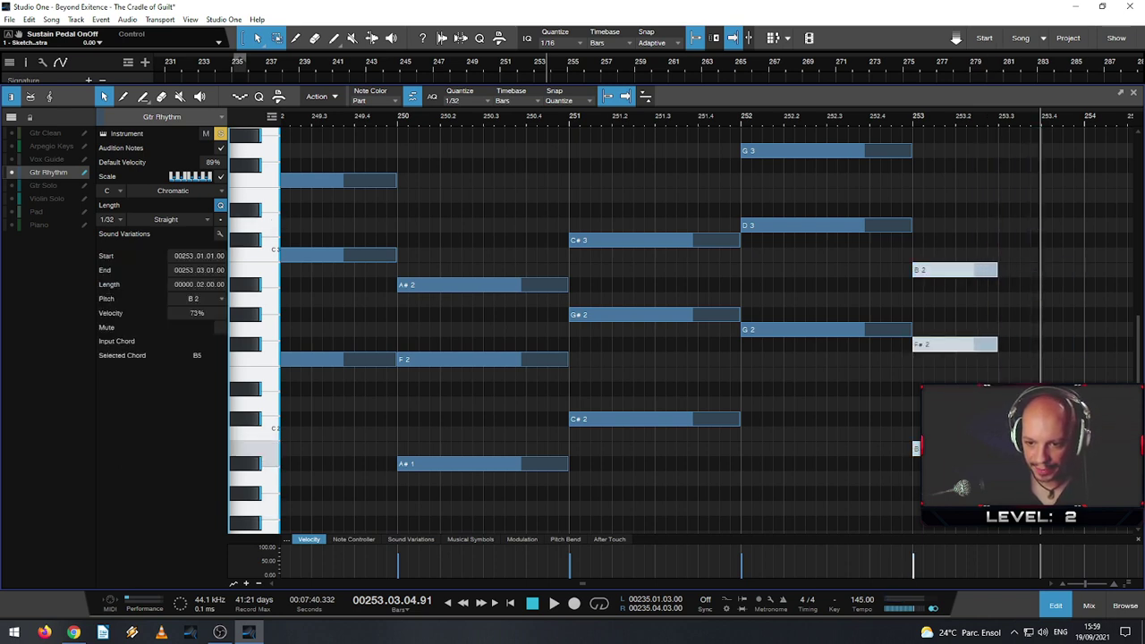
drag(952, 447, 1035, 447)
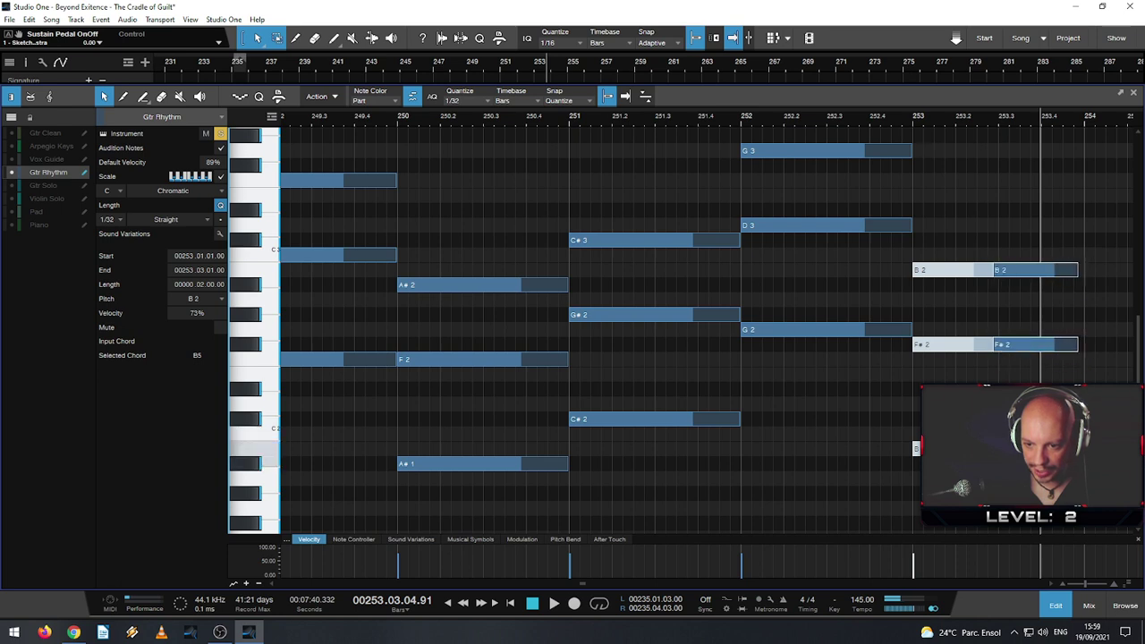
- Transpose the first half-bar chord of bar 253 up to D#2, A#2 and D#3, and play back from bar 250
drag(953, 447, 953, 386)
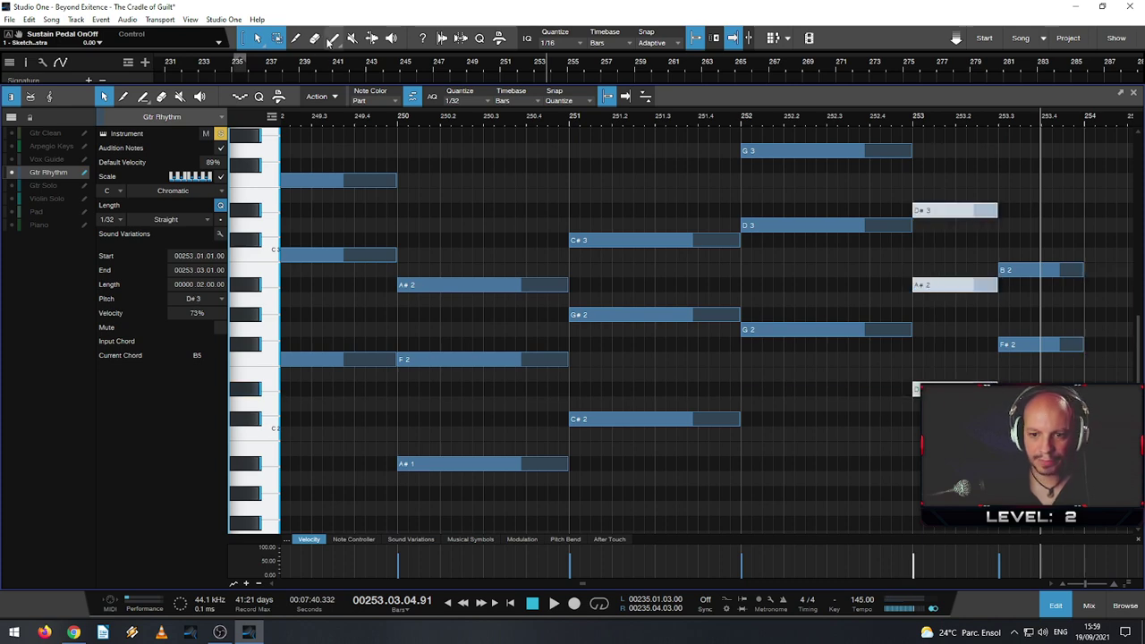
click(398, 124)
key(space)
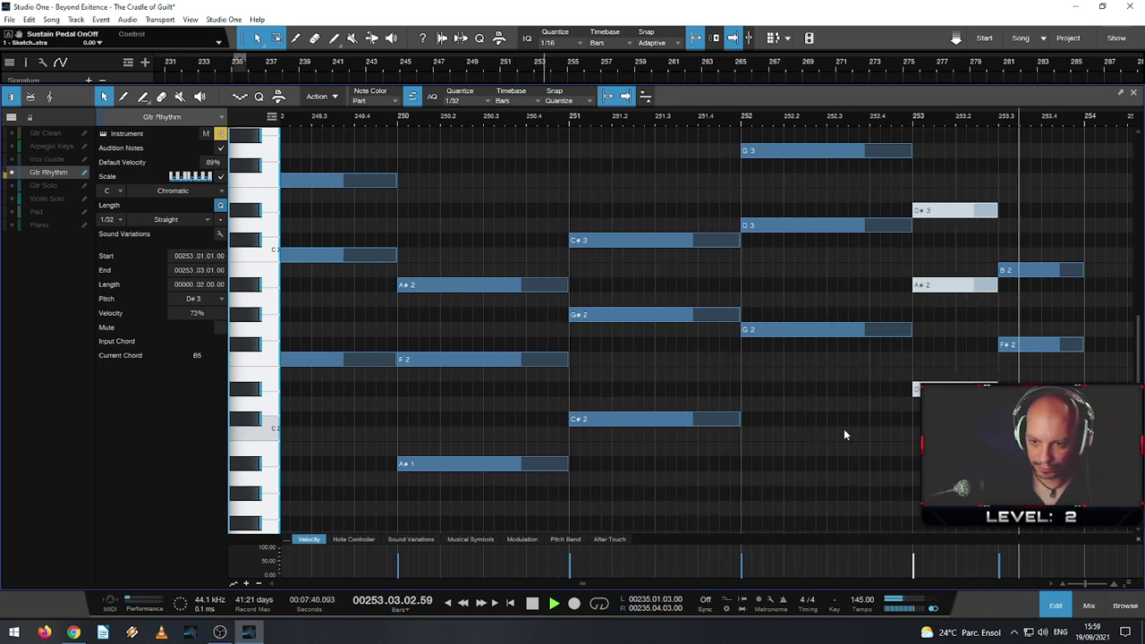
key(space)
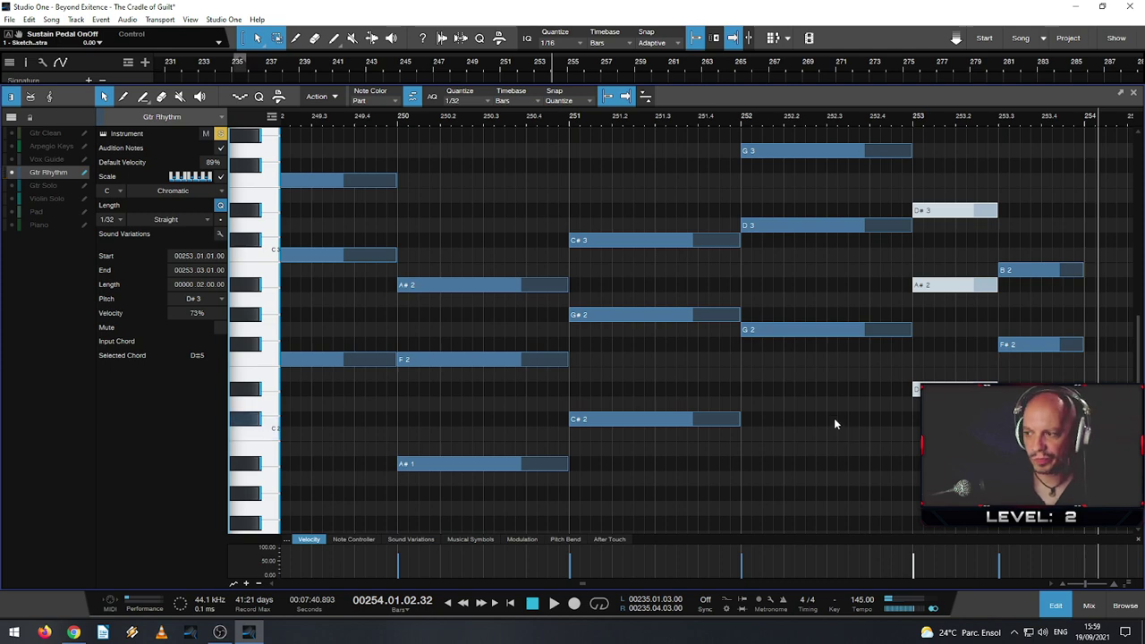
- Duplicate the D#2, A#2 and D#3 chord to 253.03.01, and play back from the chord before bar 250
scroll(831, 417, down, 3)
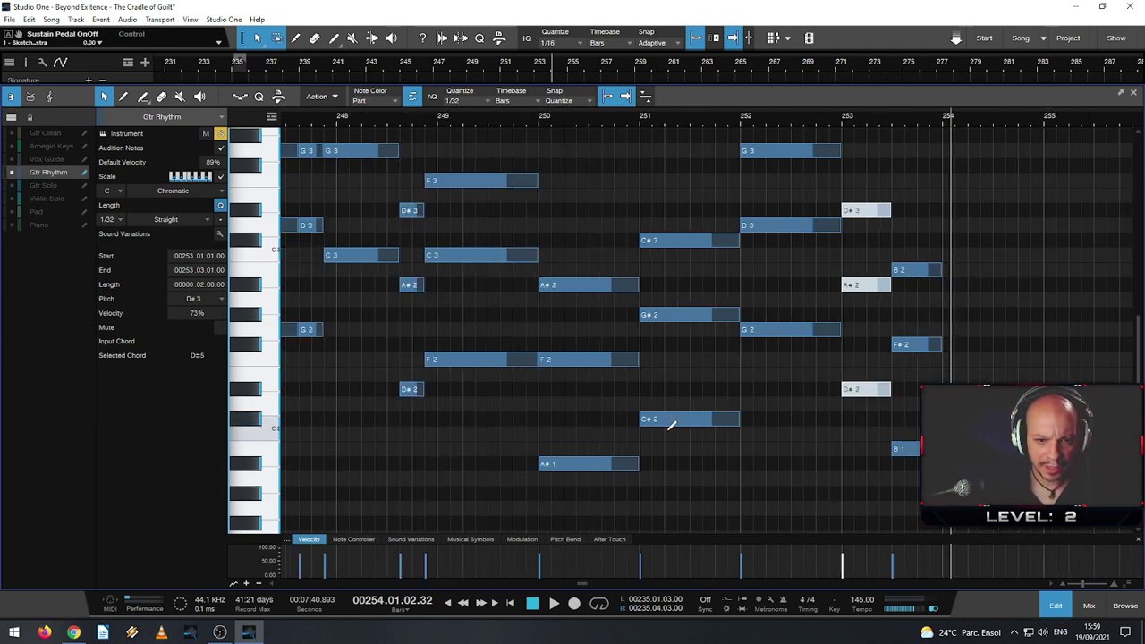
scroll(671, 425, up, 2)
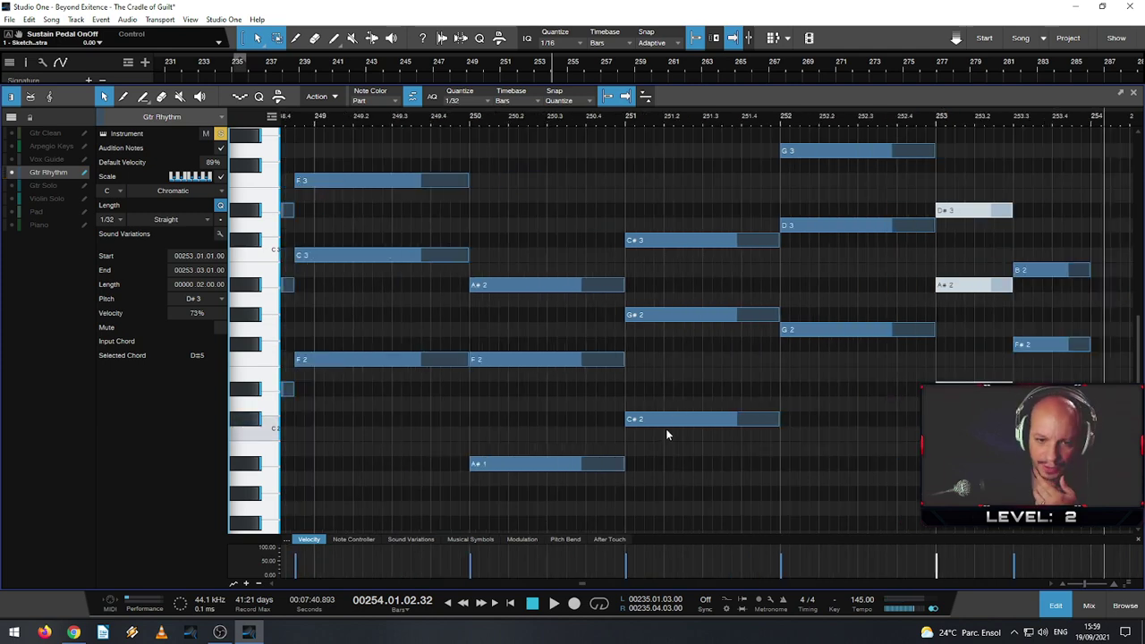
click(295, 120)
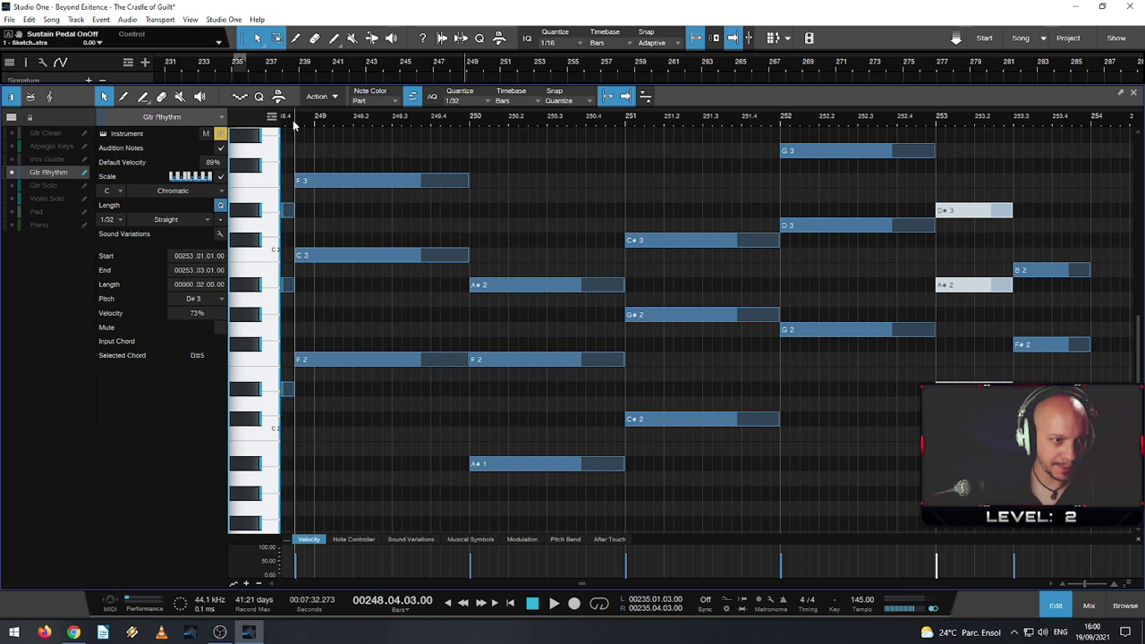
key(d)
key(space)
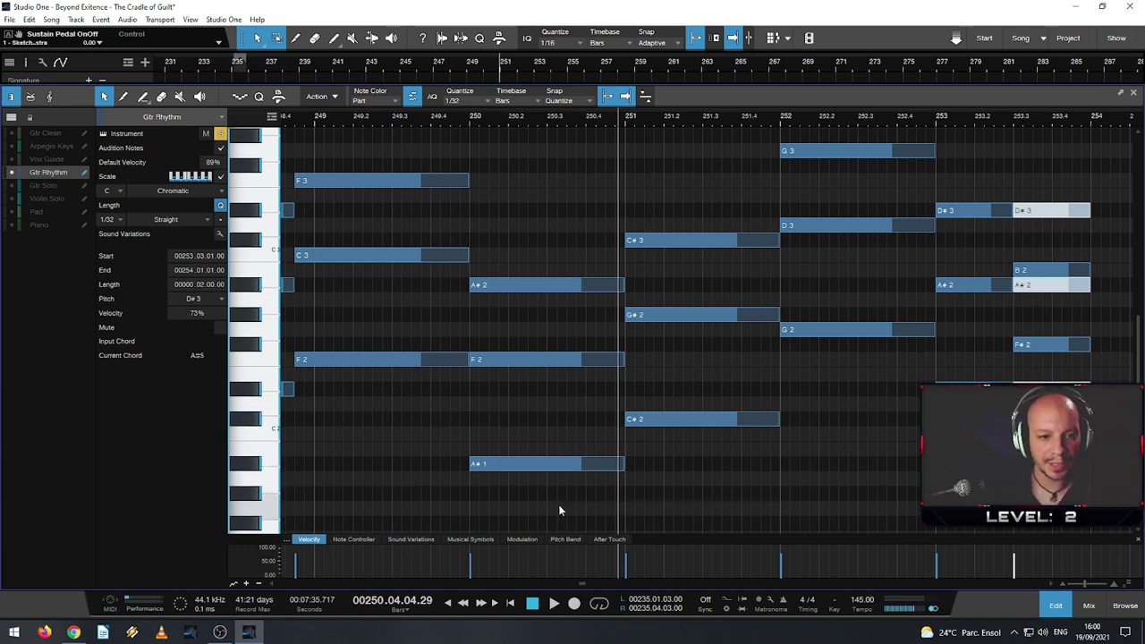
- Shorten the bar 250 chord to one and a half beats and duplicate it to 250.02.03
drag(559, 501, 652, 297)
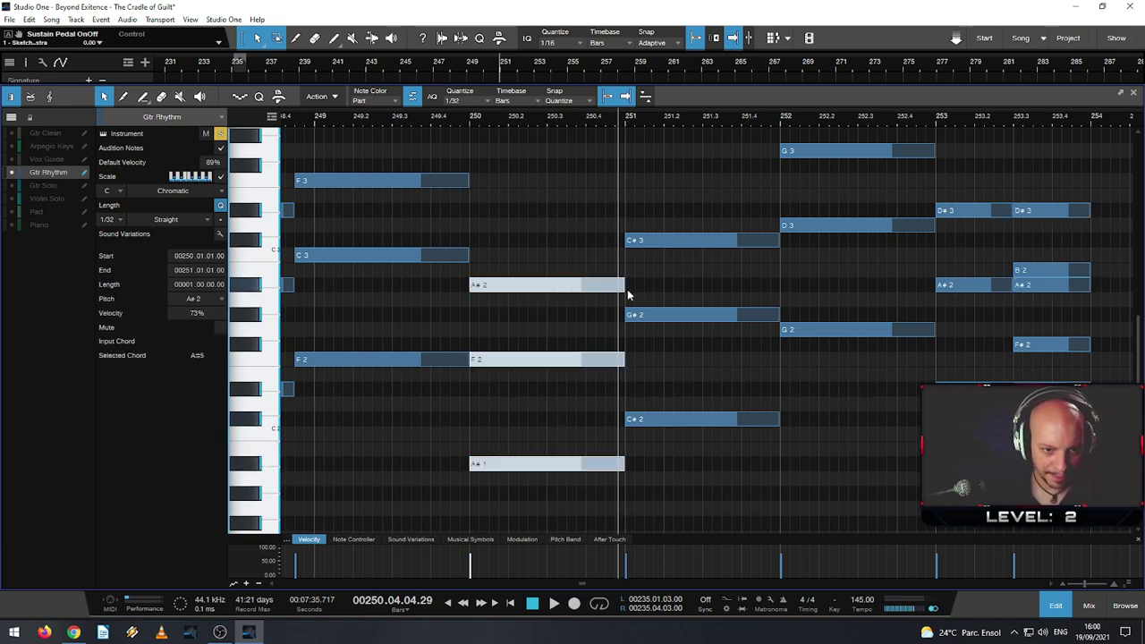
click(467, 126)
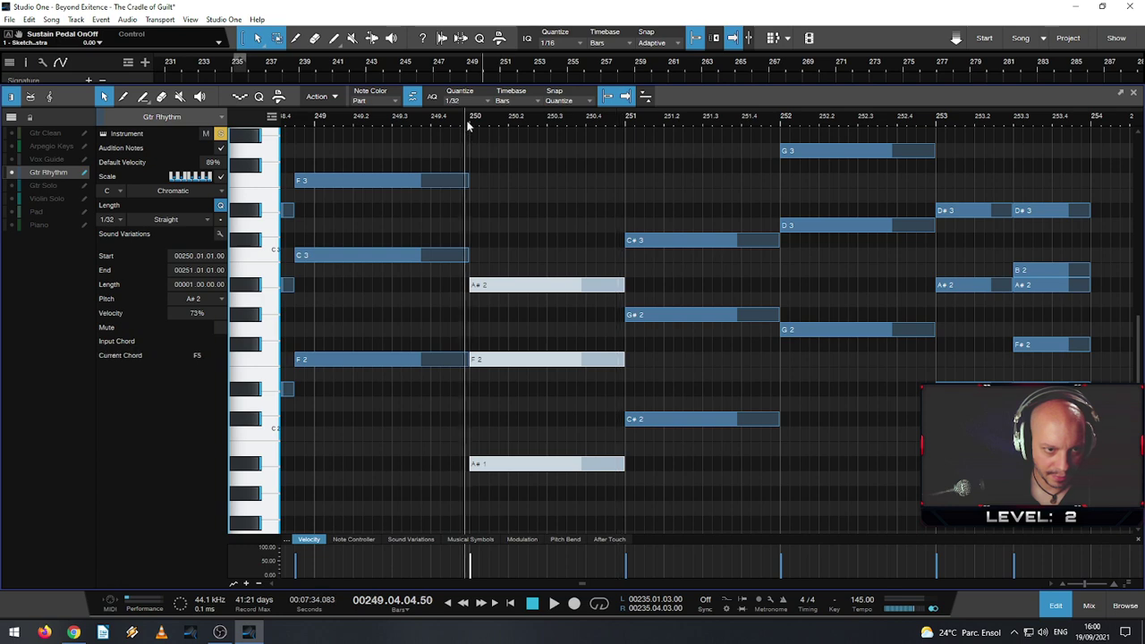
key(space)
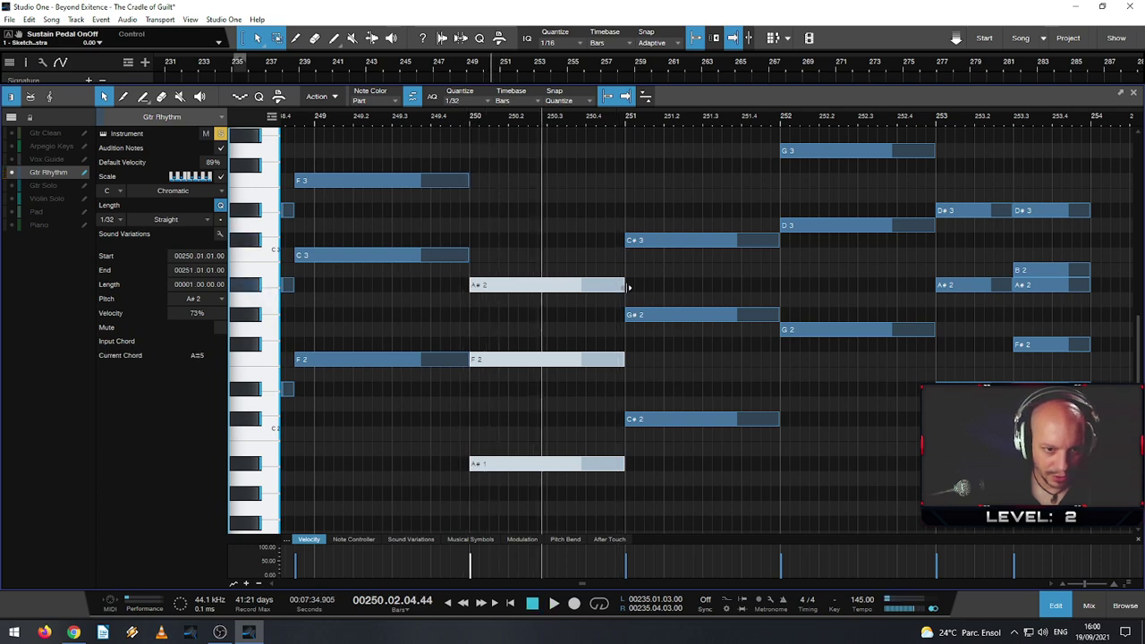
drag(629, 287, 528, 286)
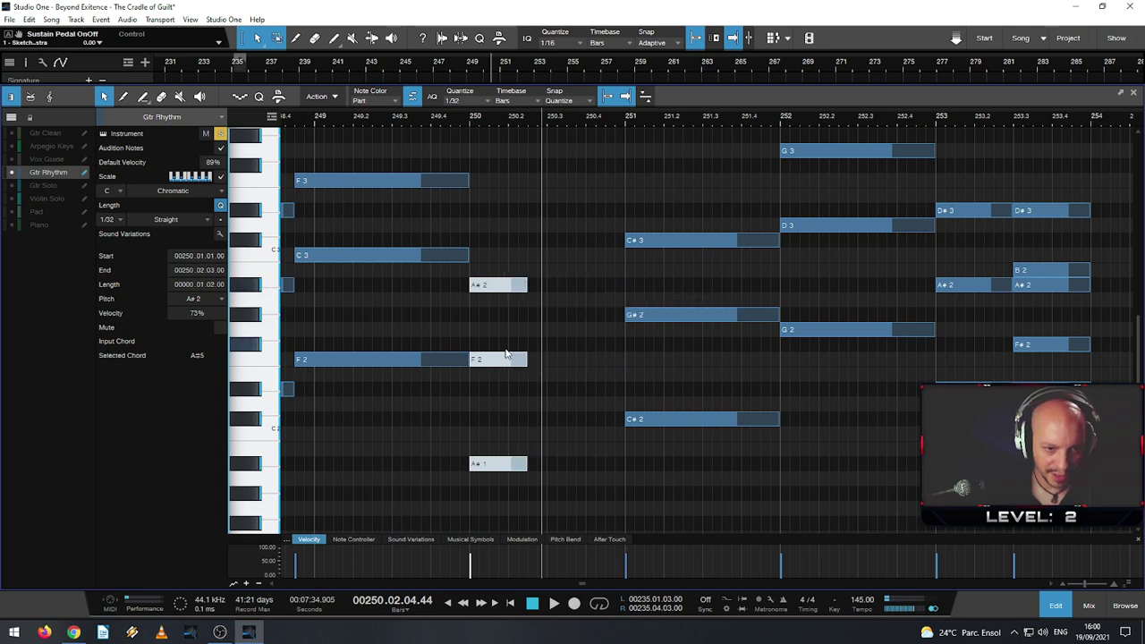
key(d)
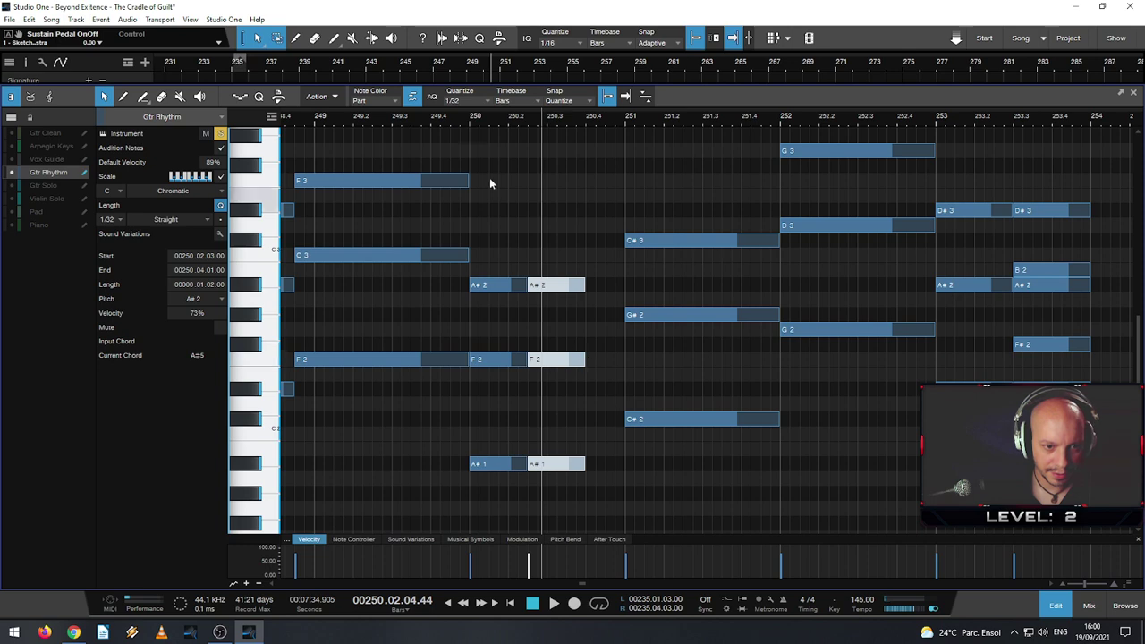
- Shorten the second bar 250 chord hit to one beat and duplicate it twice, trimming the last copy to end at bar 251
key(space)
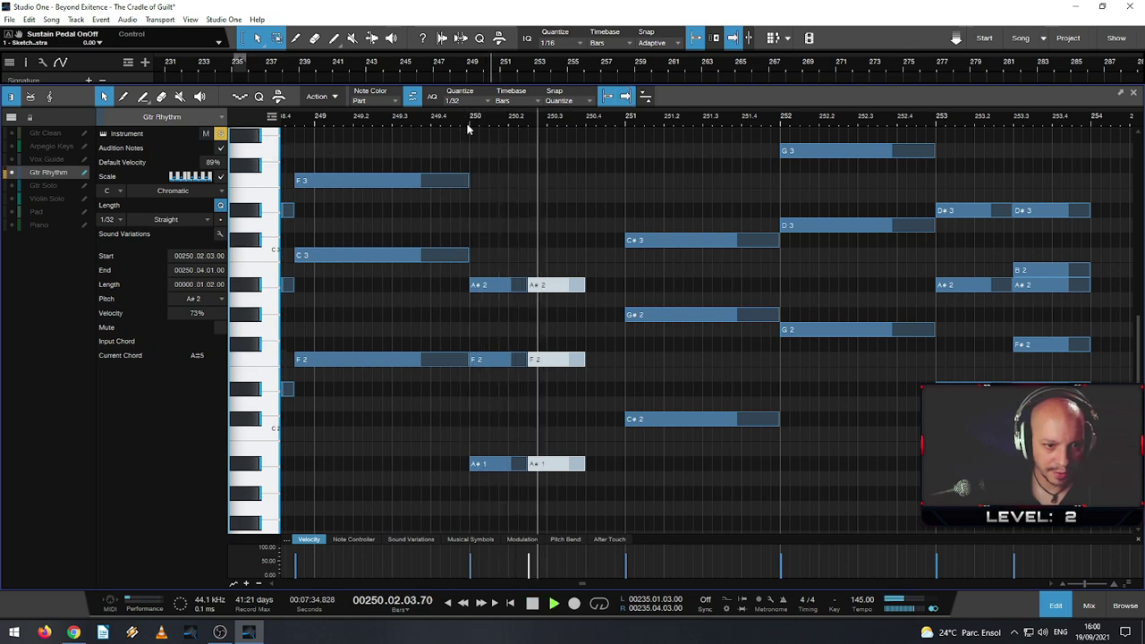
drag(586, 284, 561, 316)
key(d)
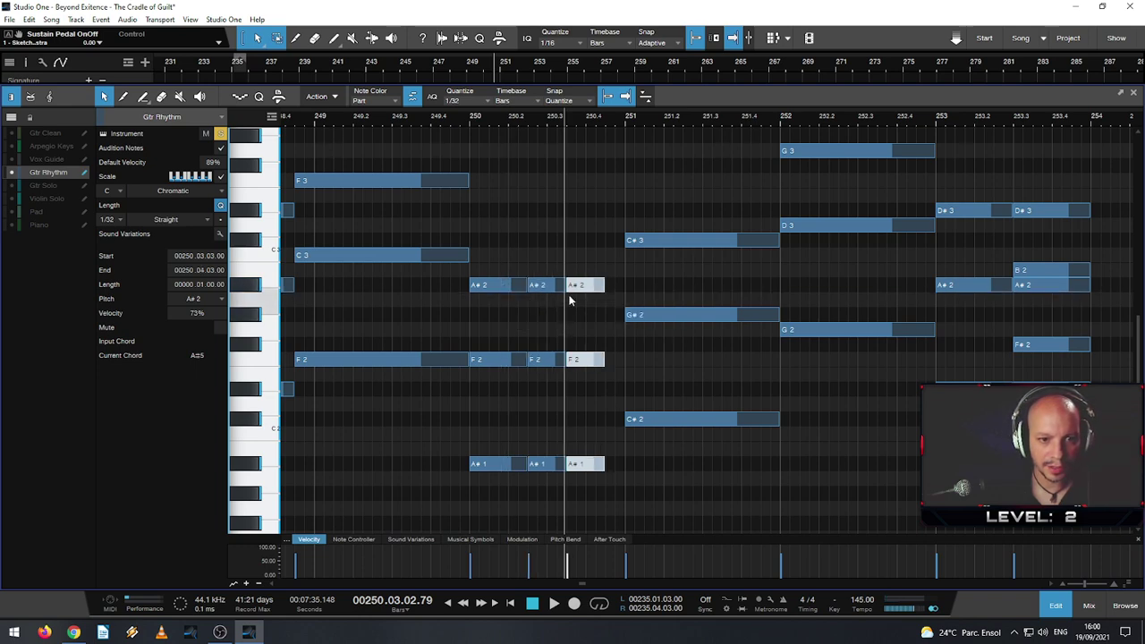
key(d)
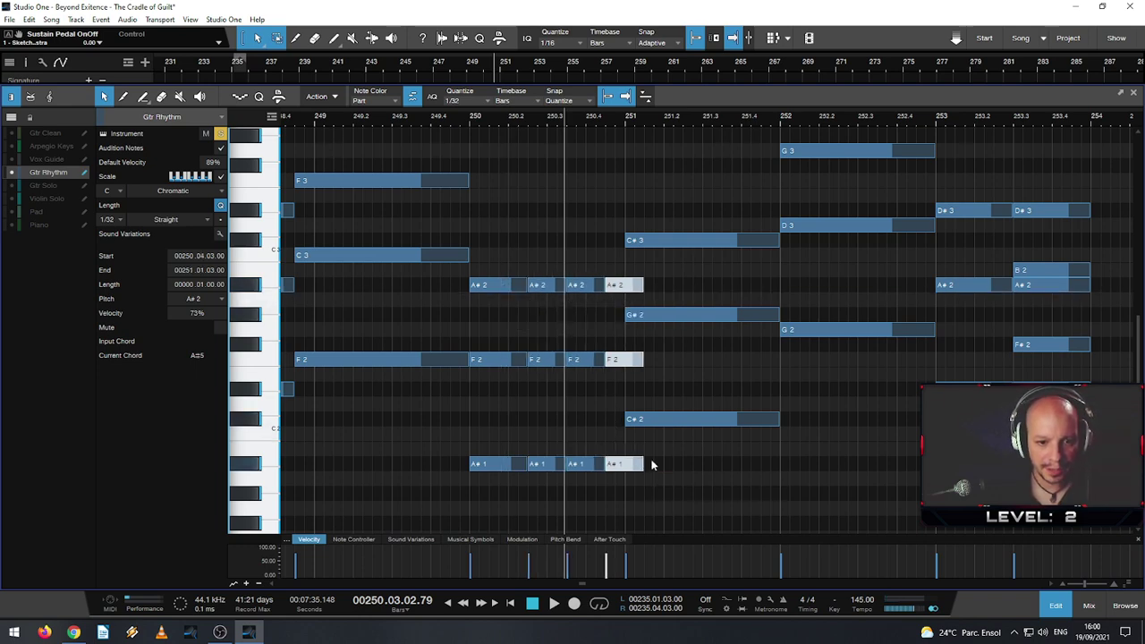
drag(646, 462, 626, 462)
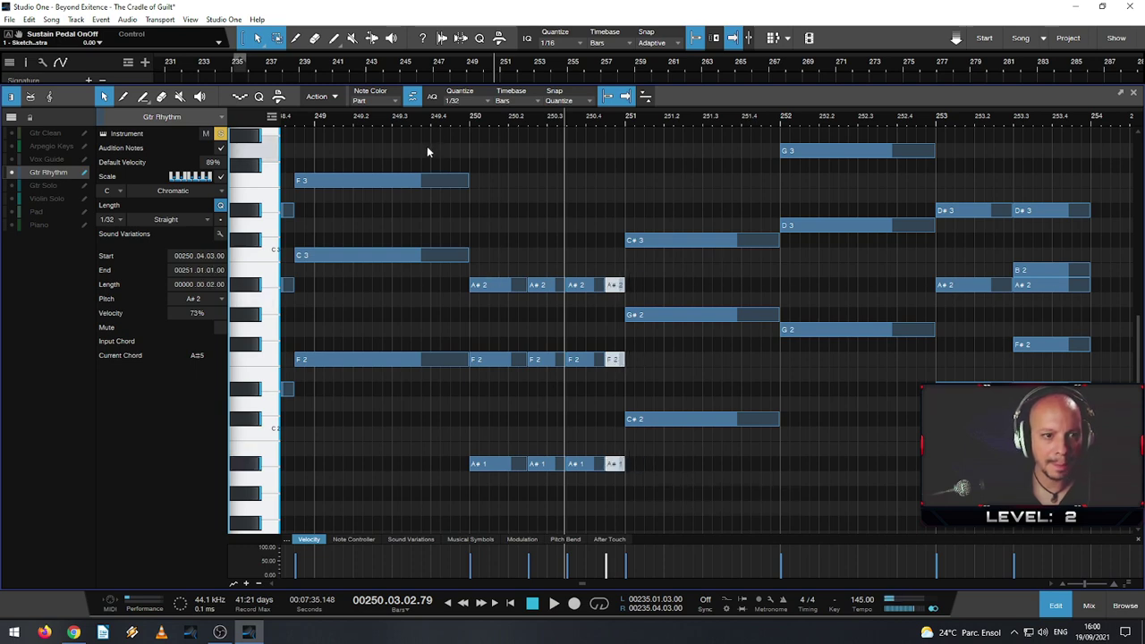
- Replace the sustained bar 251 chord with a copy of the bar 250 rhythm pattern, transposed to C#2, G#2 and C#3
click(440, 122)
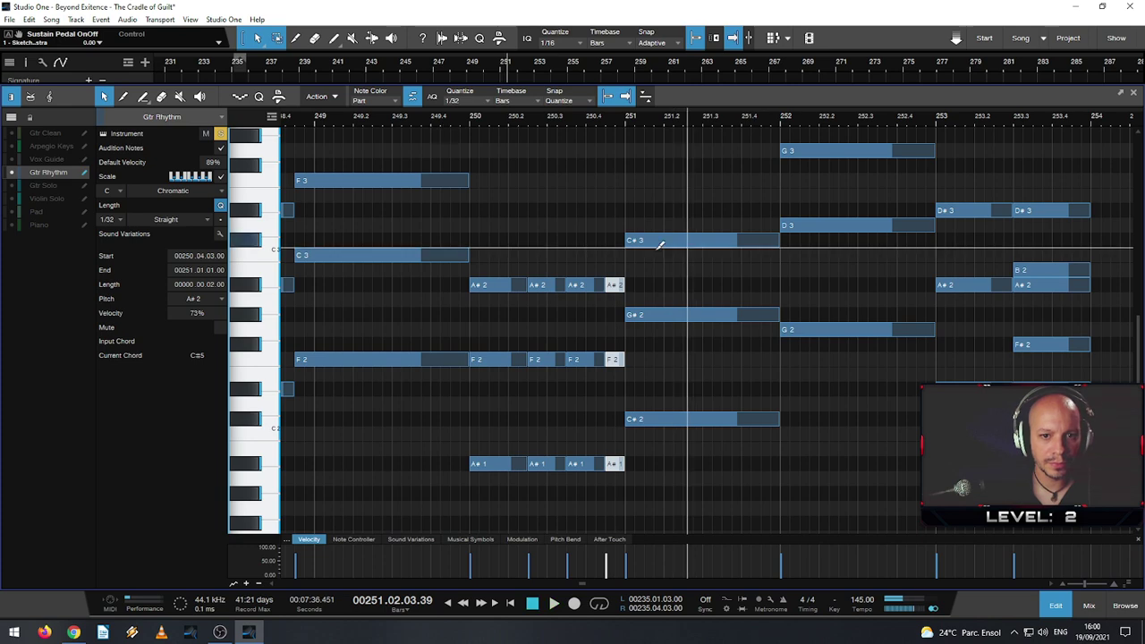
drag(751, 454, 668, 177)
key(Delete)
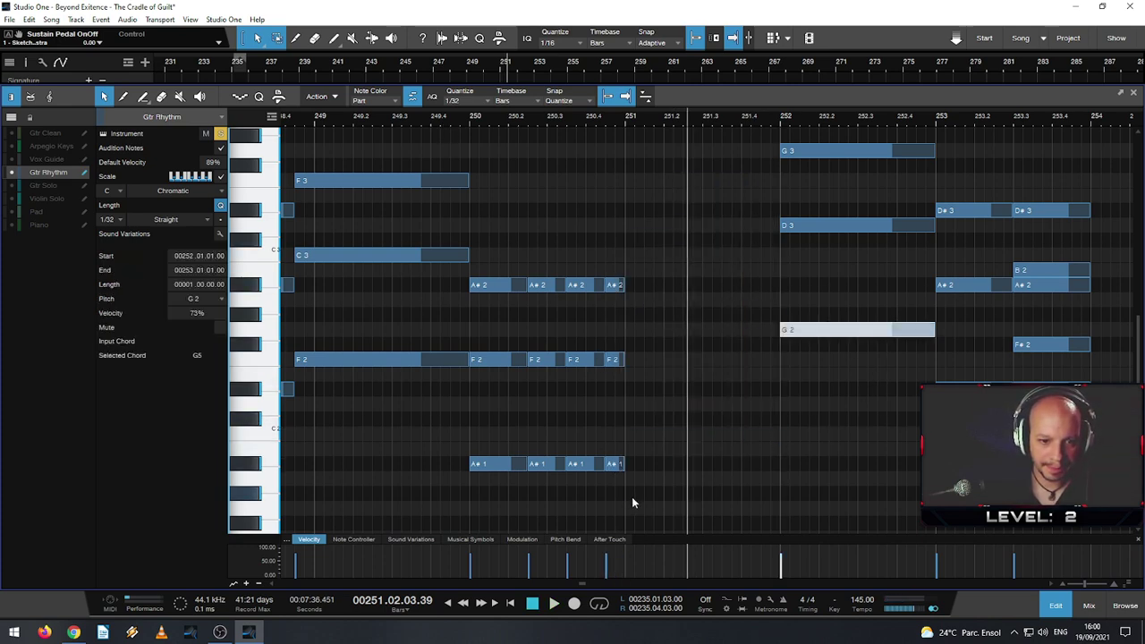
drag(633, 497, 493, 235)
key(d)
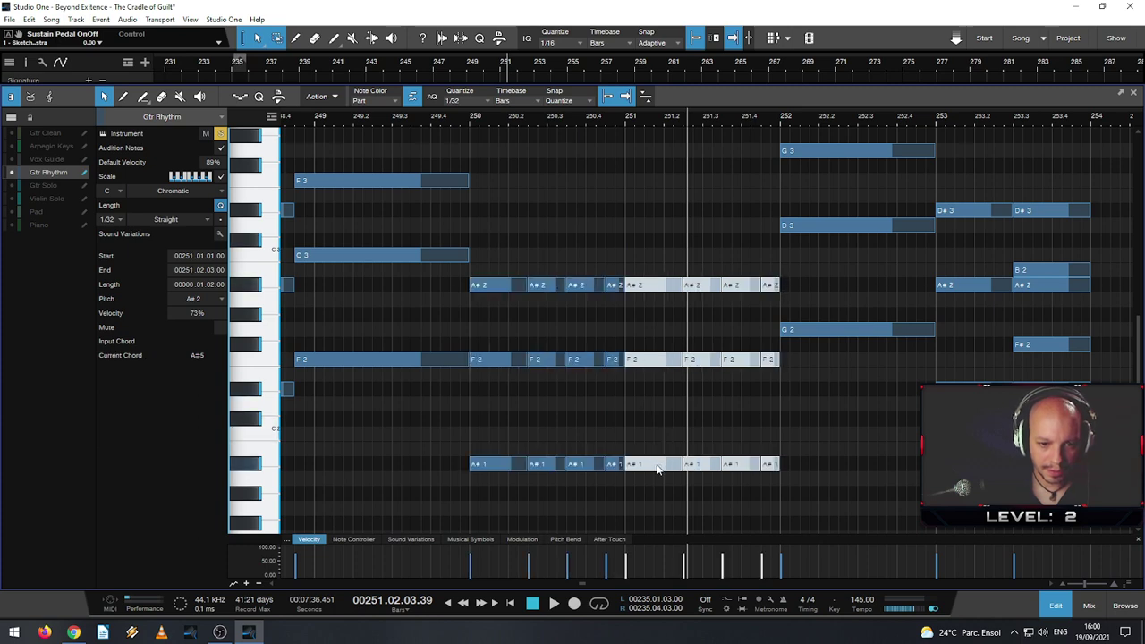
drag(657, 469, 659, 423)
- Undo the transposition of the bar 251 rhythm pattern
drag(839, 366, 811, 148)
drag(873, 383, 823, 91)
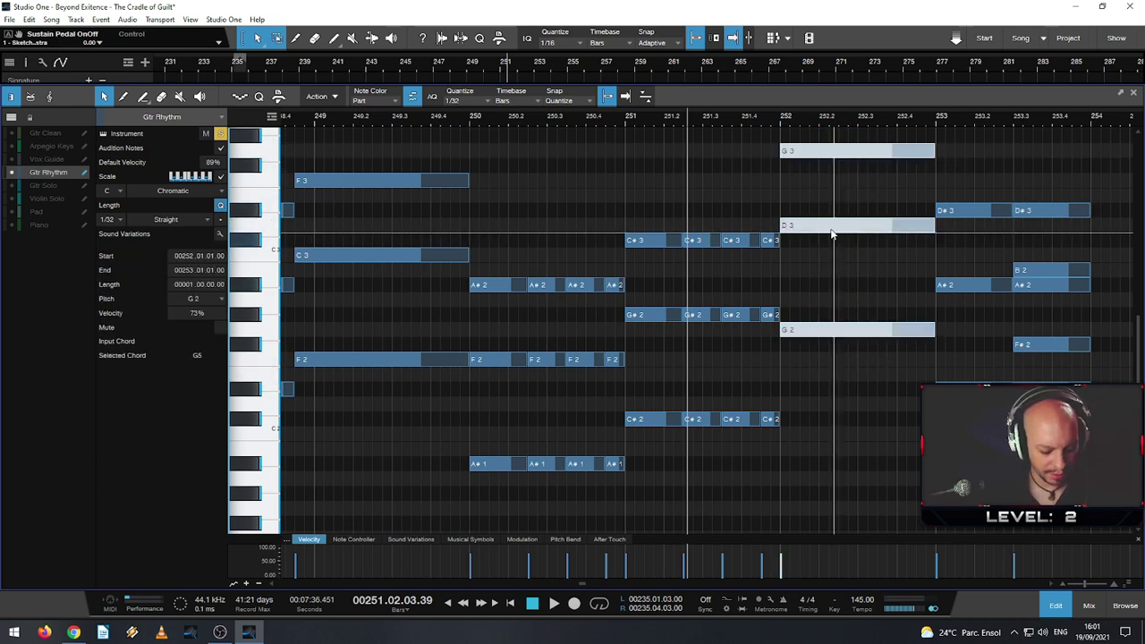
key(ctrl+z)
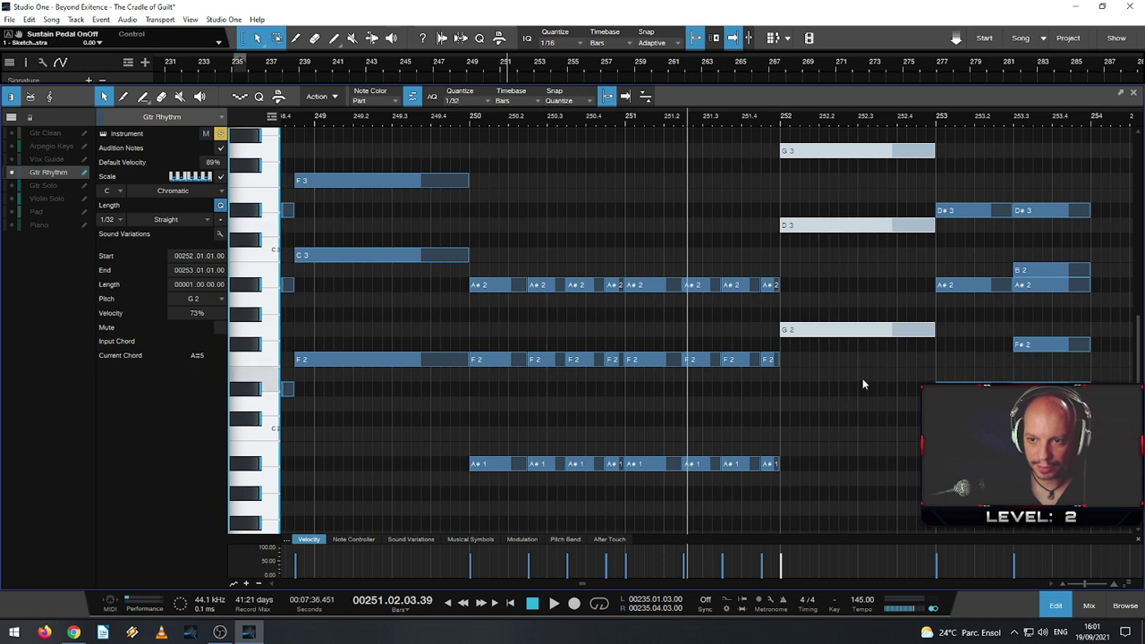
- Delete the extra A#2 and D#3 notes overlapping the B1, F#2 and B2 chord at 253.03.01
scroll(900, 362, down, 3)
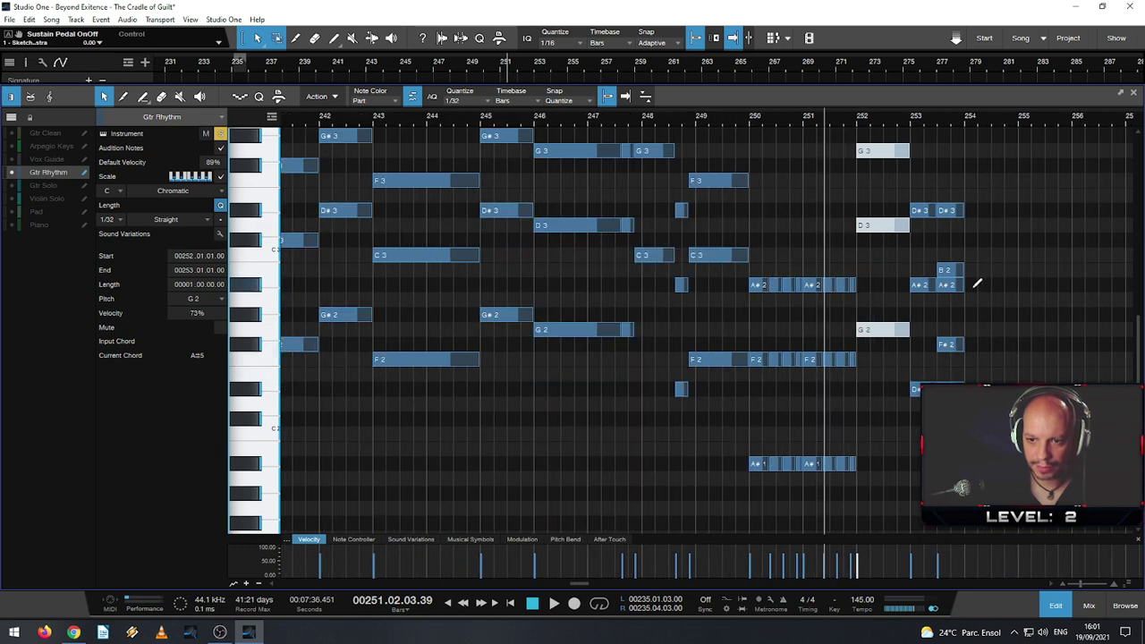
click(950, 269)
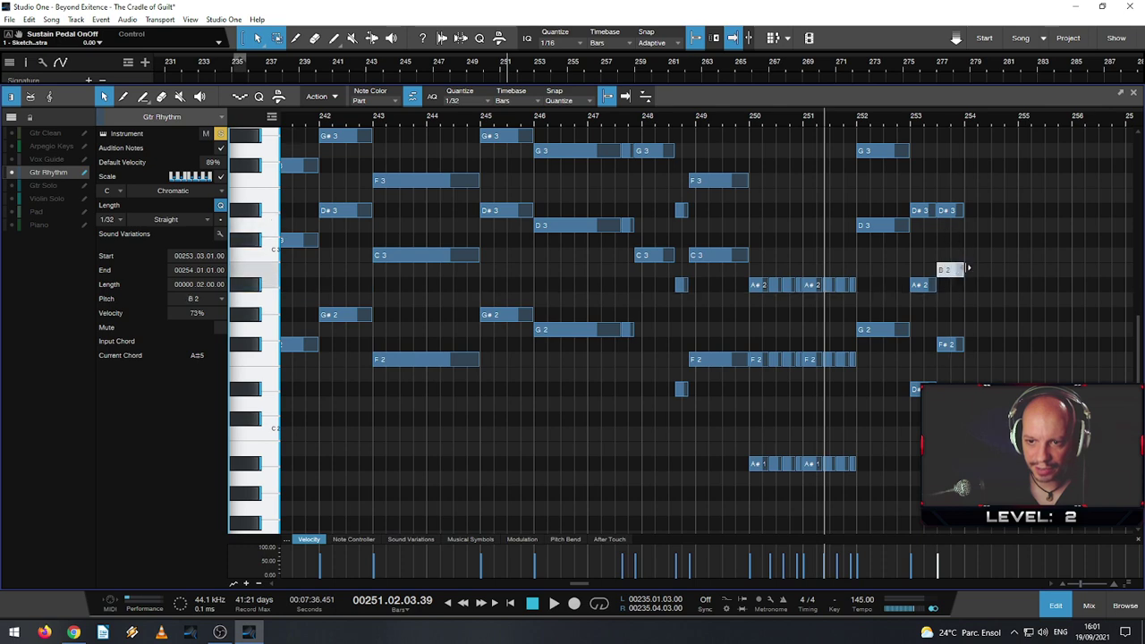
click(950, 212)
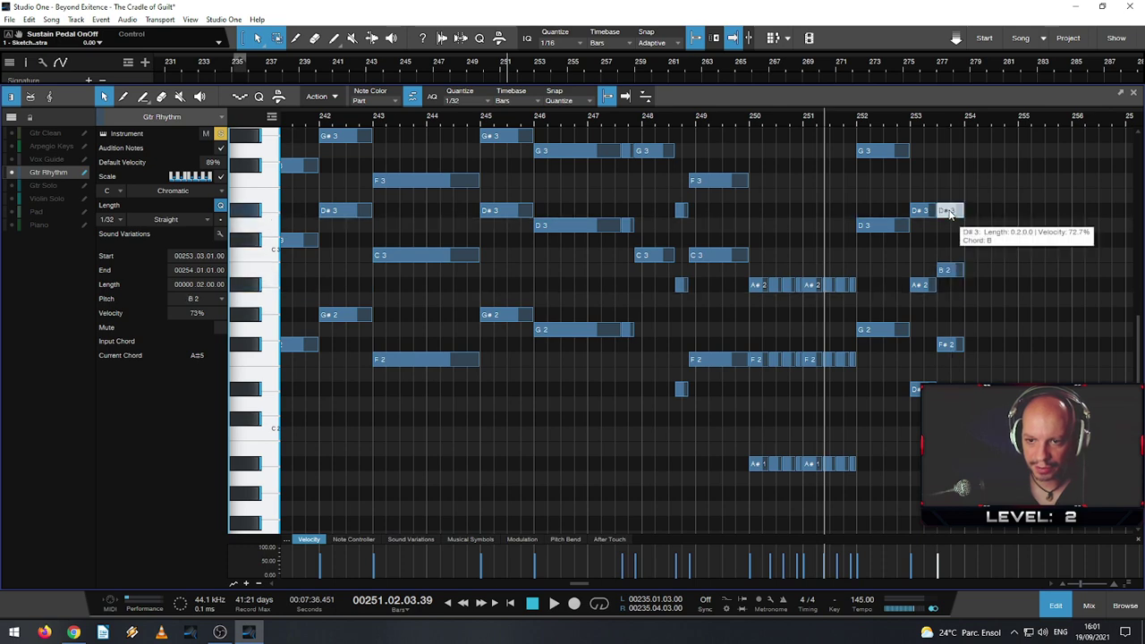
key(Delete)
- Transpose the bar 251 rhythm pattern up to C#2, G#2 and C#3, trying neighbouring chords on the way
scroll(870, 483, up, 2)
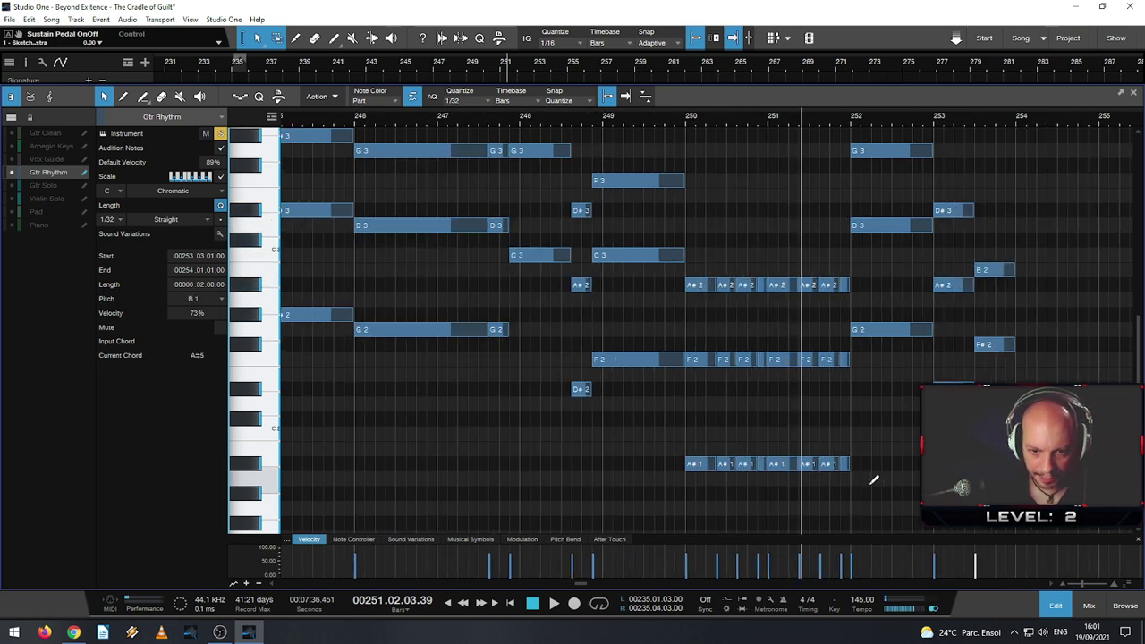
drag(854, 485, 770, 279)
shift+click(867, 324)
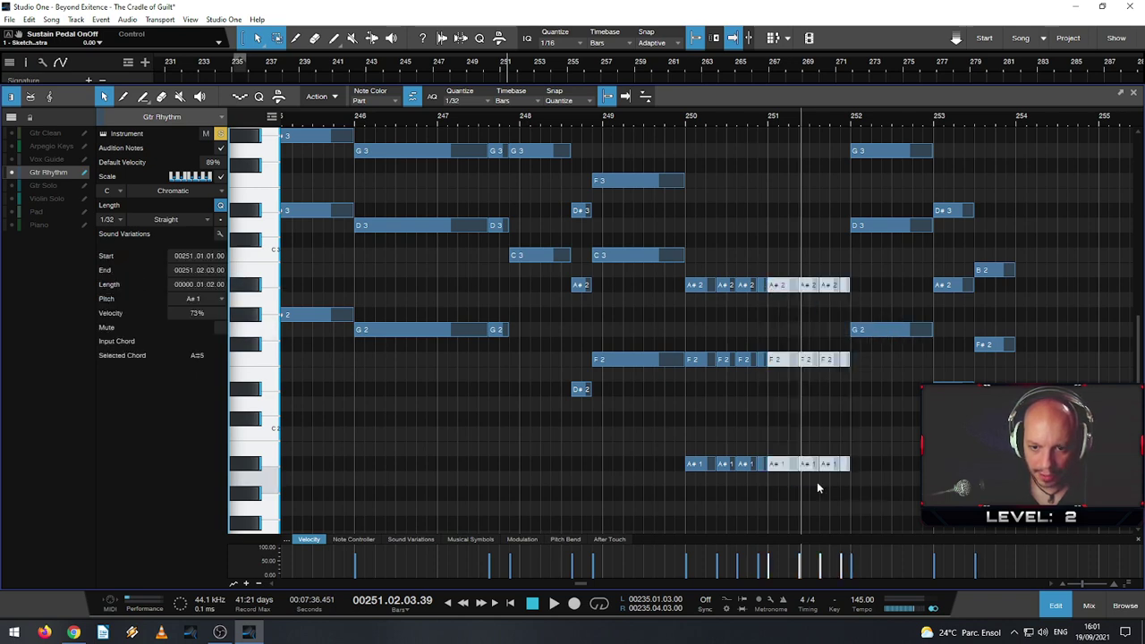
key(Up)
key(Up)
key(Up)
key(Up)
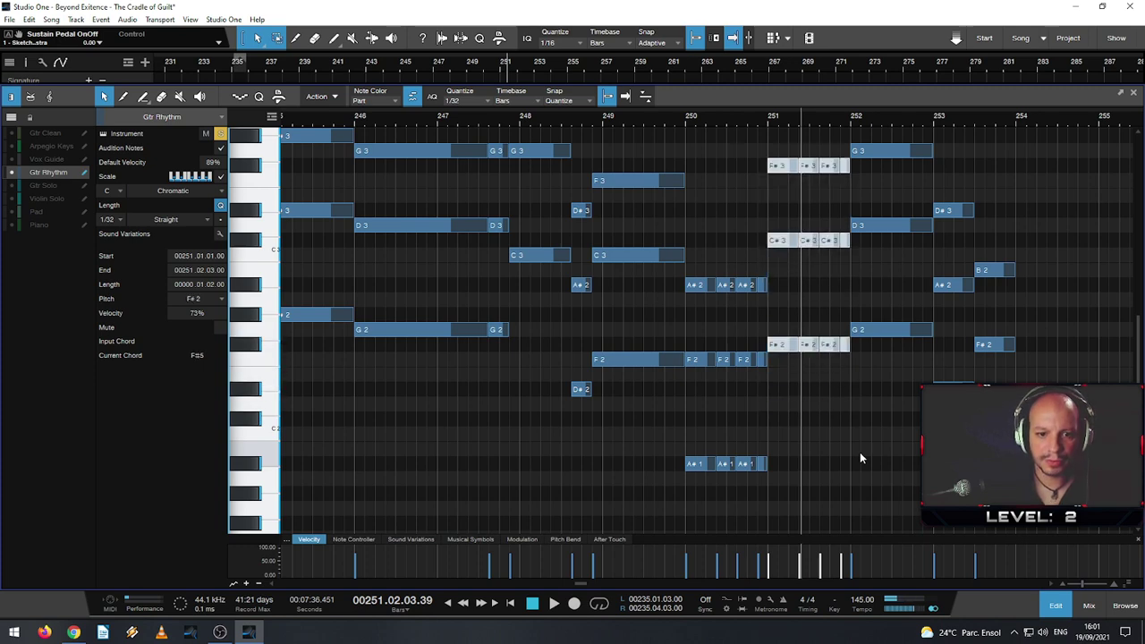
key(Down)
key(Down)
key(Down)
key(Down)
key(Down)
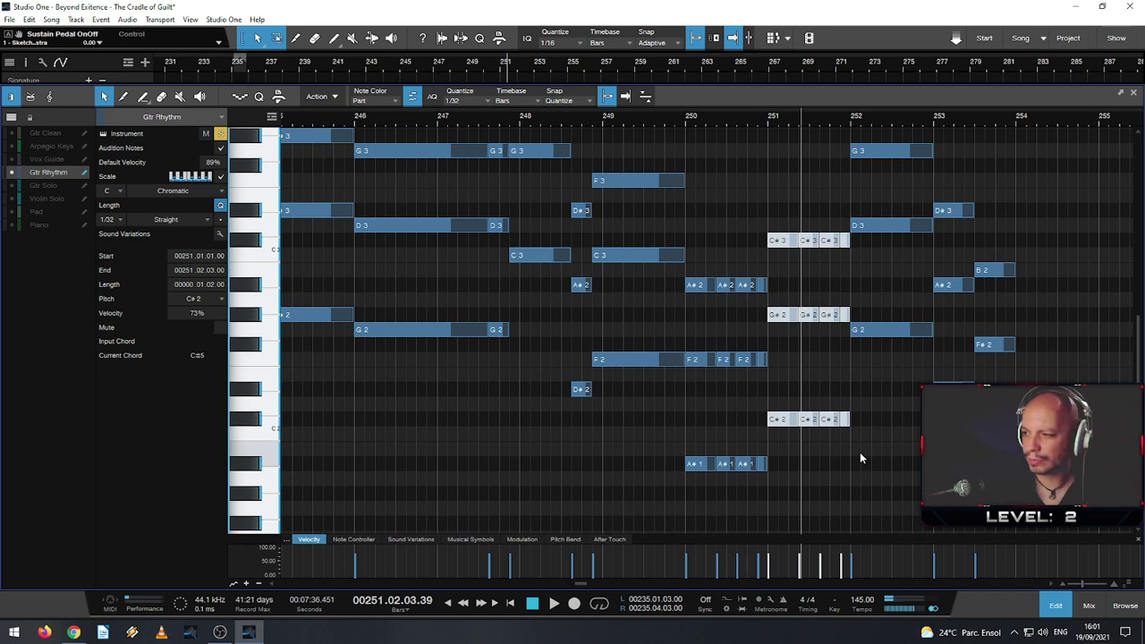
key(Up)
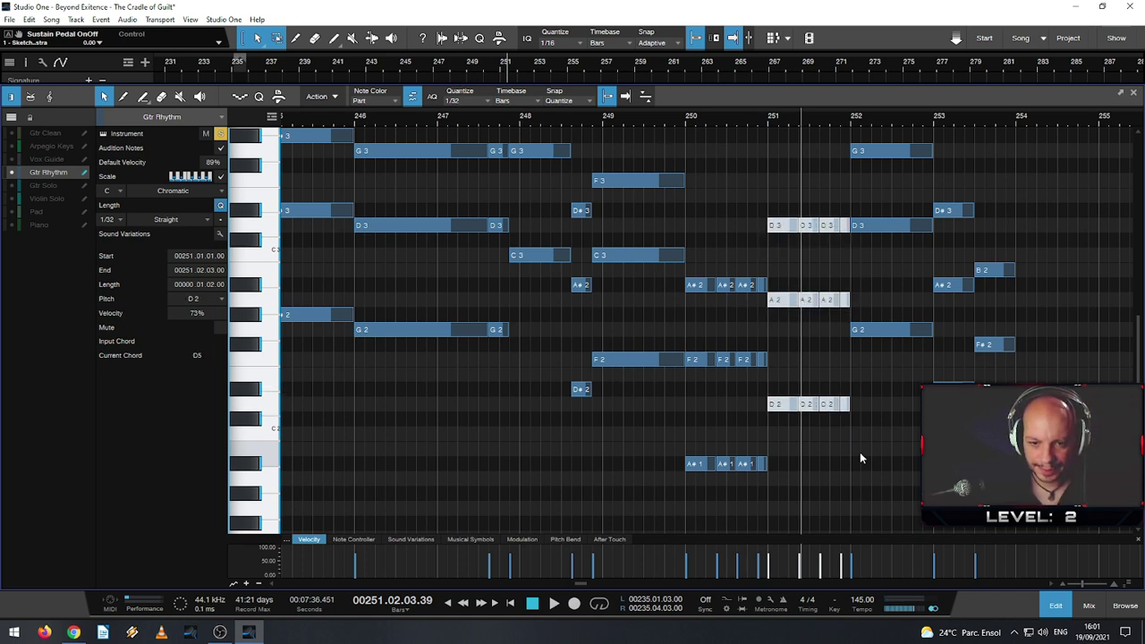
key(Down)
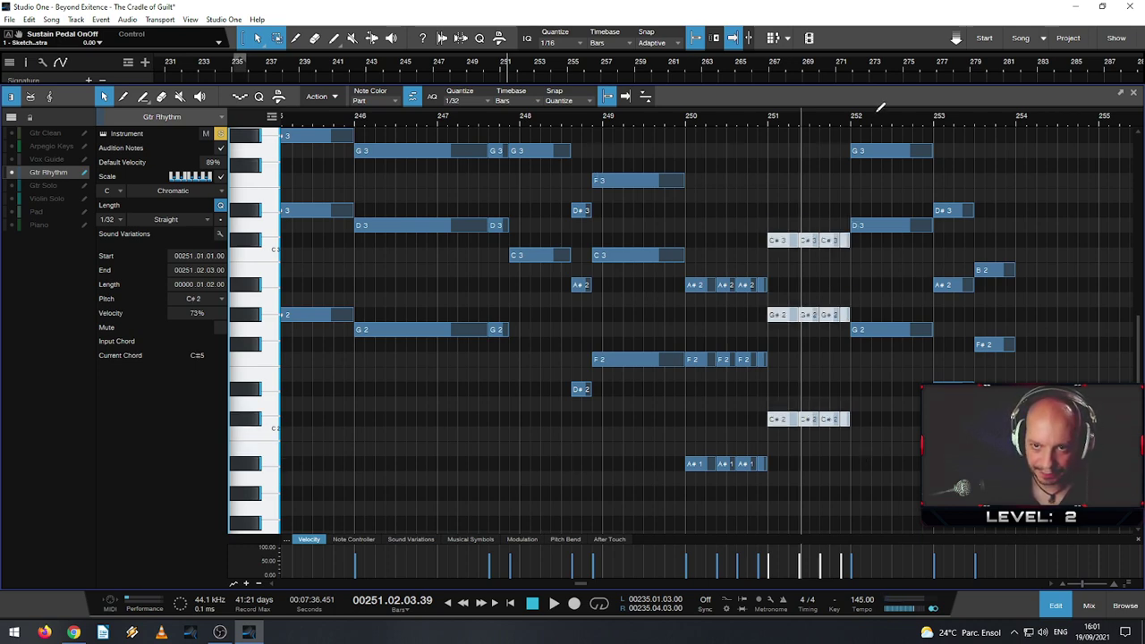
- Replace the sustained bar 252 chord with a copy of the bar 251 rhythm pattern, transposed to G2, D3 and G3
drag(861, 124, 703, 137)
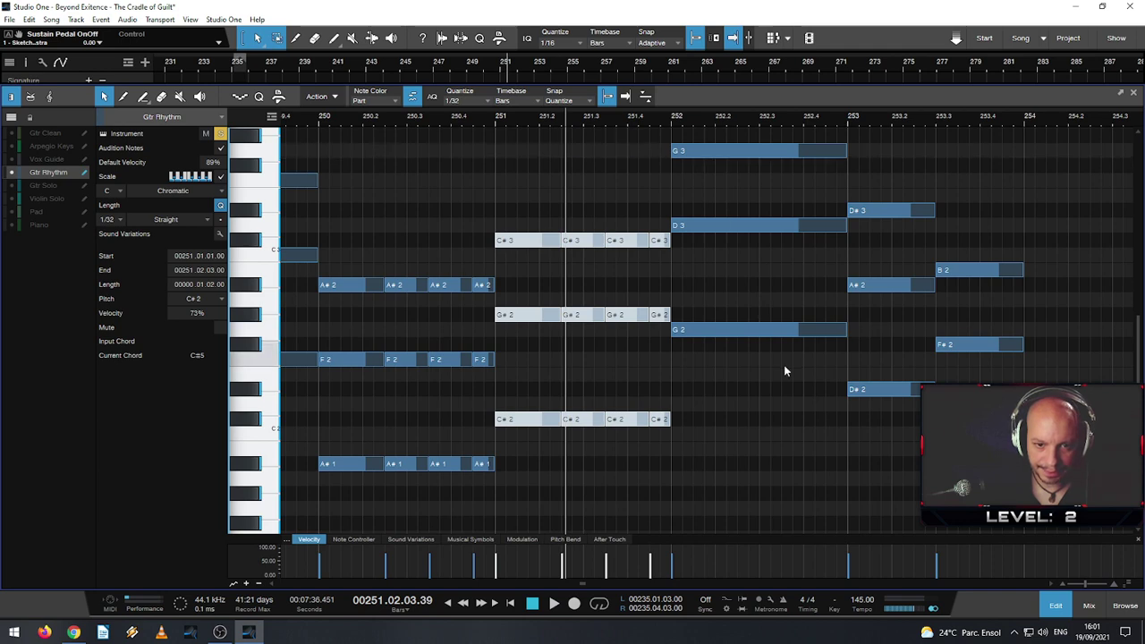
drag(785, 370, 745, 145)
key(Delete)
drag(683, 465, 541, 175)
key(ctrl+d)
key(Up)
key(Up)
key(Up)
key(Up)
key(Up)
key(Up)
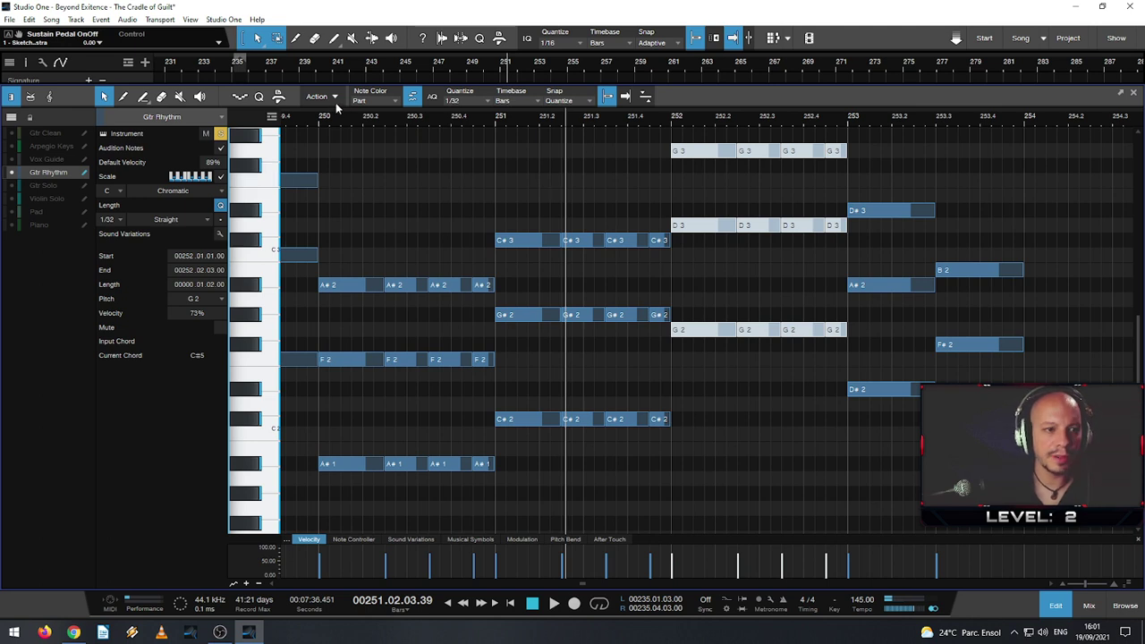
- Play back the progression from bar 250 twice to check the new bar 252 pattern
click(316, 123)
key(space)
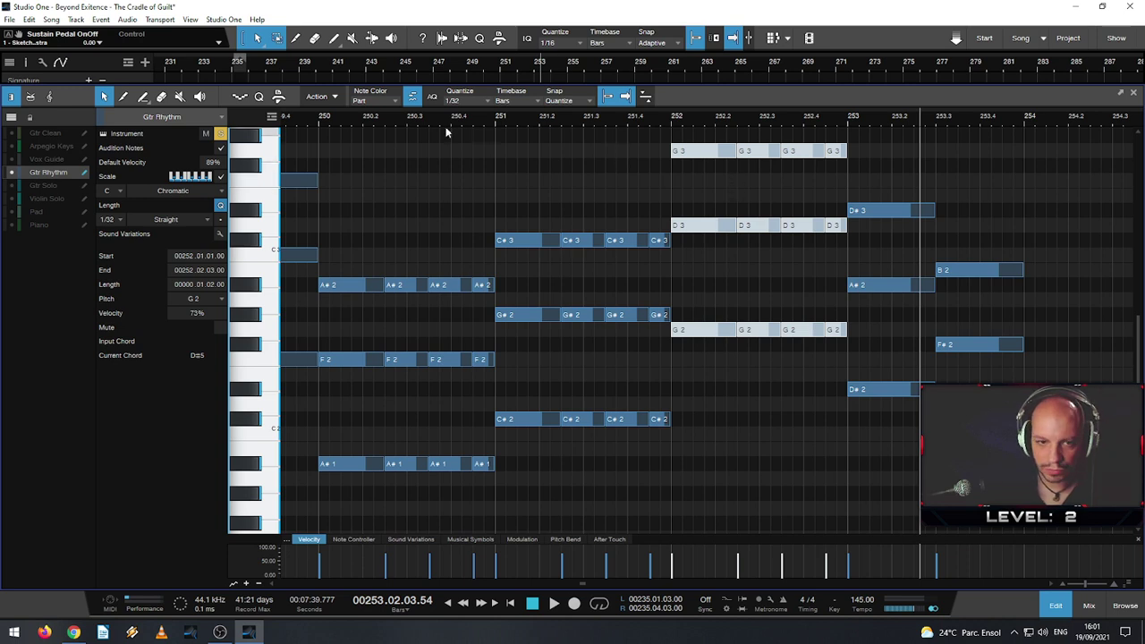
click(319, 124)
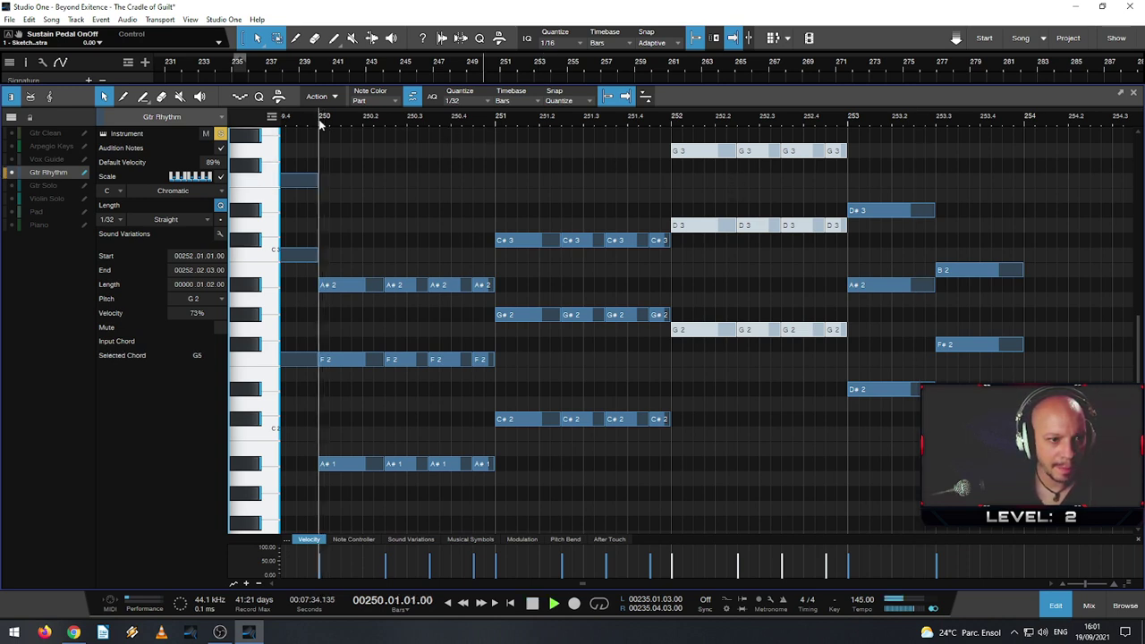
key(space)
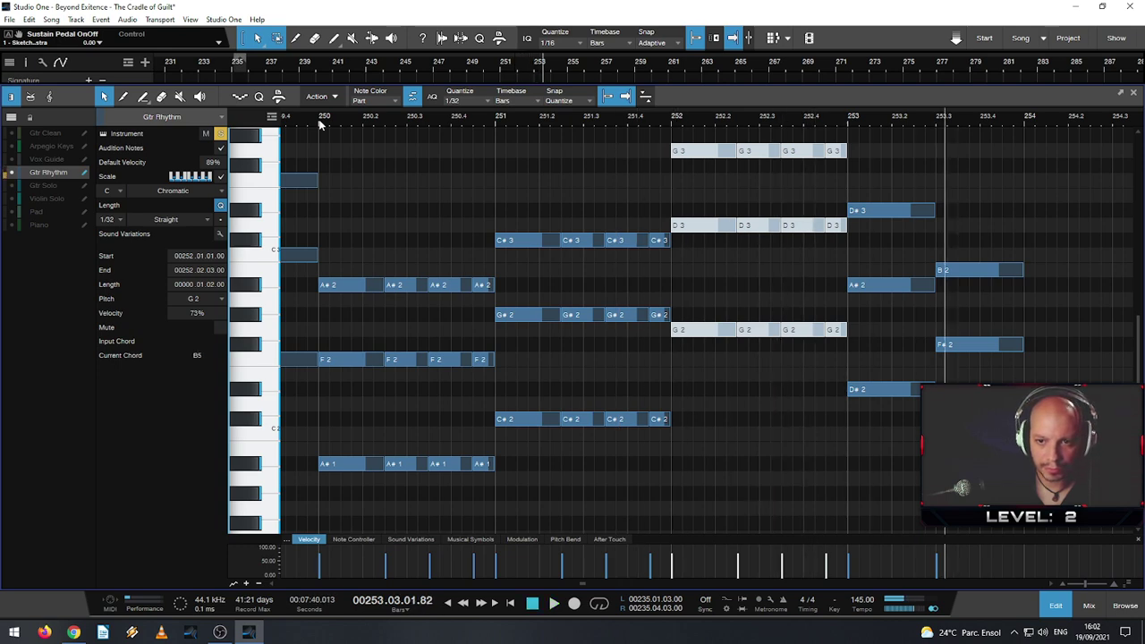
- Play back from bar 250 again, and once more from the chord just before bar 249 to hear the transition
ctrl+scroll(385, 154, down, 2)
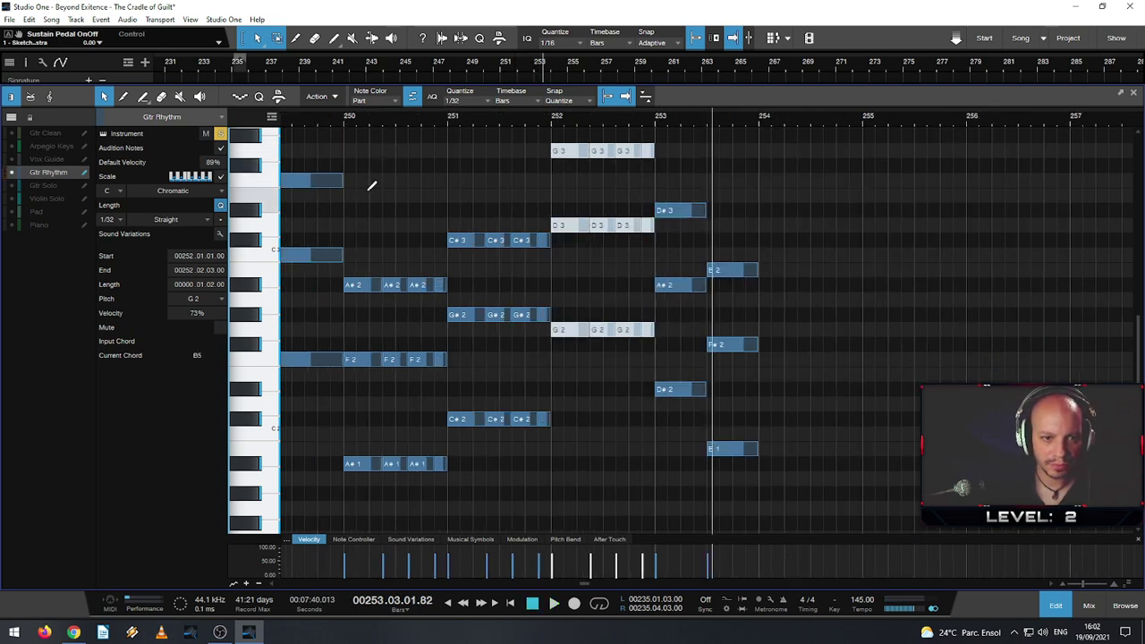
scroll(371, 185, down, 2)
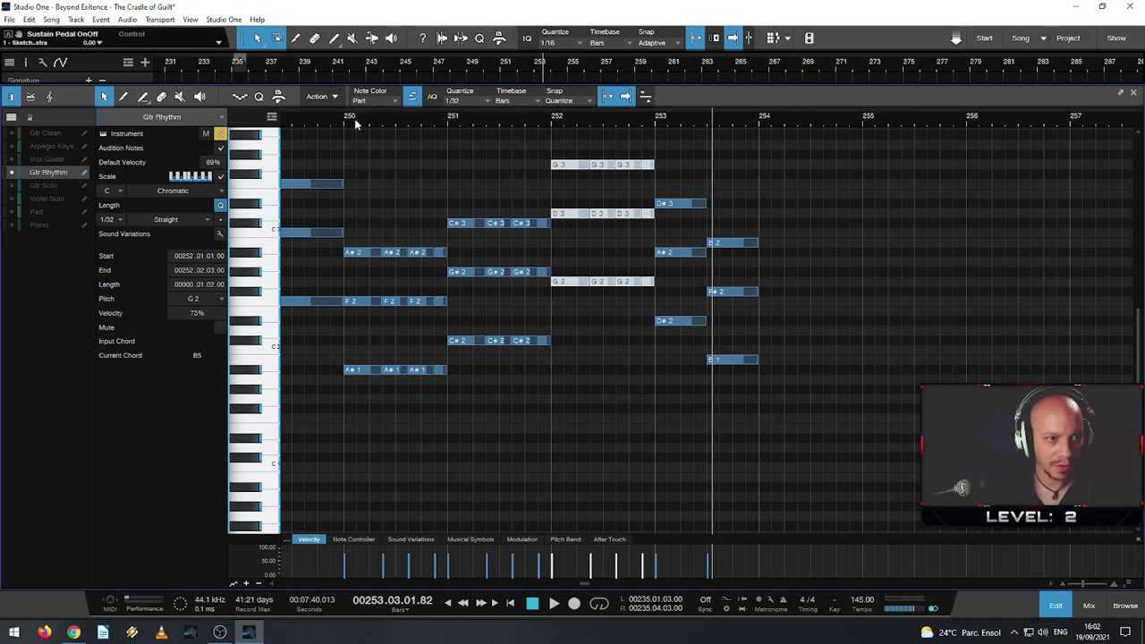
click(345, 118)
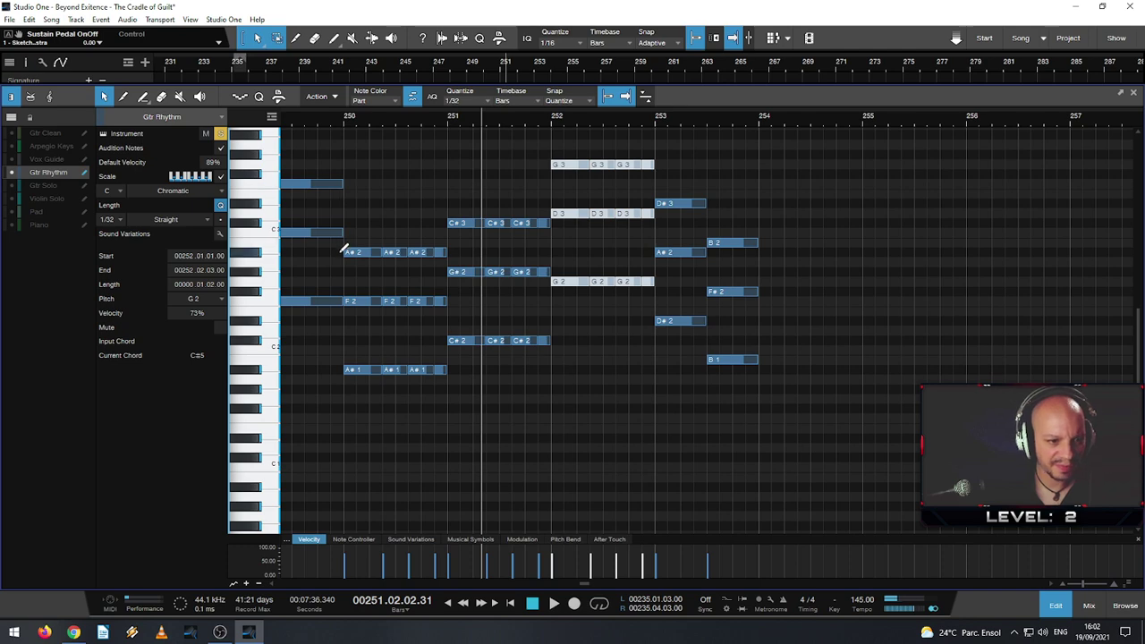
scroll(342, 249, up, 3)
scroll(318, 124, down, 5)
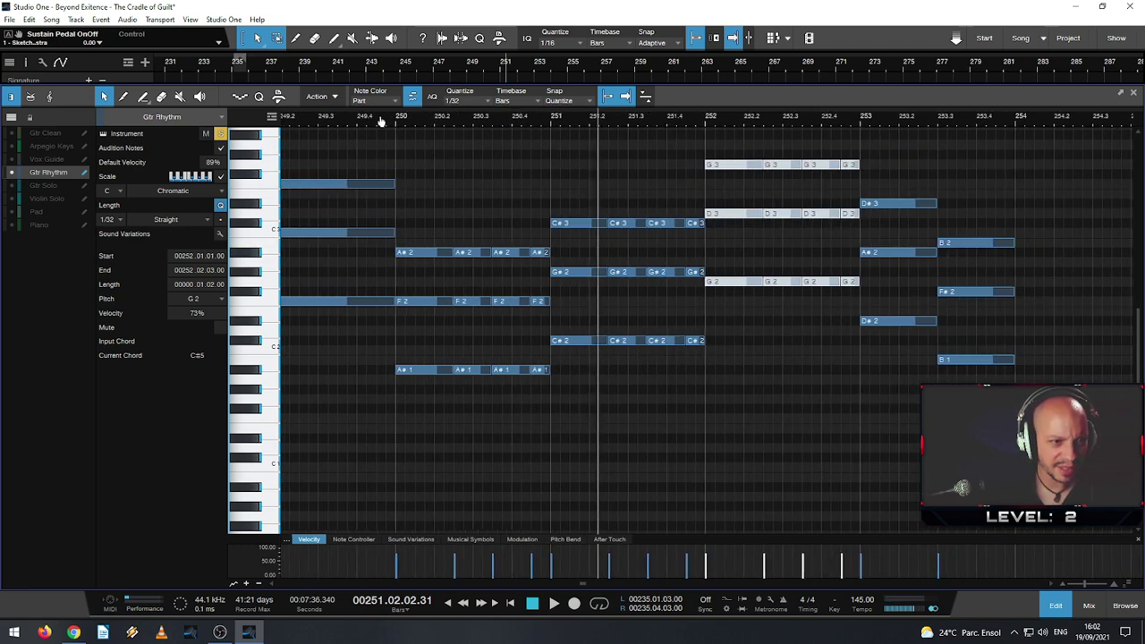
click(323, 128)
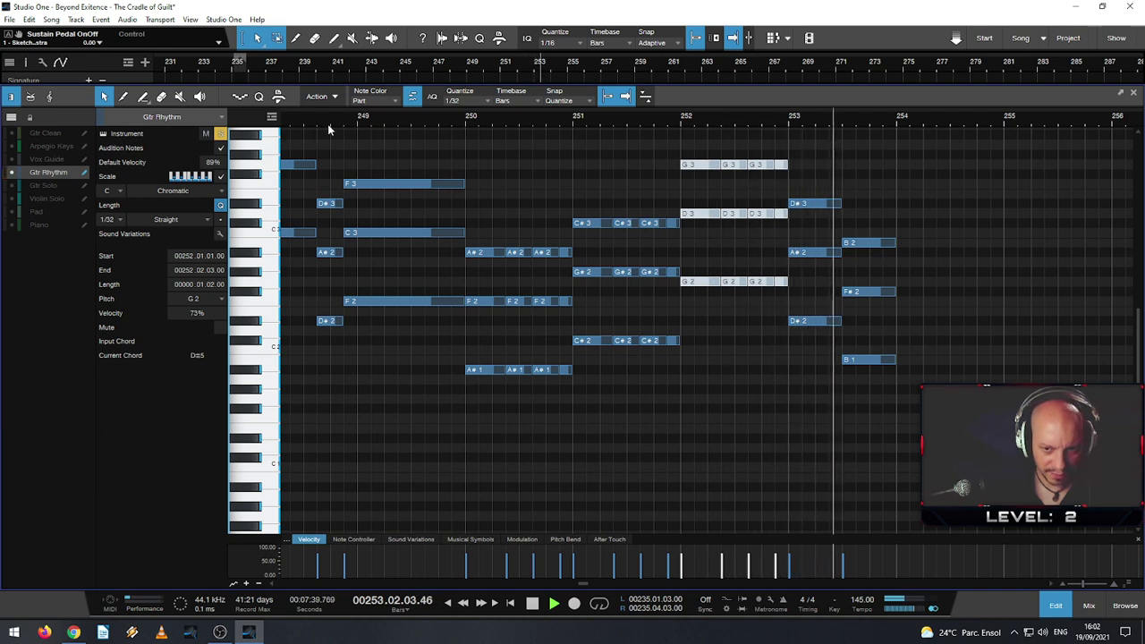
key(space)
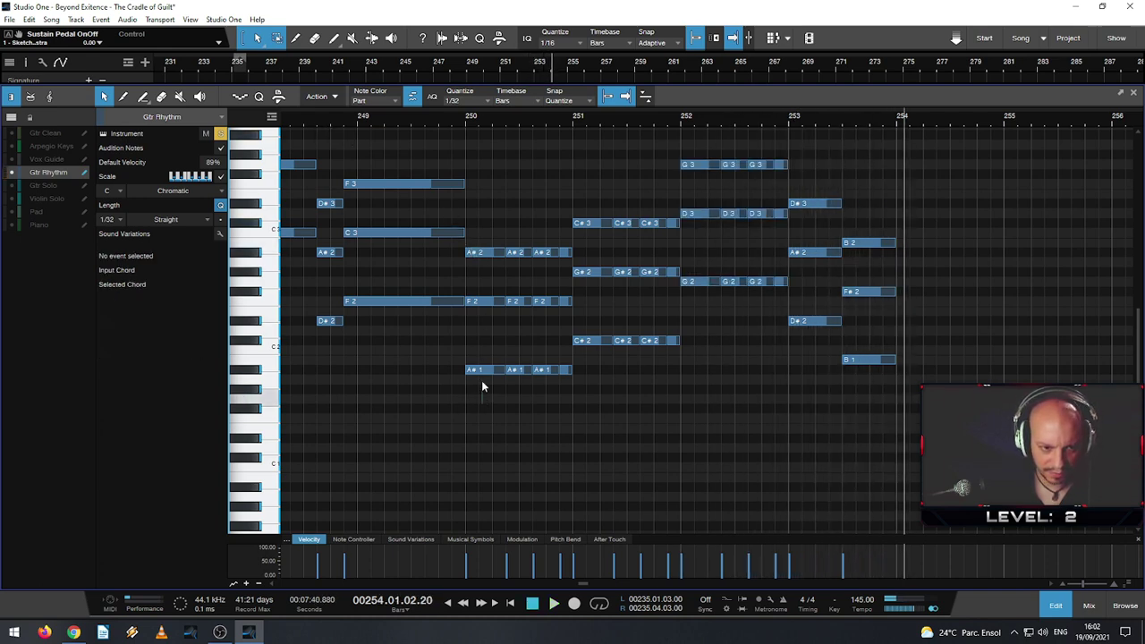
- Duplicate the whole chord progression of bars 250 to 253 so that the copy starts at bar 254
drag(482, 404, 882, 158)
key(ctrl+d)
scroll(837, 243, down, 2)
scroll(837, 243, down, 2)
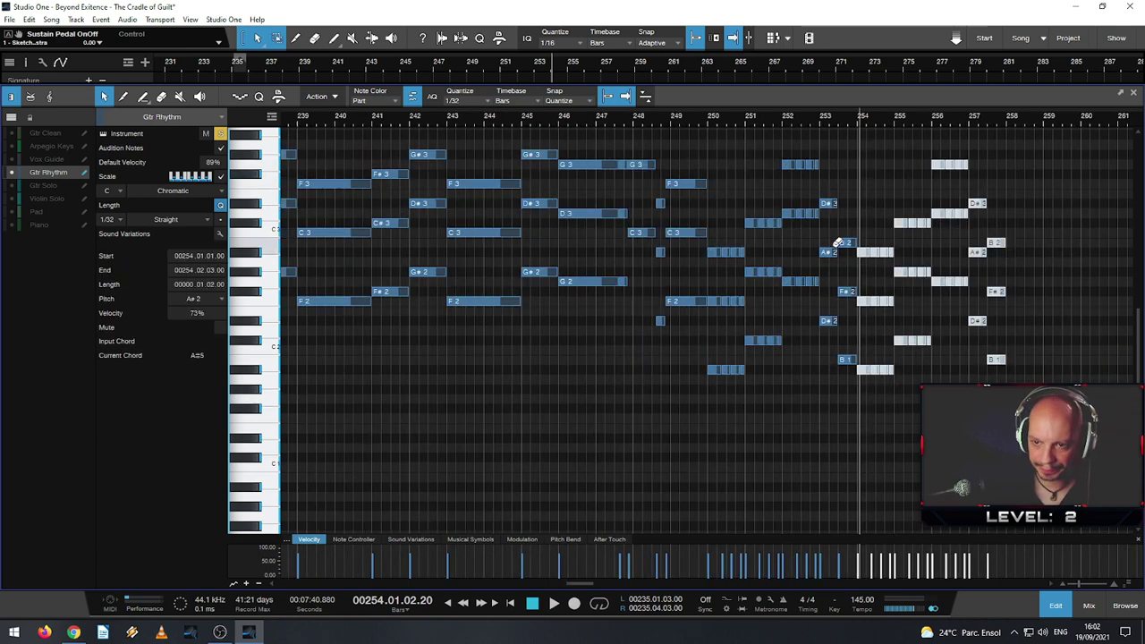
scroll(565, 237, up, 1)
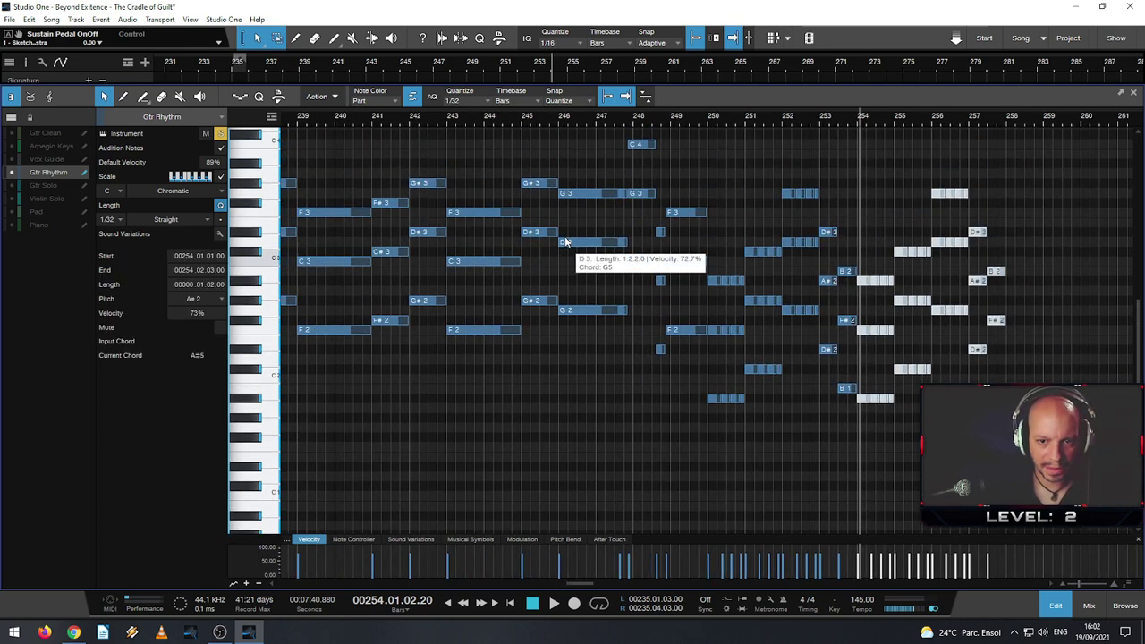
scroll(994, 379, up, 3)
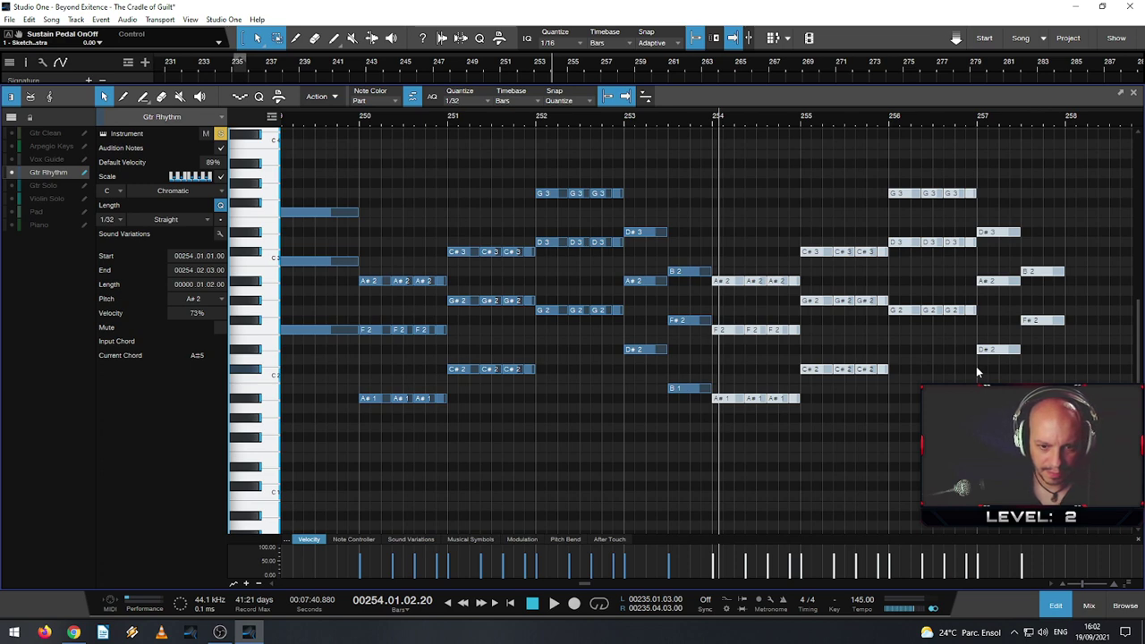
- Play back from the start of bar 250 into the duplicated progression at bar 254
click(358, 121)
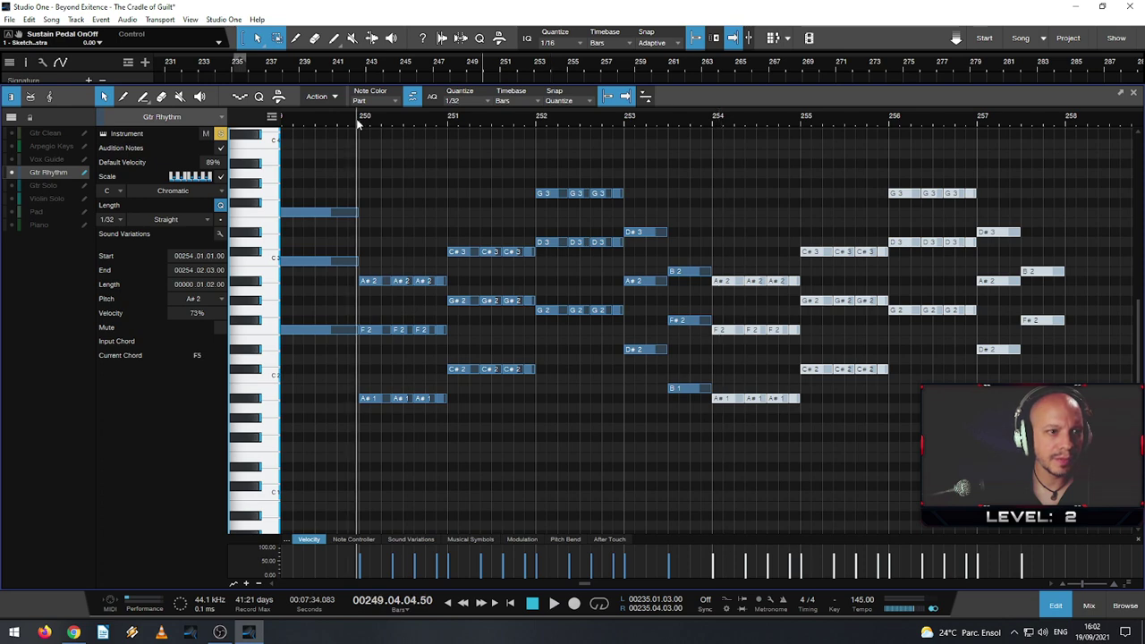
key(space)
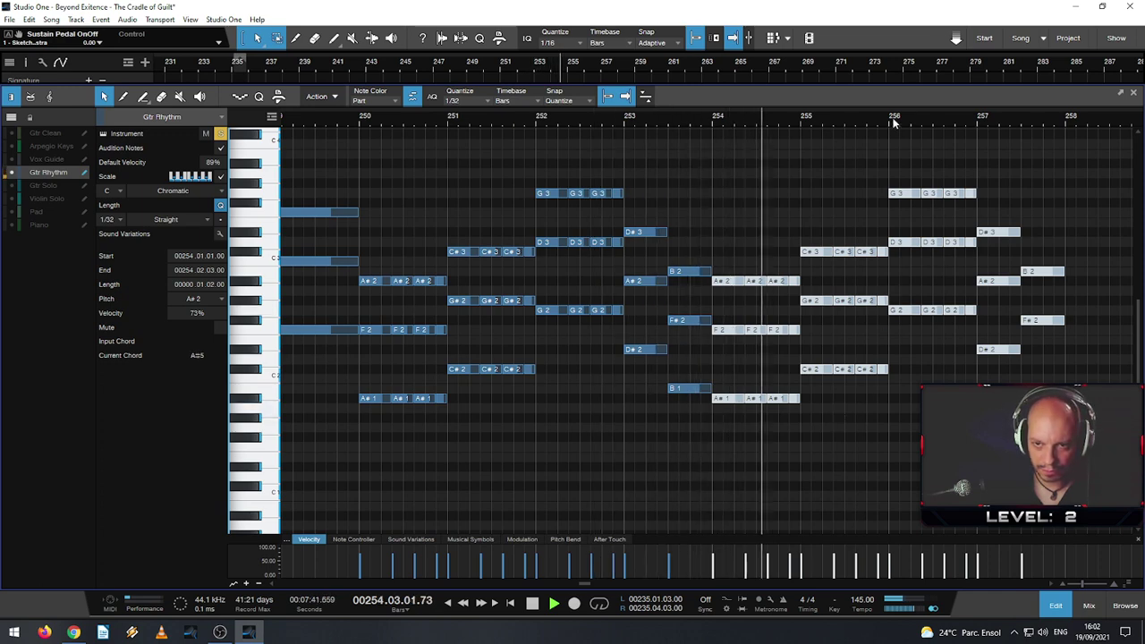
scroll(823, 143, down, 3)
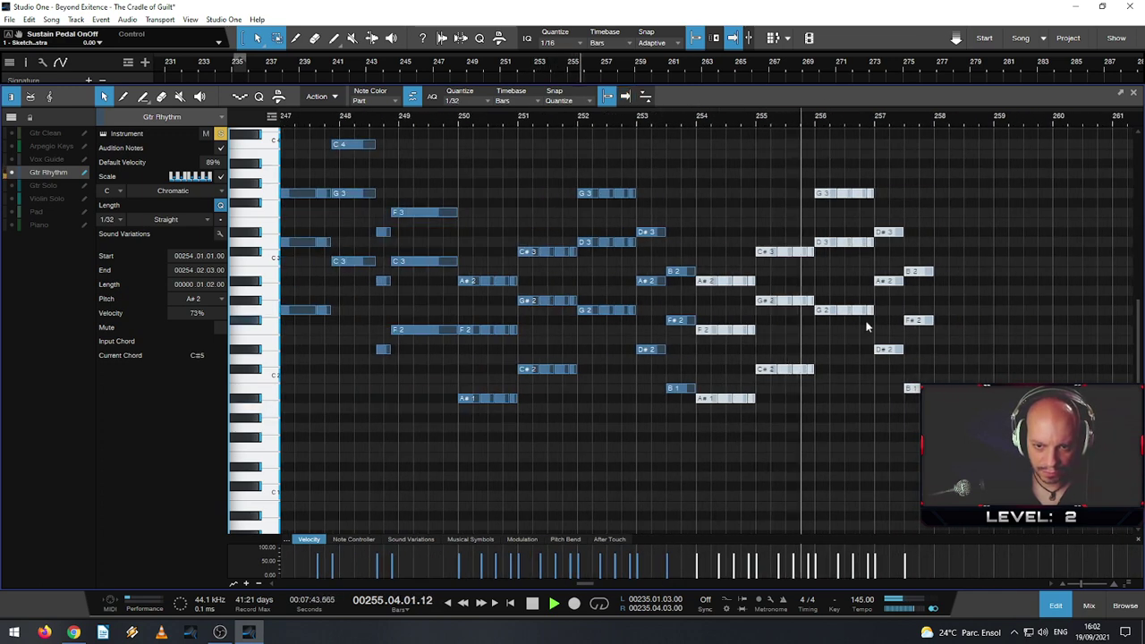
key(space)
- Transpose the bar 256 rhythm pattern down to A#1, F2 and A#2, and play it back from just before bar 254
drag(868, 331, 816, 176)
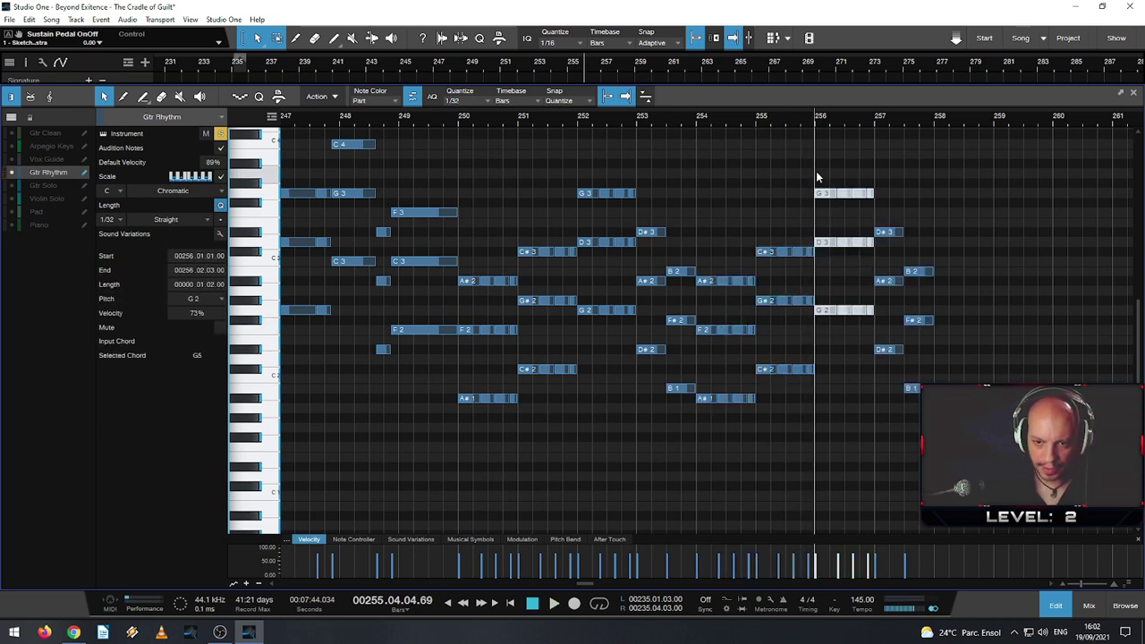
key(Down)
key(Down)
key(Down)
key(Down)
key(Down)
key(Down)
key(Down)
key(Down)
key(Down)
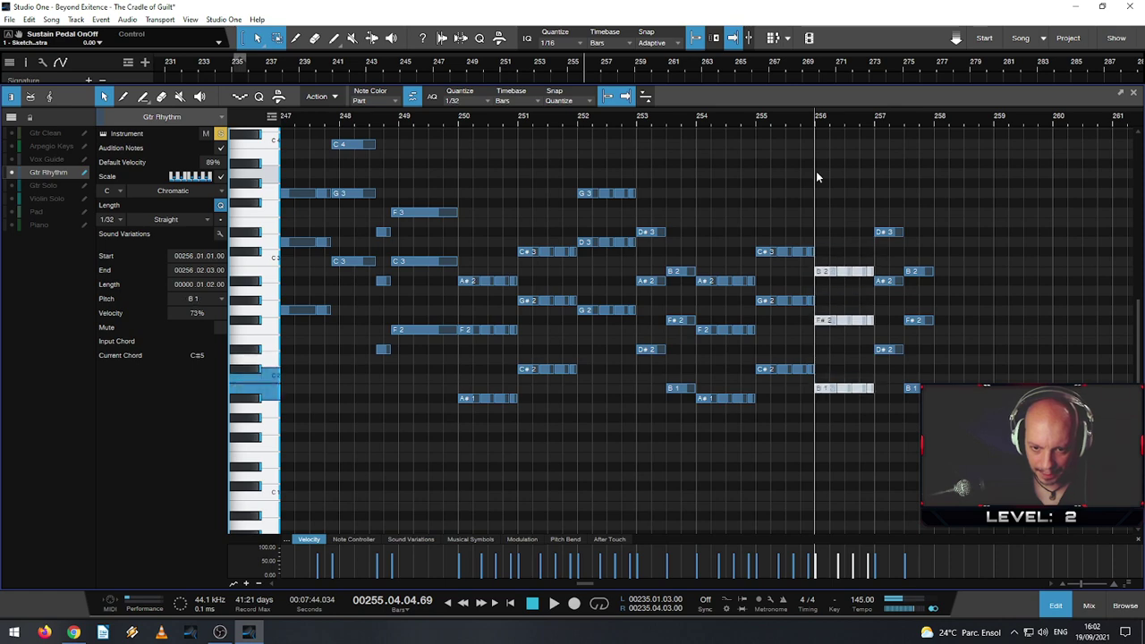
click(683, 123)
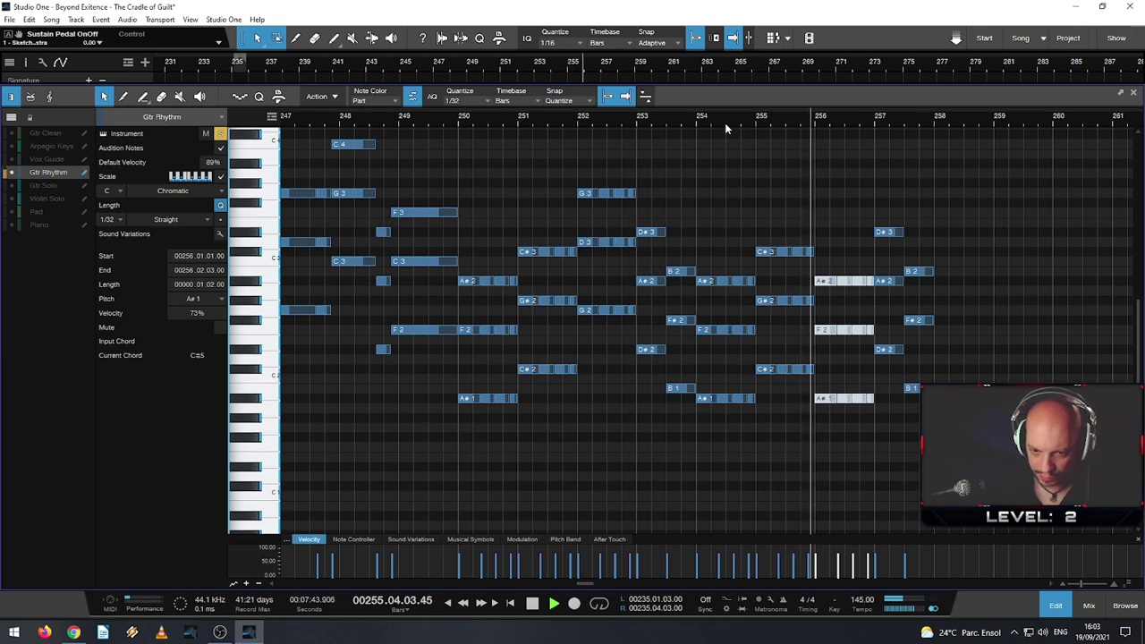
key(space)
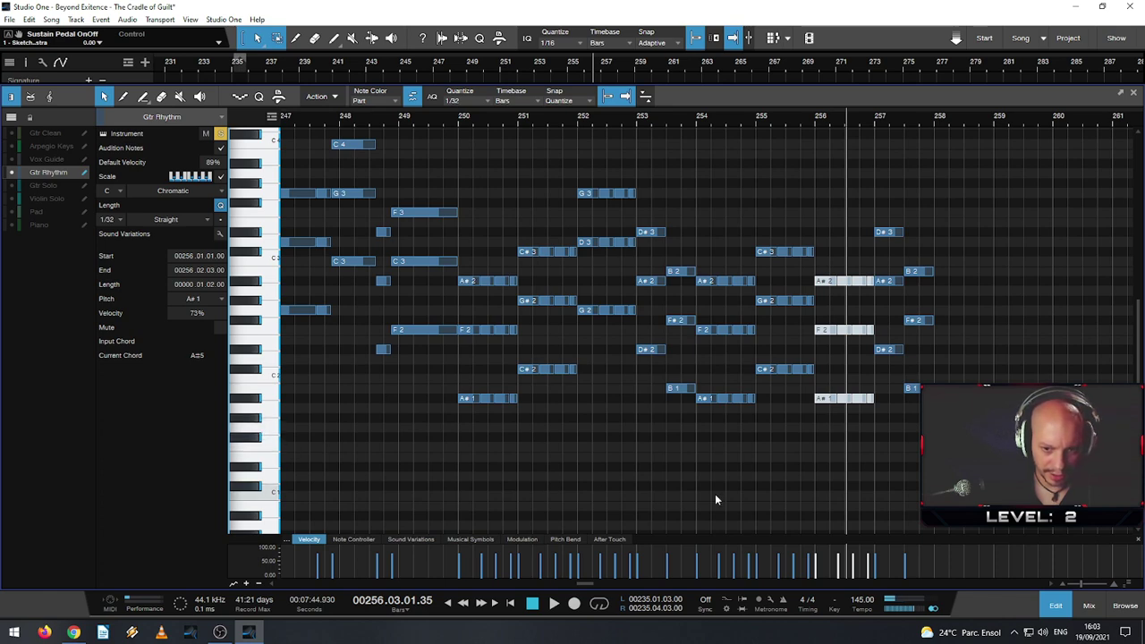
- Transpose the bar 256 rhythm pattern down to G1, D2 and G2, and play it back from bar 254
key(Down)
key(Down)
key(Down)
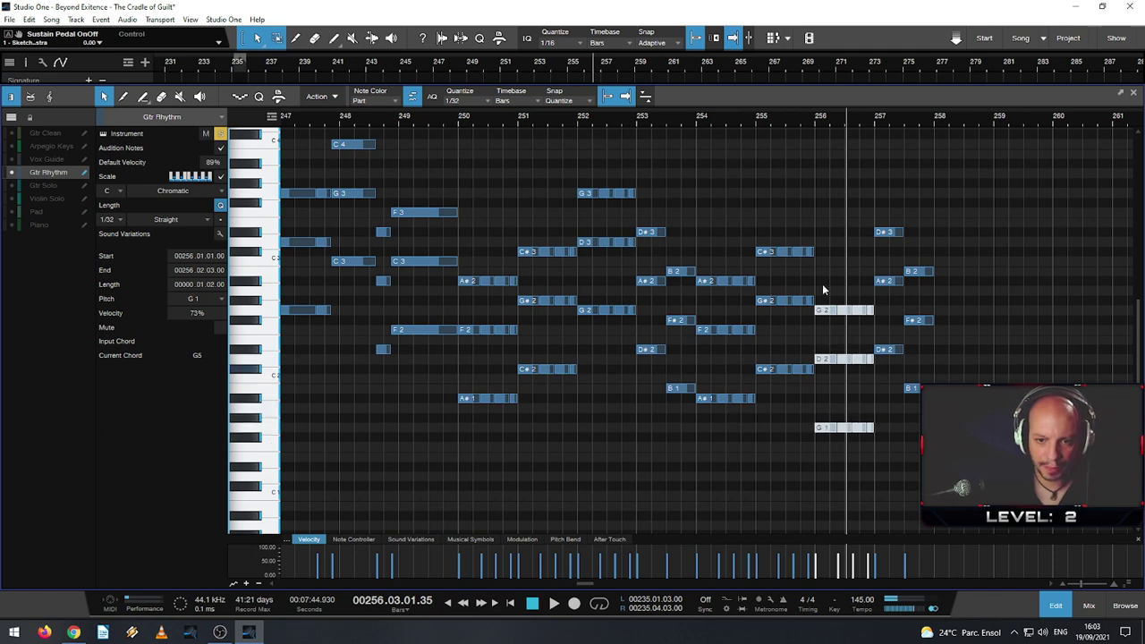
click(695, 127)
key(space)
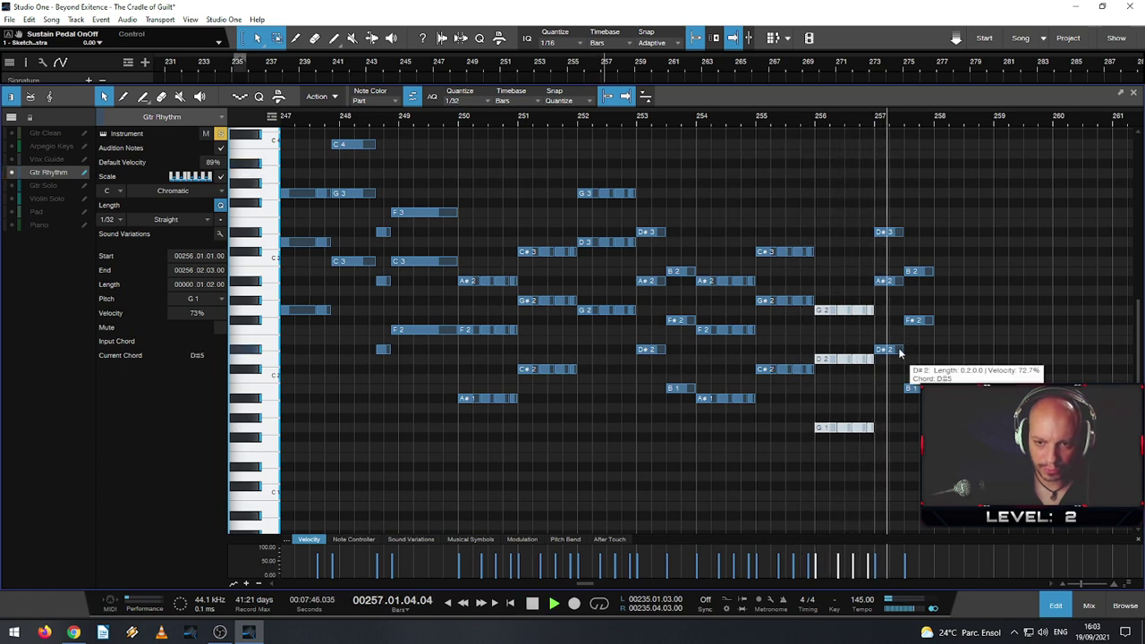
click(696, 128)
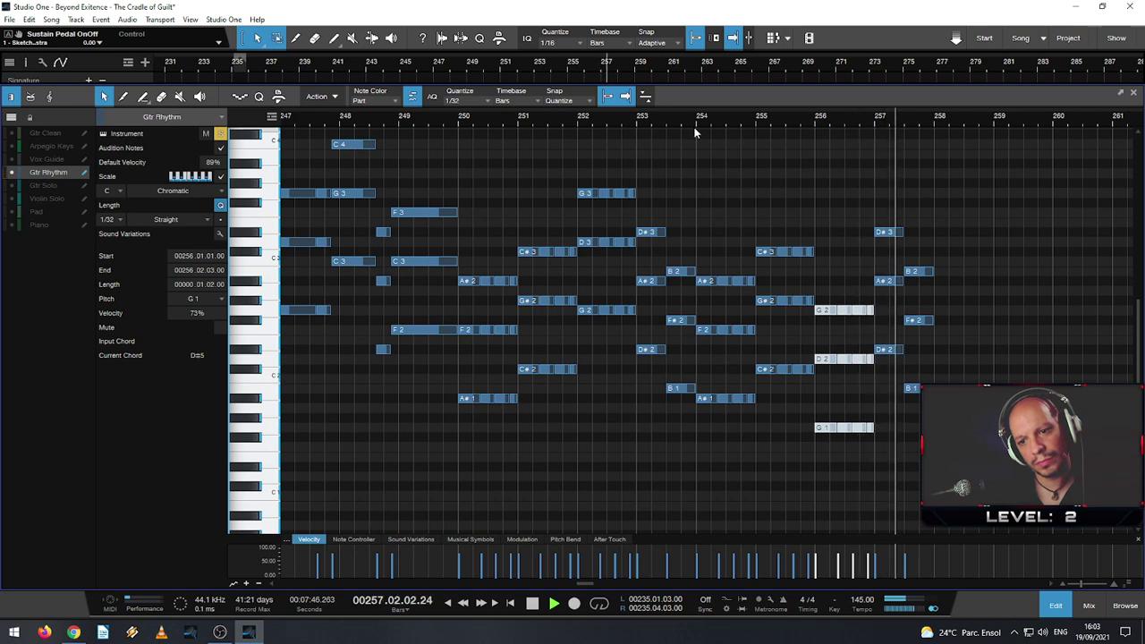
- Stop playback, try the first chord of bar 257 at B1, F#2, B2 and at D2, A2, D3, and undo the transpositions
key(space)
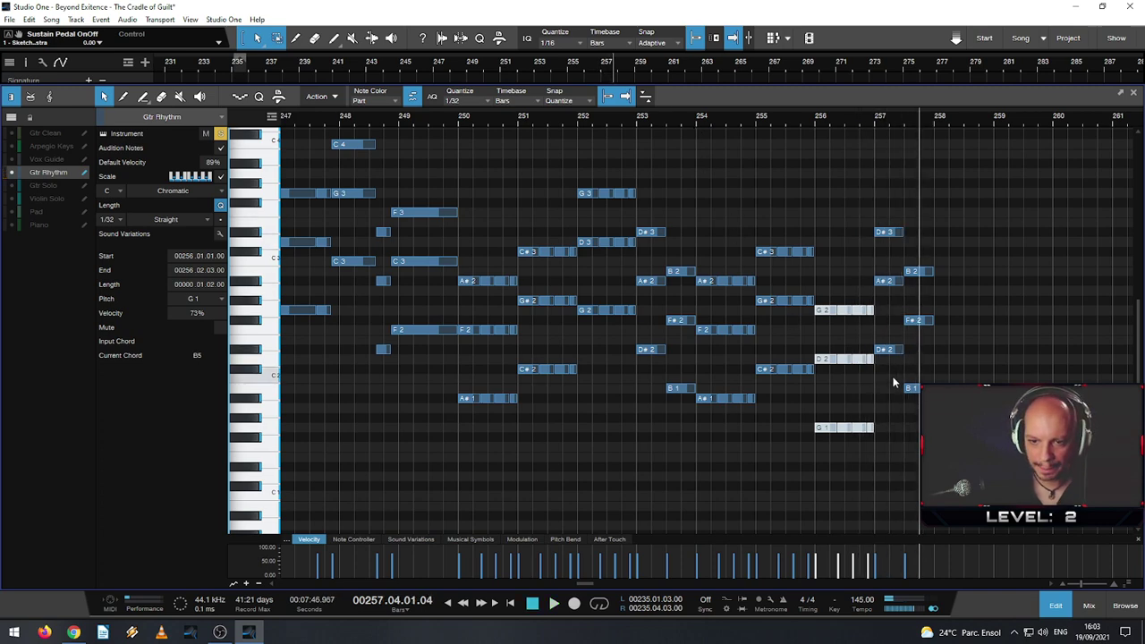
drag(881, 383, 898, 226)
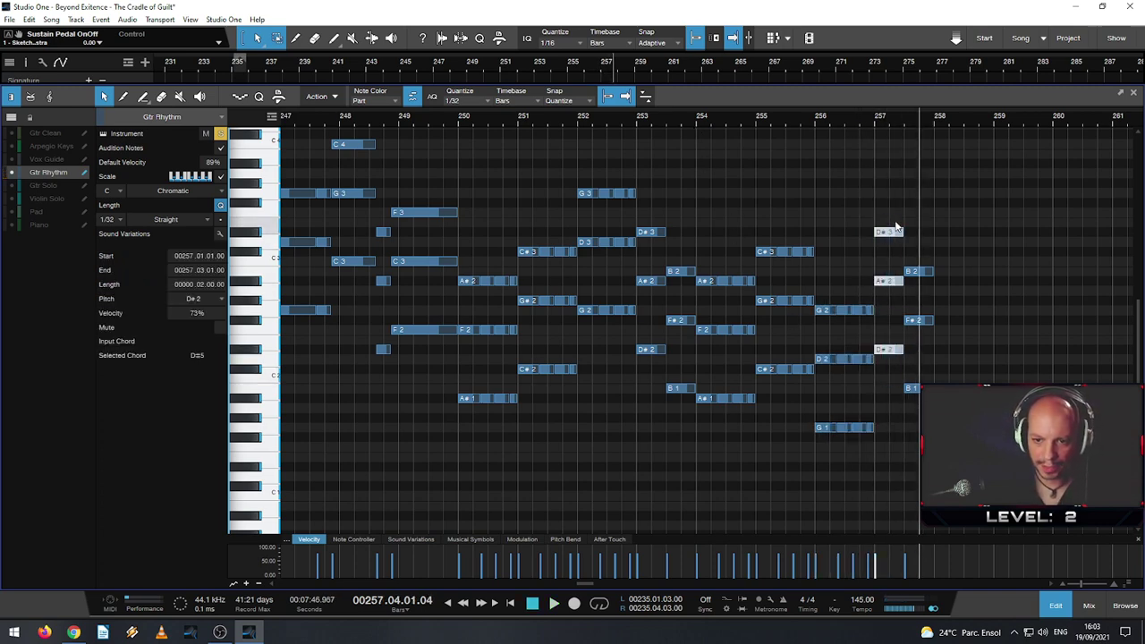
key(Down)
key(Down)
key(Down)
key(Down)
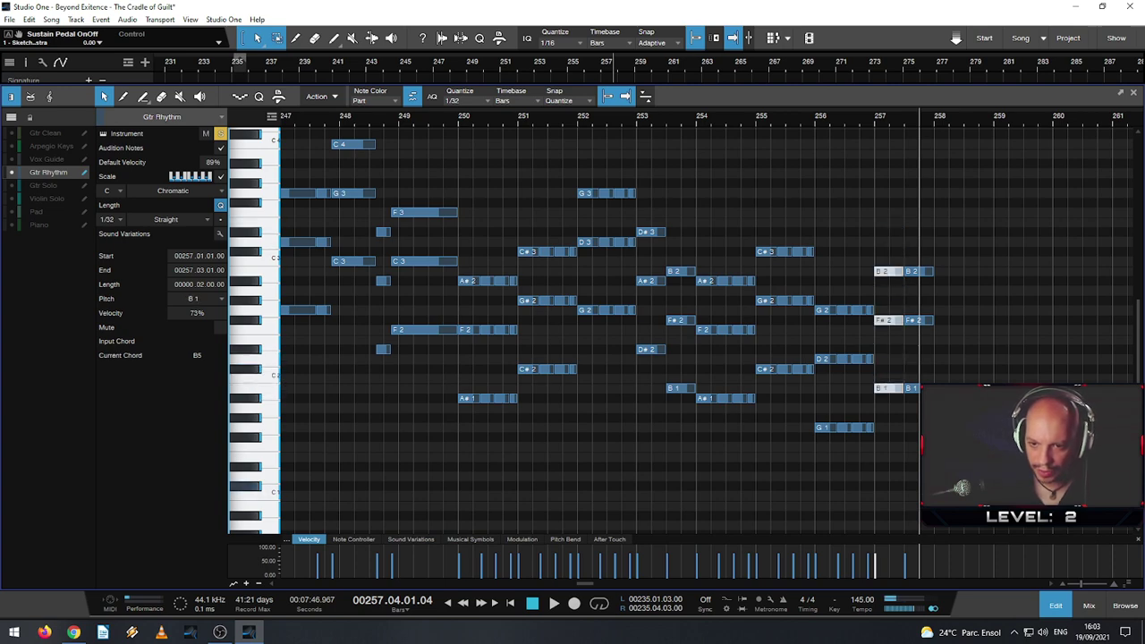
key(Up)
key(Up)
key(Up)
key(Up)
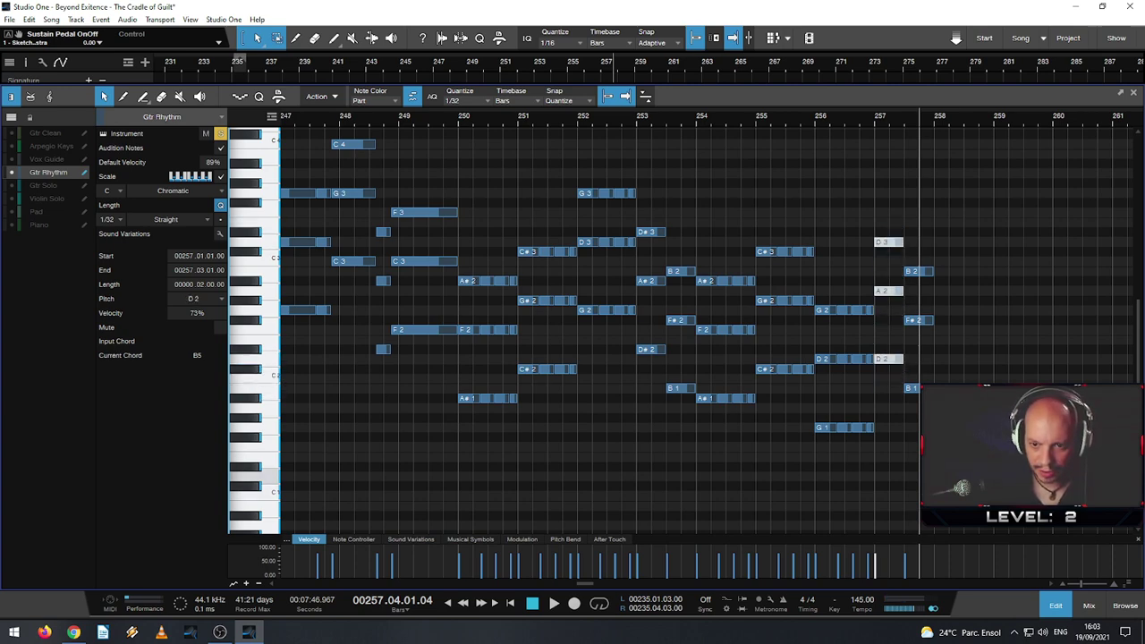
key(ctrl+z)
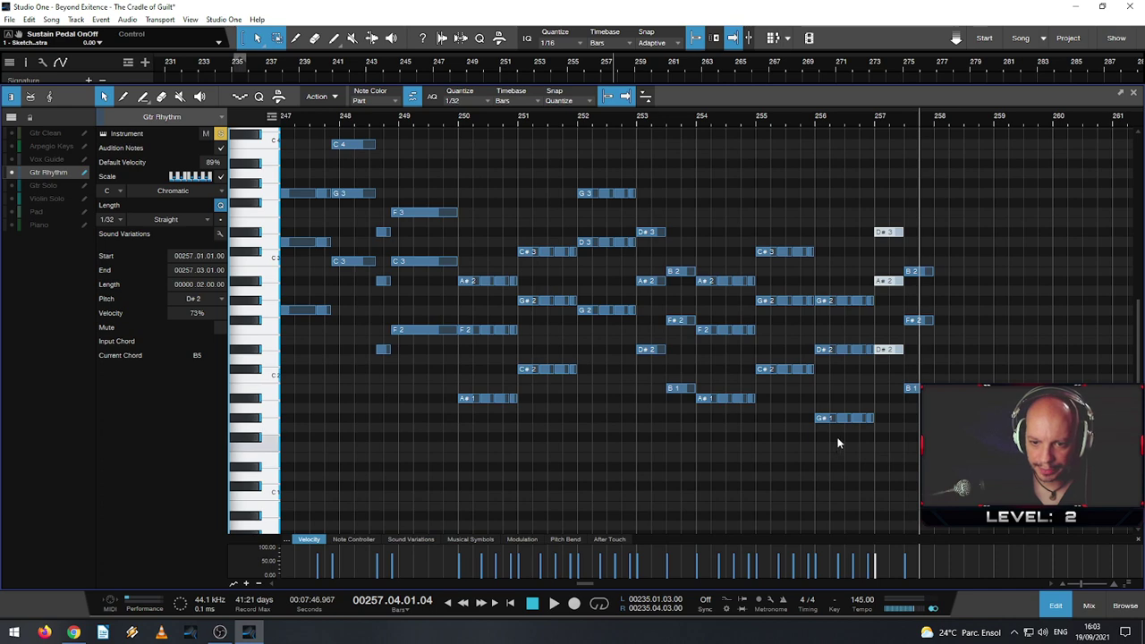
- Transpose the bar 256 rhythm pattern down a semitone to G1, D2 and G2
drag(838, 443, 859, 256)
drag(820, 451, 878, 274)
key(Down)
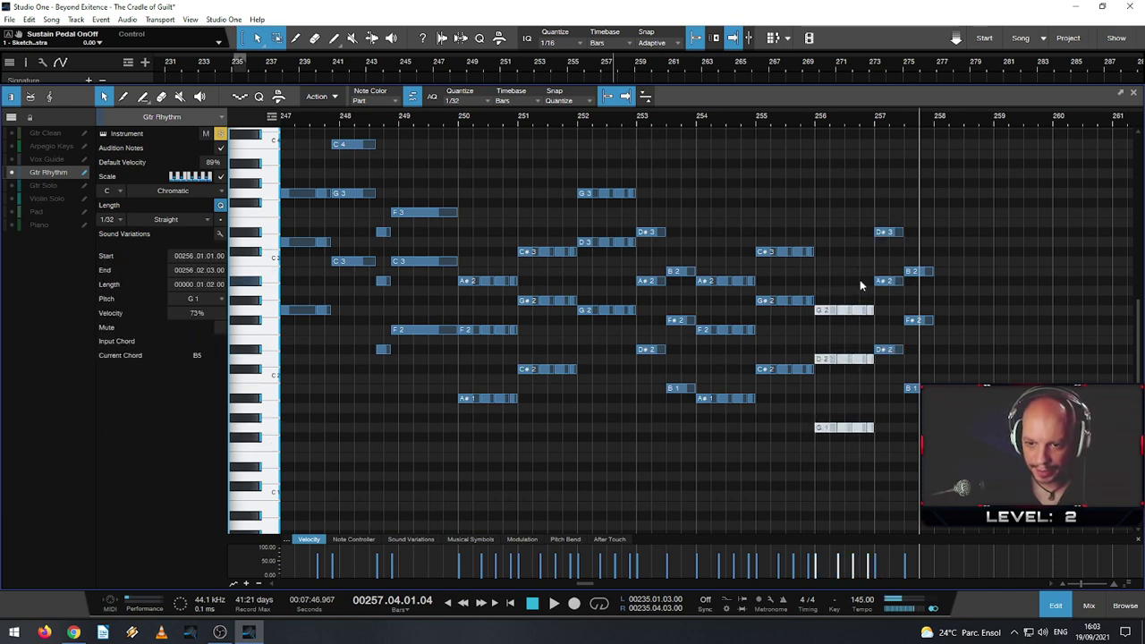
- Transpose the first chord of bar 257 down to B1, F#2 and B2, and its second chord up to D2, A2 and D3
click(889, 272)
drag(891, 273, 902, 229)
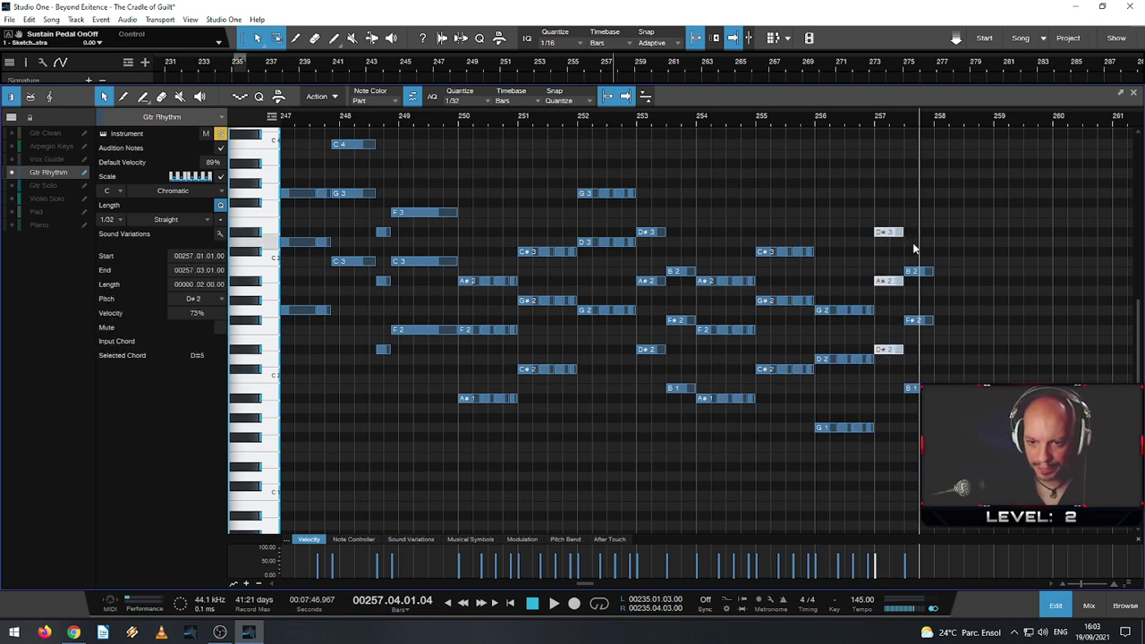
key(Down)
key(Down)
key(Down)
key(Down)
drag(934, 422, 912, 268)
key(Up)
key(Up)
key(Up)
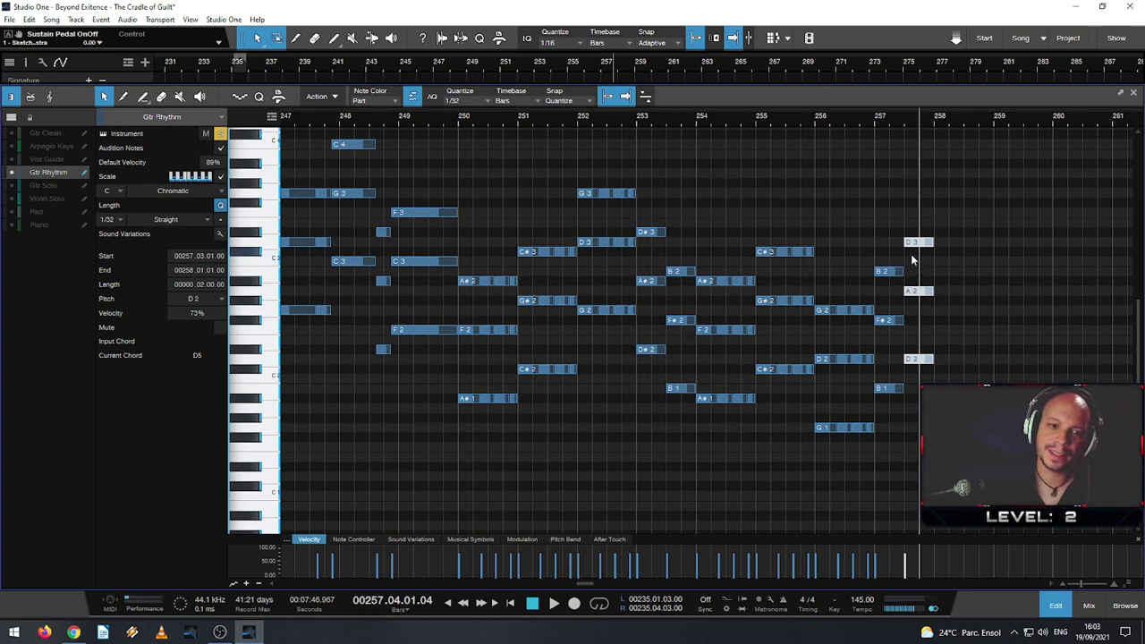
- Duplicate the progression of bars 250 to 257 so the copy starts at bar 258, and play back the transition into it
scroll(567, 281, down, 3)
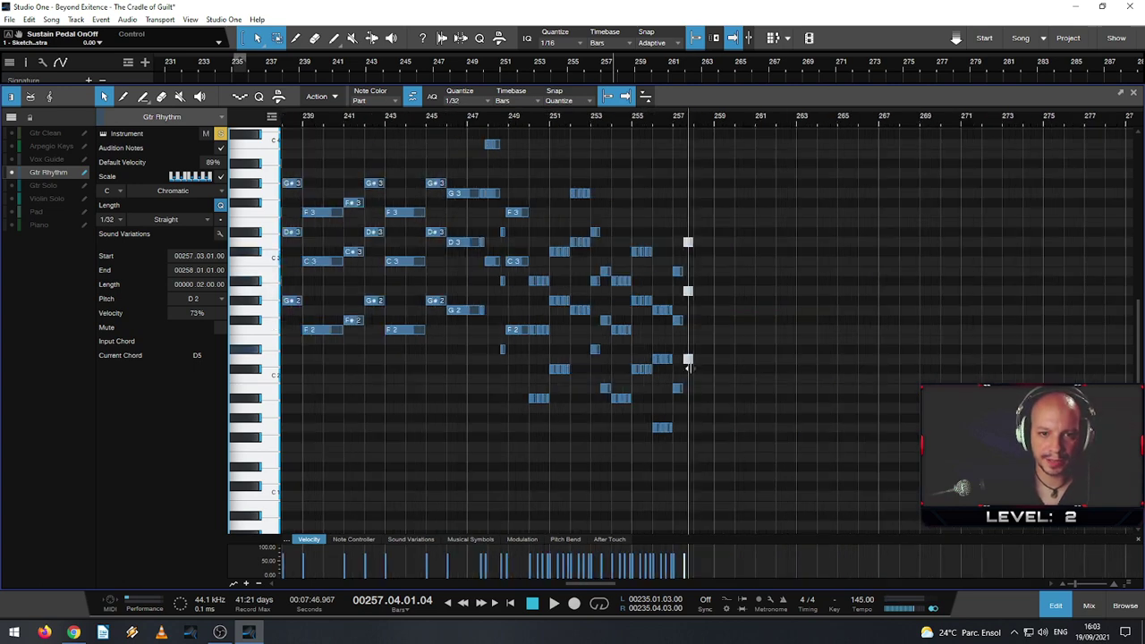
scroll(690, 439, up, 3)
drag(729, 439, 319, 183)
key(d)
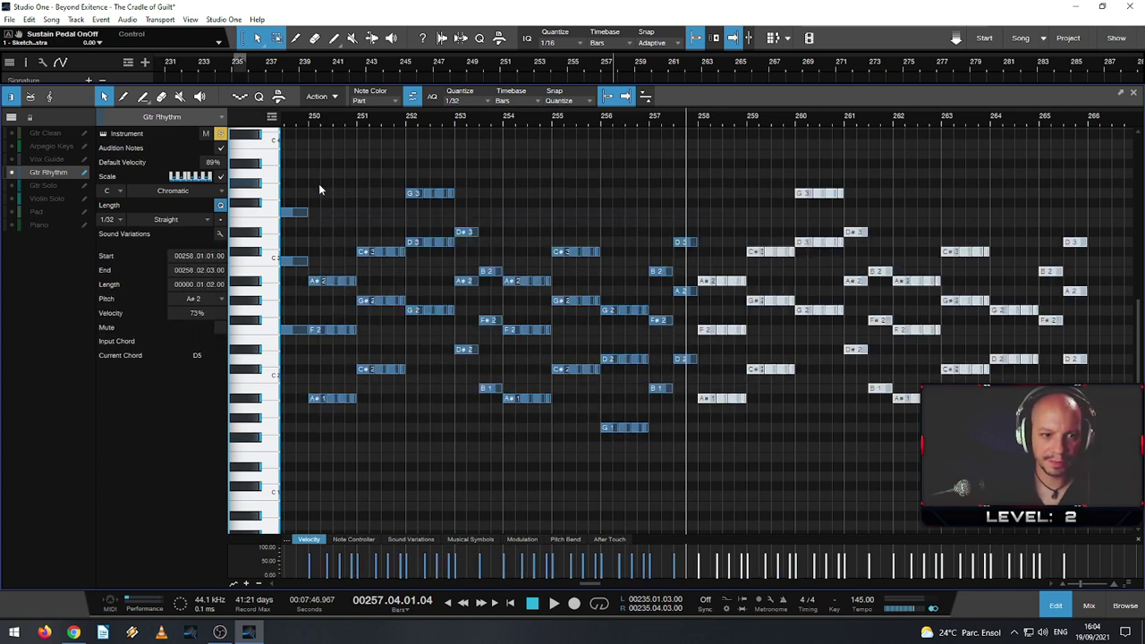
click(598, 122)
key(space)
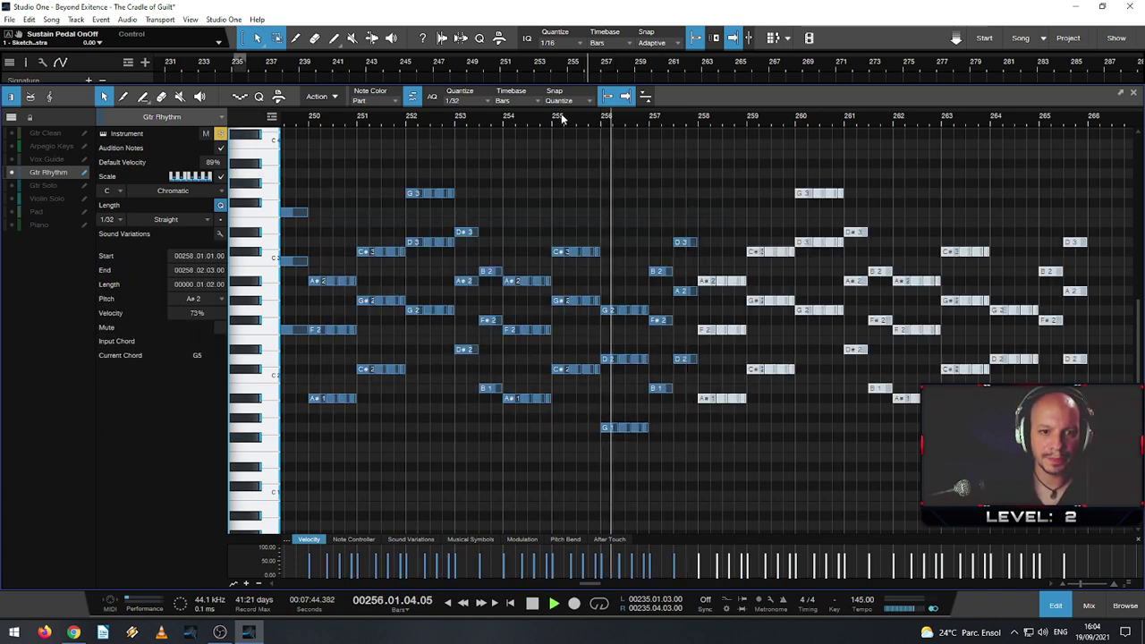
click(541, 119)
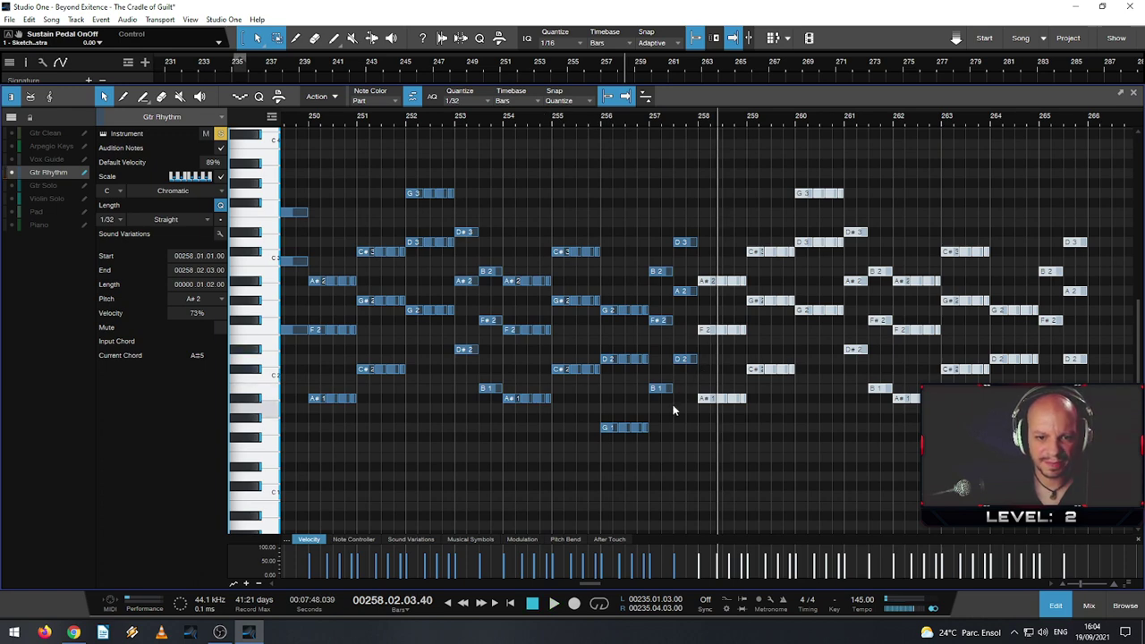
- Transpose the first chord of bar 257 up to D2, A2 and D3, and its second chord down to B1, F#2 and B2
drag(673, 413, 656, 255)
key(Up)
key(Up)
key(Up)
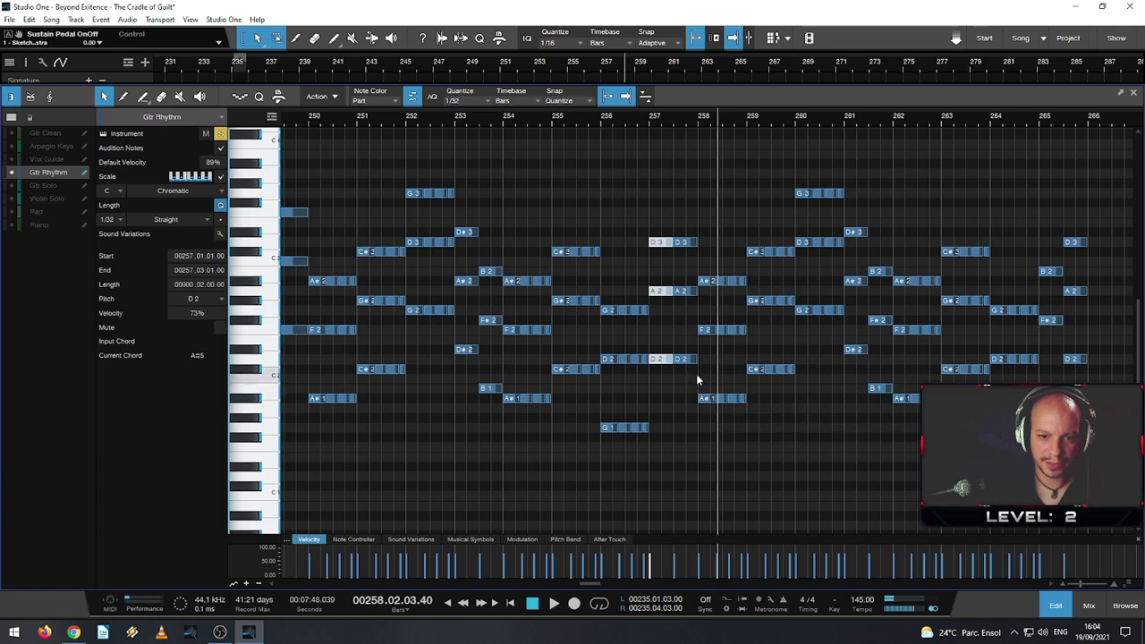
drag(692, 381, 672, 224)
key(Down)
key(Down)
key(Down)
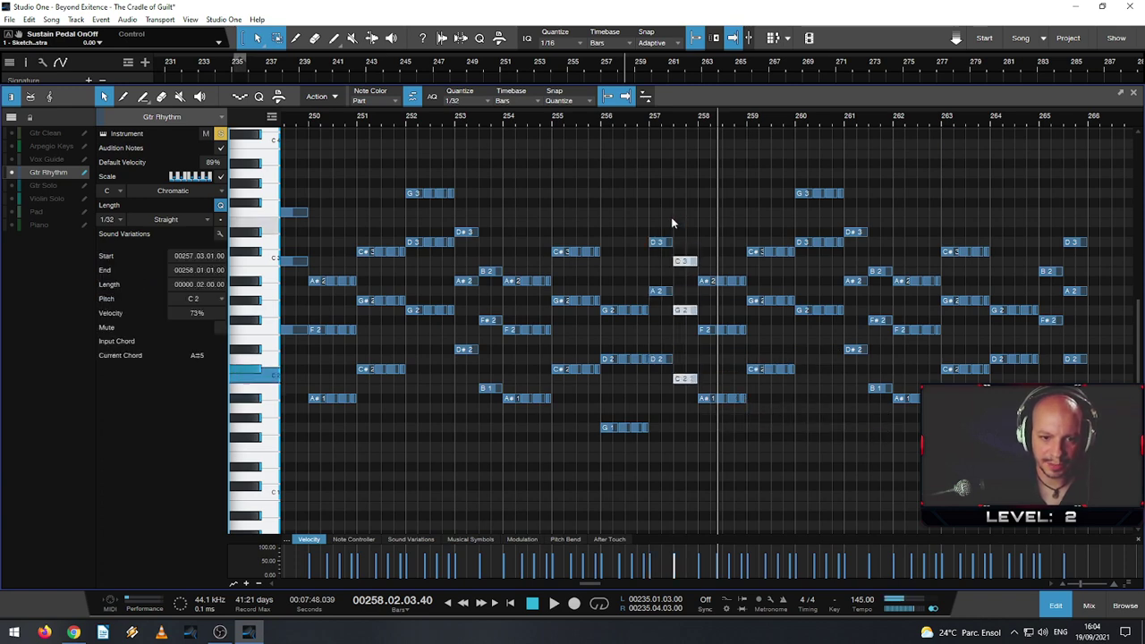
- Play back the revised bar 257 chords from about bar 256, and again from within bar 252
click(602, 121)
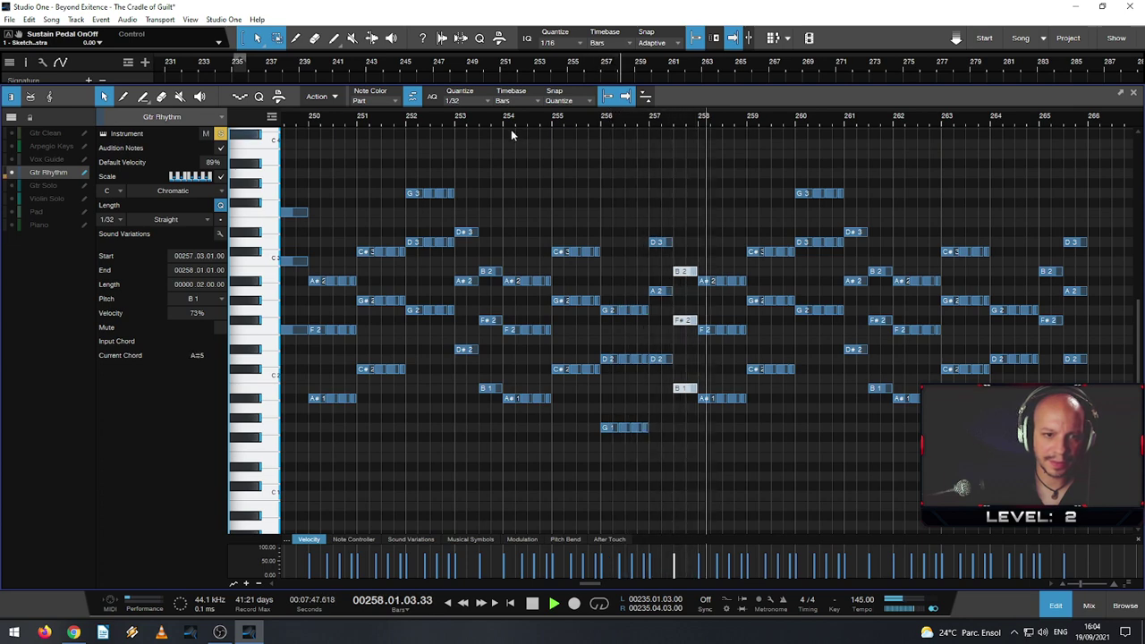
click(438, 122)
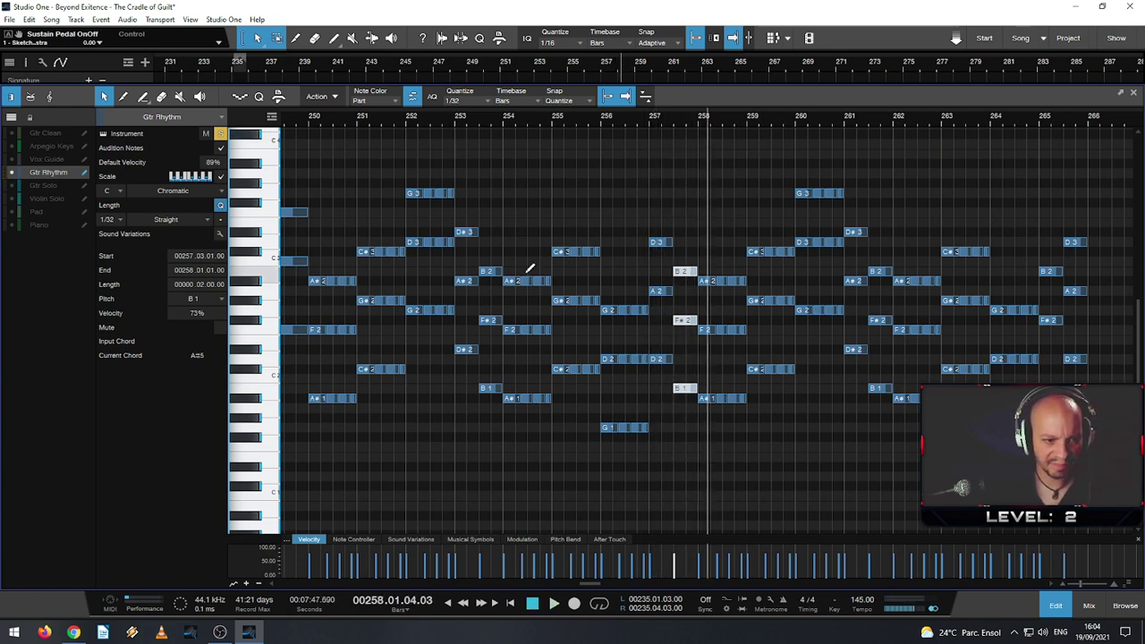
scroll(530, 269, down, 4)
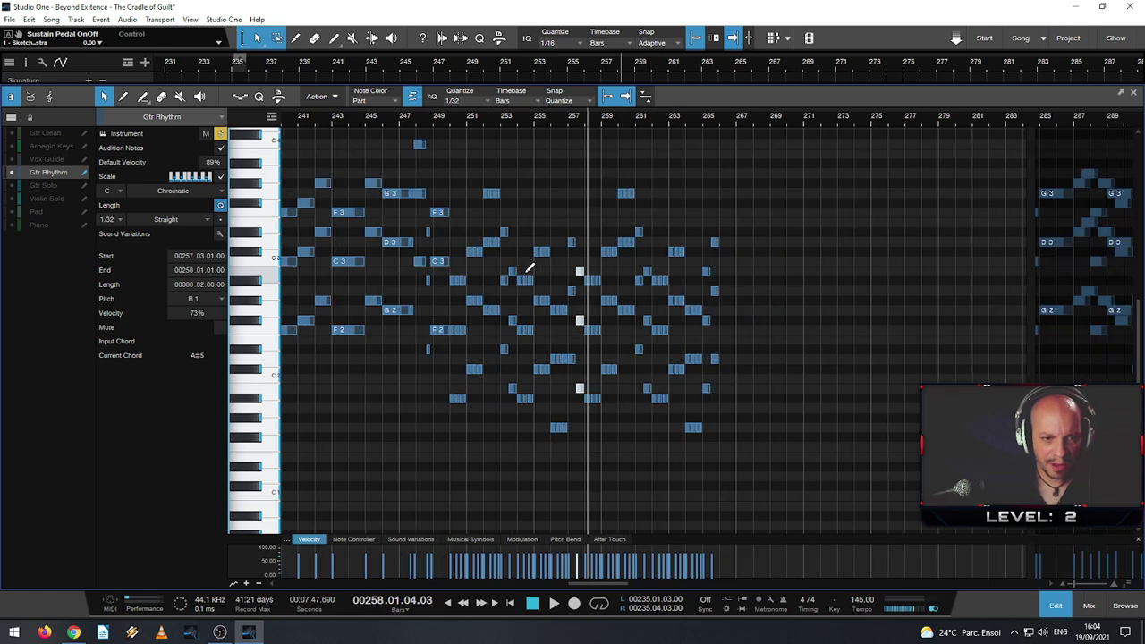
scroll(530, 268, down, 2)
scroll(530, 269, up, 4)
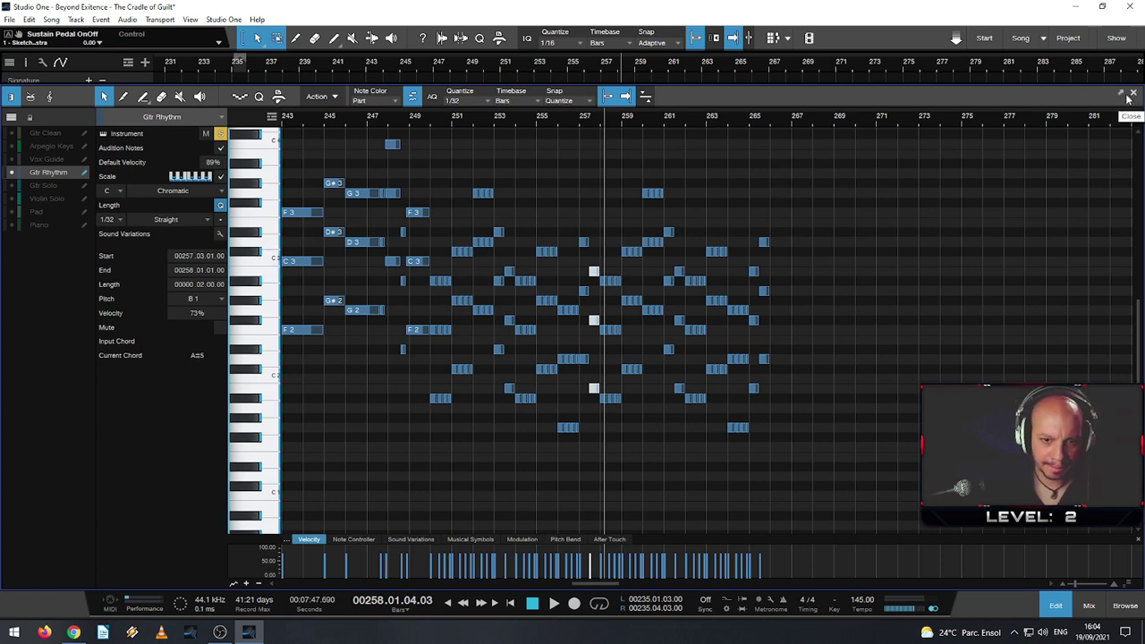
- Transpose the first chord of bar 265 up to D#2, A#2 and D#3, auditioning it a semitone higher as well
scroll(729, 361, up, 3)
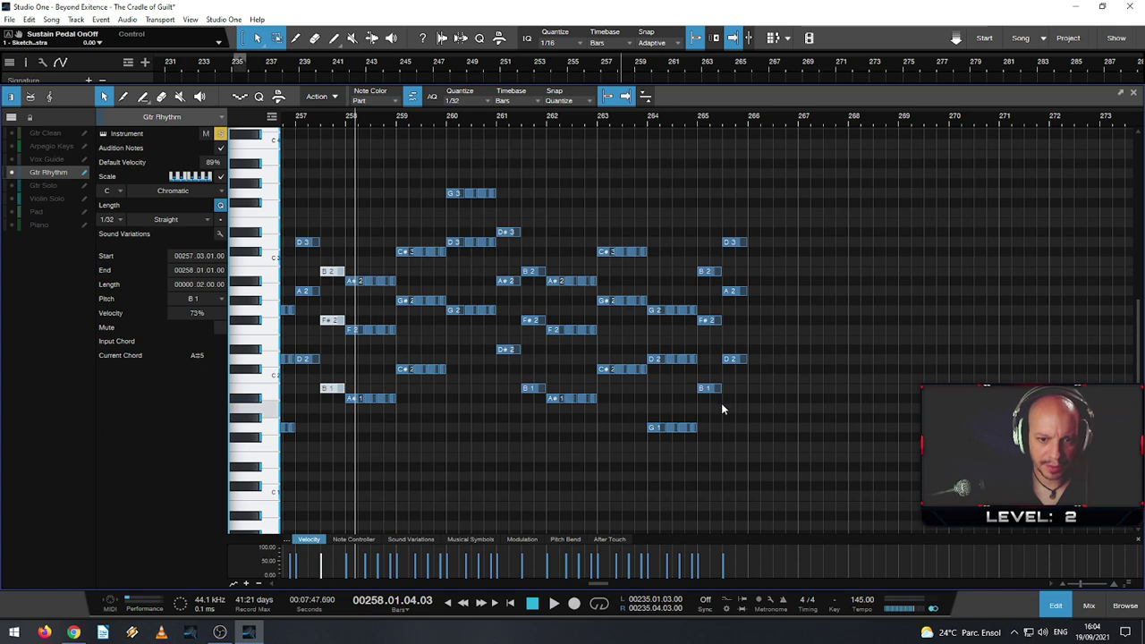
drag(704, 413, 707, 242)
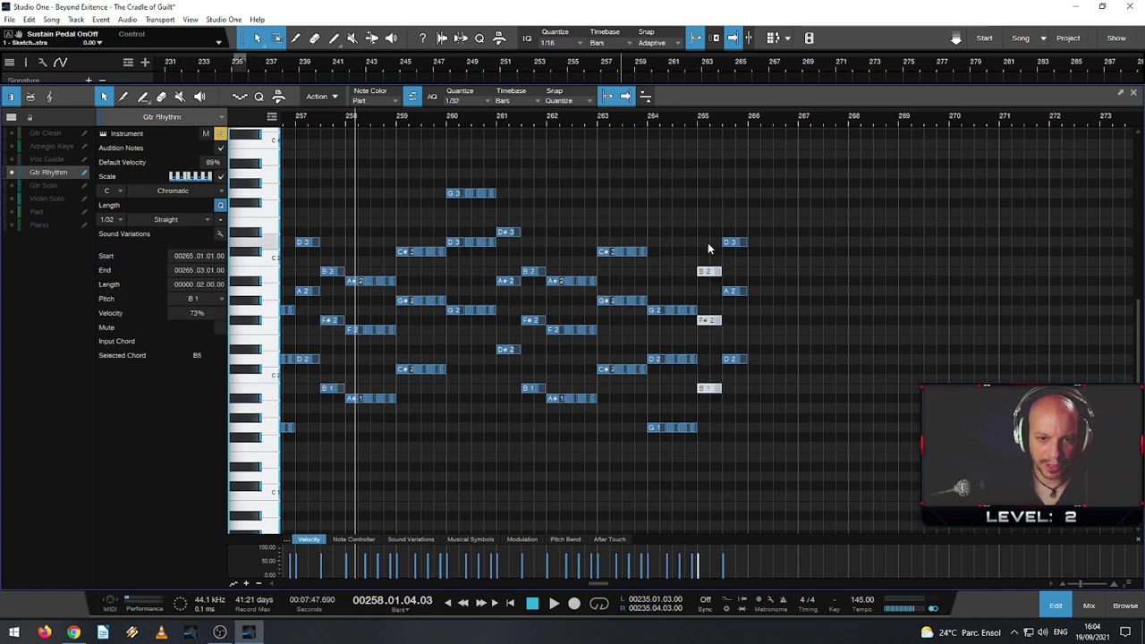
key(Up)
key(Up)
key(Up)
key(Up)
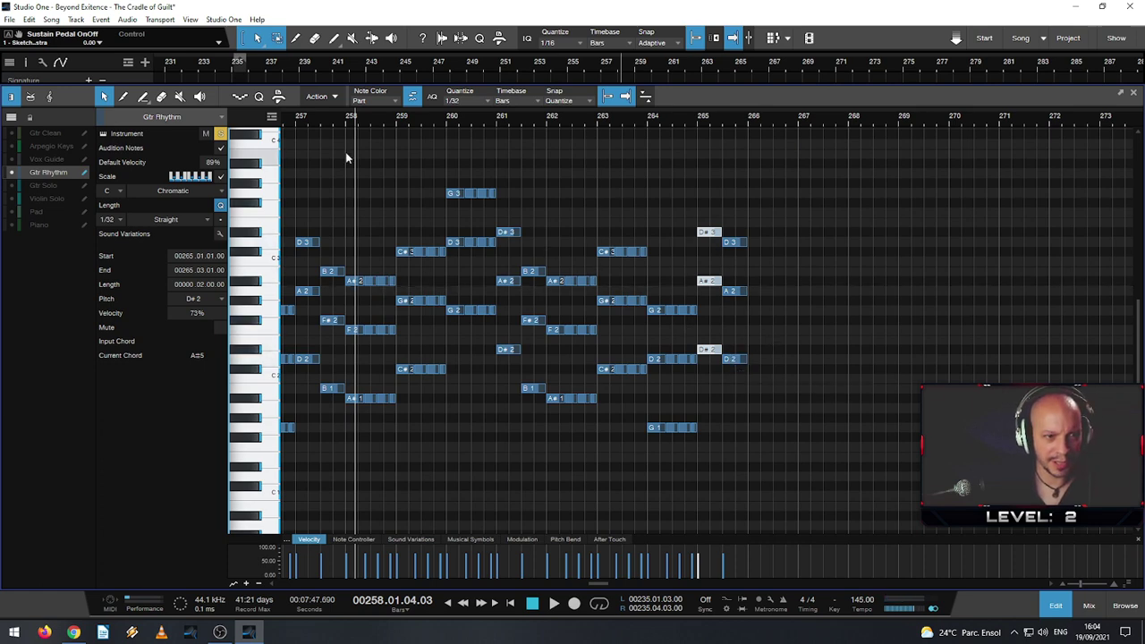
drag(407, 121, 652, 116)
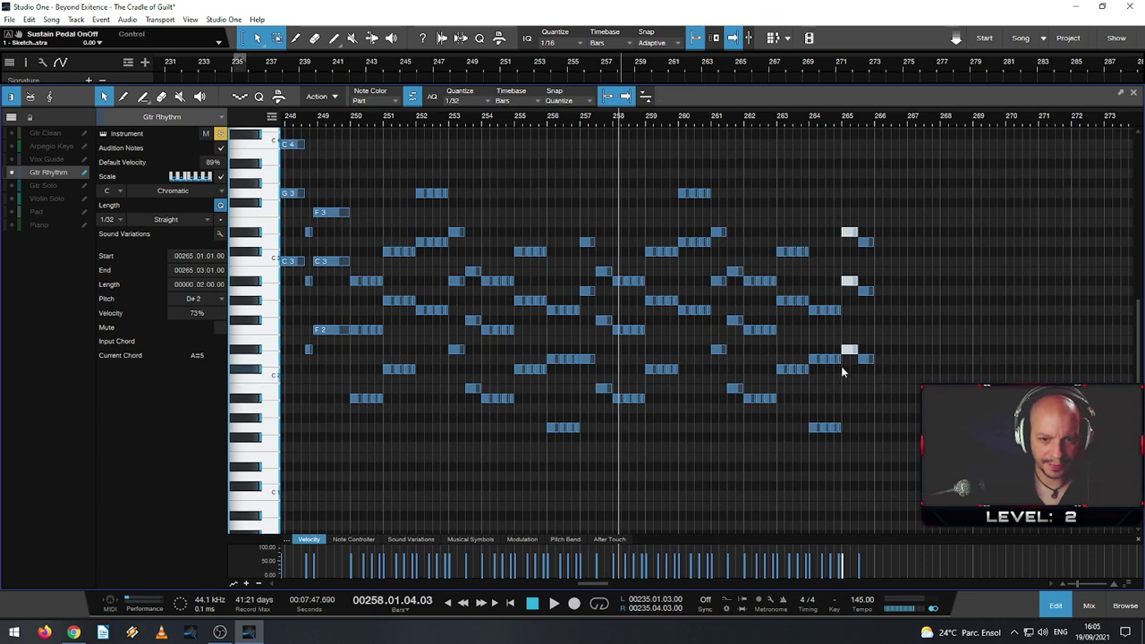
key(Up)
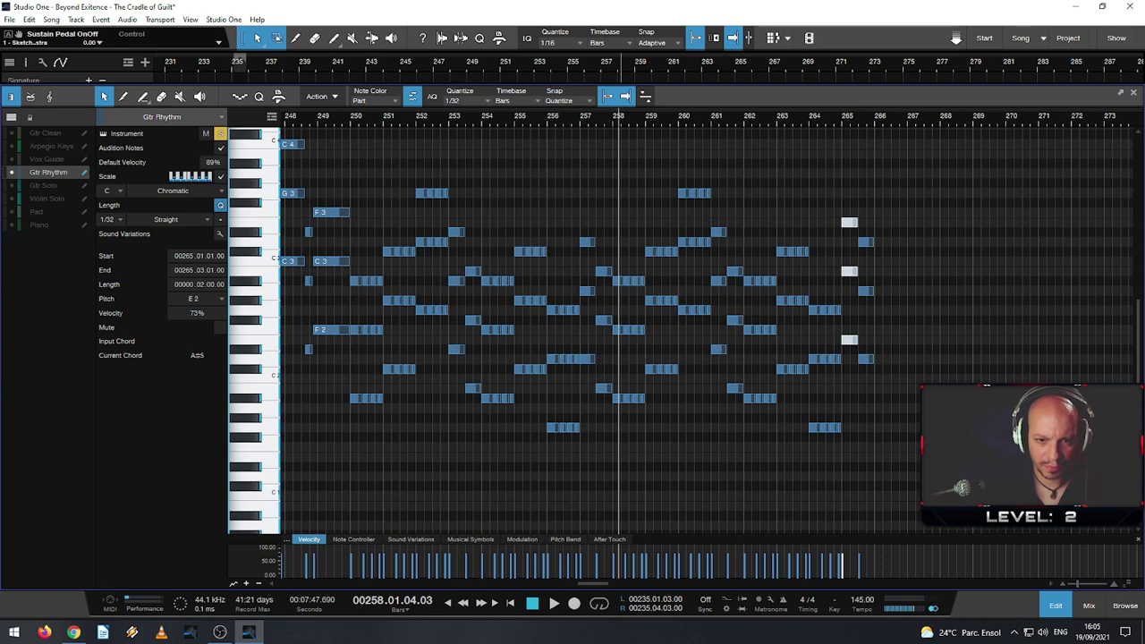
key(Down)
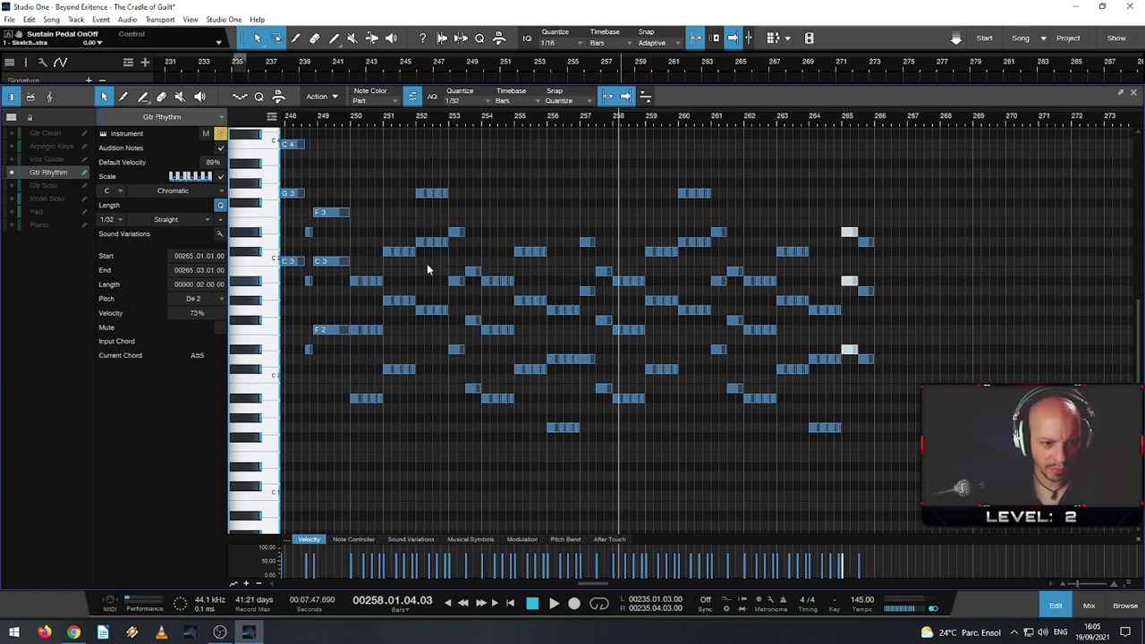
- Play back the bar 253 chords, and transpose the second chord of bar 265 down to C2, G2 and C3
click(445, 120)
key(space)
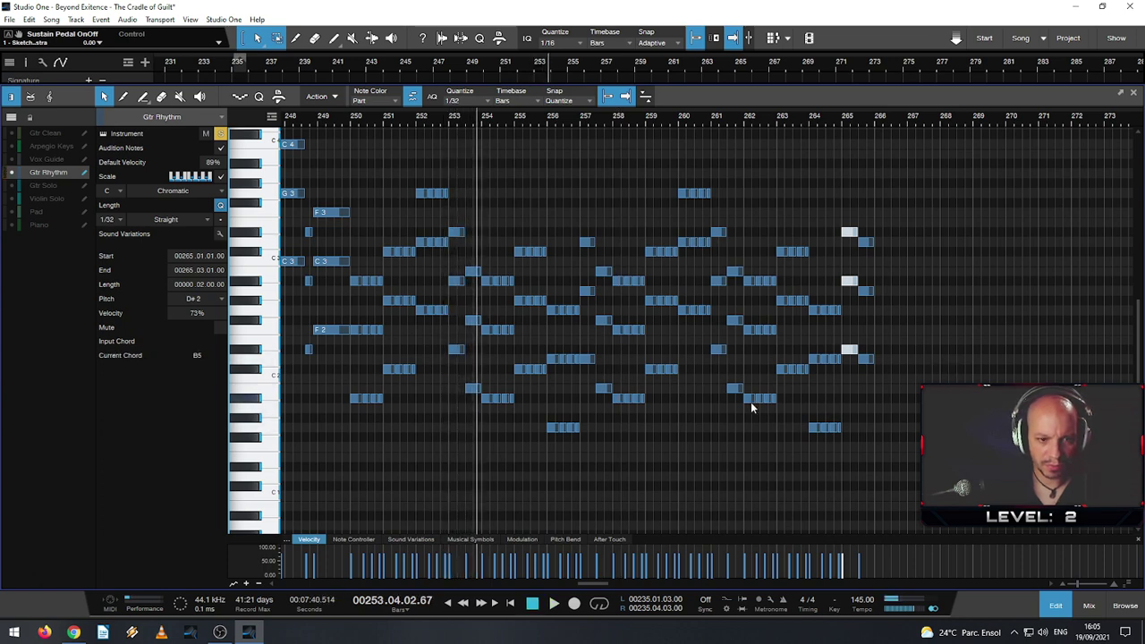
drag(872, 374, 870, 236)
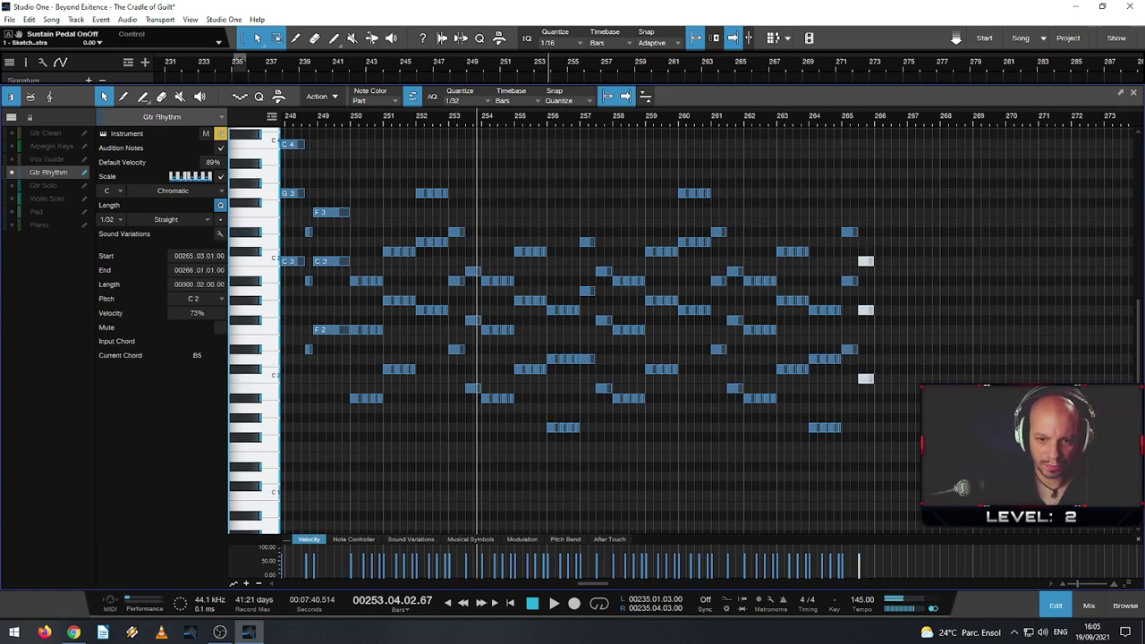
- Lower the chord at bar 265.3 to a B 1 root and raise the chord at bar 257 to D# 2
key(Down)
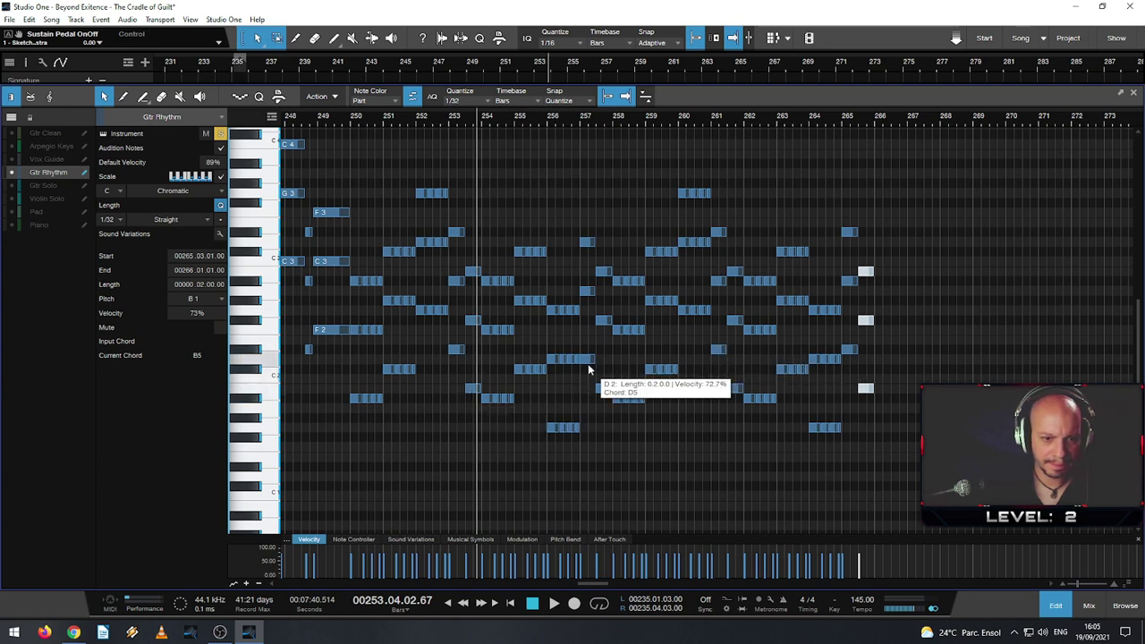
drag(588, 362, 592, 234)
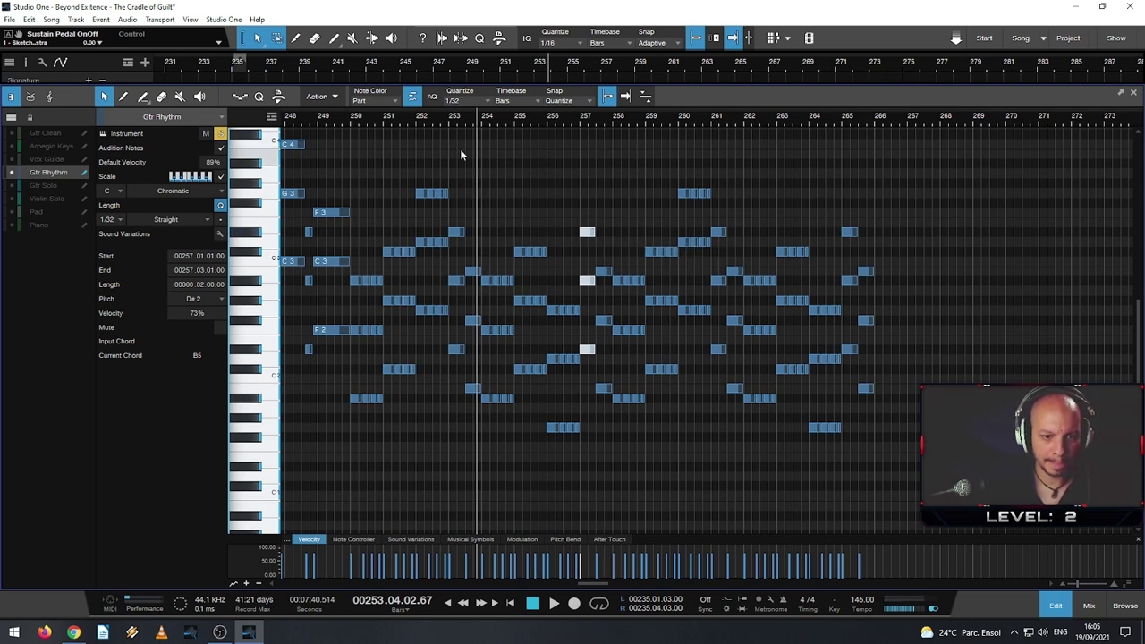
- Play back the edited Gtr Rhythm chords from about bar 253 through bar 265, then close the note editor
click(449, 122)
key(space)
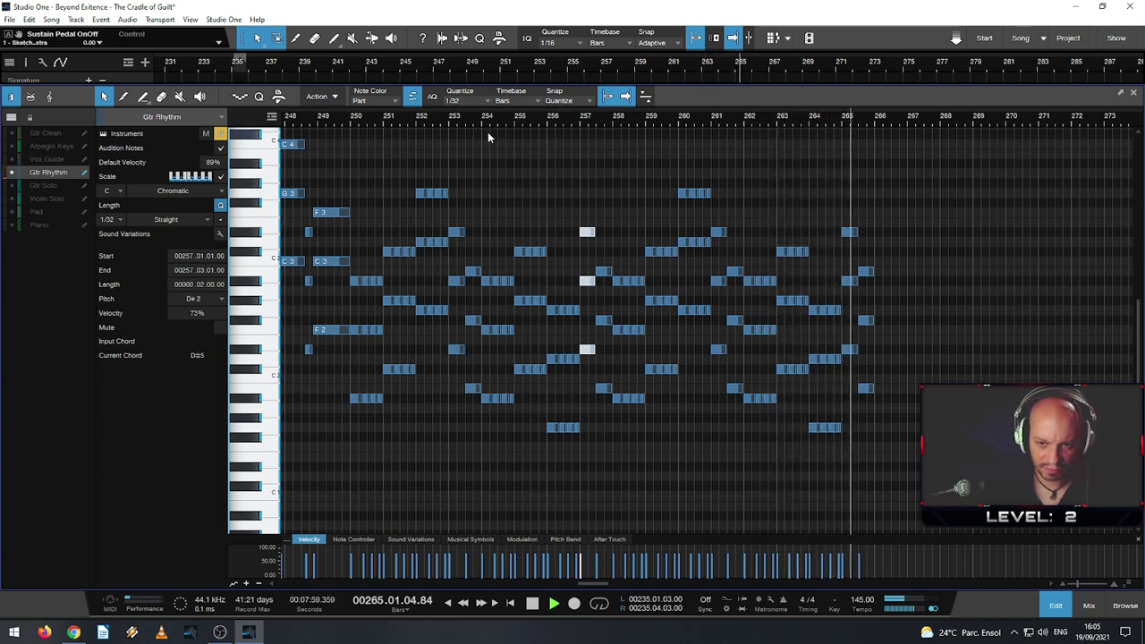
key(space)
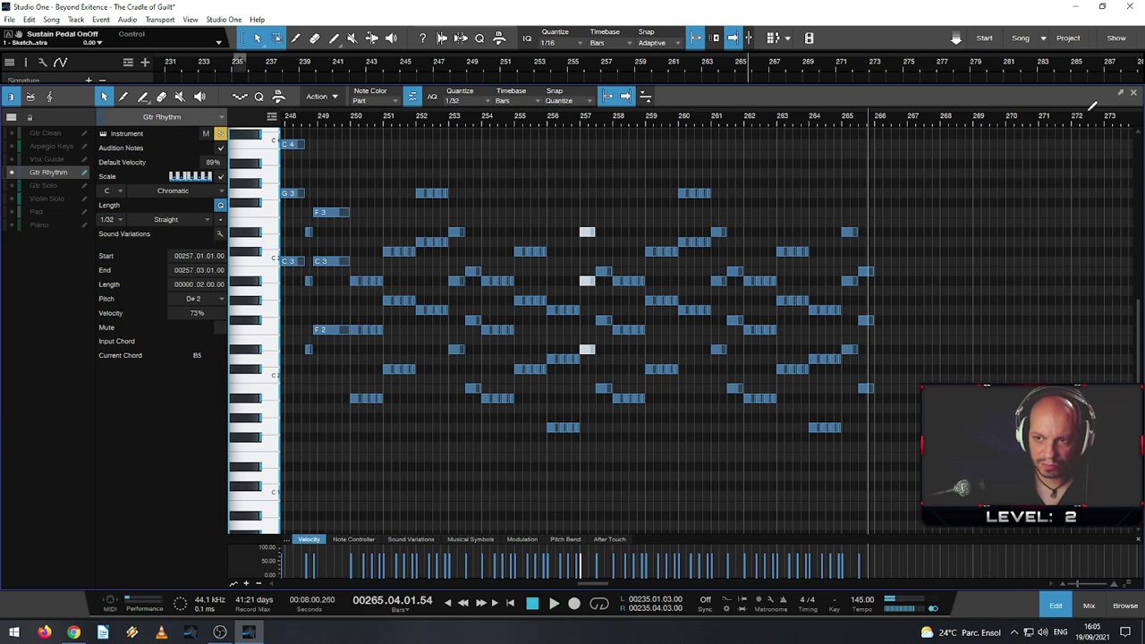
click(1133, 94)
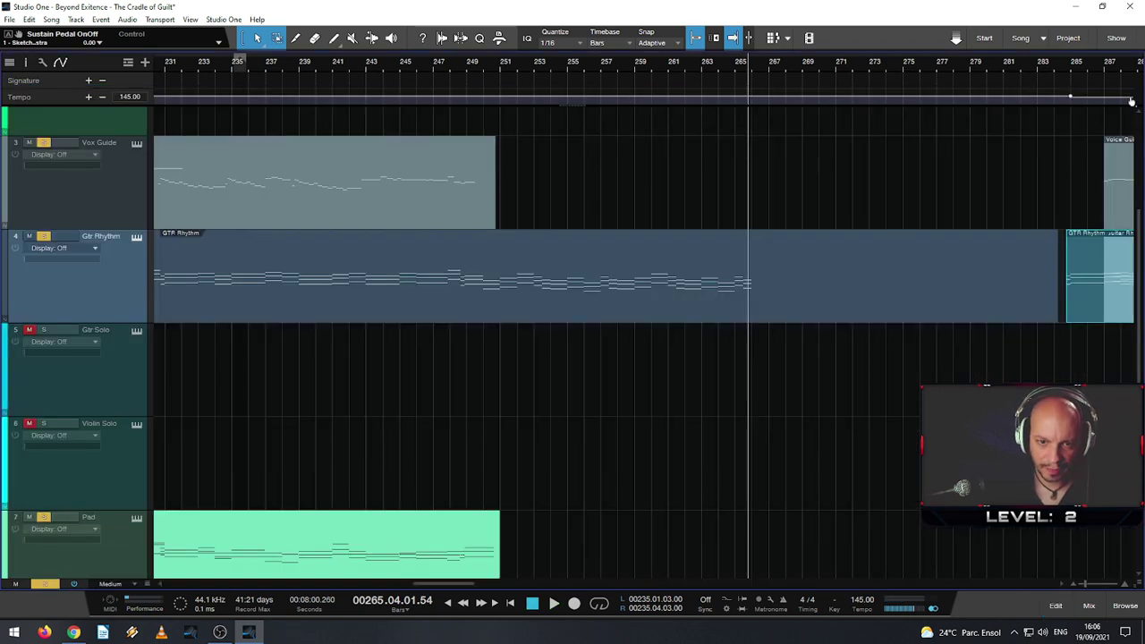
- Open the GTR Rhythm event that starts just before bar 285 and play its notes from the beginning
double_click(1077, 302)
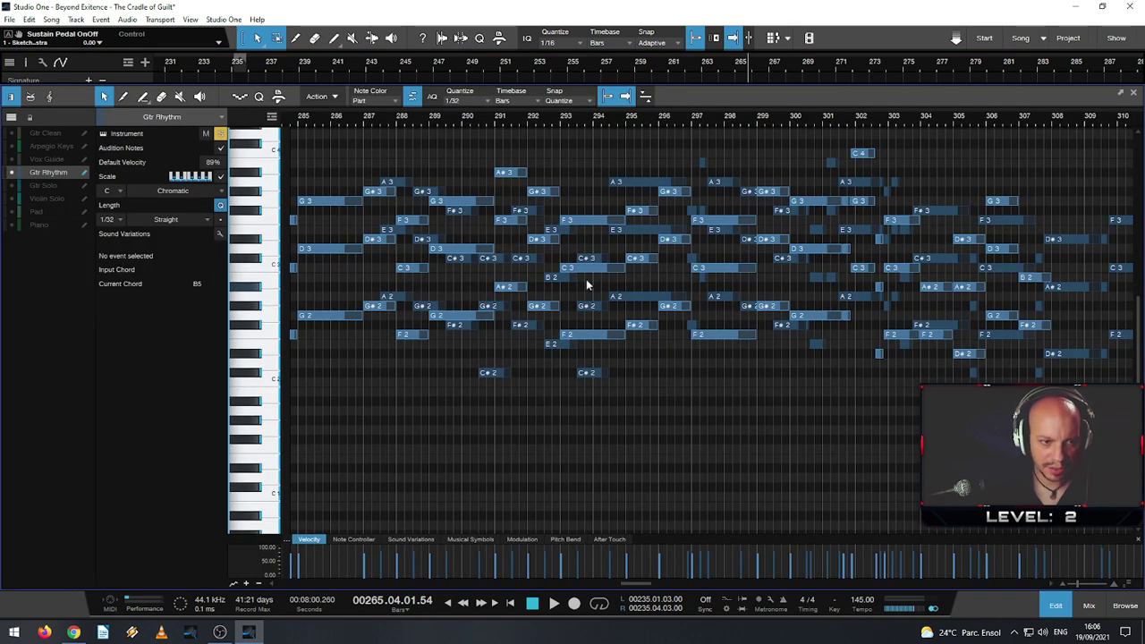
drag(313, 120, 396, 123)
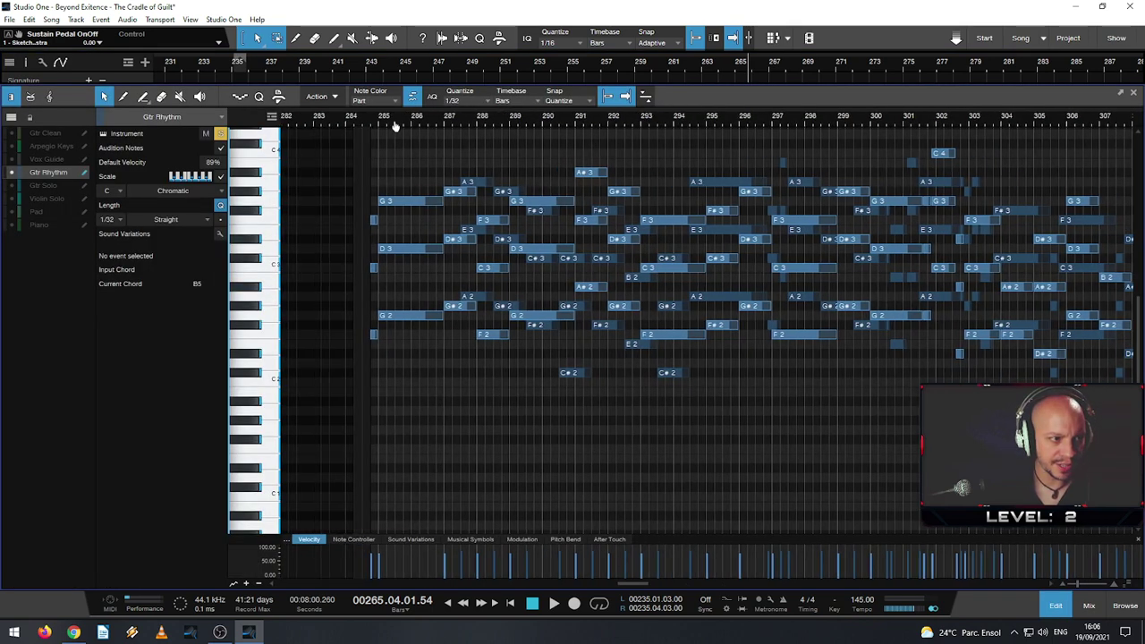
click(359, 127)
key(space)
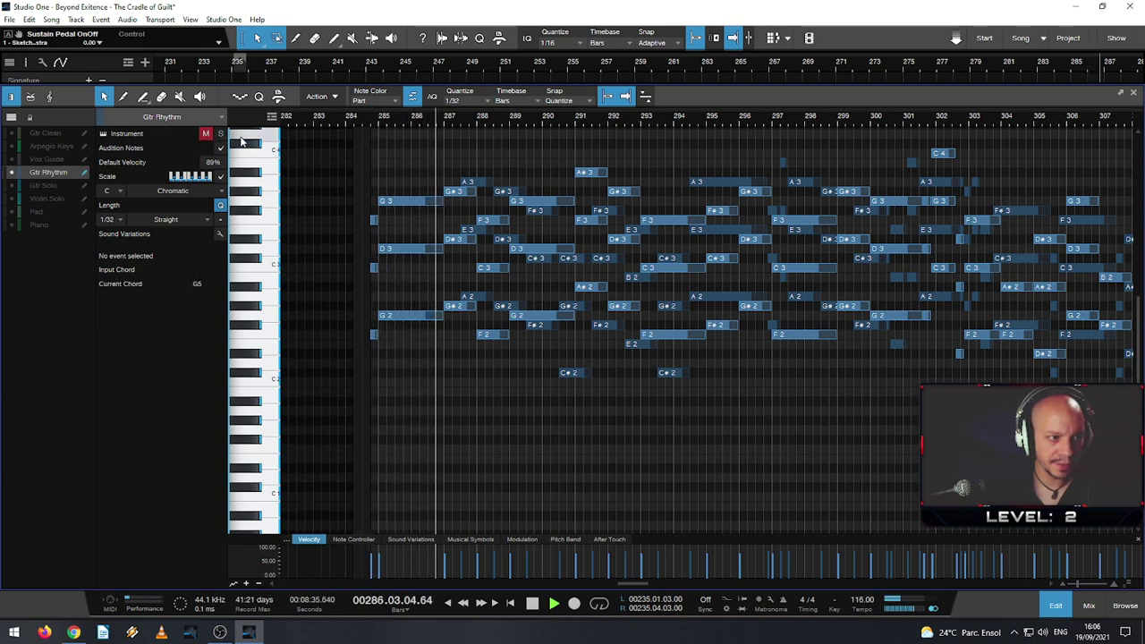
- Clear the solo on all tracks and play the arrangement from bar 284
click(1122, 95)
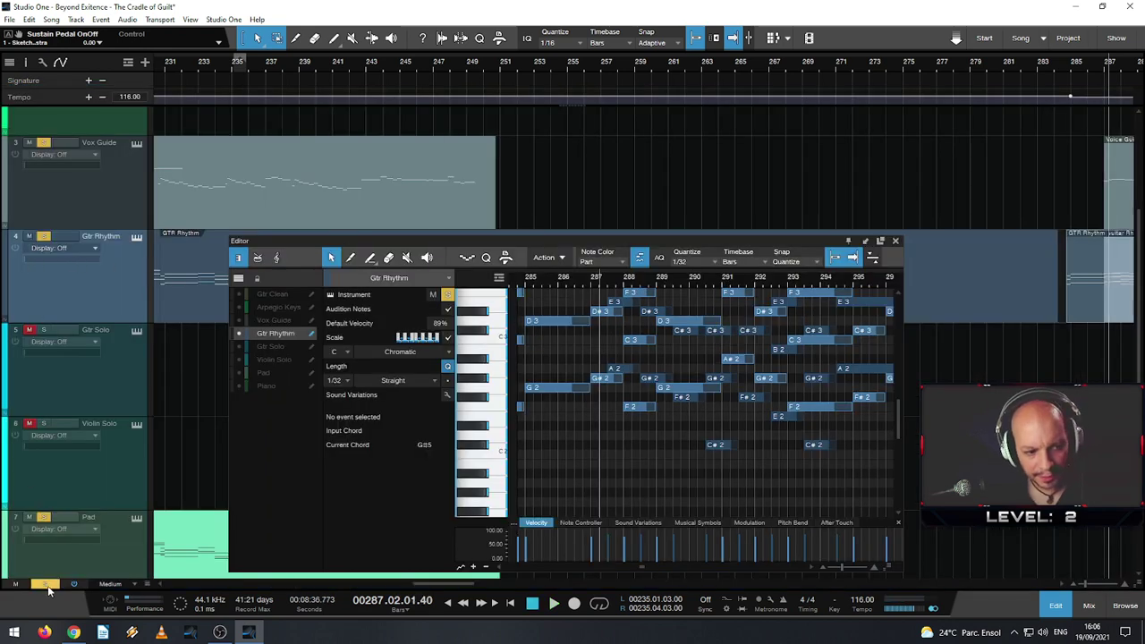
click(901, 251)
key(F2)
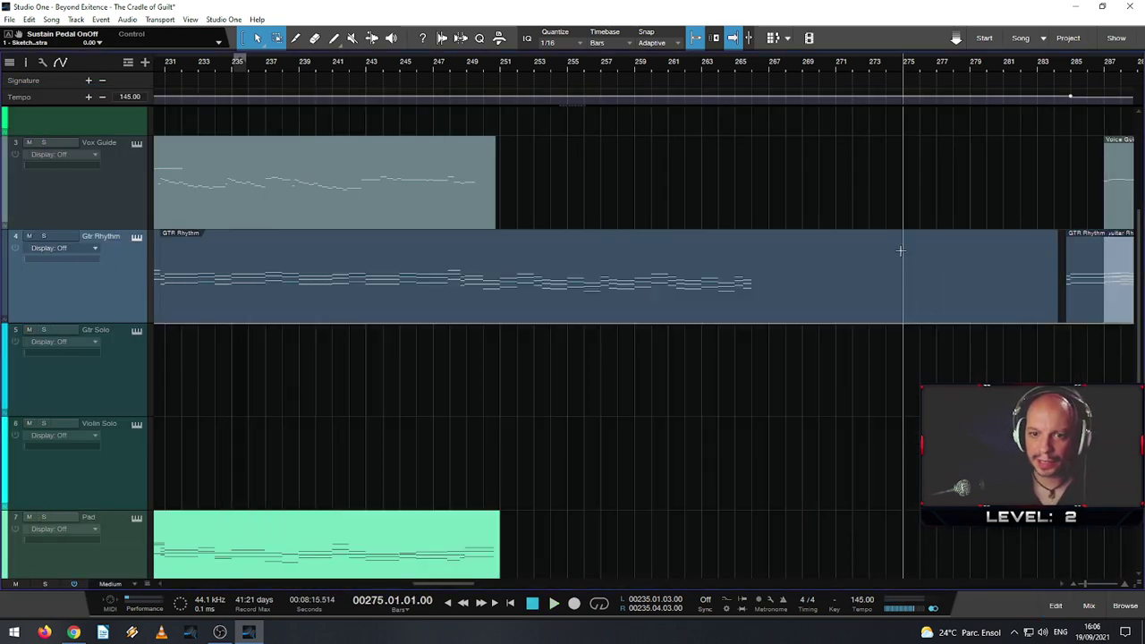
key(w)
click(965, 65)
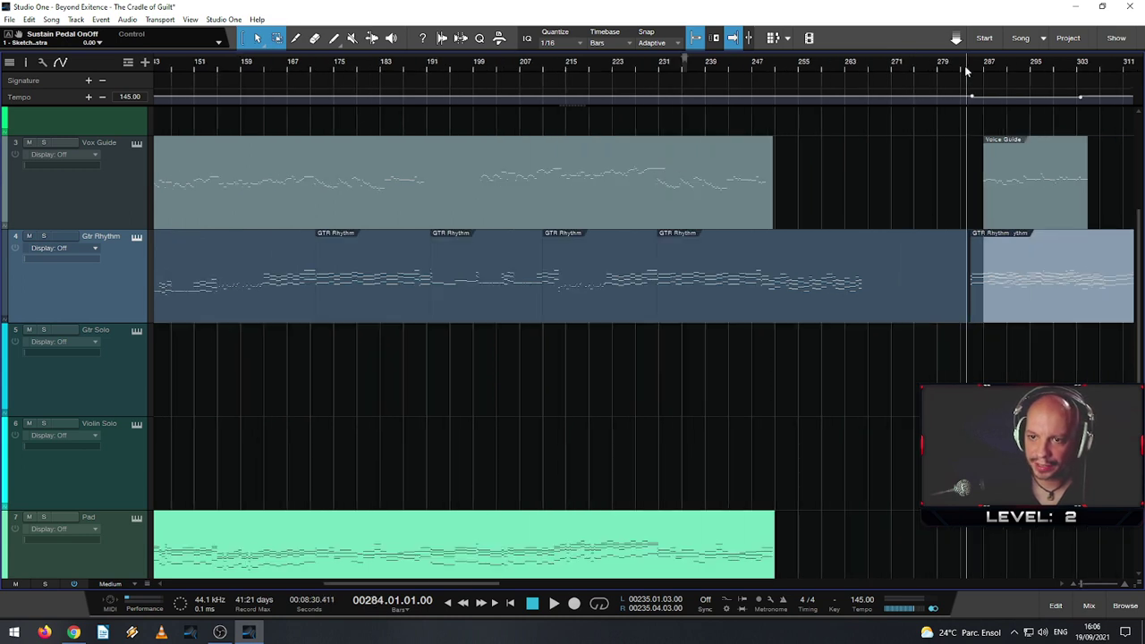
key(space)
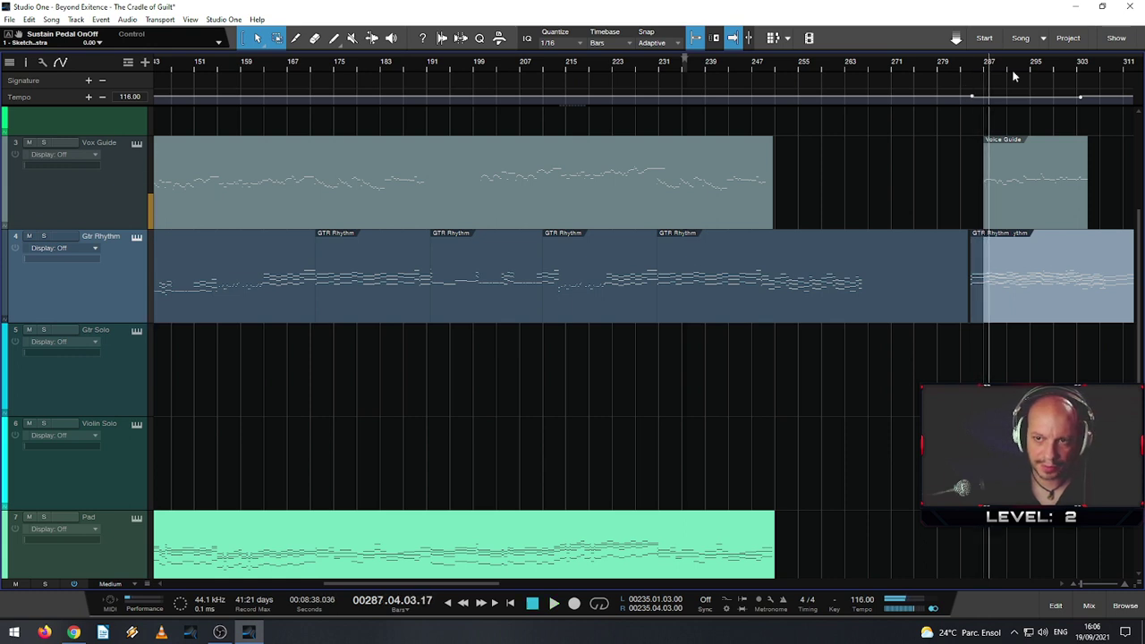
- Pull the GTR Rhythm event overlapping the start of the Guitar Rhythm event out of the track and delete it
scroll(658, 287, right, 5)
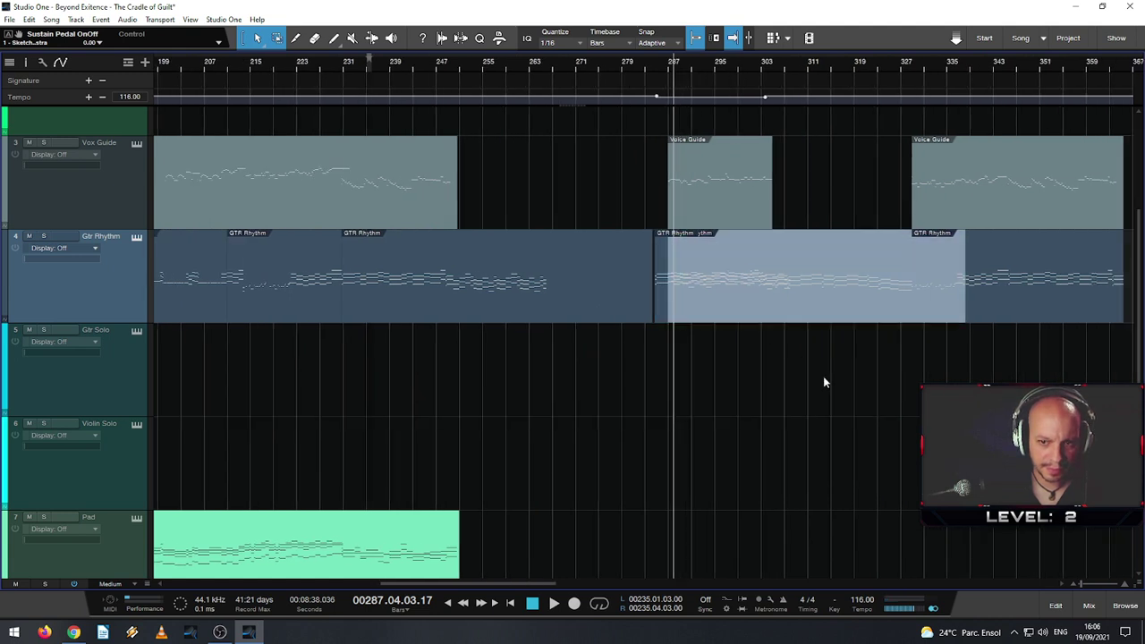
drag(966, 295, 574, 194)
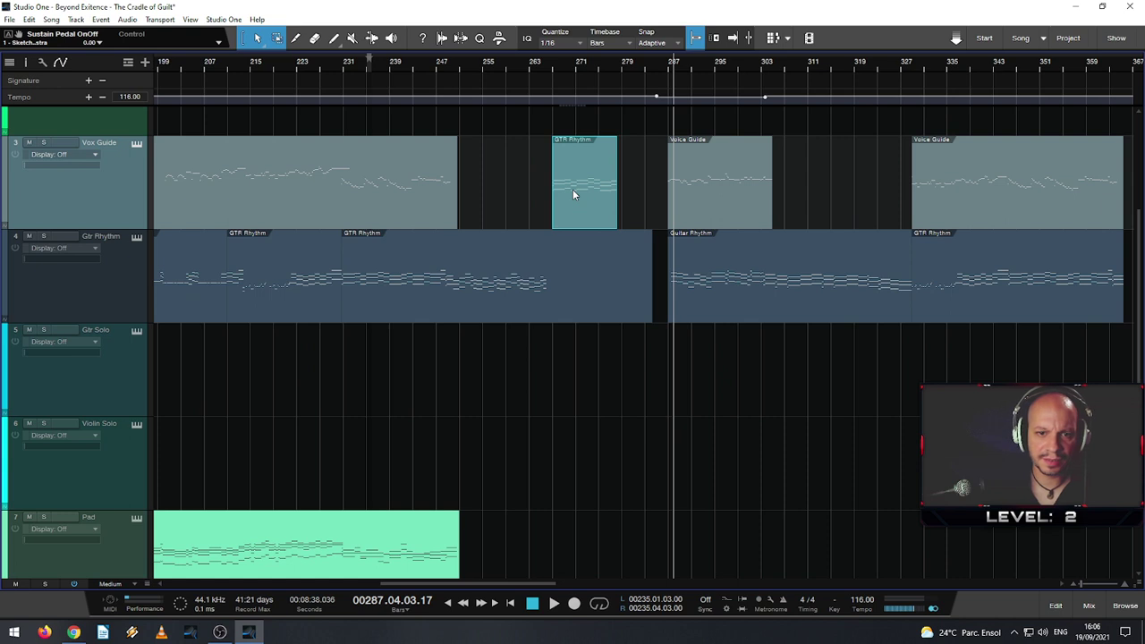
key(Delete)
- Play the song from bar 285 and inspect the notes of the Guitar Rhythm event starting near bar 287
click(659, 75)
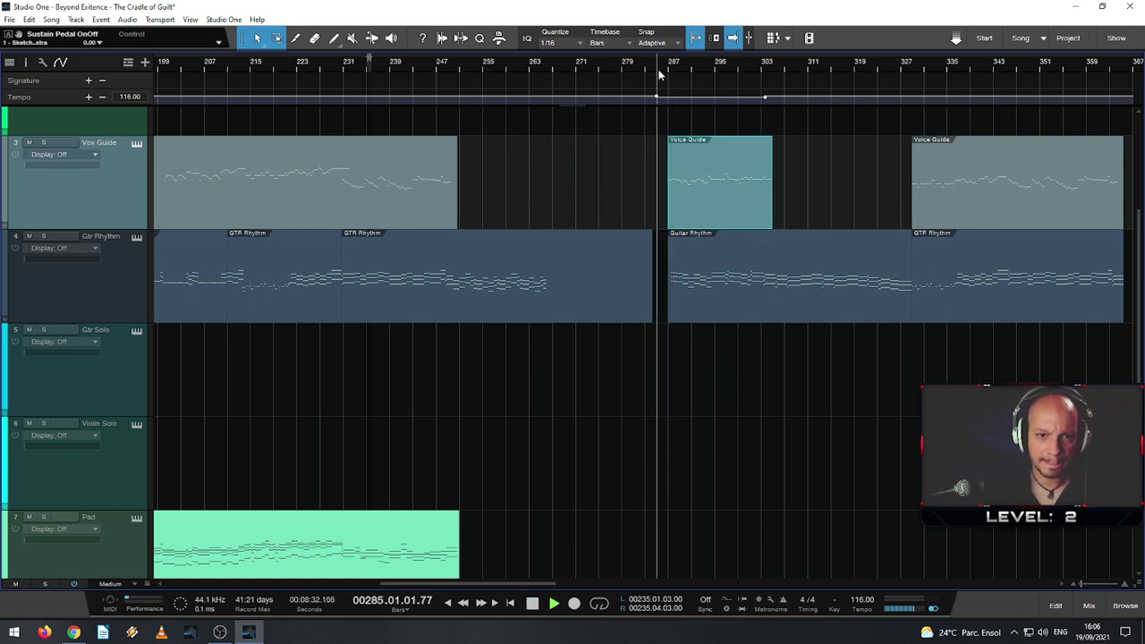
drag(658, 75, 668, 75)
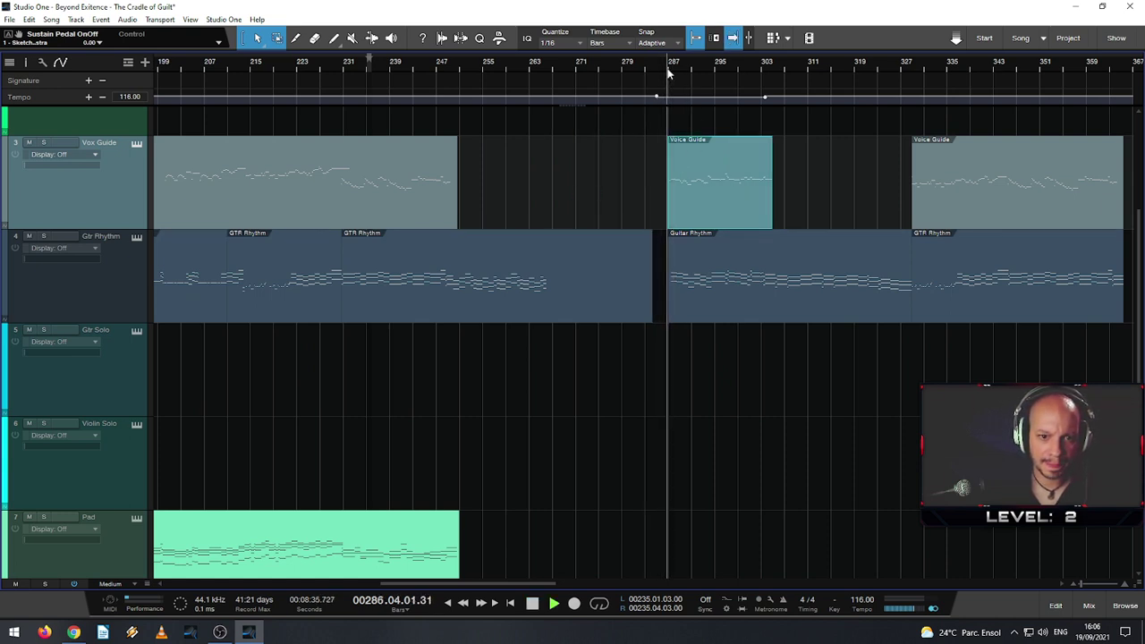
double_click(680, 284)
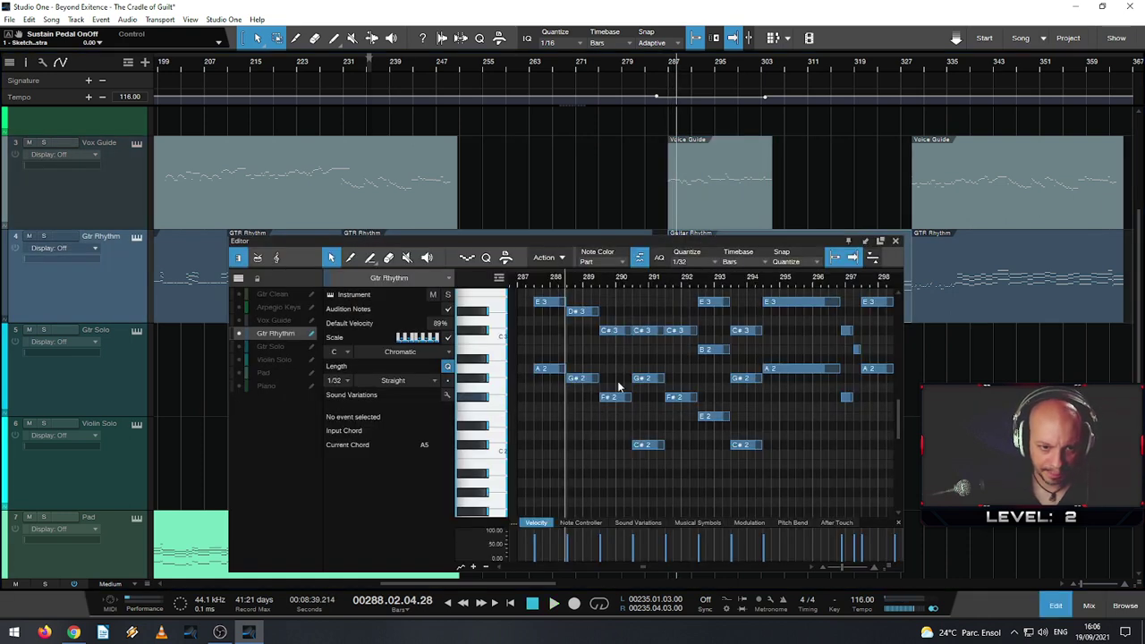
click(895, 241)
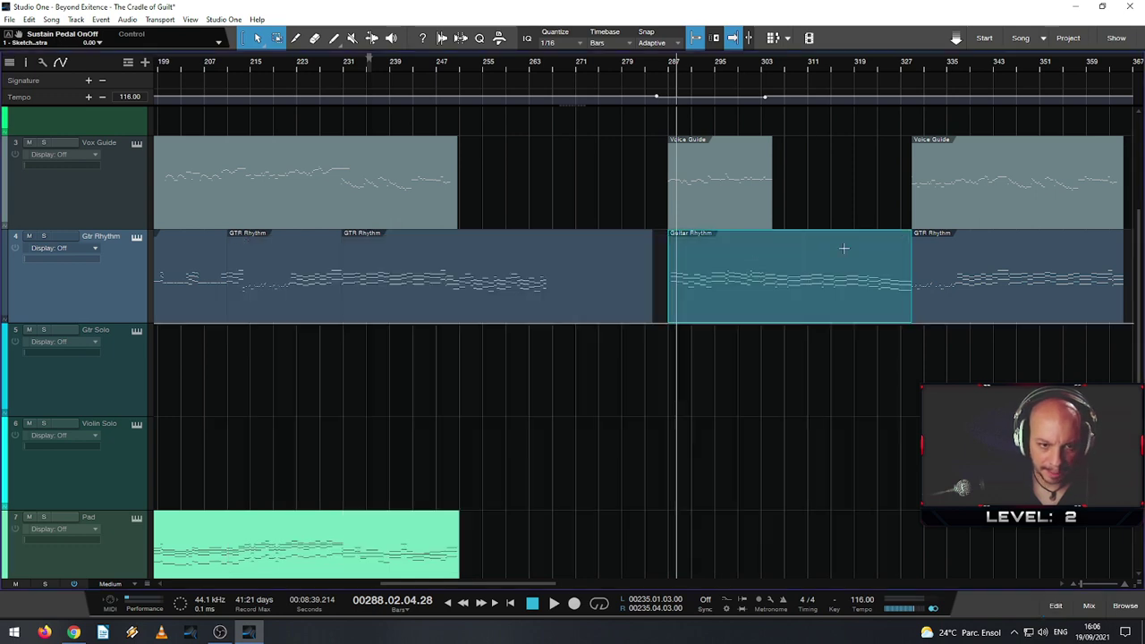
- Open the GTR Rhythm event that precedes the gap before bar 287 and play its closing chords from bar 265
double_click(539, 302)
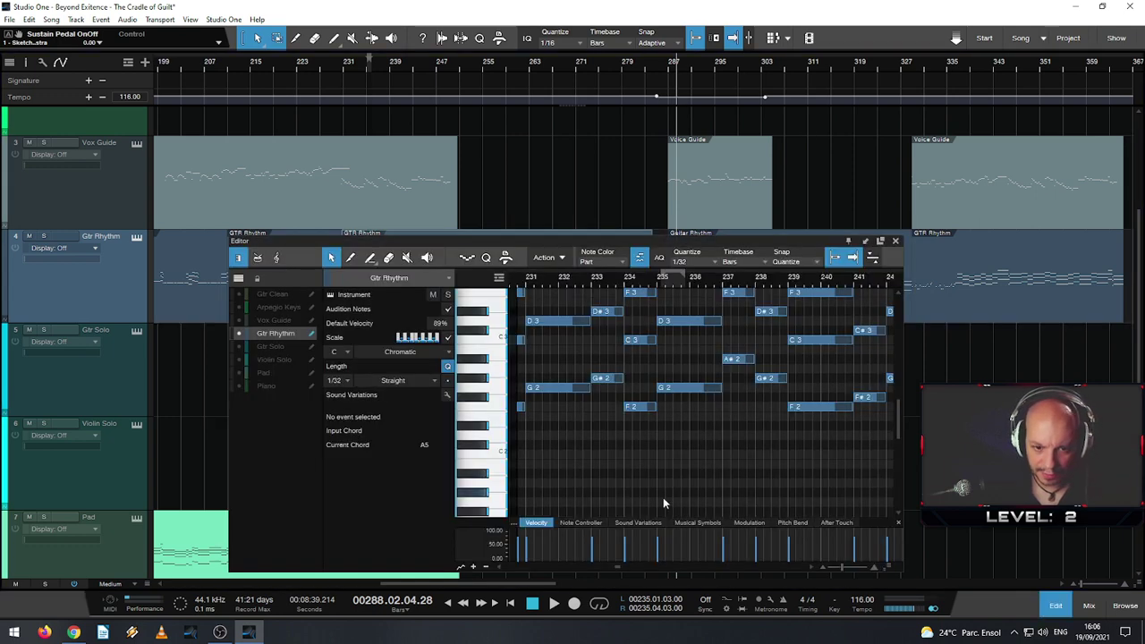
click(880, 242)
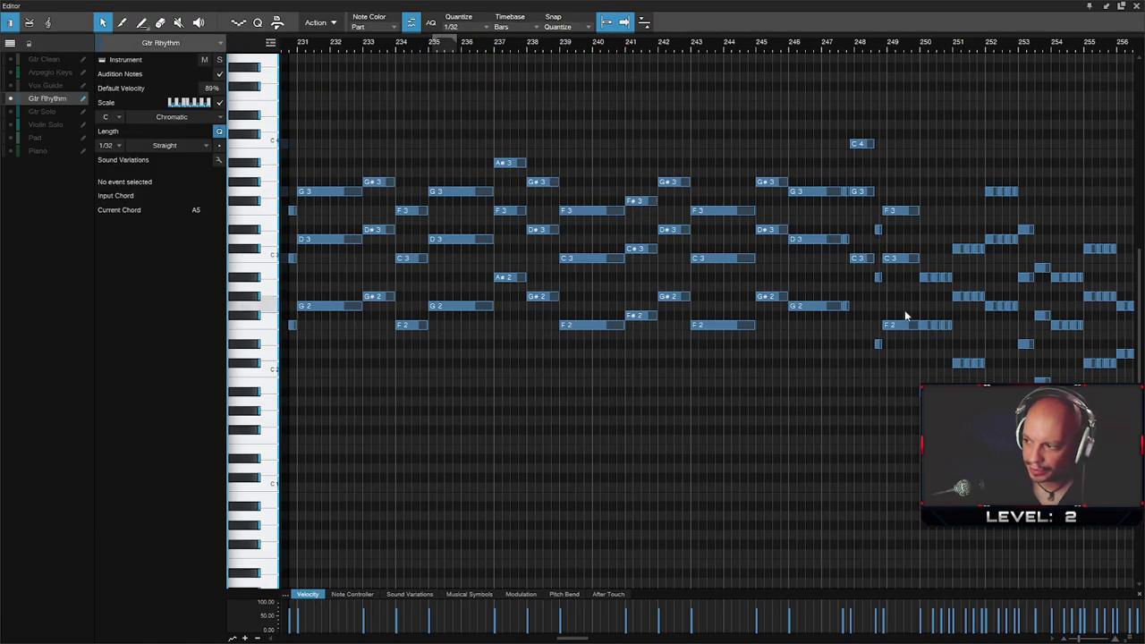
drag(1026, 37, 313, 42)
scroll(602, 309, up, 4)
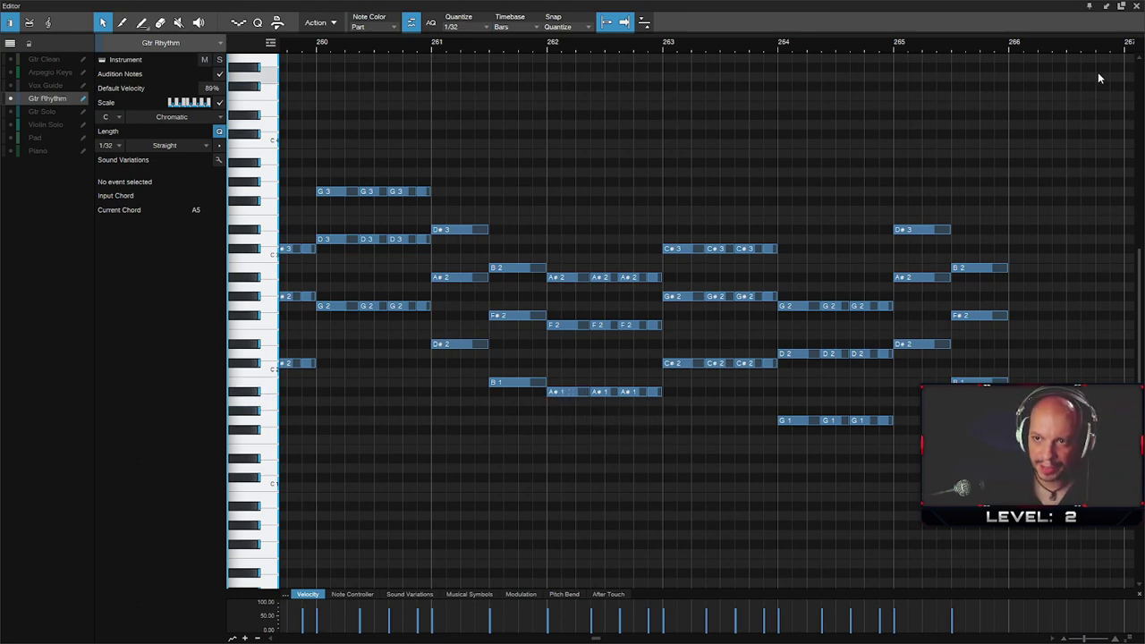
scroll(1071, 47, right, 3)
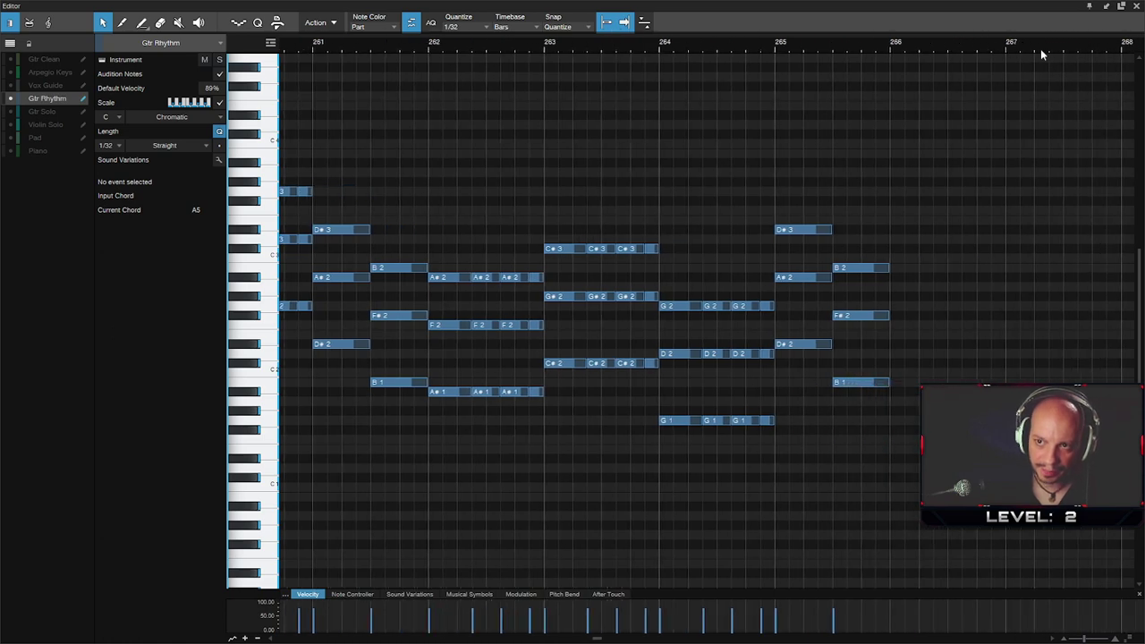
click(1122, 7)
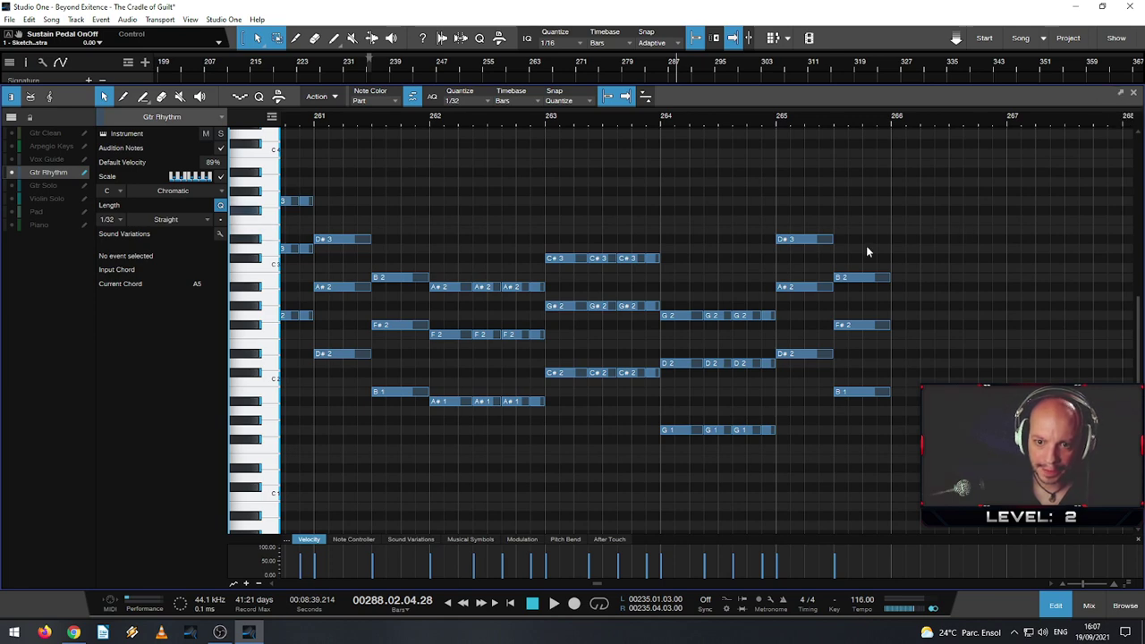
click(778, 124)
key(space)
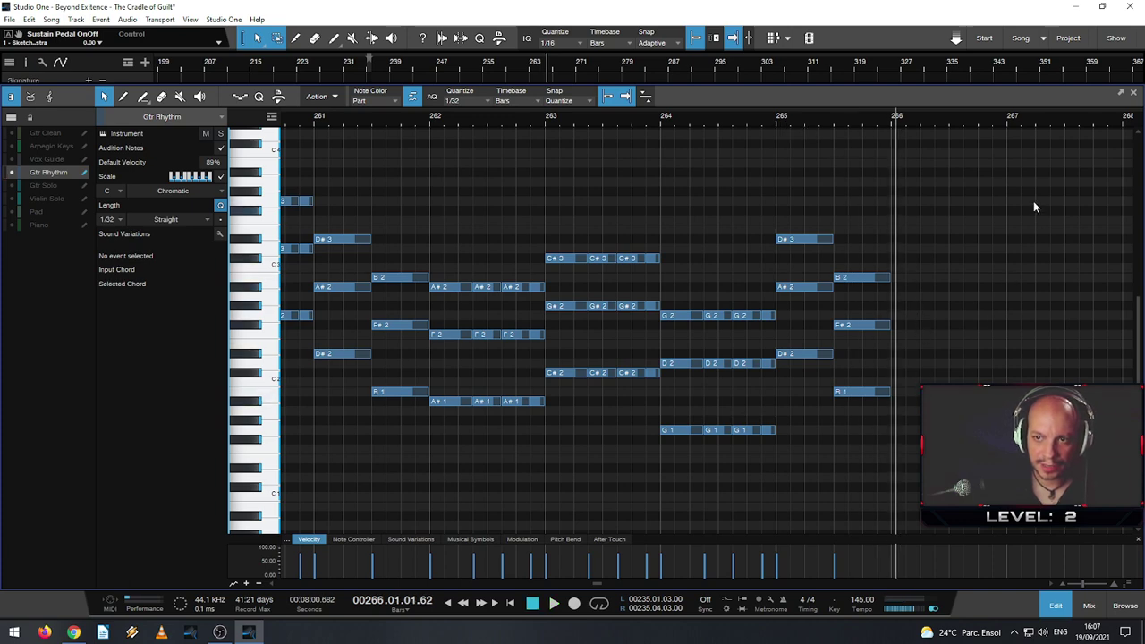
click(1132, 94)
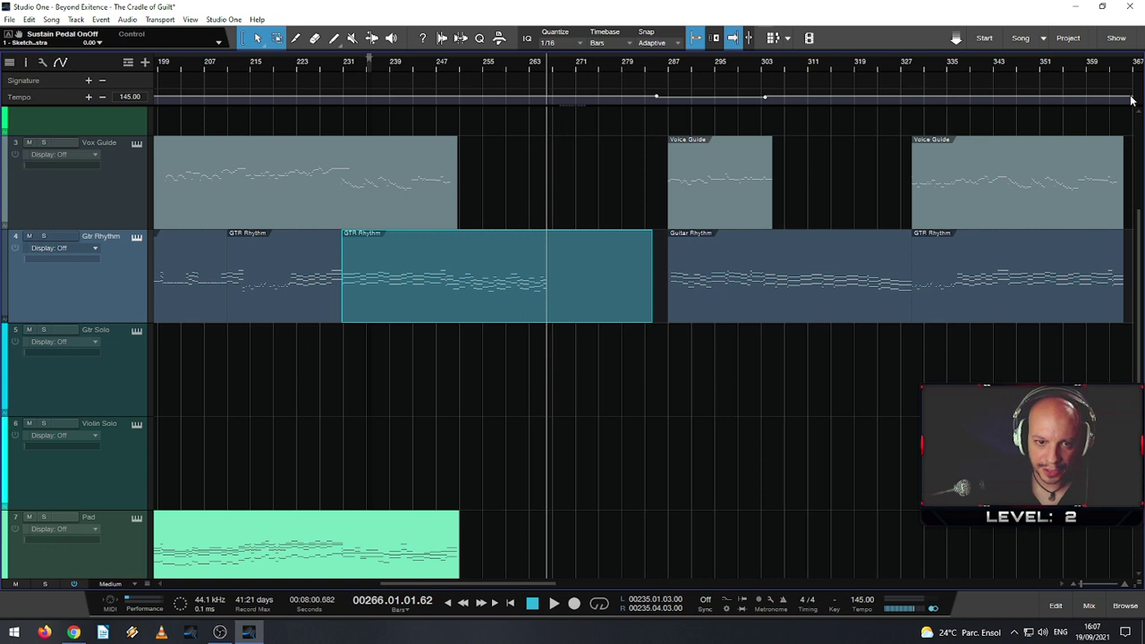
- Duplicate the chord at bar 265.3 to bar 266 and lower the copy by a semitone to an A# 1 root
double_click(567, 306)
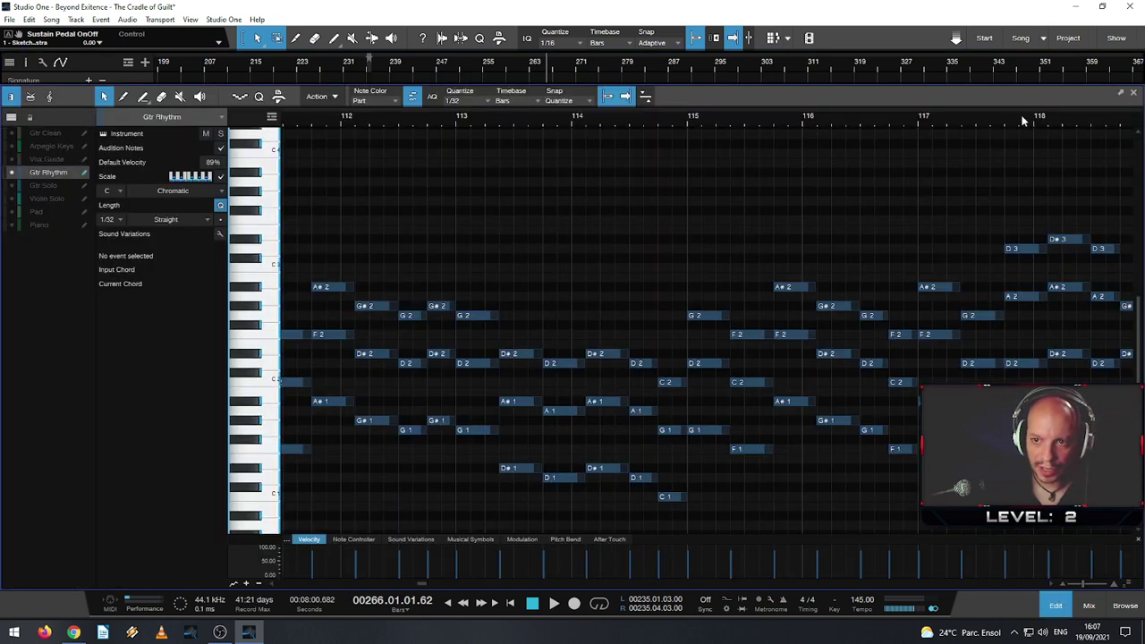
key(shift+f)
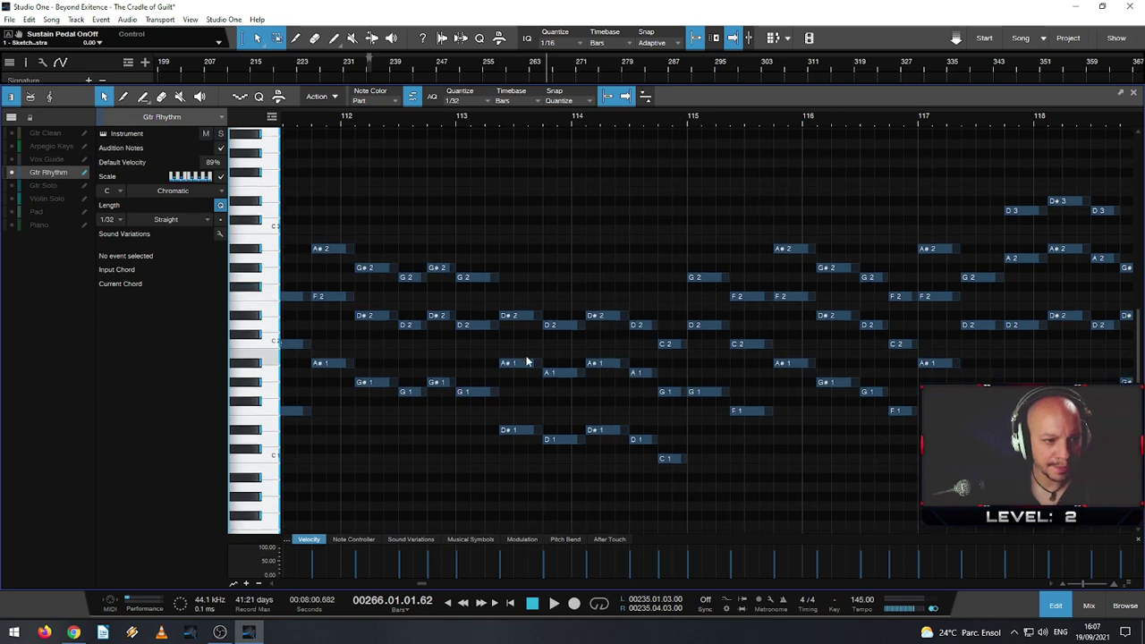
key(w)
key(w)
key(w)
key(w)
key(w)
key(w)
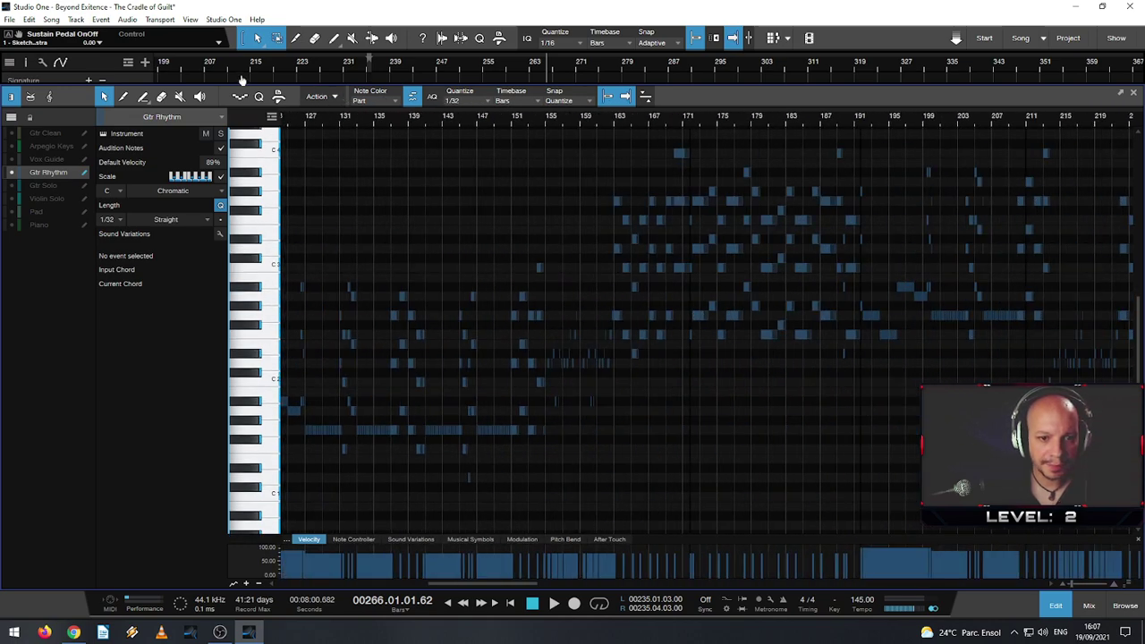
key(e)
key(e)
key(e)
key(e)
key(e)
key(e)
key(e)
key(e)
key(e)
key(e)
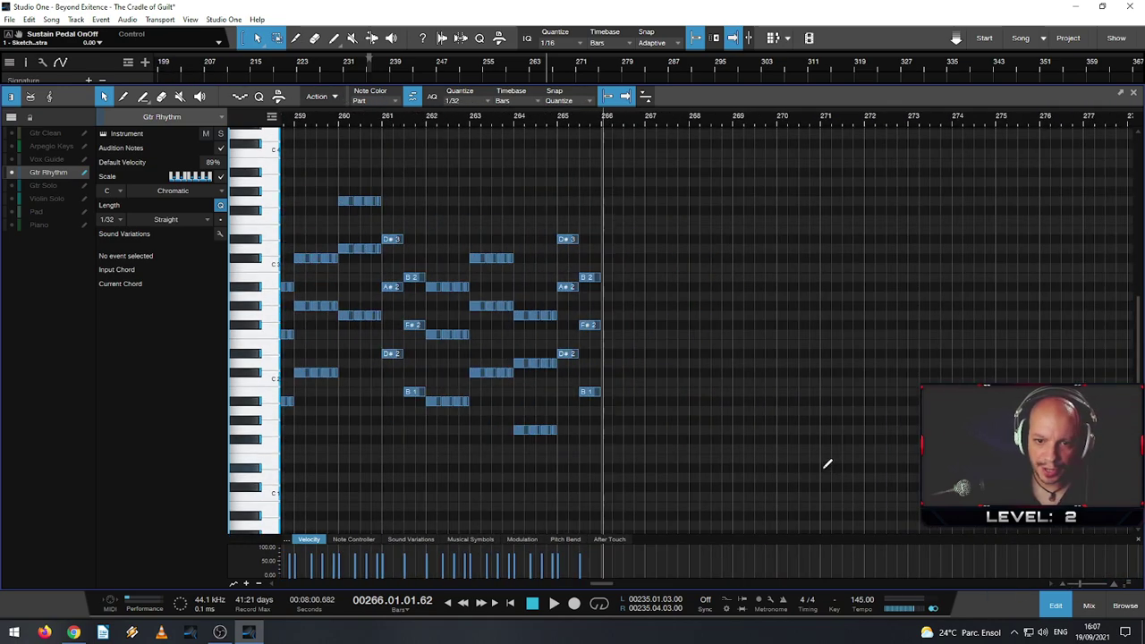
drag(568, 433, 588, 225)
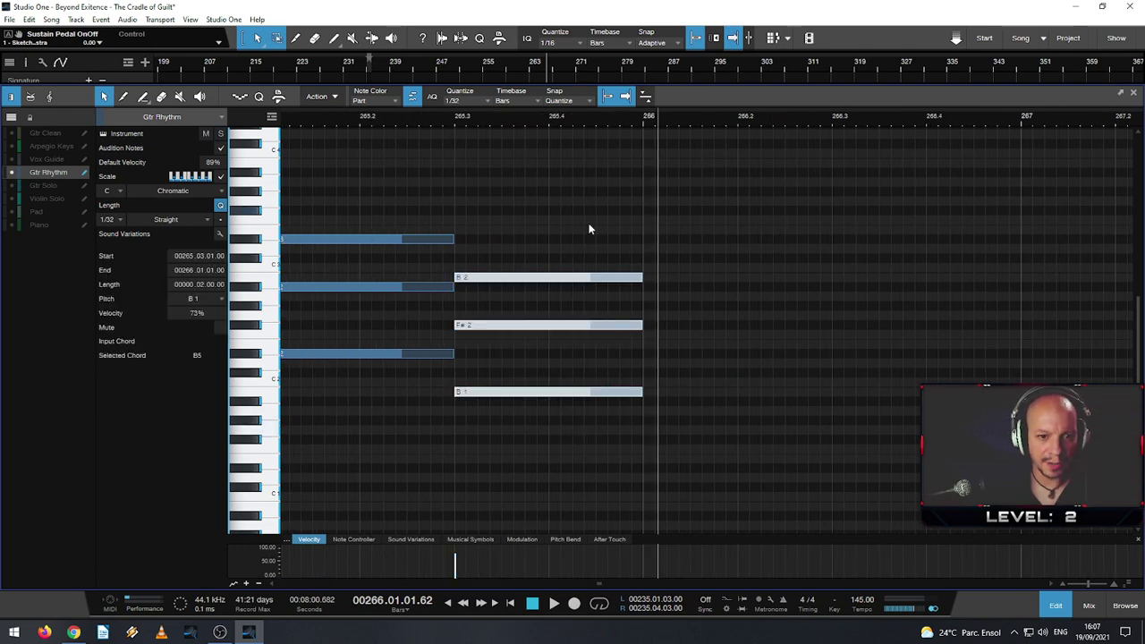
key(d)
mouse_move(677, 392)
mouse_down()
mouse_move(681, 413)
mouse_move(680, 401)
mouse_up()
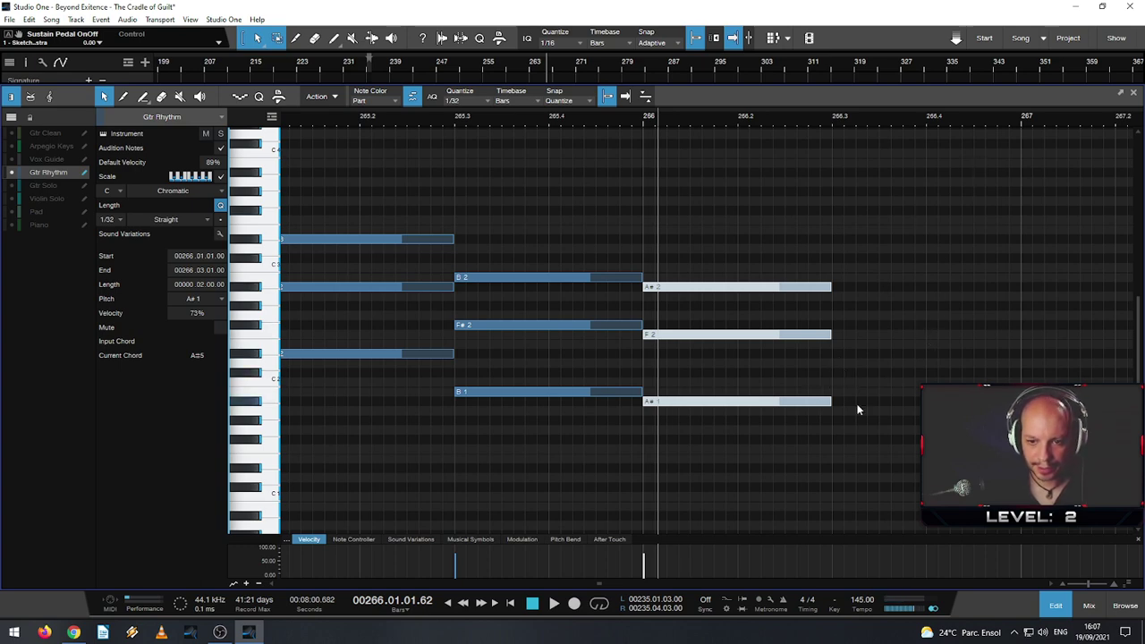
click(1133, 93)
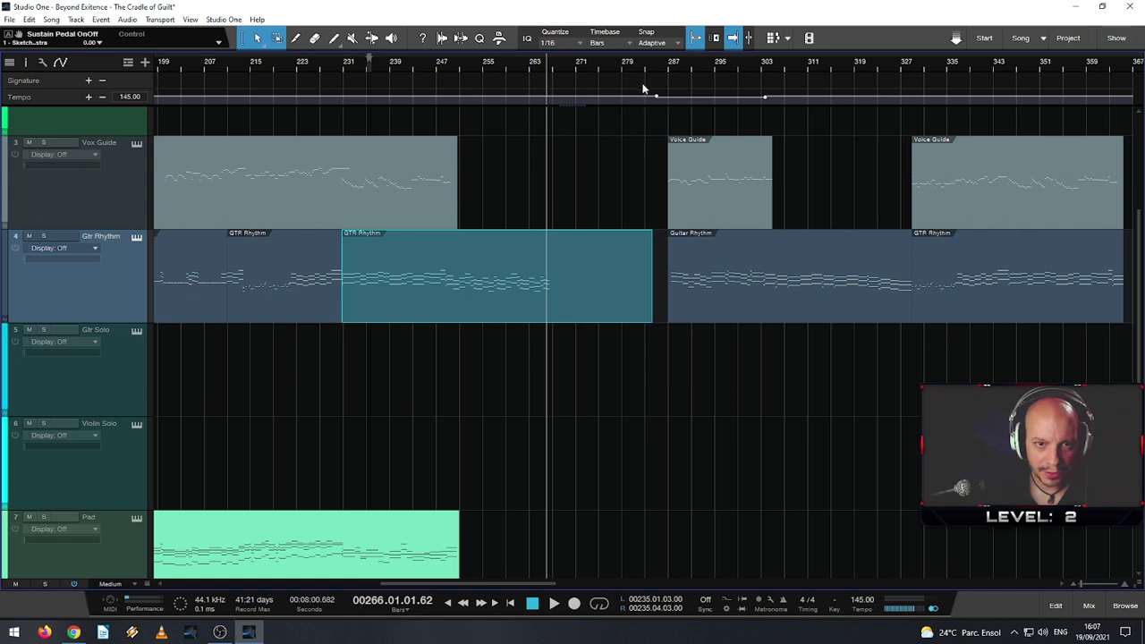
- Move the 116 tempo change back to about bar 266, where the Gtr Rhythm notes end
drag(642, 89, 732, 89)
drag(785, 130, 784, 153)
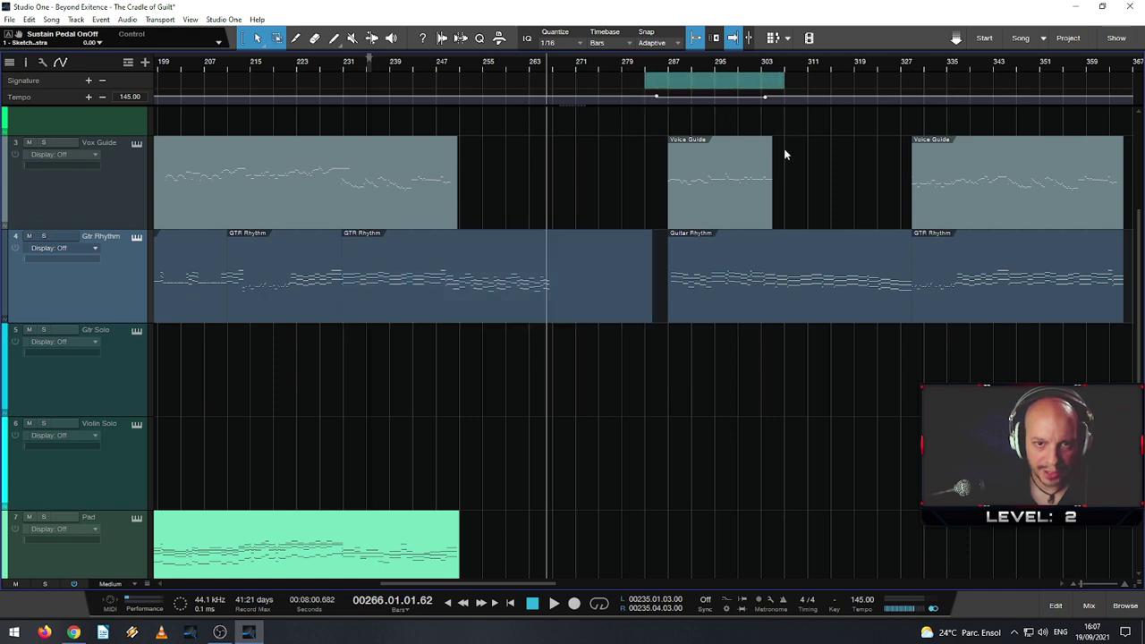
click(792, 213)
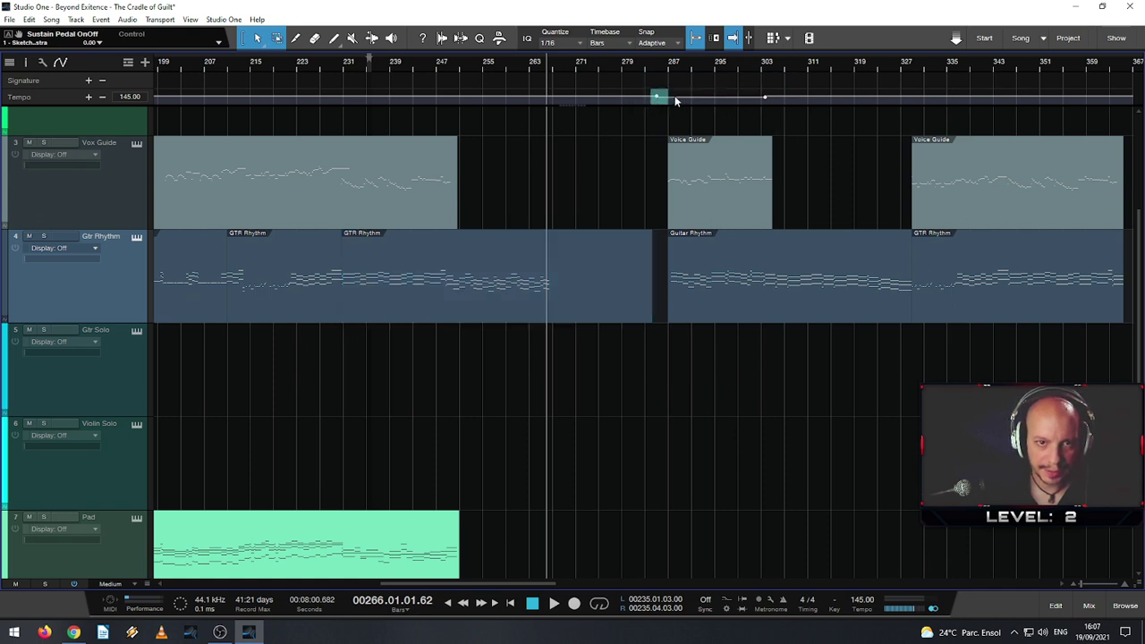
click(709, 101)
drag(670, 100, 552, 101)
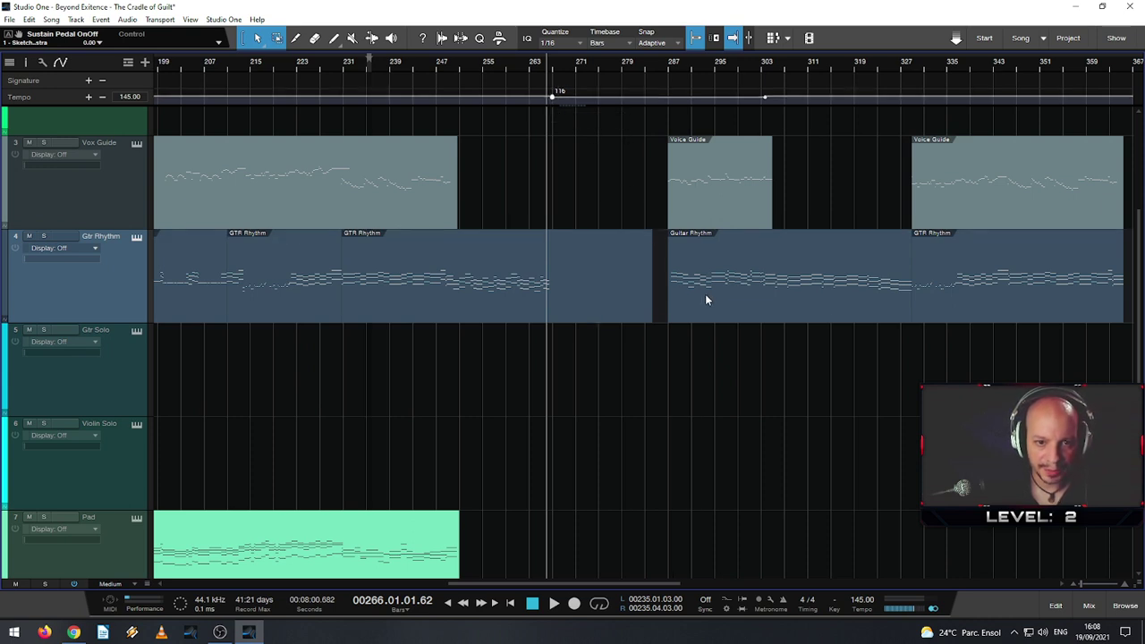
- Trim the Gtr Rhythm event before the gap to end at bar 267 and move the following events back so the guitar notes start there
scroll(657, 304, up, 5)
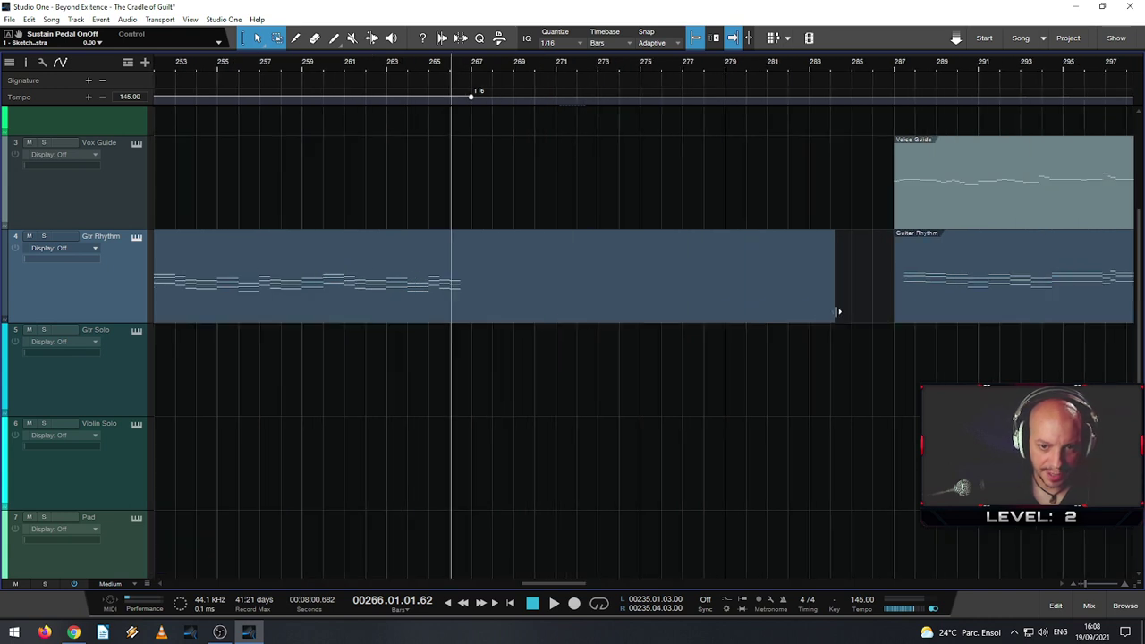
drag(838, 311, 476, 306)
click(982, 313)
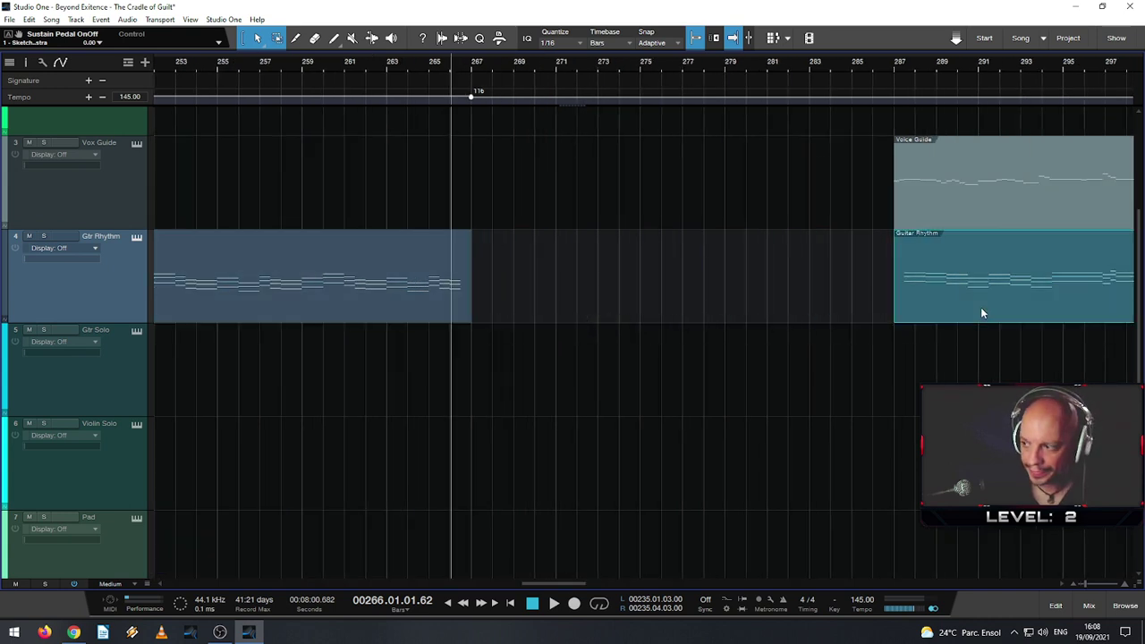
scroll(981, 312, down, 10)
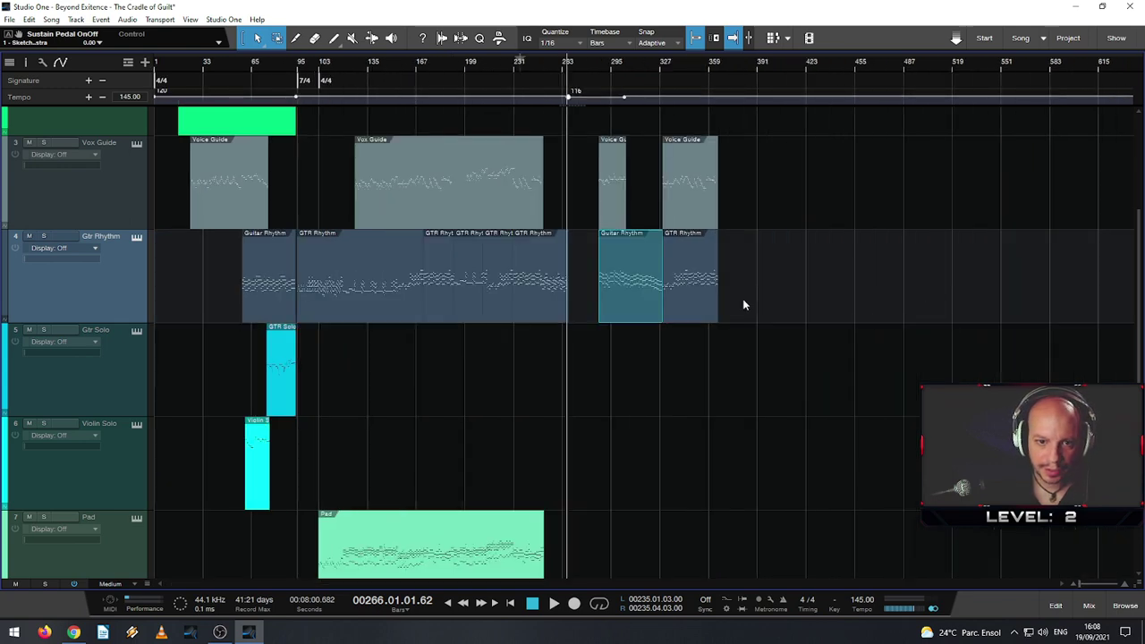
drag(744, 304, 577, 334)
scroll(740, 313, up, 10)
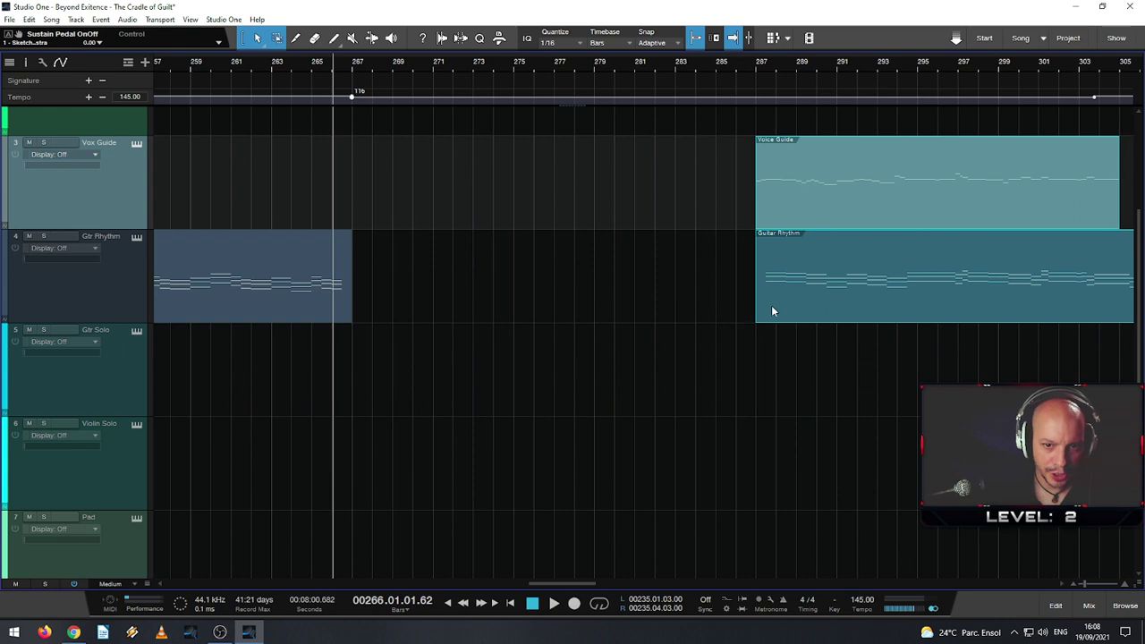
drag(771, 305, 362, 305)
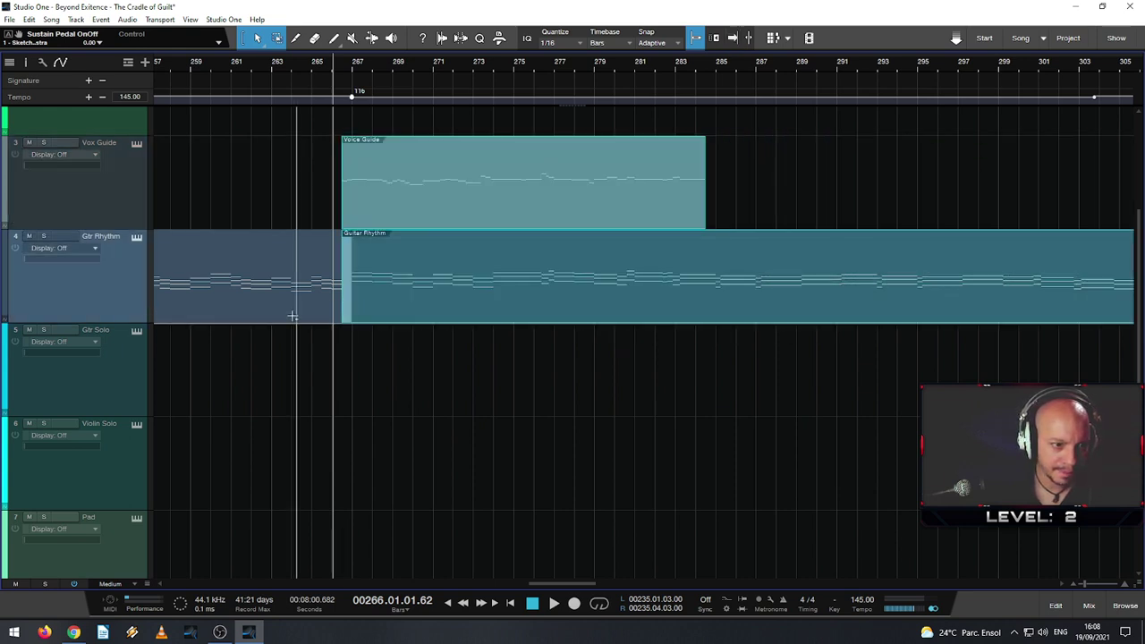
- Play the transition into the moved section from about bar 264.4
scroll(305, 179, up, 4)
click(322, 69)
key(space)
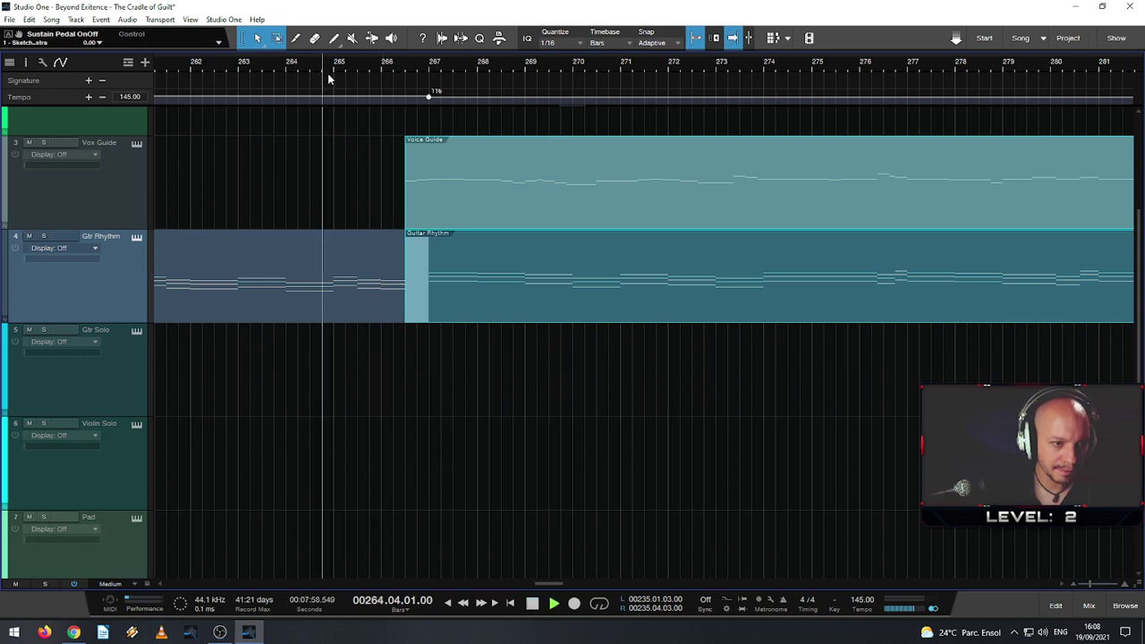
- Open the moved Guitar Rhythm event's notes and compare their register with the preceding chords from bar 250 to bar 266
double_click(450, 293)
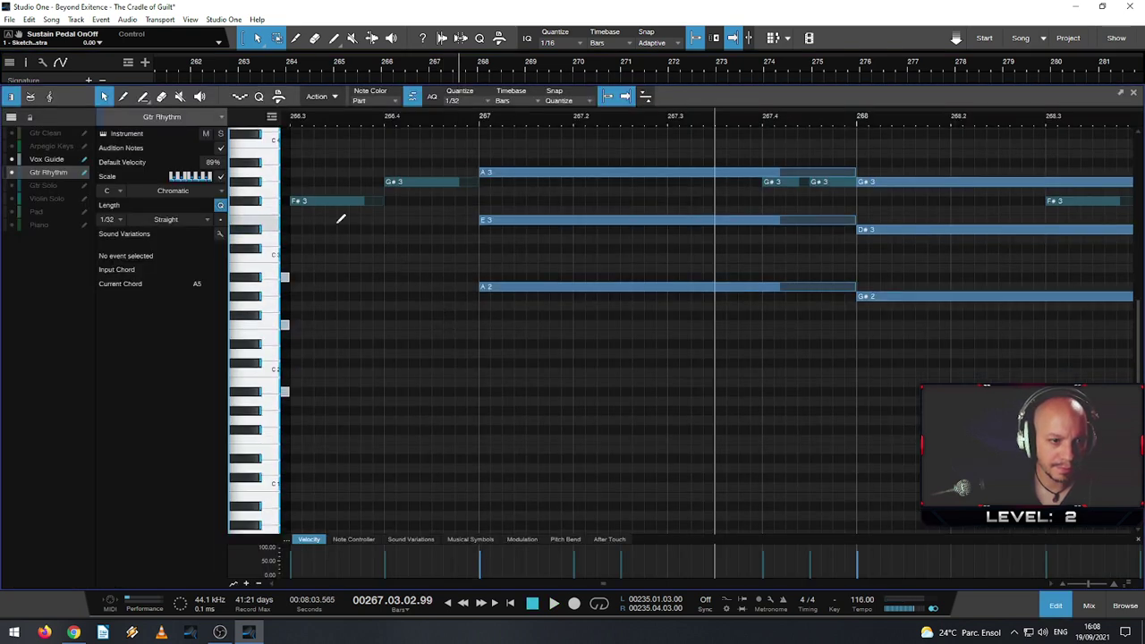
drag(391, 123, 613, 119)
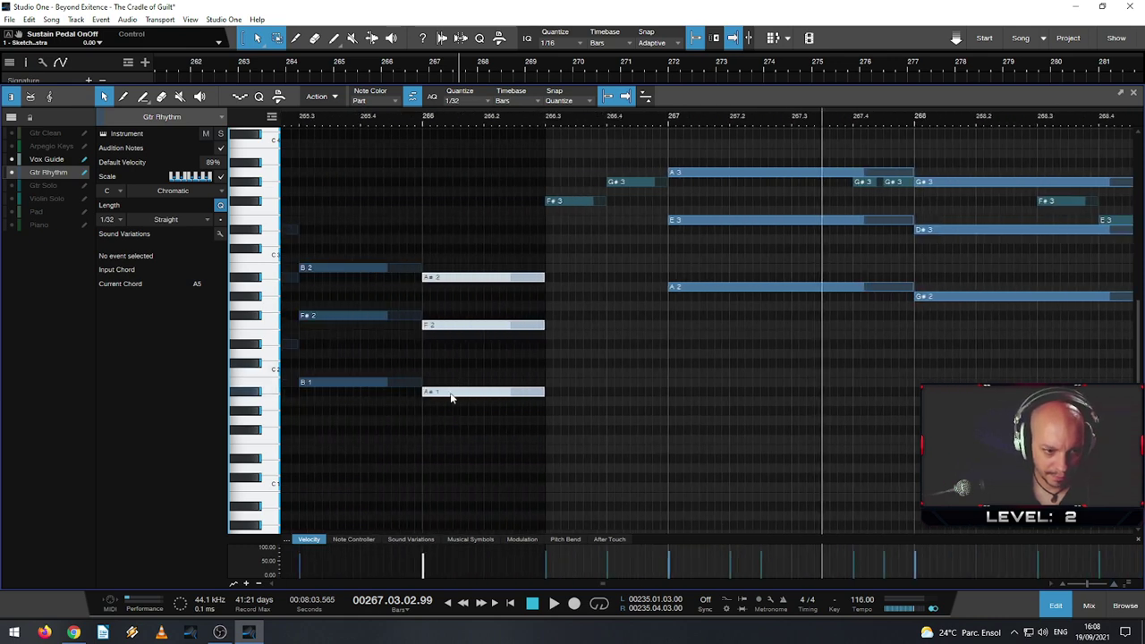
click(451, 394)
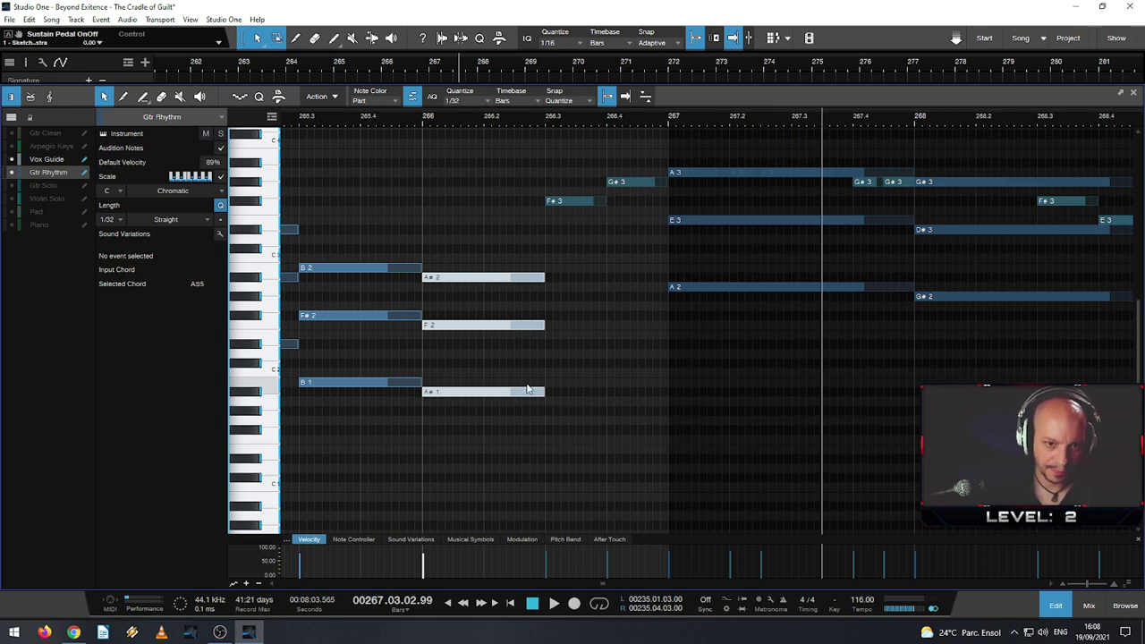
mouse_move(481, 395)
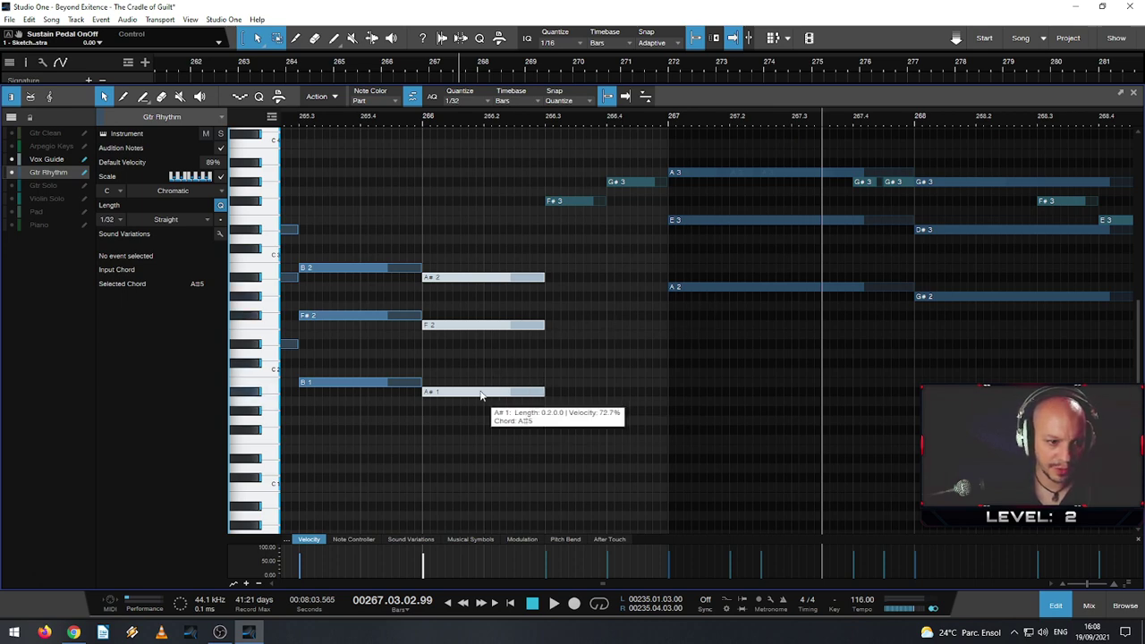
scroll(601, 367, down, 2)
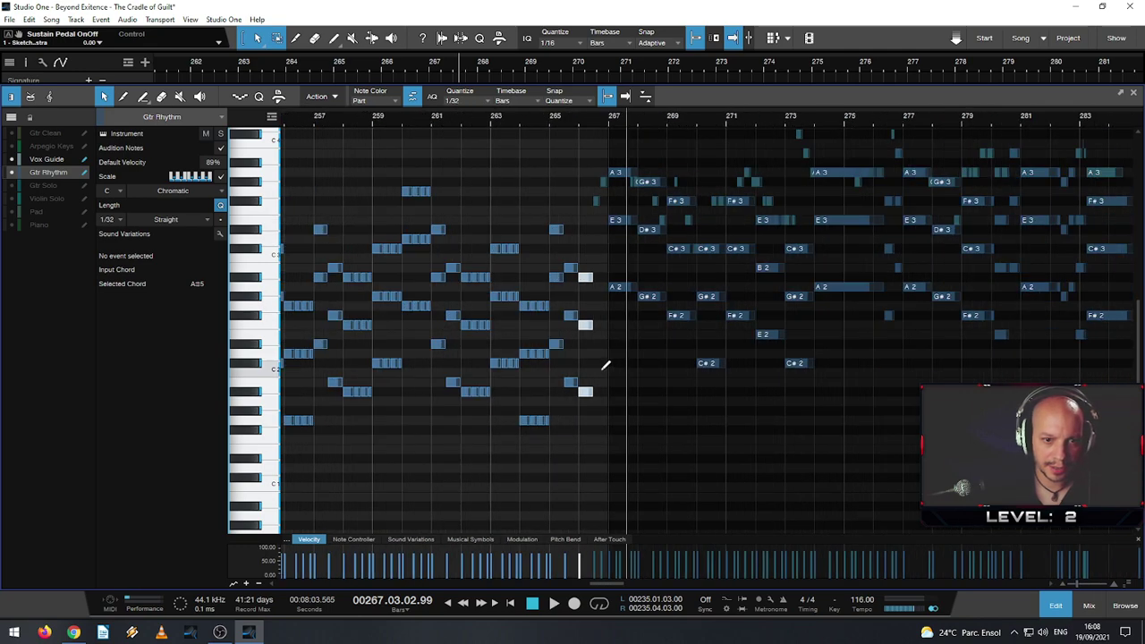
scroll(605, 365, down, 2)
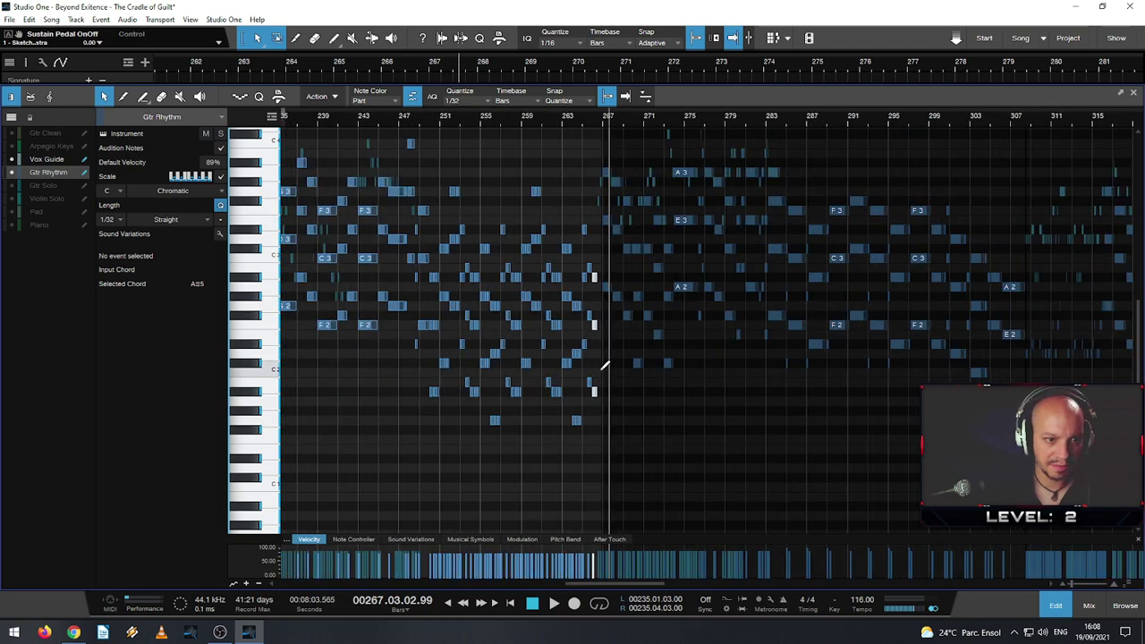
scroll(549, 363, up, 1)
scroll(457, 363, up, 1)
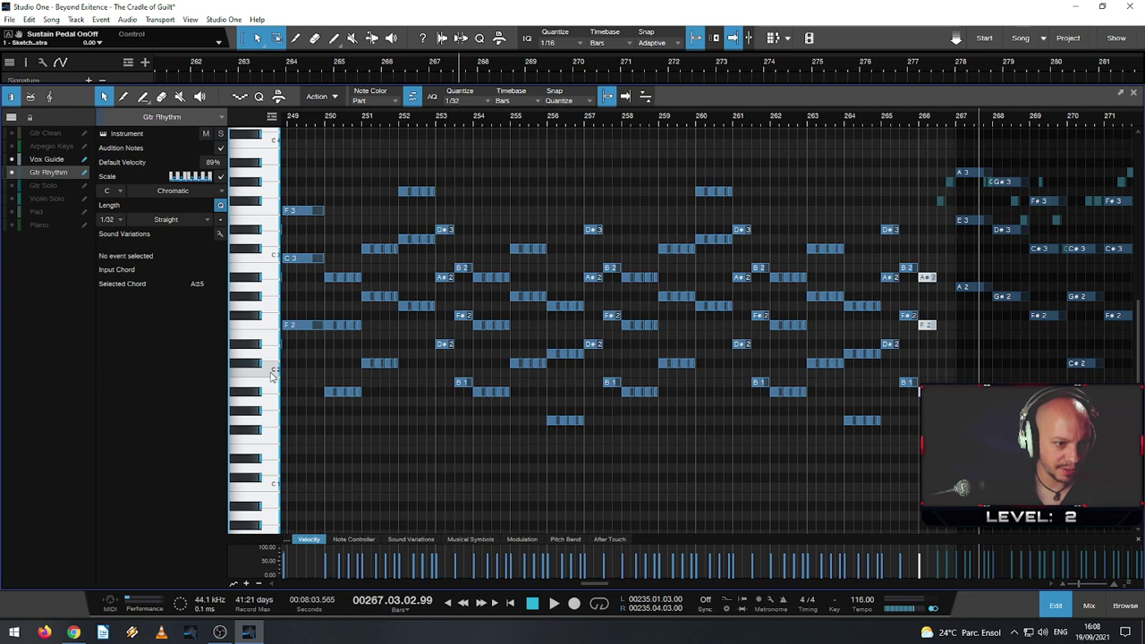
scroll(302, 361, down, 1)
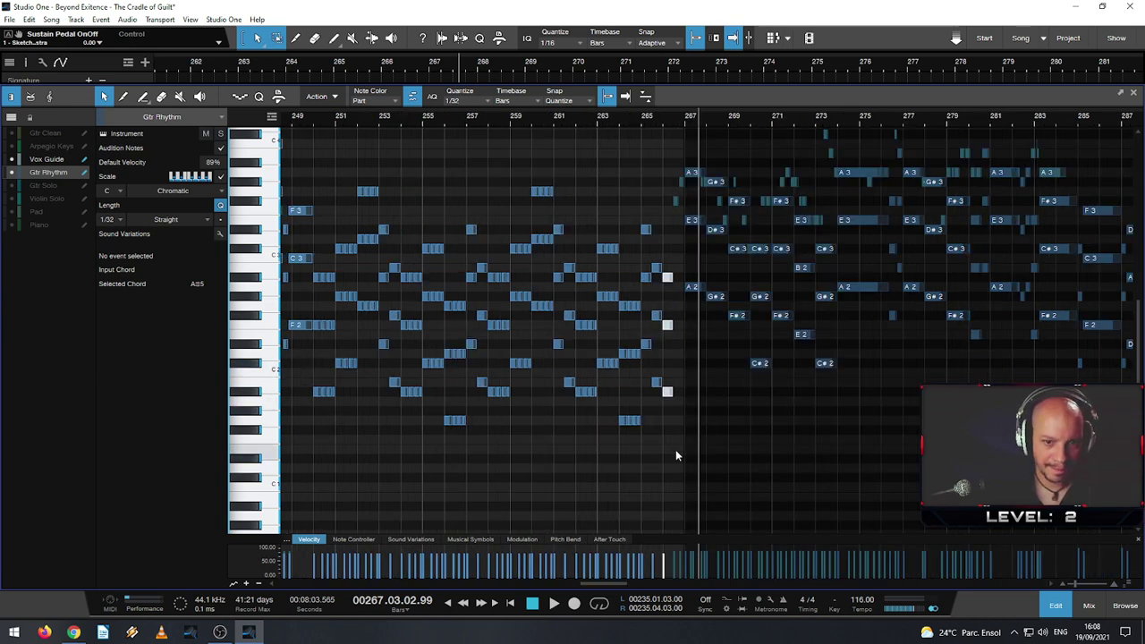
- Try the Gtr Rhythm chords from bar 250 to bar 266 an octave higher, play them, and restore their original pitch
drag(671, 455, 315, 170)
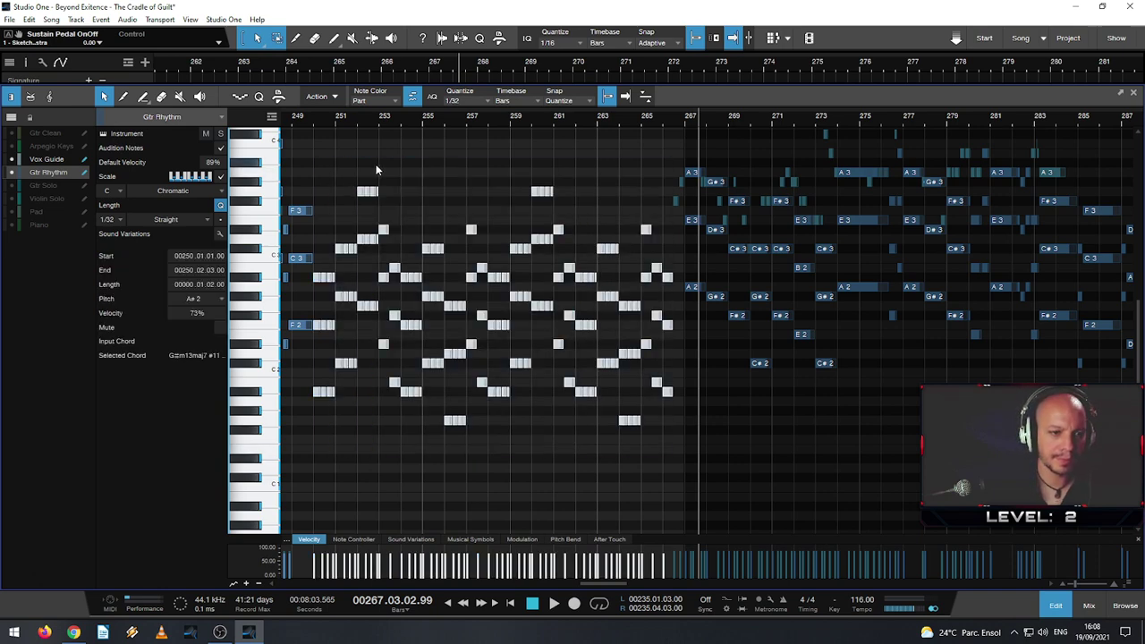
key(shift+Up)
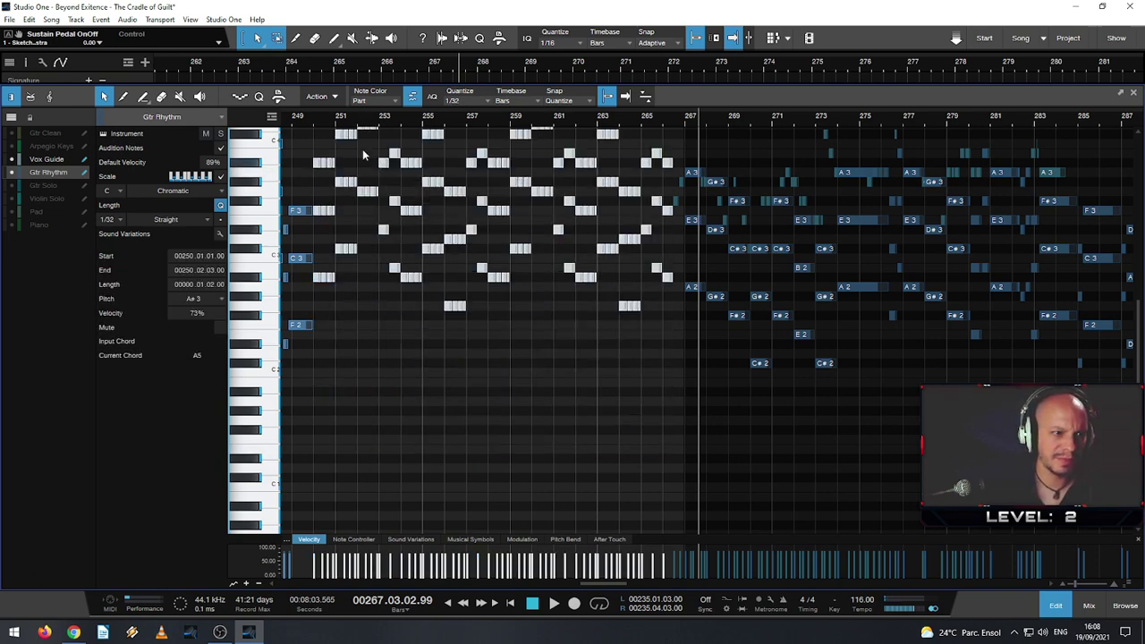
click(291, 126)
key(space)
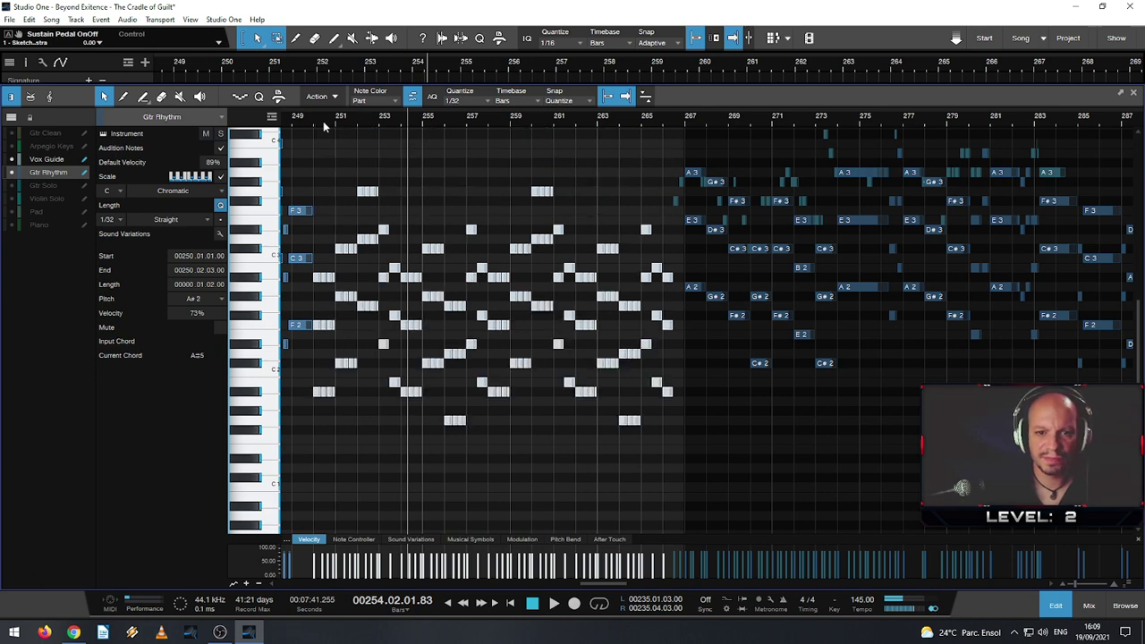
key(shift+Down)
- Hide the Vox Guide notes in the editor and play the following Gtr Rhythm event from about bar 280
click(723, 419)
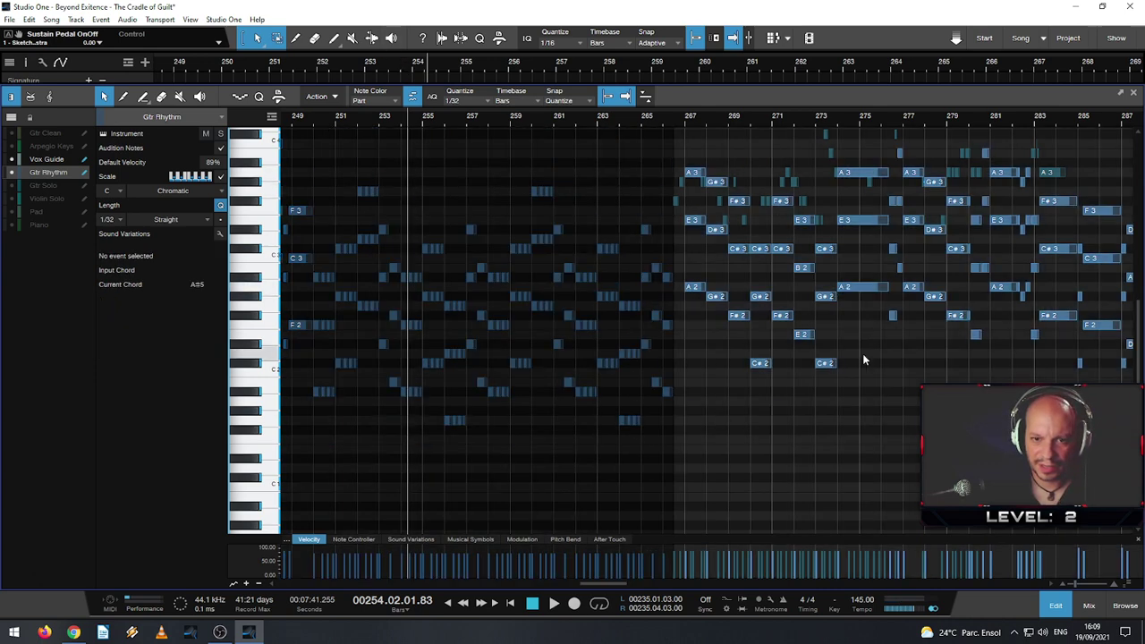
click(12, 160)
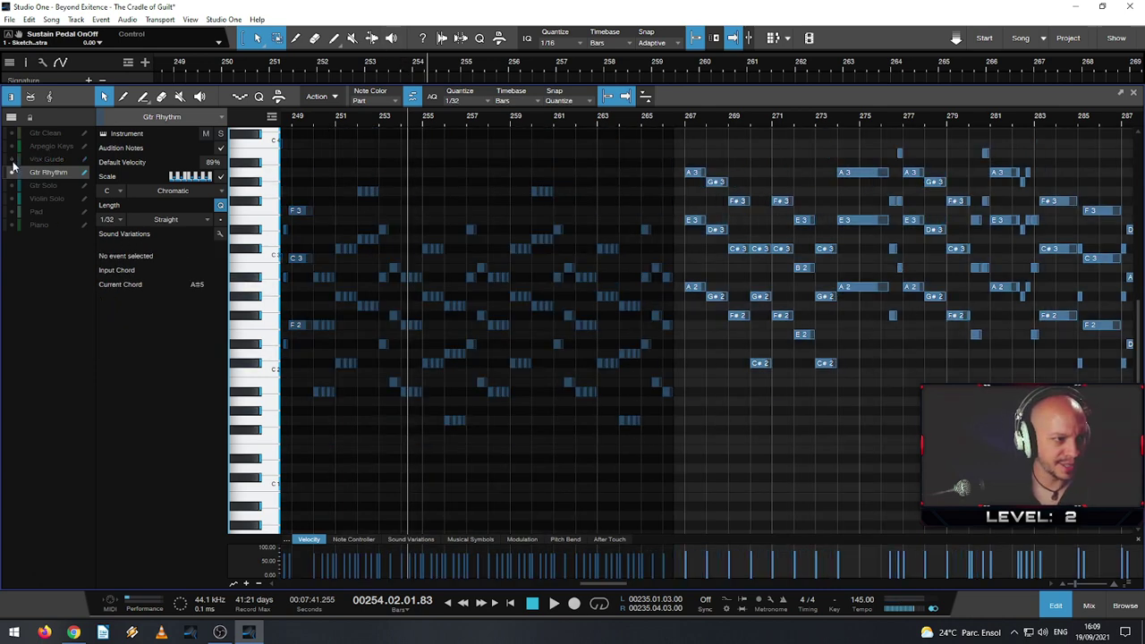
scroll(756, 402, down, 2)
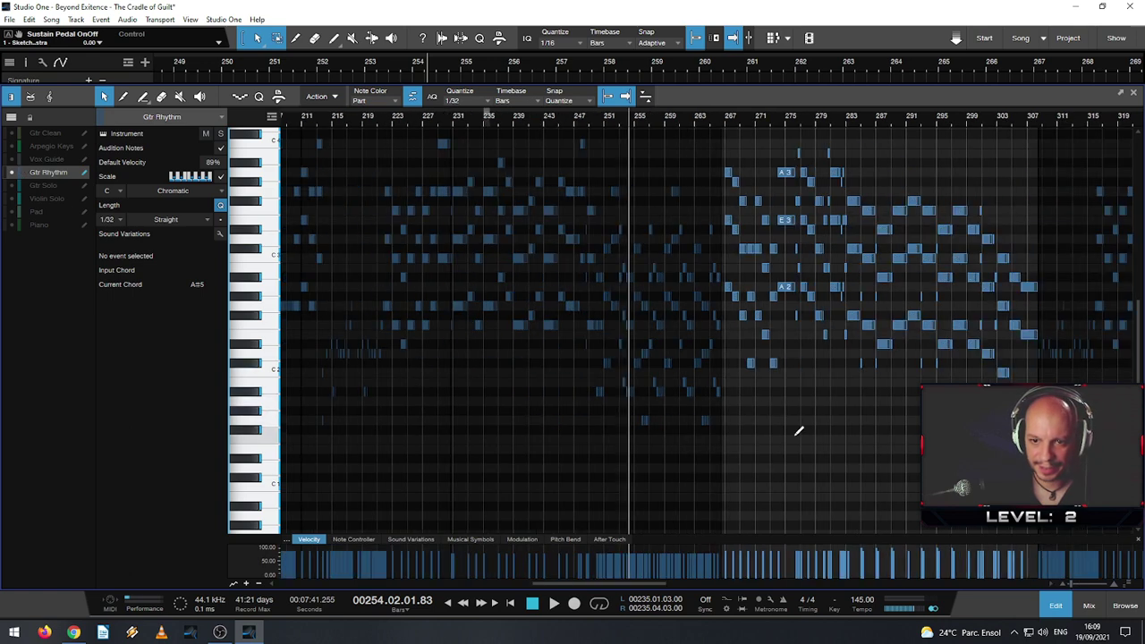
scroll(817, 430, up, 1)
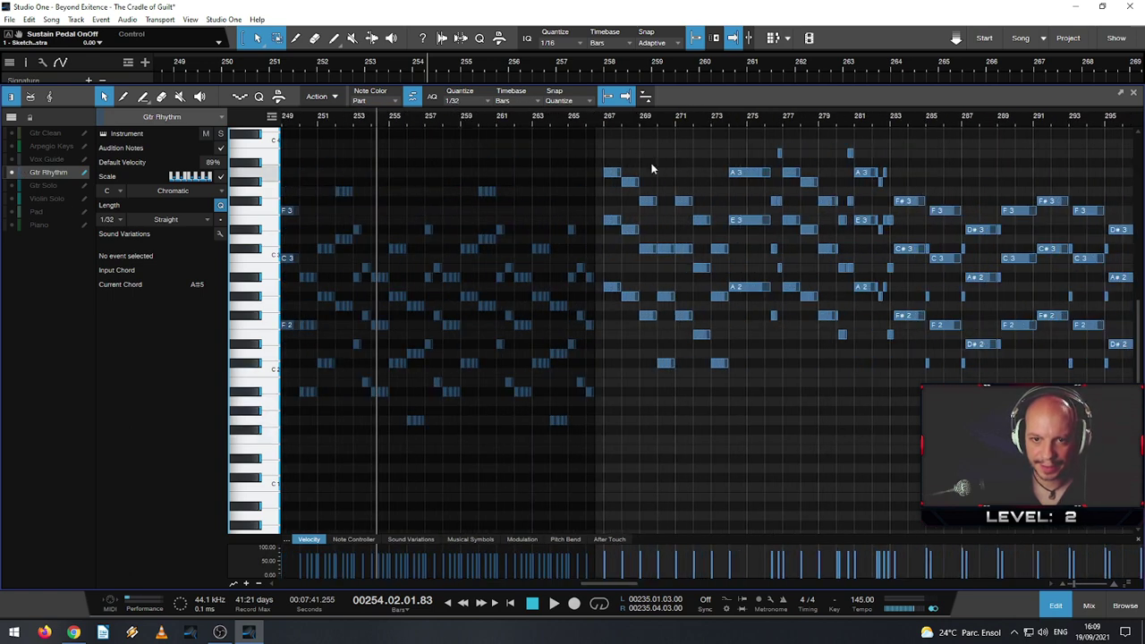
click(837, 124)
key(space)
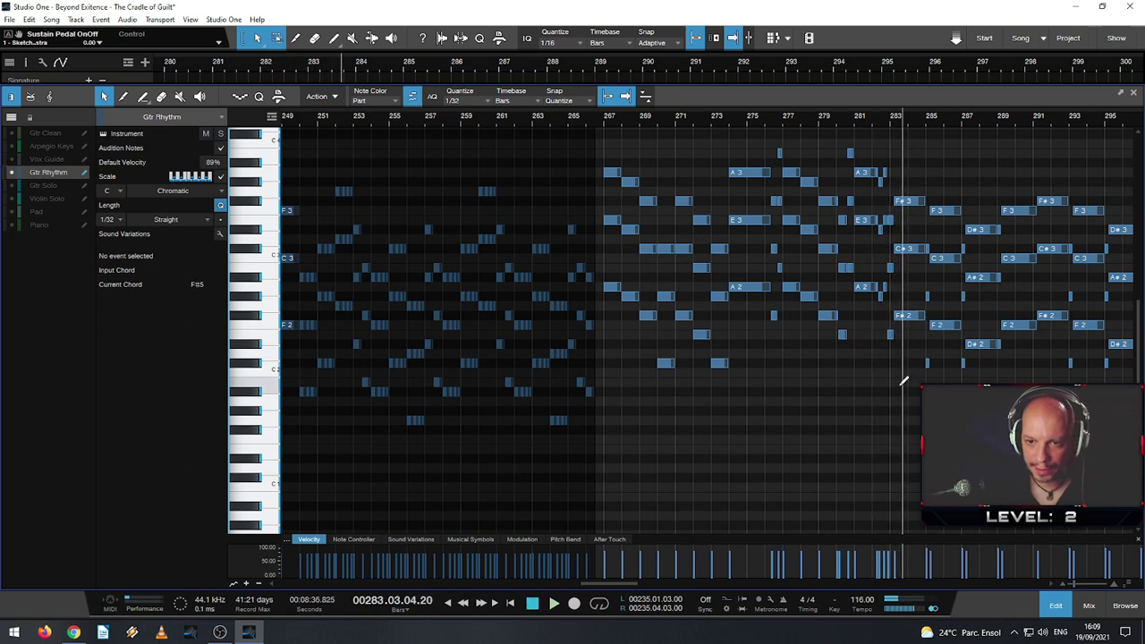
- Lower the Gtr Rhythm chords from bar 267 up to bar 283 by one octave
scroll(900, 379, up, 3)
drag(891, 373, 376, 145)
key(shift+Down)
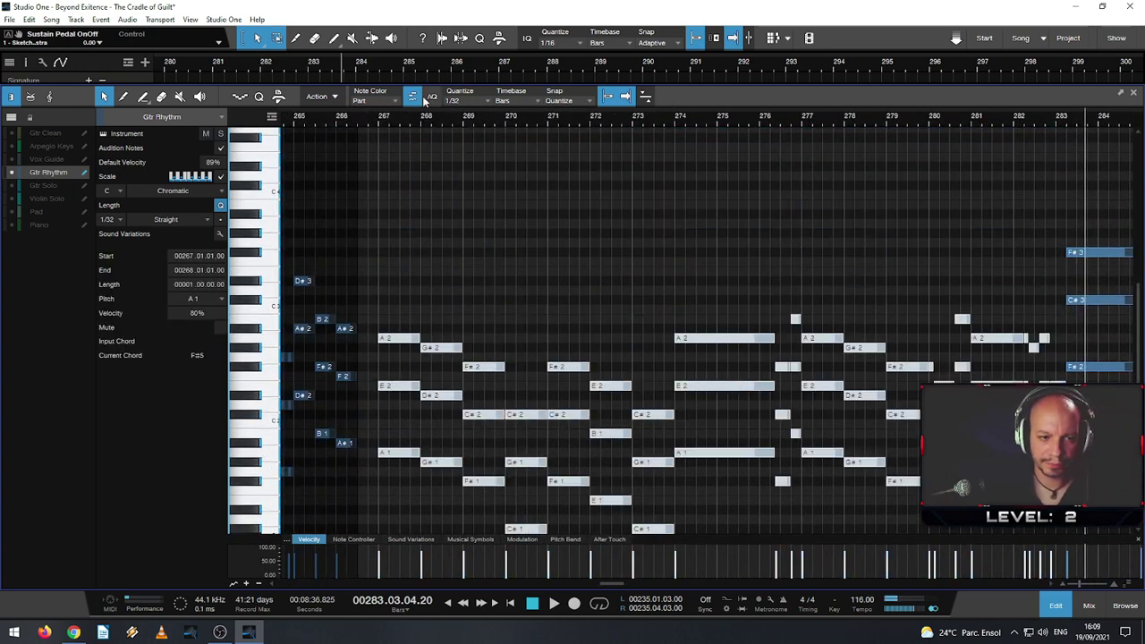
- Play the lowered Gtr Rhythm chords from about bar 273 to bar 281
click(654, 129)
click(655, 126)
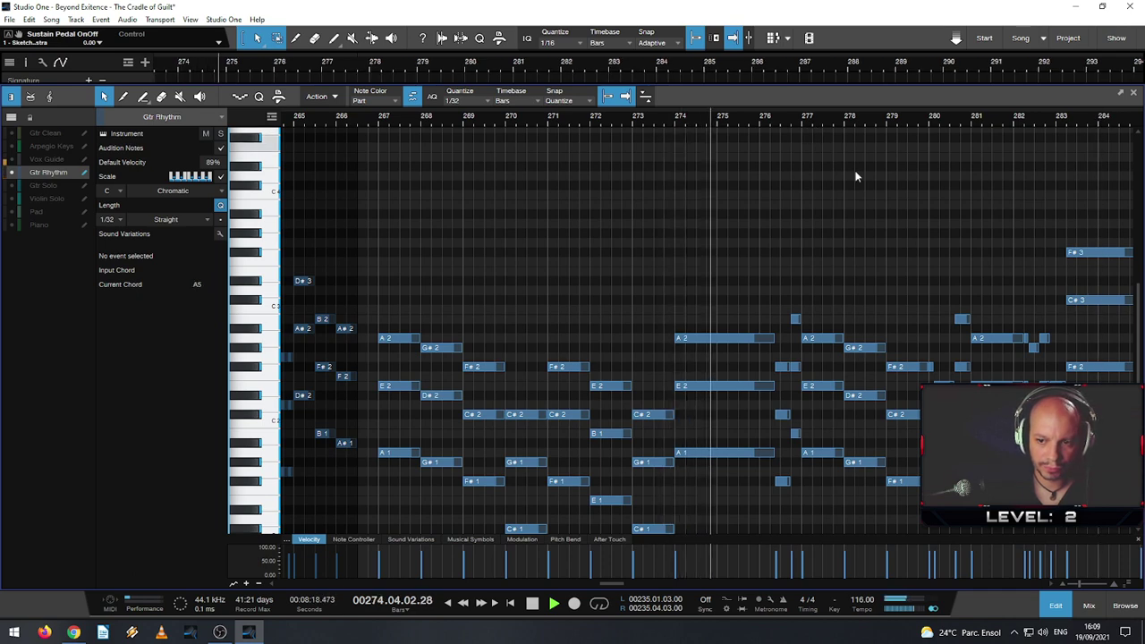
scroll(925, 251, down, 5)
scroll(934, 271, up, 3)
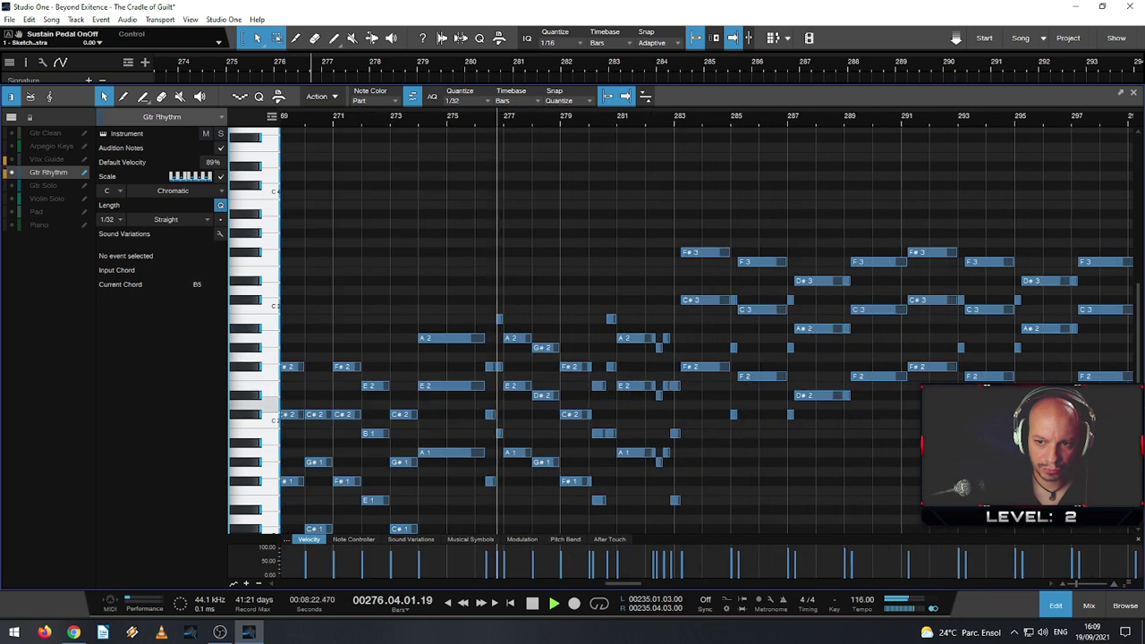
scroll(1019, 268, up, 2)
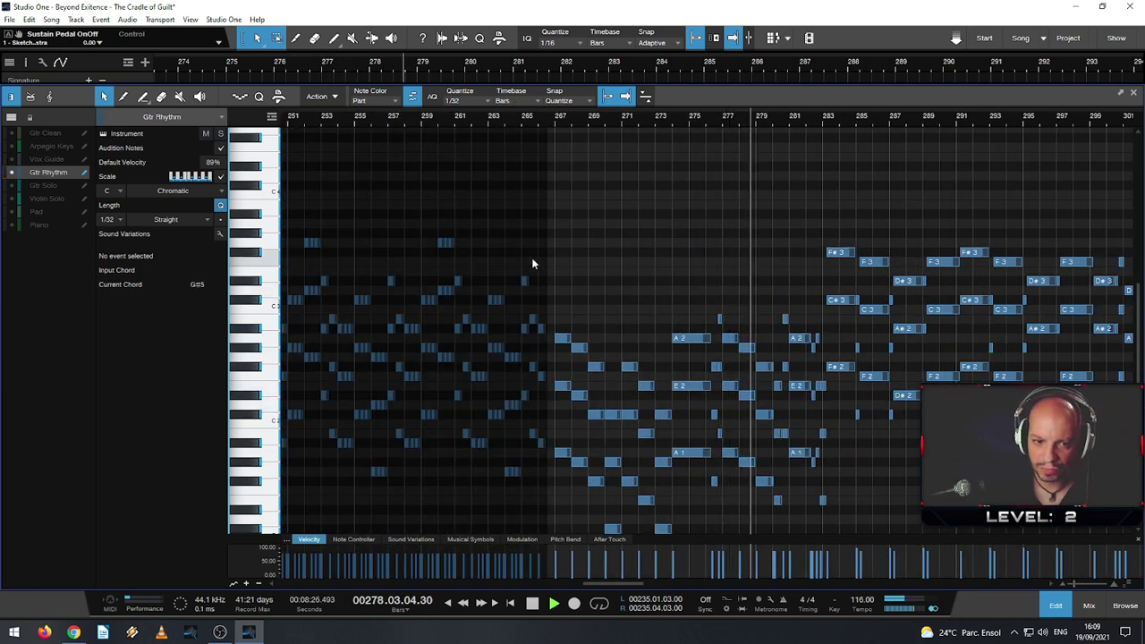
scroll(544, 231, down, 1)
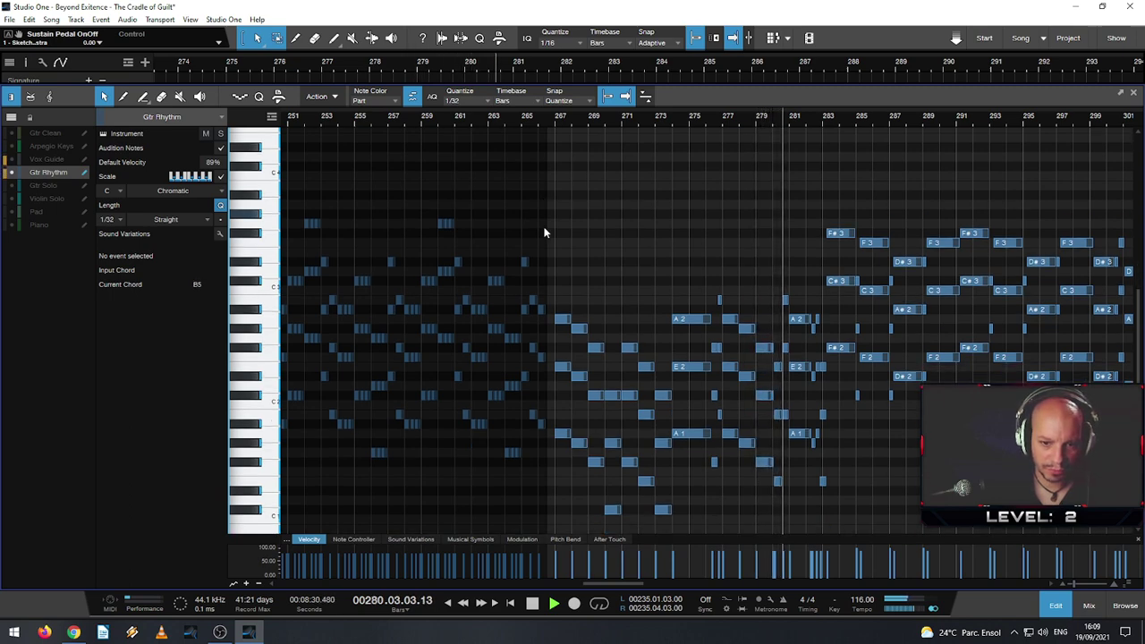
key(space)
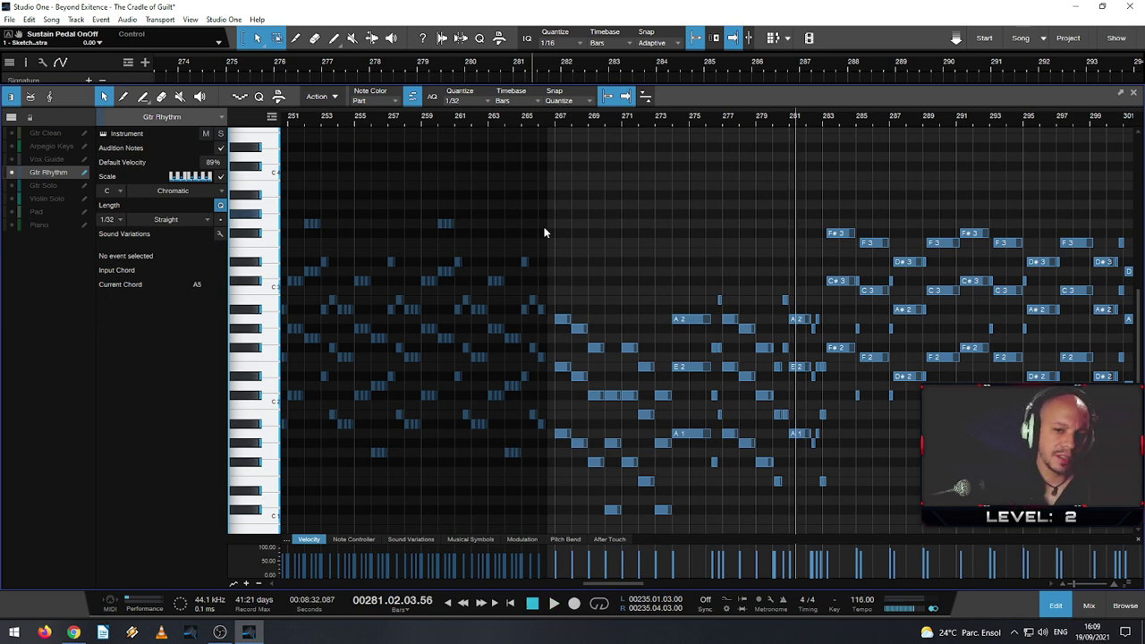
scroll(582, 254, down, 3)
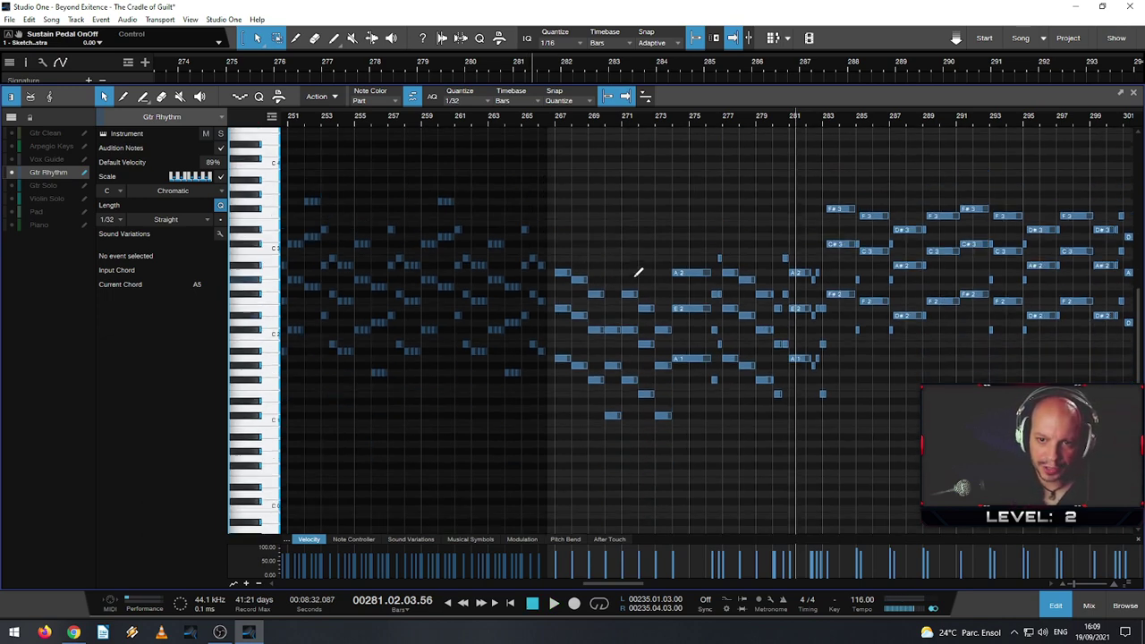
scroll(638, 272, up, 2)
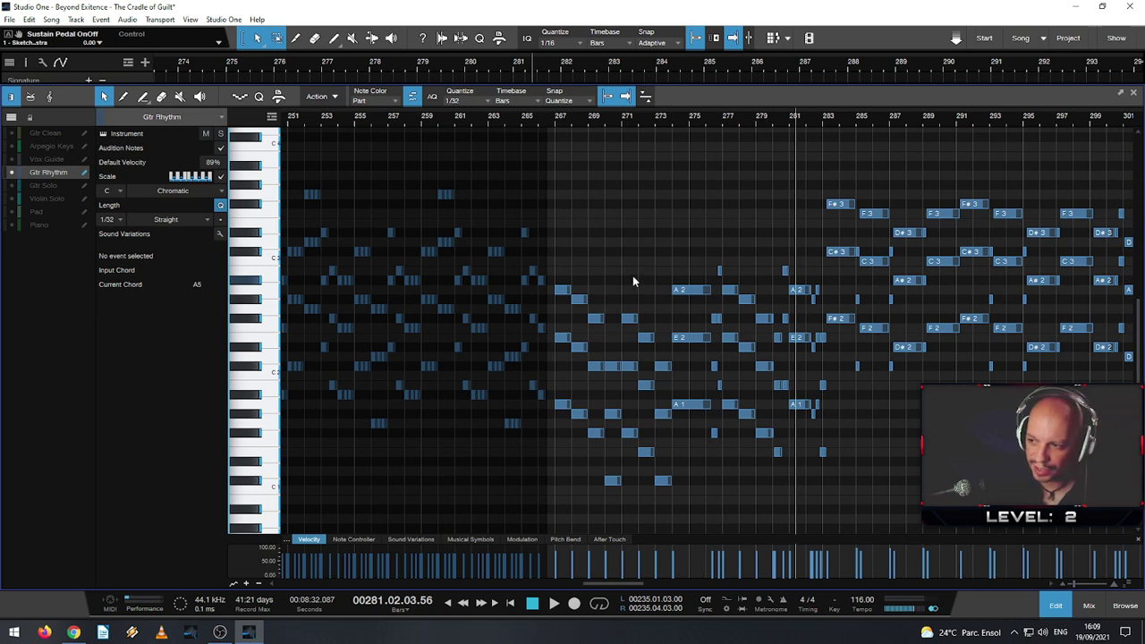
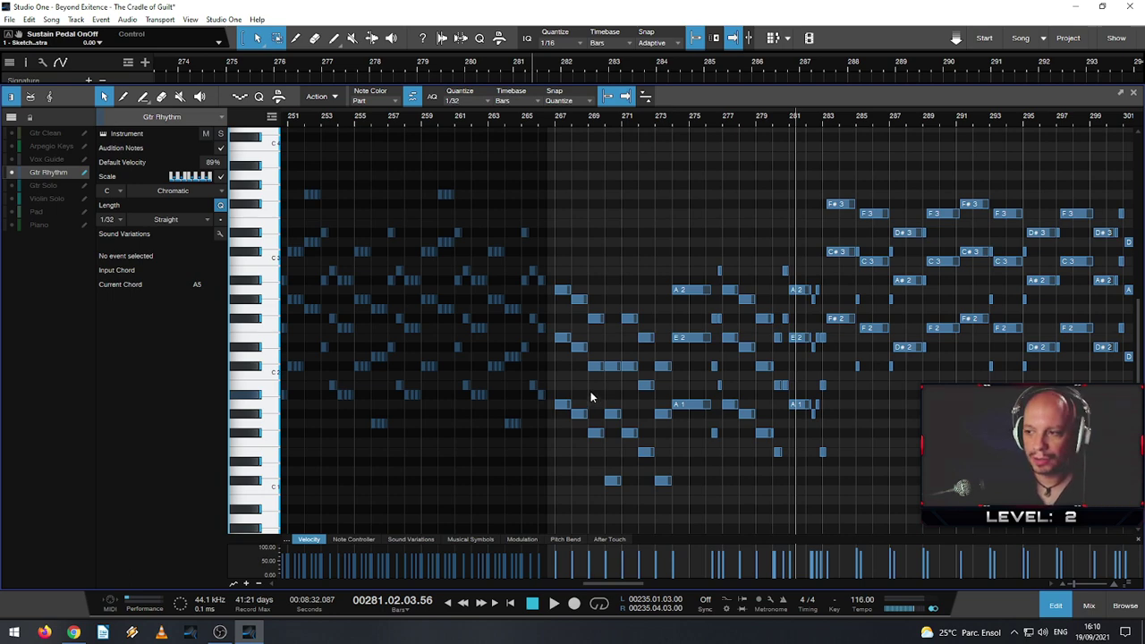
scroll(593, 387, down, 1)
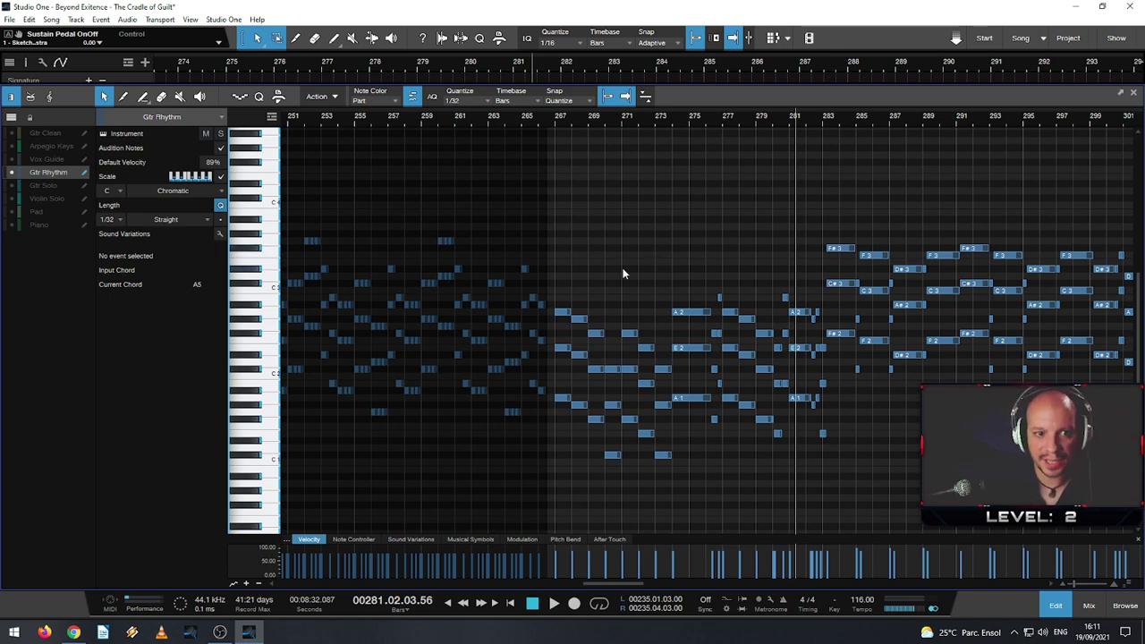
- Play the transition from the chords at bar 264 into the section starting at bar 267
scroll(507, 448, up, 5)
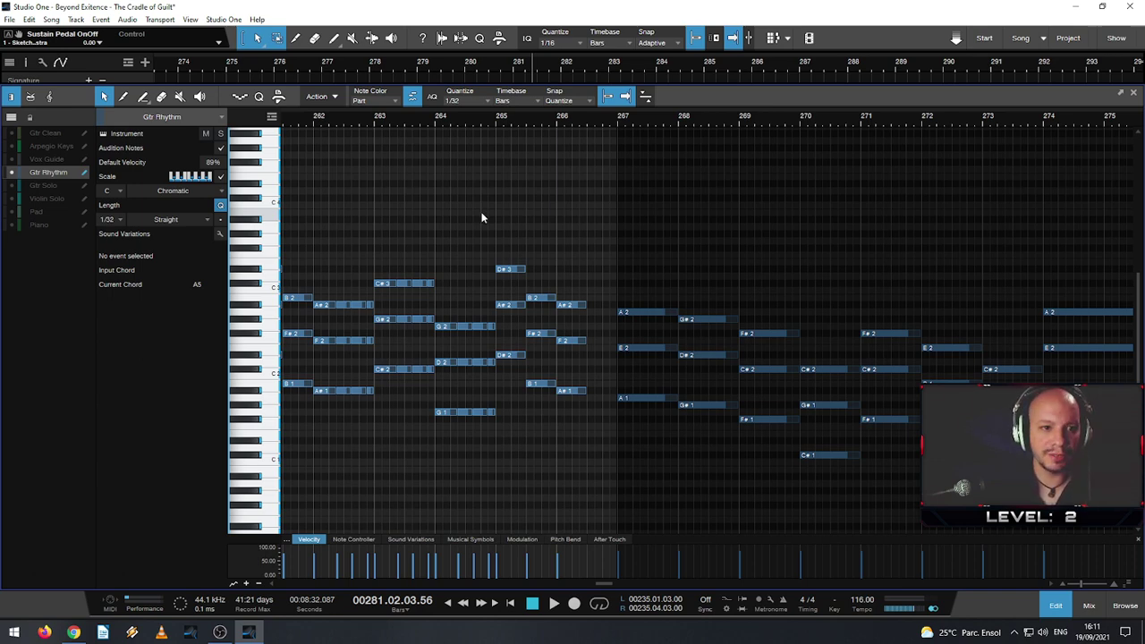
click(443, 124)
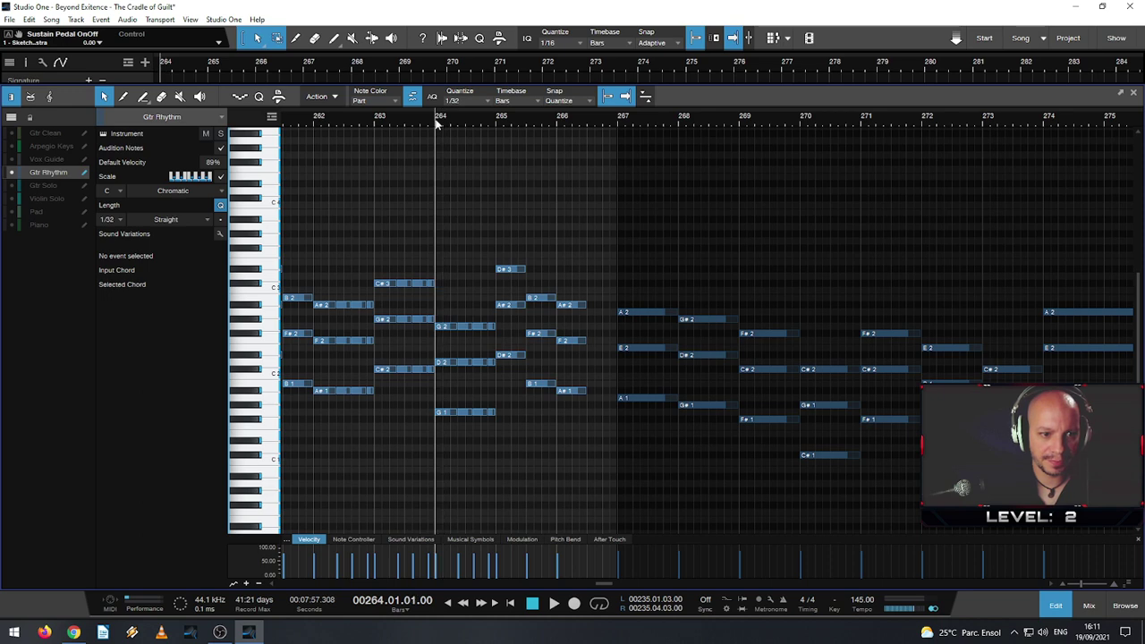
key(space)
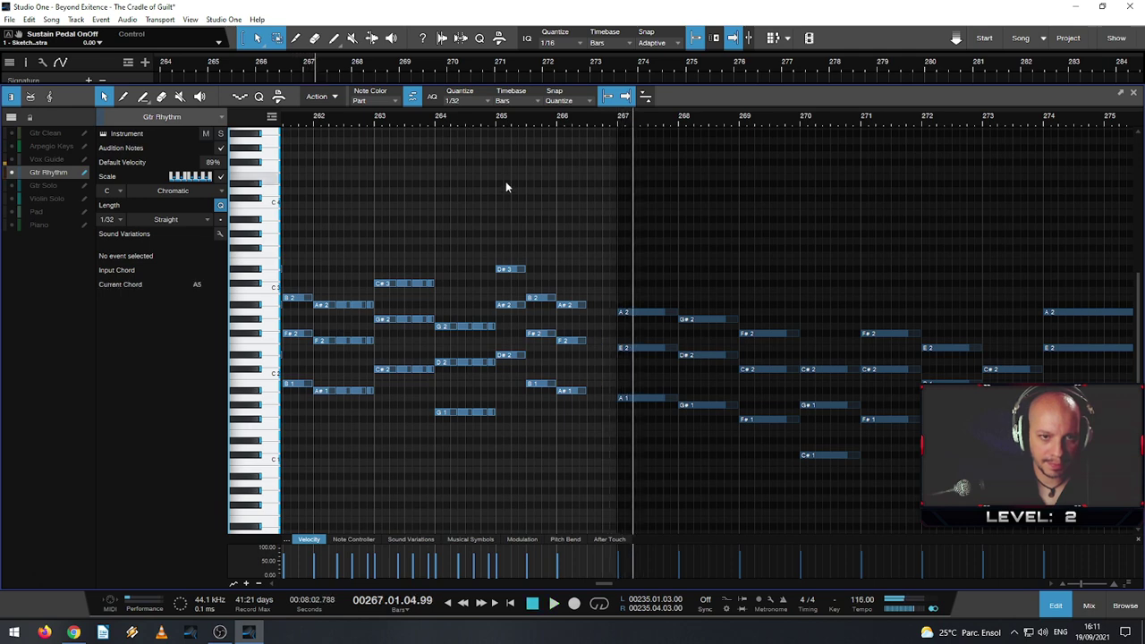
- Play from bar 264 and lengthen the Gtr Rhythm chord at bar 266 so it reaches the start of bar 267
key(space)
key(space)
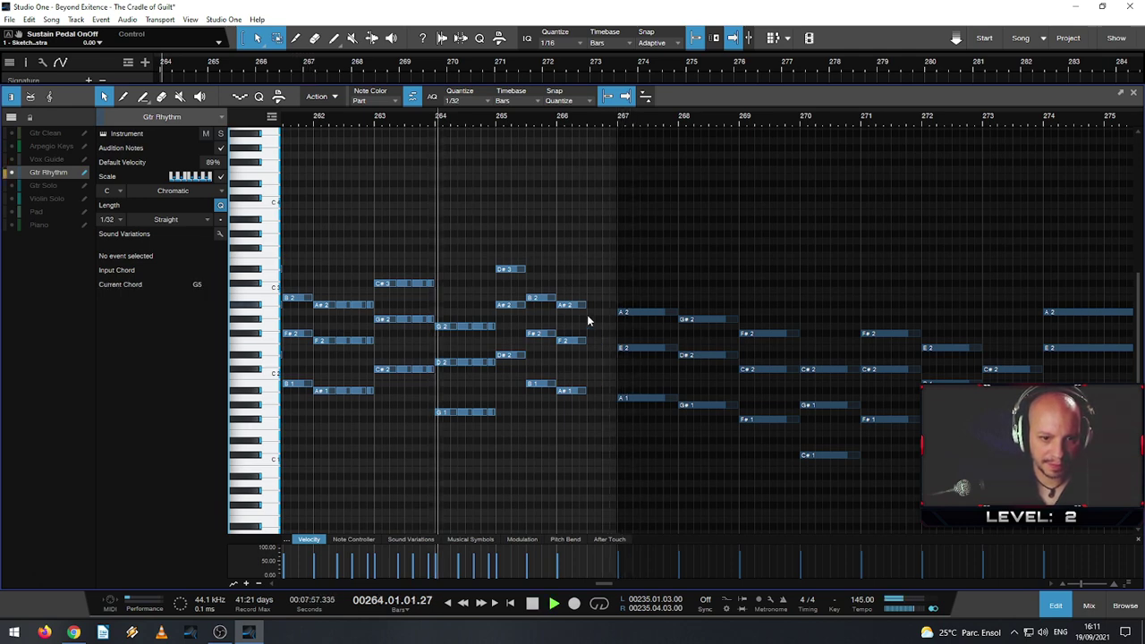
drag(586, 413, 583, 313)
drag(576, 444, 556, 281)
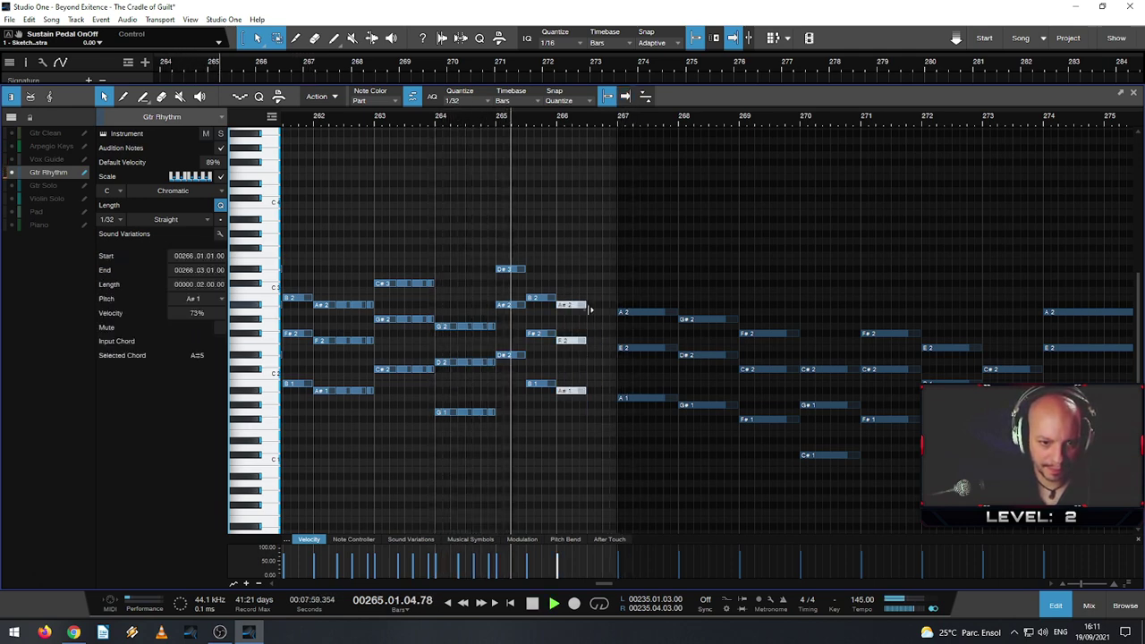
drag(586, 339, 622, 329)
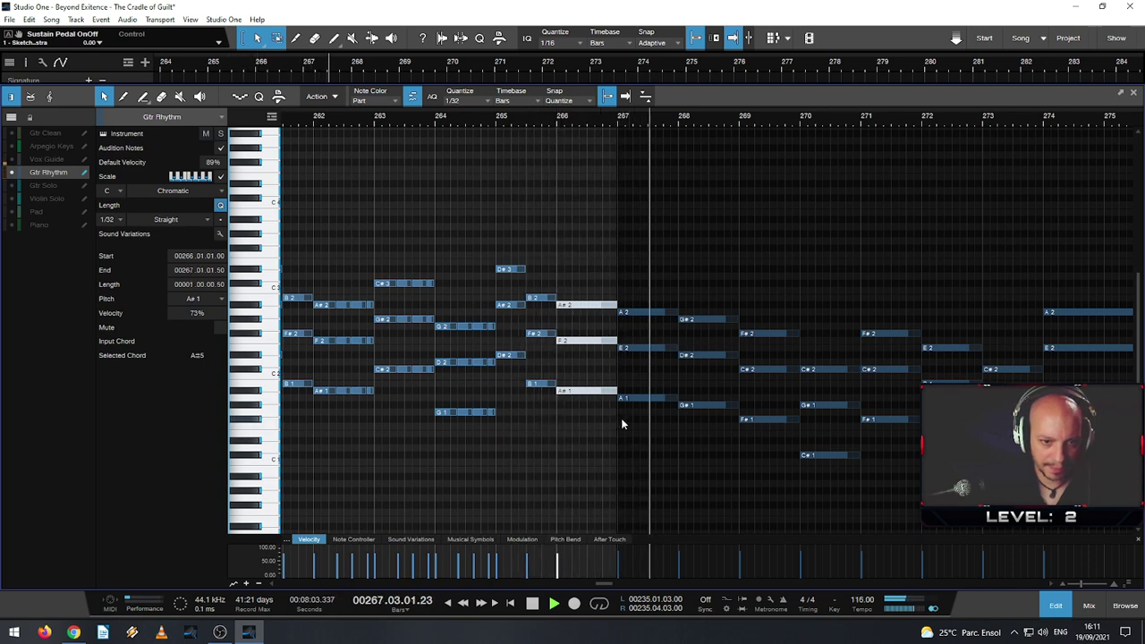
key(space)
- Play the transition from bar 264.4 to the end of bar 265 and show the Vox Guide notes alongside Gtr Rhythm
scroll(581, 414, up, 3)
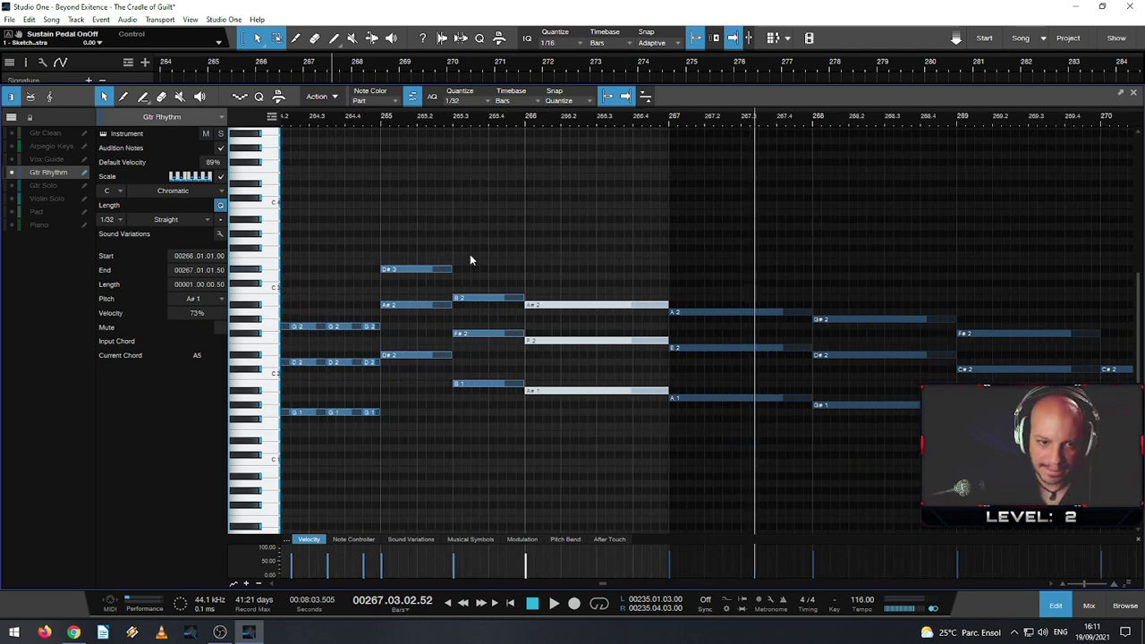
click(360, 118)
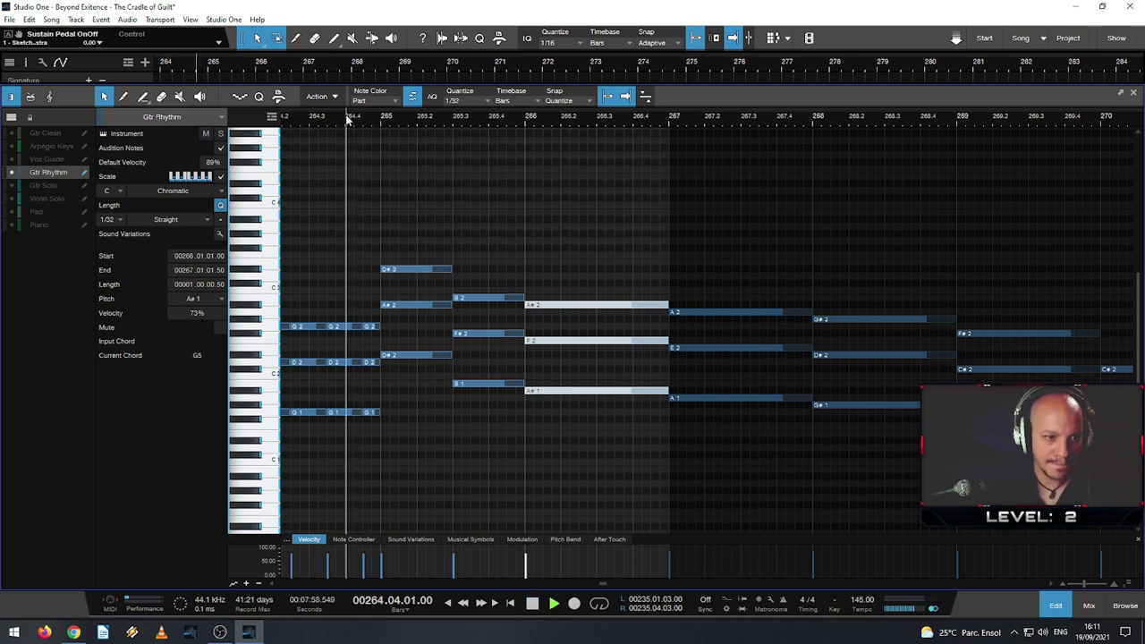
key(space)
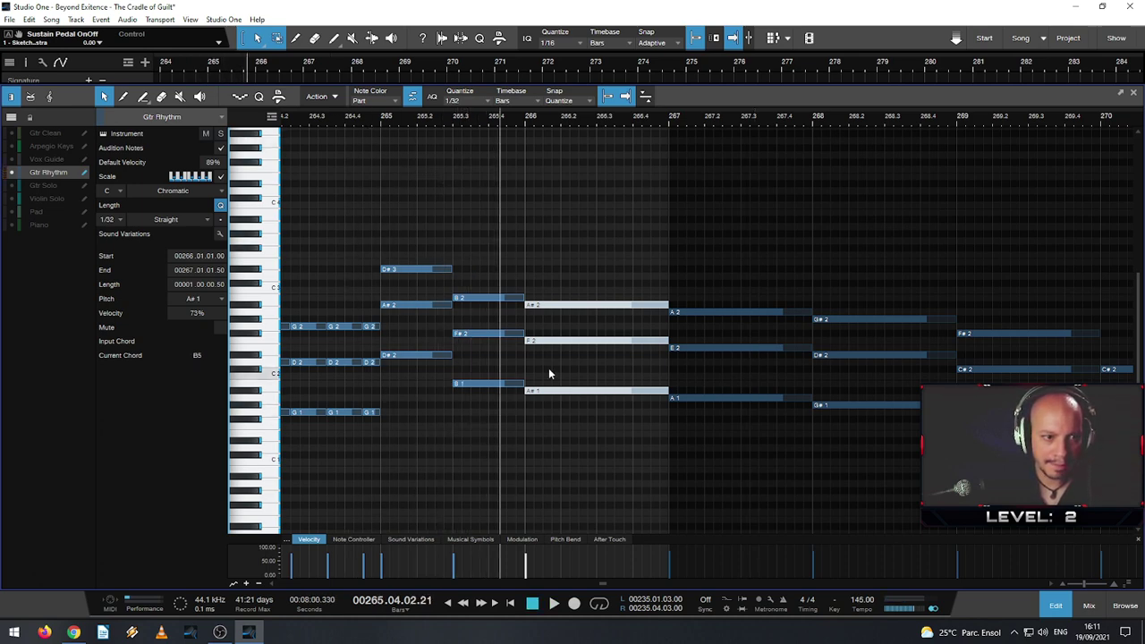
click(13, 161)
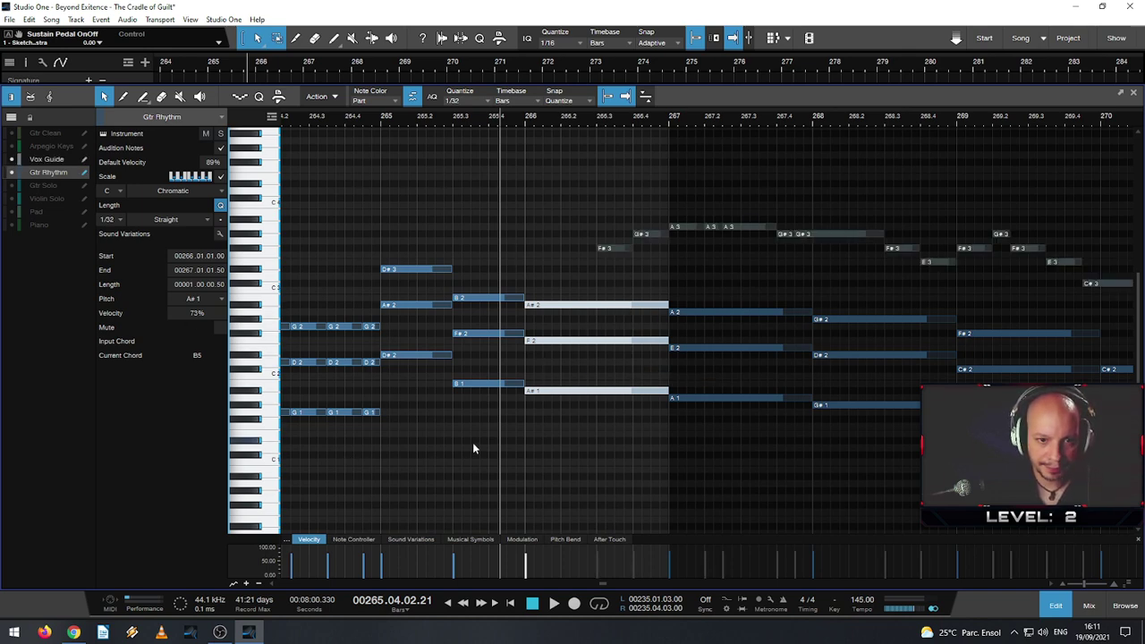
- Try the bar 266 chord at F2, C3 and F3 and play the transition from bar 264.4
drag(473, 436, 503, 291)
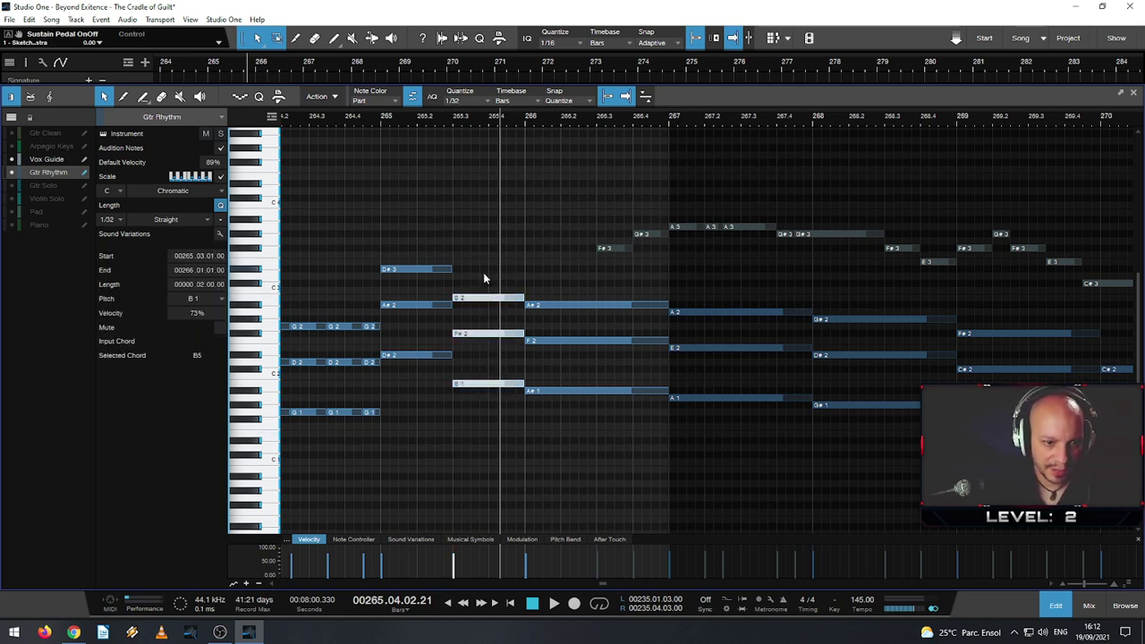
drag(560, 424, 591, 260)
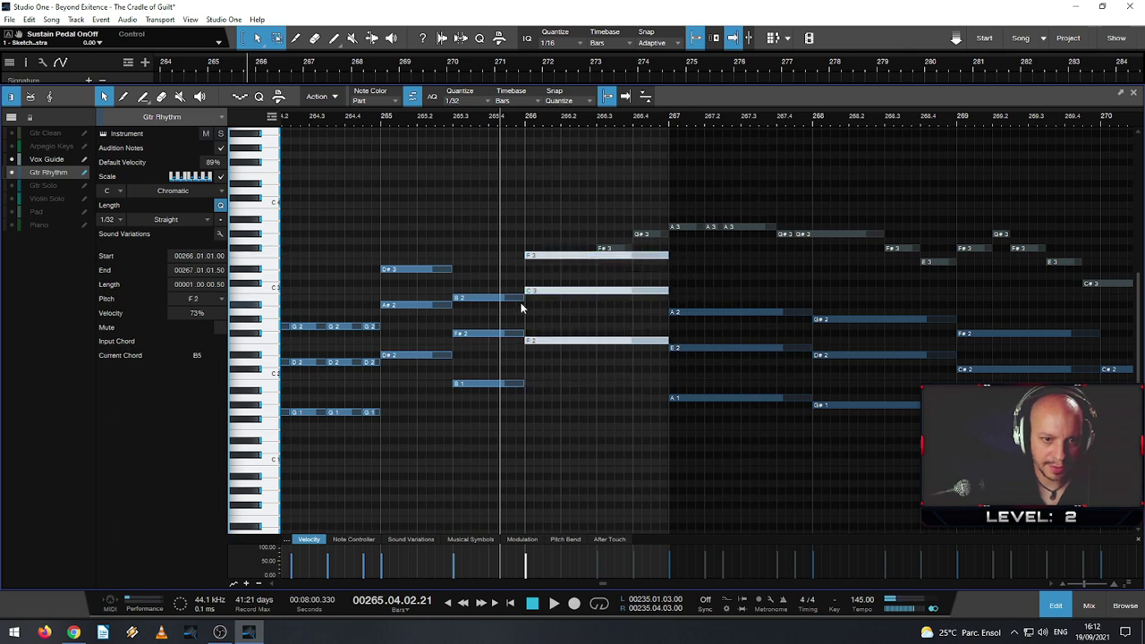
click(354, 122)
key(space)
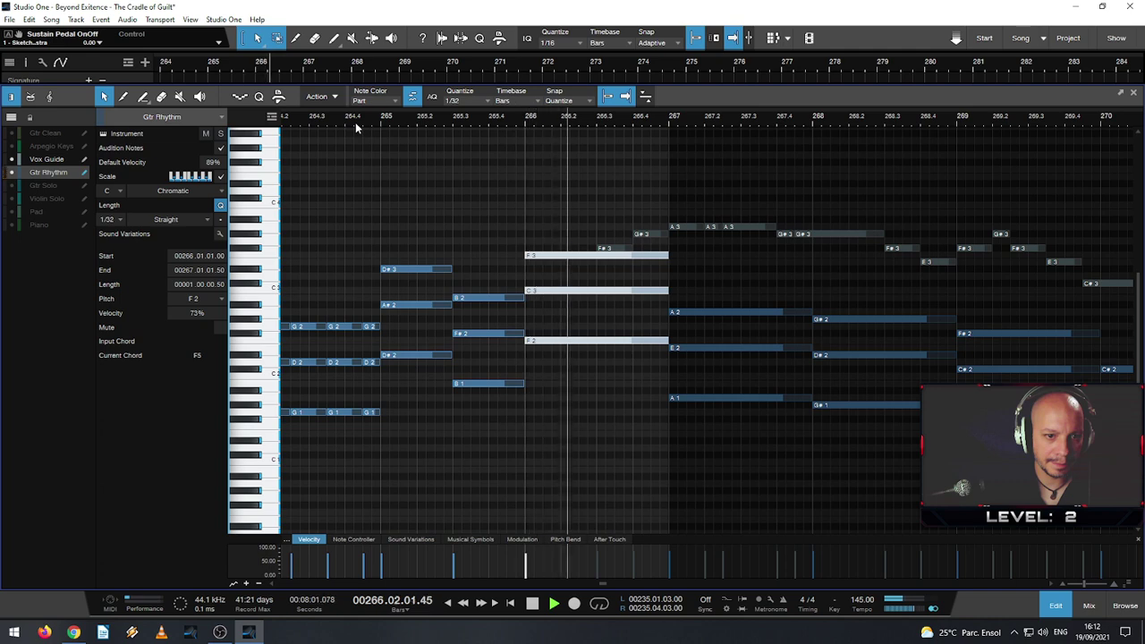
key(space)
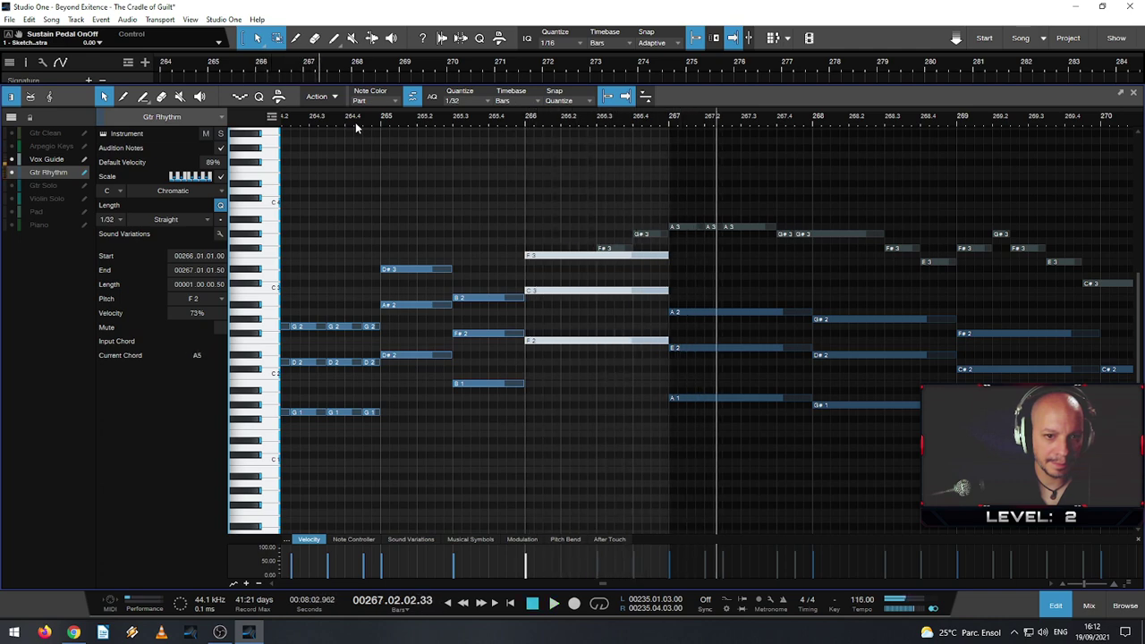
- Try the bar 266 chord three semitones lower at D2, A2 and D3 and play it from bar 265
key(Down)
key(Down)
key(Down)
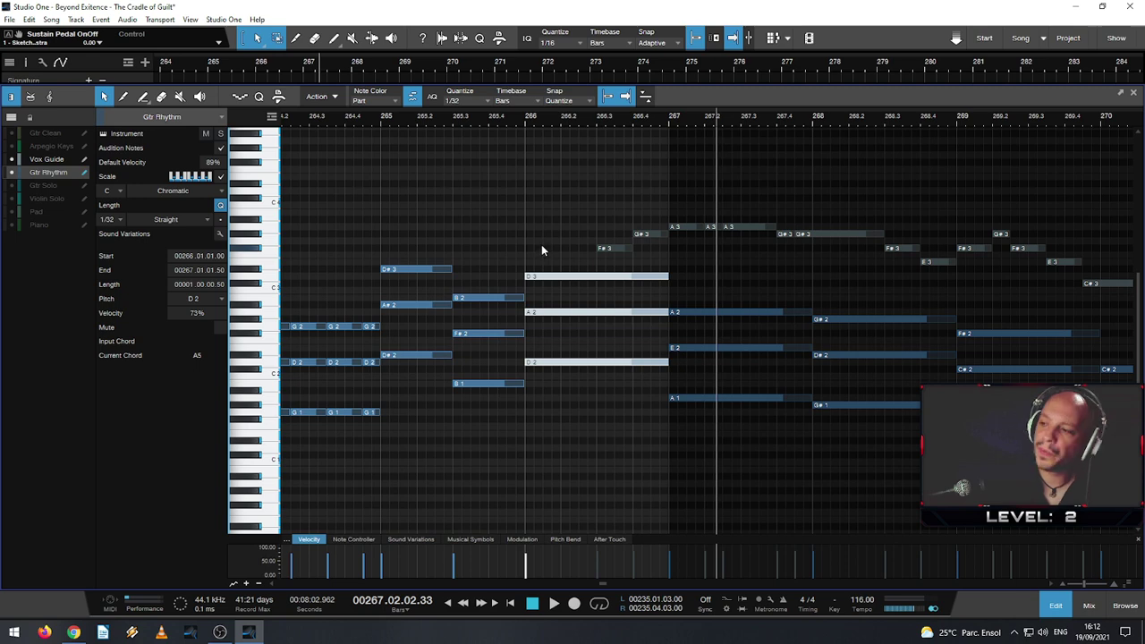
click(377, 122)
key(space)
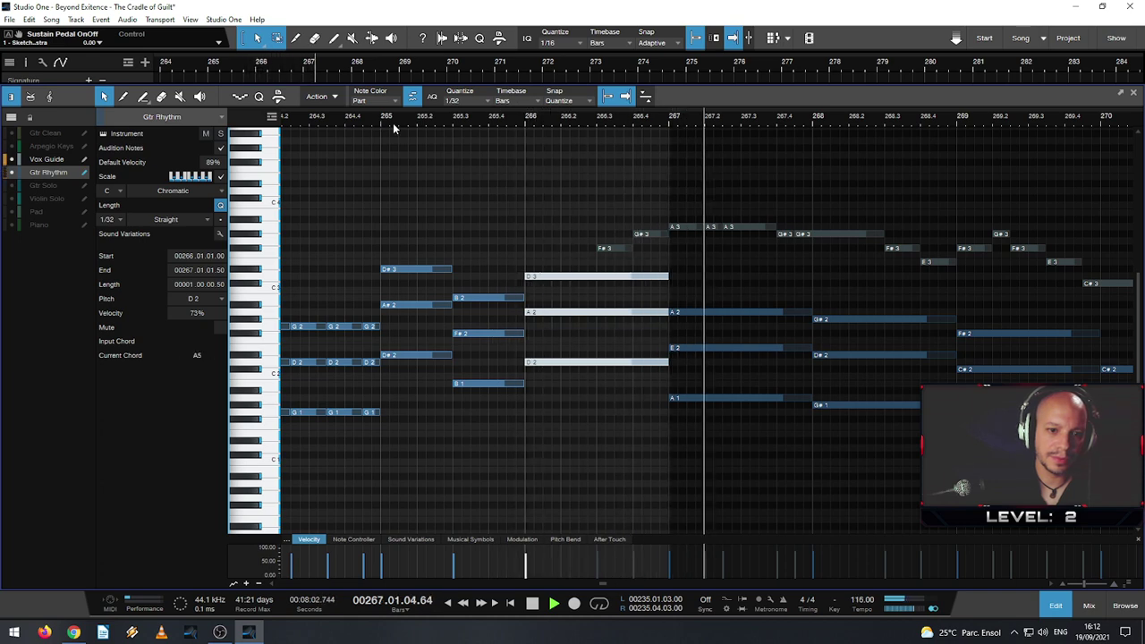
- Try the bar 266 chord at C2, G2 and C3 and play the transition from bars 265 and 264
key(Down)
key(Down)
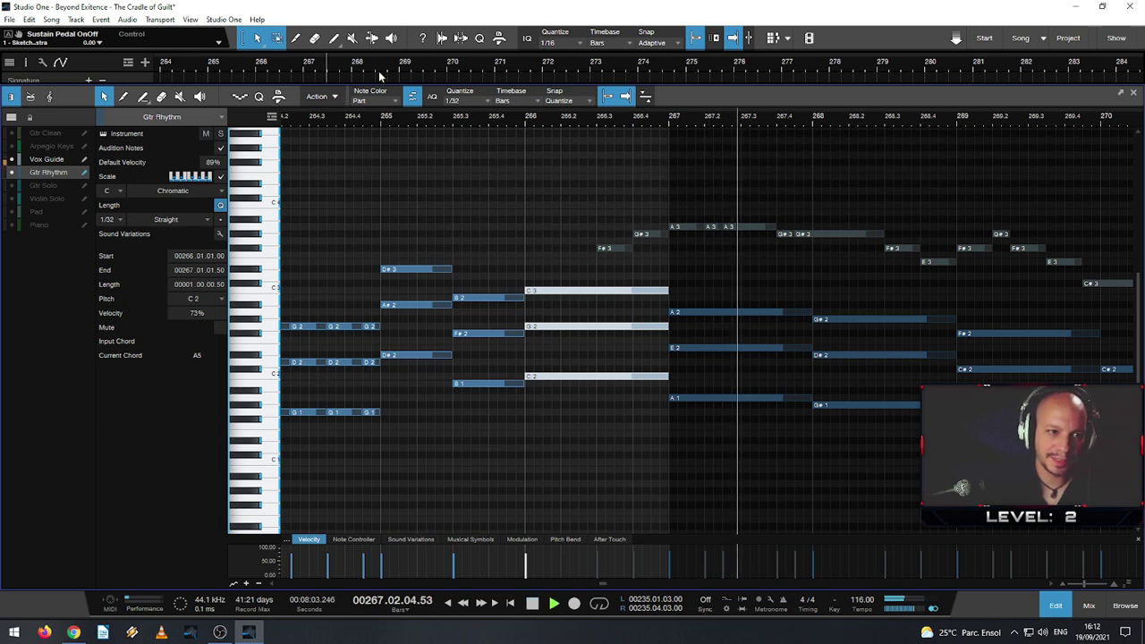
click(379, 117)
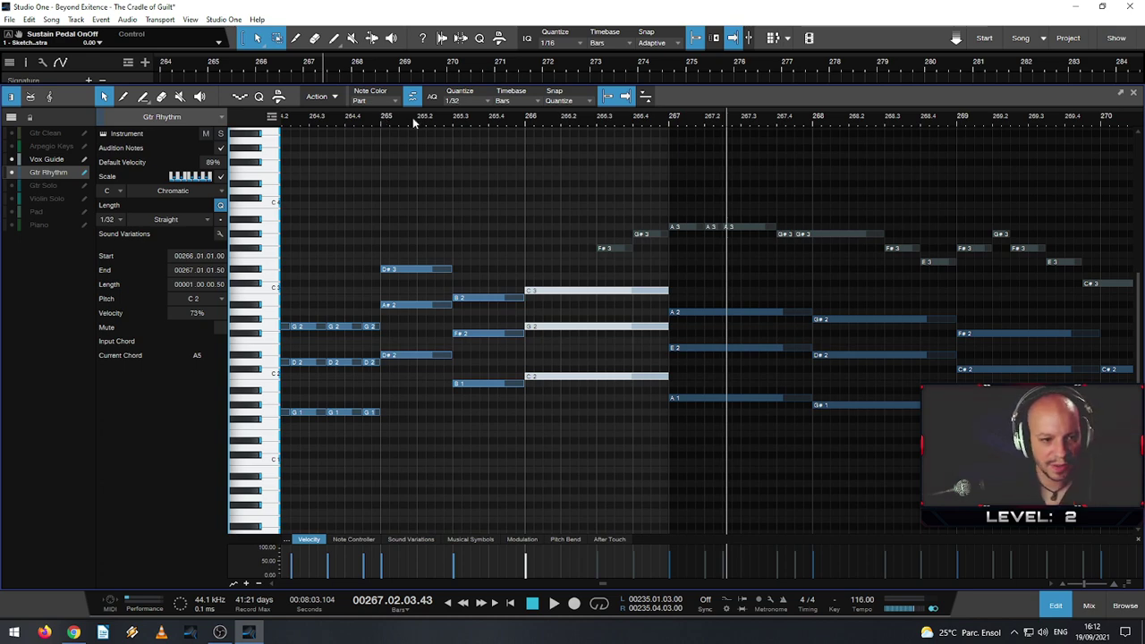
drag(330, 119, 383, 106)
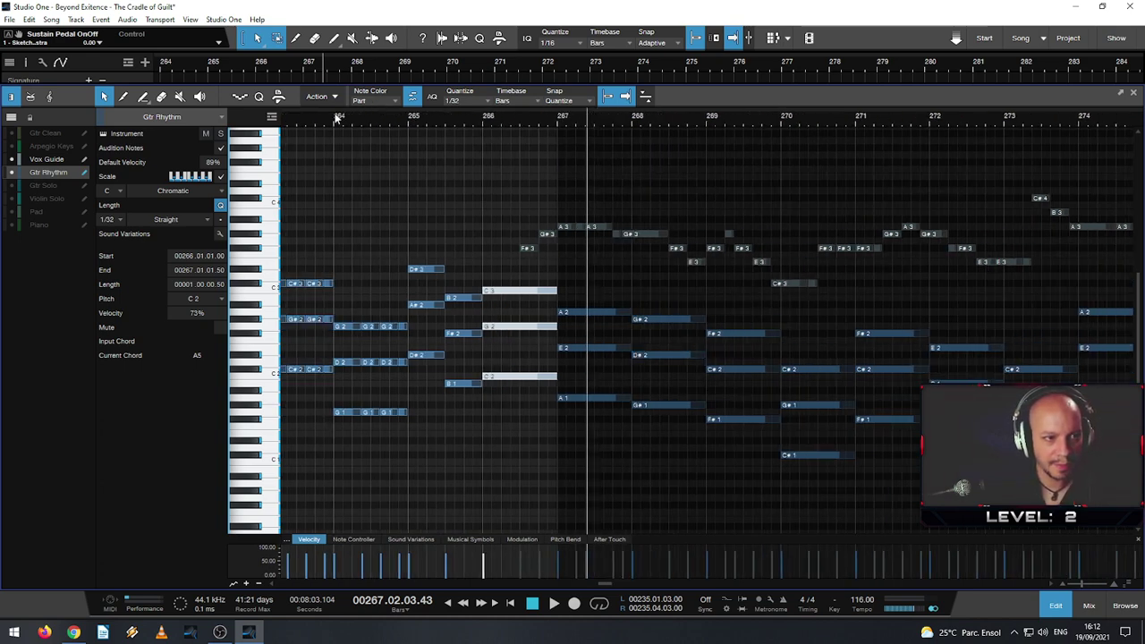
click(336, 119)
key(space)
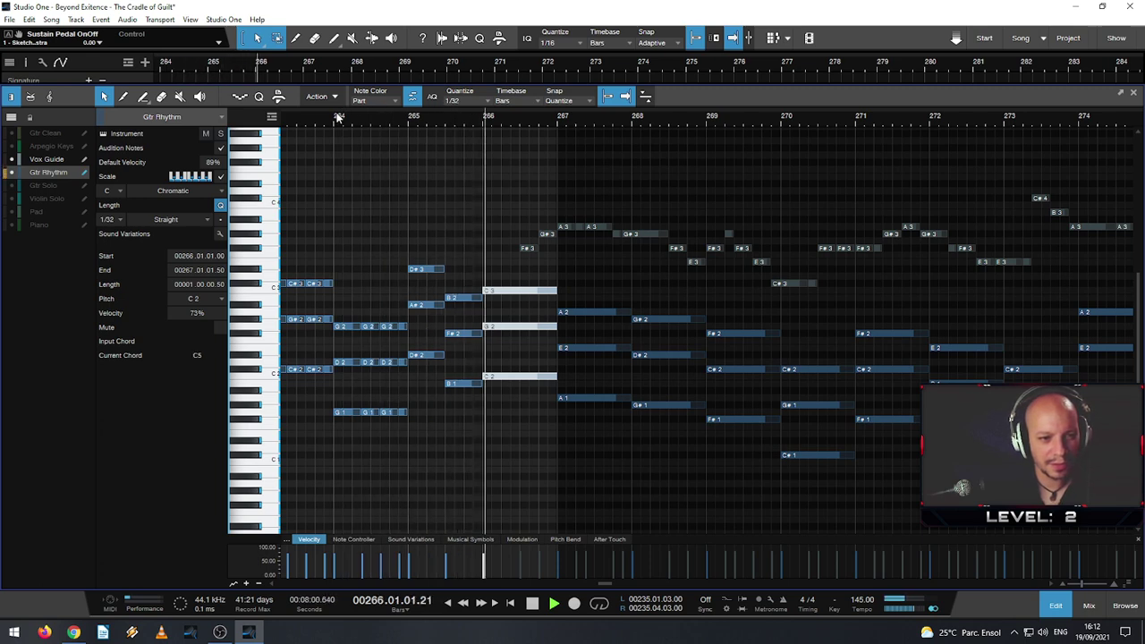
- Lower the bar 266 chord to G1, D2 and G2 and play the transition from bars 265 and 264
key(Down)
key(Down)
key(Down)
key(Down)
key(Down)
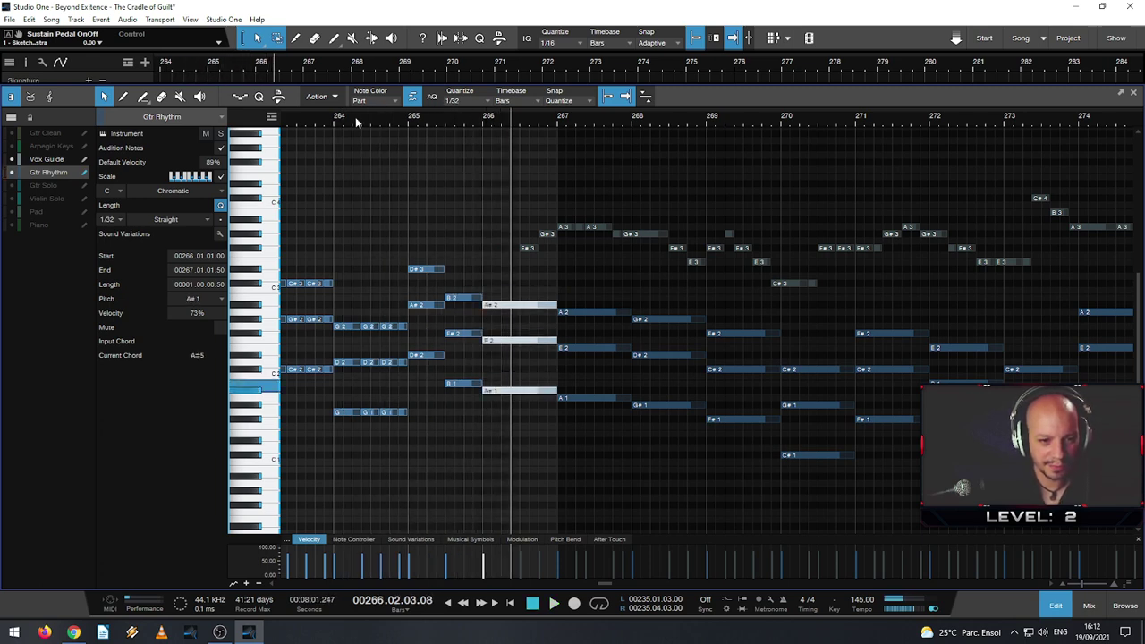
click(412, 120)
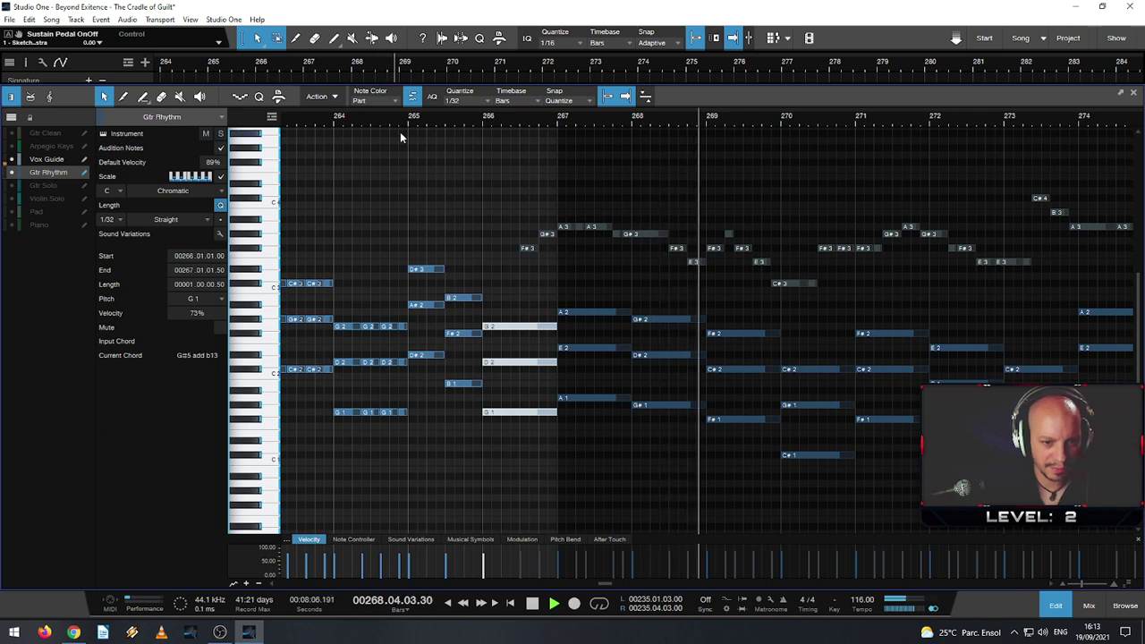
click(329, 122)
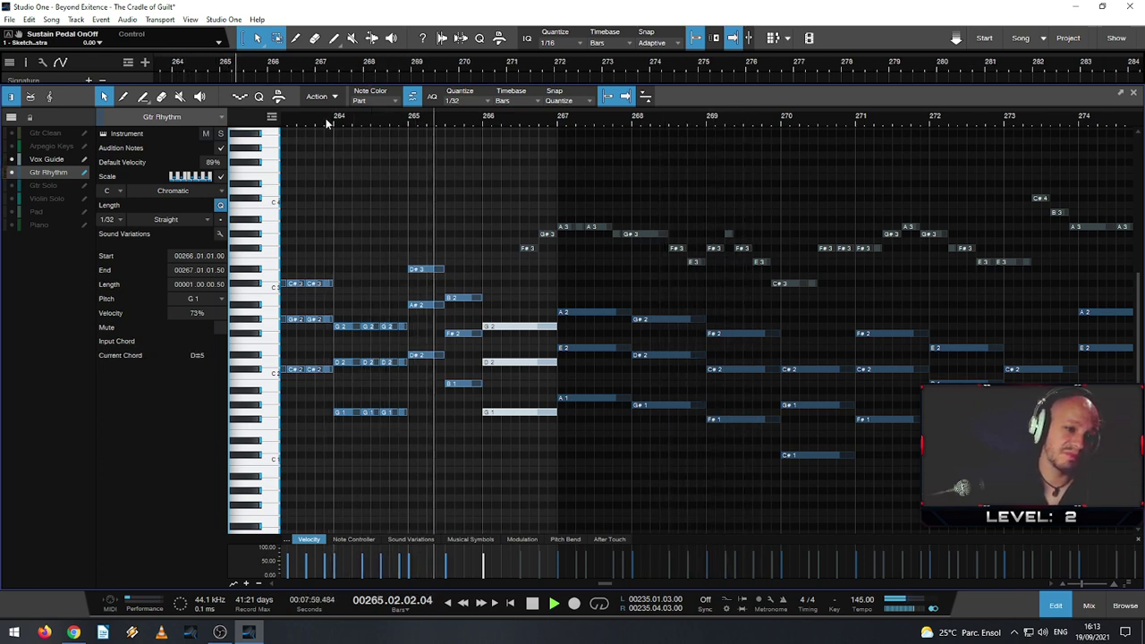
key(space)
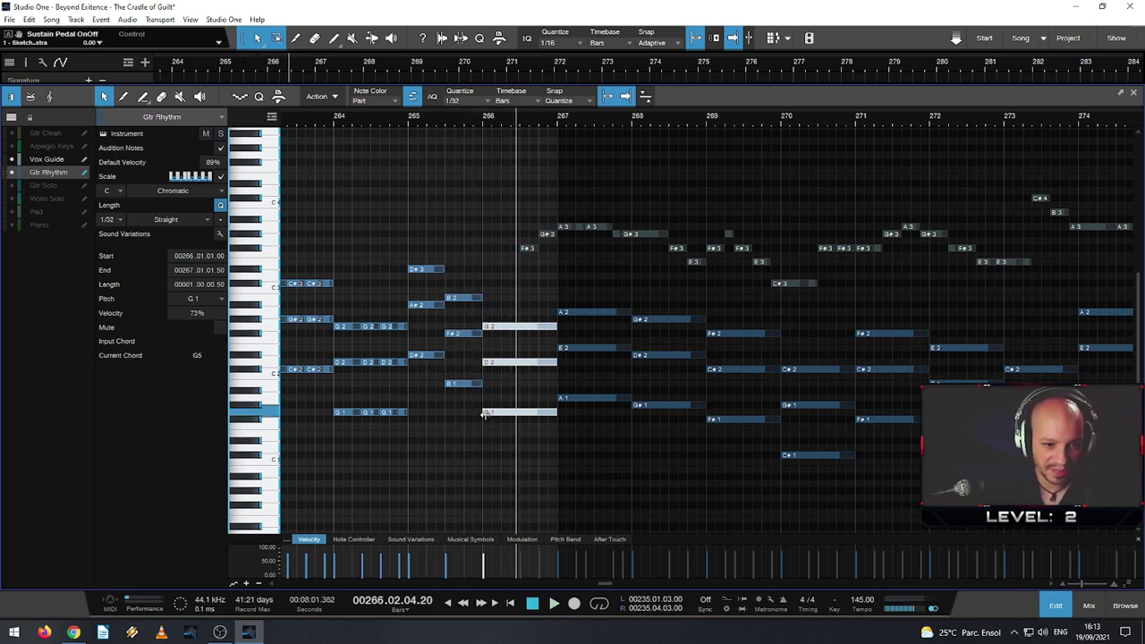
- Duplicate the bar 265.3 chord onto bar 266, lower the copy to A#1, F2 and A#2, and play it from bar 265
drag(484, 413, 436, 260)
scroll(486, 397, up, 2)
key(d)
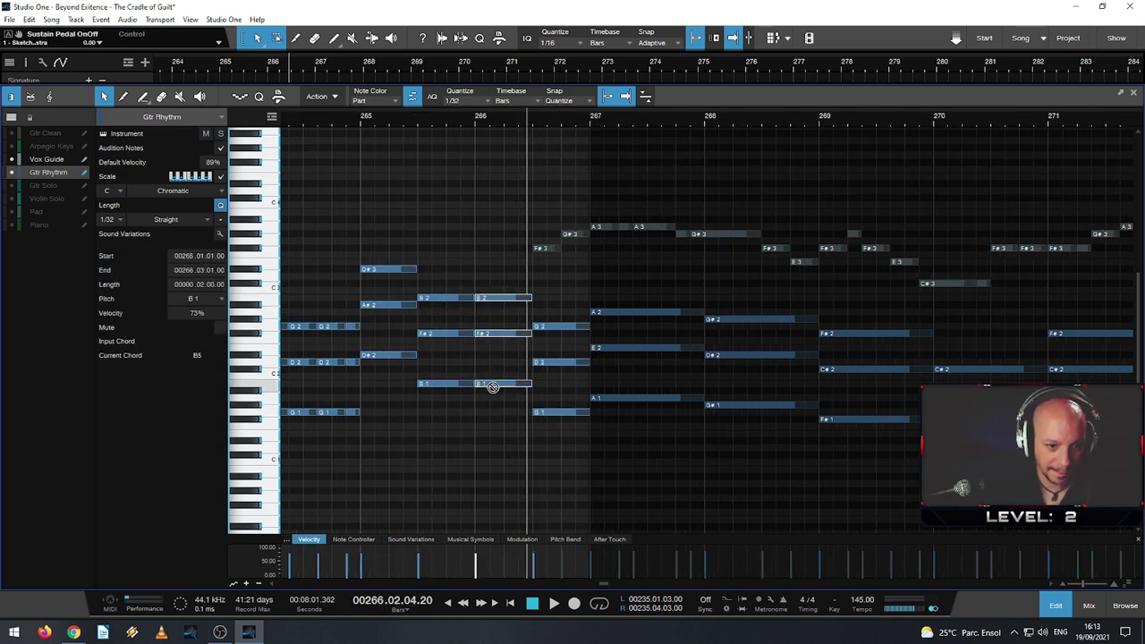
drag(485, 386, 496, 396)
click(362, 121)
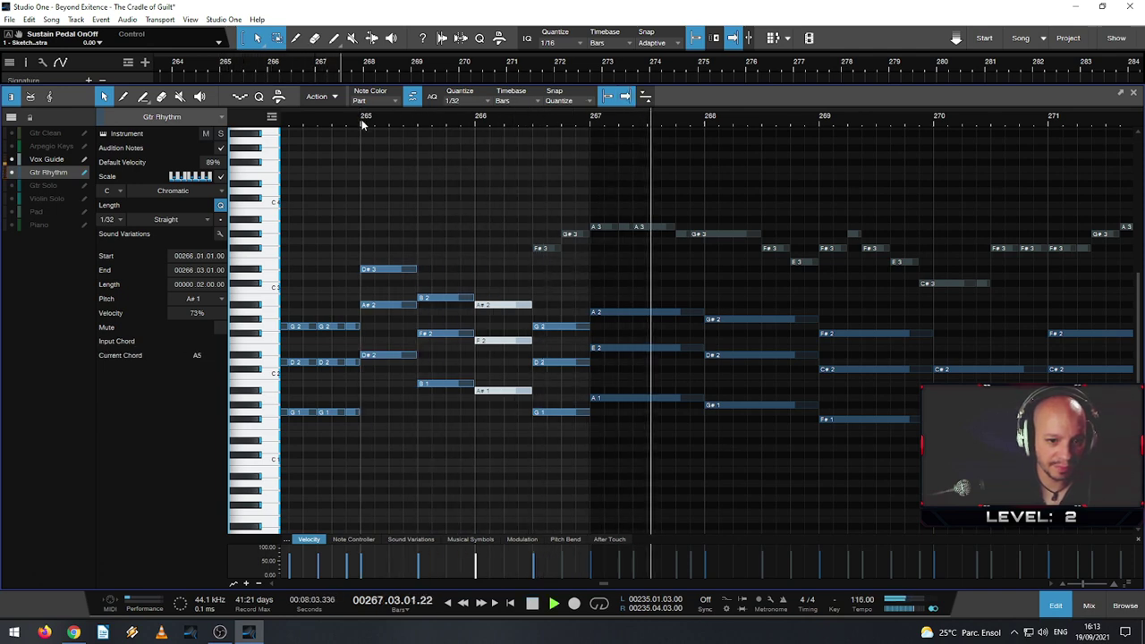
key(space)
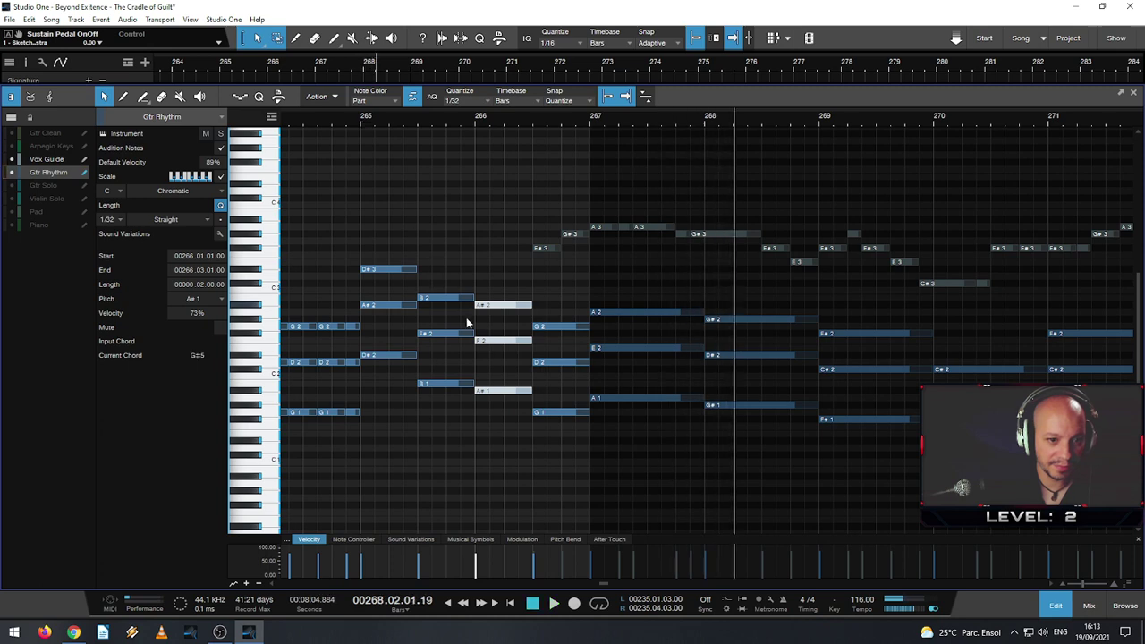
- Try shortening the A# chord at bar 266 to one beat with the G chord starting at 266.2, and play it from bar 264.3
drag(535, 305, 508, 305)
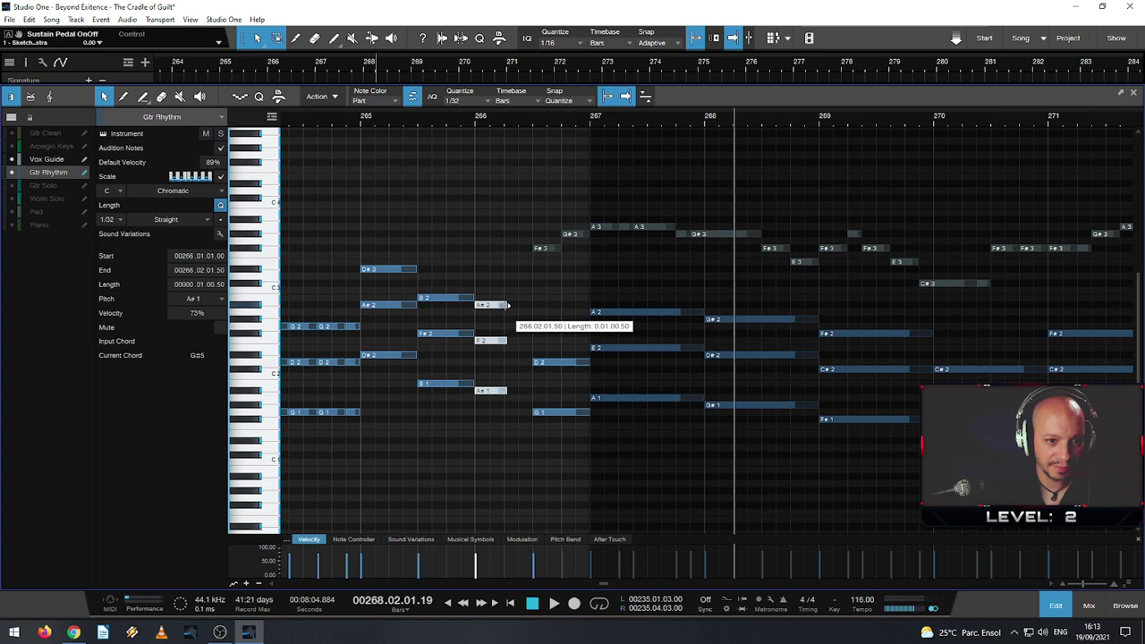
drag(557, 446, 504, 329)
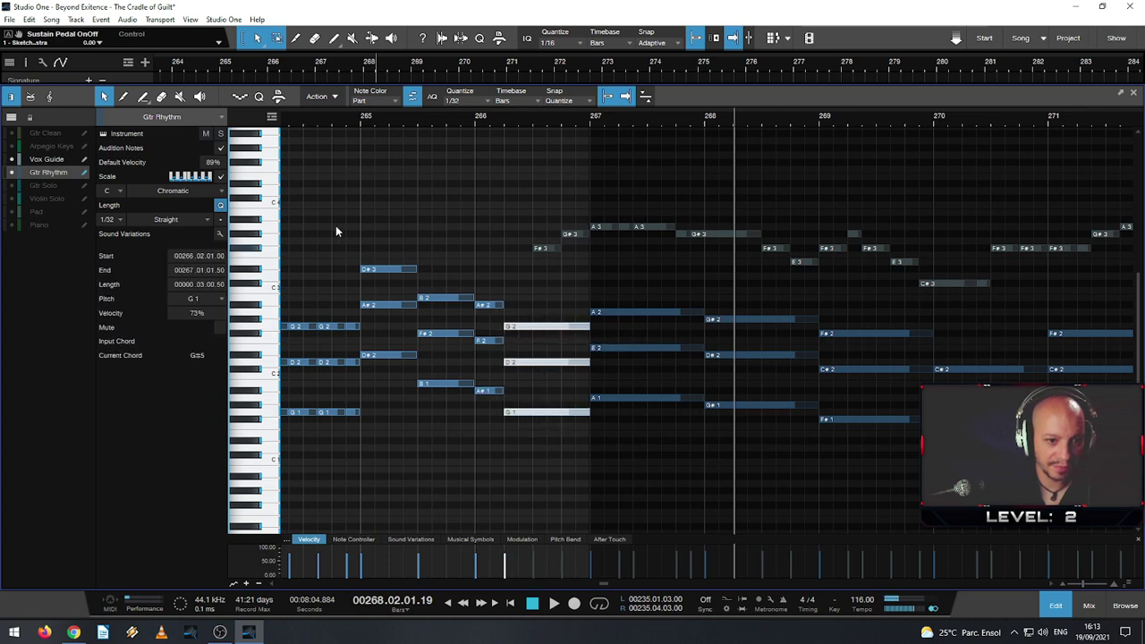
click(311, 122)
key(space)
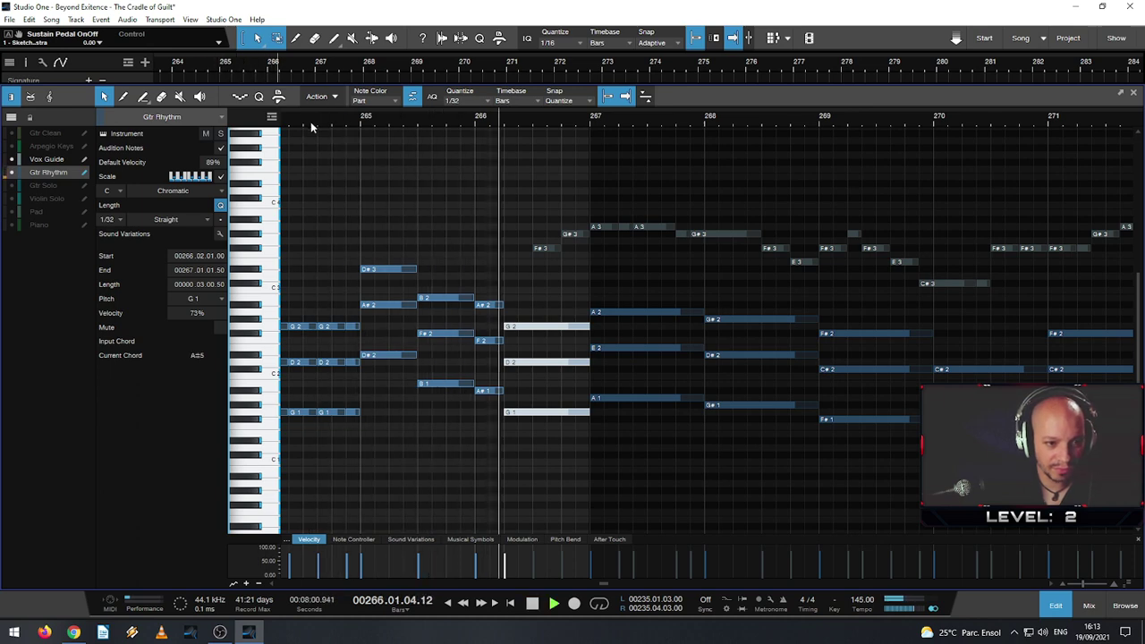
key(space)
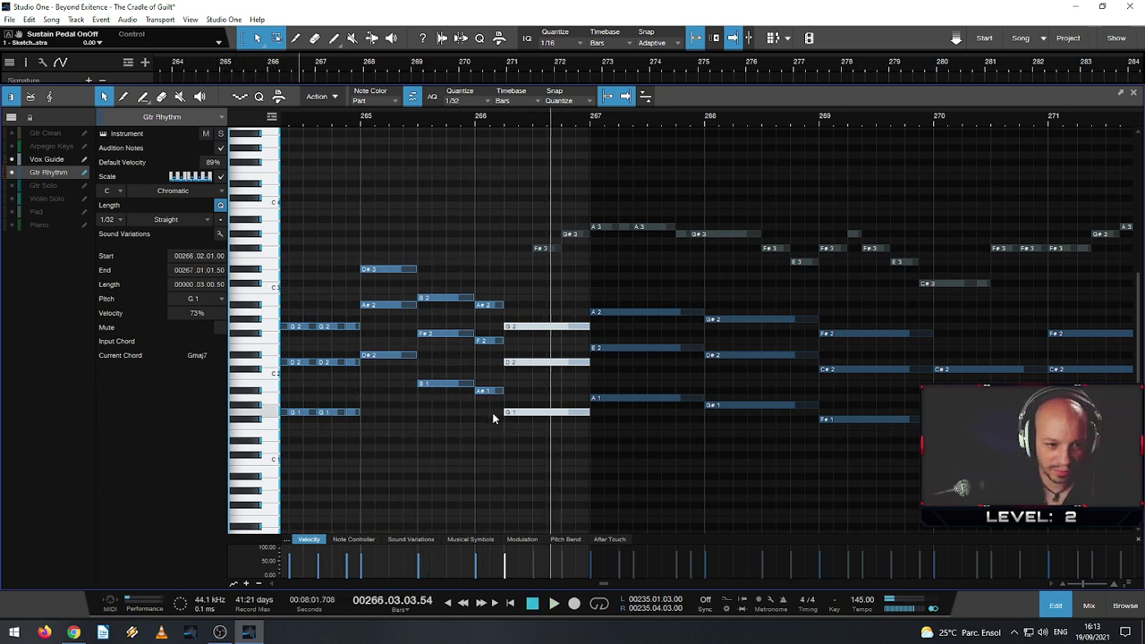
- Shorten the G chord before bar 267 from its front so that it starts at beat 4 of bar 266
drag(501, 410, 473, 272)
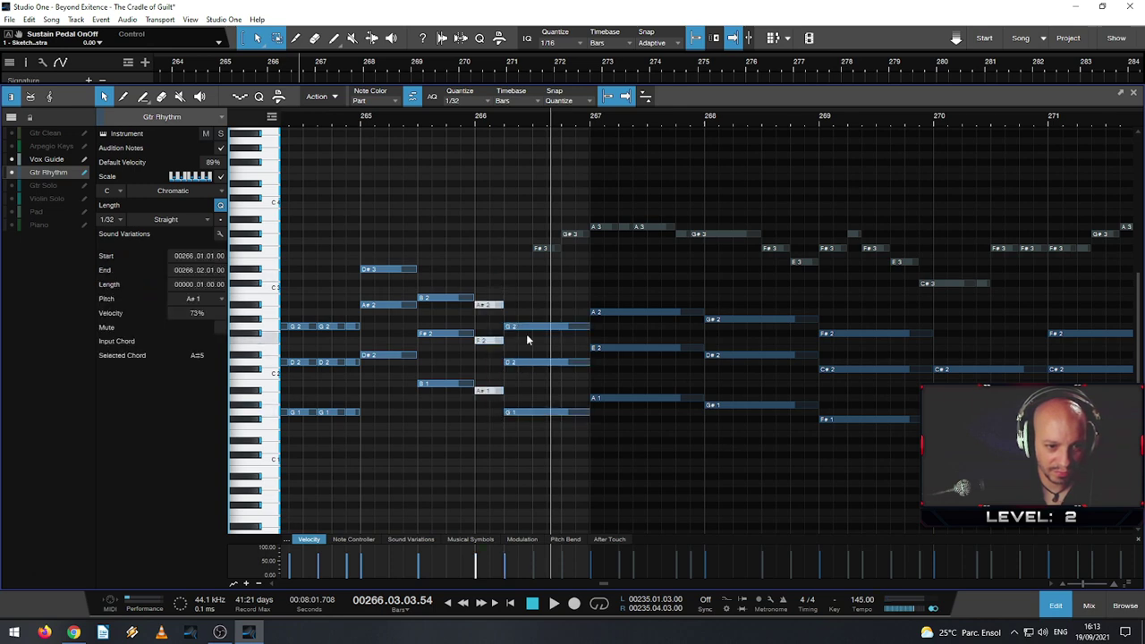
drag(534, 316, 561, 412)
drag(558, 413, 500, 295)
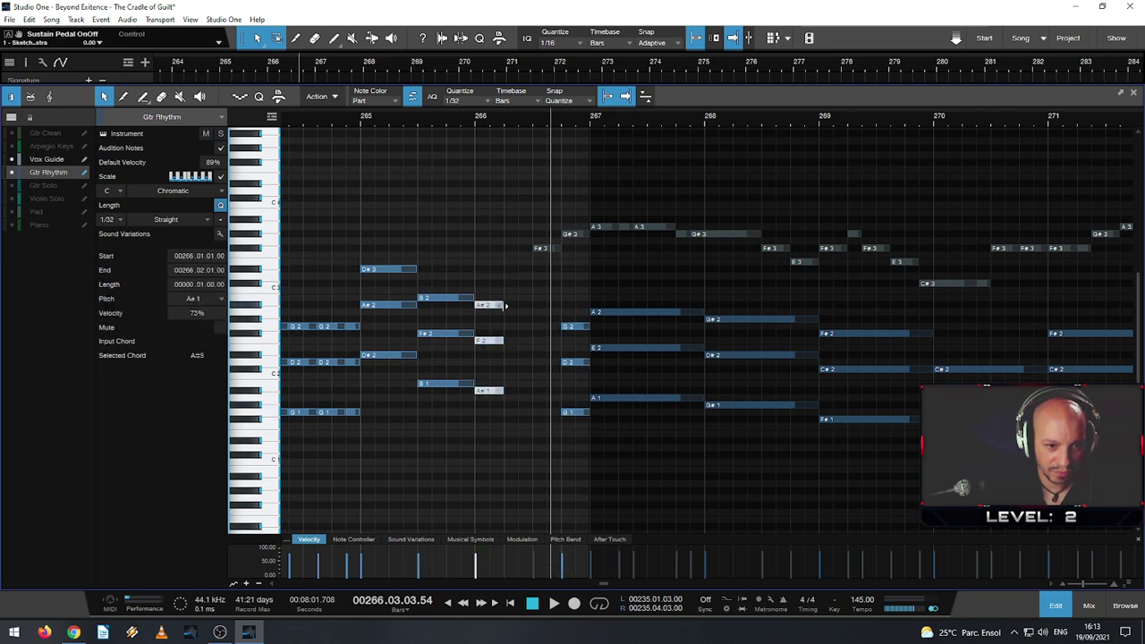
mouse_move(580, 331)
mouse_down()
mouse_move(548, 331)
mouse_move(581, 331)
mouse_up()
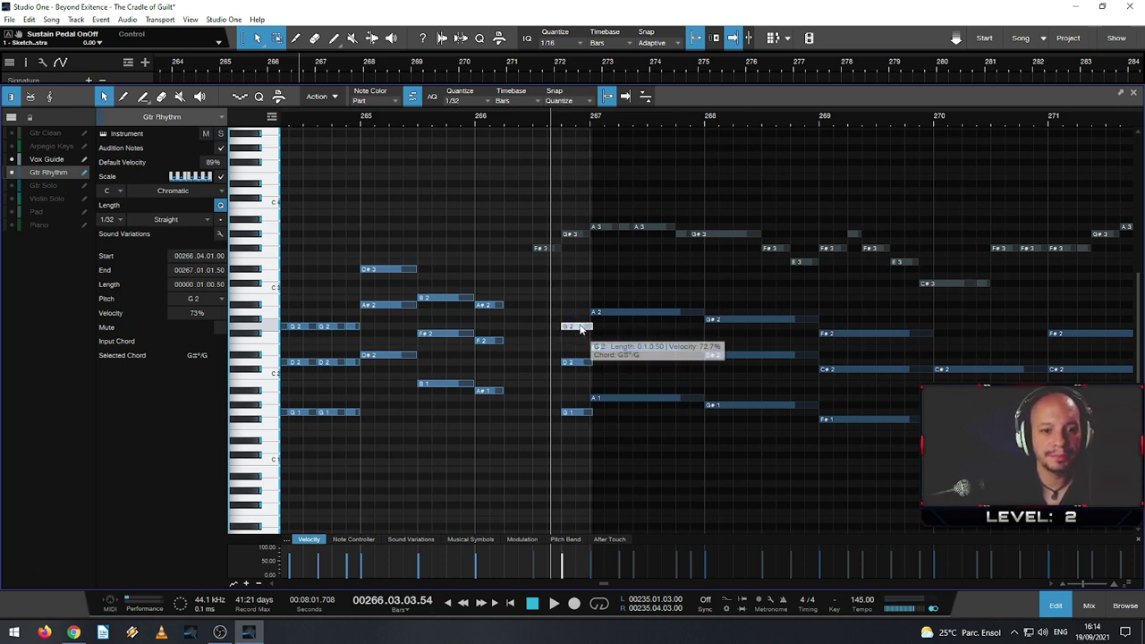
- Duplicate the G chord at 266.4 and place the copy at 266.3 as a one-beat chord of D1, A1 and D2
drag(559, 432, 591, 310)
key(ctrl+d)
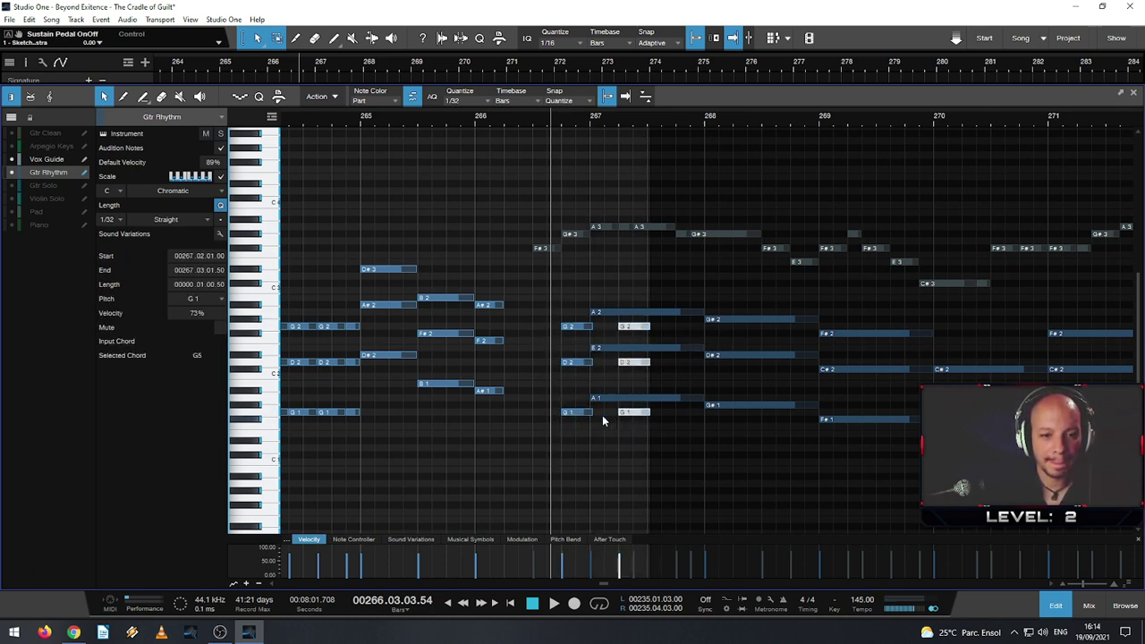
drag(636, 417, 553, 456)
drag(563, 448, 561, 447)
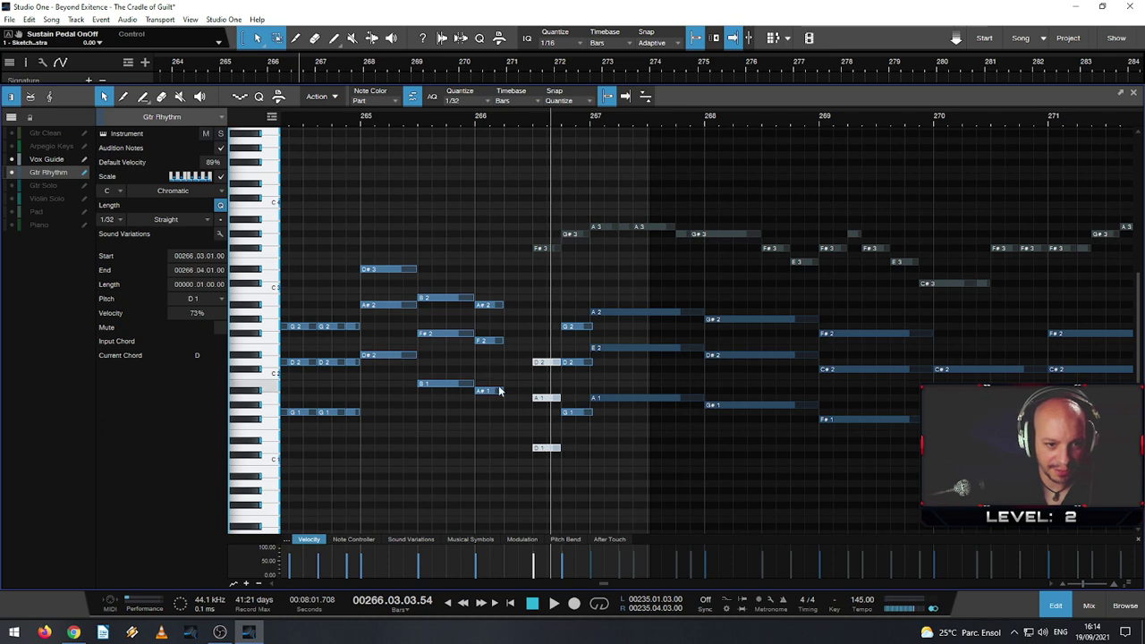
- Lengthen the A# chord at bar 266 to beat 3 and raise the one-beat chord at 266.3 to E1, B1 and E2
drag(493, 429, 532, 307)
drag(559, 476, 552, 351)
click(555, 361)
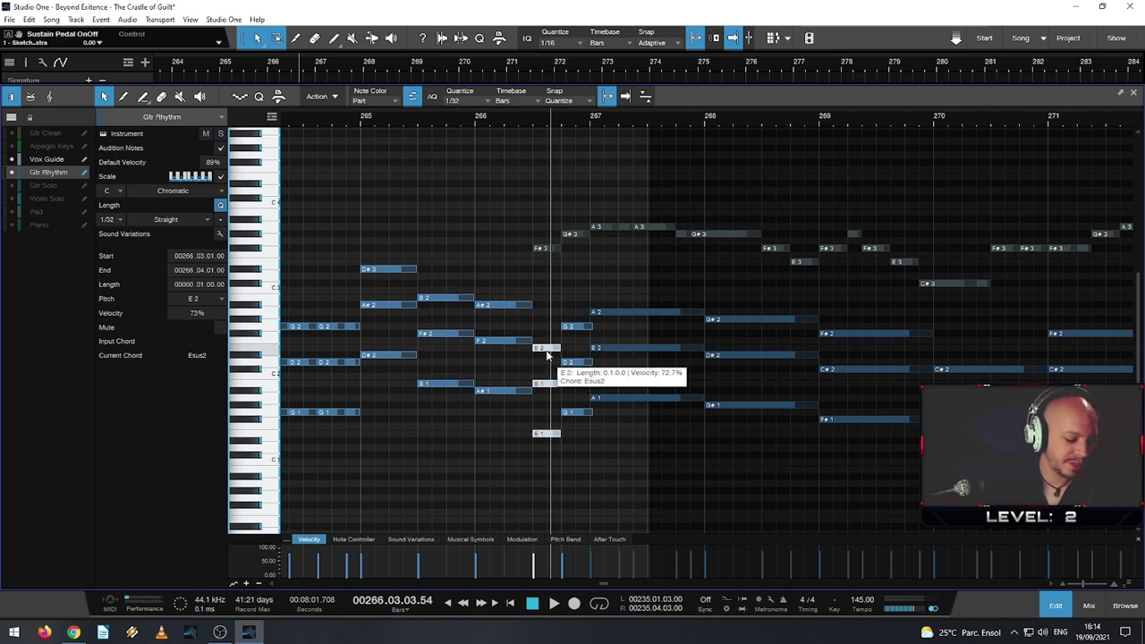
click(466, 126)
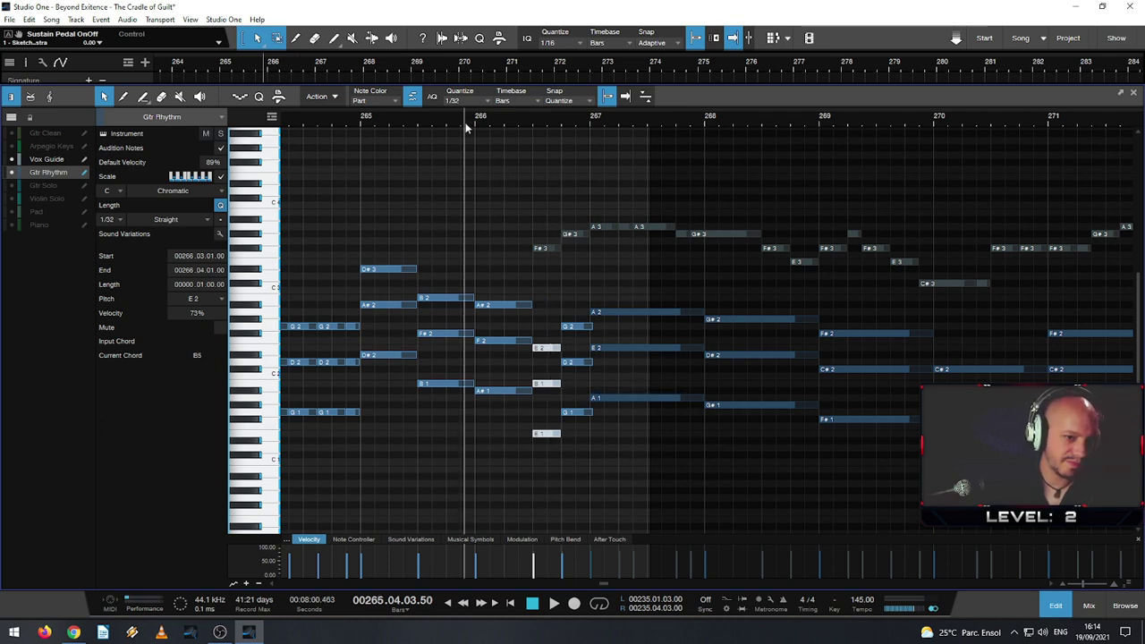
- Play the passage from bar 265, and trim the ends of the three G chord notes at 266.4 to bar 267
click(394, 122)
key(space)
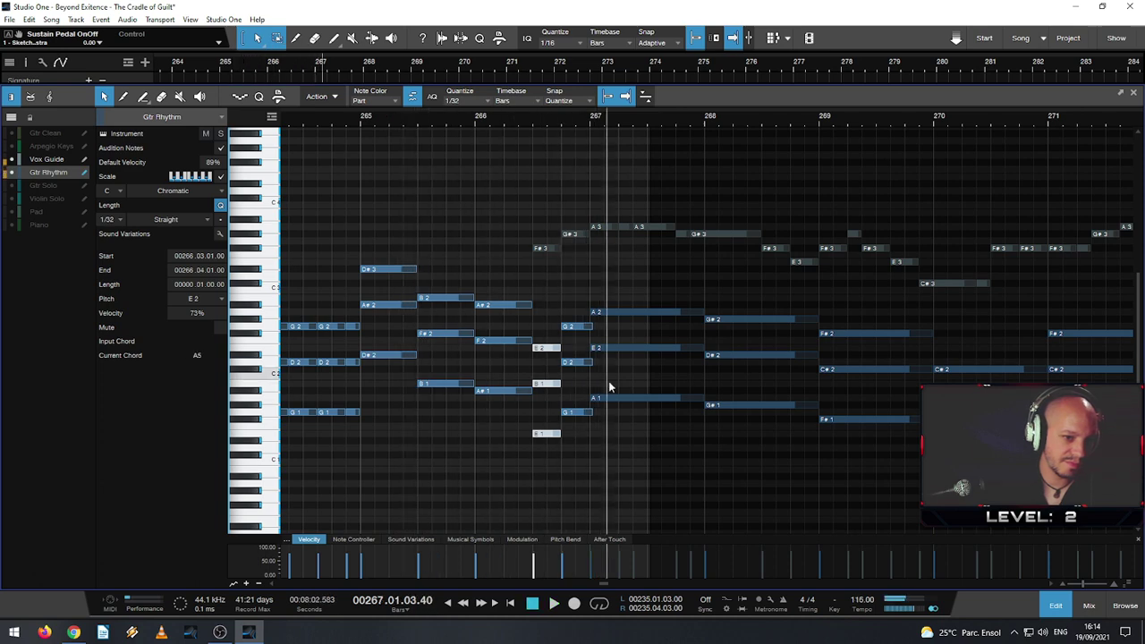
click(594, 412)
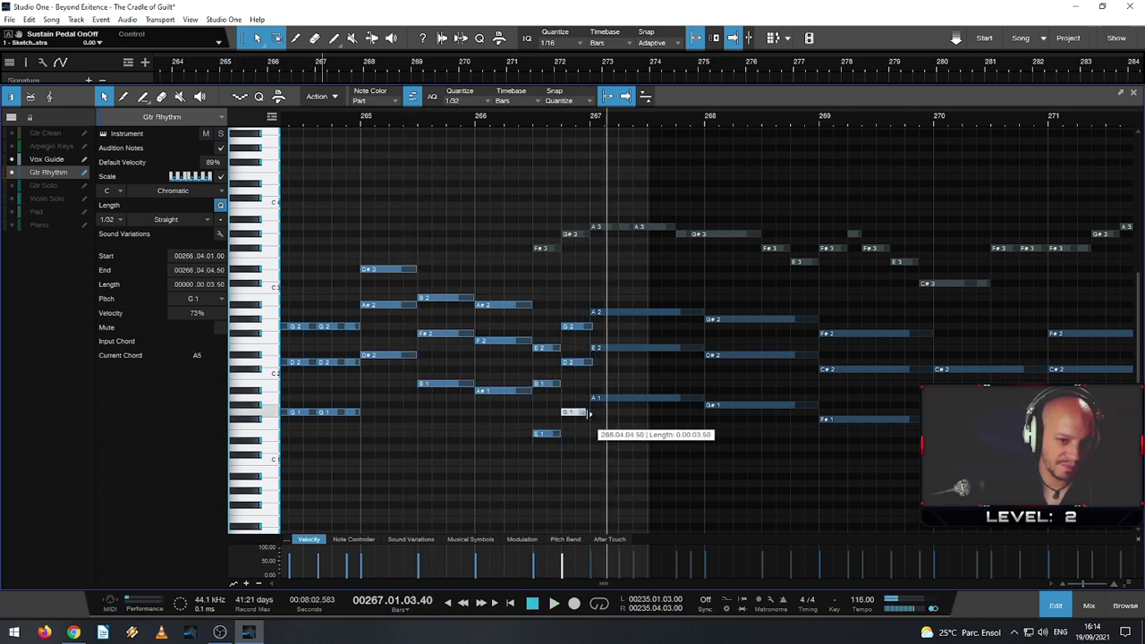
click(589, 364)
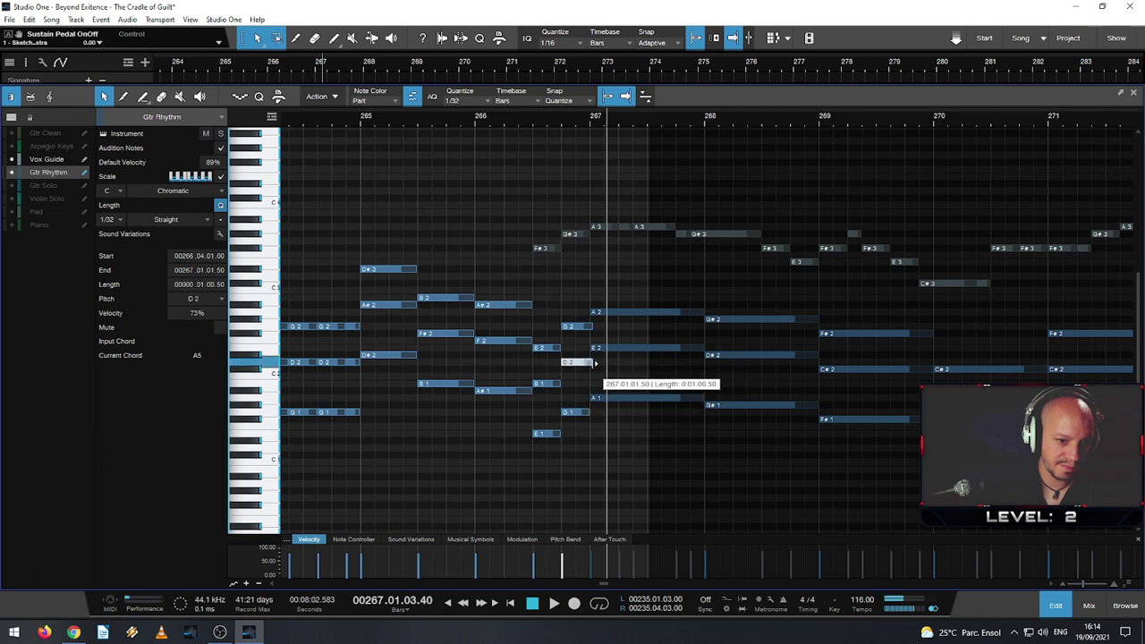
click(589, 327)
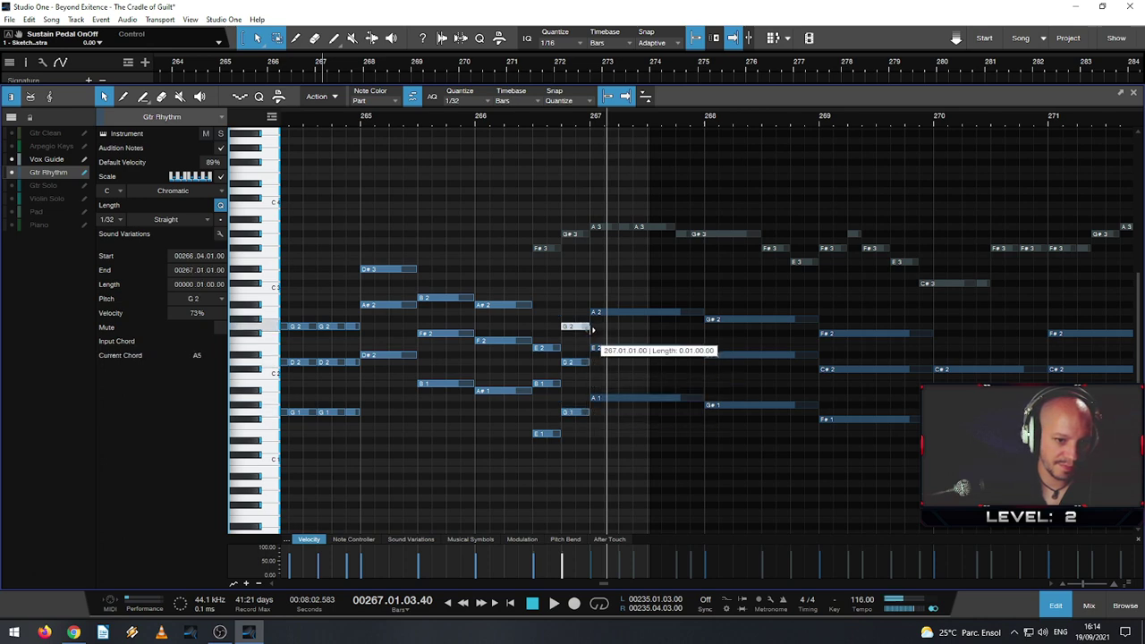
- Play the chord passage from bar 264, and replay the transition from bar 266 into bar 267
click(327, 123)
key(w)
key(w)
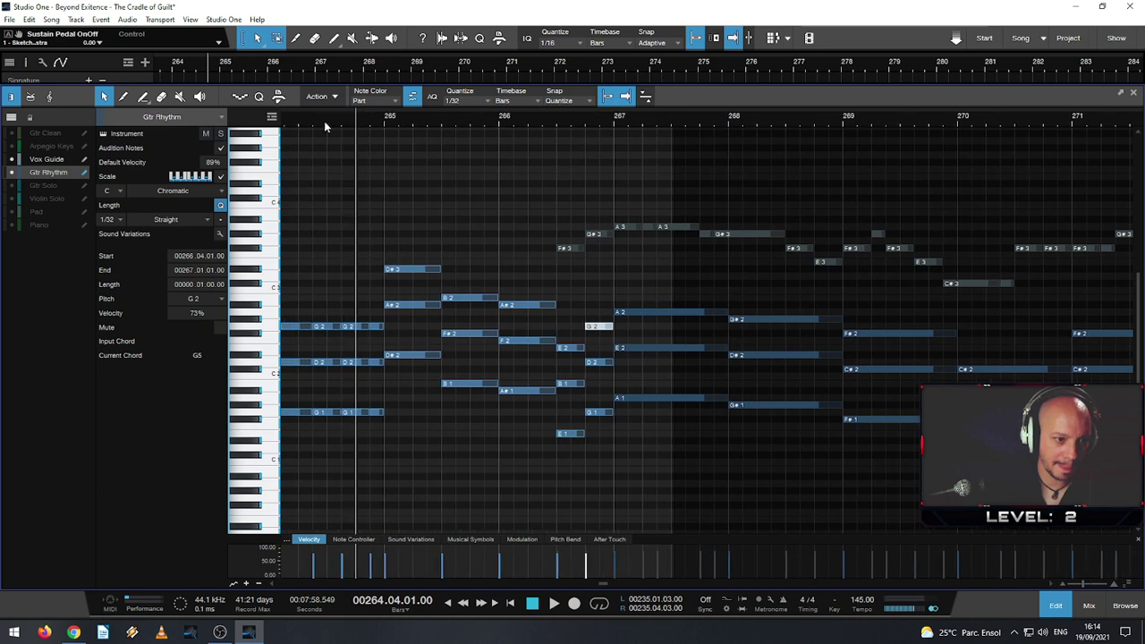
click(310, 122)
key(space)
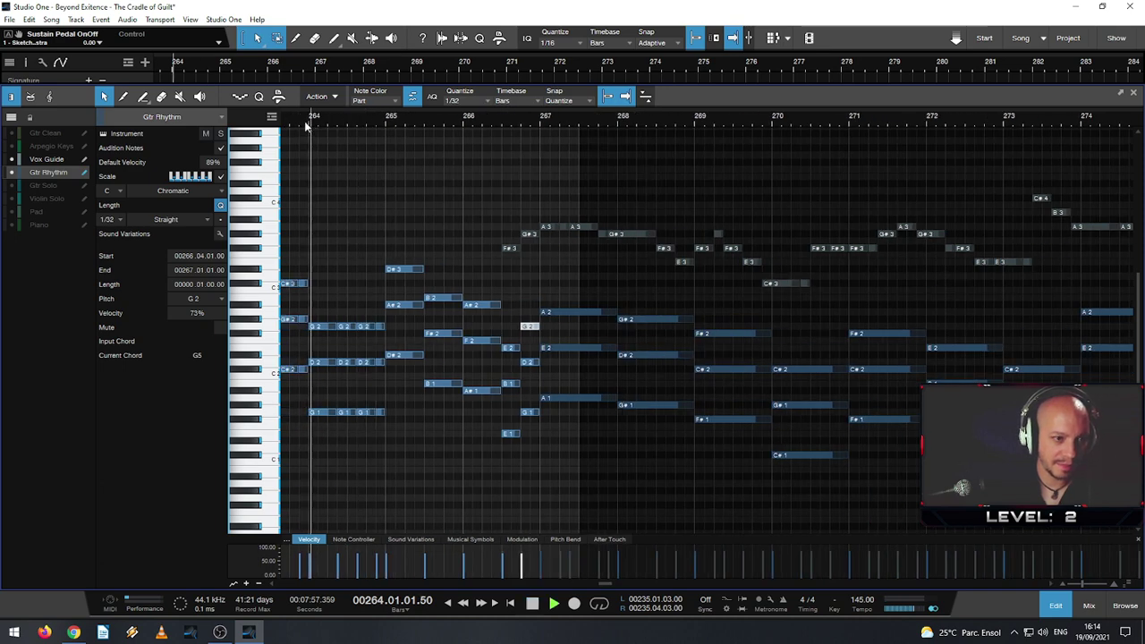
click(302, 121)
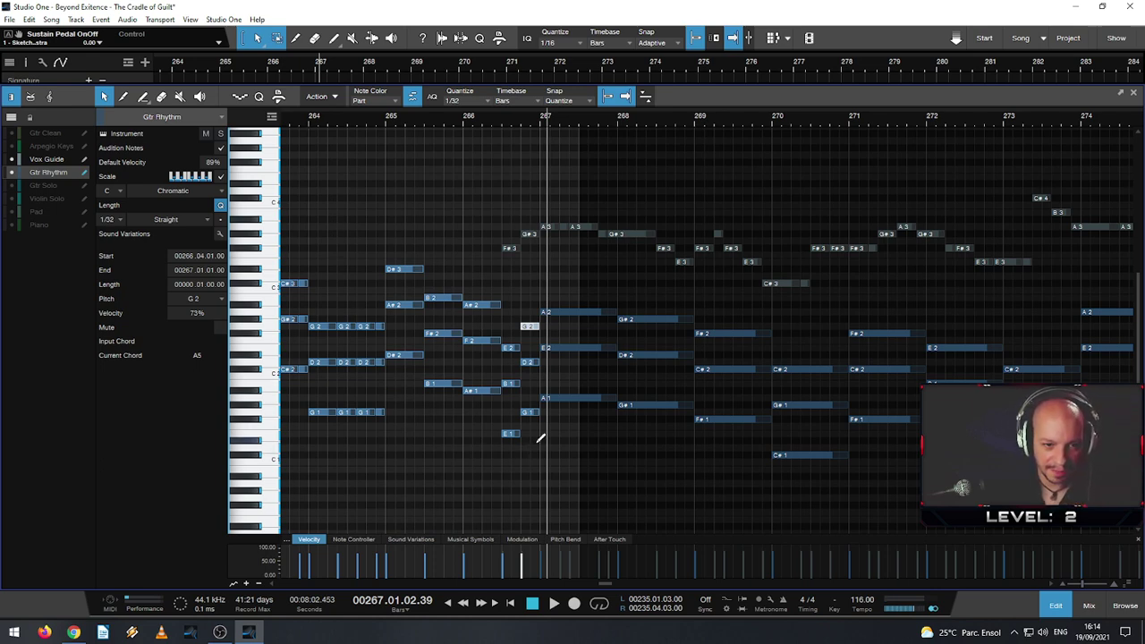
click(465, 124)
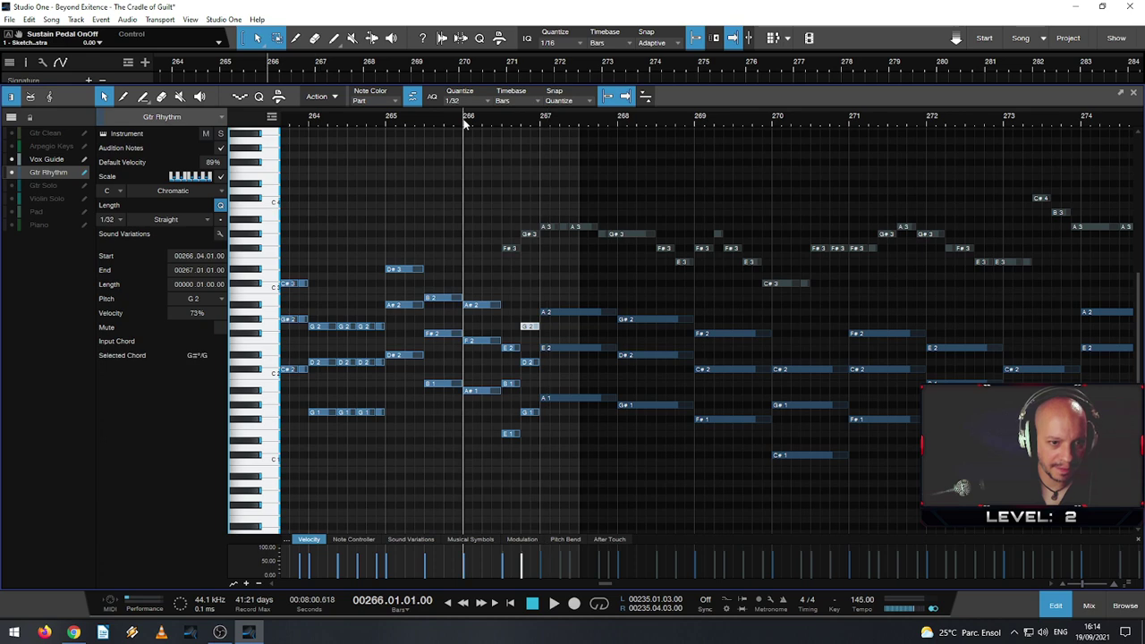
key(space)
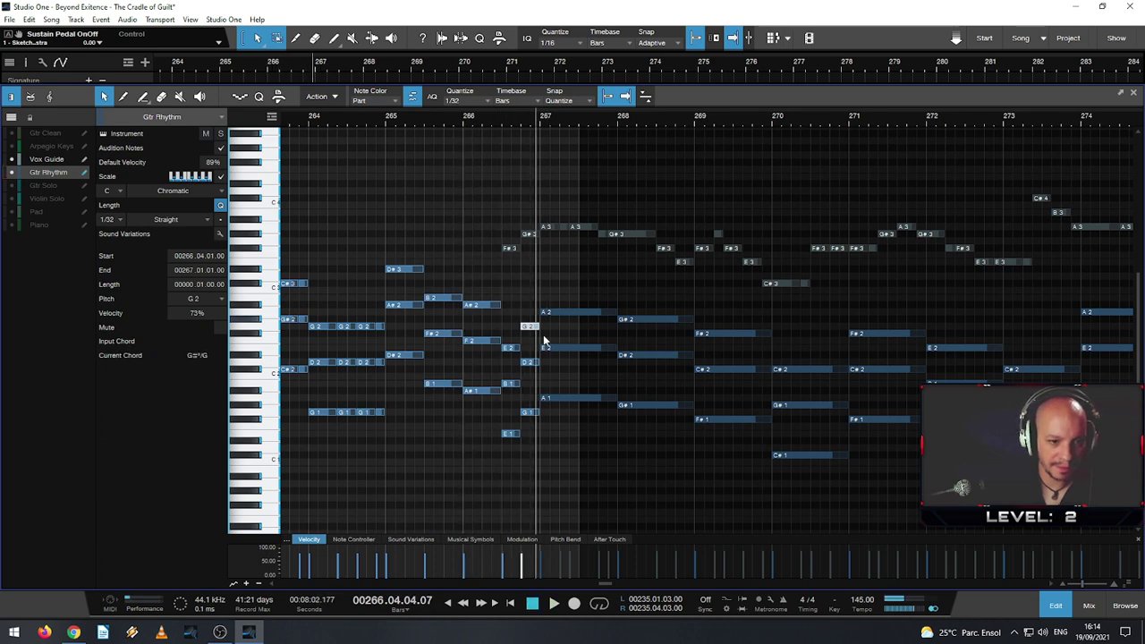
- Shorten the E chord at 266.3 from its front so that its three notes start at 266.3.3
ctrl+scroll(525, 474, up, 2)
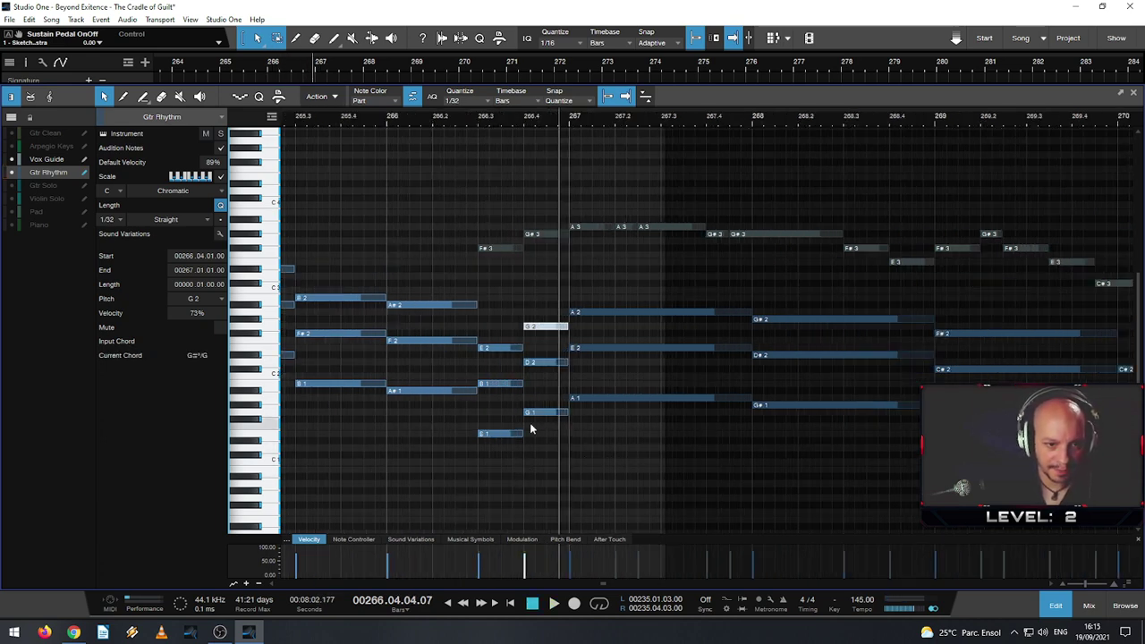
drag(547, 436, 548, 321)
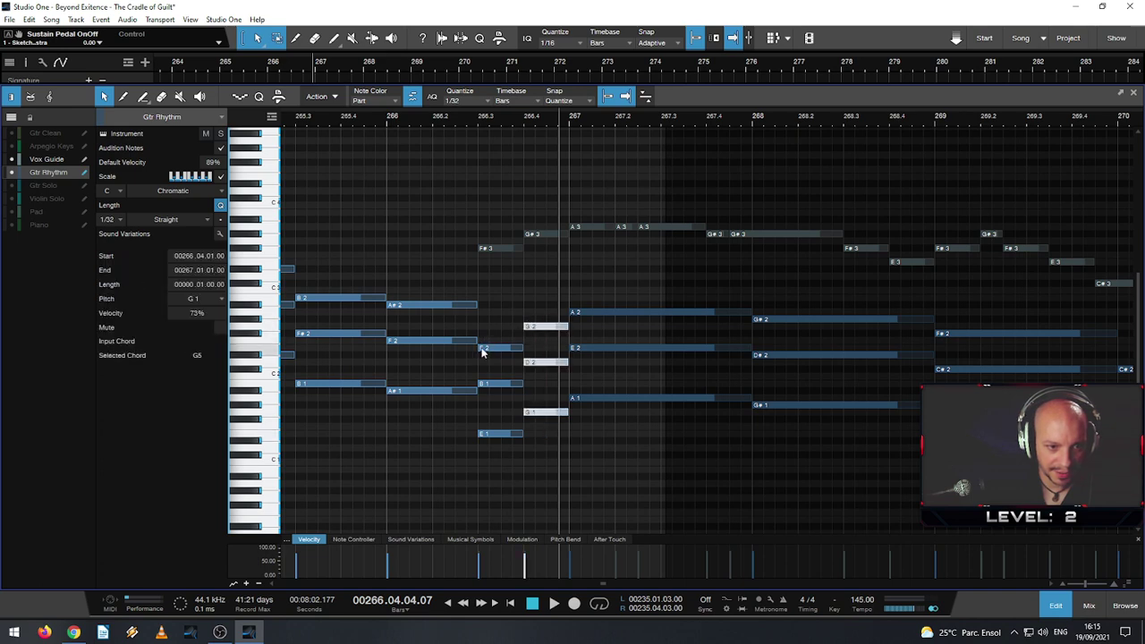
drag(481, 352, 501, 351)
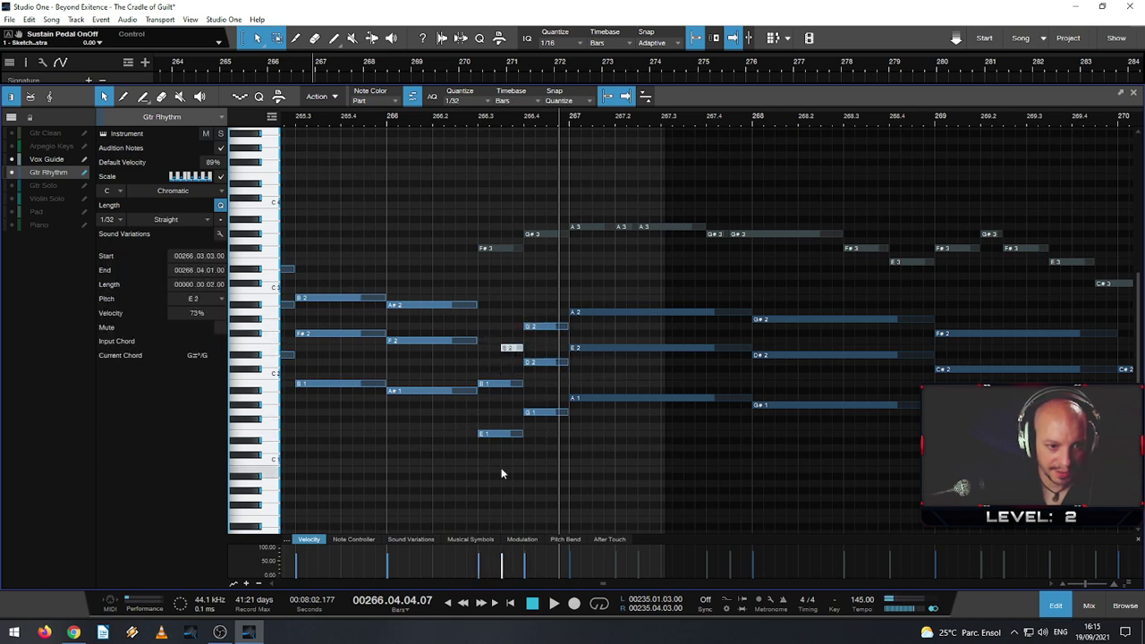
drag(480, 434, 501, 434)
drag(481, 384, 501, 384)
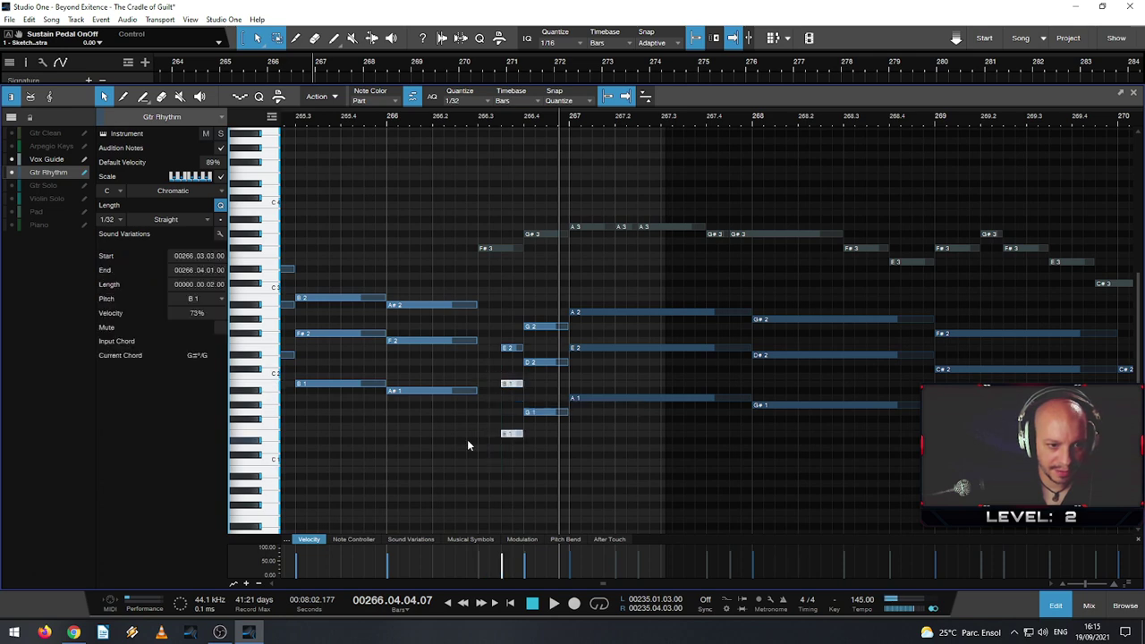
- Lengthen the A# chord at bar 266 so that it ends at 266.3.3, and play the transition
drag(467, 444, 385, 255)
drag(477, 306, 501, 305)
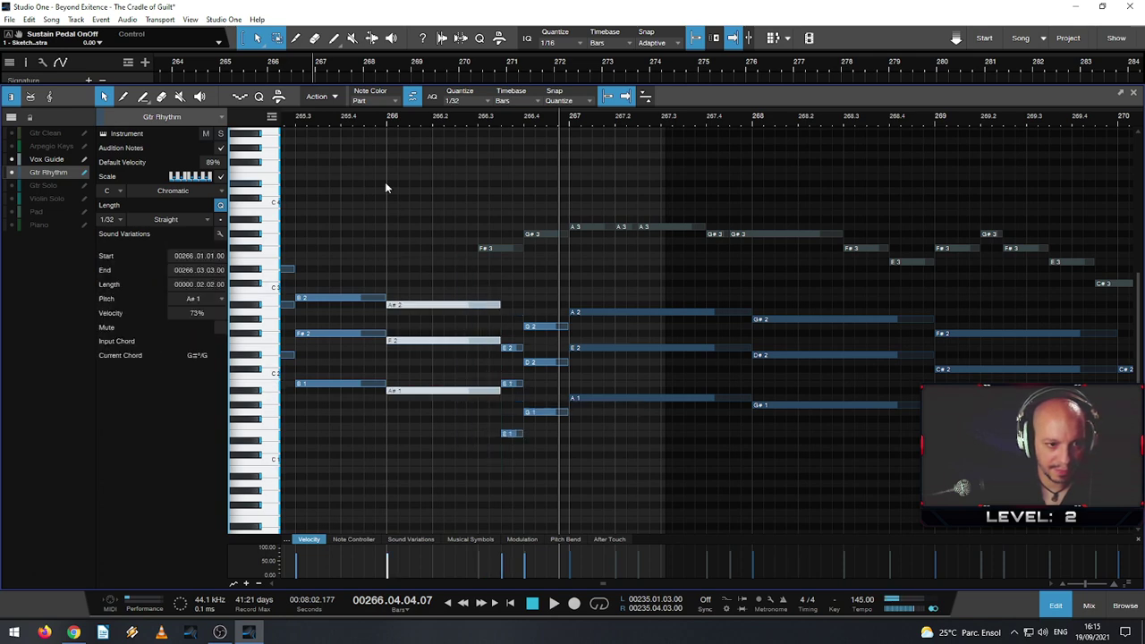
key(space)
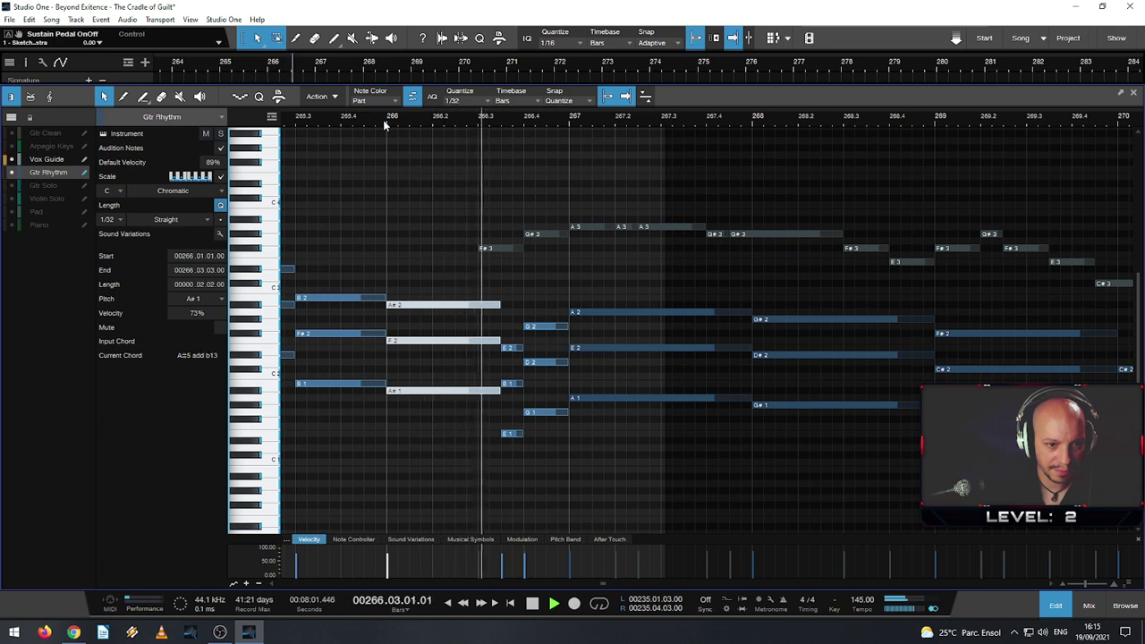
drag(388, 122, 415, 122)
click(315, 122)
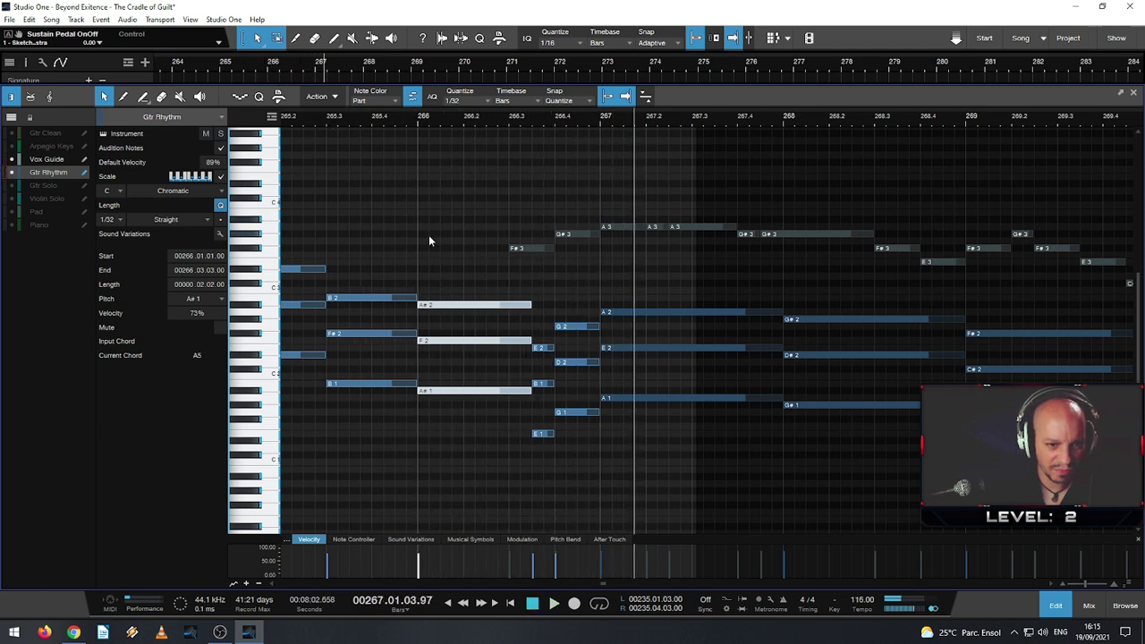
- Delete the E and A# chords in bar 266, and extend the G chord's front back to fill the whole bar
drag(537, 280, 537, 461)
key(Delete)
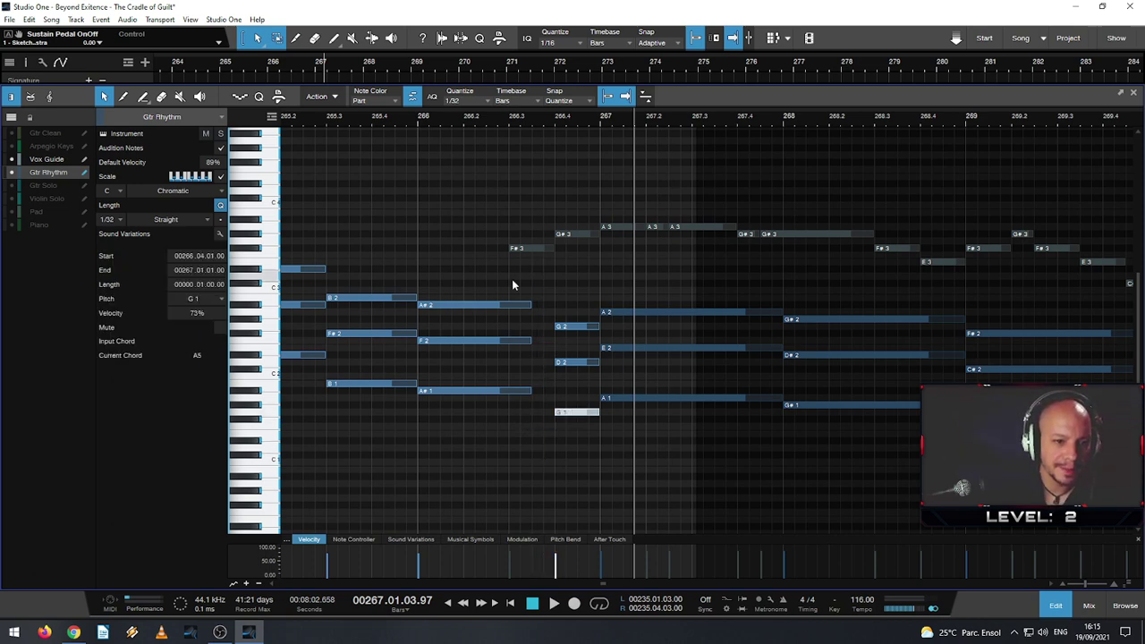
drag(512, 279, 515, 422)
key(Delete)
mouse_move(552, 324)
mouse_down()
mouse_move(560, 445)
mouse_move(462, 412)
mouse_move(414, 410)
mouse_up()
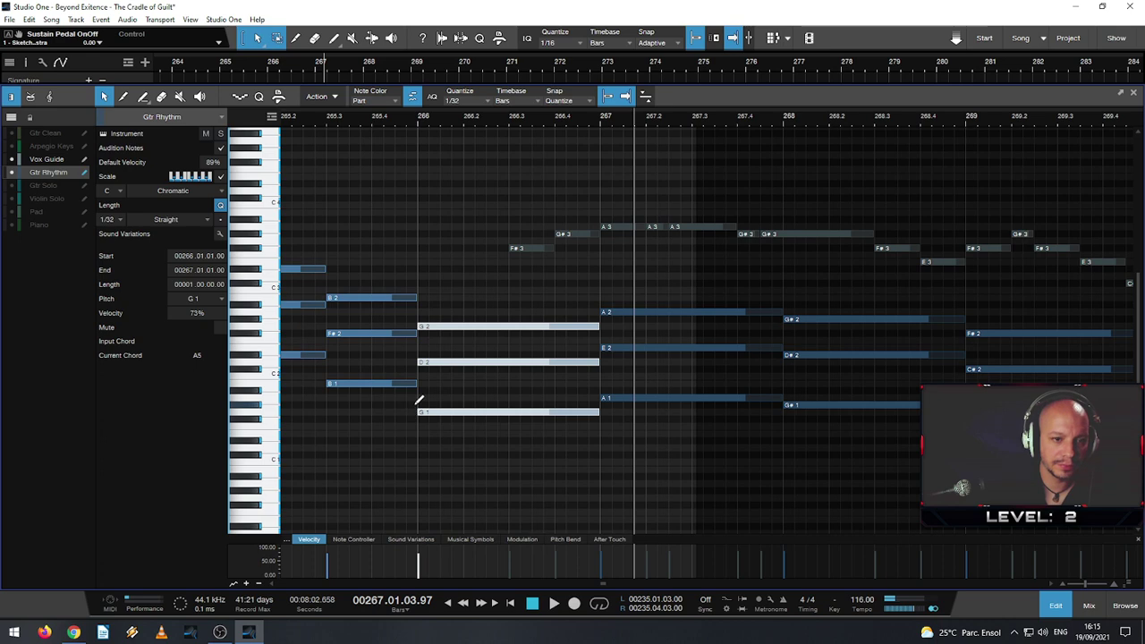
- Play the simplified passage from 264.3 into bar 268, and close the note editor
scroll(417, 402, down, 3)
click(328, 123)
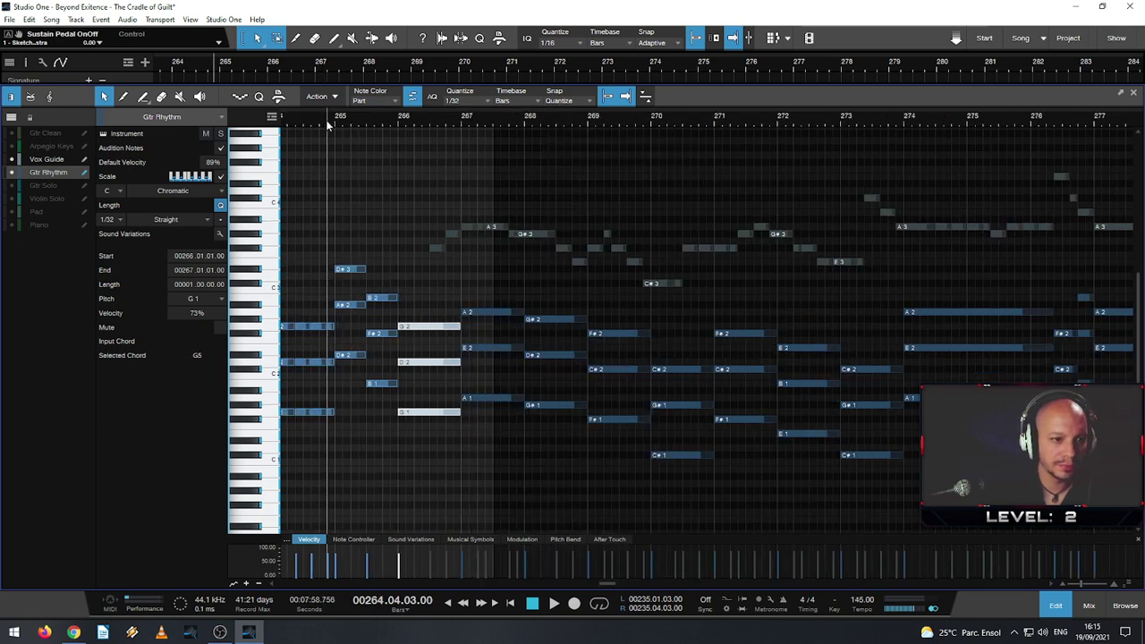
key(space)
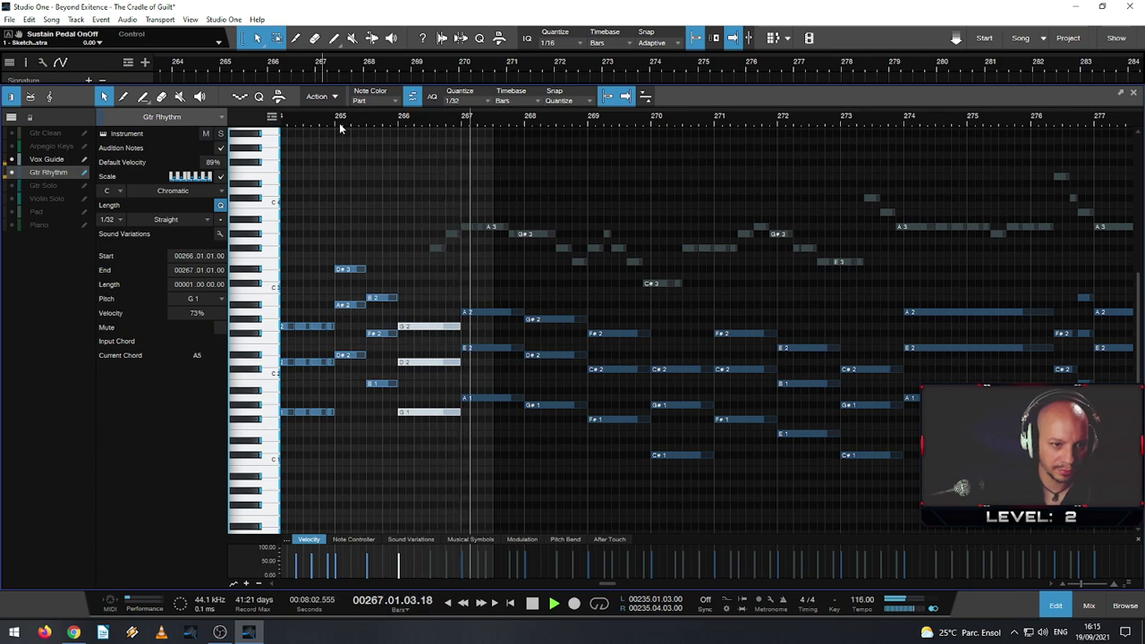
scroll(429, 125, down, 2)
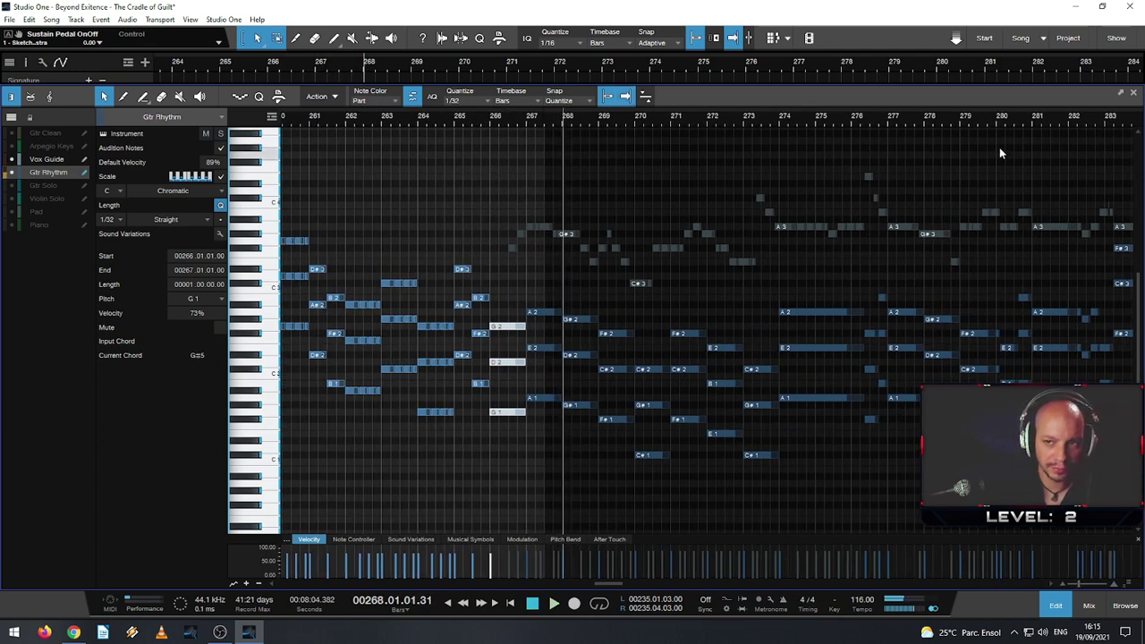
click(1133, 93)
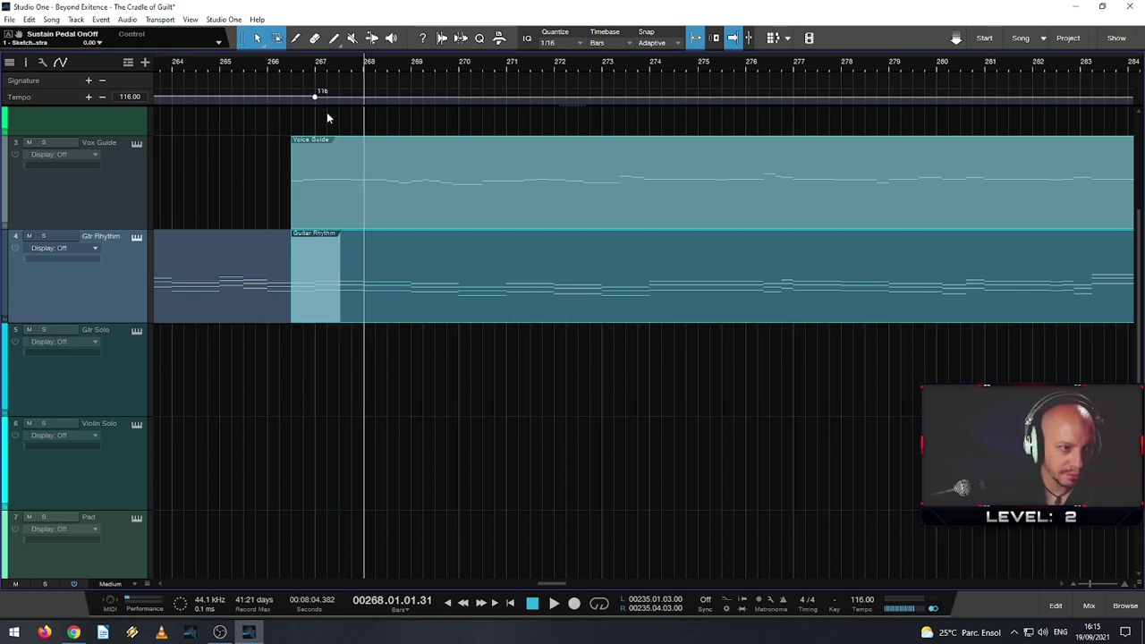
- Try to shift the 116 BPM tempo change to a position before bar 267 in the tempo track
click(315, 99)
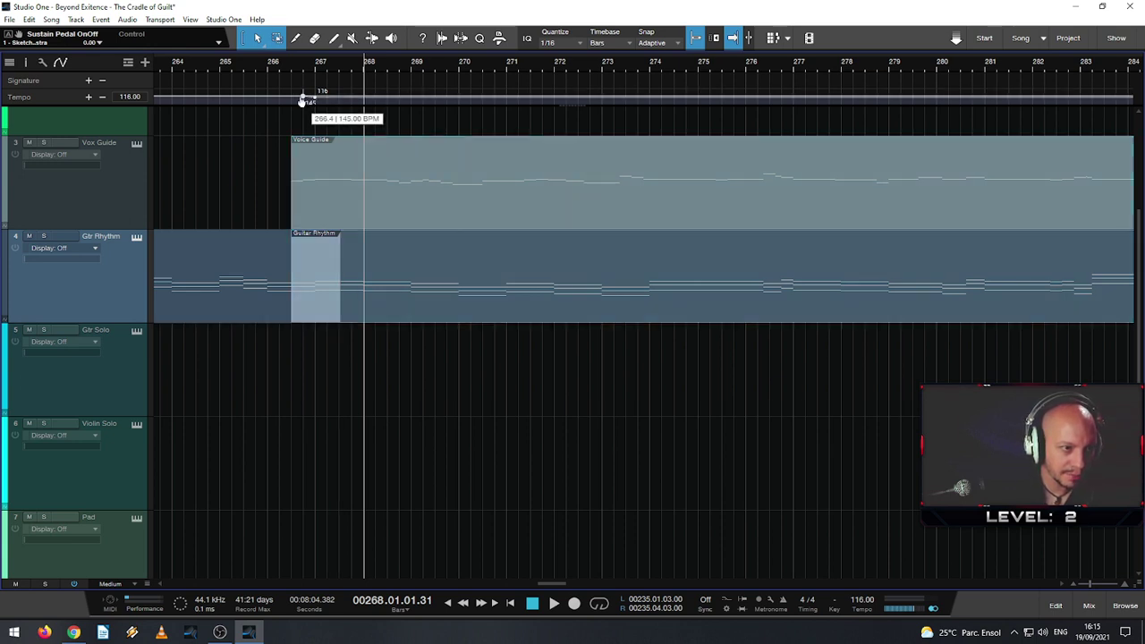
drag(295, 100, 320, 101)
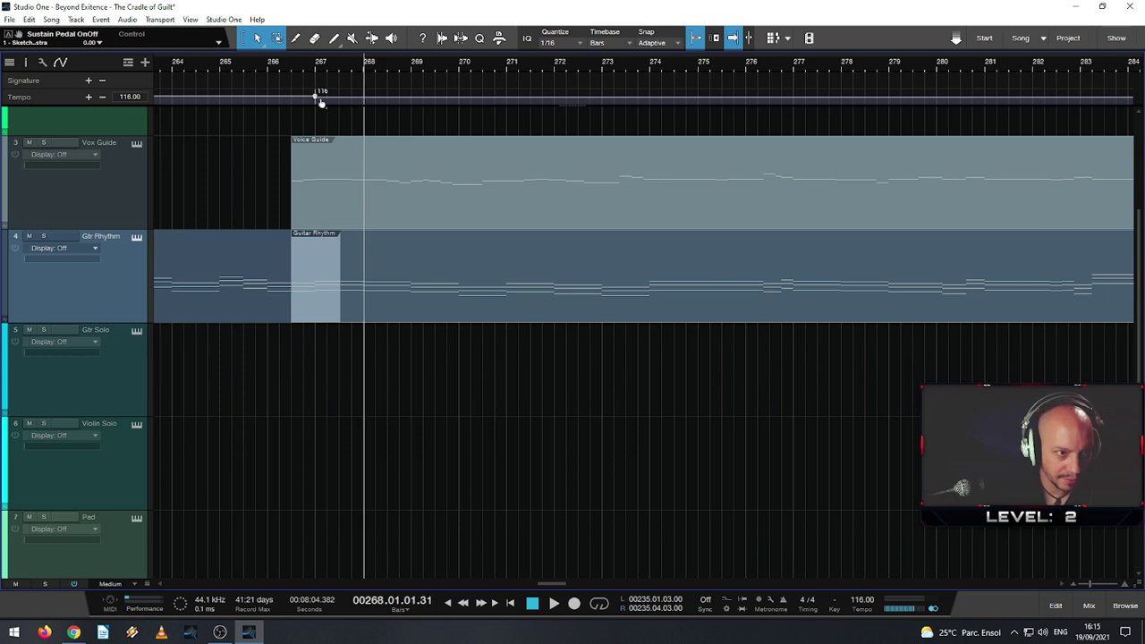
click(315, 95)
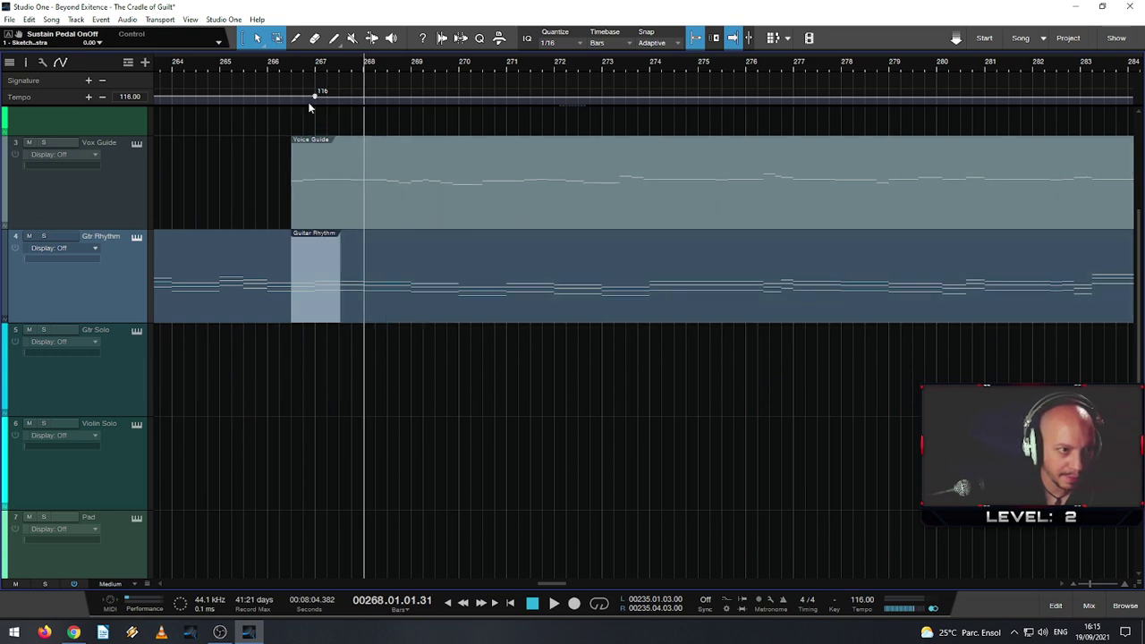
drag(305, 93, 333, 95)
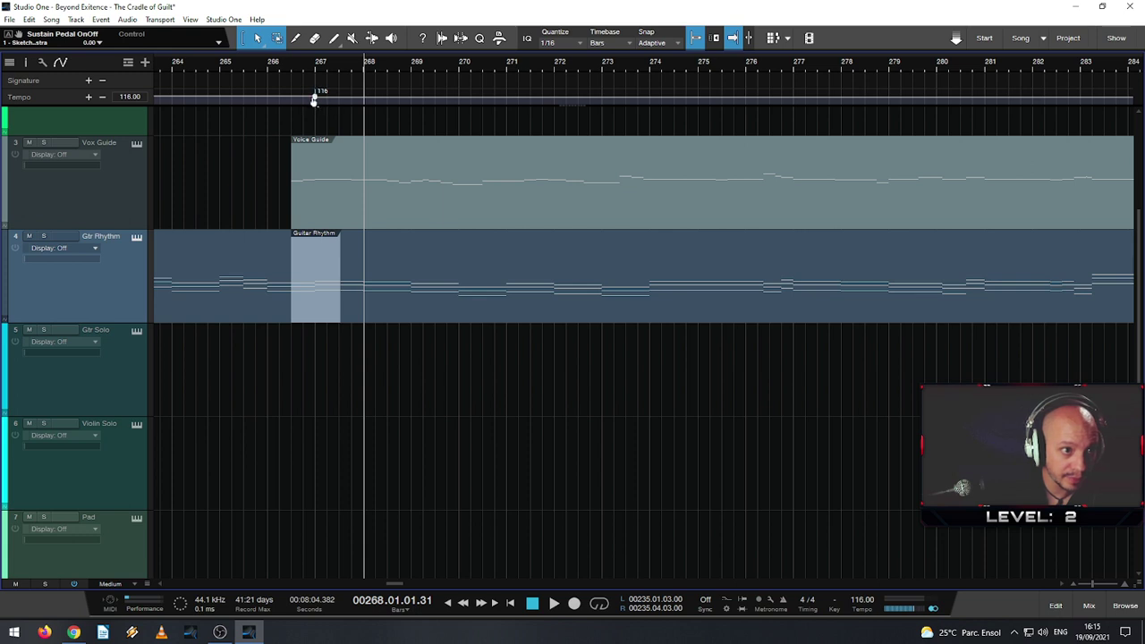
- Look over the tempo track up to bar 303, and try moving the 116 BPM change to bar 266 at 47 BPM
drag(314, 101, 375, 128)
scroll(421, 120, down, 5)
scroll(425, 95, up, 8)
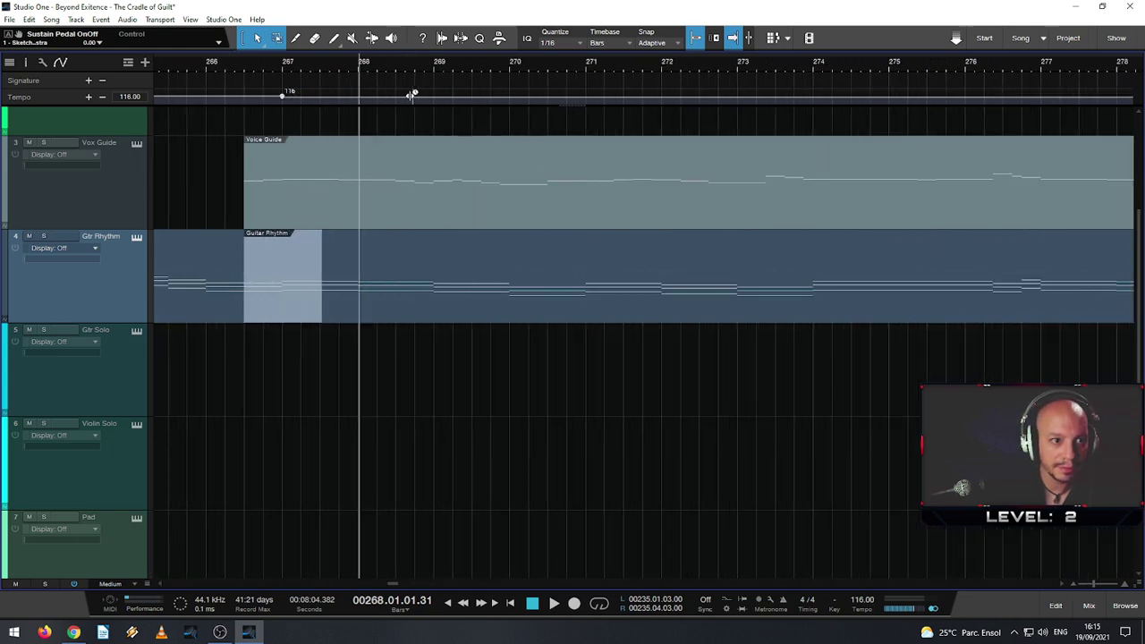
scroll(337, 96, down, 10)
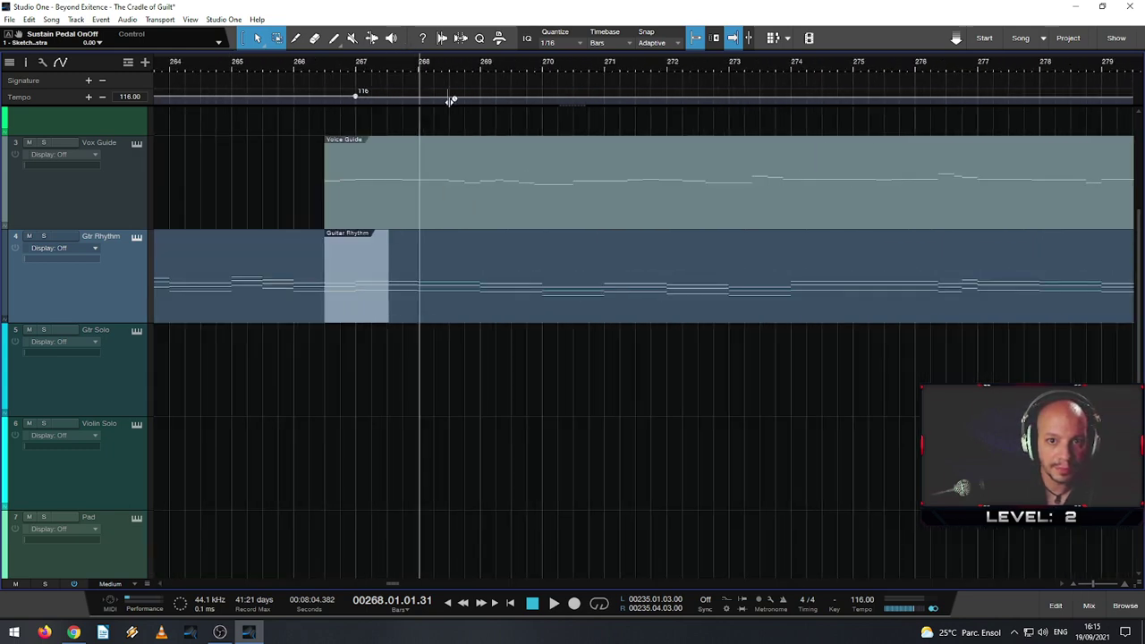
double_click(854, 93)
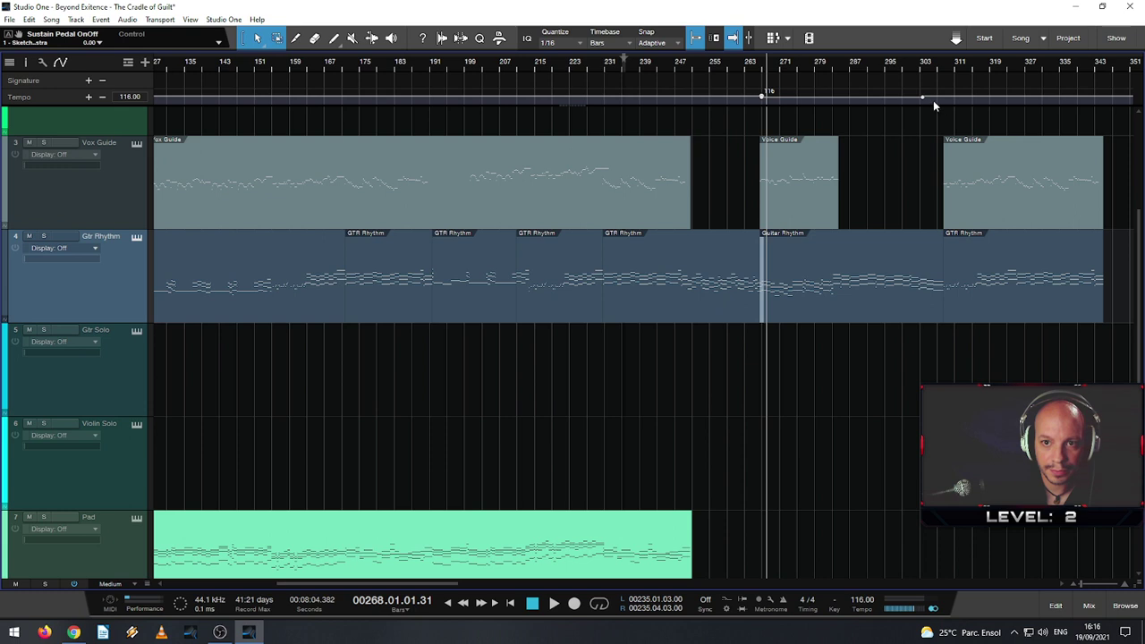
drag(930, 98, 767, 94)
scroll(768, 94, up, 3)
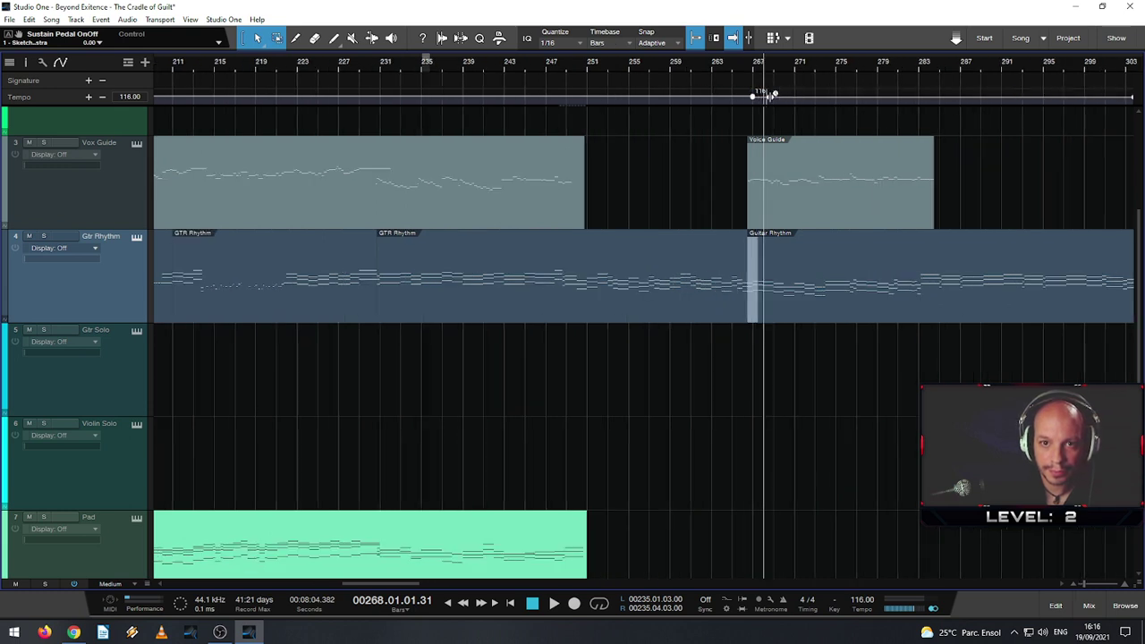
scroll(768, 94, up, 2)
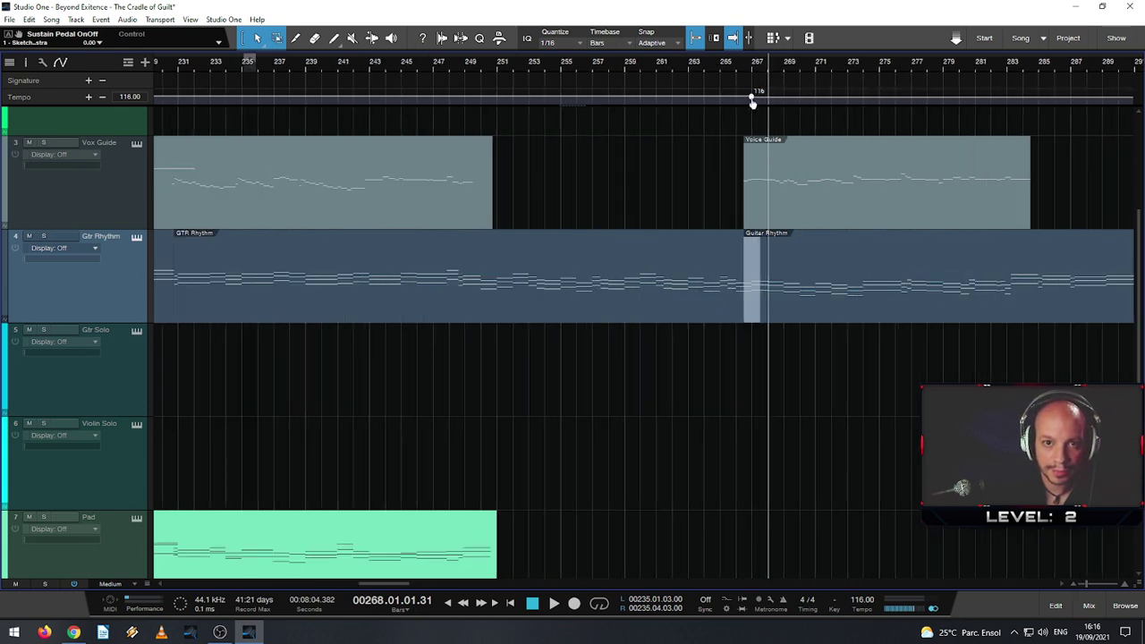
mouse_move(752, 100)
mouse_down()
mouse_move(724, 104)
mouse_move(738, 105)
mouse_up()
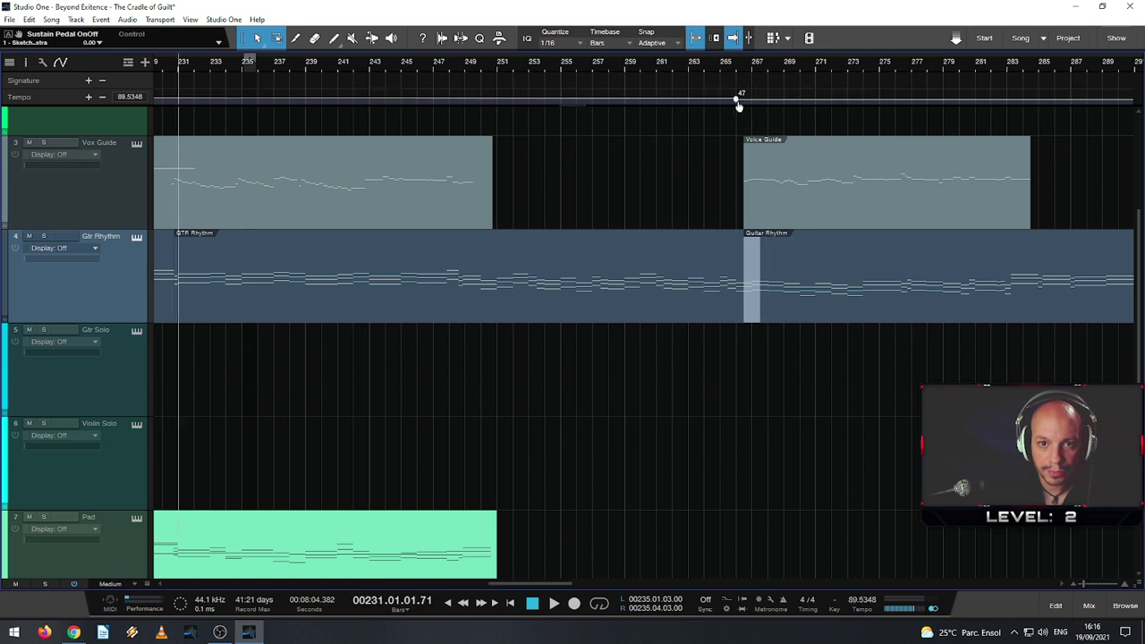
- Magnify the arrangement around bar 267, and make the tempo track taller so its tempo points are easy to grab
click(770, 117)
key(e)
key(e)
key(e)
key(shift+e)
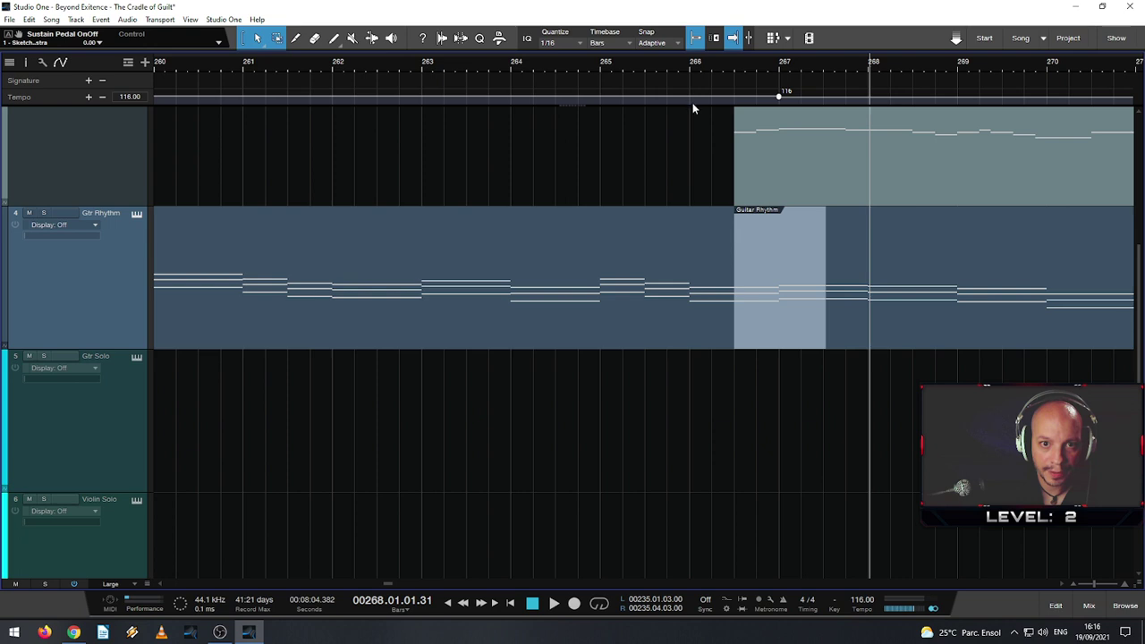
drag(693, 104, 689, 215)
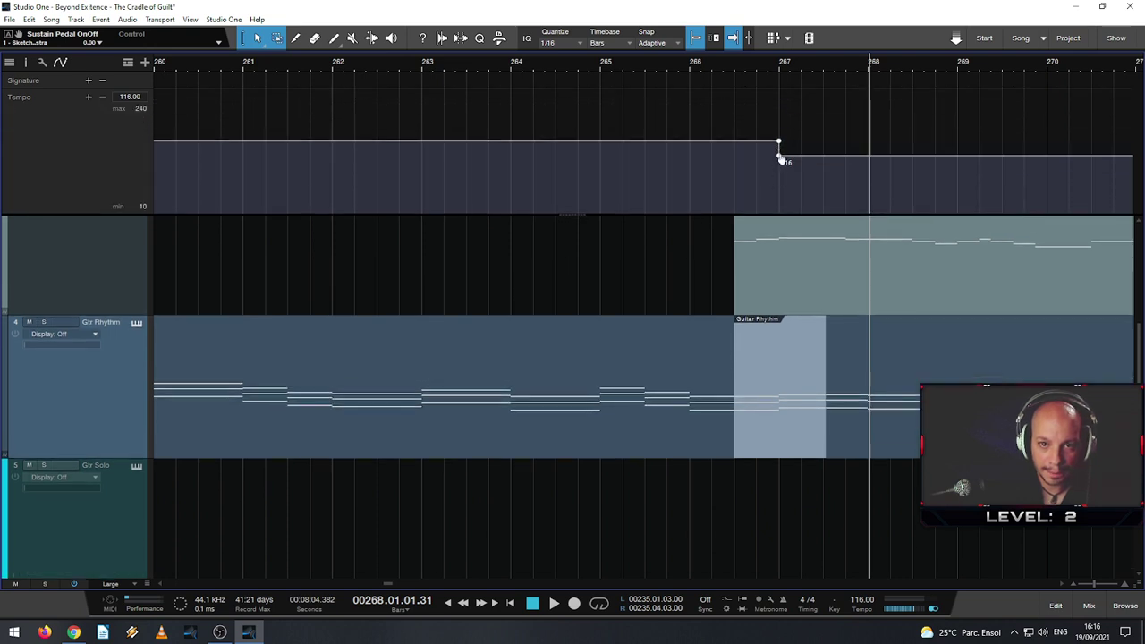
- Move the 116 BPM tempo change from bar 267 to 266.3, where the Voice Guide part starts, and play the transition
drag(780, 158, 735, 161)
key(ctrl+z)
click(684, 69)
key(space)
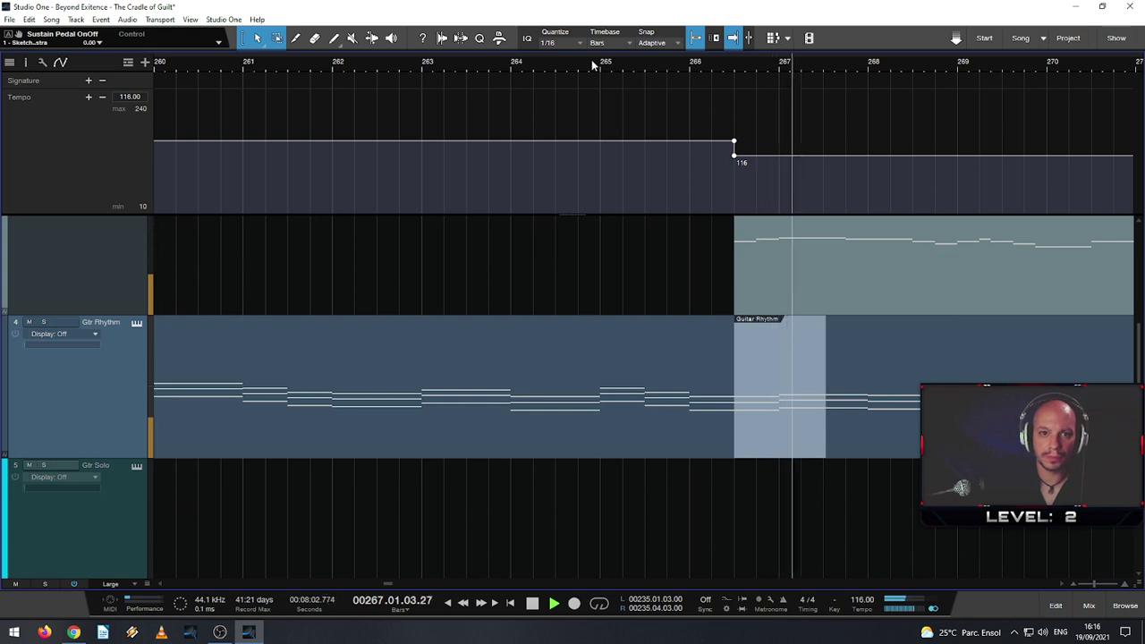
- Play the transition into the 116 BPM section several times, starting from points between bars 263 and 265
click(518, 70)
click(504, 69)
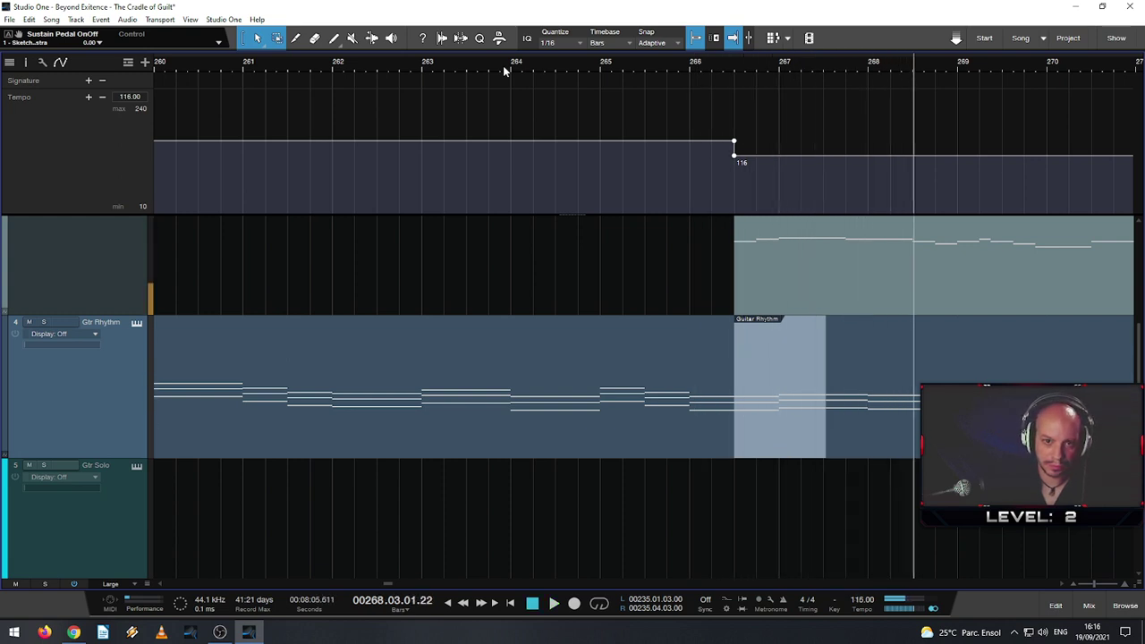
click(425, 68)
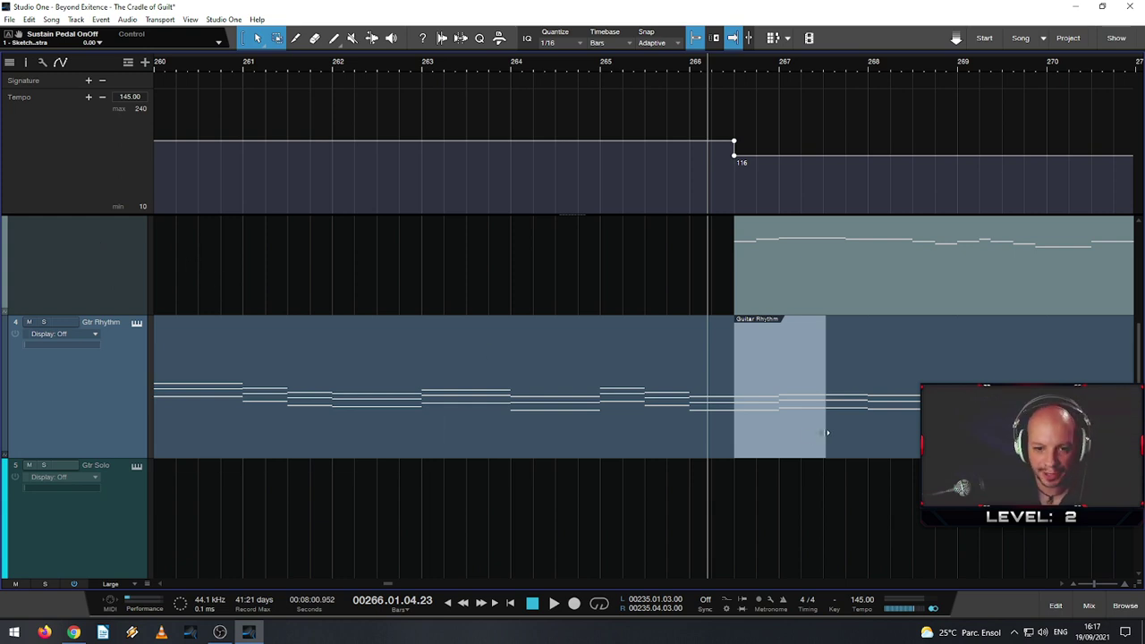
click(757, 445)
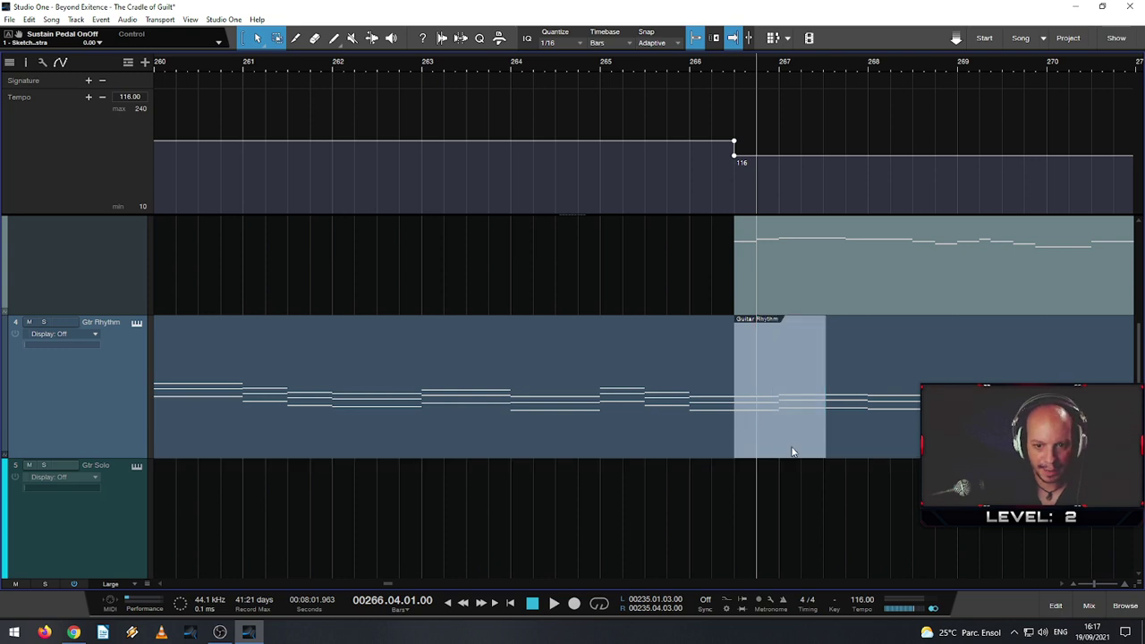
click(568, 63)
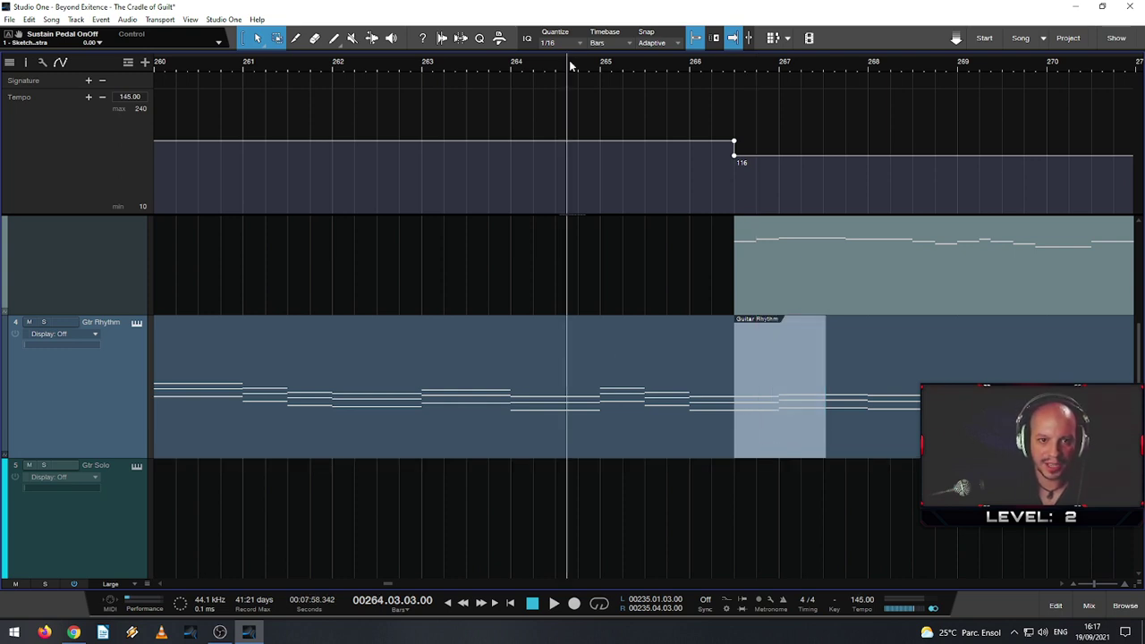
key(space)
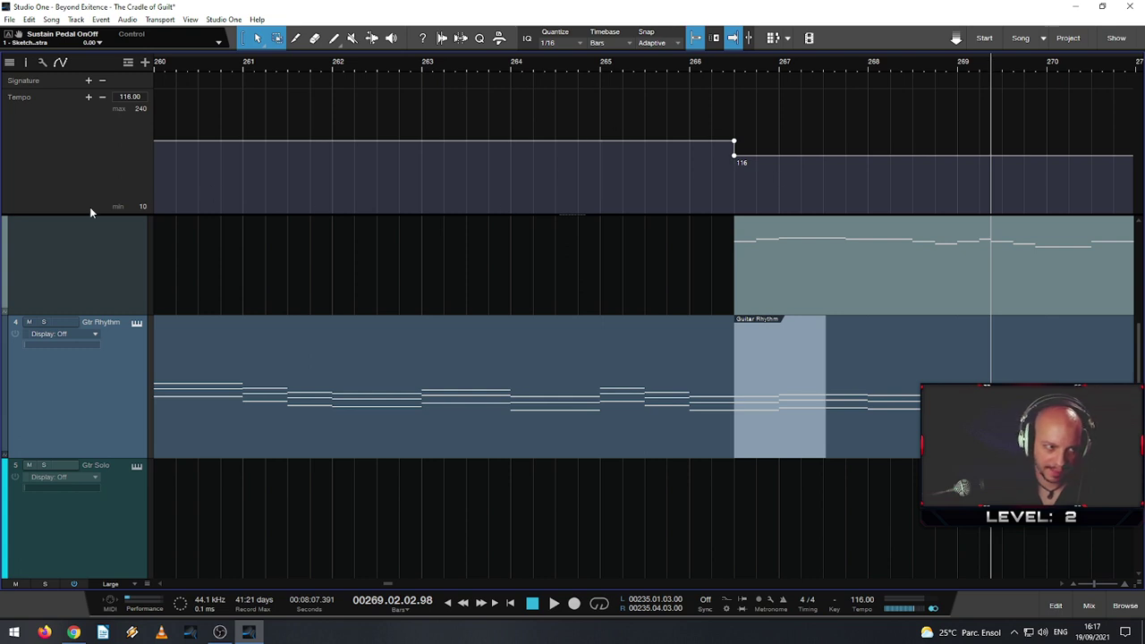
- Shrink the tempo track to a compact height that still shows its tempo points, and replay the transition from just before bar 265
drag(90, 214, 88, 131)
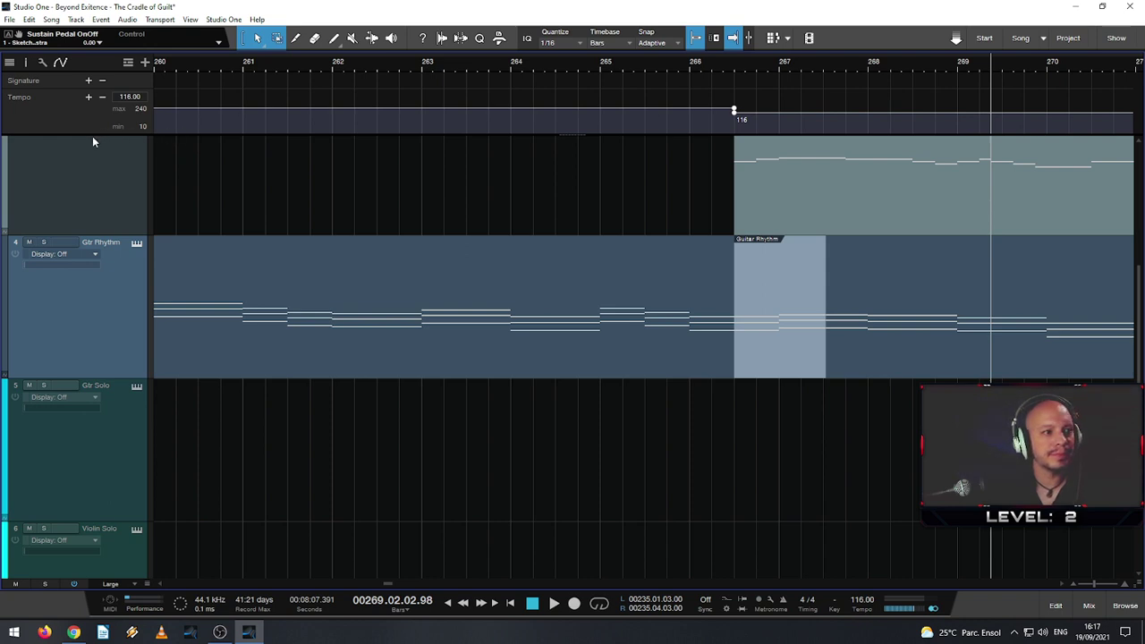
drag(93, 135, 93, 119)
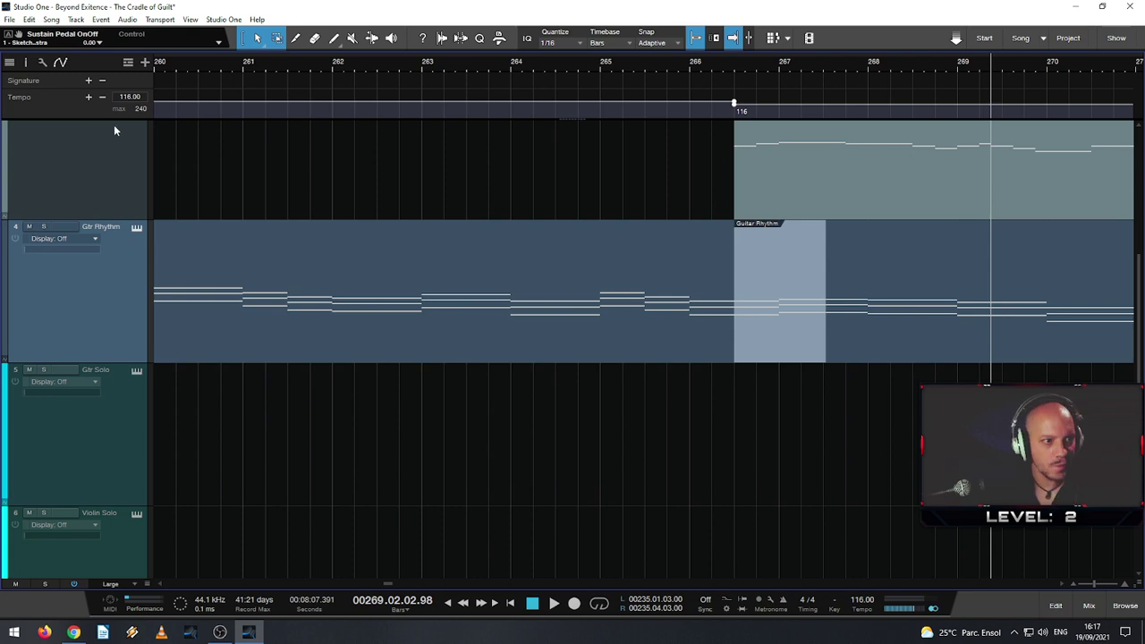
drag(95, 120, 95, 152)
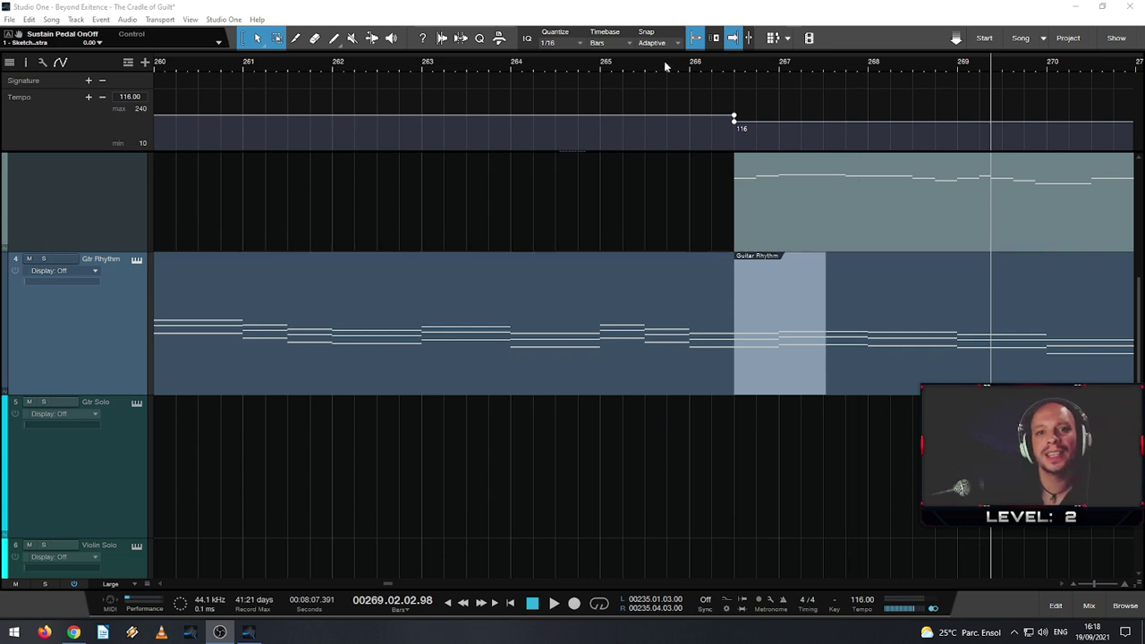
click(578, 68)
key(space)
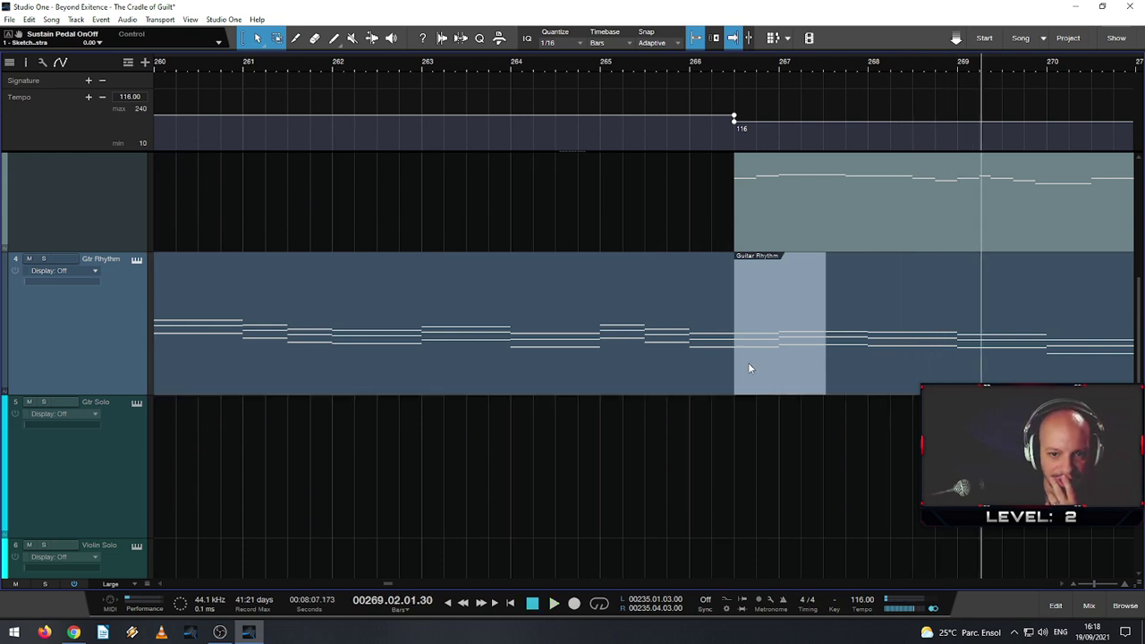
- Open the Gtr Rhythm part in the note editor and bring the chords of bars 261 to 268 into view
double_click(720, 379)
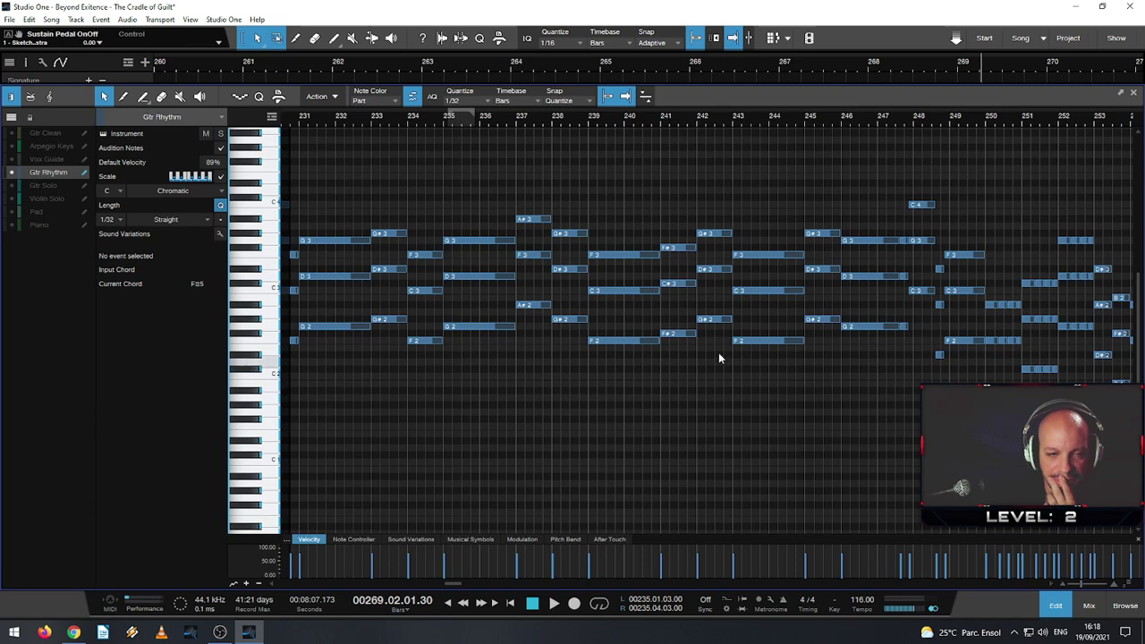
drag(719, 126, 535, 97)
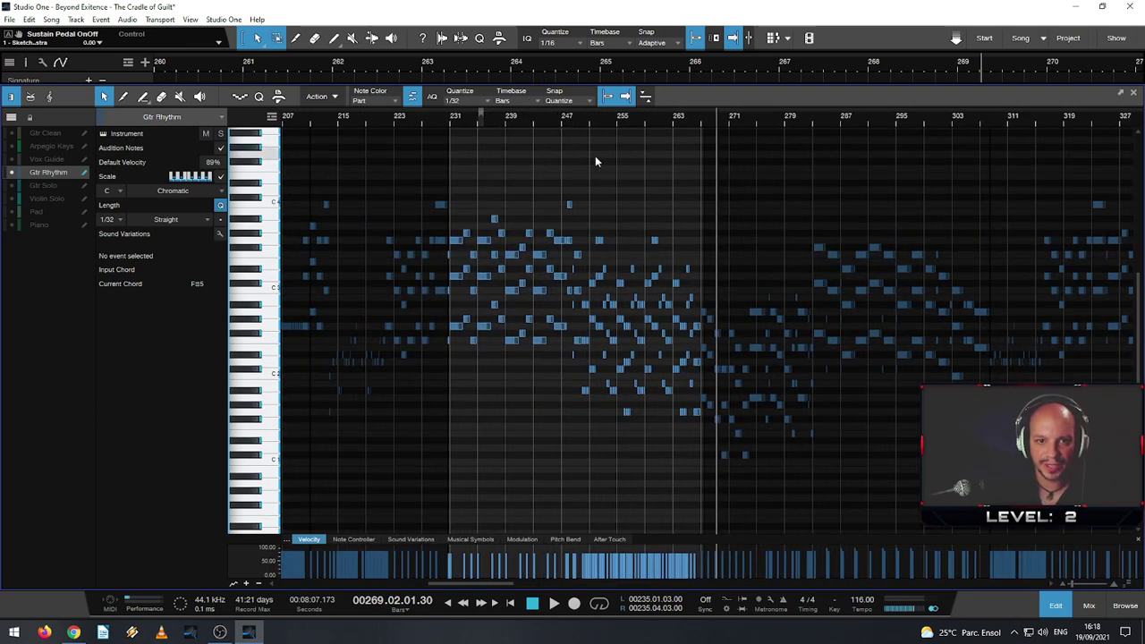
scroll(621, 315, up, 3)
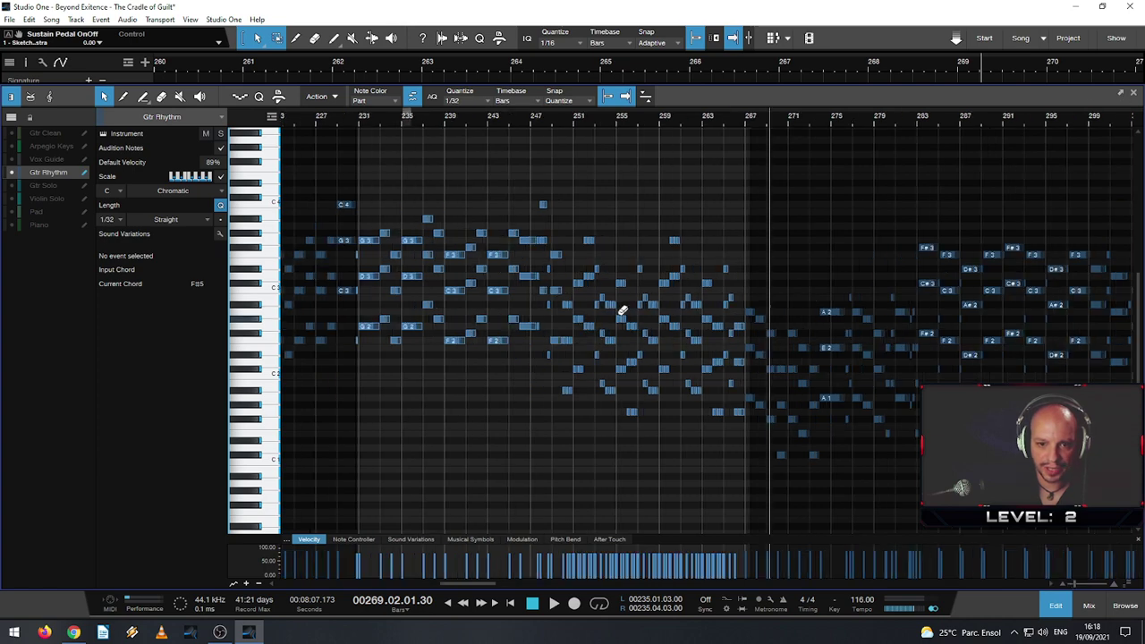
scroll(621, 315, up, 2)
scroll(766, 409, up, 3)
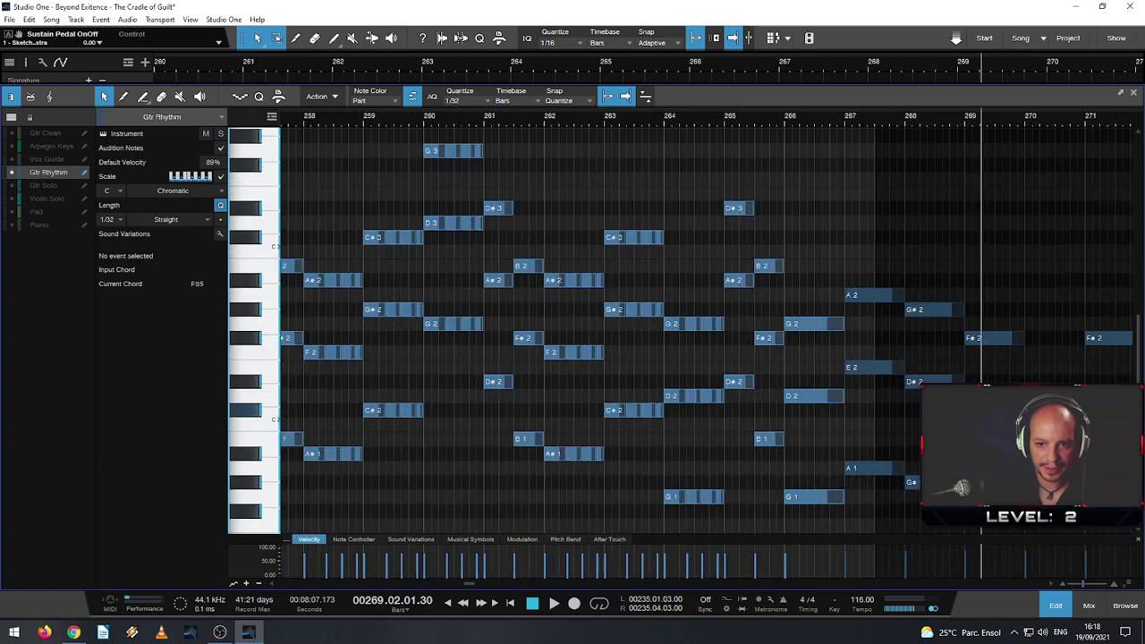
scroll(767, 407, down, 1)
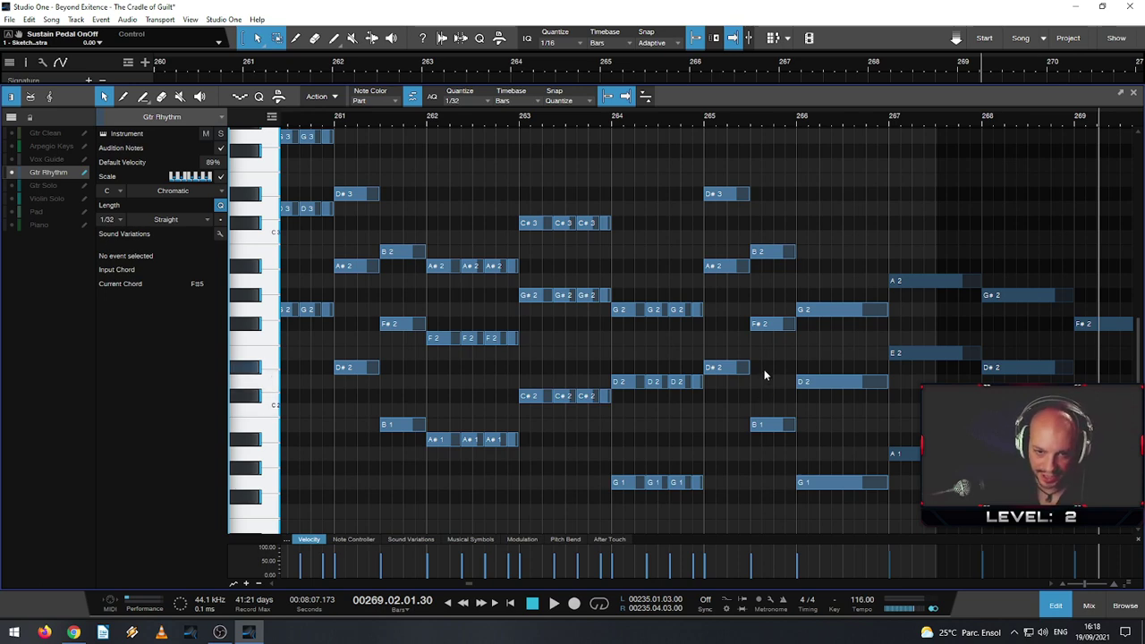
scroll(764, 374, down, 2)
scroll(765, 375, down, 1)
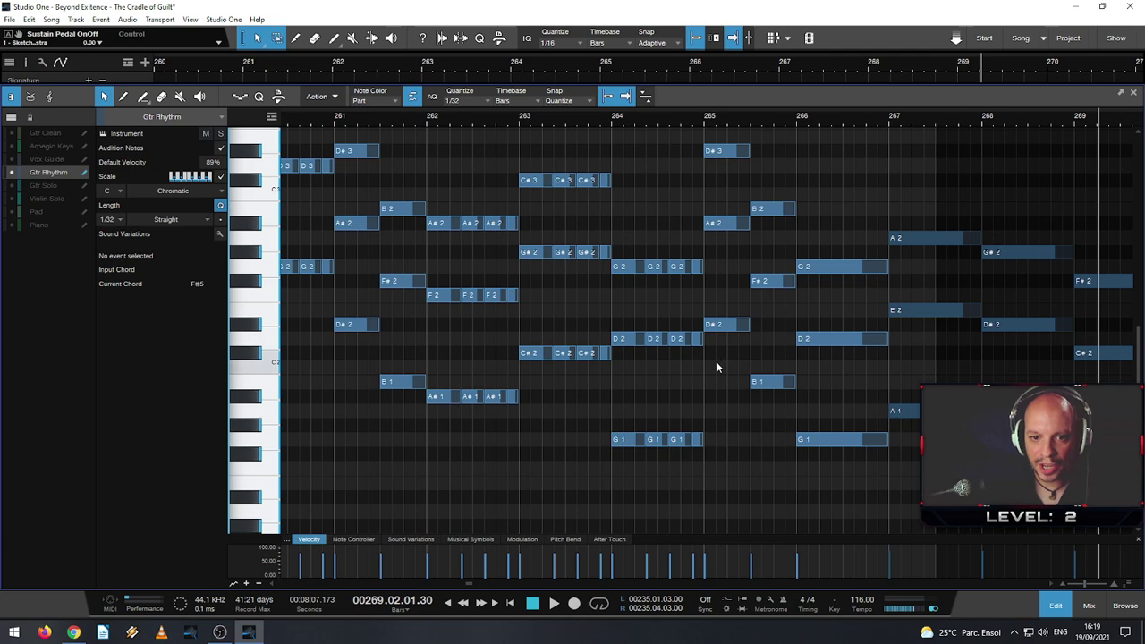
scroll(721, 358, down, 2)
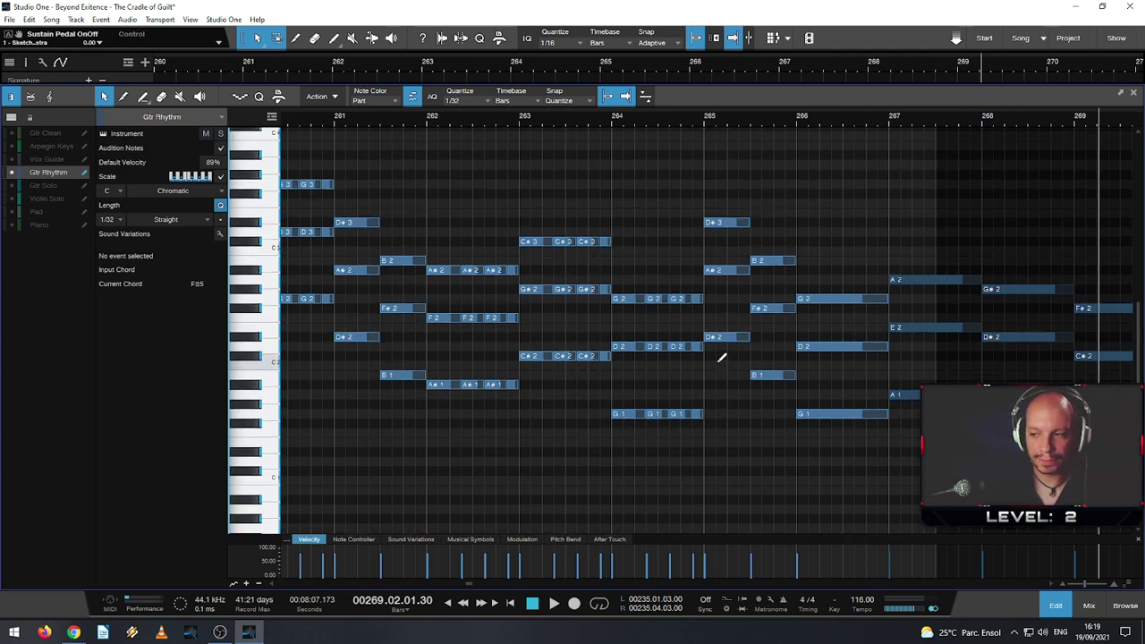
scroll(716, 371, up, 3)
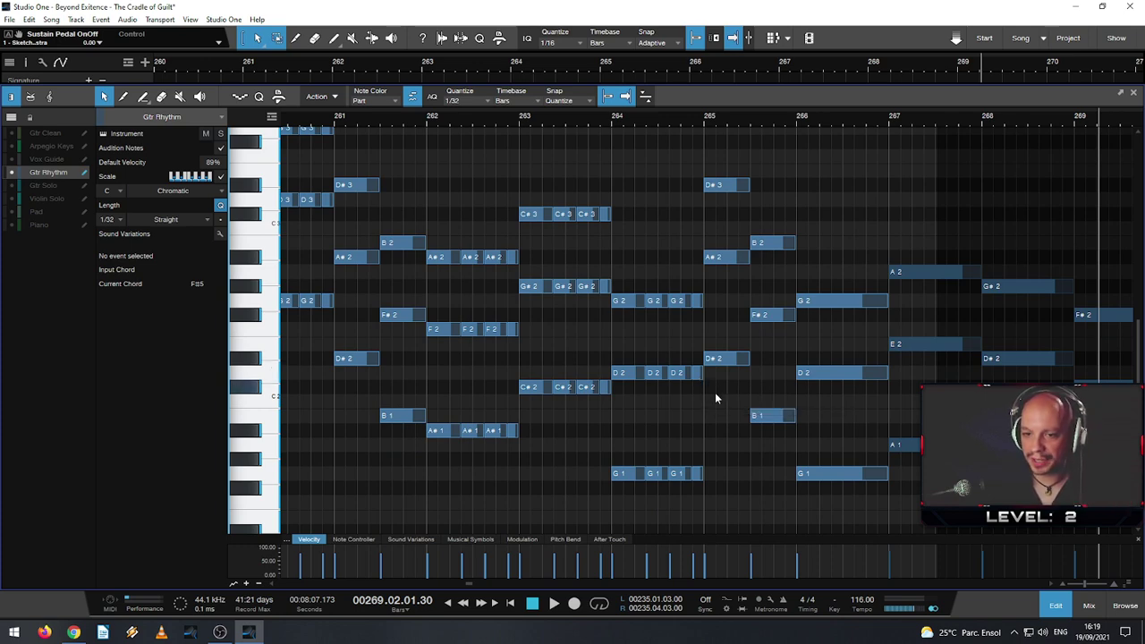
- Examine the Gtr Rhythm chords around bars 264 to 267, and play them from bar 264 into bar 266
click(611, 118)
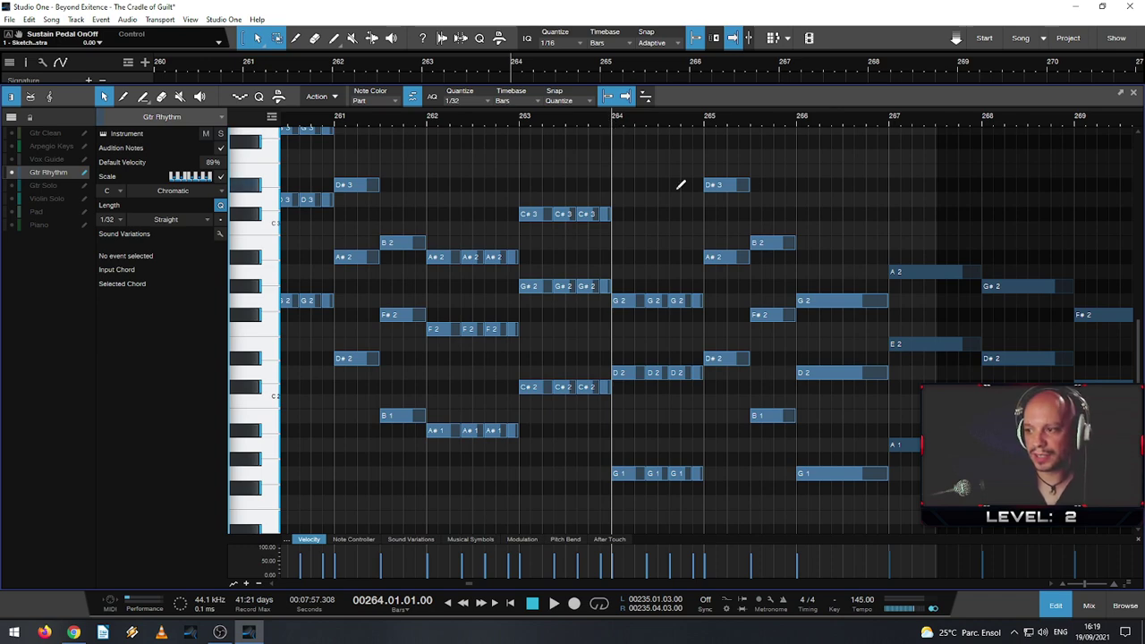
scroll(680, 184, up, 2)
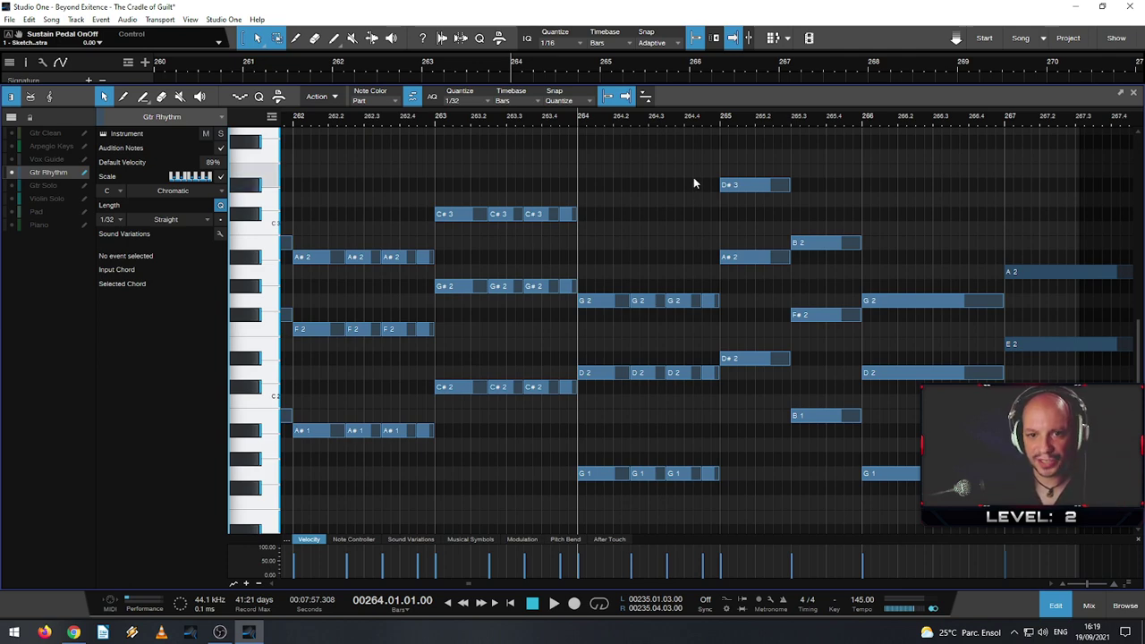
scroll(696, 181, down, 2)
scroll(696, 176, down, 2)
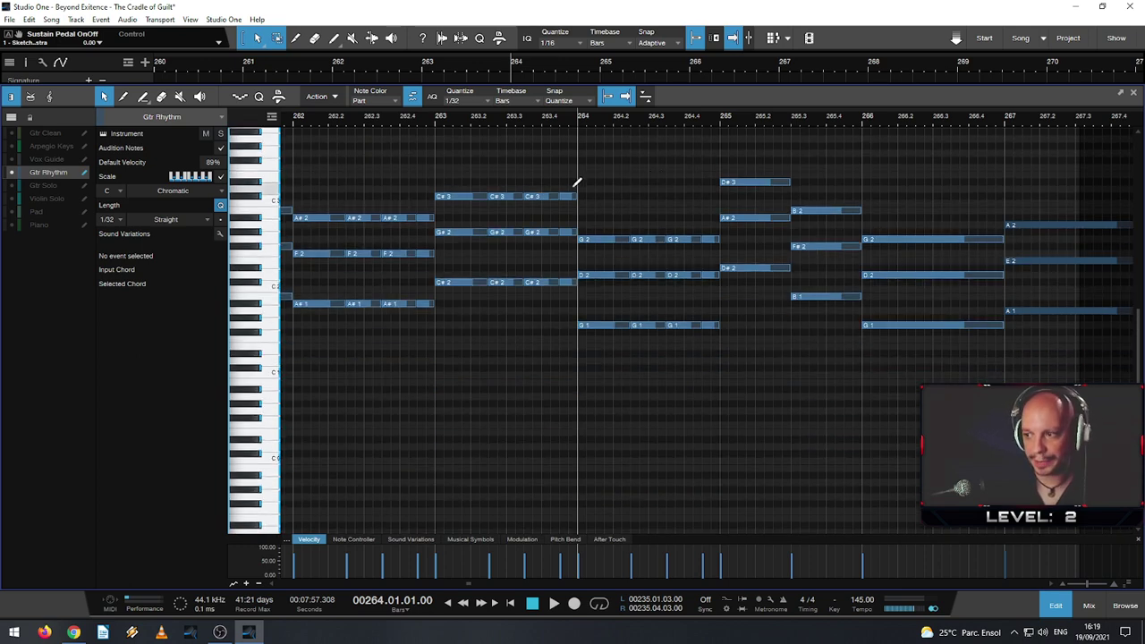
scroll(577, 183, down, 2)
scroll(573, 185, down, 2)
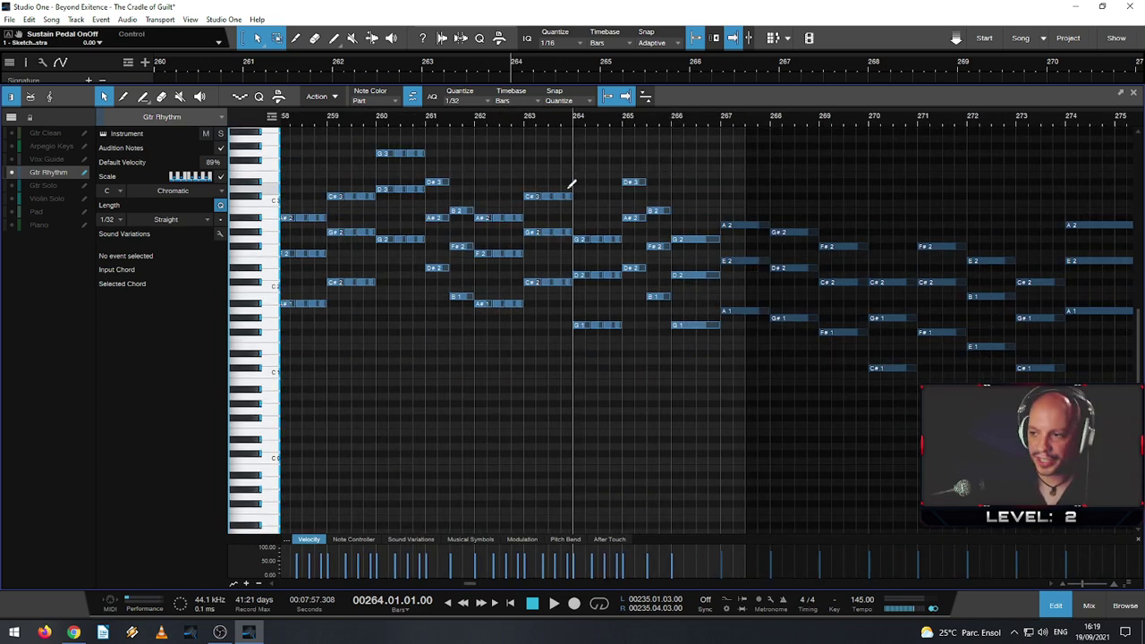
scroll(572, 184, up, 2)
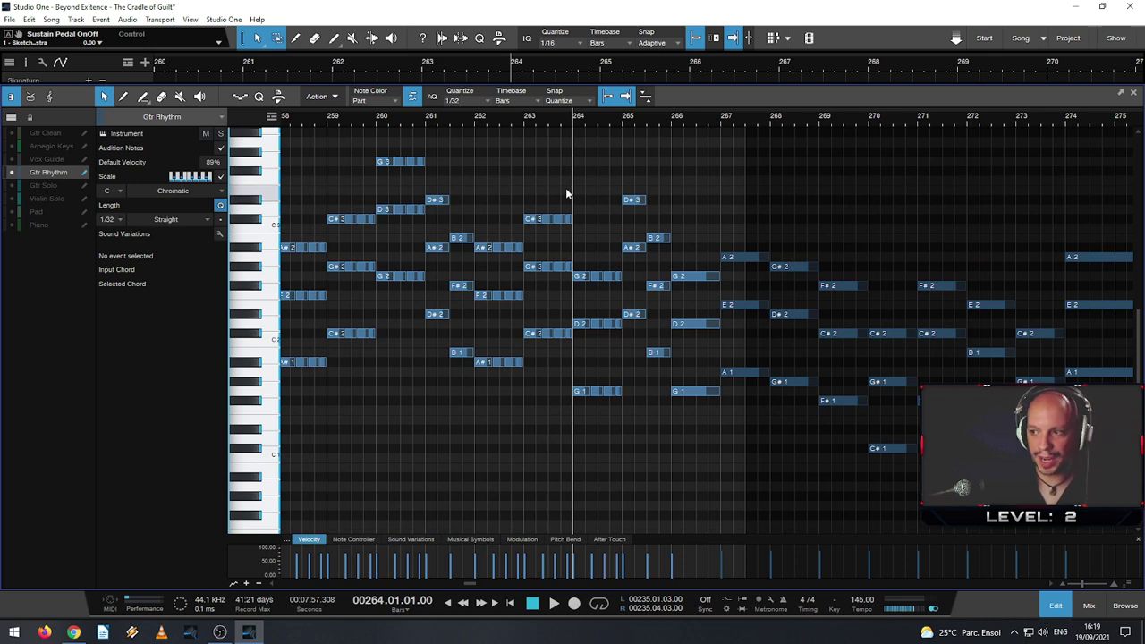
scroll(566, 190, up, 2)
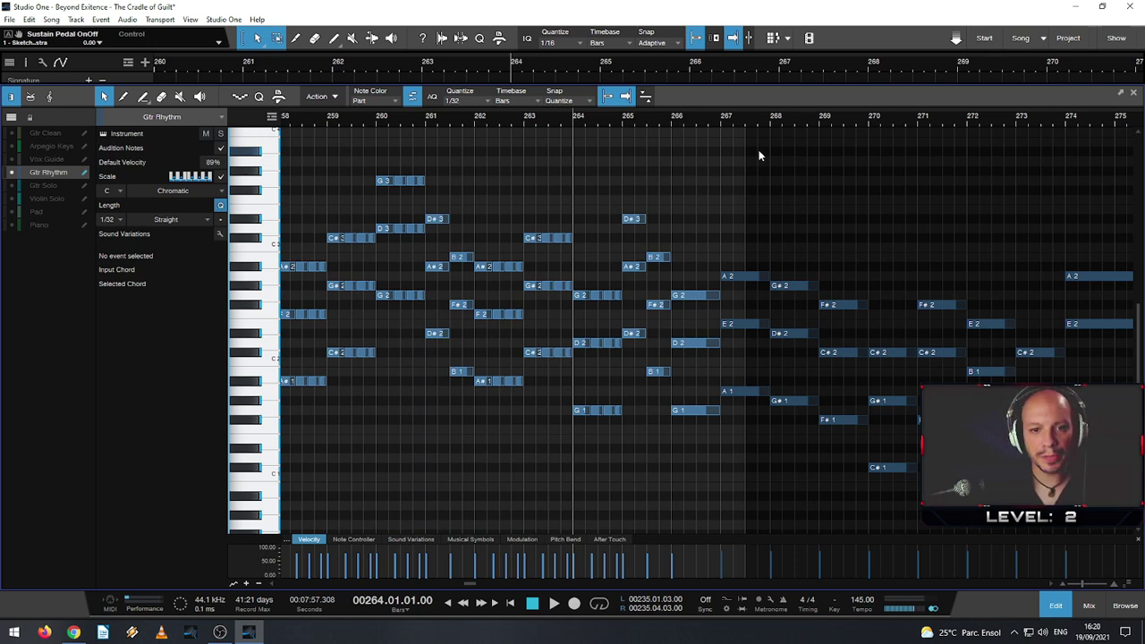
scroll(583, 210, up, 2)
scroll(662, 259, up, 2)
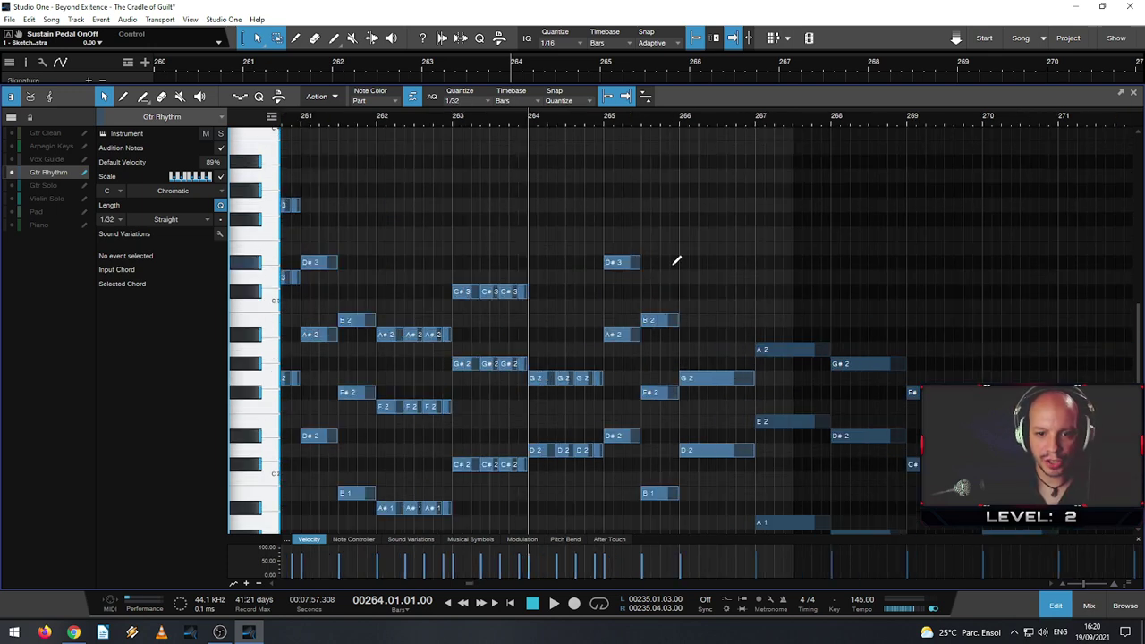
scroll(703, 259, down, 2)
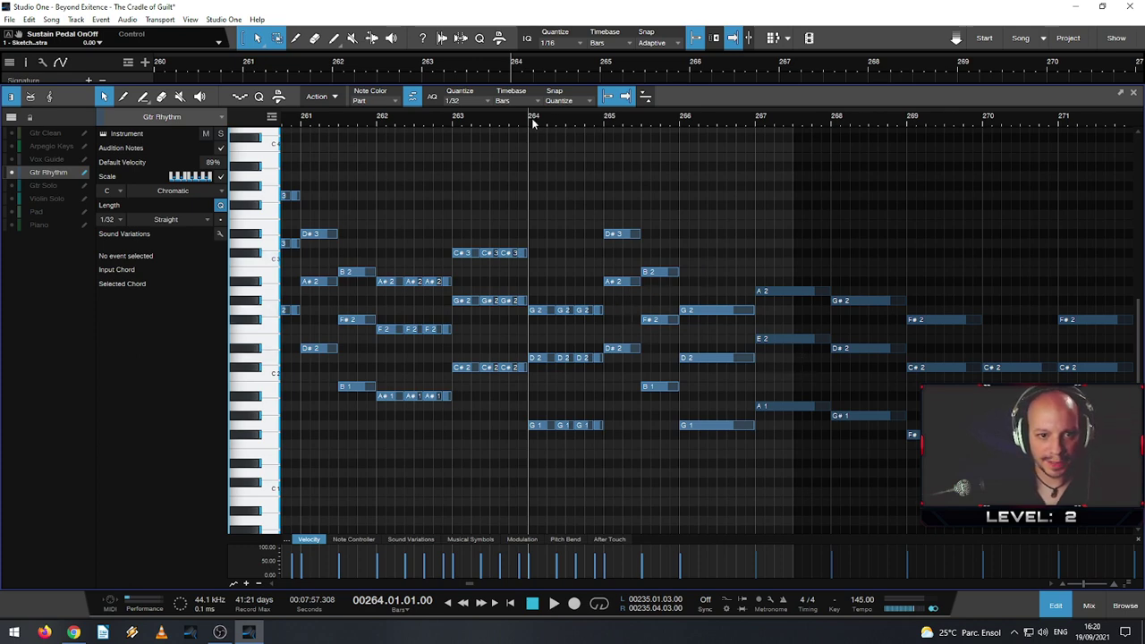
key(space)
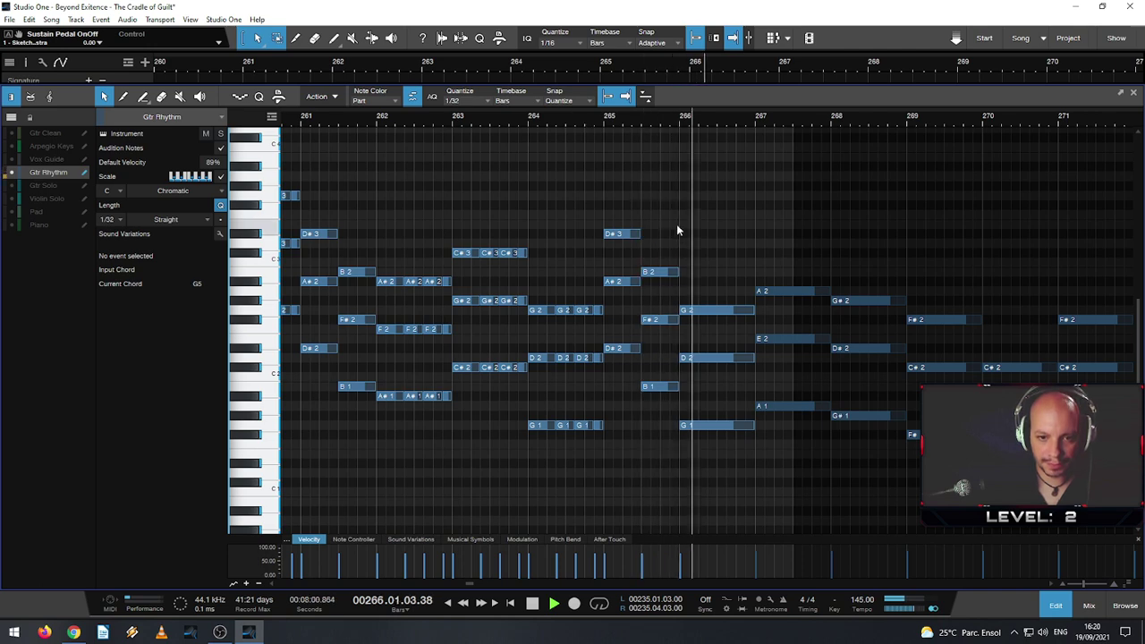
key(space)
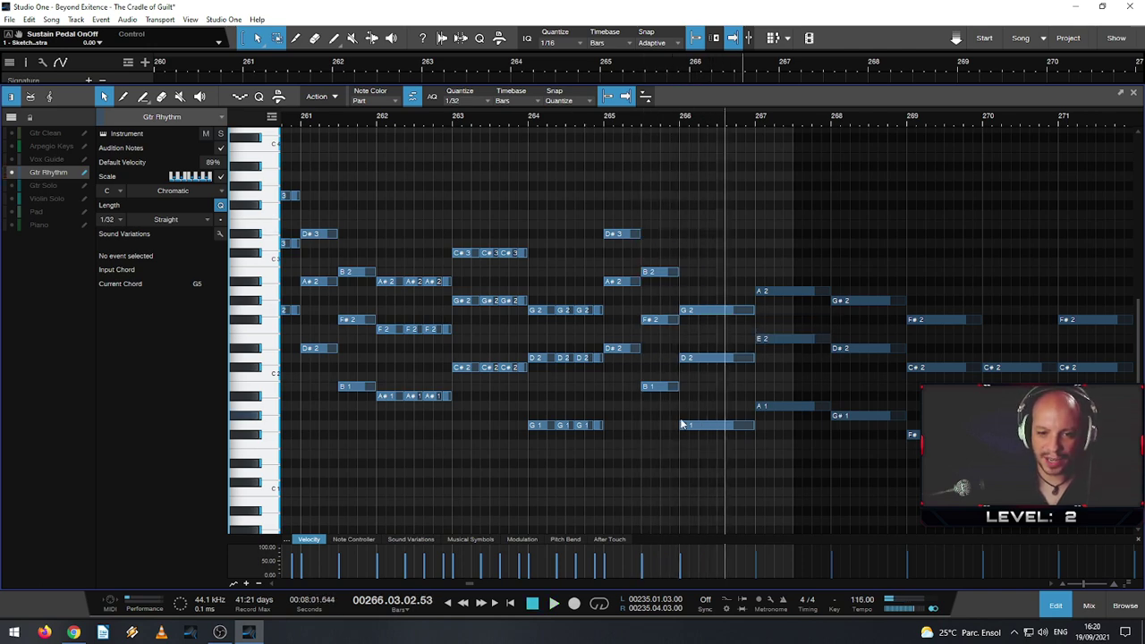
- Select the G1, D2 and G2 chord in bar 266, and audition it from bar 266 and in context from bar 264
drag(686, 431, 700, 255)
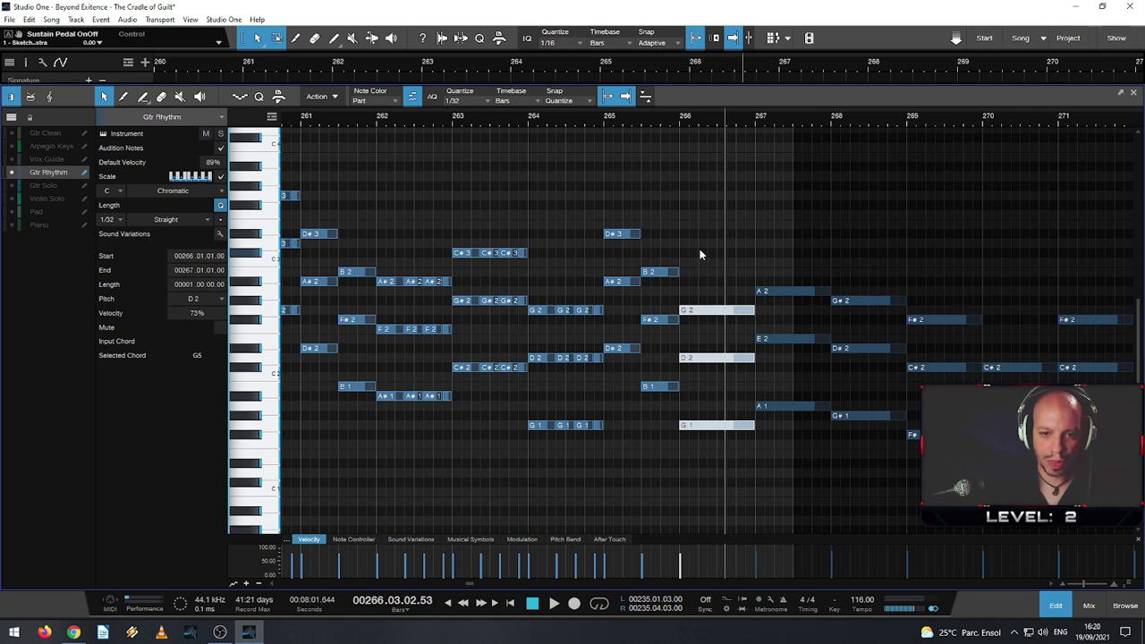
click(680, 122)
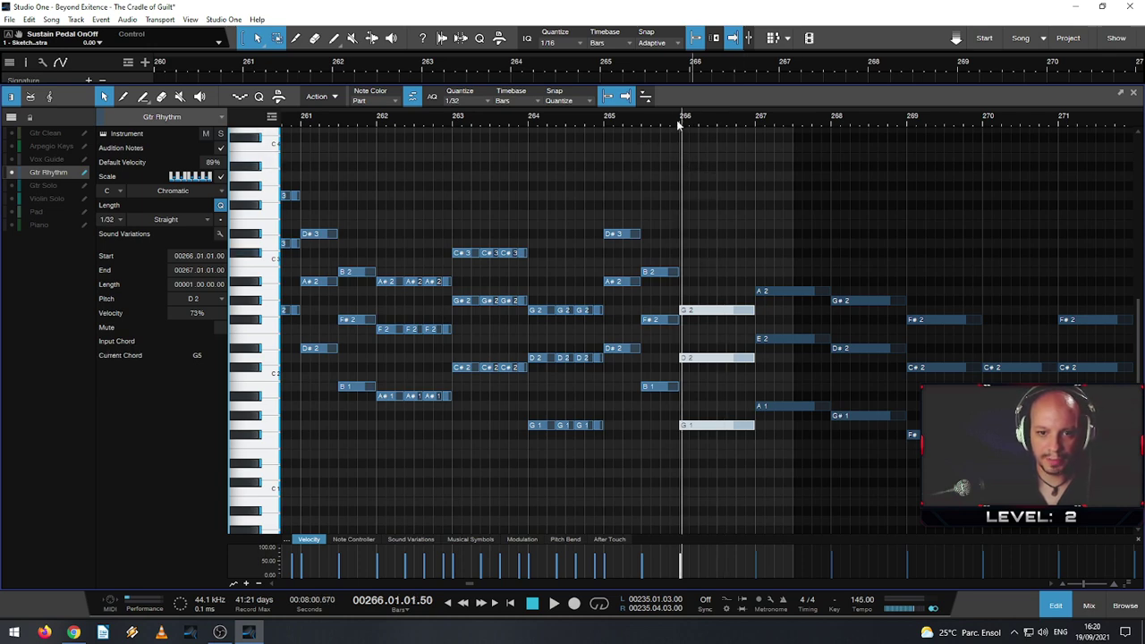
key(space)
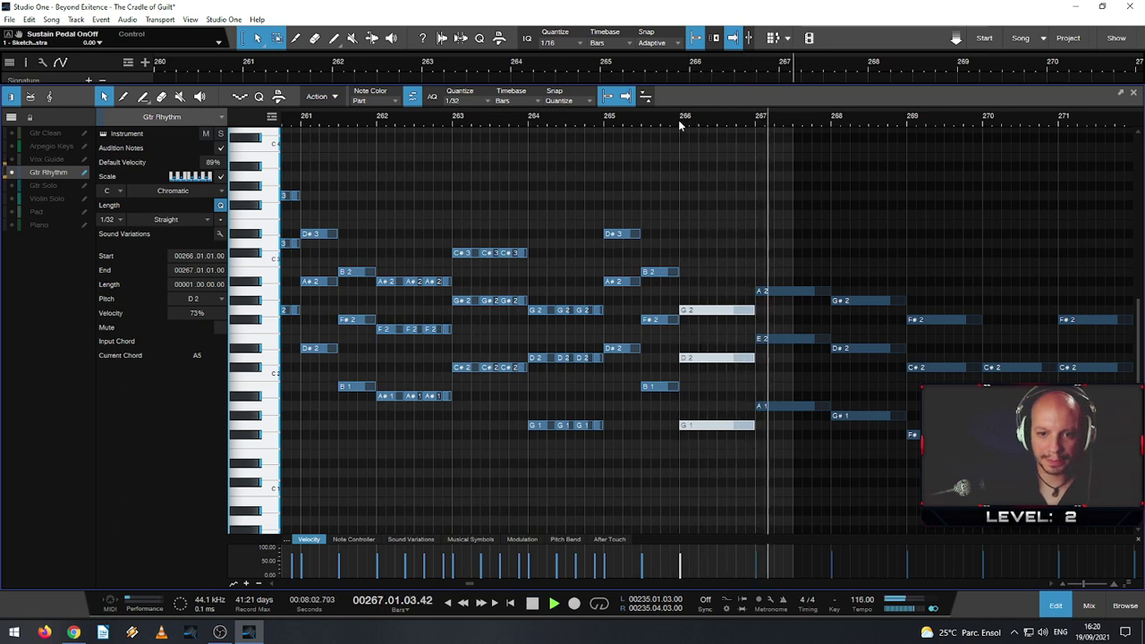
key(space)
key(space)
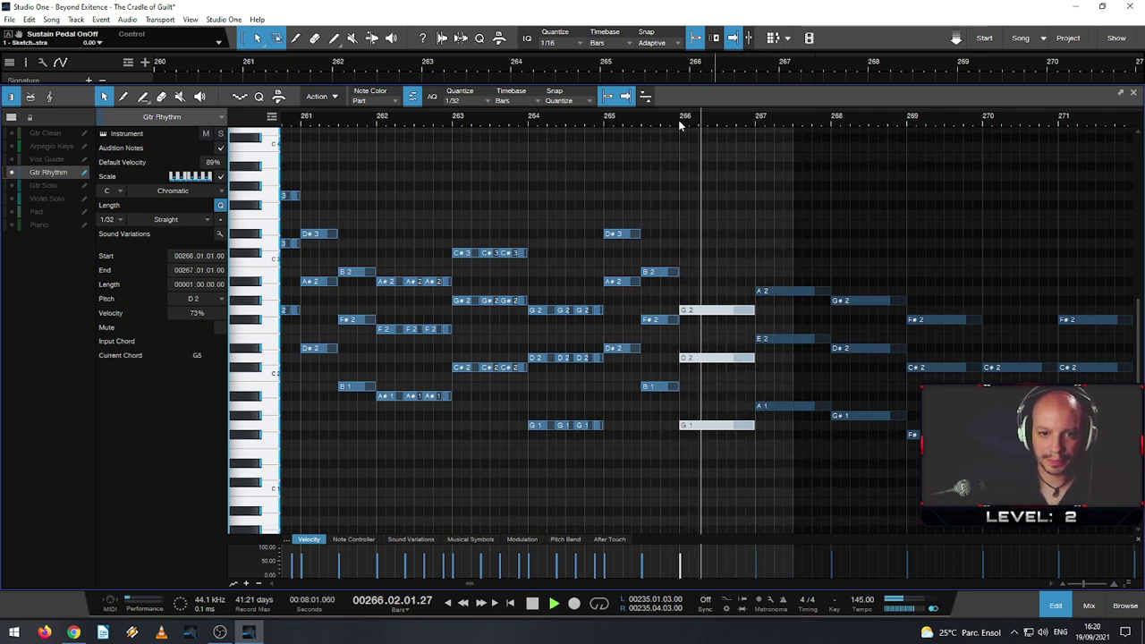
key(space)
click(528, 123)
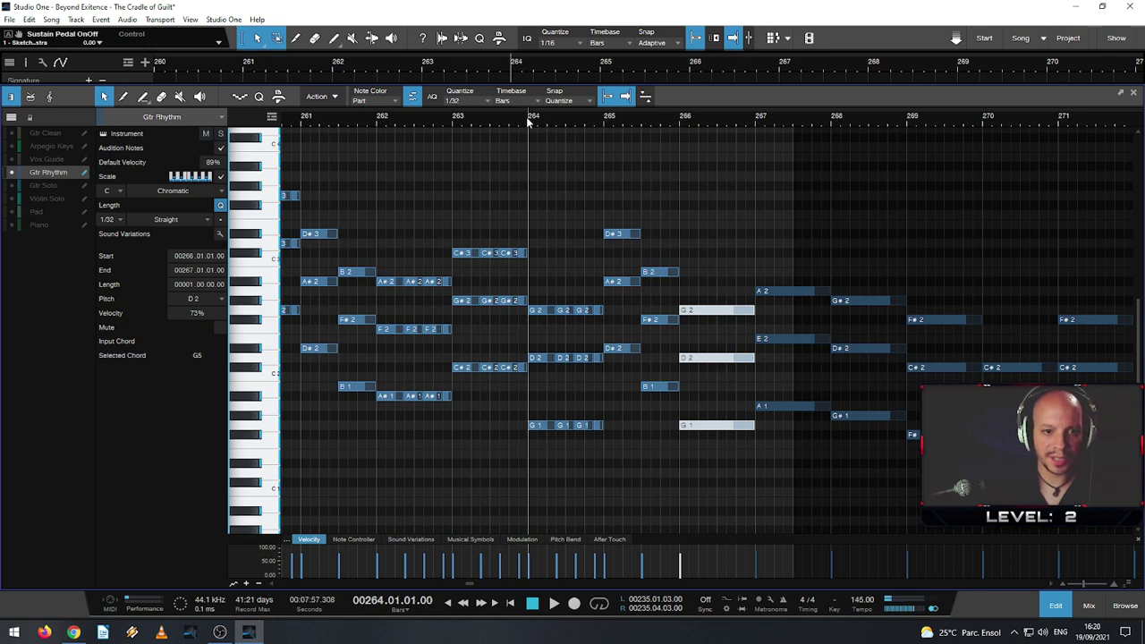
key(space)
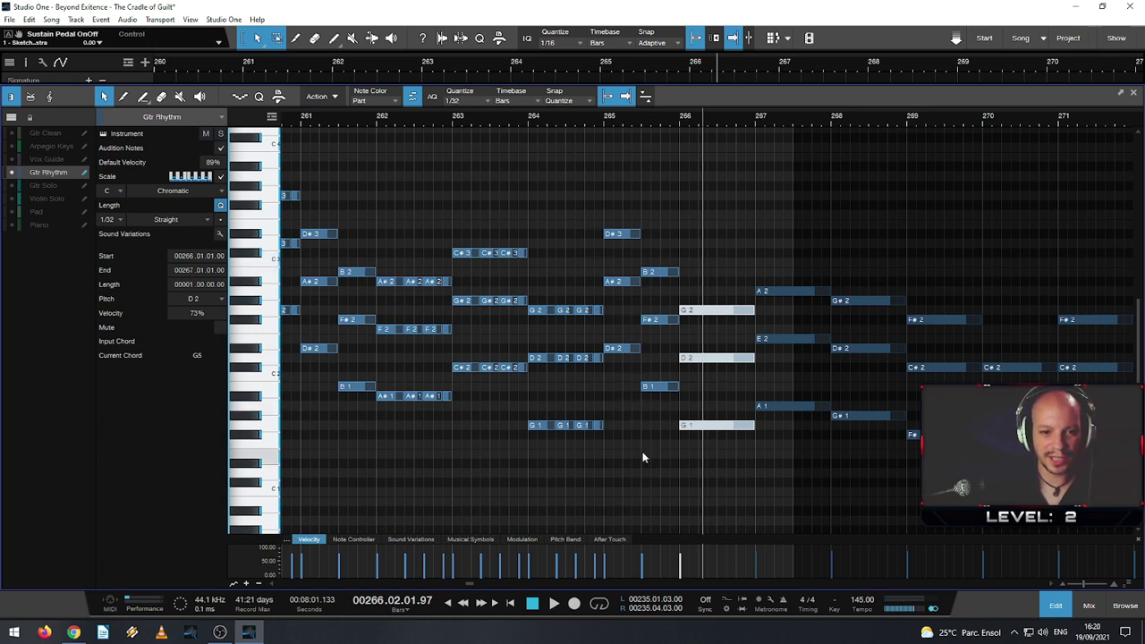
- Select the two chords in bar 265, and play the transition from bar 263
drag(625, 420, 657, 183)
click(451, 119)
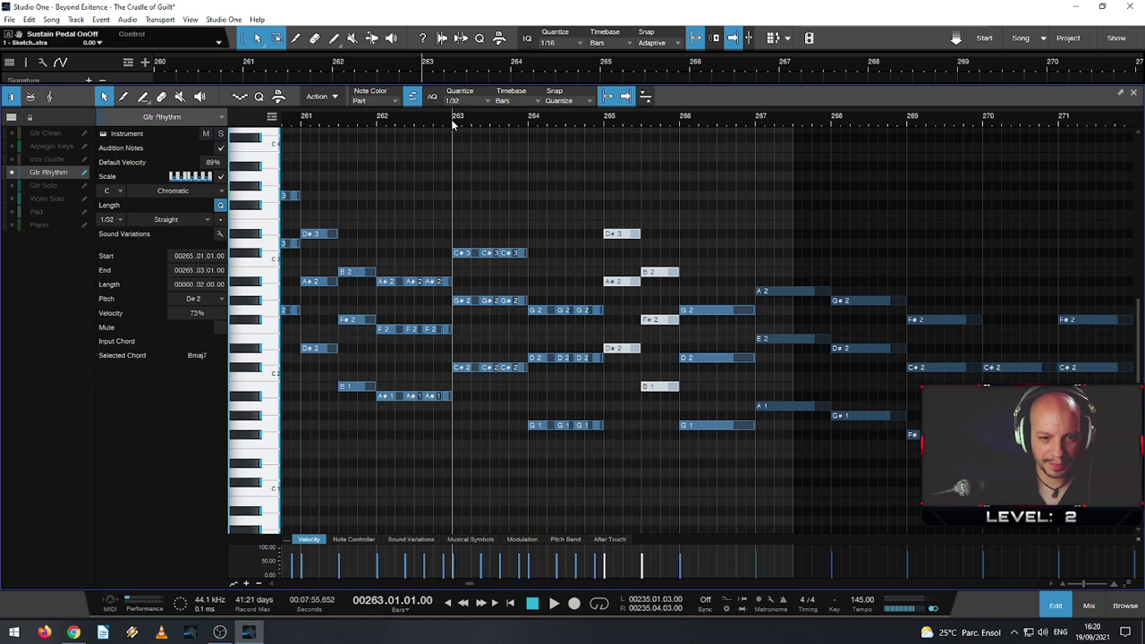
key(space)
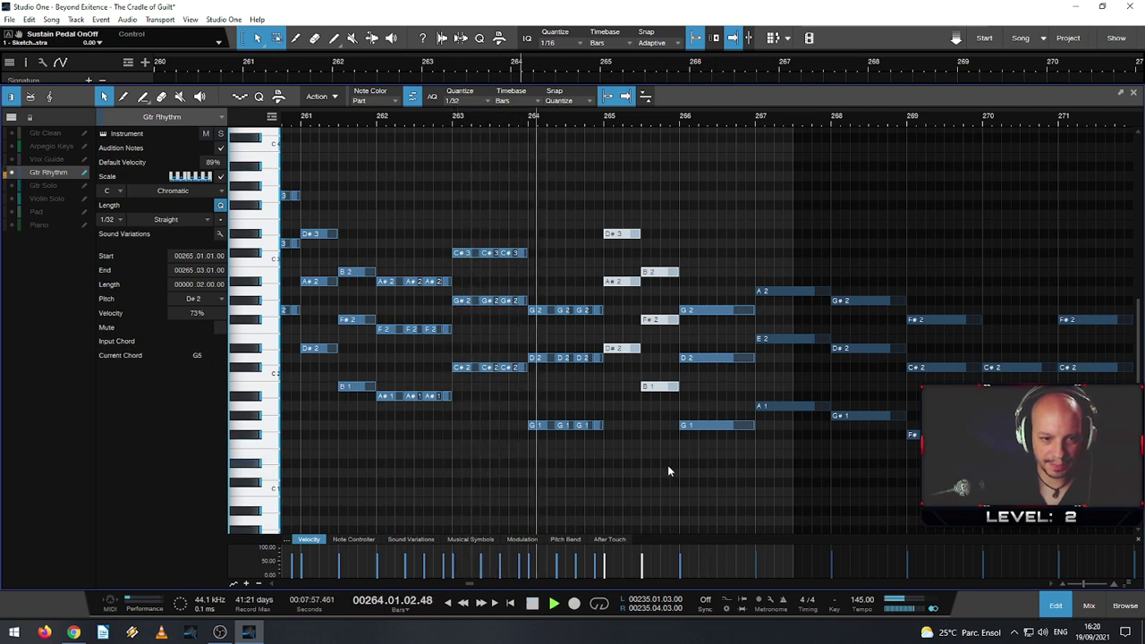
- Try the bar 265 chords as B1, F#2, B2 and A1, E2, A2, and play them from just before bar 264
click(623, 412)
drag(626, 222, 625, 219)
drag(626, 232, 627, 282)
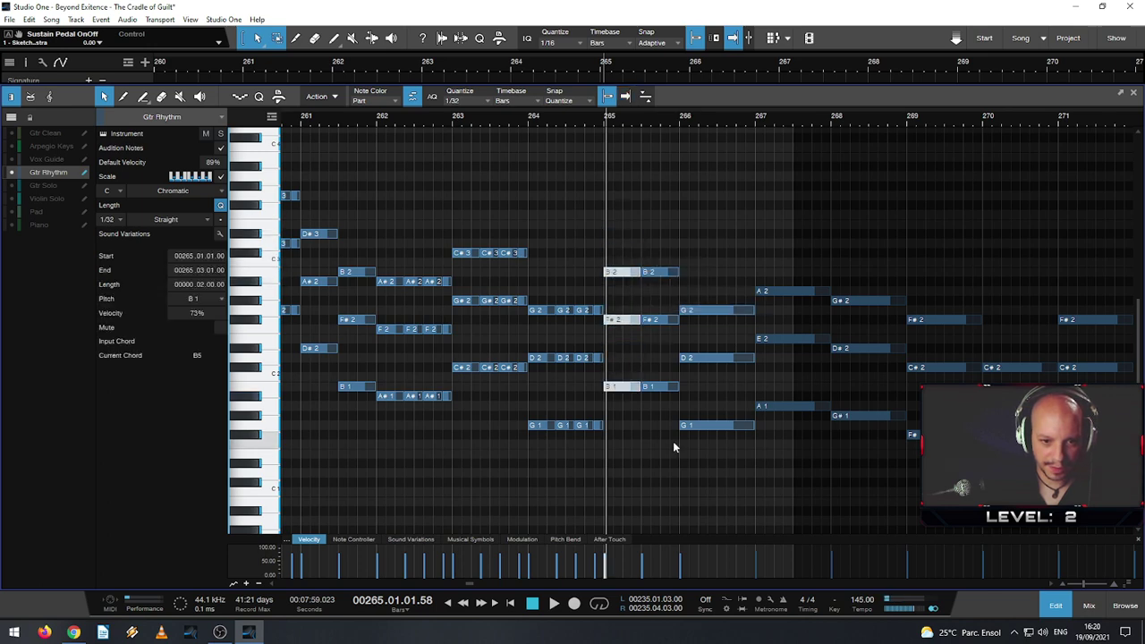
drag(660, 433, 653, 294)
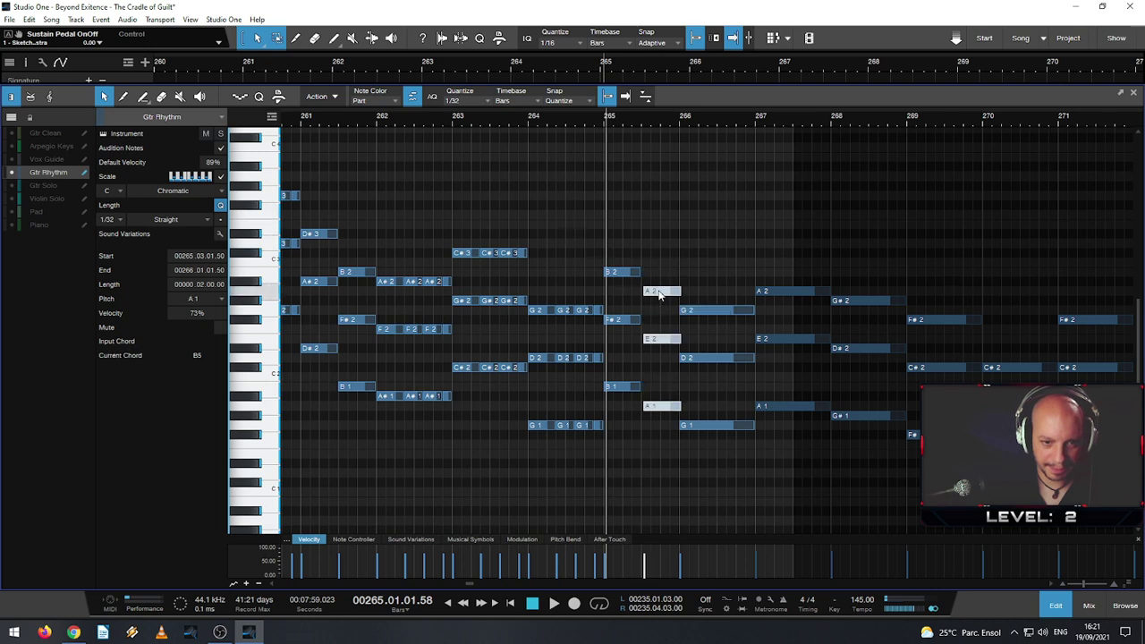
click(659, 295)
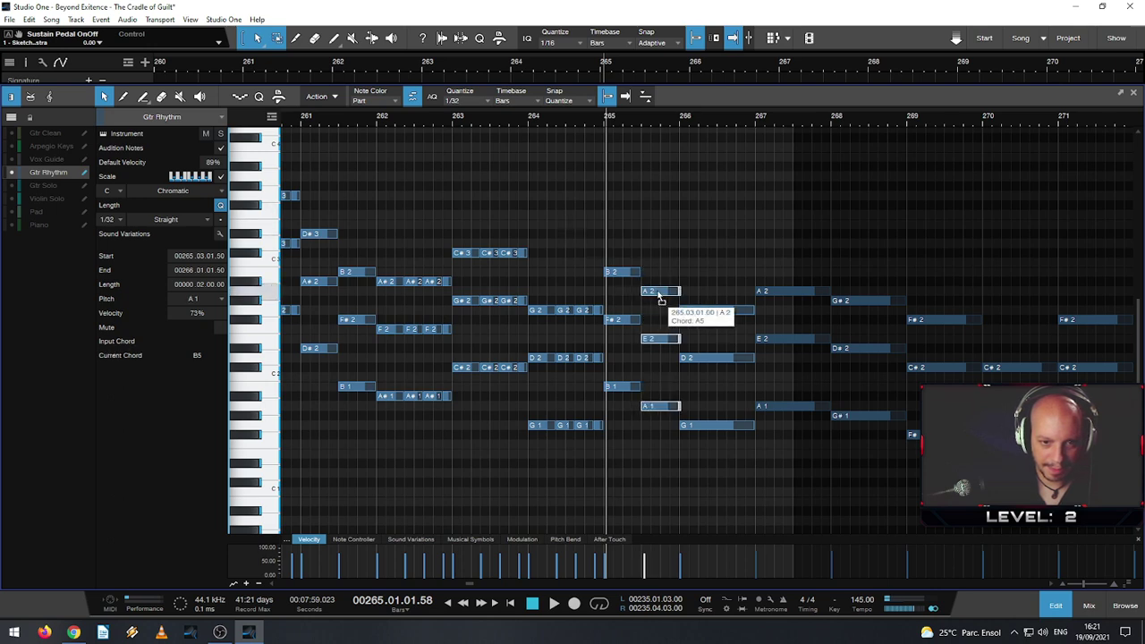
click(523, 116)
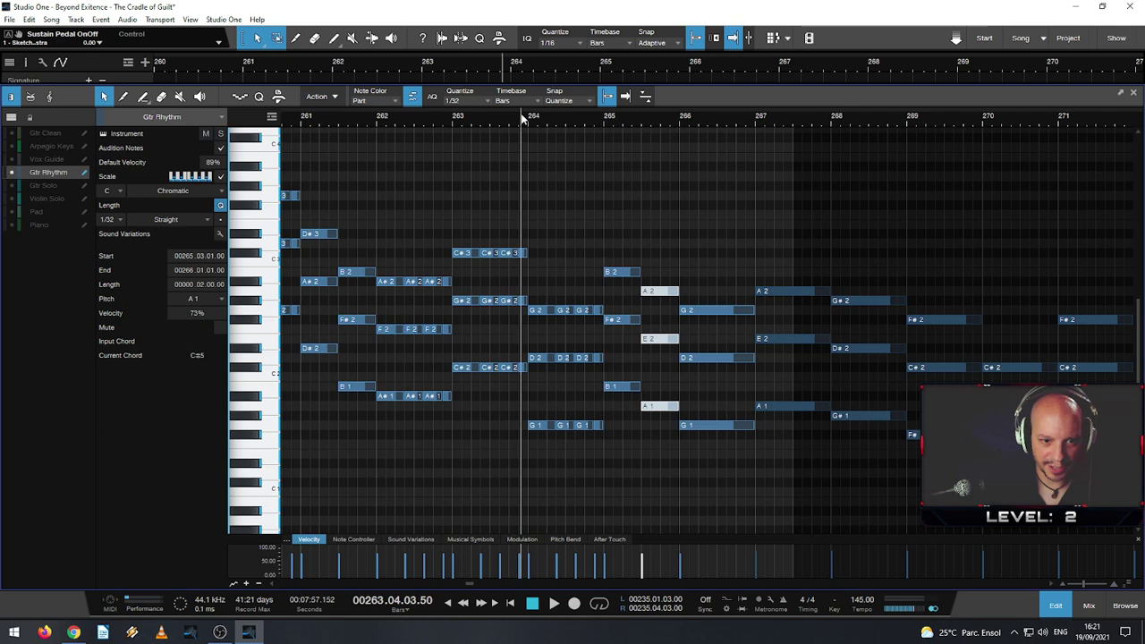
key(space)
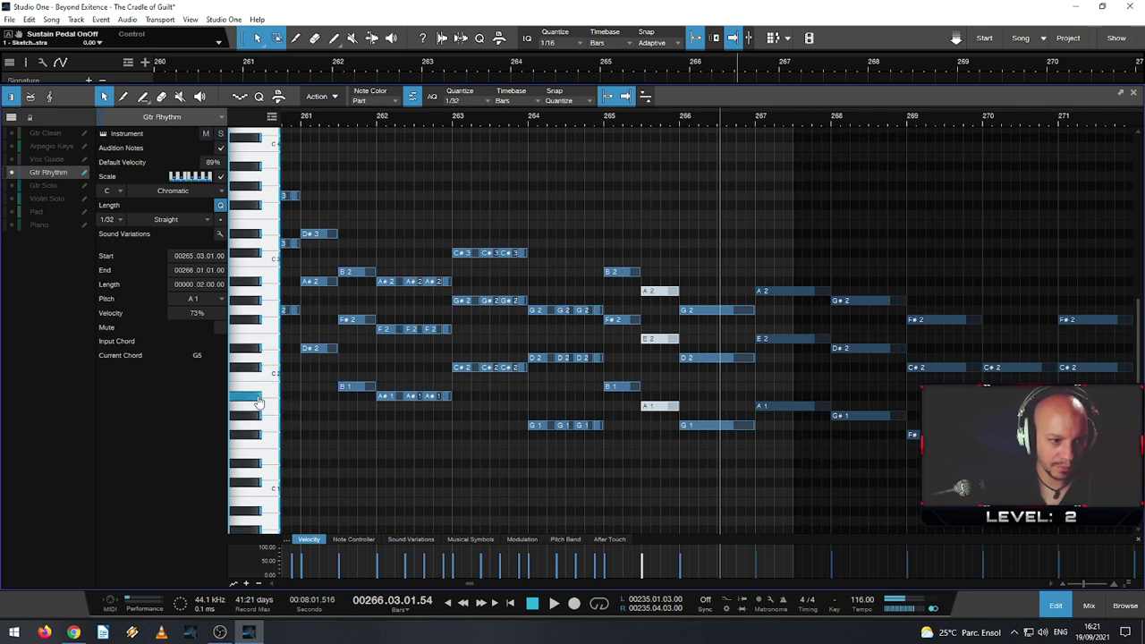
- Move the bar 265 chords to A#1, F2, A#2 and C2, G2, C3, and play them from bar 263
key(Left)
drag(624, 280, 629, 291)
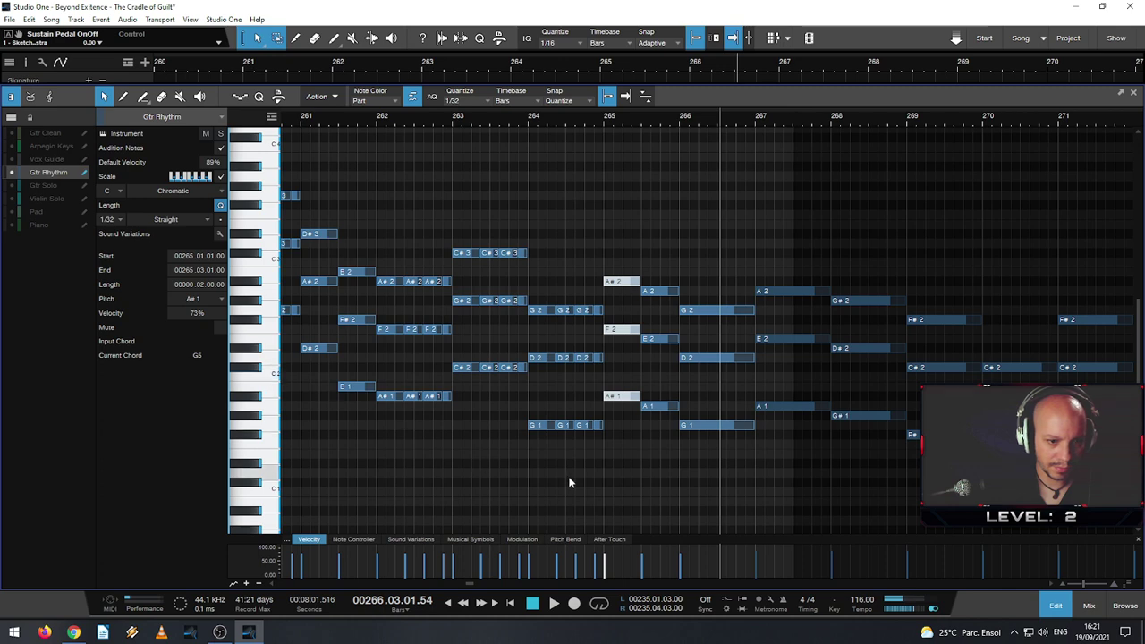
drag(651, 425, 653, 274)
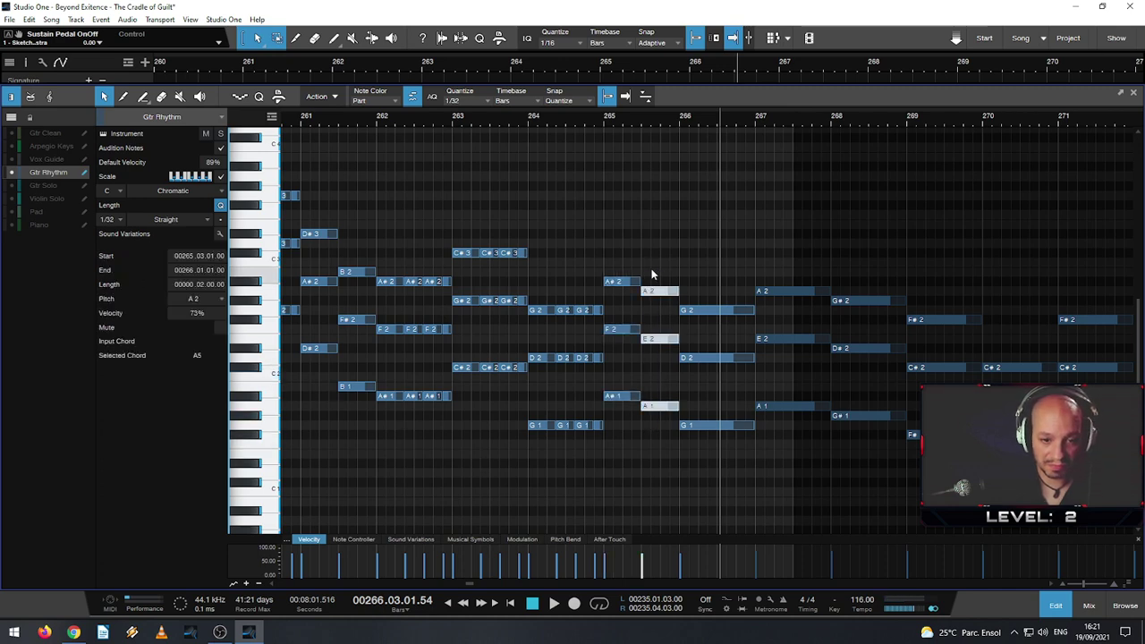
key(Up)
key(Up)
key(Up)
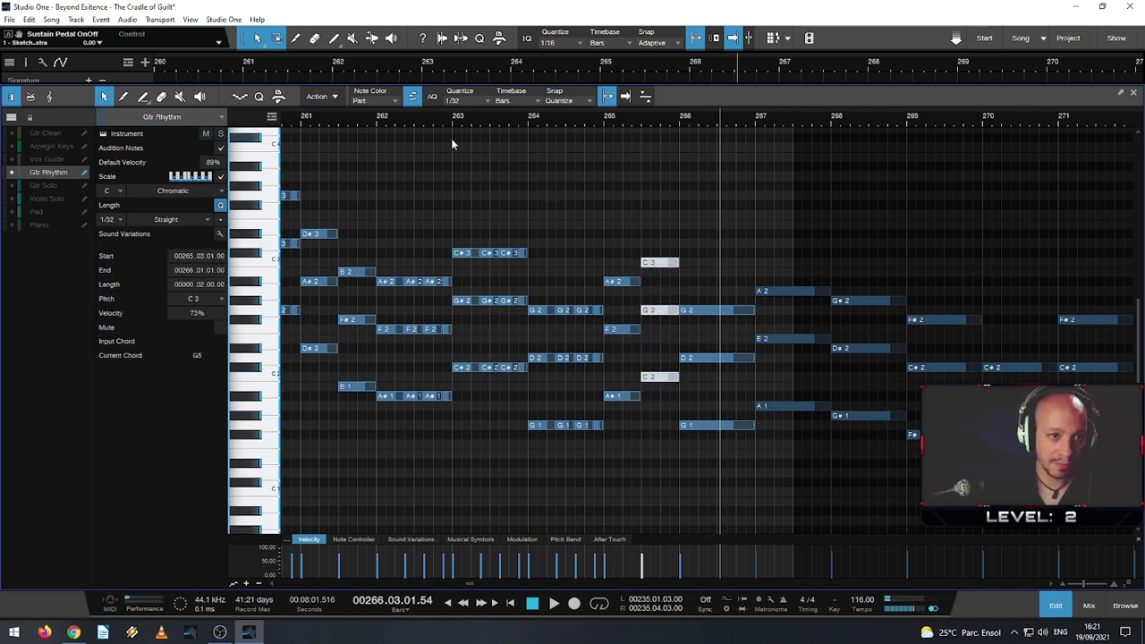
click(449, 121)
key(space)
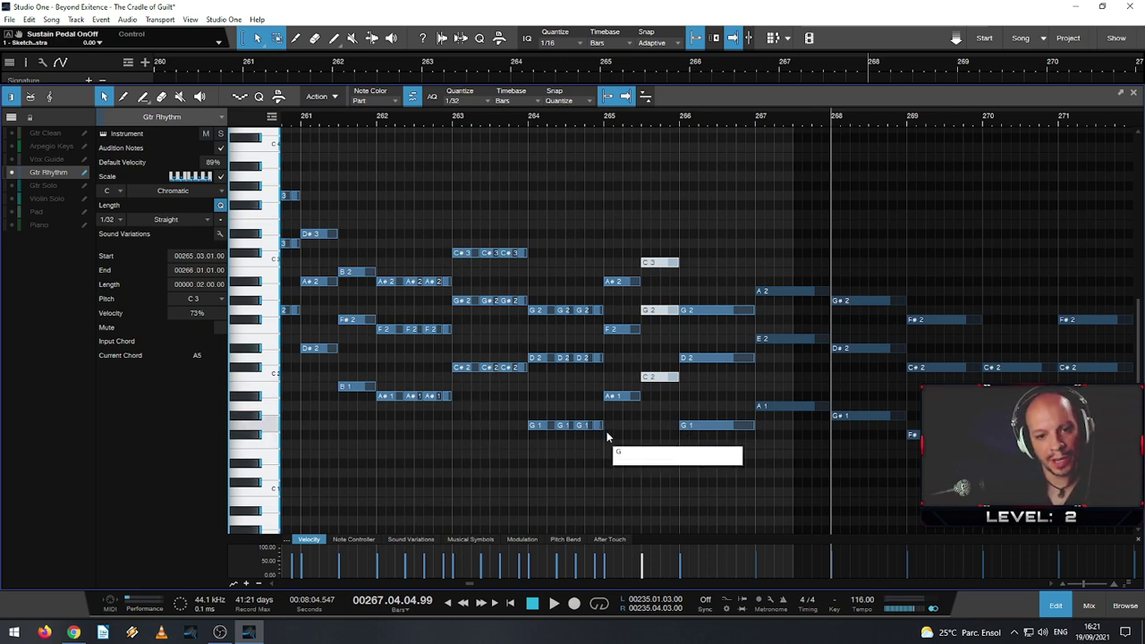
- Select both bar 265 chords, replay them from just before bar 265, and compare them with the surrounding chords from bar 251 to 270
drag(616, 458, 658, 227)
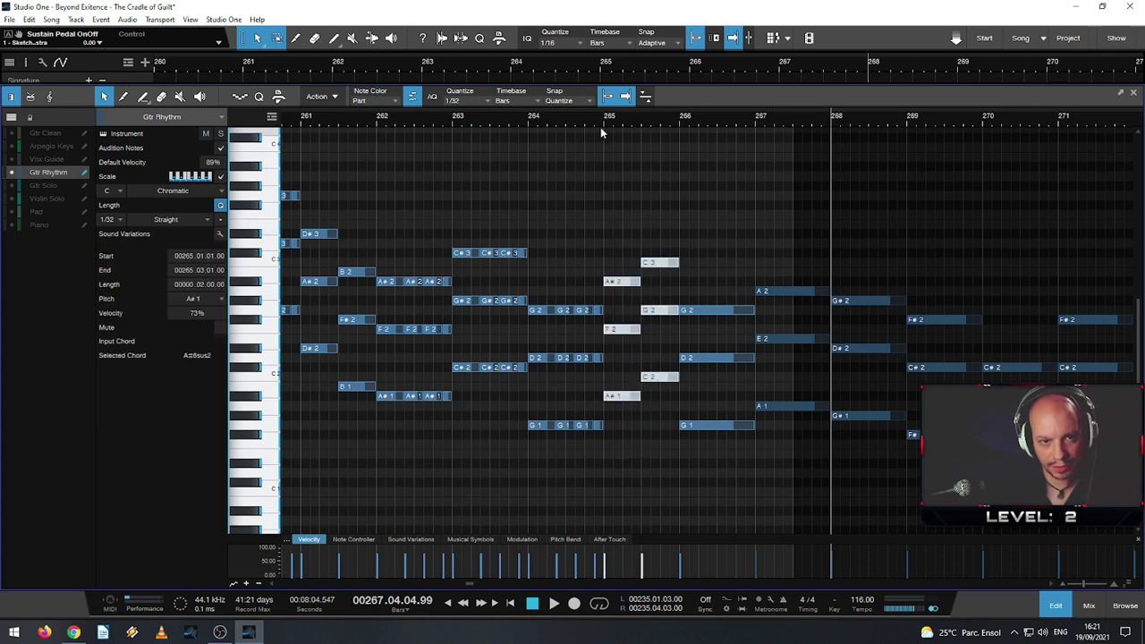
click(600, 127)
key(space)
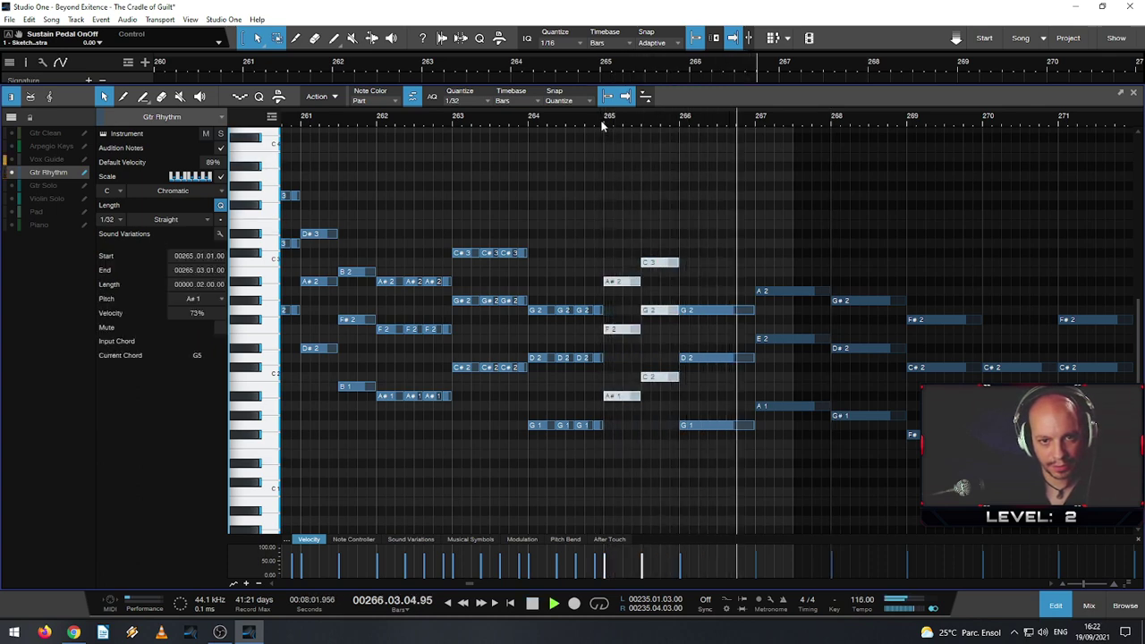
click(602, 122)
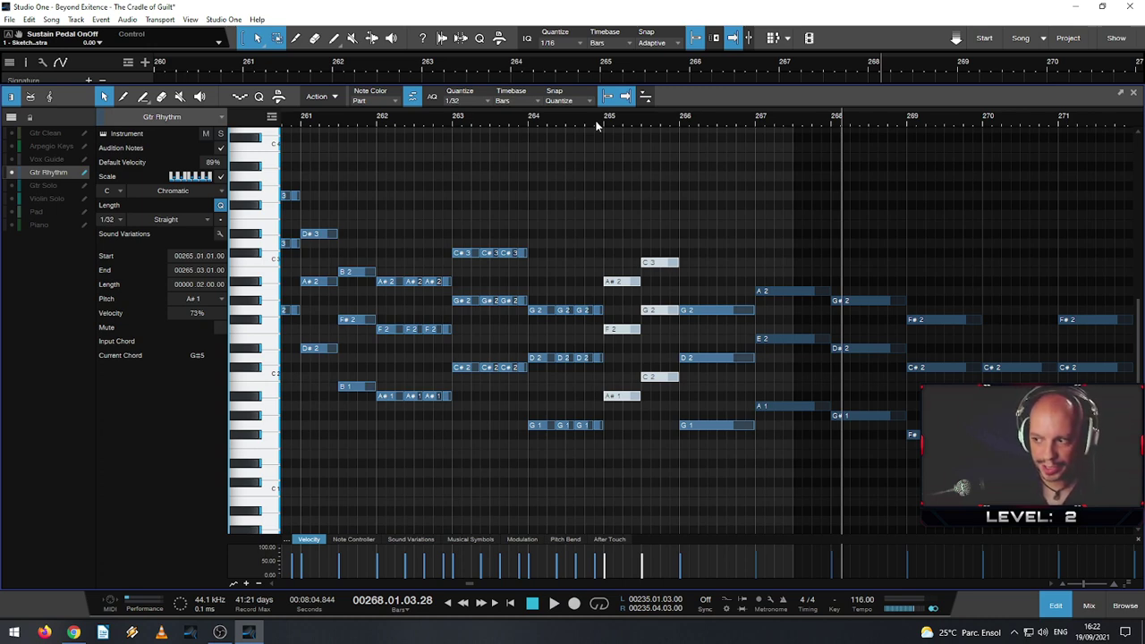
scroll(423, 208, down, 3)
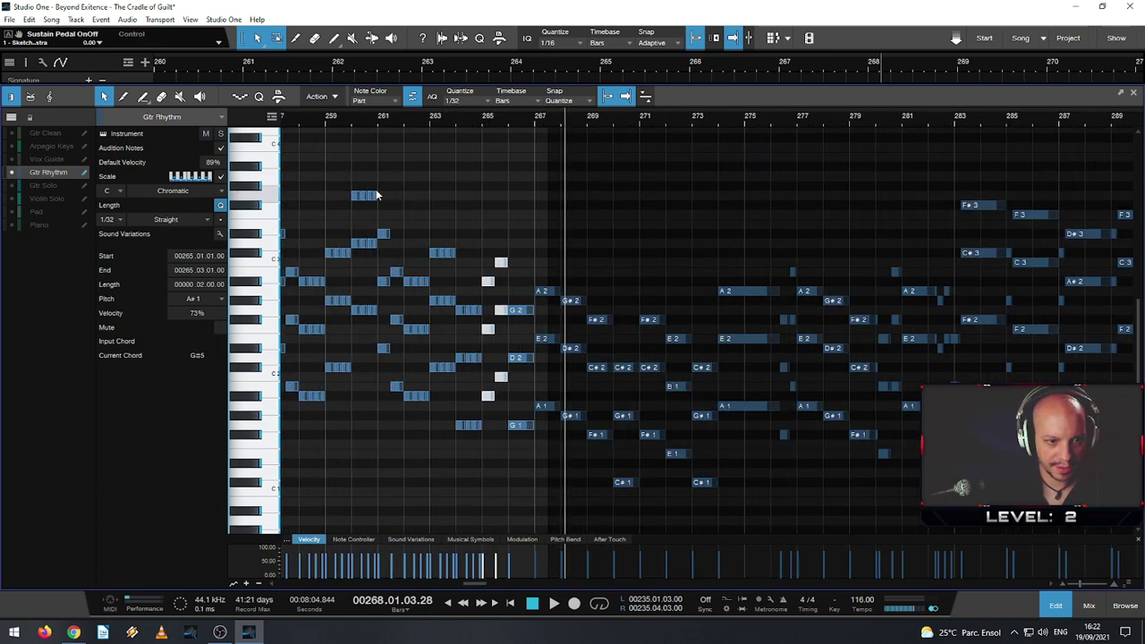
scroll(328, 130, up, 3)
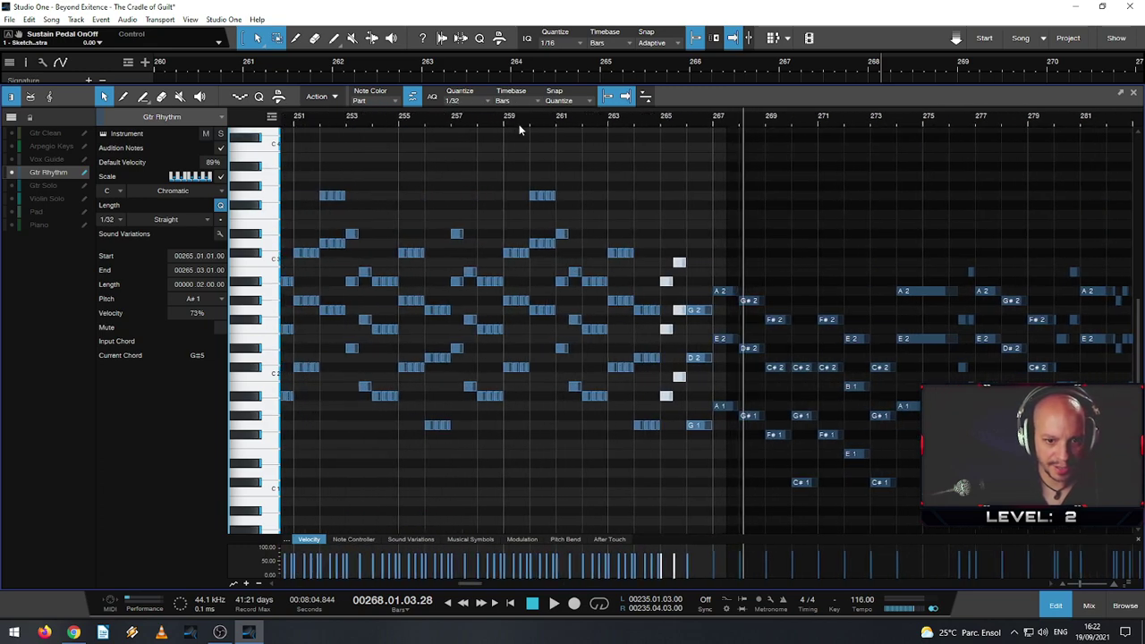
scroll(518, 128, up, 2)
scroll(689, 335, up, 2)
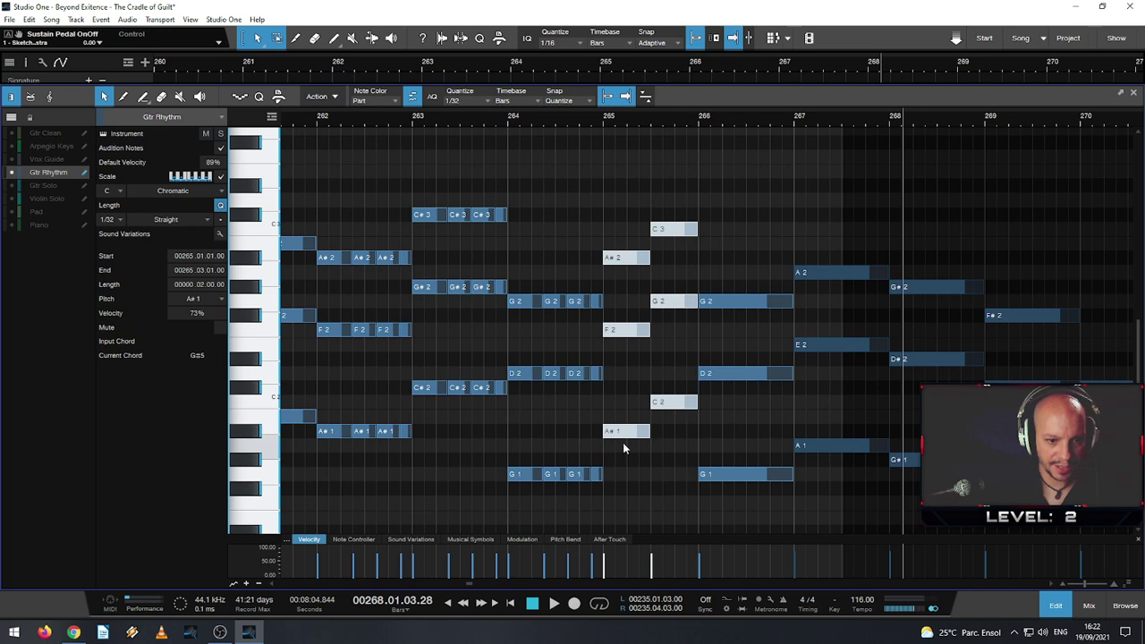
scroll(478, 422, down, 2)
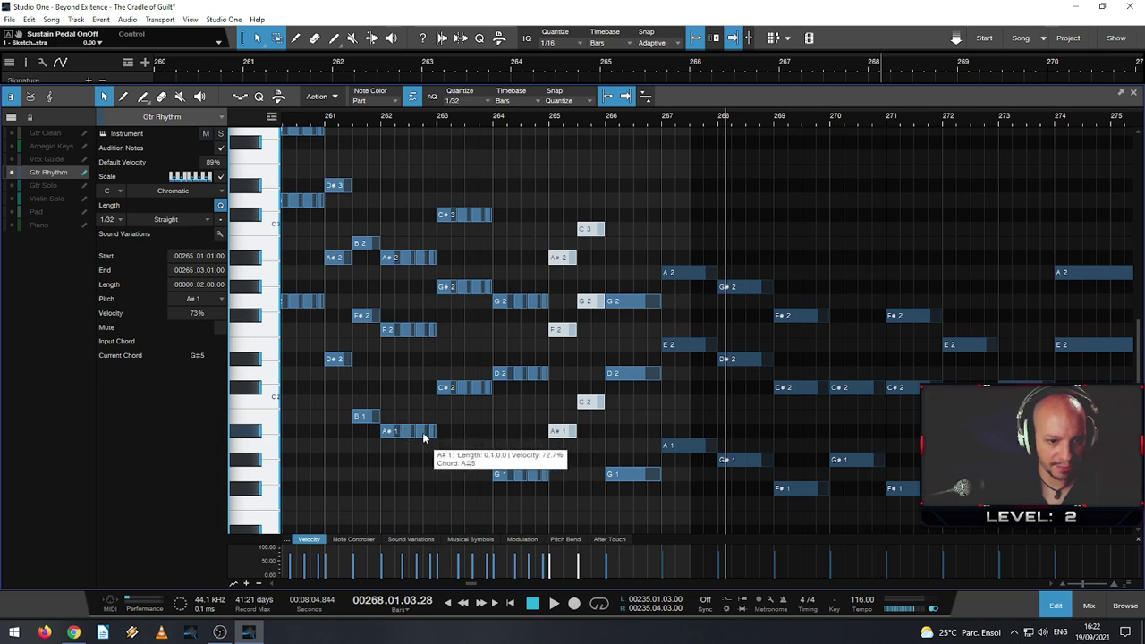
scroll(406, 463, up, 2)
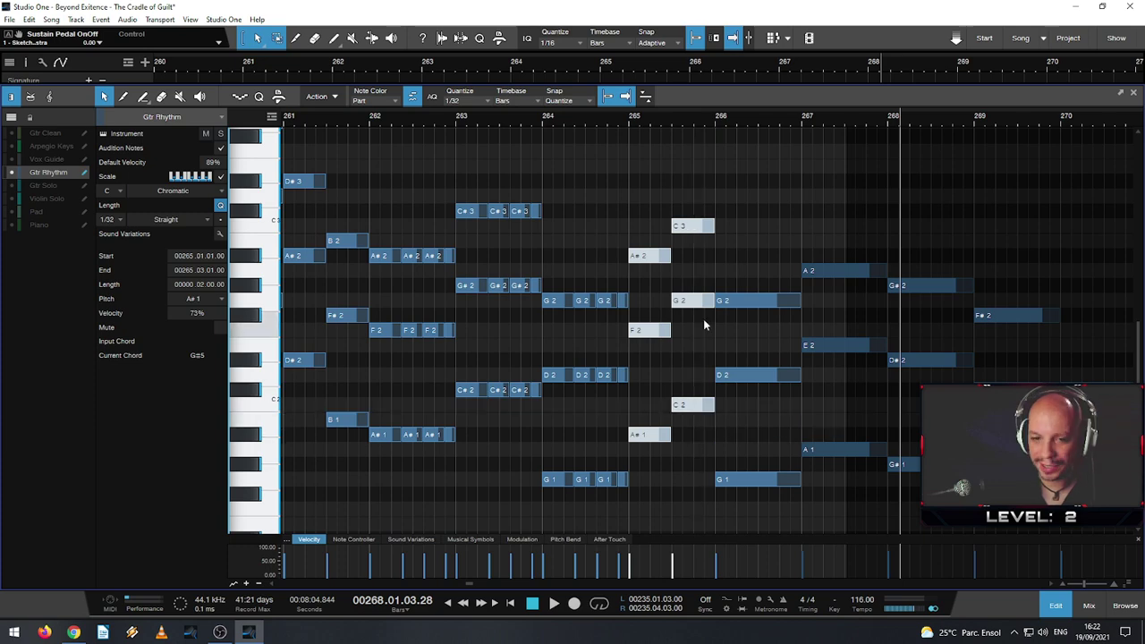
- Lower the repeated chord in bar 263 a semitone to C2, G2 and C3, and play the passage from bar 261
click(512, 435)
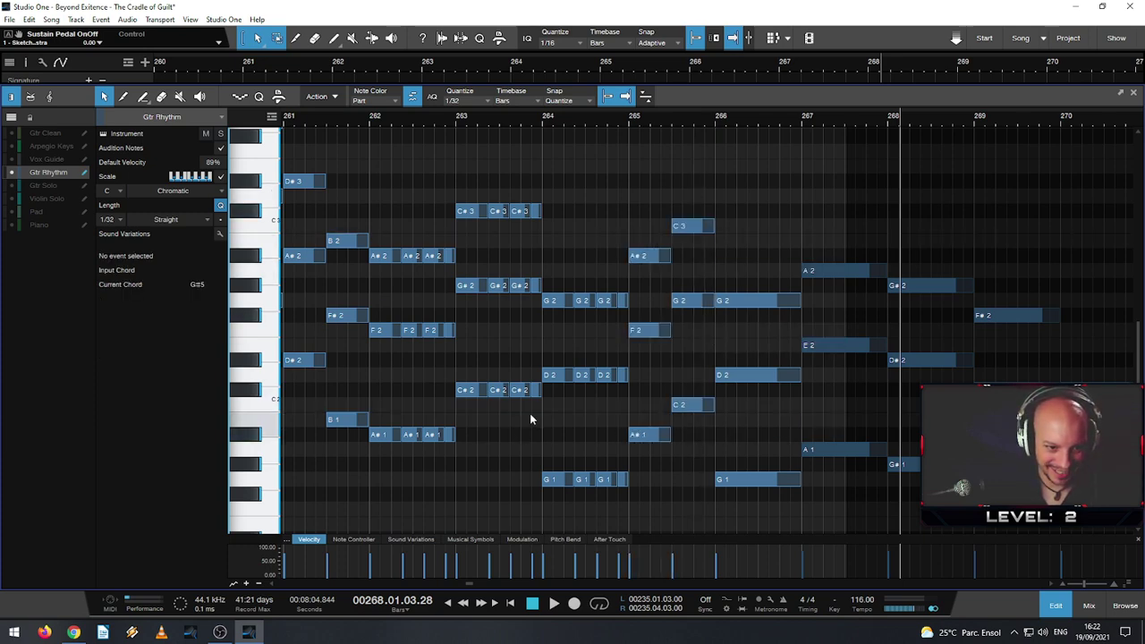
drag(540, 411, 462, 181)
key(Down)
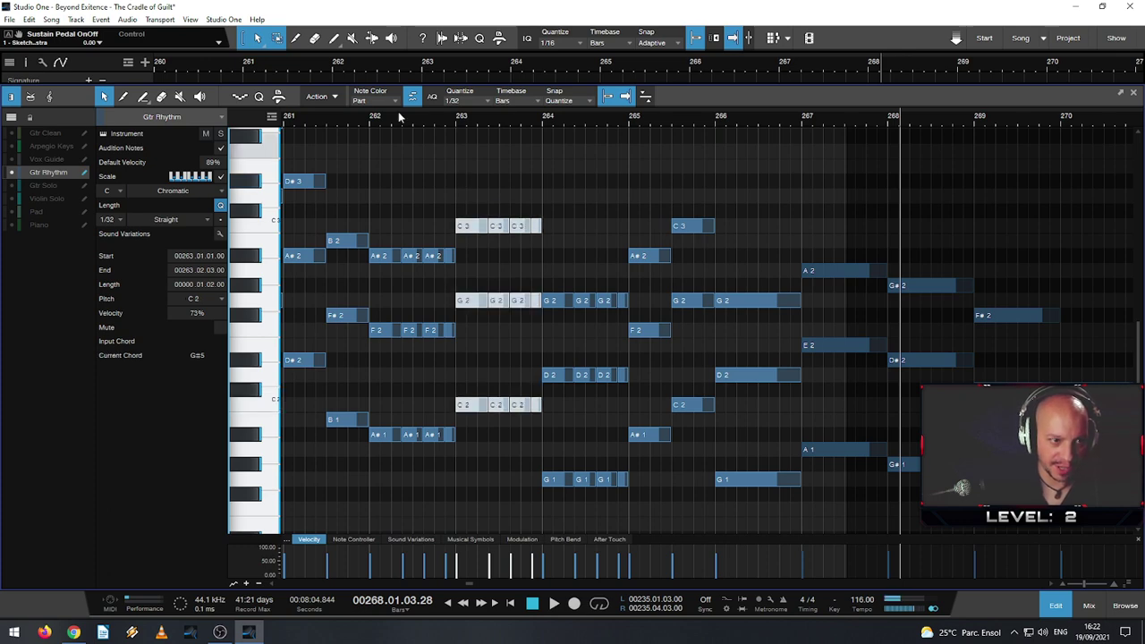
ctrl+scroll(313, 119, down, 2)
click(312, 120)
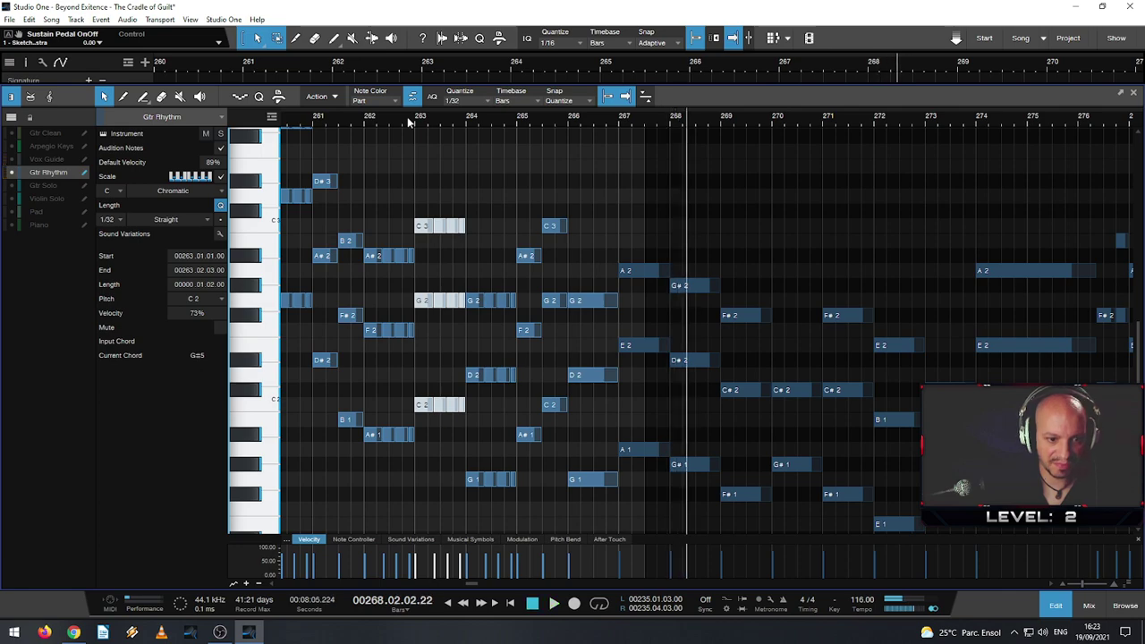
- Play the Gtr Rhythm passage from bar 255 into bar 260
drag(408, 123, 635, 112)
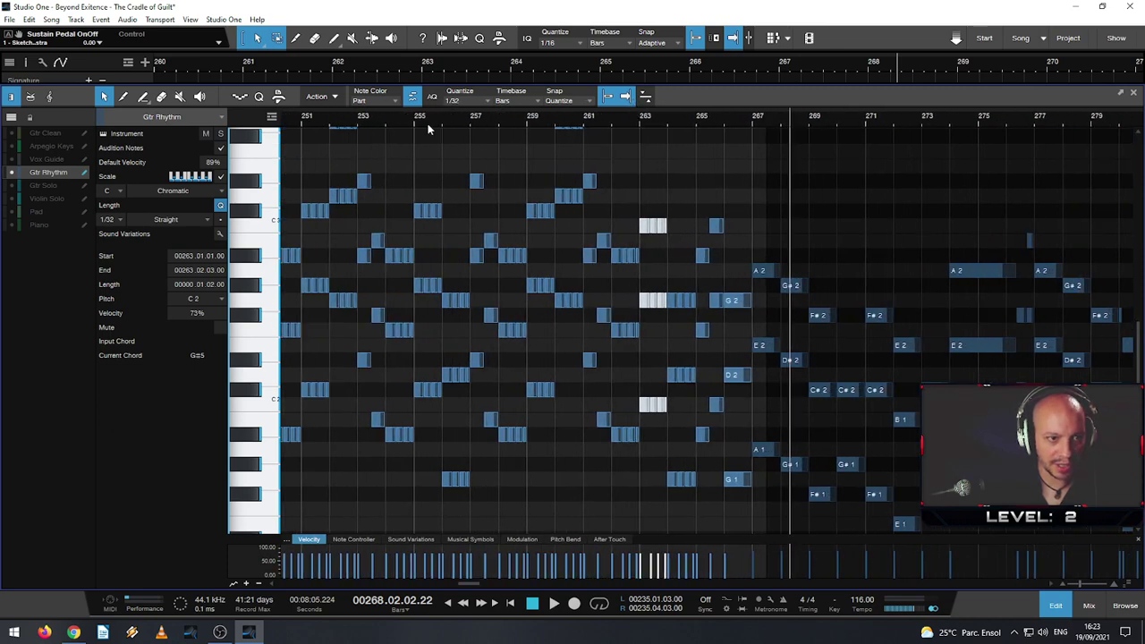
click(415, 126)
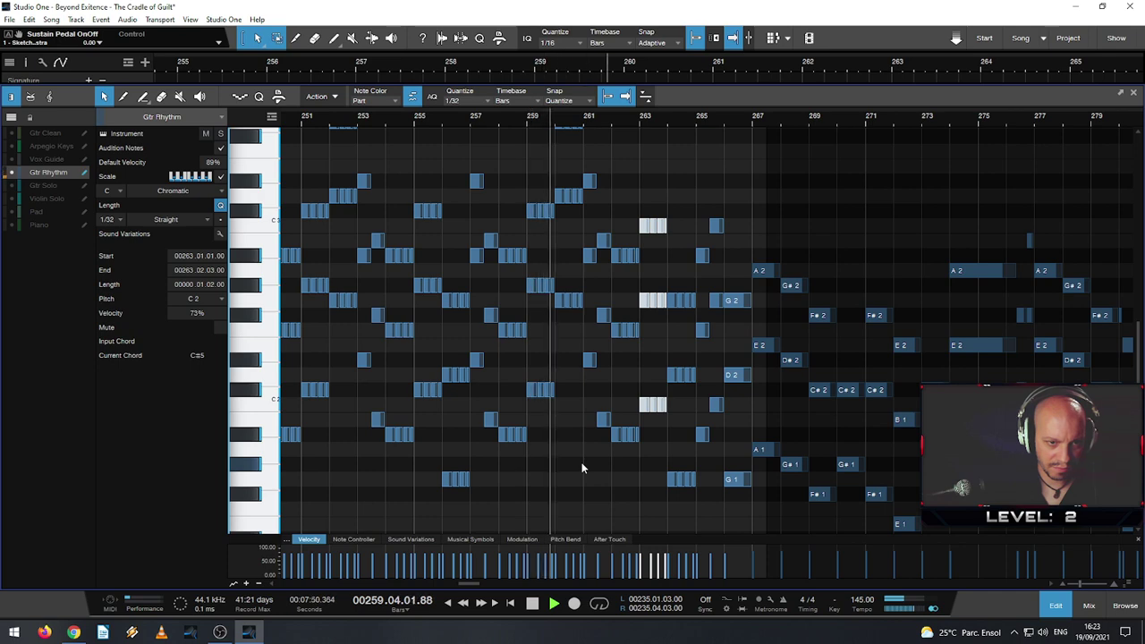
key(space)
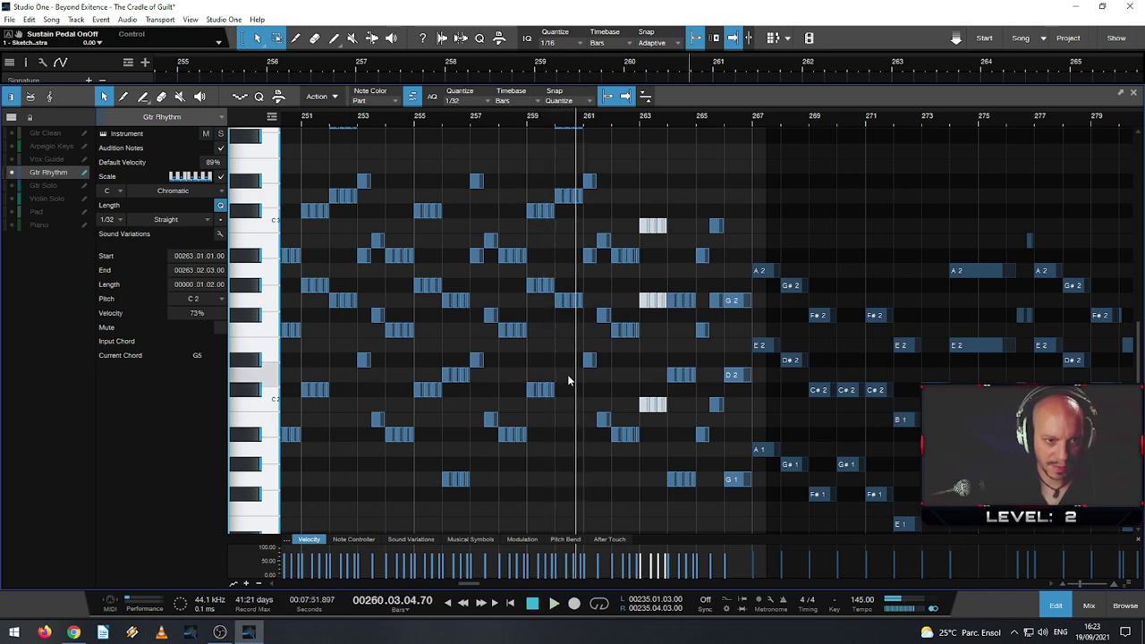
- Try the repeated chord in bar 260 at C2, G2 and C3, and play it in context from just before bar 257
ctrl+scroll(564, 372, up, 3)
drag(560, 370, 629, 126)
scroll(614, 268, down, 1)
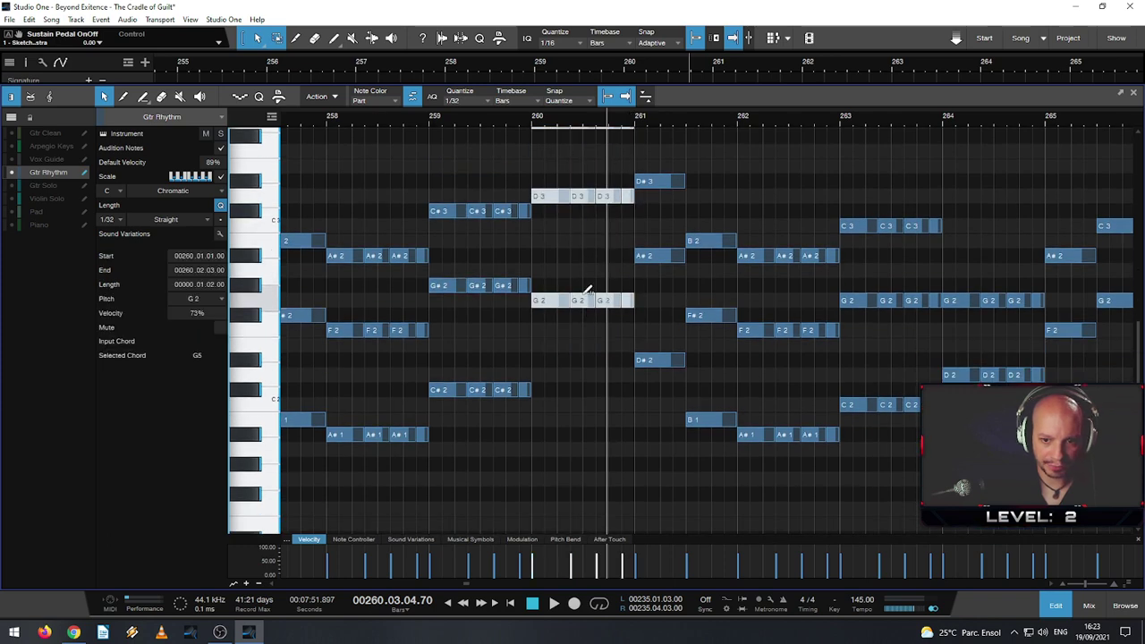
key(Down)
key(Down)
key(Down)
key(Down)
key(Down)
key(Down)
key(Down)
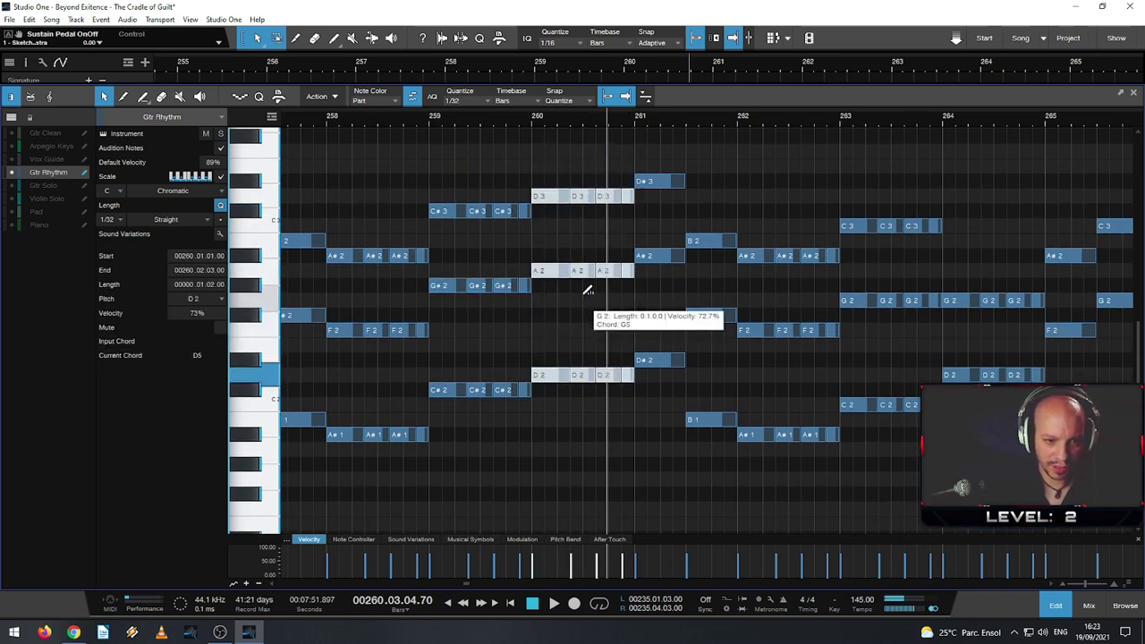
scroll(452, 273, down, 3)
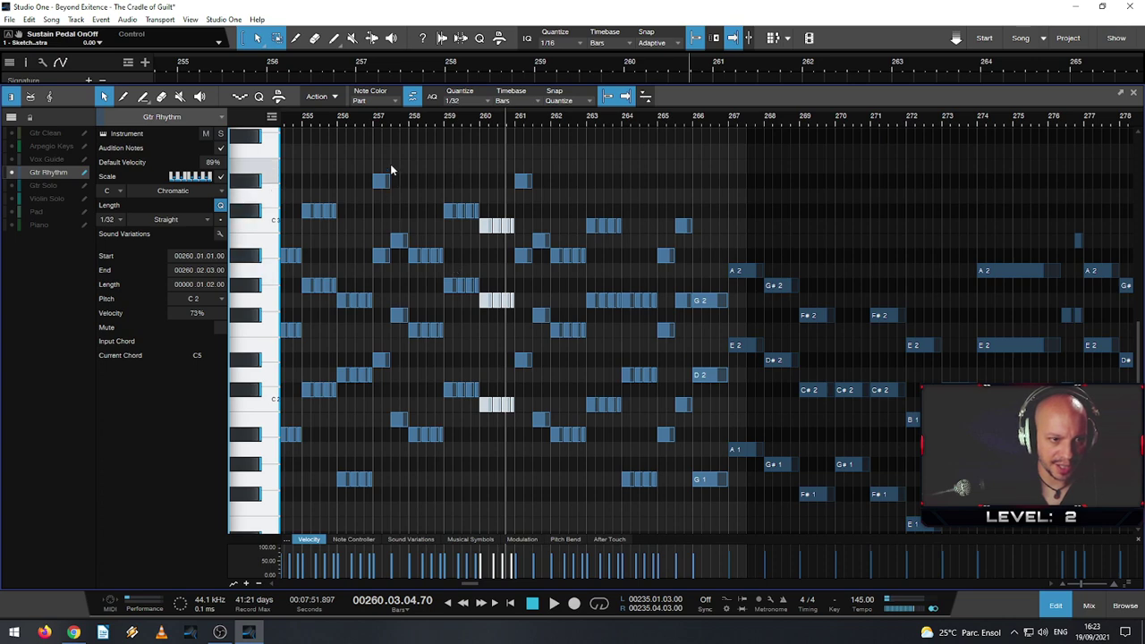
click(373, 126)
key(space)
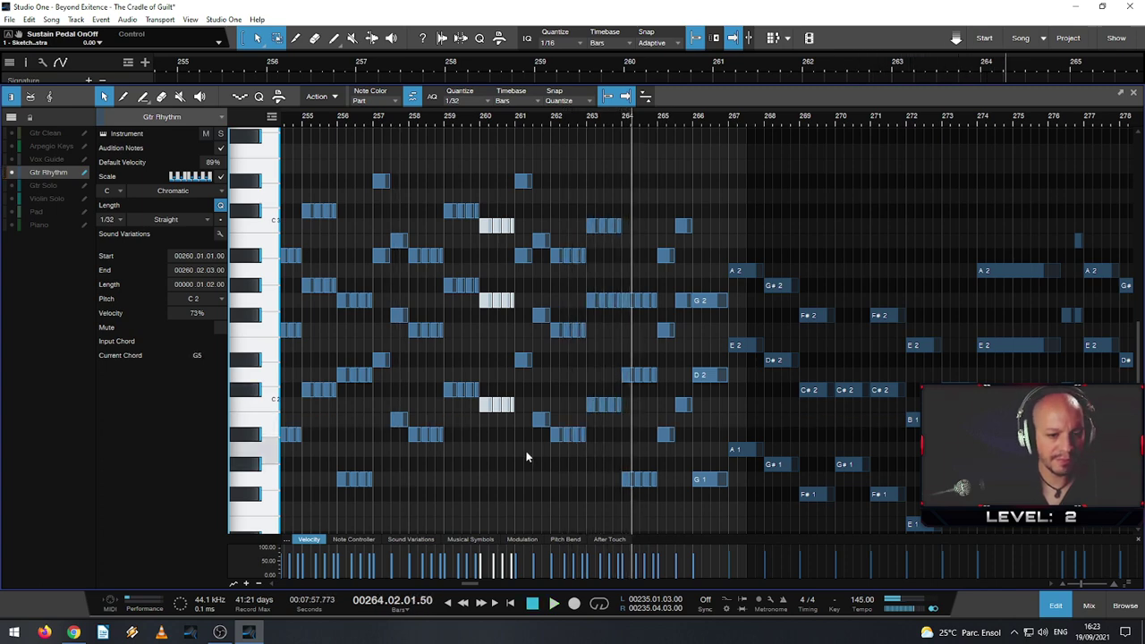
- Try the repeated chord in bar 260 at B1, F#2 and B2, and replay from just before bar 257
key(Up)
key(Up)
key(Down)
key(Down)
key(Down)
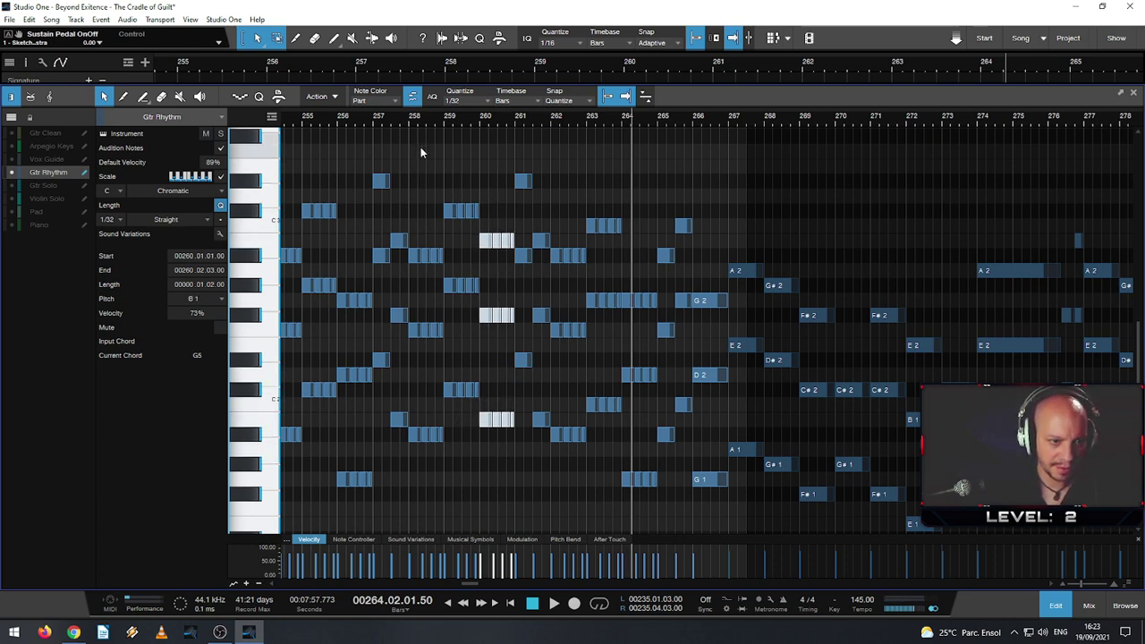
click(371, 125)
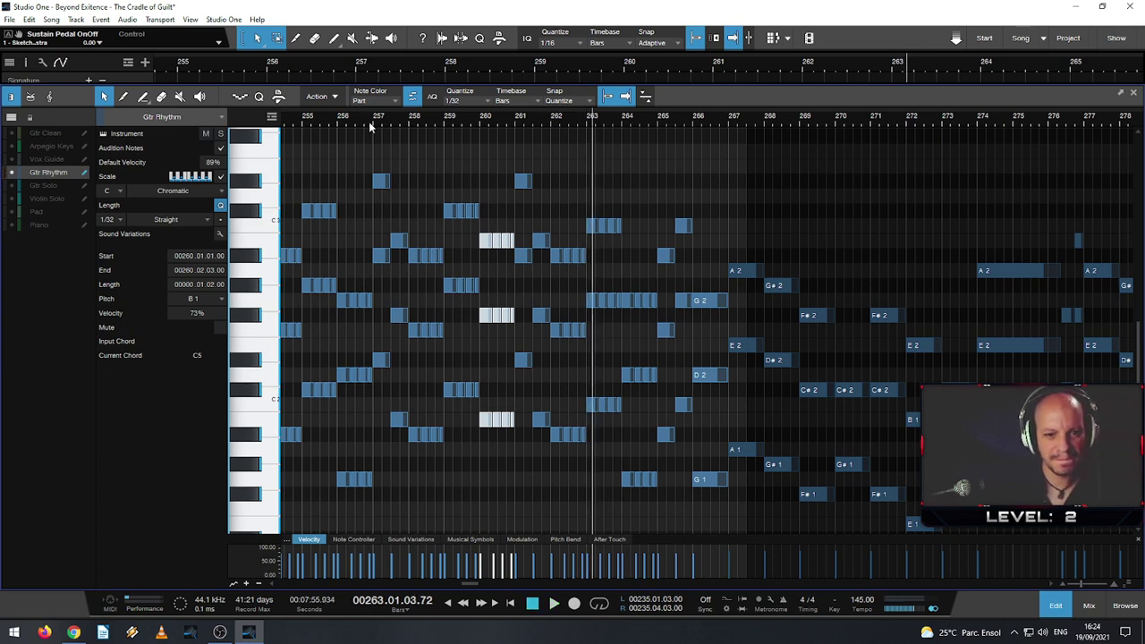
- Raise the repeated chord in bar 260 to F2, C3 and F3, and show it among the chords of bars 255 to 271
key(Up)
key(Up)
key(Up)
key(Up)
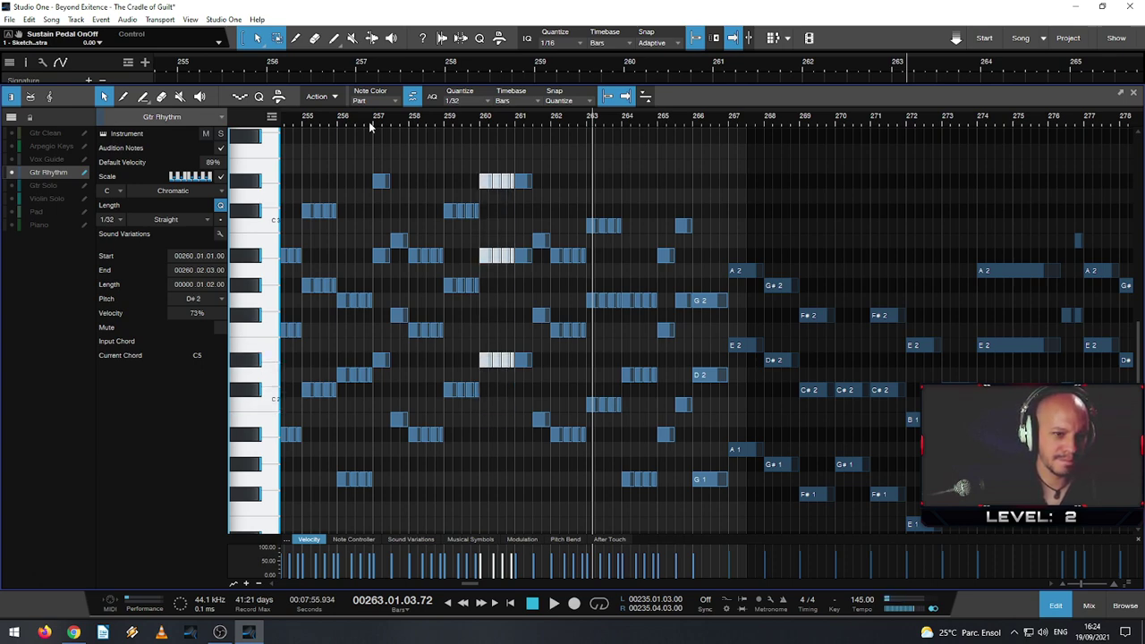
key(Up)
key(Up)
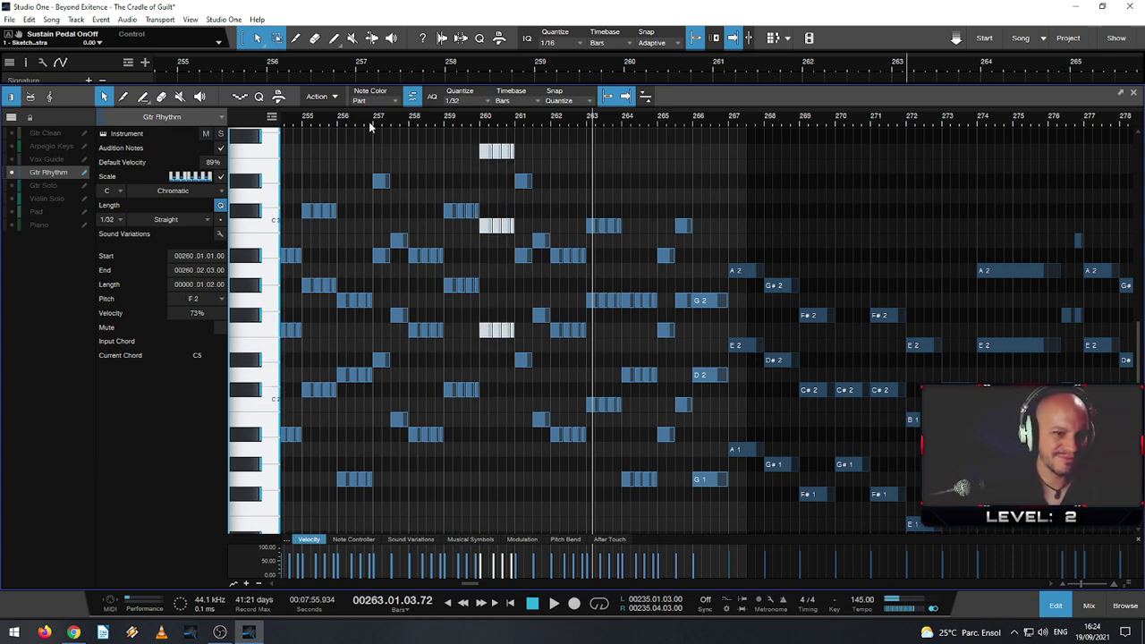
alt+scroll(354, 128, down, 2)
ctrl+scroll(358, 130, up, 2)
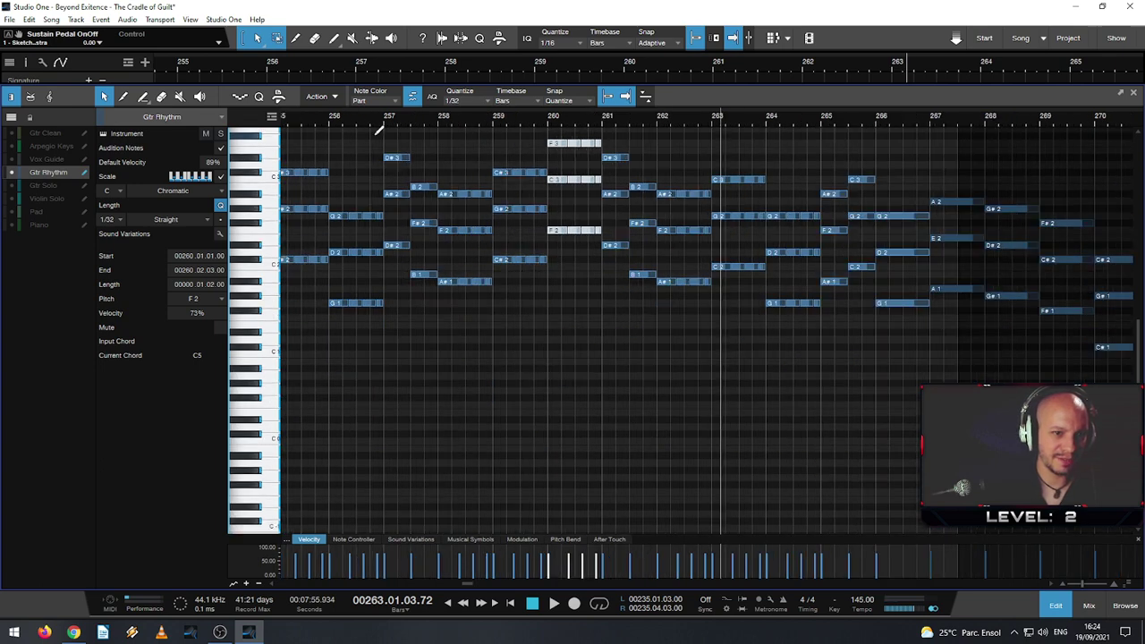
ctrl+scroll(430, 136, down, 1)
ctrl+scroll(510, 134, down, 1)
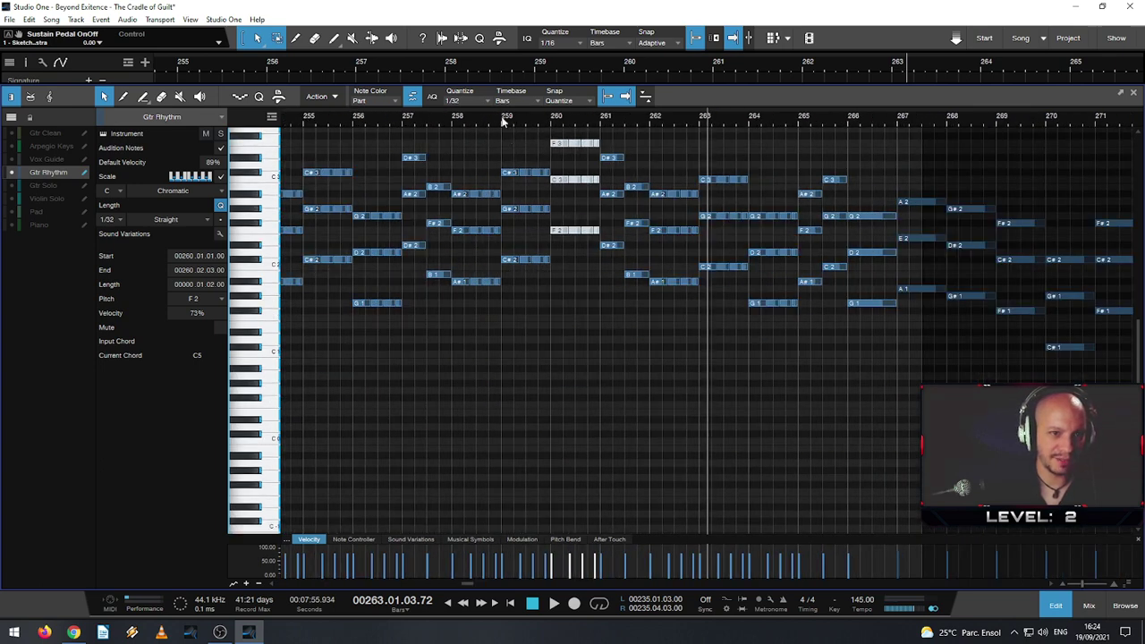
- Play the Gtr Rhythm passage from bar 259 into bar 266
click(502, 121)
key(space)
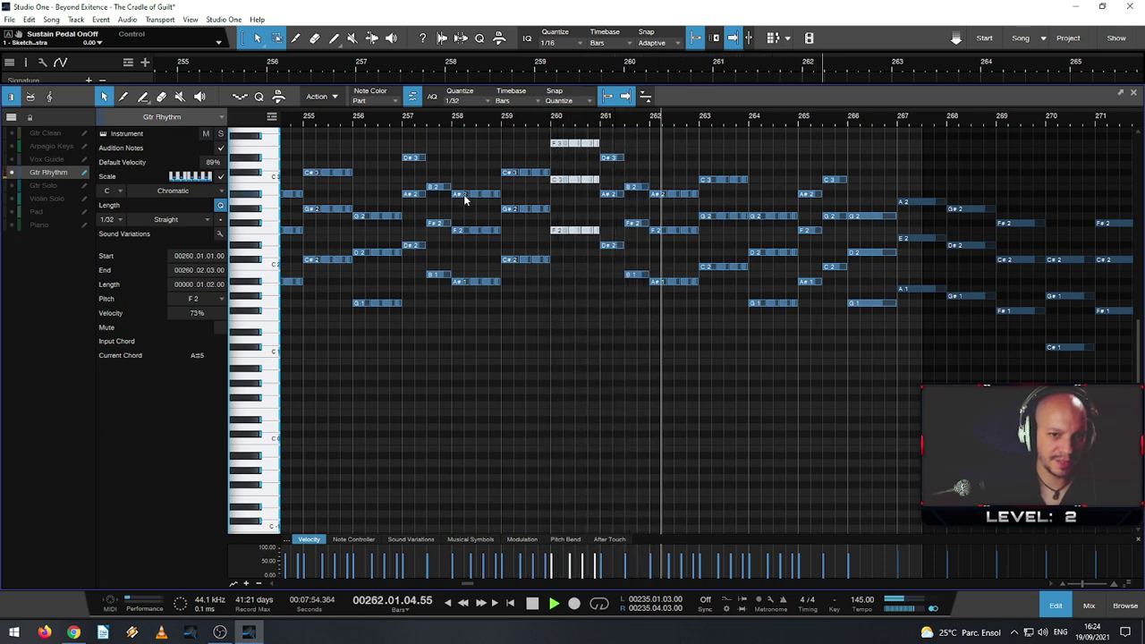
scroll(465, 170, down, 2)
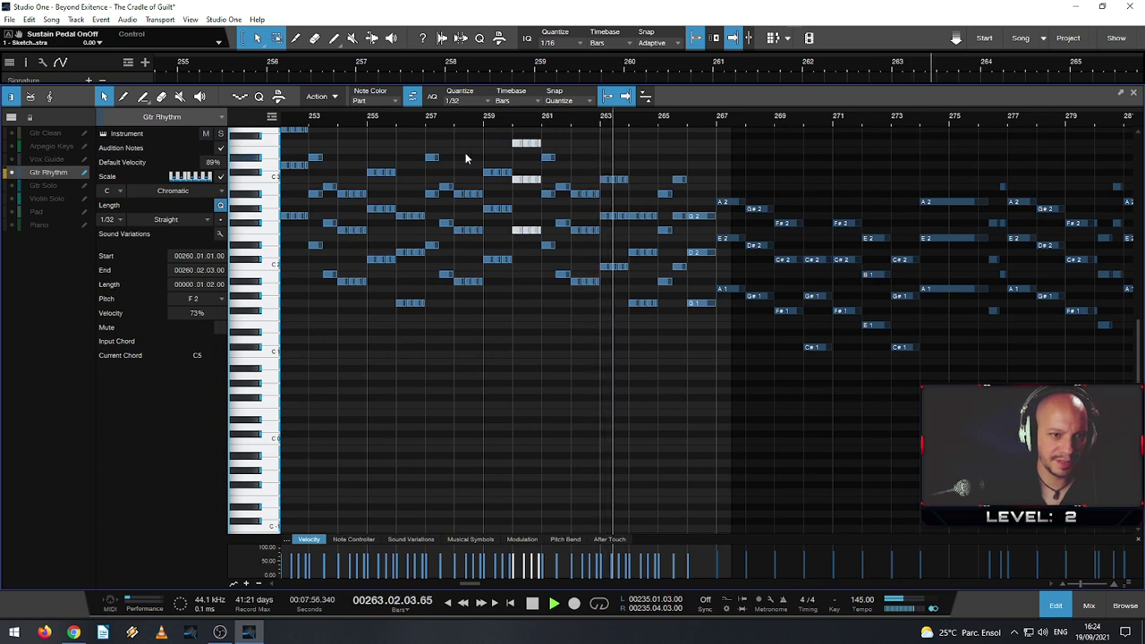
click(427, 126)
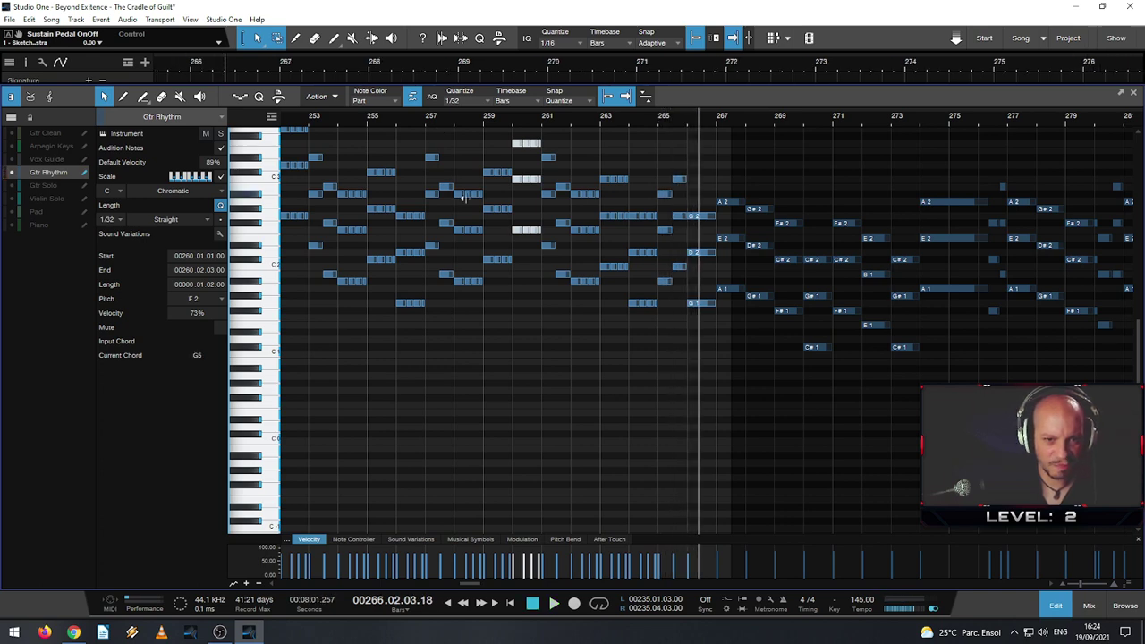
- Raise the repeated chord in bar 260 to G2, D3 and G3, and play it in context from just before bar 257
scroll(489, 242, down, 2)
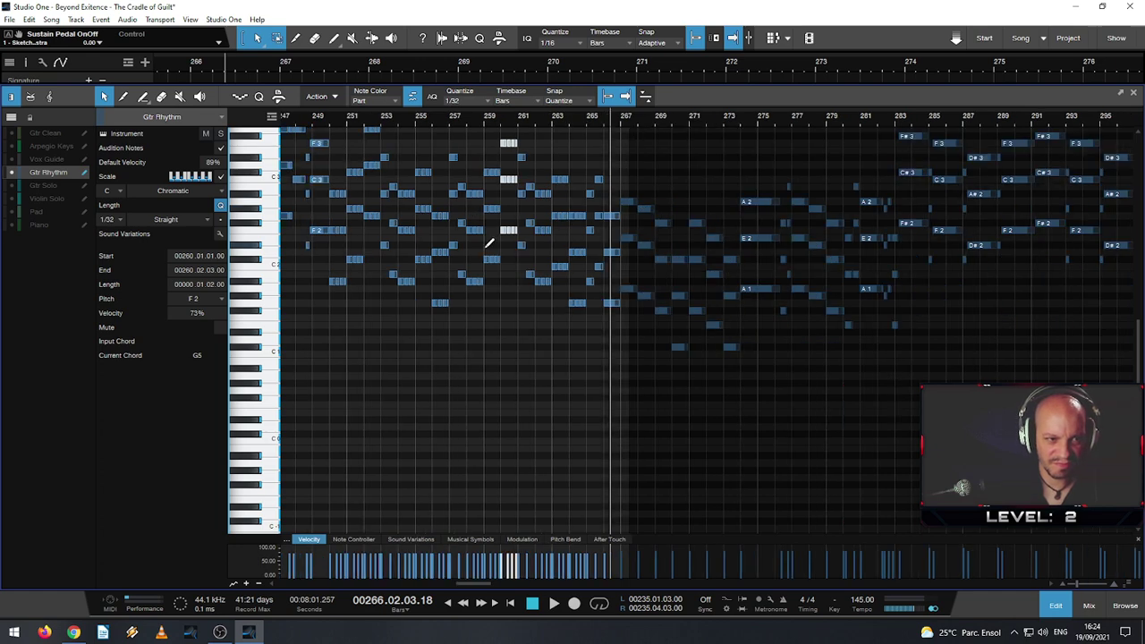
scroll(484, 253, up, 3)
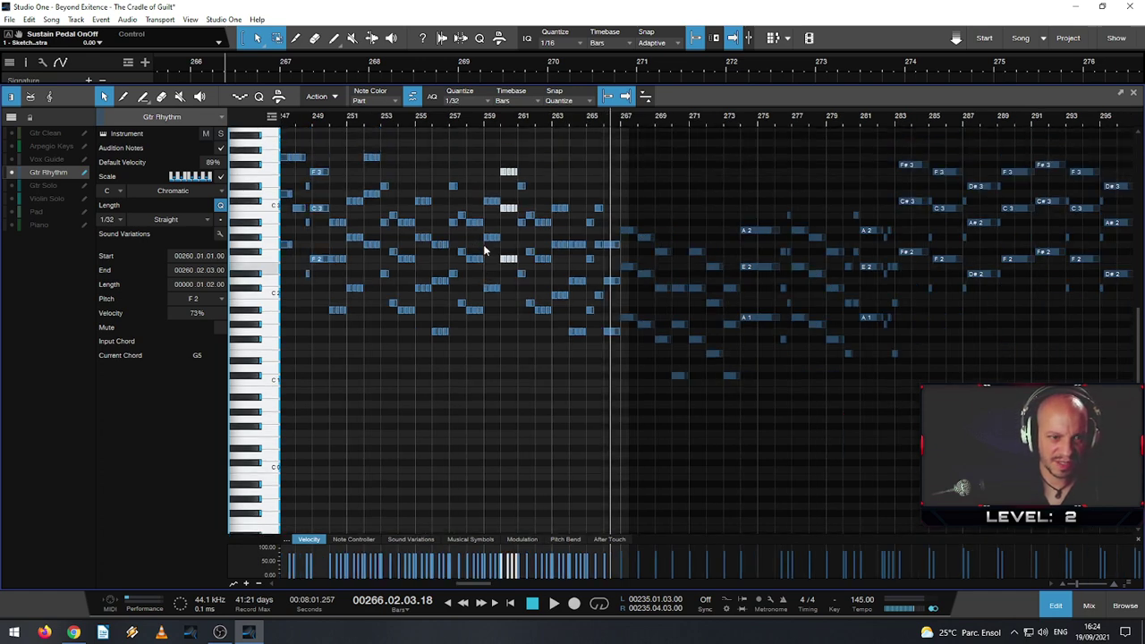
key(Up)
key(Up)
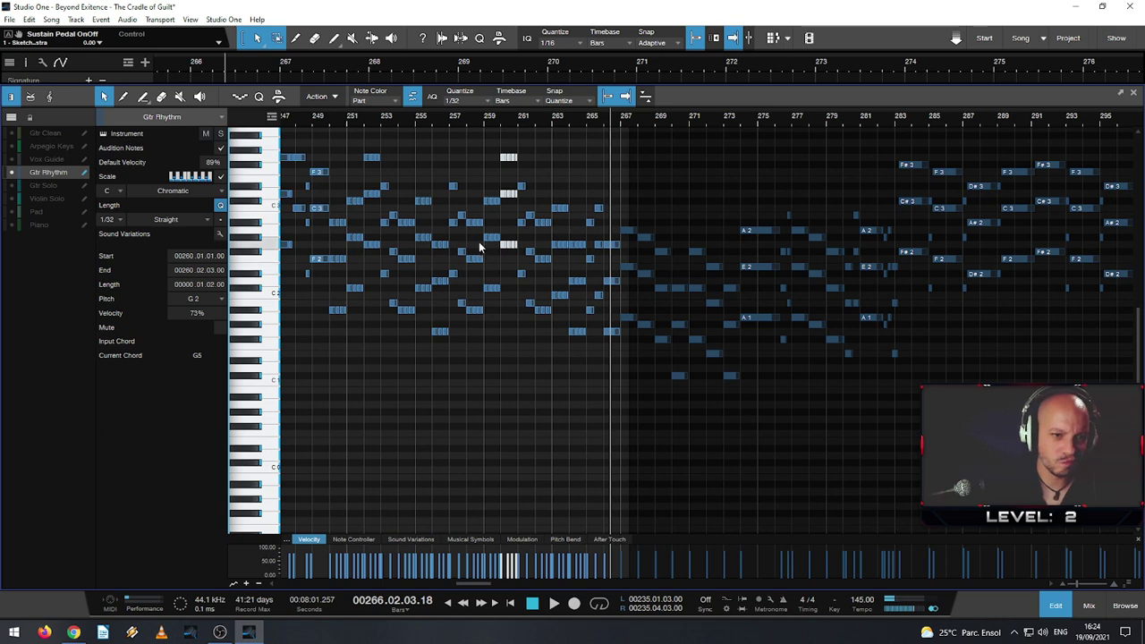
click(447, 120)
key(space)
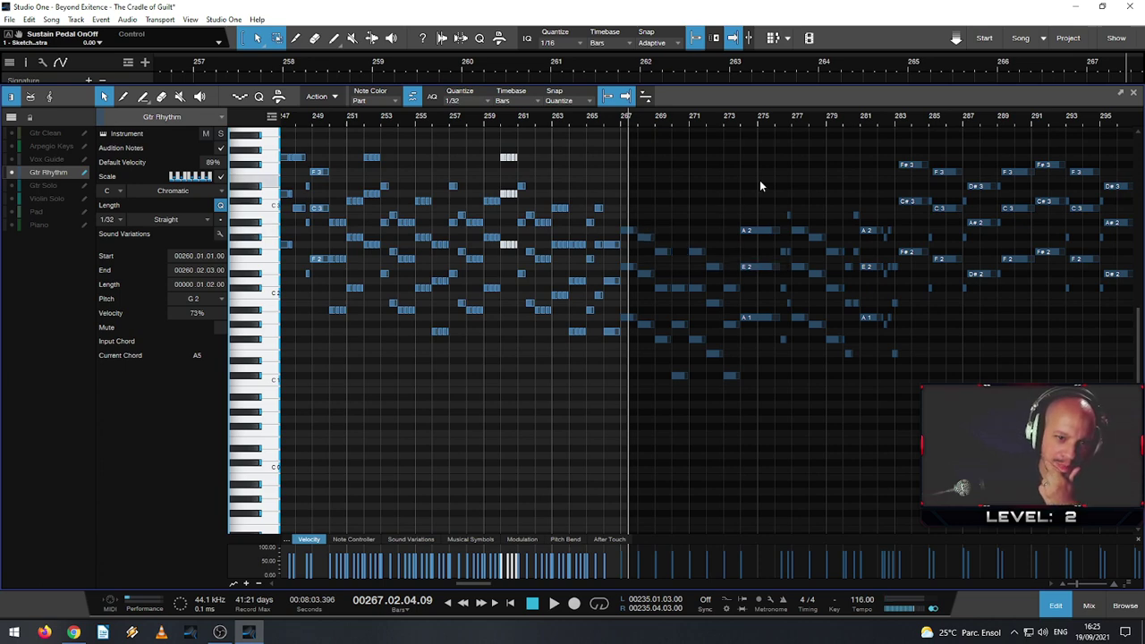
- Clear the note selection and examine the whole Gtr Rhythm part across the song
scroll(411, 277, down, 3)
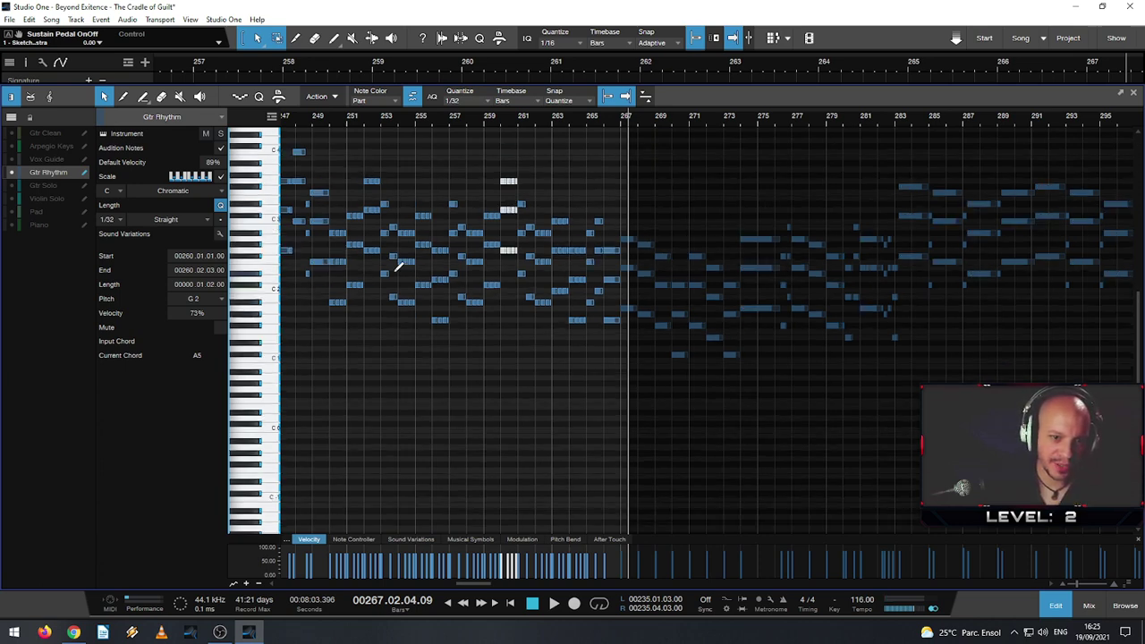
scroll(365, 268, up, 2)
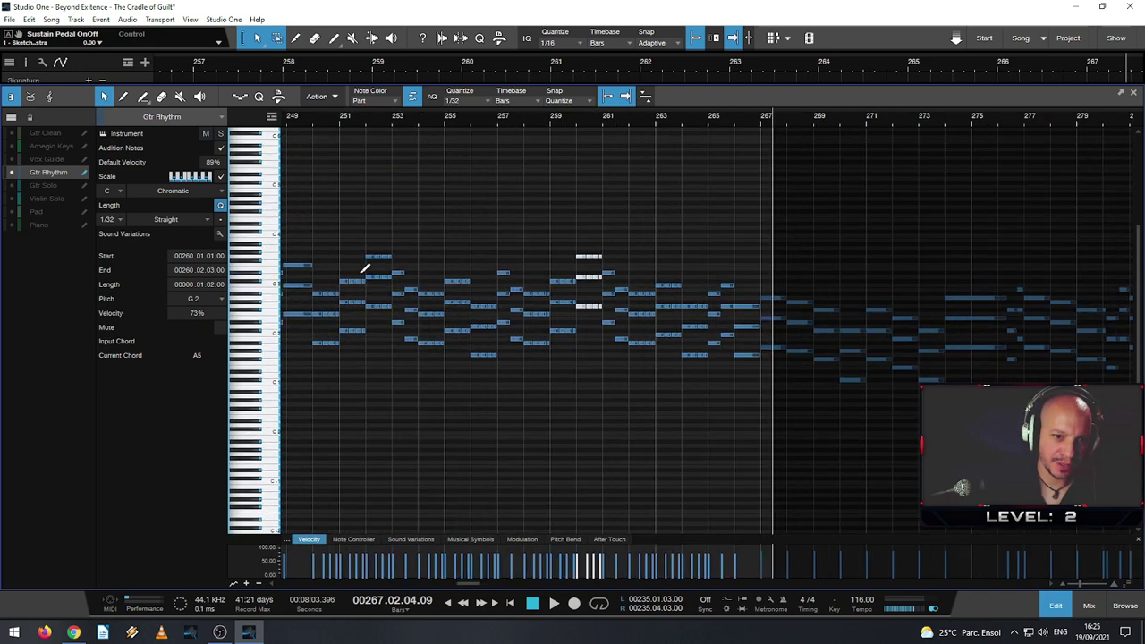
right_click(501, 408)
click(415, 403)
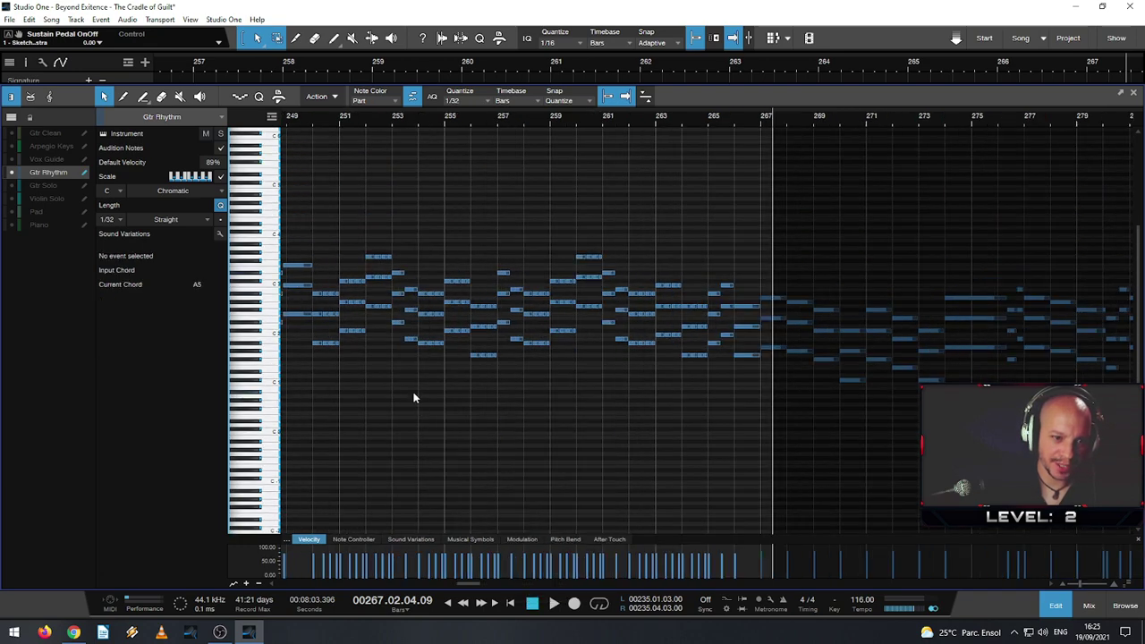
scroll(415, 398, down, 2)
scroll(358, 367, down, 4)
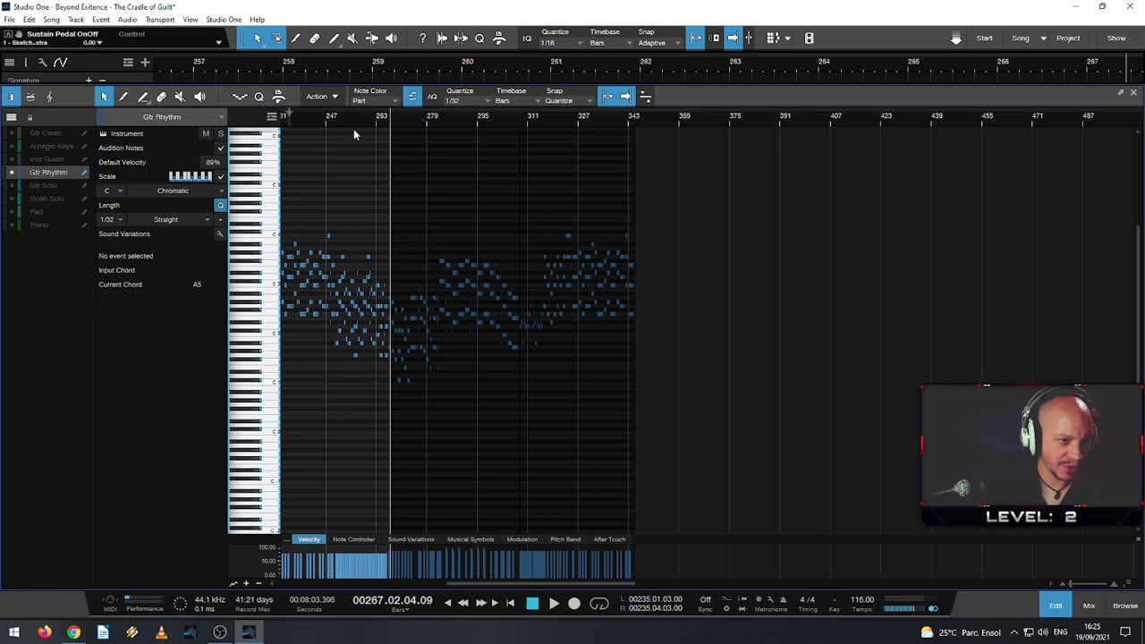
scroll(376, 127, down, 1)
drag(397, 125, 620, 118)
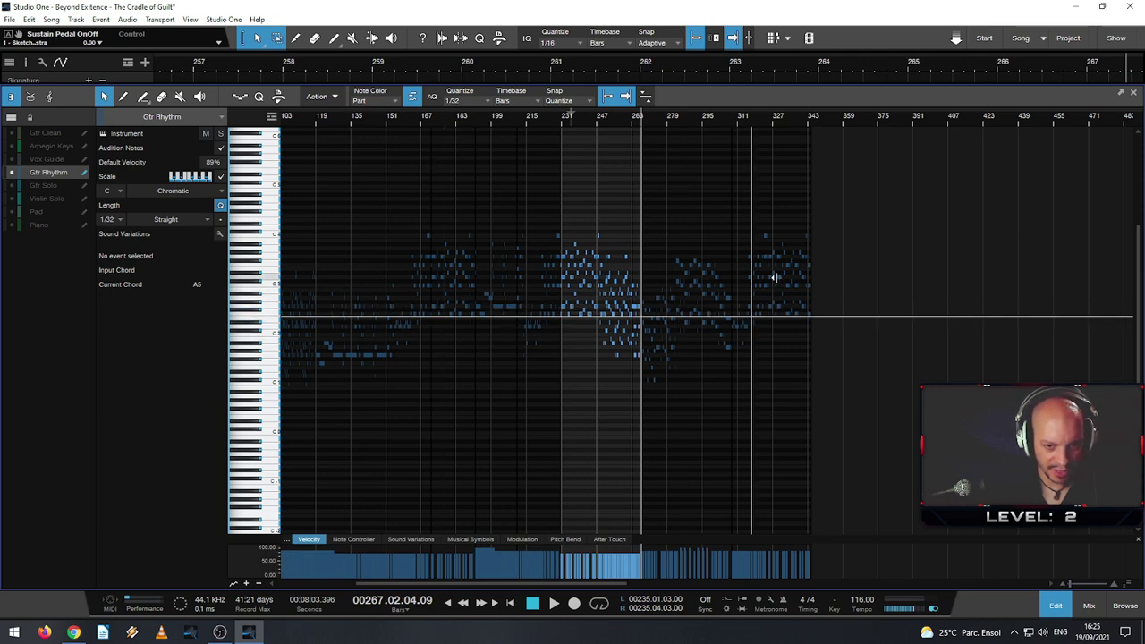
key(w)
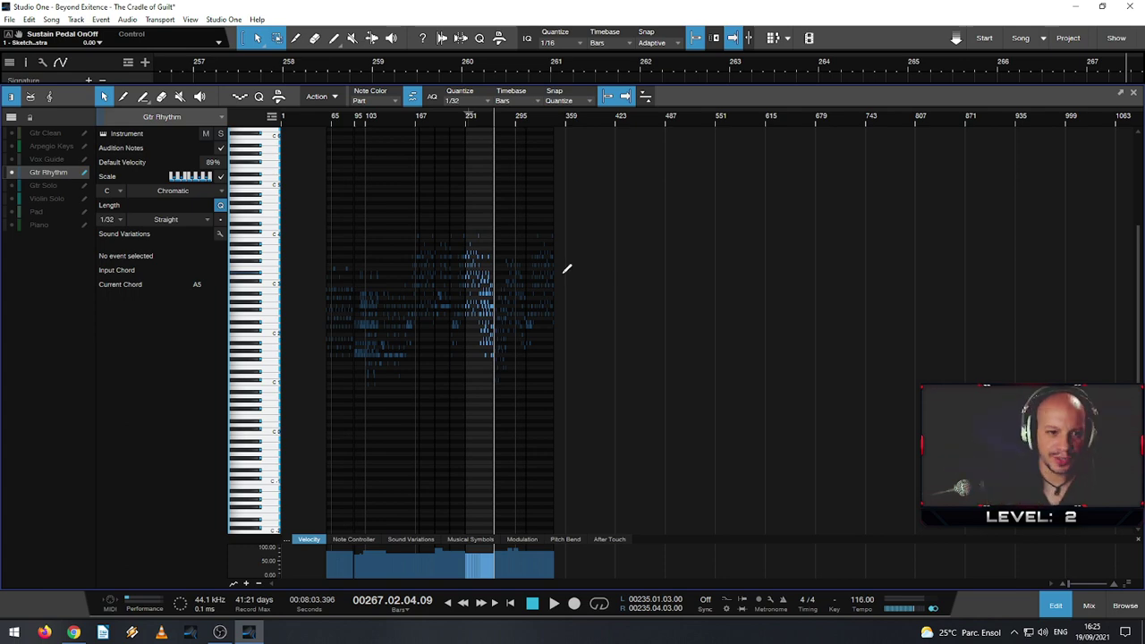
- Compare the note range of the Gtr Rhythm section in bars 231 to 266 with the sections around it
scroll(527, 260, up, 2)
scroll(478, 304, up, 4)
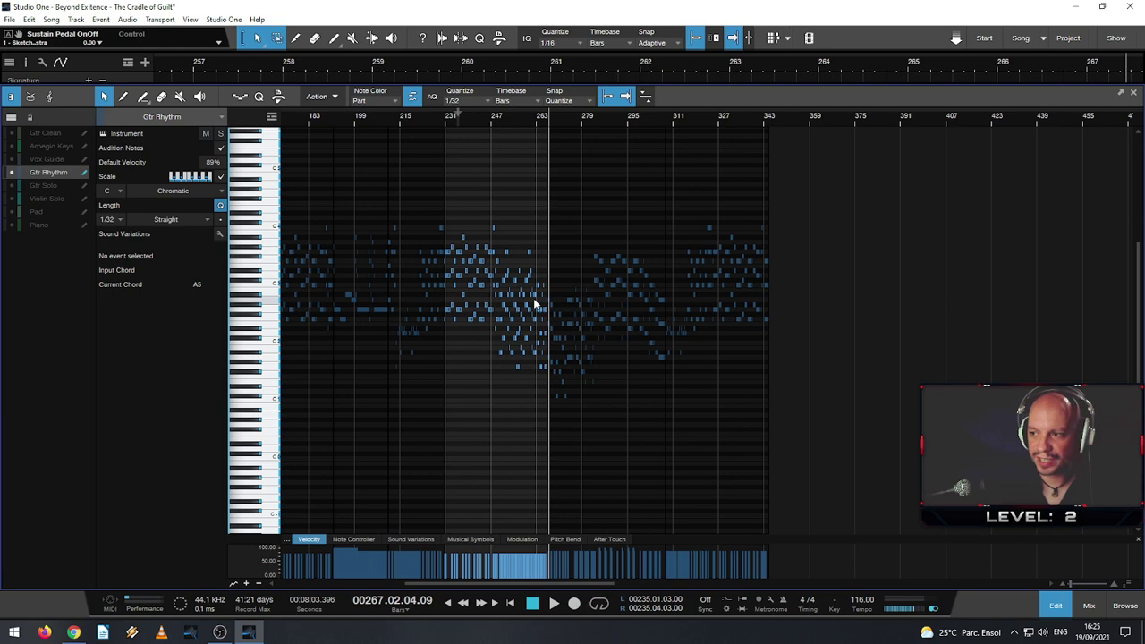
scroll(447, 286, up, 2)
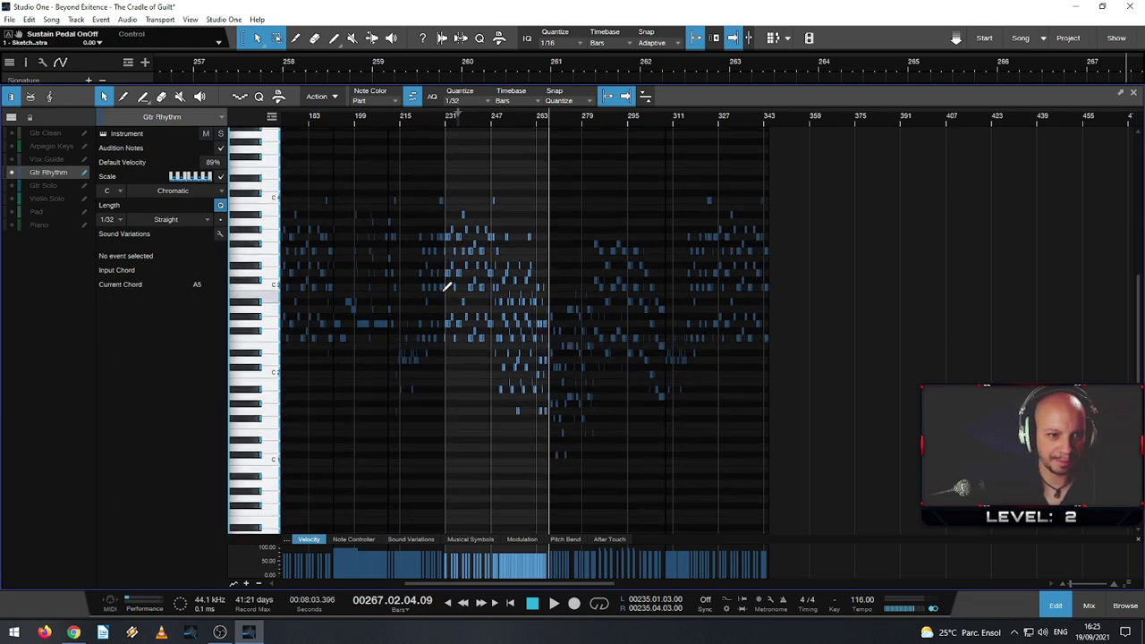
scroll(453, 284, up, 3)
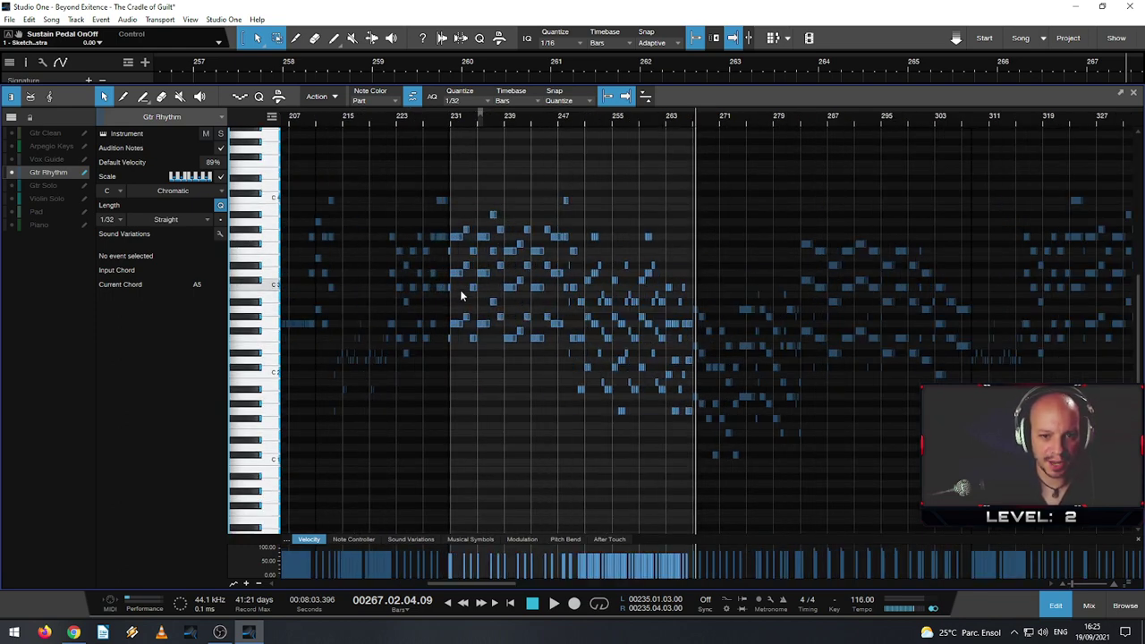
scroll(464, 291, down, 1)
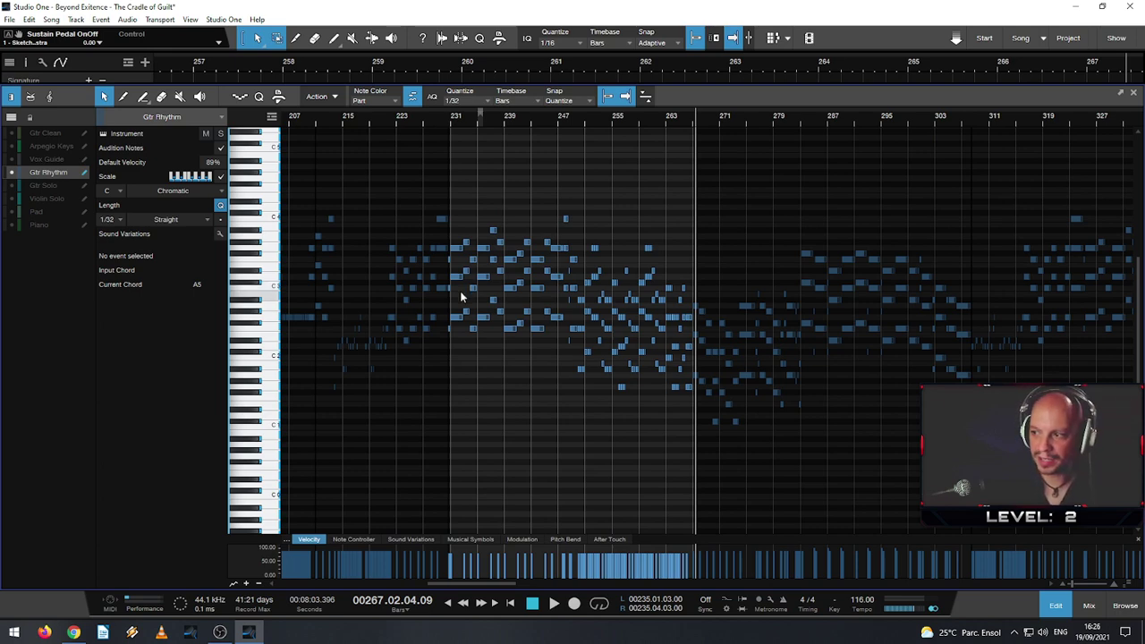
scroll(481, 322, down, 4)
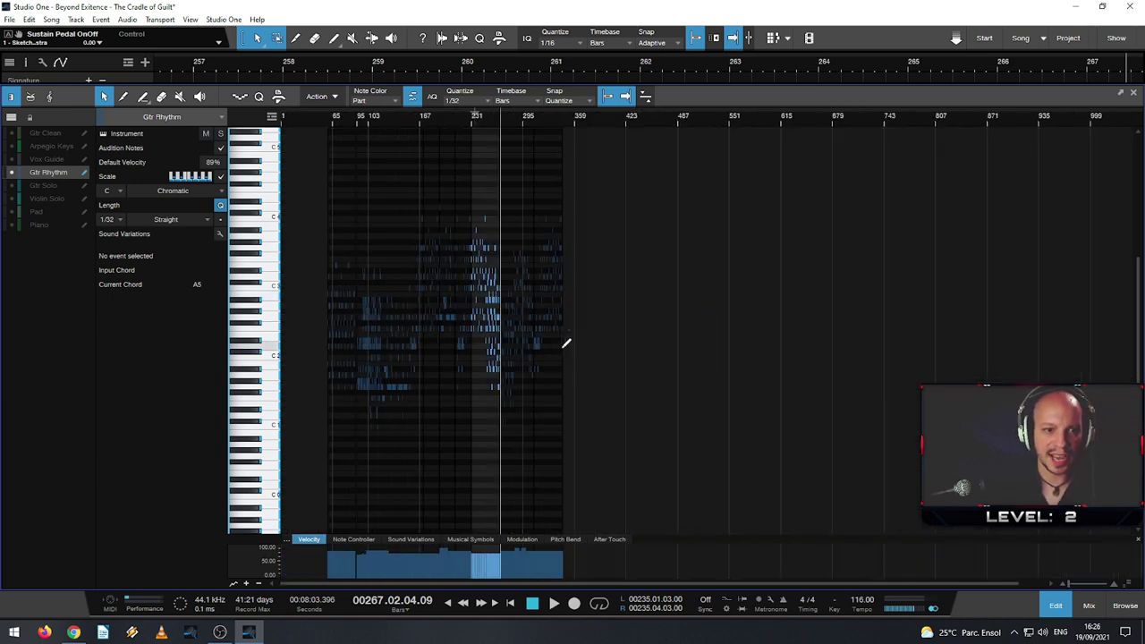
scroll(488, 372, down, 1)
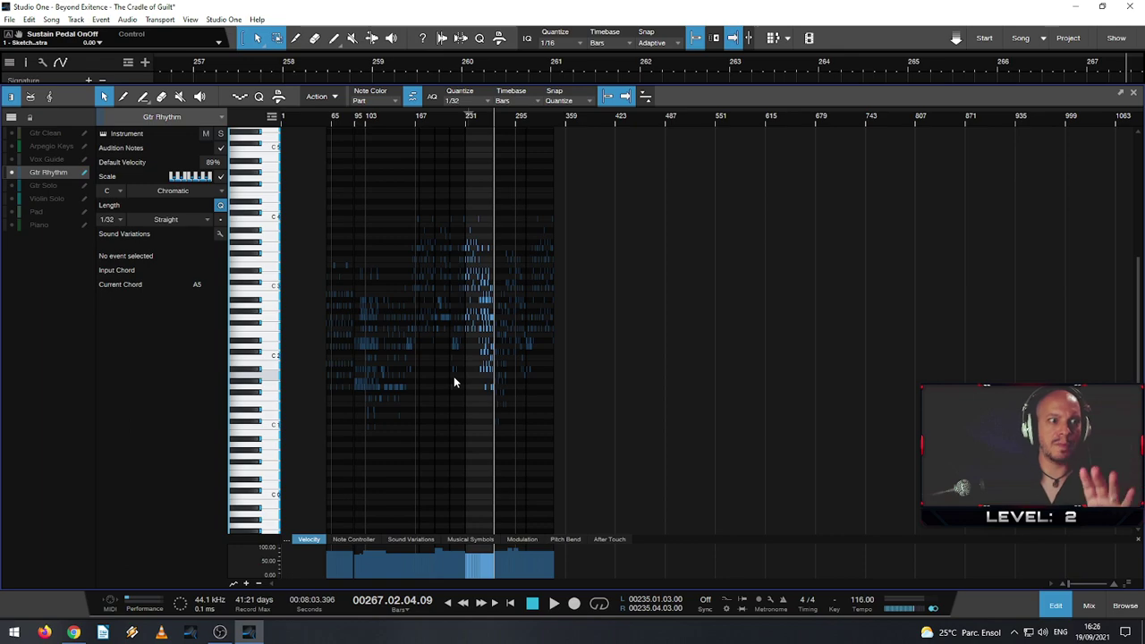
- Examine the individual chords of bars 254 to 266 leading into the tempo change at bar 267
scroll(457, 375, up, 5)
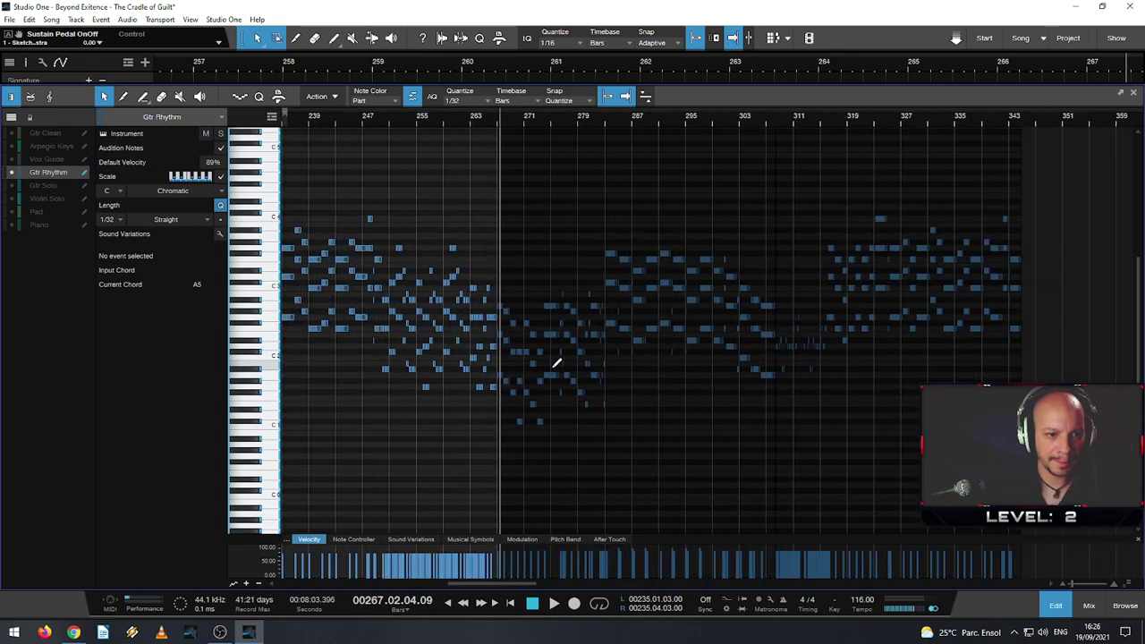
scroll(396, 358, up, 6)
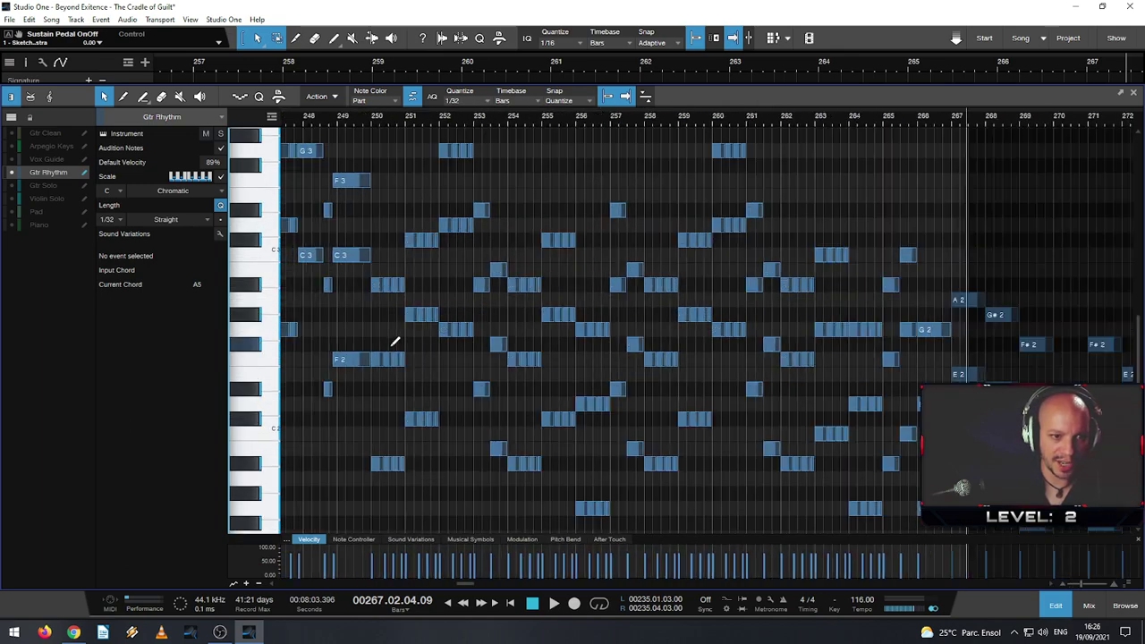
scroll(395, 341, down, 3)
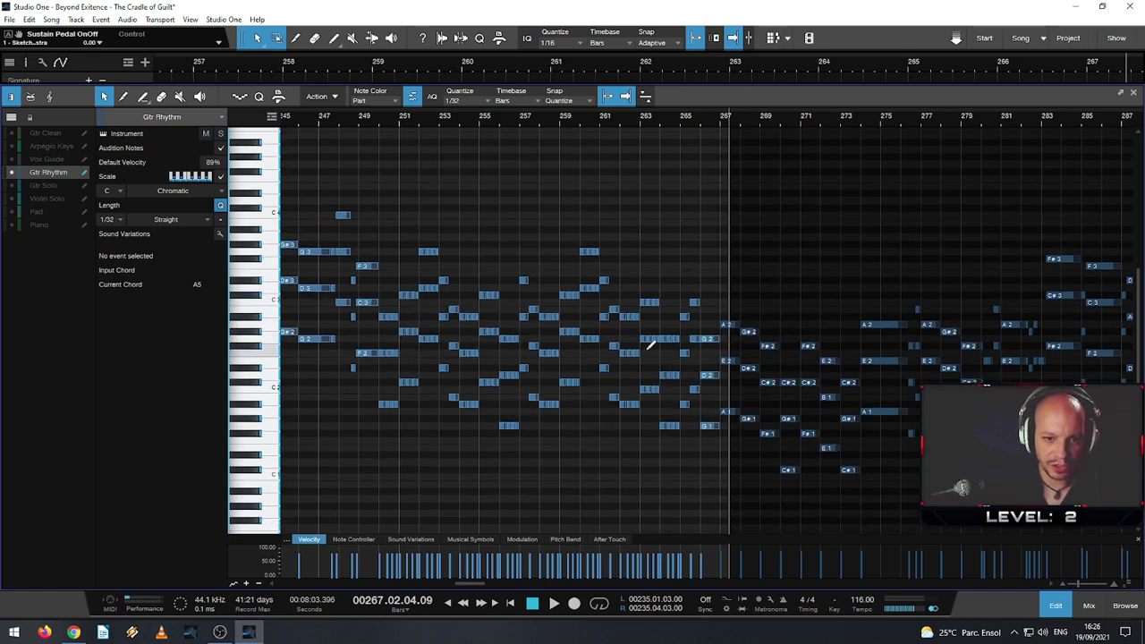
scroll(652, 340, up, 4)
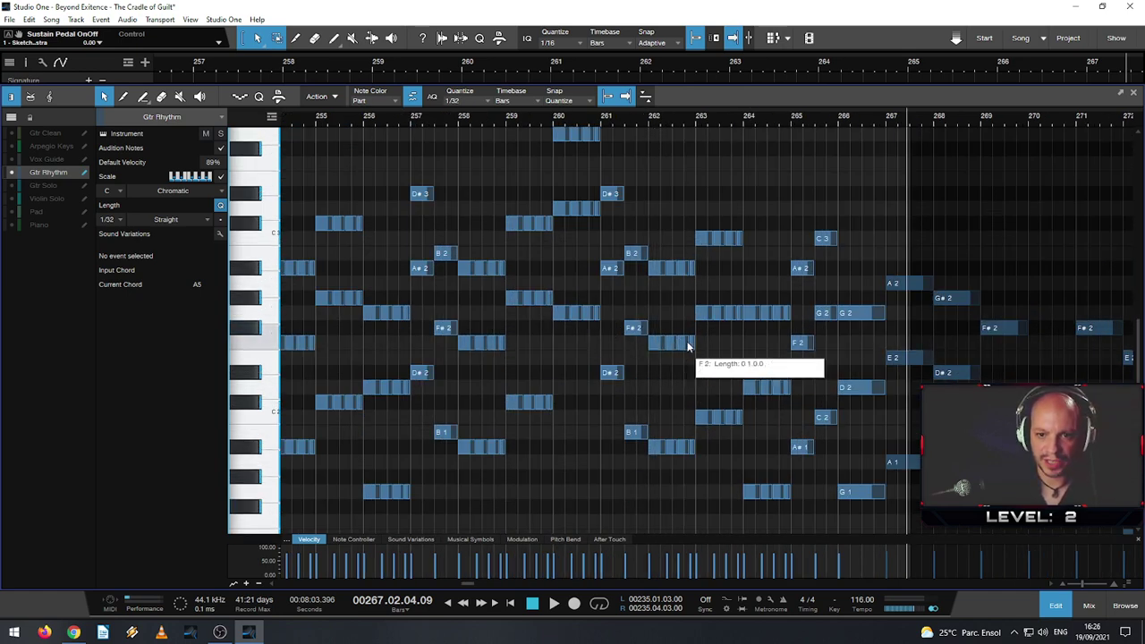
click(853, 123)
scroll(740, 274, left, 2)
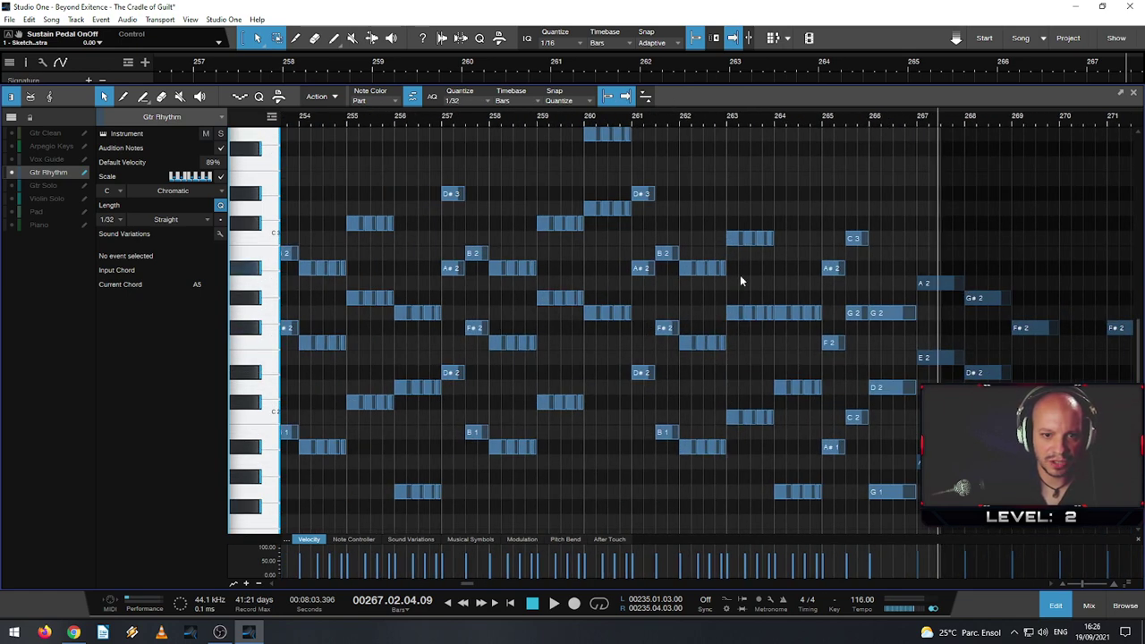
scroll(740, 275, up, 1)
scroll(728, 302, down, 2)
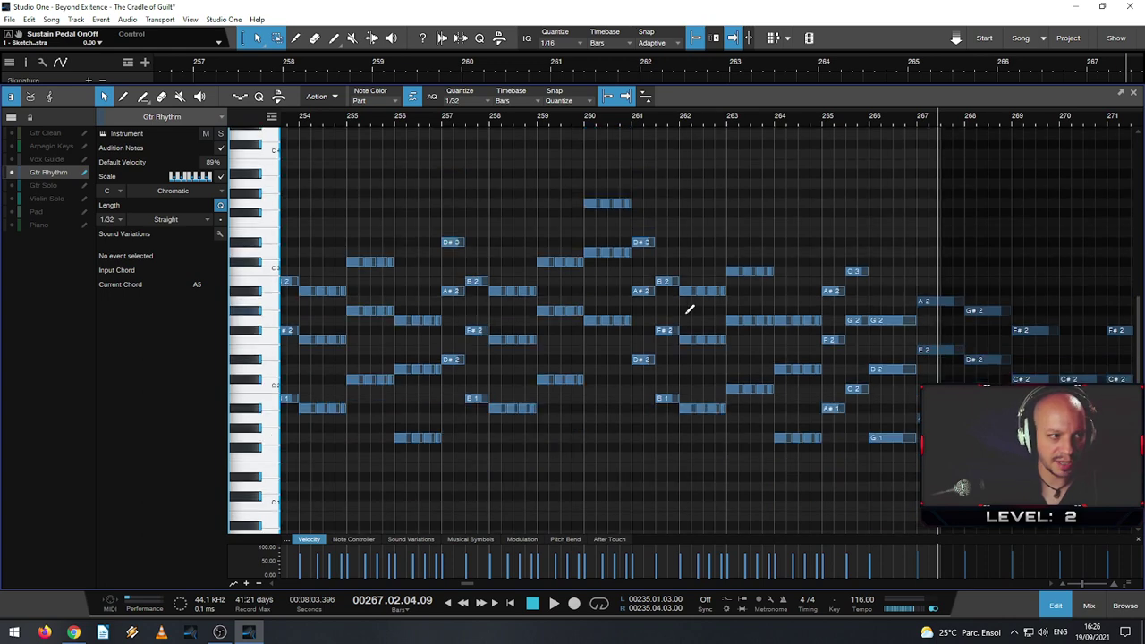
- Review how the chords of bars 231 to 249 progress into the repeated chords of bars 250 to 266
scroll(677, 322, down, 3)
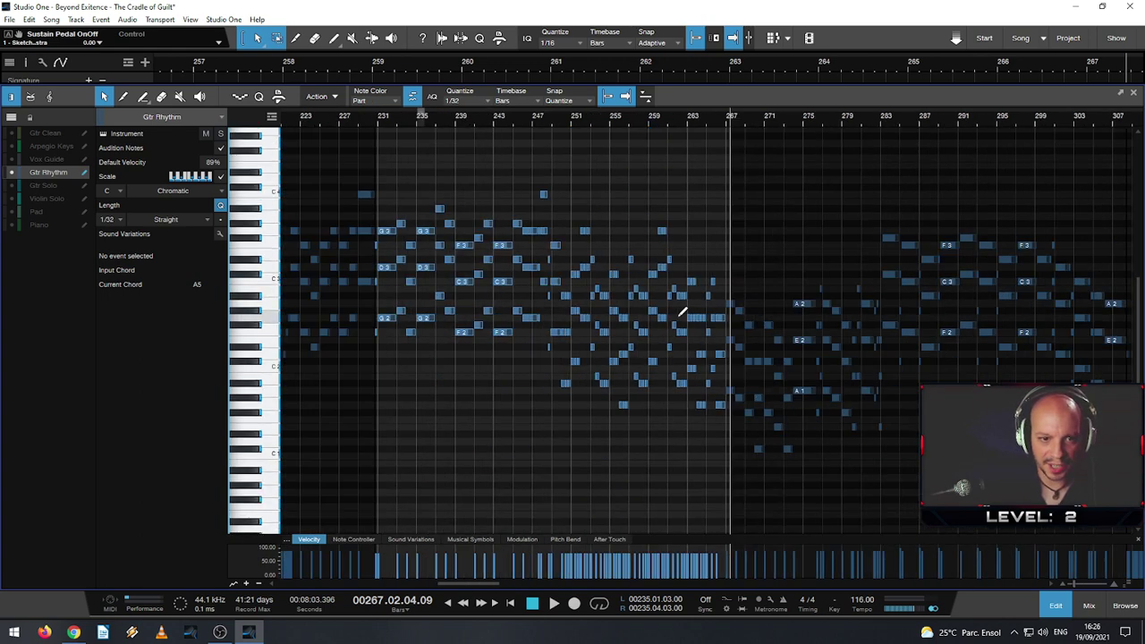
scroll(543, 310, up, 1)
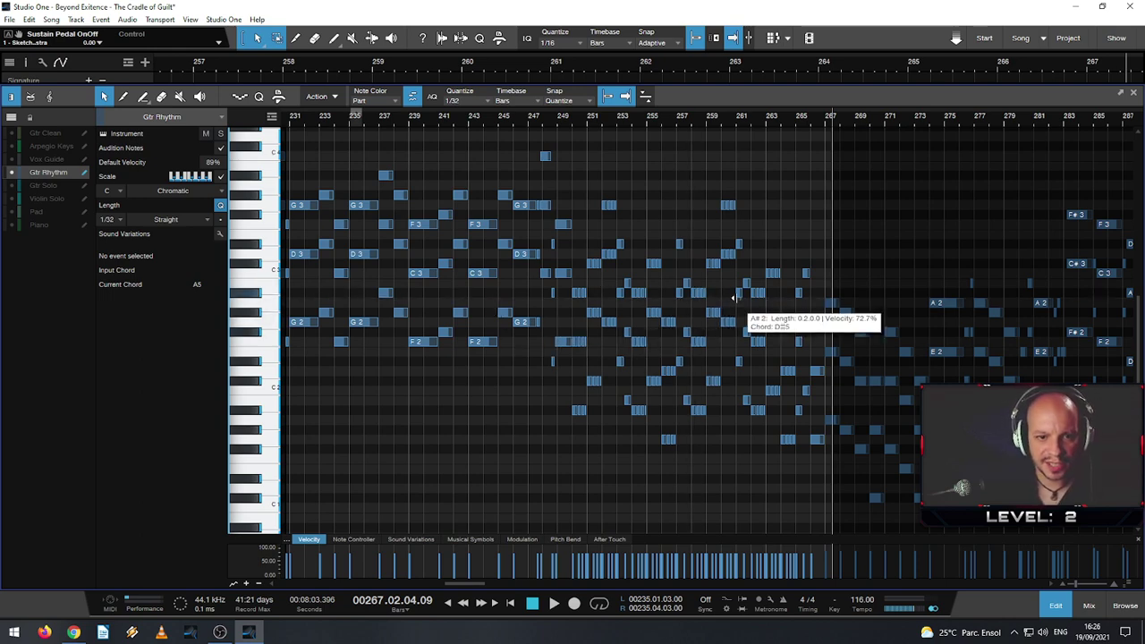
key(e)
key(e)
key(e)
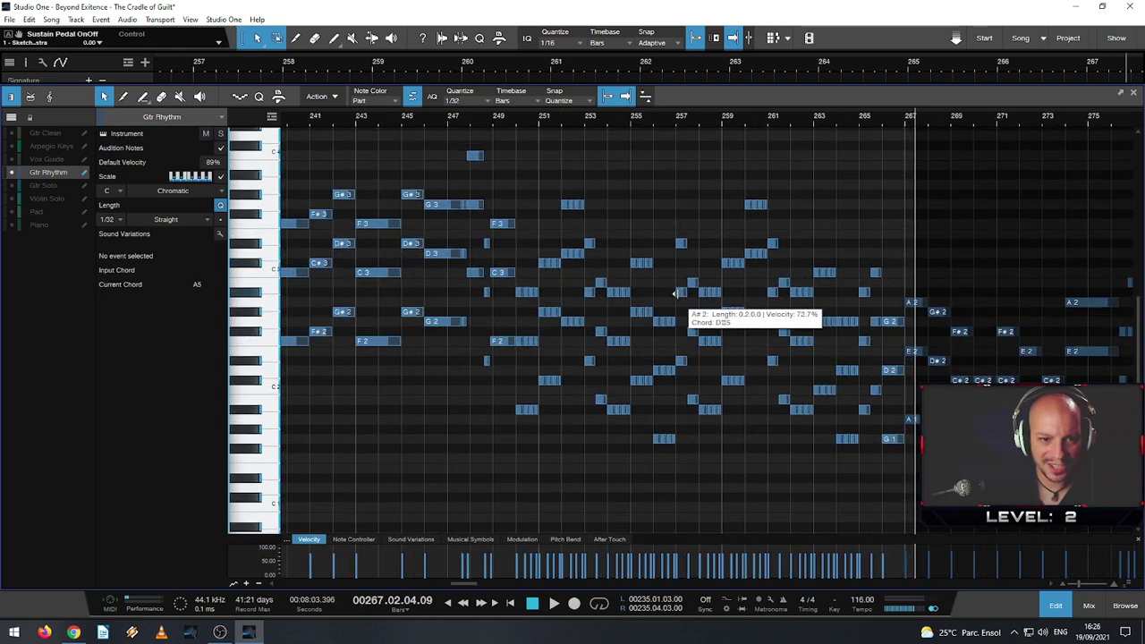
scroll(676, 293, down, 1)
scroll(666, 340, up, 2)
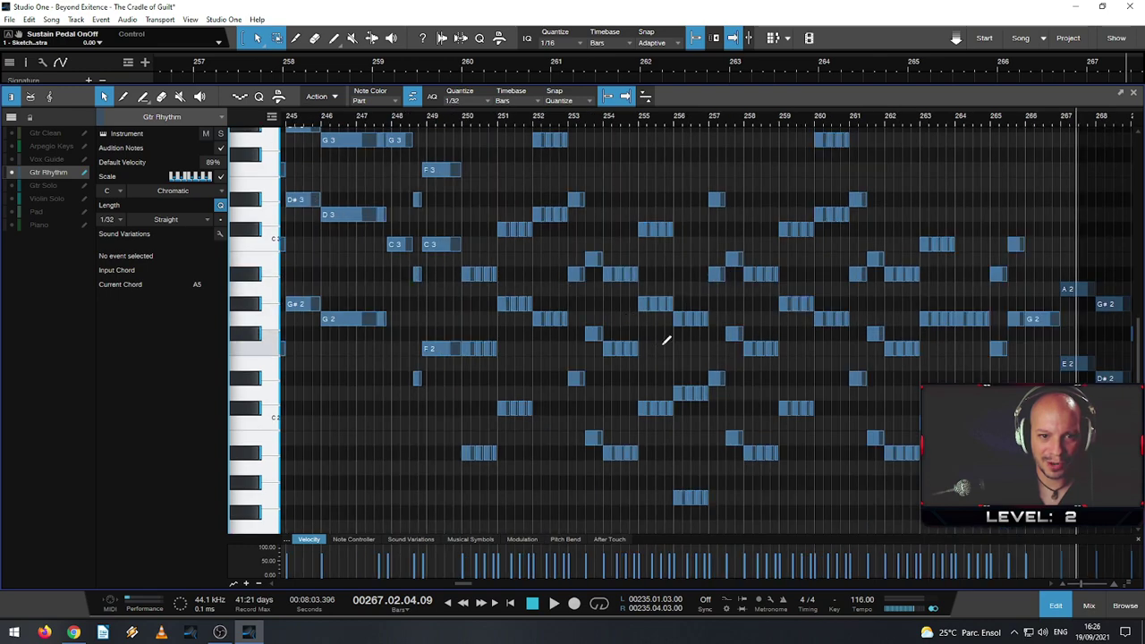
scroll(667, 340, down, 8)
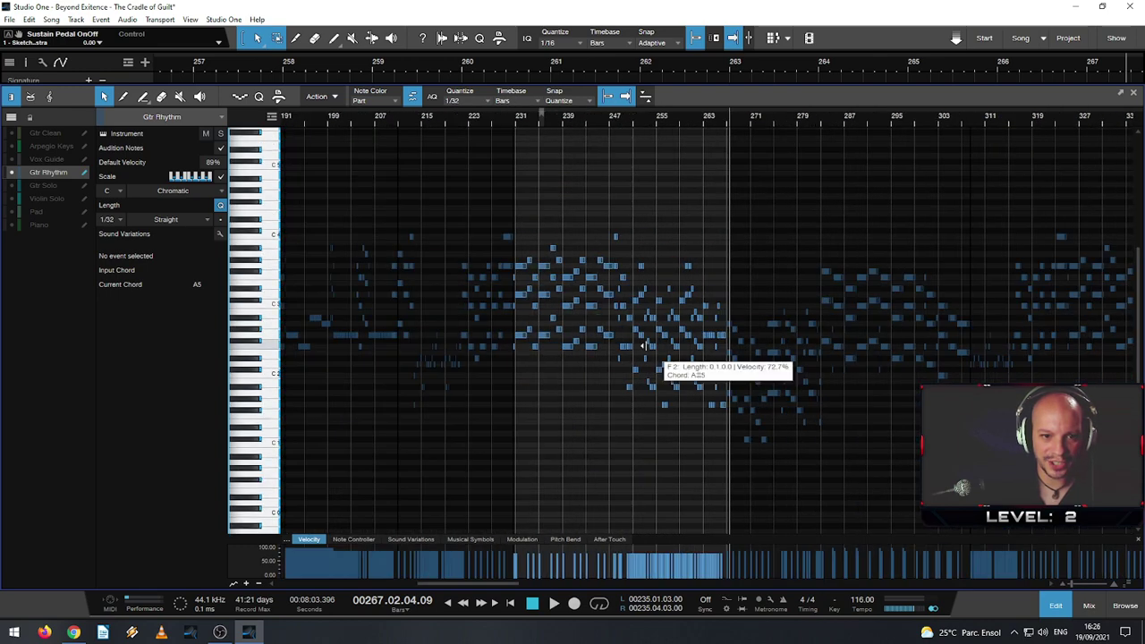
- Check the pitch range of the complete Gtr Rhythm part and audition its low C#1 note
key(w)
key(w)
key(w)
key(w)
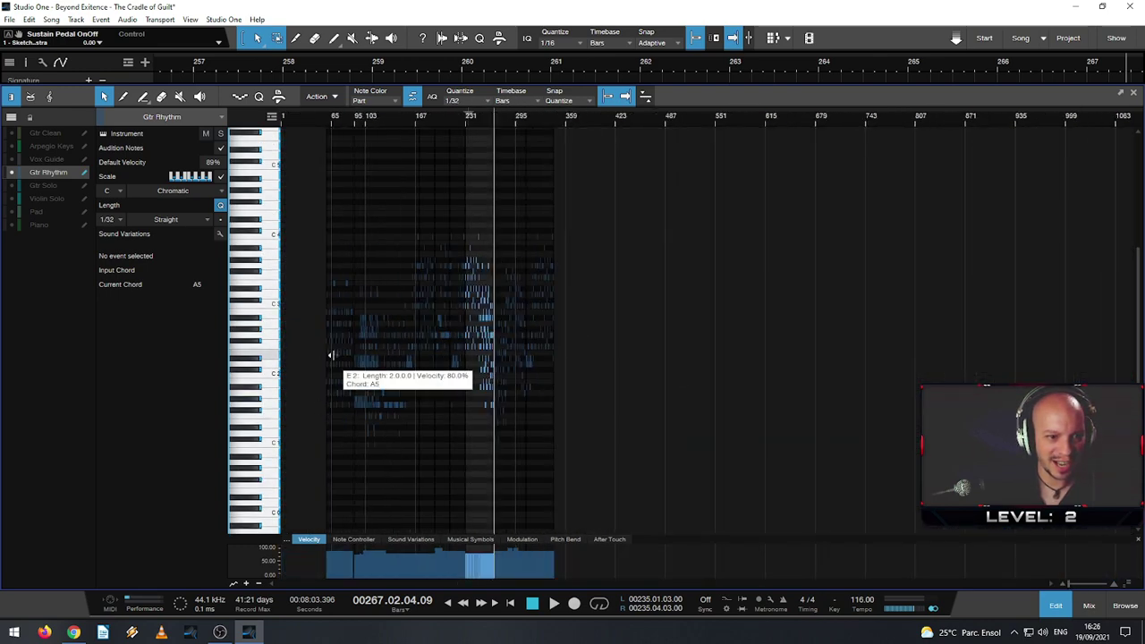
scroll(435, 381, up, 5)
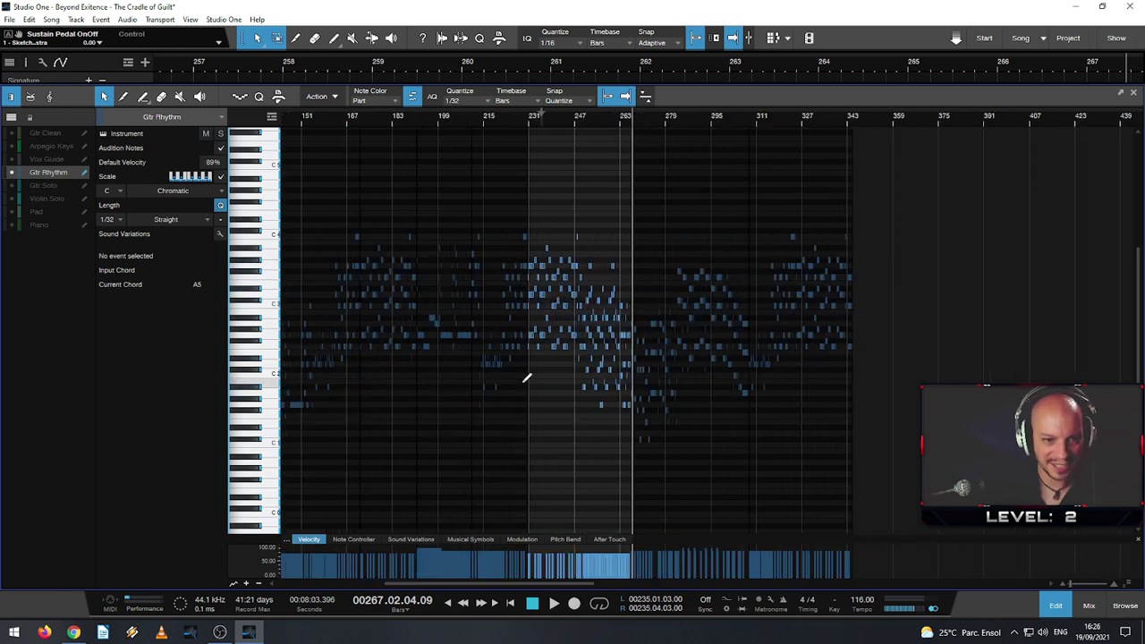
scroll(595, 383, up, 2)
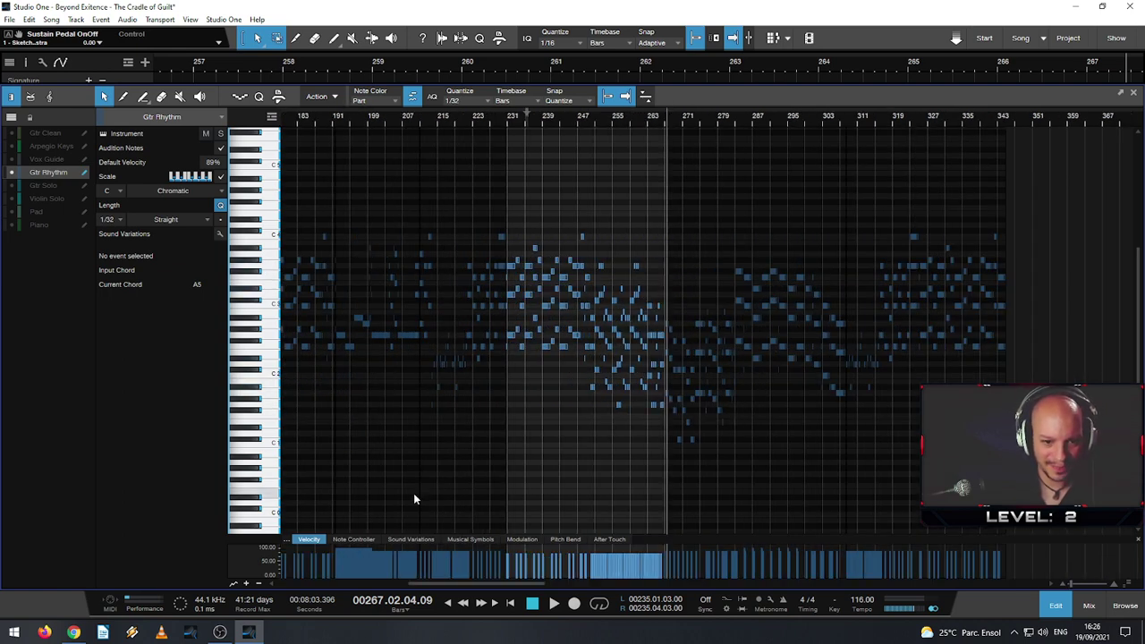
click(257, 443)
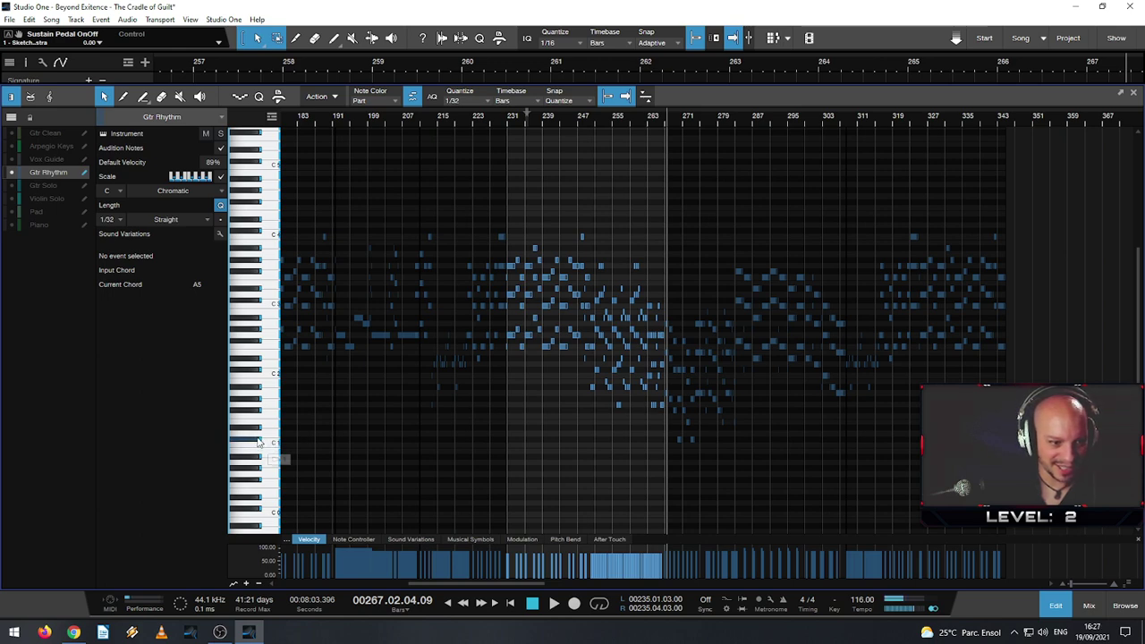
scroll(268, 452, down, 3)
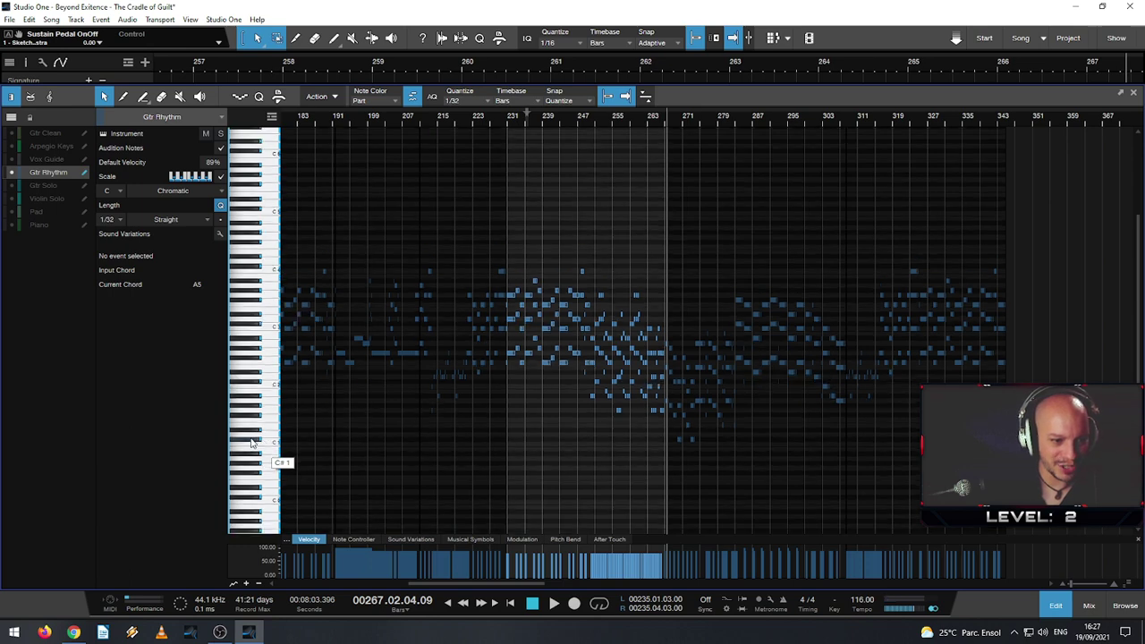
- Compare the pitch range of the GTR Rhythm section in bars 231 to 266 with the whole Gtr Rhythm part
scroll(358, 426, down, 3)
scroll(322, 416, down, 2)
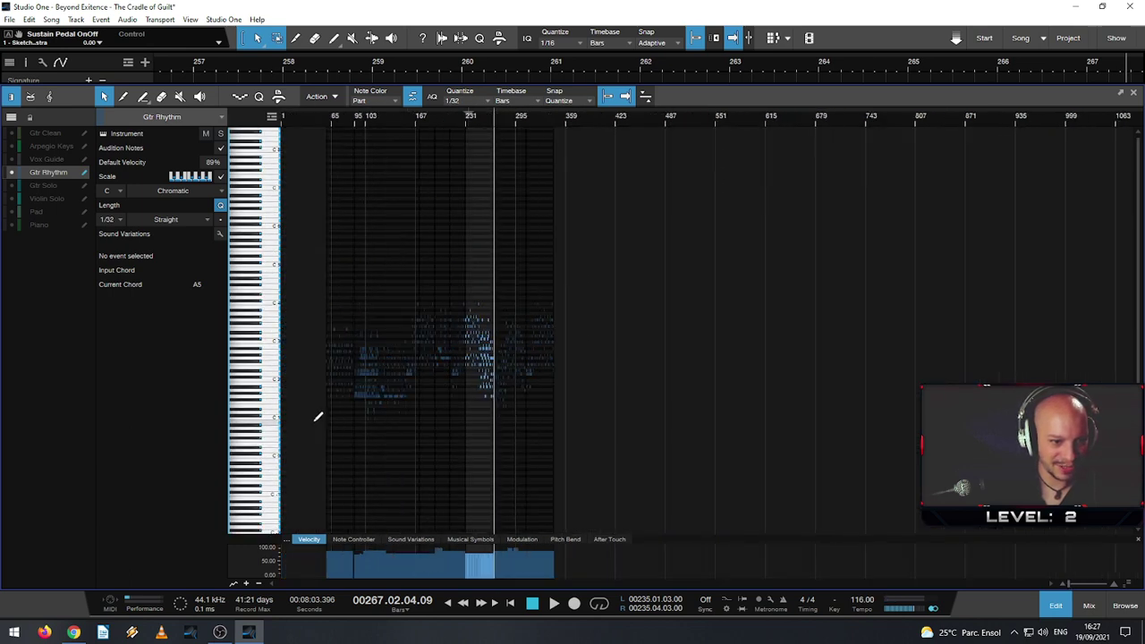
scroll(362, 460, up, 2)
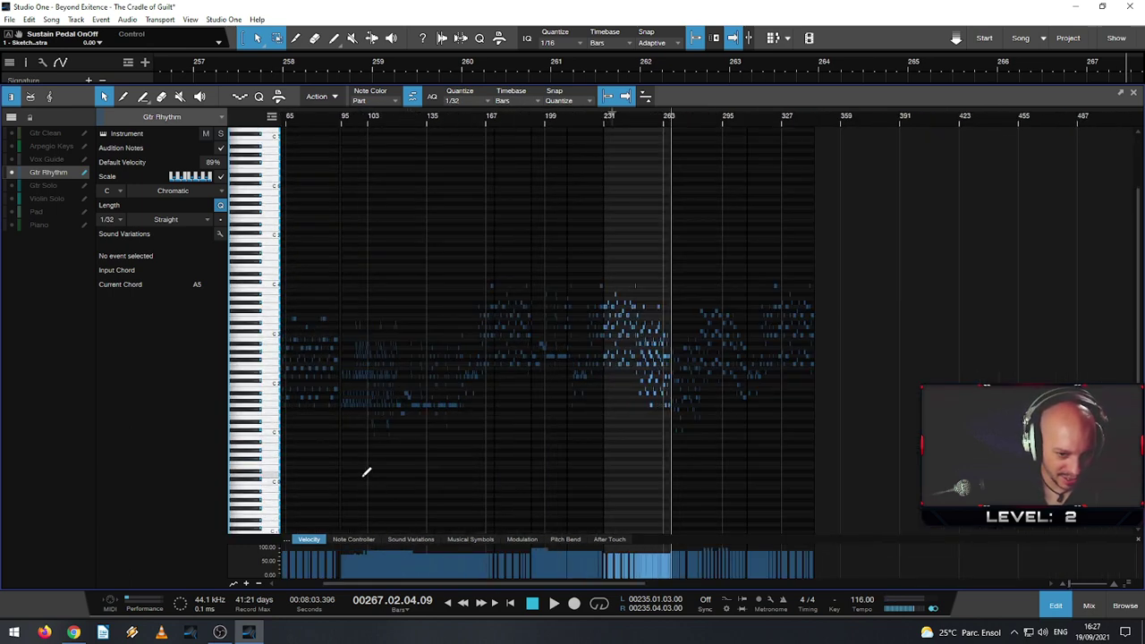
scroll(366, 472, up, 2)
scroll(374, 462, up, 2)
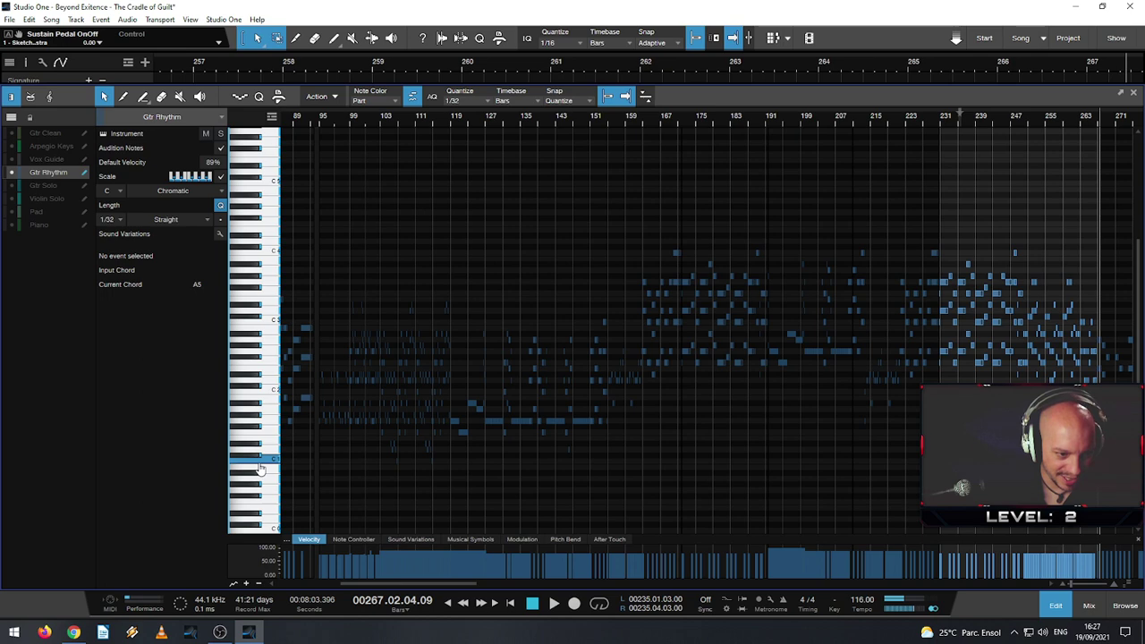
scroll(471, 422, down, 5)
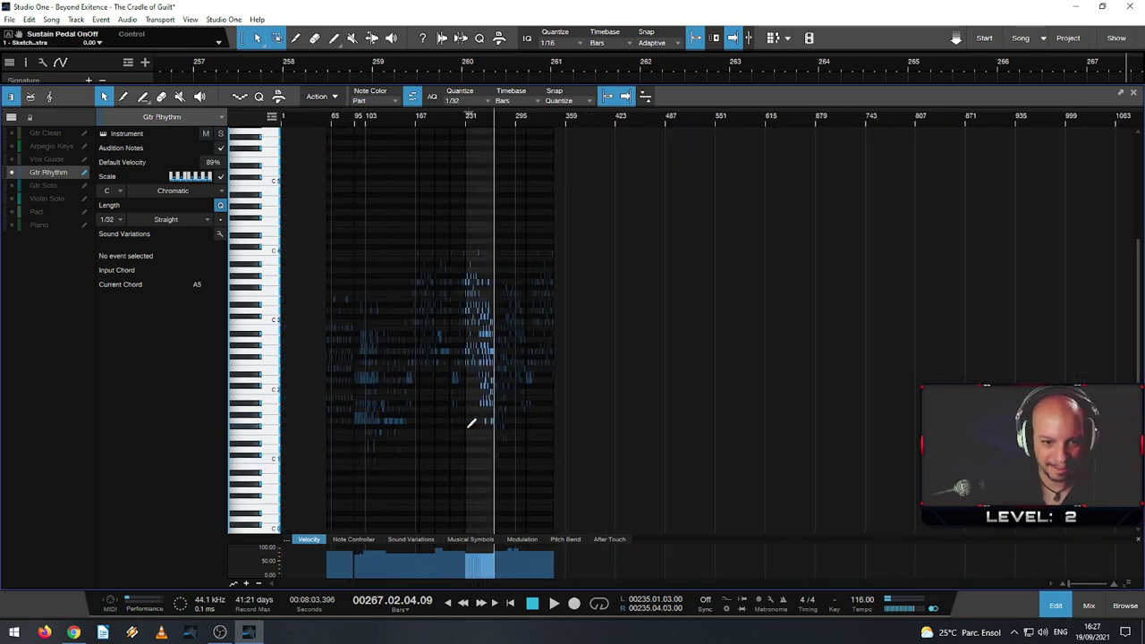
scroll(413, 428, up, 3)
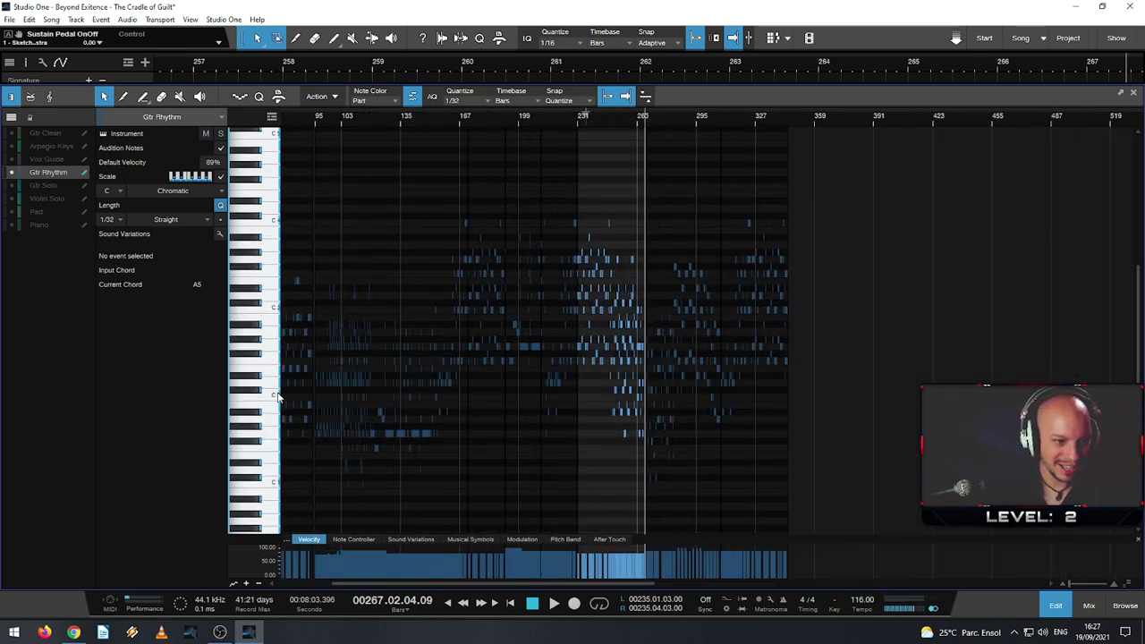
scroll(385, 326, down, 2)
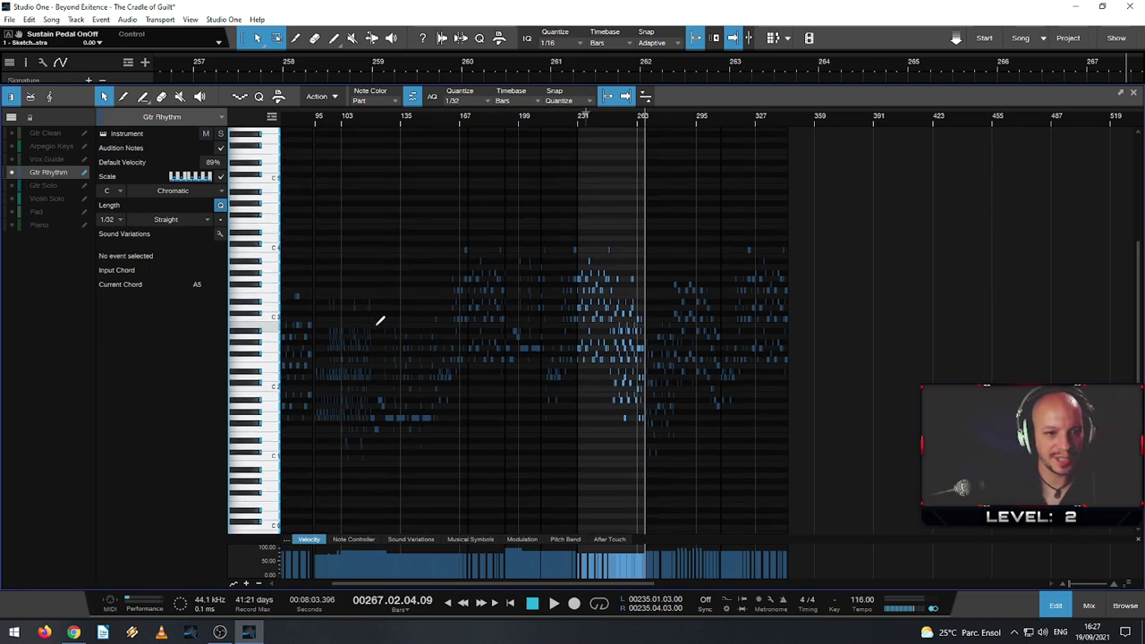
scroll(376, 322, down, 4)
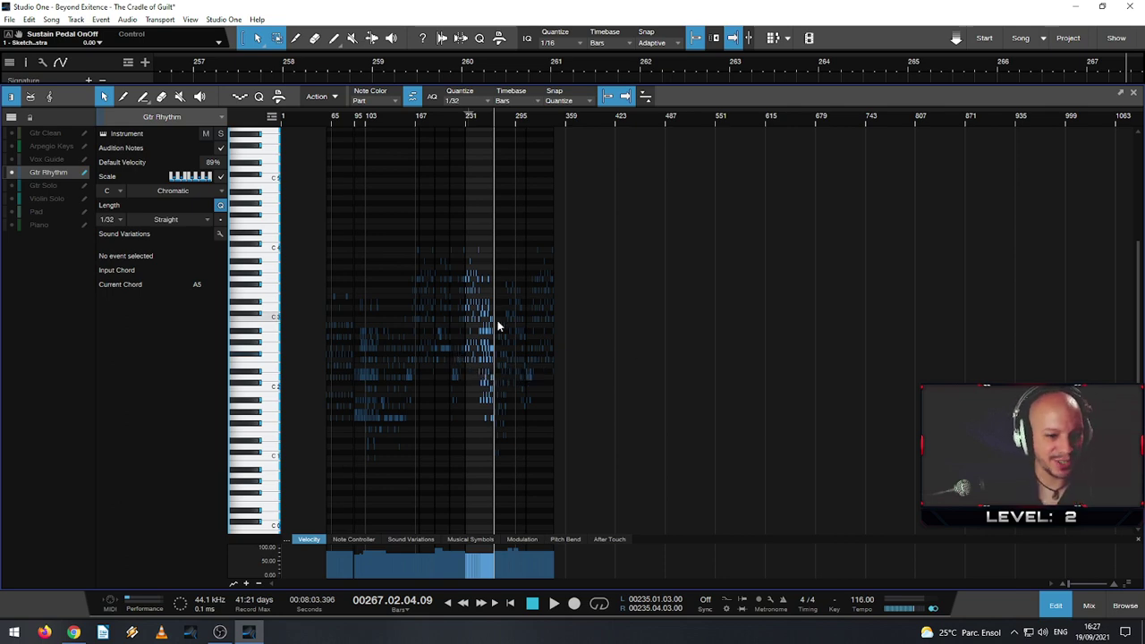
scroll(499, 328, up, 5)
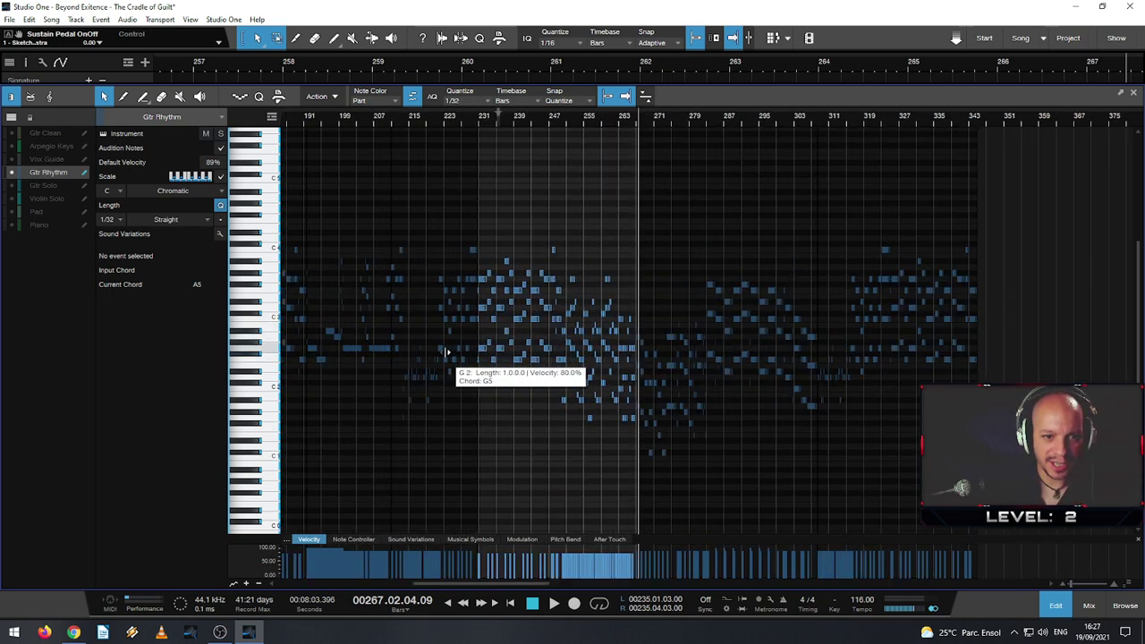
- Audition the arrangement from about bar 227, then from about bar 241, into the 116 BPM section
click(1133, 94)
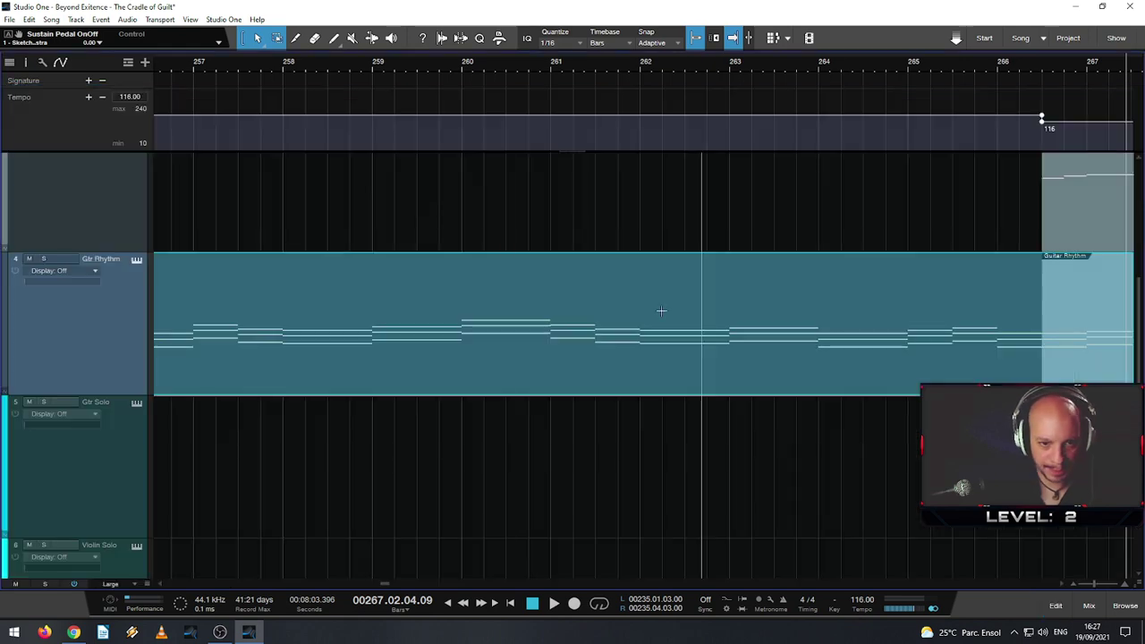
scroll(379, 332, down, 5)
scroll(380, 333, down, 4)
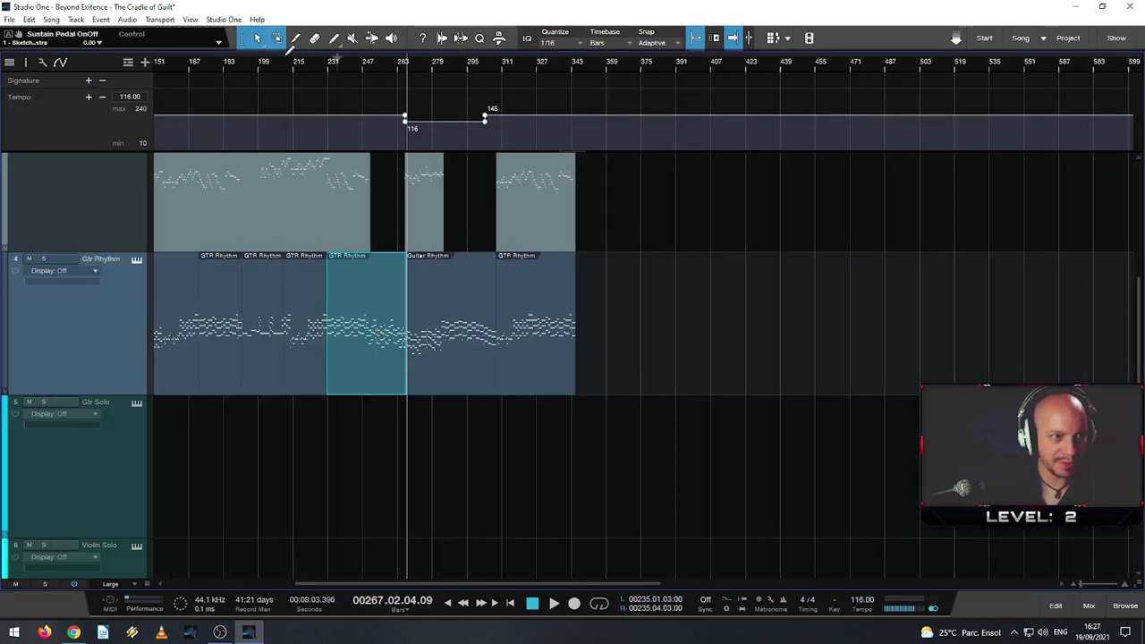
scroll(409, 69, up, 4)
scroll(409, 69, up, 6)
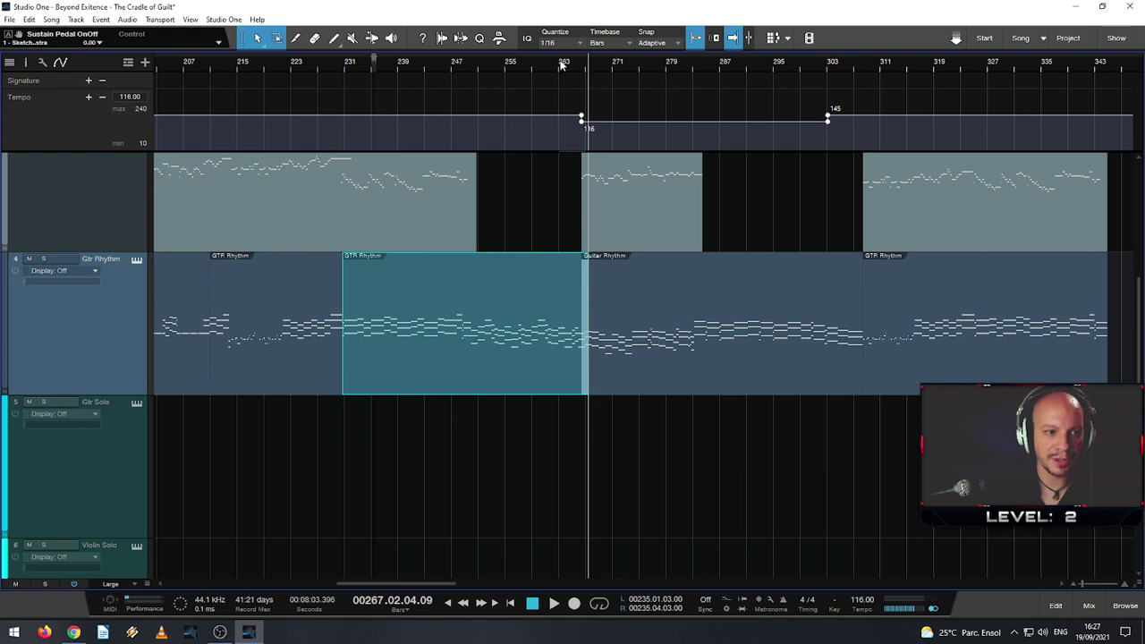
click(319, 70)
key(space)
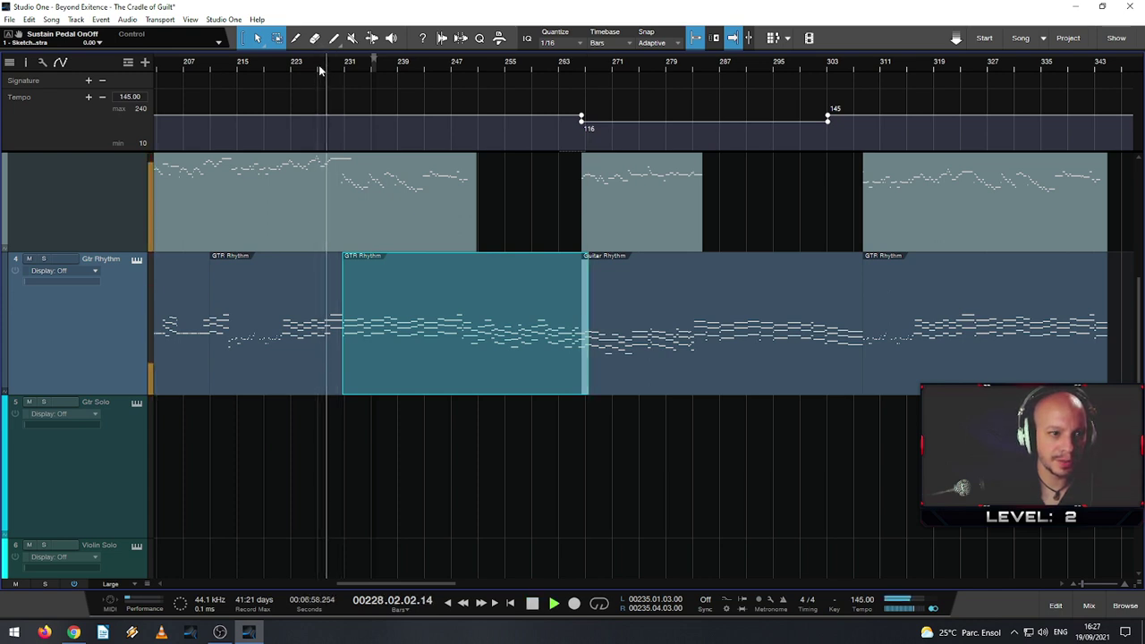
click(416, 70)
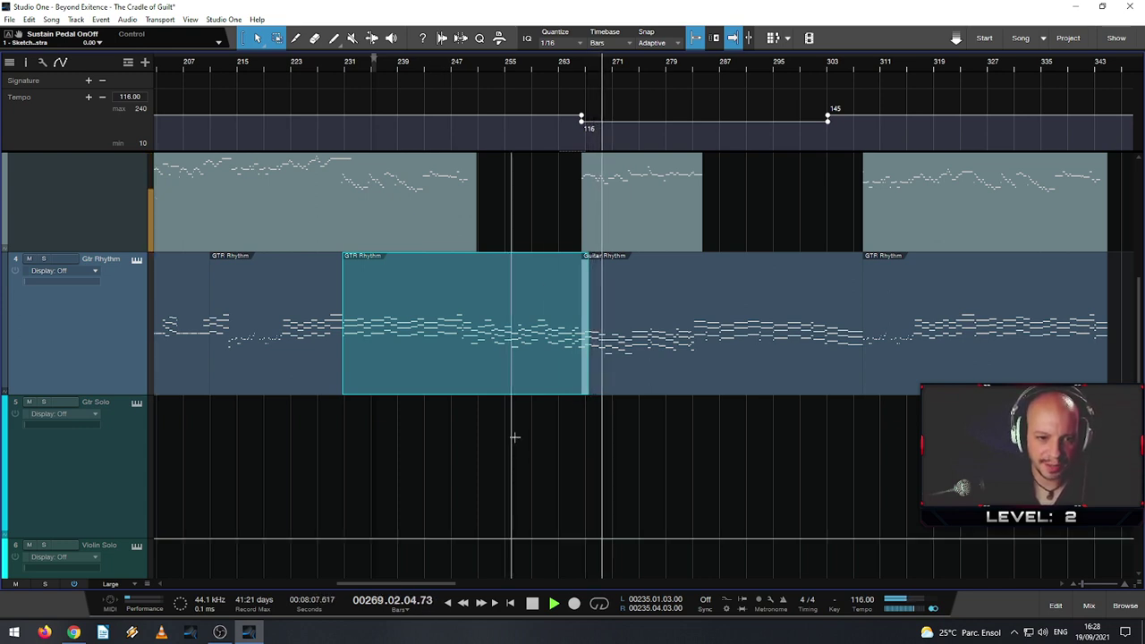
- Open the GTR Rhythm section before the tempo change in the note editor and stop playback
double_click(568, 346)
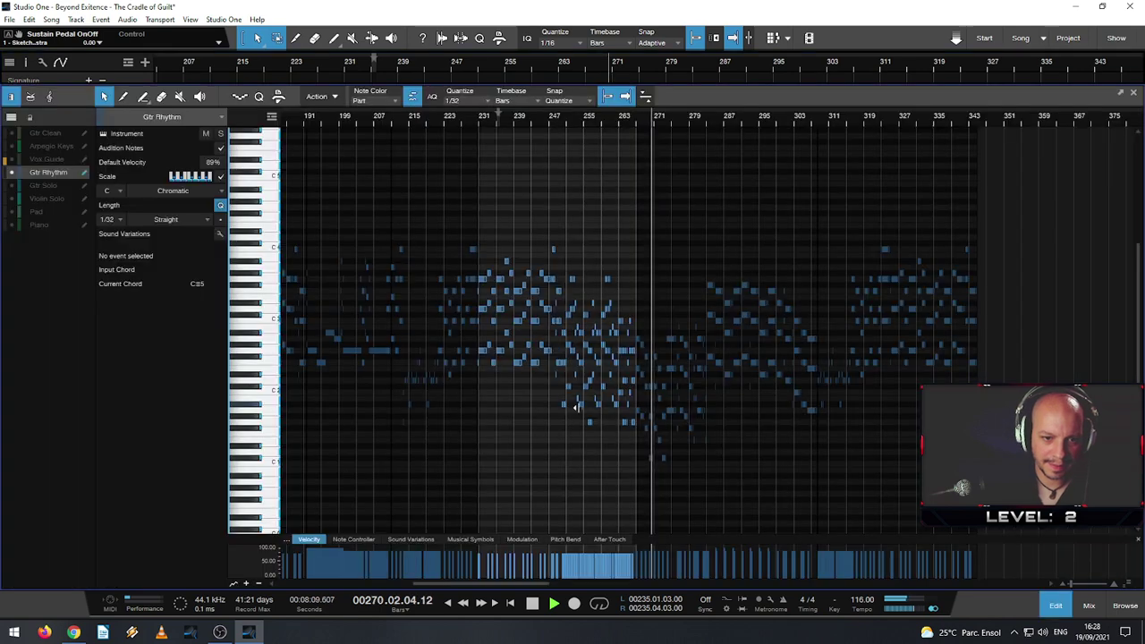
scroll(690, 456, up, 6)
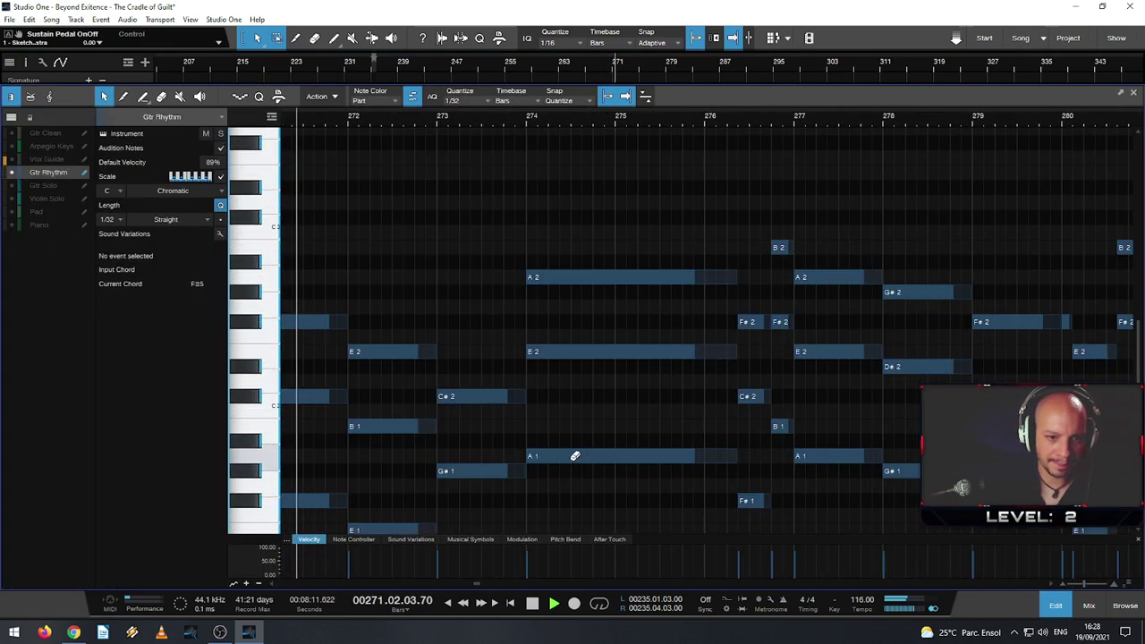
scroll(541, 441, down, 8)
key(space)
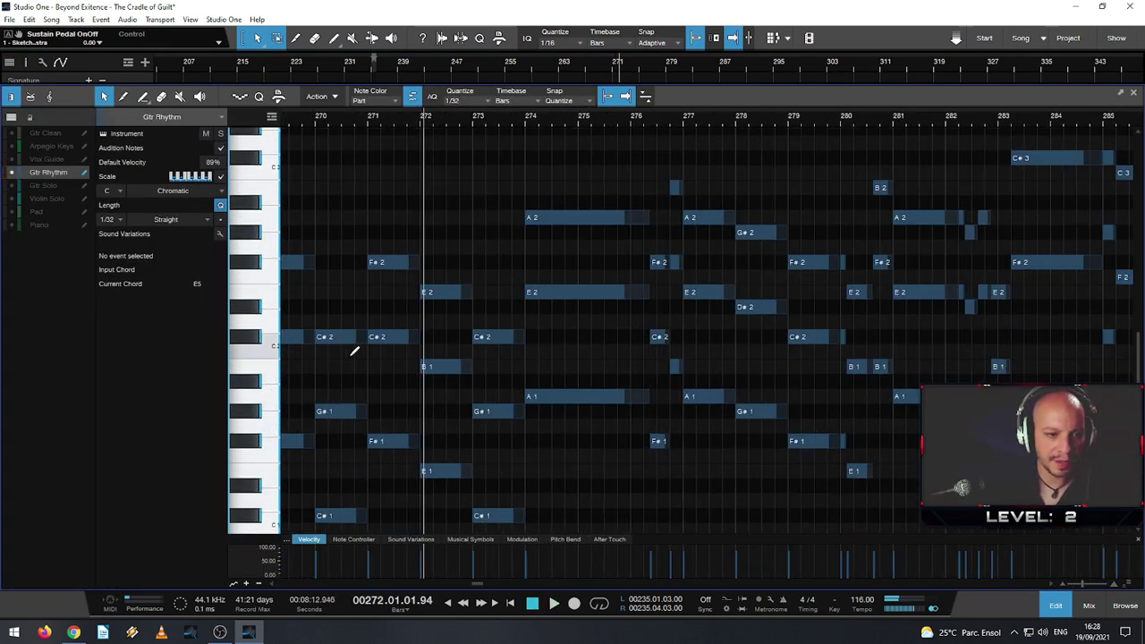
- Raise the repeated C5 chord of bar 263 to a D2 root and audition it from bar 259
scroll(327, 395, up, 6)
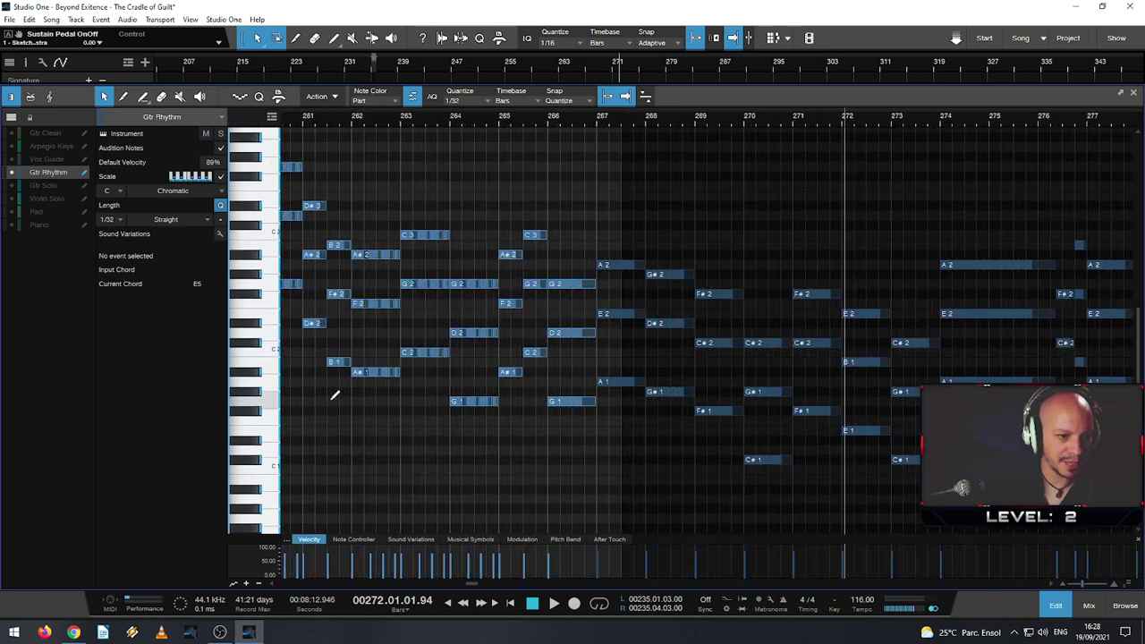
scroll(485, 416, down, 1)
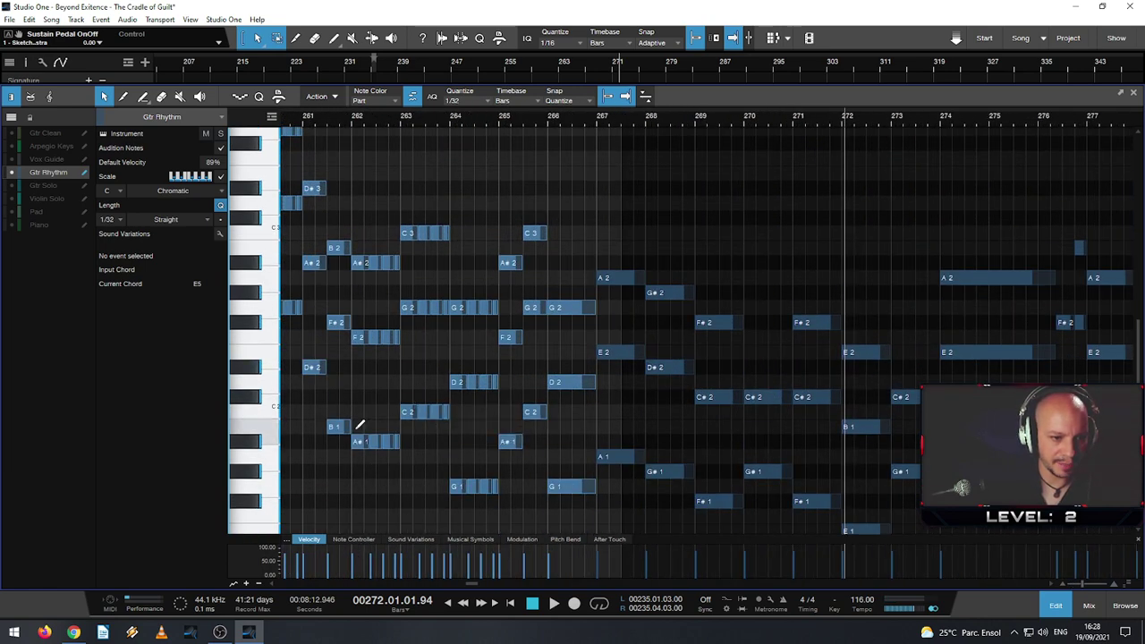
scroll(358, 426, up, 2)
scroll(395, 431, up, 1)
drag(370, 439, 455, 187)
scroll(398, 264, down, 4)
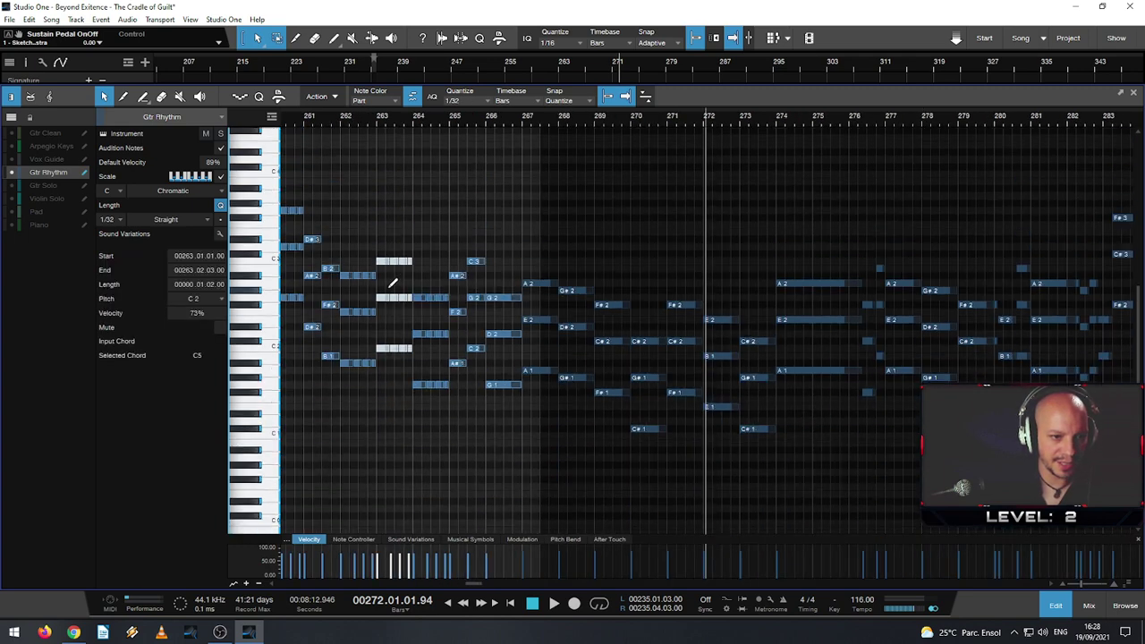
scroll(400, 133, left, 5)
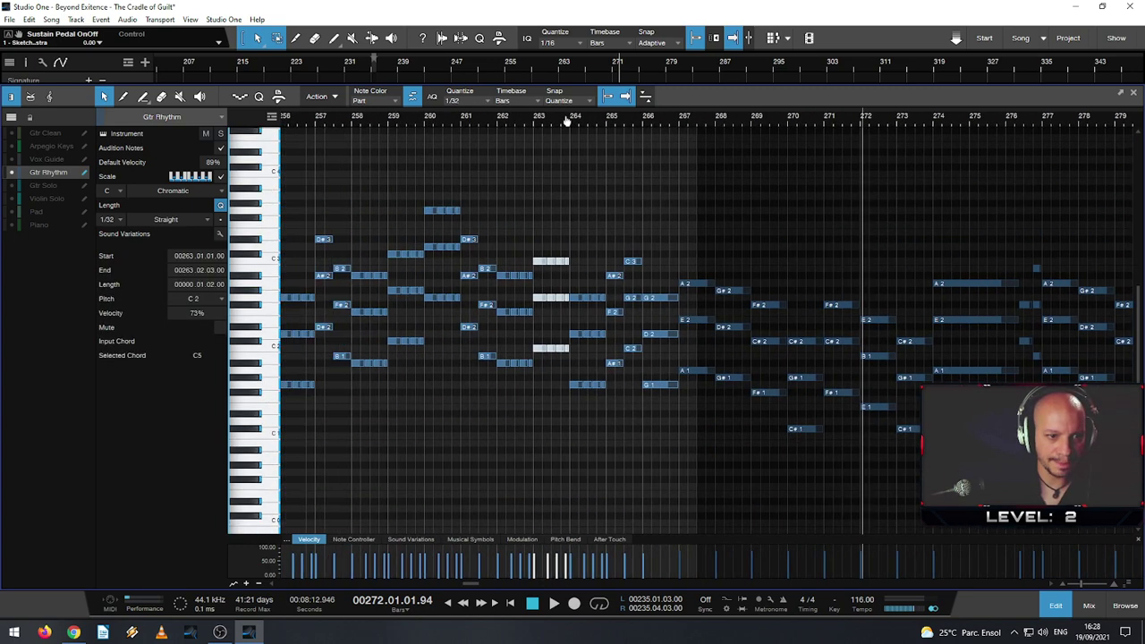
click(391, 125)
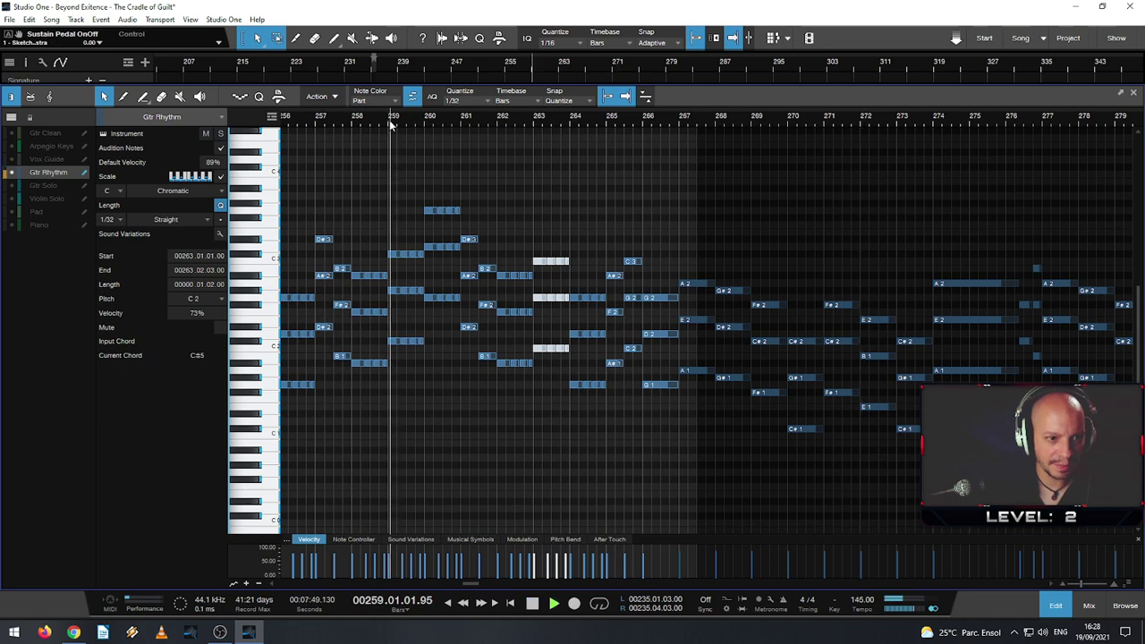
key(space)
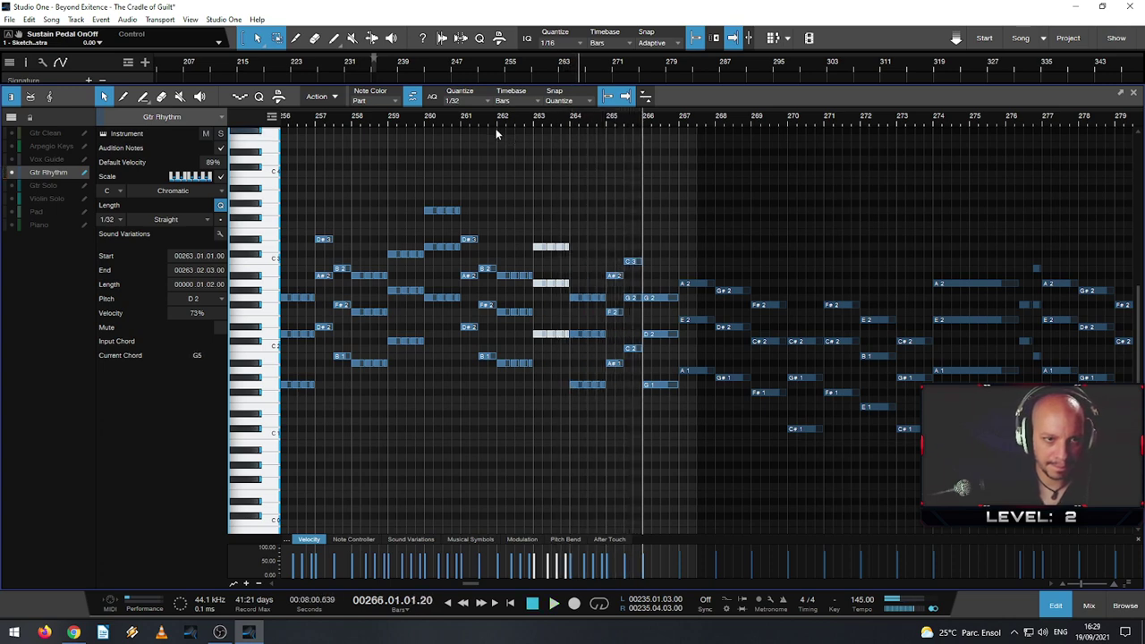
- Raise the repeated chord of bar 263 to a D#2 root and audition the passage up to the tempo change
click(484, 123)
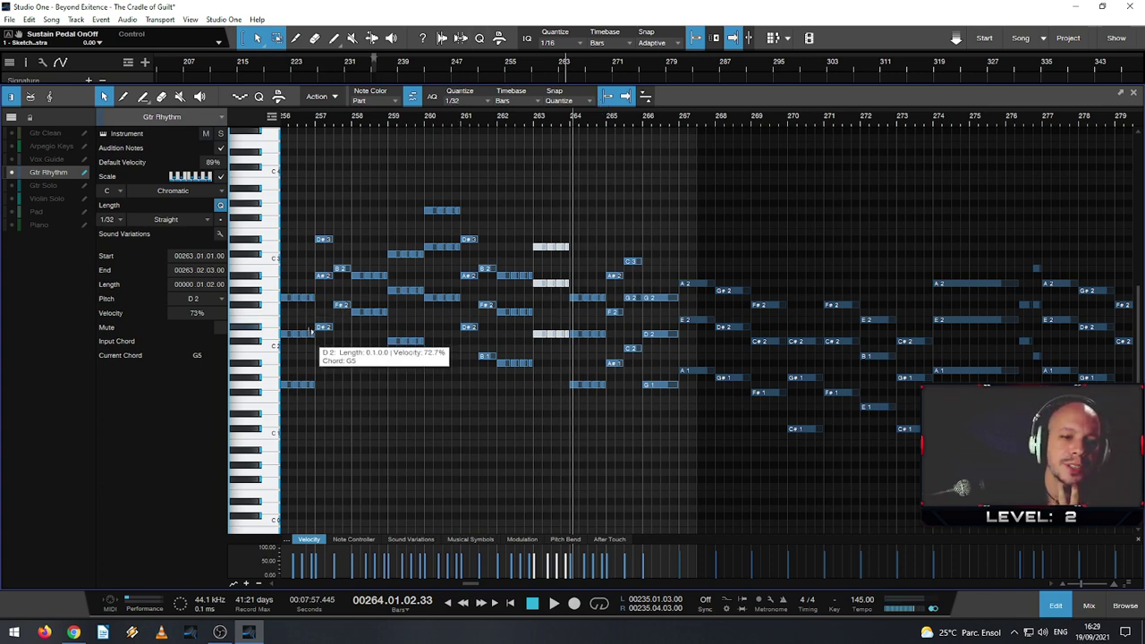
click(383, 124)
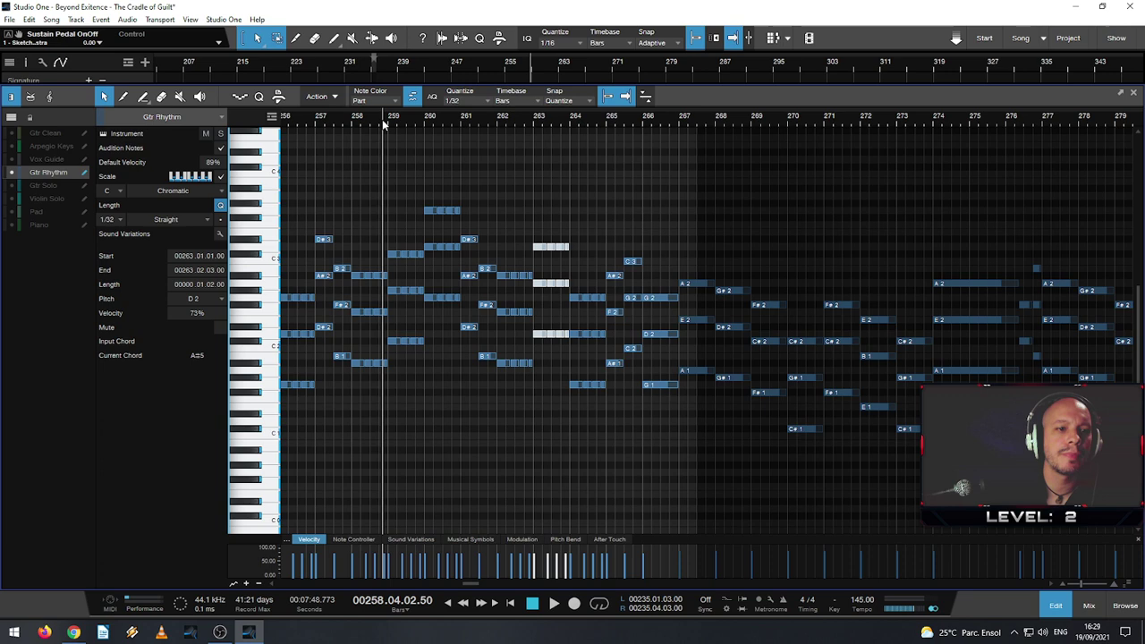
click(315, 121)
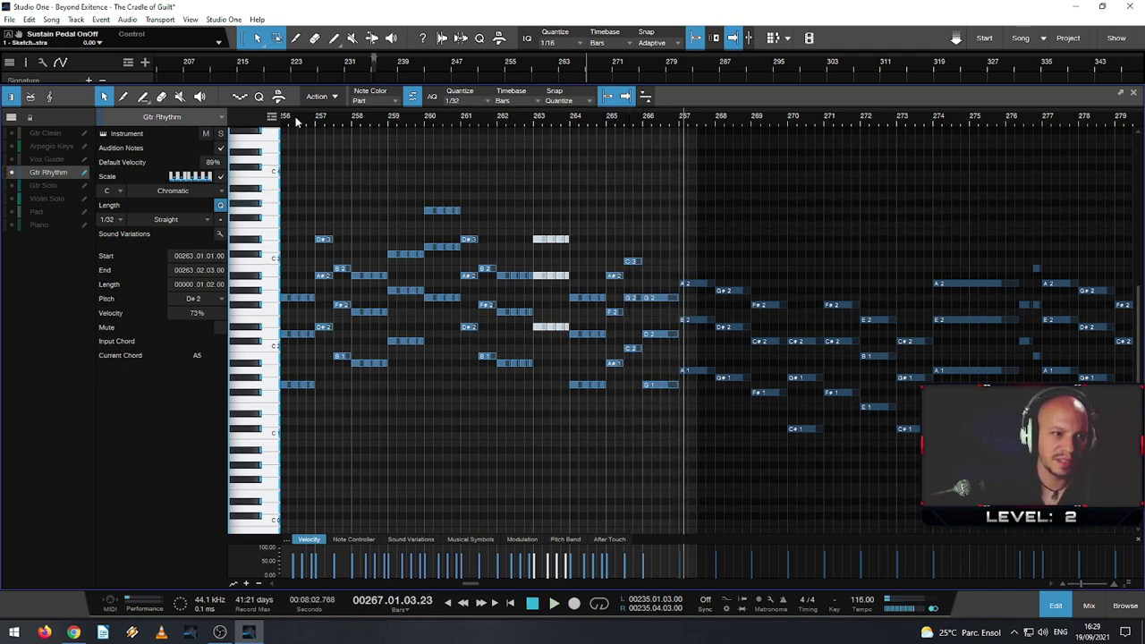
scroll(304, 121, left, 3)
click(328, 119)
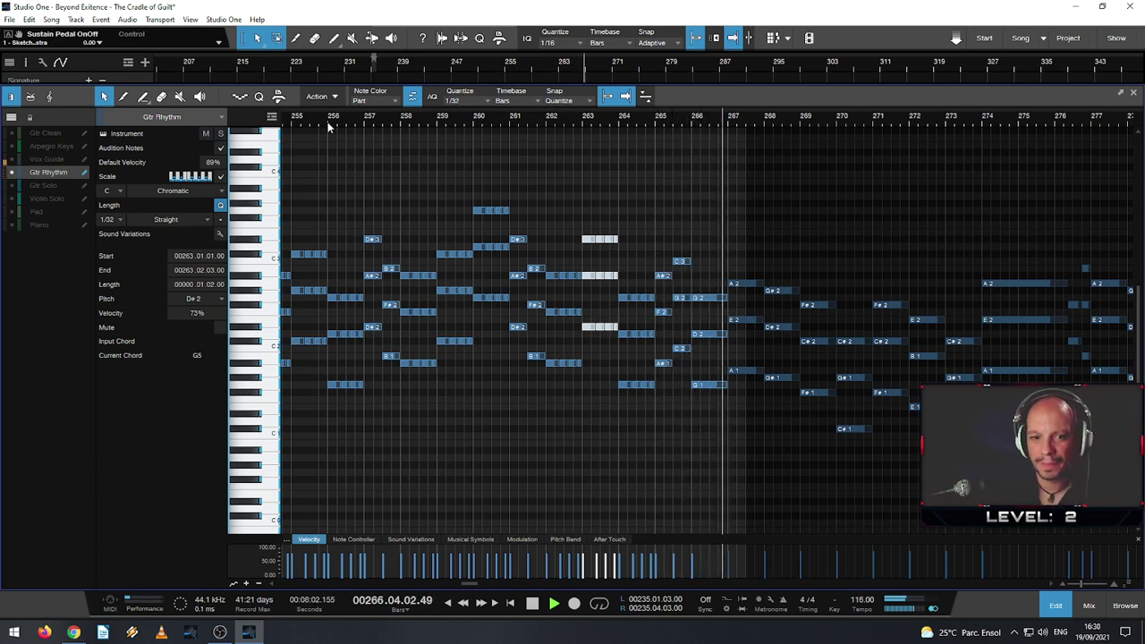
key(space)
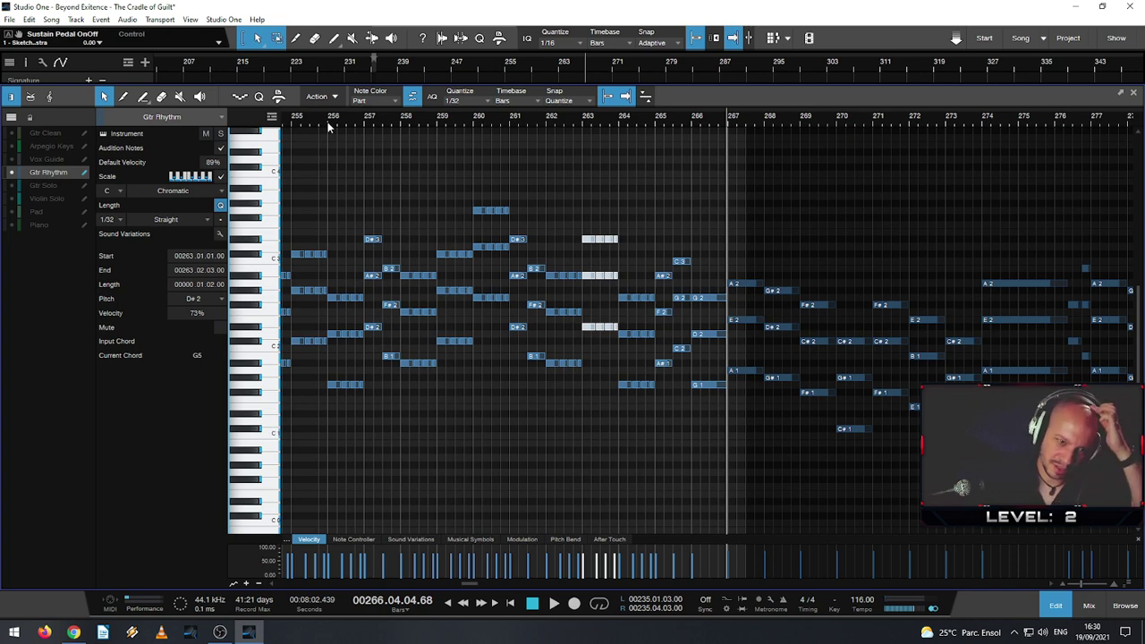
- Merge the separate Gtr Rhythm events in the arrangement, including the section before bar 169, into one continuous event
click(1133, 95)
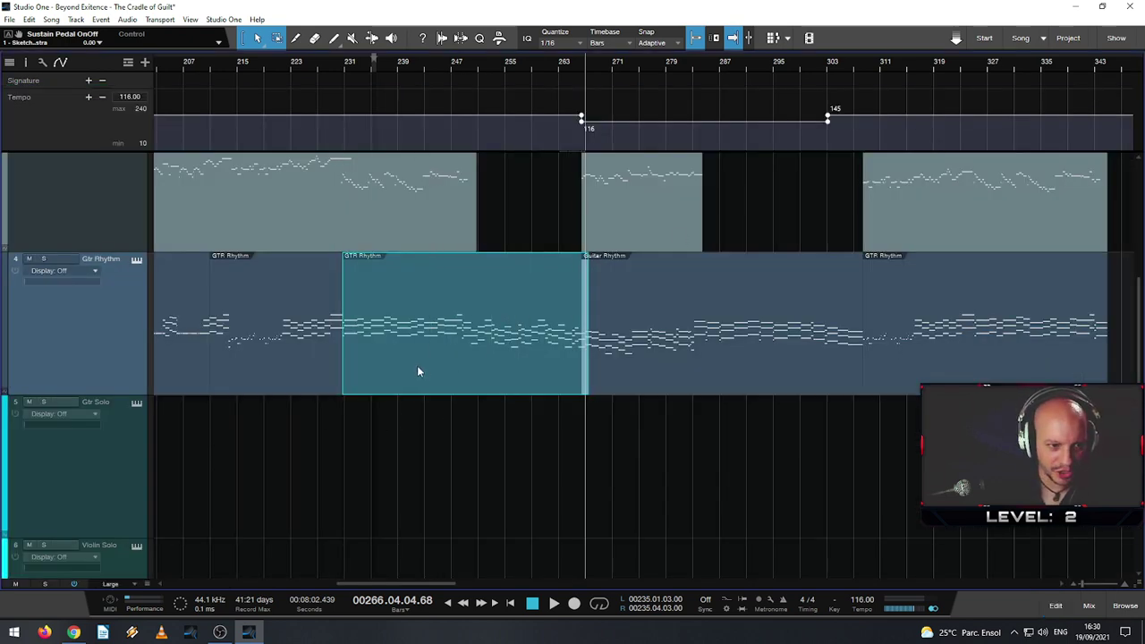
scroll(402, 356, down, 2)
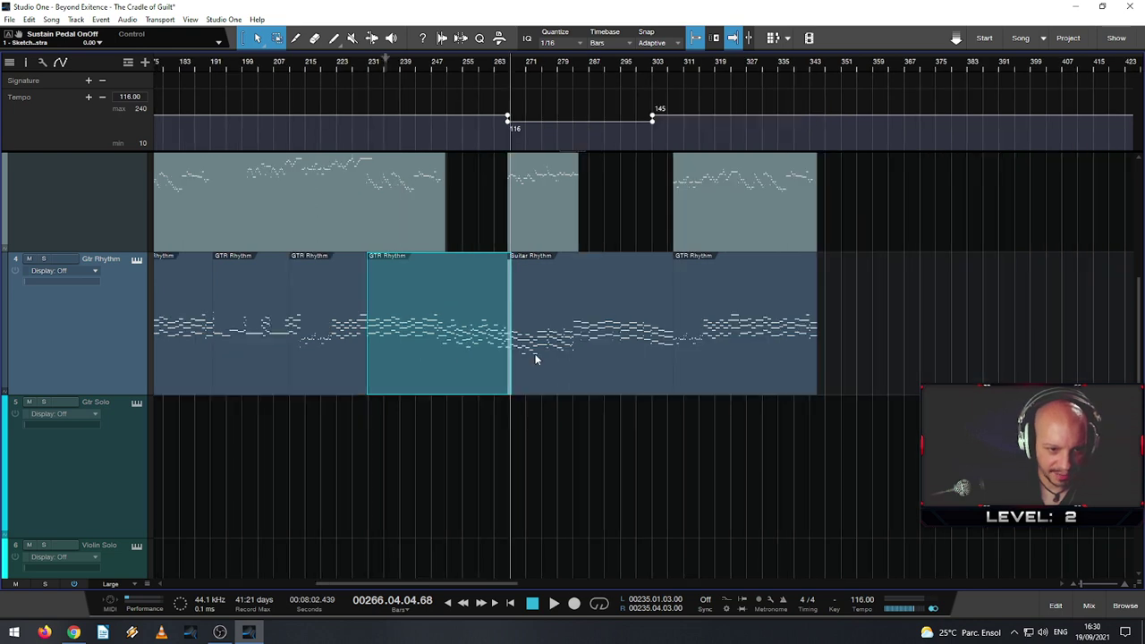
drag(843, 352, 179, 363)
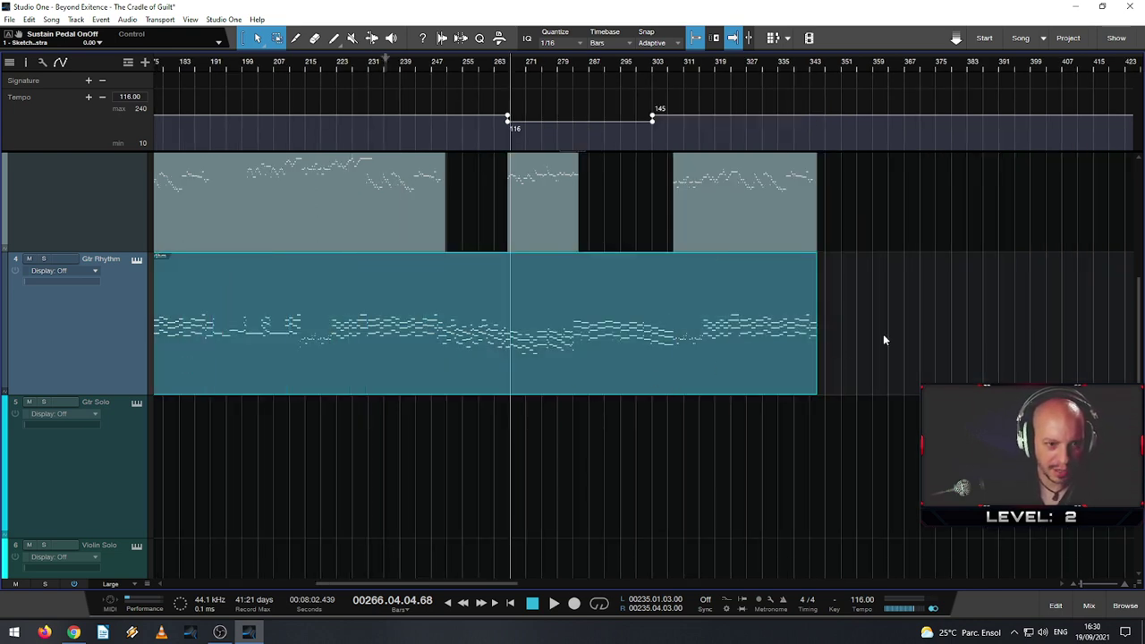
key(g)
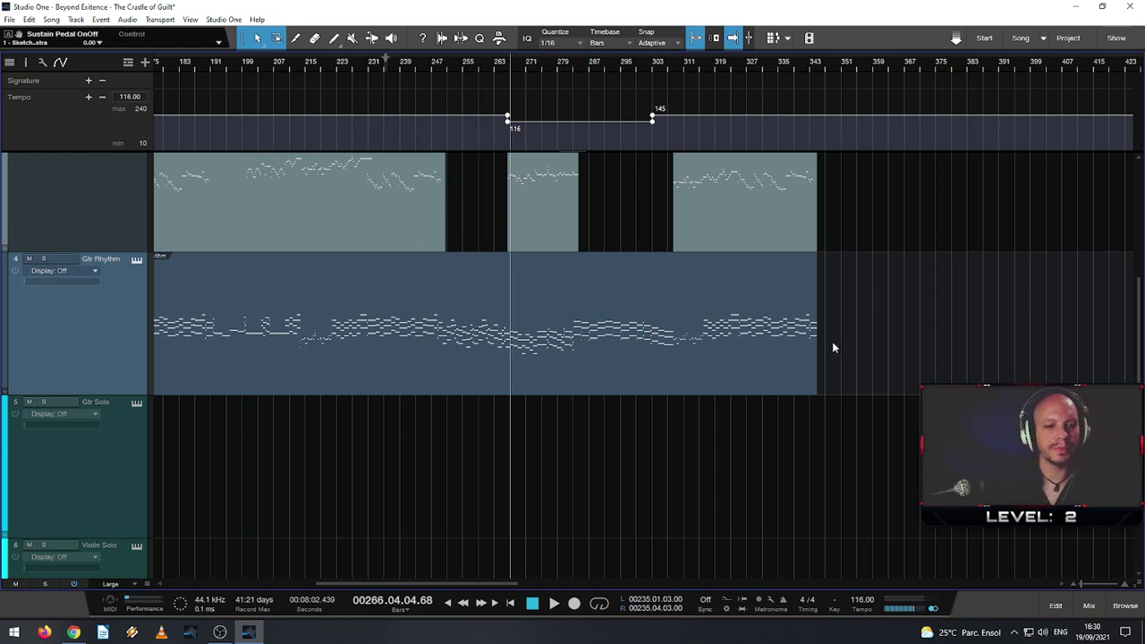
scroll(301, 340, down, 3)
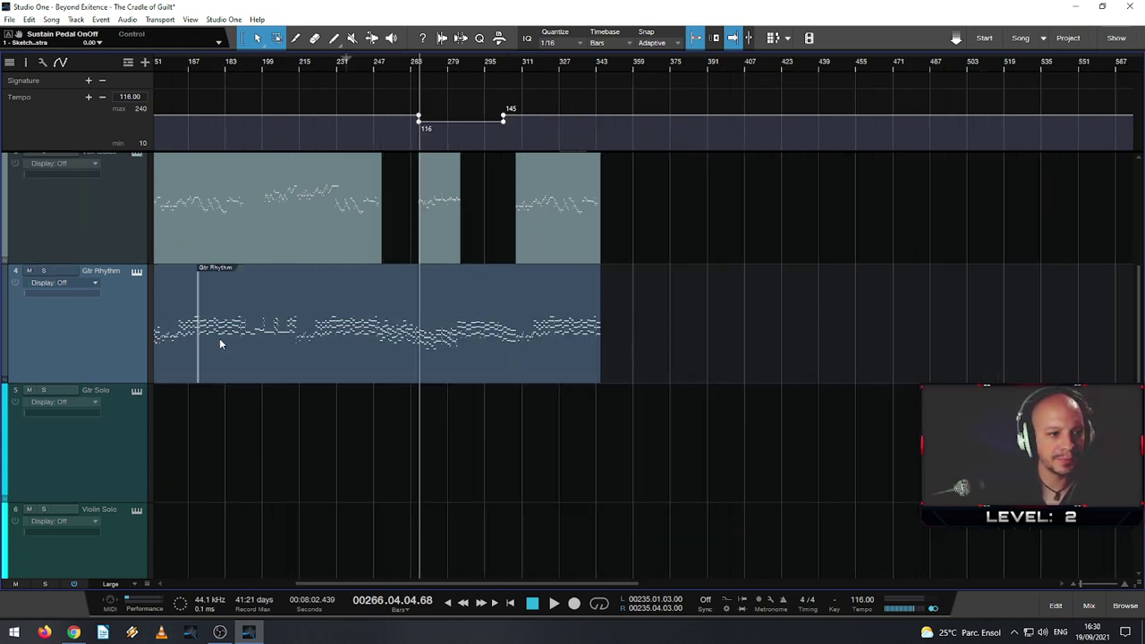
drag(627, 357, 183, 352)
click(182, 352)
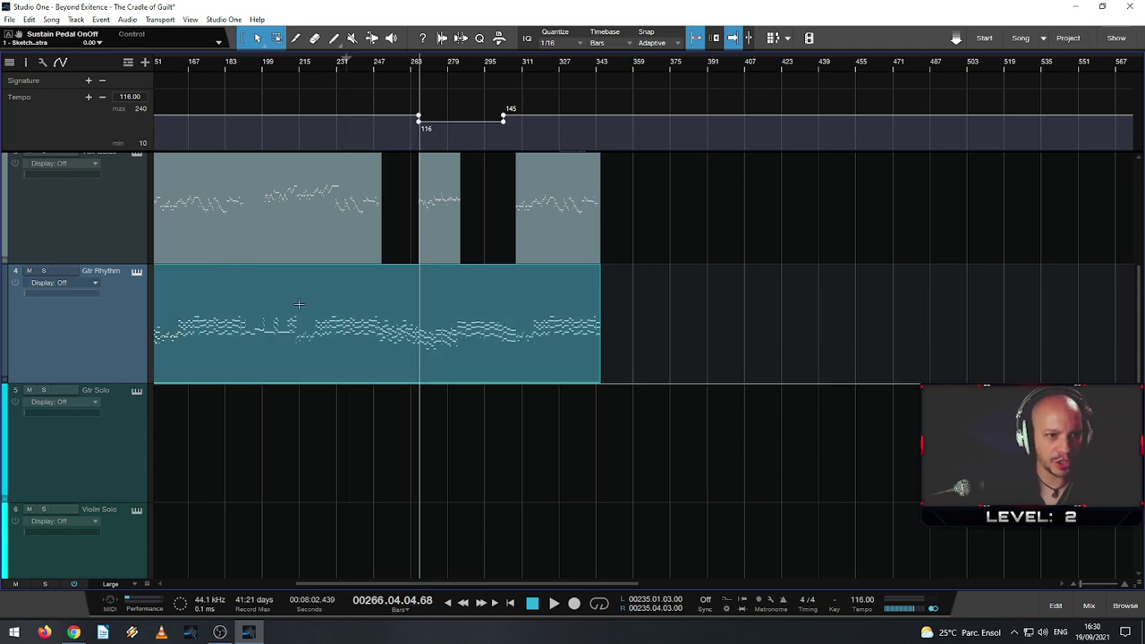
- Set the loop range to bars 263 to 282 and place the playback cursor at bar 267
click(452, 61)
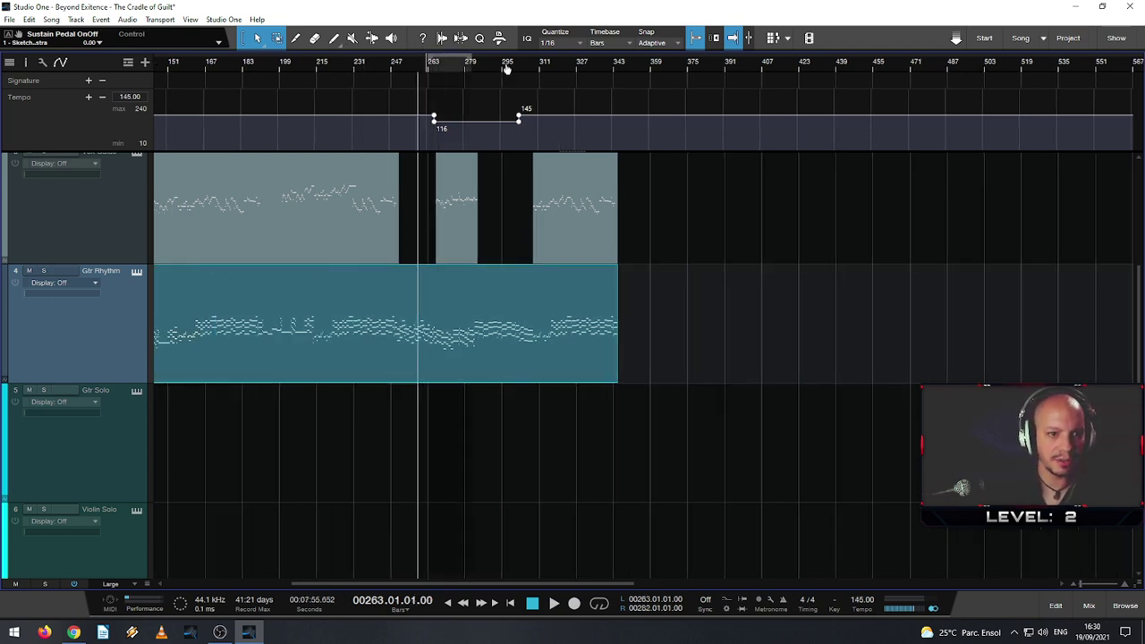
click(452, 61)
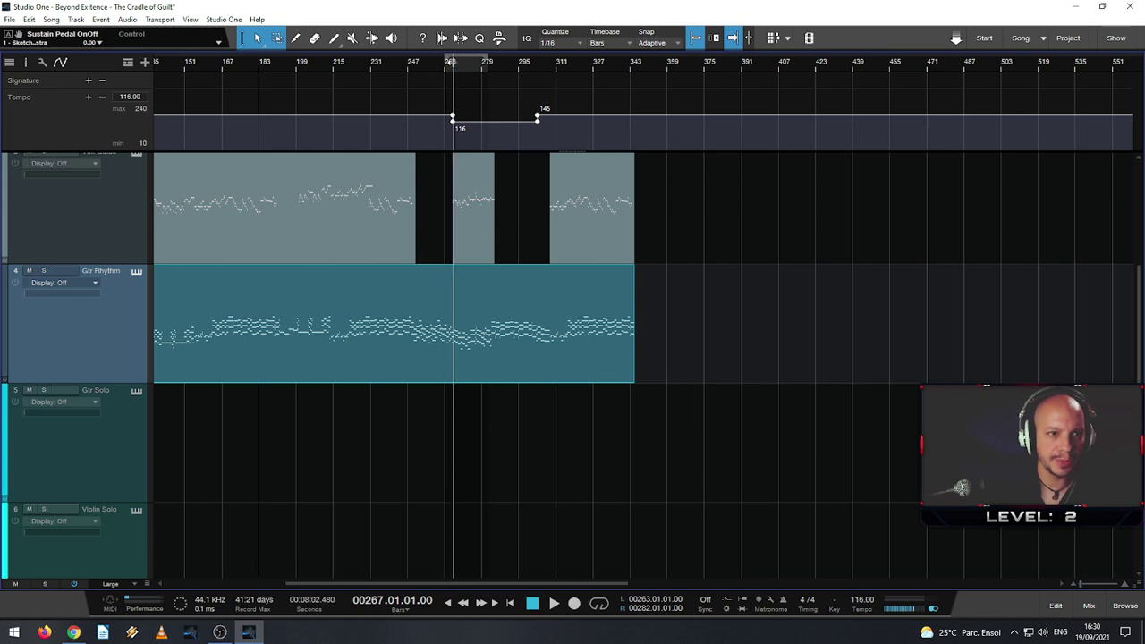
- Move the 116 BPM tempo point at bar 303 back to about bar 283 and audition the passage leading into it
key(space)
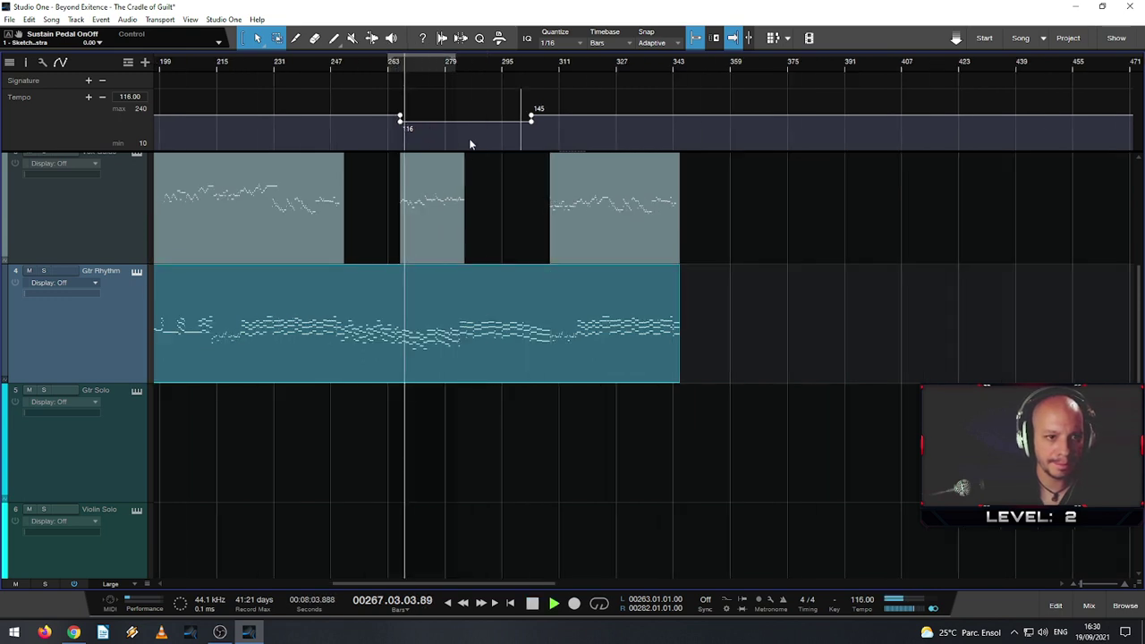
click(442, 67)
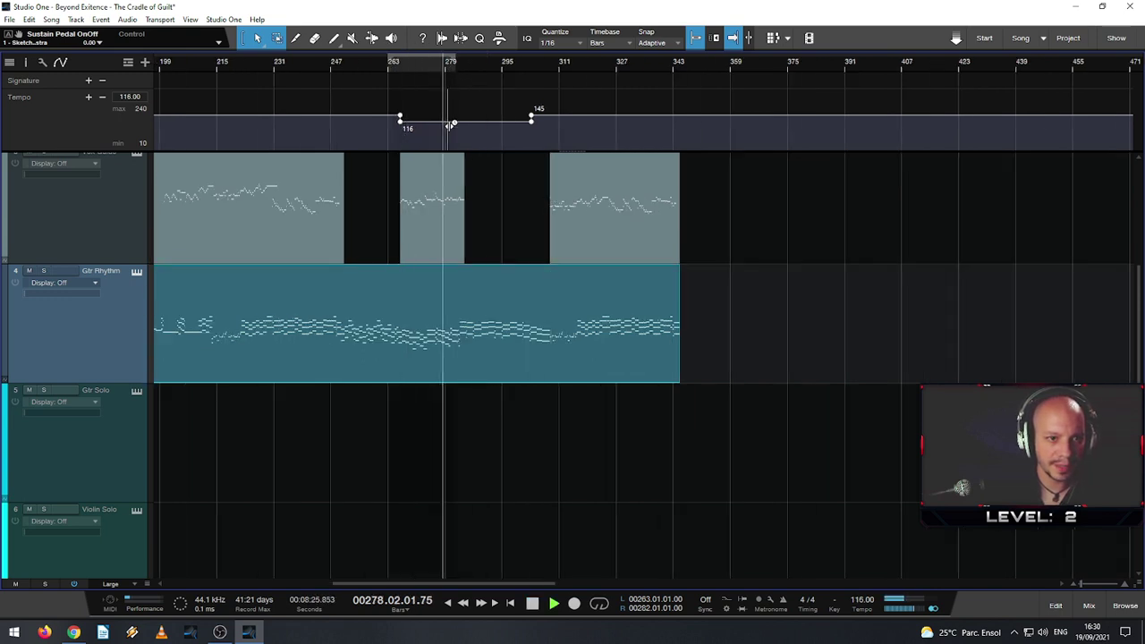
key(e)
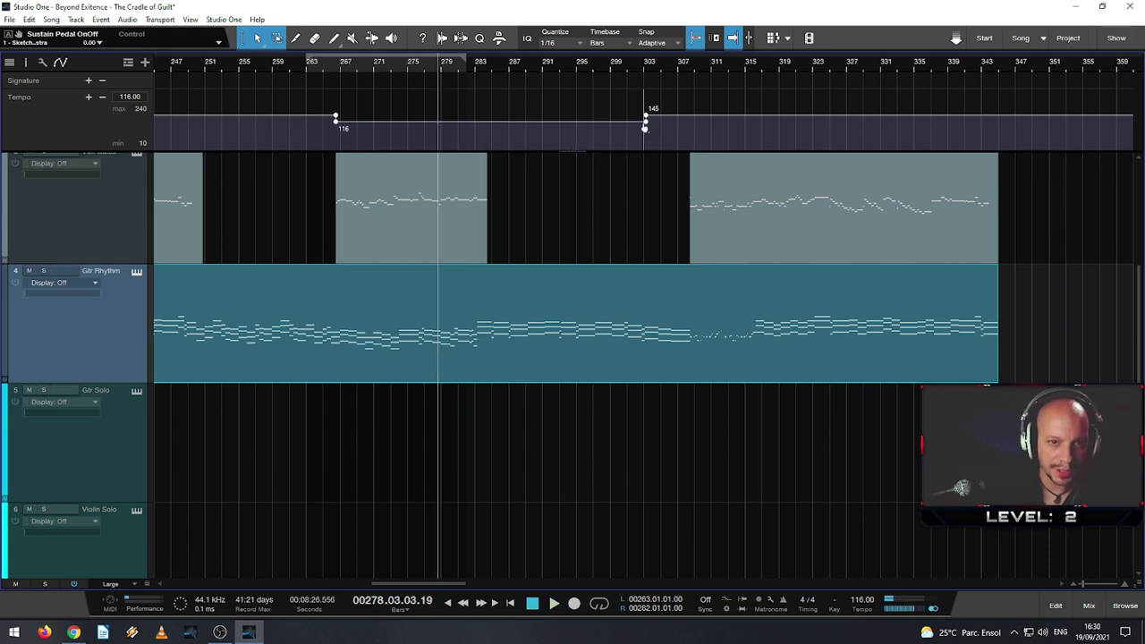
mouse_move(646, 126)
drag(646, 126, 484, 122)
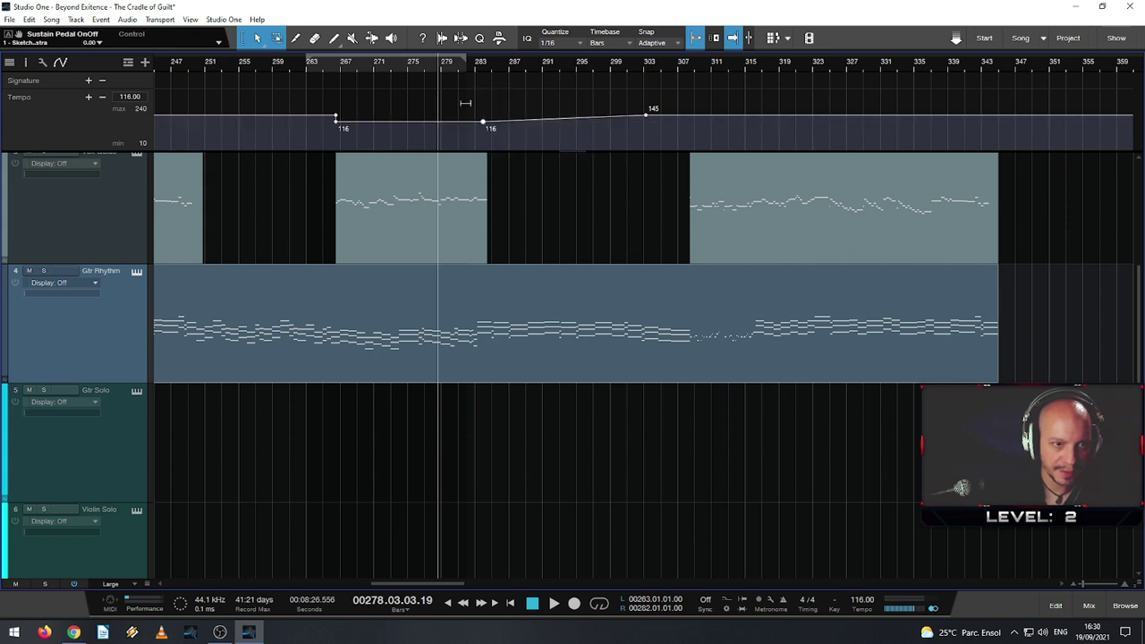
click(450, 70)
key(space)
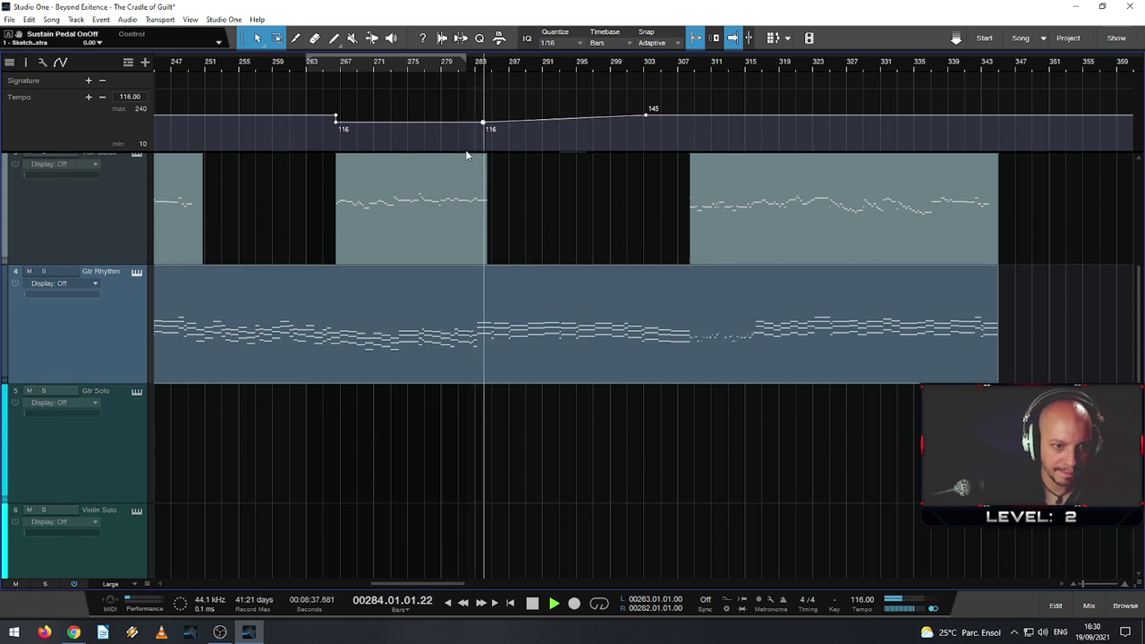
- Pull the 145 BPM tempo point back to about bar 283 for an immediate tempo jump and audition the change
scroll(464, 143, up, 4)
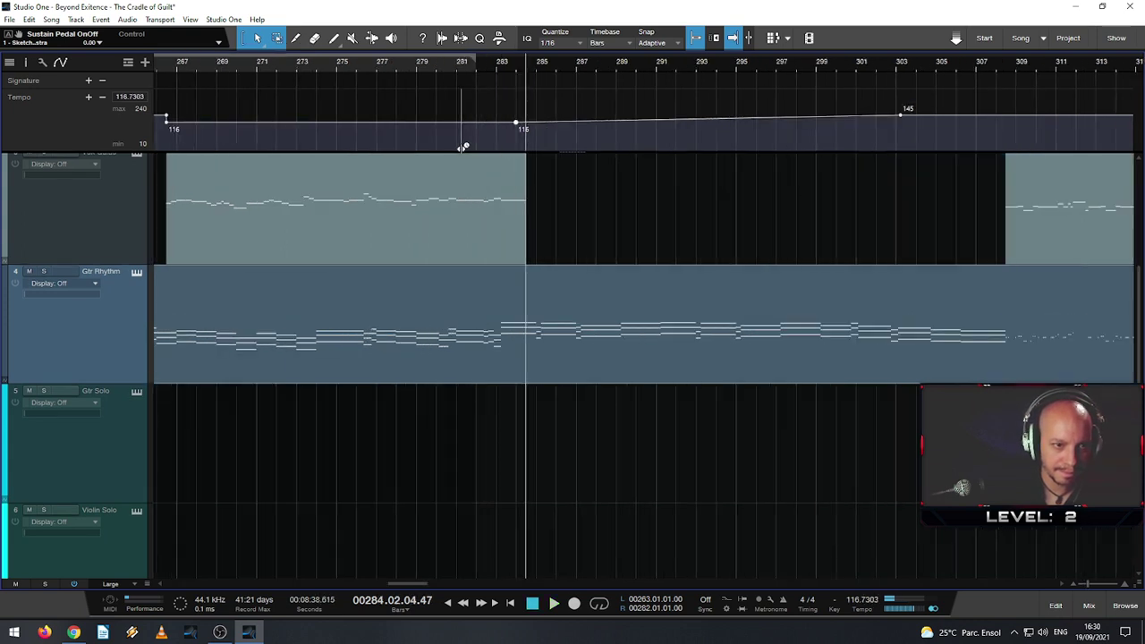
mouse_move(549, 125)
mouse_down()
mouse_move(522, 124)
mouse_move(554, 134)
mouse_up()
scroll(524, 118, up, 3)
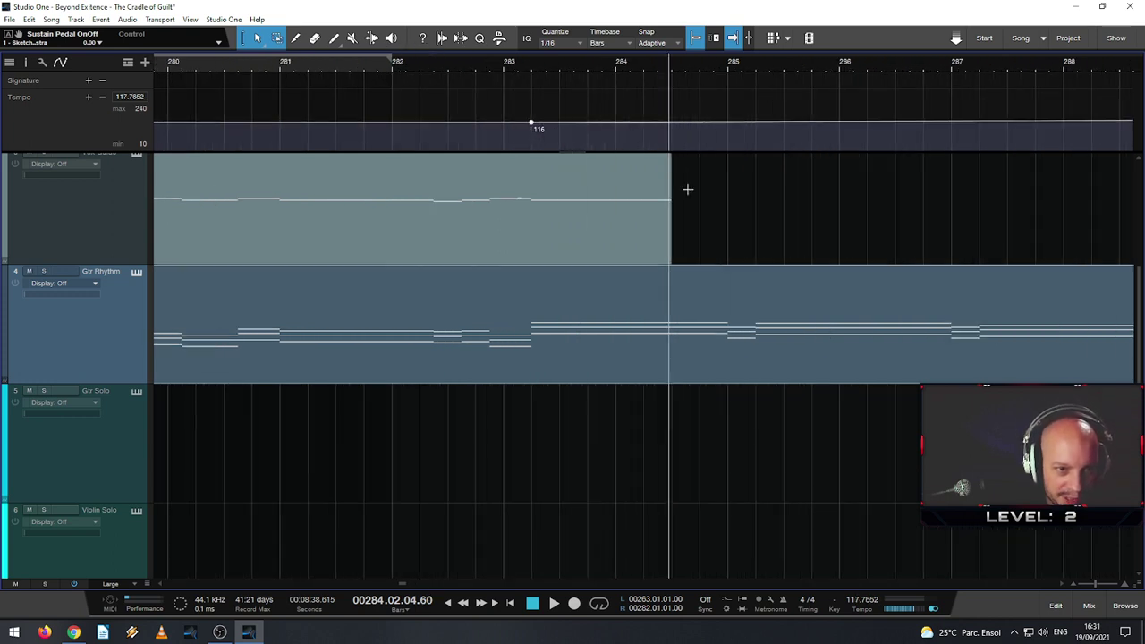
scroll(685, 187, down, 5)
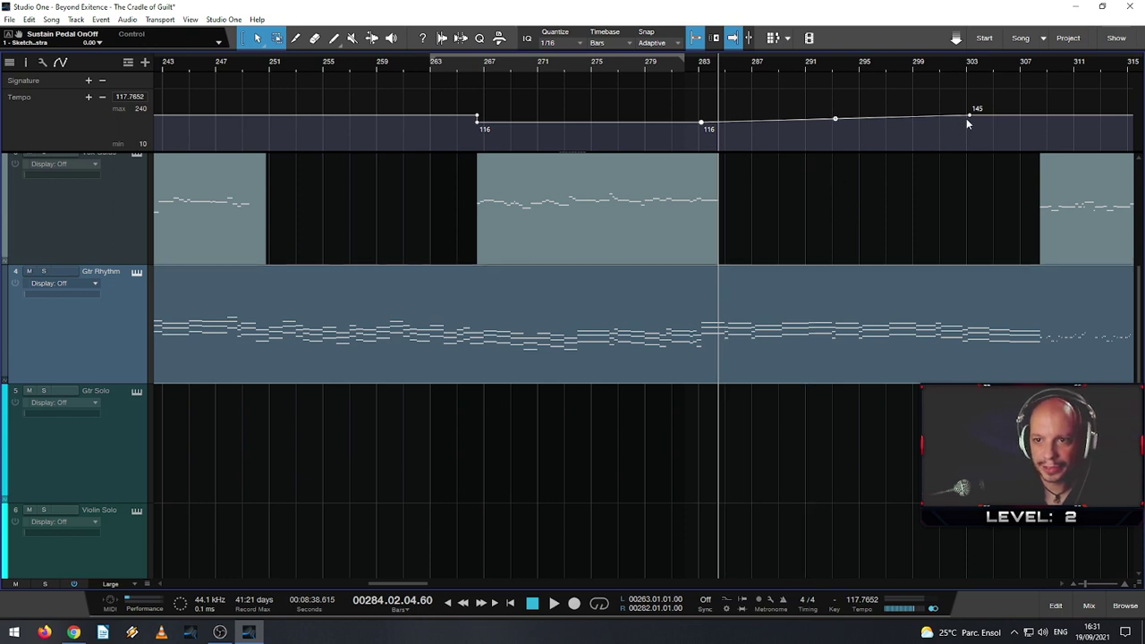
drag(971, 119, 698, 117)
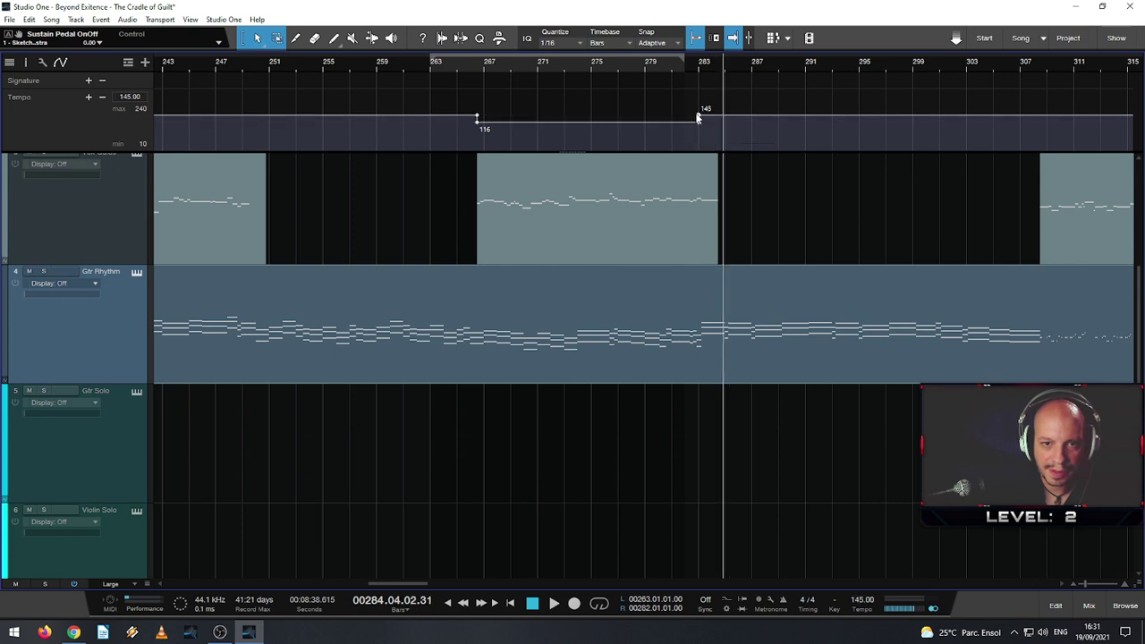
click(667, 62)
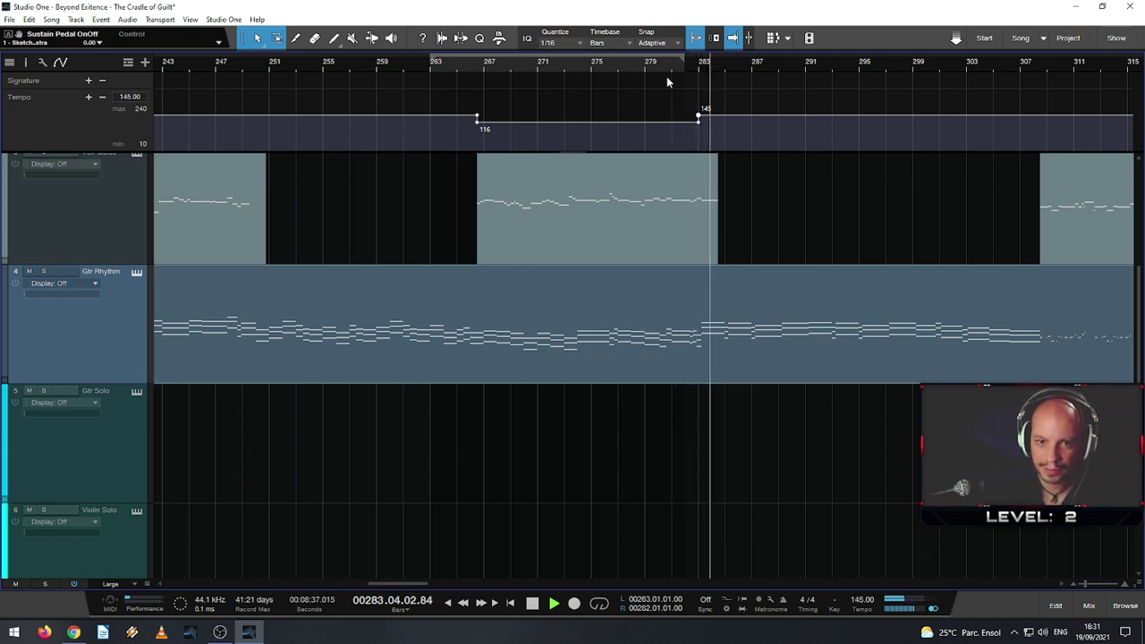
- Align the return to 145 BPM with the Gtr Rhythm chord change just after bar 283 and audition the transition
key(e)
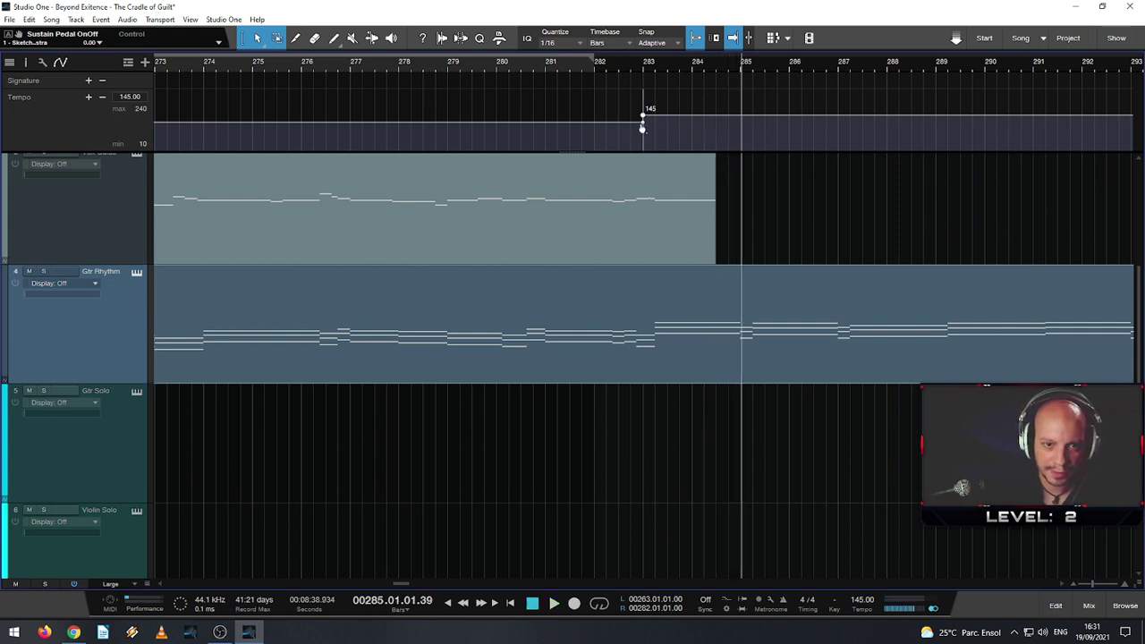
drag(641, 126, 654, 120)
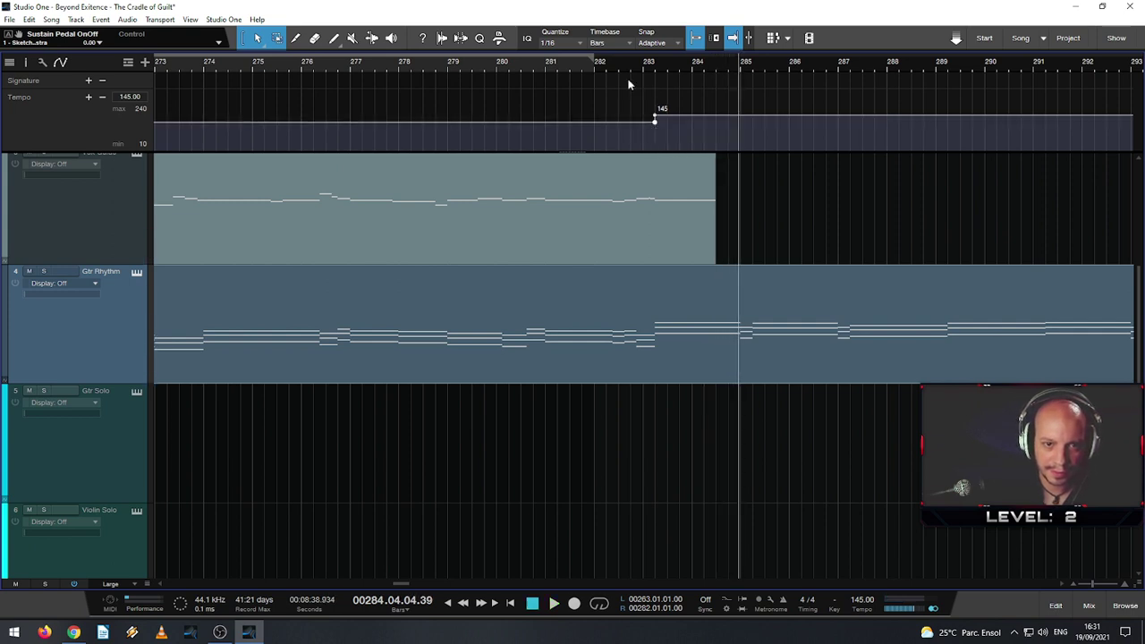
key(w)
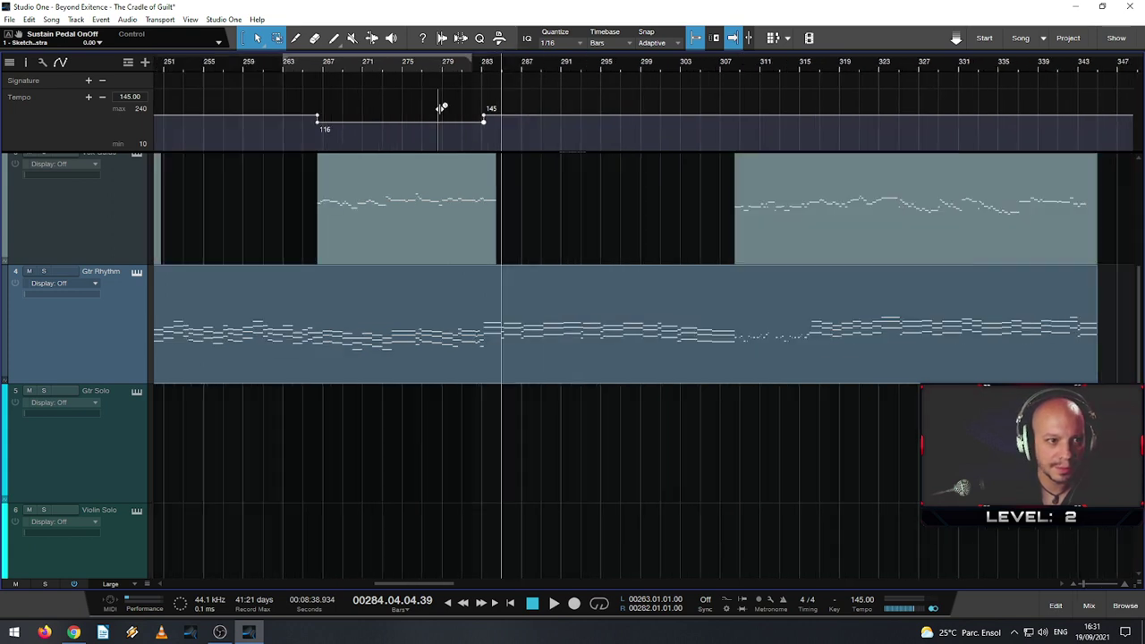
click(478, 70)
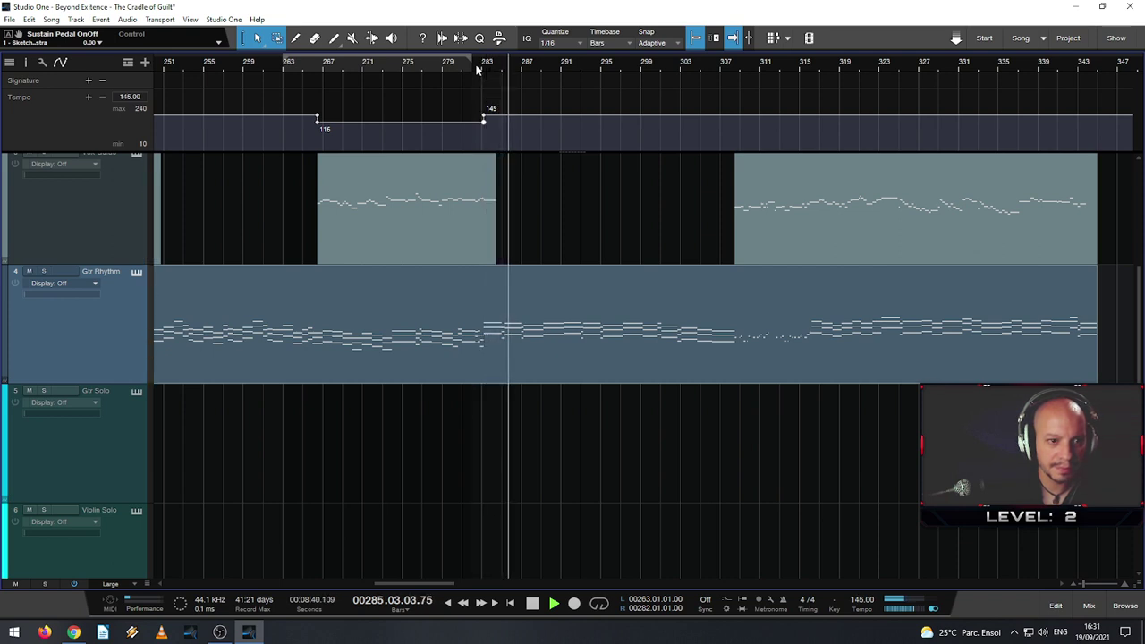
key(space)
- Move the Piano event earlier on its track, to about bar 265 near the start of the 116 BPM section
scroll(501, 255, down, 5)
ctrl+scroll(491, 283, down, 3)
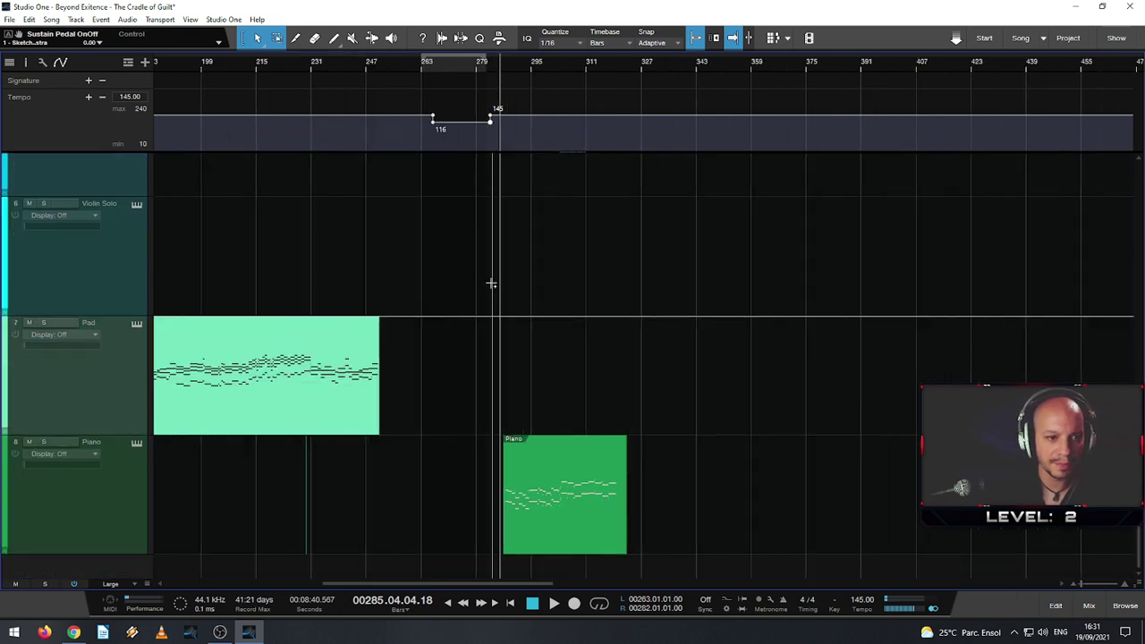
scroll(552, 488, up, 3)
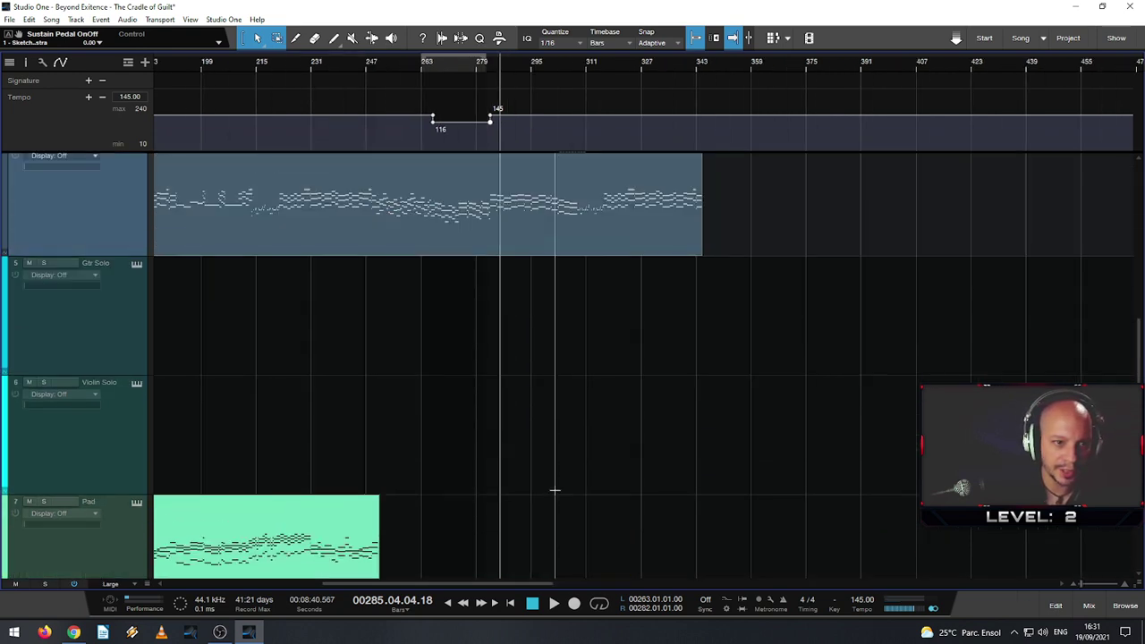
alt+scroll(555, 487, down, 3)
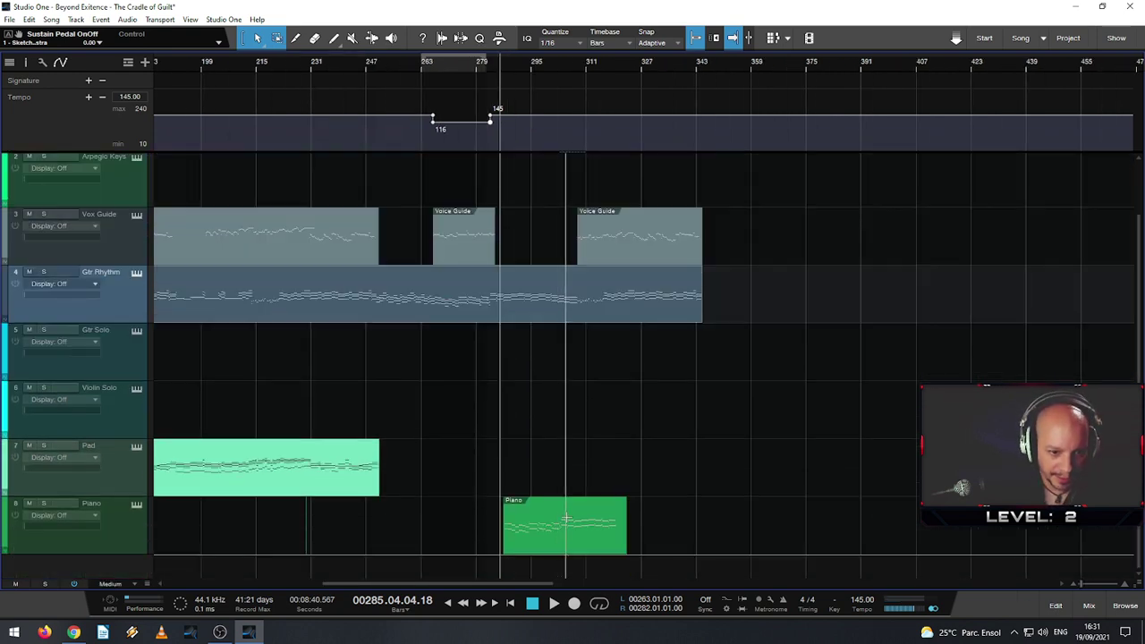
click(544, 550)
drag(544, 550, 466, 547)
ctrl+scroll(462, 539, up, 3)
ctrl+scroll(463, 539, up, 3)
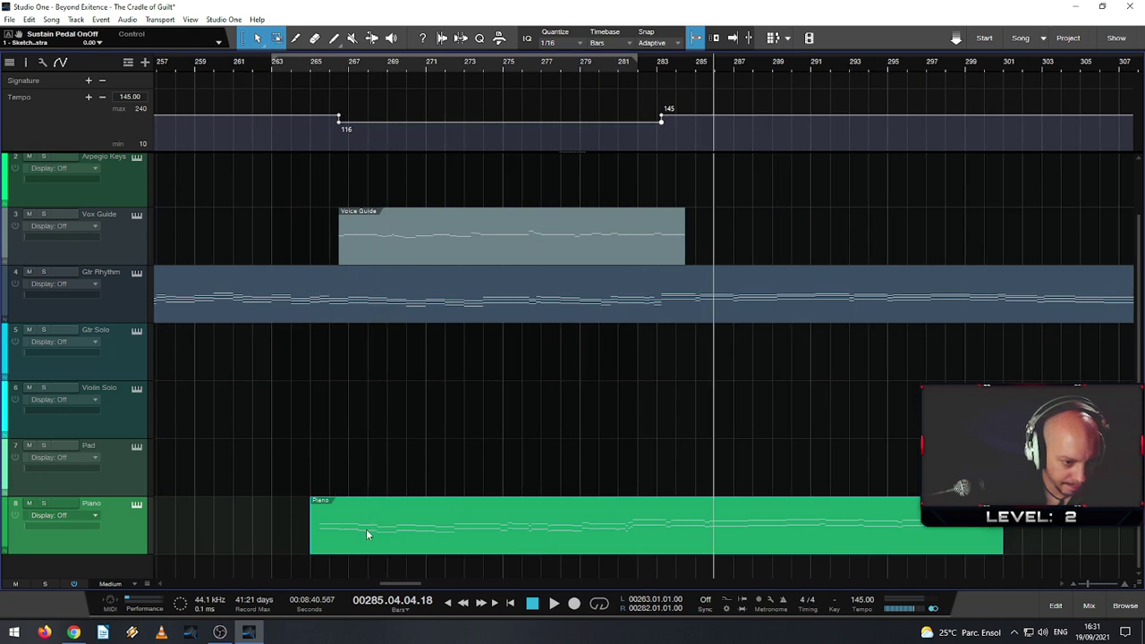
- Shift the Piano event to start at bar 266 and audition it from just before the 116 BPM tempo change
drag(338, 539, 355, 534)
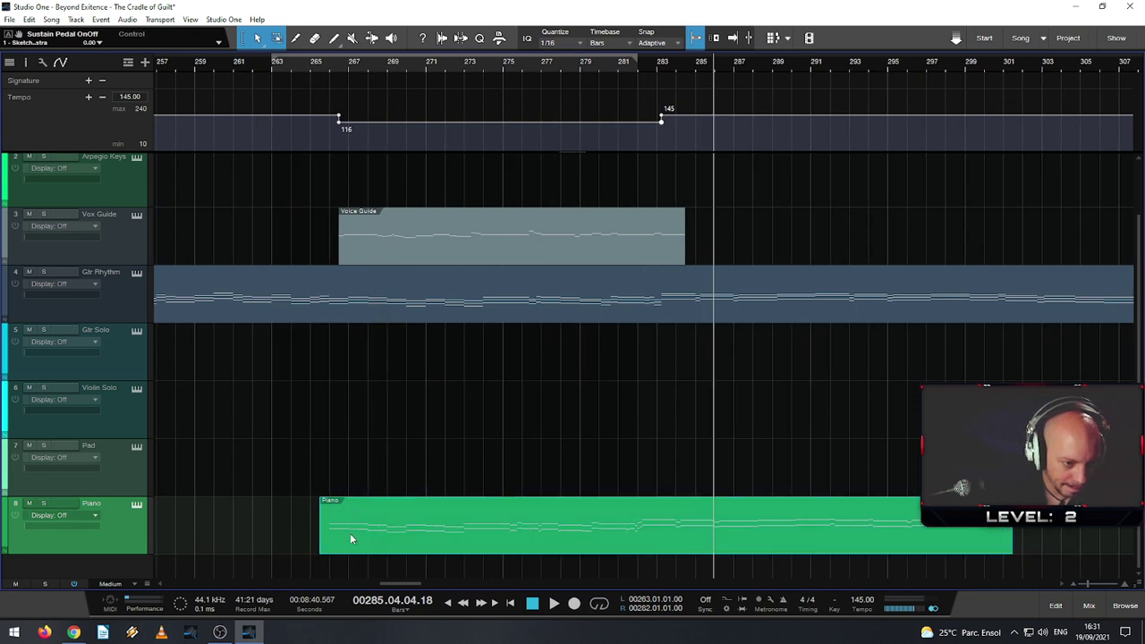
ctrl+scroll(345, 531, up, 5)
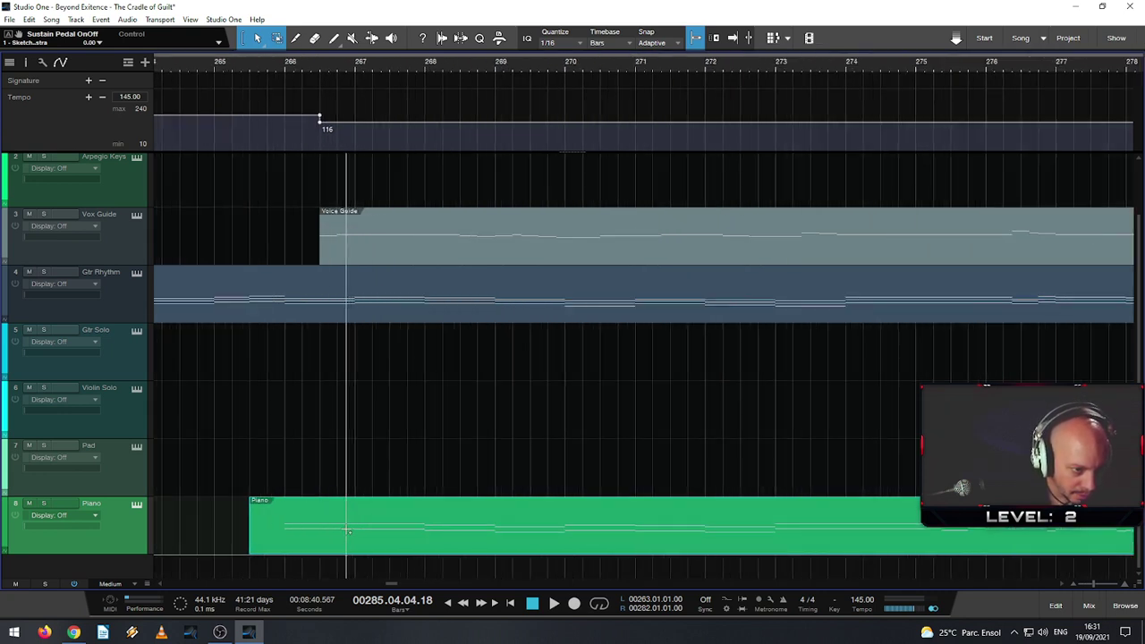
drag(325, 528, 362, 532)
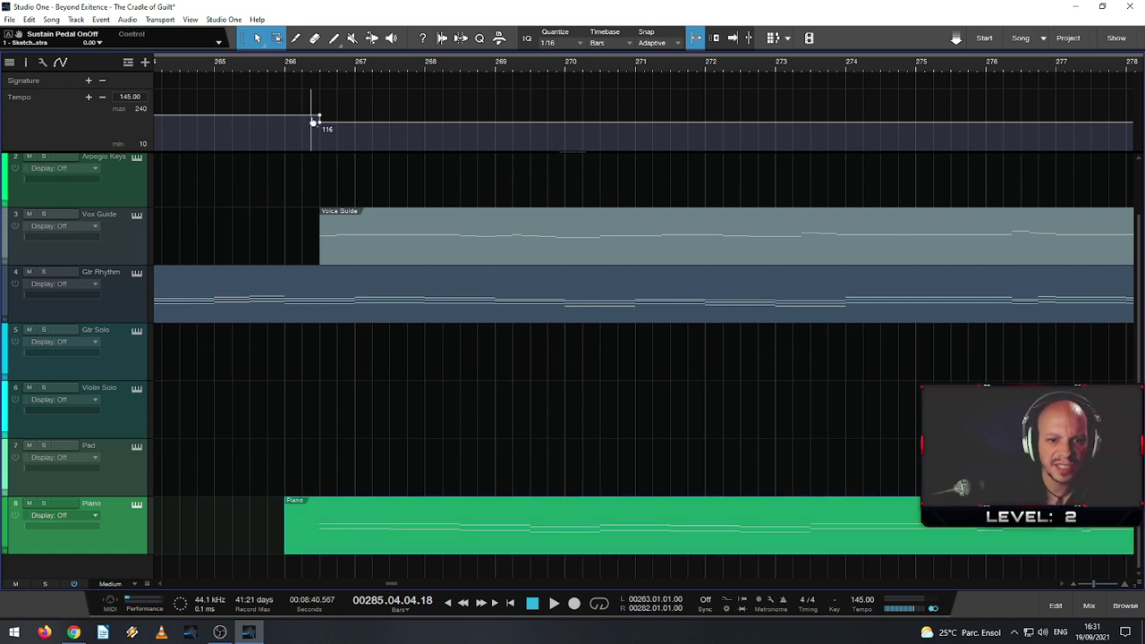
click(311, 61)
key(space)
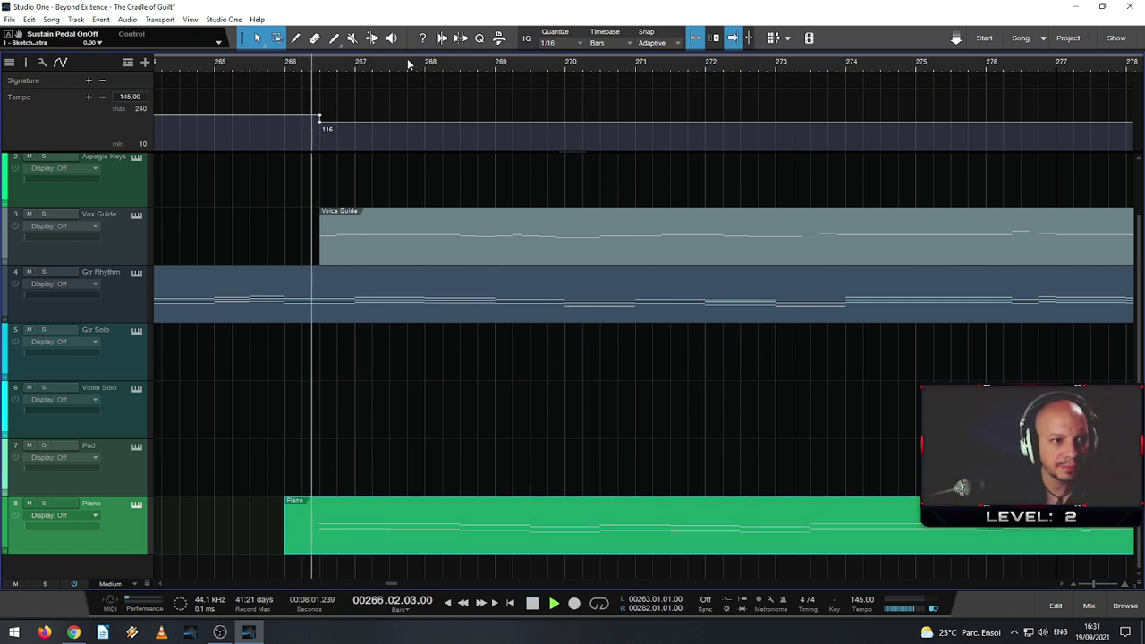
- Move the Piano event half a bar later to start at the 116 BPM tempo change and audition the section's end
scroll(666, 156, down, 3)
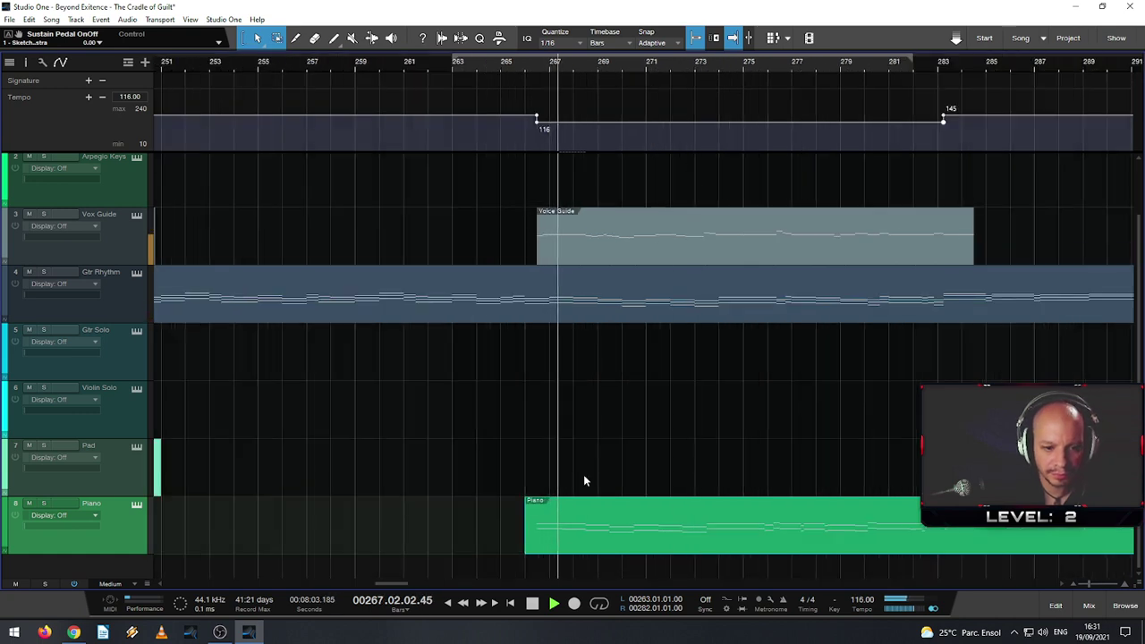
scroll(536, 546, up, 3)
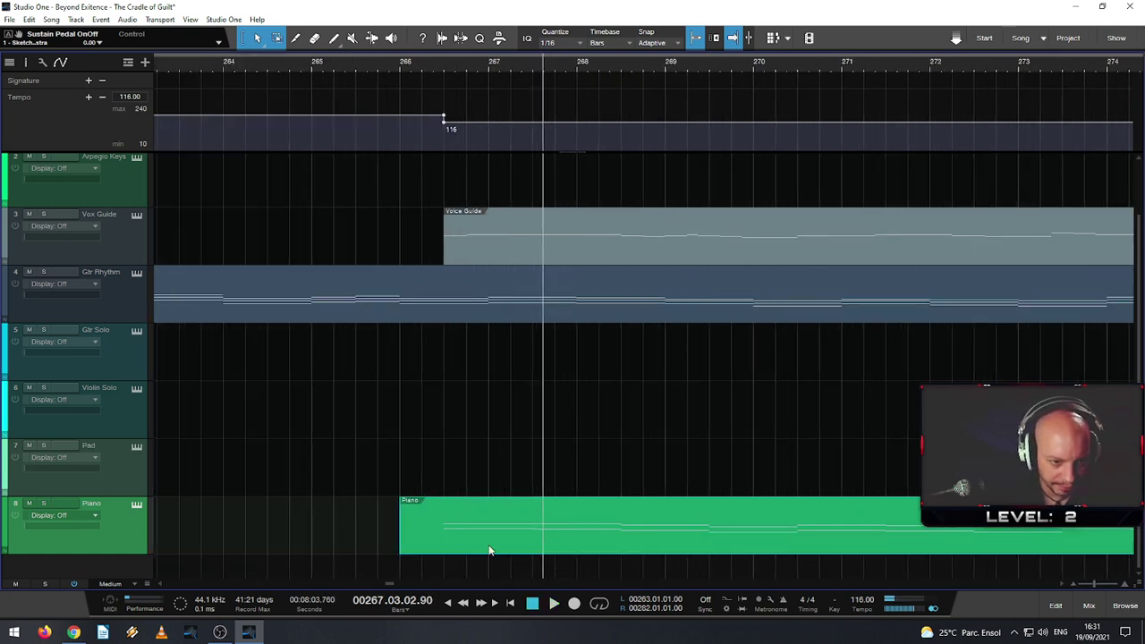
drag(447, 541, 492, 540)
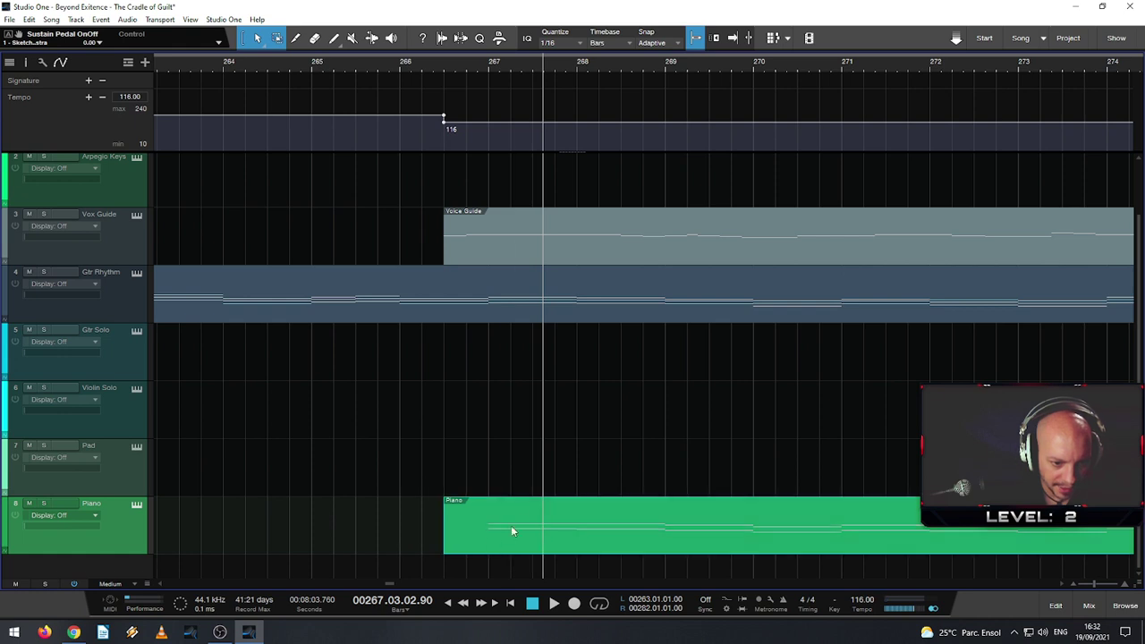
scroll(723, 101, down, 4)
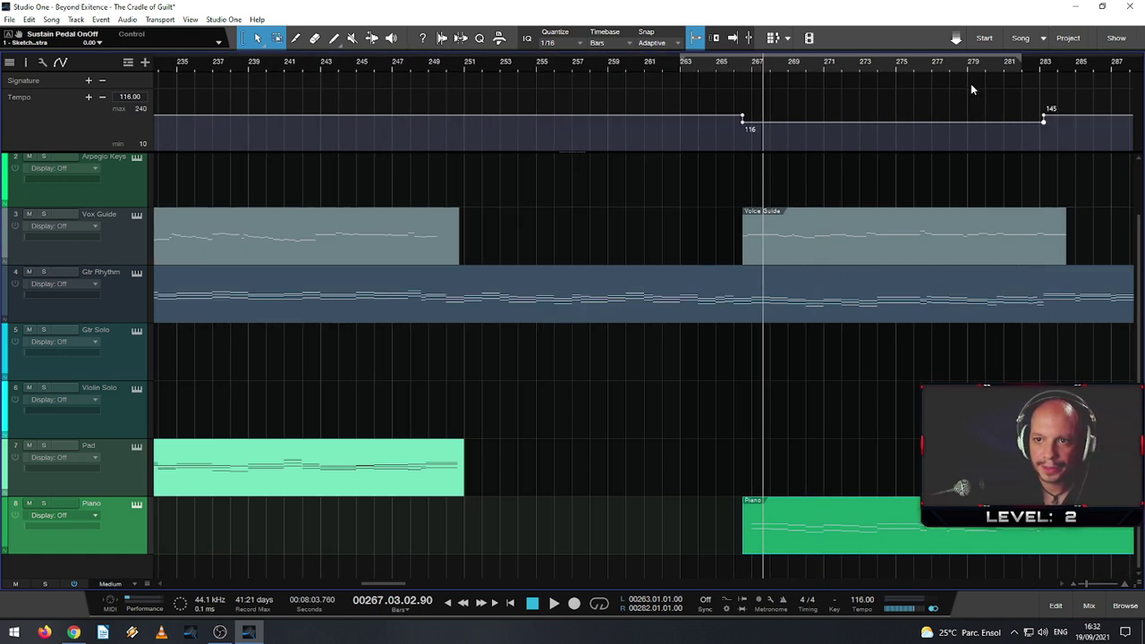
click(1015, 69)
key(f)
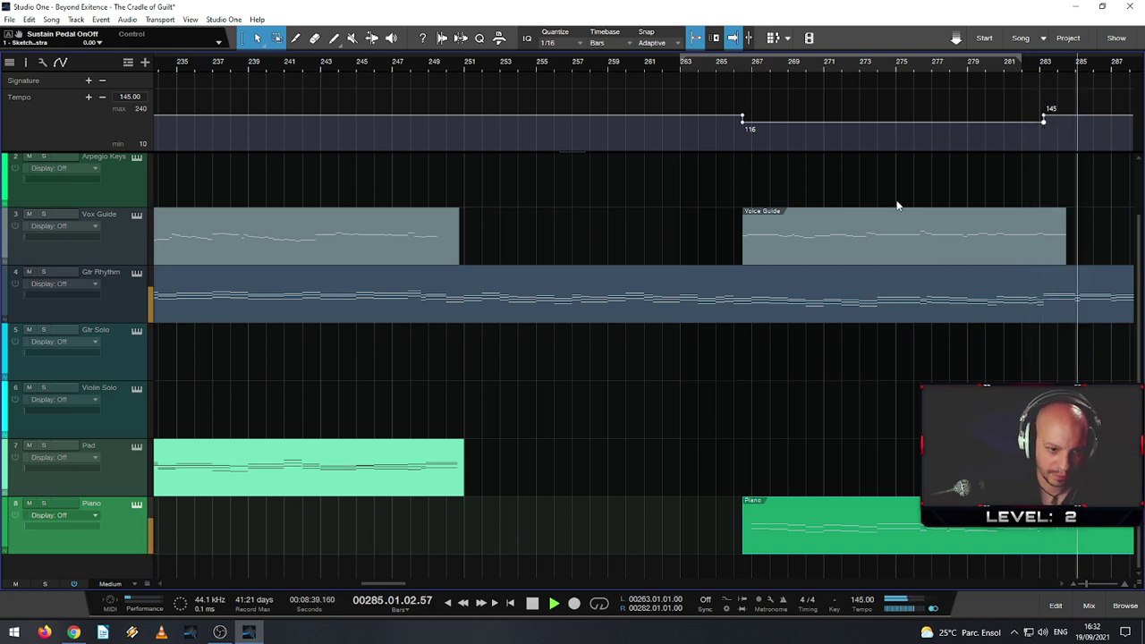
- Fit the whole arrangement in view with lower track heights and shrink the tempo track to its minimum height
key(w)
key(w)
key(w)
key(w)
key(w)
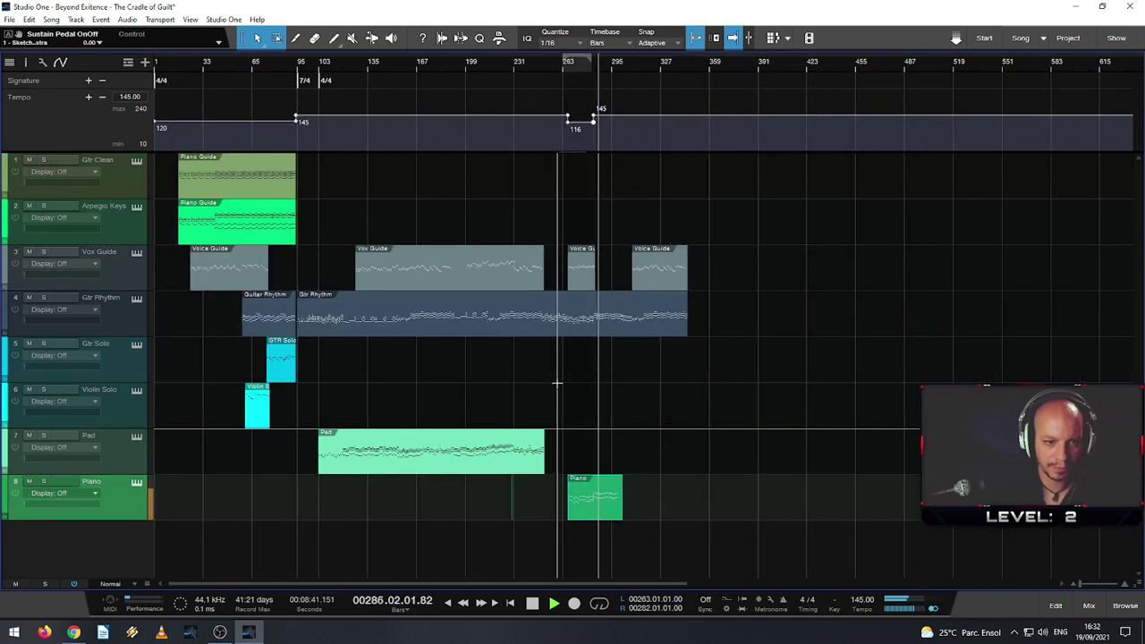
key(w)
key(w)
key(space)
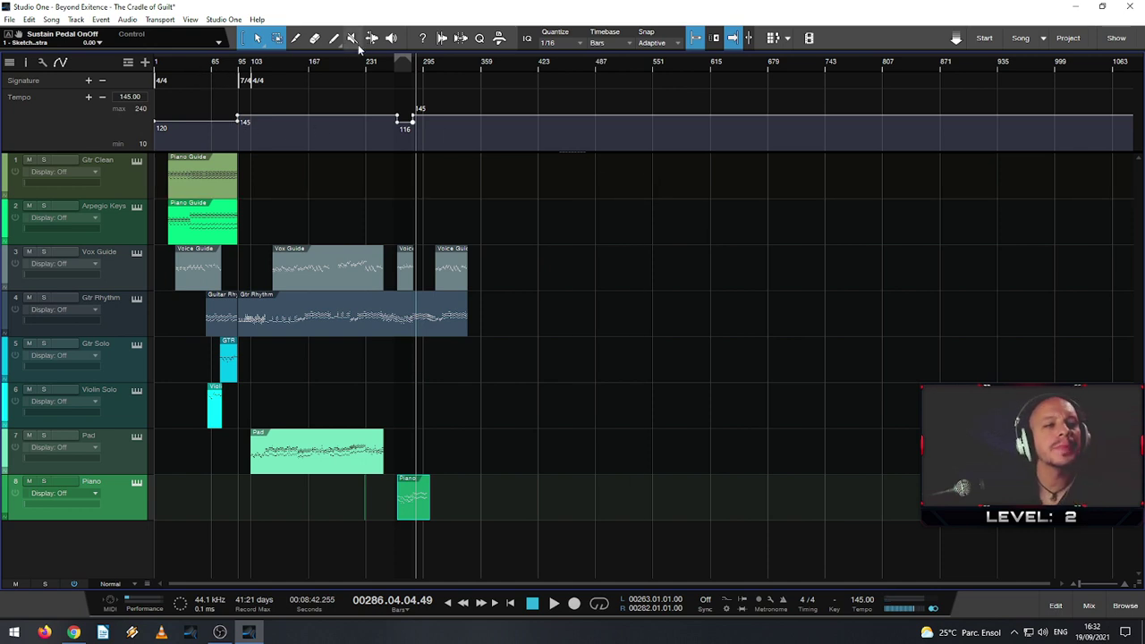
click(407, 58)
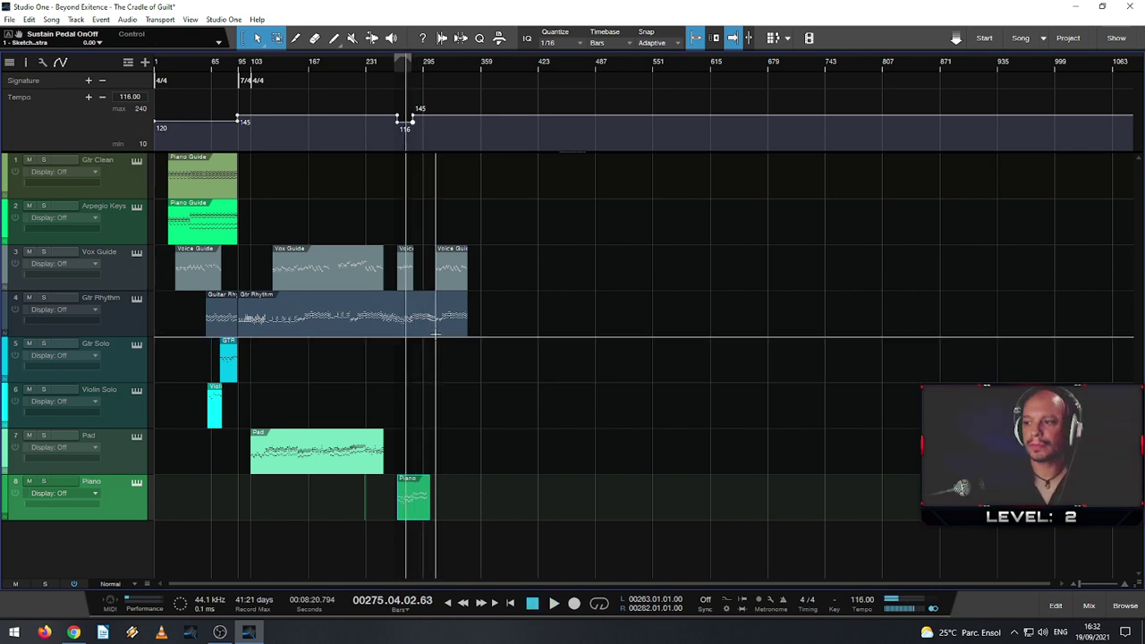
key(shift+w)
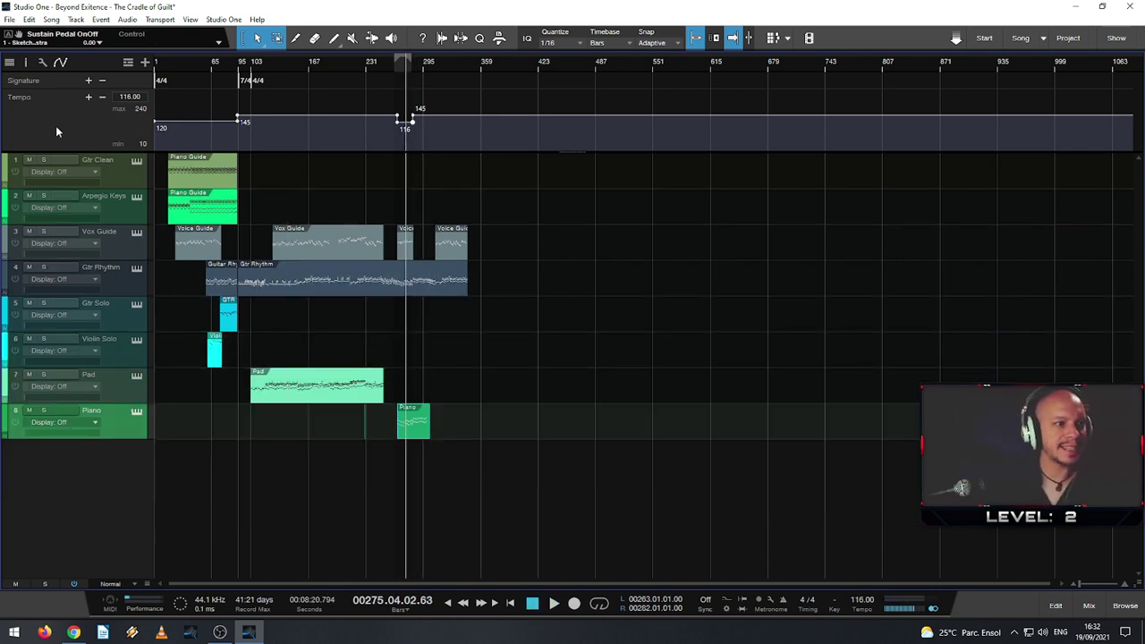
drag(97, 150, 107, 105)
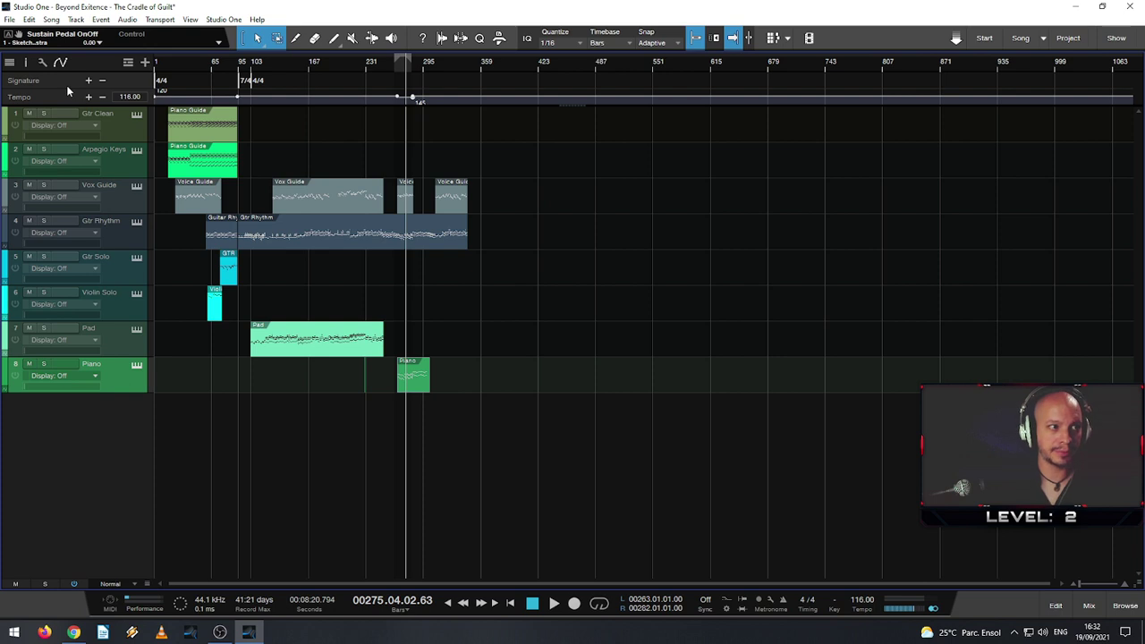
- Audition the end of the 116 BPM section around bar 280
right_click(397, 58)
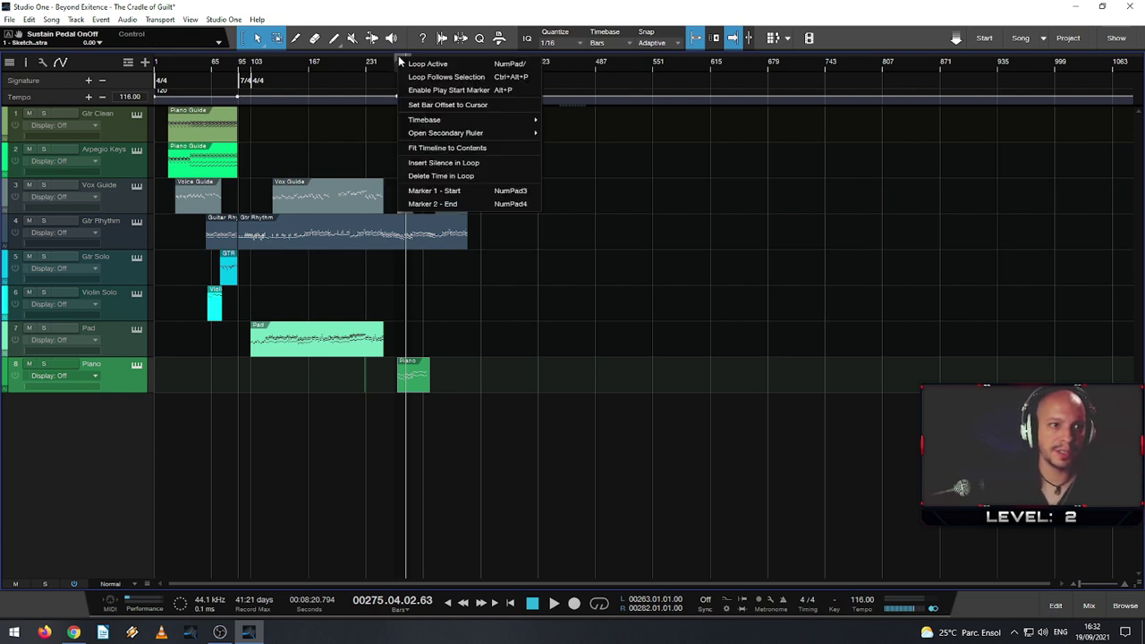
click(396, 59)
click(411, 59)
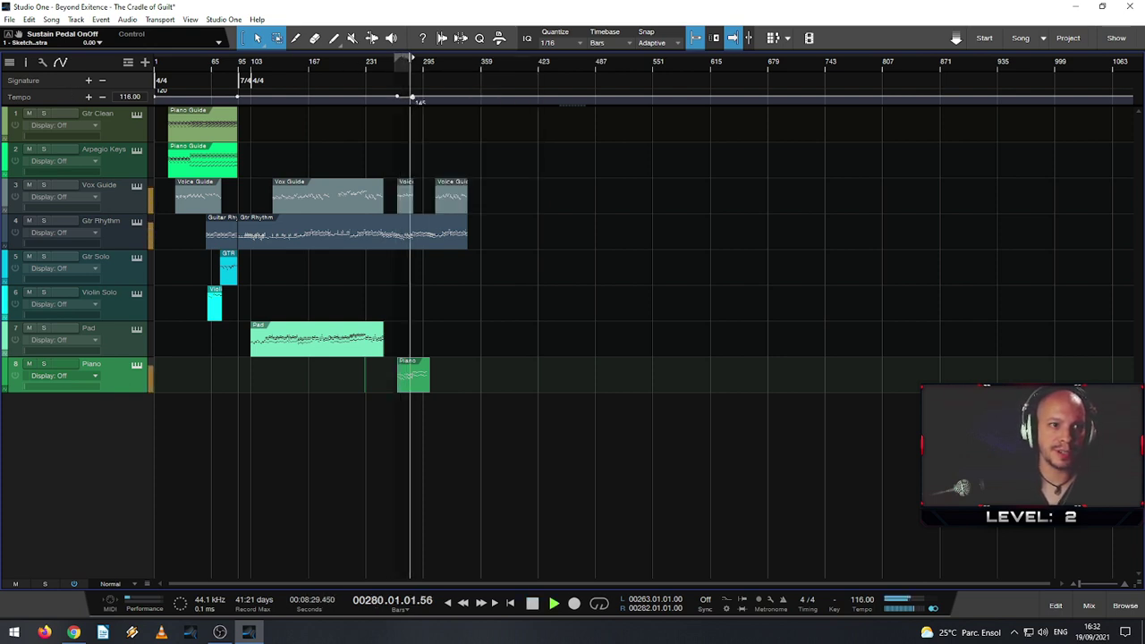
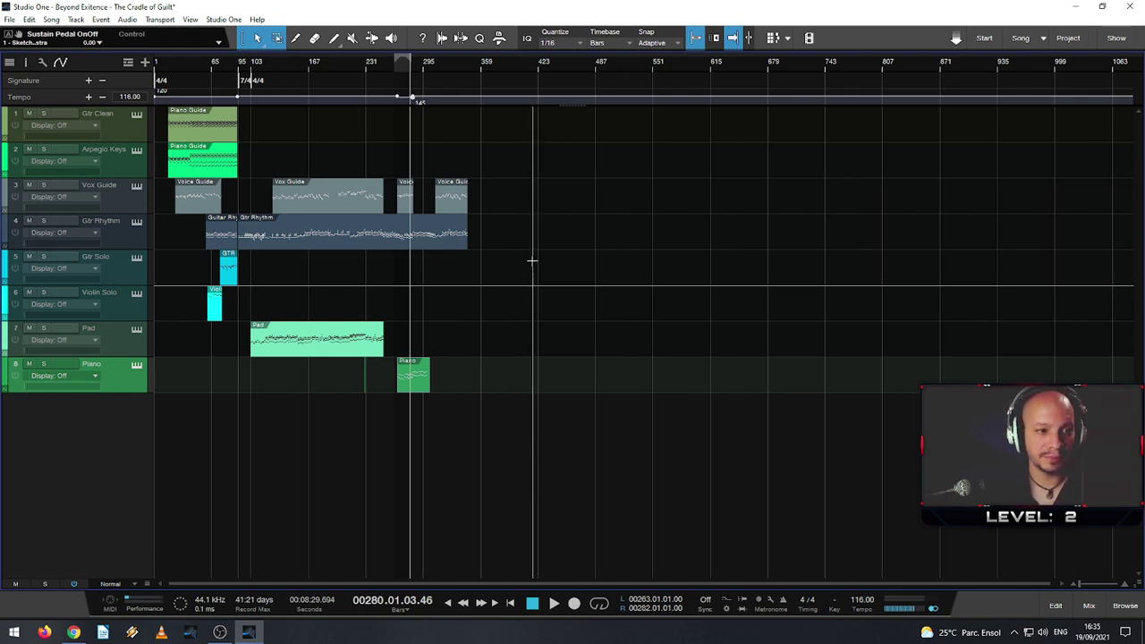
- Examine the notes of the consolidated Gtr Rhythm event around bars 112 to 119 in the note editor, and close it
scroll(325, 295, up, 3)
scroll(246, 270, up, 2)
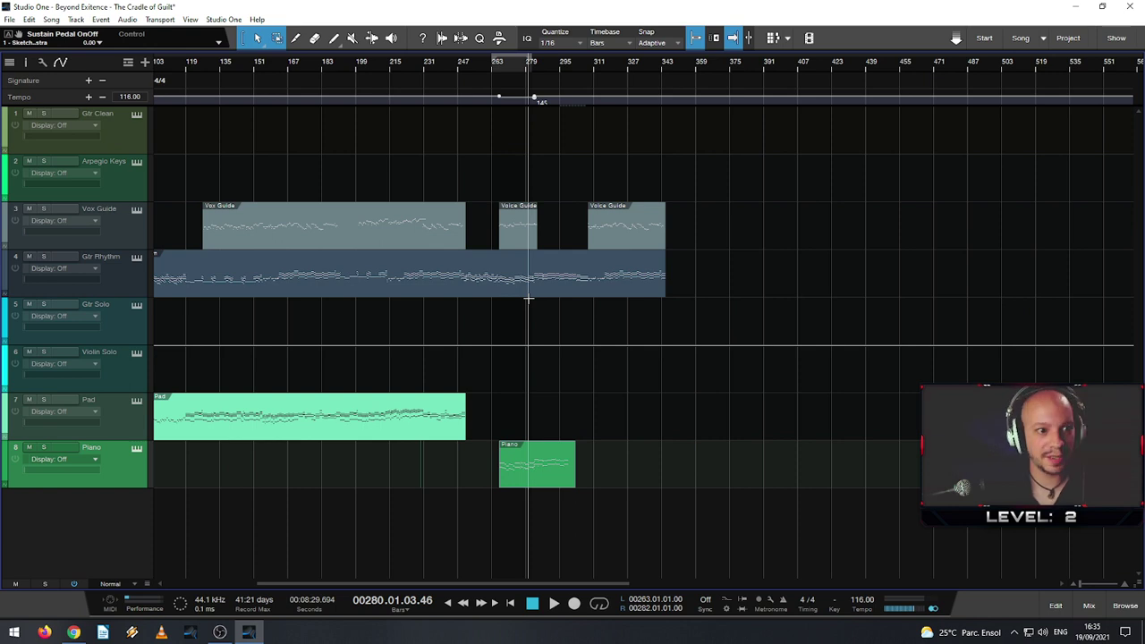
scroll(335, 302, down, 2)
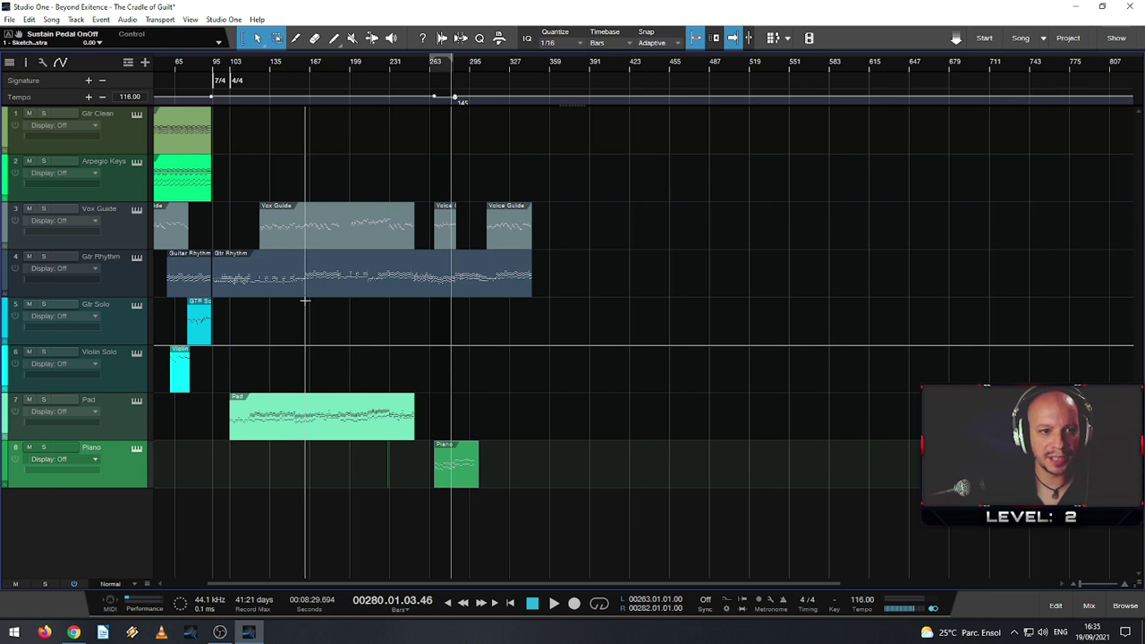
scroll(306, 302, up, 5)
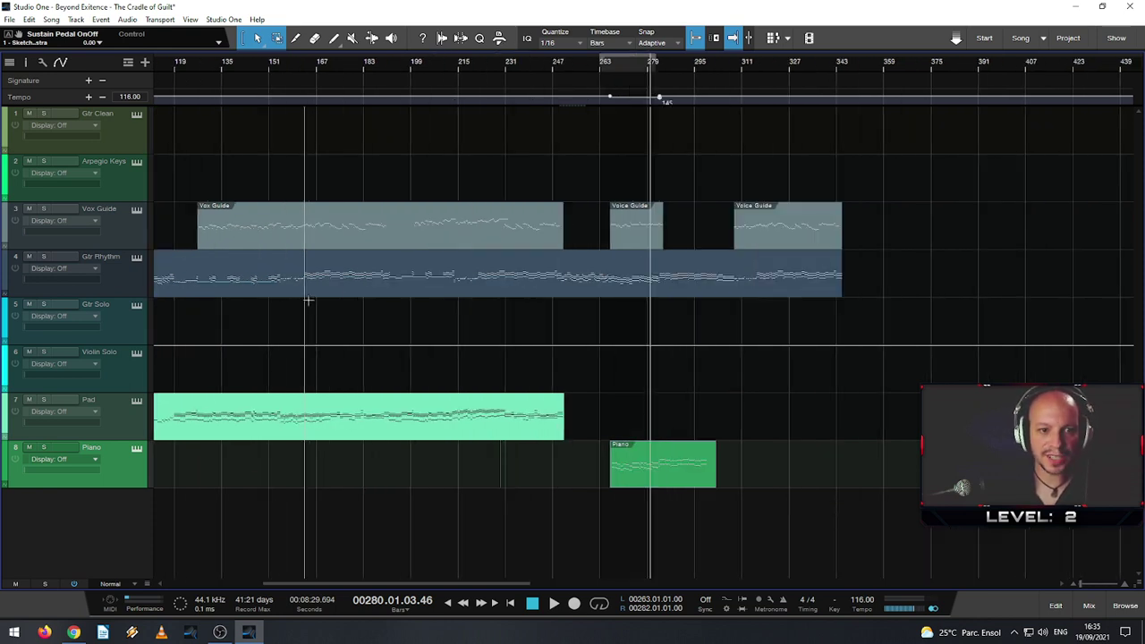
click(547, 295)
double_click(547, 296)
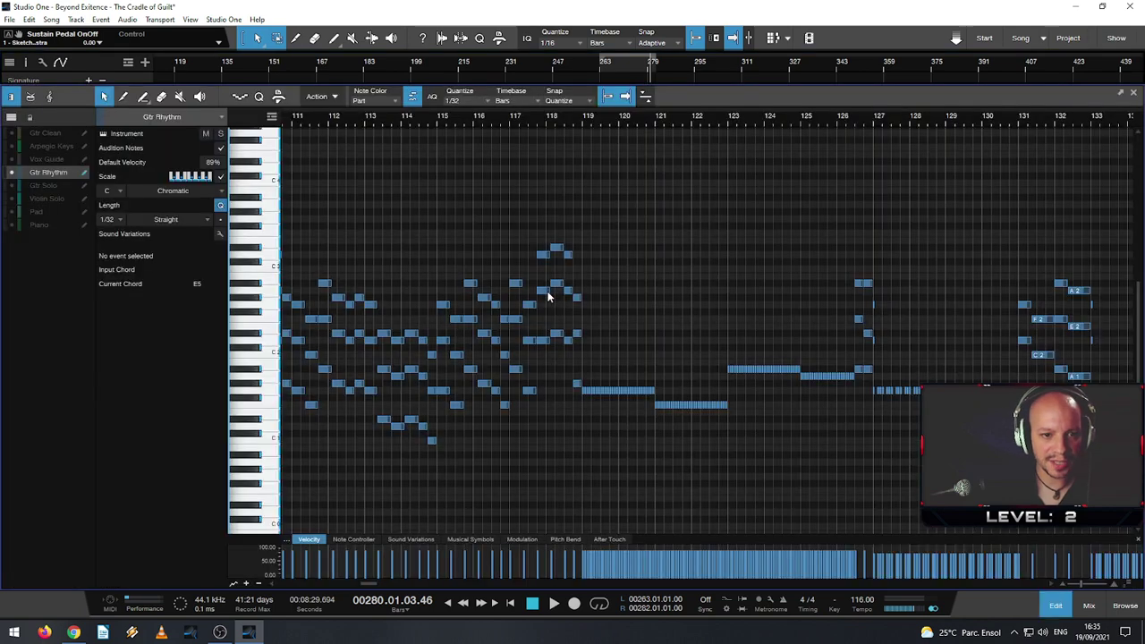
scroll(588, 363, up, 4)
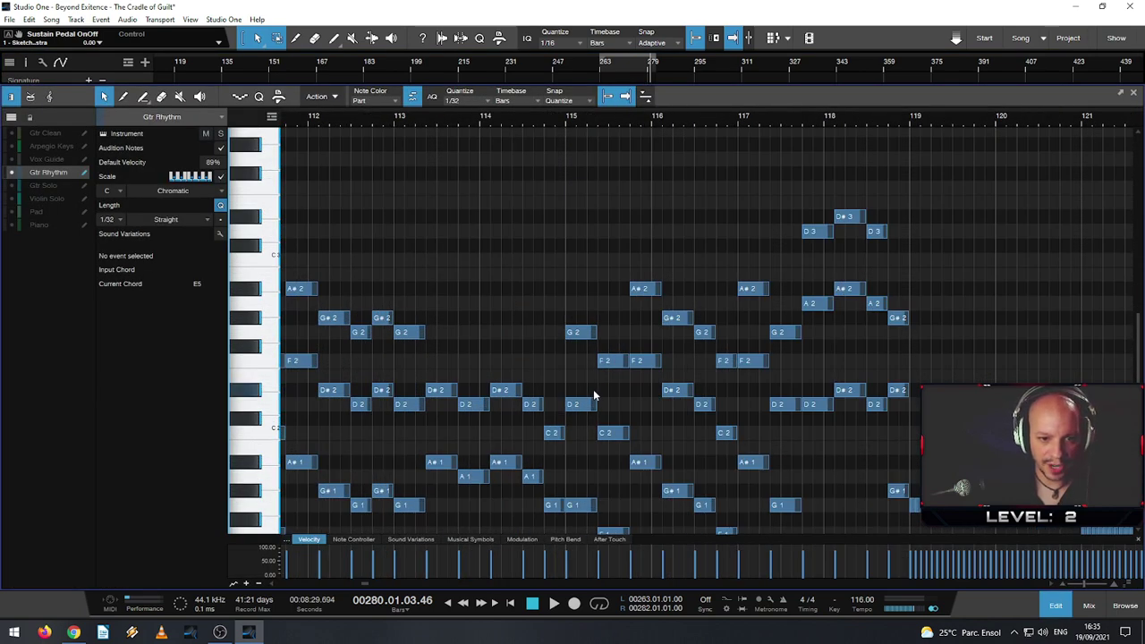
scroll(563, 401, down, 3)
scroll(562, 399, up, 3)
scroll(561, 420, down, 1)
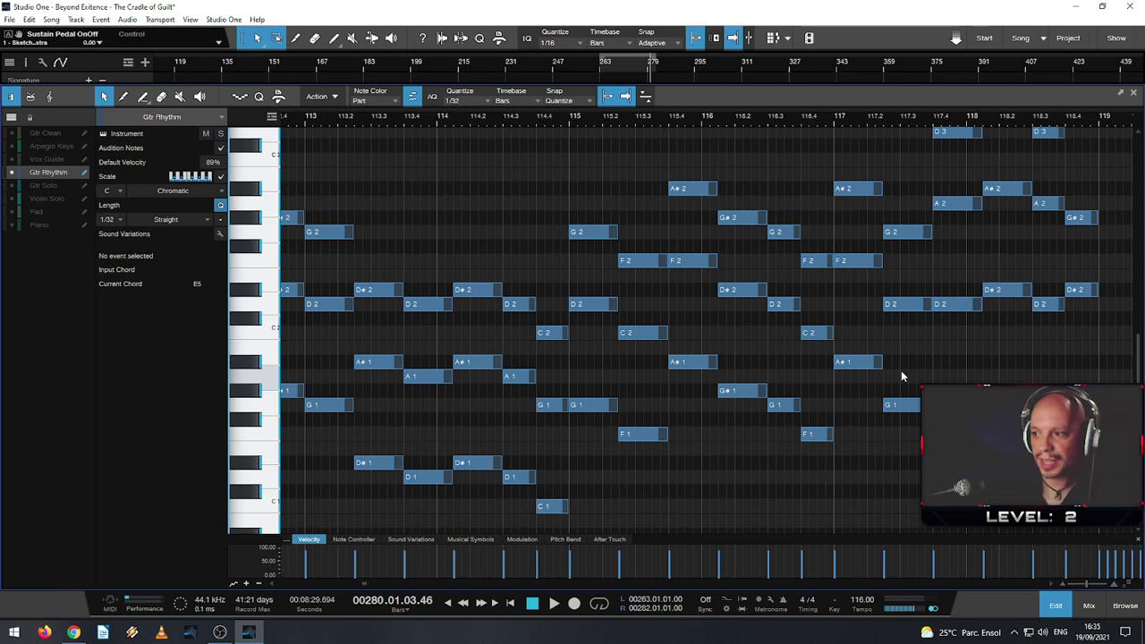
click(1134, 94)
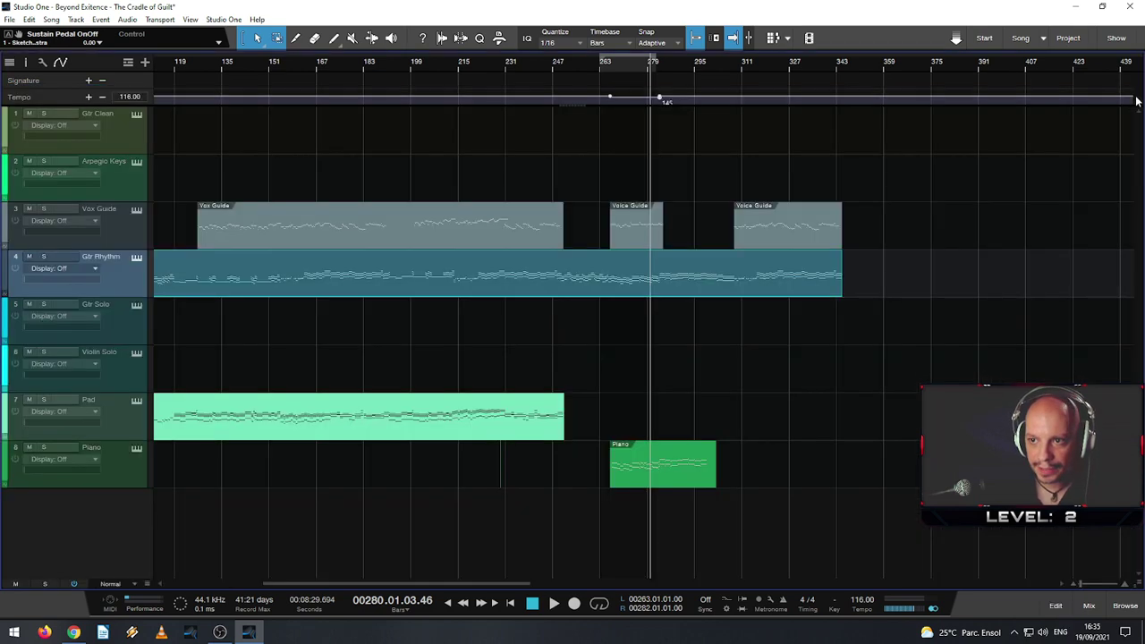
key(w)
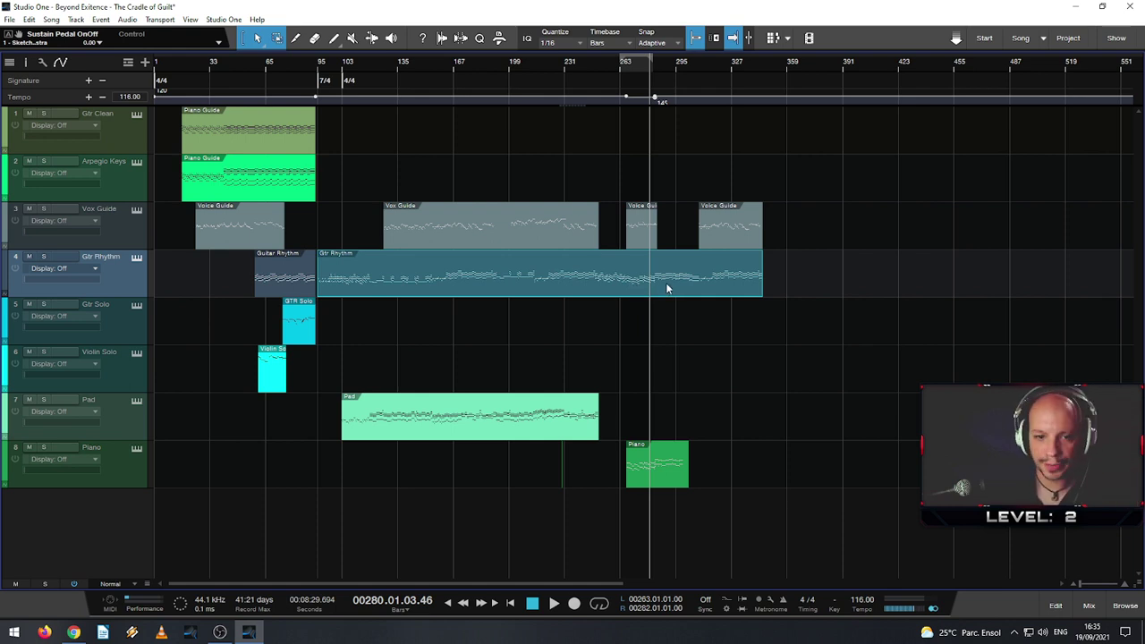
key(shift+e)
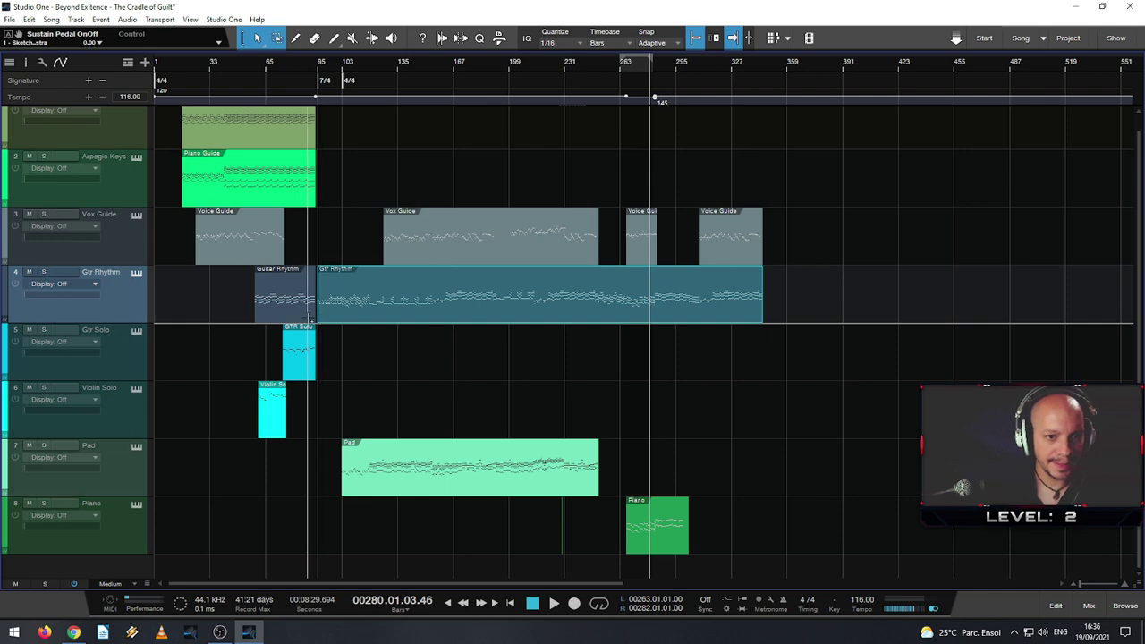
key(e)
key(shift+w)
key(w)
key(w)
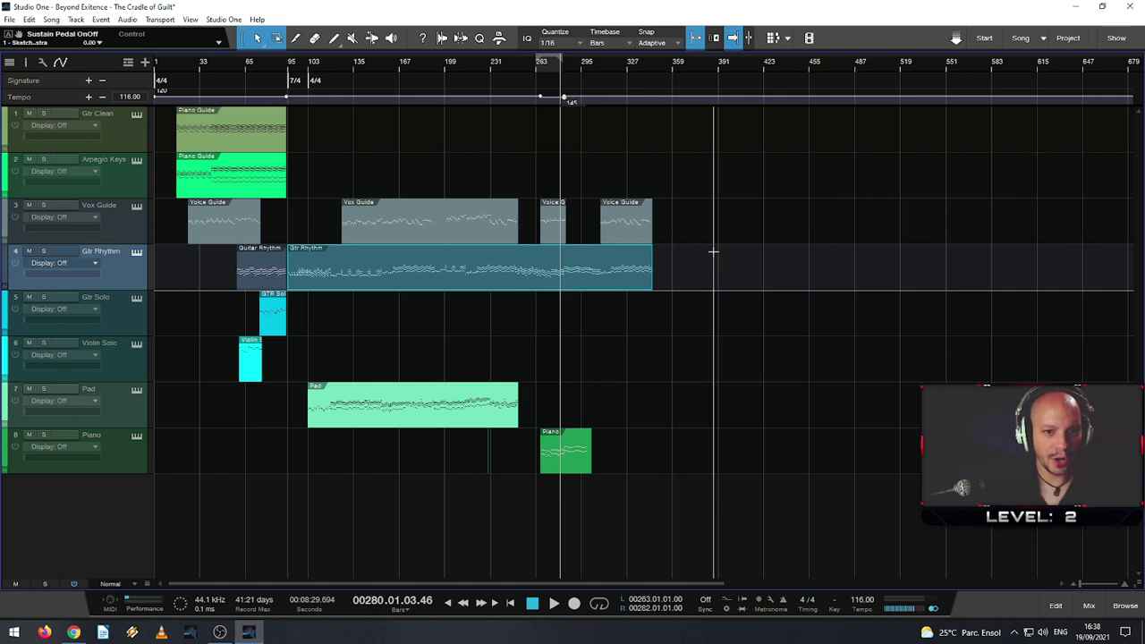
- Show the mixer and add Ample Sound's ABPL2 bass as a new instrument track below Piano
key(F3)
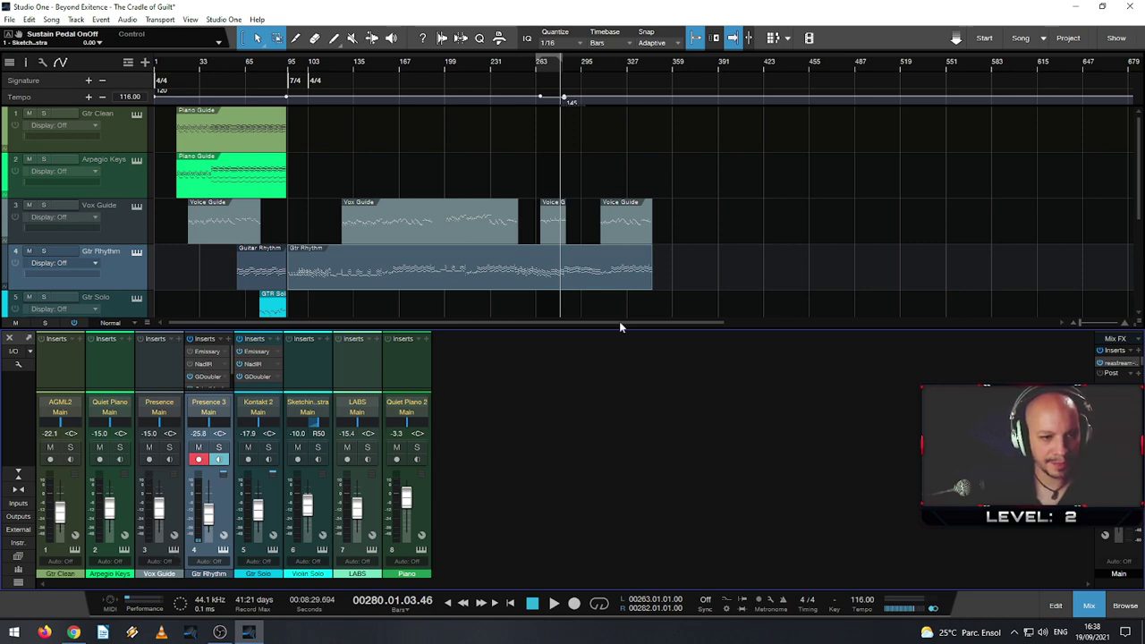
scroll(623, 298, down, 4)
click(1133, 606)
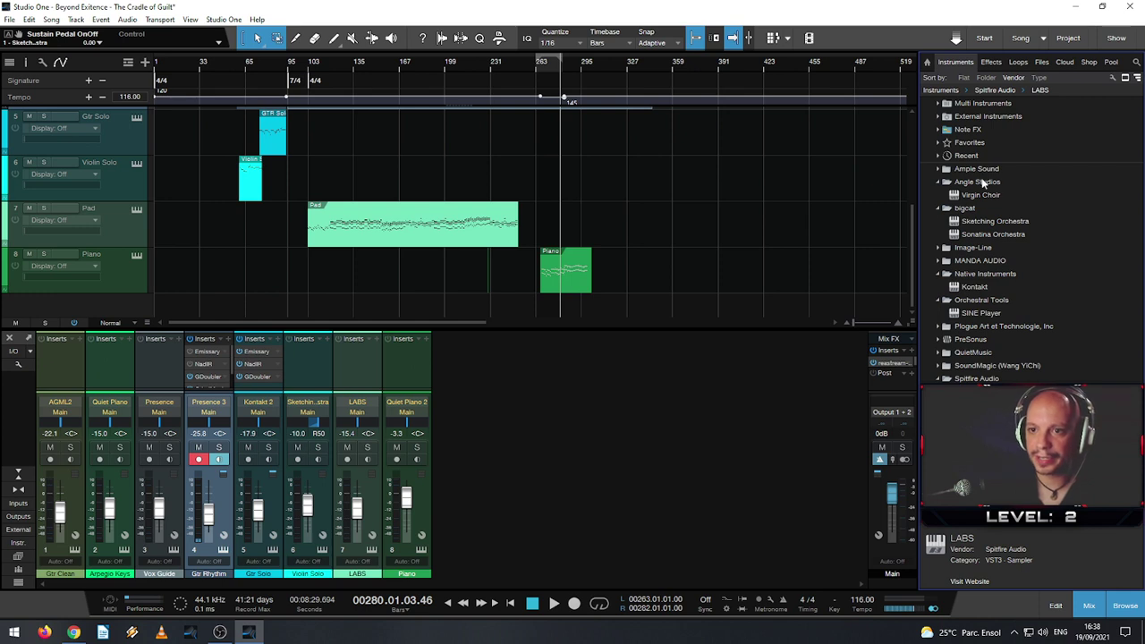
click(942, 184)
click(939, 182)
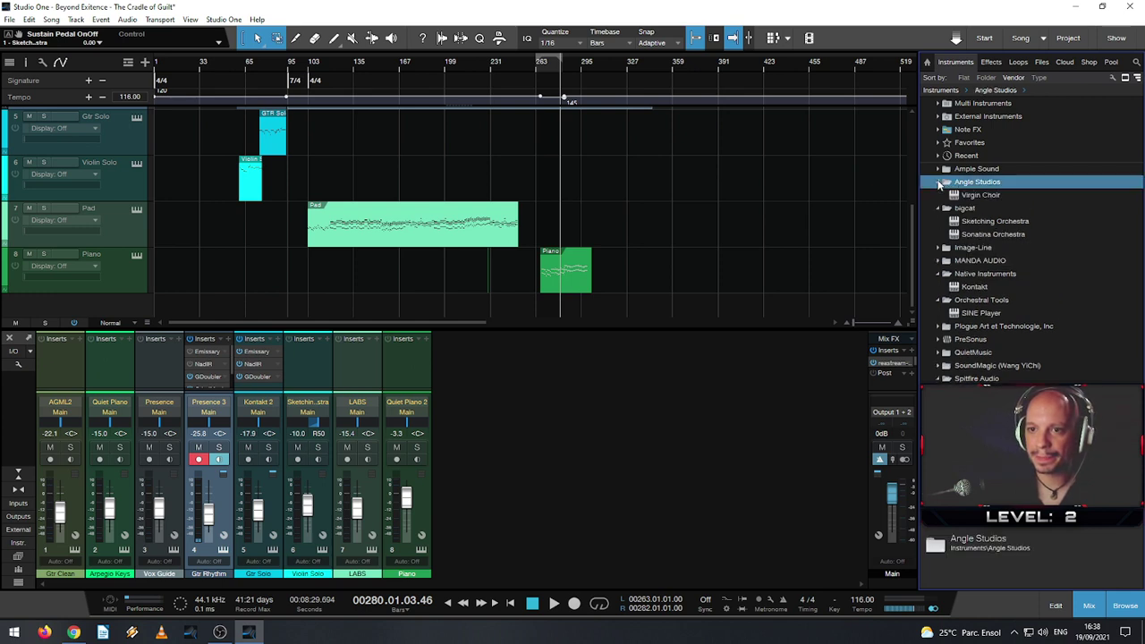
click(939, 170)
drag(972, 184, 113, 306)
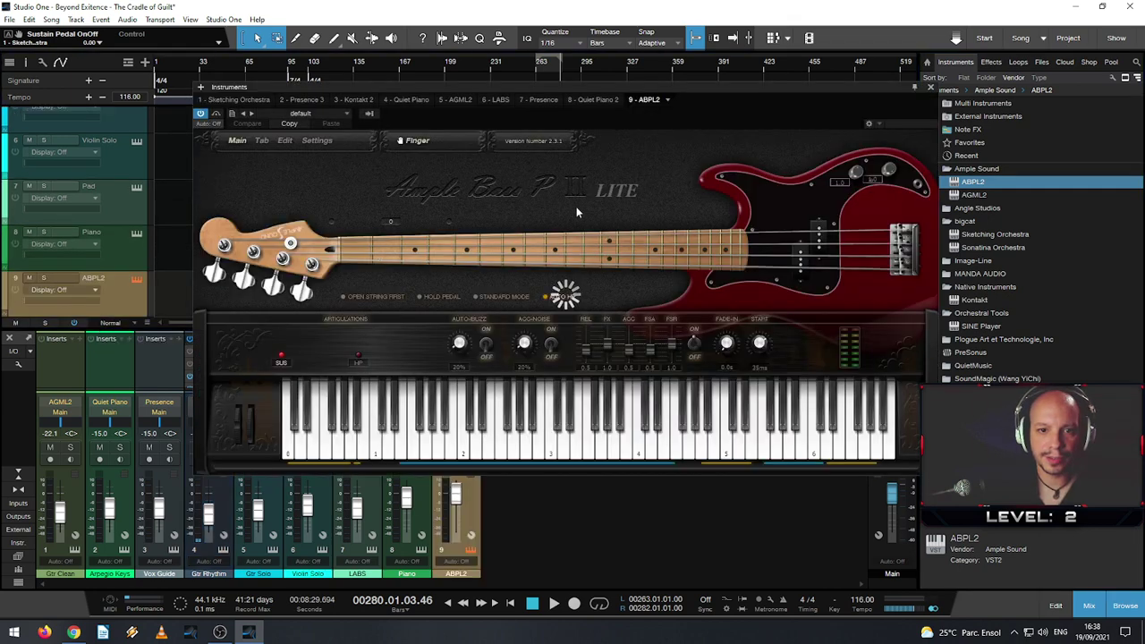
- Audition a few low and middle notes on the ABPL2 bass instrument's keyboard
click(462, 444)
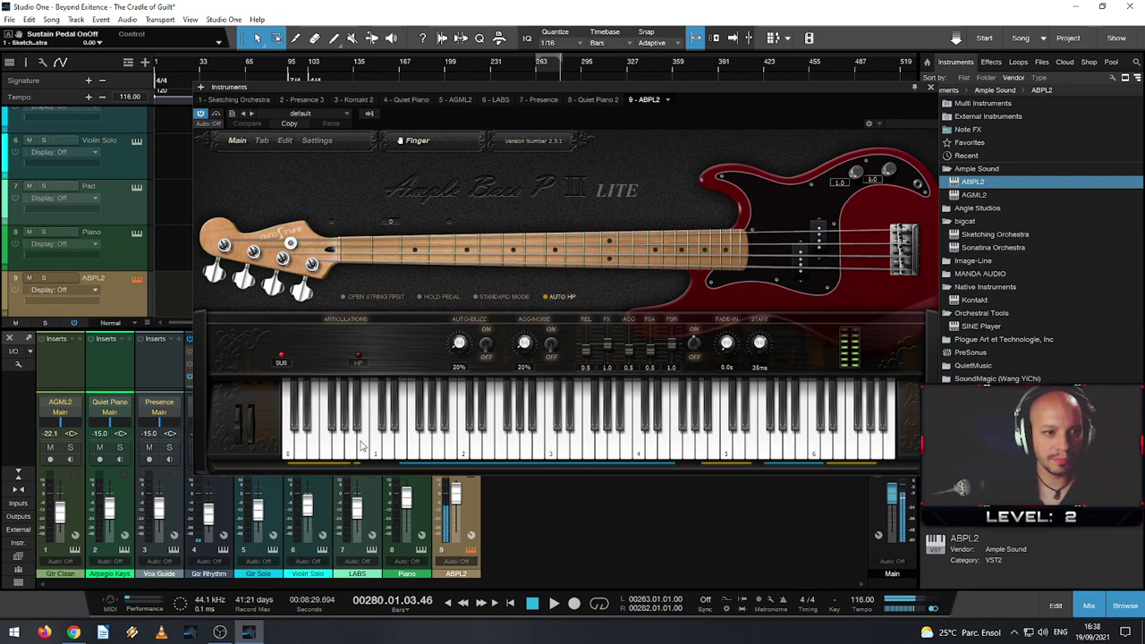
click(451, 453)
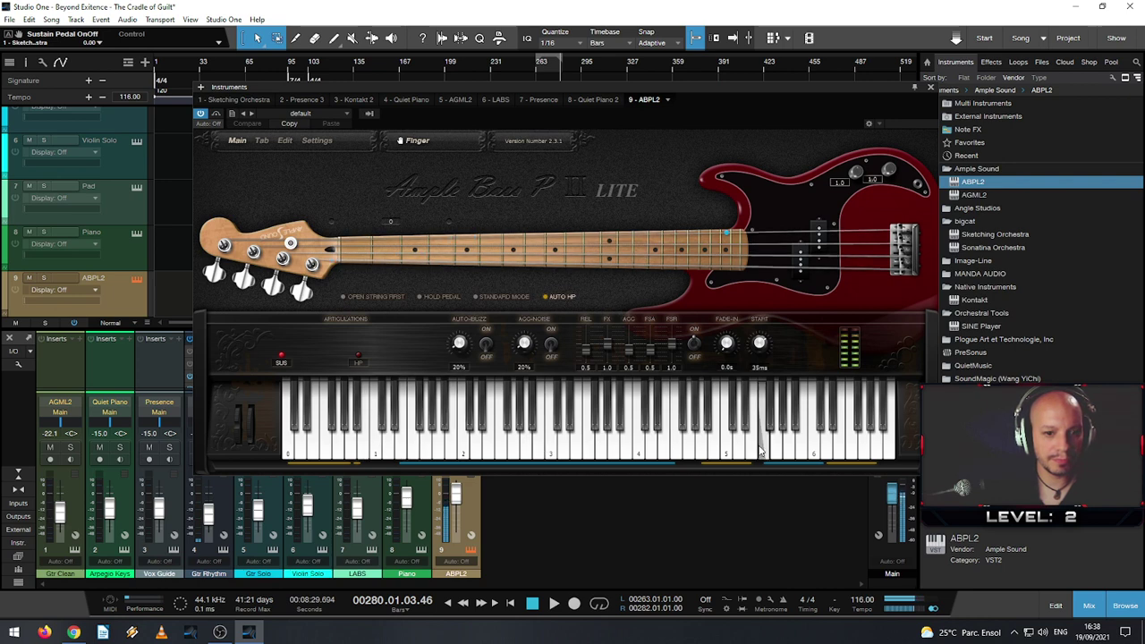
click(498, 457)
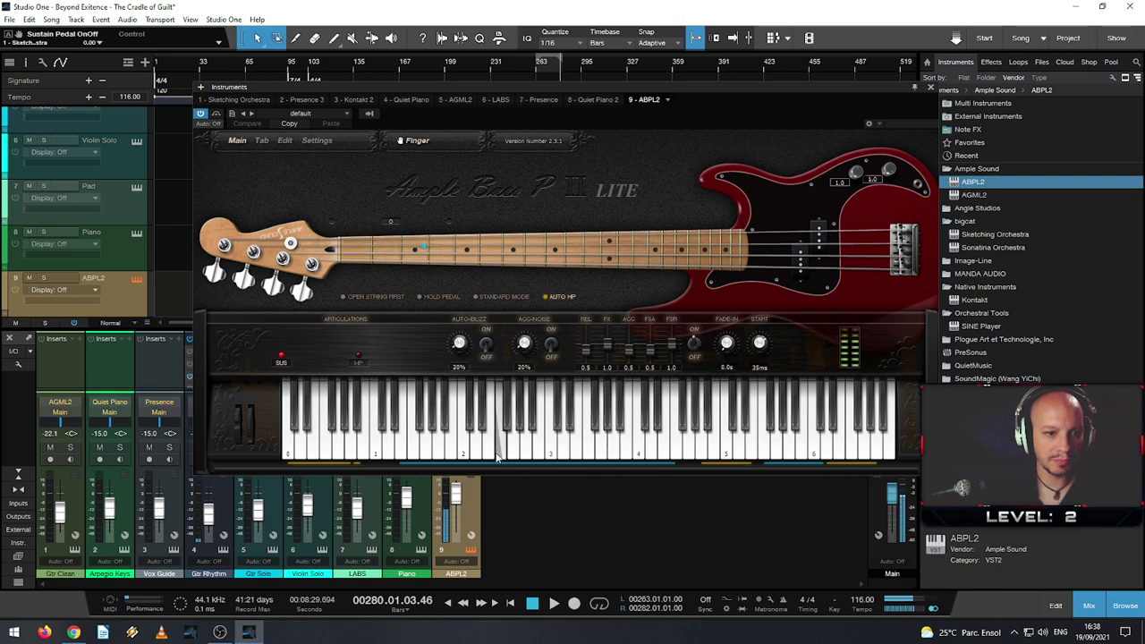
- Look through the bass instrument's Tab and Settings pages, close the Sample Editor and Settings, and return to Main
click(261, 142)
click(317, 140)
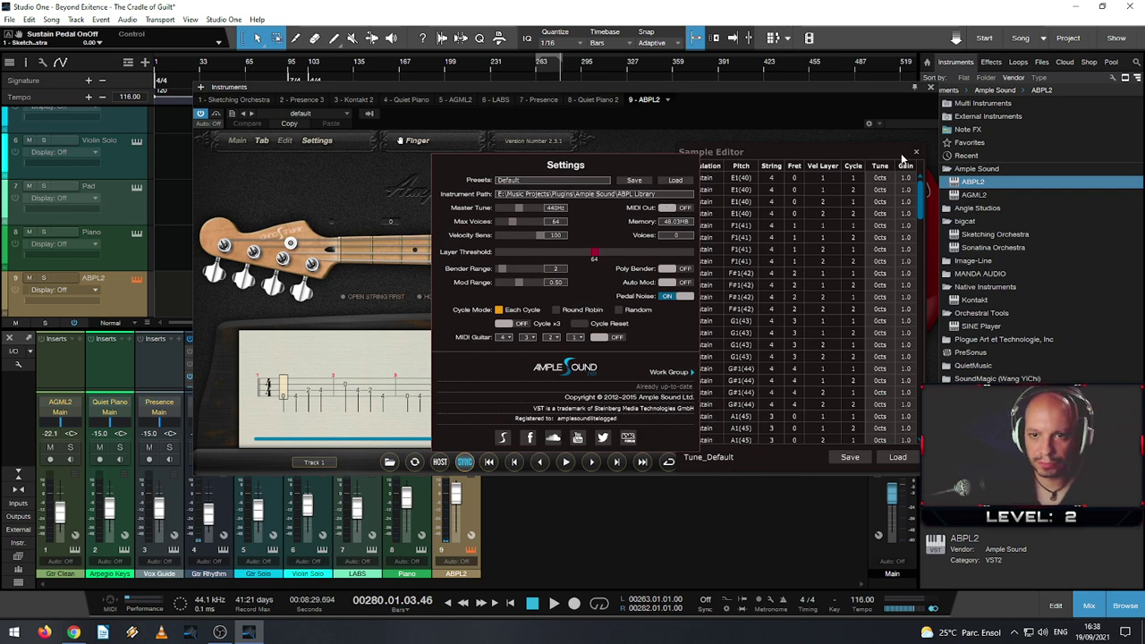
click(915, 153)
click(683, 147)
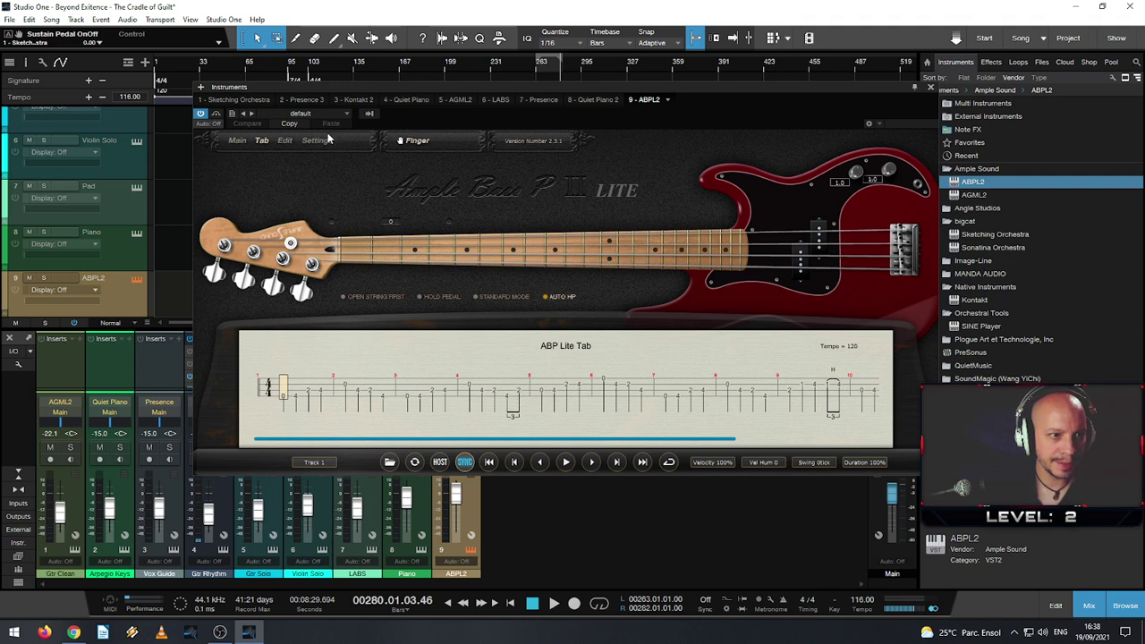
click(237, 144)
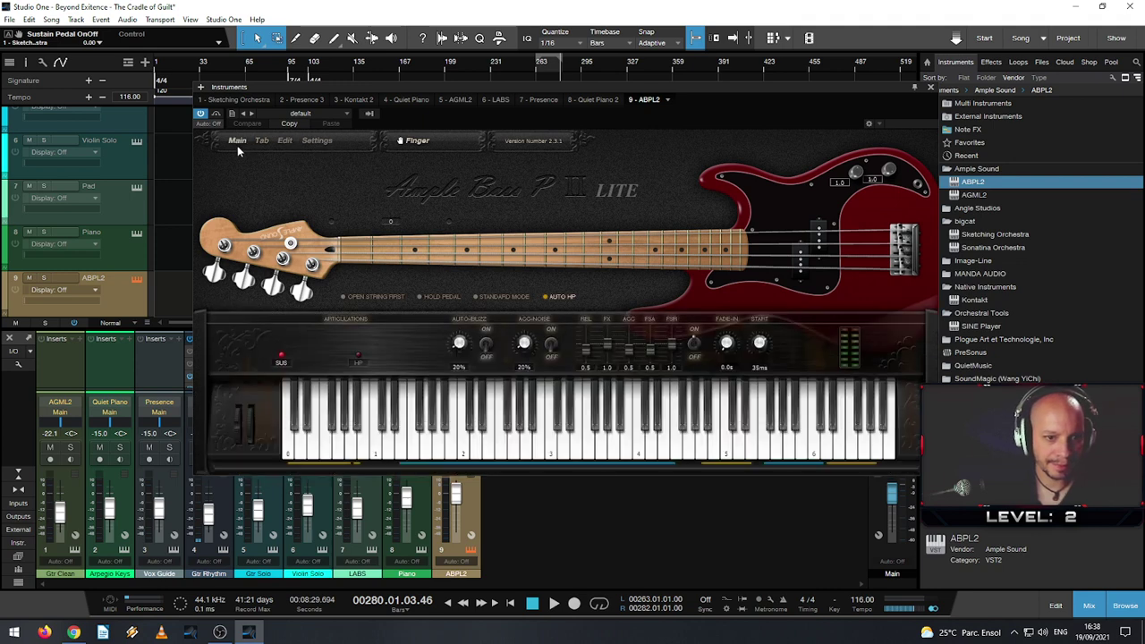
- Audition the clean bass sound with a short run of notes and close the instrument window
click(589, 448)
click(539, 453)
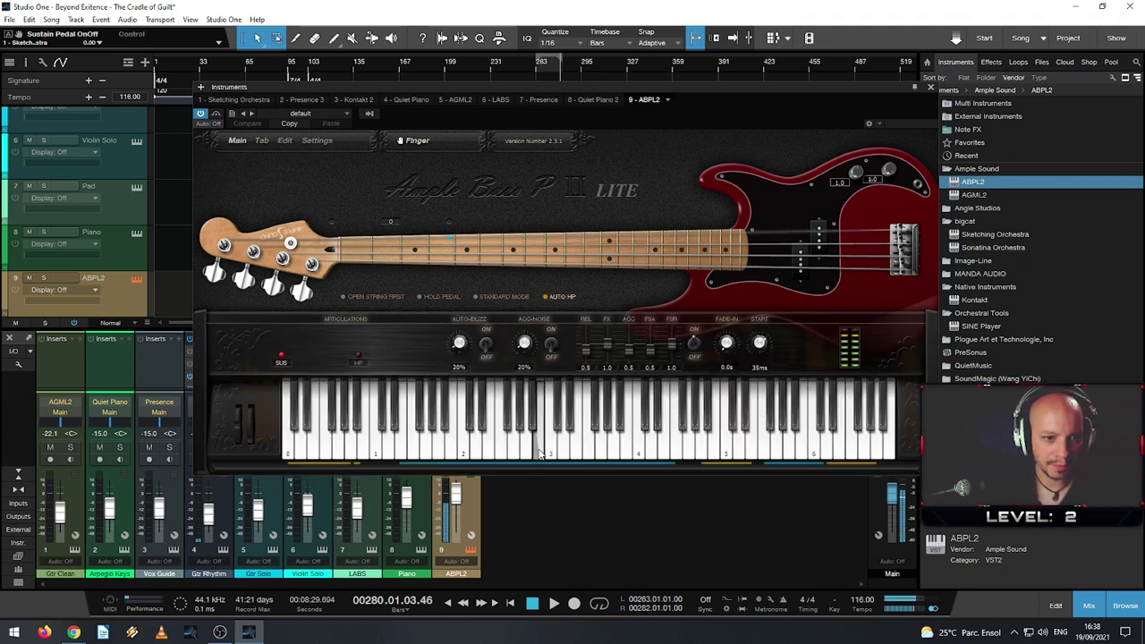
click(500, 451)
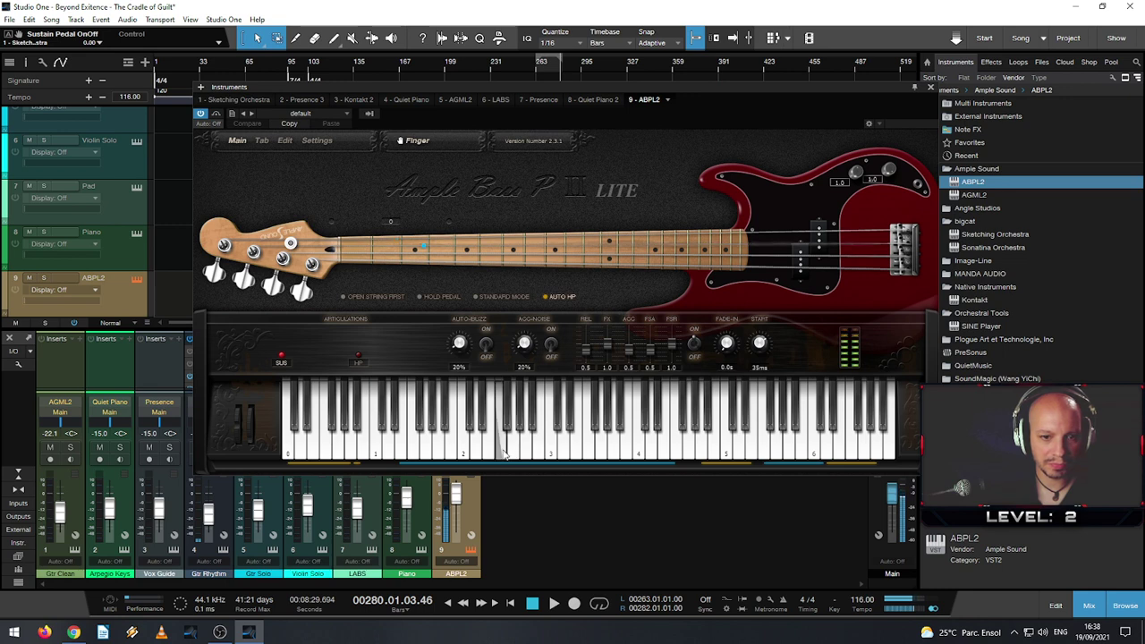
click(549, 459)
click(565, 454)
click(565, 454)
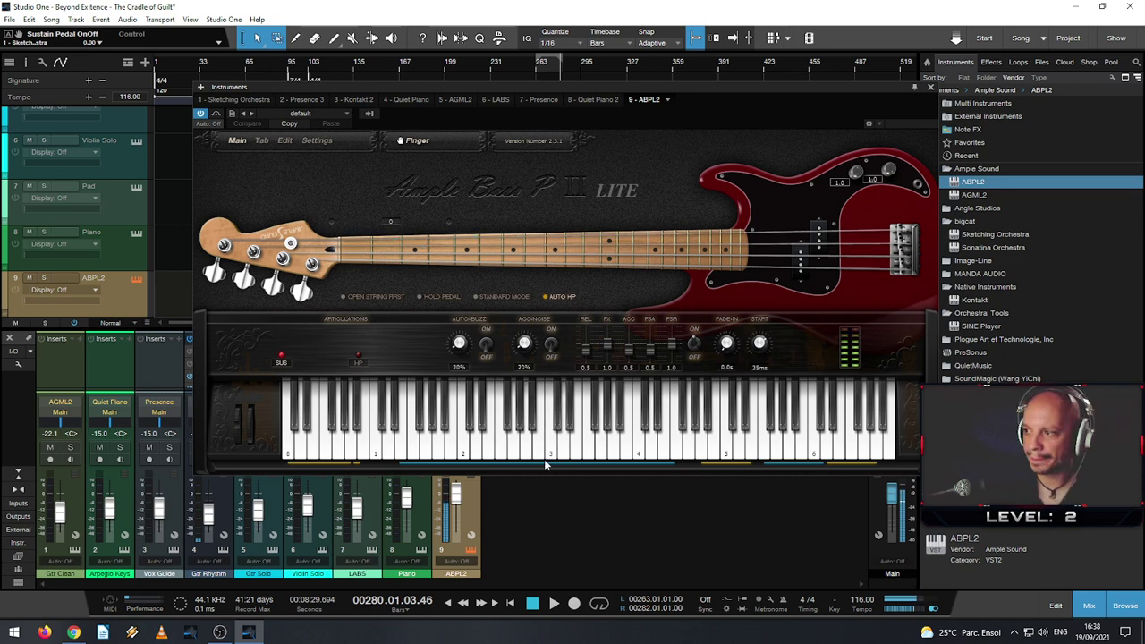
click(501, 461)
click(489, 462)
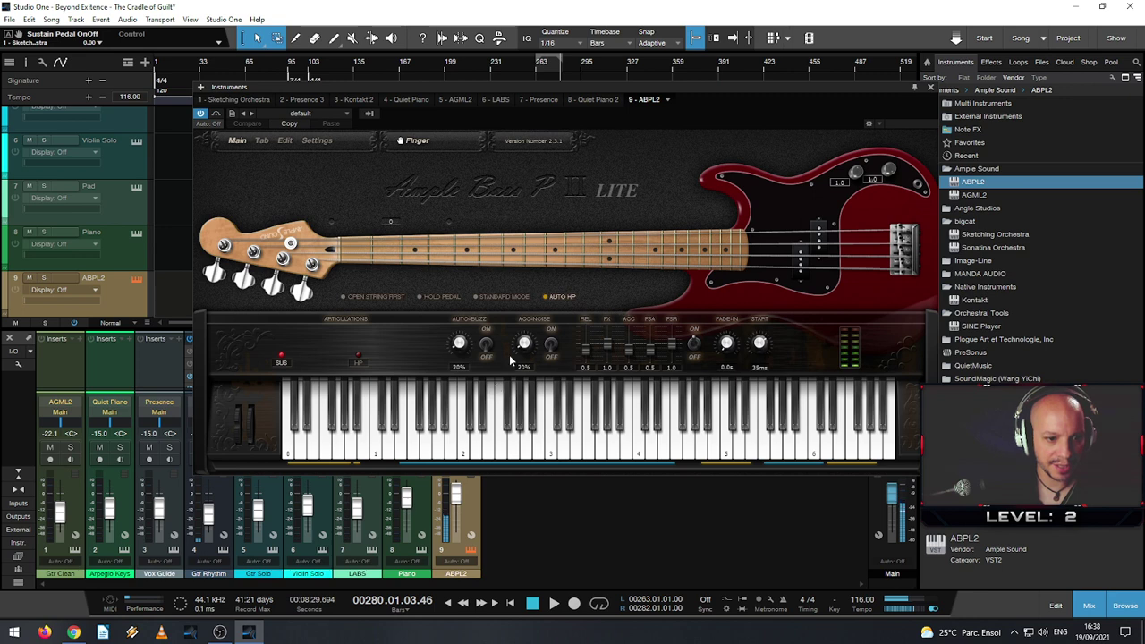
click(558, 427)
click(930, 86)
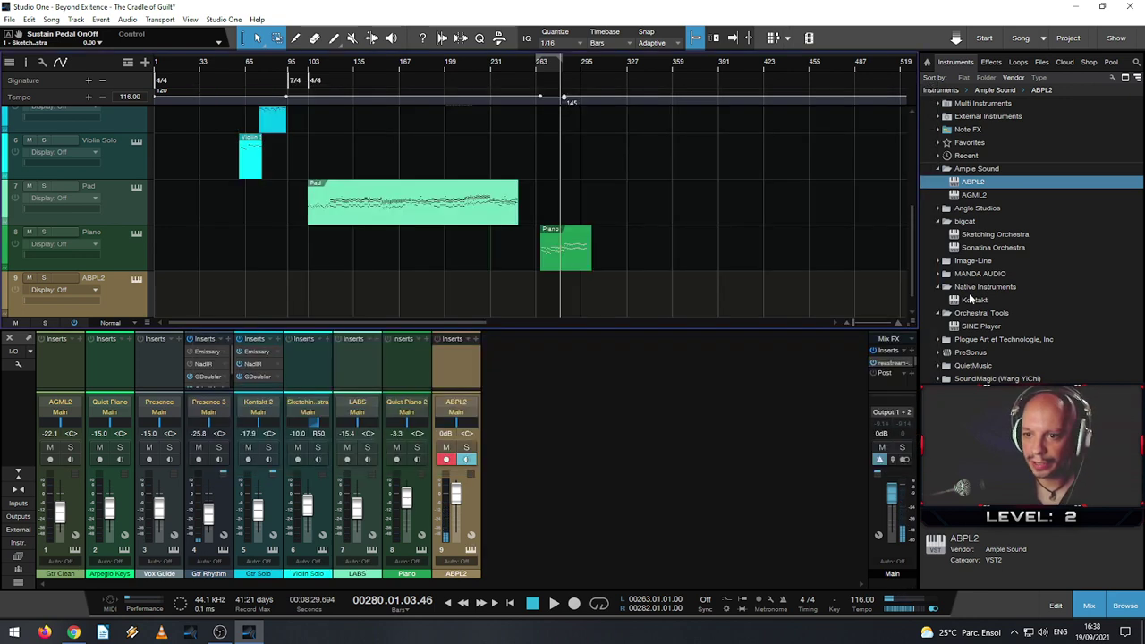
- Enlarge the mixer slightly and copy the BOD_x64 overdrive insert from the Gtr Rhythm channel to the ABPL2 channel
scroll(219, 380, down, 1)
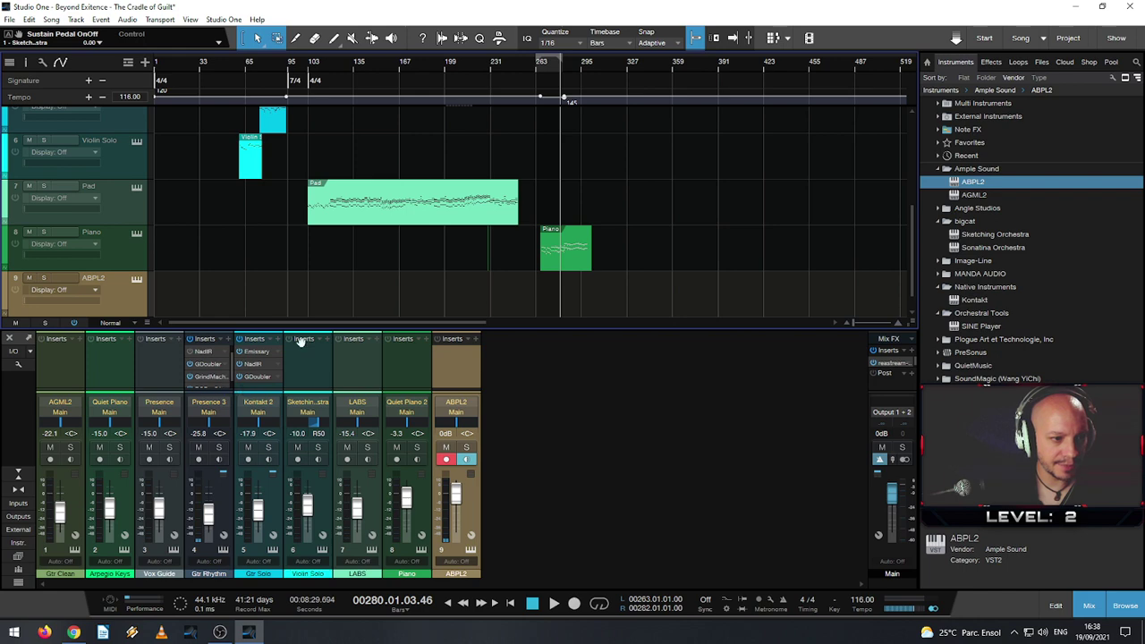
drag(362, 329, 363, 310)
scroll(219, 374, down, 1)
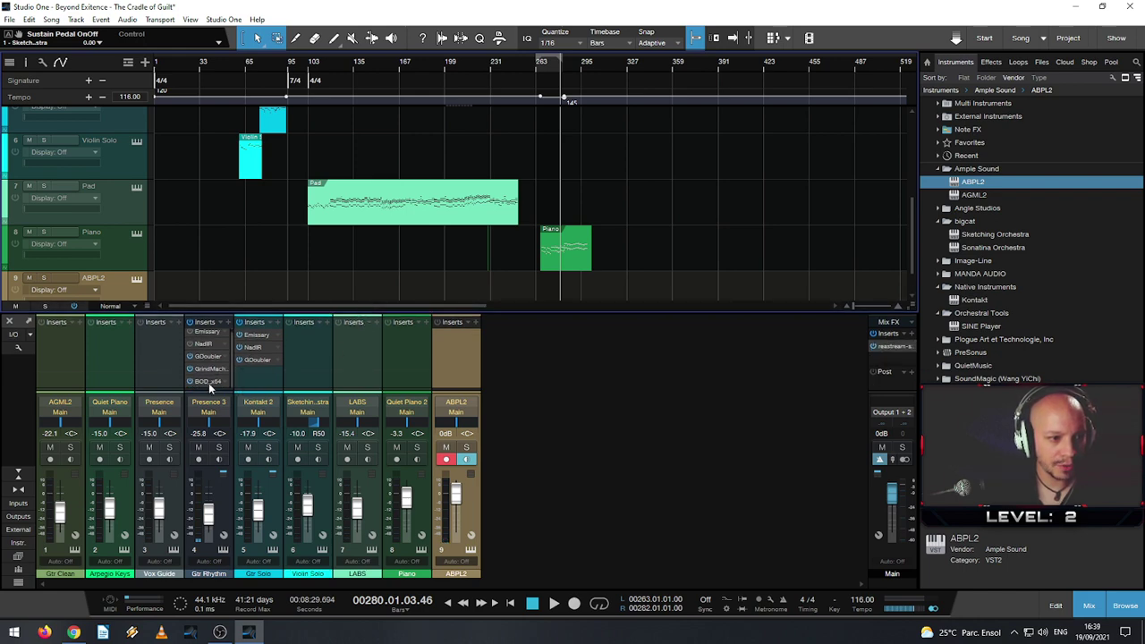
drag(211, 382, 456, 394)
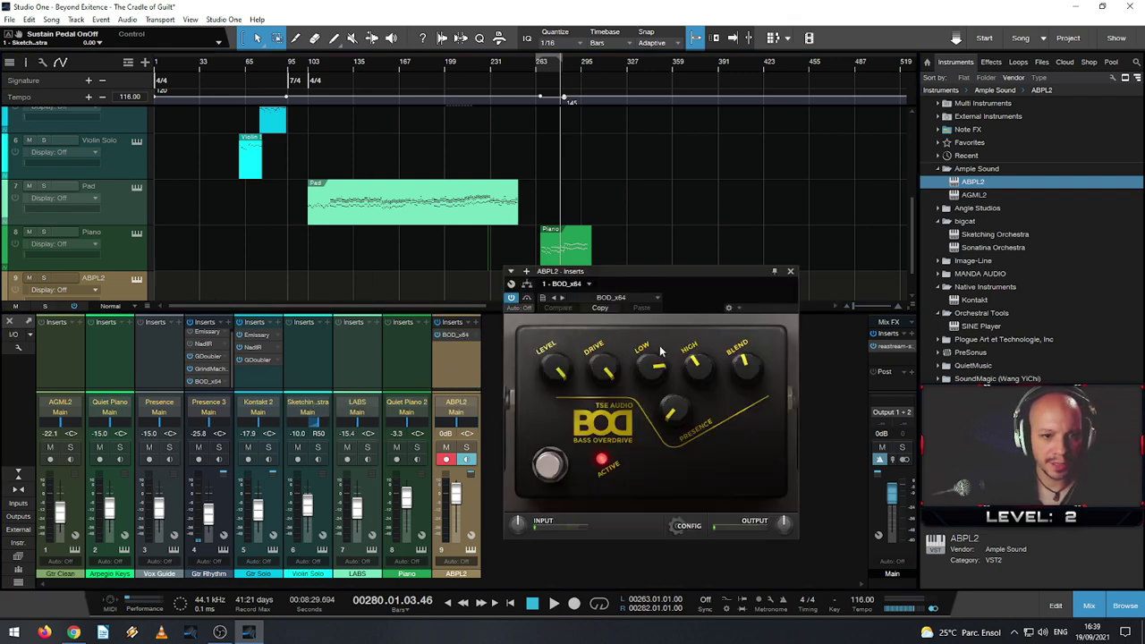
- Reopen the ABPL2 instrument and audition several notes through the BOD bass overdrive
click(136, 278)
click(539, 429)
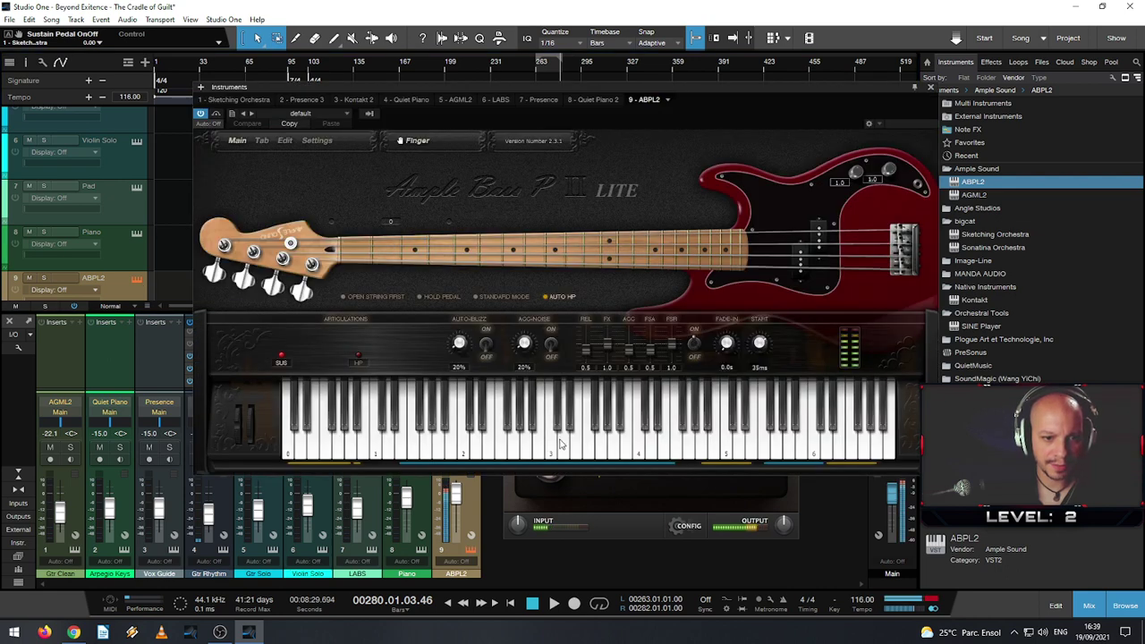
click(555, 434)
click(513, 443)
click(489, 452)
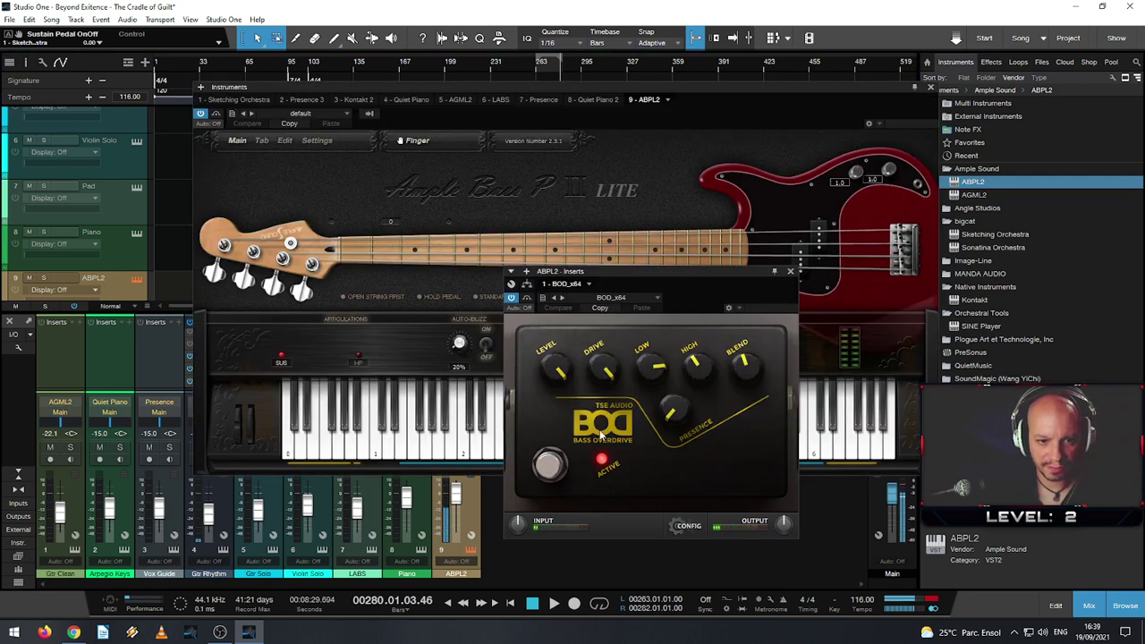
- Set the BOD overdrive's Drive to 0.54 and Low to 0.50 on the ABPL2 channel, auditioning bass notes between changes
drag(606, 370, 608, 361)
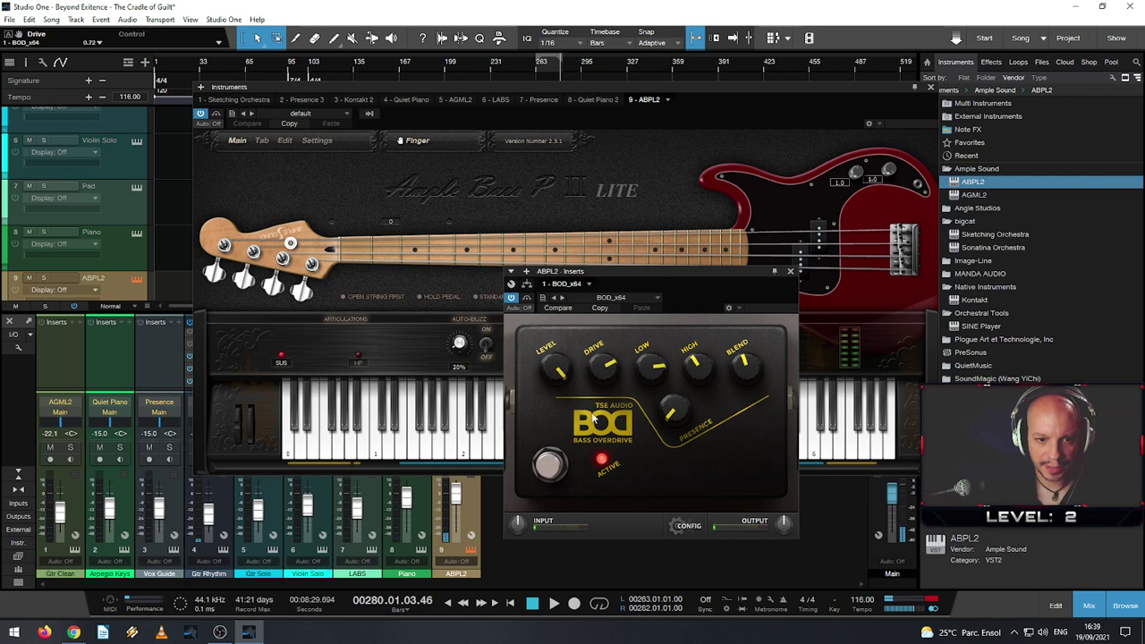
click(449, 456)
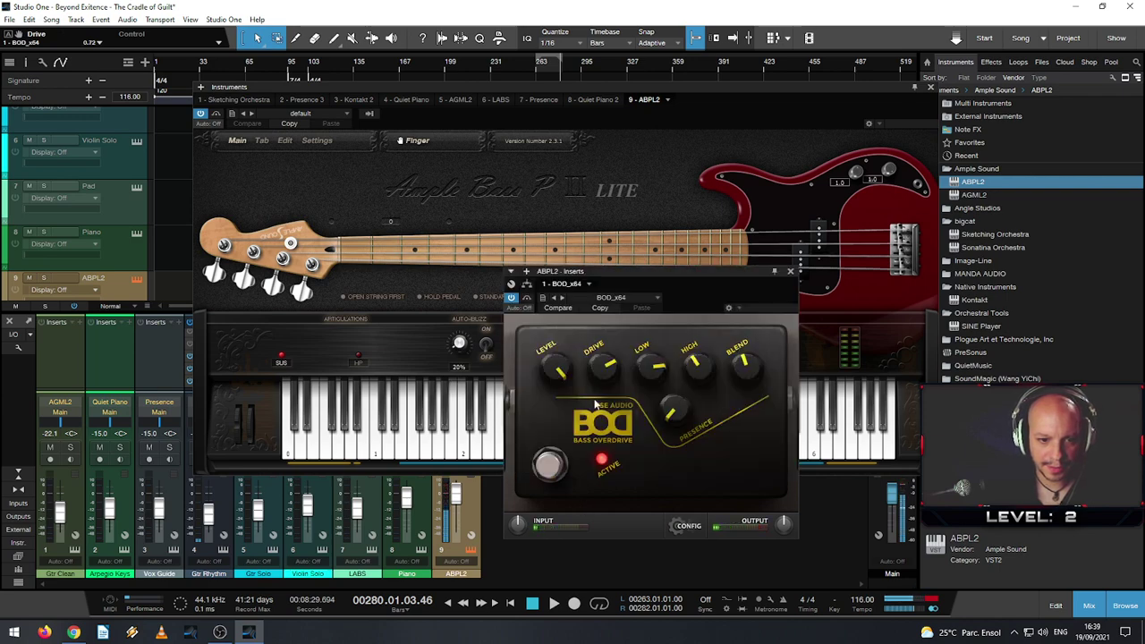
drag(608, 360, 605, 407)
click(489, 442)
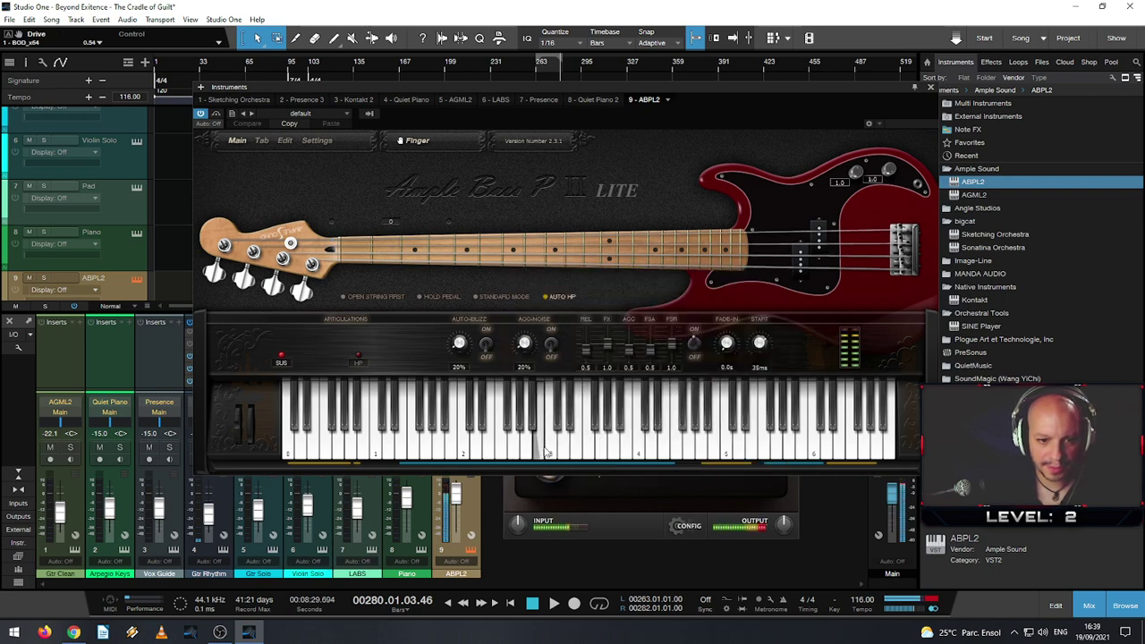
drag(645, 374, 647, 385)
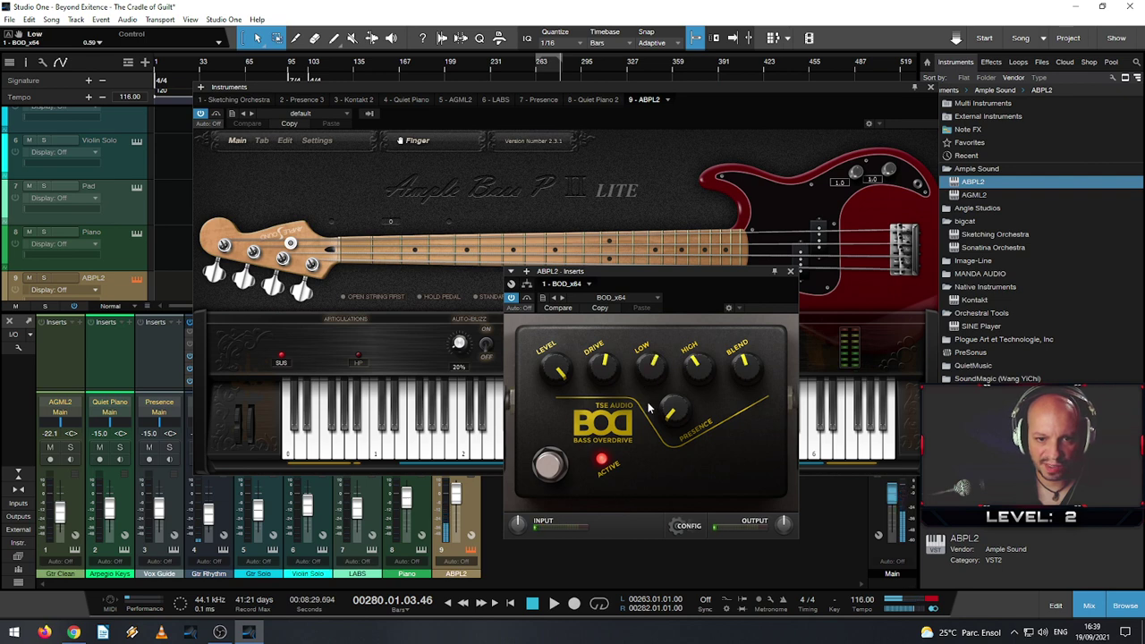
click(453, 451)
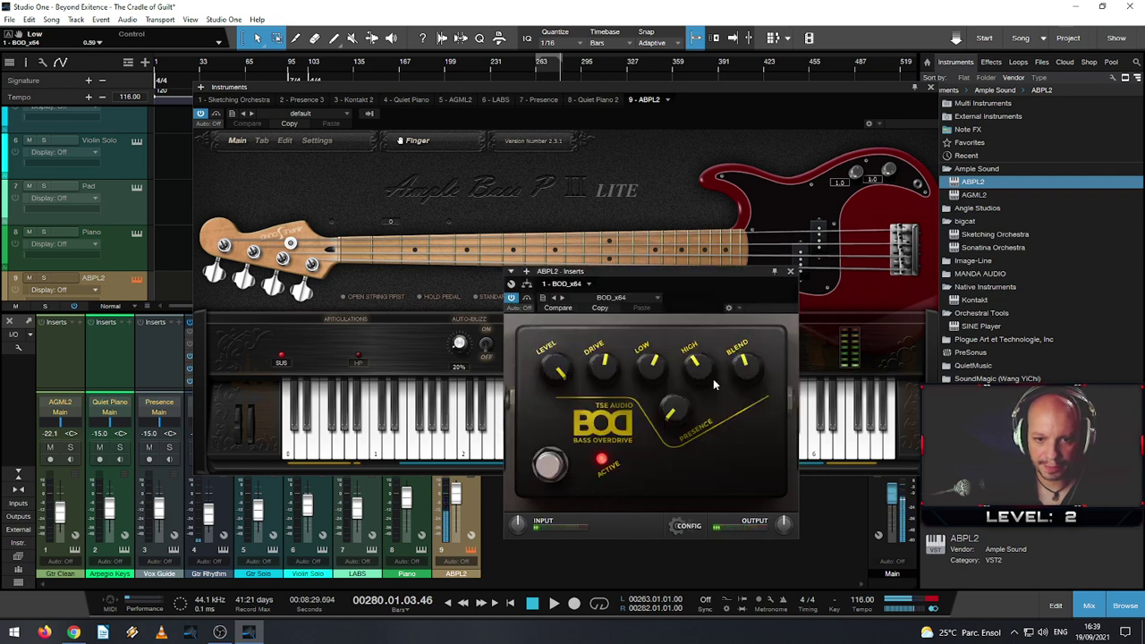
- Set the BOD overdrive's High to 0.44, Presence to 0.27 and Blend to 0.56, auditioning bass notes between changes
click(479, 443)
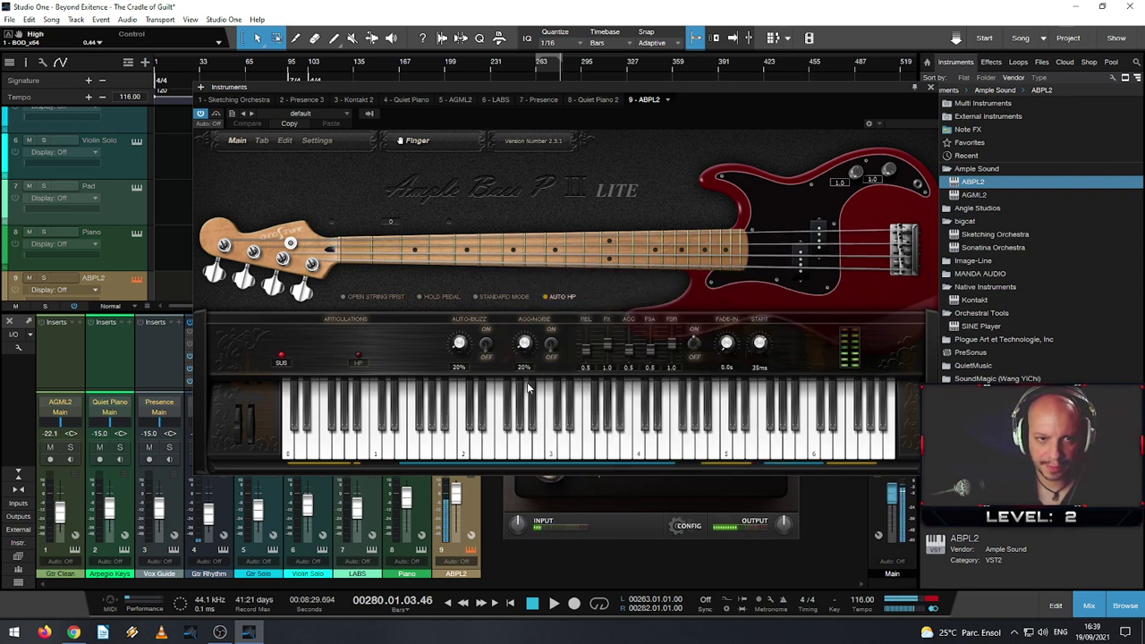
drag(615, 84, 468, 93)
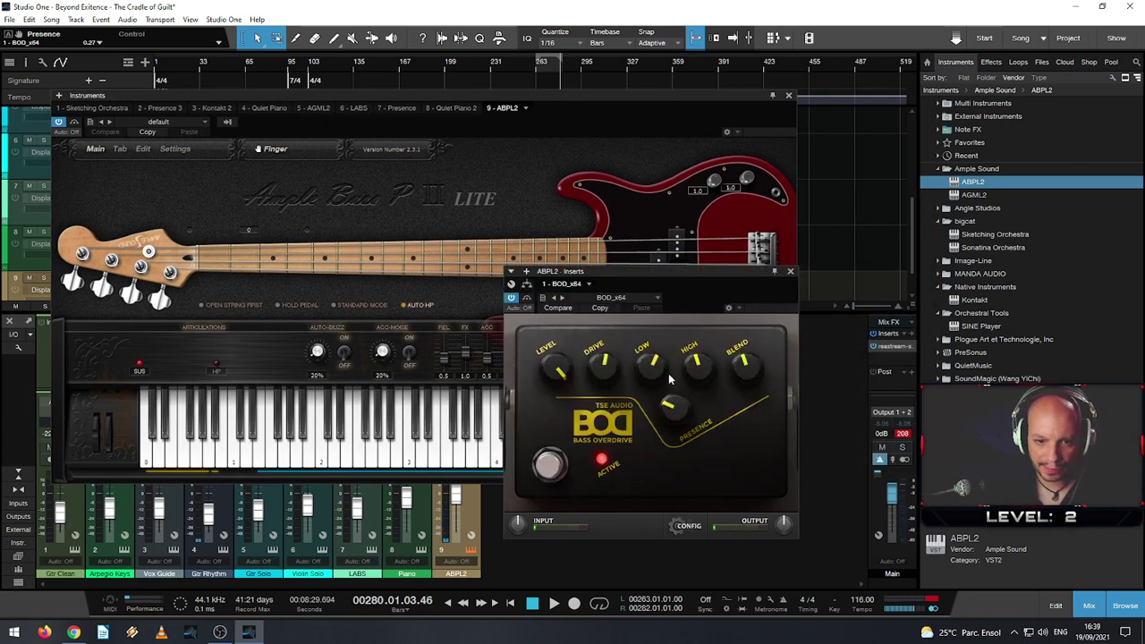
click(556, 490)
click(602, 489)
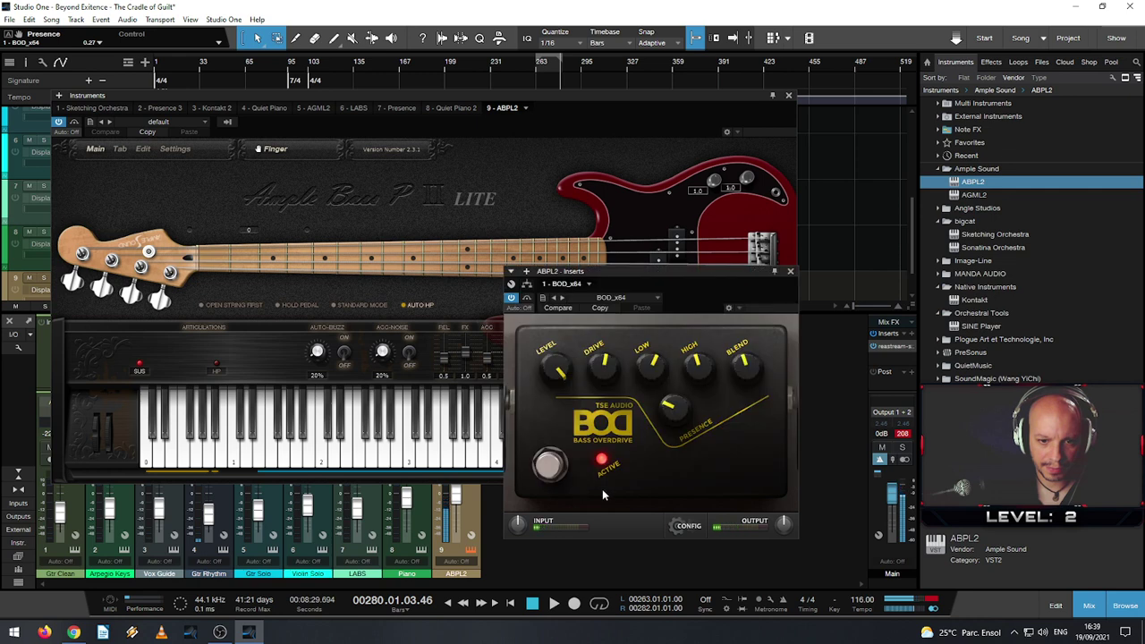
click(391, 471)
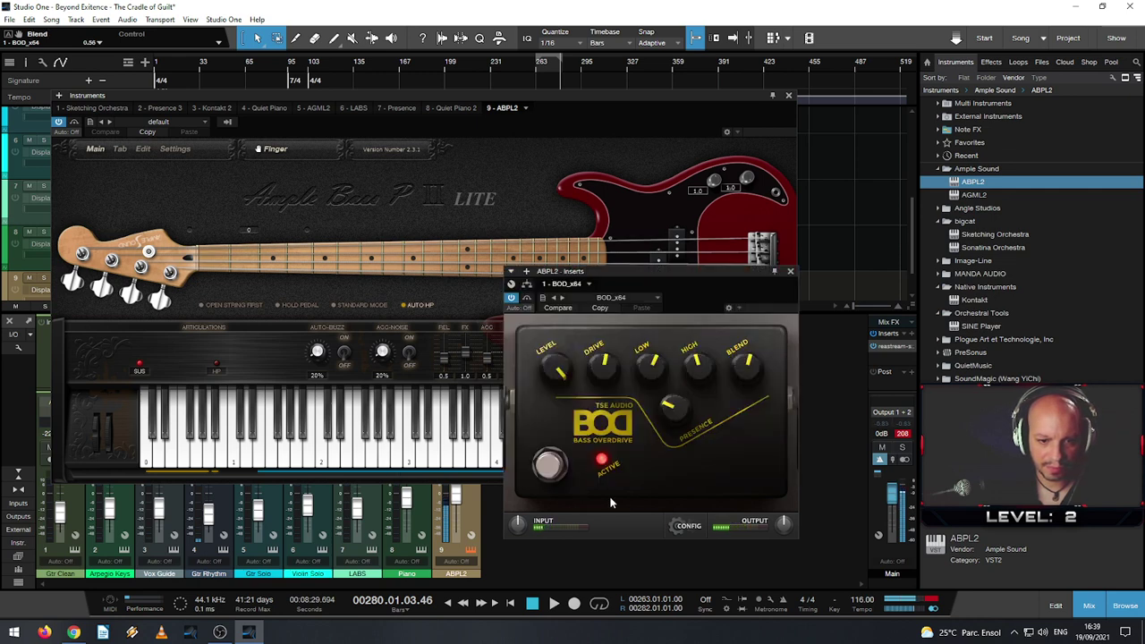
- Close the overdrive window, audition the bass tone once more, and close the instrument window
click(790, 272)
click(331, 463)
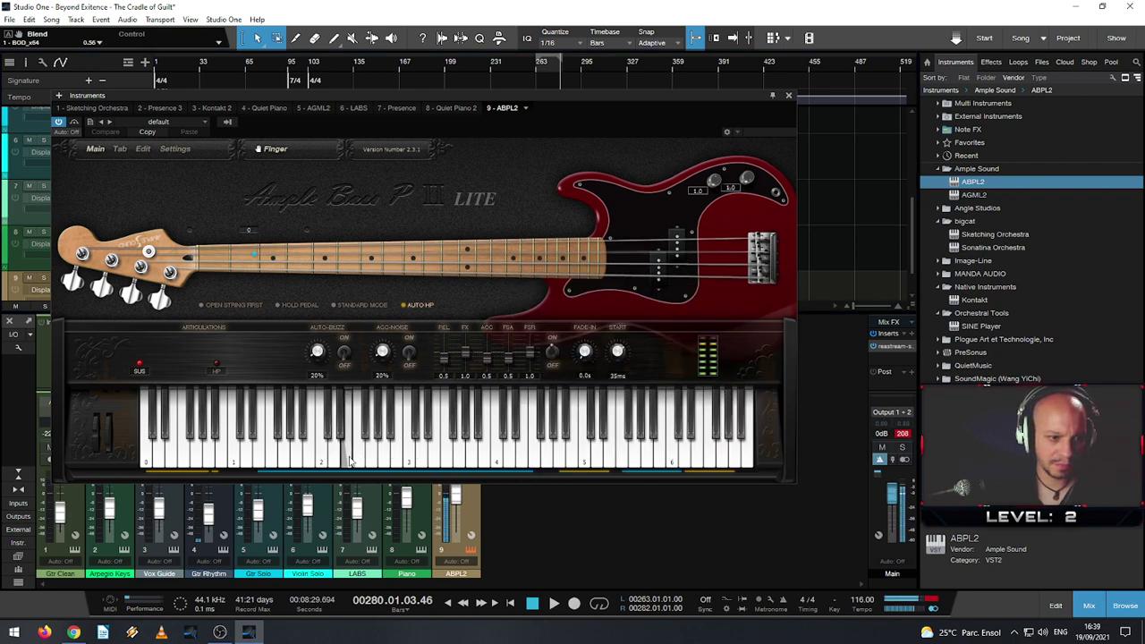
click(788, 95)
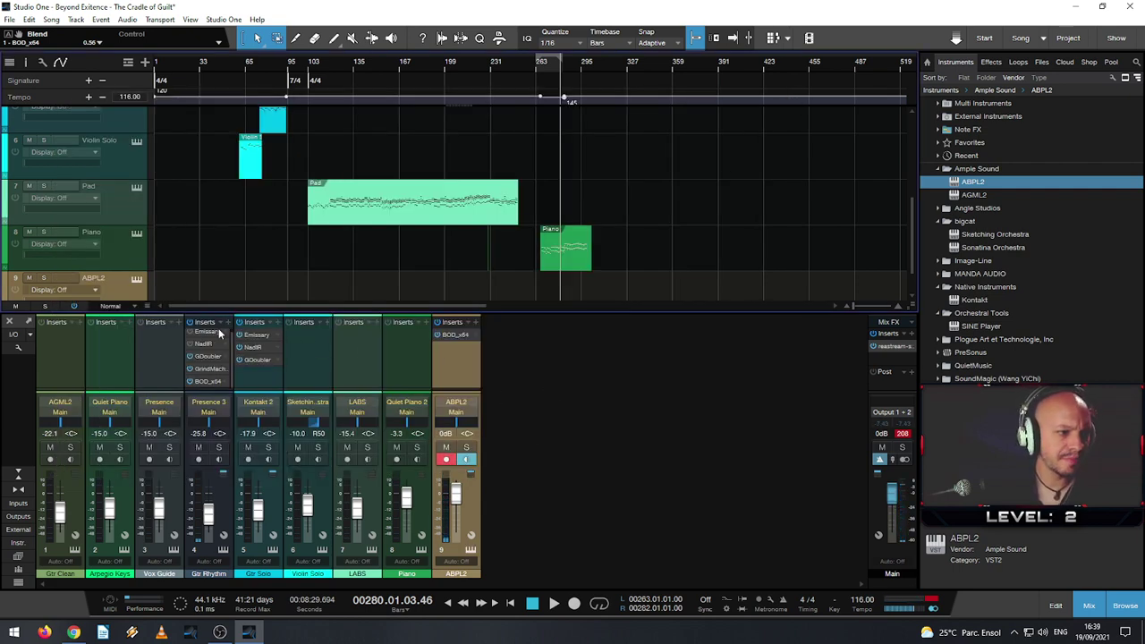
- Shrink the mixer area and set the track heights to Small, and recolour the ABPL2 track olive green
drag(261, 311, 262, 356)
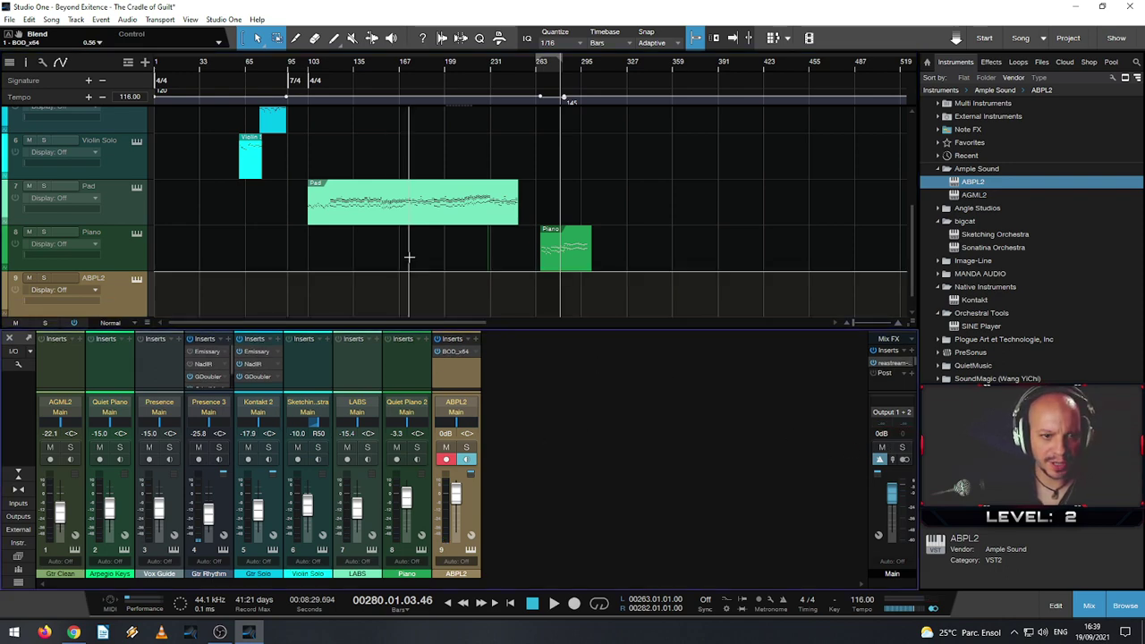
scroll(409, 255, down, 3)
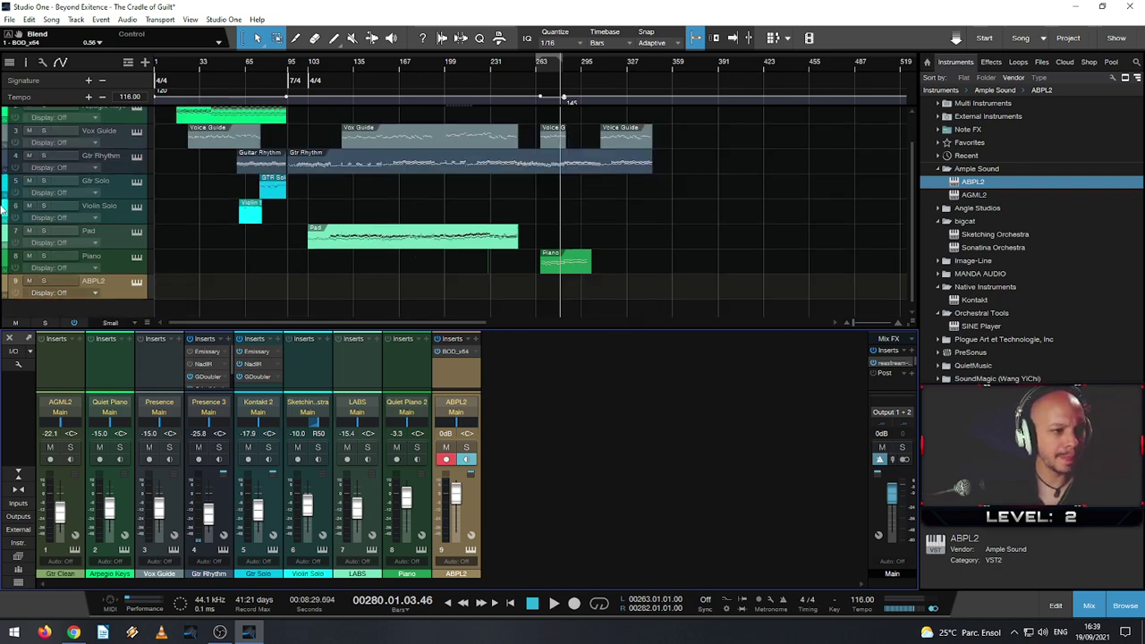
click(7, 291)
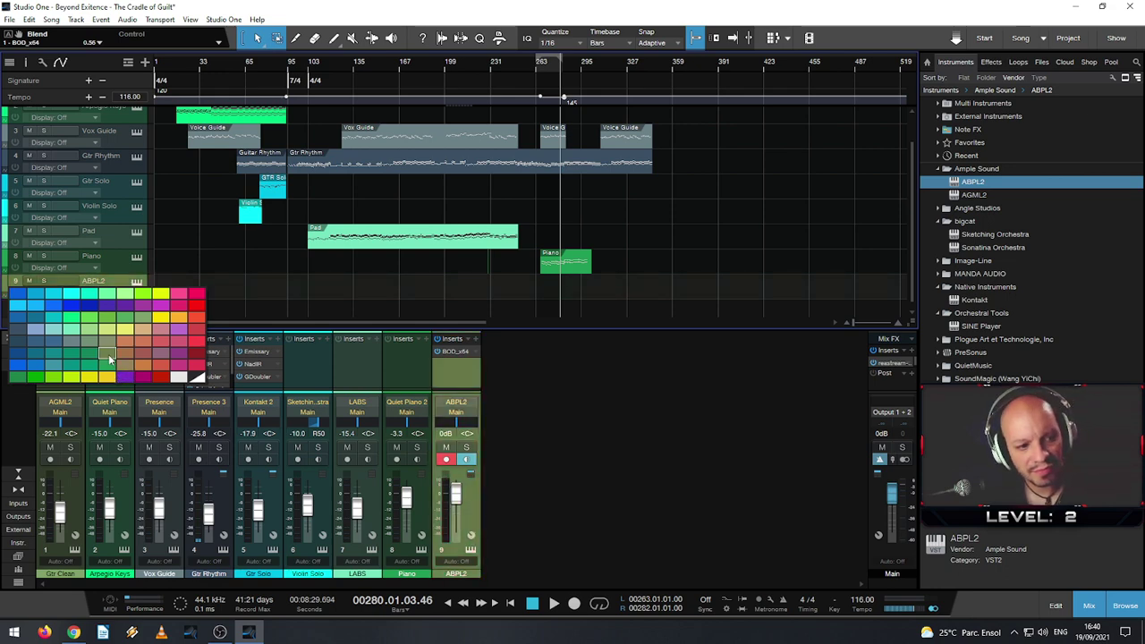
click(108, 356)
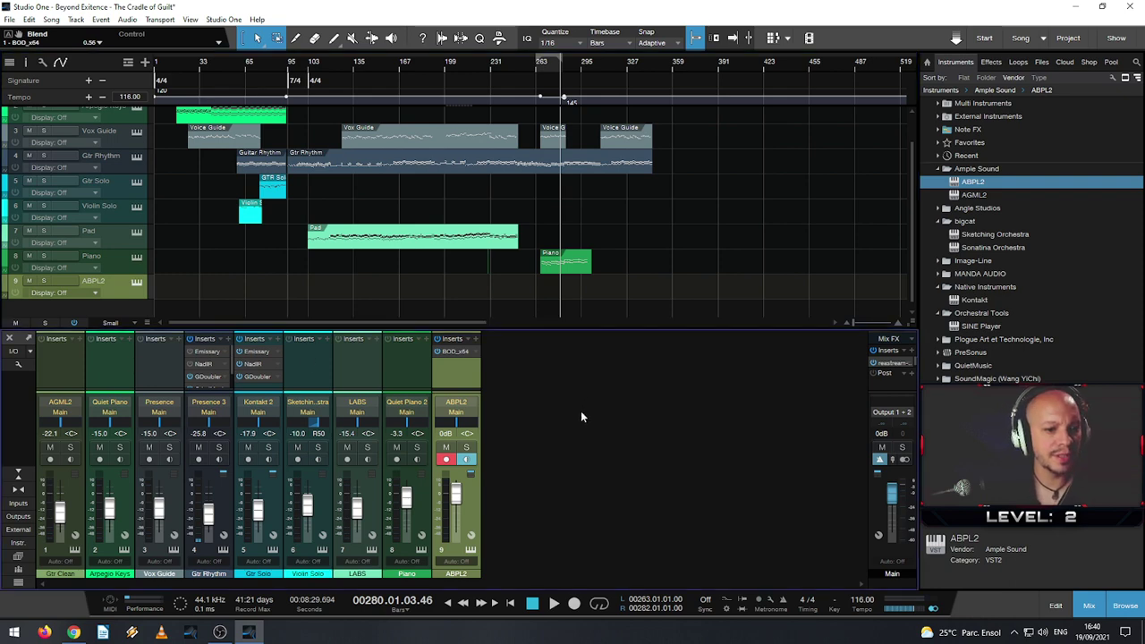
- Compare the ABPL2 track's colour with the Pad, Gtr Solo and Gtr Rhythm tracks in the track list
click(124, 235)
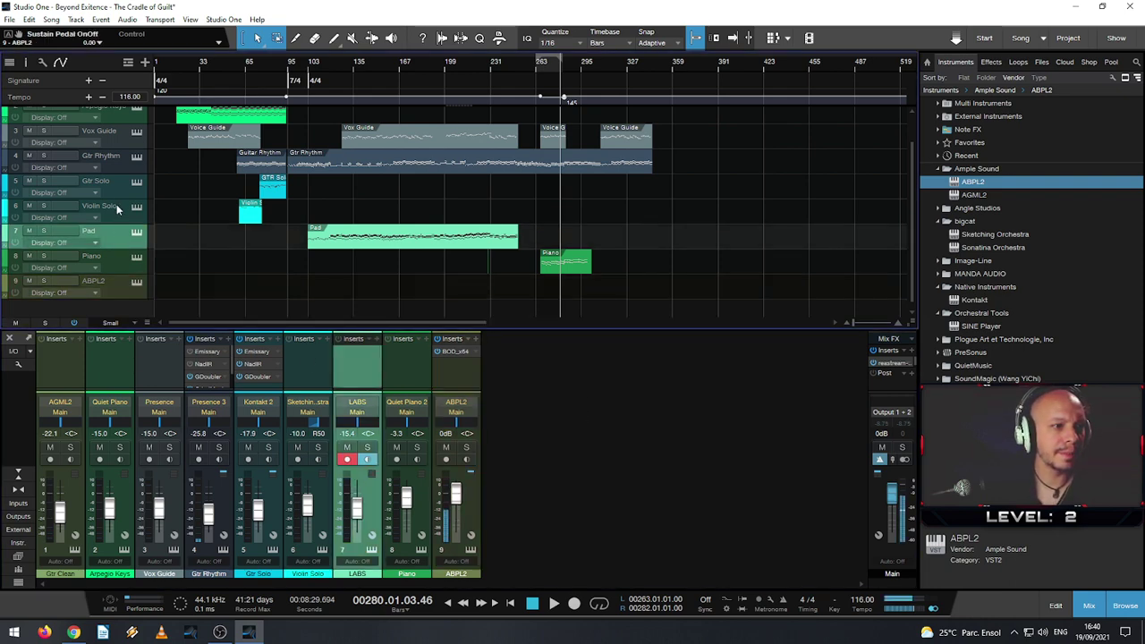
click(121, 183)
click(120, 166)
scroll(116, 179, up, 1)
scroll(117, 190, down, 1)
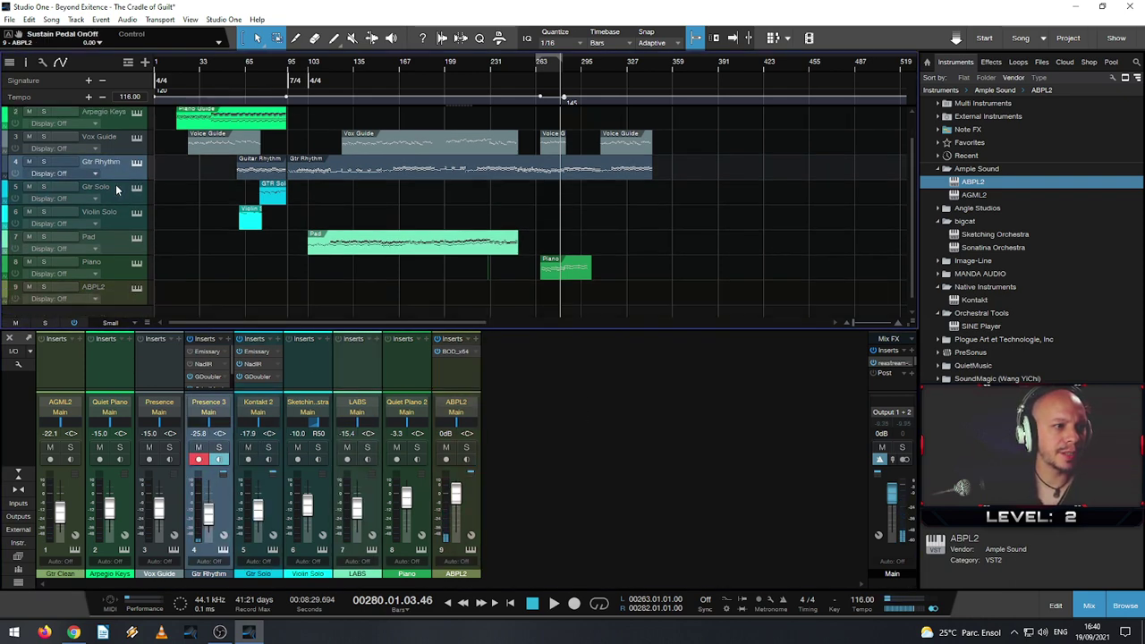
scroll(112, 130, up, 1)
scroll(102, 264, down, 1)
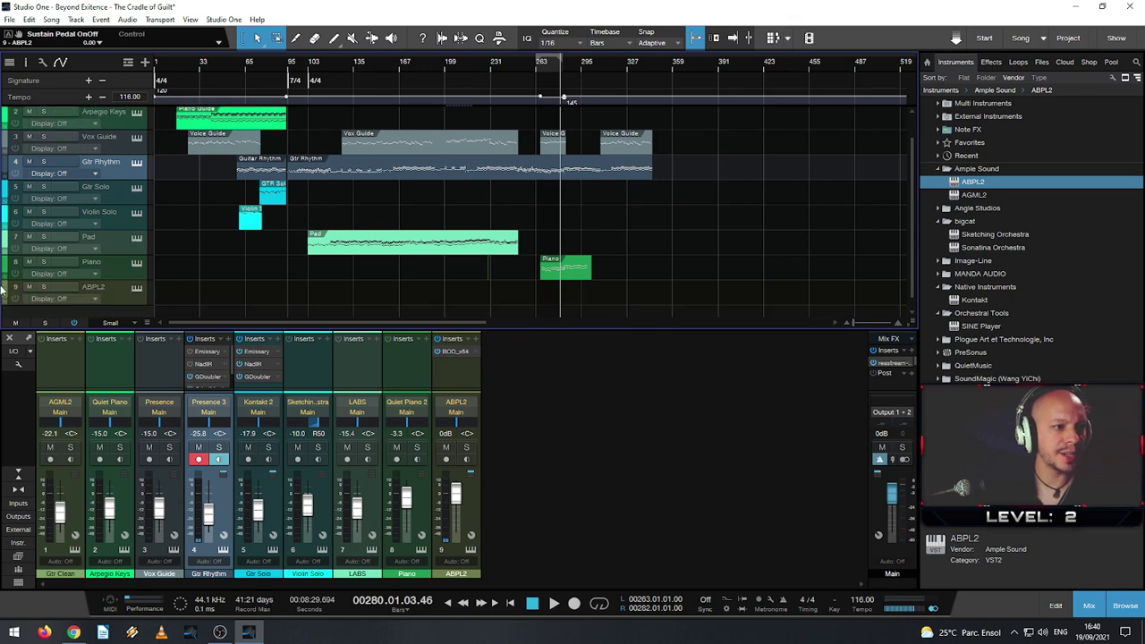
scroll(73, 205, up, 1)
scroll(368, 210, down, 1)
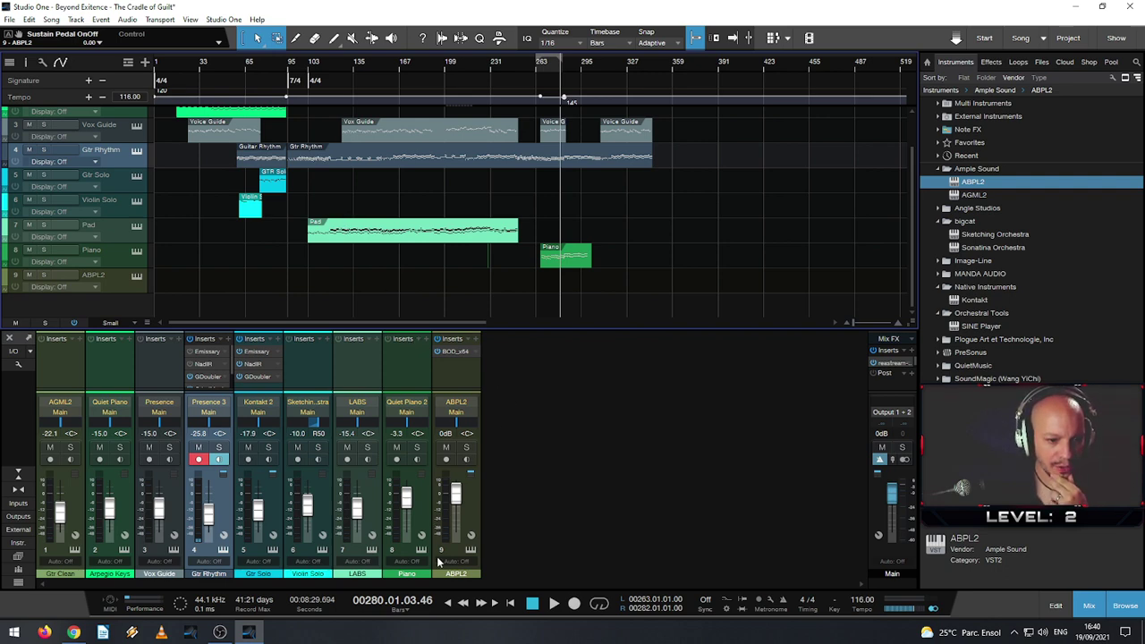
- Rename the ABPL2 channel to Bass, correcting the capitalisation so only the first letter is uppercase
double_click(457, 574)
text(bASS)
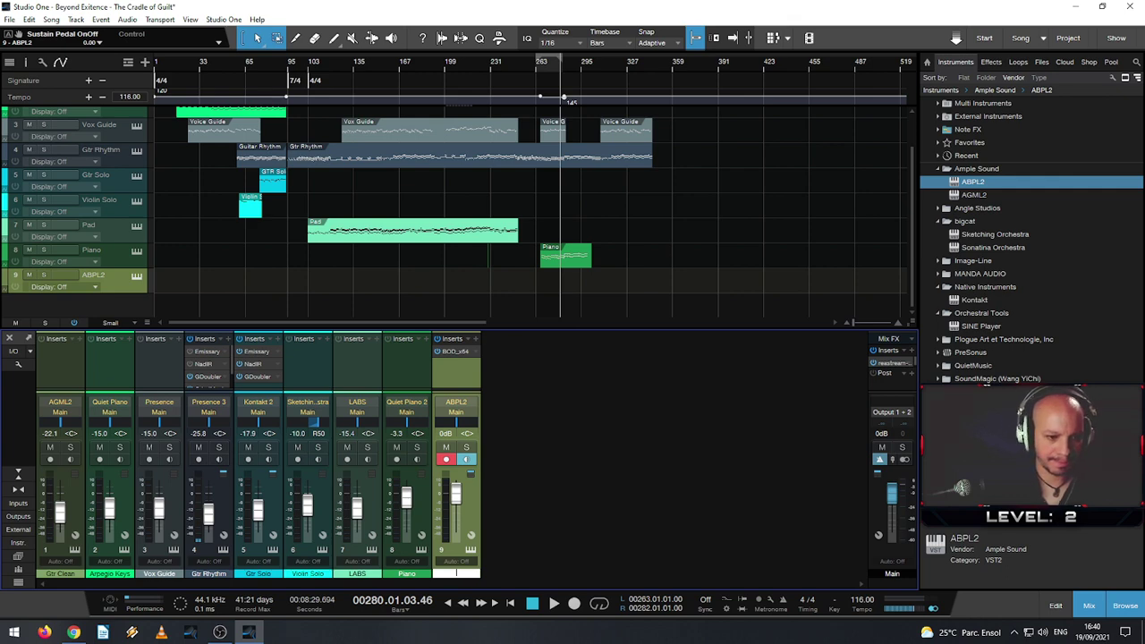
key(Return)
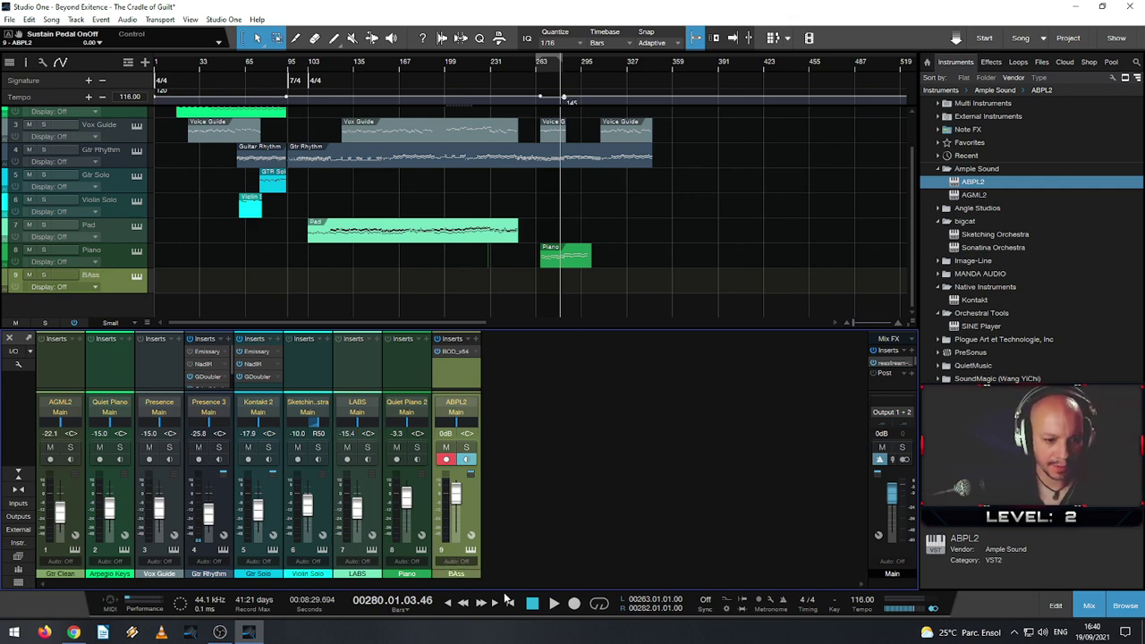
click(458, 582)
click(458, 582)
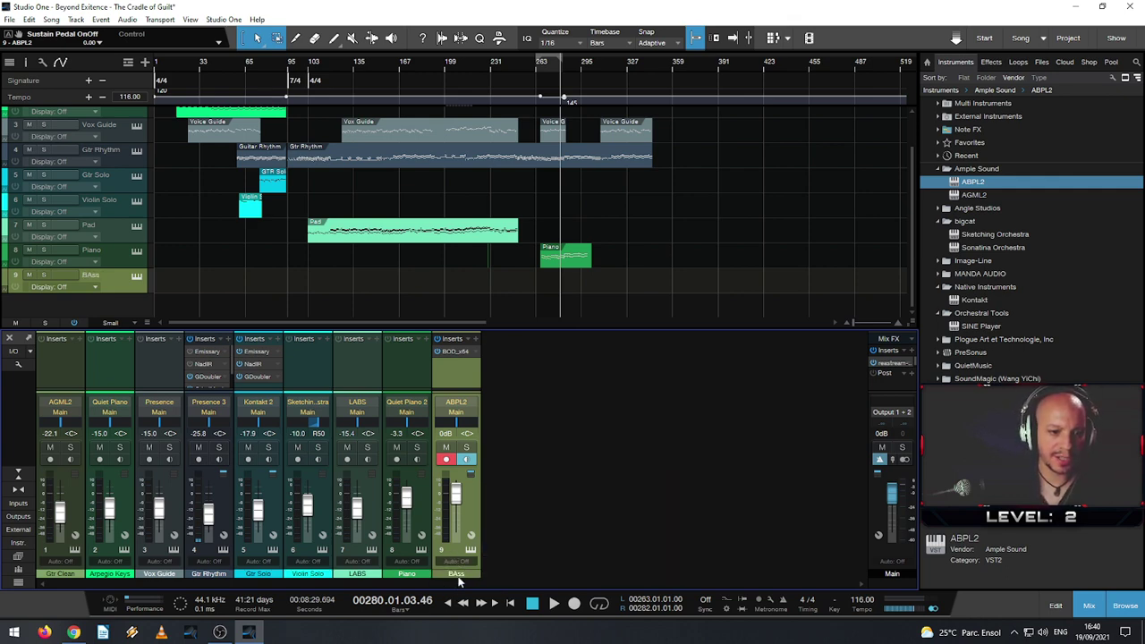
double_click(456, 574)
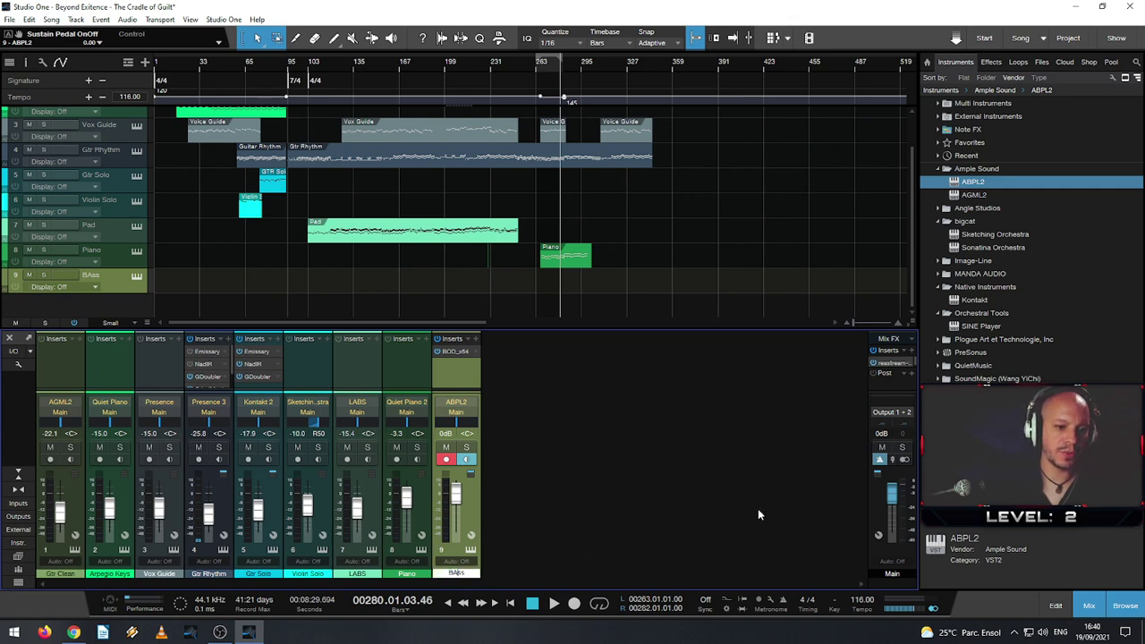
text(Bass)
key(Return)
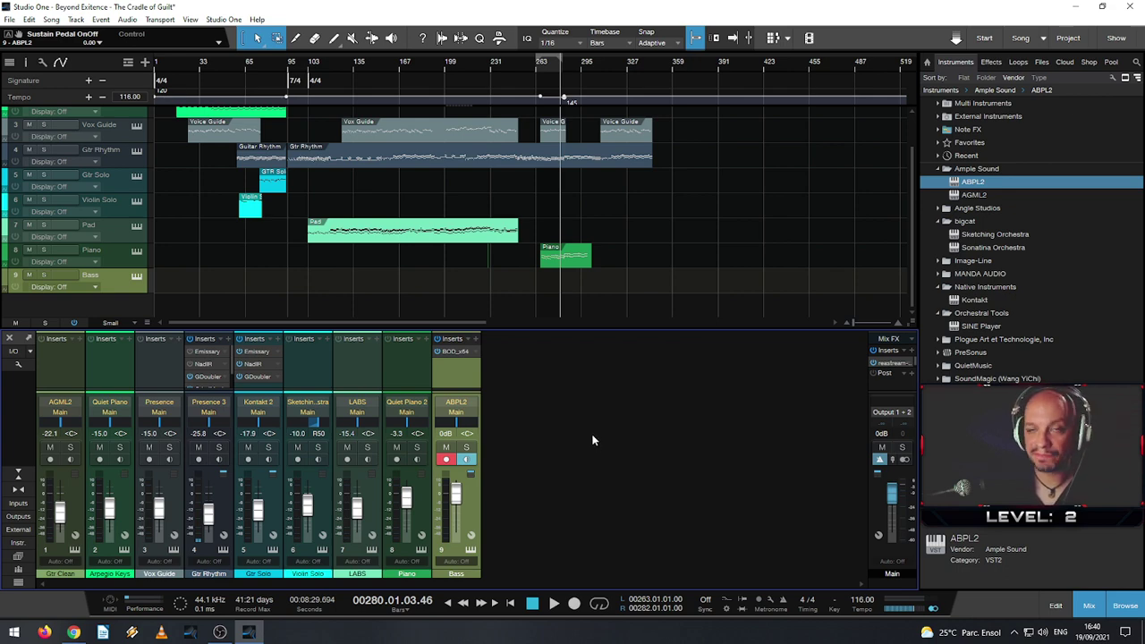
- View the whole arrangement at Tiny track height and return the tracks to Small height
scroll(674, 176, up, 2)
scroll(674, 175, down, 2)
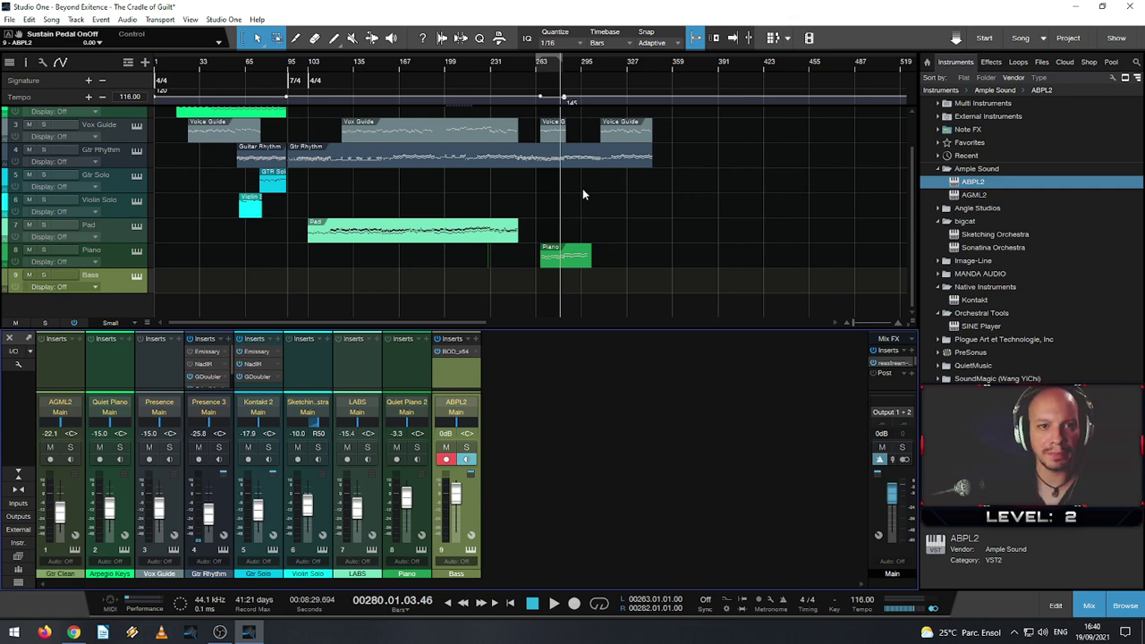
key(shift+w)
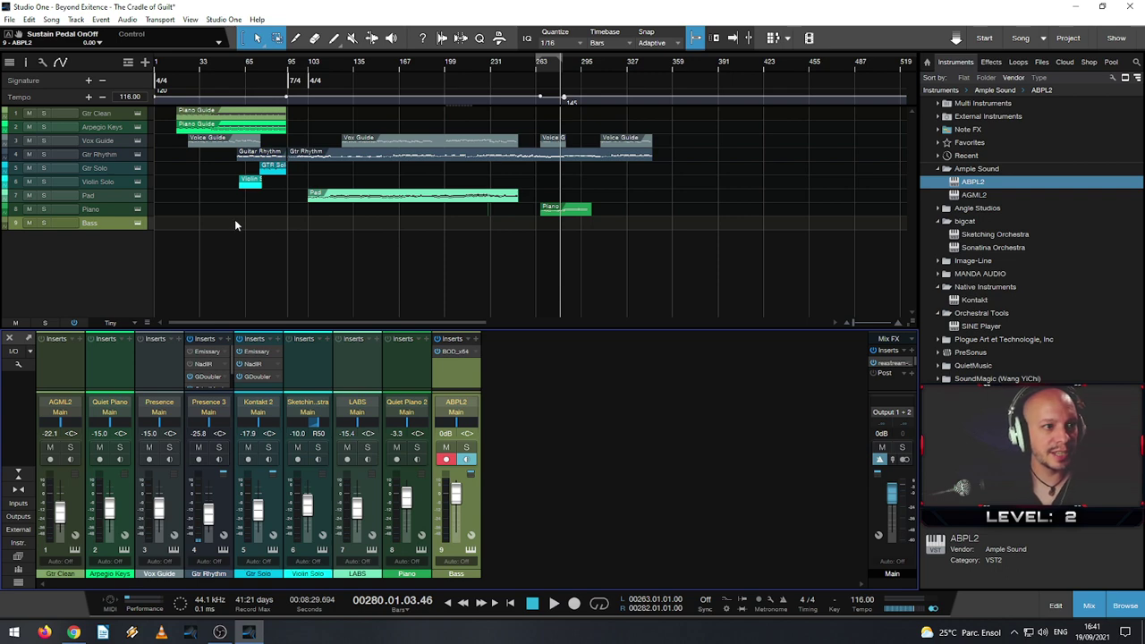
key(shift+e)
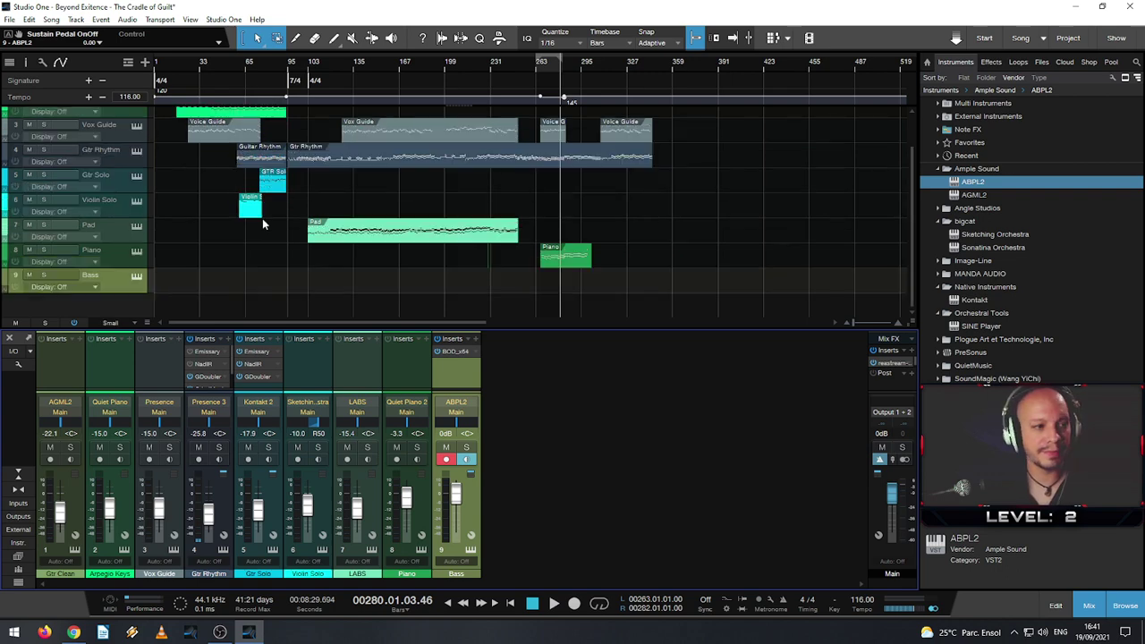